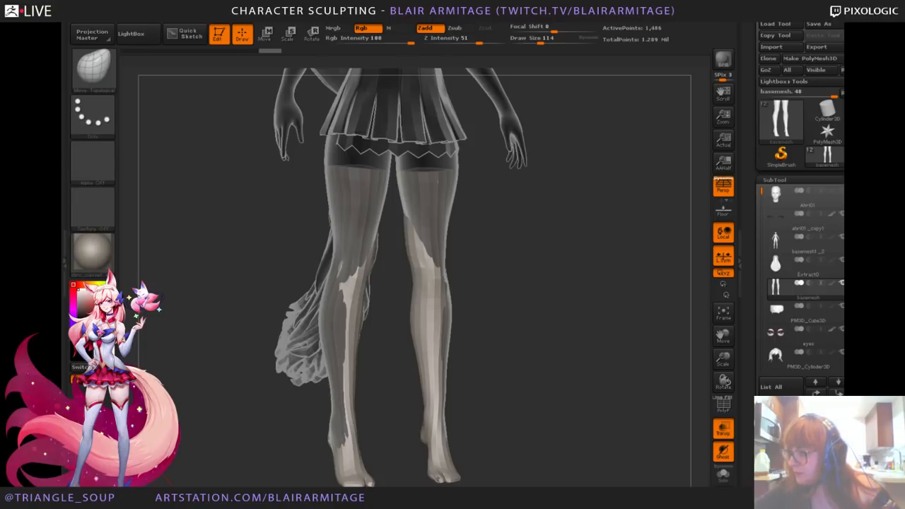
Step: Save the project, and with the Move Topological brush at draw size 138 pull the stocking mesh outward on the upper thighs
key("ctrl+s")
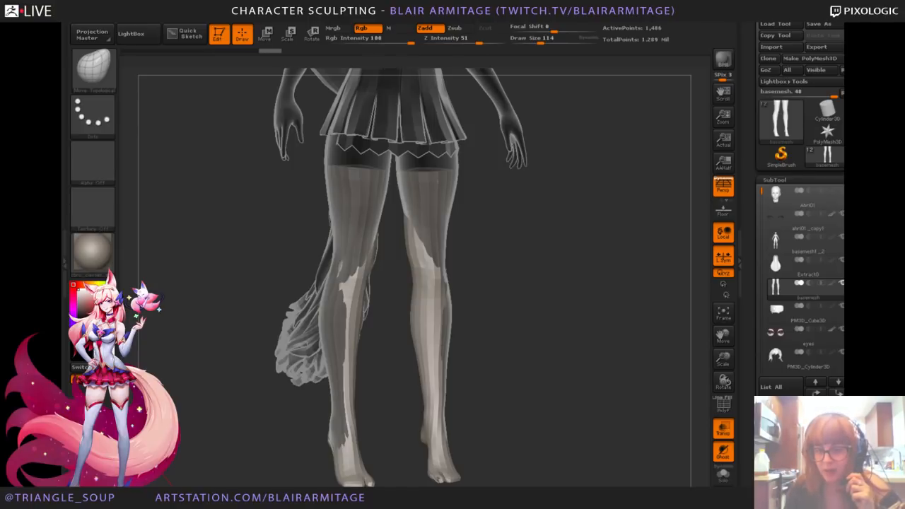
mouse_move(488, 314)
left_mouse_down()
mouse_move(565, 315)
mouse_move(527, 304)
mouse_move(512, 271)
mouse_move(524, 259)
mouse_move(376, 202)
mouse_move(419, 212)
left_mouse_up()
key("bracketright")
key("bracketright")
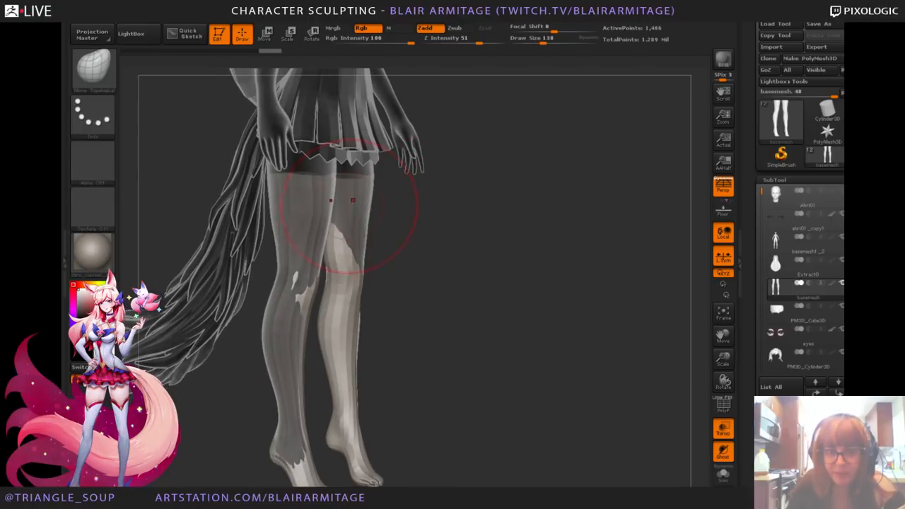
left_click_drag(351, 202, 377, 198)
mouse_move(437, 224)
left_mouse_down()
mouse_move(382, 209)
mouse_move(413, 204)
left_mouse_up()
mouse_move(466, 215)
left_mouse_down()
mouse_move(507, 217)
mouse_move(318, 205)
left_mouse_up()
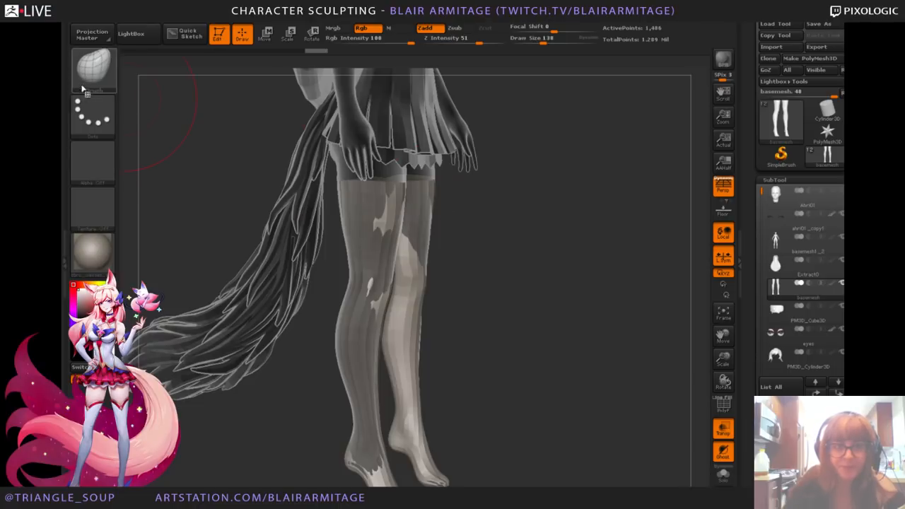
Step: Inflate the stocking mesh on the thighs, knees and calves with the Inflat brush so it covers the body underneath
left_click(92, 67)
left_click(212, 79)
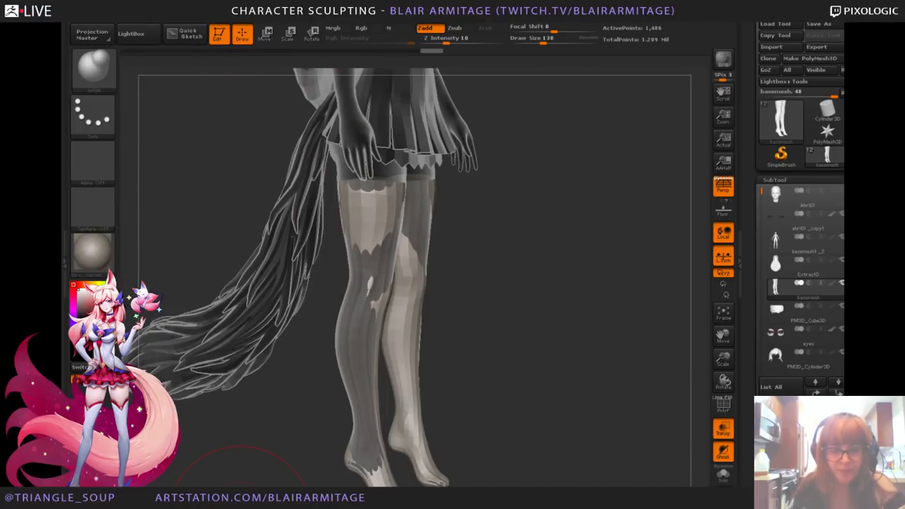
left_click_drag(428, 226, 424, 205)
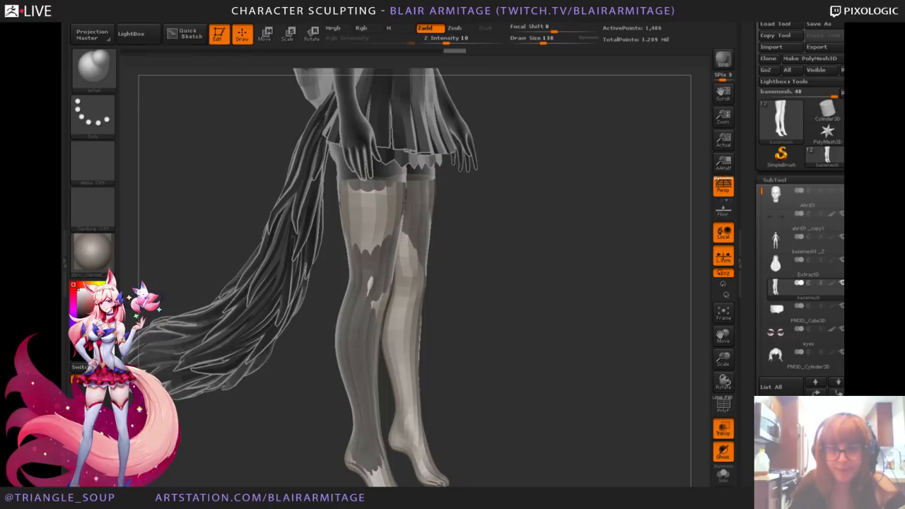
mouse_move(513, 244)
left_mouse_down()
mouse_move(446, 227)
mouse_move(419, 191)
mouse_move(410, 211)
mouse_move(412, 194)
mouse_move(432, 248)
mouse_move(422, 297)
mouse_move(435, 389)
left_mouse_up()
left_click_drag(509, 340, 601, 332)
left_click_drag(330, 241, 331, 347)
left_click_drag(322, 230, 317, 304)
left_click_drag(313, 261, 318, 321)
left_click_drag(410, 297, 455, 293)
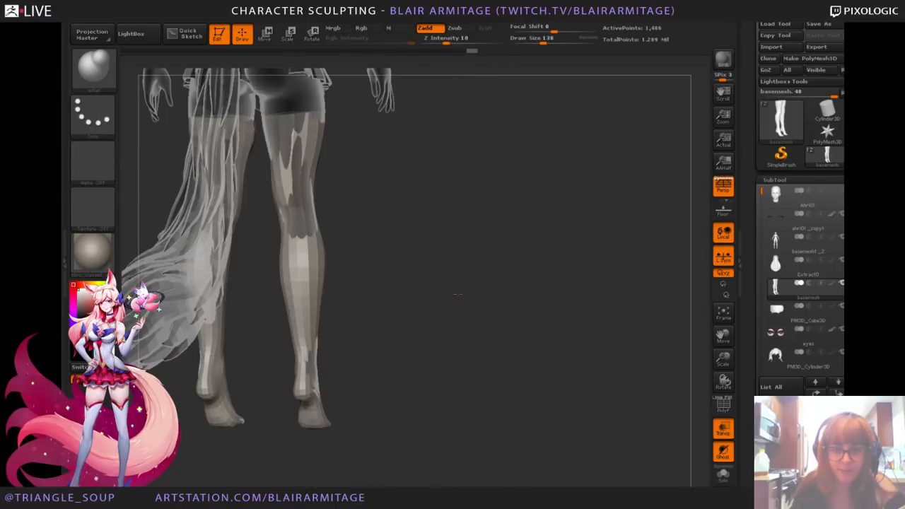
Step: Inflate the ankles, heels and remaining thin areas around the knees and side thighs of the stockings
left_click_drag(315, 339, 316, 396)
left_click_drag(455, 311, 403, 318)
mouse_move(338, 383)
left_mouse_down()
mouse_move(324, 357)
mouse_move(323, 370)
left_mouse_up()
mouse_move(307, 208)
left_mouse_down()
mouse_move(300, 205)
mouse_move(302, 218)
left_mouse_up()
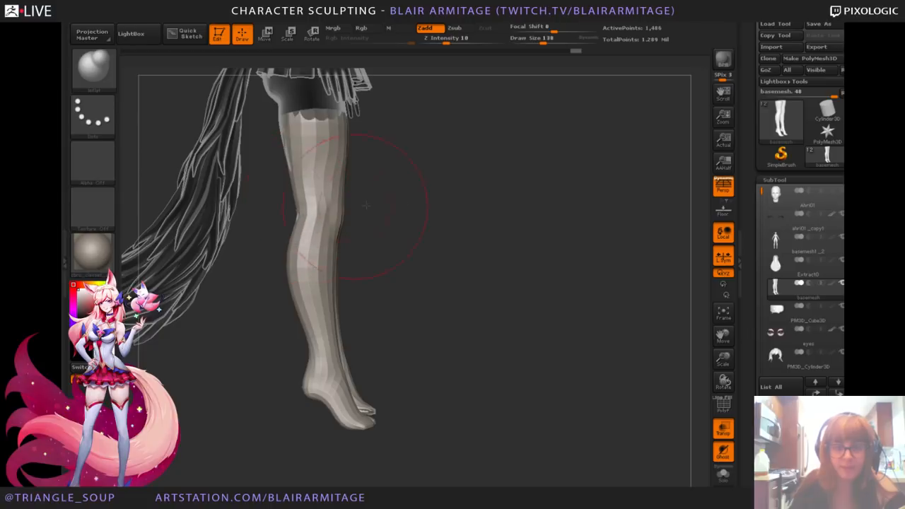
left_click_drag(367, 203, 384, 256, "alt")
mouse_move(334, 174)
left_mouse_down()
mouse_move(353, 163)
mouse_move(357, 169)
left_mouse_up()
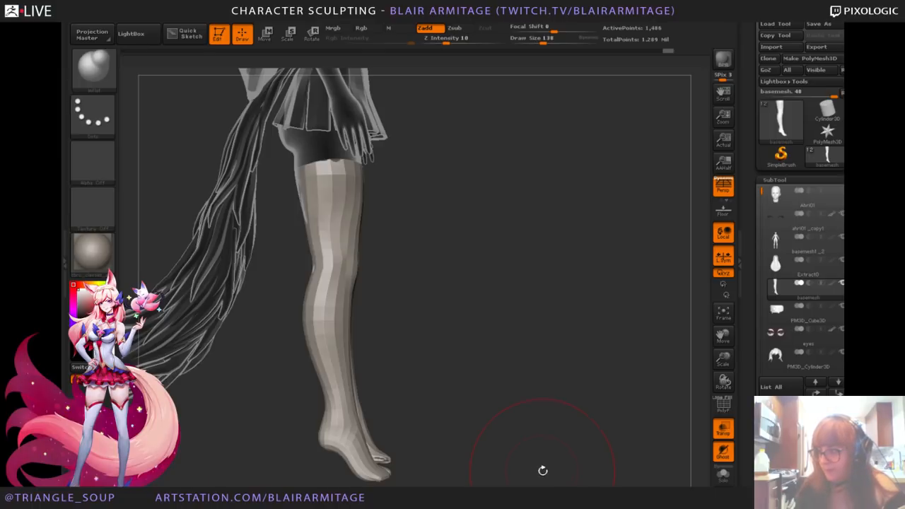
Step: Inflate the backs of the upper stockings over the remaining skin patches
mouse_move(487, 237)
left_mouse_down()
mouse_move(299, 178)
mouse_move(296, 191)
mouse_move(291, 170)
left_mouse_up()
mouse_move(299, 211)
left_mouse_down()
mouse_move(300, 268)
mouse_move(300, 259)
left_mouse_up()
left_click_drag(402, 249, 356, 242)
mouse_move(404, 219)
left_mouse_down()
mouse_move(425, 243)
mouse_move(406, 234)
left_mouse_up()
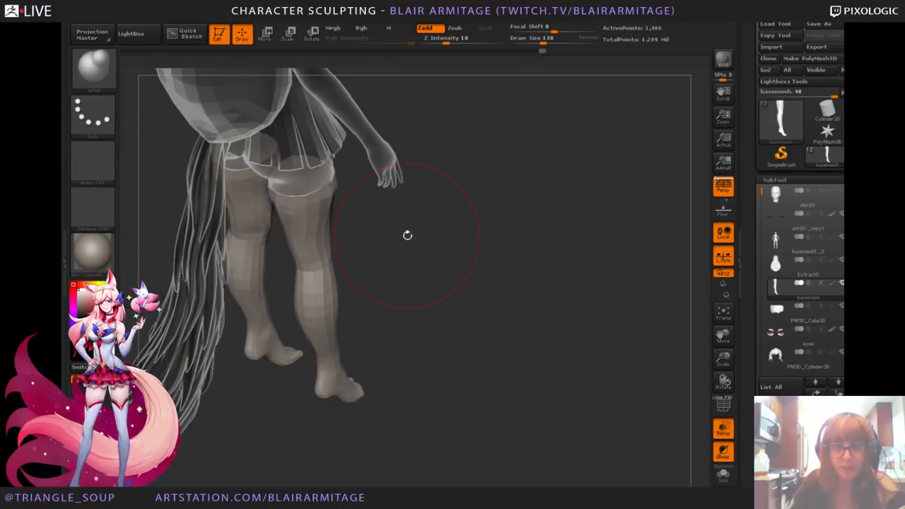
Step: Pull the outer rims of the stockings toward the thighs with the Move Topological brush at draw size 78
left_click(92, 67)
left_click(286, 83)
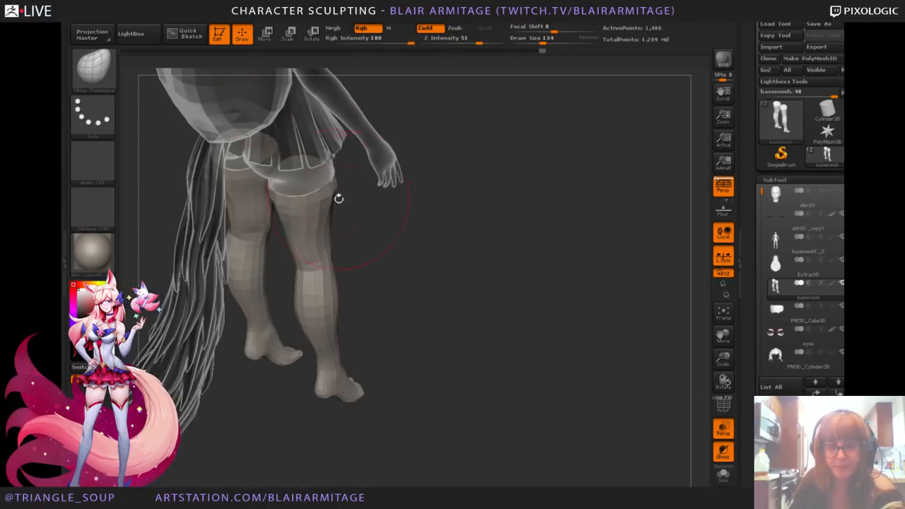
key("bracketleft")
key("bracketleft")
key("bracketleft")
key("bracketleft")
key("bracketleft")
key("bracketleft")
left_click_drag(339, 187, 335, 186)
left_click_drag(394, 232, 338, 191)
left_click_drag(406, 212, 395, 203)
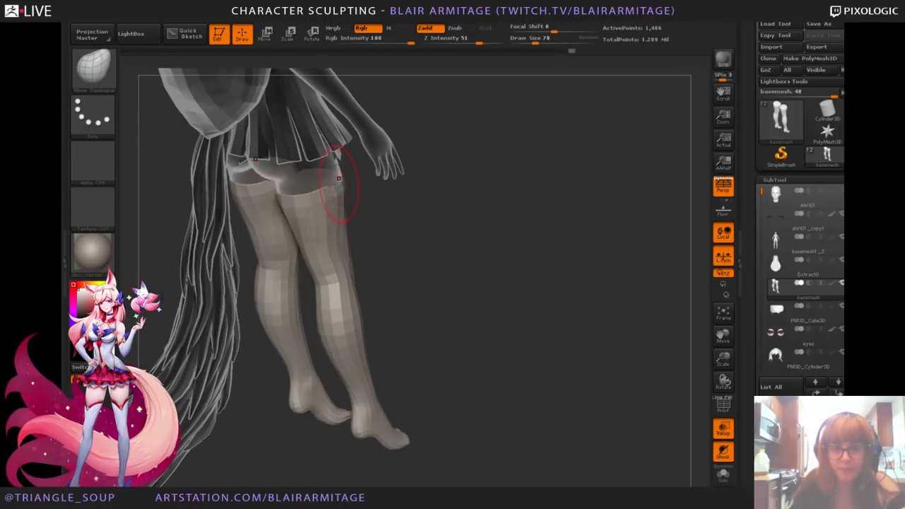
Step: Smooth the upper thigh surface and the outer rims of the stockings, nudging the top edge into line
mouse_move(490, 273)
left_mouse_down()
mouse_move(557, 300)
mouse_move(556, 280)
mouse_move(541, 279)
left_mouse_up()
mouse_move(315, 213)
left_mouse_down("shift")
mouse_move(310, 198)
mouse_move(289, 250)
left_mouse_up("shift")
left_click_drag(322, 193, 316, 189)
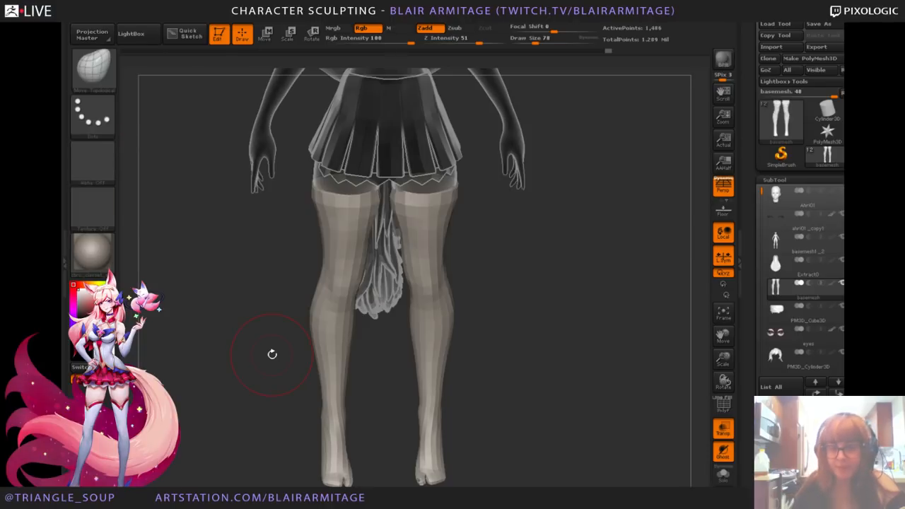
left_click_drag(533, 207, 508, 221)
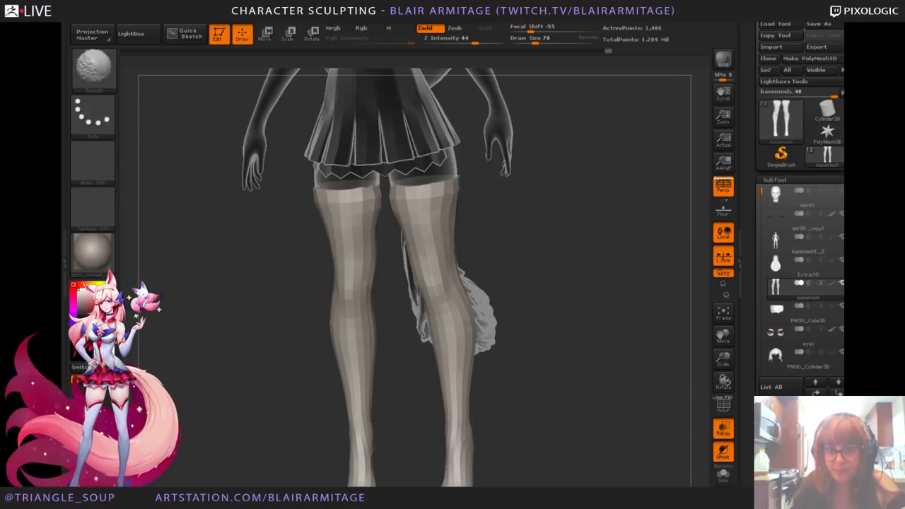
mouse_move(454, 202)
left_mouse_down("shift")
mouse_move(440, 209)
mouse_move(493, 201)
mouse_move(461, 185)
left_mouse_up("shift")
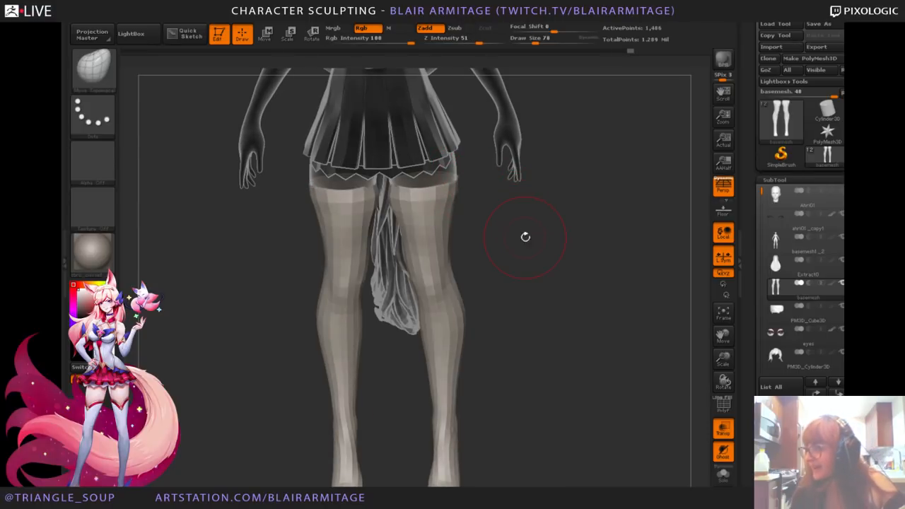
Step: Smooth the inner front rims of the stockings and adjust the inner thigh contour
mouse_move(526, 235)
left_mouse_down()
mouse_move(463, 190)
mouse_move(543, 194)
left_mouse_up()
left_click_drag(393, 197, 423, 213, "shift")
left_click_drag(522, 225, 533, 208)
mouse_move(396, 201)
left_mouse_down("shift")
mouse_move(407, 207)
mouse_move(396, 188)
left_mouse_up("shift")
mouse_move(498, 225)
left_mouse_down()
mouse_move(485, 238)
mouse_move(531, 238)
mouse_move(516, 225)
left_mouse_up()
left_click_drag(371, 217, 376, 216)
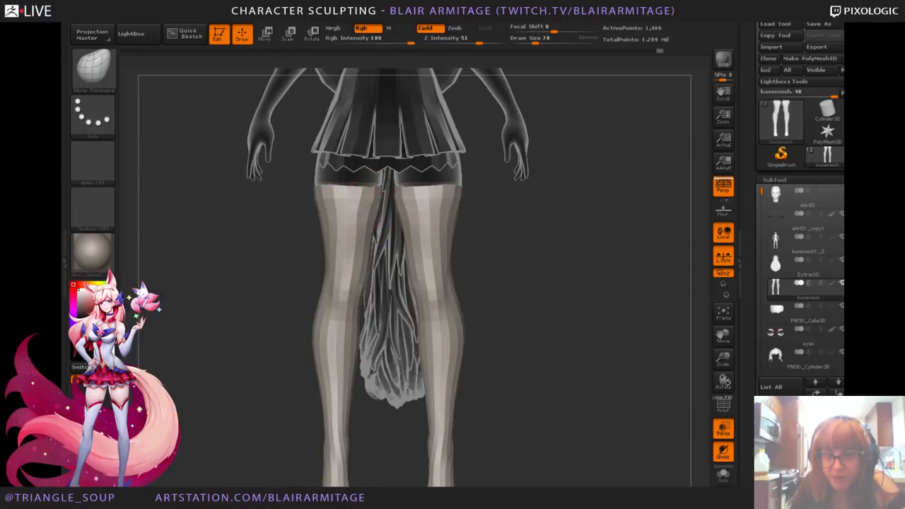
Step: Adjust the outer and inner top corners of the stockings with the Move Topological brush to even out the rims
left_click_drag(544, 262, 532, 209)
mouse_move(463, 199)
left_mouse_down()
mouse_move(489, 200)
mouse_move(470, 189)
left_mouse_up()
left_click_drag(435, 147, 436, 151)
left_click_drag(528, 220, 526, 226)
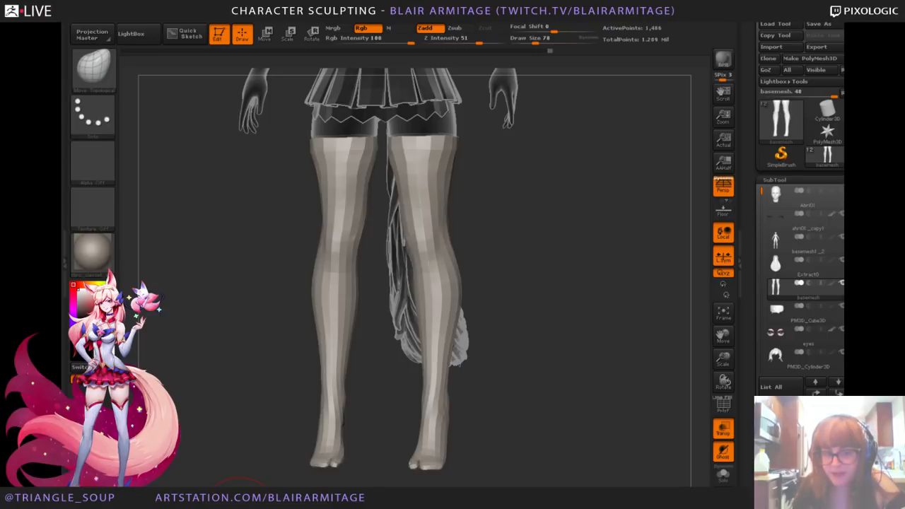
left_click_drag(532, 241, 485, 248)
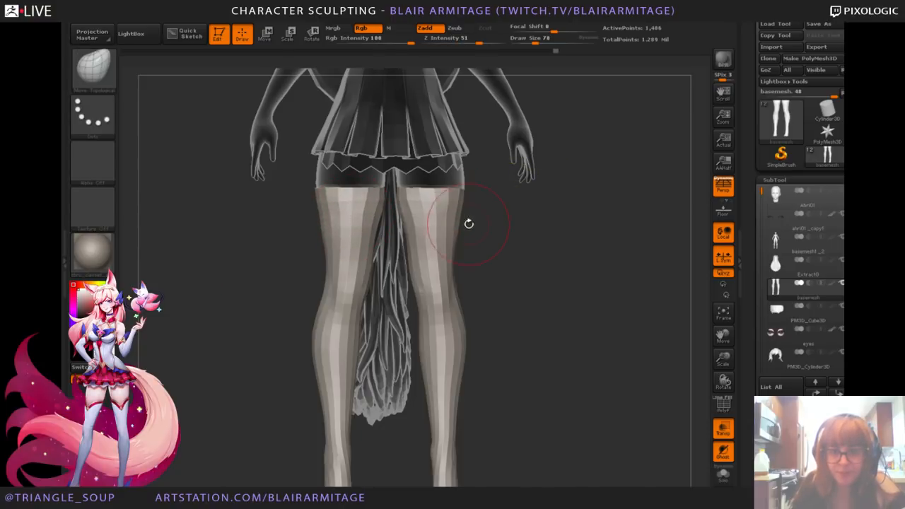
mouse_move(469, 224)
left_mouse_down()
mouse_move(398, 232)
mouse_move(405, 198)
mouse_move(389, 191)
left_mouse_up()
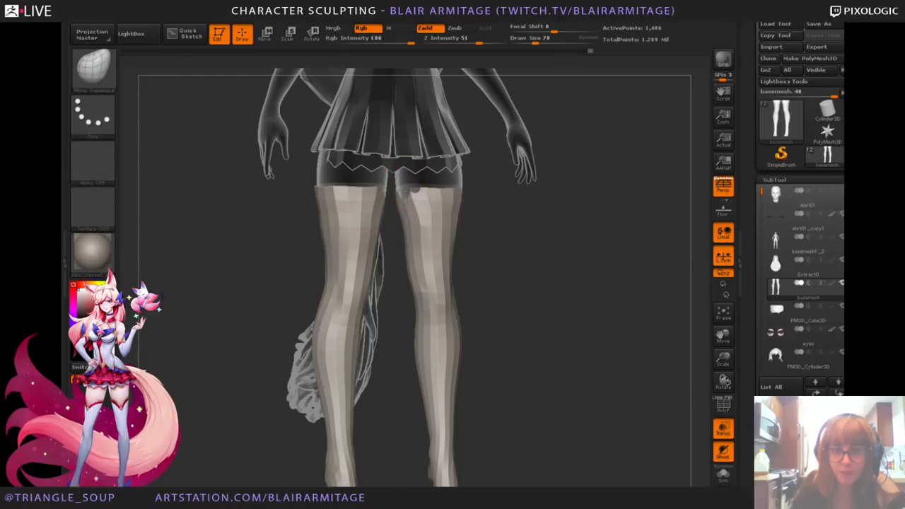
left_click_drag(526, 239, 466, 248)
left_click_drag(414, 196, 404, 198)
left_click_drag(495, 240, 545, 239, "shift")
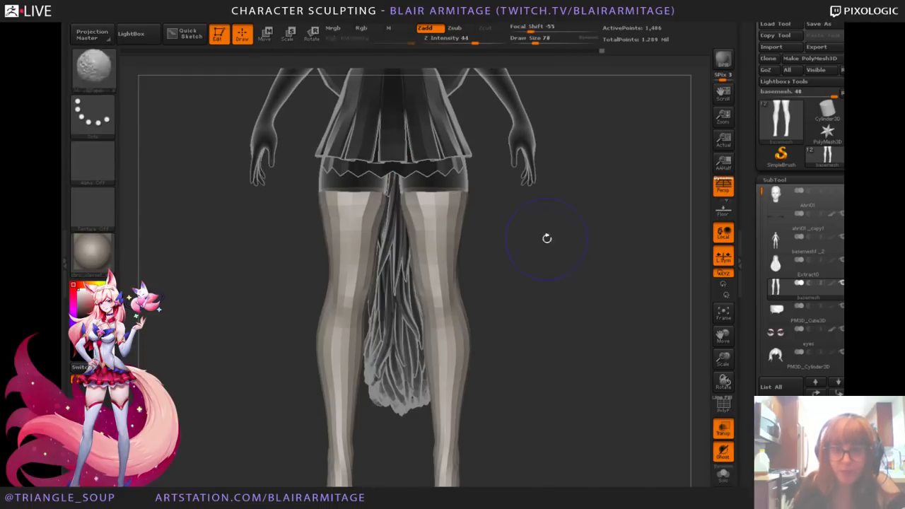
Step: Mask the legs below the stocking tops with a softened edge and move the unmasked tops down the thighs
left_click_drag(530, 275, 252, 176, "ctrl")
left_click(353, 229, "ctrl")
key("ctrl+i")
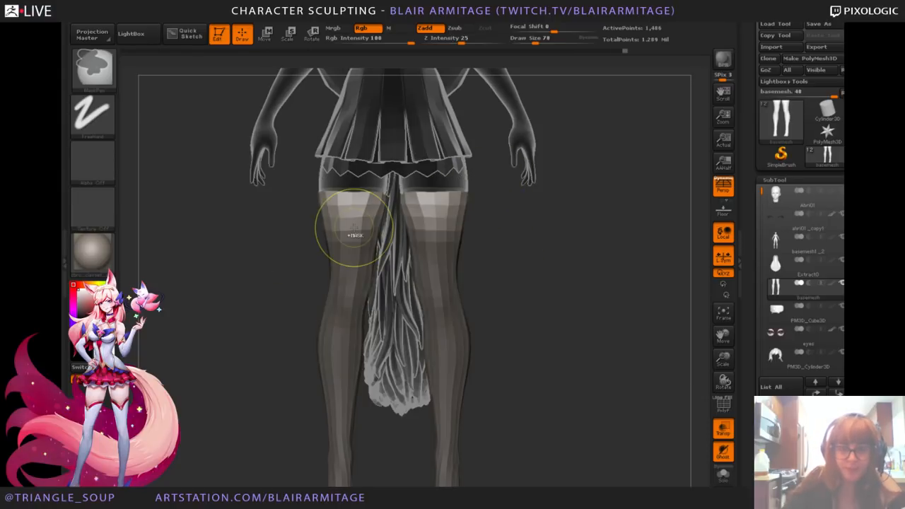
left_click(265, 33)
mouse_move(351, 204)
left_mouse_down()
mouse_move(351, 264)
mouse_move(351, 242)
mouse_move(350, 250)
left_mouse_up()
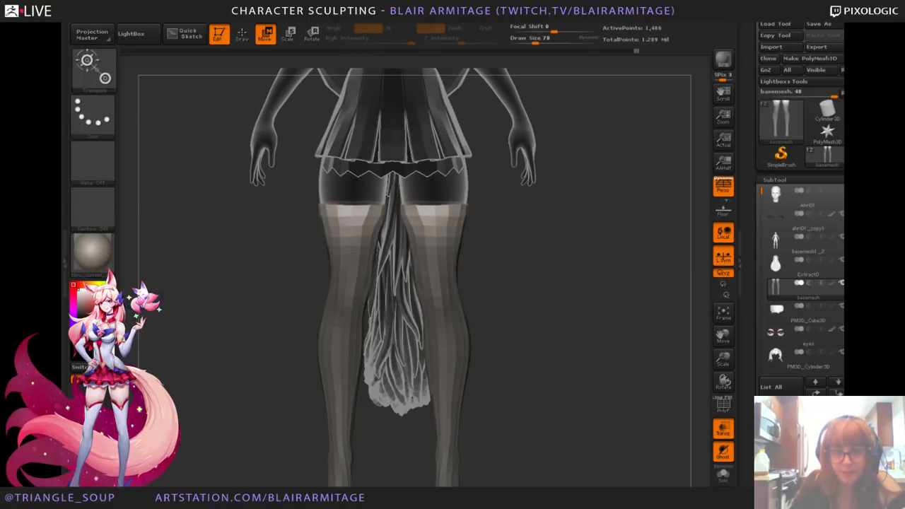
key("q")
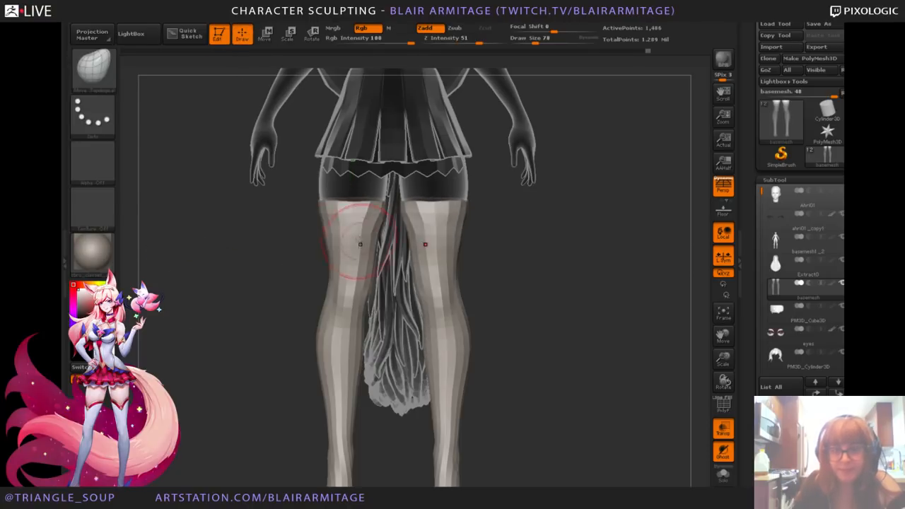
Step: Smooth the inner thighs near the stocking tops and pull the front of the rims down into a shallow curve
mouse_move(372, 234)
right_mouse_down()
mouse_move(406, 244)
mouse_move(417, 259)
right_mouse_up()
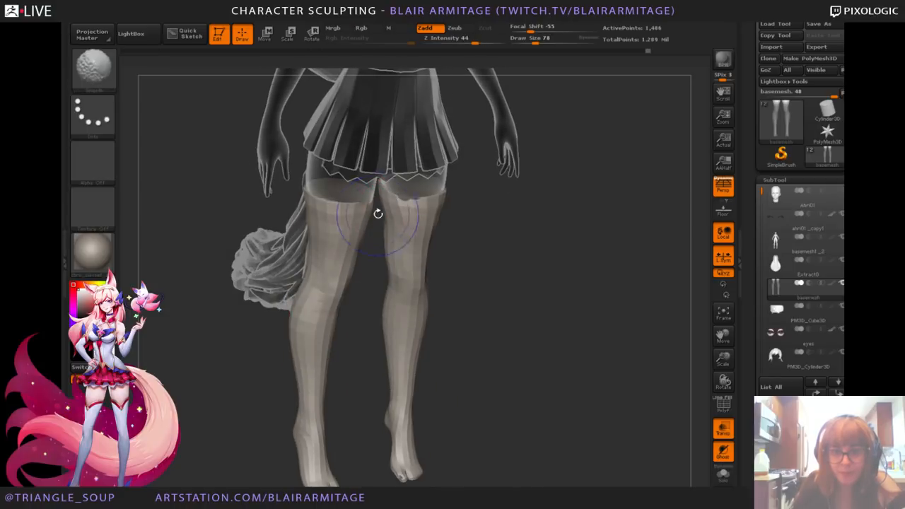
left_click_drag(378, 214, 358, 248, "shift")
left_click_drag(502, 245, 457, 245)
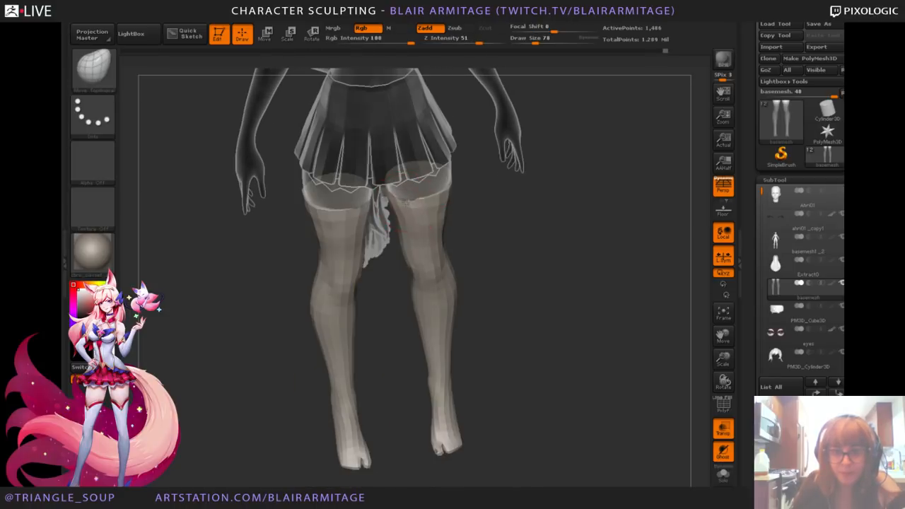
right_click_drag(407, 204, 493, 226)
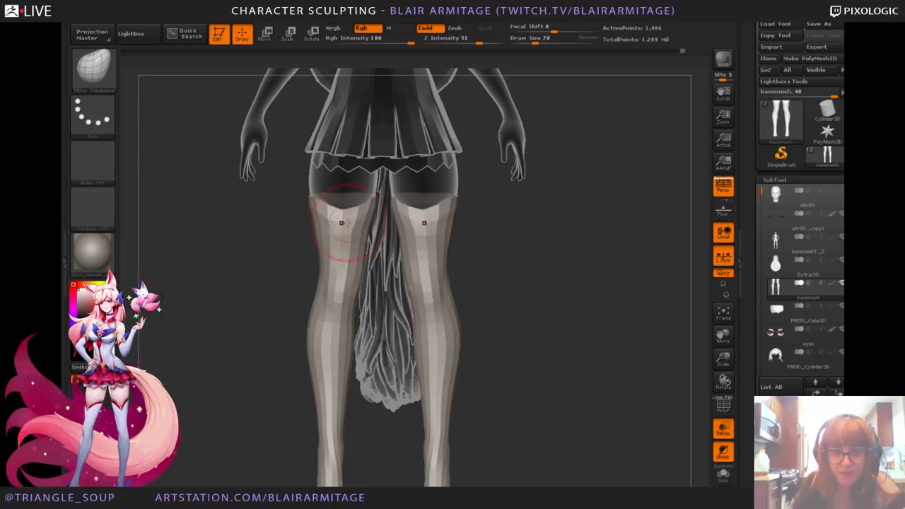
Step: Smooth the front thighs and pull the front centre of both stocking rims down into a deeper V
left_click_drag(475, 236, 524, 238)
mouse_move(411, 244)
left_mouse_down("shift")
mouse_move(424, 244)
mouse_move(403, 231)
left_mouse_up("shift")
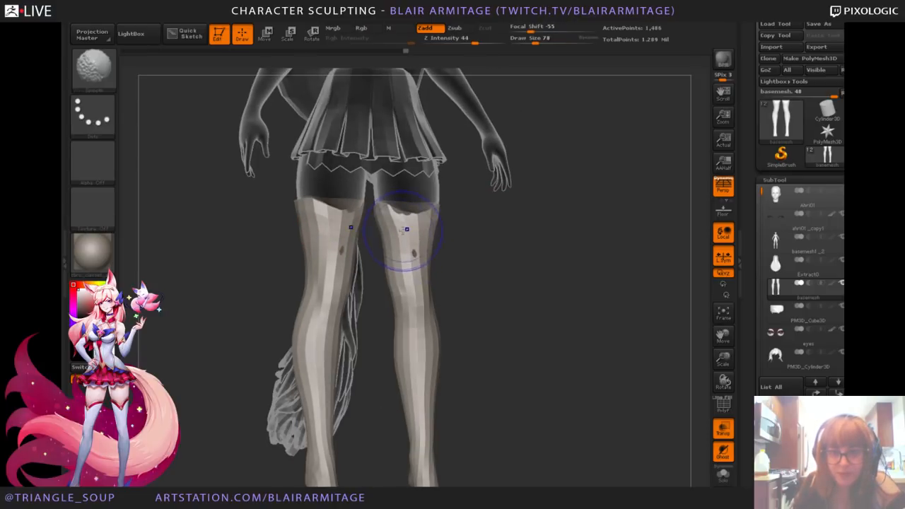
left_click_drag(503, 251, 444, 259)
left_click_drag(404, 224, 411, 215)
mouse_move(465, 240)
left_mouse_down()
mouse_move(528, 240)
mouse_move(495, 241)
left_mouse_up()
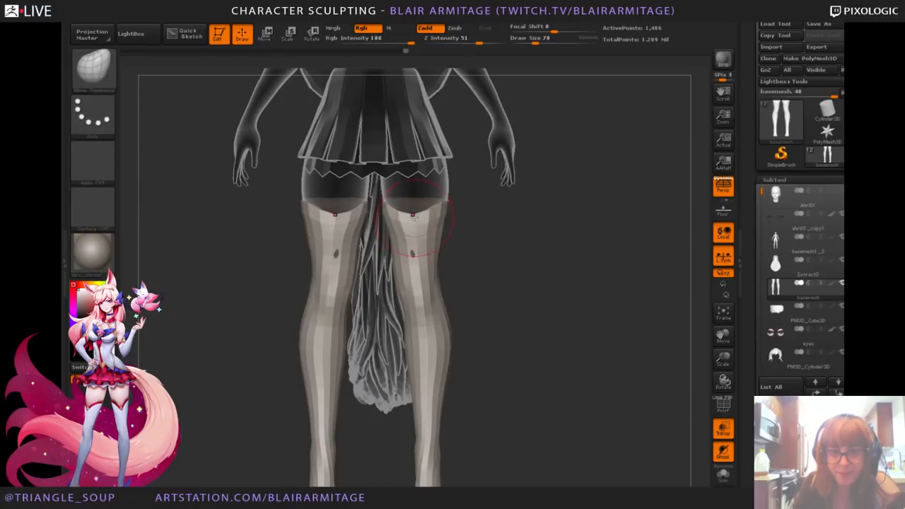
left_click_drag(414, 215, 417, 235)
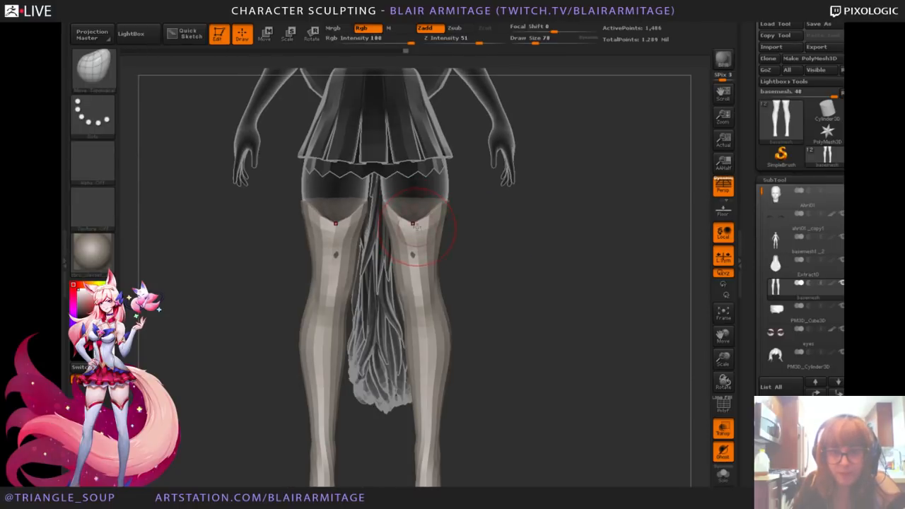
Step: Pull the stocking surface over the dark skin spots on the front thighs and smooth the area
left_click_drag(516, 263, 503, 263)
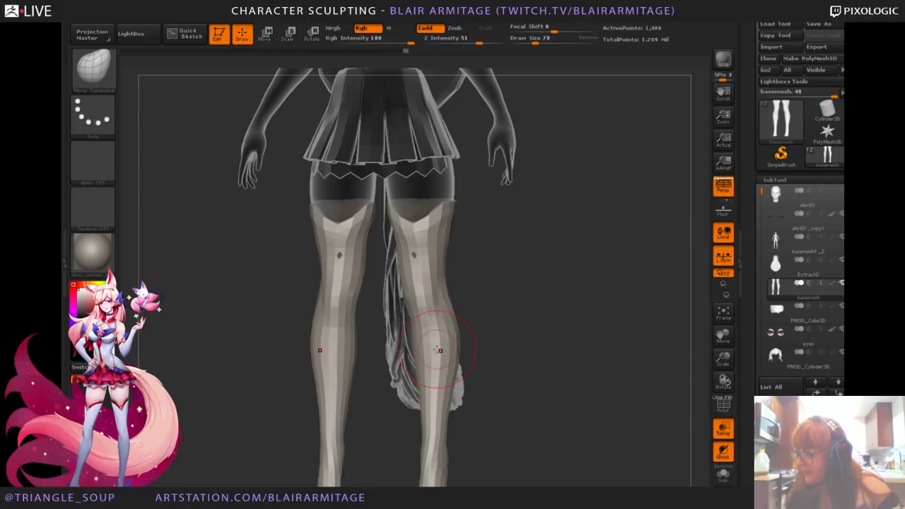
left_click_drag(392, 286, 537, 251)
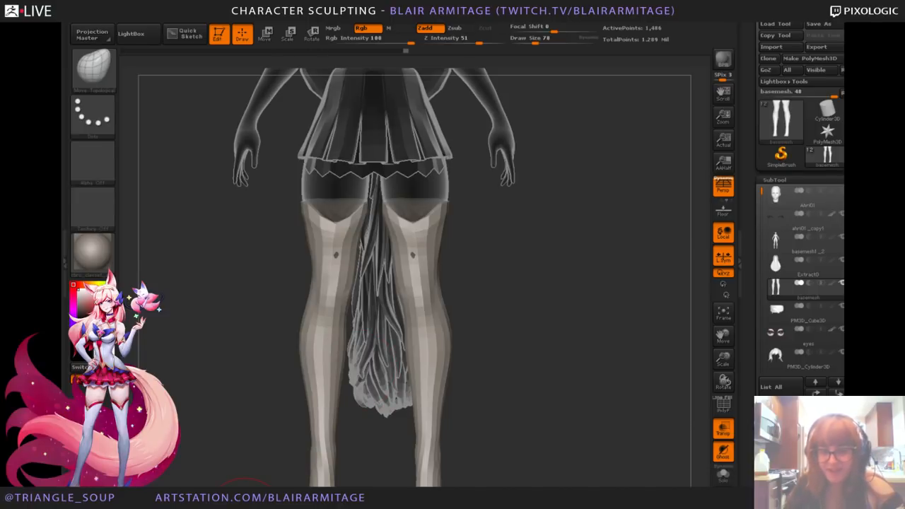
left_click_drag(536, 303, 547, 307)
left_click_drag(417, 261, 424, 263)
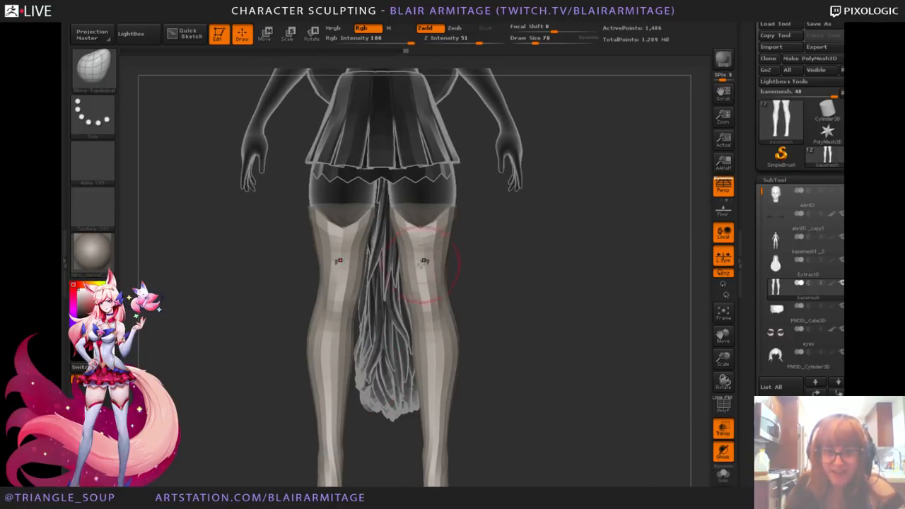
mouse_move(522, 272)
left_mouse_down()
mouse_move(431, 263)
mouse_move(440, 233)
mouse_move(432, 259)
left_mouse_up()
key("shift")
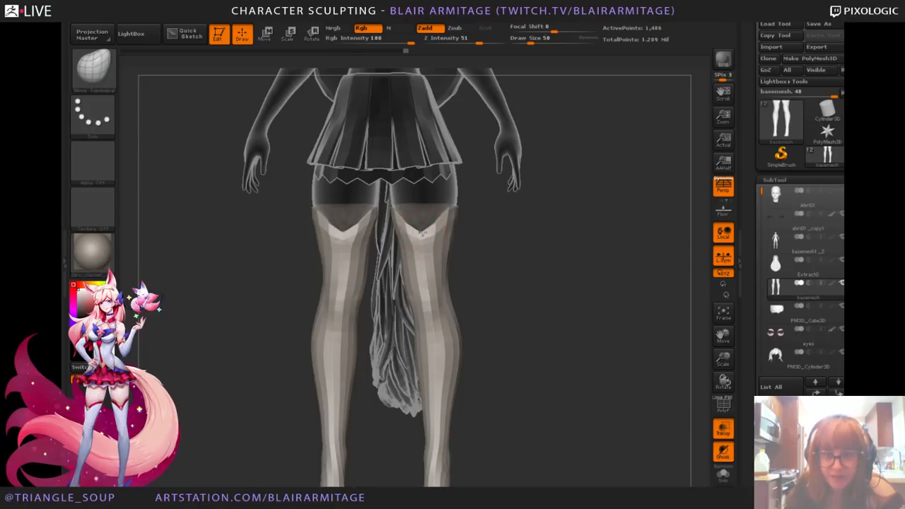
Step: Sharpen the sloping sides of the V-shaped stocking rims with the Move Topological brush at draw size 50
left_click_drag(471, 233, 529, 226)
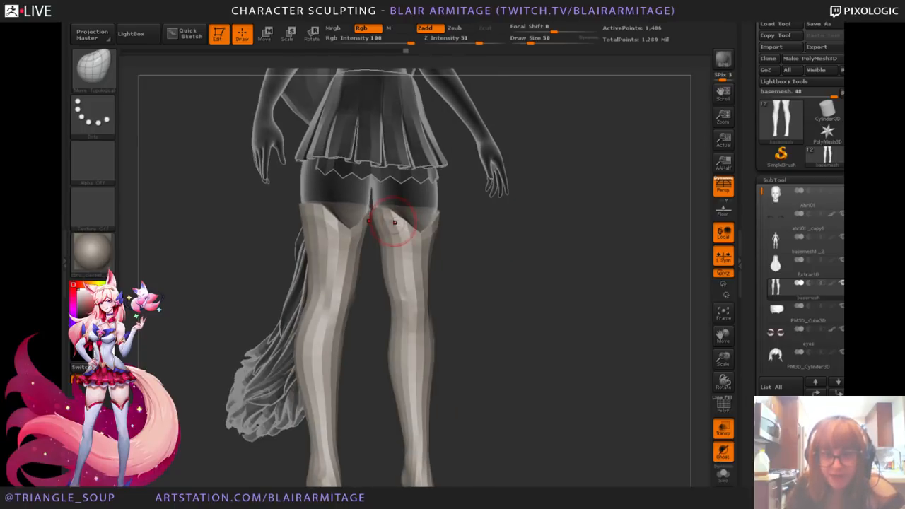
left_click_drag(566, 280, 499, 237, "shift")
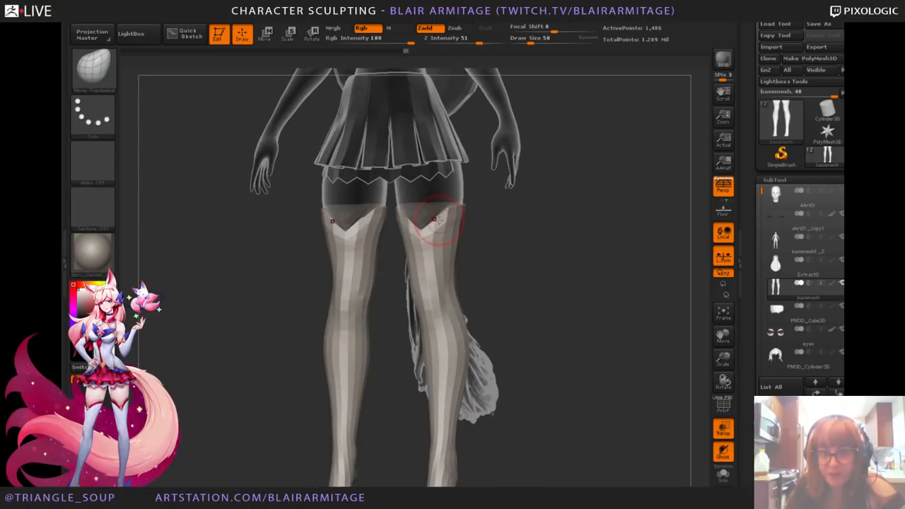
left_click_drag(438, 220, 443, 220)
mouse_move(520, 239)
left_mouse_down()
mouse_move(528, 236)
mouse_move(513, 263)
mouse_move(524, 236)
mouse_move(487, 250)
mouse_move(524, 248)
left_mouse_up()
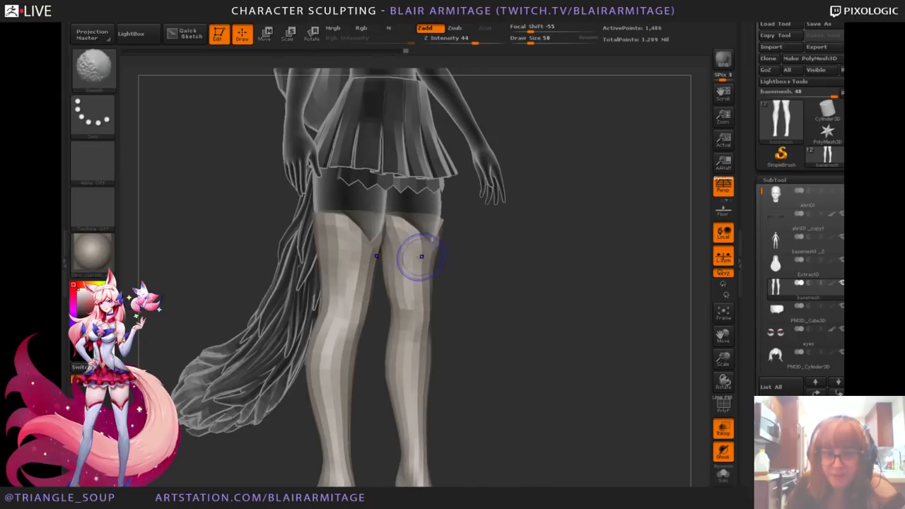
Step: Smooth the front and outer thighs of both stockings just below the V-shaped rims
left_click_drag(459, 253, 471, 253)
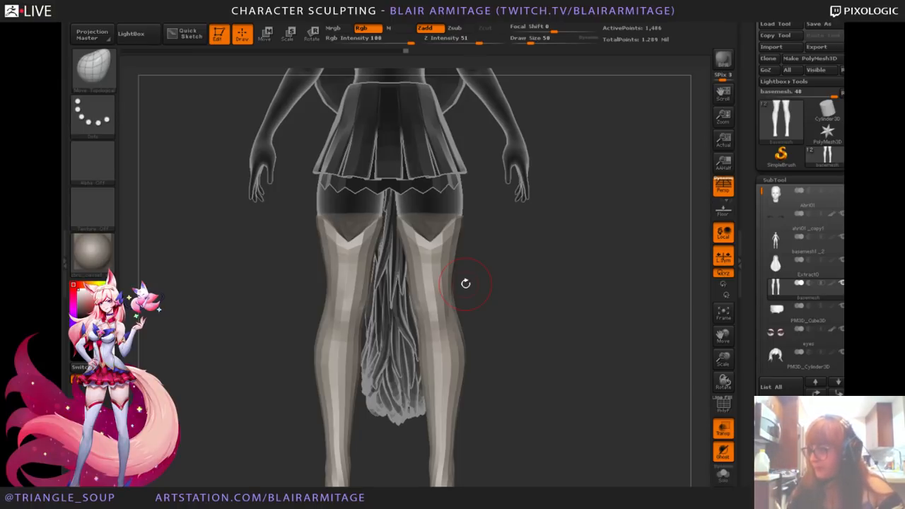
mouse_move(514, 286)
left_mouse_down()
mouse_move(531, 273)
mouse_move(457, 259)
mouse_move(534, 239)
left_mouse_up()
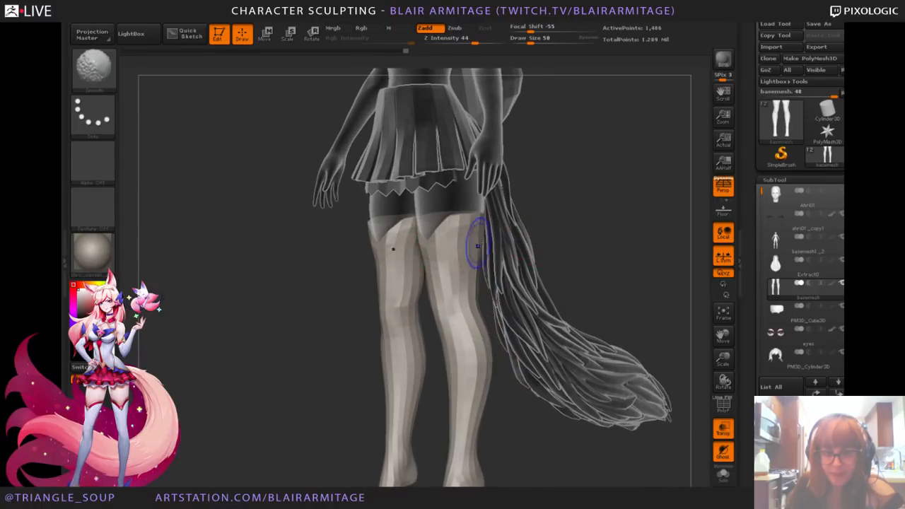
mouse_move(344, 309)
left_mouse_down()
mouse_move(309, 305)
mouse_move(404, 266)
left_mouse_up()
mouse_move(339, 328)
left_mouse_down()
mouse_move(301, 338)
mouse_move(553, 254)
mouse_move(586, 272)
left_mouse_up()
Step: Reshape the stocking surface around the knees and lower legs with the Move Topological brush at draw size 86
key("bracketright")
key("bracketright")
key("bracketright")
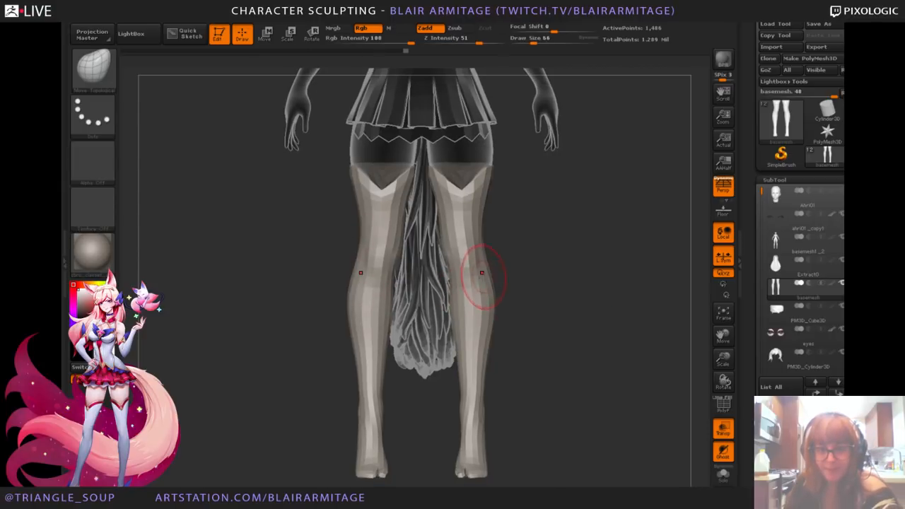
mouse_move(486, 284)
left_mouse_down("shift")
mouse_move(471, 391)
mouse_move(485, 381)
mouse_move(590, 385)
left_mouse_up("shift")
left_click_drag(481, 384, 460, 379)
left_click_drag(383, 378, 378, 384, "shift")
left_click_drag(329, 412, 321, 393, "alt")
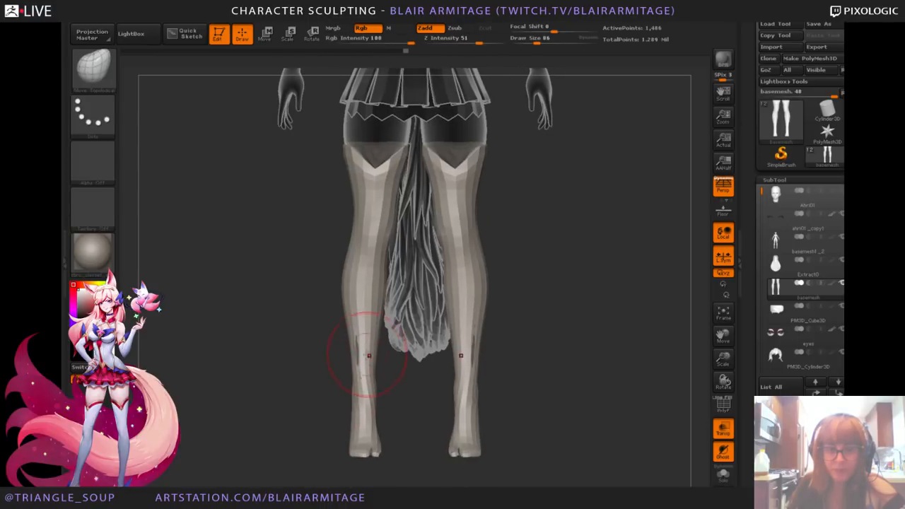
Step: Pull the stocking surface outward over the dark skin spots on the lower shins
left_click_drag(361, 355, 366, 356)
mouse_move(325, 380)
left_mouse_down()
mouse_move(385, 376)
mouse_move(356, 364)
left_mouse_up()
left_click_drag(412, 360, 400, 358)
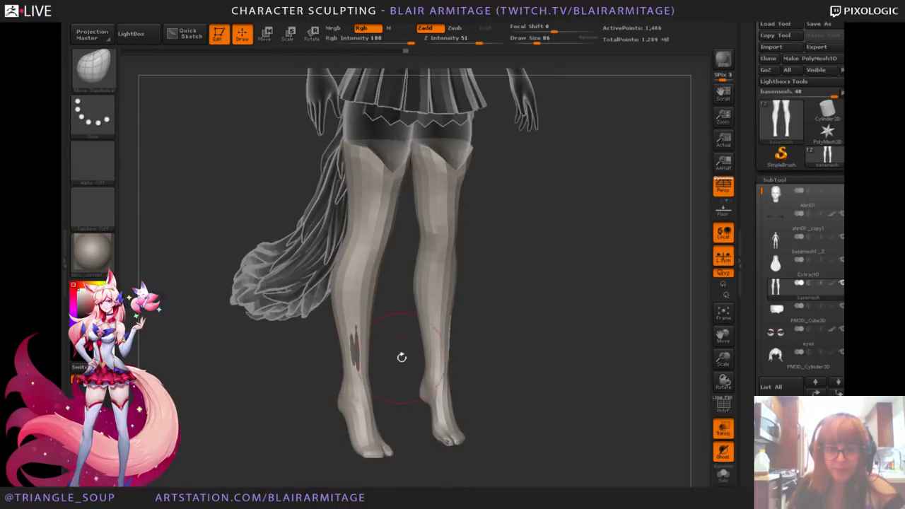
left_click_drag(465, 338, 455, 323)
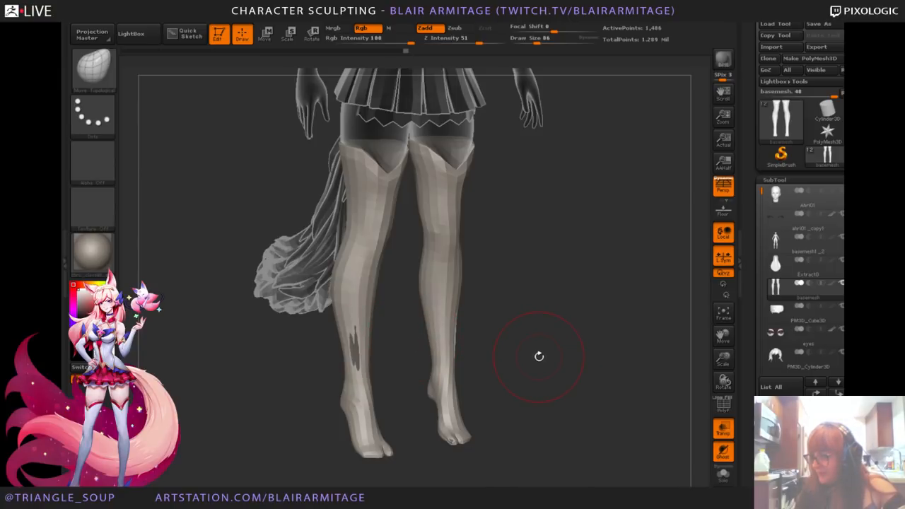
left_click_drag(314, 358, 354, 348)
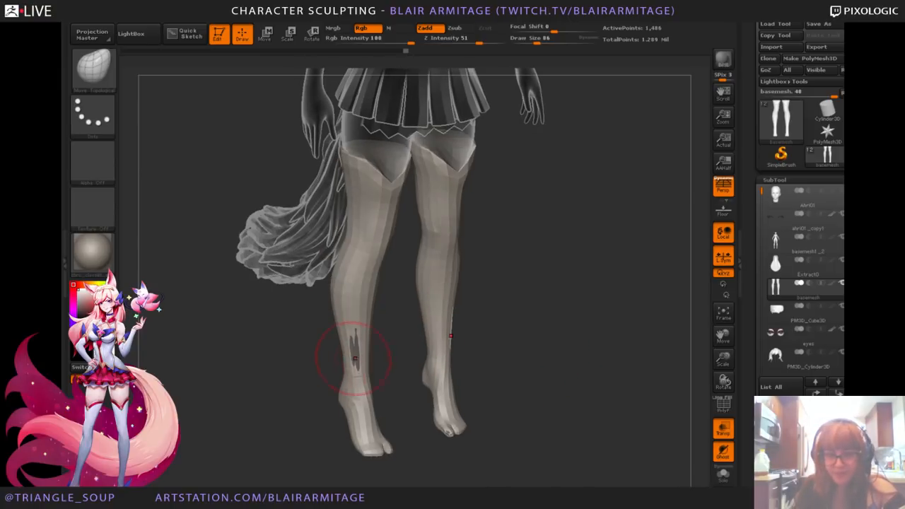
left_click_drag(467, 345, 640, 396)
Step: Isolate the body mesh to examine the leg shape, restore all parts and reselect the stockings
left_click(778, 246)
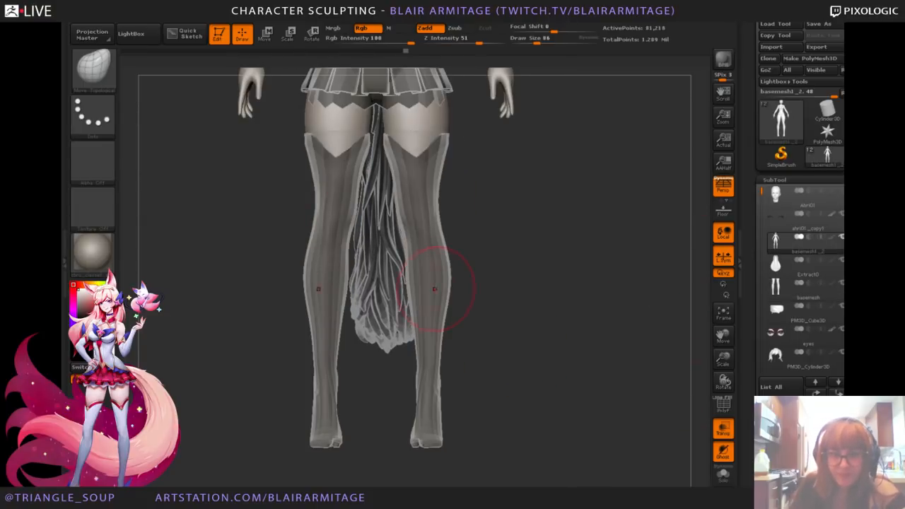
left_click(723, 475)
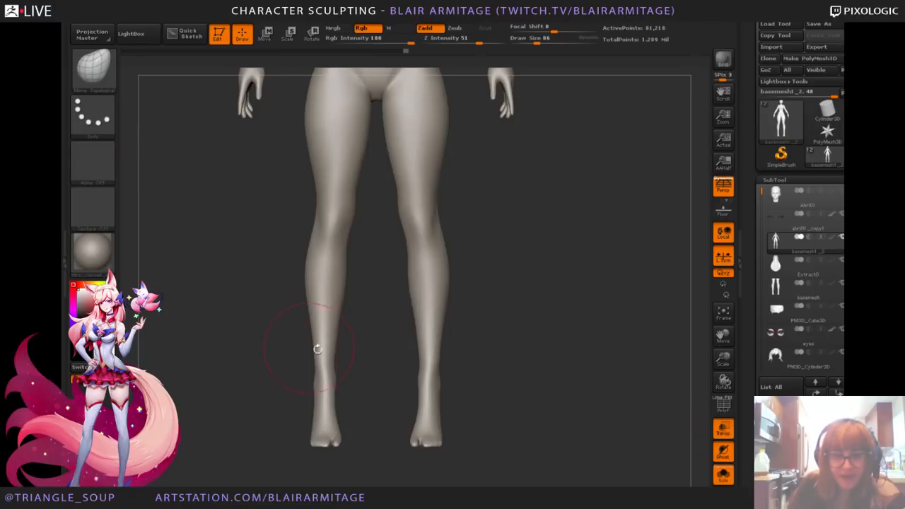
left_click(722, 475)
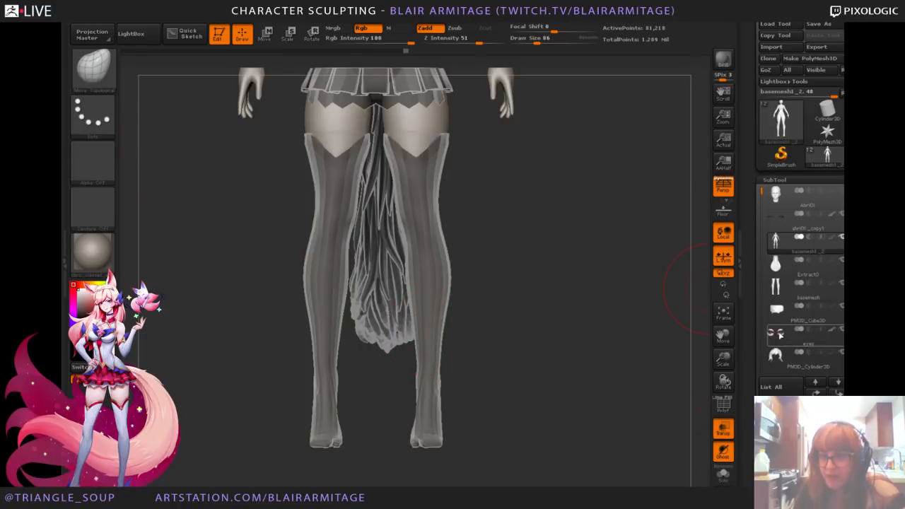
left_click(792, 286)
Step: Reshape the inner calves of the stockings with a larger Move Topological brush at draw size 110
left_click_drag(724, 358, 724, 410)
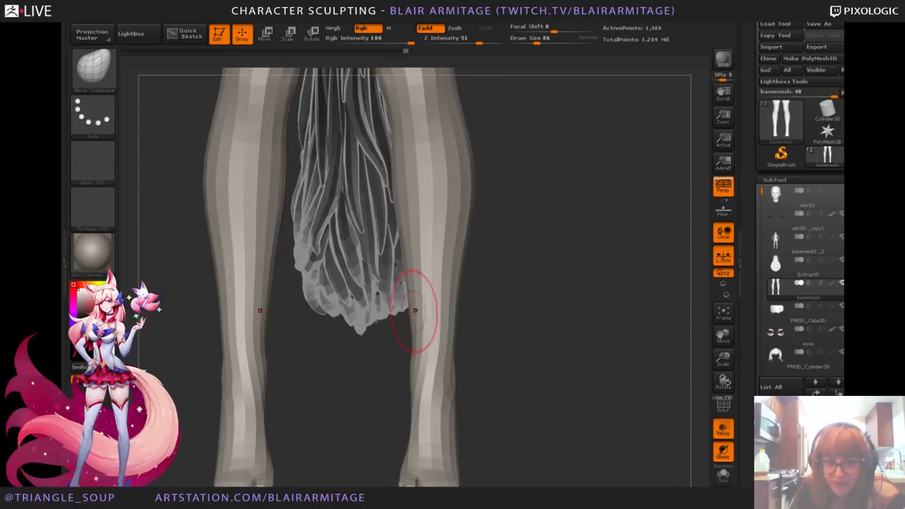
key("]")
key("]")
key("]")
key("]")
key("]")
key("]")
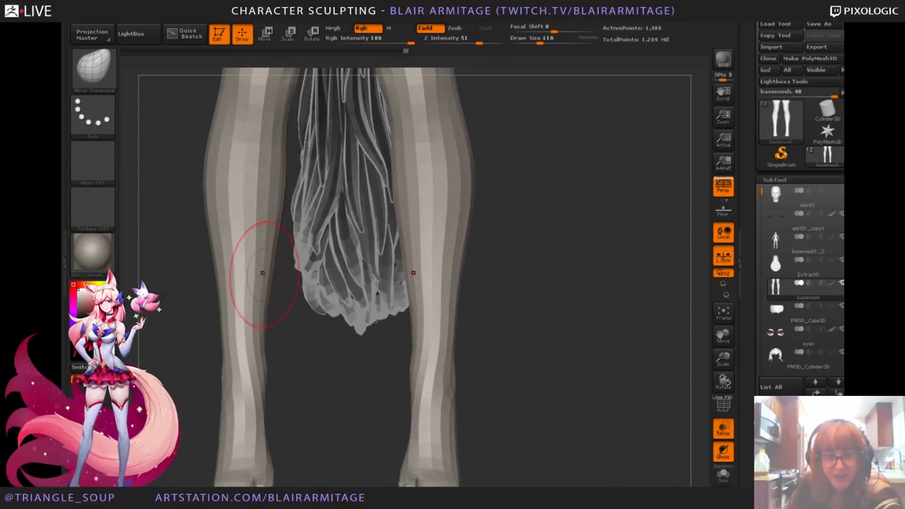
left_click_drag(264, 284, 262, 284)
mouse_move(287, 331)
left_mouse_down("alt")
mouse_move(318, 322)
mouse_move(295, 300)
mouse_move(375, 315)
left_mouse_up("alt")
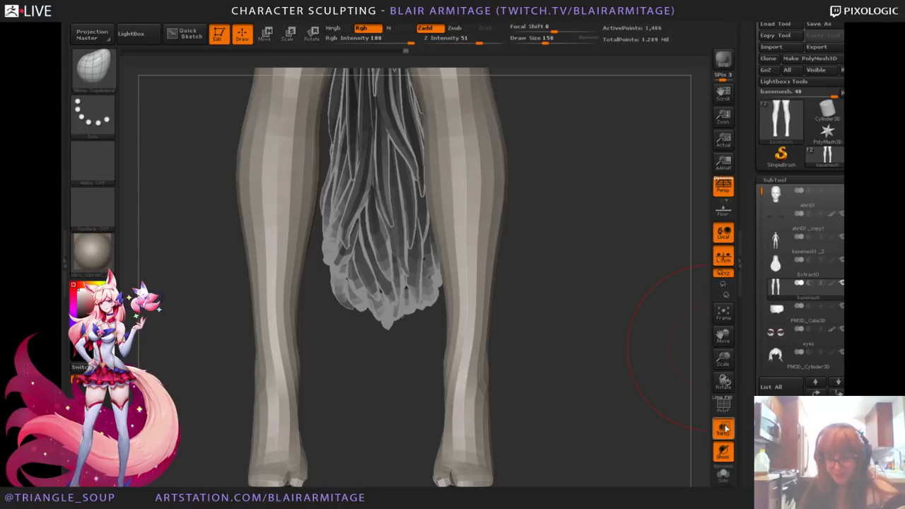
Step: Turn off the ghost display and subdivide the stocking mesh to level 2
left_click(724, 454)
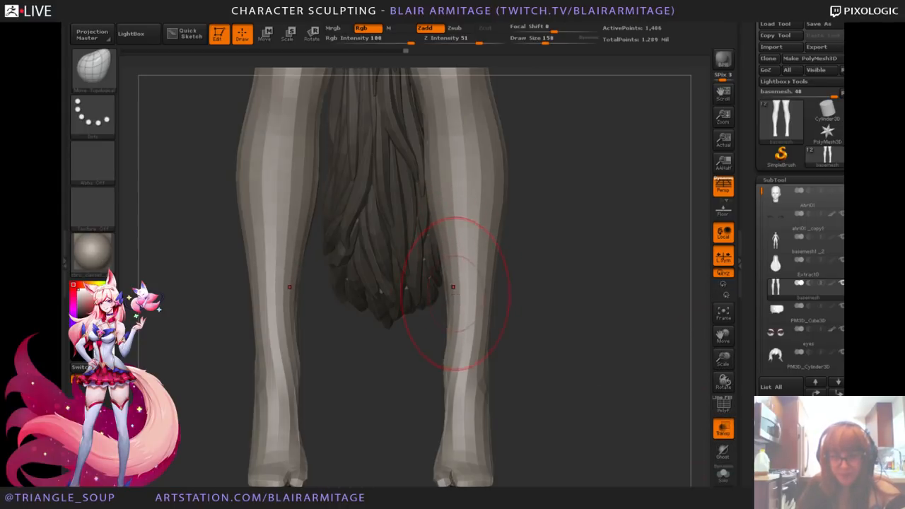
left_click_drag(748, 406, 745, 312)
left_click(779, 372)
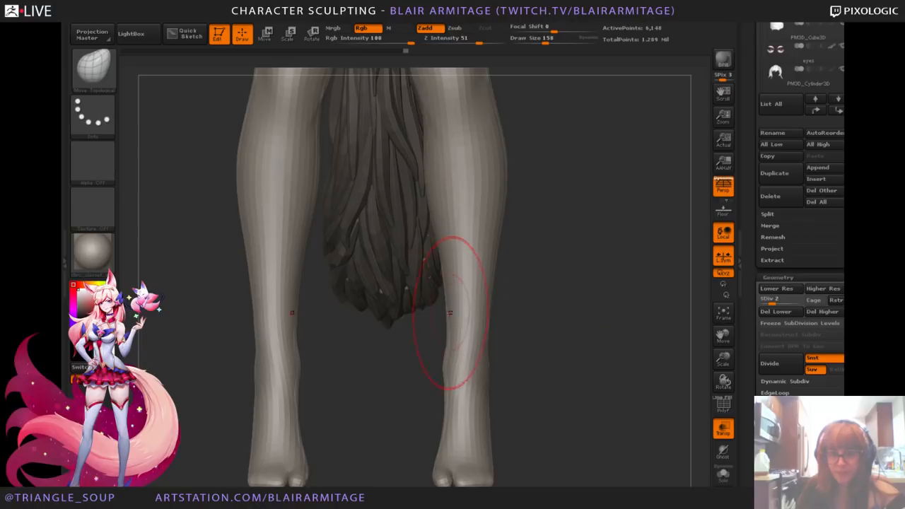
Step: Smooth the shins, knees and front thighs of both stockings at subdivision level 2
mouse_move(457, 344)
left_mouse_down("shift")
mouse_move(464, 378)
mouse_move(488, 322)
left_mouse_up("shift")
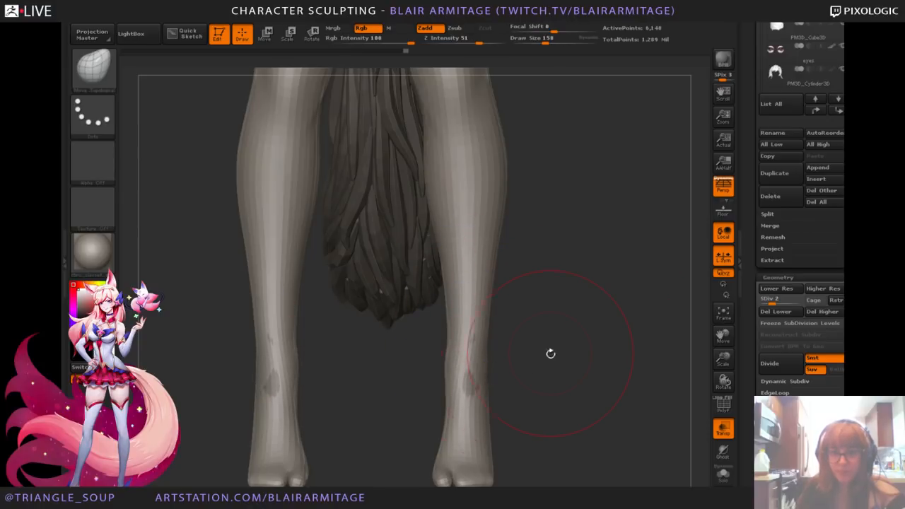
left_click_drag(550, 354, 610, 350)
left_click_drag(586, 262, 578, 396, "alt")
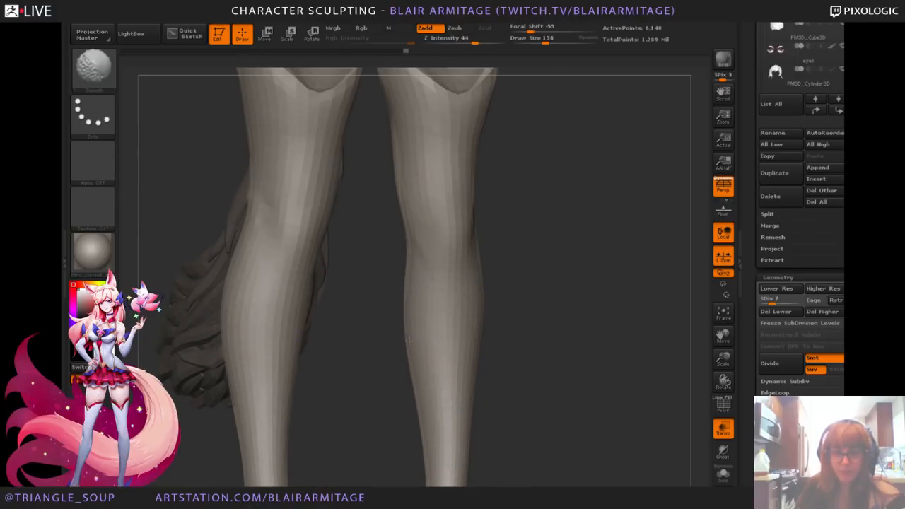
mouse_move(541, 336)
left_mouse_down()
mouse_move(563, 299)
mouse_move(584, 207)
mouse_move(574, 328)
left_mouse_up()
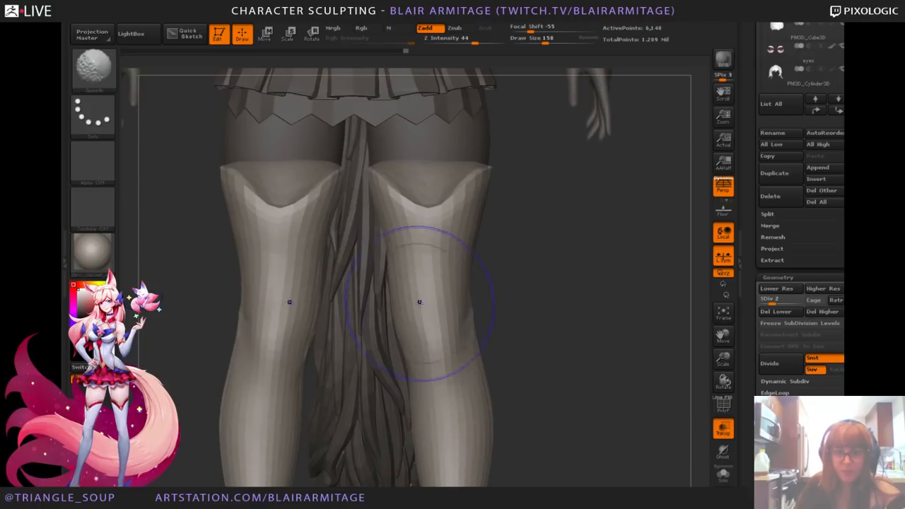
left_click_drag(420, 302, 459, 305, "shift")
left_click_drag(538, 308, 594, 306)
left_click_drag(430, 339, 447, 322, "shift")
left_click_drag(537, 312, 572, 313)
left_click_drag(572, 313, 578, 358, "alt")
Step: Turn off transparency for the other parts and raise the stockings to subdivision level 3
left_click(724, 428)
left_click_drag(627, 383, 434, 279)
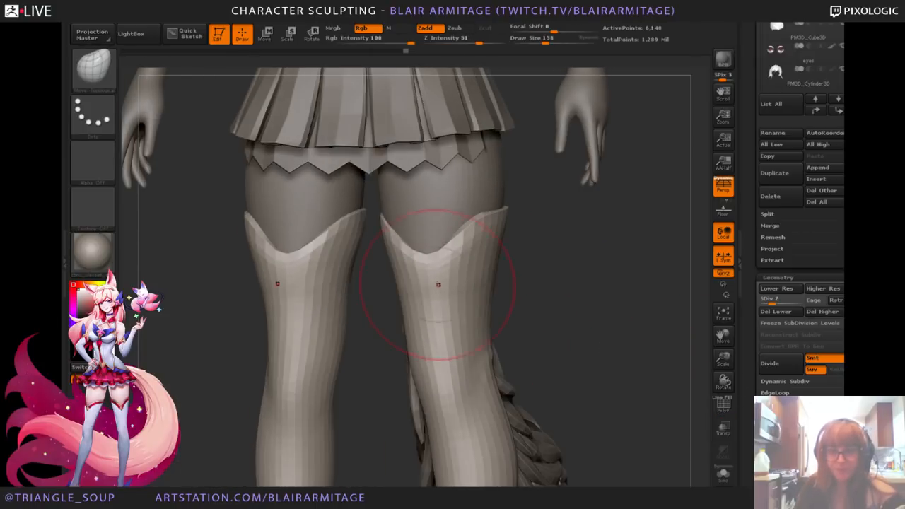
key("d")
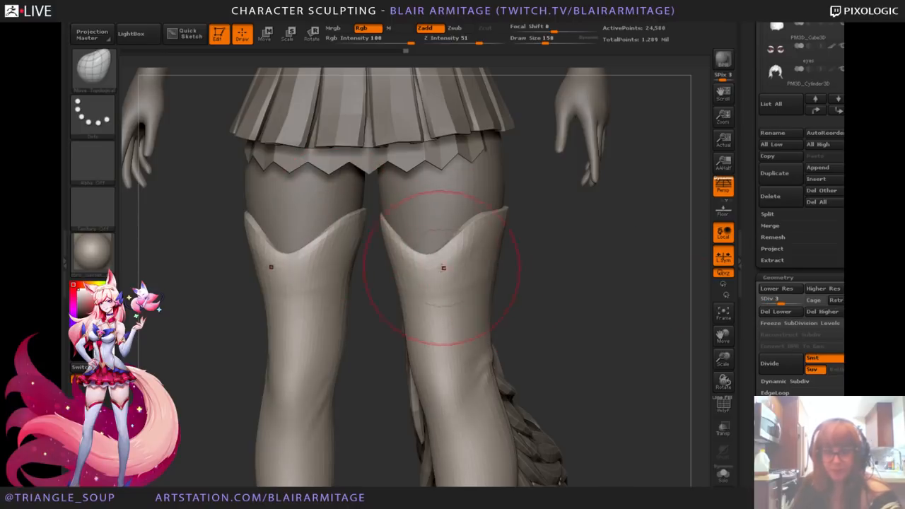
Step: Reduce the draw size to 70 and refine the slopes and points of the V-shaped stocking rims
key("[")
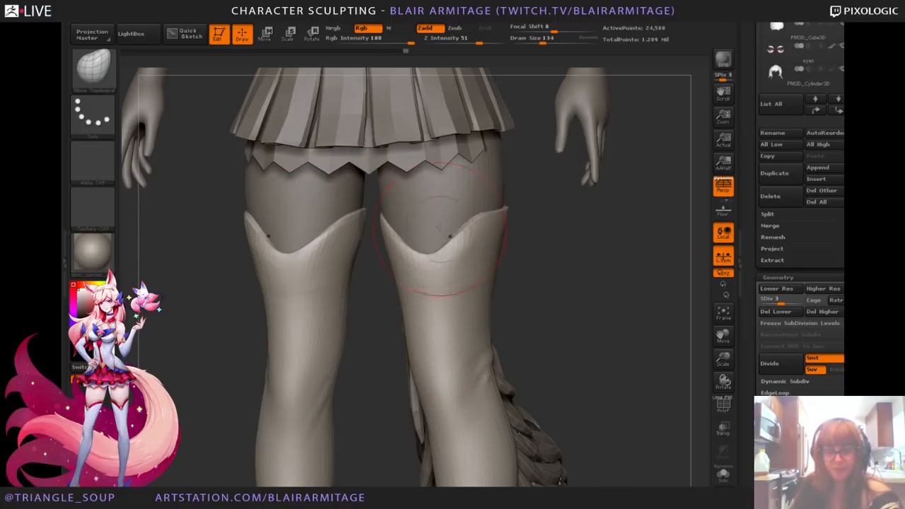
key("[")
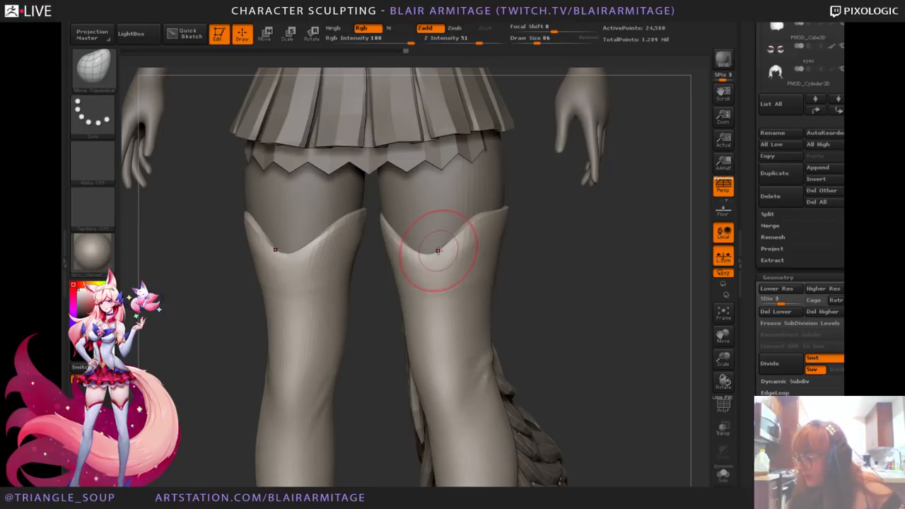
left_click_drag(559, 246, 435, 240)
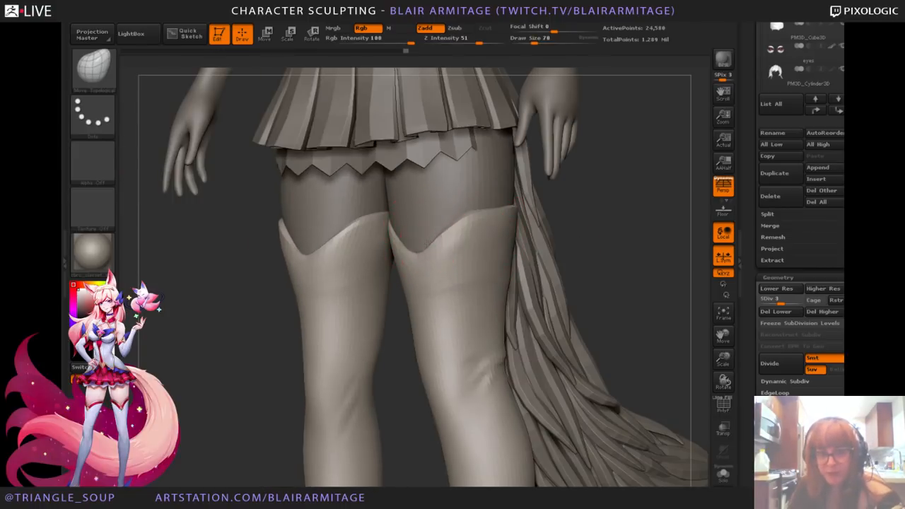
left_click_drag(610, 223, 553, 231)
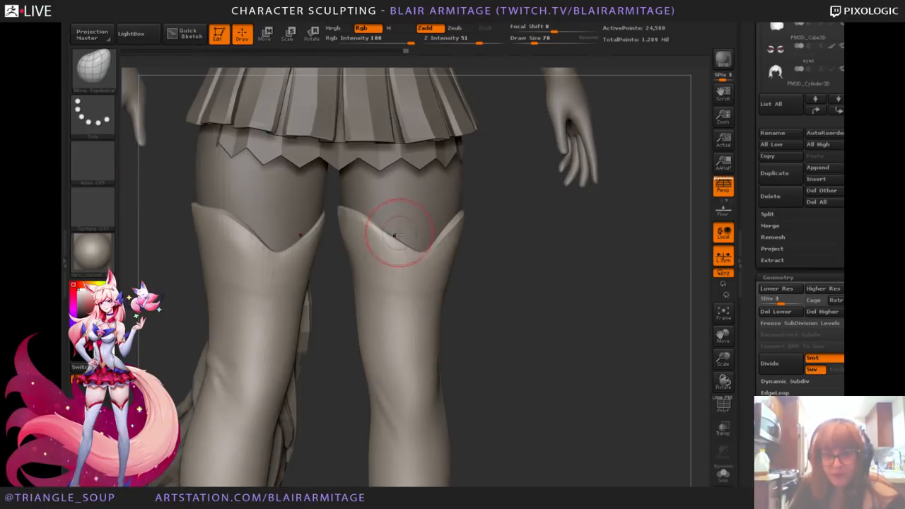
left_click_drag(478, 214, 442, 237)
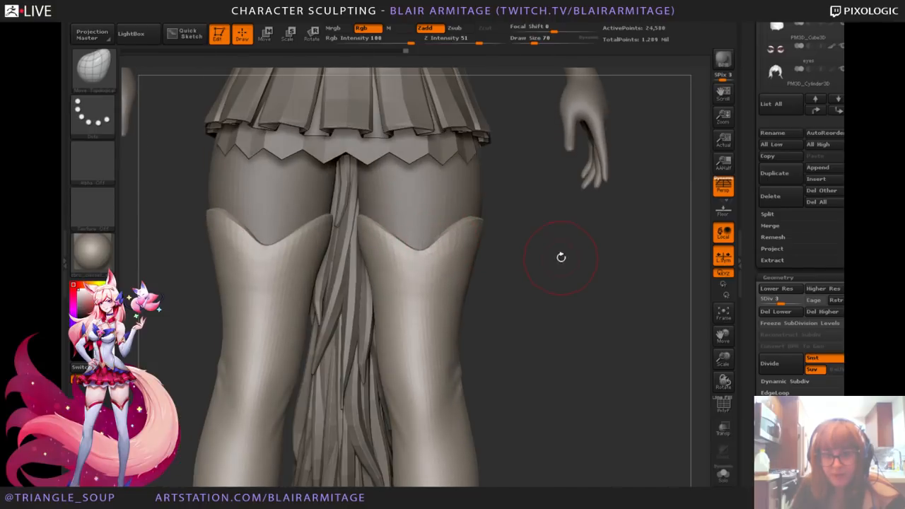
left_click_drag(561, 257, 415, 256)
left_click_drag(546, 286, 492, 294)
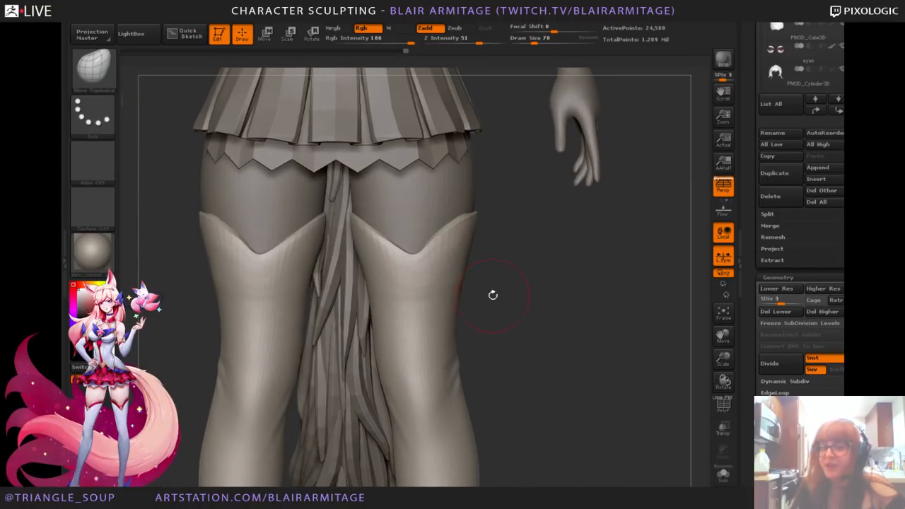
Step: Smooth the outer thighs of the stockings and sharpen the V points on the front rims
mouse_move(450, 297)
right_mouse_down()
mouse_move(431, 307)
mouse_move(500, 250)
right_mouse_up()
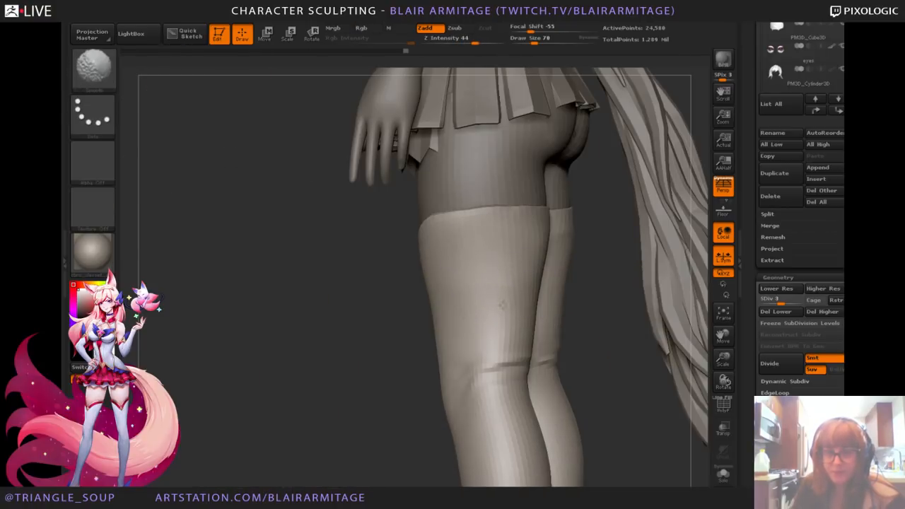
mouse_move(321, 366)
left_mouse_down()
mouse_move(590, 289)
mouse_move(606, 270)
mouse_move(629, 269)
mouse_move(613, 273)
left_mouse_up()
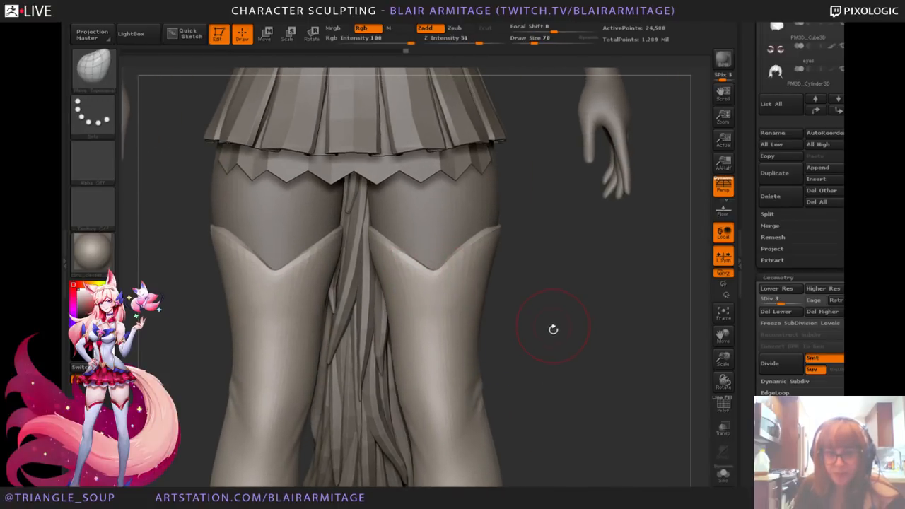
left_click_drag(553, 329, 626, 405)
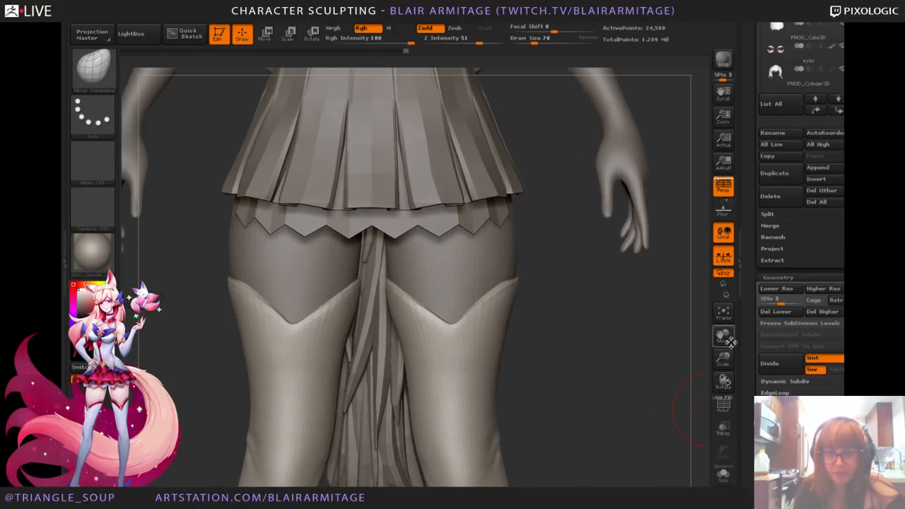
mouse_move(725, 357)
left_mouse_down()
mouse_move(691, 366)
mouse_move(552, 355)
mouse_move(606, 372)
mouse_move(598, 412)
mouse_move(745, 340)
left_mouse_up()
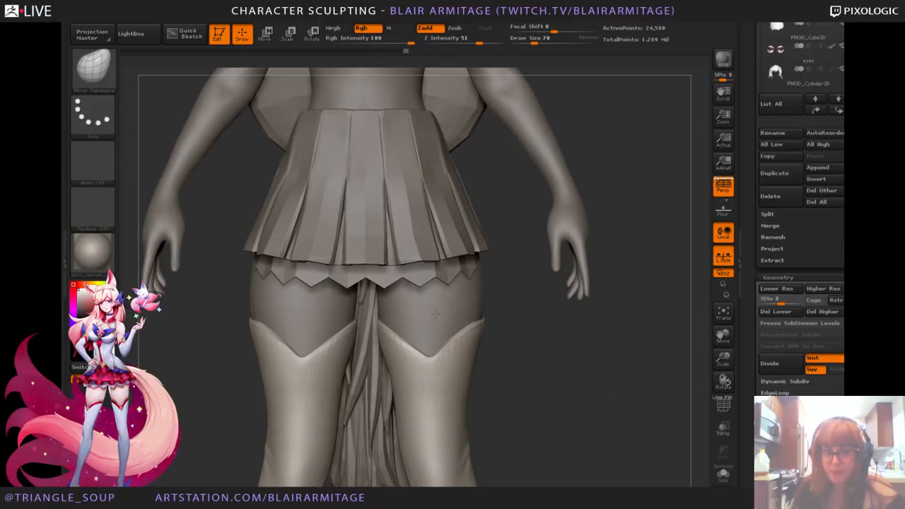
Step: Select the body mesh, turn transparency back on and bring the whole figure into view
key("d")
left_click(724, 435)
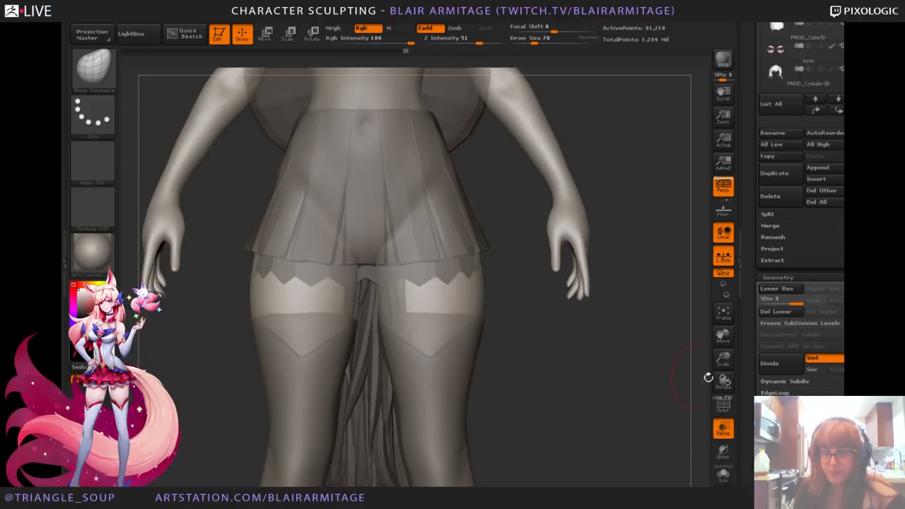
left_click_drag(720, 358, 576, 329)
left_click_drag(525, 273, 531, 280, "alt")
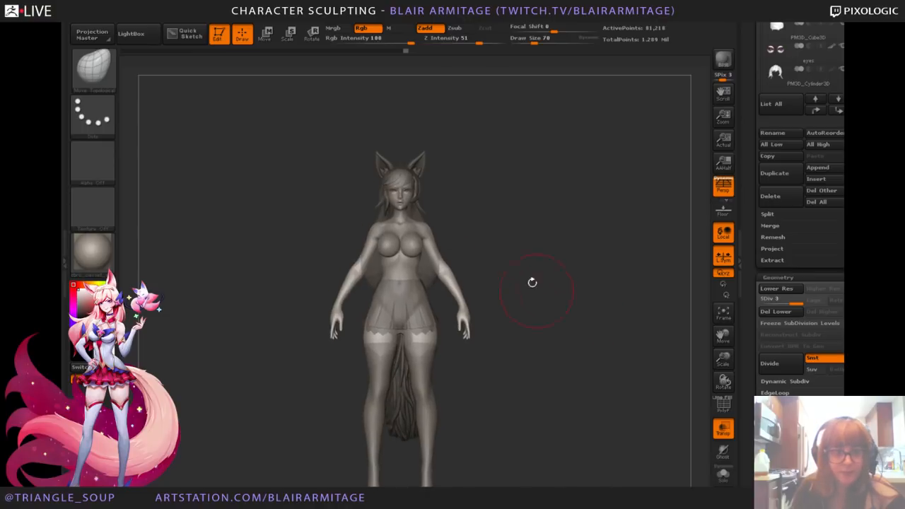
Step: Reduce the draw size to 30 and lightly smooth the body beneath the breasts
key("bracketleft")
key("bracketleft")
key("bracketleft")
key("bracketleft")
key("bracketleft")
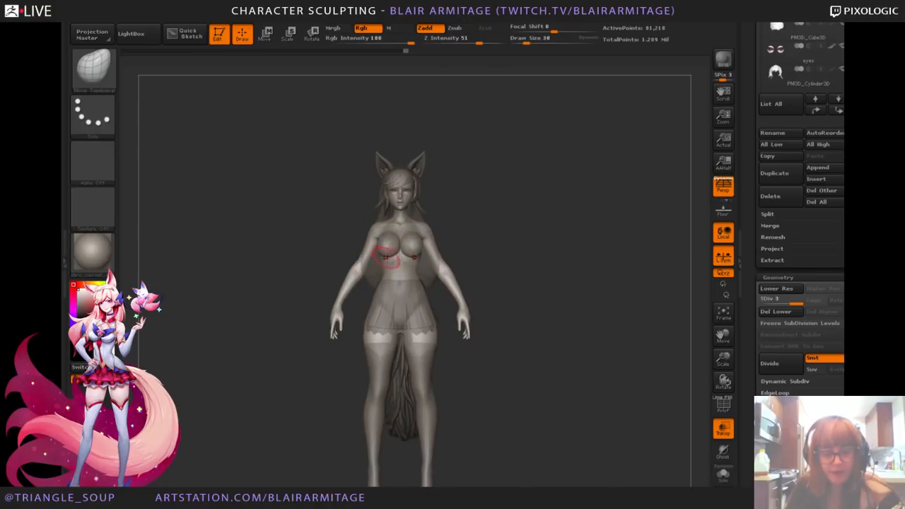
mouse_move(396, 257)
left_mouse_down("shift")
mouse_move(399, 265)
mouse_move(398, 257)
left_mouse_up("shift")
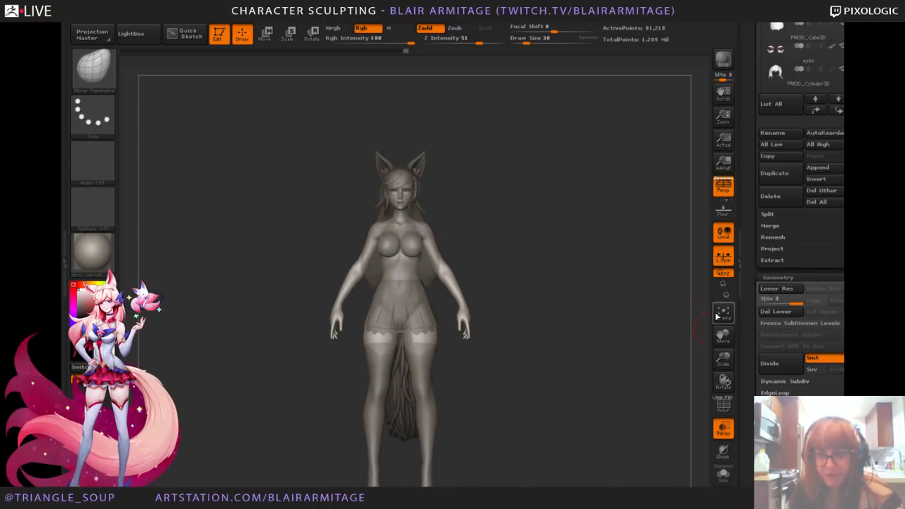
left_click_drag(609, 310, 526, 205)
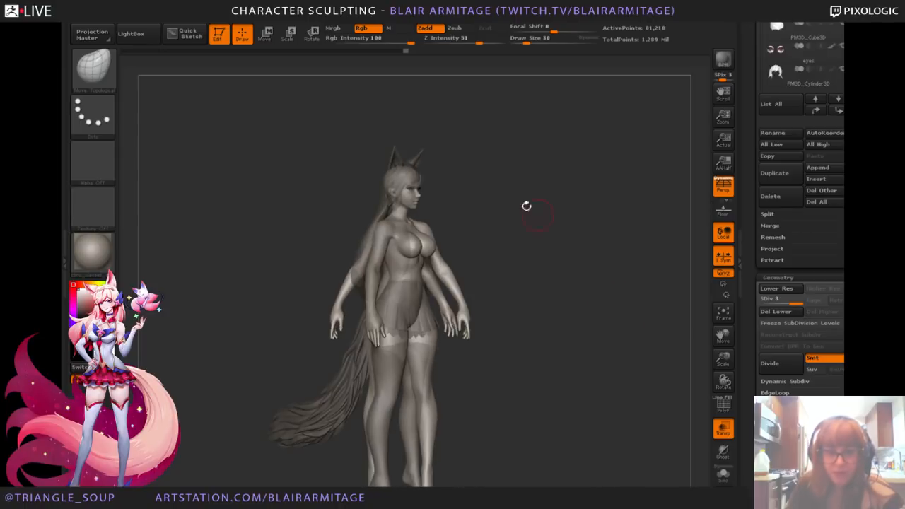
Step: Lower the body mesh to subdivision level 1 and frame its upper body from the front
mouse_move(259, 18)
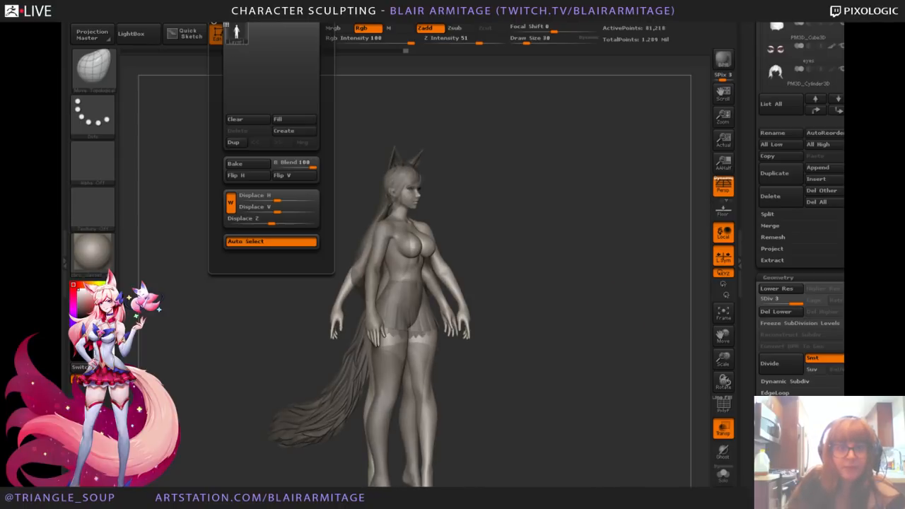
left_click(248, 121)
left_click_drag(590, 241, 523, 250)
key("shift+d")
key("shift+d")
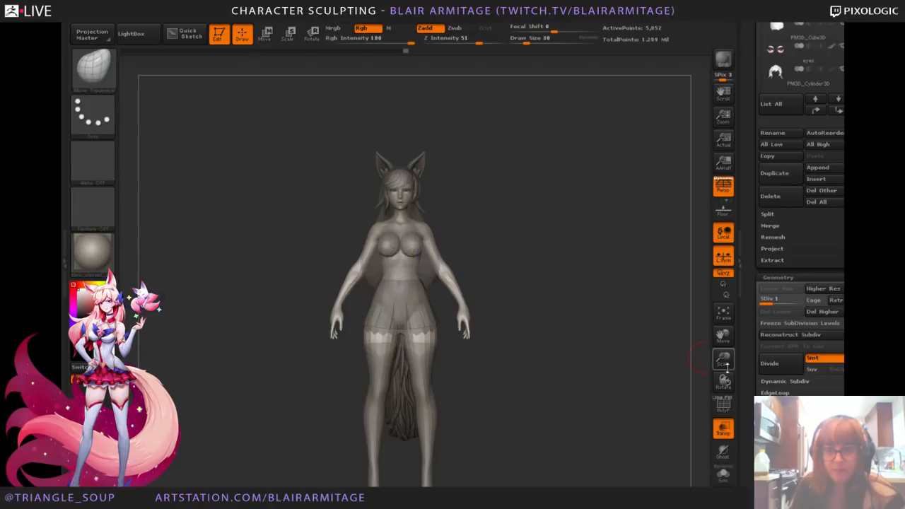
left_click_drag(722, 359, 723, 379)
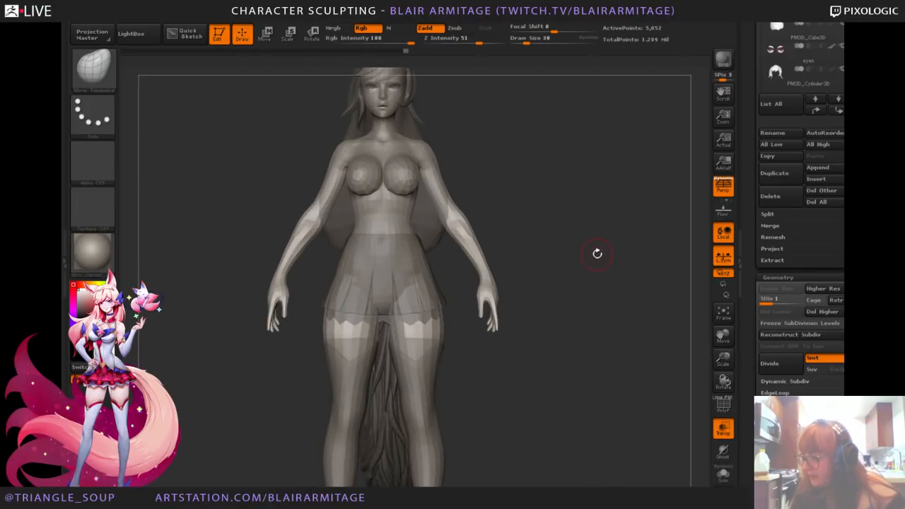
left_click_drag(622, 244, 636, 313, "alt")
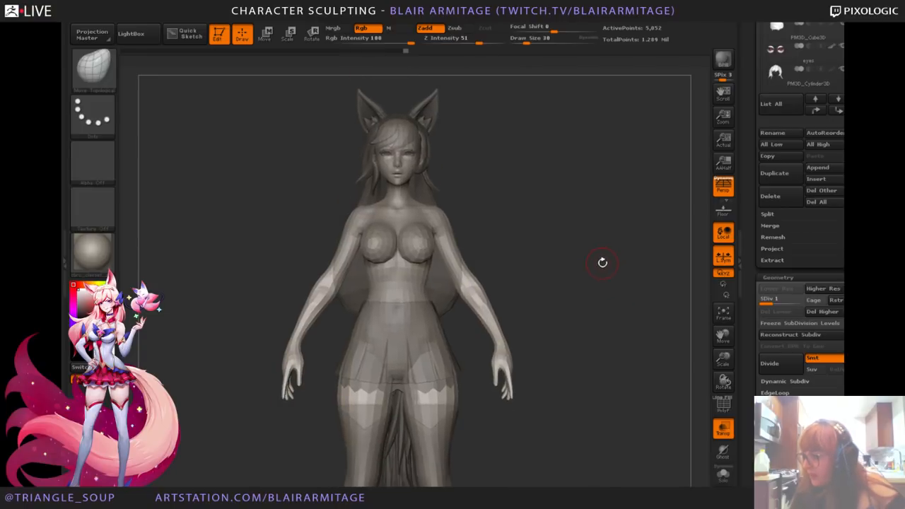
left_click_drag(578, 233, 579, 262, "alt")
Step: Mask both breasts on the low-resolution body mesh, including their outer sides
left_click_drag(385, 289, 381, 270, "ctrl")
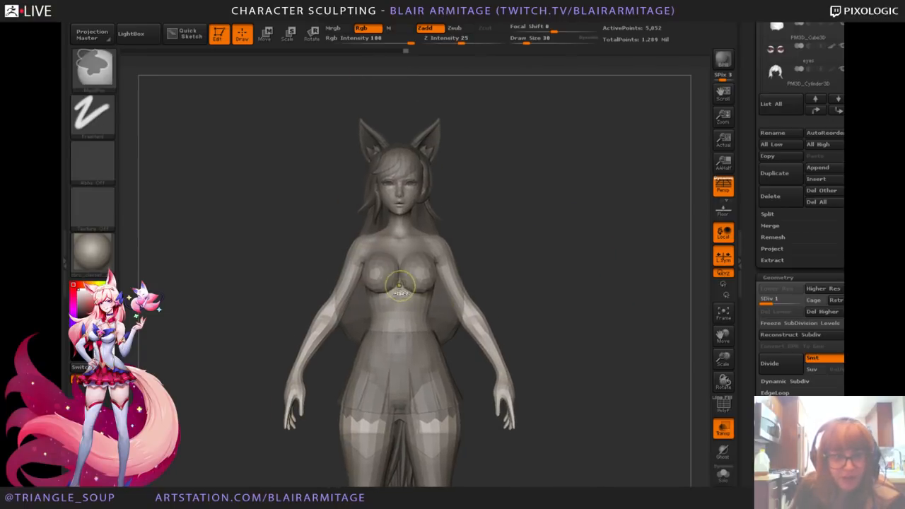
left_click_drag(515, 237, 517, 266, "shift")
left_click_drag(720, 357, 722, 396)
mouse_move(437, 268)
left_mouse_down("ctrl")
mouse_move(424, 256)
mouse_move(434, 238)
left_mouse_up("ctrl")
mouse_move(578, 268)
left_mouse_down()
mouse_move(431, 248)
mouse_move(494, 247)
left_mouse_up()
key("shift")
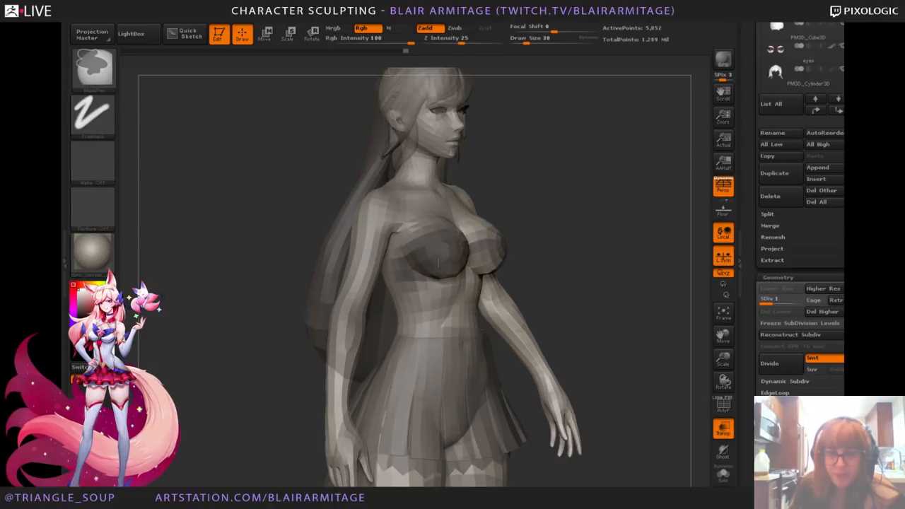
left_click_drag(438, 263, 437, 280, "ctrl")
left_click_drag(679, 251, 490, 215)
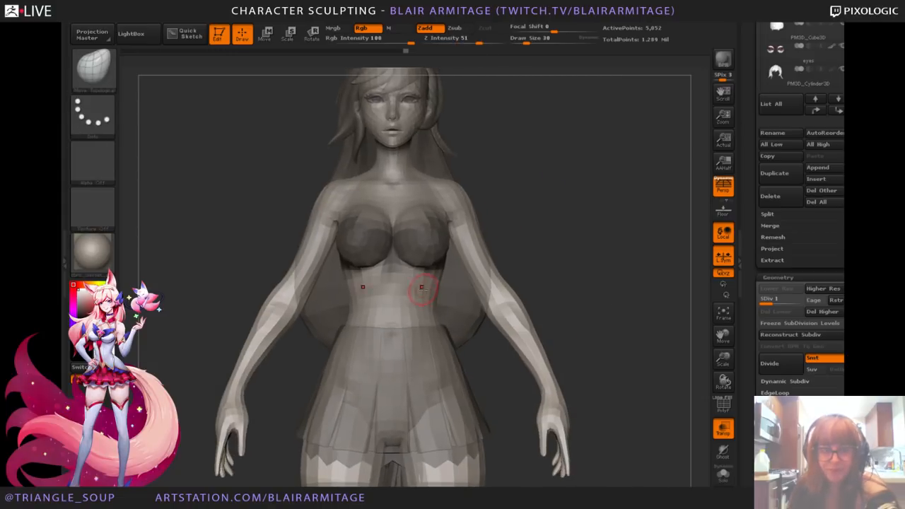
Step: Set the draw size to 42, isolate the body and mask the stomach from beneath the breasts to below the navel
key("]")
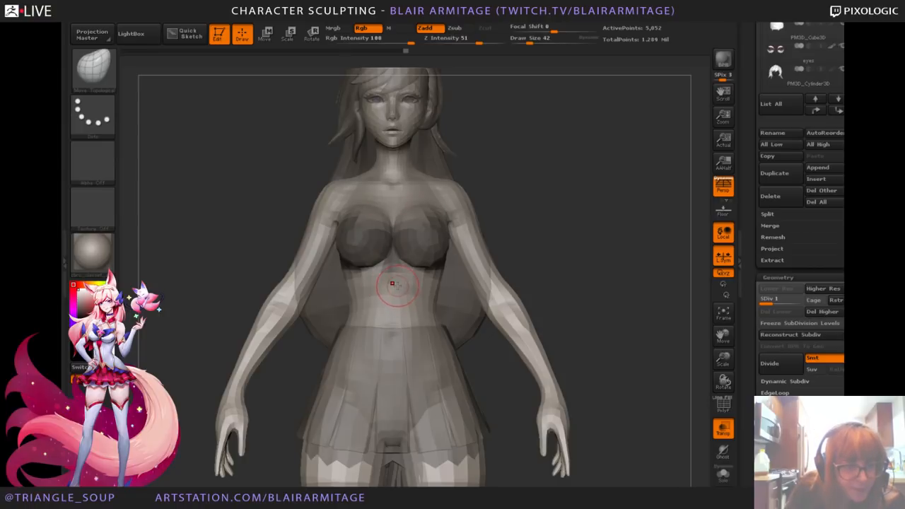
mouse_move(393, 283)
left_mouse_down("shift")
mouse_move(370, 276)
mouse_move(396, 304)
left_mouse_up("shift")
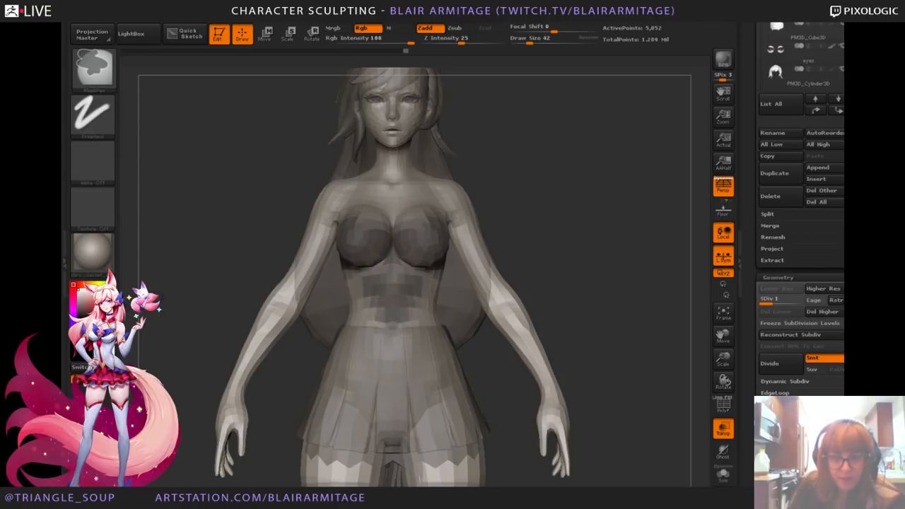
left_click(725, 474)
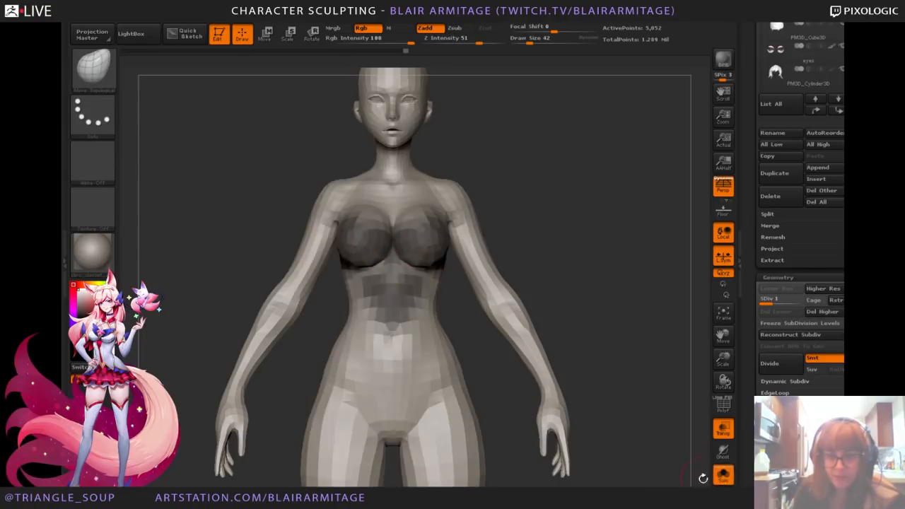
mouse_move(398, 319)
left_mouse_down("ctrl")
mouse_move(391, 328)
mouse_move(407, 326)
mouse_move(426, 304)
left_mouse_up("ctrl")
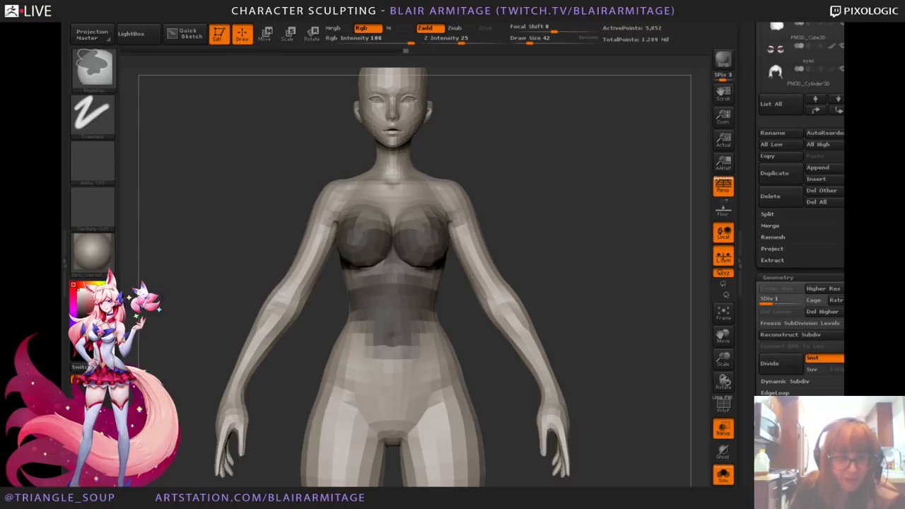
left_click_drag(357, 301, 358, 260, "ctrl")
left_click(594, 204, "ctrl")
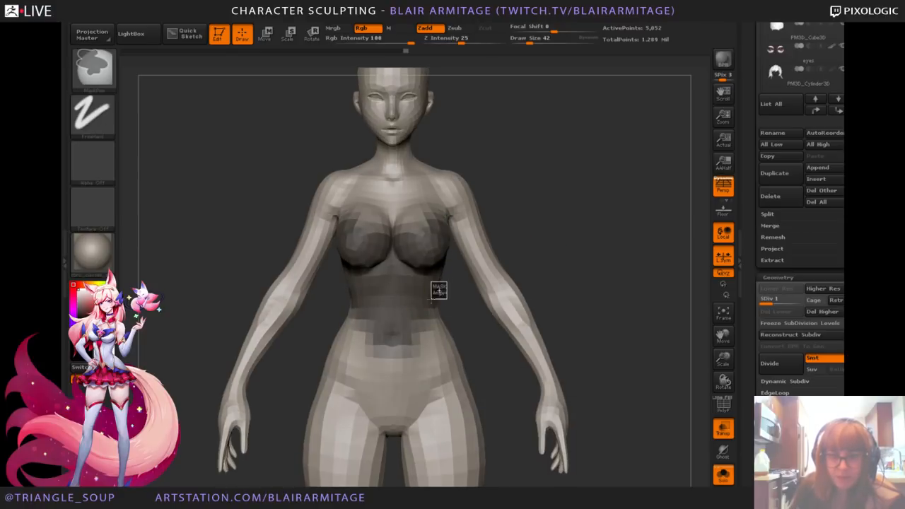
Step: Extend the torso mask around the sides and across the back so that it wraps like a bodice
left_click_drag(594, 256, 499, 259)
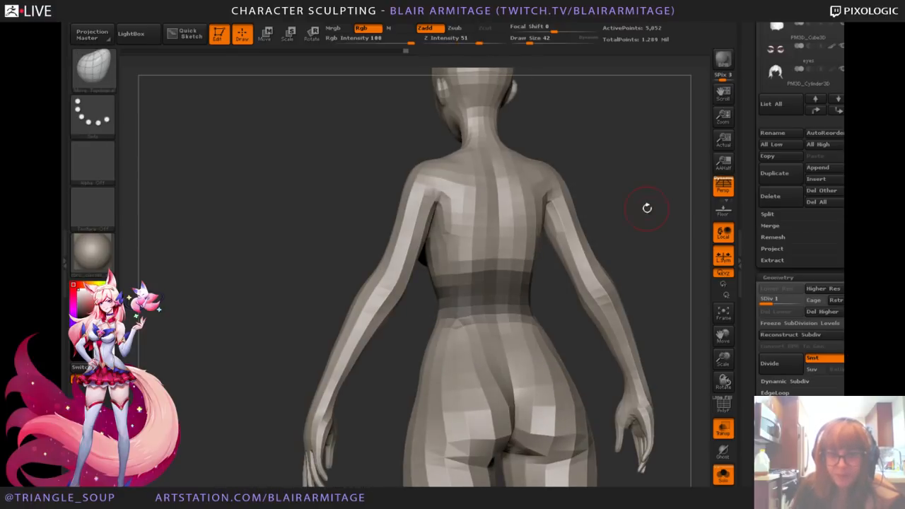
left_click_drag(646, 206, 580, 194)
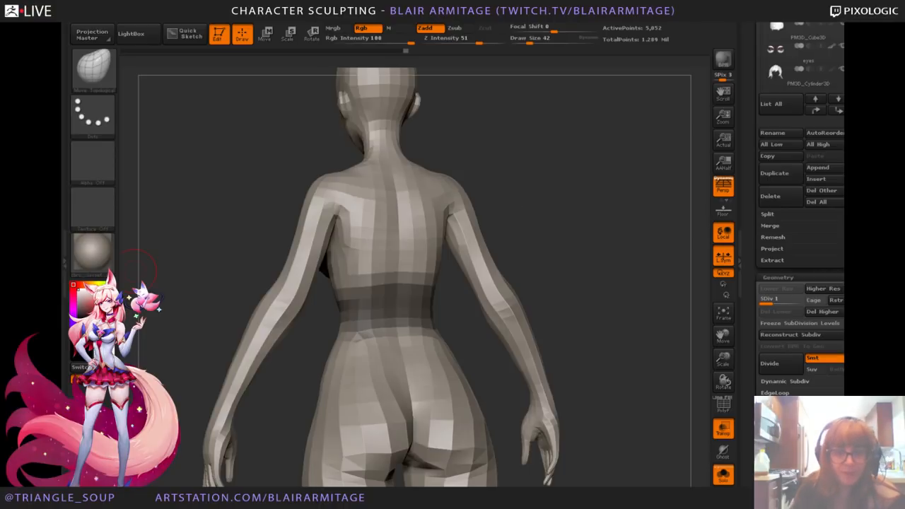
mouse_move(386, 238)
left_mouse_down("ctrl")
mouse_move(392, 217)
mouse_move(375, 256)
mouse_move(407, 279)
left_mouse_up("ctrl")
mouse_move(550, 198)
left_mouse_down()
mouse_move(559, 195)
mouse_move(527, 191)
mouse_move(555, 189)
mouse_move(384, 283)
left_mouse_up()
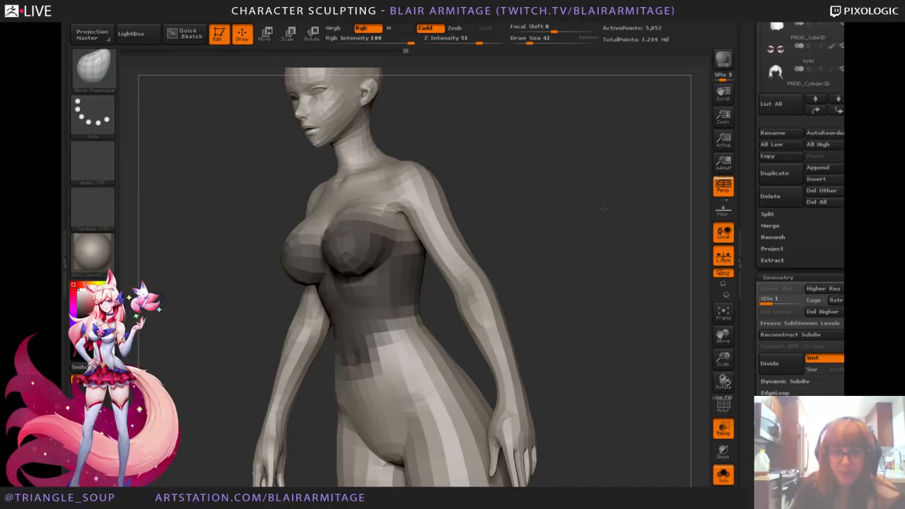
left_click_drag(545, 260, 609, 264)
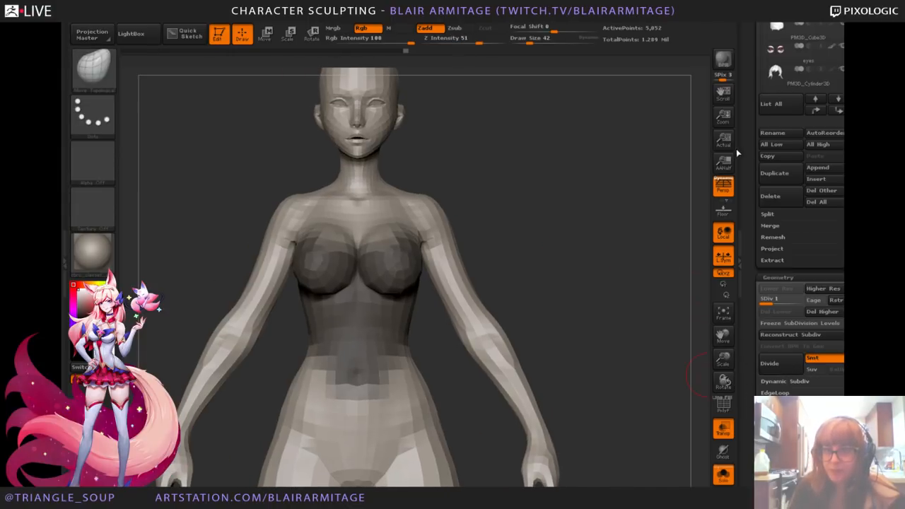
Step: Open the Extract settings and preview an extraction of the masked torso with a thickness of 0.02
left_click_drag(752, 138, 755, 422)
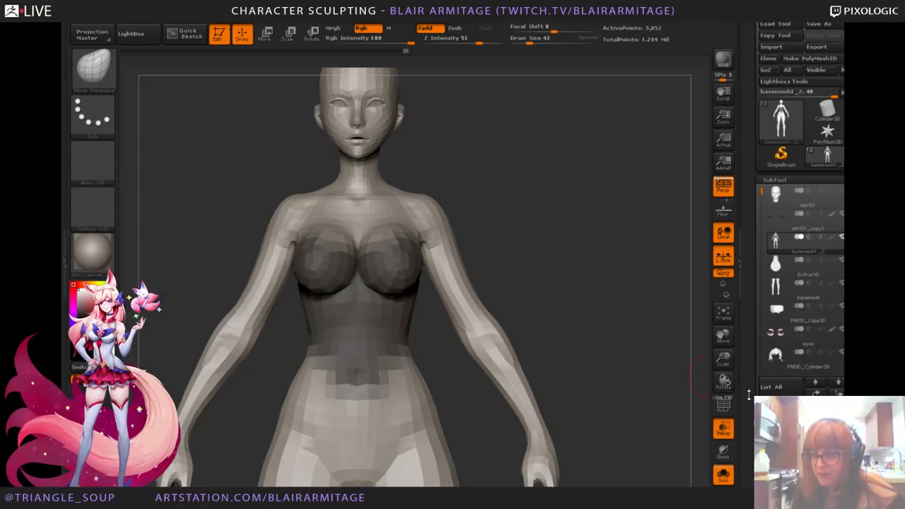
left_click_drag(749, 395, 749, 202)
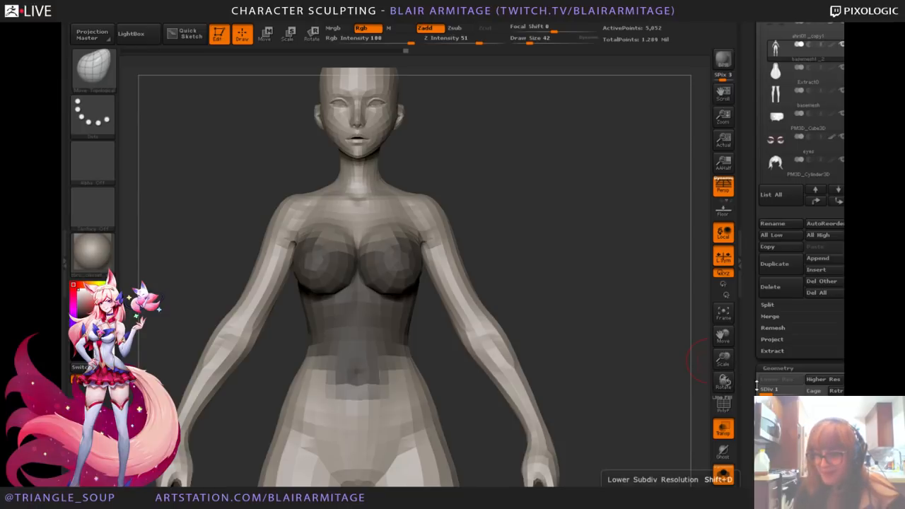
scroll(743, 319, "down", 4)
left_click_drag(745, 318, 745, 338)
left_click_drag(752, 373, 749, 332)
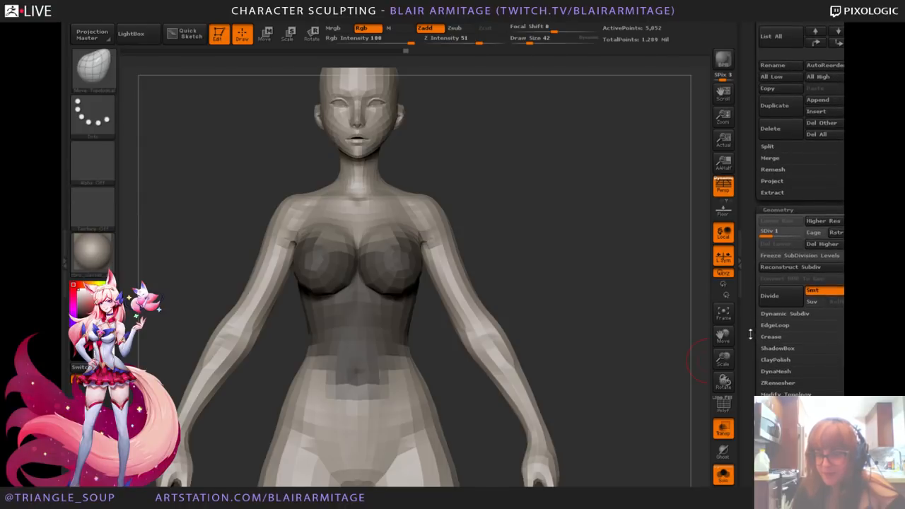
scroll(746, 379, "up", 1)
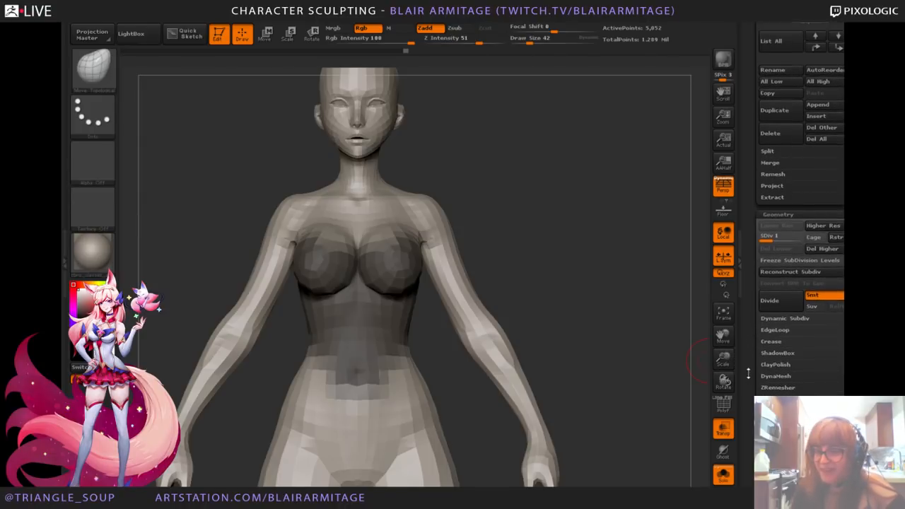
left_click_drag(723, 359, 705, 333)
left_click_drag(635, 396, 638, 357, "alt")
left_click_drag(751, 356, 749, 388)
left_click(772, 253)
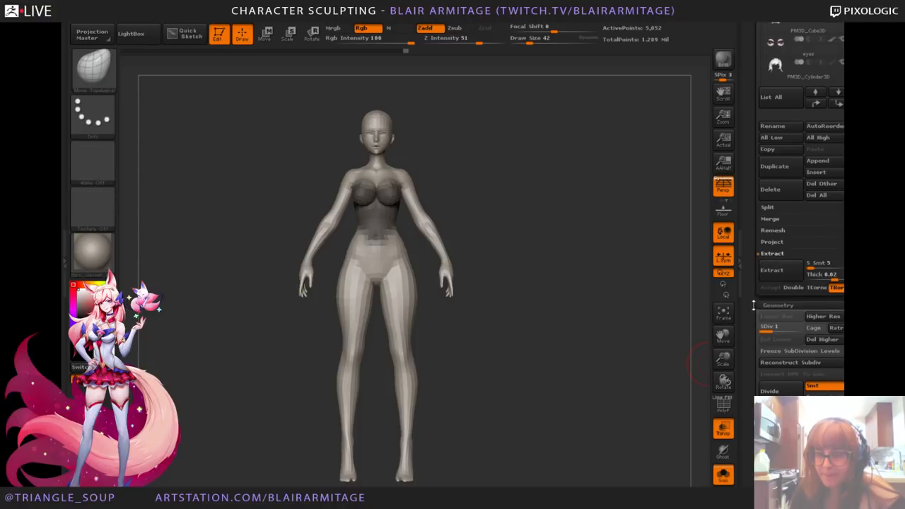
left_click(783, 273)
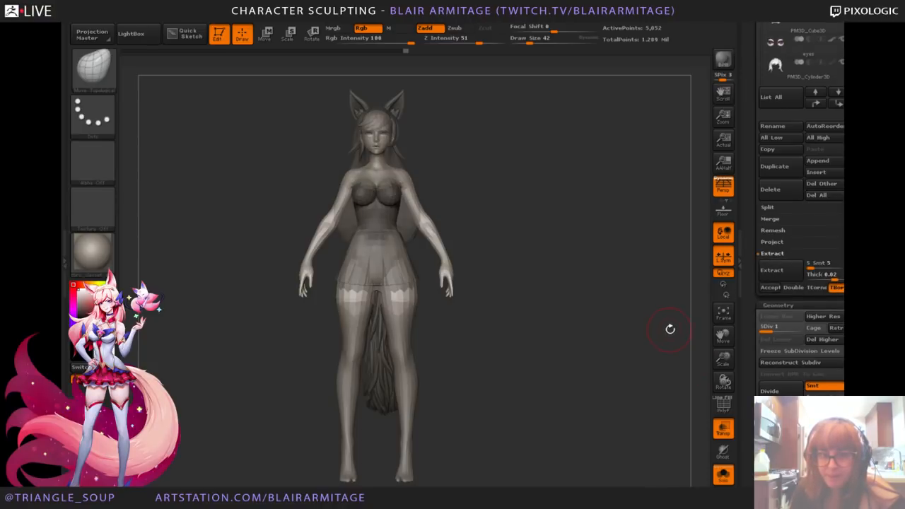
Step: Preview the torso extraction with a thickness of 0.2297, show all subtools and inspect it from the side
left_click_drag(722, 355, 694, 462)
left_click_drag(635, 281, 665, 357, "alt")
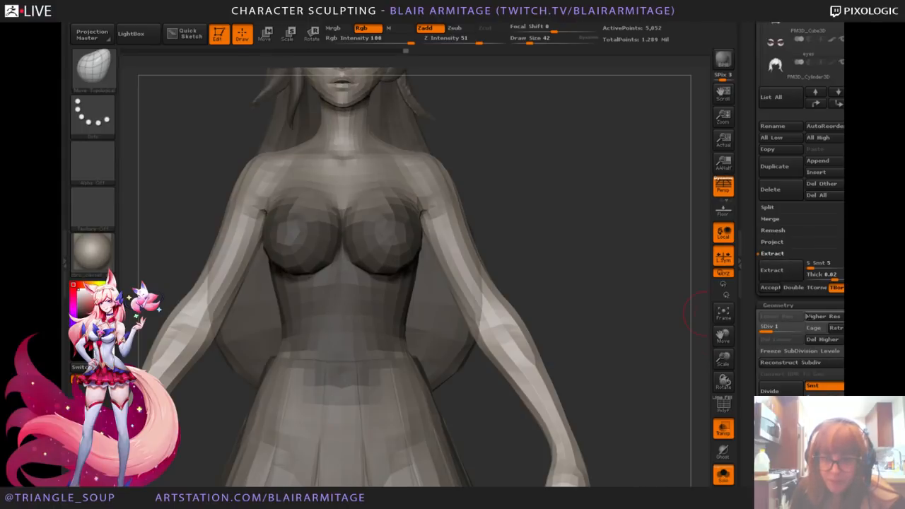
left_click_drag(833, 278, 836, 278)
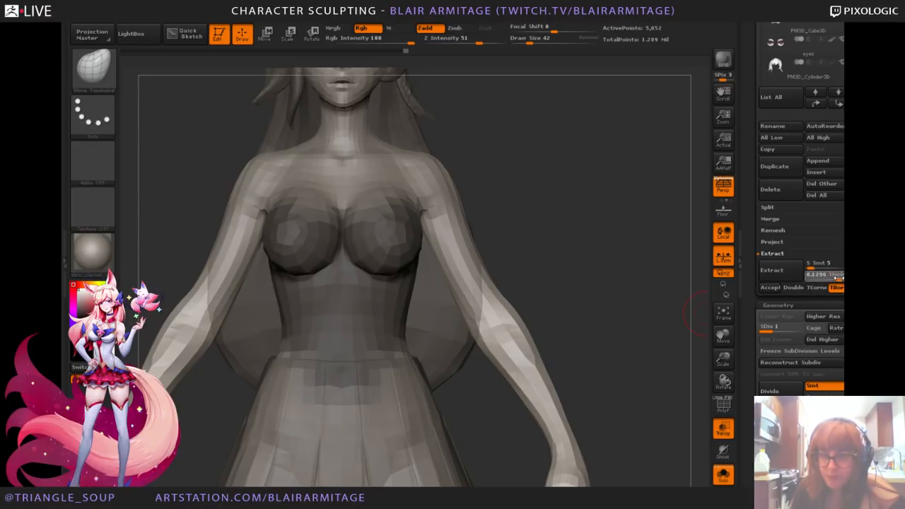
left_click(773, 271)
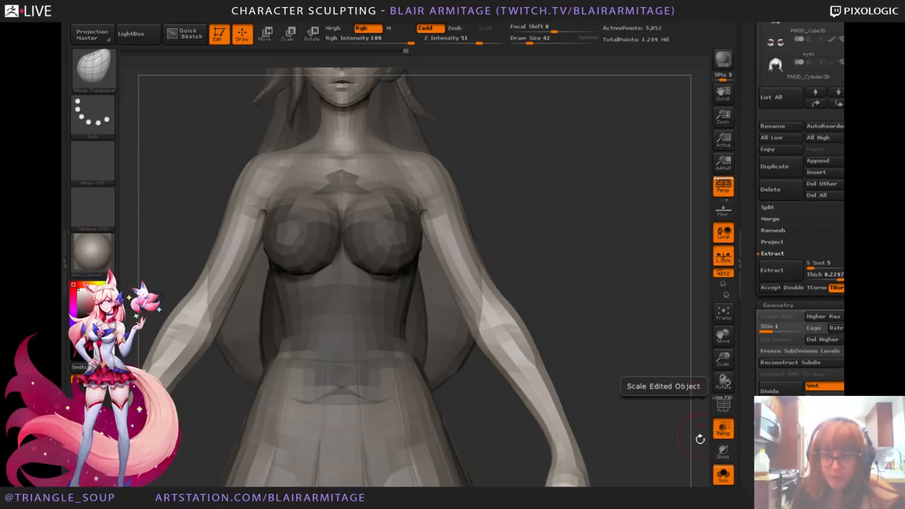
left_click(724, 481)
left_click(776, 276)
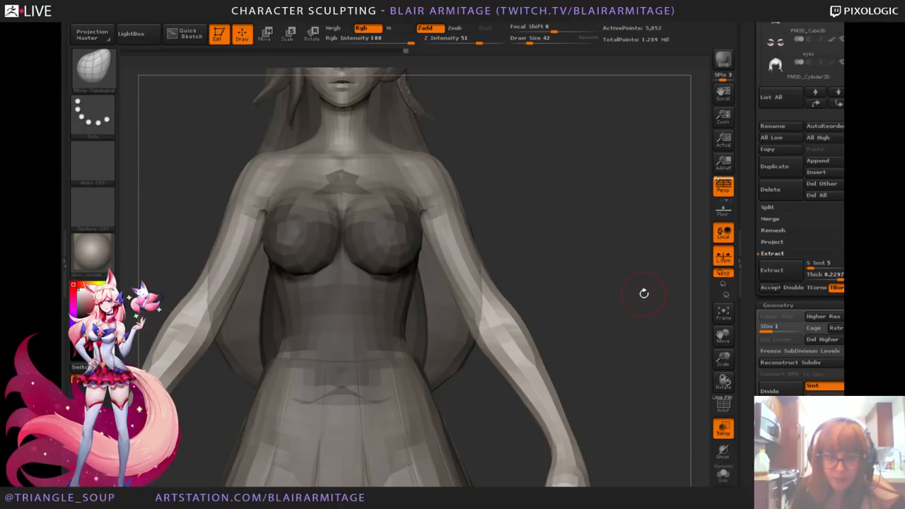
mouse_move(643, 294)
left_mouse_down()
mouse_move(689, 297)
mouse_move(617, 323)
mouse_move(622, 345)
mouse_move(800, 296)
left_mouse_up()
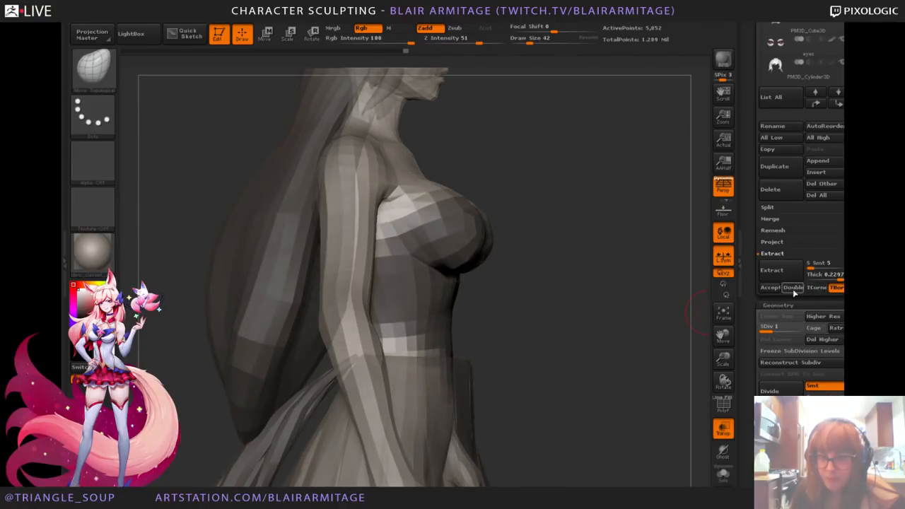
Step: Turn off TBorder, set the thickness to about 0.084, extract the masked torso again and accept the shell
left_click(837, 288)
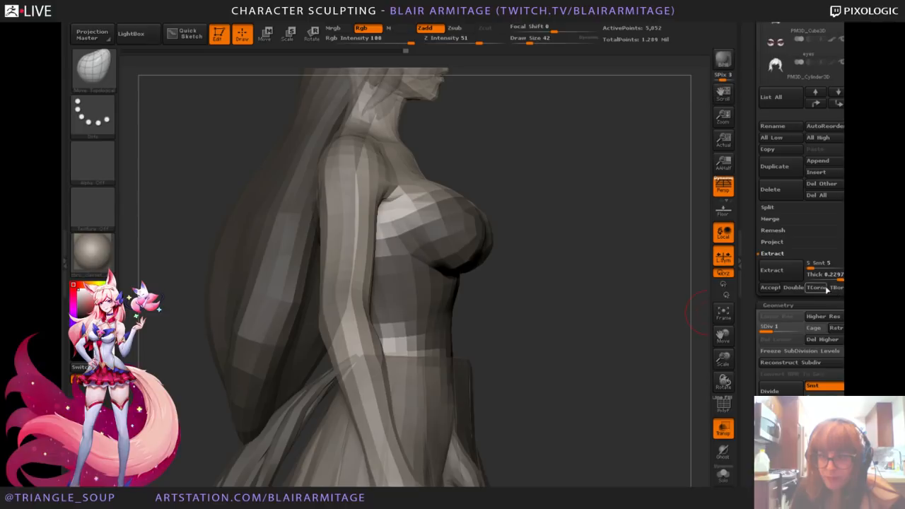
left_click_drag(833, 278, 839, 279)
left_click(799, 275)
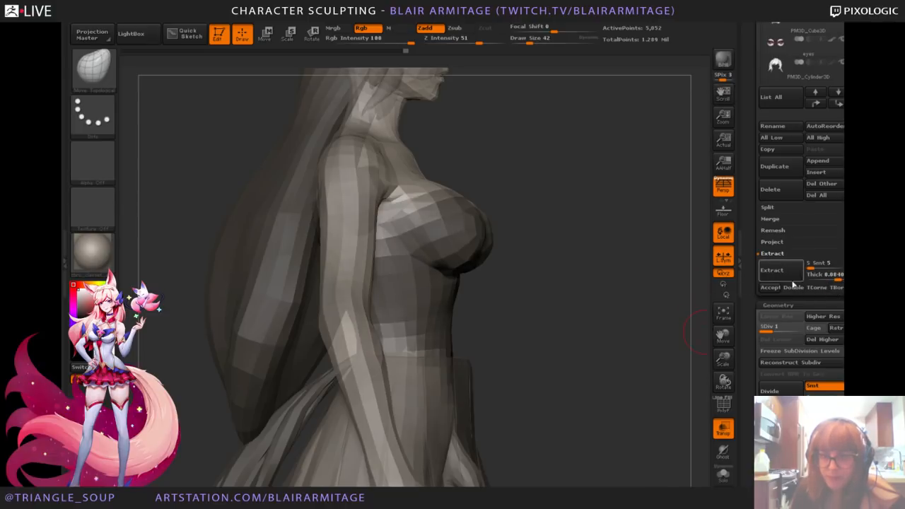
left_click(770, 287)
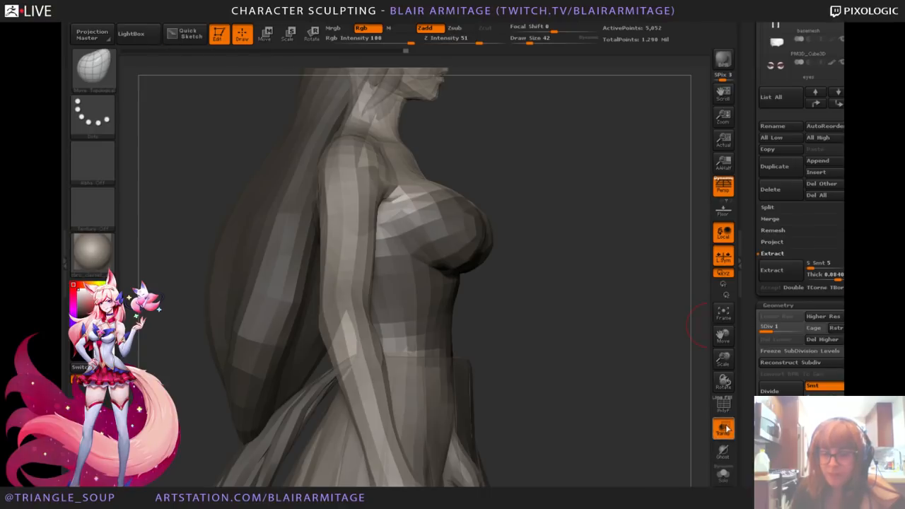
Step: Select the newly extracted torso shell and isolate it
left_click_drag(753, 259, 737, 370)
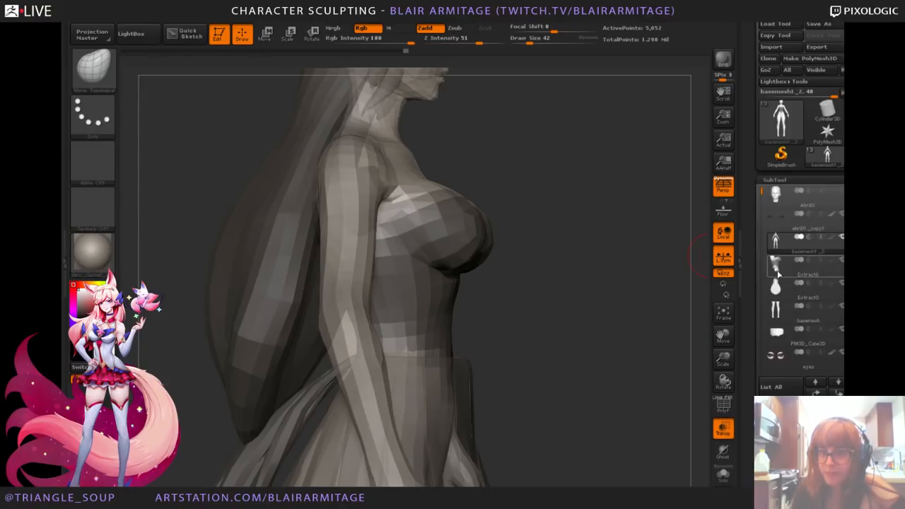
left_click(777, 269)
mouse_move(640, 346)
left_mouse_down()
mouse_move(621, 342)
mouse_move(631, 303)
mouse_move(633, 315)
mouse_move(656, 295)
mouse_move(642, 327)
mouse_move(642, 368)
mouse_move(679, 354)
mouse_move(624, 237)
mouse_move(575, 258)
mouse_move(319, 296)
mouse_move(521, 337)
mouse_move(586, 296)
mouse_move(588, 349)
mouse_move(552, 322)
mouse_move(532, 263)
mouse_move(582, 306)
mouse_move(586, 352)
mouse_move(752, 362)
mouse_move(750, 205)
left_mouse_up()
left_click(723, 475)
Step: Try DynaMesh on the torso shell at resolution 128, undo it and remesh at resolution 32 instead
left_click_drag(800, 251, 798, 280)
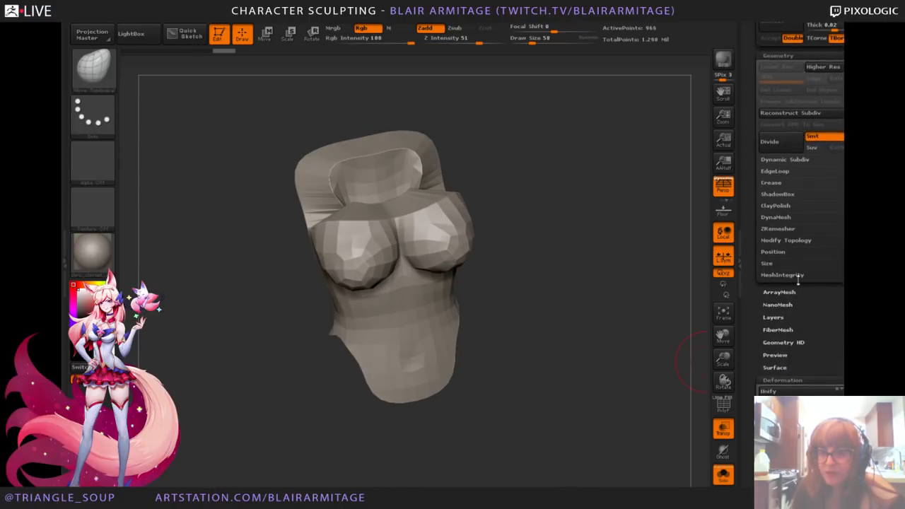
left_click(776, 217)
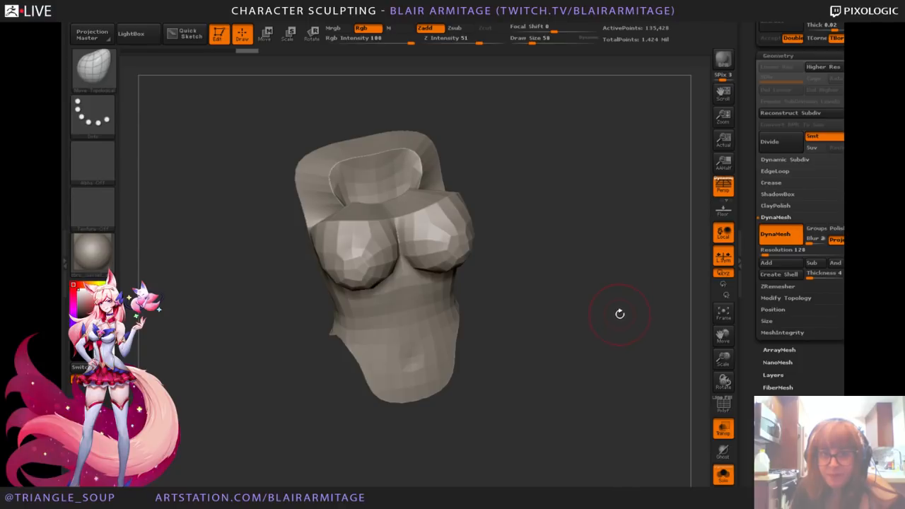
key("ctrl+z")
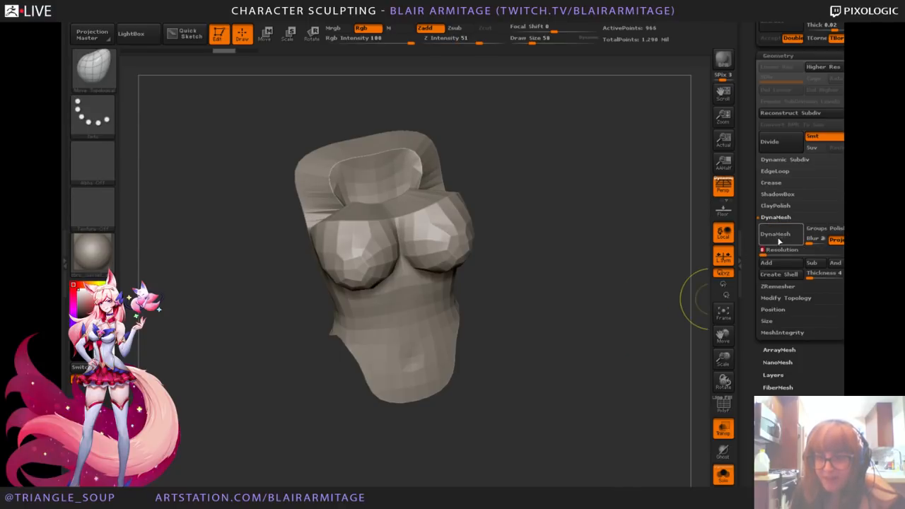
left_click(778, 239)
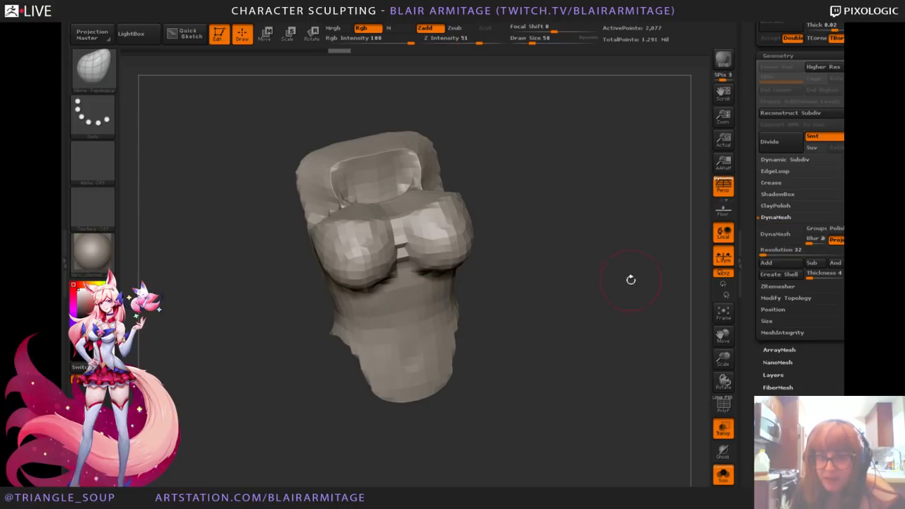
Step: DynaMesh the torso shell at resolution 32 and show all subtools again without transparency
key("b")
key("c")
key("b")
left_click(786, 236)
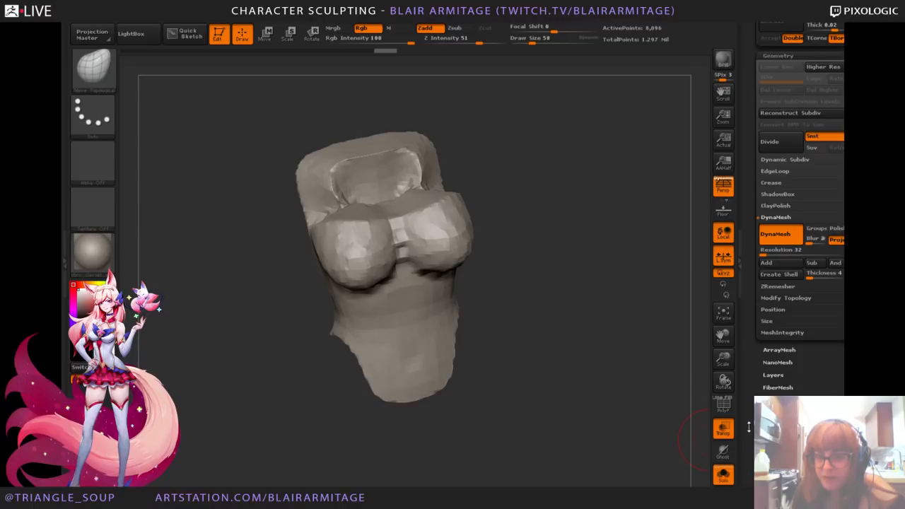
left_click(723, 475)
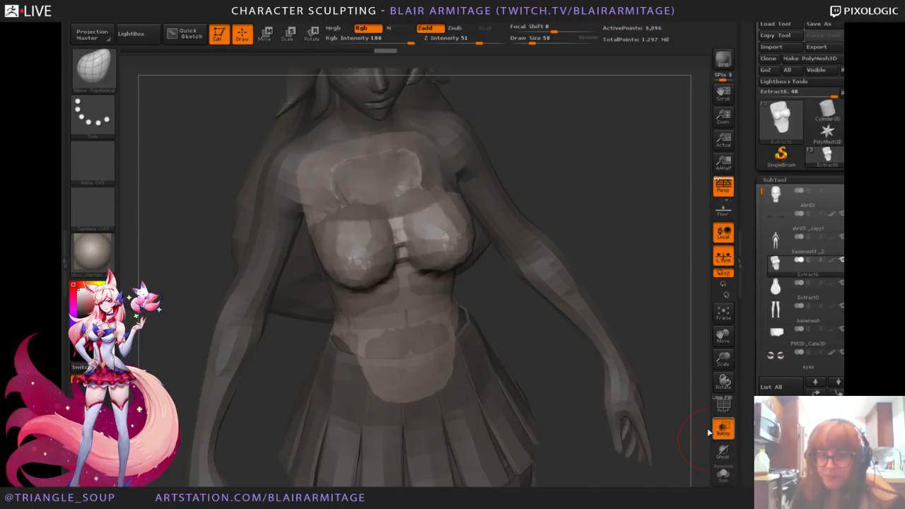
left_click(718, 430)
left_click_drag(665, 283, 649, 259)
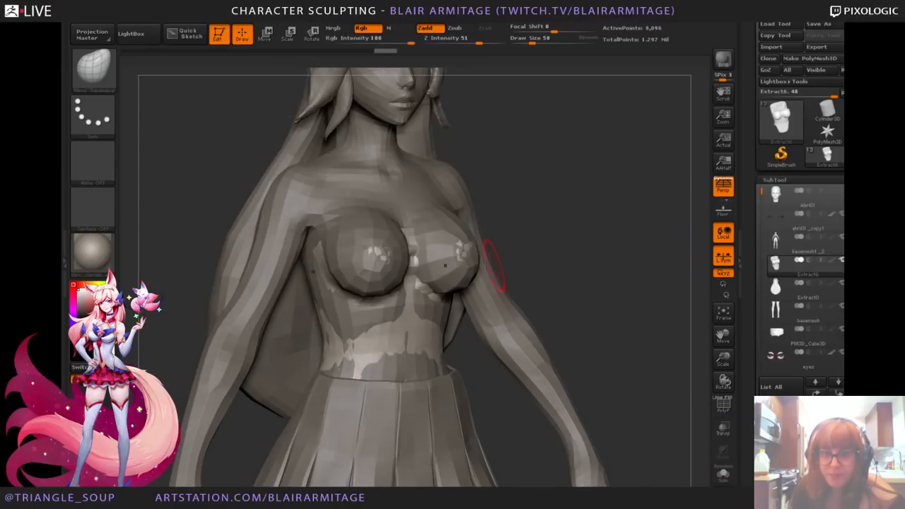
Step: Check the body beneath the torso shell, then reselect the shell and open its deformation settings
left_click(422, 197, "alt")
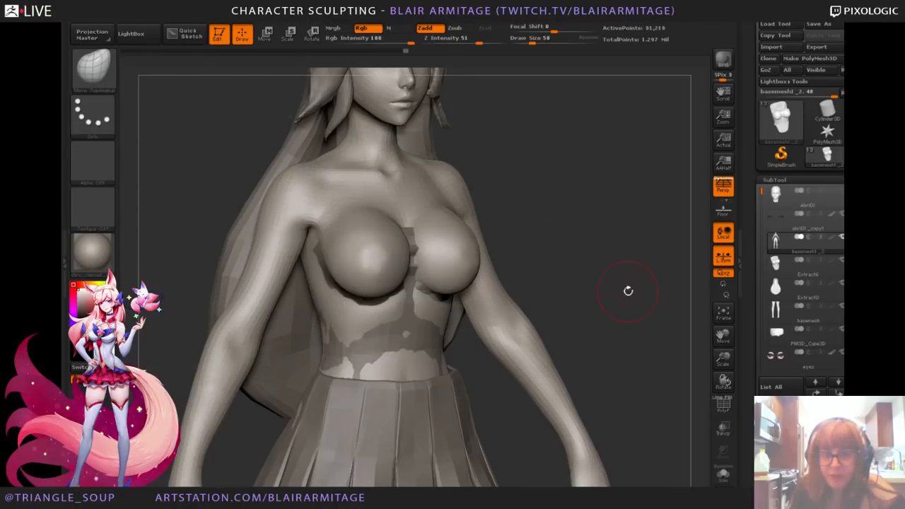
left_click_drag(629, 291, 433, 292)
left_click(799, 267)
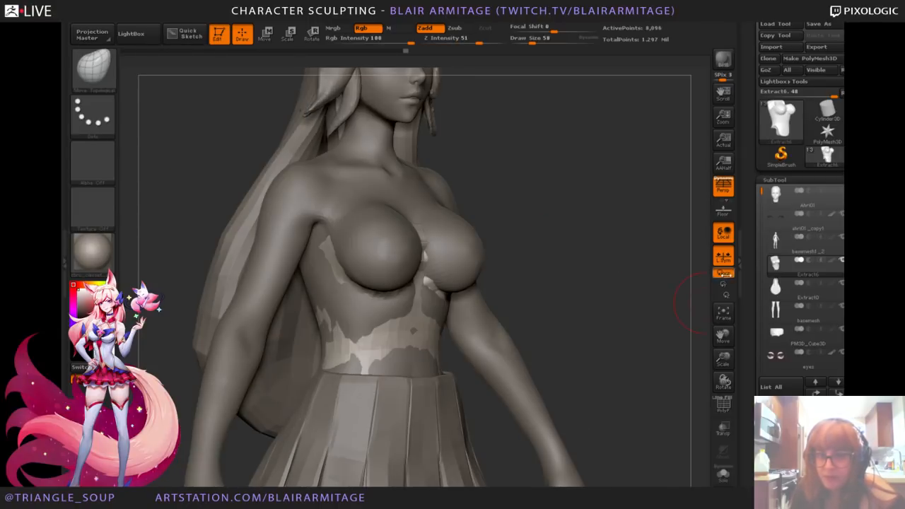
mouse_move(637, 301)
left_mouse_down()
mouse_move(588, 288)
mouse_move(565, 258)
left_mouse_up()
left_click_drag(749, 362, 732, 182)
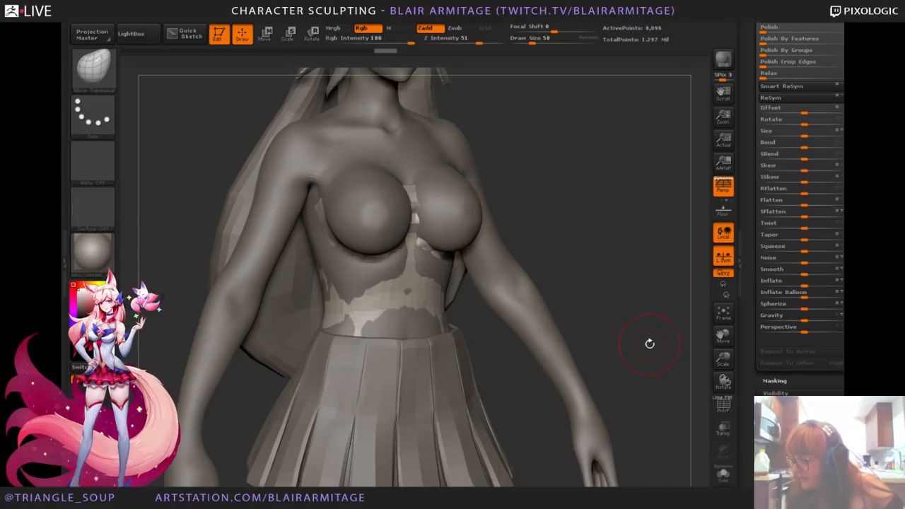
Step: Move the skirt slightly backward in side view so its waistband sits closer to the body
mouse_move(631, 309)
left_mouse_down()
mouse_move(629, 348)
mouse_move(414, 319)
left_mouse_up()
left_click(264, 33)
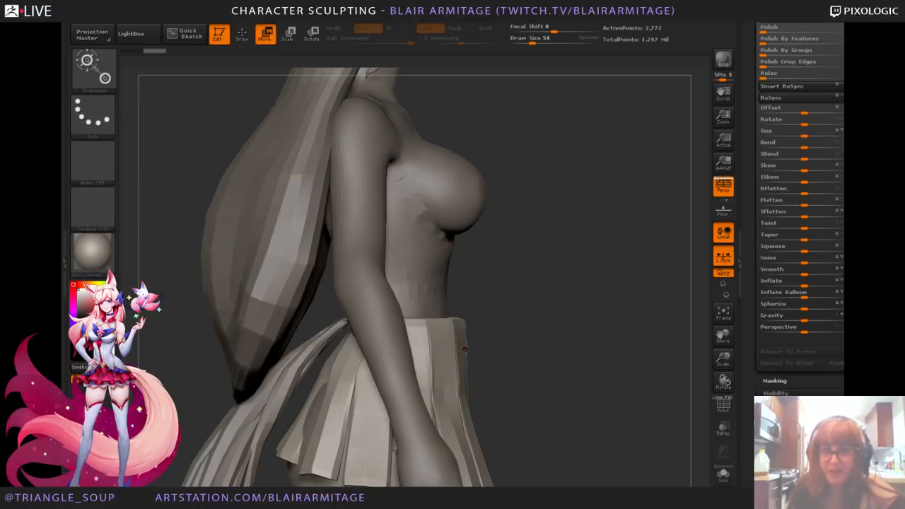
left_click_drag(323, 348, 451, 346)
left_click_drag(344, 348, 328, 348)
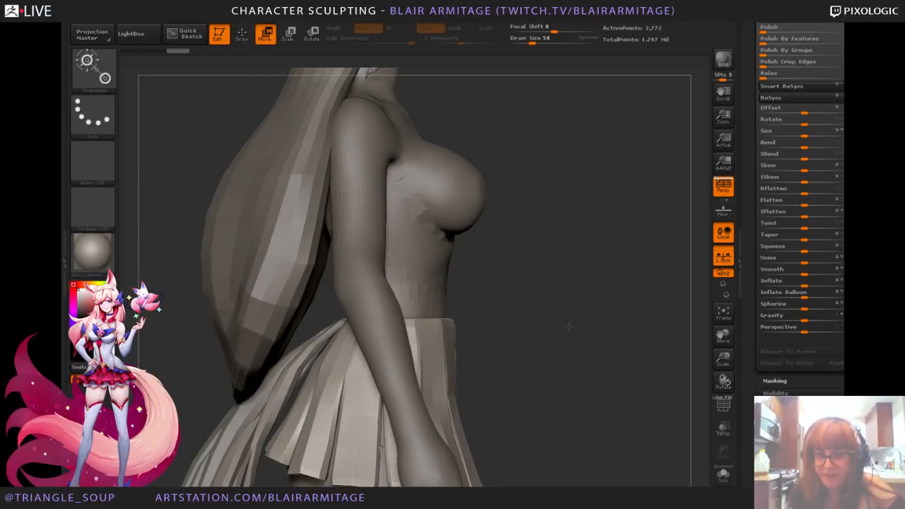
mouse_move(571, 323)
left_mouse_down()
mouse_move(610, 289)
mouse_move(495, 289)
mouse_move(609, 312)
mouse_move(584, 307)
mouse_move(639, 262)
mouse_move(560, 298)
mouse_move(612, 238)
mouse_move(438, 208)
left_mouse_up()
key("q")
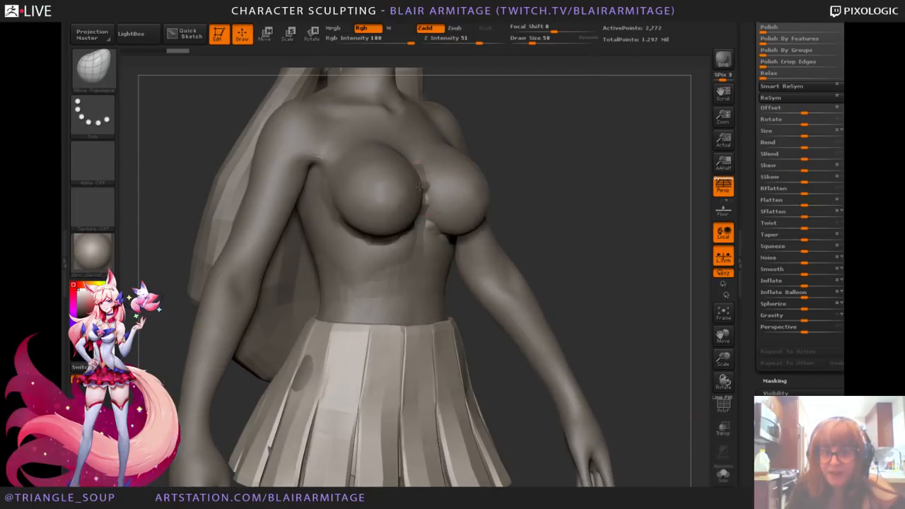
Step: Reselect the torso shell and apply a slight Inflate deformation so more of it covers the body
left_click(420, 187, "alt")
left_click_drag(752, 385, 806, 335)
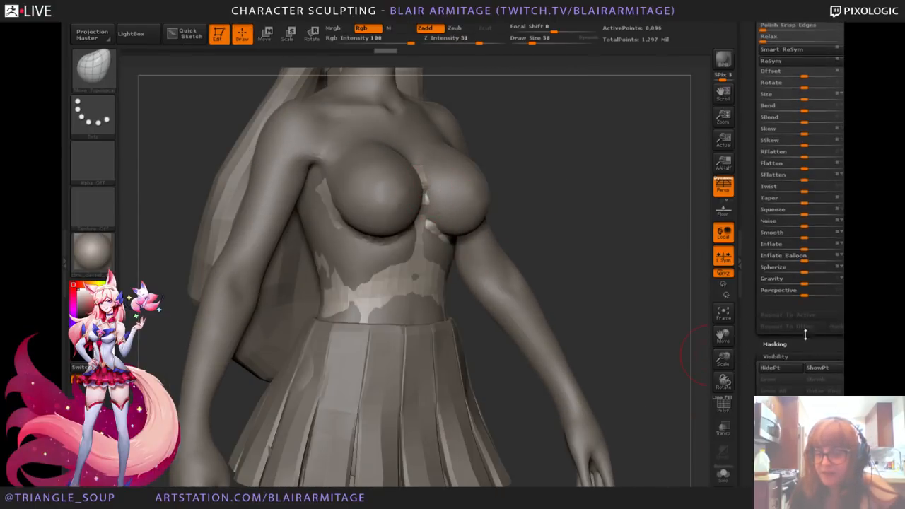
left_click_drag(804, 244, 813, 248)
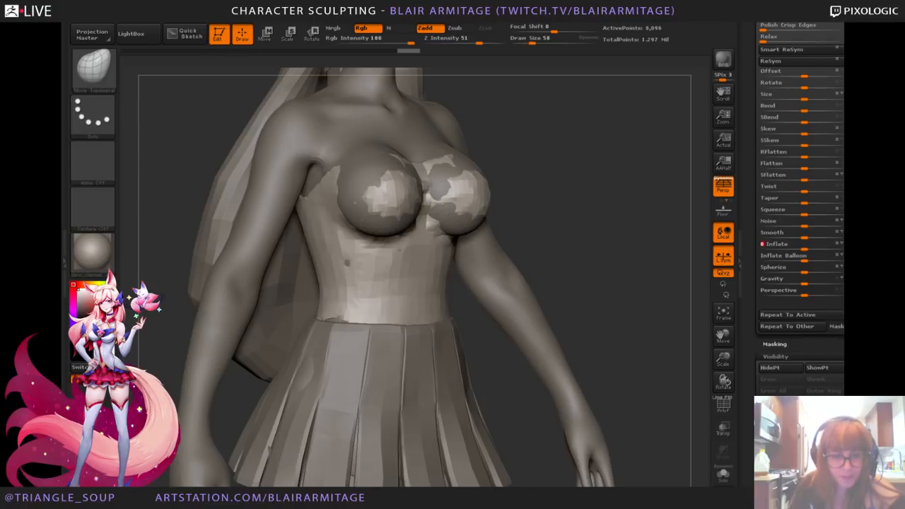
Step: Build out the torso shell over the chest with the Inflat brush at Z Intensity 10 and smooth it
mouse_move(597, 279)
left_mouse_down()
mouse_move(616, 257)
mouse_move(527, 215)
left_mouse_up()
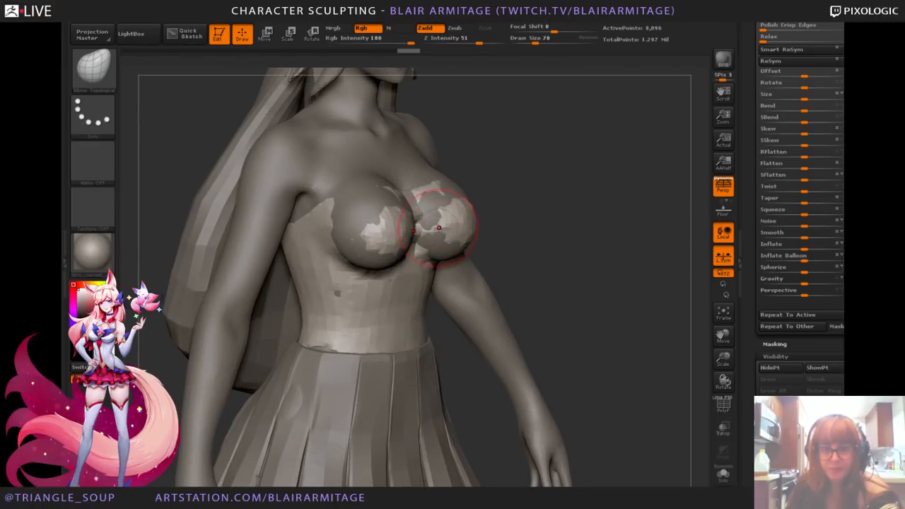
left_click(92, 67)
left_click(211, 78)
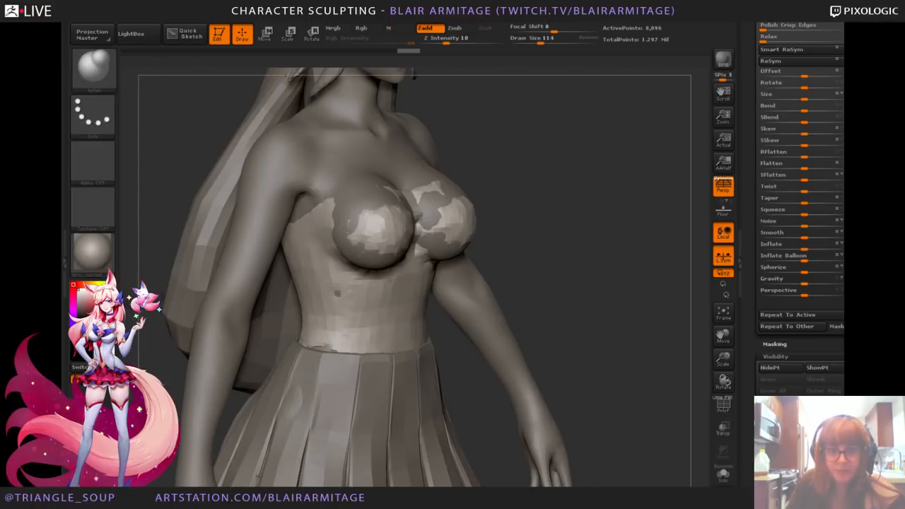
left_click_drag(371, 242, 367, 237)
mouse_move(538, 226)
left_mouse_down()
mouse_move(495, 221)
mouse_move(464, 230)
mouse_move(488, 248)
left_mouse_up()
left_click_drag(594, 220, 552, 202)
left_click_drag(452, 306, 464, 301)
left_click_drag(311, 212, 410, 226)
left_click_drag(454, 234, 450, 261, "shift")
Step: Inflate the shell's remaining thin spots around the ribs and waist until the body is covered in front
left_click_drag(594, 219, 488, 234)
mouse_move(602, 248)
left_mouse_down()
mouse_move(541, 283)
mouse_move(562, 315)
left_mouse_up()
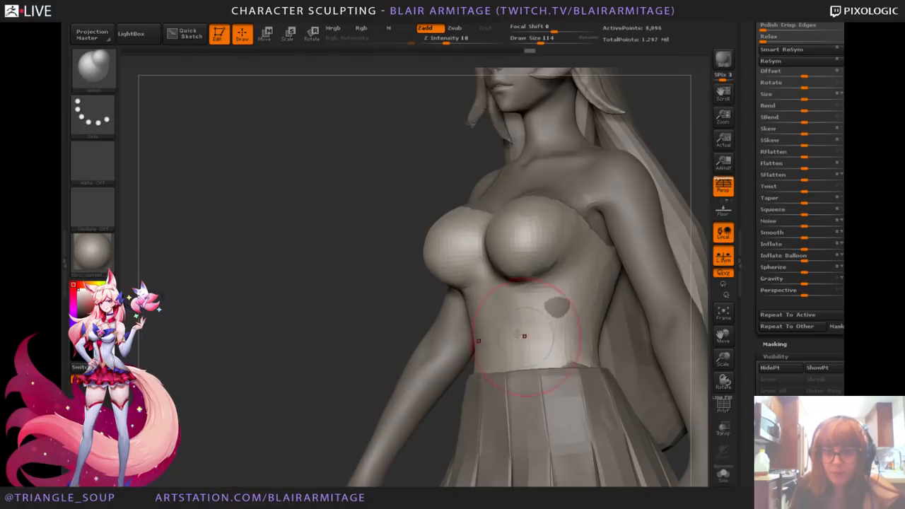
left_click_drag(368, 290, 256, 269)
left_click_drag(454, 289, 464, 281)
left_click_drag(332, 332, 466, 354)
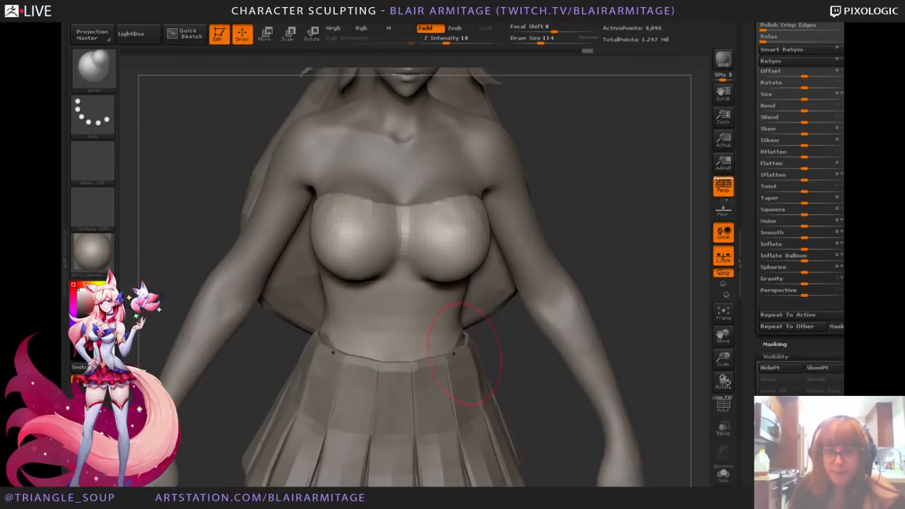
Step: Hide the skirt and skirt lace subtools to expose the shell's lower edge
left_click_drag(541, 373, 665, 261)
left_click_drag(751, 212, 737, 422)
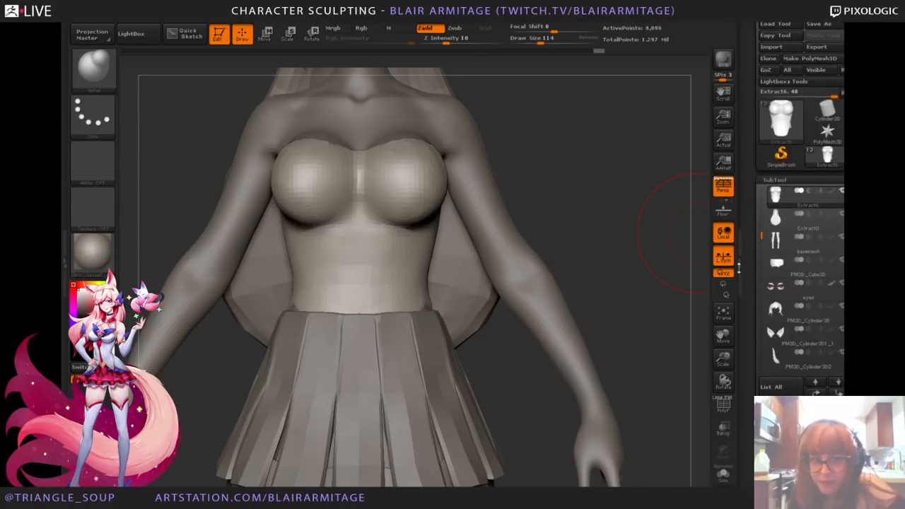
left_click_drag(687, 325, 683, 289, "alt")
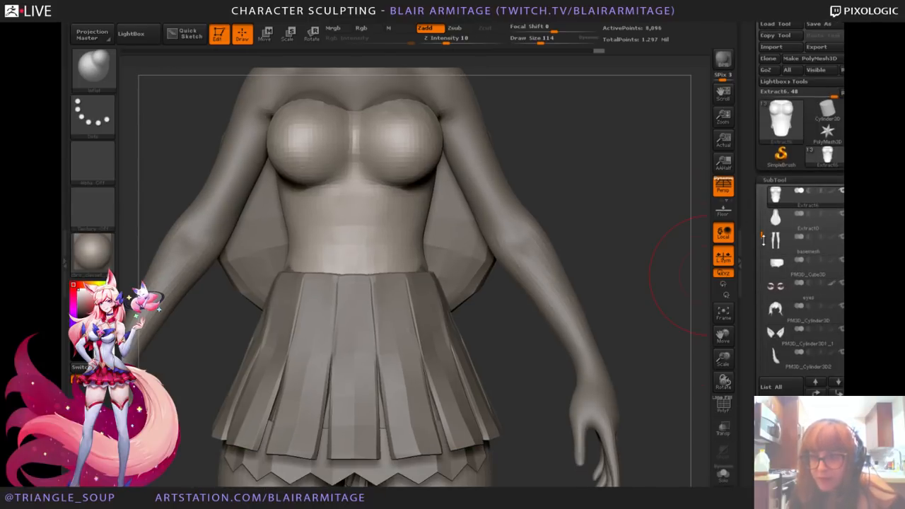
left_click_drag(764, 240, 763, 285)
left_click(842, 284)
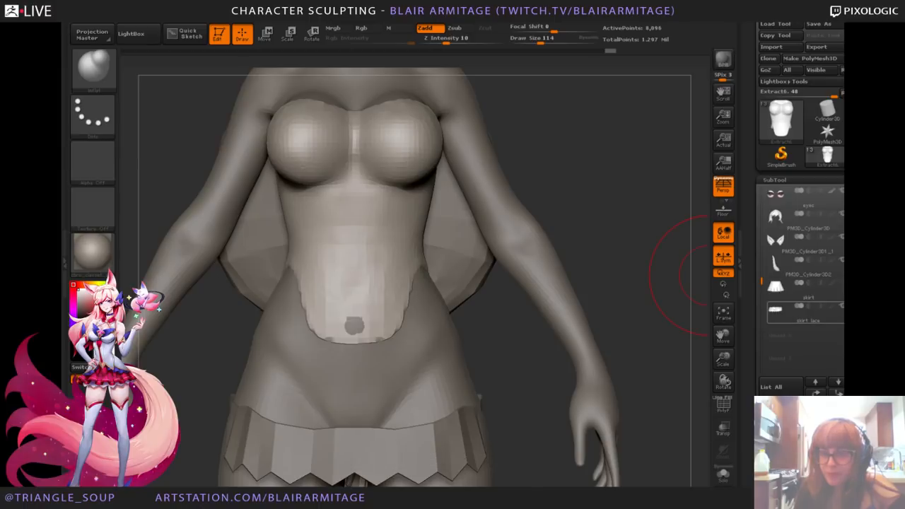
left_click(842, 306)
left_click_drag(689, 348, 628, 304)
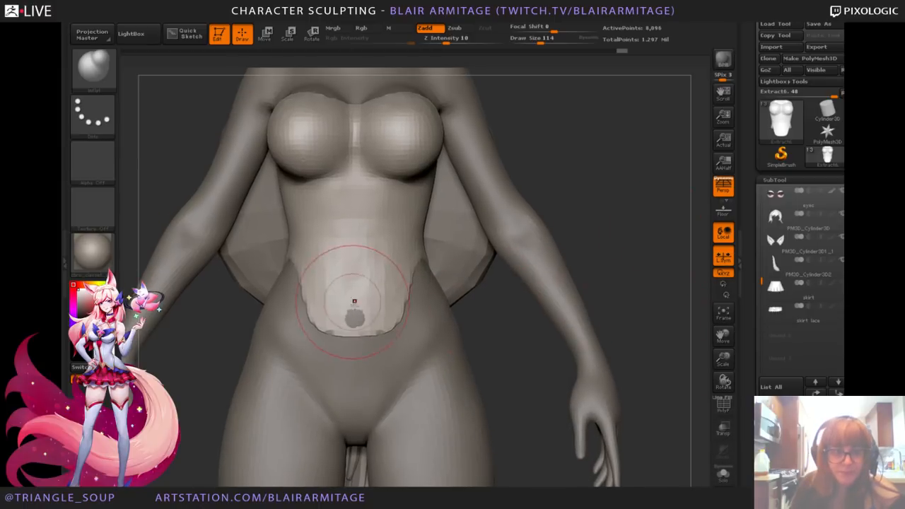
Step: Narrow the shell's lower front edge into a downward point with the Move Topological brush
left_click(92, 67)
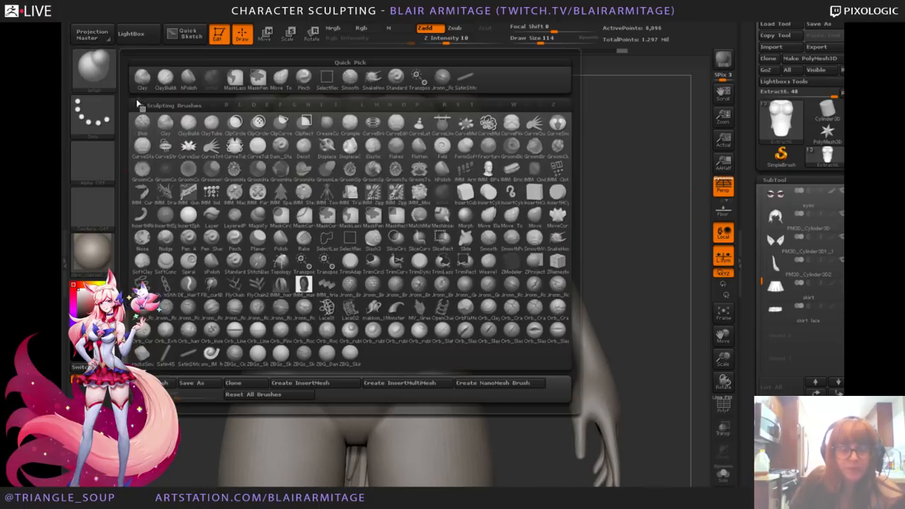
left_click(280, 78)
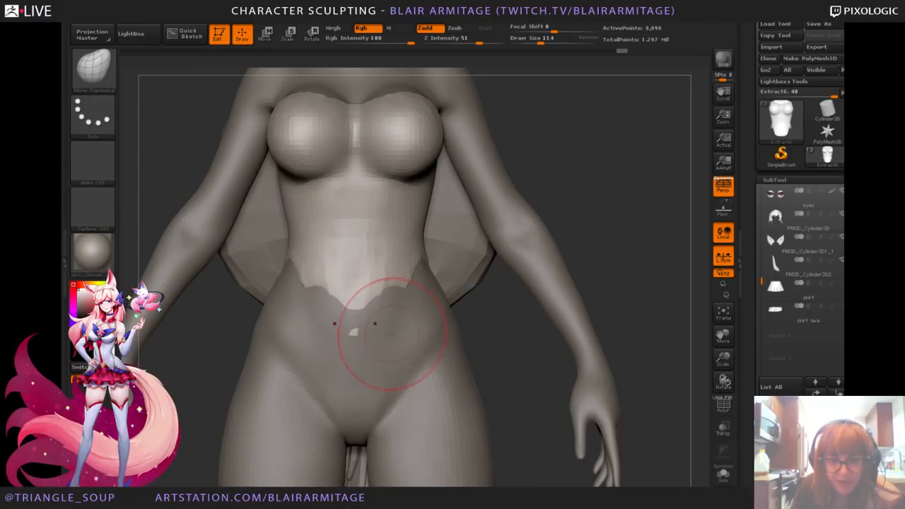
mouse_move(654, 272)
left_mouse_down()
mouse_move(635, 248)
mouse_move(601, 237)
left_mouse_up()
left_click_drag(396, 318, 375, 324)
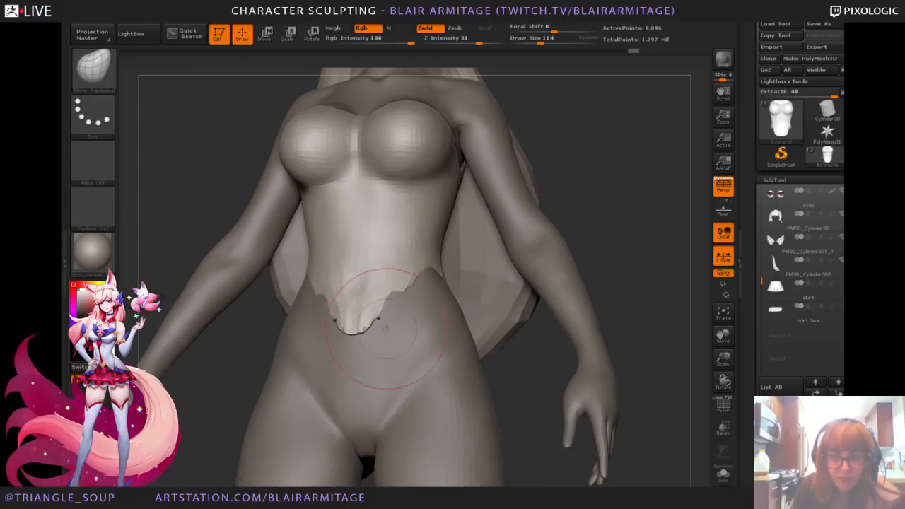
left_click_drag(637, 276, 594, 283)
left_click_drag(404, 319, 411, 307)
Step: Even out the V-shaped front hem of the bodice and pull its edges in along the hips
left_click_drag(601, 283, 657, 272)
mouse_move(393, 332)
left_mouse_down()
mouse_move(398, 345)
mouse_move(387, 352)
mouse_move(380, 334)
mouse_move(391, 331)
left_mouse_up()
left_click_drag(411, 277, 426, 281)
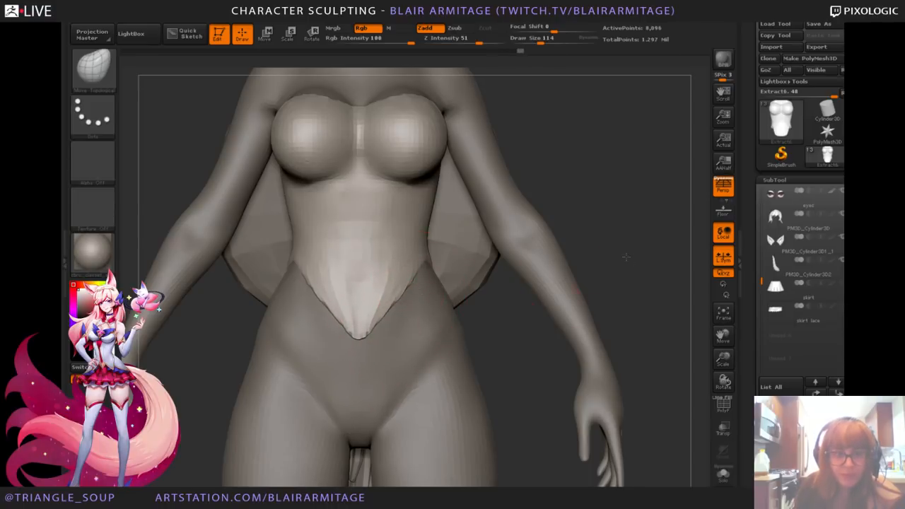
left_click_drag(626, 257, 621, 257)
left_click_drag(448, 269, 429, 283)
Step: Hide the long back hair subtool to expose the back of the bodice
left_click_drag(635, 247, 679, 254)
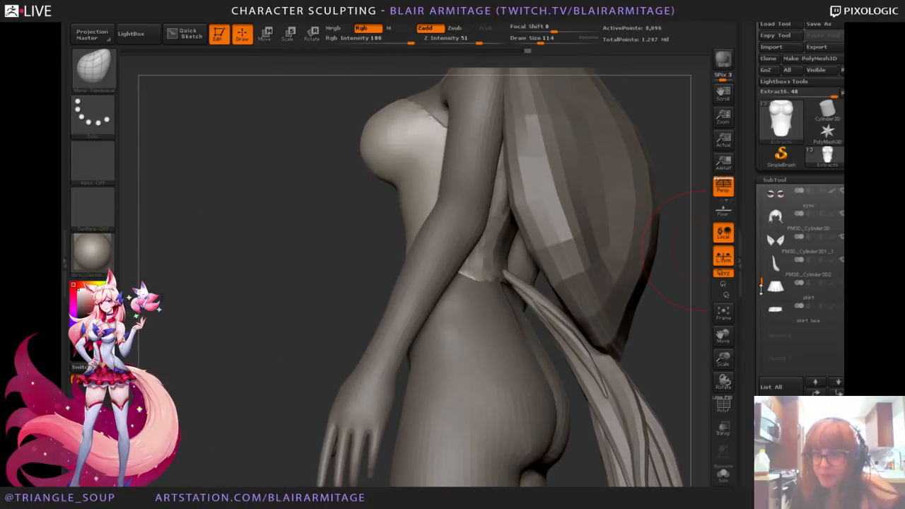
left_click_drag(761, 286, 759, 195)
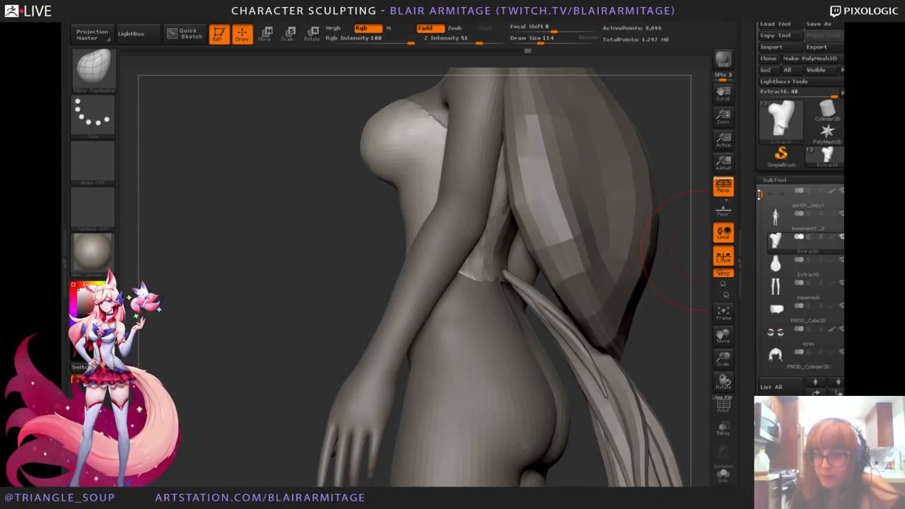
left_click(842, 262)
left_click_drag(626, 260, 600, 274)
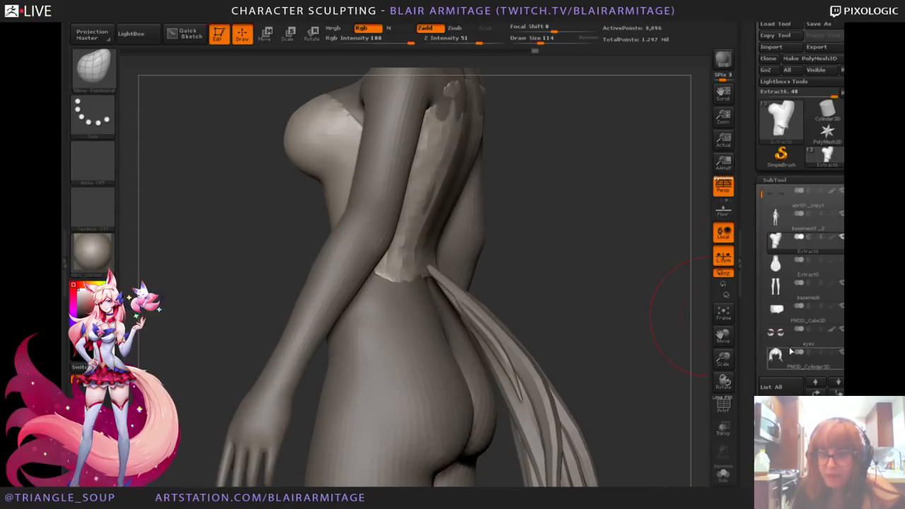
Step: Adjust the tail's placement from the side with the Move transpose line and hide the tail subtool
left_click_drag(763, 197, 762, 274)
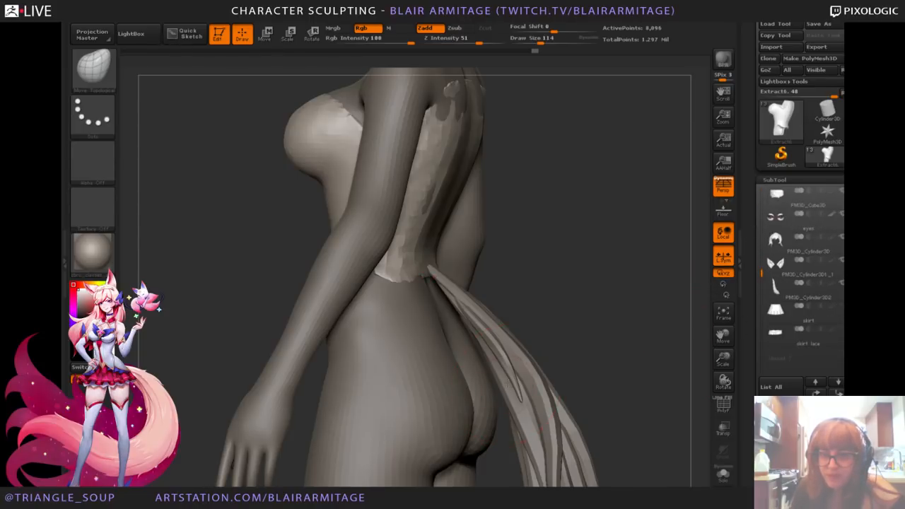
left_click(508, 385, "alt")
left_click(265, 34)
mouse_move(536, 263)
left_mouse_down()
mouse_move(610, 282)
mouse_move(572, 220)
left_mouse_up()
left_click_drag(471, 275, 471, 405, "shift")
mouse_move(472, 340)
left_mouse_down("shift")
mouse_move(485, 388)
mouse_move(490, 374)
left_mouse_up("shift")
left_click_drag(598, 254, 589, 291, "alt")
left_click(824, 268)
left_click(841, 284)
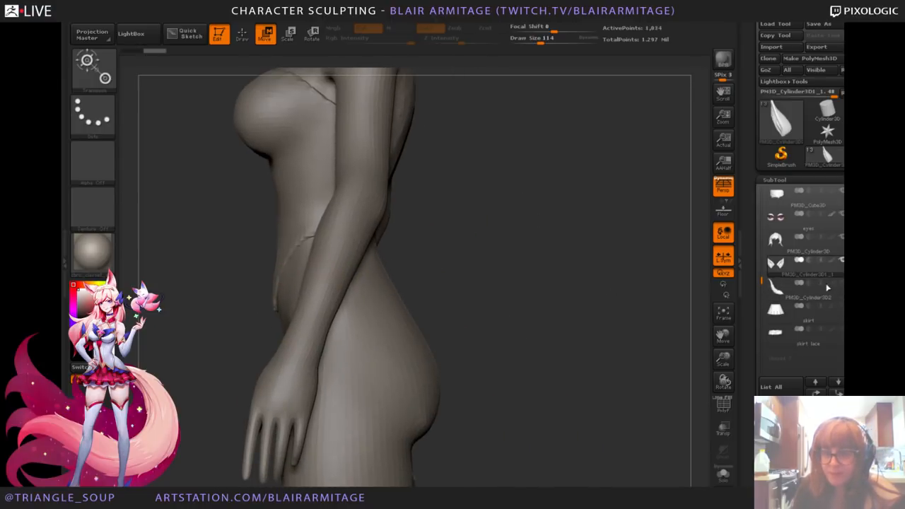
Step: Reselect the bodice shell and reshape its lower back hem with the Move Topological brush
left_click(243, 35)
left_click(322, 148, "alt")
left_click_drag(530, 213, 540, 292, "alt")
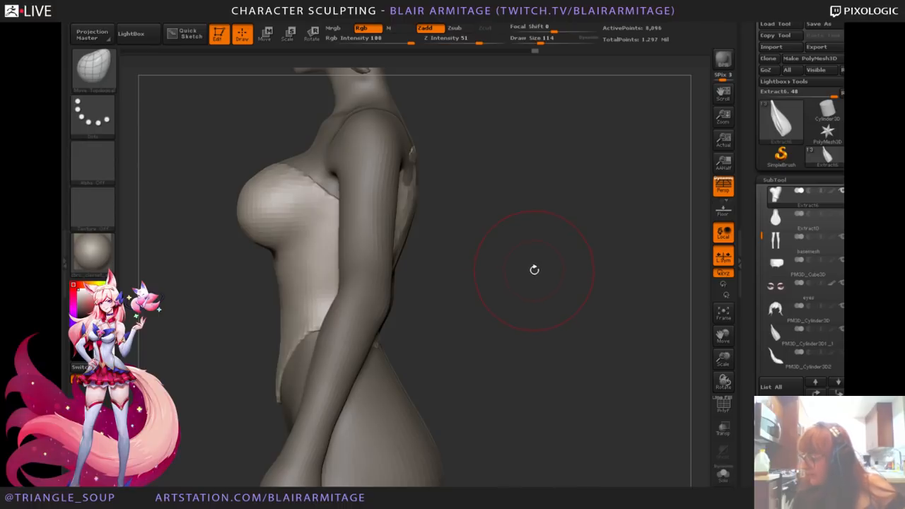
mouse_move(571, 258)
left_mouse_down()
mouse_move(511, 307)
mouse_move(519, 304)
mouse_move(494, 312)
left_mouse_up()
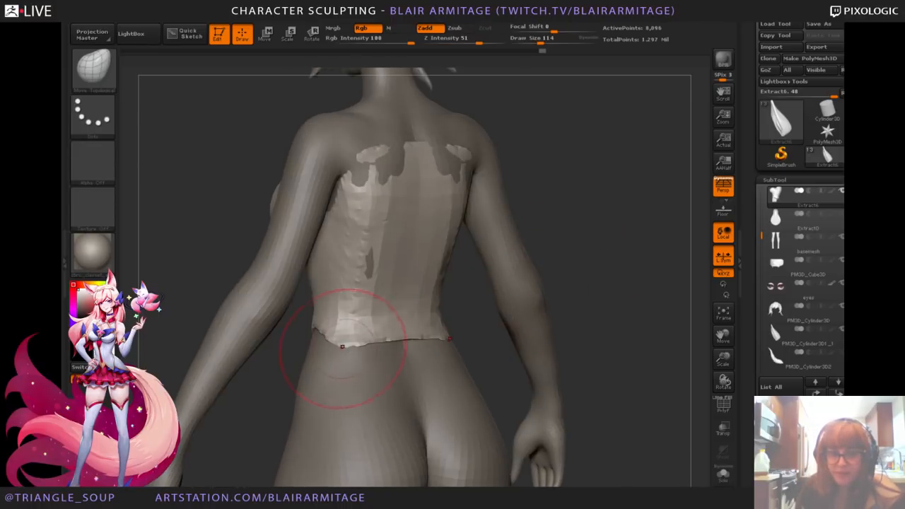
left_click_drag(344, 347, 343, 341)
left_click_drag(570, 277, 618, 270)
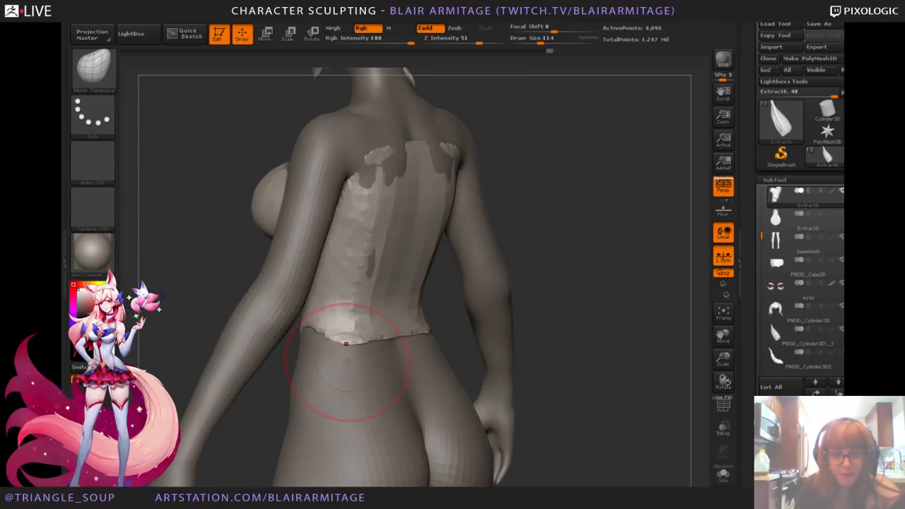
left_click_drag(351, 353, 369, 389)
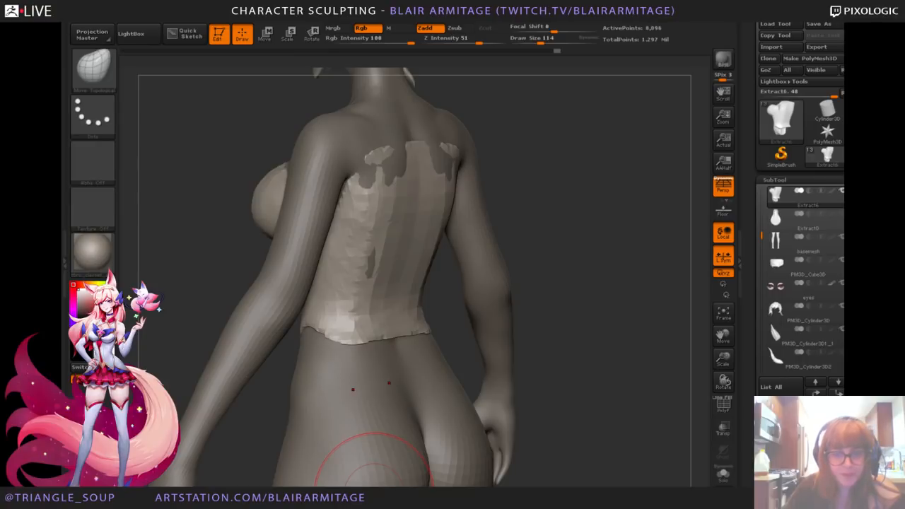
Step: Reshape the bodice's upper back edge into a central dip with raised rounded peaks over the shoulder blades
left_click_drag(593, 497, 585, 499)
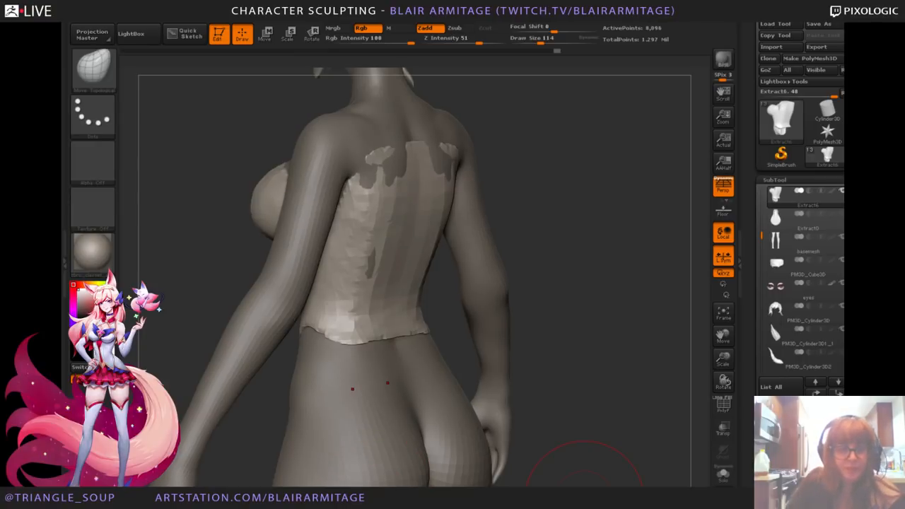
left_click_drag(610, 276, 603, 265)
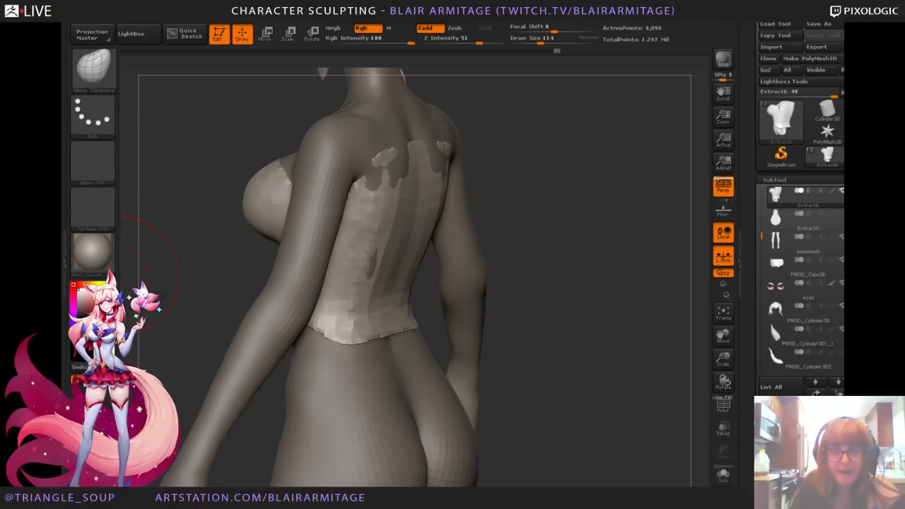
left_click_drag(151, 261, 434, 162)
left_click_drag(402, 208, 402, 178)
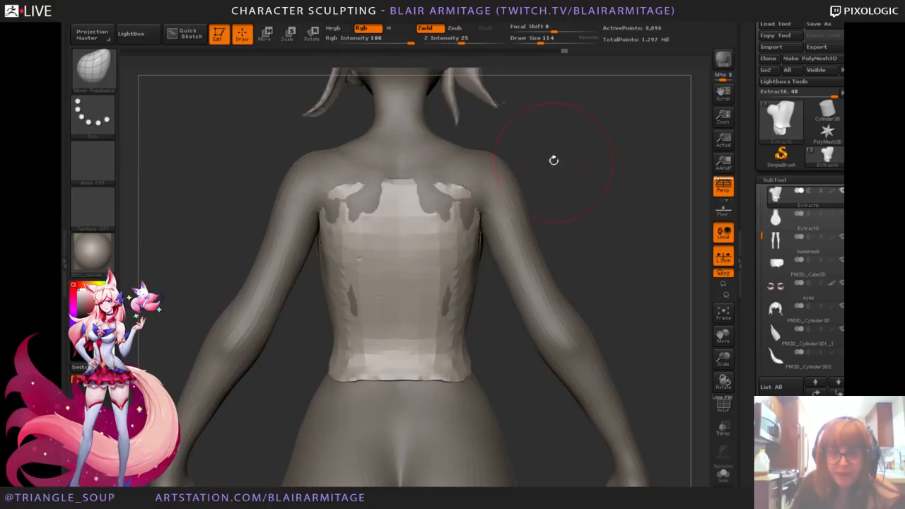
left_click_drag(554, 160, 519, 194)
left_click_drag(407, 187, 418, 212)
left_click_drag(552, 191, 513, 180, "shift")
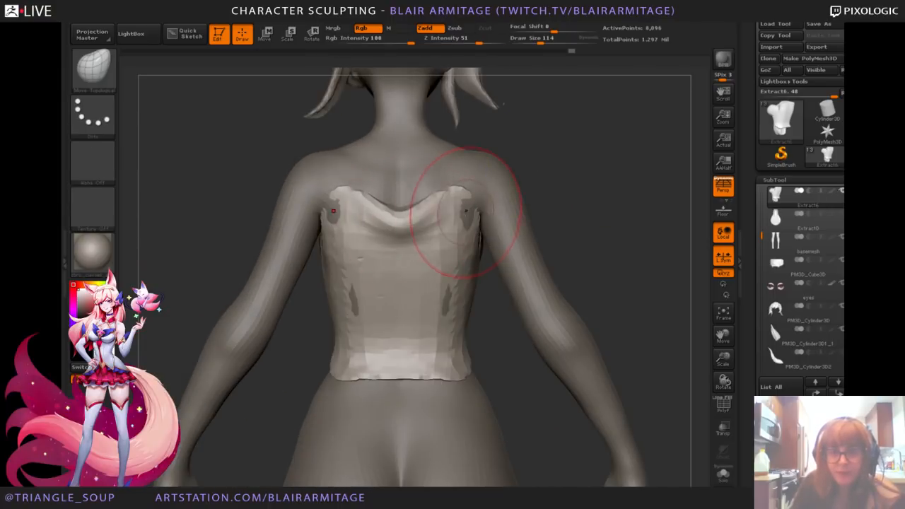
left_click_drag(463, 212, 461, 197)
Step: Pull the bodice's back panel clear of the body, smooth its faceted surface and adjust its side edges below the arms
mouse_move(559, 234)
left_mouse_down()
mouse_move(273, 281)
mouse_move(587, 233)
left_mouse_up()
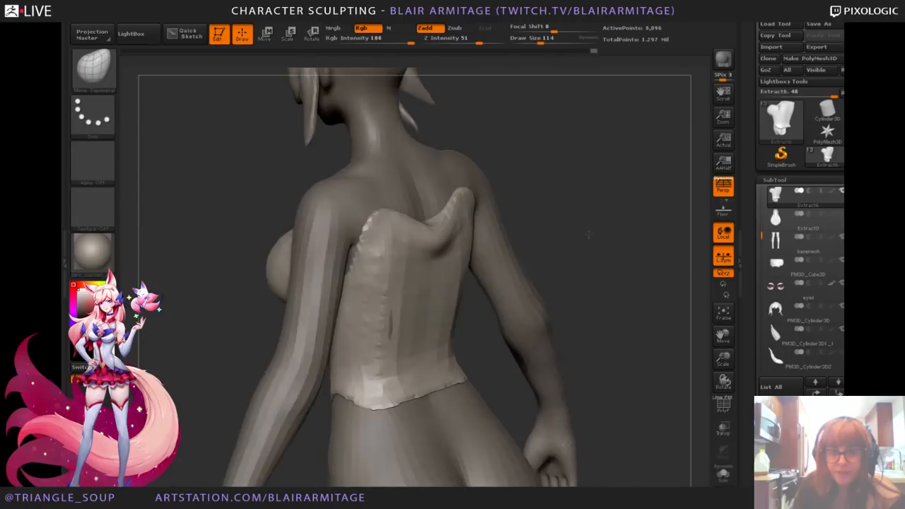
left_click_drag(449, 252, 432, 244)
mouse_move(247, 279)
left_mouse_down()
mouse_move(469, 246)
mouse_move(429, 263)
left_mouse_up()
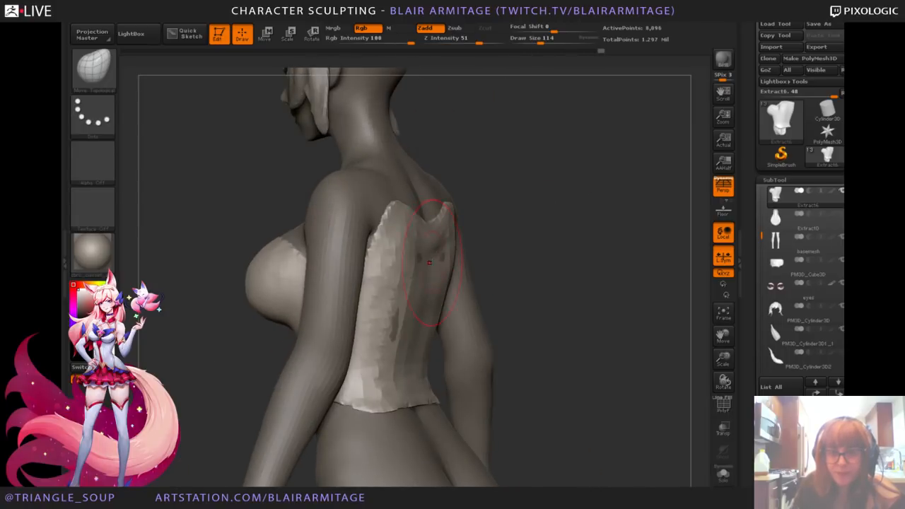
left_click_drag(396, 333, 402, 331)
mouse_move(426, 279)
left_mouse_down("shift")
mouse_move(390, 290)
mouse_move(383, 244)
left_mouse_up("shift")
left_click_drag(538, 265, 453, 262)
left_click_drag(368, 267, 357, 260)
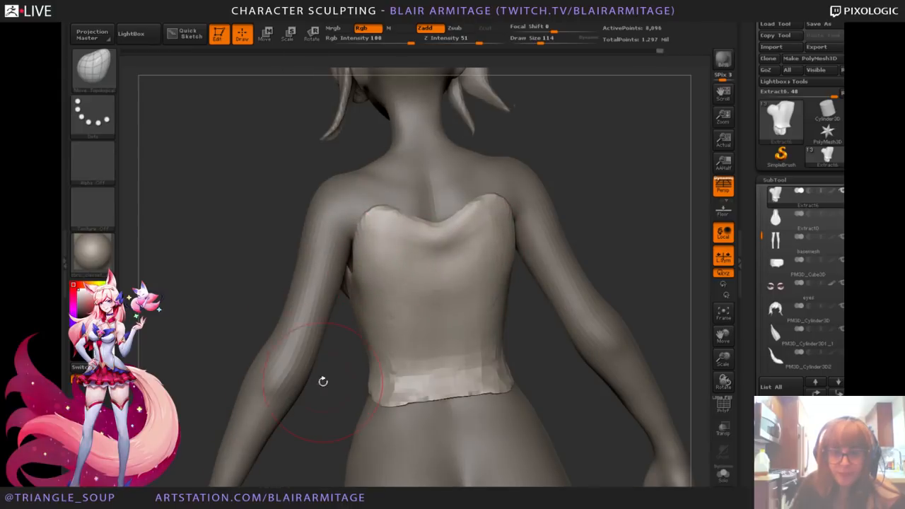
left_click_drag(321, 380, 379, 312)
left_click_drag(349, 245, 343, 241)
mouse_move(323, 367)
left_mouse_down()
mouse_move(396, 293)
mouse_move(408, 293)
mouse_move(402, 290)
left_mouse_up()
mouse_move(510, 247)
left_mouse_down()
mouse_move(650, 271)
mouse_move(538, 165)
left_mouse_up()
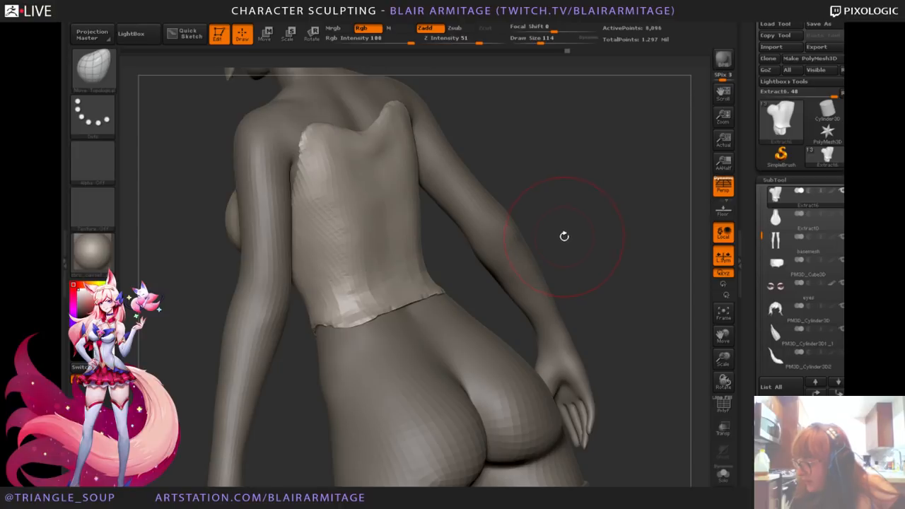
Step: Pull the bodice's lower back hem down into a soft curve with the Move Topological brush
mouse_move(582, 184)
left_mouse_down()
mouse_move(572, 212)
mouse_move(384, 323)
mouse_move(370, 344)
left_mouse_up()
left_click_drag(556, 283, 495, 290)
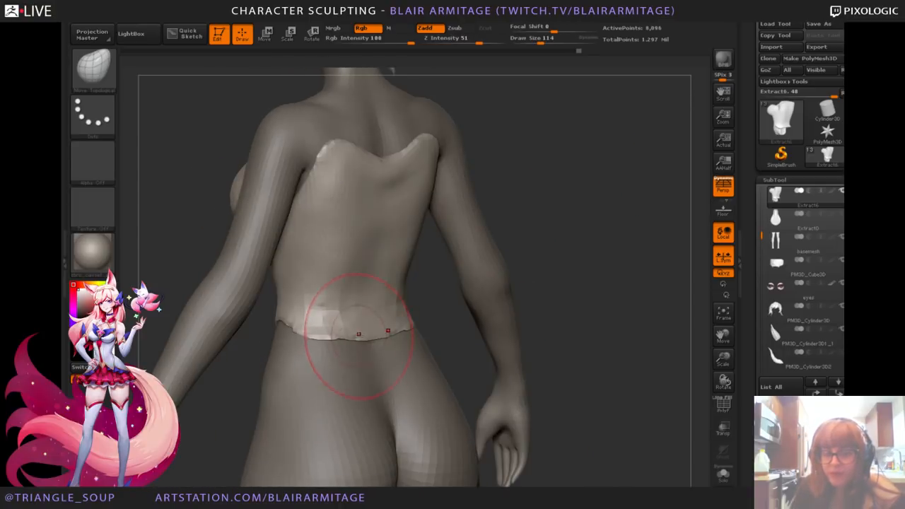
left_click_drag(360, 333, 359, 339)
left_click_drag(588, 249, 665, 254)
left_click_drag(542, 283, 366, 323)
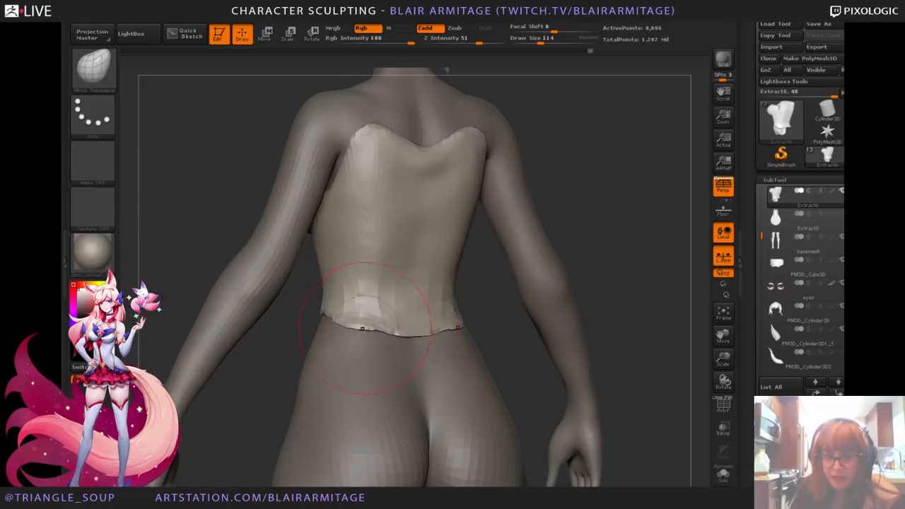
mouse_move(610, 253)
left_mouse_down()
mouse_move(615, 247)
mouse_move(527, 282)
left_mouse_up()
left_click_drag(425, 322, 429, 328)
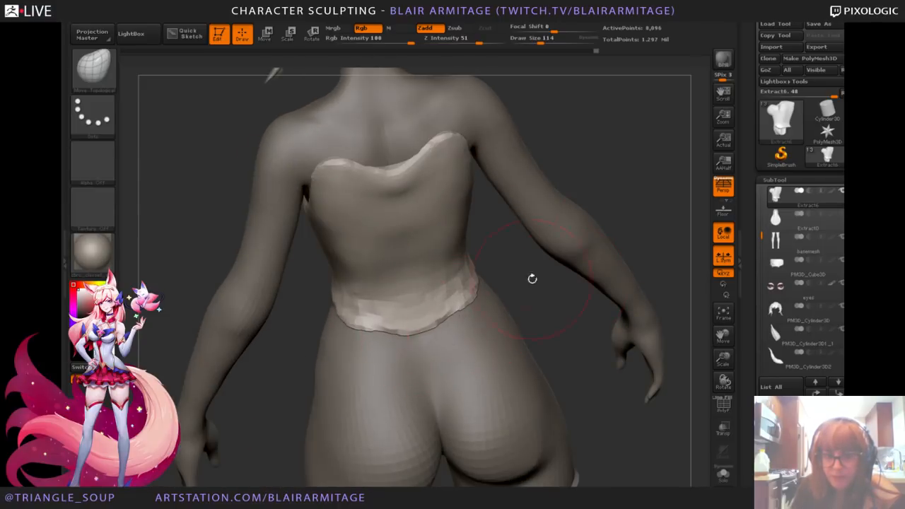
Step: Reduce the draw size to 74 and refine the back hem toward the hips
mouse_move(531, 277)
left_mouse_down()
mouse_move(653, 220)
mouse_move(384, 333)
mouse_move(375, 318)
left_mouse_up()
key("bracketleft")
mouse_move(599, 258)
left_mouse_down()
mouse_move(523, 294)
mouse_move(519, 307)
mouse_move(559, 286)
left_mouse_up()
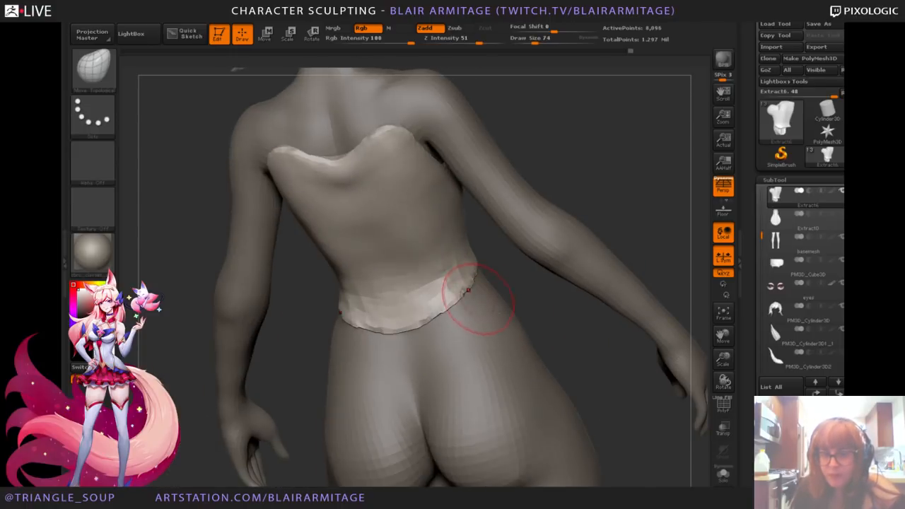
left_click_drag(566, 249, 616, 186)
left_click_drag(638, 217, 565, 250)
Step: Try to flatten the bodice's back surface with the hPolish brush and undo the stroke
key("b")
key("h")
key("p")
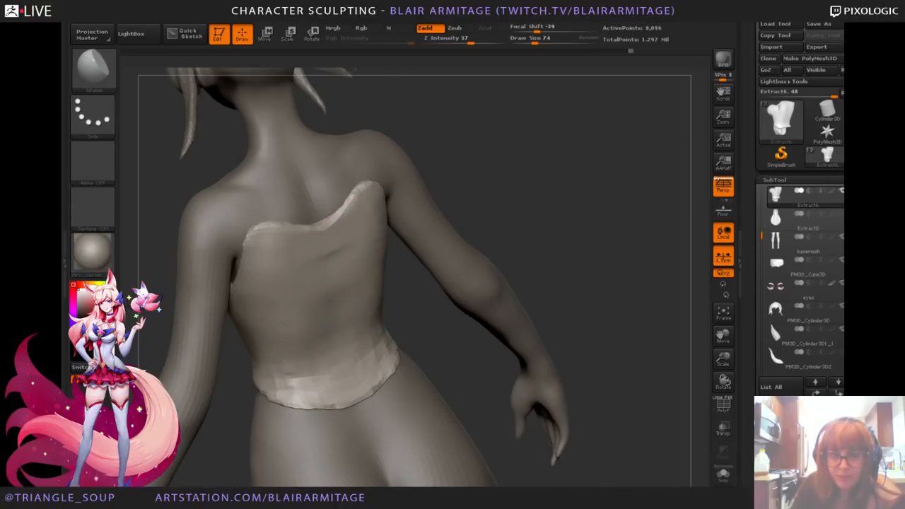
left_click_drag(295, 253, 303, 259)
key("ctrl+z")
Step: Smooth the bodice's back from the shoulder blades down to the lower hem
left_click_drag(522, 210, 587, 198)
left_click_drag(363, 253, 366, 279, "shift")
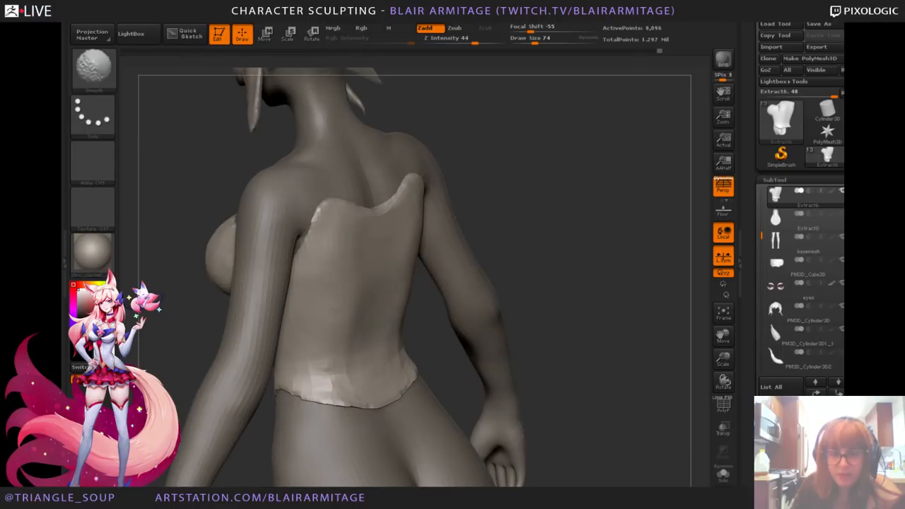
mouse_move(367, 350)
left_mouse_down("shift")
mouse_move(346, 344)
mouse_move(332, 359)
left_mouse_up("shift")
left_click_drag(601, 220, 683, 230)
left_click_drag(569, 232, 560, 174)
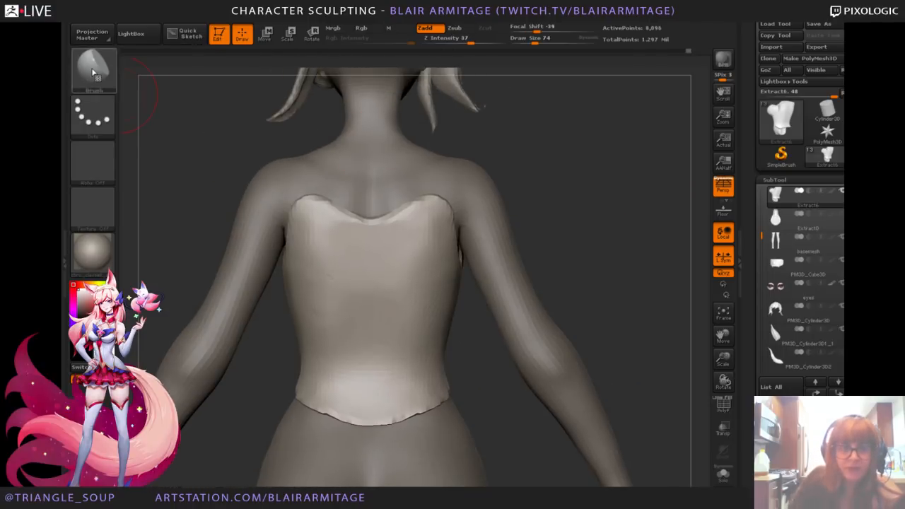
Step: Switch back to the Move Topological brush and pull in the sides of the bodice at the waist
left_click(92, 68)
left_click(299, 79)
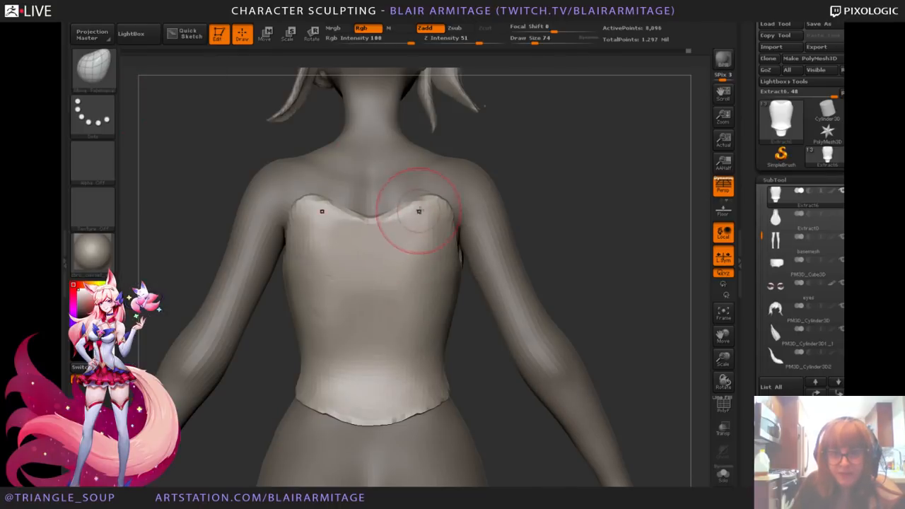
left_click_drag(587, 205, 523, 205)
mouse_move(596, 186)
left_mouse_down()
mouse_move(636, 198)
mouse_move(614, 208)
left_mouse_up()
left_click_drag(459, 268, 438, 268)
mouse_move(566, 247)
left_mouse_down()
mouse_move(566, 208)
mouse_move(619, 201)
left_mouse_up()
left_click_drag(222, 329, 243, 324)
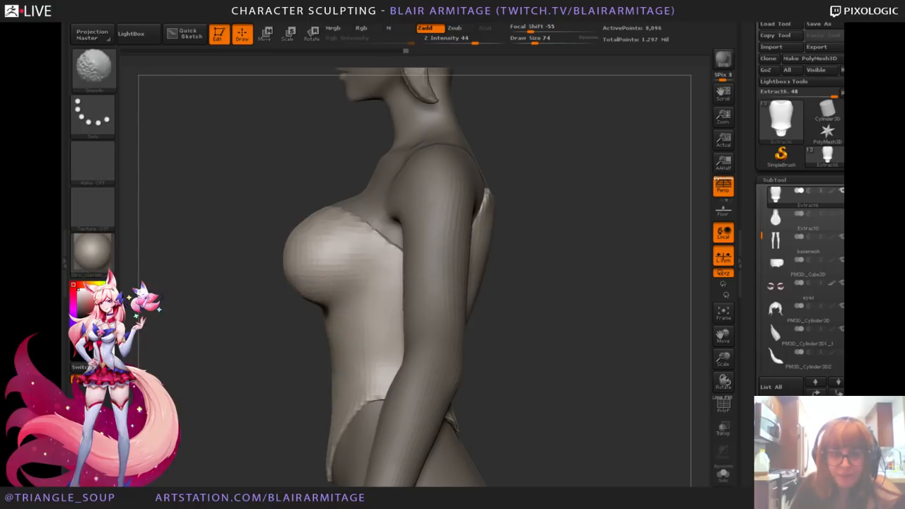
Step: Adjust the bodice's neckline edge along the upper side of the bust
left_click_drag(265, 357, 202, 371)
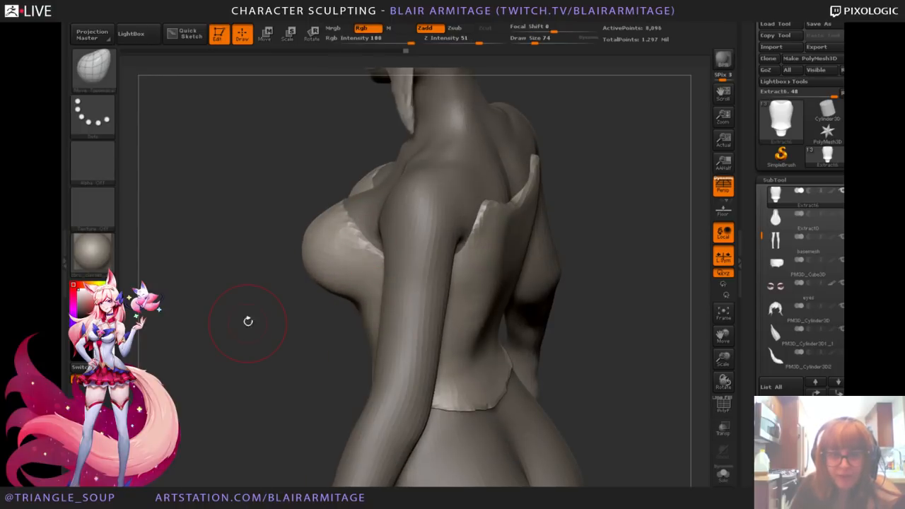
left_click_drag(249, 321, 318, 285)
left_click_drag(242, 362, 298, 292)
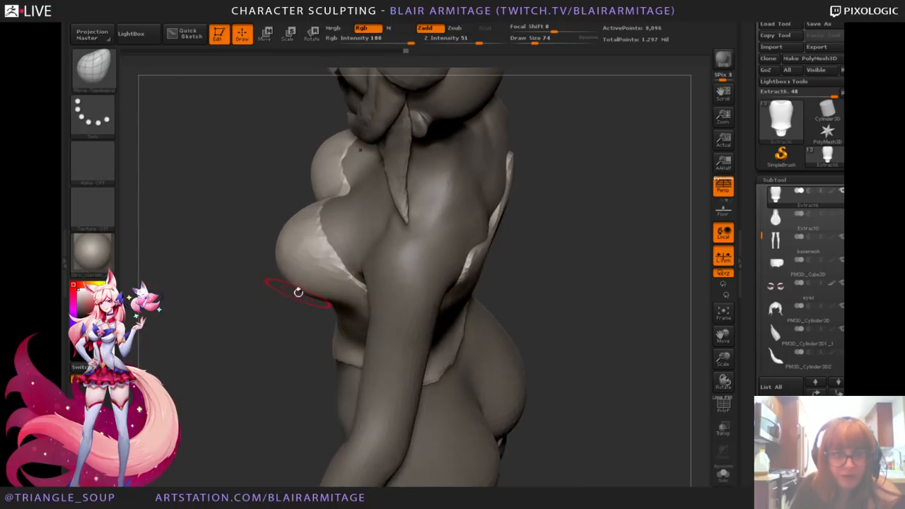
left_click_drag(336, 238, 332, 229)
left_click_drag(217, 350, 290, 329, "shift")
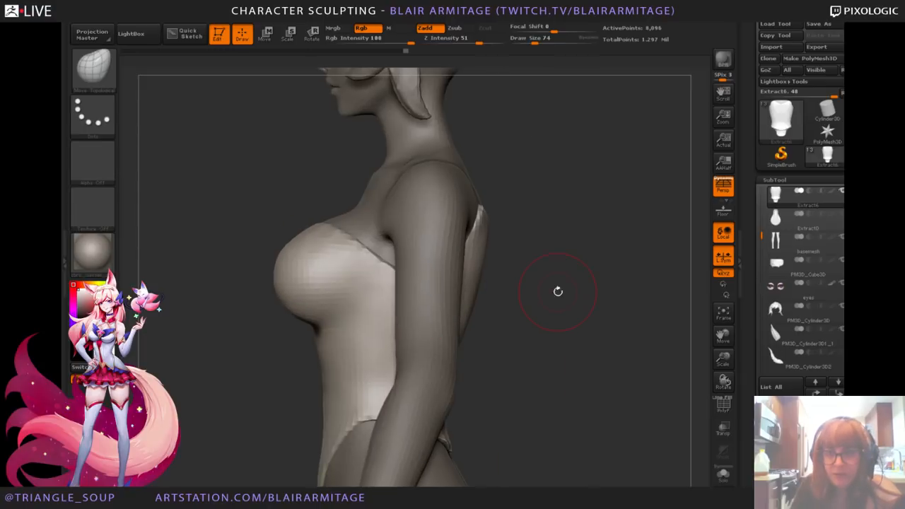
left_click_drag(581, 293, 600, 299, "alt")
Step: Select the base body, turn on ghosted transparency and lower the body's subdivision by two levels
left_click(465, 231, "alt")
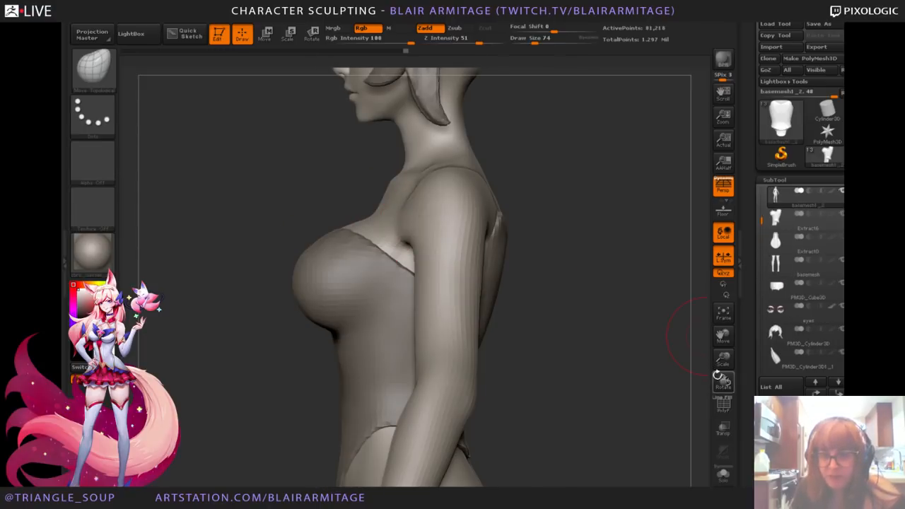
left_click(723, 428)
key("shift")
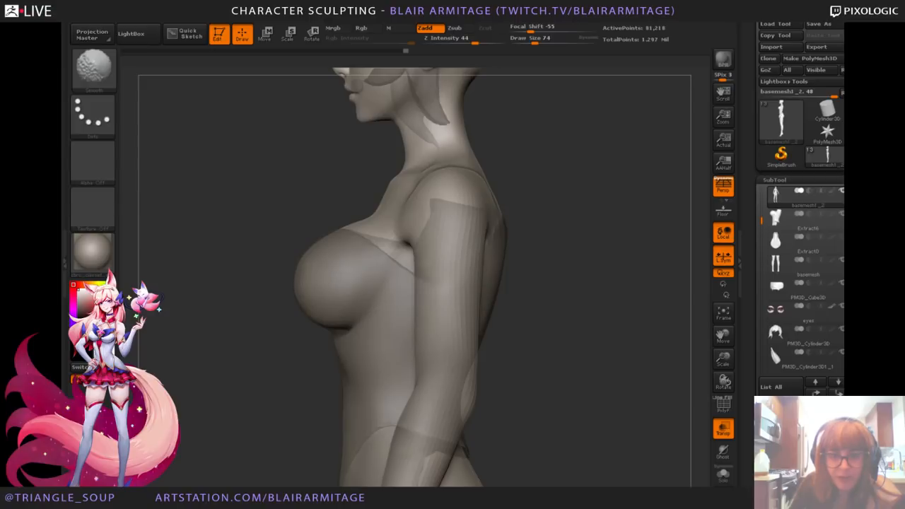
left_click(730, 455)
key("shift+d")
key("shift+d")
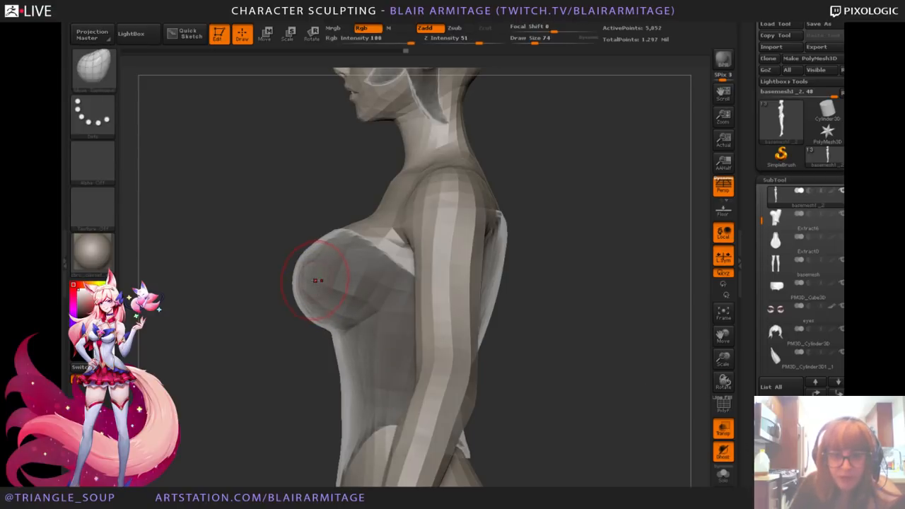
left_click_drag(595, 255, 551, 249)
key("shift")
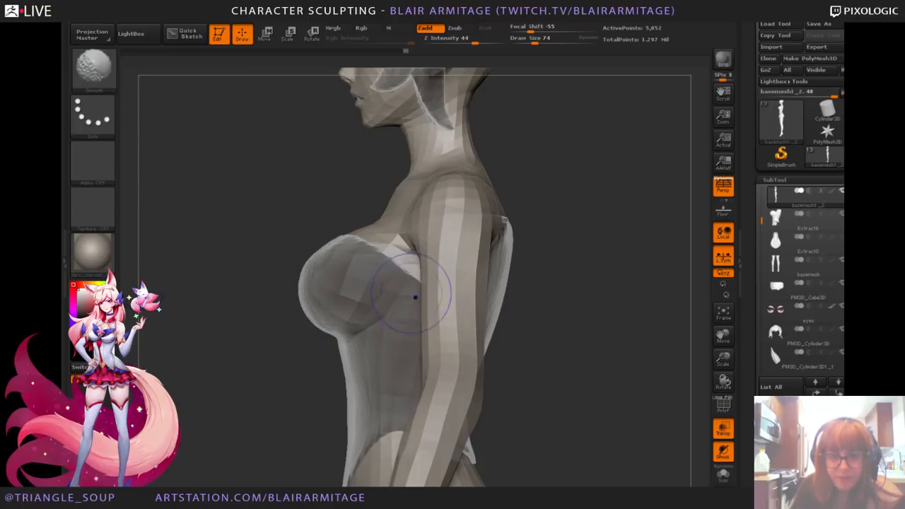
Step: Reselect the bodice shell and smooth its bust cups while the body is shown transparent
left_click(374, 305, "alt")
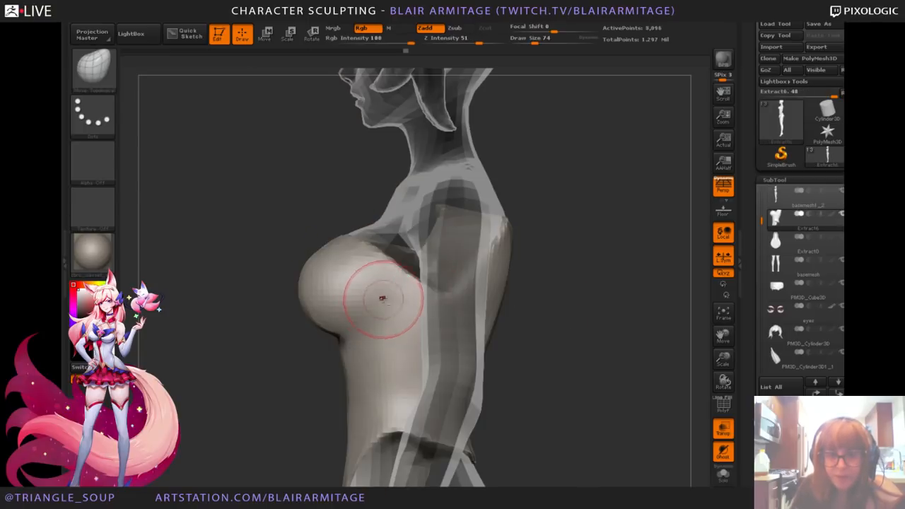
key("shift")
left_click_drag(570, 311, 569, 318)
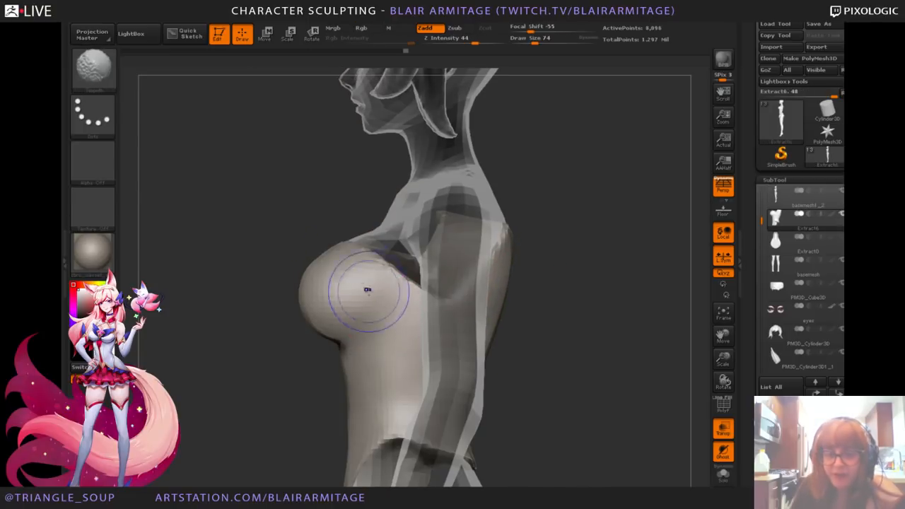
left_click_drag(370, 289, 328, 295, "shift")
mouse_move(290, 337)
left_mouse_down()
mouse_move(307, 315)
mouse_move(295, 301)
mouse_move(325, 295)
left_mouse_up()
left_click_drag(522, 217, 549, 217)
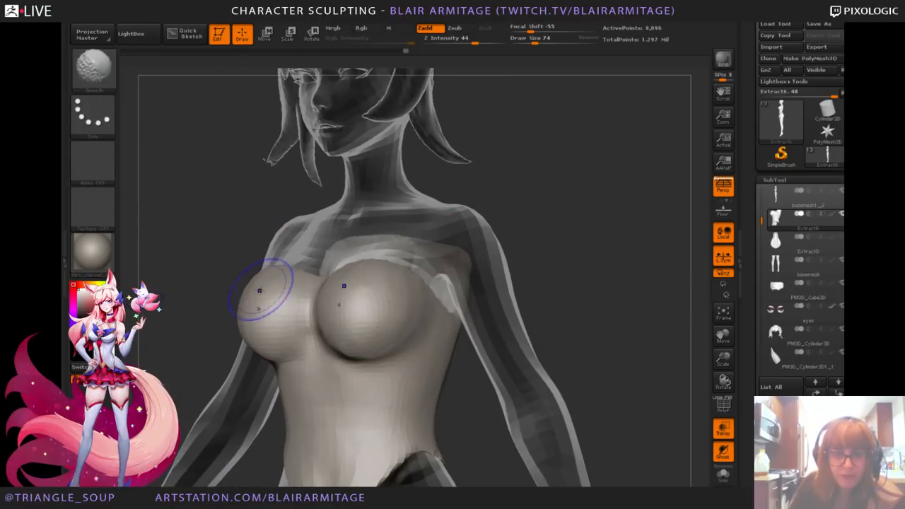
mouse_move(263, 291)
left_mouse_down("shift")
mouse_move(245, 307)
mouse_move(250, 332)
left_mouse_up("shift")
mouse_move(169, 311)
left_mouse_down()
mouse_move(191, 322)
mouse_move(269, 306)
left_mouse_up()
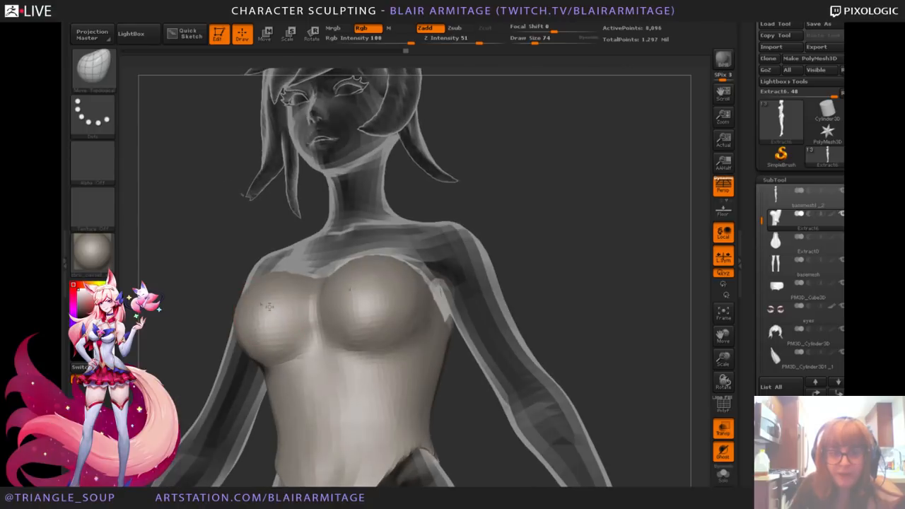
mouse_move(571, 247)
left_mouse_down()
mouse_move(594, 249)
mouse_move(575, 279)
mouse_move(559, 279)
left_mouse_up()
left_click_drag(396, 323, 410, 330, "shift")
mouse_move(538, 248)
left_mouse_down()
mouse_move(599, 244)
mouse_move(443, 271)
left_mouse_up()
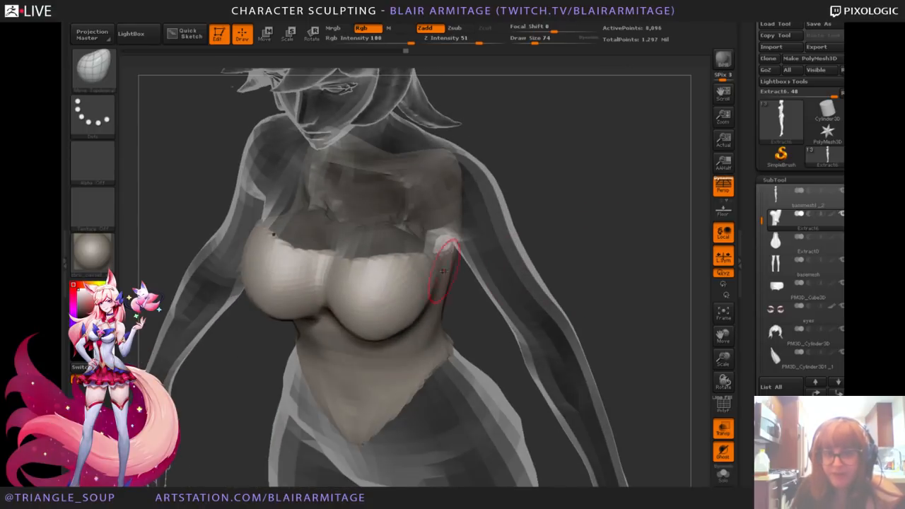
Step: Turn off transparency and even out the bodice's neckline across the top of the bust
left_click(717, 431)
left_click_drag(626, 234, 615, 304)
left_click_drag(601, 216, 602, 247)
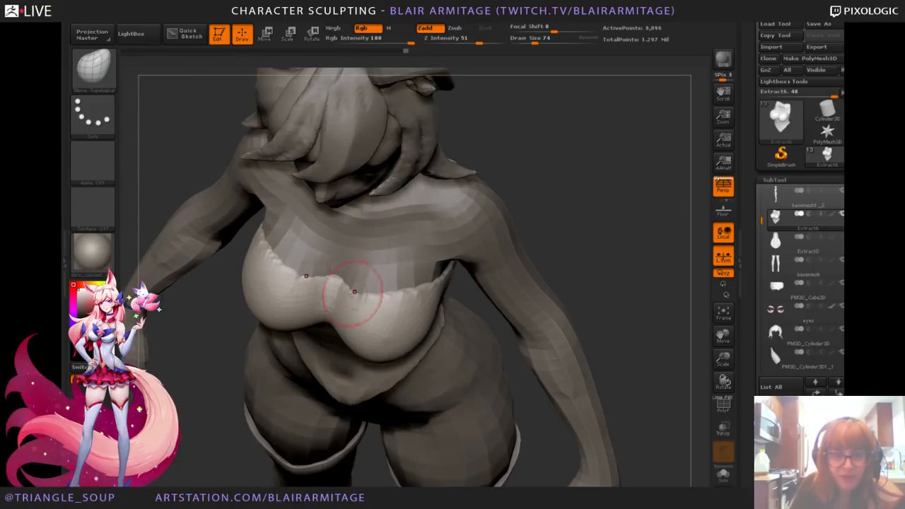
mouse_move(408, 270)
left_mouse_down()
mouse_move(615, 194)
mouse_move(350, 321)
mouse_move(345, 401)
mouse_move(425, 339)
mouse_move(600, 238)
mouse_move(400, 297)
left_mouse_up()
mouse_move(618, 244)
left_mouse_down()
mouse_move(572, 238)
mouse_move(495, 273)
mouse_move(338, 308)
left_mouse_up()
left_click_drag(544, 259, 437, 204)
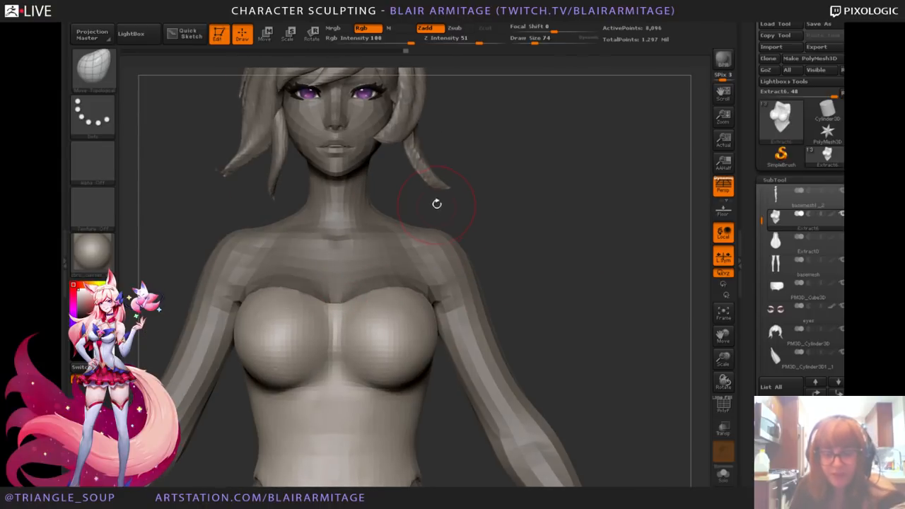
Step: Enlarge the draw size to 94, then reshape and smooth the bodice's center between the bust cups
mouse_move(546, 244)
left_mouse_down()
mouse_move(375, 297)
mouse_move(517, 265)
mouse_move(410, 300)
mouse_move(487, 275)
mouse_move(558, 268)
mouse_move(552, 237)
left_mouse_up()
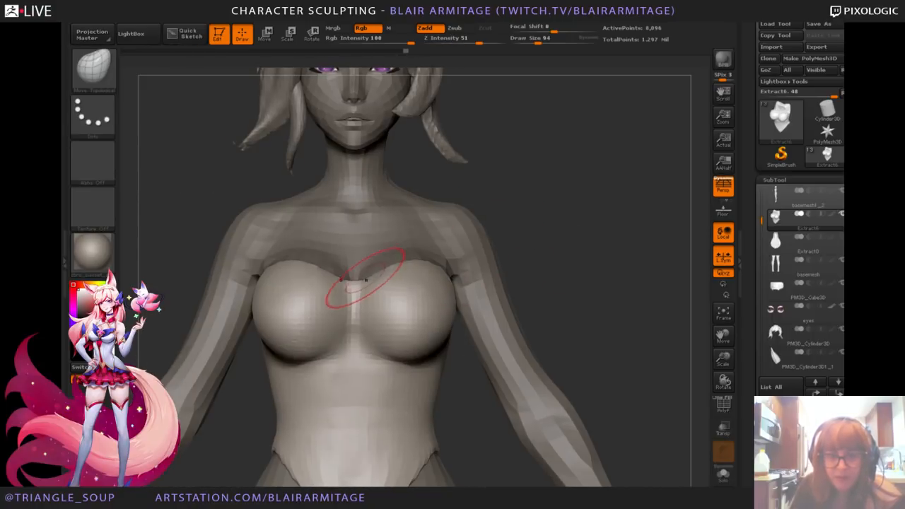
mouse_move(584, 273)
left_mouse_down()
mouse_move(588, 250)
mouse_move(542, 275)
left_mouse_up()
left_click_drag(358, 304, 364, 339, "shift")
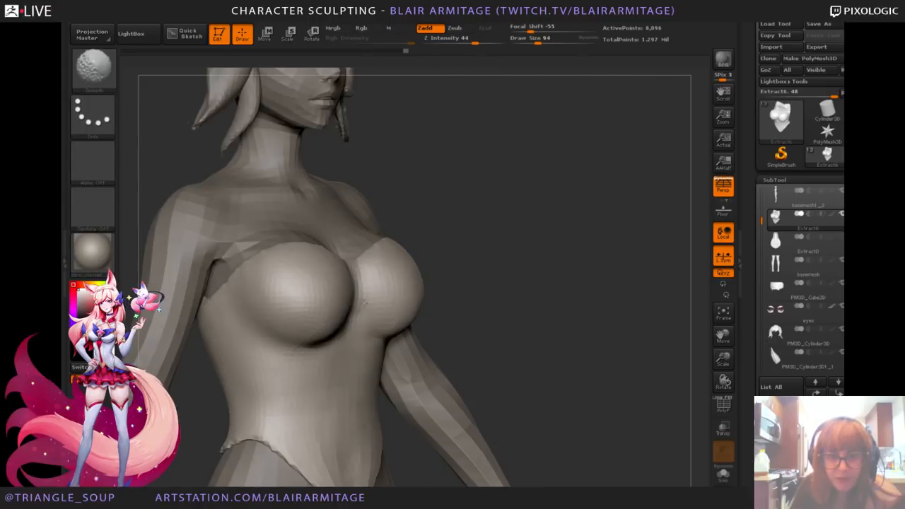
left_click_drag(542, 273, 467, 251)
left_click_drag(616, 250, 575, 270)
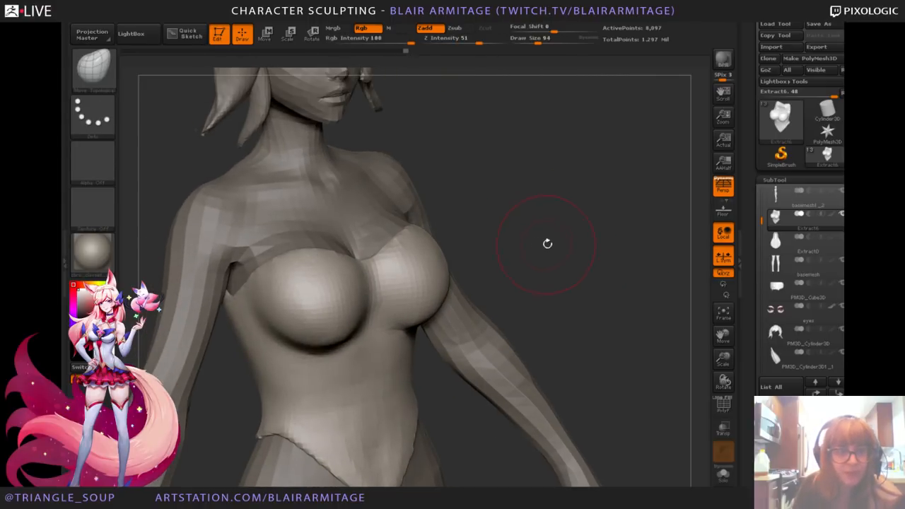
Step: Reselect the base body and raise its subdivision back to the detailed level
left_click_drag(576, 231, 579, 201)
left_click(457, 213, "alt")
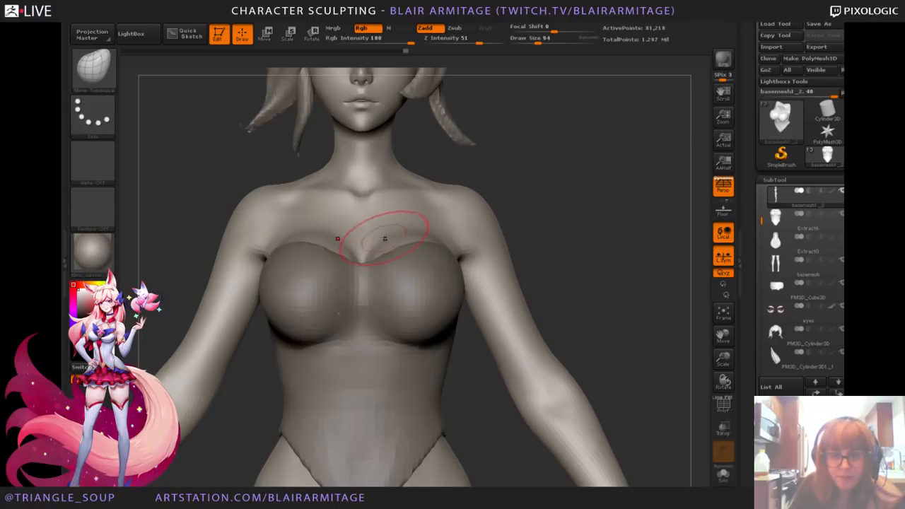
Step: Reselect the bodice shell after checking the base body, and reshape its neckline dip between the bust cups
left_click(402, 301, "alt")
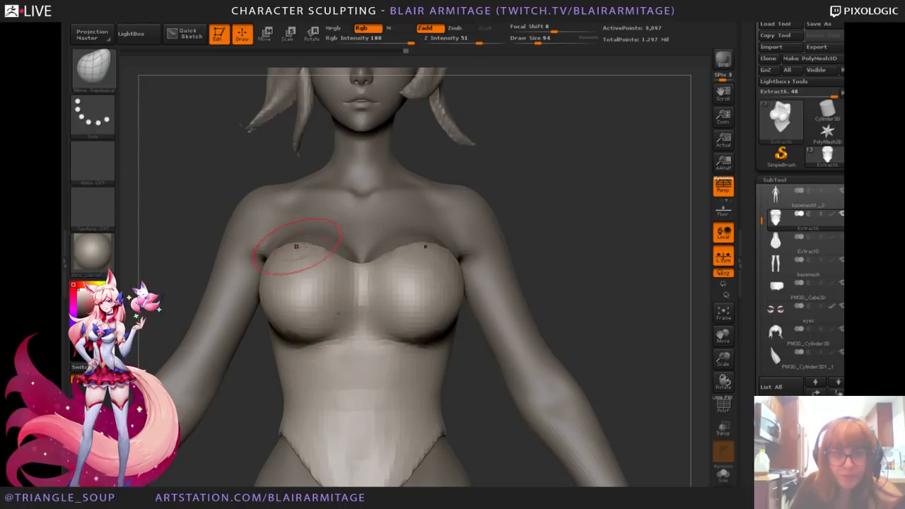
left_click(293, 230, "alt")
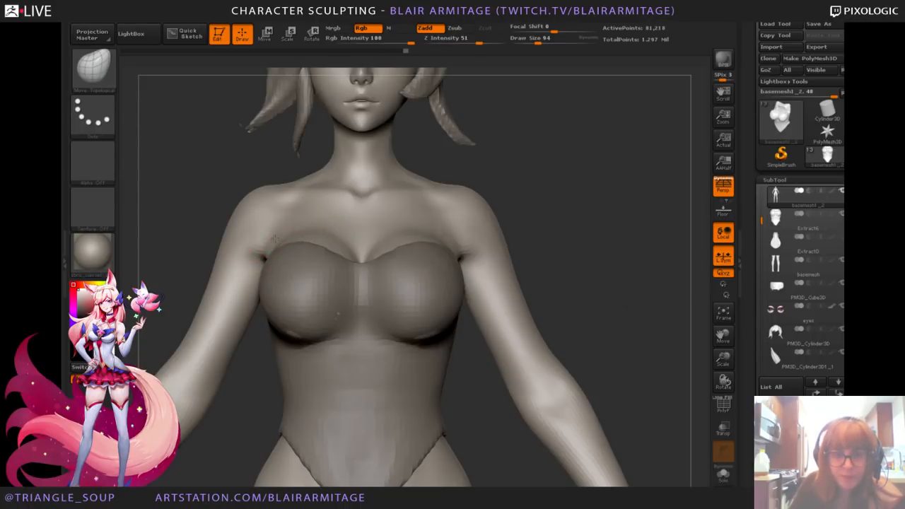
left_click_drag(572, 216, 609, 226)
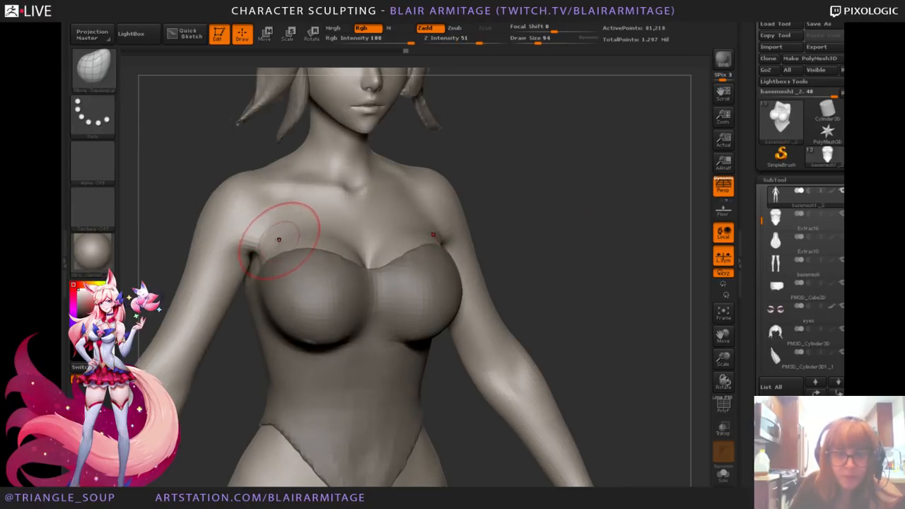
mouse_move(279, 239)
right_mouse_down()
mouse_move(448, 222)
mouse_move(469, 242)
mouse_move(449, 242)
right_mouse_up()
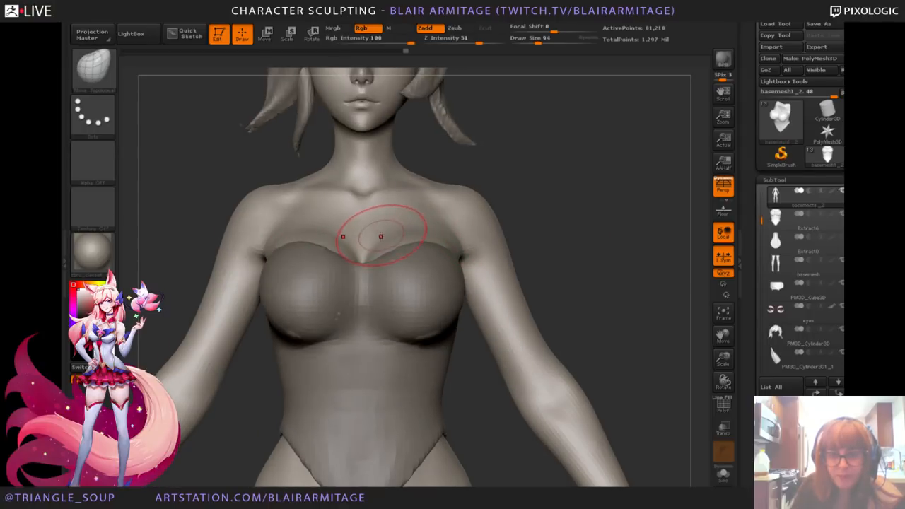
left_click(418, 282, "alt")
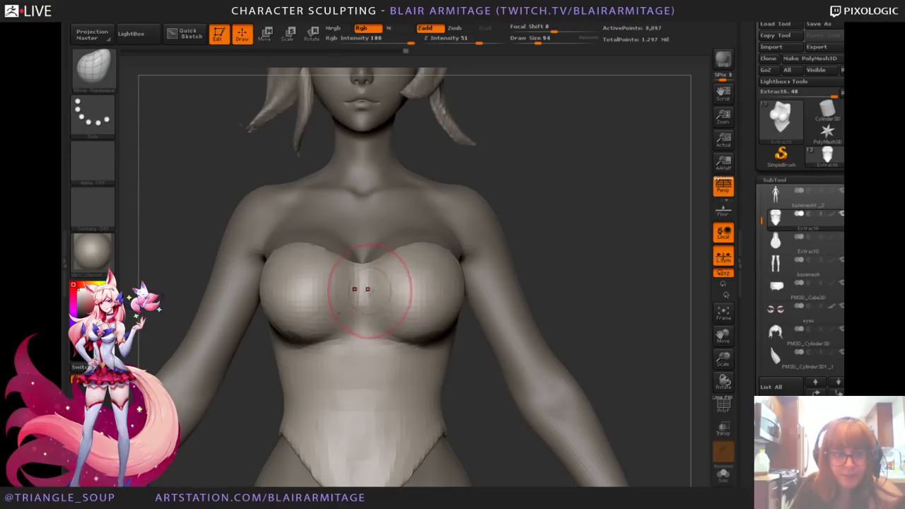
right_click_drag(440, 267, 587, 240)
left_click_drag(413, 268, 380, 275)
mouse_move(481, 249)
right_mouse_down()
mouse_move(519, 240)
mouse_move(425, 249)
right_mouse_up()
left_click_drag(367, 260, 372, 252)
right_click_drag(396, 254, 506, 245)
left_click_drag(375, 273, 393, 269)
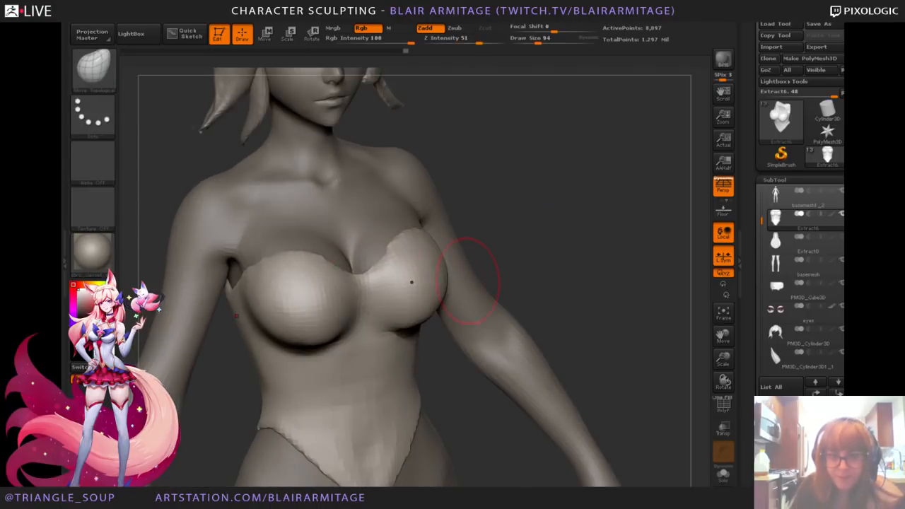
Step: Show the body transparent and pull the bodice's top edge down over the outer part of the bust cups
left_click(723, 429)
right_click_drag(580, 318, 538, 297)
left_click_drag(396, 248, 402, 267)
right_click_drag(552, 210, 523, 233)
key("ctrl+z")
right_click_drag(459, 244, 438, 242)
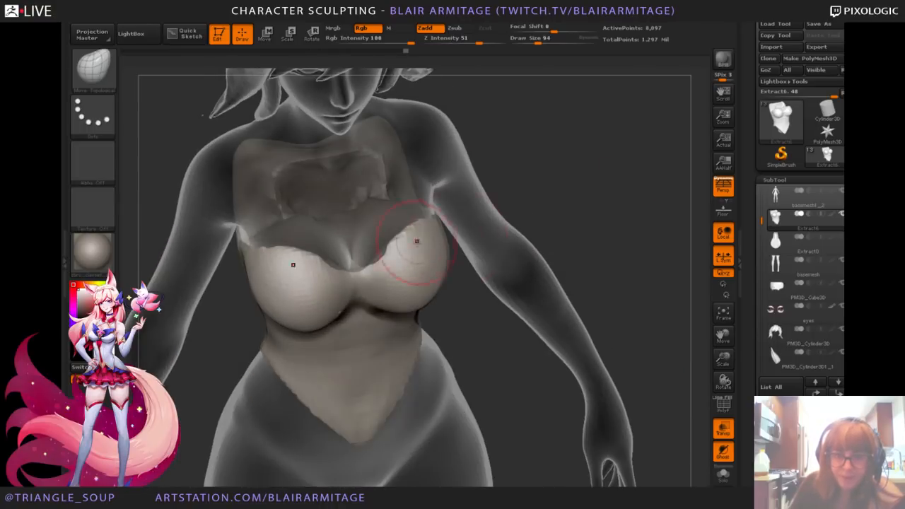
left_click_drag(417, 241, 409, 251)
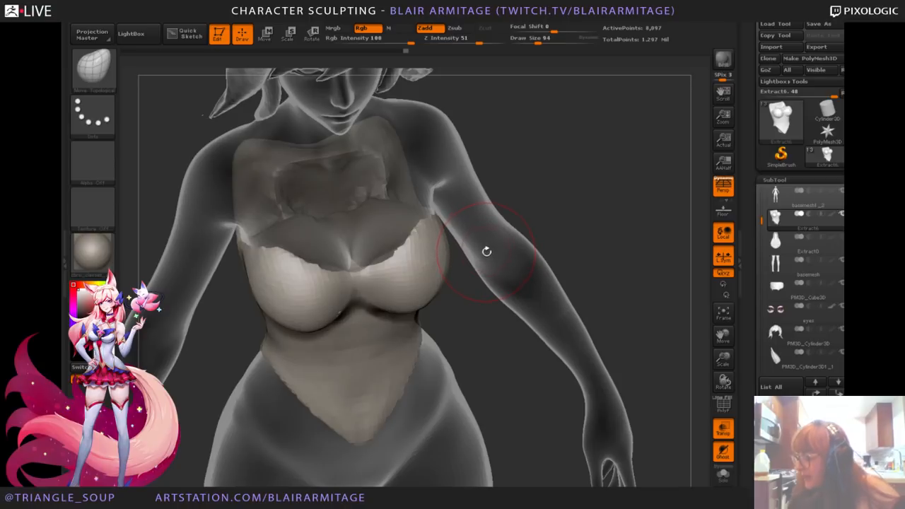
Step: Lower the bodice's neckline across the tops of both bust cups so it follows a shallow curve
left_click_drag(587, 200, 535, 186)
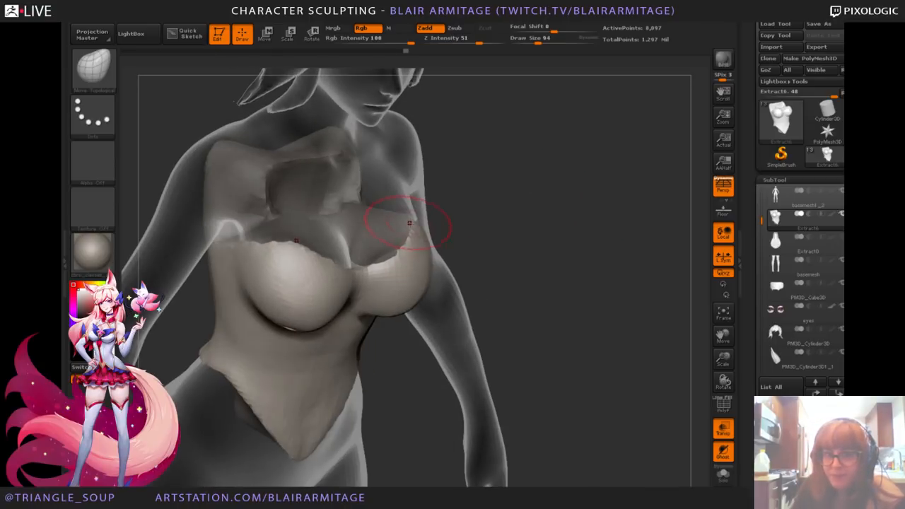
left_click_drag(409, 223, 413, 235)
left_click_drag(526, 240, 580, 241)
left_click_drag(599, 174, 566, 185)
left_click_drag(415, 246, 409, 255)
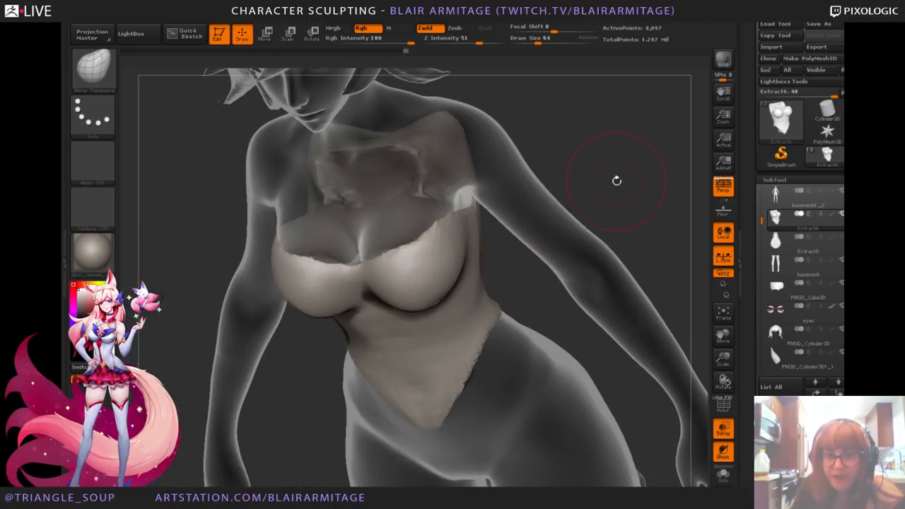
mouse_move(616, 179)
left_mouse_down()
mouse_move(569, 190)
mouse_move(602, 276)
left_mouse_up()
left_click_drag(634, 194, 404, 241)
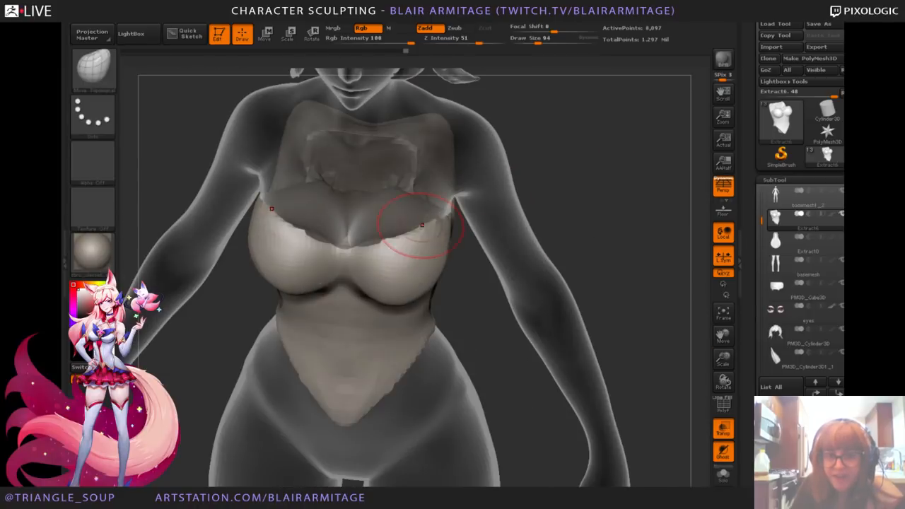
mouse_move(590, 210)
left_mouse_down()
mouse_move(444, 223)
mouse_move(406, 239)
left_mouse_up()
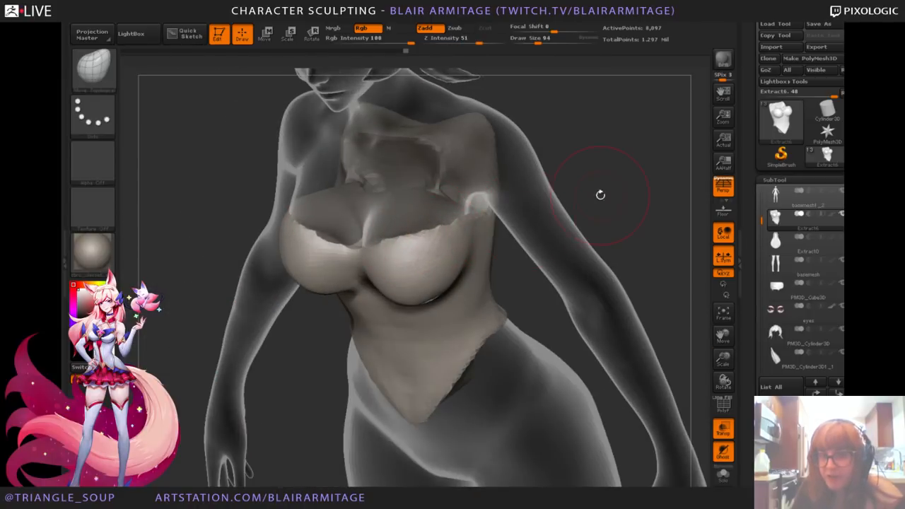
Step: Reshape the sides of the bust cups and the bodice's top edge toward the underarms
left_click_drag(600, 193, 581, 247)
mouse_move(276, 265)
left_mouse_down()
mouse_move(297, 258)
mouse_move(303, 268)
left_mouse_up()
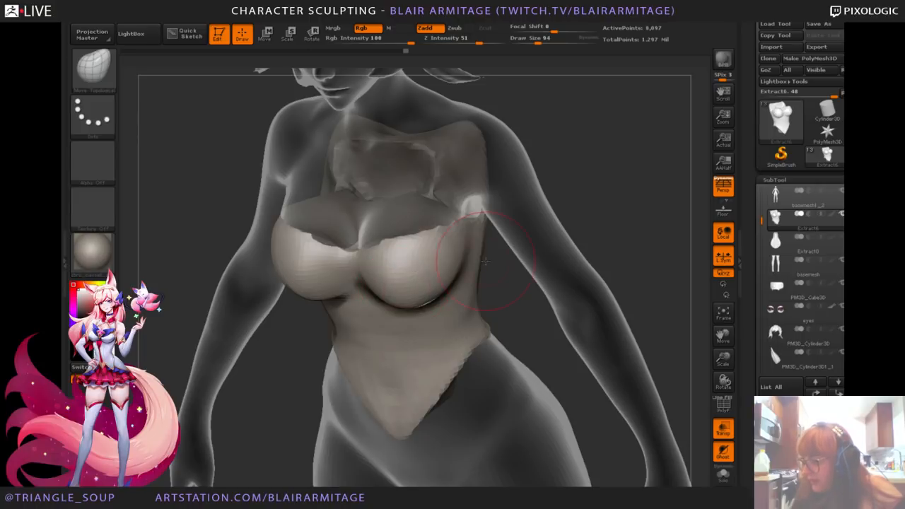
mouse_move(603, 190)
left_mouse_down()
mouse_move(560, 209)
mouse_move(601, 196)
mouse_move(569, 205)
left_mouse_up()
left_click_drag(451, 248, 434, 276)
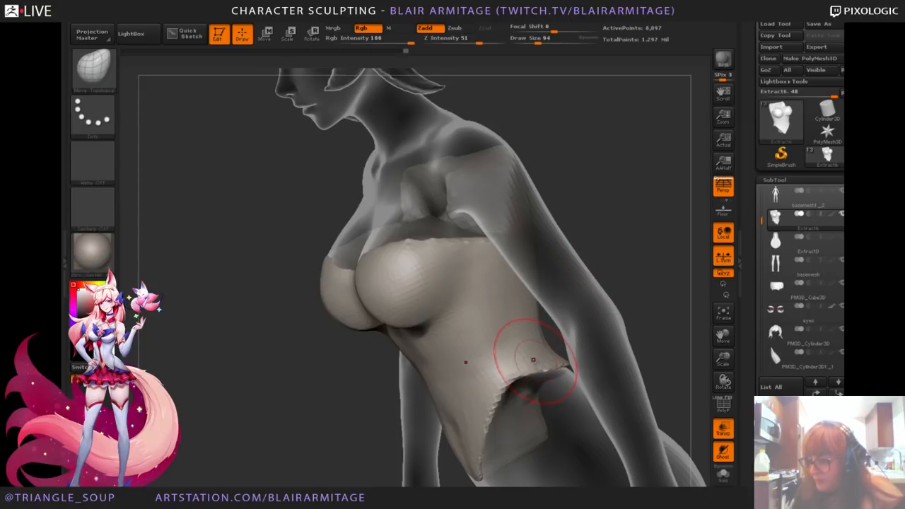
mouse_move(593, 304)
left_mouse_down()
mouse_move(616, 229)
mouse_move(651, 198)
mouse_move(600, 190)
mouse_move(552, 209)
mouse_move(574, 217)
mouse_move(560, 230)
left_mouse_up()
left_click_drag(446, 264, 463, 265)
left_click_drag(601, 228, 563, 225)
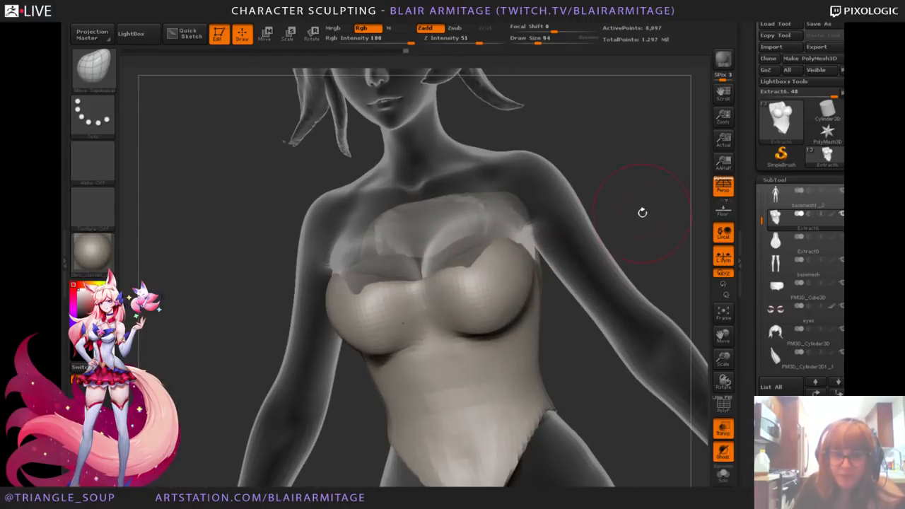
Step: Round out the bust cups in profile and smooth the jagged neckline edge along their tops
left_click_drag(642, 210, 434, 252)
left_click_drag(531, 262, 421, 269)
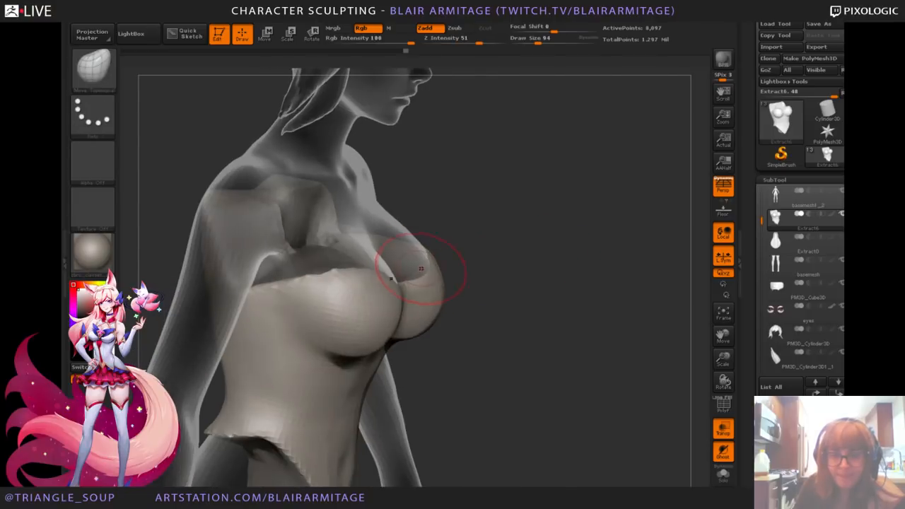
mouse_move(535, 277)
left_mouse_down()
mouse_move(629, 228)
mouse_move(549, 259)
mouse_move(505, 263)
left_mouse_up()
left_click_drag(363, 354, 453, 312)
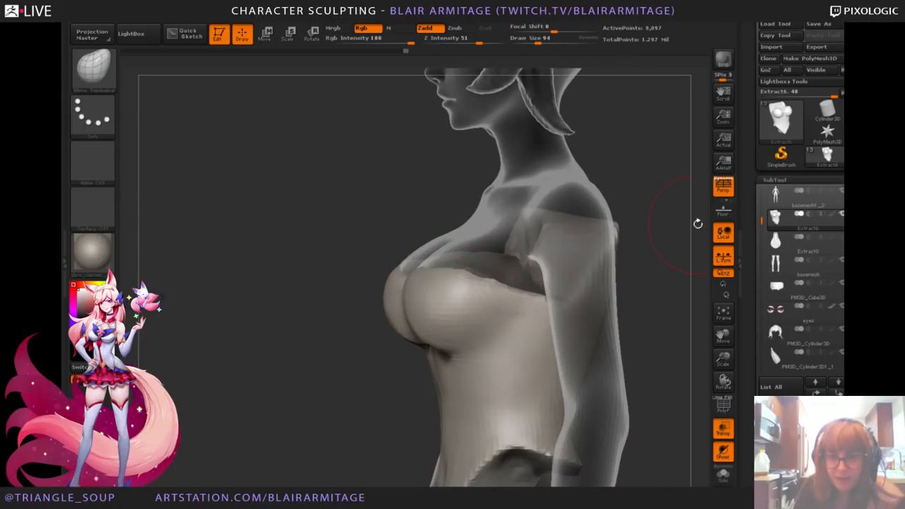
mouse_move(697, 223)
left_mouse_down()
mouse_move(668, 227)
mouse_move(699, 212)
mouse_move(637, 233)
left_mouse_up()
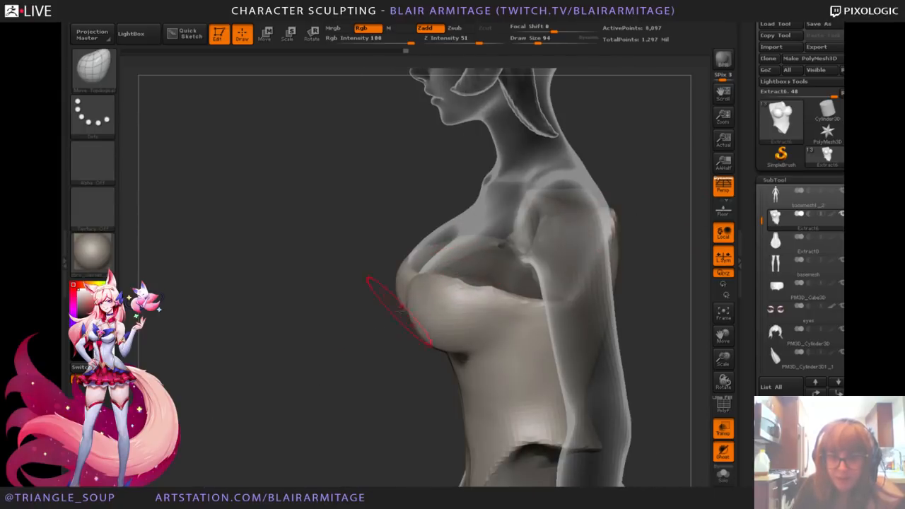
left_click_drag(398, 311, 372, 308)
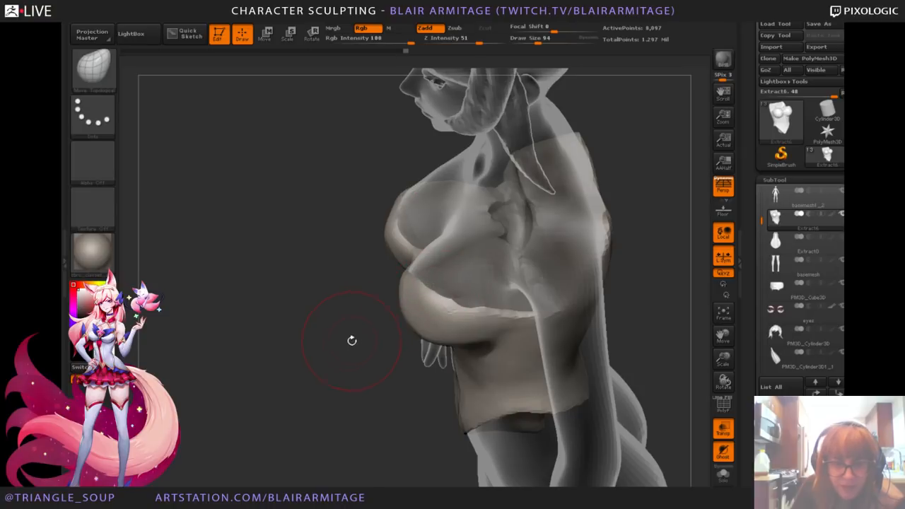
left_click_drag(315, 360, 398, 311)
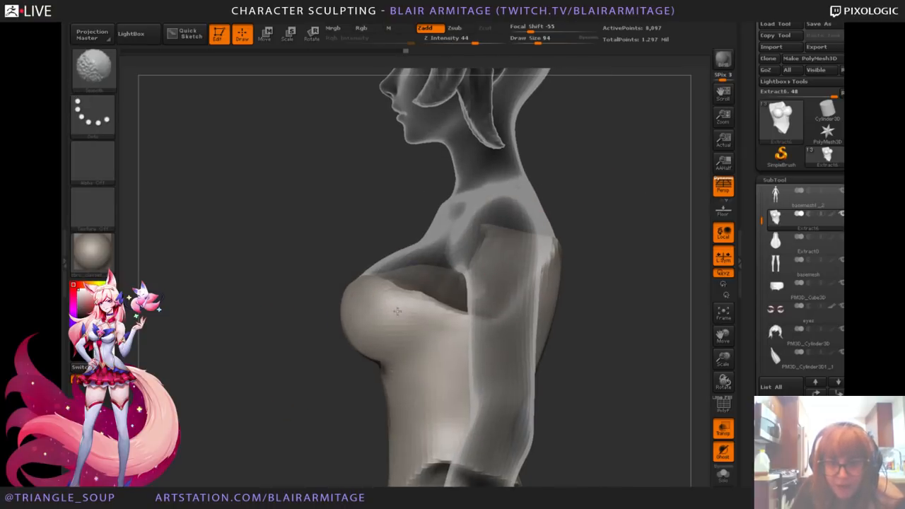
left_click_drag(566, 262, 610, 249)
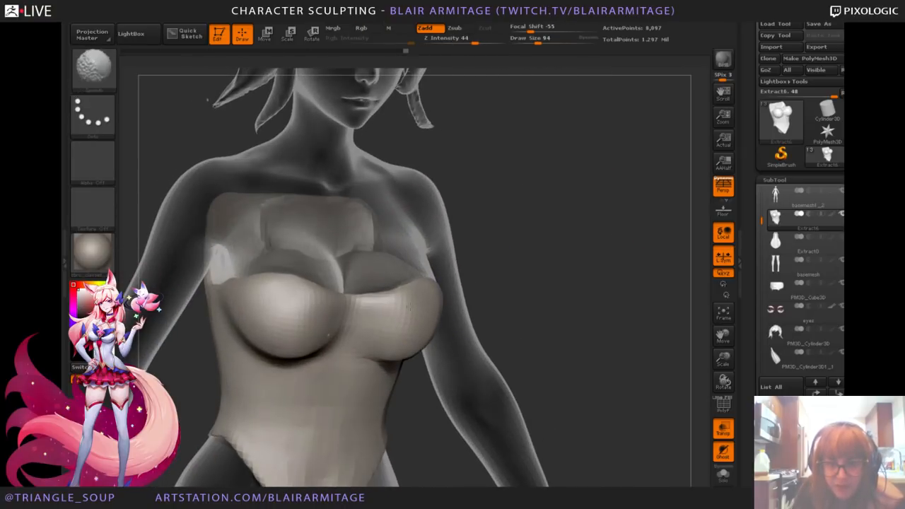
left_click_drag(545, 280, 572, 291, "shift")
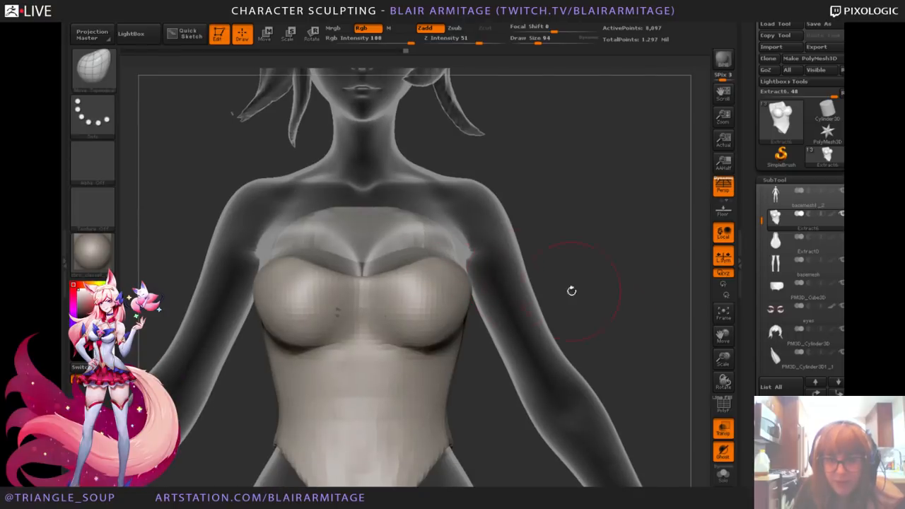
Step: Turn off transparency and examine how the bodice's neckline fits the bust from the front, side and above
left_click(725, 428)
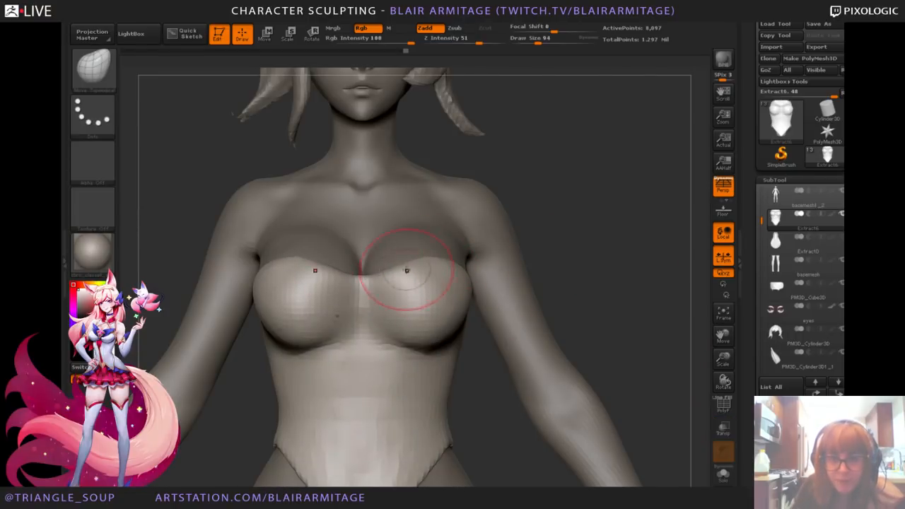
key("shift")
left_click_drag(590, 279, 496, 255)
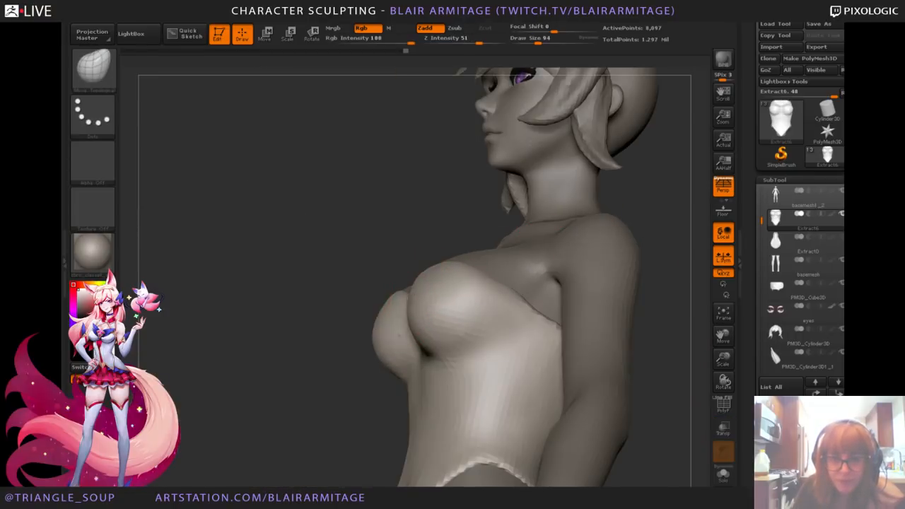
left_click_drag(305, 367, 425, 353)
mouse_move(656, 247)
left_mouse_down()
mouse_move(620, 256)
mouse_move(617, 315)
mouse_move(408, 346)
mouse_move(409, 292)
left_mouse_up()
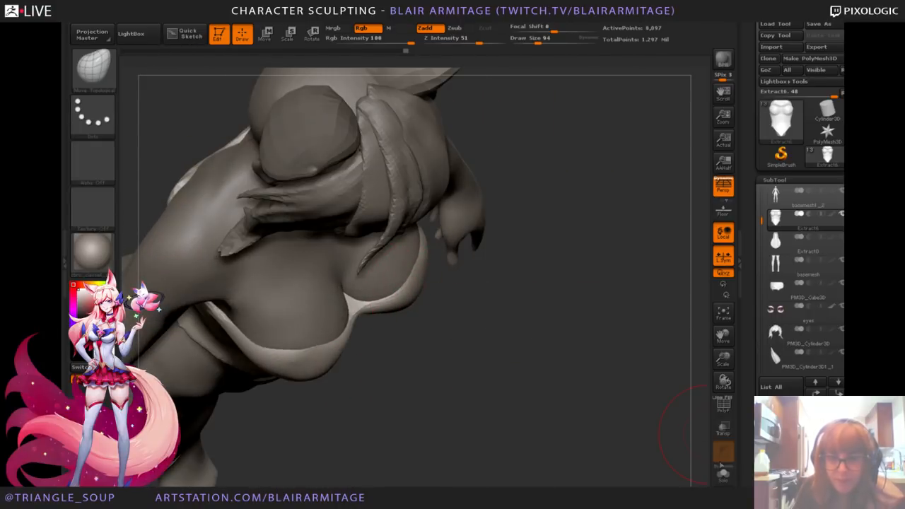
Step: Turn transparency back on and, using the Standard brush at draw size 38, build a raised rim along the bodice's neckline
left_click(722, 432)
left_click_drag(604, 408, 672, 293, "shift")
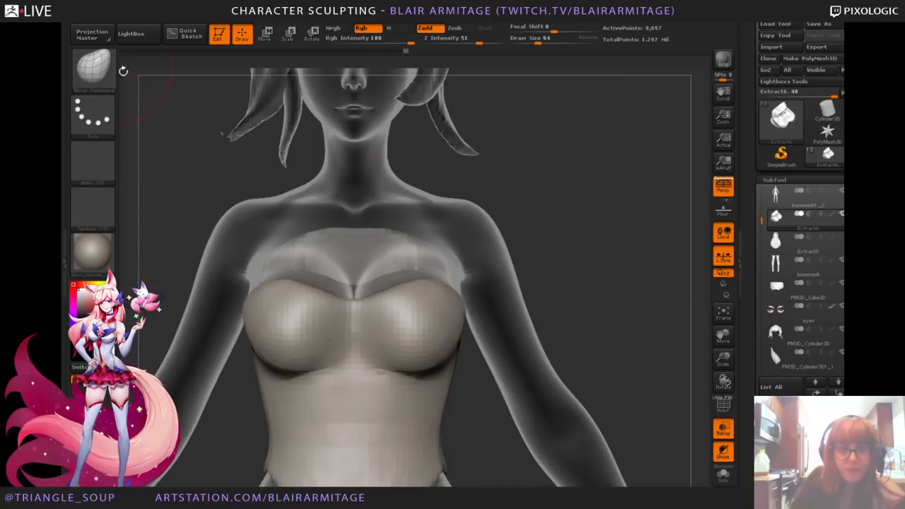
left_click(94, 70)
left_click(440, 122)
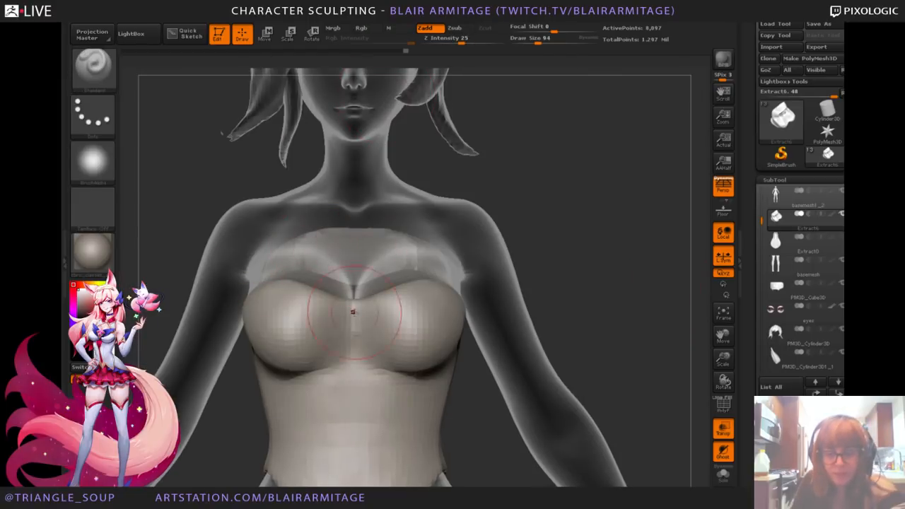
key("bracketleft")
key("bracketleft")
key("bracketleft")
key("bracketleft")
key("bracketleft")
key("bracketleft")
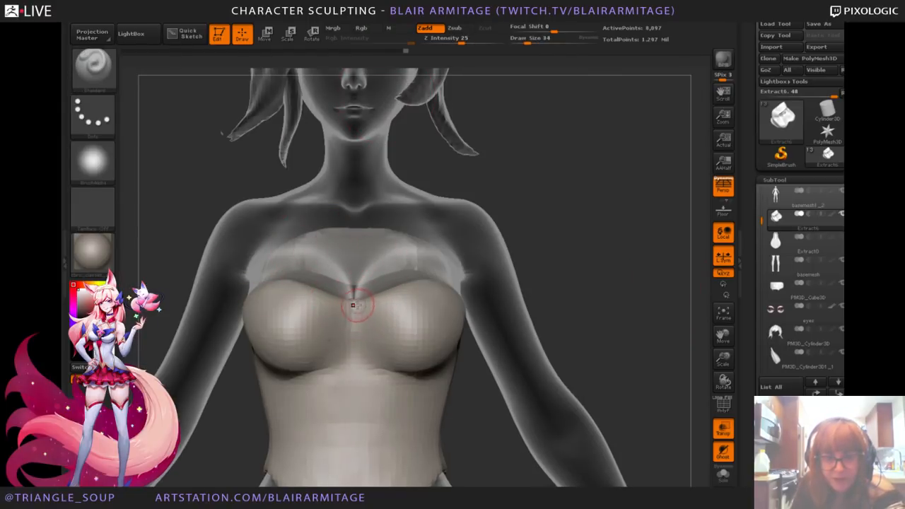
left_click_drag(570, 234, 568, 254)
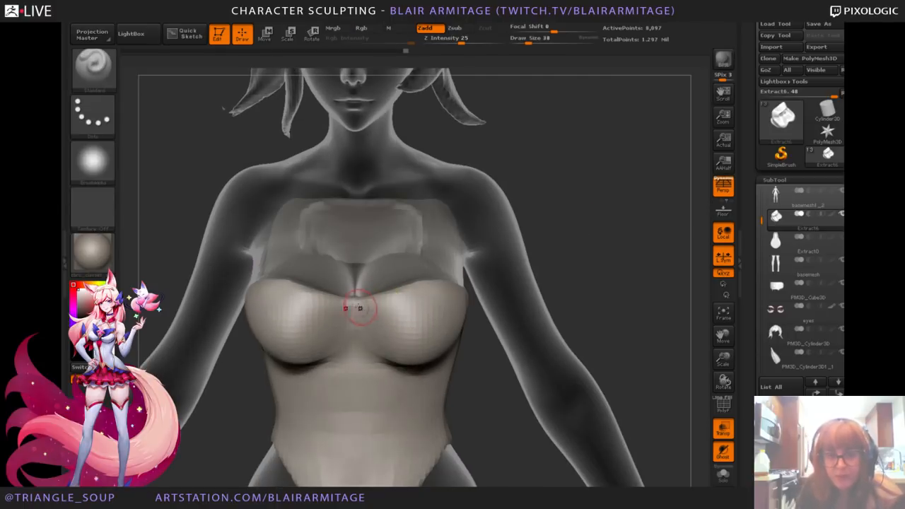
left_click_drag(374, 296, 411, 287)
Step: Isolate the bodice shell and build up its inner top edge around the bust cups at draw size 50
left_click_drag(602, 269, 509, 272)
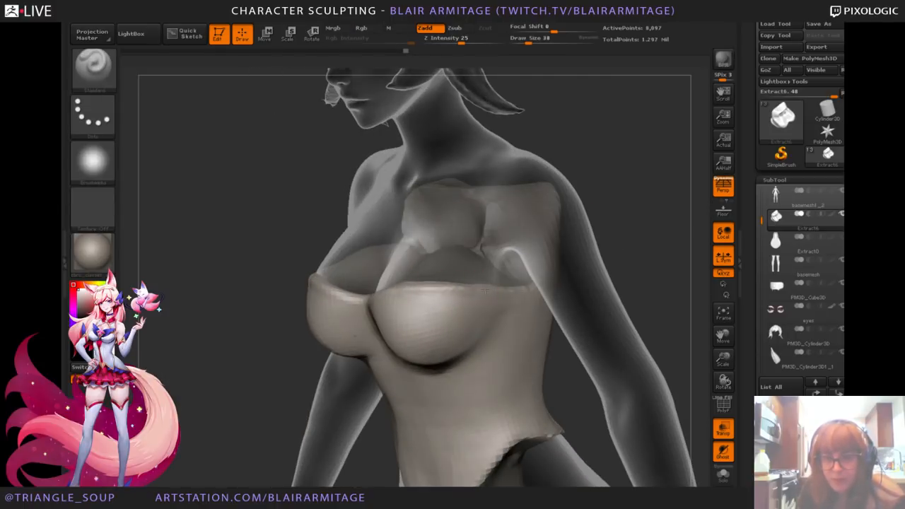
left_click(723, 472)
left_click_drag(650, 174, 340, 208)
left_click_drag(207, 324, 297, 216)
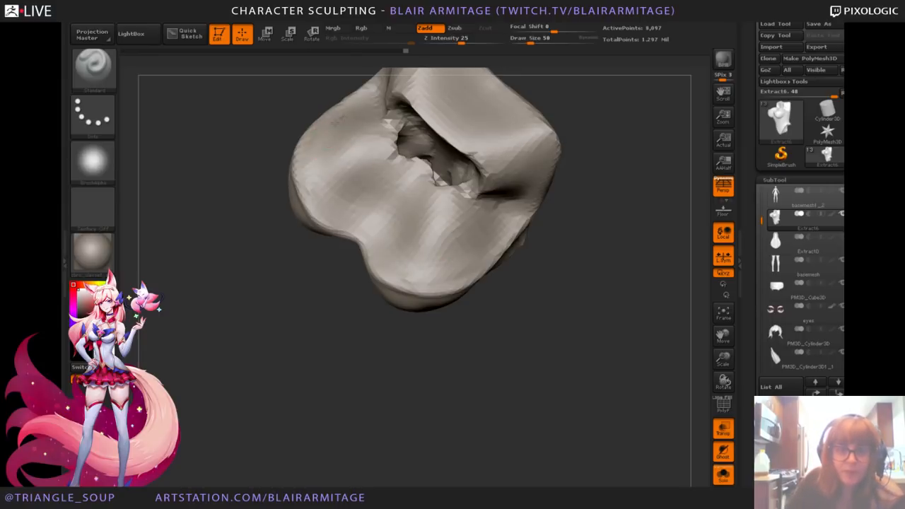
mouse_move(314, 160)
left_mouse_down()
mouse_move(323, 127)
mouse_move(310, 193)
mouse_move(364, 232)
mouse_move(349, 222)
left_mouse_up()
left_click_drag(234, 265, 313, 190)
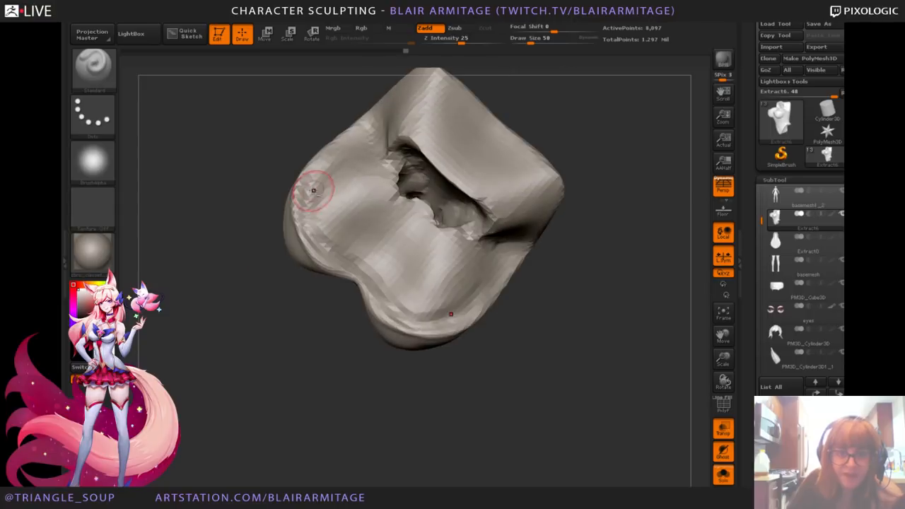
mouse_move(338, 148)
left_mouse_down()
mouse_move(316, 170)
mouse_move(316, 236)
left_mouse_up()
Step: Build up a raised ridge along the upper edge of the bodice's back
left_click_drag(586, 161, 546, 202)
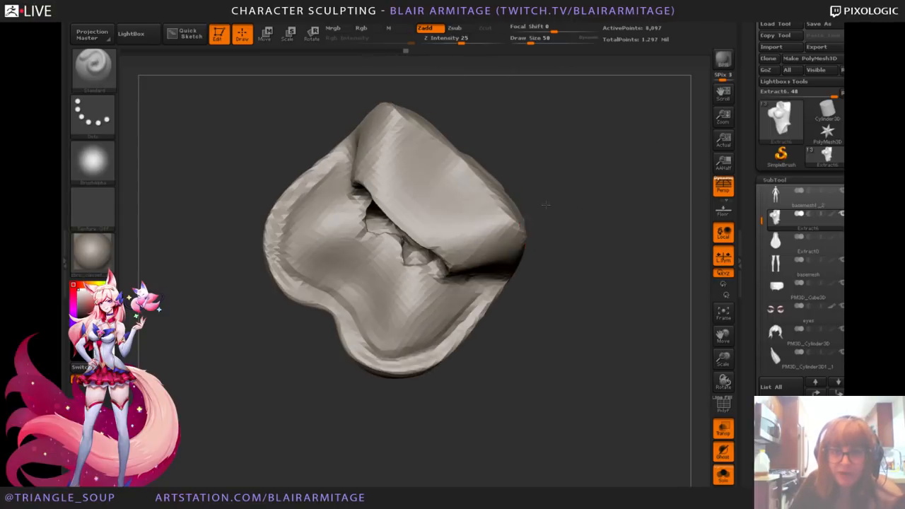
mouse_move(408, 147)
left_mouse_down()
mouse_move(474, 200)
mouse_move(487, 224)
left_mouse_up()
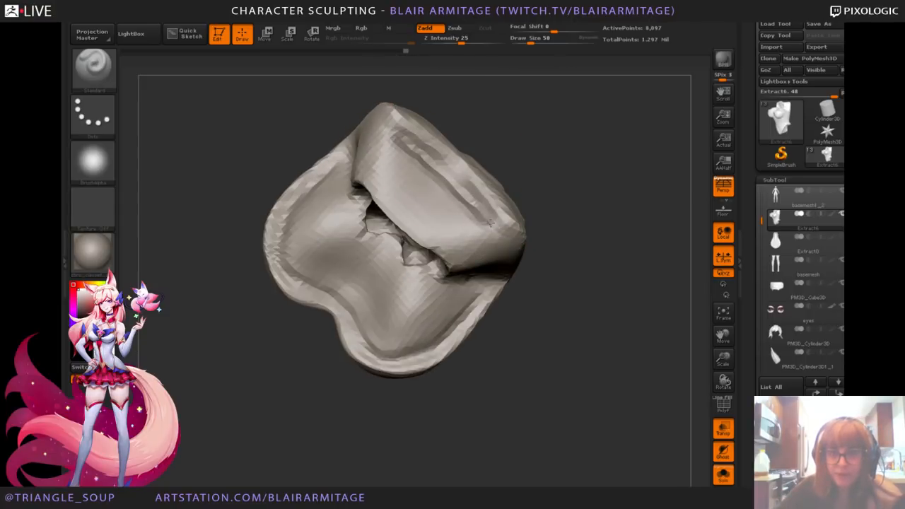
mouse_move(567, 233)
left_mouse_down()
mouse_move(499, 236)
mouse_move(511, 266)
left_mouse_up()
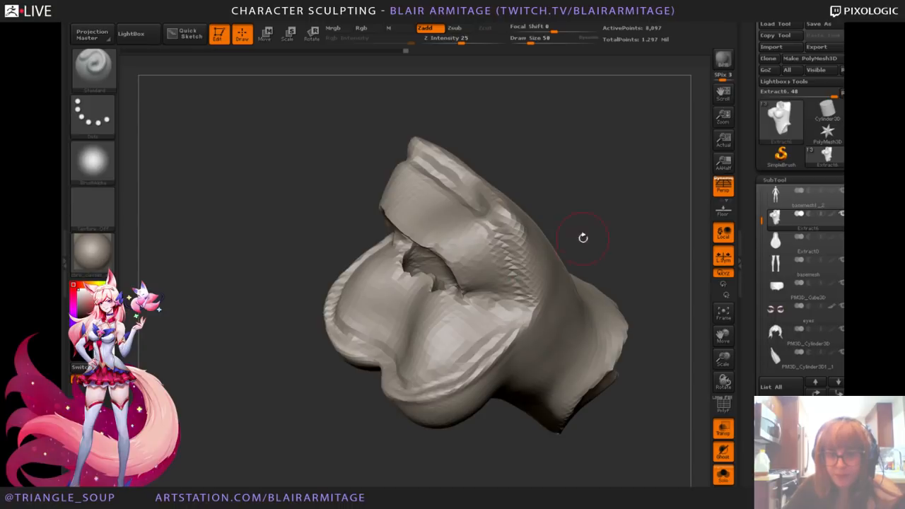
Step: Refine and smooth the raised rim along the isolated bodice's upper edge, around the bust cups and across the back
left_click_drag(583, 238, 616, 256)
left_click_drag(566, 174, 452, 221)
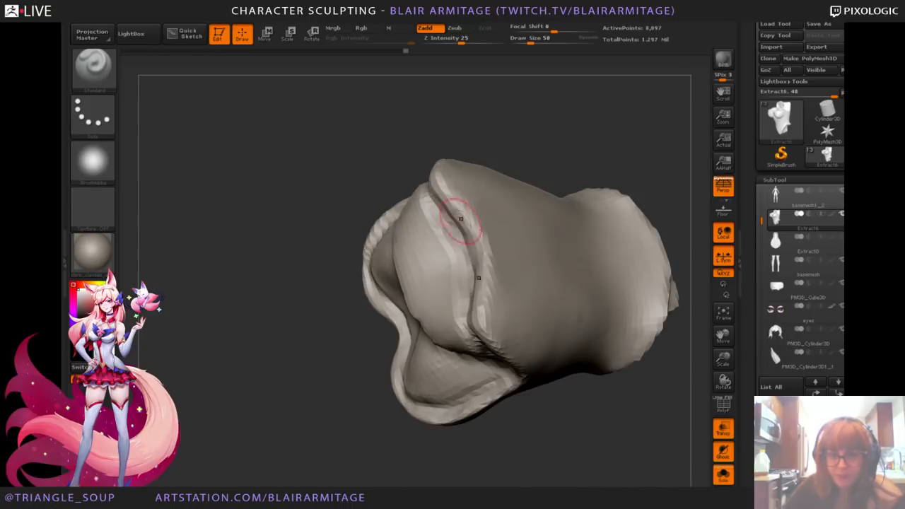
mouse_move(323, 377)
left_mouse_down()
mouse_move(570, 183)
mouse_move(576, 188)
mouse_move(333, 330)
left_mouse_up()
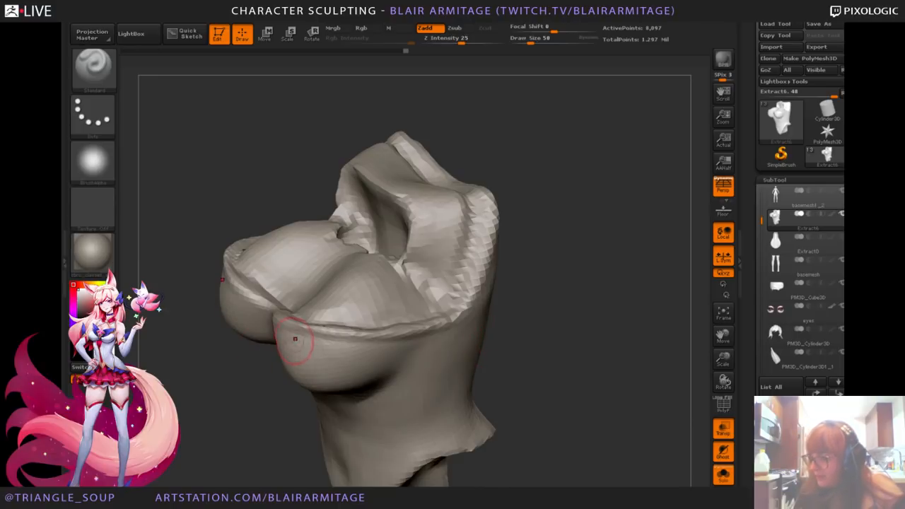
mouse_move(582, 240)
left_mouse_down()
mouse_move(580, 263)
mouse_move(387, 340)
mouse_move(542, 348)
mouse_move(364, 320)
mouse_move(417, 297)
mouse_move(365, 279)
mouse_move(377, 266)
mouse_move(406, 283)
mouse_move(398, 254)
left_mouse_up()
mouse_move(541, 336)
left_mouse_down()
mouse_move(568, 248)
mouse_move(575, 255)
mouse_move(540, 218)
mouse_move(489, 243)
left_mouse_up()
left_click_drag(346, 212, 374, 213, "shift")
mouse_move(495, 248)
left_mouse_down("shift")
mouse_move(550, 273)
mouse_move(579, 259)
left_mouse_up("shift")
mouse_move(532, 236)
left_mouse_down("alt")
mouse_move(564, 272)
mouse_move(564, 306)
left_mouse_up("alt")
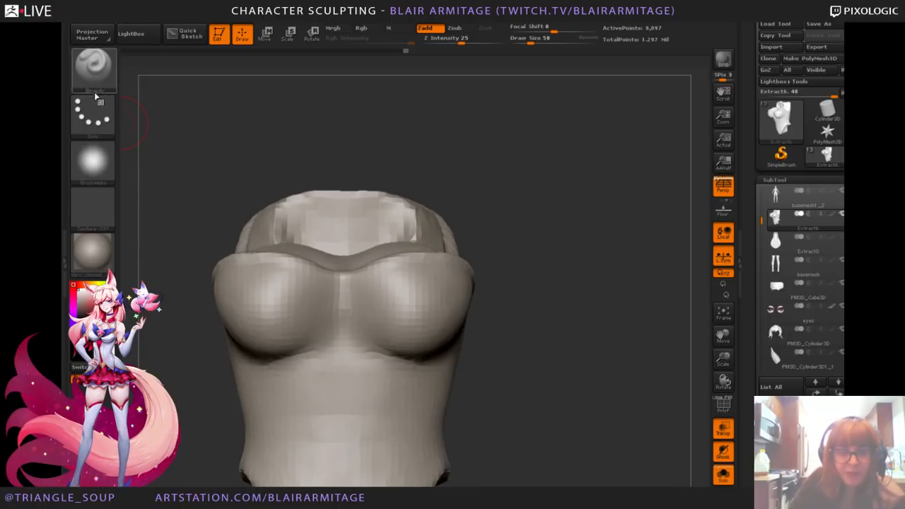
Step: Show the whole model again and reshape the centre of the bodice's neckline with the Move Topological brush at draw size 86
left_click(95, 88)
left_click(304, 84)
left_click(724, 475)
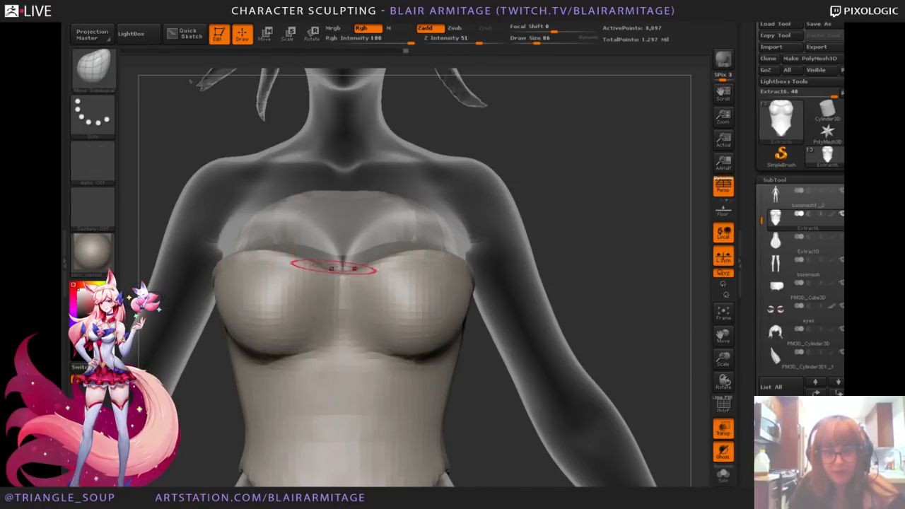
left_click_drag(580, 245, 351, 273)
mouse_move(483, 259)
left_mouse_down()
mouse_move(601, 245)
mouse_move(544, 246)
mouse_move(558, 247)
left_mouse_up()
left_click_drag(363, 281, 363, 278)
key("shift")
mouse_move(540, 255)
left_mouse_down()
mouse_move(580, 273)
mouse_move(580, 216)
mouse_move(503, 243)
left_mouse_up()
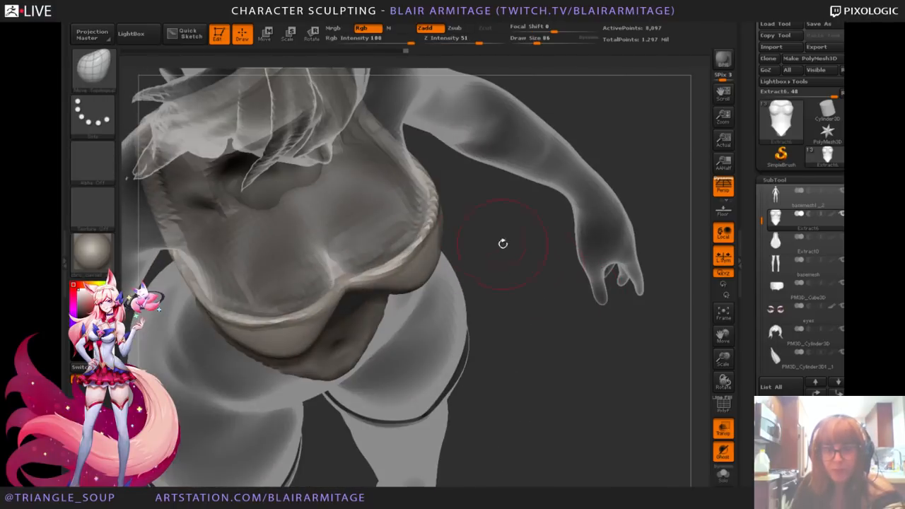
Step: Turn off transparency and try to pull in the side of the bodice's waist at draw size 94
left_click(723, 428)
left_click_drag(664, 297, 587, 226)
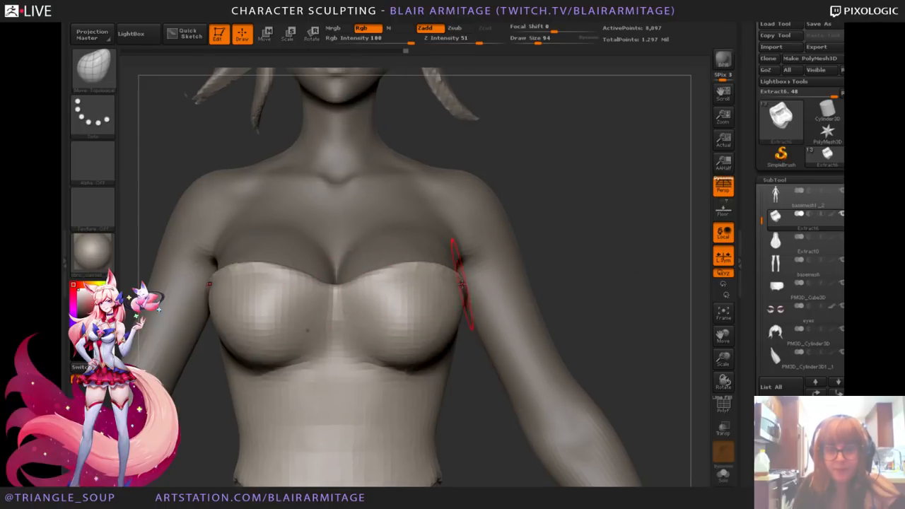
left_click_drag(476, 360, 489, 247, "alt")
left_click_drag(604, 221, 626, 214)
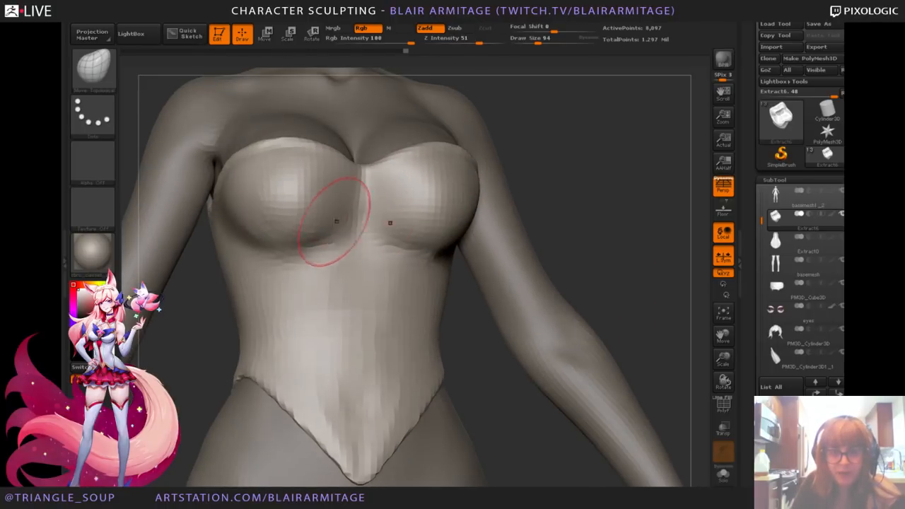
left_click_drag(725, 361, 721, 327)
left_click_drag(606, 264, 443, 283, "shift")
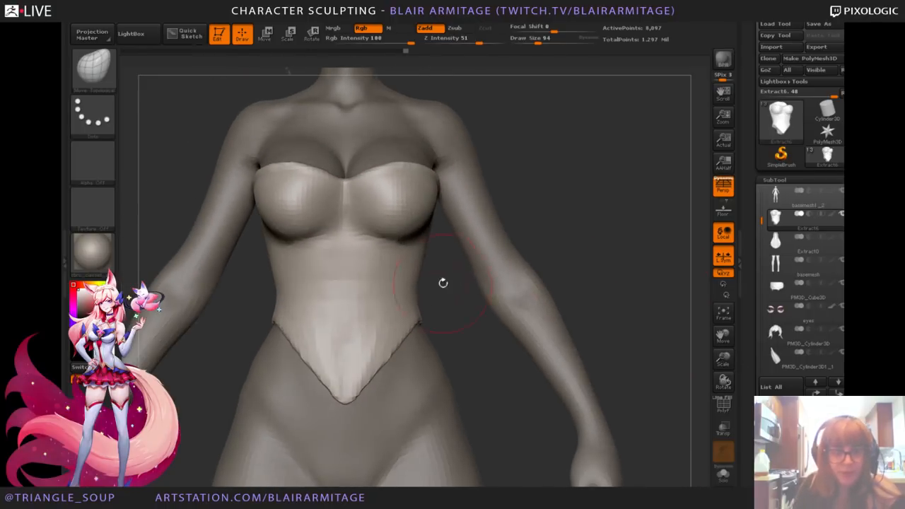
left_click_drag(454, 347, 419, 273)
key("ctrl+z")
left_click_drag(595, 223, 451, 363, "shift")
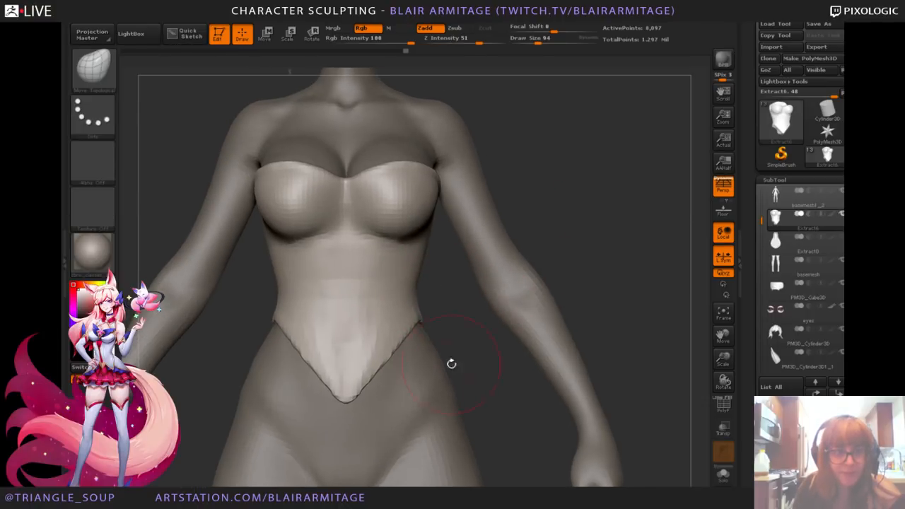
Step: Select the body mesh, turn on transparency, isolate the body and pull in the sides of its waist at draw size 94
left_click(430, 399, "alt")
left_click_drag(660, 295, 678, 300, "alt")
left_click(724, 430)
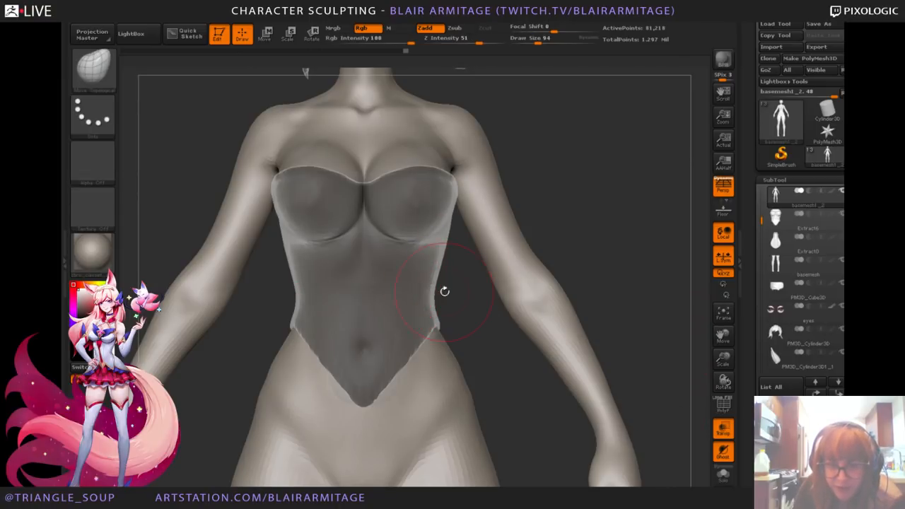
left_click(724, 475)
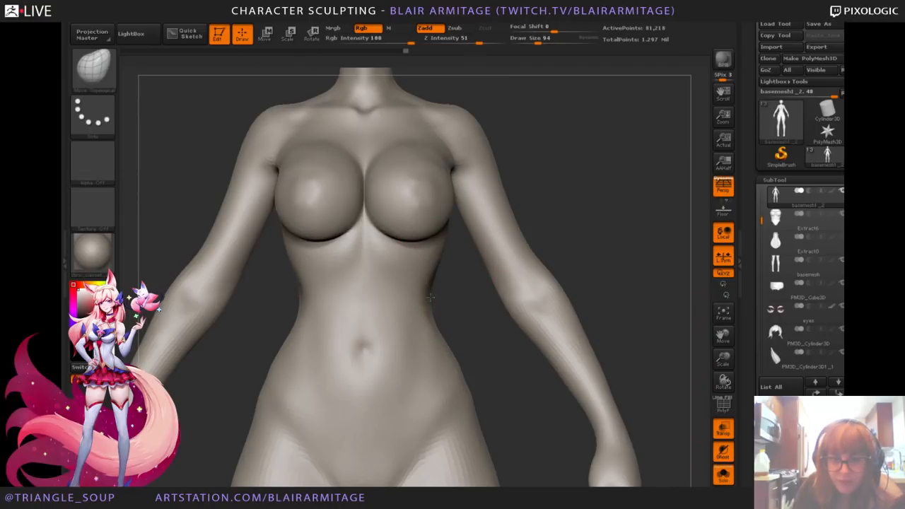
key("shift")
left_click_drag(448, 303, 437, 292)
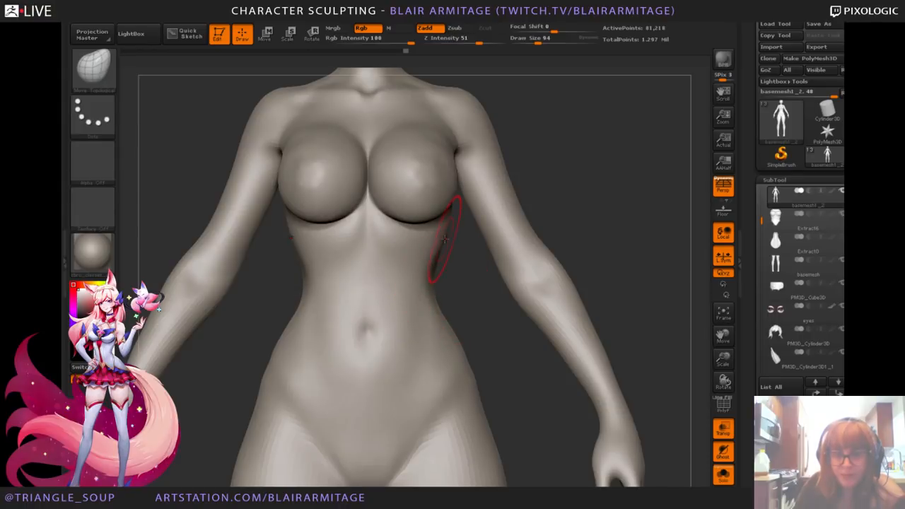
left_click_drag(453, 258, 441, 242)
Step: Refine the body's ribcage and waist contour, checking the torso's profile from the side and the front
key("shift")
left_click_drag(455, 280, 469, 285)
left_click_drag(580, 267, 594, 264, "shift")
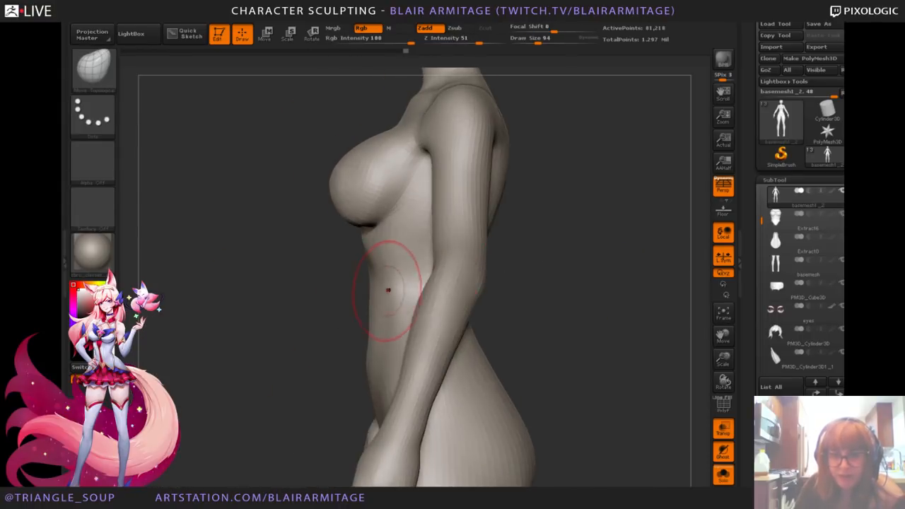
left_click_drag(282, 344, 347, 356)
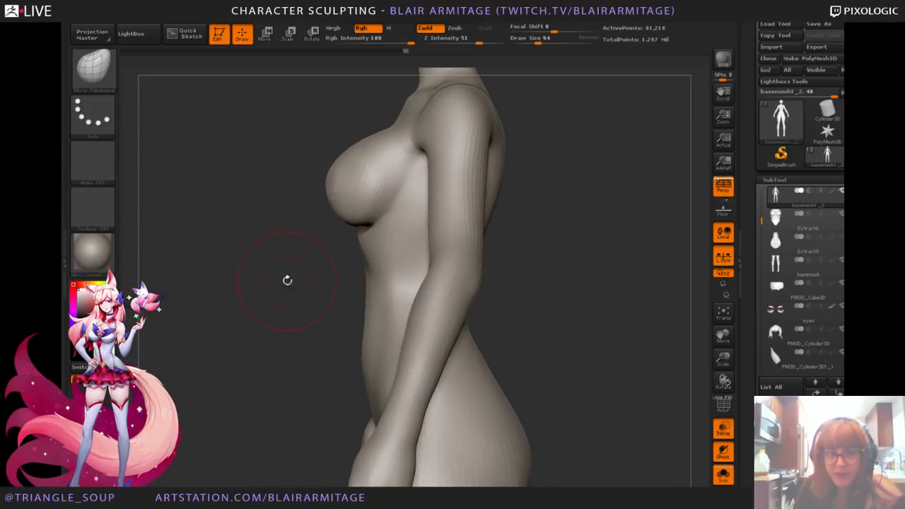
left_click_drag(315, 354, 452, 320)
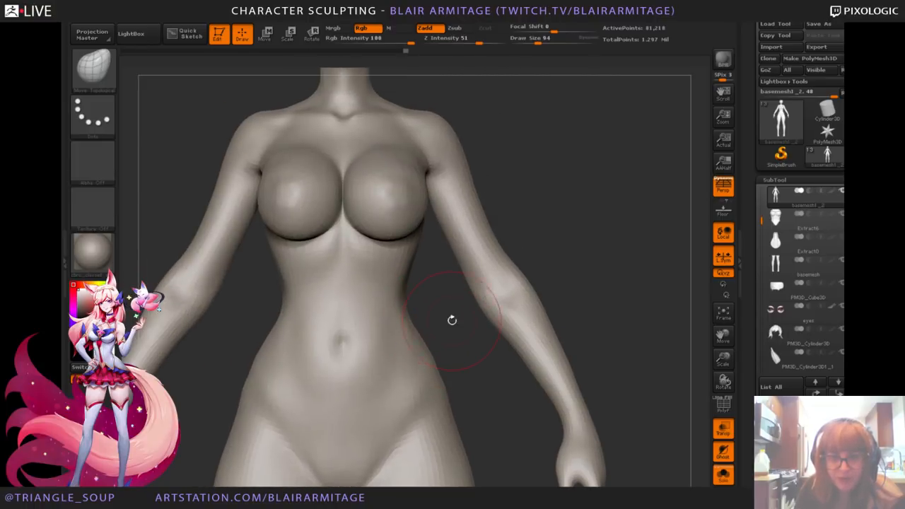
Step: Narrow the body's sides below the bust at draw size 58 and smooth the waist area
left_click_drag(427, 271, 417, 266)
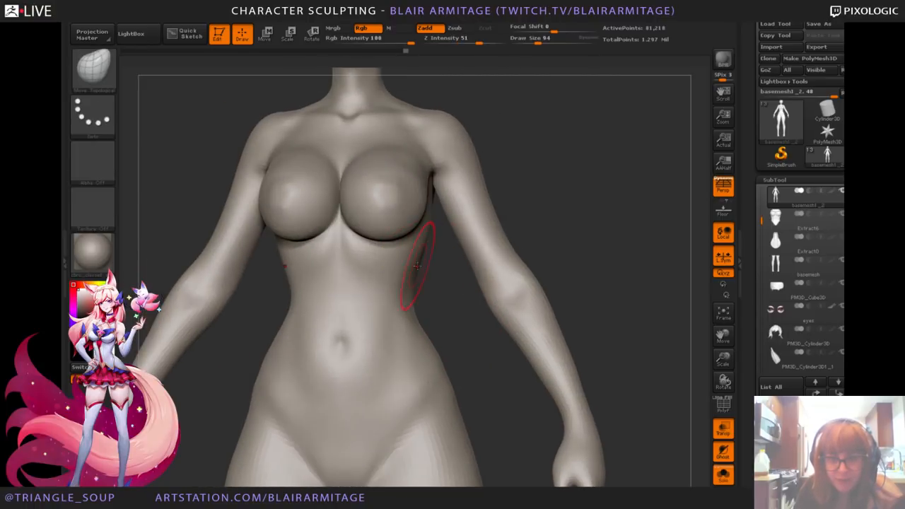
mouse_move(424, 268)
right_mouse_down()
mouse_move(426, 253)
mouse_move(418, 274)
right_mouse_up()
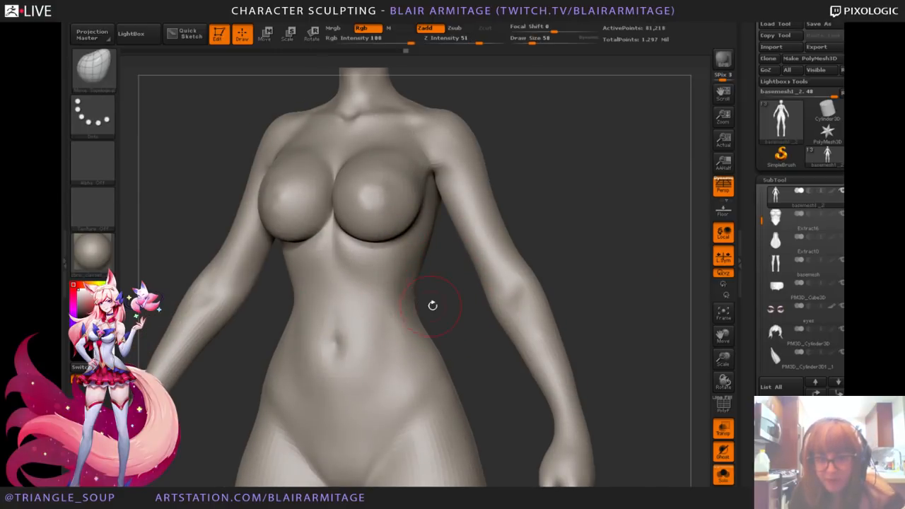
right_click_drag(432, 306, 421, 304)
left_click_drag(601, 223, 623, 218)
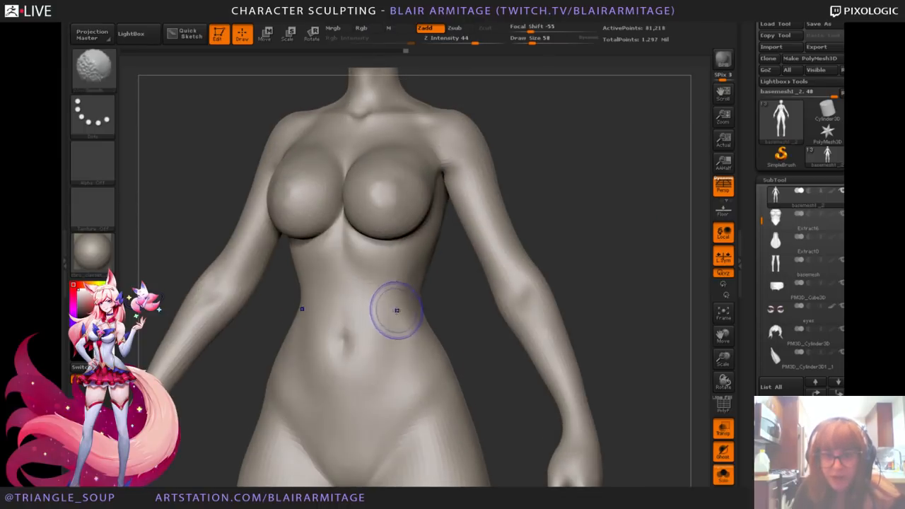
left_click_drag(577, 236, 537, 241)
left_click_drag(413, 292, 411, 307, "shift")
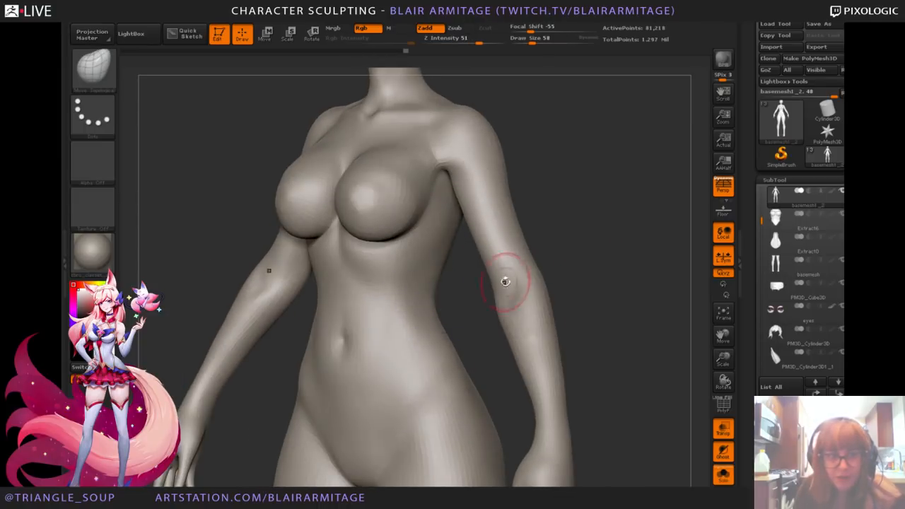
right_click_drag(505, 281, 533, 291)
mouse_move(433, 296)
right_mouse_down("alt")
mouse_move(422, 309)
mouse_move(401, 283)
mouse_move(400, 256)
right_mouse_up("alt")
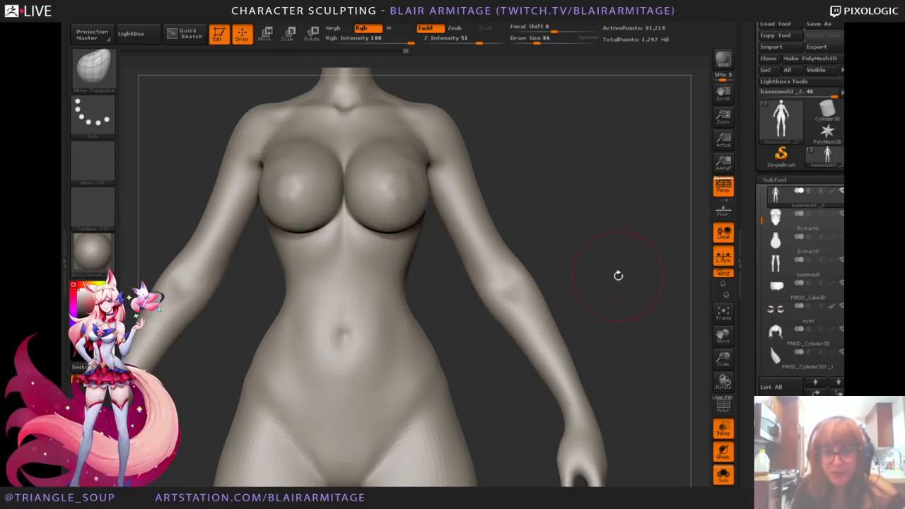
Step: Check the narrowed torso at draw size 86 from the front and bring the whole model back into view
right_click_drag(618, 275, 593, 226)
right_click_drag(444, 305, 575, 250)
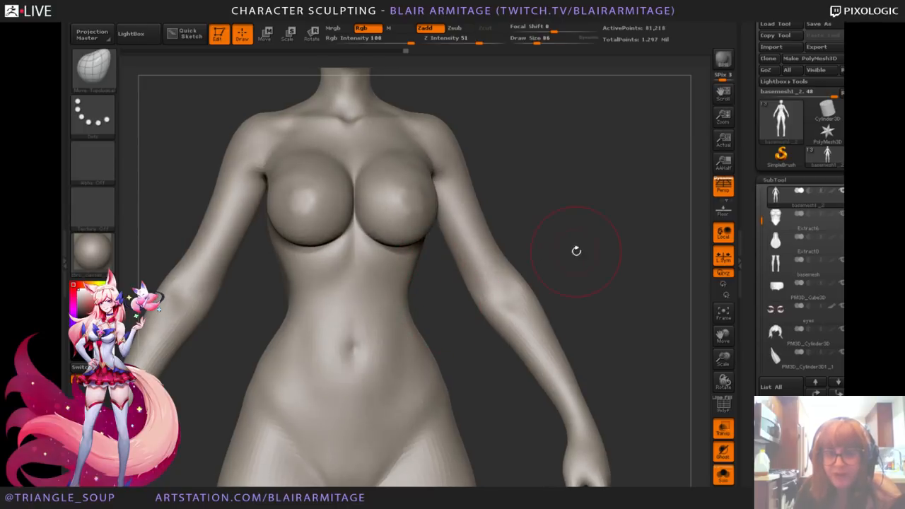
left_click_drag(264, 324, 342, 326, "shift")
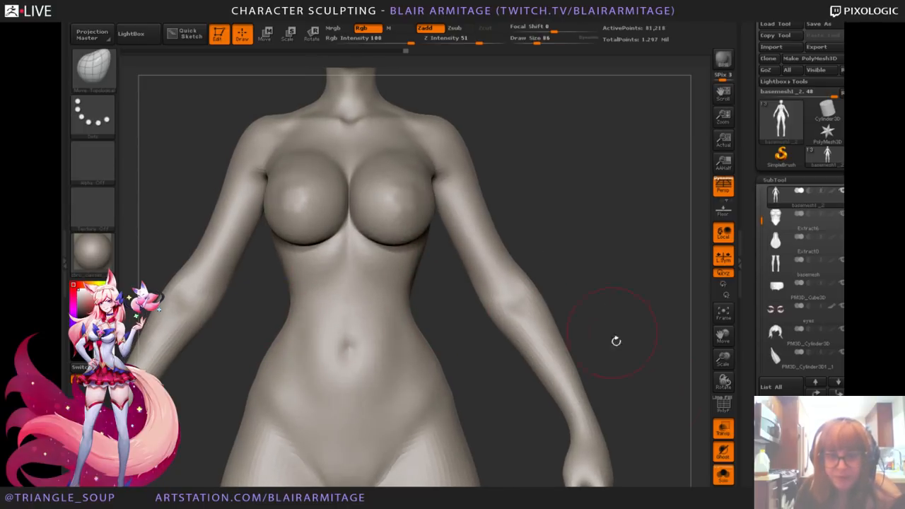
left_click(723, 474)
left_click_drag(572, 285, 565, 302)
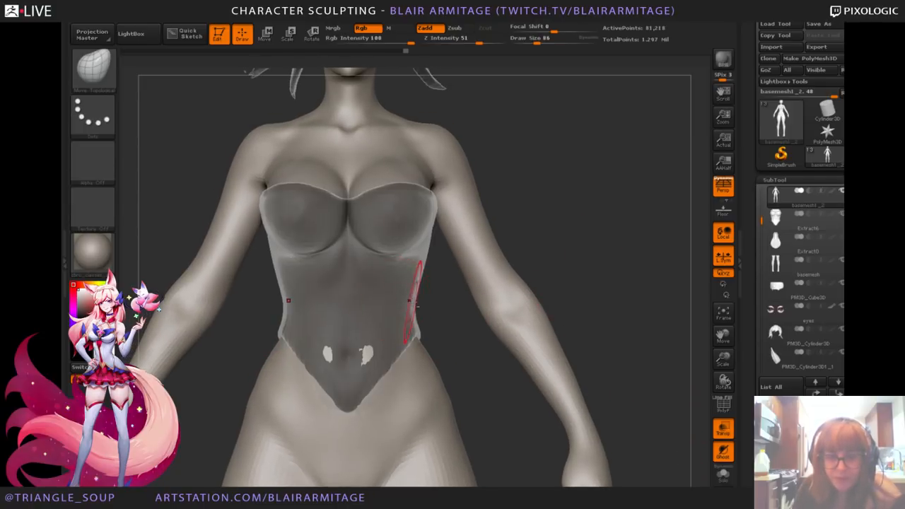
Step: Select the bodice, pull its waist in to match the narrowed body and cover the skin poking through at the abdomen
left_click(416, 303, "alt")
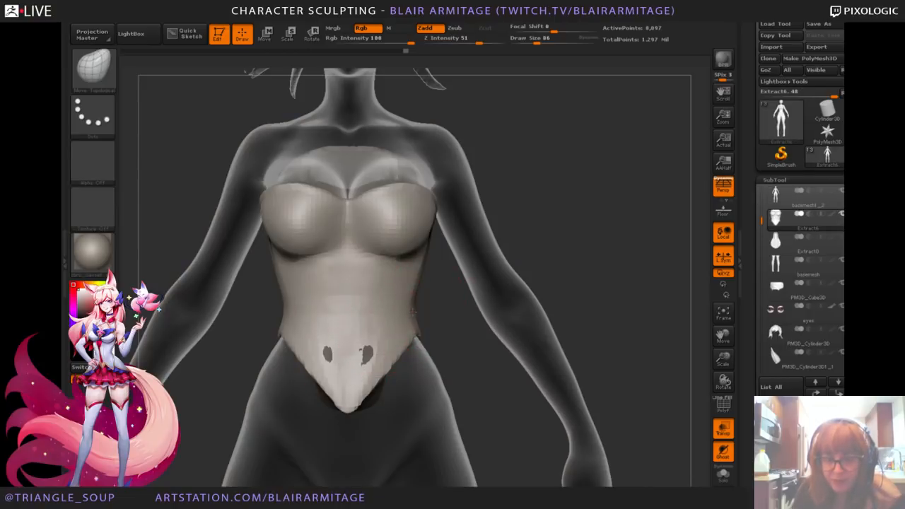
right_click_drag(416, 311, 430, 288)
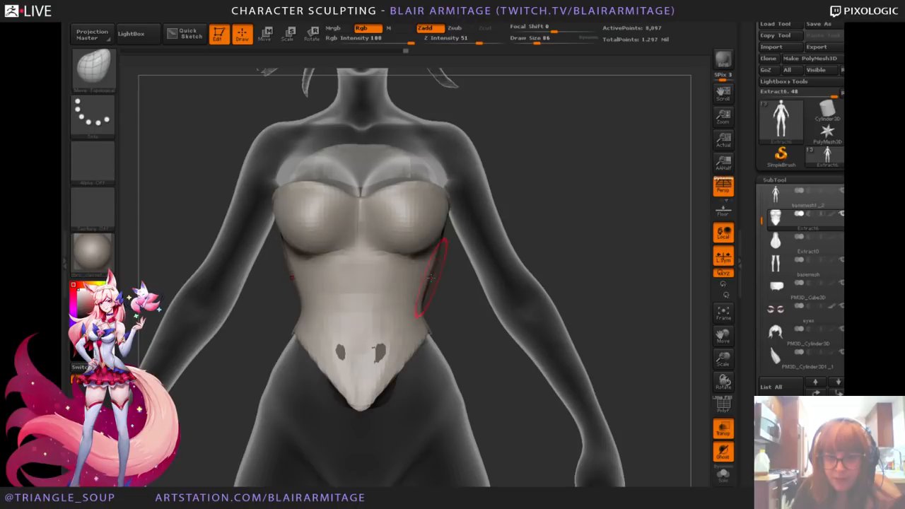
left_click_drag(294, 279, 300, 283)
left_click_drag(312, 292, 304, 288)
left_click_drag(483, 331, 491, 355)
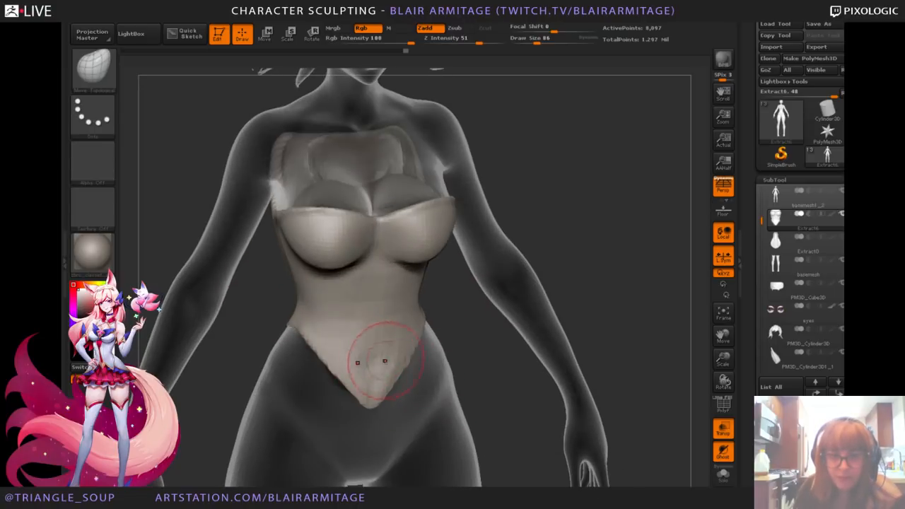
Step: Turn off transparency, fit the bodice's waist sides closer to the body and adjust beneath the cups at draw size 50
left_click(724, 428)
left_click_drag(627, 248, 463, 298)
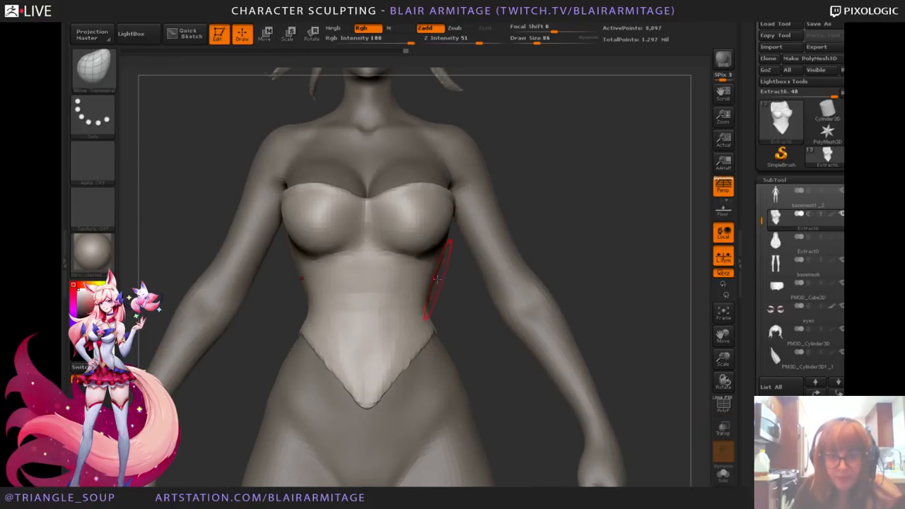
left_click_drag(448, 290, 525, 303)
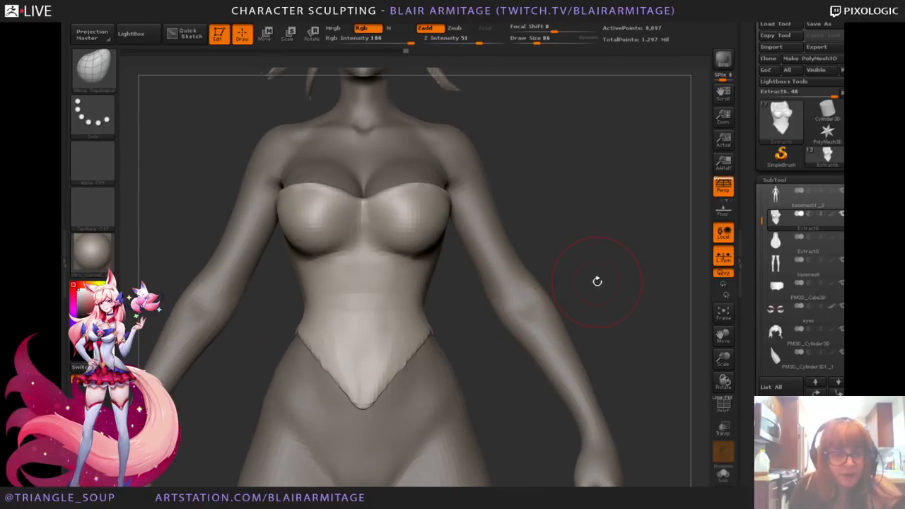
left_click_drag(597, 282, 589, 289)
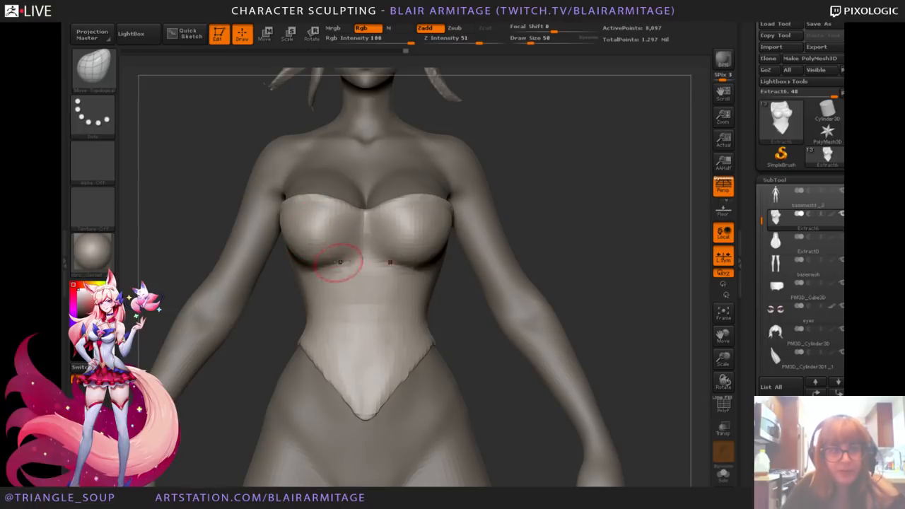
key("shift")
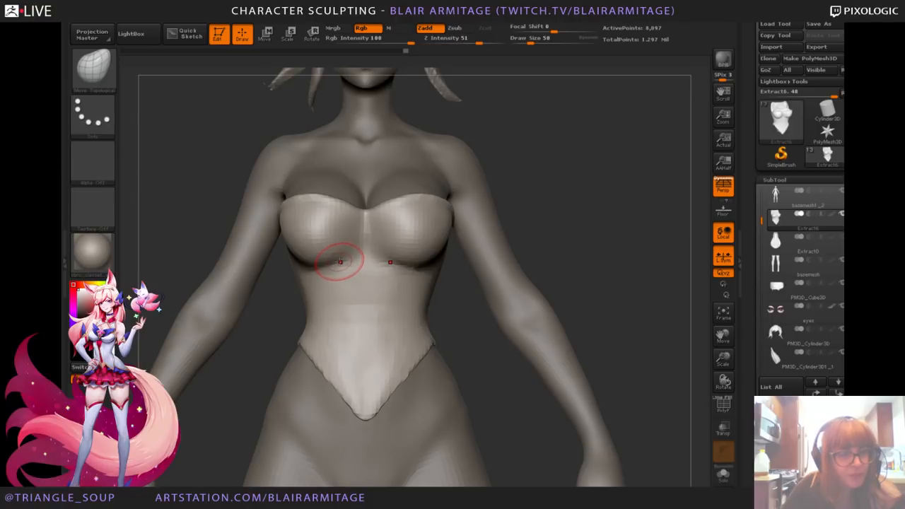
left_click_drag(550, 165, 565, 178)
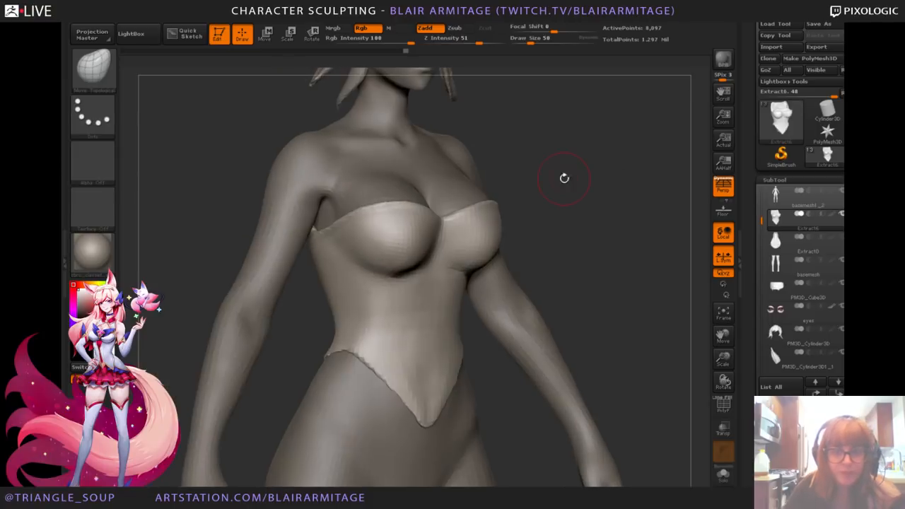
left_click_drag(623, 203, 594, 191)
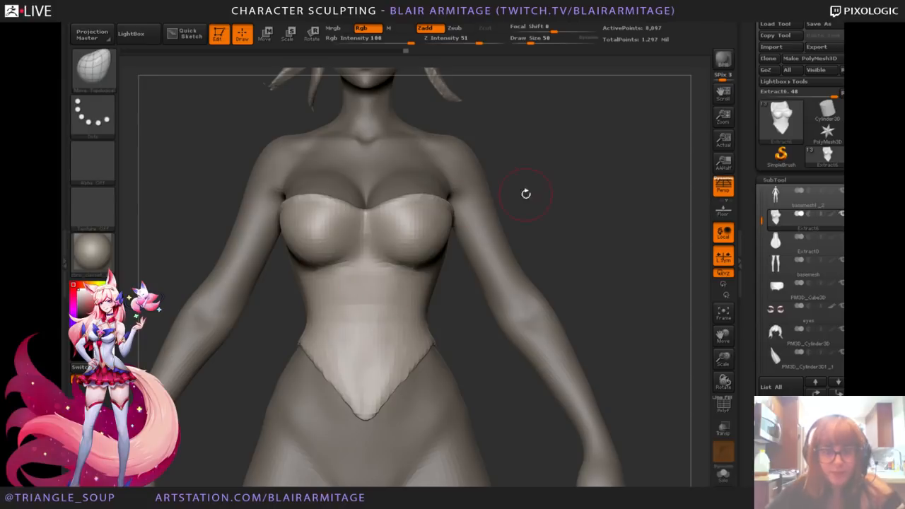
Step: Mask the outer and lower parts of both bust cups on the bodice, undoing misplaced mask strokes
mouse_move(325, 185)
left_mouse_down("ctrl")
mouse_move(336, 219)
mouse_move(322, 215)
mouse_move(359, 244)
left_mouse_up("ctrl")
key("ctrl+z")
mouse_move(317, 204)
left_mouse_down("ctrl")
mouse_move(341, 247)
mouse_move(331, 249)
mouse_move(355, 263)
left_mouse_up("ctrl")
left_click_drag(604, 247, 585, 251)
mouse_move(339, 281)
left_mouse_down("ctrl")
mouse_move(366, 286)
mouse_move(355, 270)
left_mouse_up("ctrl")
key("ctrl+z")
left_click_drag(586, 222, 587, 204)
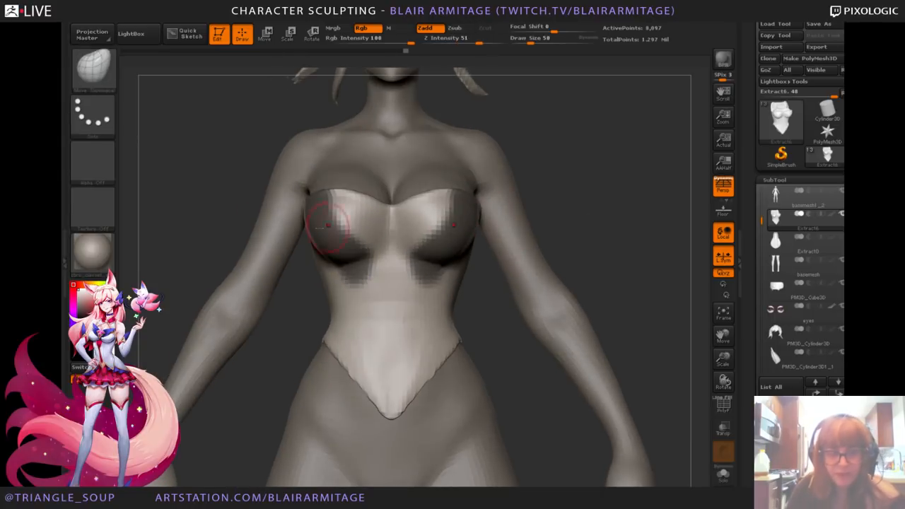
Step: Mask two vertical bands from below the bust to the bodice's pointed lower tip at draw size 26
key("bracketleft")
mouse_move(361, 263)
left_mouse_down("ctrl")
mouse_move(366, 287)
mouse_move(377, 287)
mouse_move(390, 416)
left_mouse_up("ctrl")
key("ctrl+z")
key("ctrl+z")
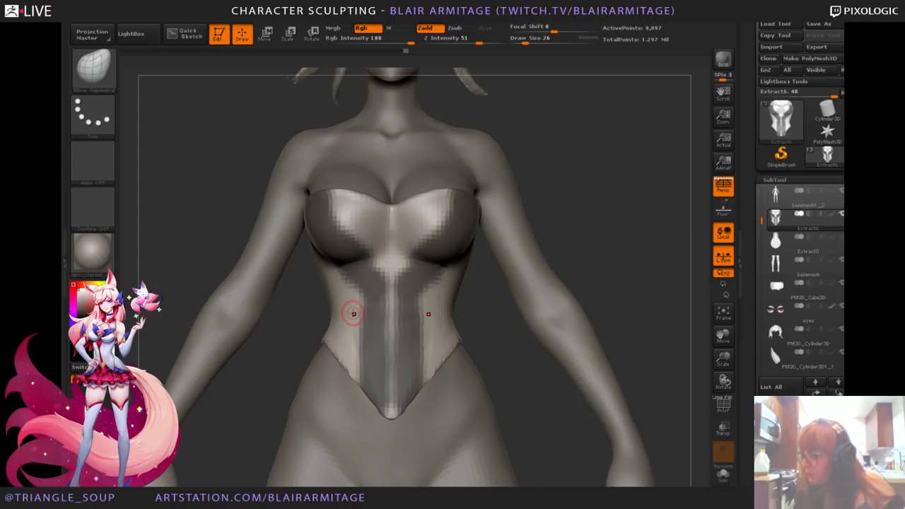
left_click(602, 219)
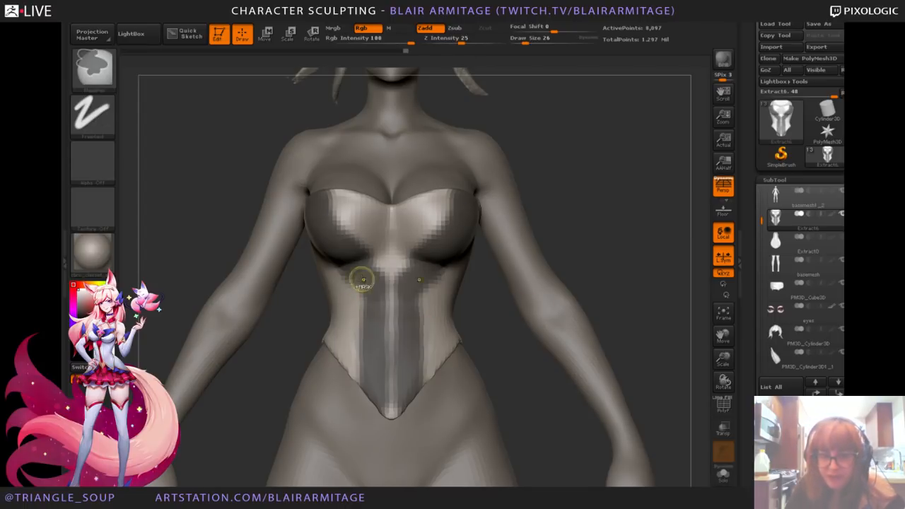
Step: Unmask a vertical centre strip from below the bust to the bodice's pointed tip, clearing its upper end, at draw size 26
left_click_drag(393, 276, 392, 407, "ctrl+alt")
left_click_drag(394, 267, 394, 447, "ctrl+alt")
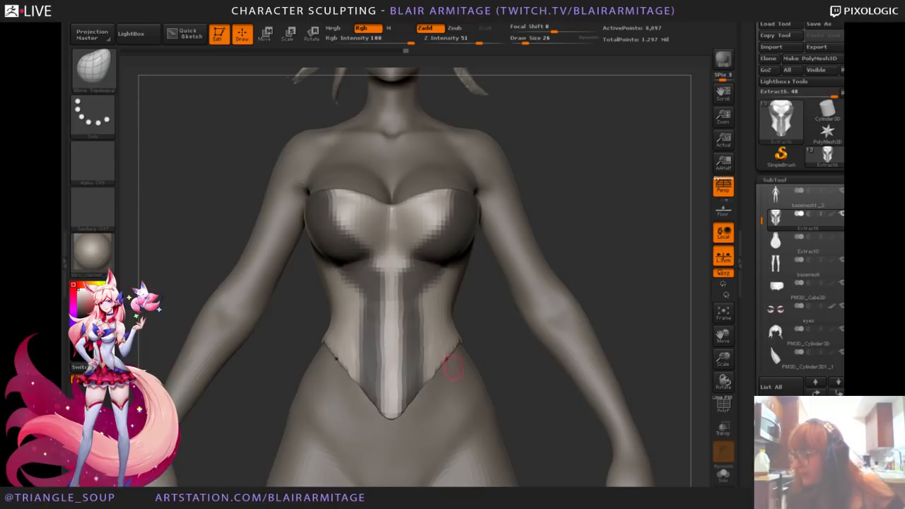
left_click_drag(624, 271, 563, 243)
left_click_drag(401, 262, 388, 274, "shift")
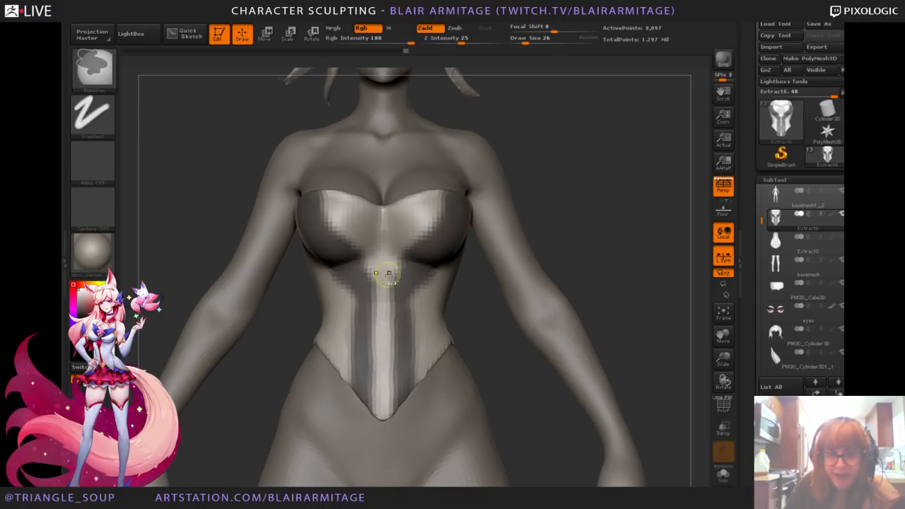
Step: Switch to the Inflate brush and raise the draw size to 66
left_click(107, 79)
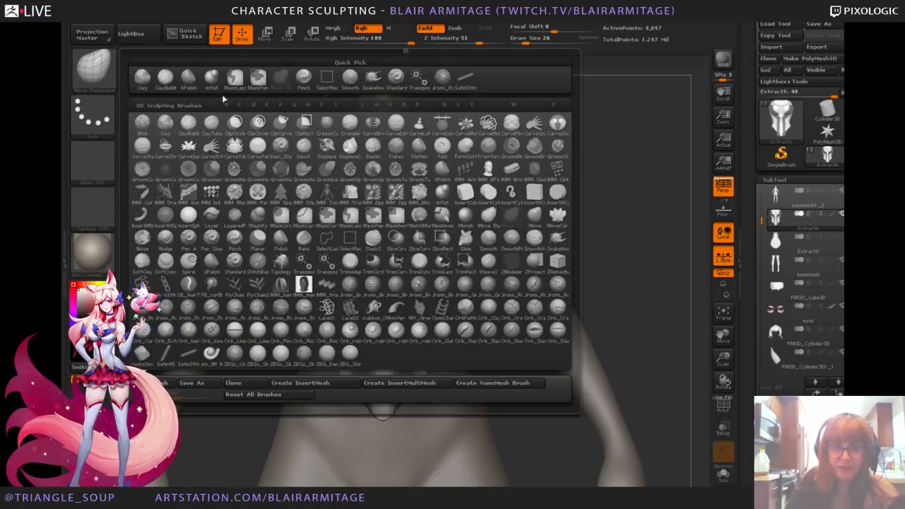
left_click(204, 79)
key("bracketright")
key("bracketright")
key("bracketright")
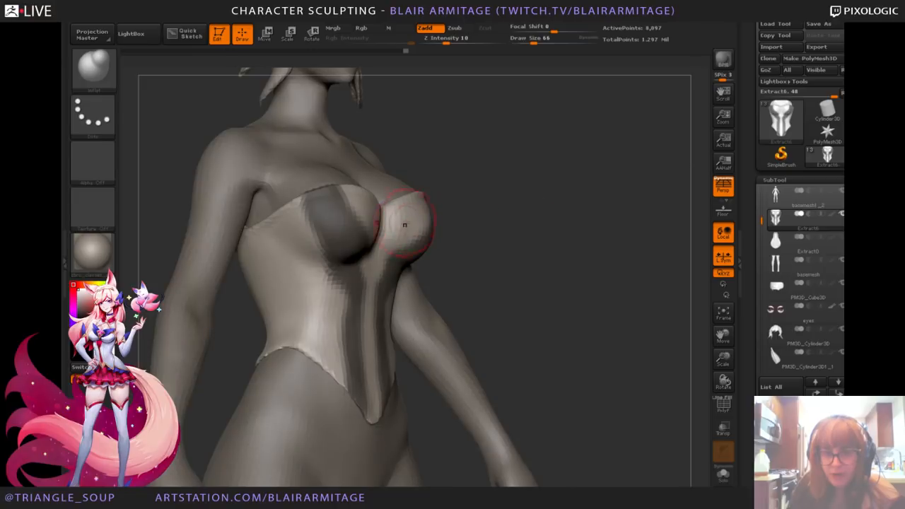
Step: Examine the bodice from the side and front, briefly selecting the body mesh for comparison and returning to the bodice
left_click_drag(531, 206, 487, 206)
left_click_drag(538, 233, 580, 245, "shift")
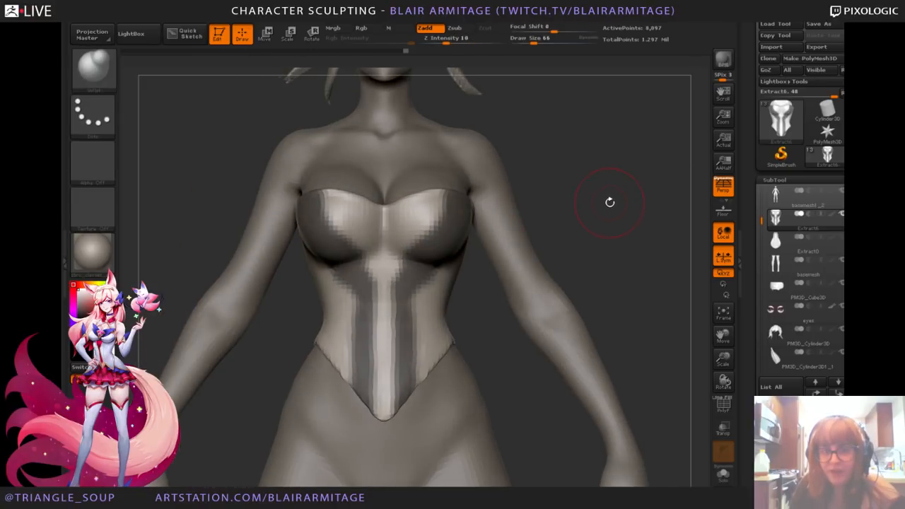
left_click_drag(613, 205, 613, 193)
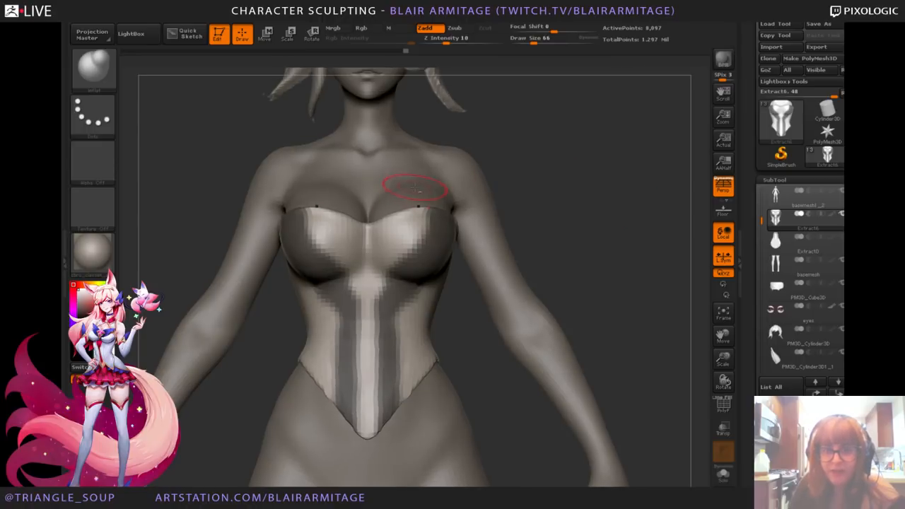
left_click(417, 187, "alt")
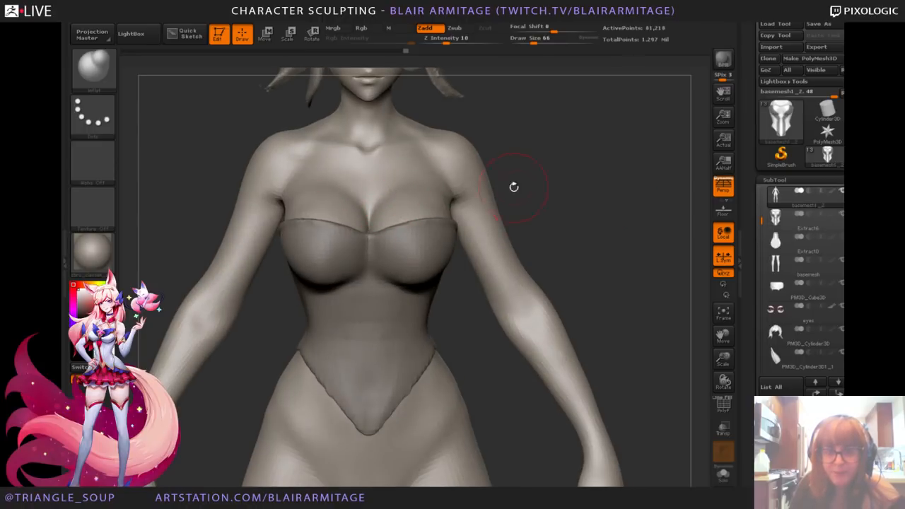
left_click_drag(515, 186, 514, 202)
left_click_drag(637, 216, 641, 197)
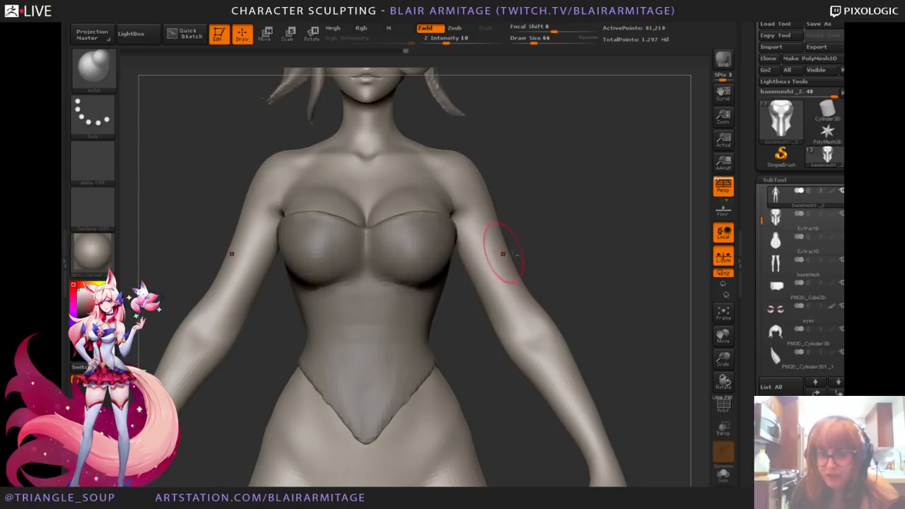
left_click(403, 370, "alt")
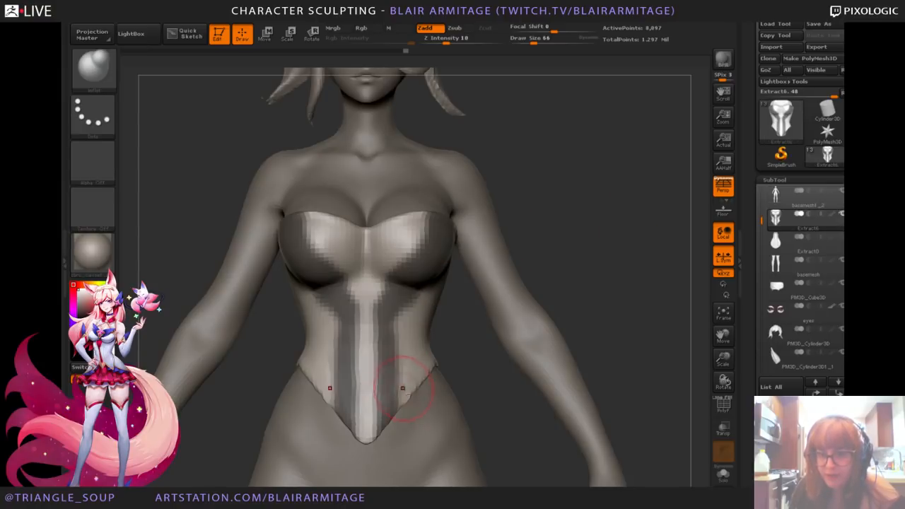
Step: Reduce the draw size to 42 and inspect the bodice's mask layout from the front, side and below
left_click_drag(560, 271, 565, 237, "alt")
key("bracketleft")
key("bracketleft")
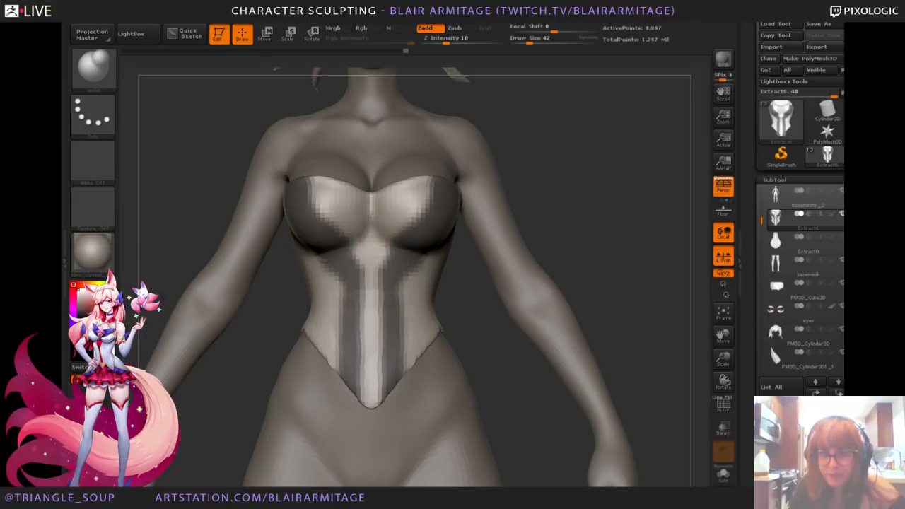
mouse_move(586, 206)
left_mouse_down()
mouse_move(546, 196)
mouse_move(614, 213)
mouse_move(601, 206)
mouse_move(495, 219)
left_mouse_up()
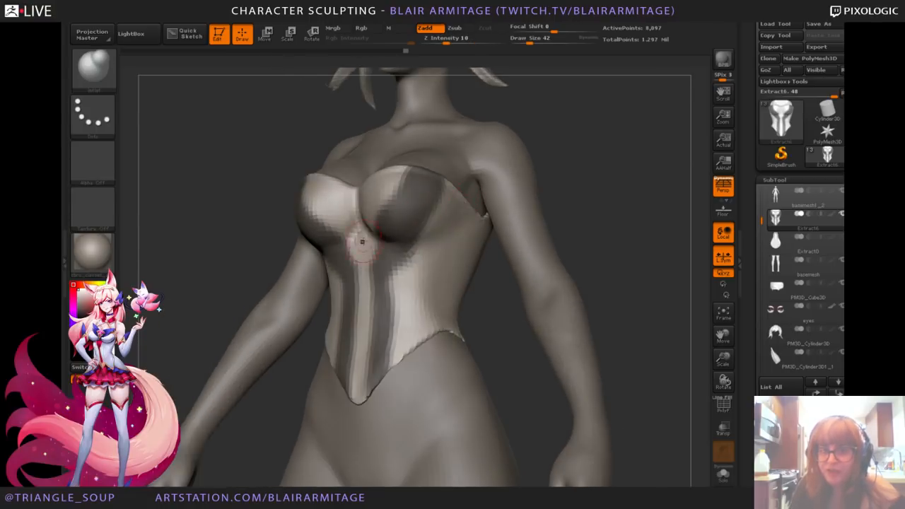
mouse_move(641, 202)
left_mouse_down()
mouse_move(687, 208)
mouse_move(641, 198)
mouse_move(647, 141)
left_mouse_up()
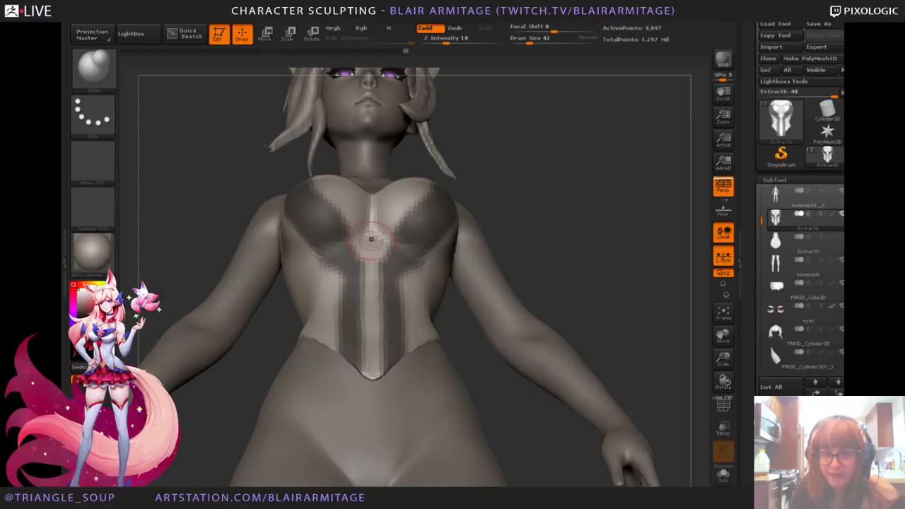
mouse_move(592, 202)
left_mouse_down()
mouse_move(596, 236)
mouse_move(617, 229)
left_mouse_up()
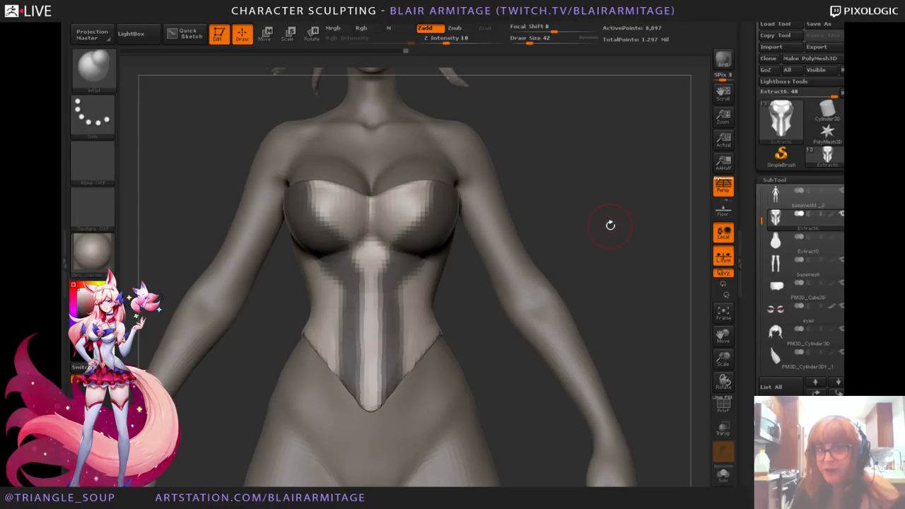
left_click_drag(584, 234, 587, 227)
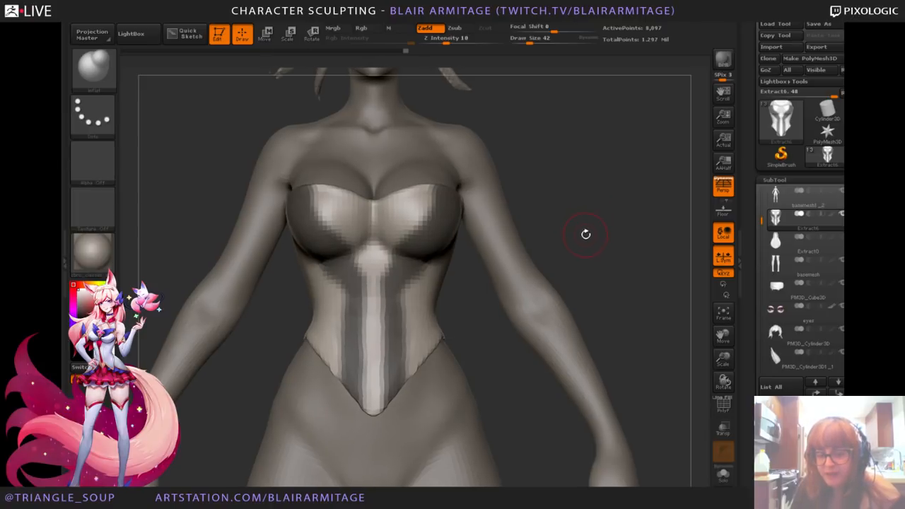
left_click_drag(573, 224, 499, 232)
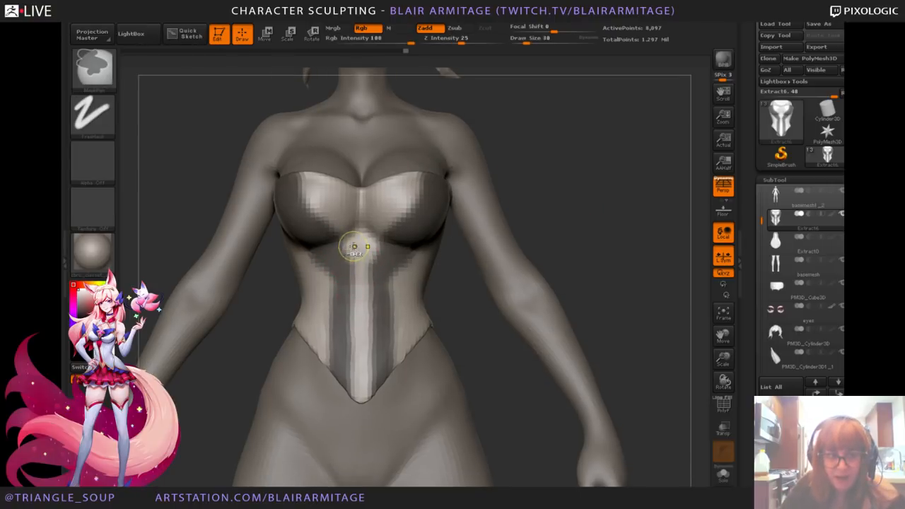
Step: Widen the unmasked top of the centre strip beneath the bust at draw size 30, undoing misplaced mask strokes
left_click_drag(356, 244, 352, 327, "ctrl")
key("ctrl+z")
key("ctrl+z")
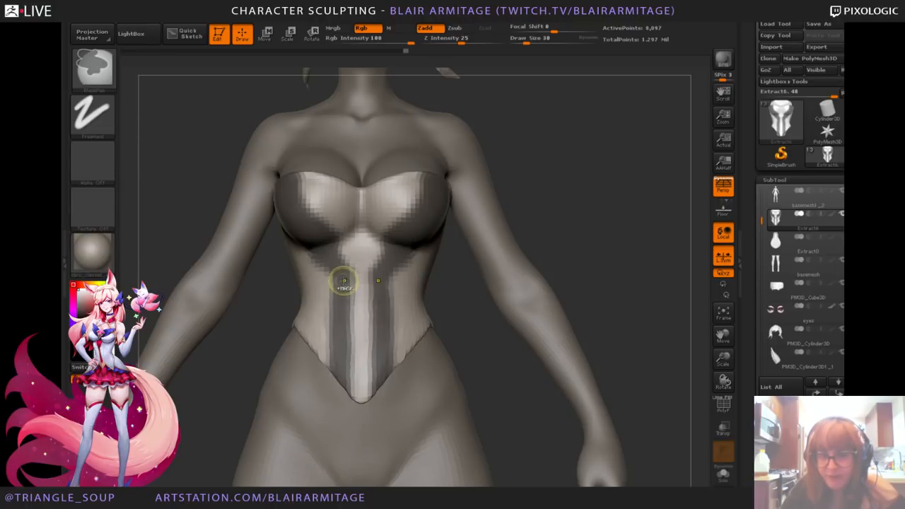
mouse_move(344, 282)
left_mouse_down("ctrl")
mouse_move(351, 366)
mouse_move(343, 385)
mouse_move(338, 307)
left_mouse_up("ctrl")
key("ctrl+z")
left_click_drag(591, 214, 574, 210, "alt")
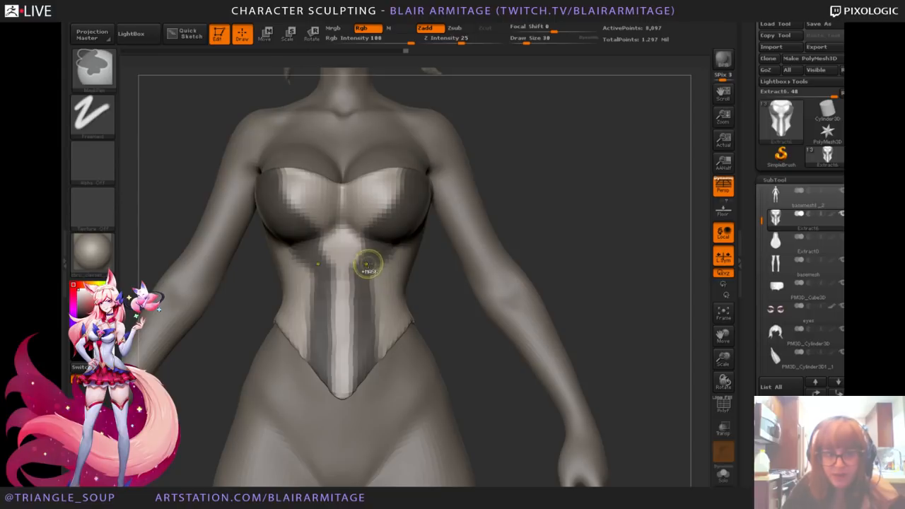
Step: Mask the bodice's front panels out to the waist sides, fill the cups' outer upper edges and save the work
mouse_move(380, 249)
left_mouse_down("ctrl")
mouse_move(380, 344)
mouse_move(388, 323)
mouse_move(397, 326)
left_mouse_up("ctrl")
left_click_drag(599, 200, 576, 204, "alt")
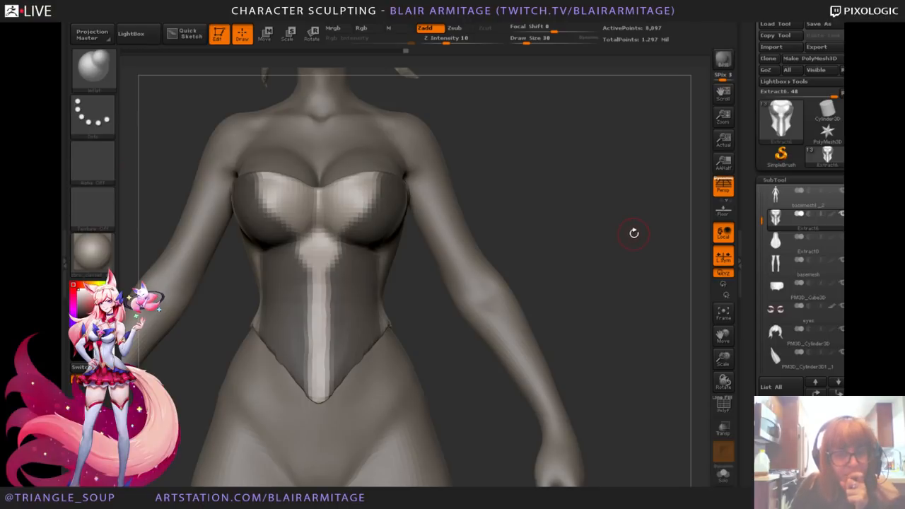
left_click_drag(665, 222, 646, 233, "alt")
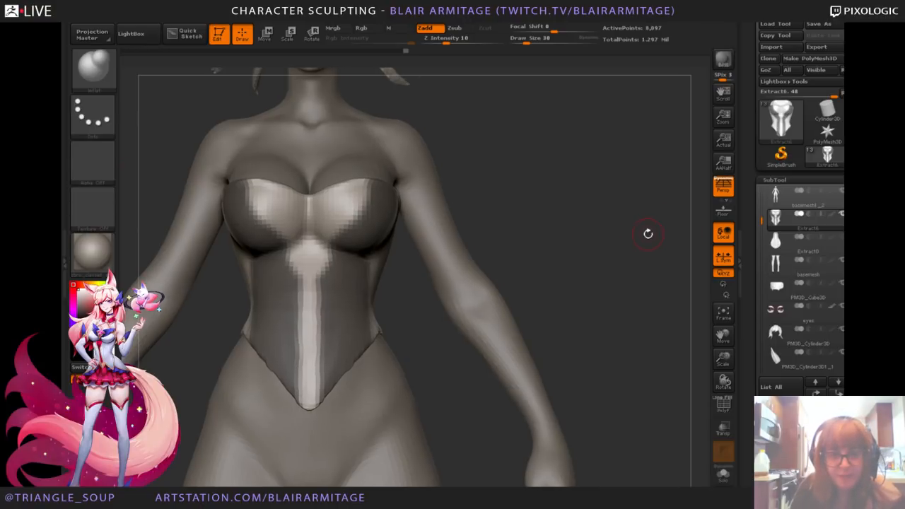
left_click_drag(524, 195, 563, 213, "alt")
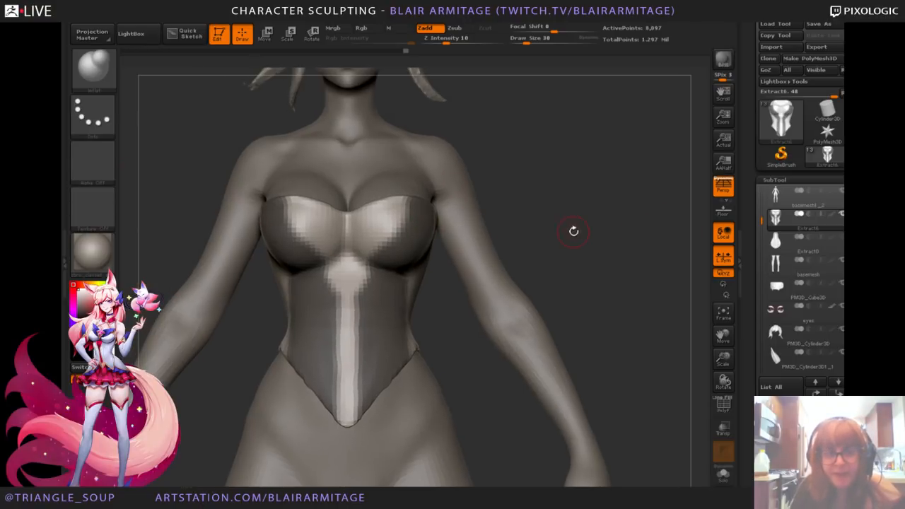
left_click_drag(295, 210, 296, 211, "ctrl")
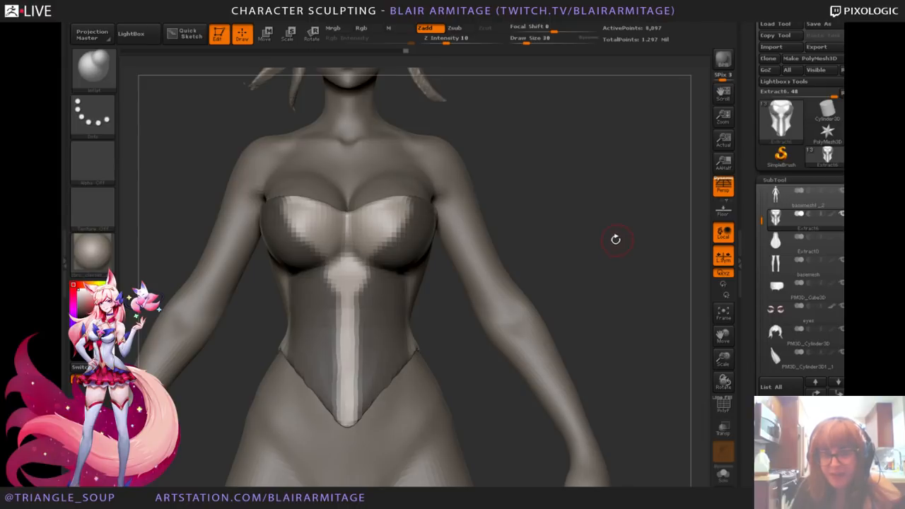
mouse_move(616, 236)
left_mouse_down()
mouse_move(608, 247)
mouse_move(633, 234)
mouse_move(624, 233)
left_mouse_up()
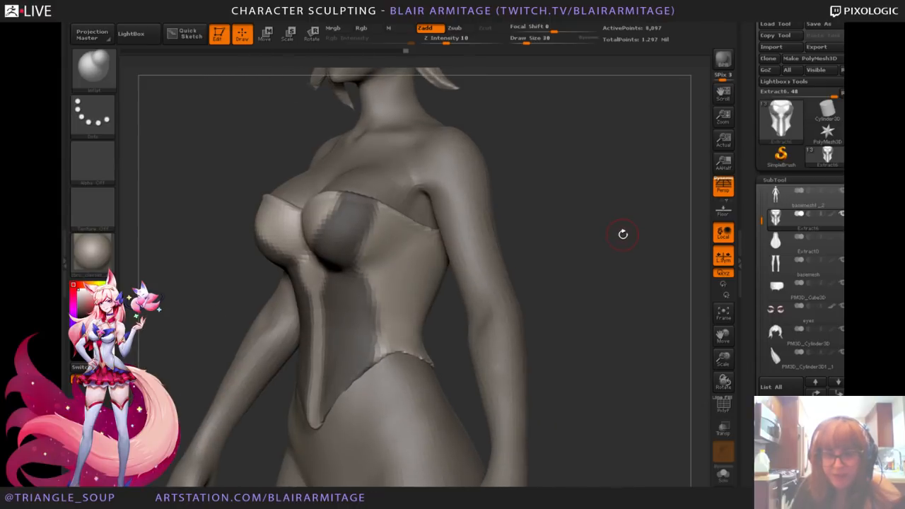
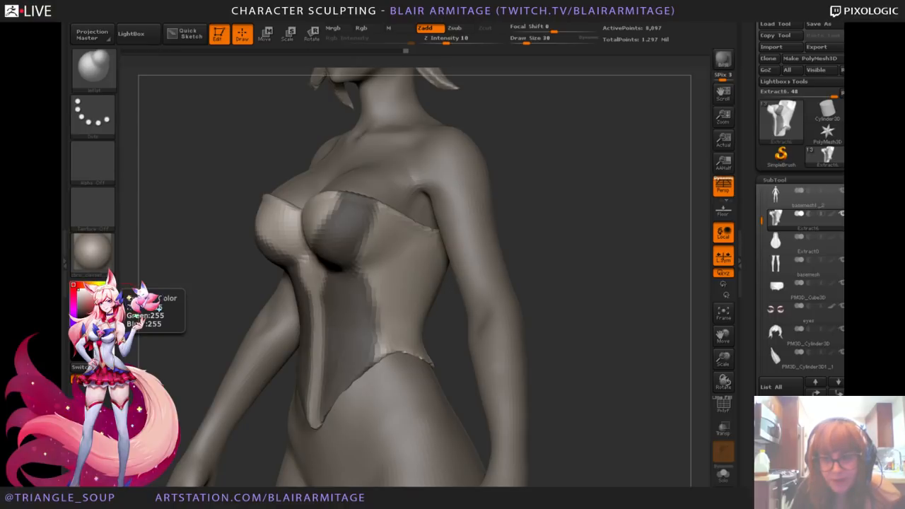
key("ctrl+s")
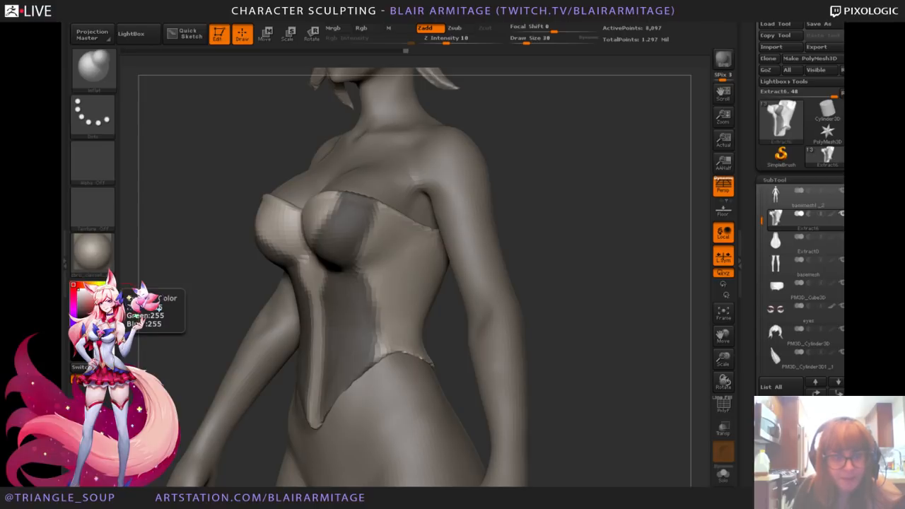
Step: Mask the bodice's lower back and waist sides at draw size 82, undoing a misplaced stroke
mouse_move(636, 287)
left_mouse_down()
mouse_move(528, 287)
mouse_move(529, 277)
mouse_move(544, 275)
left_mouse_up()
mouse_move(356, 333)
left_mouse_down("ctrl")
mouse_move(370, 321)
mouse_move(323, 317)
mouse_move(311, 300)
left_mouse_up("ctrl")
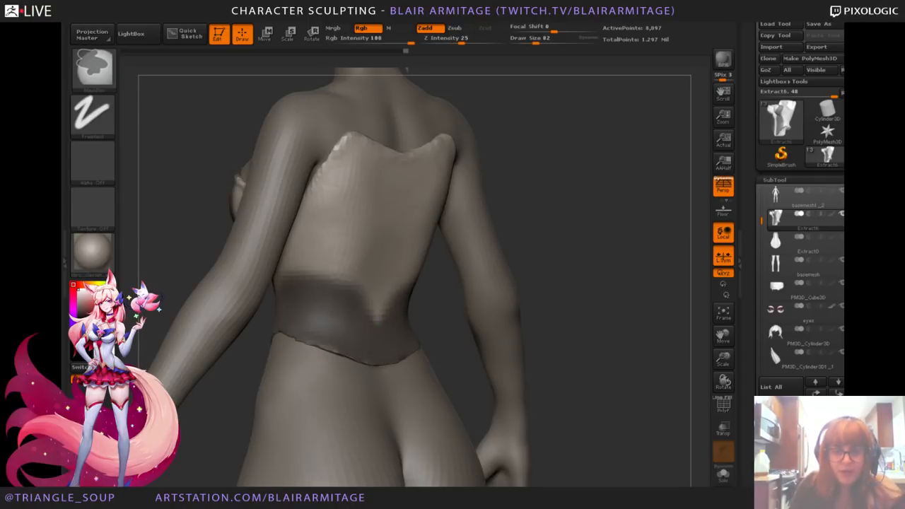
mouse_move(523, 236)
left_mouse_down()
mouse_move(600, 234)
mouse_move(584, 237)
left_mouse_up()
mouse_move(294, 253)
left_mouse_down("ctrl")
mouse_move(304, 229)
mouse_move(315, 267)
left_mouse_up("ctrl")
key("ctrl+z")
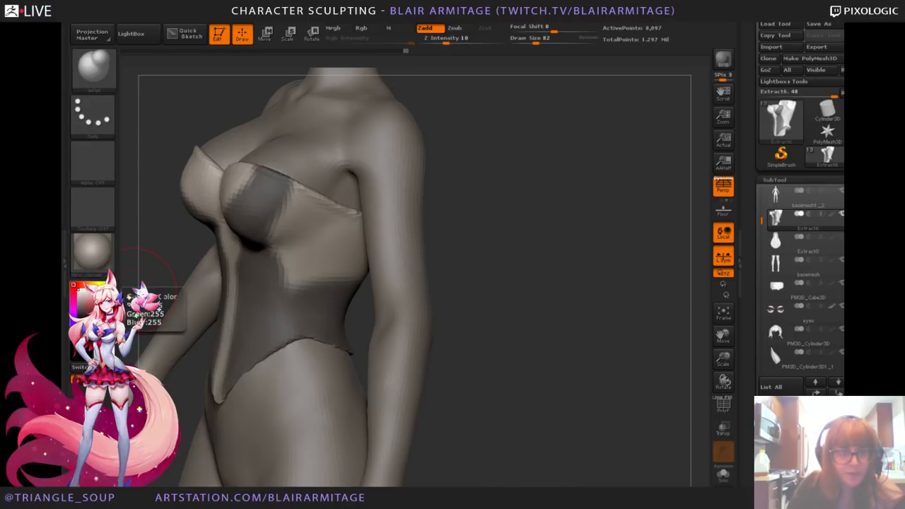
Step: Mask the remaining inner areas of both bust cups, leaving the narrow centre line between them unmasked
mouse_move(550, 281)
left_mouse_down()
mouse_move(573, 259)
mouse_move(665, 224)
left_mouse_up()
mouse_move(440, 216)
left_mouse_down("ctrl")
mouse_move(438, 251)
mouse_move(414, 228)
mouse_move(440, 225)
left_mouse_up("ctrl")
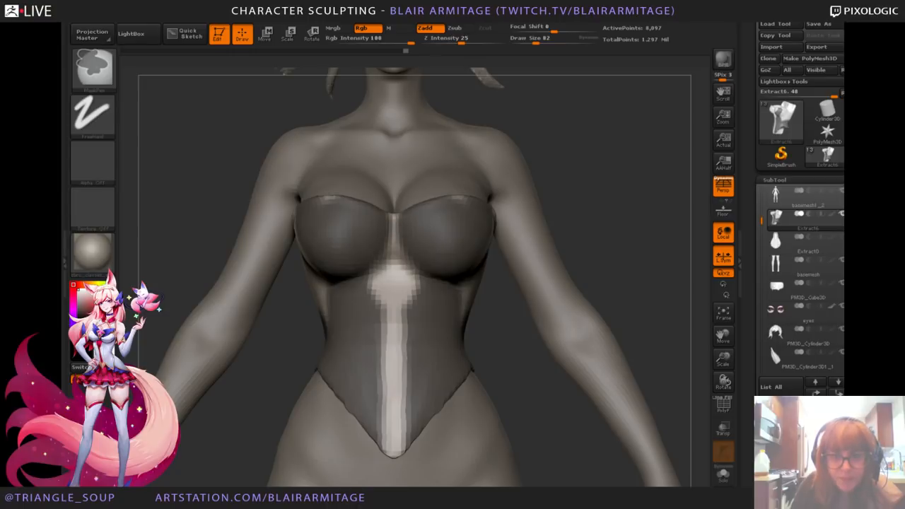
left_click_drag(653, 206, 622, 215)
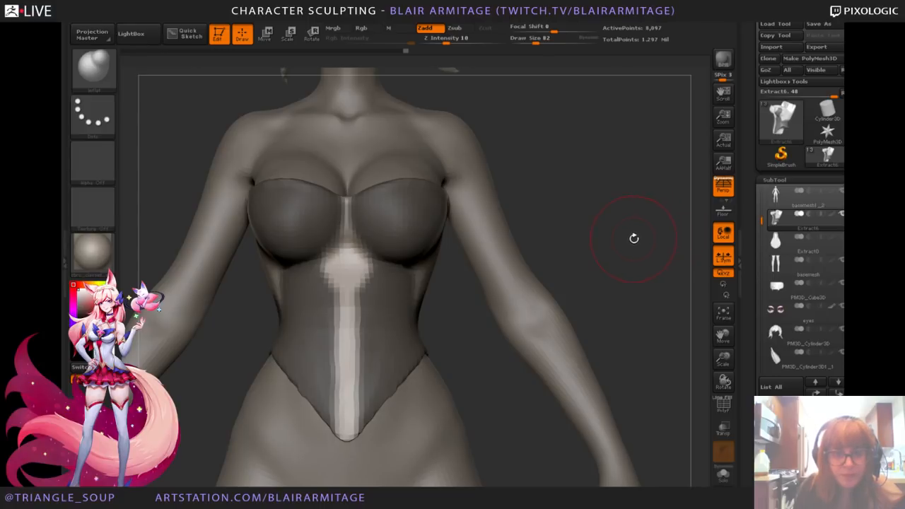
Step: Mask the bodice's upper sides and entire back, filling the leftover unmasked spot at the lower back
left_click_drag(662, 228, 574, 221)
mouse_move(465, 220)
left_mouse_down("ctrl")
mouse_move(488, 251)
mouse_move(482, 275)
mouse_move(500, 278)
left_mouse_up("ctrl")
mouse_move(667, 246)
left_mouse_down()
mouse_move(684, 232)
mouse_move(639, 242)
mouse_move(631, 260)
mouse_move(614, 246)
mouse_move(554, 249)
left_mouse_up()
mouse_move(394, 262)
left_mouse_down("ctrl")
mouse_move(416, 218)
mouse_move(453, 195)
left_mouse_up("ctrl")
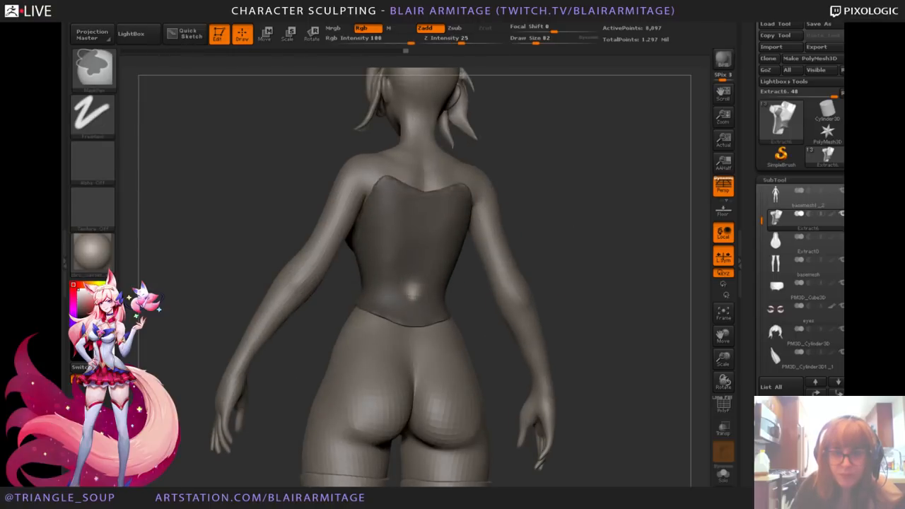
left_click_drag(408, 285, 417, 296, "ctrl")
left_click_drag(568, 217, 667, 231)
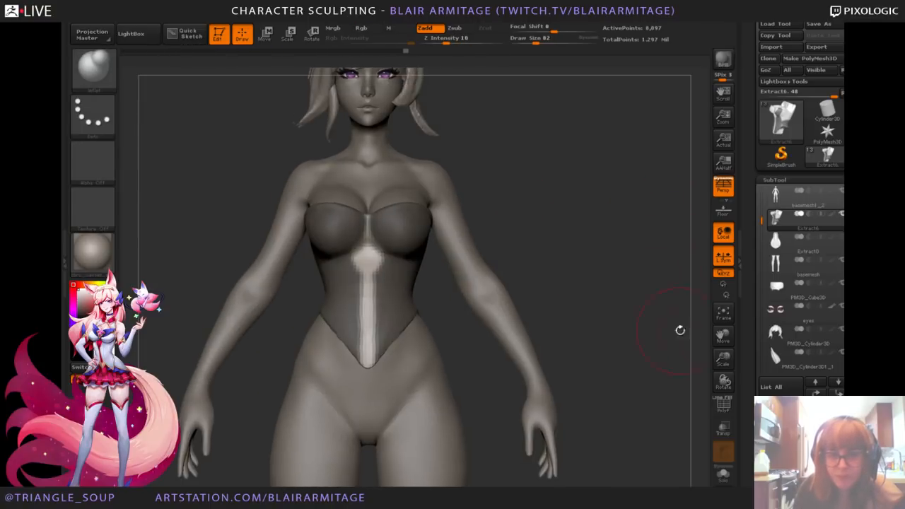
Step: Inspect the masked bodice from the front and back and look through the Extract and DynaMesh settings
left_click_drag(749, 368, 722, 259)
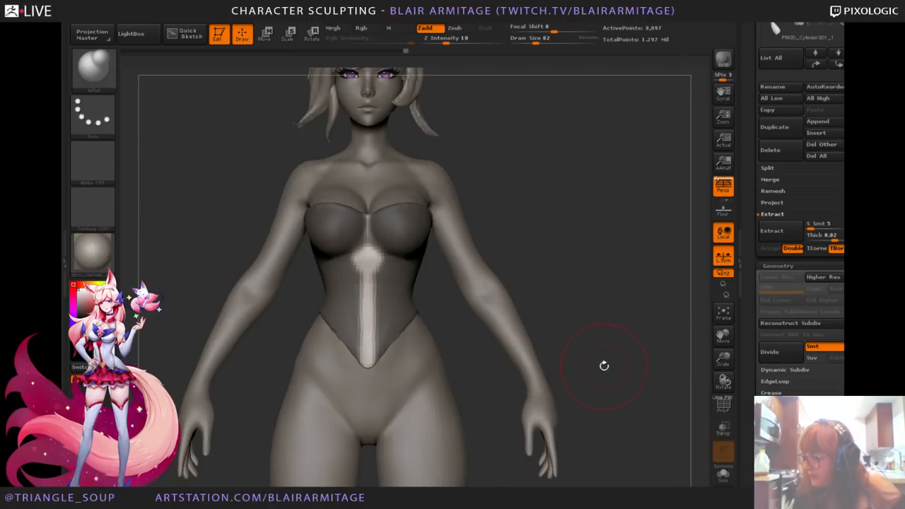
left_click_drag(596, 352, 595, 339)
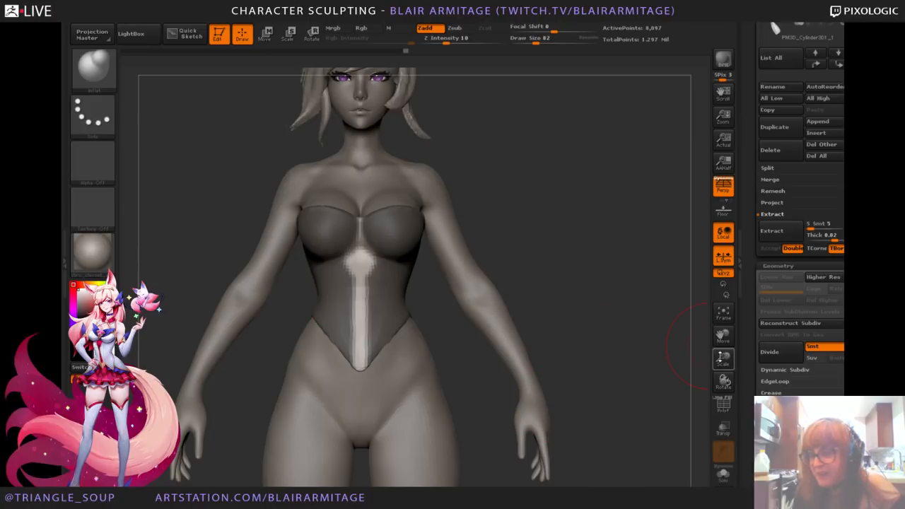
left_click_drag(723, 357, 641, 355)
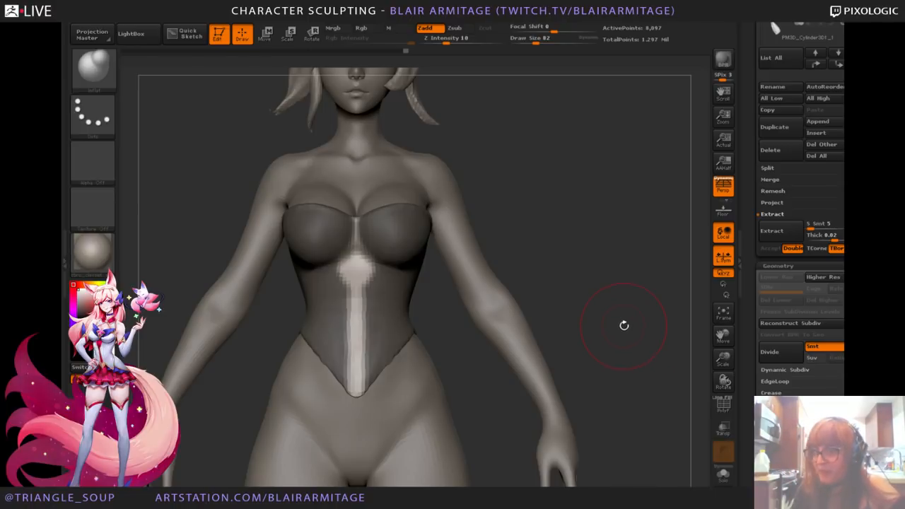
mouse_move(665, 326)
left_mouse_down()
mouse_move(646, 316)
mouse_move(592, 337)
mouse_move(645, 306)
left_mouse_up()
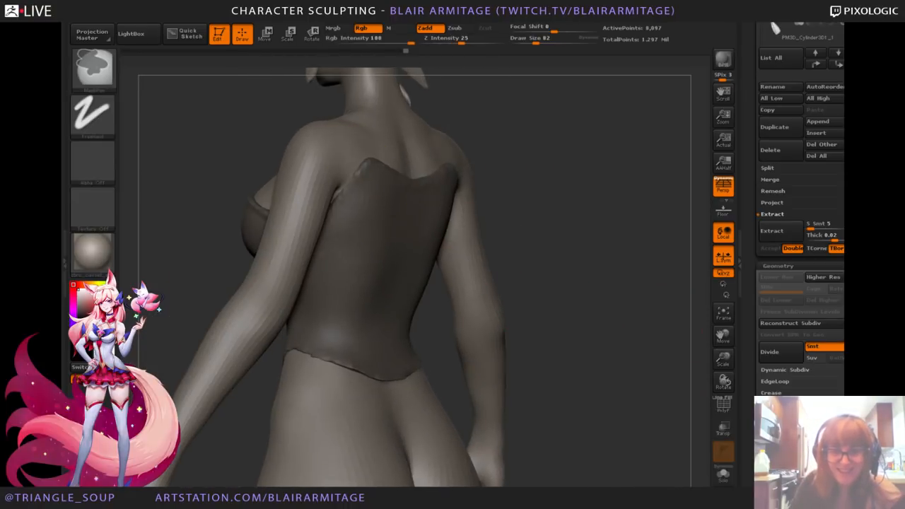
mouse_move(613, 304)
left_mouse_down()
mouse_move(576, 319)
mouse_move(631, 273)
mouse_move(644, 281)
mouse_move(640, 353)
mouse_move(587, 351)
mouse_move(624, 368)
mouse_move(647, 363)
mouse_move(597, 369)
left_mouse_up()
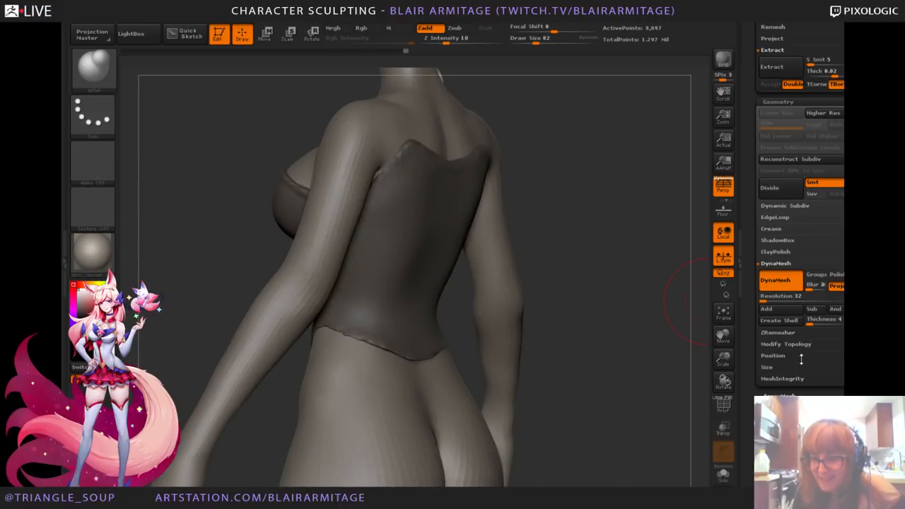
Step: Extract the masked bodice area with a thickness of 0.01 and accept it as a separate shell
scroll(782, 341, "up", 5)
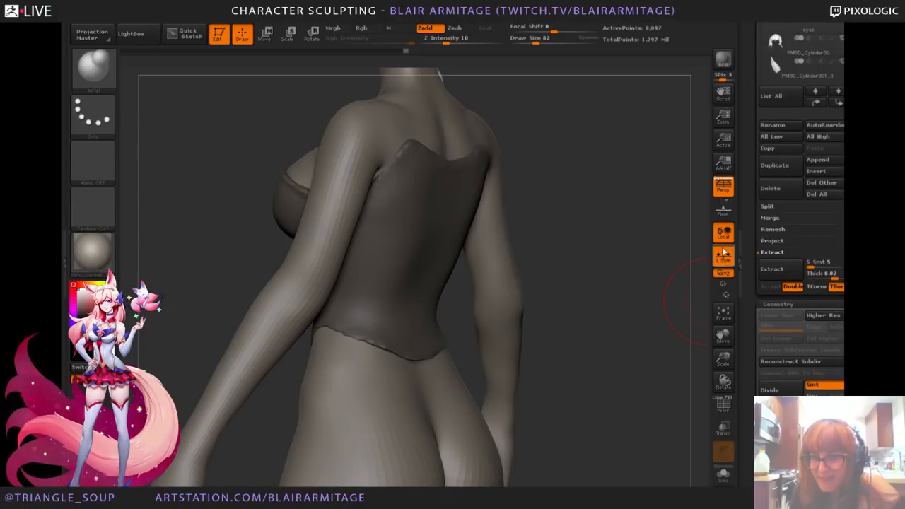
left_click(782, 273)
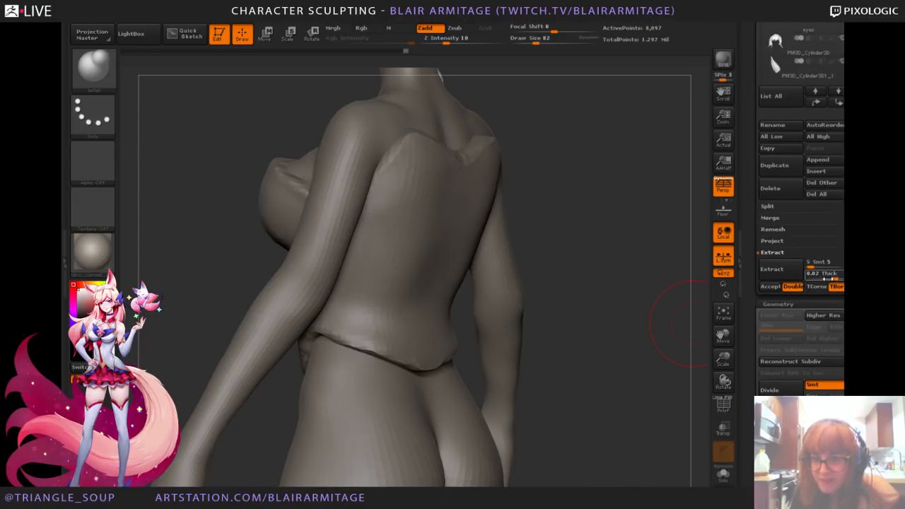
left_click(827, 275)
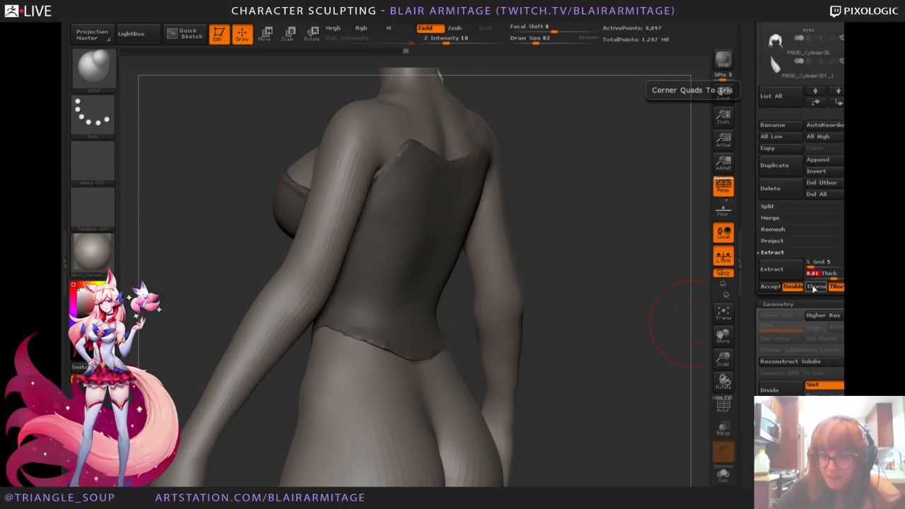
left_click(778, 270)
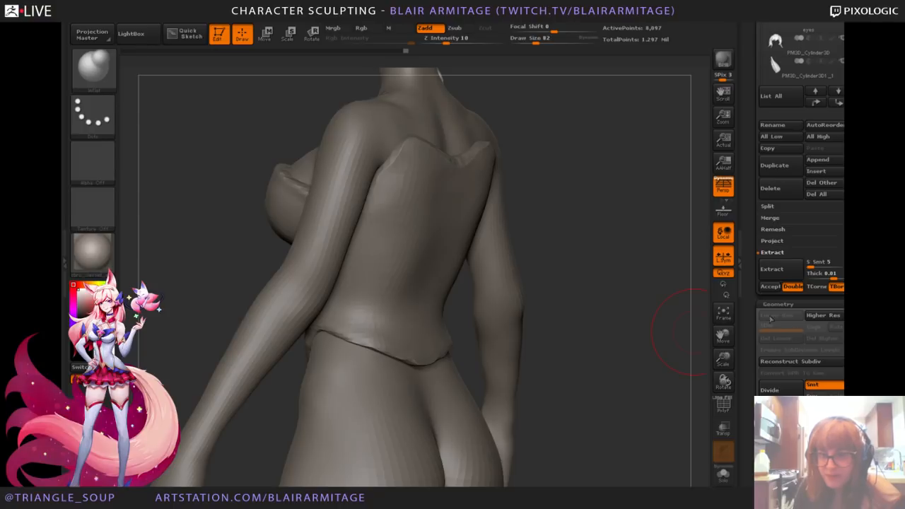
left_click(770, 287)
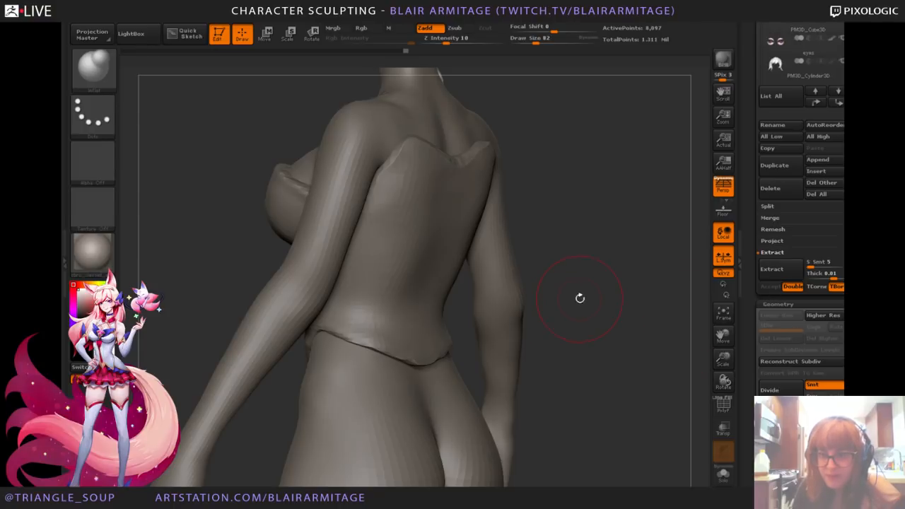
left_click(434, 235, "alt")
left_click_drag(601, 222, 680, 230)
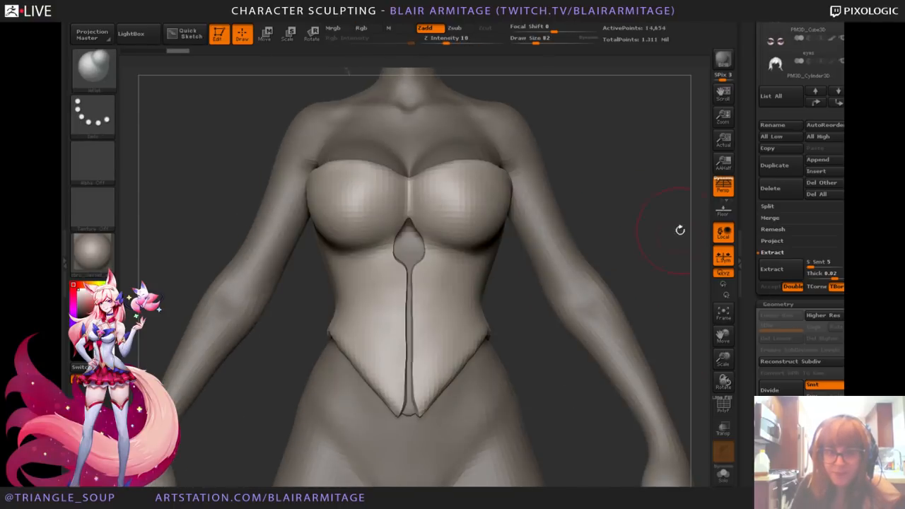
Step: Delete the newly extracted bodice shell from the subtools
right_click_drag(679, 230, 623, 226, "alt")
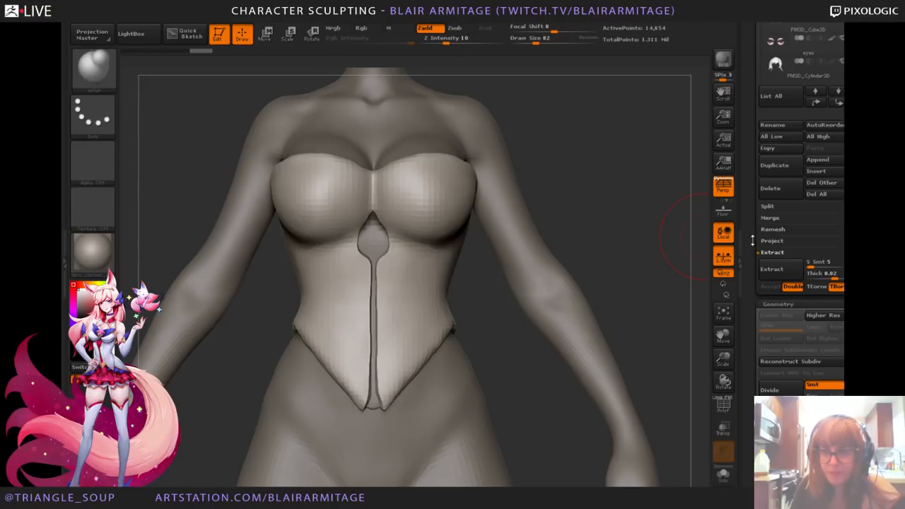
left_click_drag(752, 240, 750, 314)
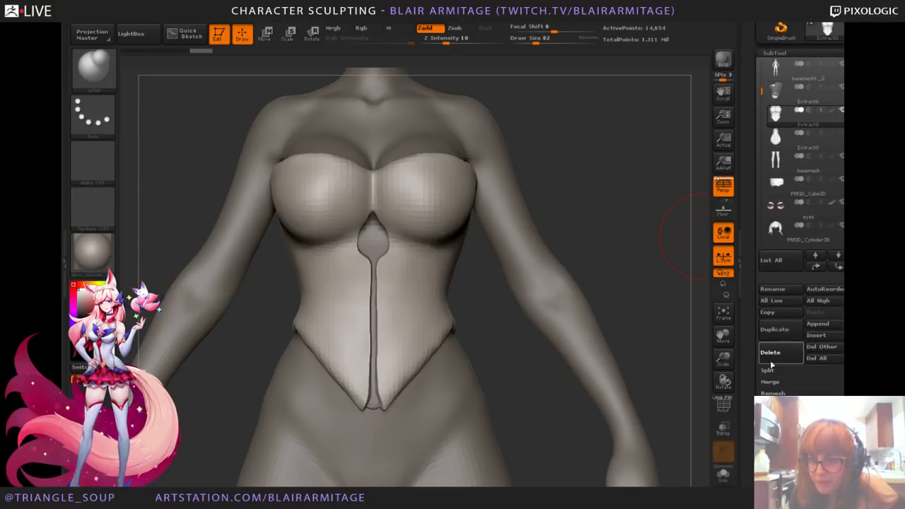
left_click(771, 358)
left_click(667, 374)
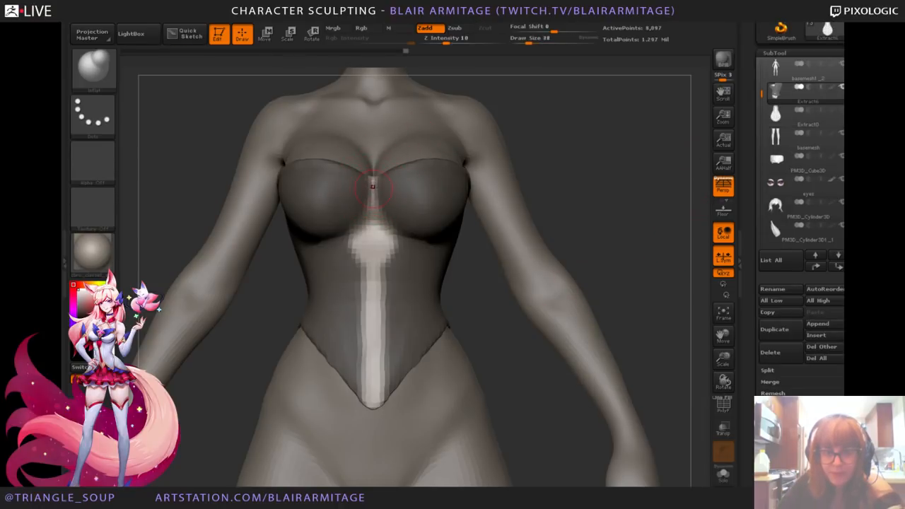
Step: Unmask more of the bodice's centre line and medallion area at draw size 26, and extract the side panels again
mouse_move(372, 186)
left_mouse_down("ctrl+alt")
mouse_move(373, 206)
mouse_move(374, 186)
mouse_move(375, 198)
left_mouse_up("ctrl+alt")
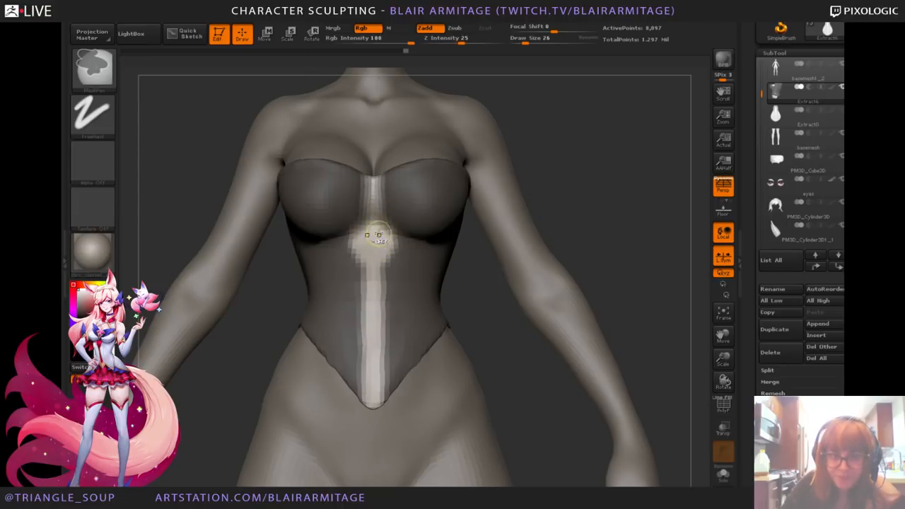
left_click_drag(374, 242, 379, 256, "ctrl+alt")
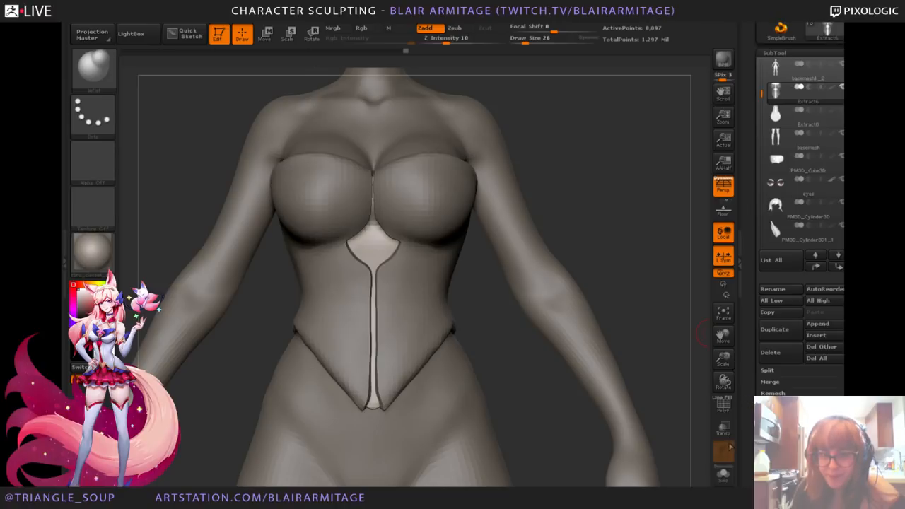
left_click(421, 320, "alt")
left_click_drag(652, 231, 629, 248, "ctrl")
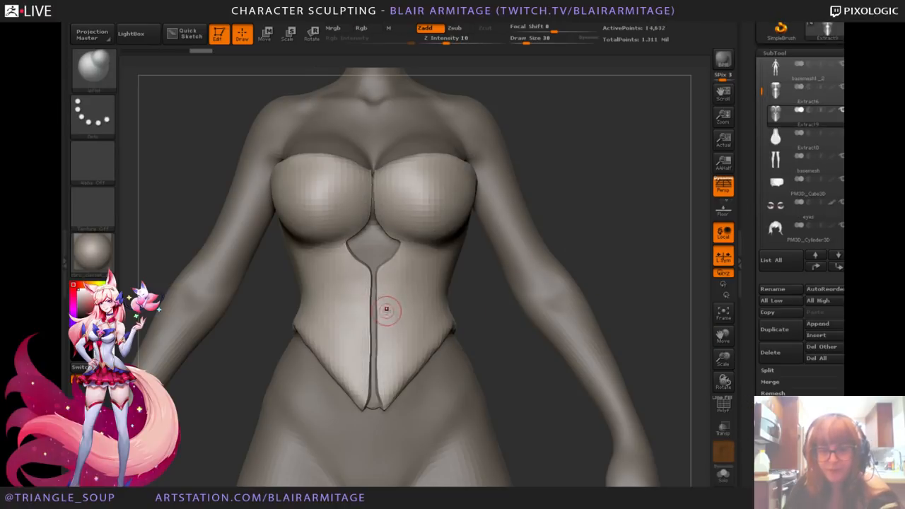
Step: Enlarge the brush to draw size 86 for working on the extracted bodice panels
key("bracketright")
key("bracketright")
key("bracketright")
key("bracketright")
key("bracketright")
key("bracketright")
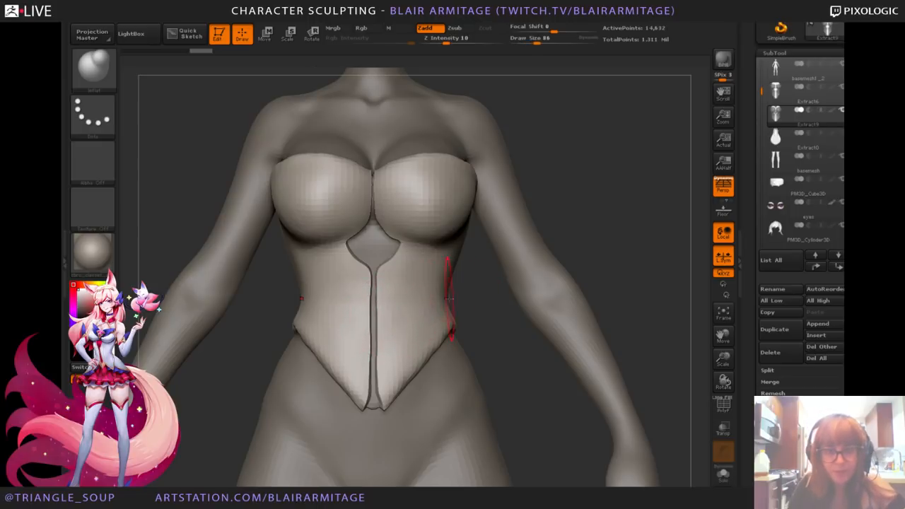
left_click_drag(668, 241, 359, 287)
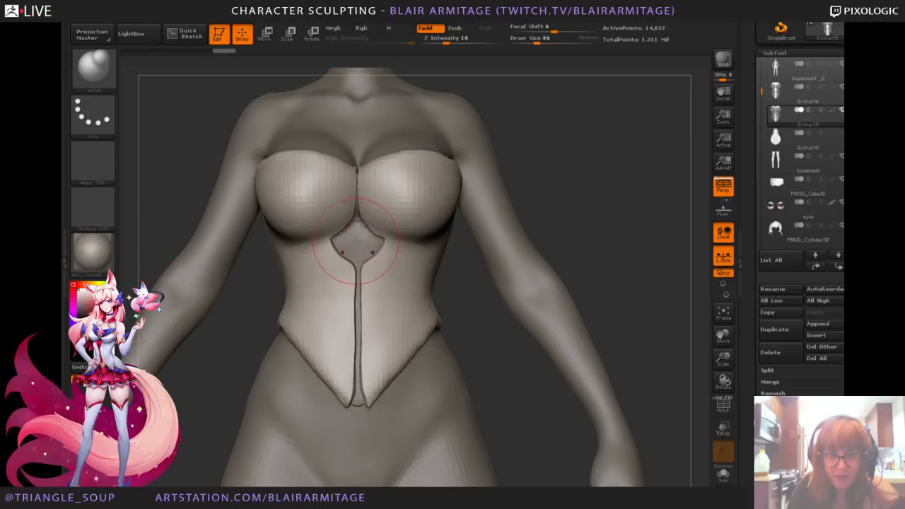
Step: Isolate the underlying bodice and try hiding its masked points around the centre strip
left_click(359, 241, "alt")
left_click(724, 477)
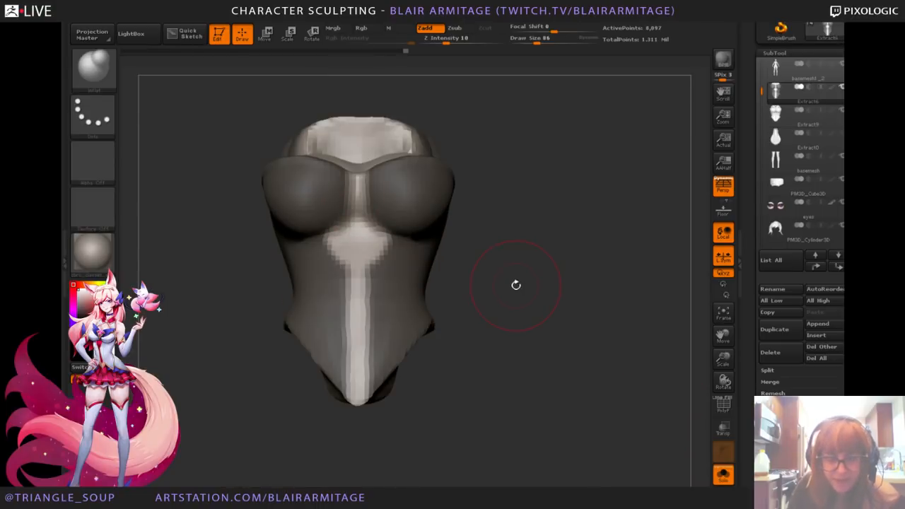
left_click_drag(649, 263, 636, 282)
left_click_drag(745, 378, 741, 188)
left_click(778, 133)
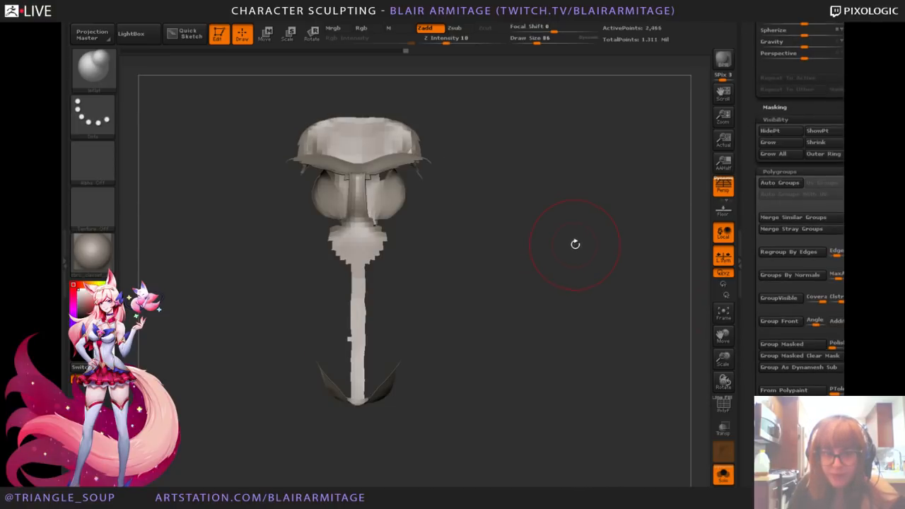
left_click_drag(575, 244, 568, 261)
left_click(551, 257, "ctrl+shift")
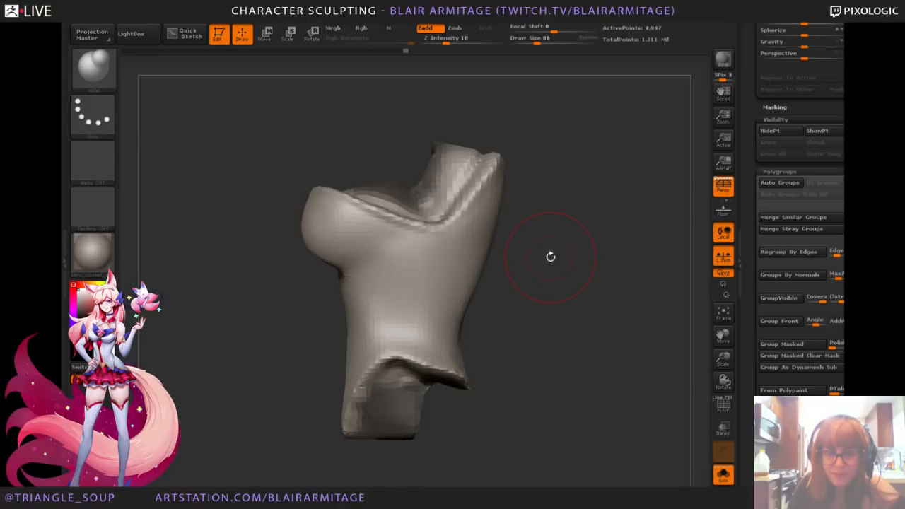
Step: Box-mask the bodice's back half and lower rear portion, testing the selection by hiding the masked points
left_click_drag(558, 99, 389, 495, "ctrl")
mouse_move(552, 269)
left_mouse_down()
mouse_move(606, 277)
mouse_move(582, 263)
left_mouse_up()
left_click(602, 273, "ctrl")
left_click_drag(570, 99, 404, 488, "ctrl+alt")
left_click_drag(537, 376, 546, 305, "alt")
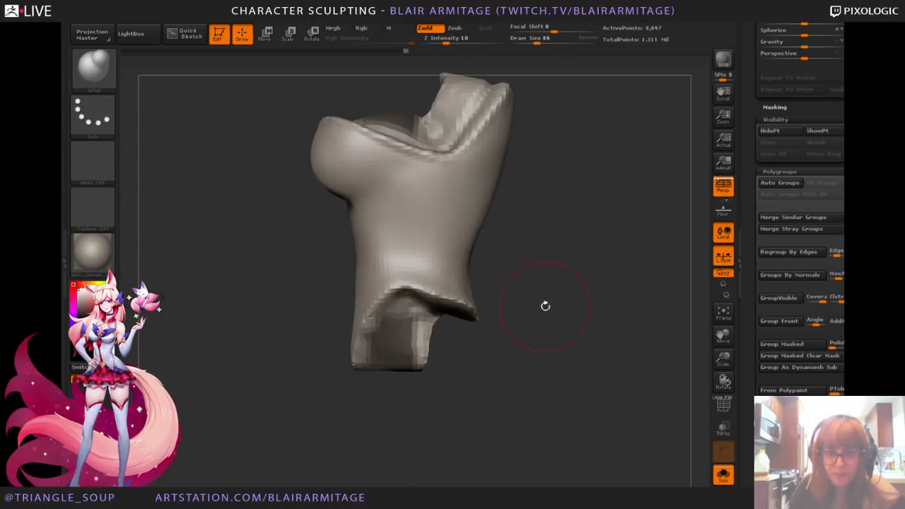
mouse_move(506, 430)
left_mouse_down("ctrl+shift")
mouse_move(380, 303)
mouse_move(362, 267)
left_mouse_up("ctrl+shift")
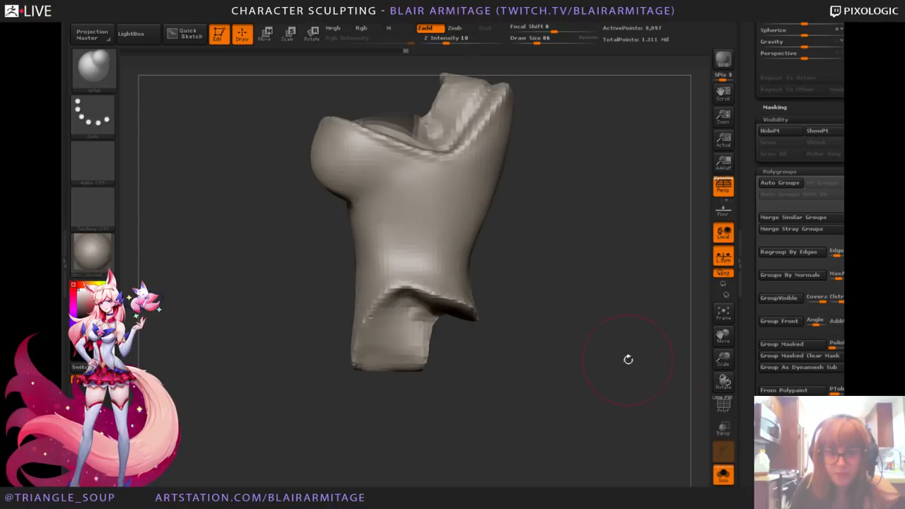
left_click(773, 132)
left_click_drag(519, 243, 524, 289, "alt")
left_click(528, 255, "ctrl+shift")
Step: Mask the leftover areas behind the bodice front and hide the masked points, leaving only the front centre strip
left_click_drag(564, 79, 365, 200, "ctrl")
left_click(777, 136)
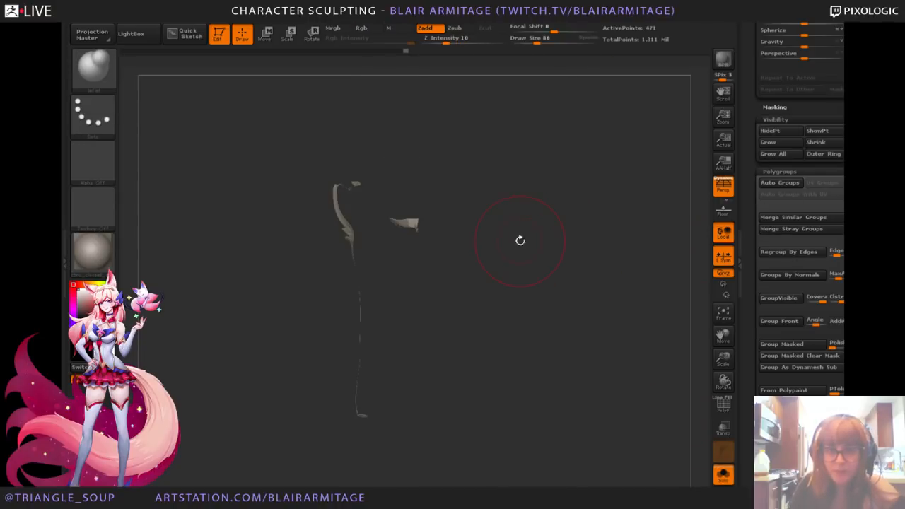
left_click(665, 186, "ctrl+shift")
left_click_drag(598, 85, 382, 260, "ctrl")
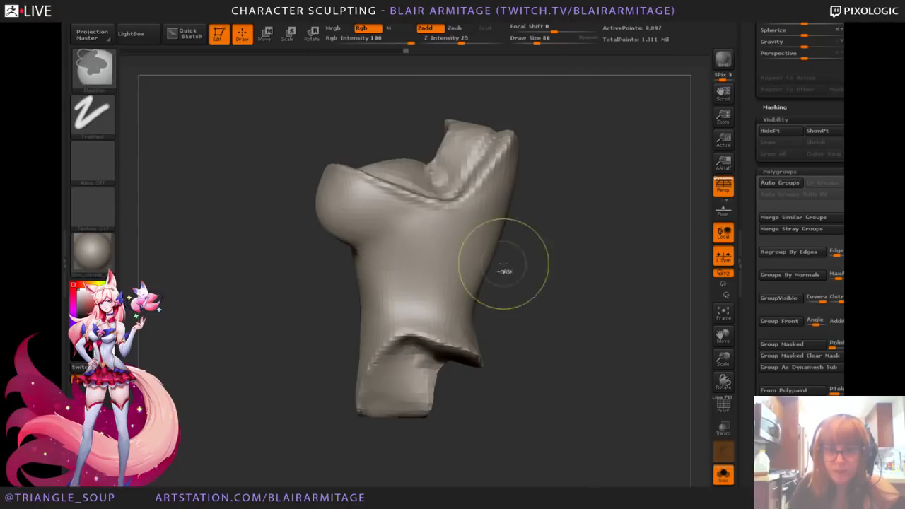
left_click(779, 133)
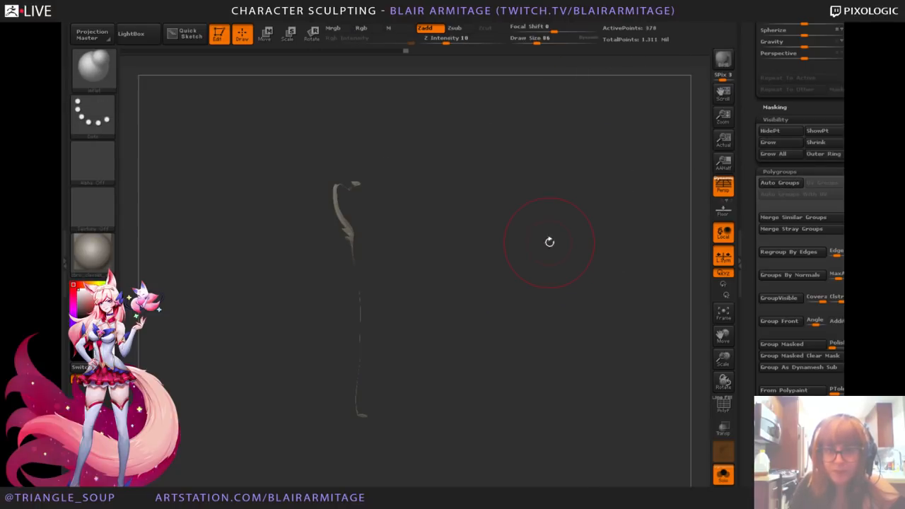
left_click_drag(550, 240, 588, 274)
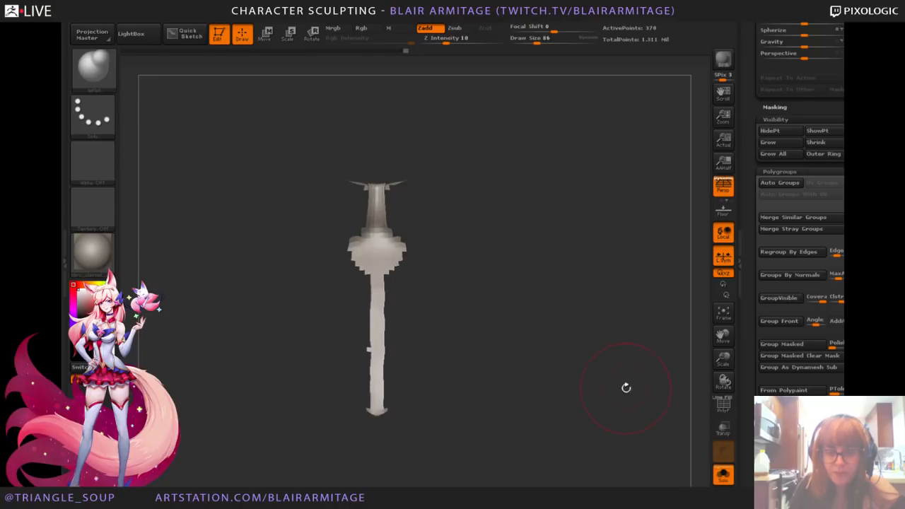
left_click(723, 478)
left_click(724, 478)
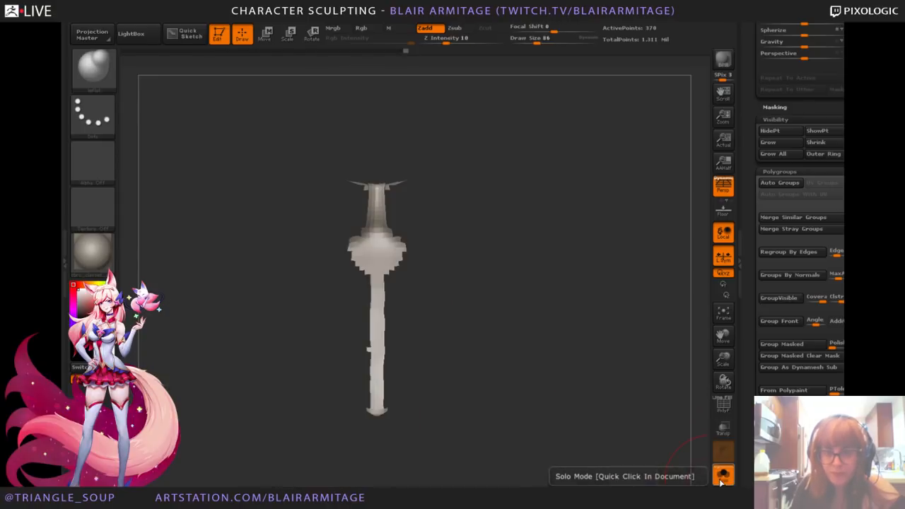
Step: Delete the hidden bodice geometry, keeping only the front centre strip
scroll(799, 212, "up", 5)
left_click_drag(793, 294, 746, 401)
left_click_drag(751, 324, 752, 303)
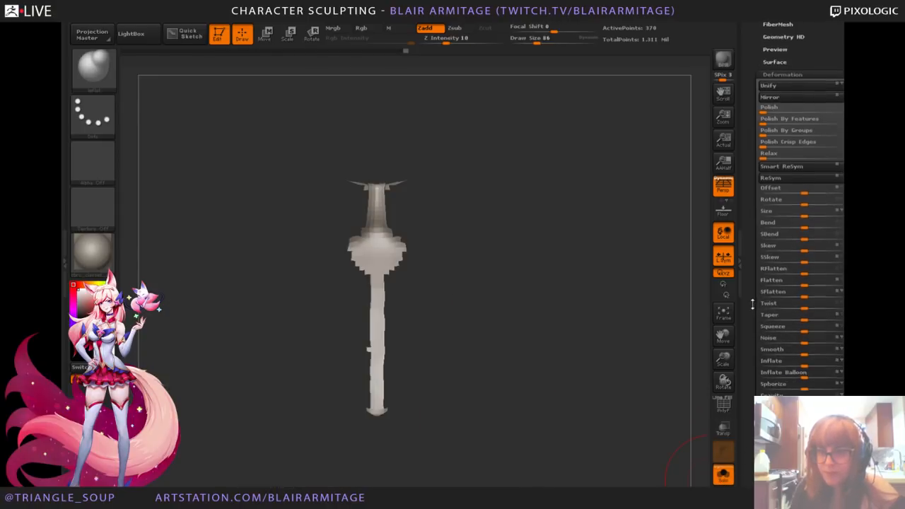
left_click_drag(751, 145, 743, 411)
left_click(792, 201)
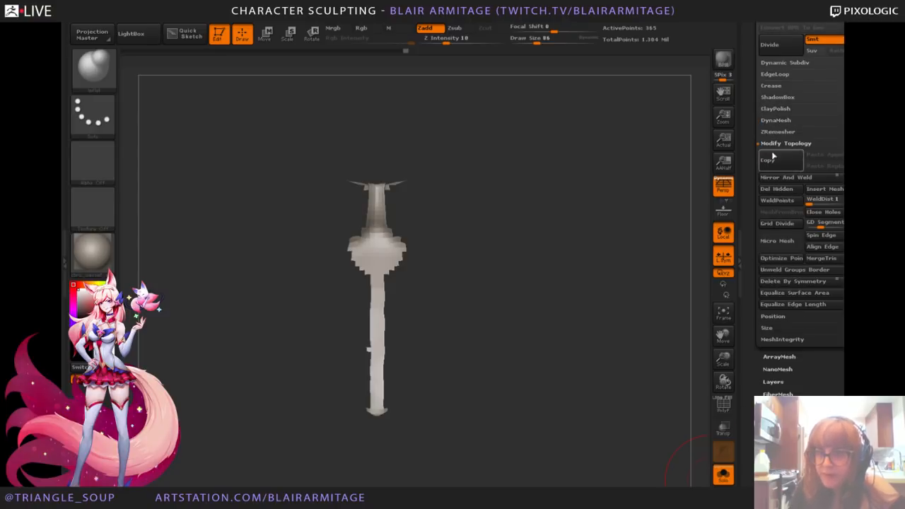
Step: Thicken the centre strip using Panel Loops with 1 loop and 0.13744 thickness, undoing the first attempt
left_click(776, 75)
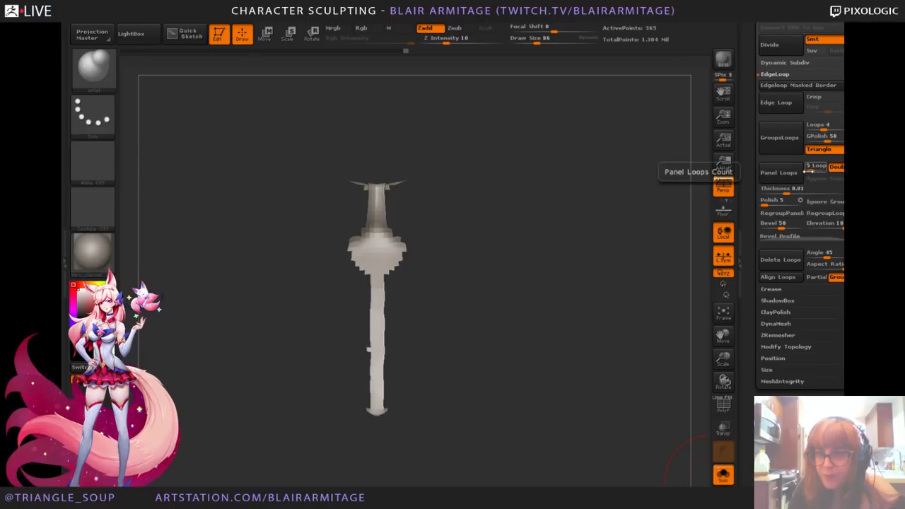
left_click(783, 174)
mouse_move(576, 266)
left_mouse_down()
mouse_move(672, 205)
mouse_move(635, 228)
left_mouse_up()
key("ctrl+z")
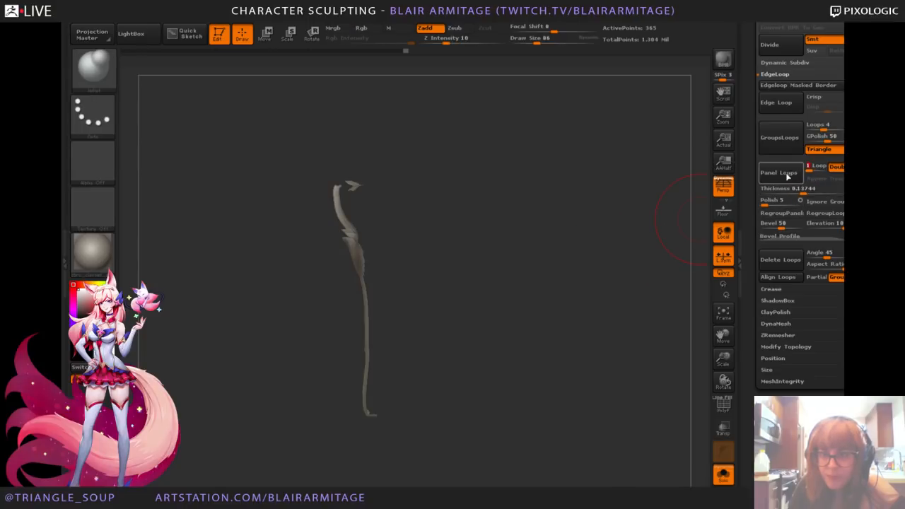
left_click(784, 174)
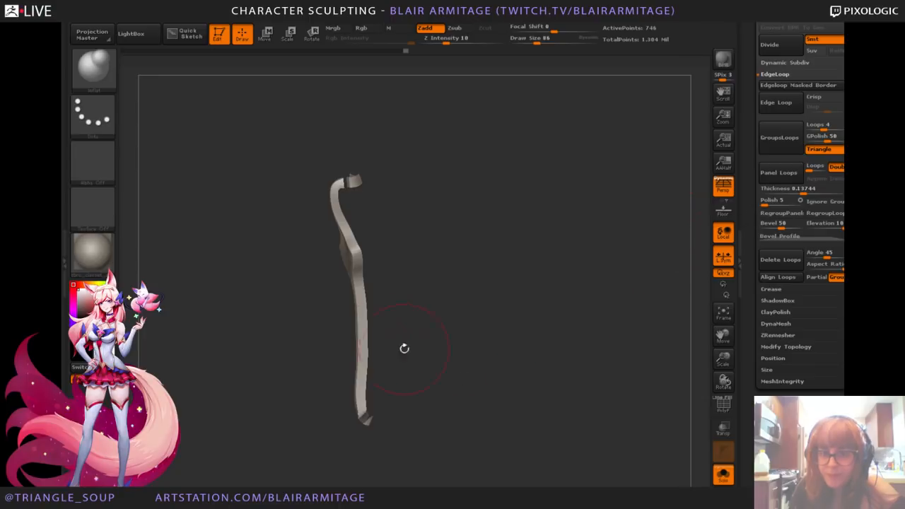
Step: Assign Auto Groups to the thickened strip and show only its main piece, hiding the stray bits at the upper end
scroll(795, 276, "down", 10)
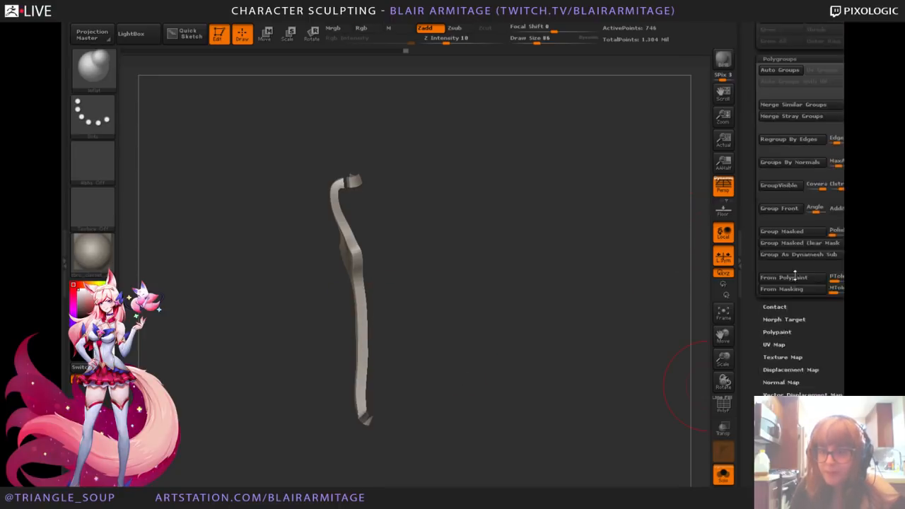
scroll(795, 276, "up", 2)
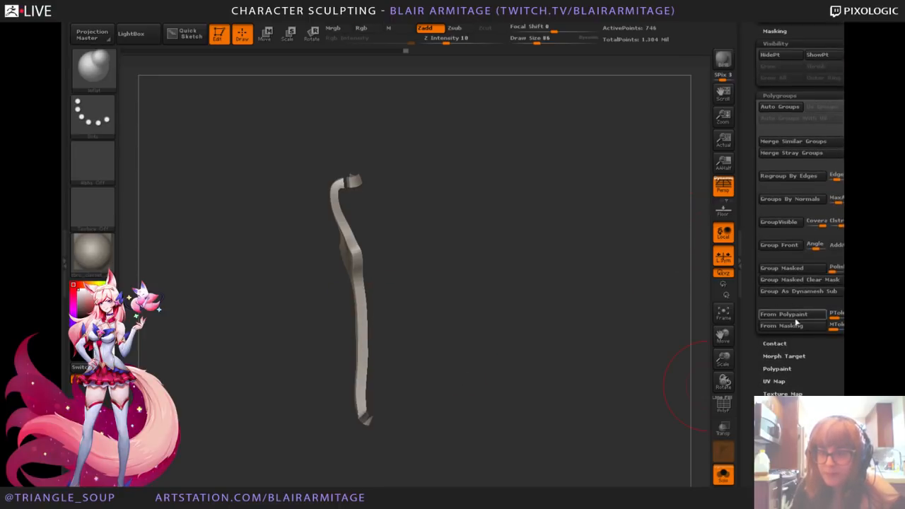
left_click(776, 108)
left_click(347, 291, "ctrl+shift")
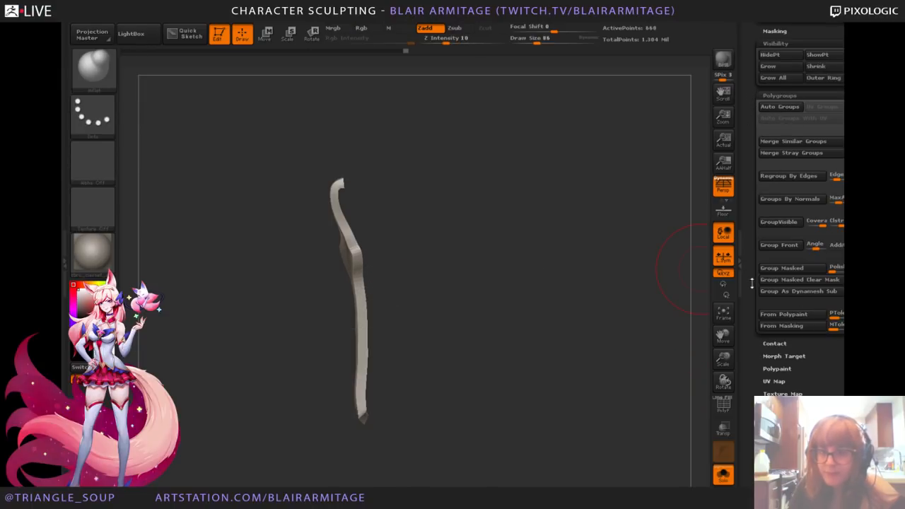
Step: Open the topology modification options and examine the centre strip both with the full outfit and in isolation
left_click_drag(751, 283, 752, 427)
left_click_drag(771, 219, 773, 374)
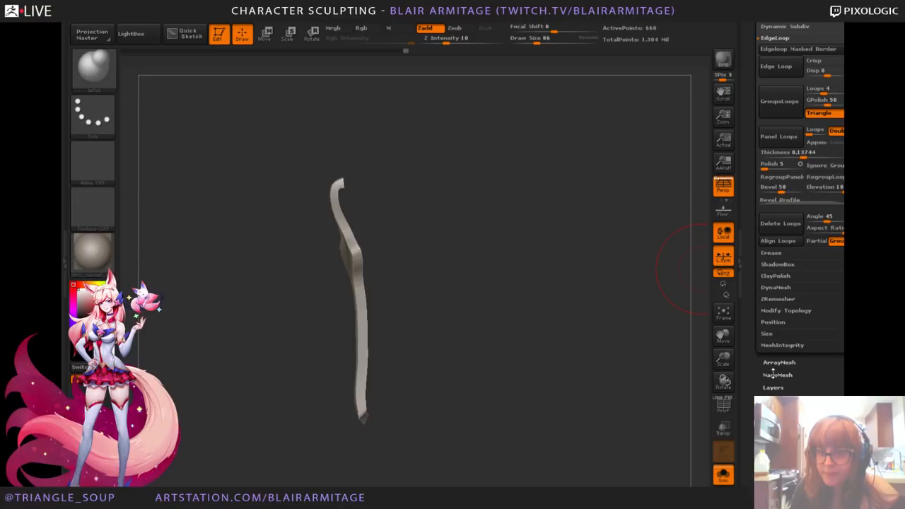
left_click(801, 313)
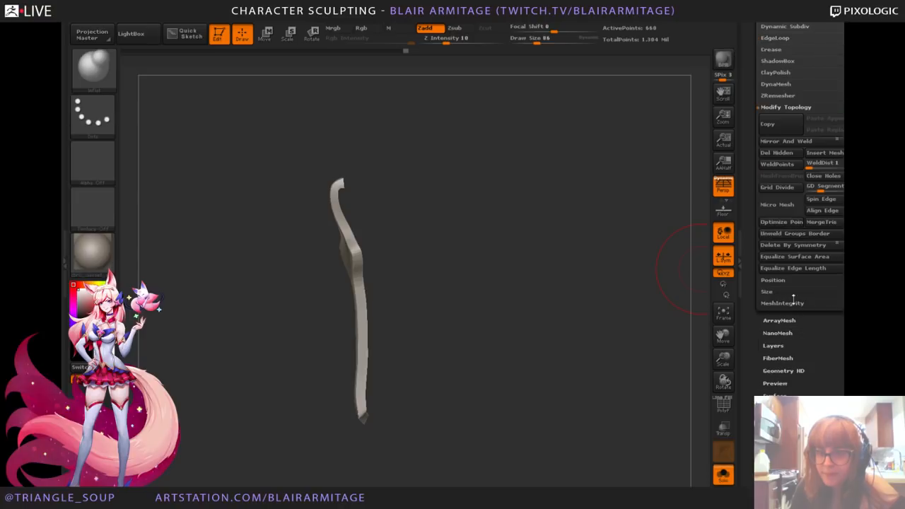
left_click(723, 475)
left_click_drag(563, 364, 645, 286)
left_click_drag(611, 370, 626, 325)
left_click(721, 476)
left_click_drag(535, 279, 493, 260)
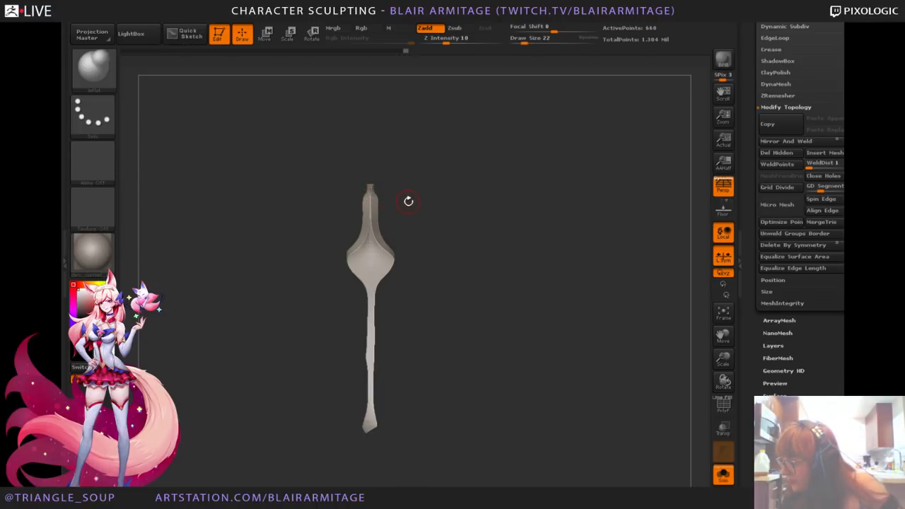
Step: Smooth the surface of the centre strip's narrow upper section and the flared part beneath it
key("shift")
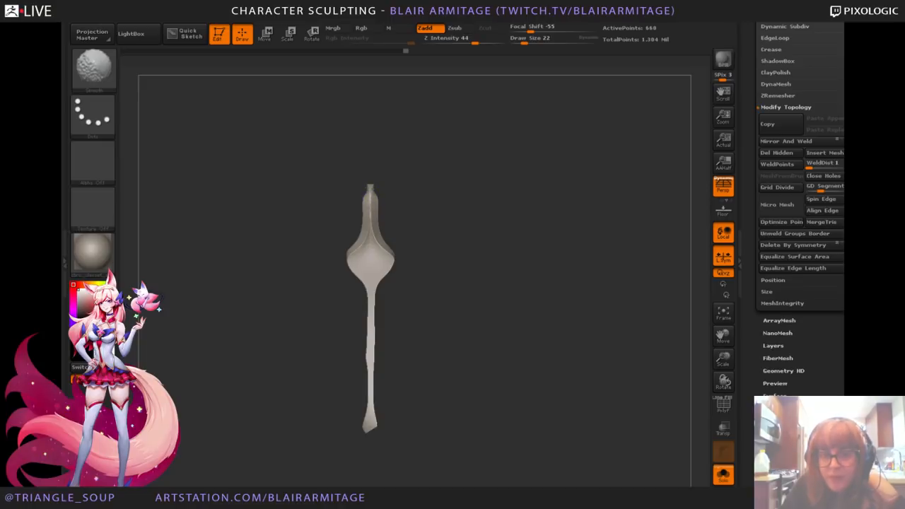
left_click_drag(377, 250, 385, 250, "shift")
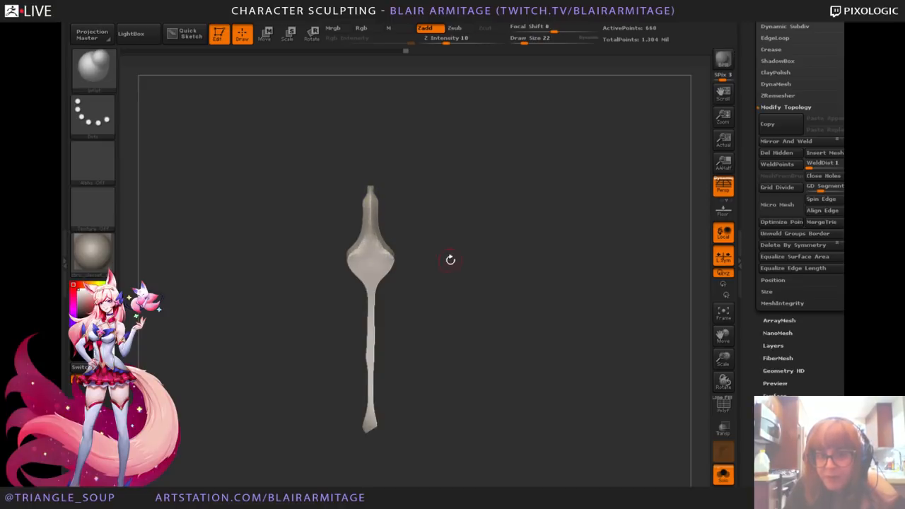
left_click_drag(450, 261, 481, 264)
left_click_drag(388, 256, 379, 319, "shift")
left_click_drag(472, 286, 480, 260, "shift")
Step: Widen the centre strip's upper neck and flare symmetrically with the Move Topological brush at draw size 74
left_click_drag(479, 259, 523, 323, "alt")
left_click(92, 68)
left_click(286, 80)
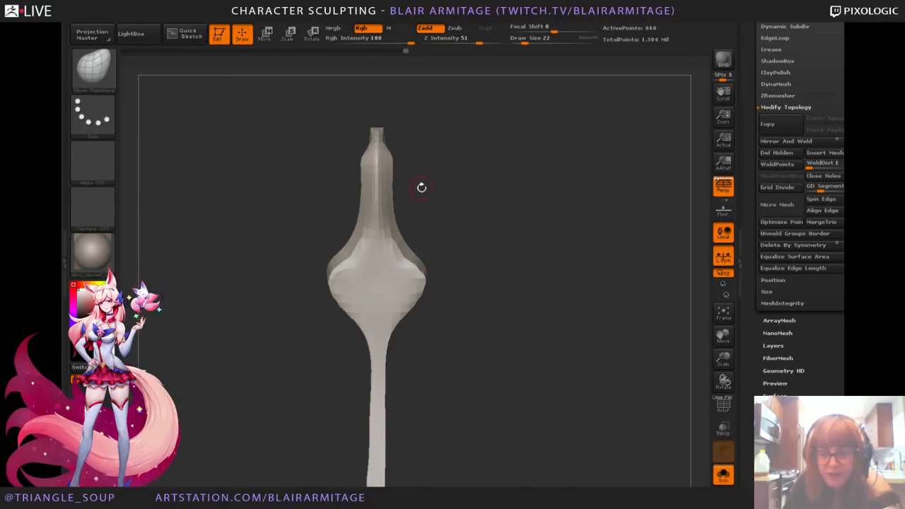
key("bracketright")
key("bracketright")
mouse_move(387, 139)
left_mouse_down()
mouse_move(410, 137)
mouse_move(392, 149)
mouse_move(402, 150)
left_mouse_up()
key("ctrl+z")
left_click_drag(393, 228, 400, 219)
left_click_drag(398, 252, 481, 246)
left_click_drag(393, 296, 406, 299)
left_click_drag(457, 333, 459, 252, "alt")
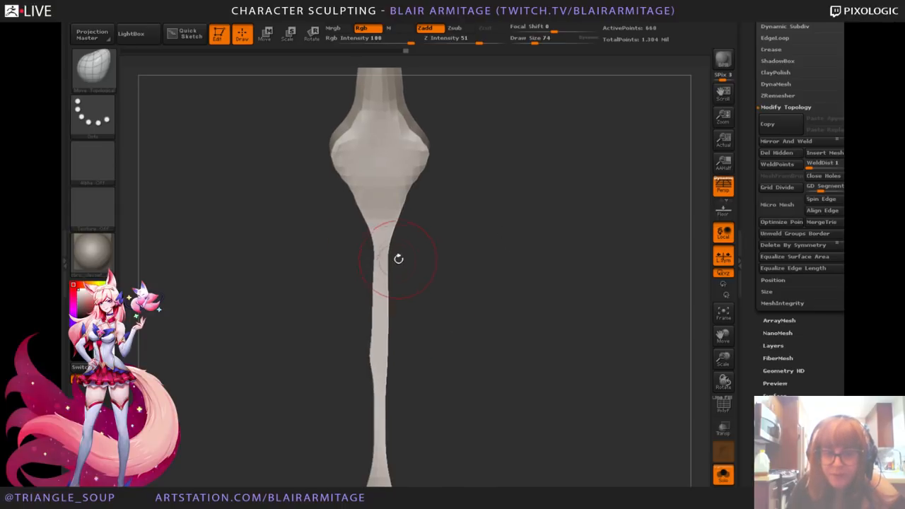
Step: Broaden the centre strip below the flare and shape its lower end into a wider pointed tip
mouse_move(396, 259)
left_mouse_down()
mouse_move(389, 262)
mouse_move(418, 266)
left_mouse_up()
mouse_move(386, 239)
left_mouse_down()
mouse_move(411, 236)
mouse_move(409, 210)
left_mouse_up()
mouse_move(380, 300)
left_mouse_down()
mouse_move(416, 329)
mouse_move(404, 347)
left_mouse_up()
mouse_move(431, 398)
left_mouse_down("alt")
mouse_move(419, 316)
mouse_move(398, 311)
mouse_move(402, 325)
left_mouse_up("alt")
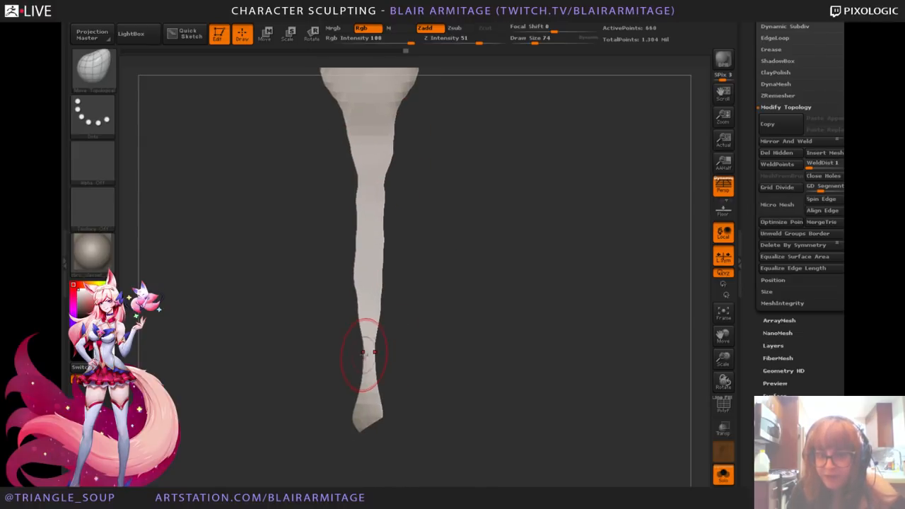
left_click_drag(366, 355, 401, 364)
mouse_move(381, 395)
left_mouse_down()
mouse_move(394, 400)
mouse_move(383, 431)
mouse_move(460, 369)
mouse_move(407, 405)
left_mouse_up()
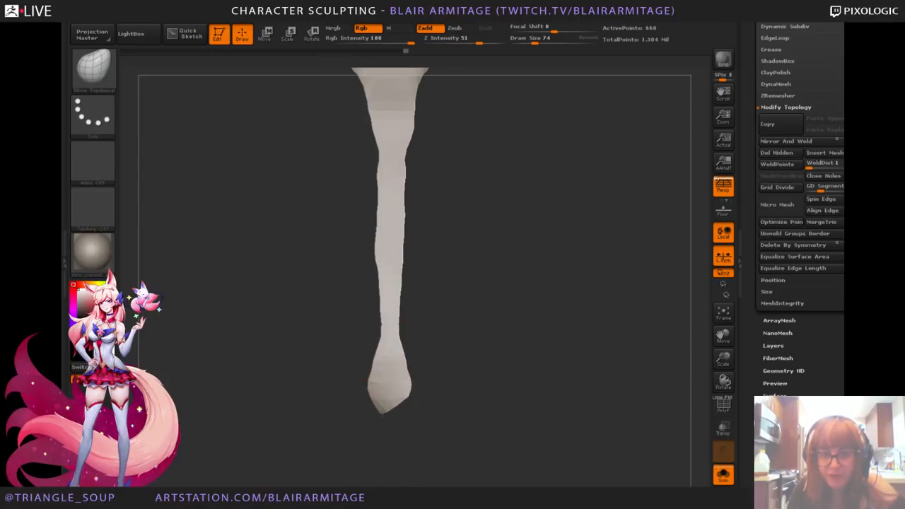
left_click_drag(503, 322, 519, 358)
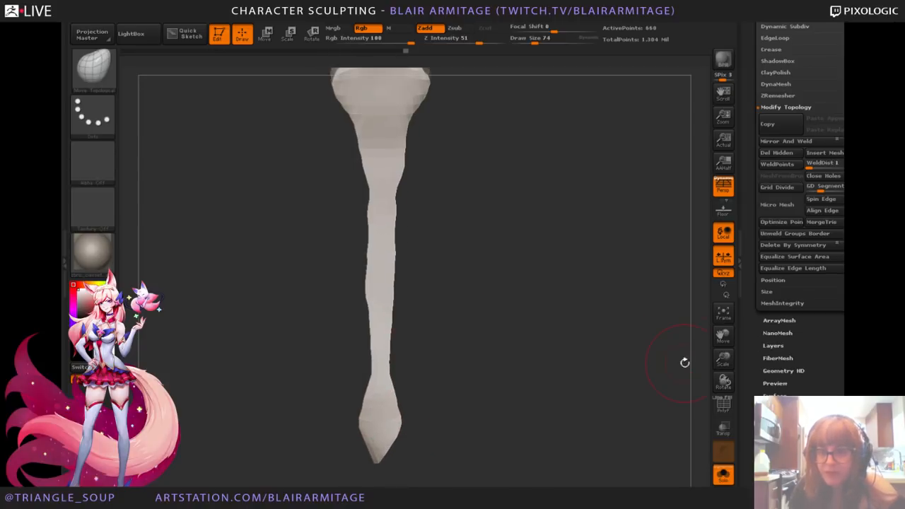
Step: Apply Smart ReSym to the centre strip and show it together with the full outfit
left_click_drag(817, 363, 817, 249)
left_click(798, 220)
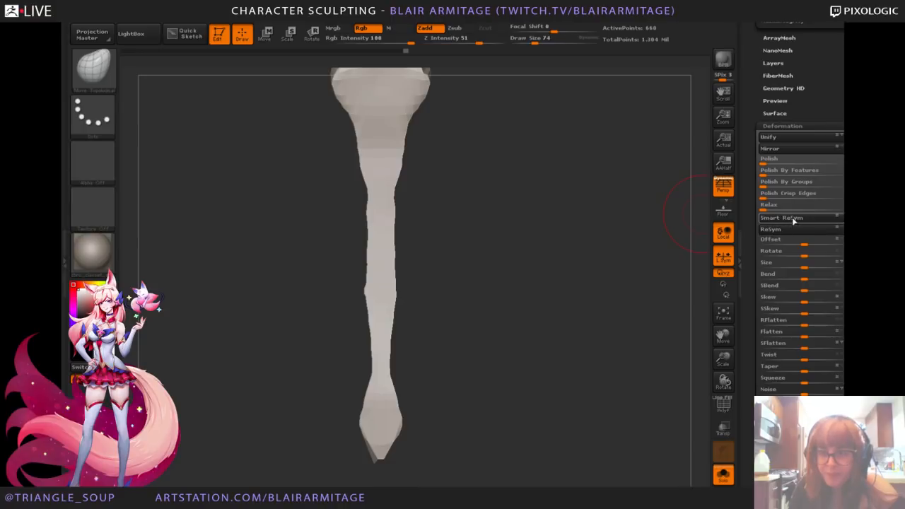
left_click(723, 475)
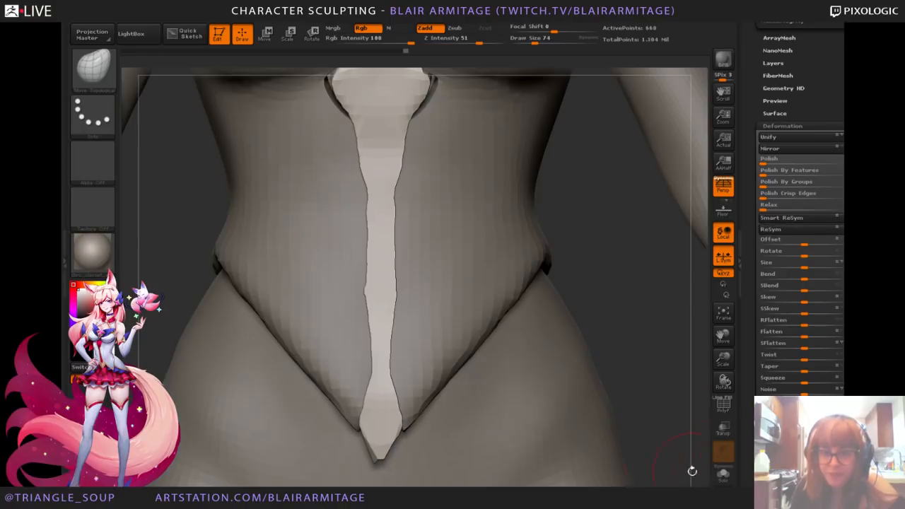
Step: Pull the centre strip's pointed tip inward toward the body from the side
left_click_drag(657, 387, 469, 307)
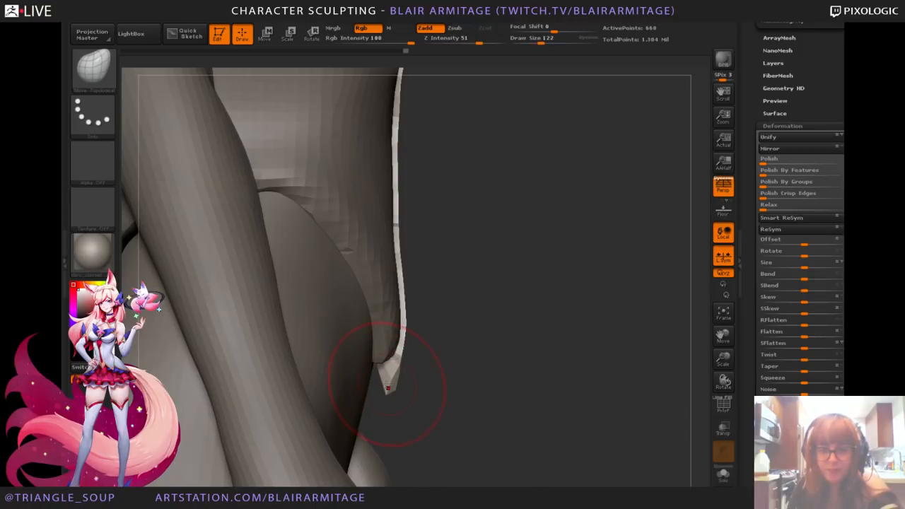
left_click_drag(392, 382, 370, 388)
left_click_drag(442, 333, 559, 299, "shift")
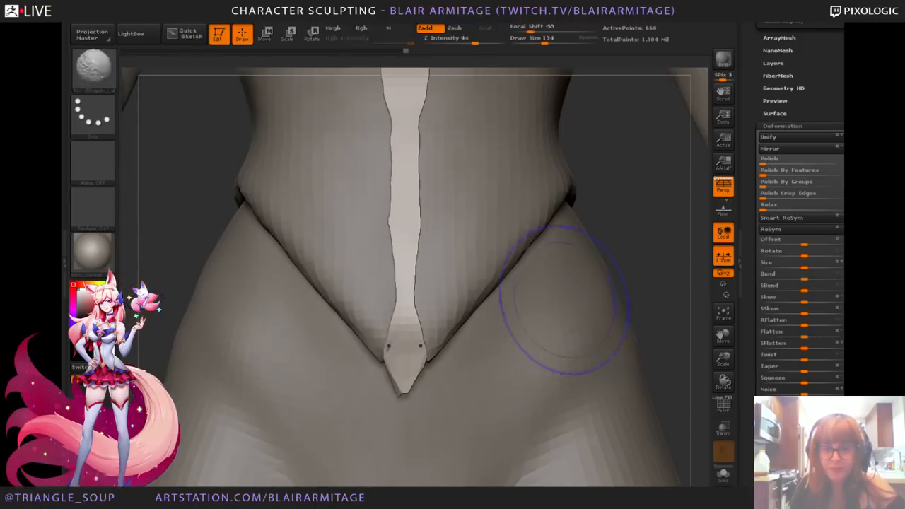
mouse_move(697, 340)
left_mouse_down("alt")
mouse_move(675, 397)
mouse_move(694, 375)
left_mouse_up("alt")
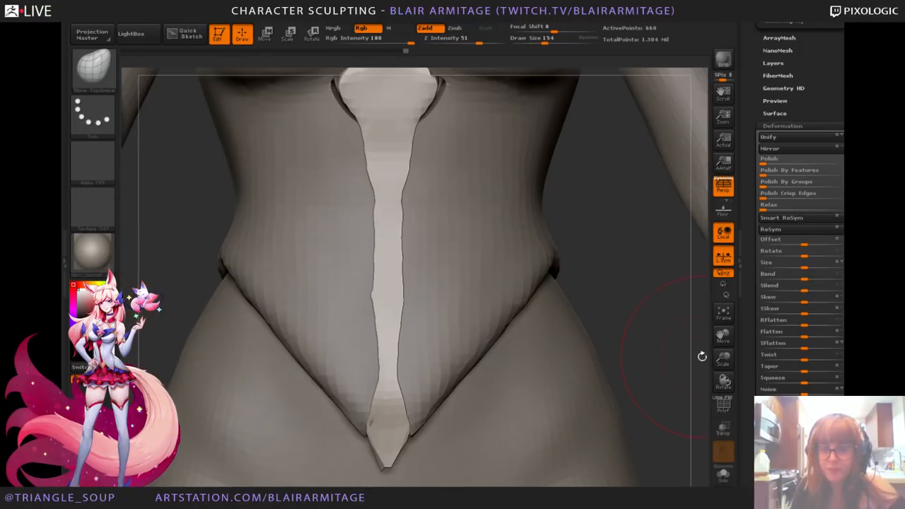
Step: Select the bodice side panels and spread their front edges apart near the lower points, checking them in isolation
left_click(455, 325, "alt")
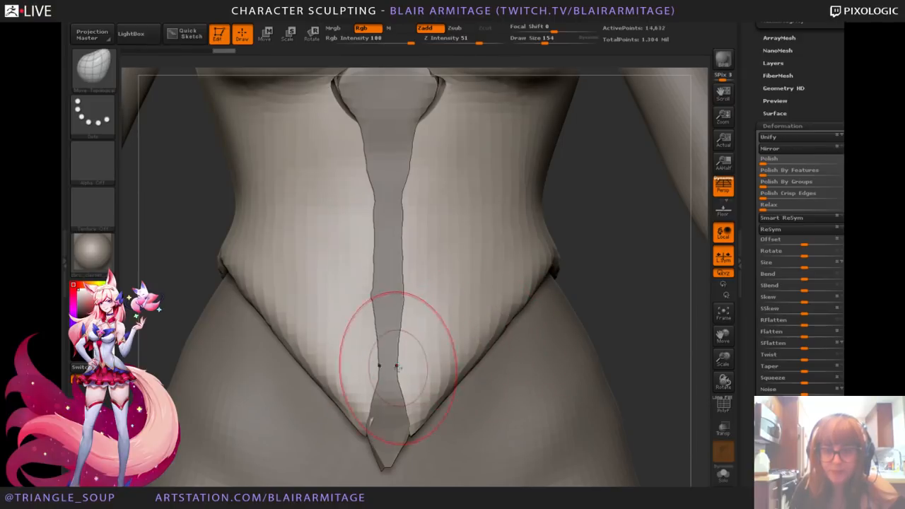
left_click(92, 67)
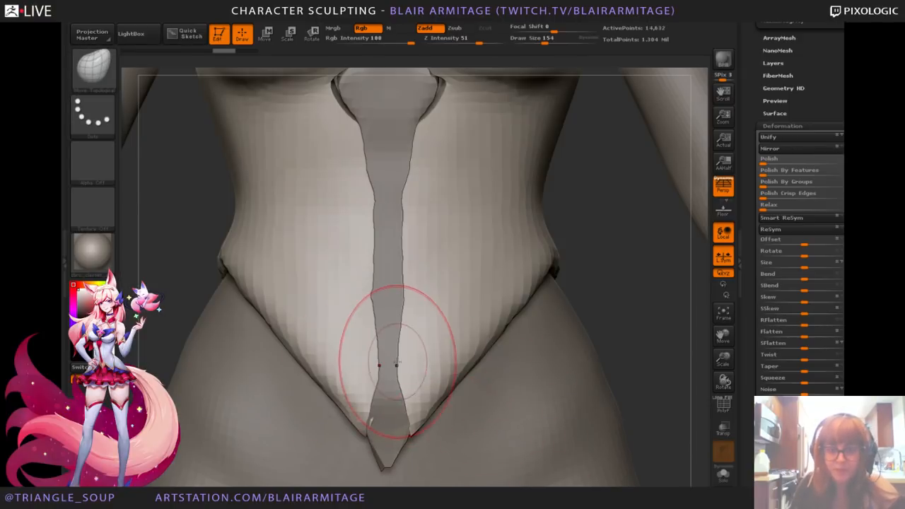
key("ctrl+z")
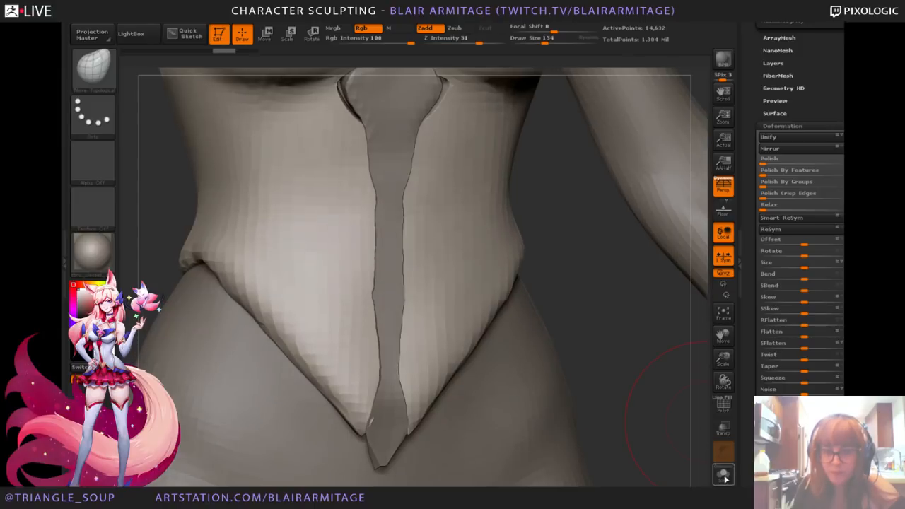
left_click(724, 475)
left_click_drag(626, 412, 584, 396)
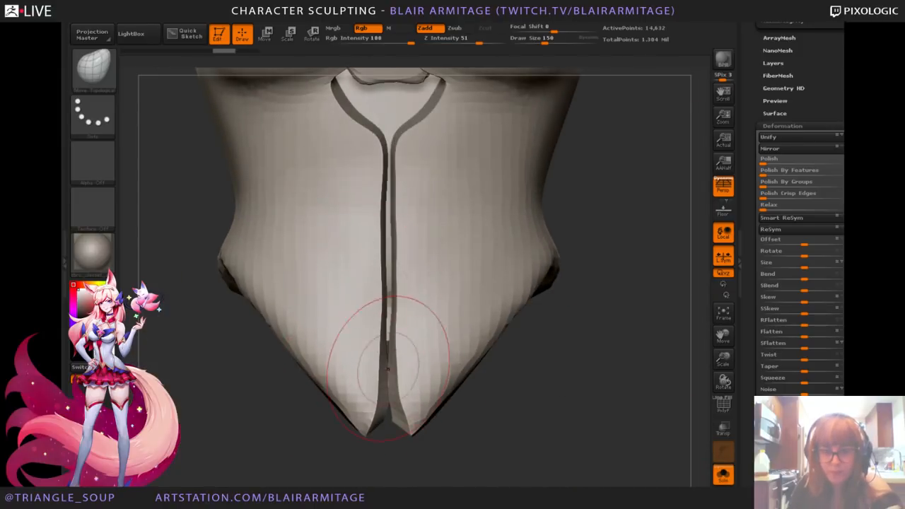
left_click_drag(387, 368, 398, 403, "shift")
key("ctrl+z")
mouse_move(369, 460)
left_mouse_down()
mouse_move(398, 463)
mouse_move(479, 434)
mouse_move(584, 424)
left_mouse_up()
left_click(724, 477)
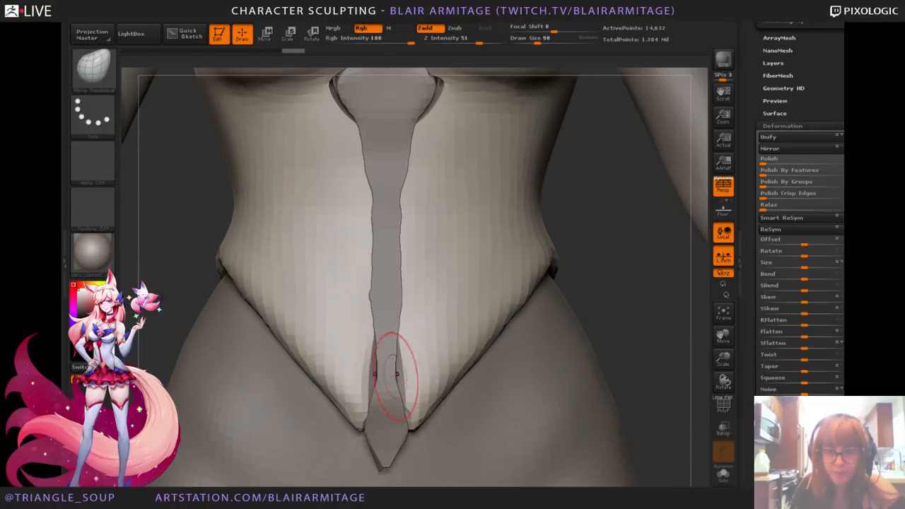
Step: Widen the centre strip along the torso with ghost transparency on so it overlaps the side panels' front gap, then restore the solid view
left_click(724, 428)
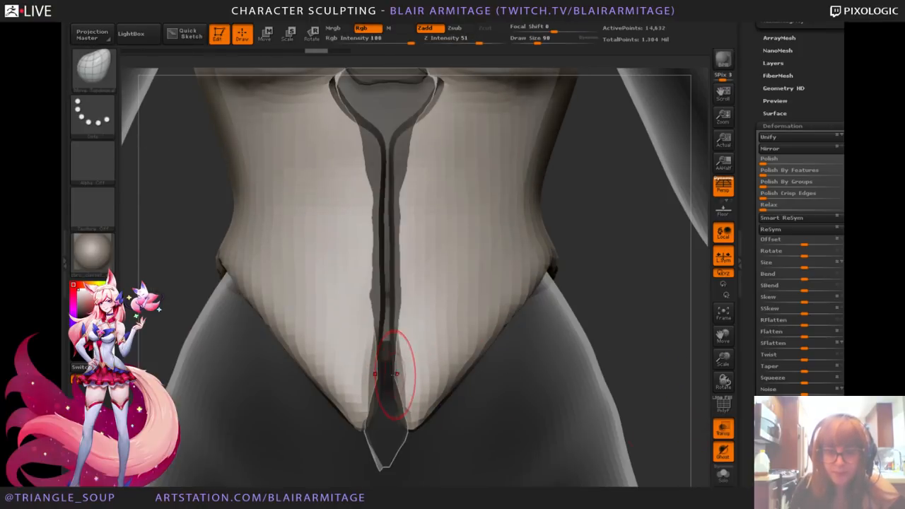
left_click_drag(662, 344, 591, 330)
left_click(375, 357, "alt")
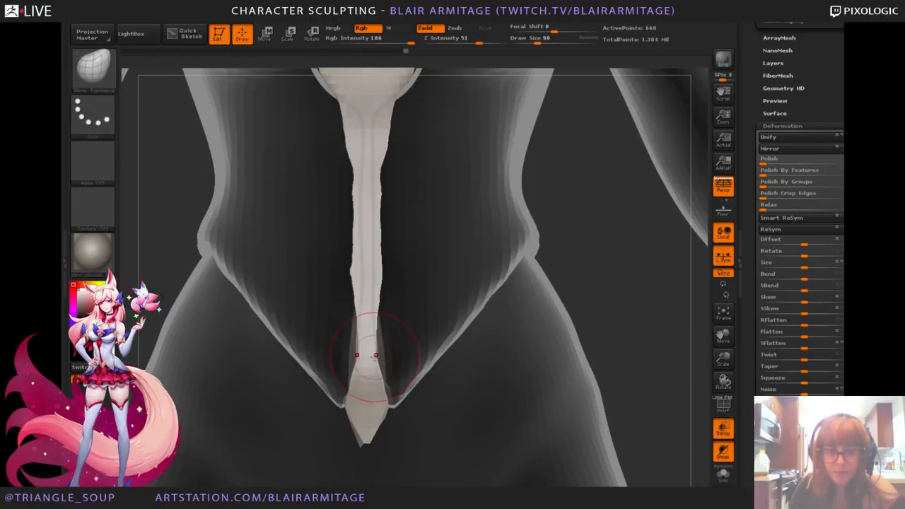
left_click_drag(386, 323, 388, 275)
mouse_move(367, 214)
left_mouse_down()
mouse_move(402, 186)
mouse_move(402, 165)
left_mouse_up()
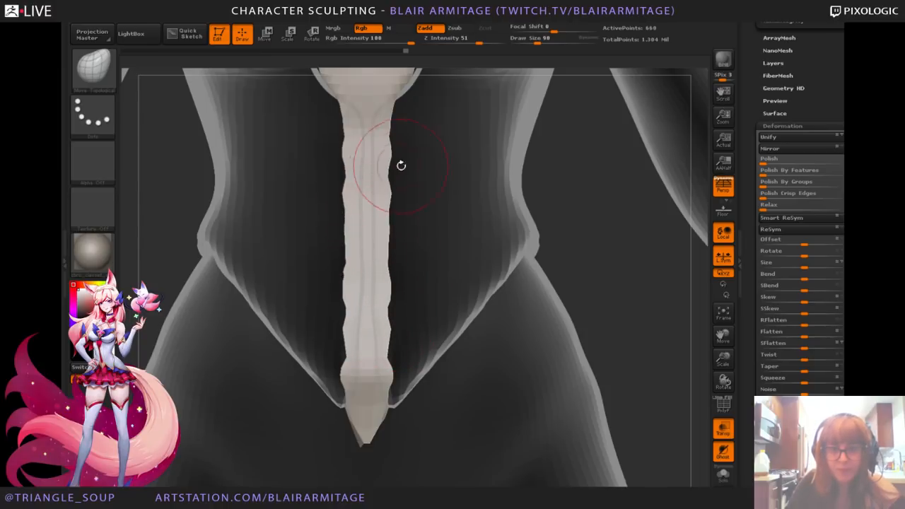
left_click_drag(617, 272, 655, 401)
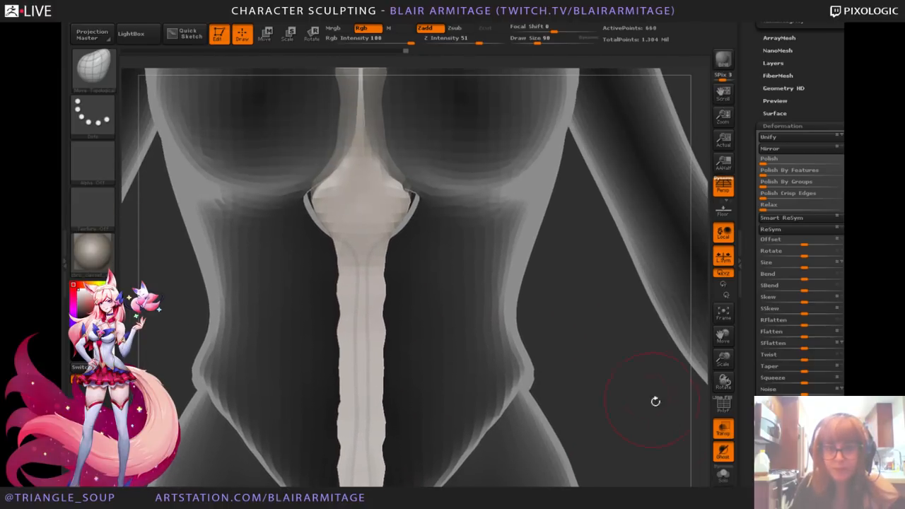
left_click(722, 428)
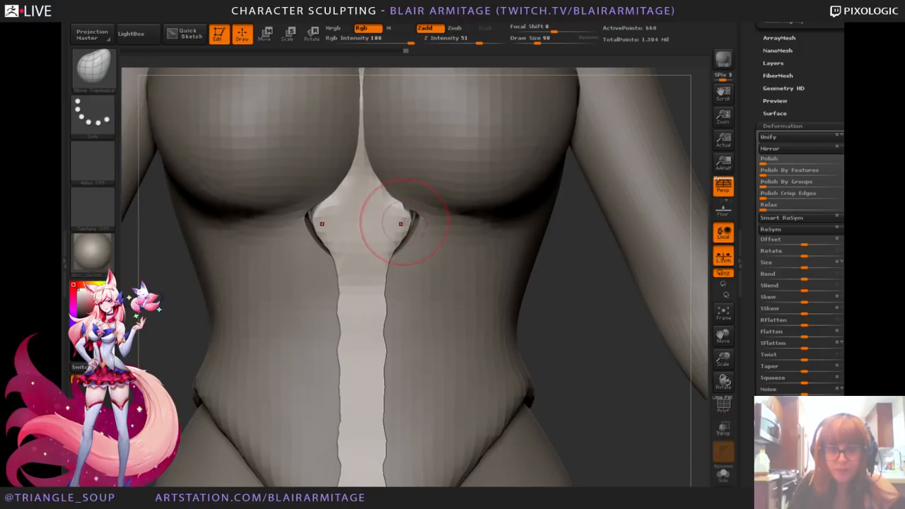
Step: Hide the bodice side panels and push the centre strip back against the torso in side view at draw size 134
left_click_drag(679, 332, 646, 346)
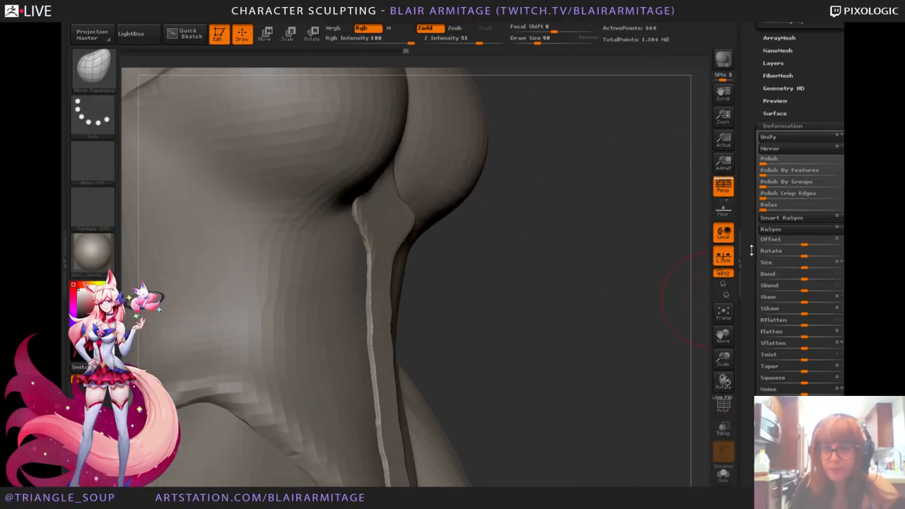
left_click_drag(752, 251, 751, 449)
left_click_drag(637, 294, 391, 160)
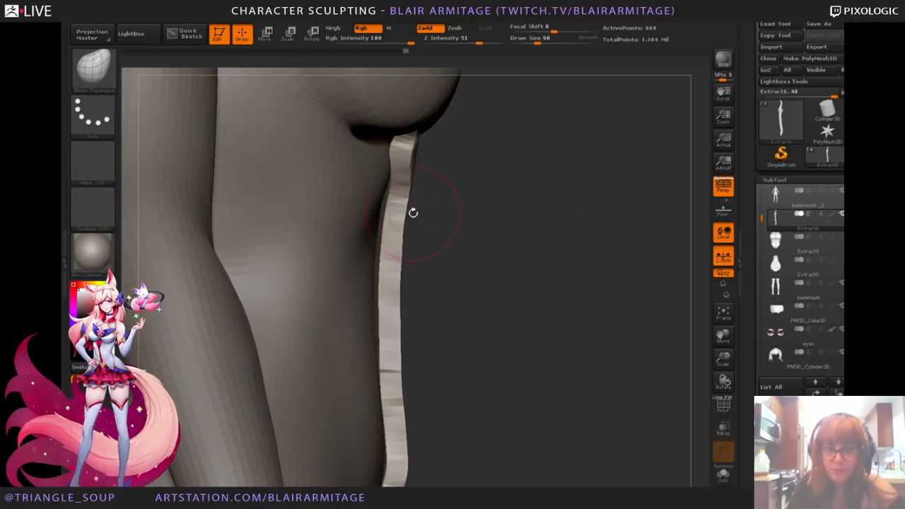
key("]")
left_click_drag(389, 198, 384, 202)
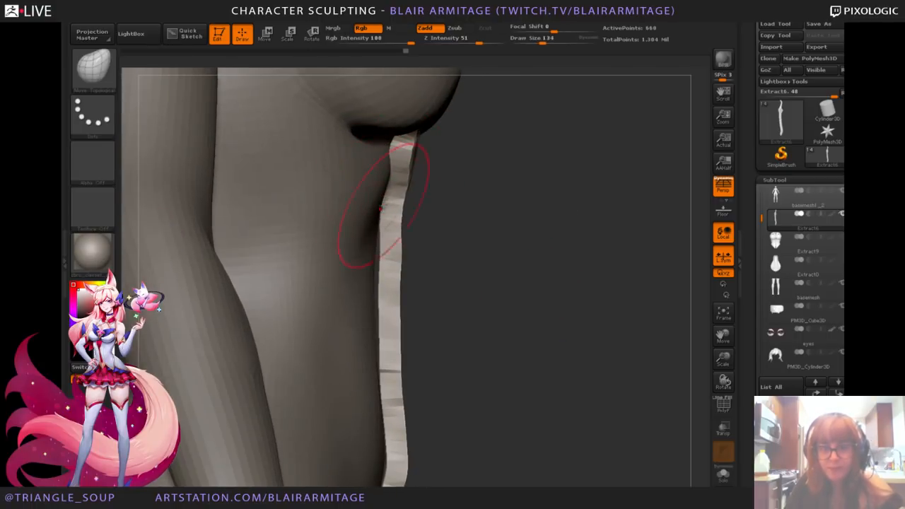
left_click_drag(382, 276, 377, 277)
left_click_drag(380, 347, 376, 351)
Step: Pull the edges of the centre strip's lower section outward just above its pointed tip
right_click_drag(384, 483, 375, 347, "alt")
mouse_move(387, 335)
left_mouse_down()
mouse_move(379, 340)
mouse_move(469, 353)
left_mouse_up()
left_click_drag(413, 315, 442, 312)
left_click_drag(418, 280, 431, 279)
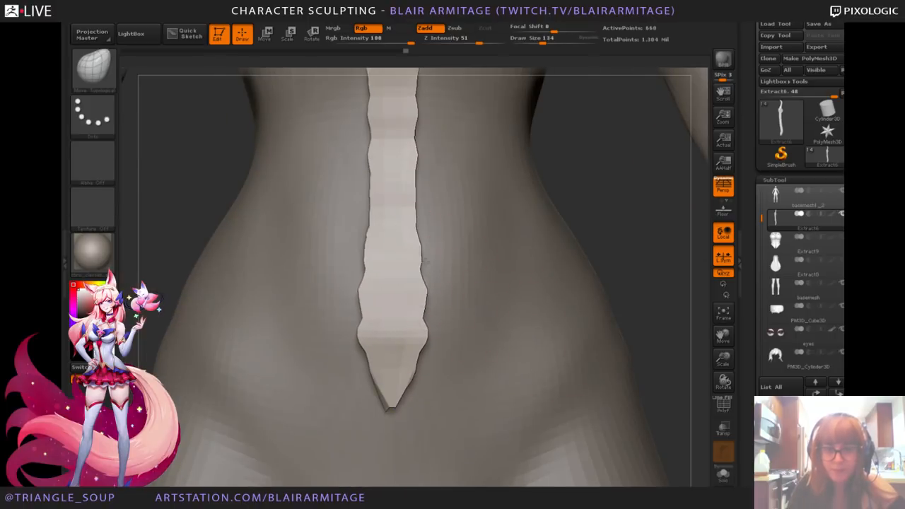
left_click_drag(416, 249, 430, 248)
left_click_drag(413, 189, 426, 190)
left_click_drag(415, 226, 434, 225)
Step: Widen the centre strip from the waist down to the tip, undoing the last stretch of the tip
left_click_drag(623, 265, 617, 439, "alt")
left_click_drag(400, 304, 424, 299)
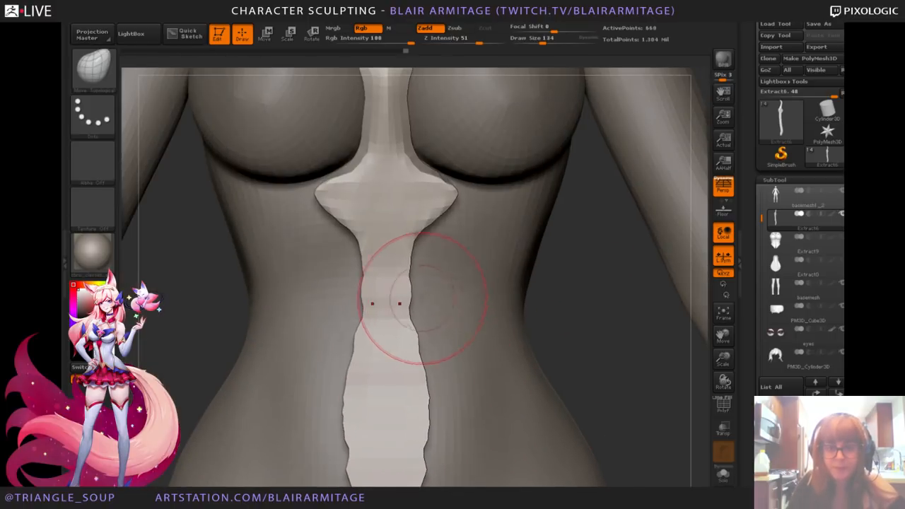
mouse_move(398, 255)
left_mouse_down()
mouse_move(426, 250)
mouse_move(439, 232)
mouse_move(451, 239)
left_mouse_up()
left_click_drag(632, 348, 635, 269, "alt")
left_click_drag(421, 233, 481, 231)
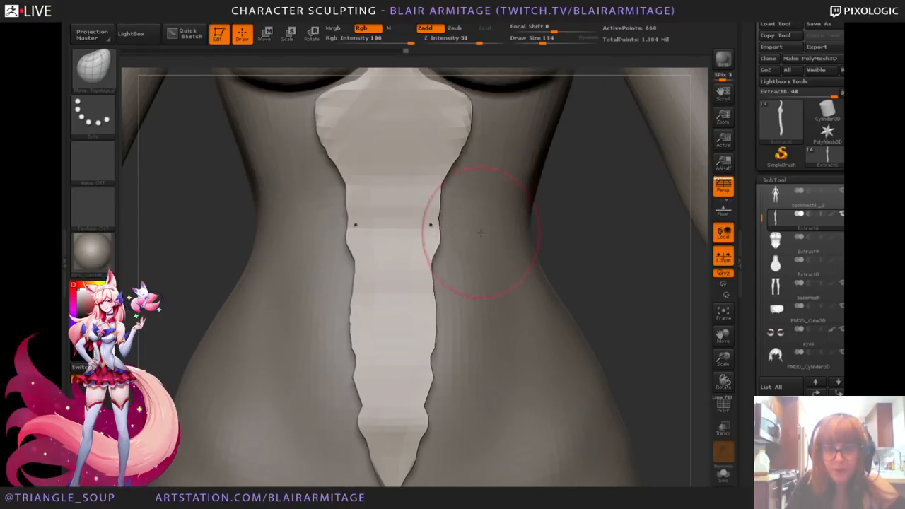
left_click_drag(425, 306, 449, 311)
left_click_drag(416, 389, 432, 404)
left_click_drag(651, 297, 625, 207, "alt")
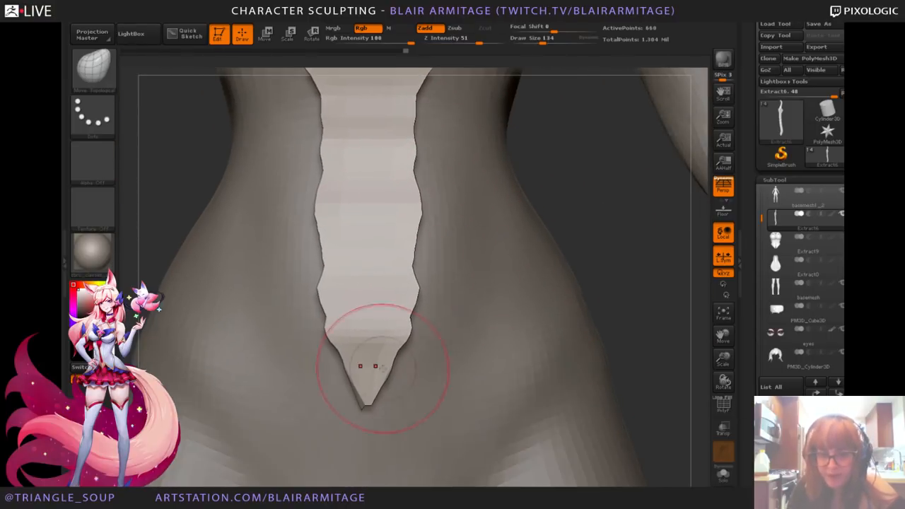
left_click_drag(389, 368, 400, 404)
key("ctrl+z")
Step: DynaMesh the centre strip at resolution 32, and remesh it again at resolution 56
left_click_drag(746, 413, 736, 291)
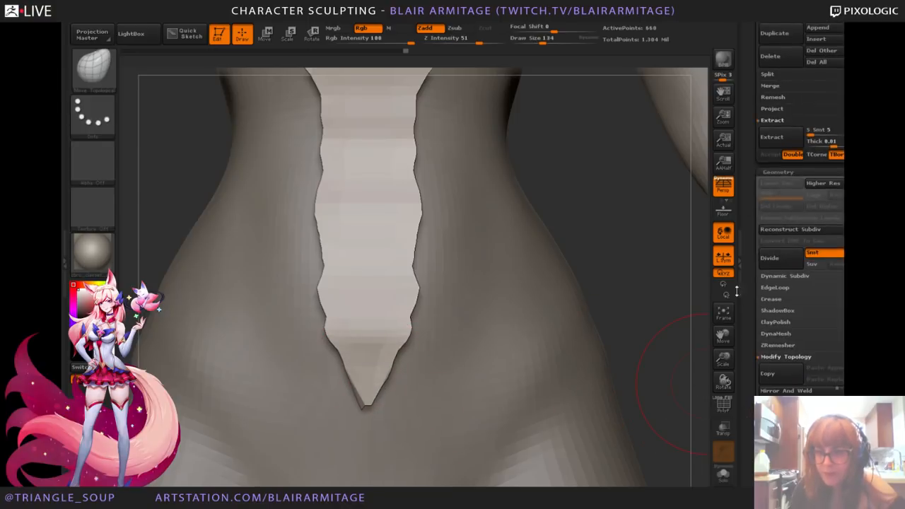
left_click(775, 333)
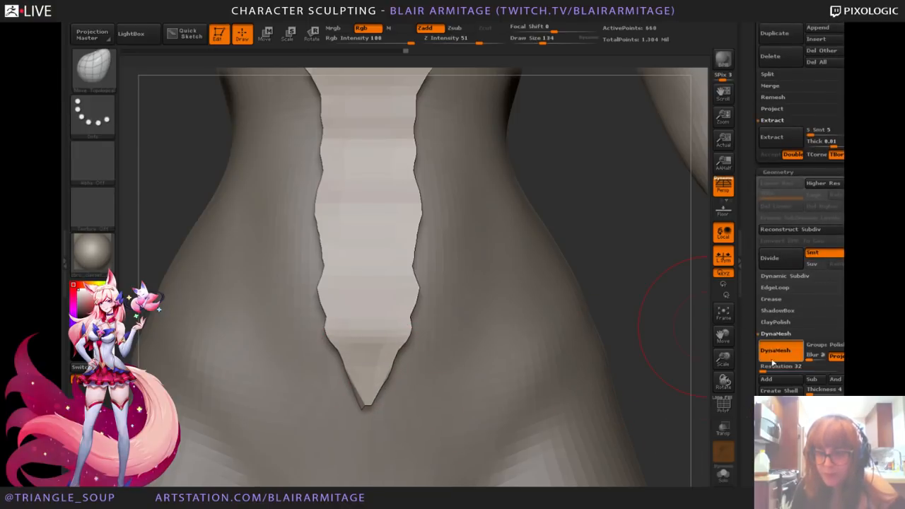
left_click_drag(746, 401, 734, 331)
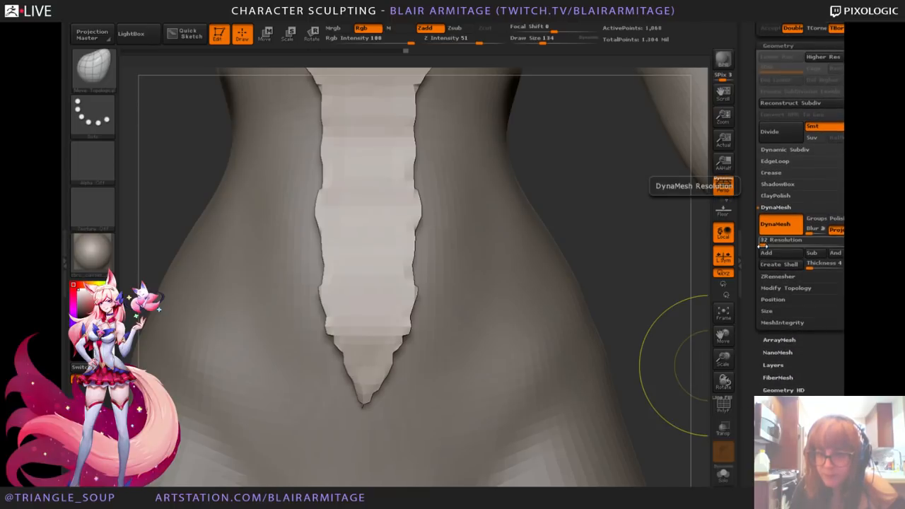
key("ctrl")
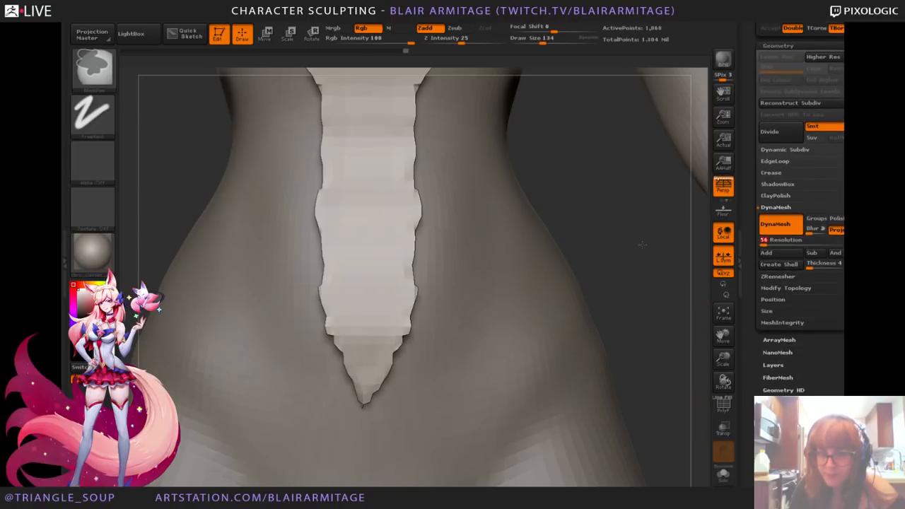
key("ctrl")
left_click_drag(640, 251, 660, 317, "ctrl")
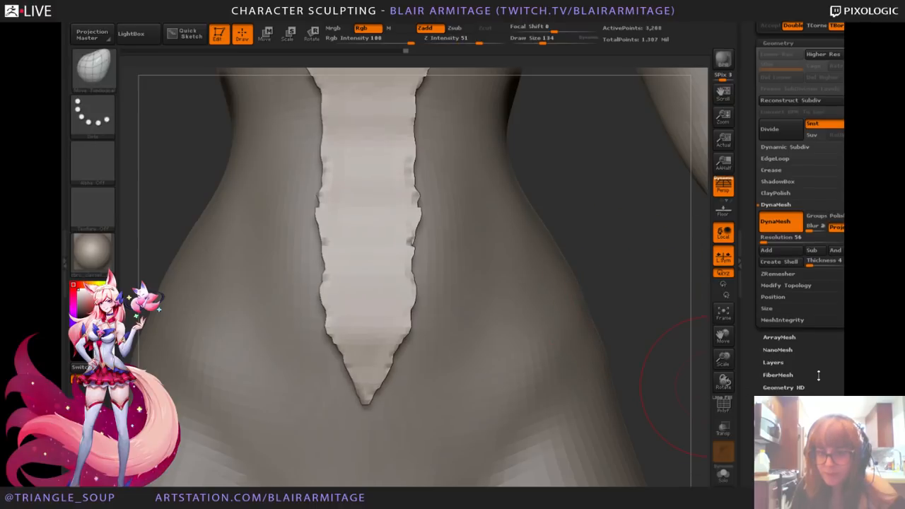
Step: Isolate the costume's centre strip, then thicken its upper part with the Inflat brush and smooth its surface
left_click_drag(819, 374, 806, 330)
left_click_drag(640, 282, 665, 425, "alt")
mouse_move(602, 319)
left_mouse_down()
mouse_move(576, 344)
mouse_move(651, 378)
mouse_move(617, 376)
mouse_move(636, 377)
left_mouse_up()
left_click(723, 475)
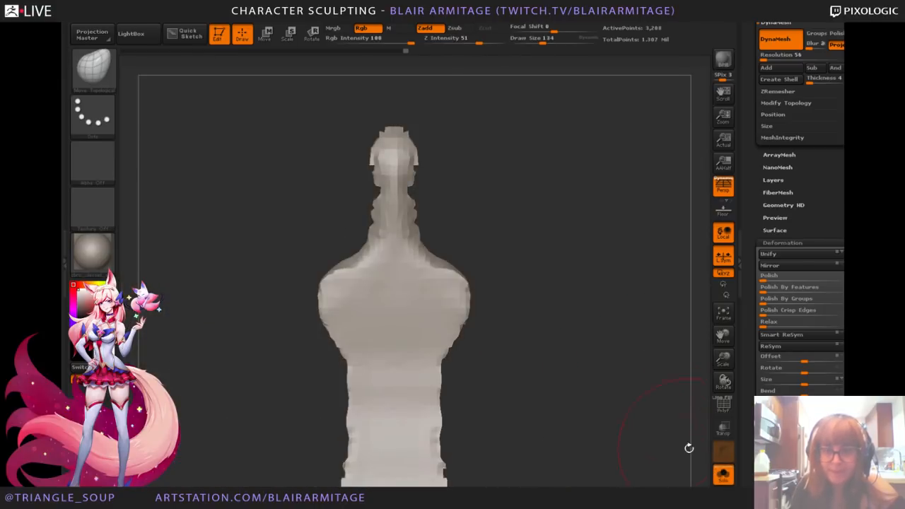
left_click_drag(592, 347, 473, 235)
left_click(97, 77)
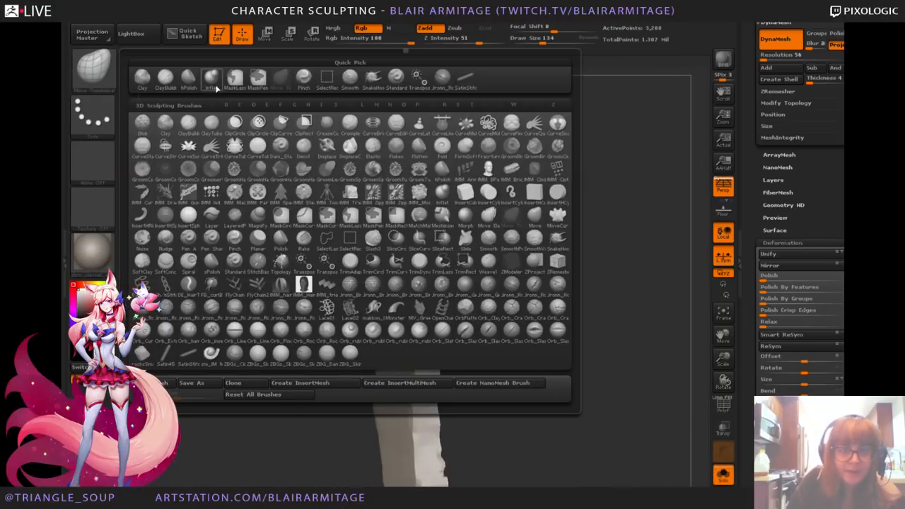
left_click(215, 85)
mouse_move(222, 220)
left_mouse_down("shift")
mouse_move(432, 249)
mouse_move(427, 178)
left_mouse_up("shift")
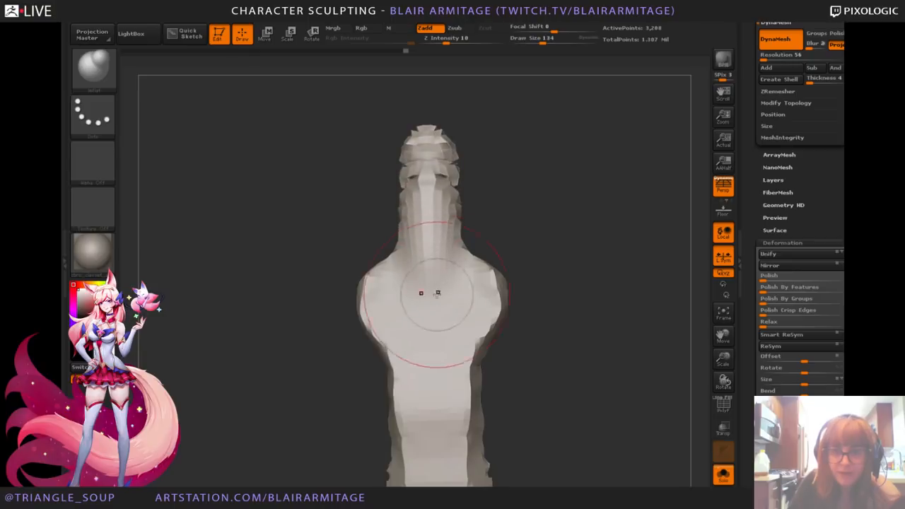
mouse_move(622, 267)
left_mouse_down()
mouse_move(562, 243)
mouse_move(577, 268)
mouse_move(557, 335)
mouse_move(585, 286)
left_mouse_up()
mouse_move(361, 281)
left_mouse_down()
mouse_move(364, 233)
mouse_move(420, 424)
left_mouse_up()
mouse_move(481, 382)
left_mouse_down("shift")
mouse_move(588, 299)
mouse_move(607, 411)
mouse_move(622, 424)
mouse_move(537, 425)
mouse_move(629, 422)
mouse_move(601, 446)
mouse_move(627, 447)
mouse_move(626, 428)
mouse_move(652, 421)
left_mouse_up("shift")
Step: Show the whole figure again and reshape the strip's upper end between the breasts with the Move Topological brush
left_click(722, 474)
left_click(94, 70)
left_click(280, 83)
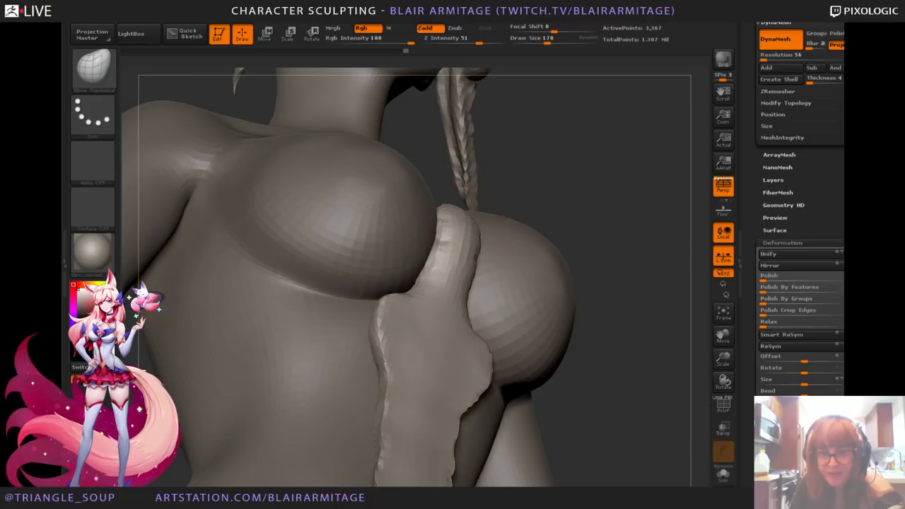
left_click_drag(610, 218, 623, 322)
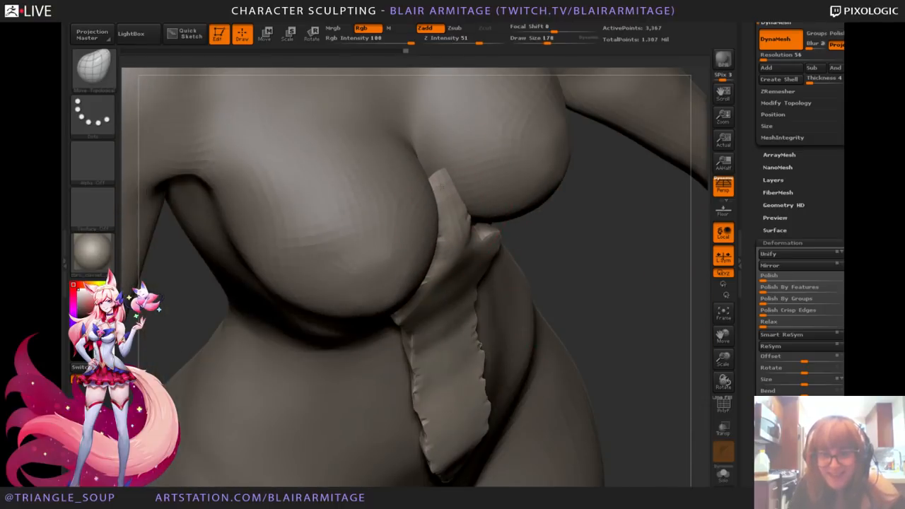
left_click_drag(596, 282, 523, 222)
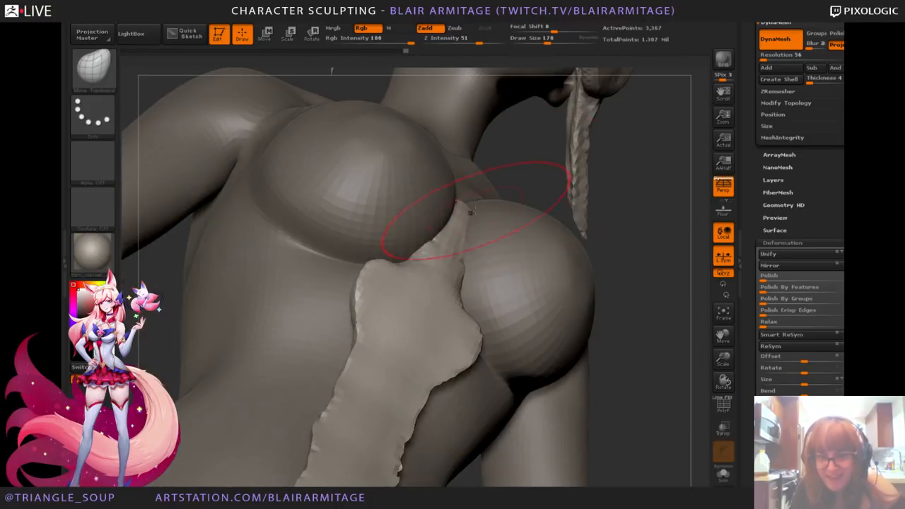
mouse_move(473, 236)
left_mouse_down()
mouse_move(545, 323)
mouse_move(592, 218)
mouse_move(439, 217)
left_mouse_up()
left_click_drag(548, 249, 690, 276)
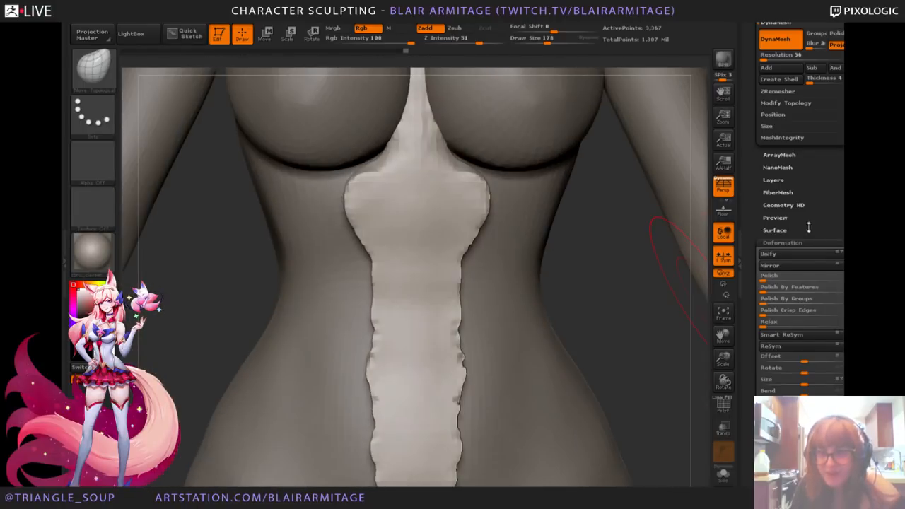
Step: Make the hidden bodysuit subtool visible and select it
scroll(809, 226, "up", 10)
left_click(840, 237)
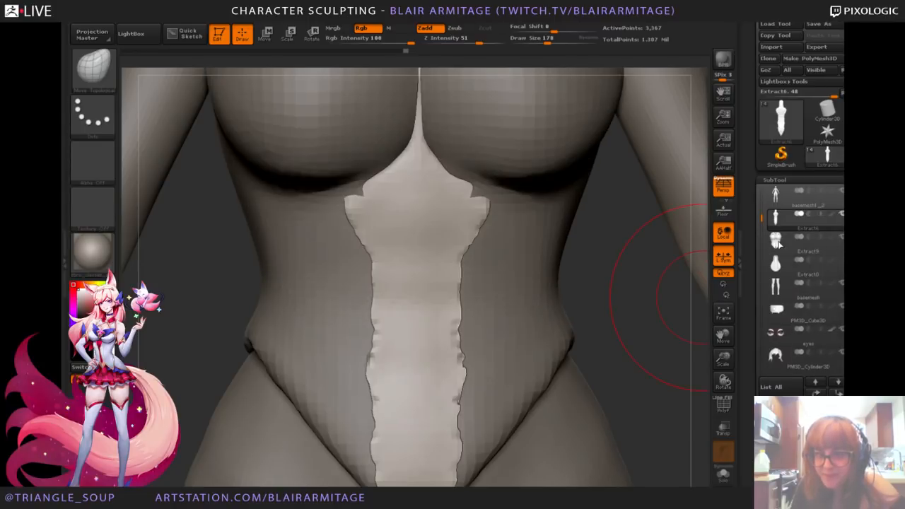
left_click(782, 245)
left_click_drag(671, 336, 488, 318)
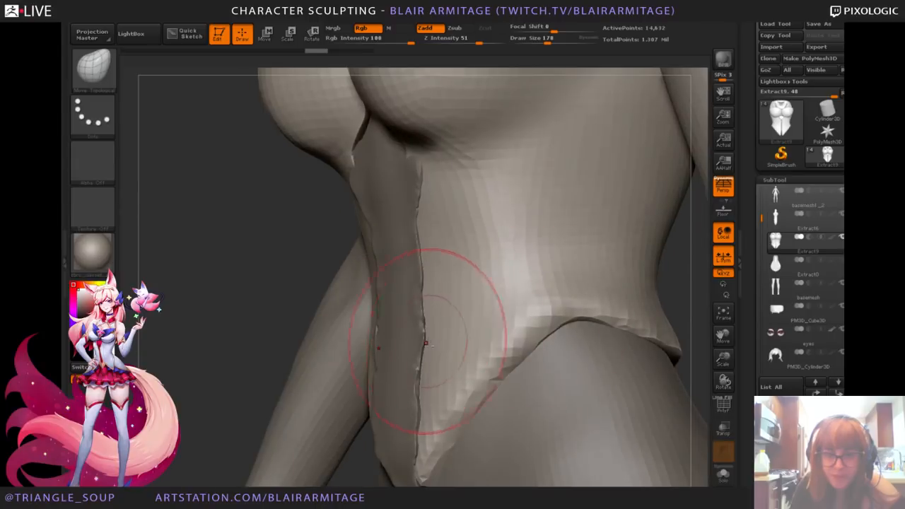
Step: Select the centre strip and push its jagged edges beneath the bodysuit along the front opening down to the crotch
left_click(390, 331, "alt")
left_click_drag(205, 353, 403, 280)
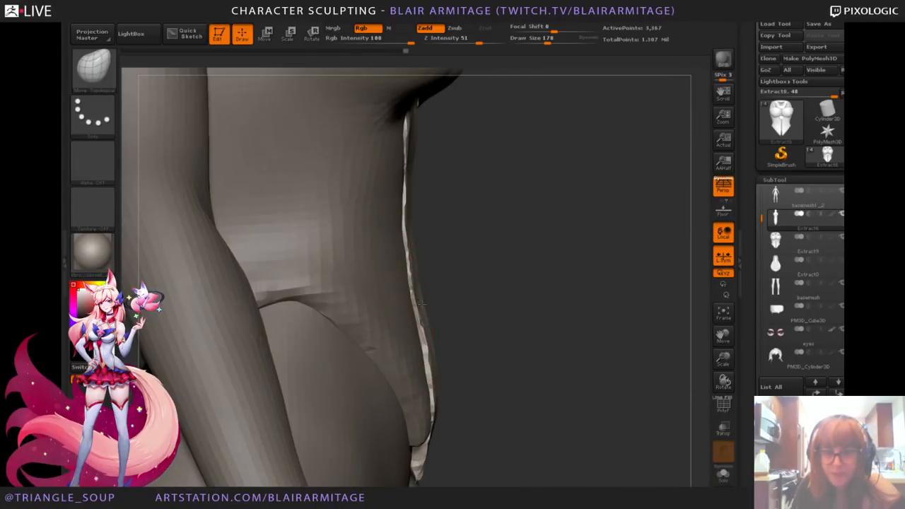
left_click_drag(517, 367, 434, 262)
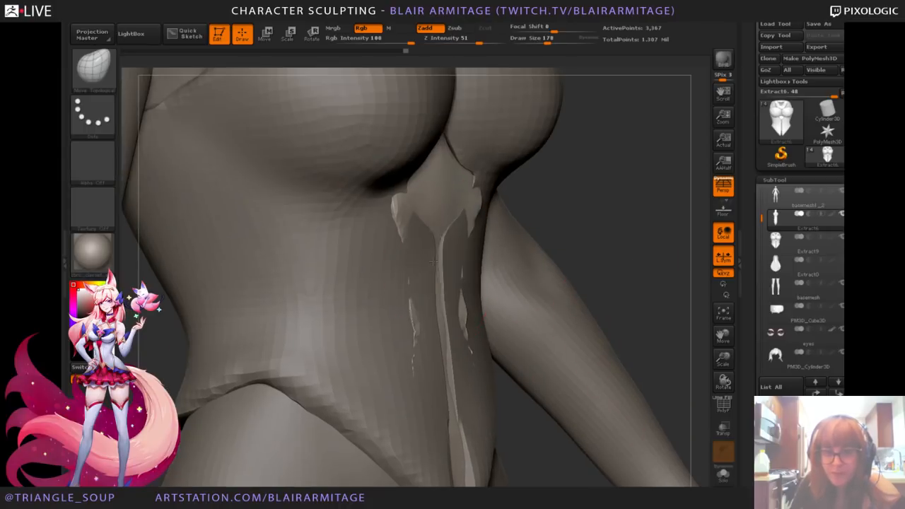
left_click_drag(479, 206, 474, 335)
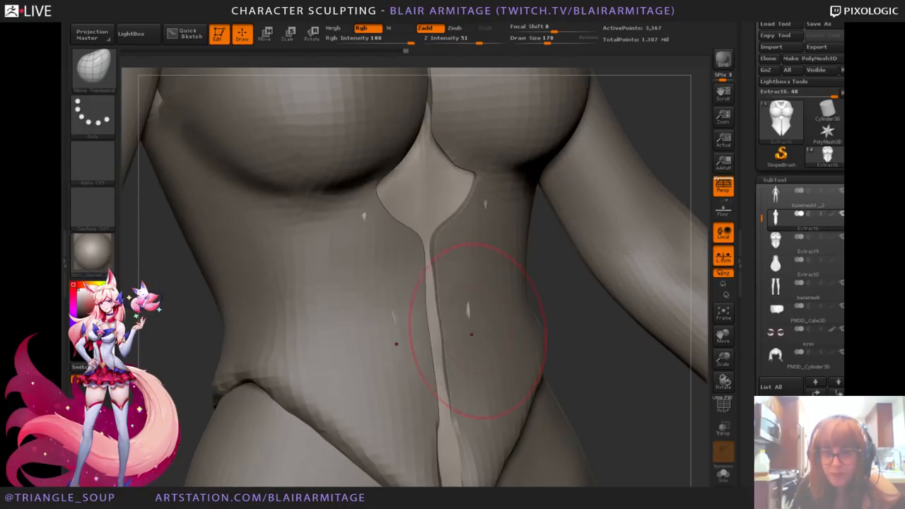
left_click_drag(598, 365, 464, 200)
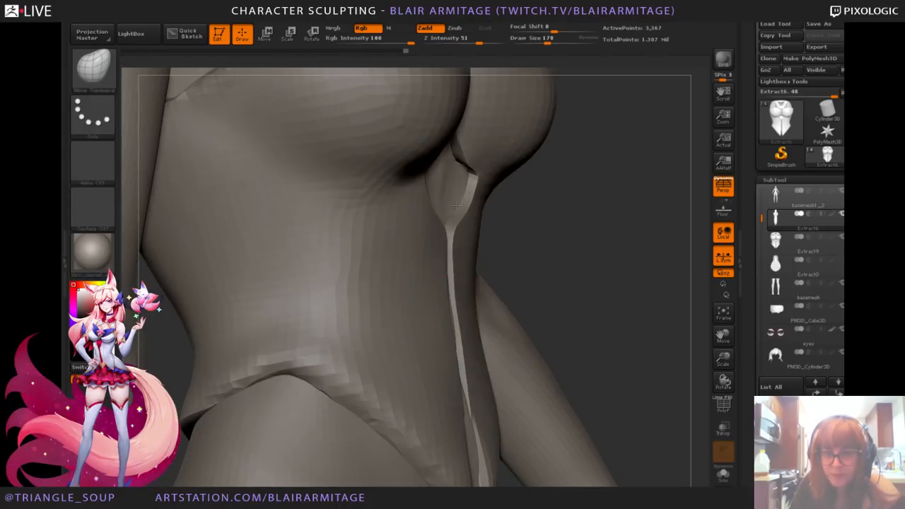
left_click_drag(623, 250, 472, 340)
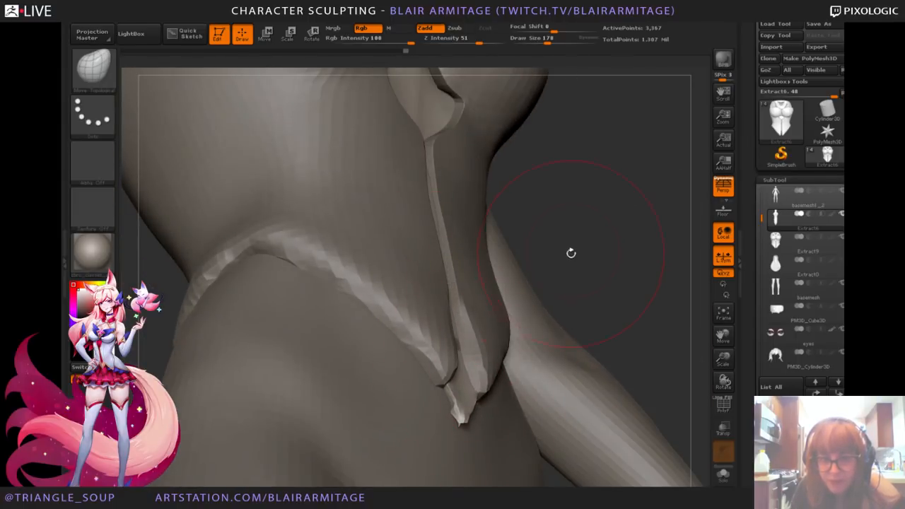
left_click_drag(571, 252, 449, 340)
left_click_drag(597, 237, 401, 206)
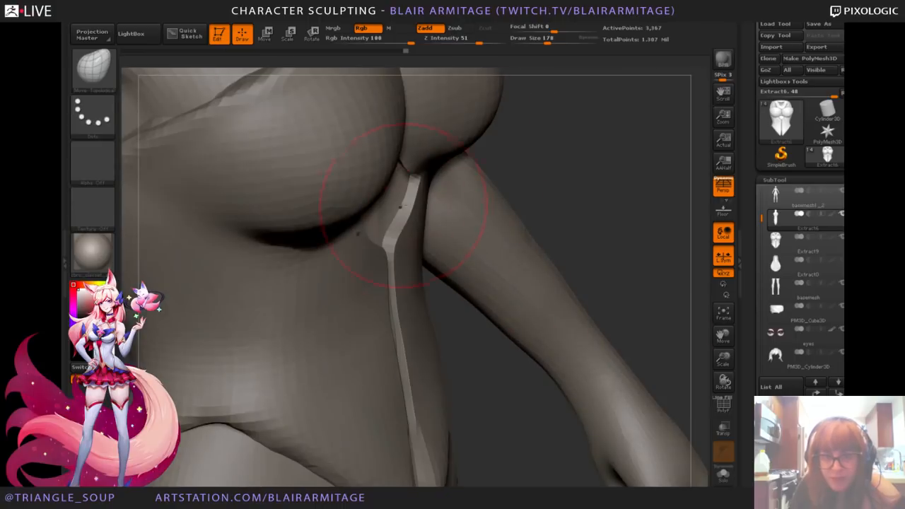
left_click_drag(599, 231, 424, 147)
mouse_move(592, 201)
left_mouse_down("alt")
mouse_move(600, 293)
mouse_move(580, 264)
mouse_move(453, 219)
left_mouse_up("alt")
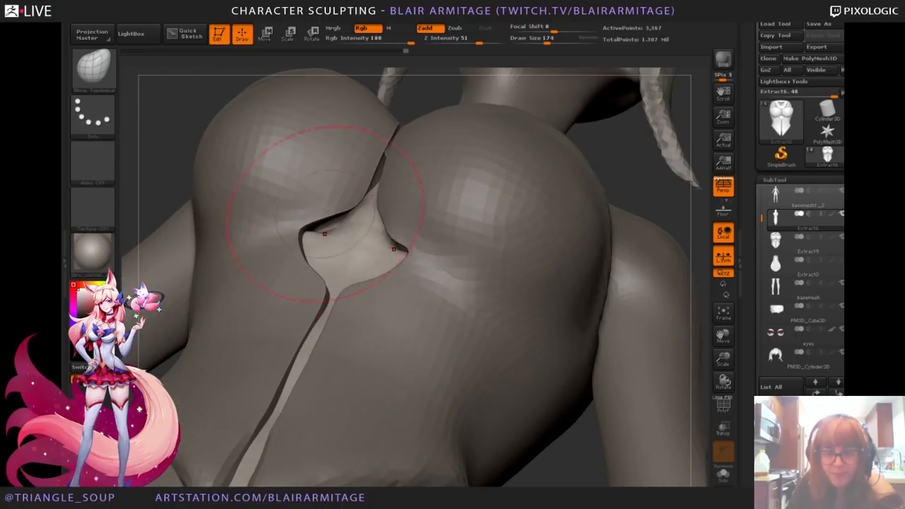
Step: Reduce the draw size to 106 and rework the bodysuit's inner cup edges around the chest opening
key("bracketleft")
key("bracketleft")
key("bracketleft")
key("bracketleft")
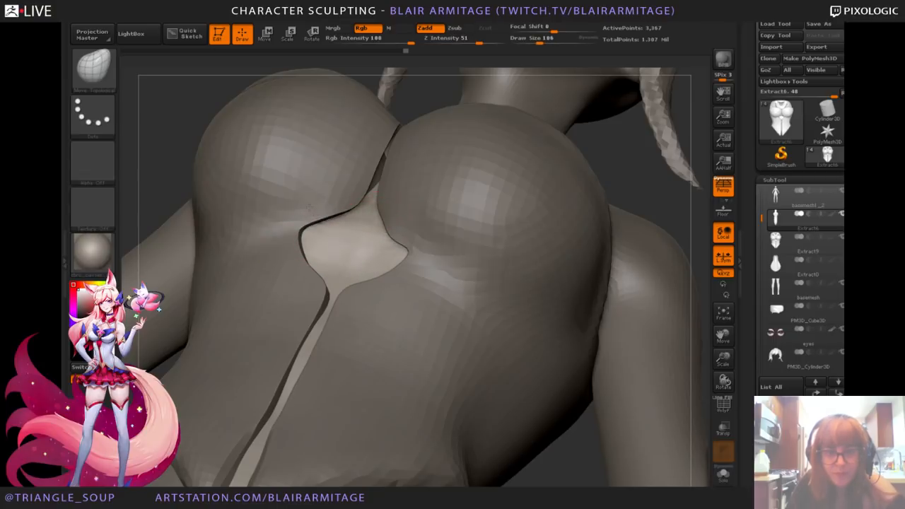
mouse_move(219, 187)
left_mouse_down()
mouse_move(183, 258)
mouse_move(641, 263)
mouse_move(474, 220)
mouse_move(663, 236)
mouse_move(418, 232)
left_mouse_up()
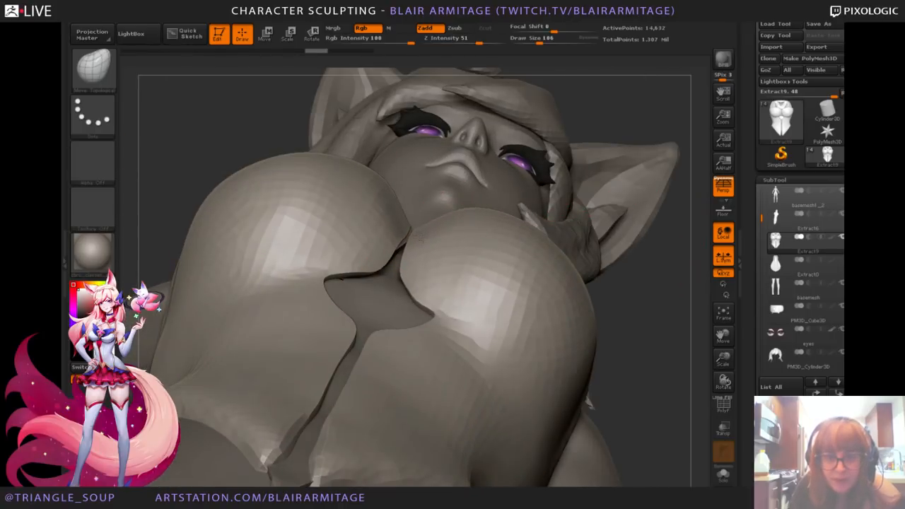
left_click_drag(601, 281, 525, 263)
left_click_drag(594, 401, 384, 251)
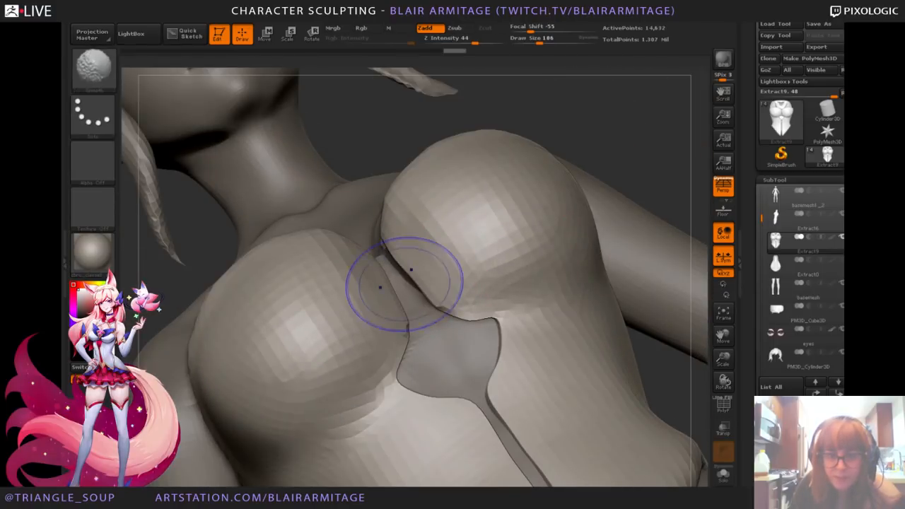
Step: Move and smooth the bodysuit's edge between the cups just above the front opening
left_click_drag(669, 183, 648, 112)
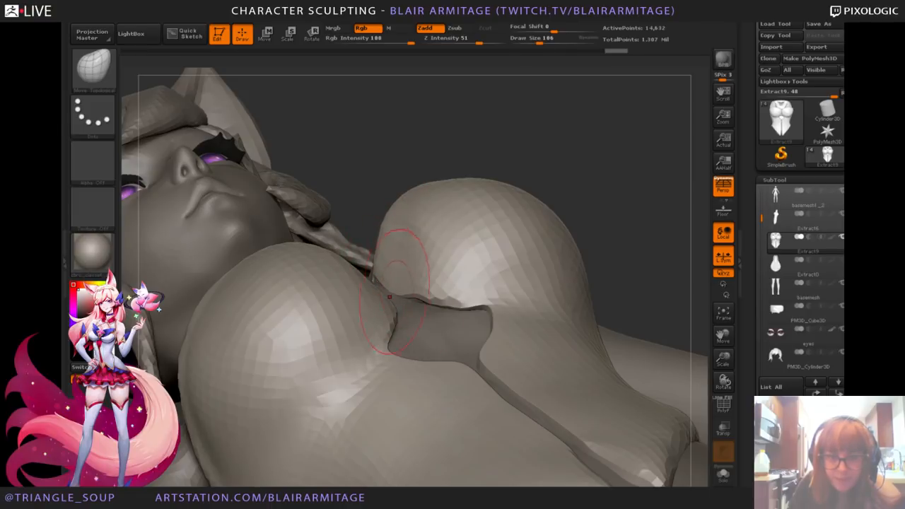
mouse_move(422, 229)
left_mouse_down("shift")
mouse_move(418, 210)
mouse_move(430, 192)
left_mouse_up("shift")
left_click_drag(587, 170, 428, 289)
left_click_drag(614, 172, 640, 205)
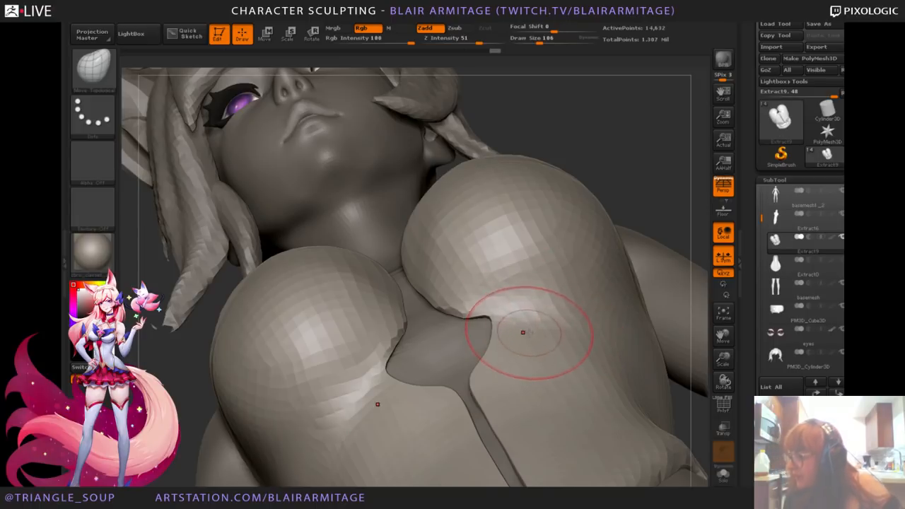
Step: Enlarge the brush to draw size 162 and refine the curve of the bodysuit's upper cup edges, smoothing the bumps
left_click_drag(667, 162, 579, 203)
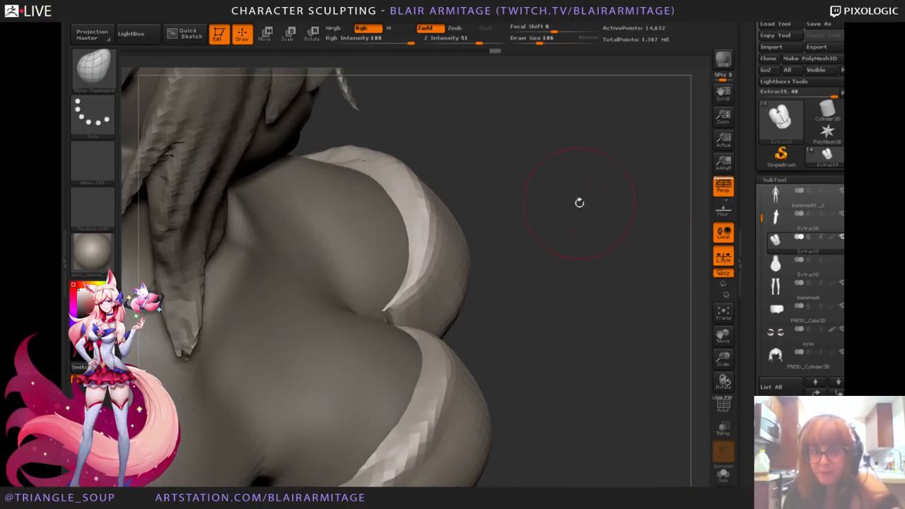
left_click_drag(348, 150, 346, 157)
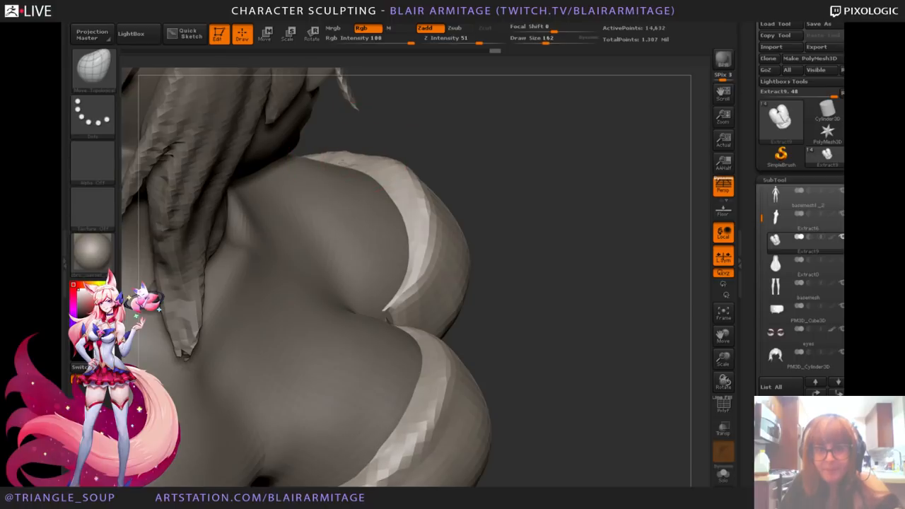
left_click_drag(418, 193, 421, 193)
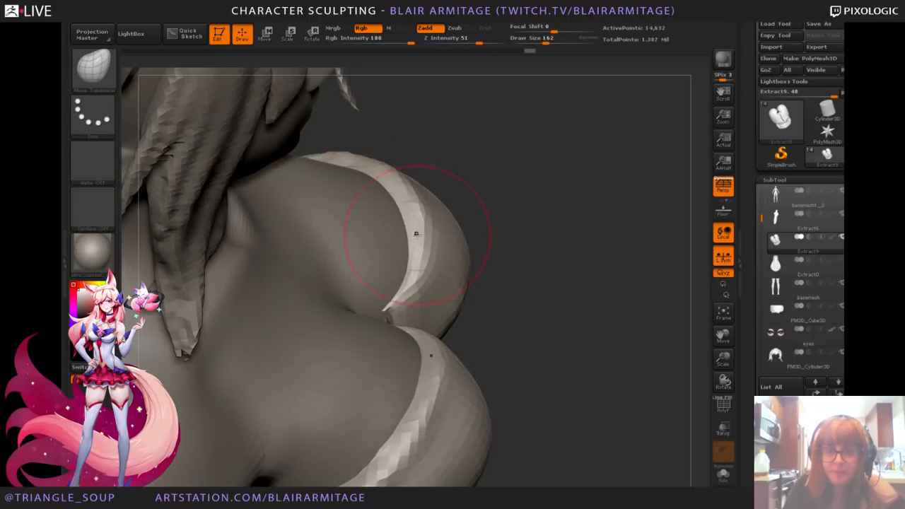
left_click_drag(514, 212, 539, 216)
left_click_drag(429, 220, 417, 221)
left_click_drag(566, 214, 488, 185)
mouse_move(438, 213)
left_mouse_down("shift")
mouse_move(457, 229)
mouse_move(453, 195)
left_mouse_up("shift")
Step: Even out the bodysuit's top edge from the cups towards the armpits with move and smooth strokes
left_click_drag(508, 163, 522, 178)
left_click_drag(501, 212, 496, 224, "shift")
mouse_move(560, 140)
left_mouse_down()
mouse_move(560, 170)
mouse_move(544, 139)
mouse_move(558, 209)
left_mouse_up()
mouse_move(457, 155)
left_mouse_down()
mouse_move(464, 152)
mouse_move(466, 169)
left_mouse_up()
mouse_move(554, 166)
left_mouse_down()
mouse_move(681, 222)
mouse_move(588, 184)
mouse_move(526, 217)
left_mouse_up()
mouse_move(598, 237)
left_mouse_down()
mouse_move(536, 269)
mouse_move(658, 246)
mouse_move(604, 266)
mouse_move(607, 228)
left_mouse_up()
left_click_drag(654, 277, 556, 212, "alt")
mouse_move(614, 248)
left_mouse_down()
mouse_move(608, 257)
mouse_move(540, 211)
left_mouse_up()
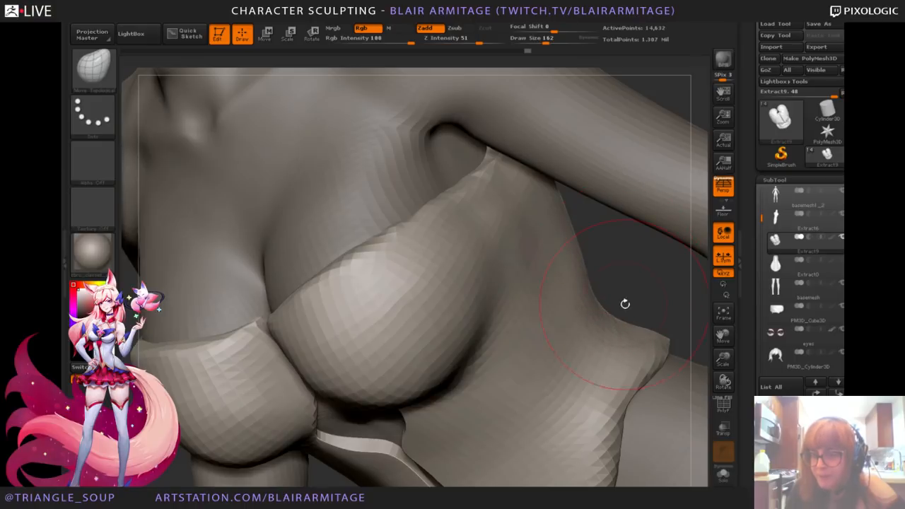
left_click_drag(624, 303, 586, 263)
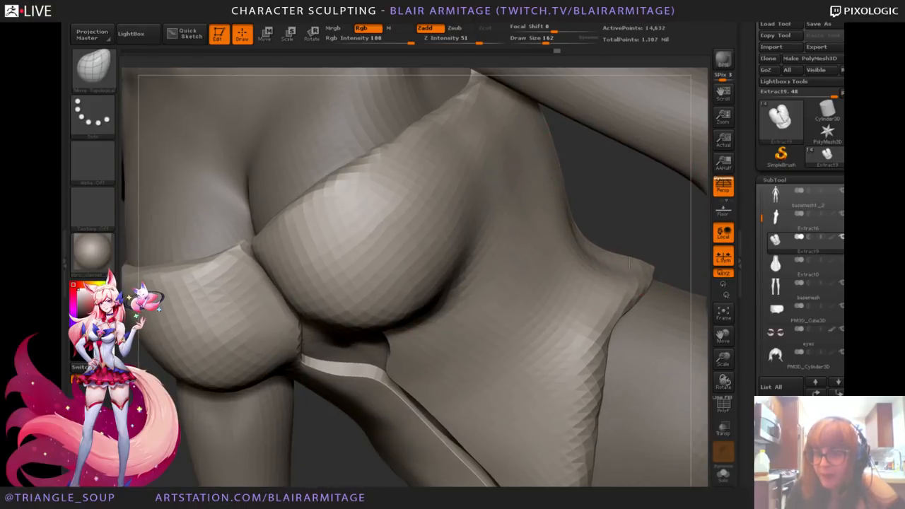
mouse_move(604, 251)
left_mouse_down()
mouse_move(607, 244)
mouse_move(607, 262)
mouse_move(615, 235)
mouse_move(389, 331)
mouse_move(306, 445)
mouse_move(226, 381)
mouse_move(315, 389)
left_mouse_up()
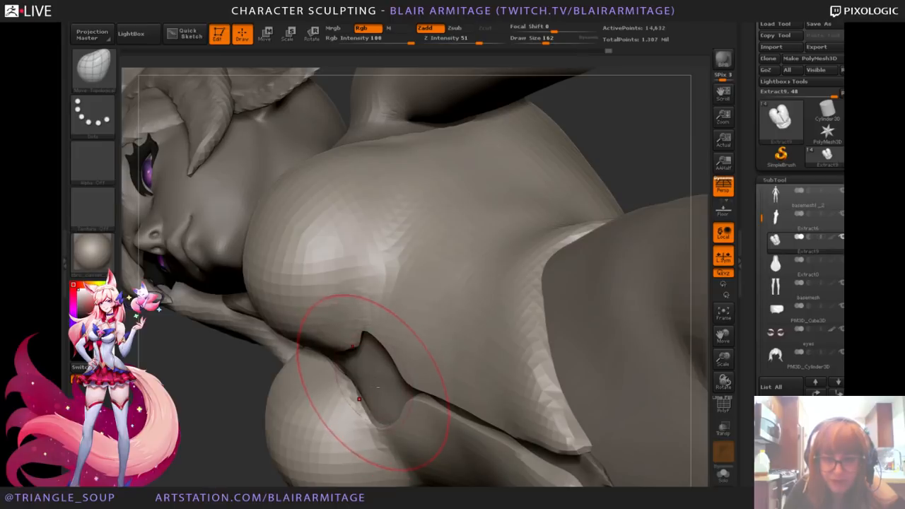
Step: Select the centre strip, shift its upper section between the cups, and reselect the bodysuit
left_click(492, 412, "alt")
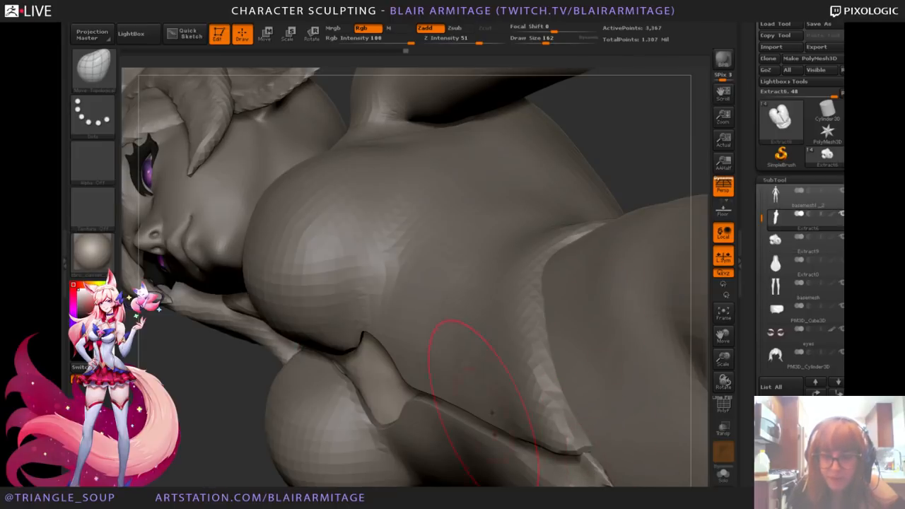
left_click_drag(368, 383, 339, 363)
left_click(315, 374, "alt")
left_click_drag(210, 429, 396, 396)
Step: Reduce the draw size to 94 and adjust and smooth the inner cup edges beside the strip from the front
left_click_drag(626, 412, 595, 345, "alt")
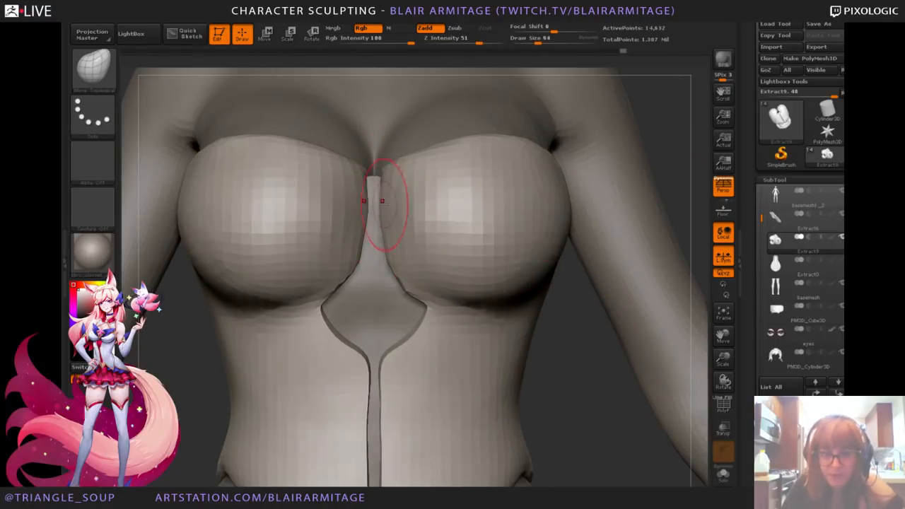
left_click_drag(380, 238, 382, 239)
left_click_drag(569, 378, 567, 358, "alt")
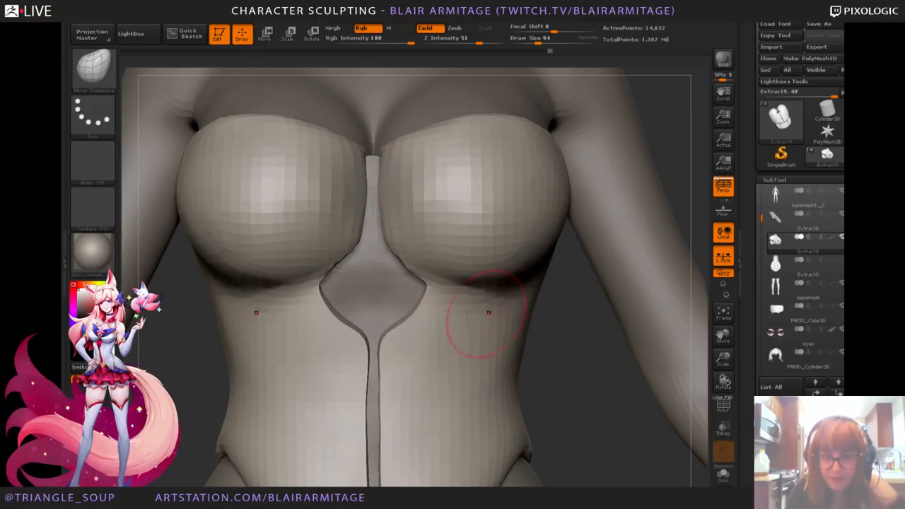
mouse_move(599, 386)
left_mouse_down("alt")
mouse_move(547, 253)
mouse_move(515, 201)
mouse_move(539, 184)
mouse_move(622, 241)
mouse_move(559, 236)
left_mouse_up("alt")
left_click_drag(350, 227, 344, 211, "shift")
left_click_drag(403, 283, 397, 280, "shift")
Step: Smooth the undersides and upper surfaces of the bodysuit's cups from several angles
mouse_move(559, 234)
left_mouse_down()
mouse_move(608, 213)
mouse_move(561, 201)
left_mouse_up()
mouse_move(532, 226)
left_mouse_down()
mouse_move(542, 244)
mouse_move(624, 224)
mouse_move(608, 177)
left_mouse_up()
left_click_drag(392, 208, 417, 225, "shift")
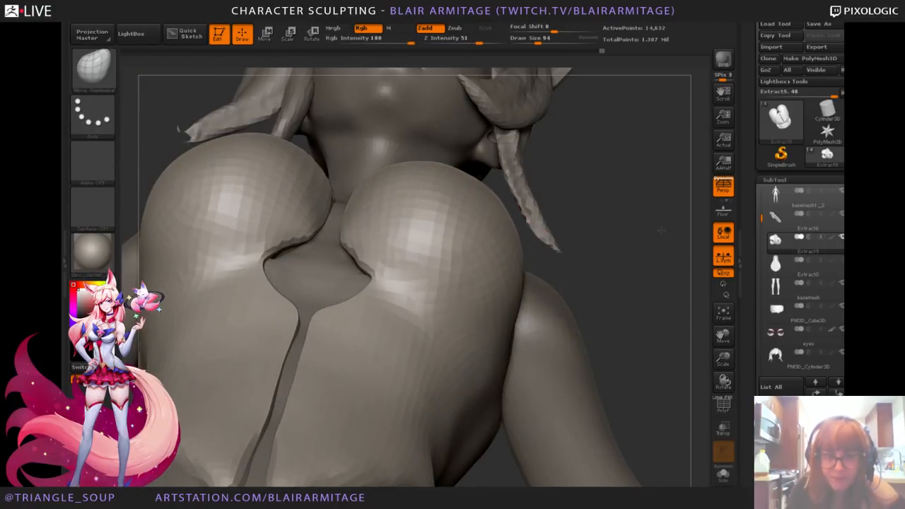
left_click_drag(650, 230, 612, 304, "shift")
left_click_drag(551, 367, 625, 334)
left_click_drag(453, 205, 434, 145, "shift")
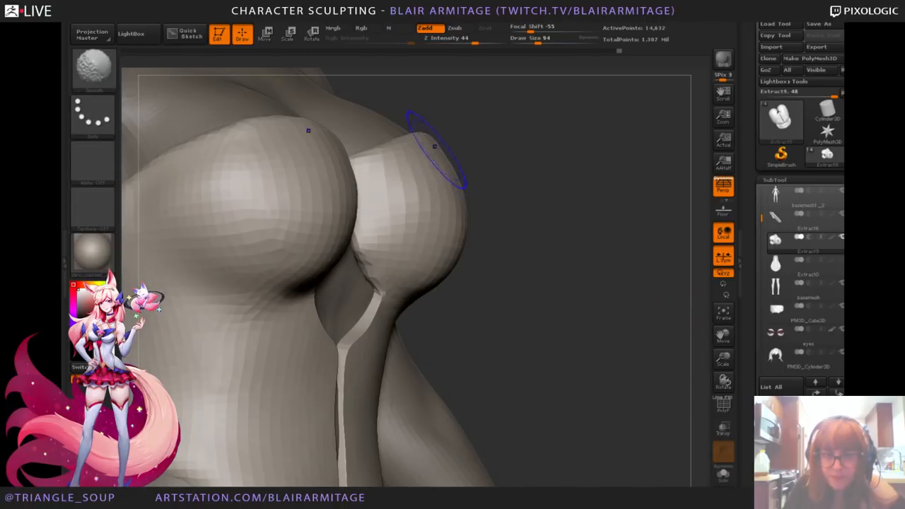
Step: Set the draw size to 118 and pull the inner corners of the bodysuit's neckline into shape at the cleavage
left_click_drag(524, 120, 461, 223)
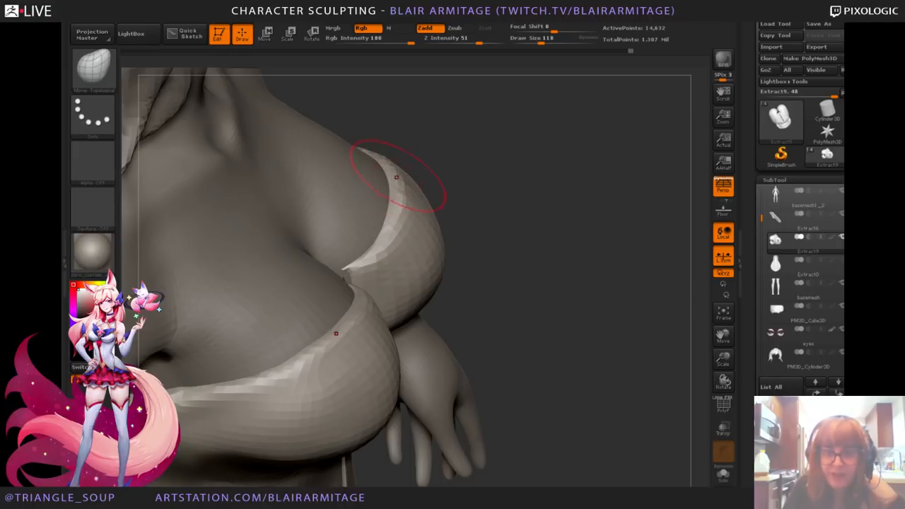
left_click_drag(471, 225, 527, 211)
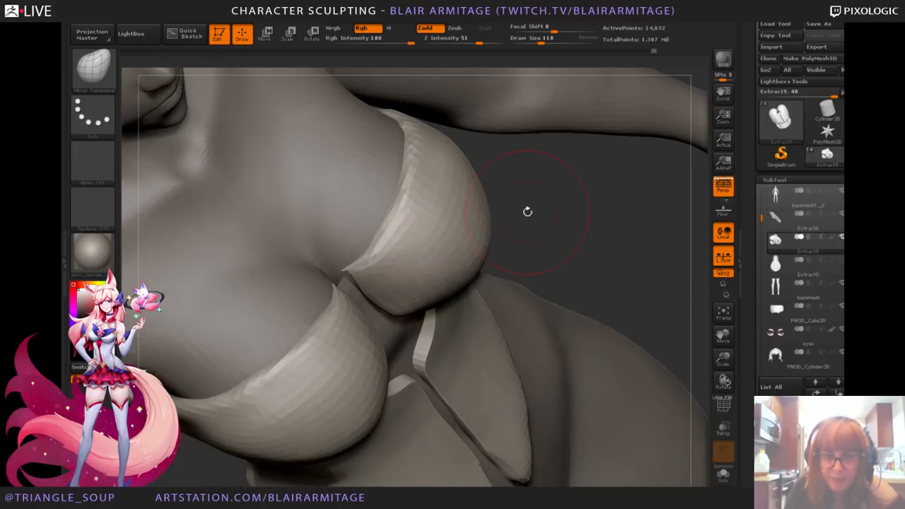
left_click_drag(351, 278, 360, 275)
left_click_drag(558, 257, 541, 173)
Step: Inflate the inner edges of the bodysuit's cups beside the centre strip with the Inflat brush, and return to the Move Topological brush
left_click(88, 80)
left_click(214, 82)
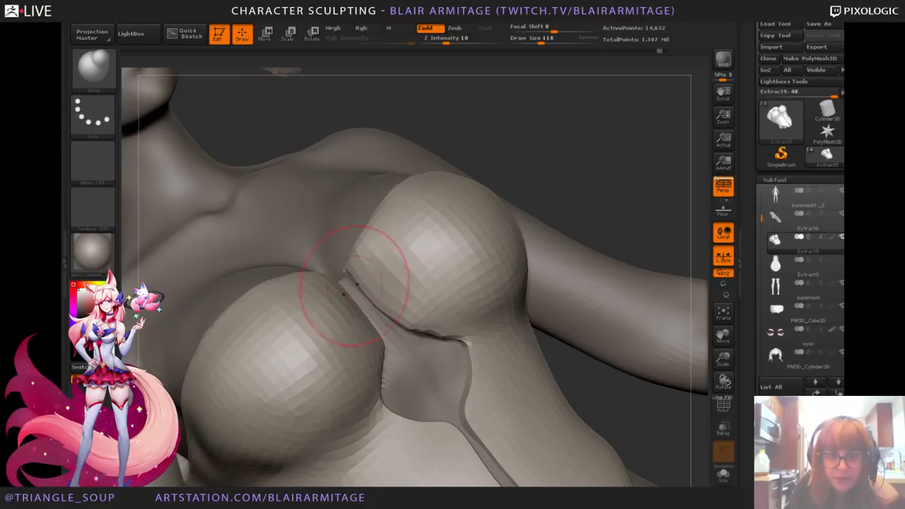
left_click_drag(346, 279, 448, 336)
left_click_drag(581, 128, 599, 151)
left_click(92, 67)
left_click(280, 80)
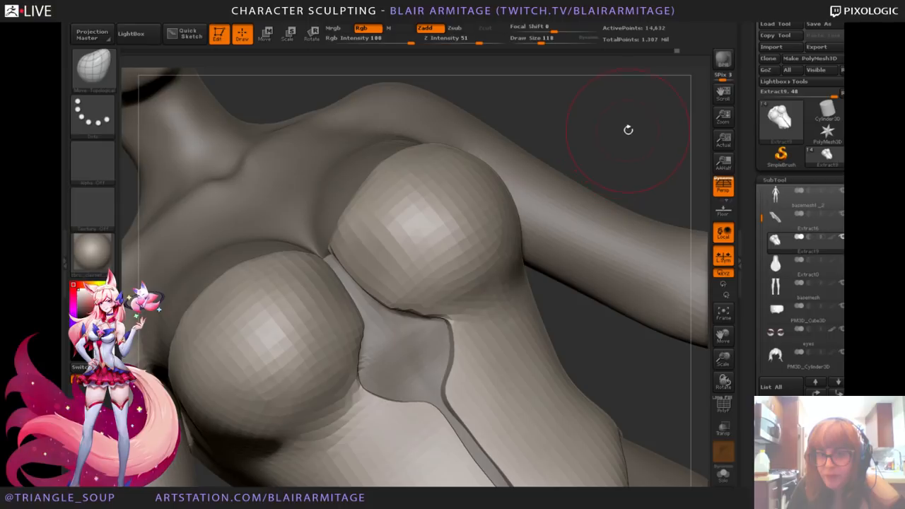
Step: Set the draw size to 174 and reshape and smooth the bodysuit's side and back beneath the arm
mouse_move(628, 129)
left_mouse_down()
mouse_move(626, 236)
mouse_move(649, 325)
mouse_move(638, 210)
mouse_move(535, 326)
mouse_move(525, 306)
left_mouse_up()
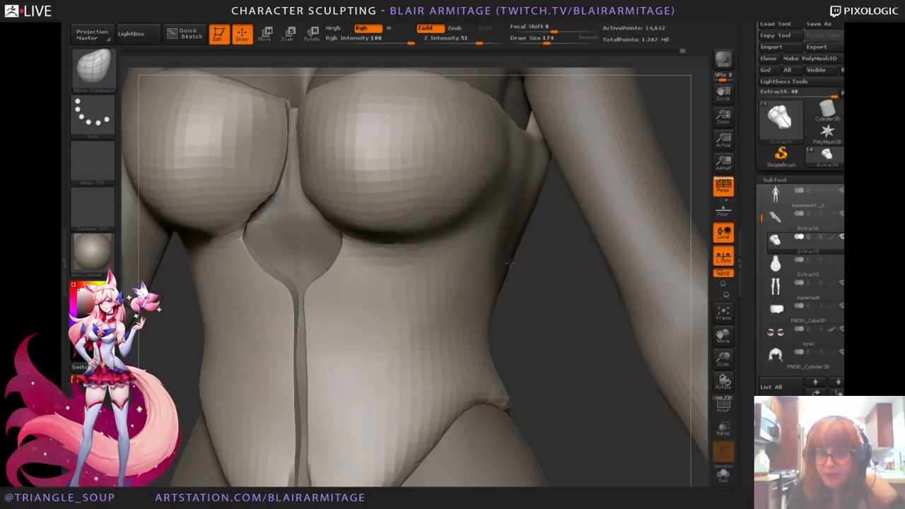
left_click_drag(535, 213, 567, 317)
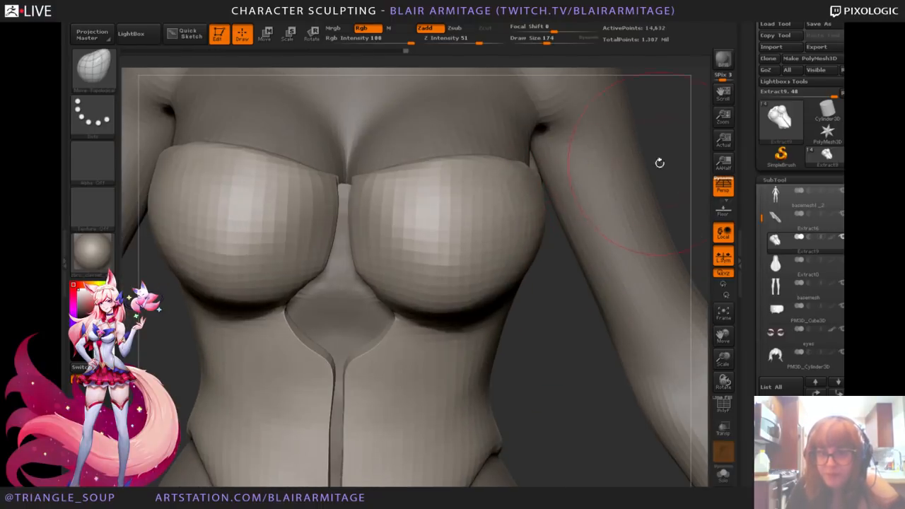
mouse_move(659, 163)
left_mouse_down()
mouse_move(627, 175)
mouse_move(589, 213)
mouse_move(523, 240)
mouse_move(481, 230)
mouse_move(461, 171)
left_mouse_up()
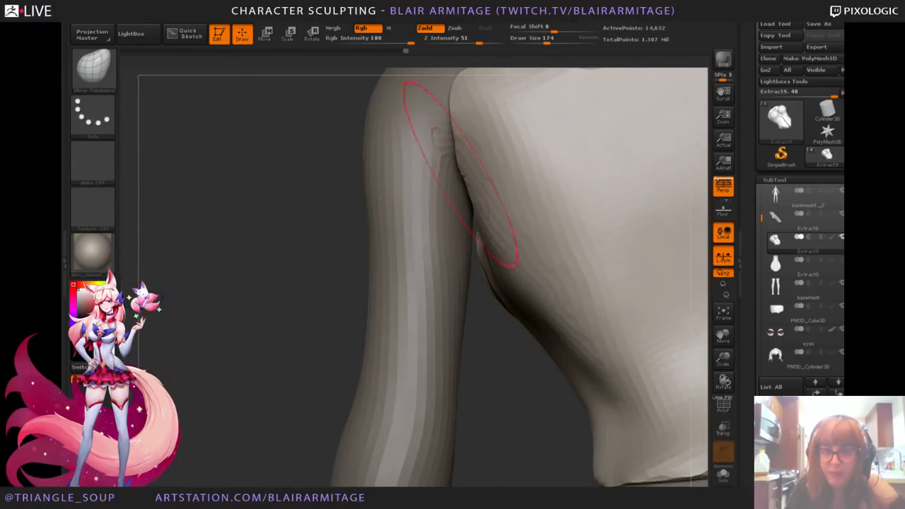
left_click_drag(439, 290, 504, 273)
left_click_drag(455, 160, 464, 160)
left_click_drag(297, 286, 240, 286)
left_click_drag(499, 240, 508, 224, "shift")
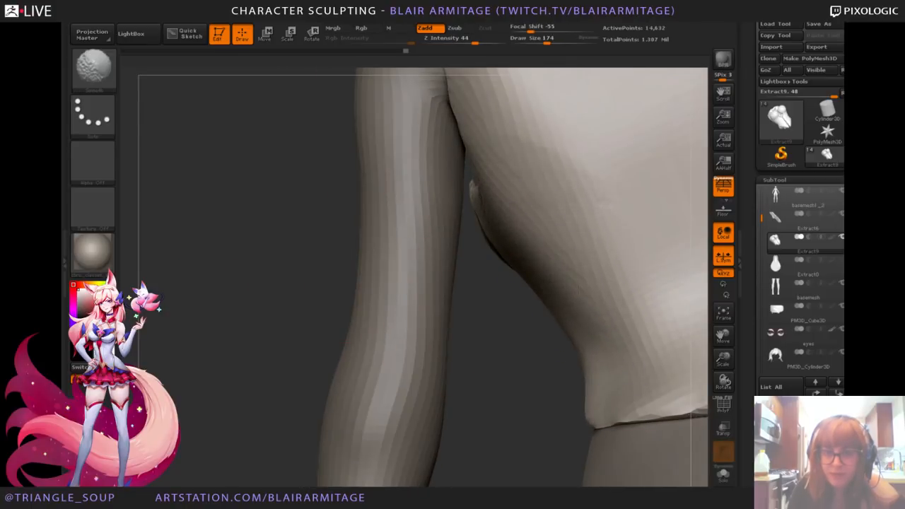
mouse_move(297, 290)
left_mouse_down()
mouse_move(562, 301)
mouse_move(515, 303)
mouse_move(575, 355)
mouse_move(566, 311)
left_mouse_up()
left_click_drag(493, 286, 481, 293)
mouse_move(532, 315)
left_mouse_down("alt")
mouse_move(551, 265)
mouse_move(493, 266)
mouse_move(501, 238)
left_mouse_up("alt")
mouse_move(580, 244)
left_mouse_down()
mouse_move(530, 238)
mouse_move(523, 262)
left_mouse_up()
mouse_move(587, 297)
left_mouse_down()
mouse_move(525, 294)
mouse_move(560, 285)
mouse_move(558, 252)
mouse_move(457, 263)
mouse_move(606, 283)
mouse_move(634, 275)
mouse_move(564, 250)
mouse_move(610, 289)
mouse_move(475, 311)
left_mouse_up()
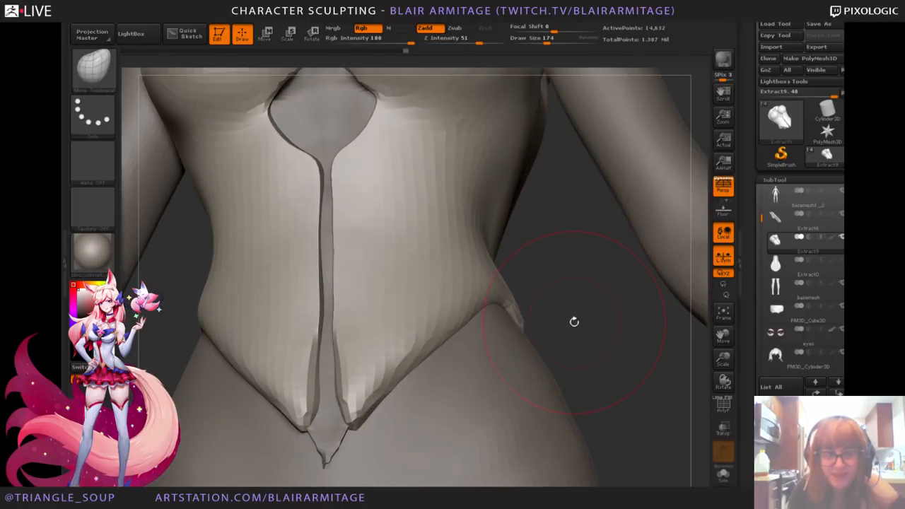
Step: Reduce the draw size to 110 for working on the bodysuit's lower front points
left_click_drag(574, 322, 600, 311)
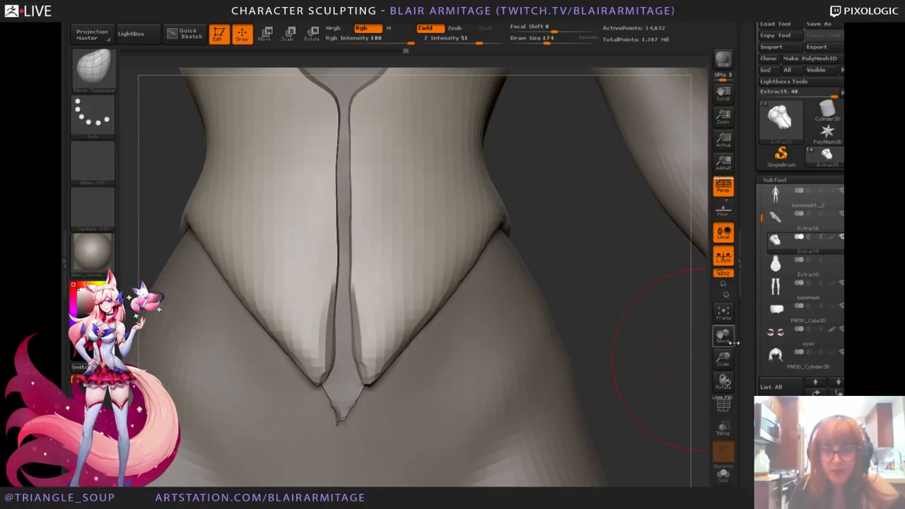
mouse_move(725, 358)
left_mouse_down()
mouse_move(705, 331)
mouse_move(699, 338)
left_mouse_up()
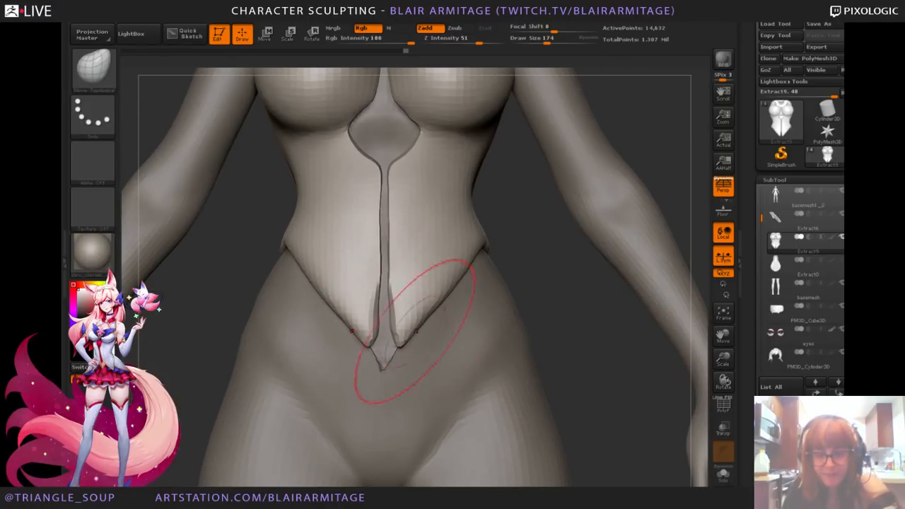
key("bracketleft")
key("bracketleft")
key("bracketleft")
left_click_drag(401, 341, 412, 368)
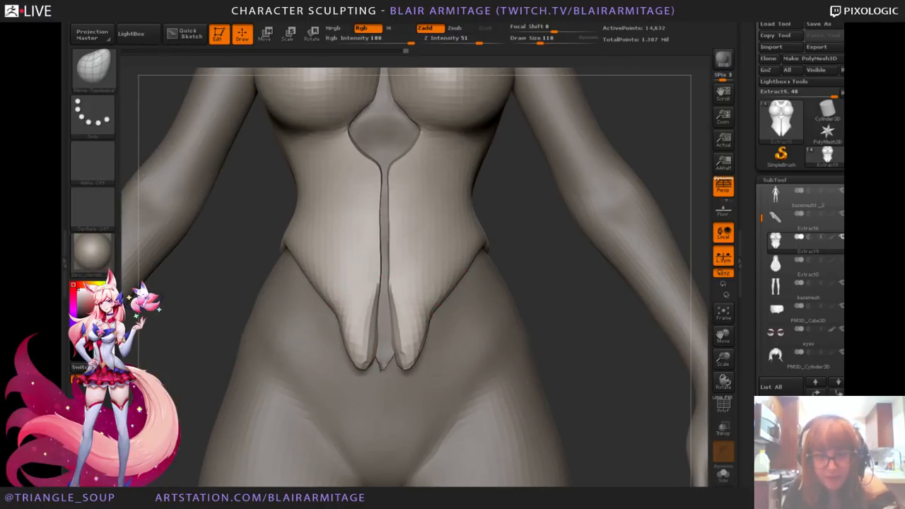
key("ctrl+z")
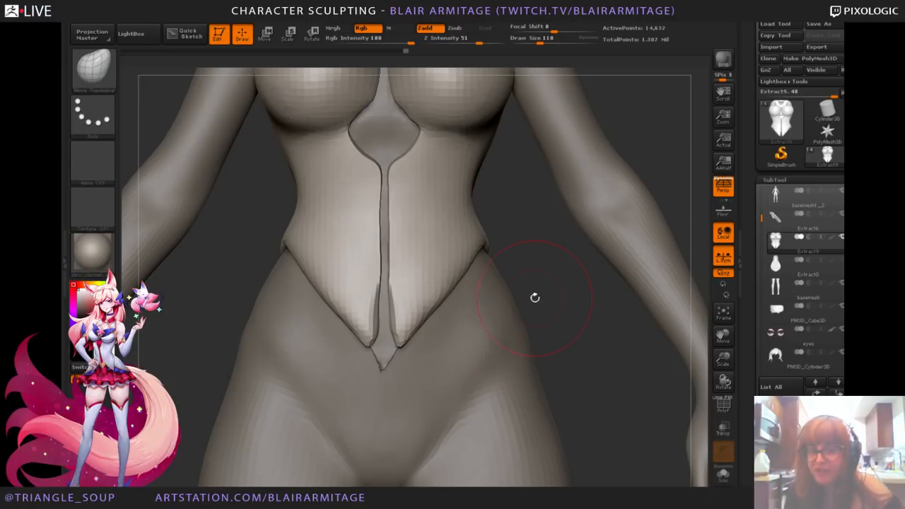
left_click_drag(409, 338, 412, 364)
key("ctrl+z")
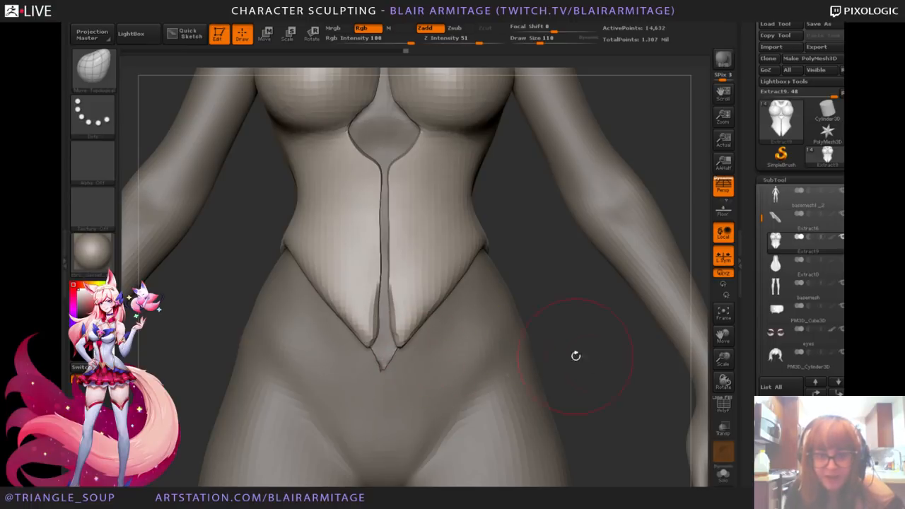
Step: Pull the bodysuit's two lower front points down and widen them into flaps, undoing the last adjustment
left_click_drag(576, 356, 571, 310, "alt")
left_click_drag(396, 324, 412, 351)
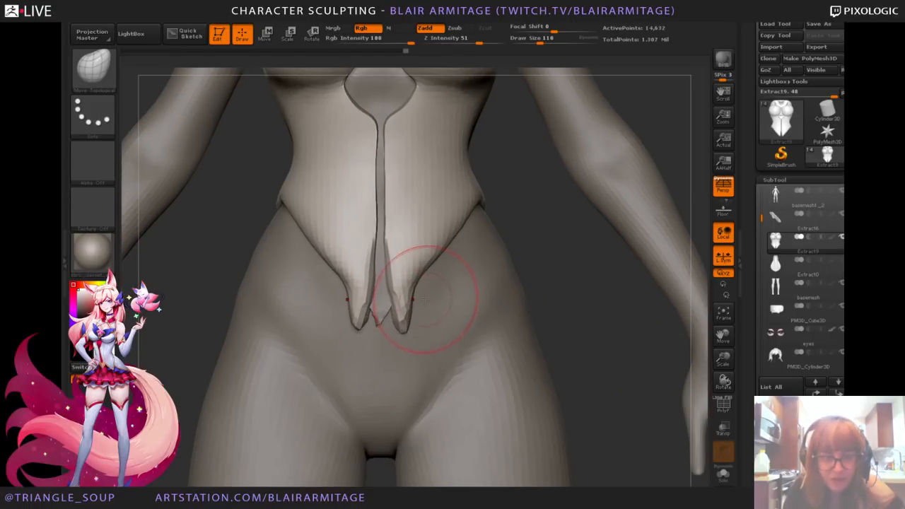
mouse_move(428, 294)
left_mouse_down()
mouse_move(453, 306)
mouse_move(459, 327)
left_mouse_up()
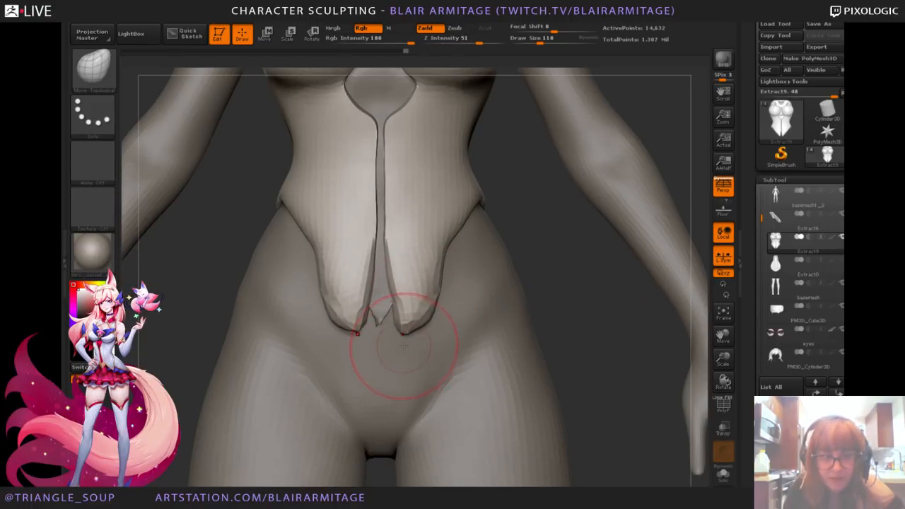
mouse_move(406, 340)
left_mouse_down()
mouse_move(410, 359)
mouse_move(432, 342)
left_mouse_up()
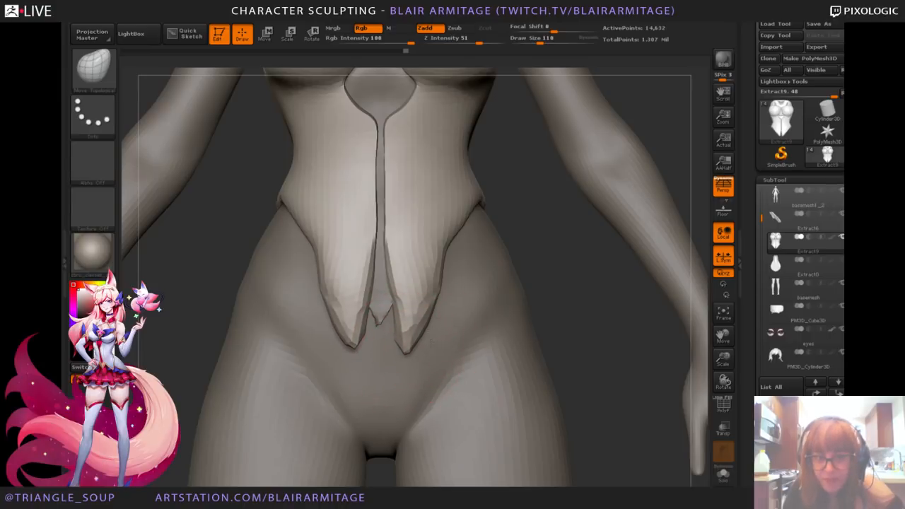
key("ctrl+z")
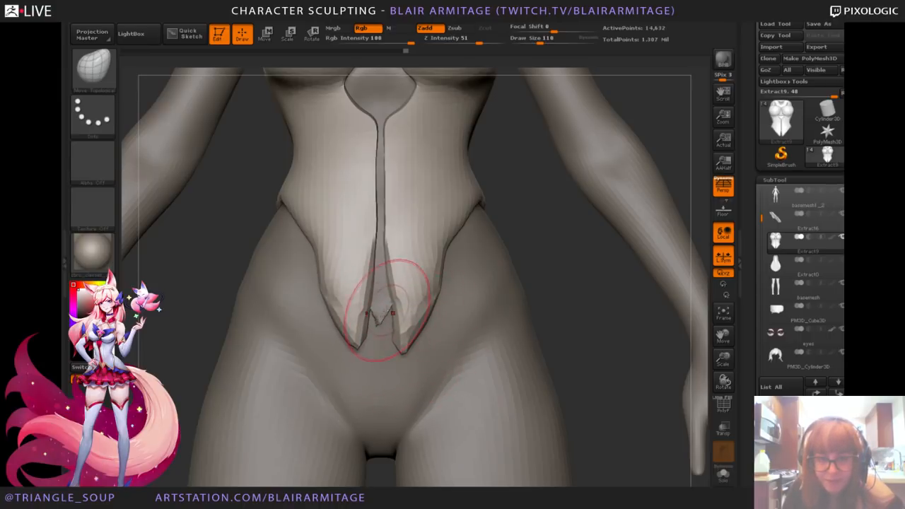
Step: Select the centre strip and tidy its lower tip between the two flaps
left_click(378, 300, "alt")
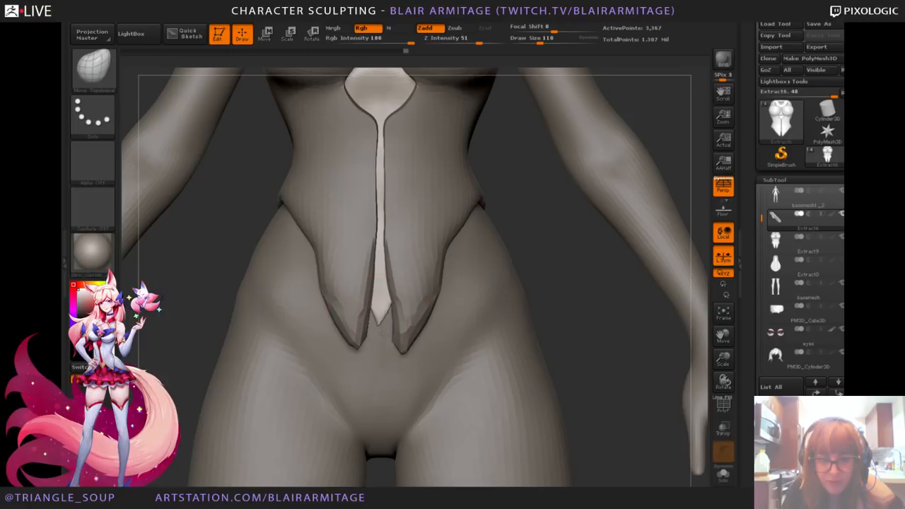
left_click_drag(547, 326, 414, 321)
left_click_drag(599, 210, 435, 283, "shift")
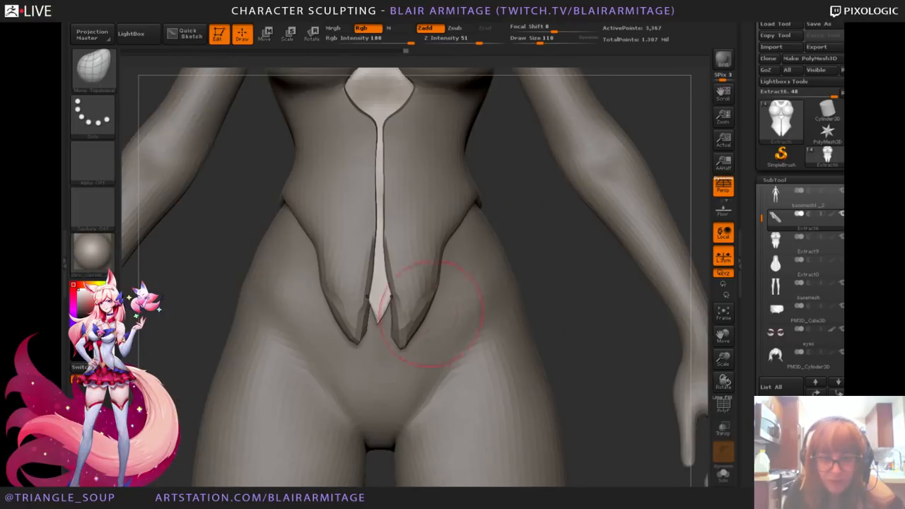
Step: Reselect the bodysuit and pull the outer edges of its lower flaps outward and down over the hips
left_click(417, 283, "alt")
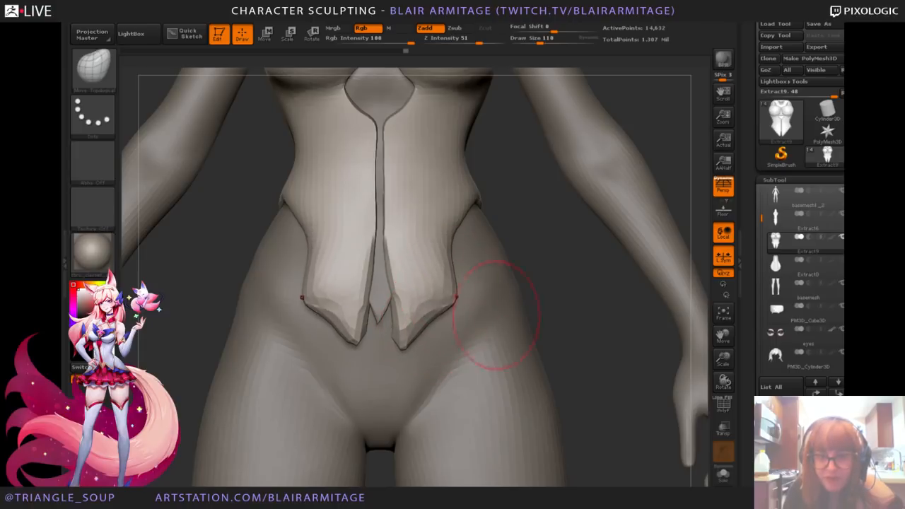
mouse_move(579, 295)
left_mouse_down()
mouse_move(445, 263)
mouse_move(586, 289)
left_mouse_up()
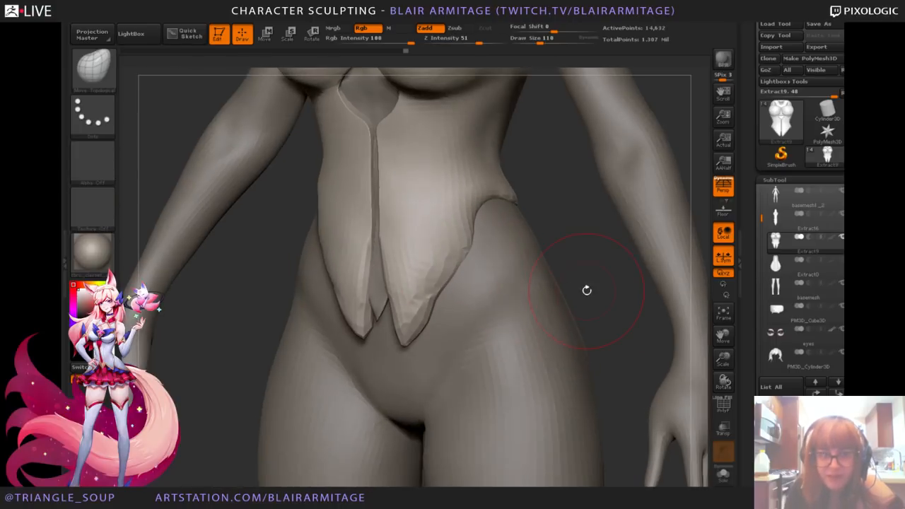
left_click_drag(481, 229, 590, 246)
mouse_move(510, 222)
left_mouse_down("alt")
mouse_move(503, 261)
mouse_move(460, 297)
left_mouse_up("alt")
mouse_move(438, 329)
left_mouse_down()
mouse_move(450, 336)
mouse_move(445, 347)
left_mouse_up()
left_click_drag(463, 272, 473, 275)
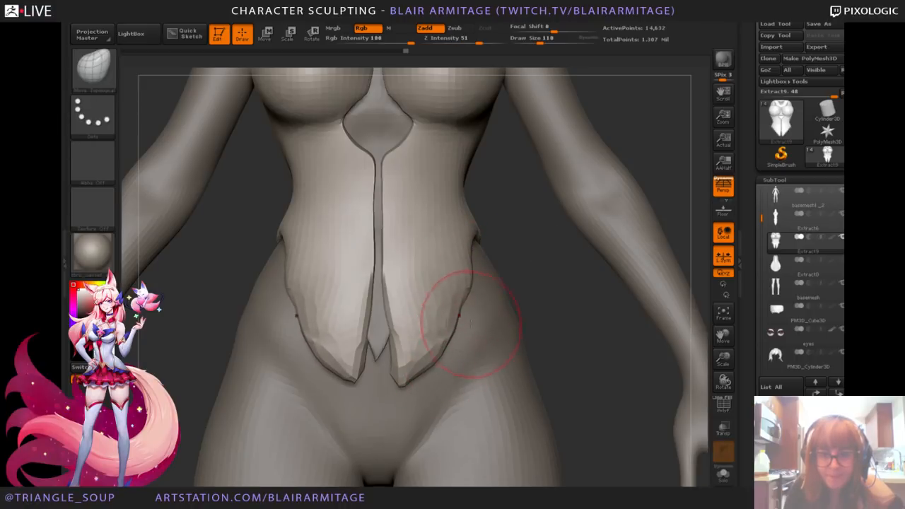
left_click_drag(460, 320, 466, 325)
key("ctrl+z")
key("ctrl+z")
key("ctrl+z")
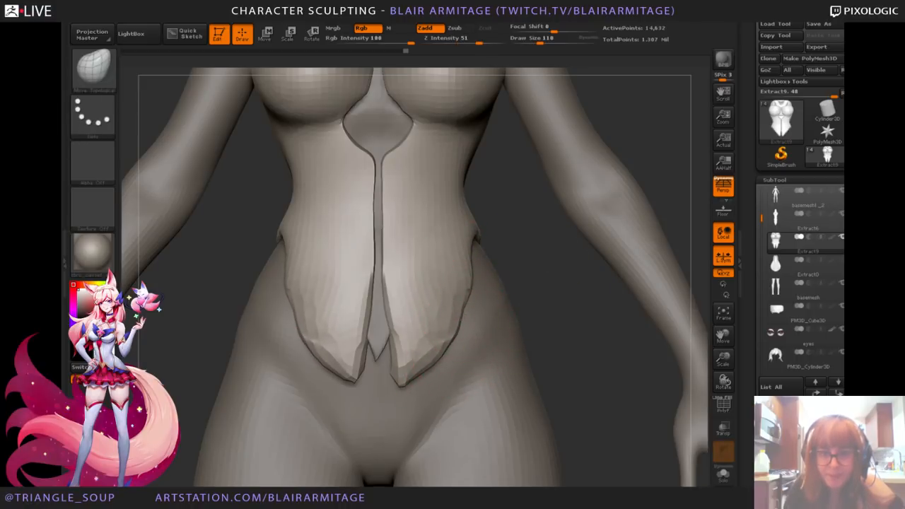
Step: Remesh the bodysuit with DynaMesh at resolution 88, undoing the attempt at resolution 128
left_click_drag(558, 291, 556, 313)
left_click_drag(751, 375, 750, 255)
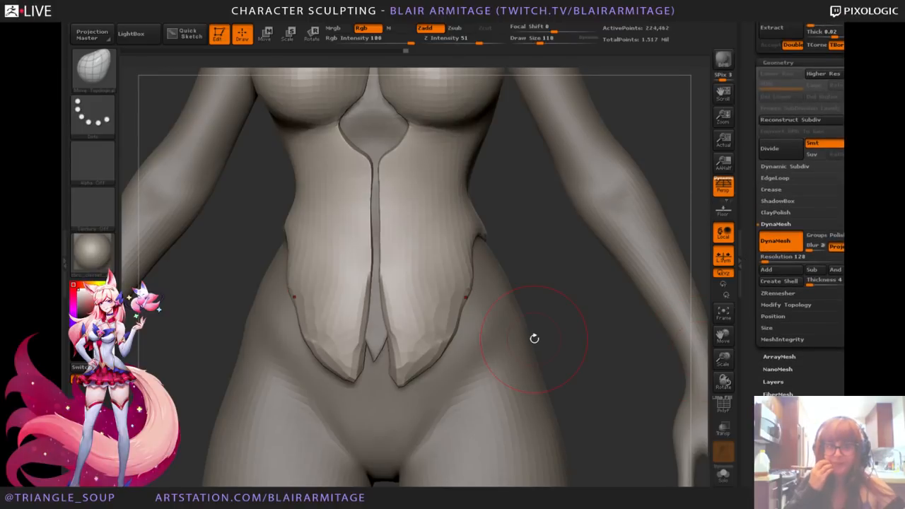
key("ctrl+z")
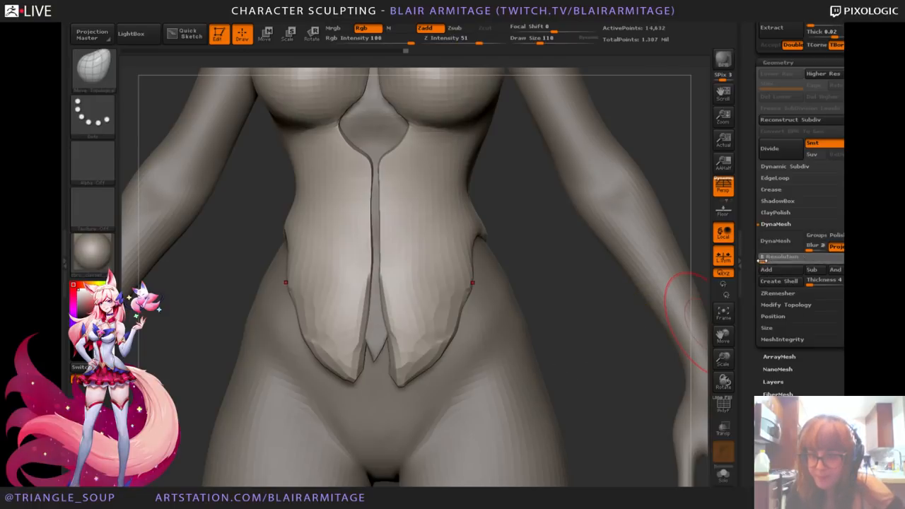
left_click(775, 241)
key("ctrl+z")
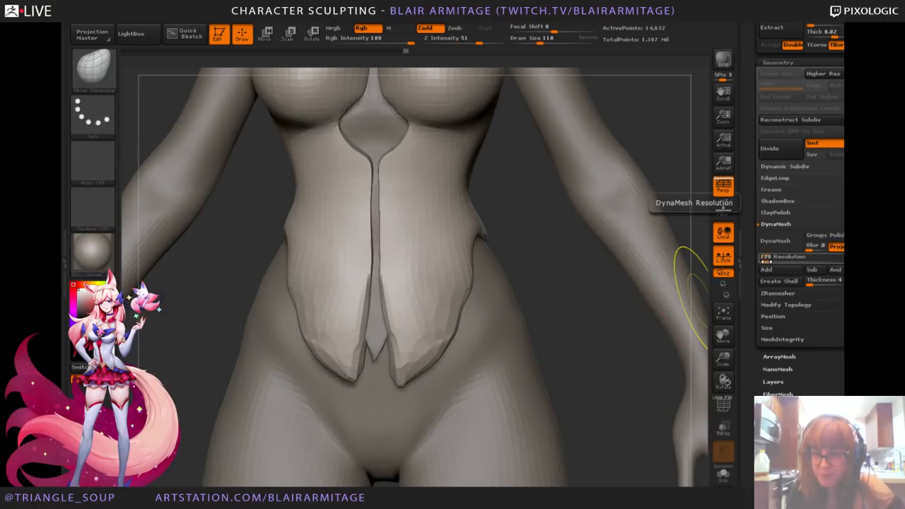
left_click_drag(795, 257, 766, 262)
left_click(776, 244)
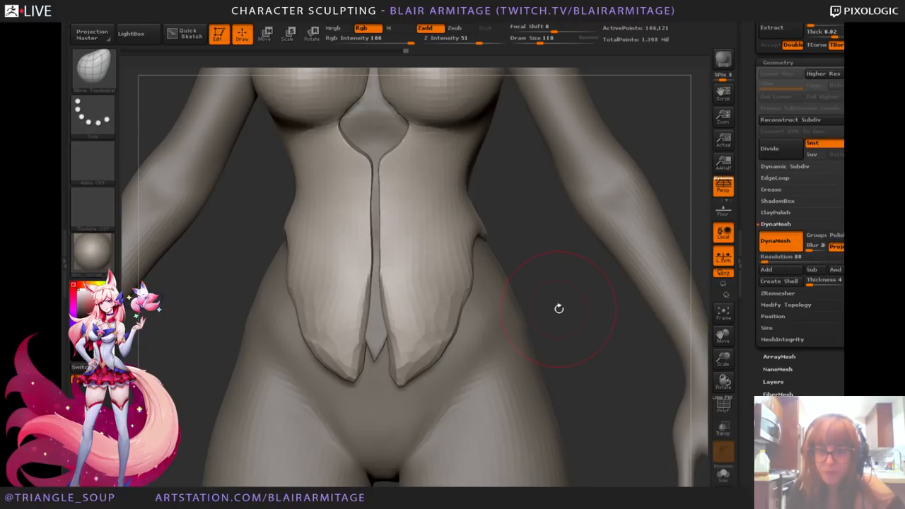
Step: Pull the bodysuit's side edges out over the notches at the hips and draw the waist inward above them
left_click_drag(472, 254, 490, 256)
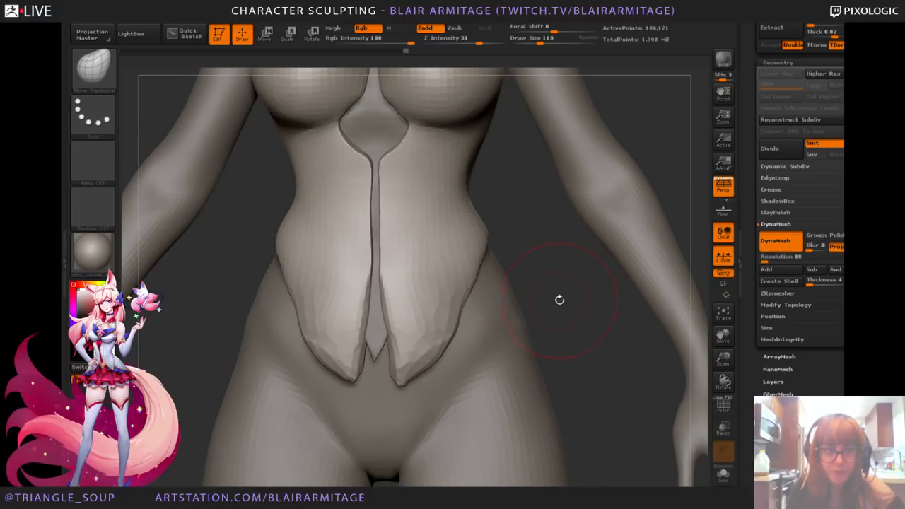
mouse_move(560, 300)
left_mouse_down()
mouse_move(547, 273)
mouse_move(543, 283)
left_mouse_up()
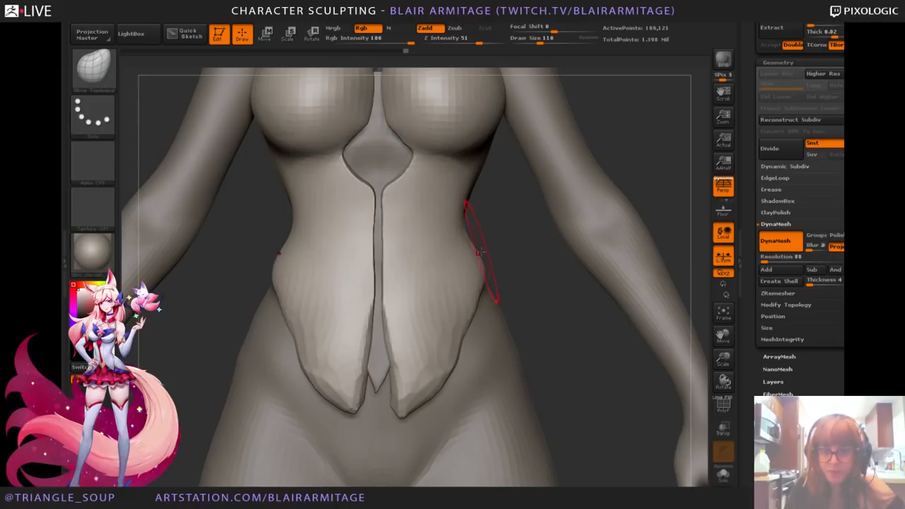
left_click_drag(478, 252, 467, 251)
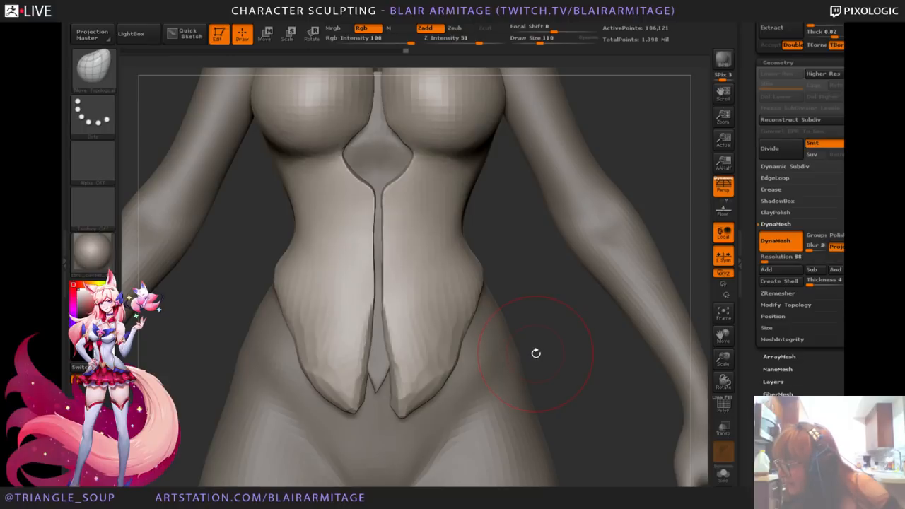
Step: Set the draw size to 86 and reshape the lower tips of the bodysuit's front flaps
left_click_drag(556, 345, 548, 336, "alt")
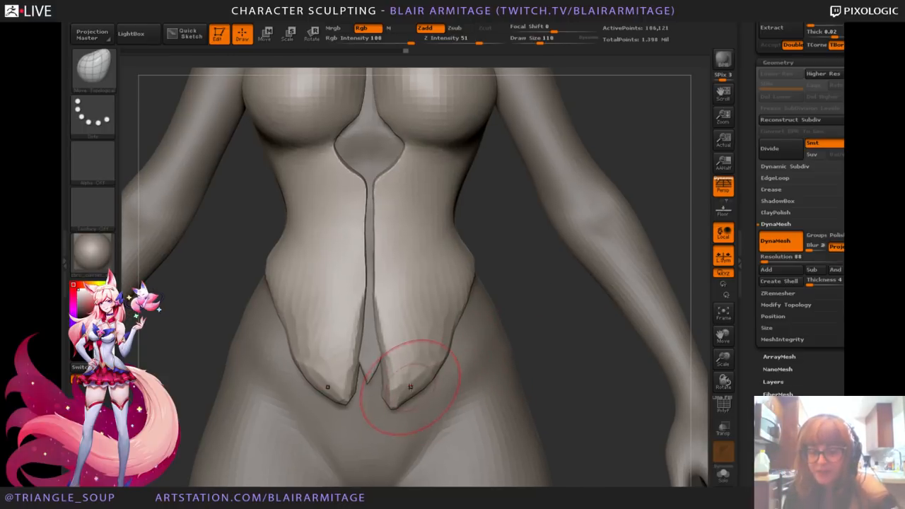
key("bracketleft")
key("bracketleft")
left_click_drag(411, 401, 415, 410)
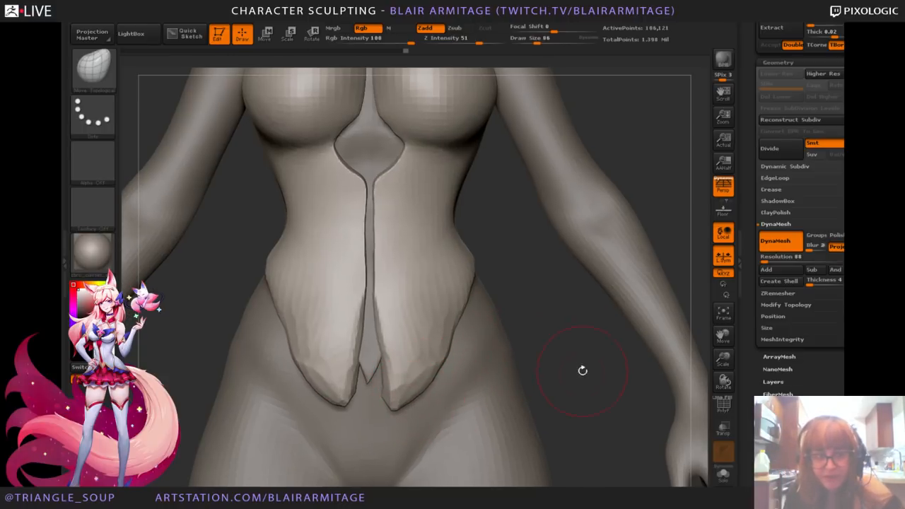
left_click_drag(583, 370, 580, 349, "alt")
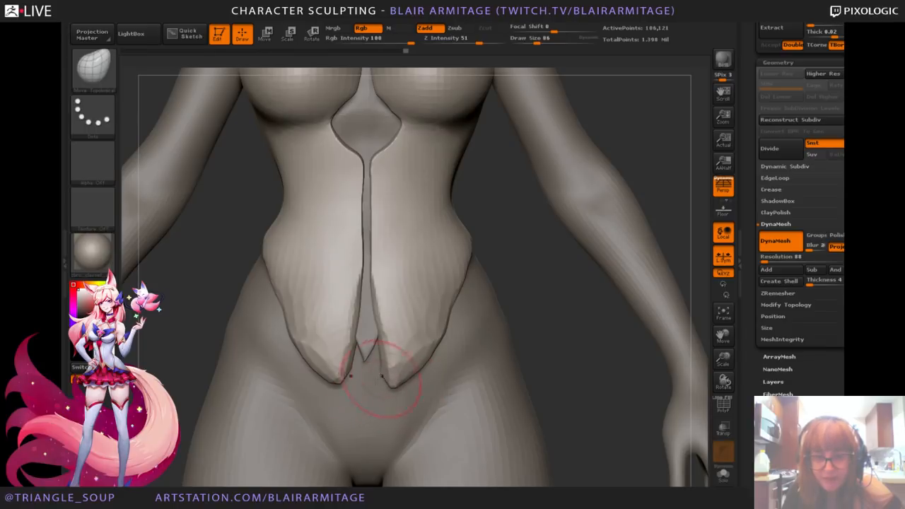
mouse_move(385, 379)
left_mouse_down()
mouse_move(390, 389)
mouse_move(415, 375)
left_mouse_up()
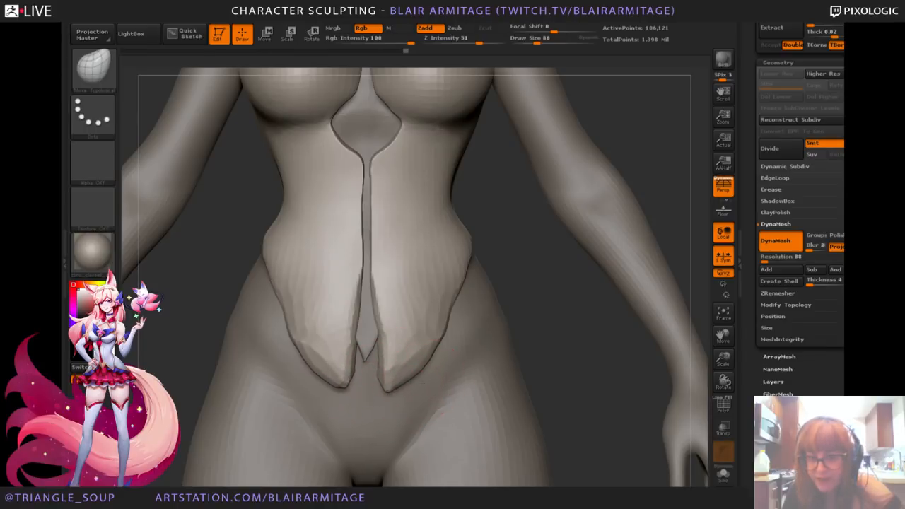
Step: Push out the outer edges of the bodysuit's front flaps, enlarge the draw size to 130, and adjust the flaps' inner edges
left_click_drag(461, 316, 465, 304)
key("bracketright")
key("bracketright")
key("bracketright")
key("bracketright")
key("bracketright")
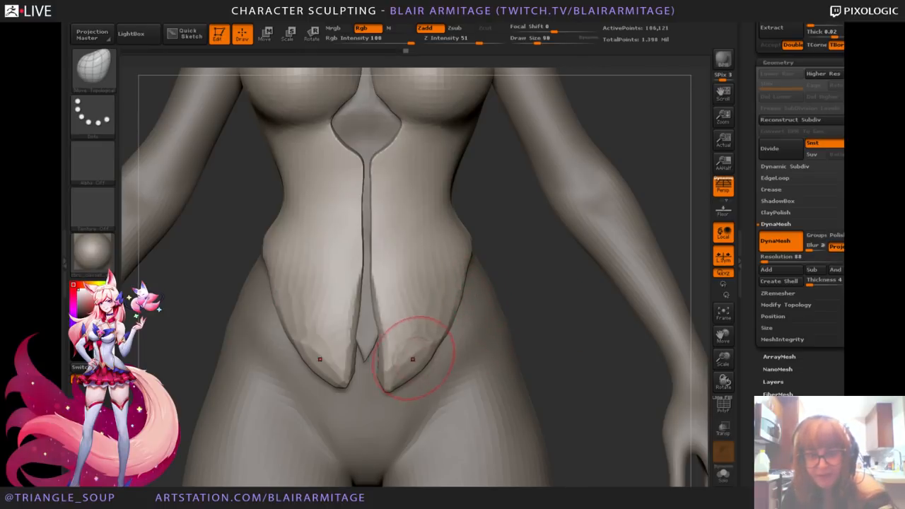
left_click_drag(385, 349, 381, 348)
left_click_drag(566, 400, 584, 400)
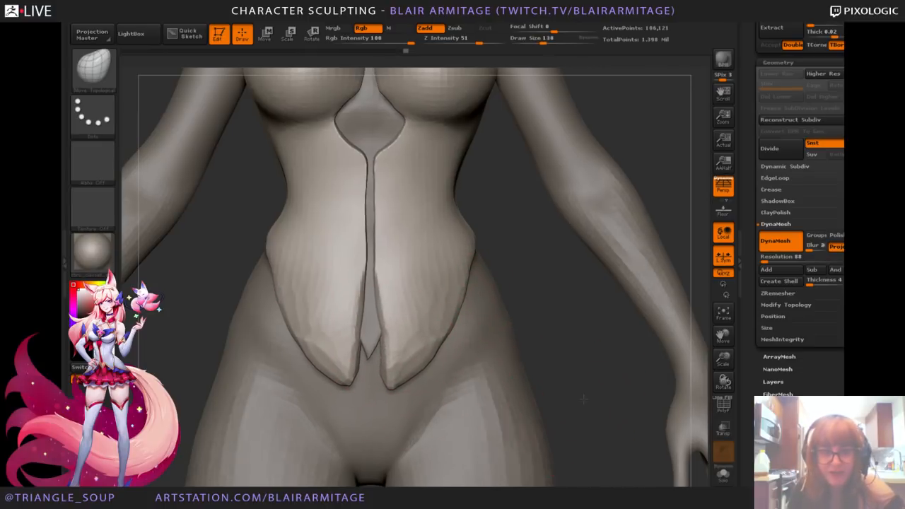
Step: Reduce the draw size to 94 and smooth the outer lower edges of the bodysuit's front flaps
left_click_drag(723, 360, 722, 315)
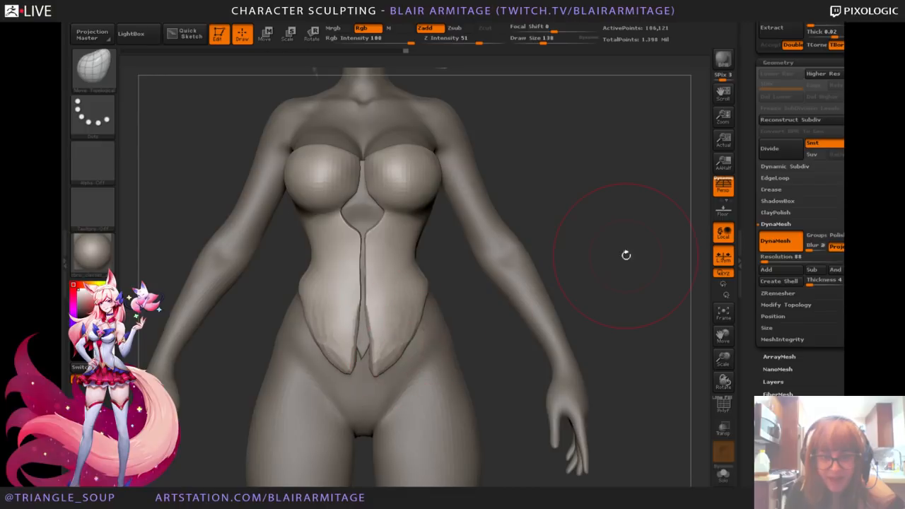
left_click_drag(626, 255, 592, 287)
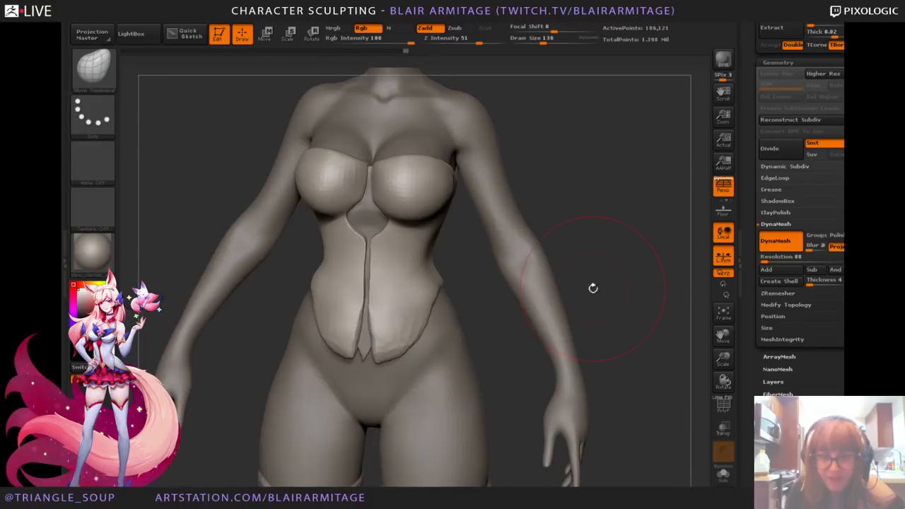
mouse_move(679, 256)
left_mouse_down()
mouse_move(682, 246)
mouse_move(668, 235)
left_mouse_up()
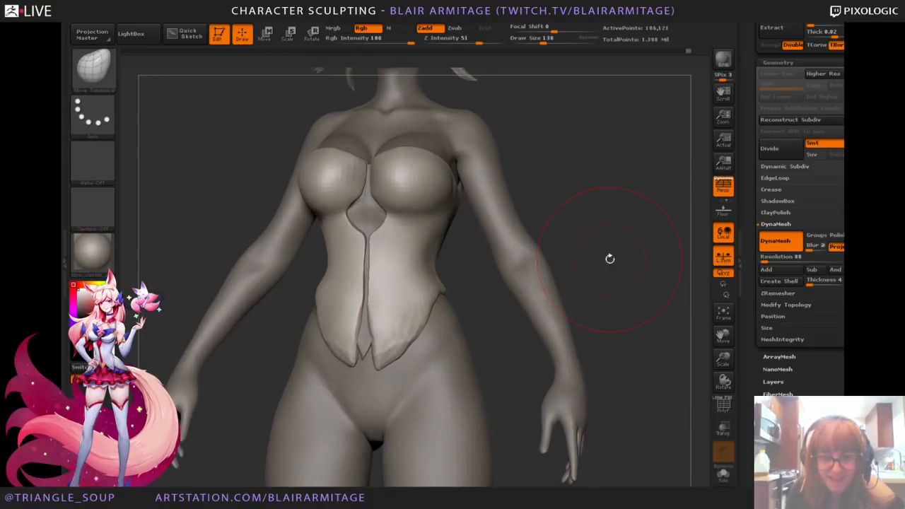
left_click_drag(610, 259, 580, 276)
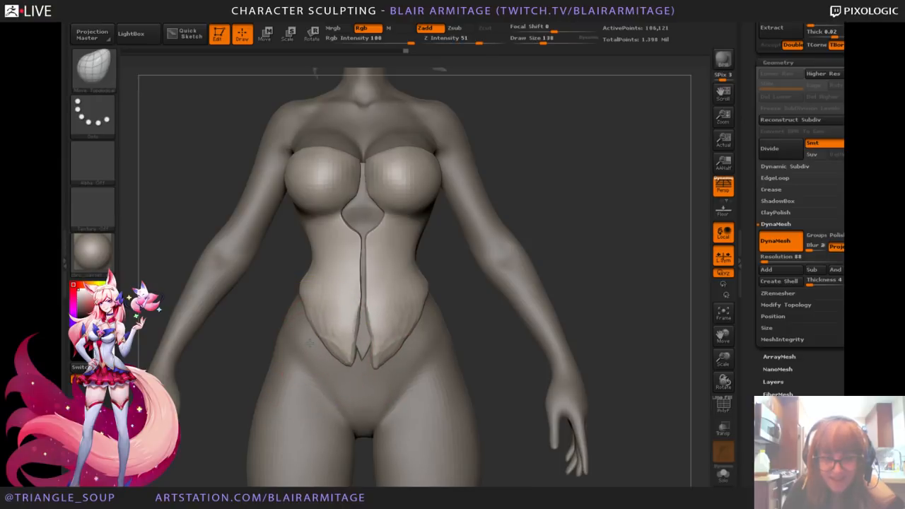
left_click_drag(503, 341, 417, 360)
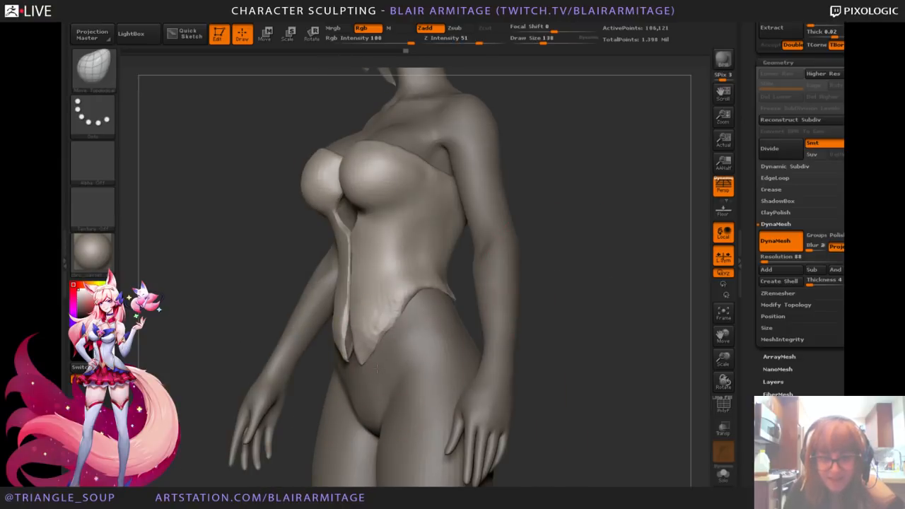
left_click_drag(601, 270, 623, 272)
key("bracketleft")
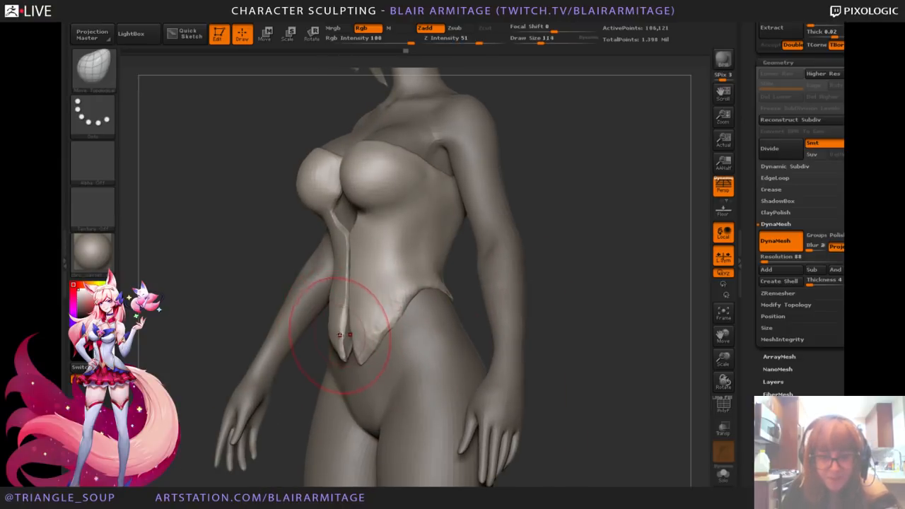
left_click_drag(606, 231, 665, 234)
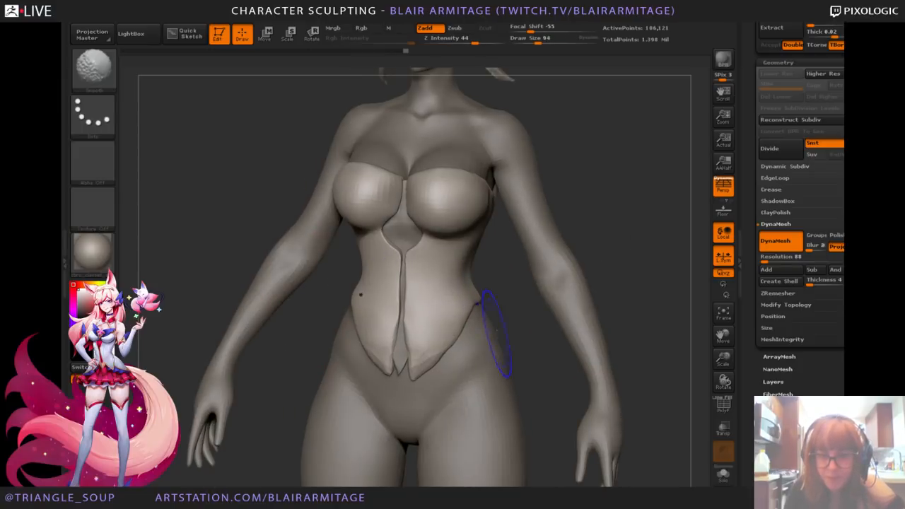
mouse_move(496, 332)
left_mouse_down("shift")
mouse_move(404, 362)
mouse_move(444, 341)
left_mouse_up("shift")
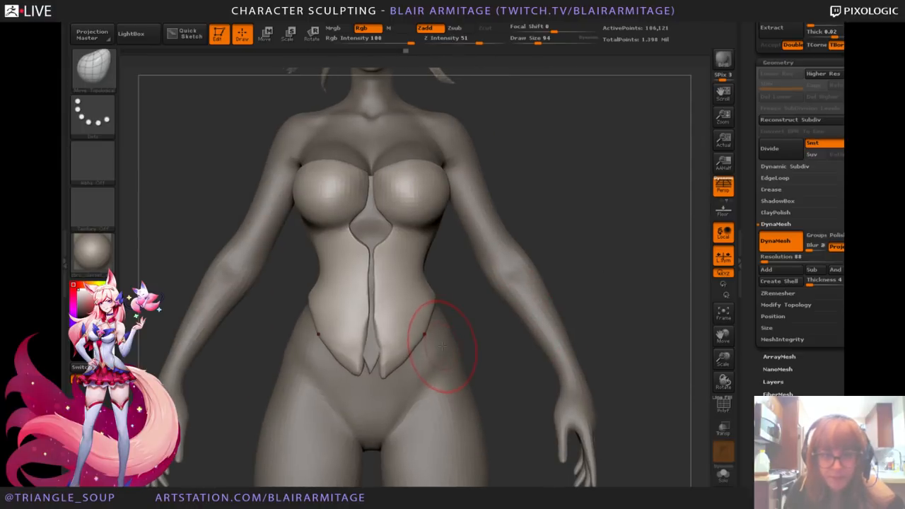
Step: Pull the centre of the bodysuit's back hem down into a point and reshape the edges beside it
left_click_drag(632, 263, 335, 288)
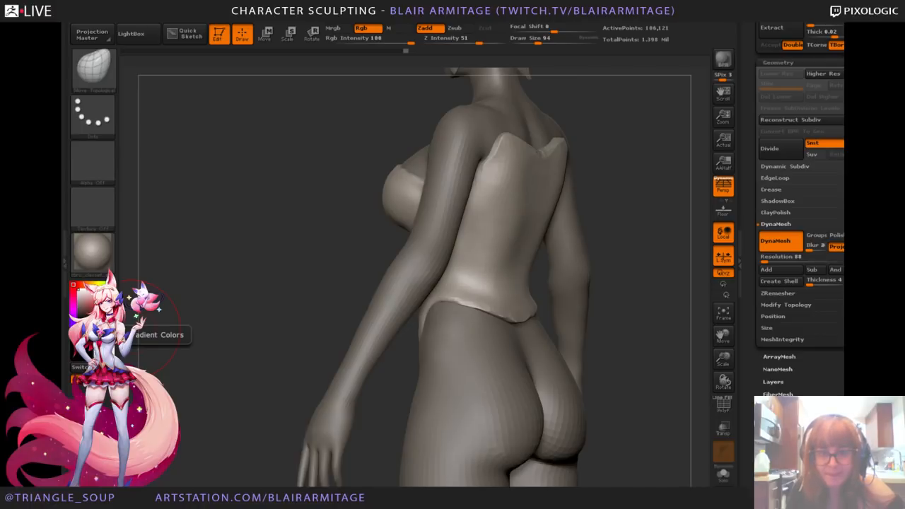
mouse_move(657, 287)
left_mouse_down()
mouse_move(521, 313)
mouse_move(526, 367)
left_mouse_up()
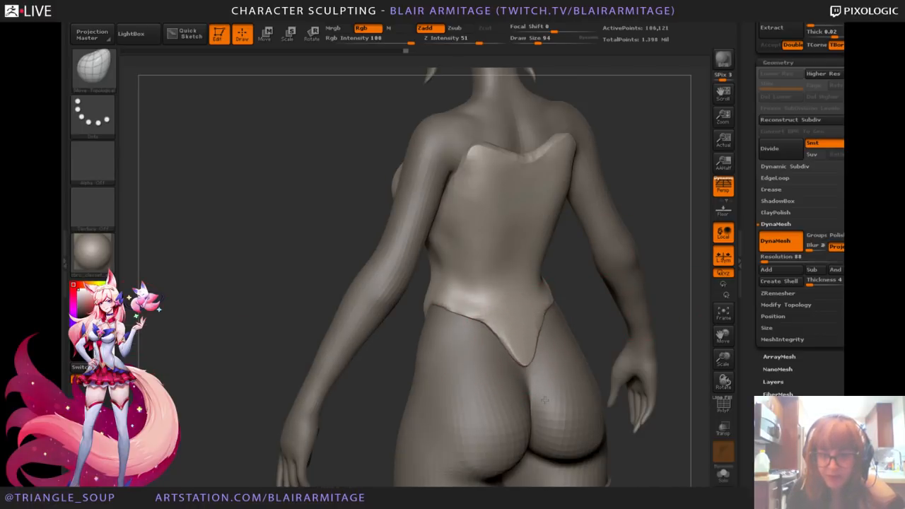
left_click_drag(676, 225, 614, 231)
left_click_drag(479, 330, 470, 344)
left_click_drag(396, 390, 380, 346)
mouse_move(384, 399)
left_mouse_down()
mouse_move(425, 382)
mouse_move(615, 244)
left_mouse_up()
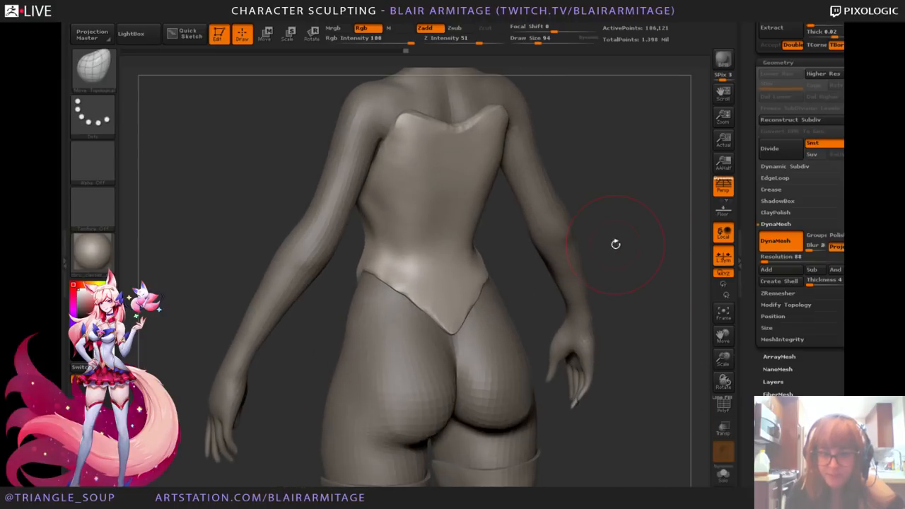
Step: Adjust the slanted edges of the bodysuit's pointed back hem and smooth them towards the tip
left_click_drag(687, 269, 697, 271)
left_click_drag(390, 303, 396, 297)
left_click_drag(672, 244, 626, 238)
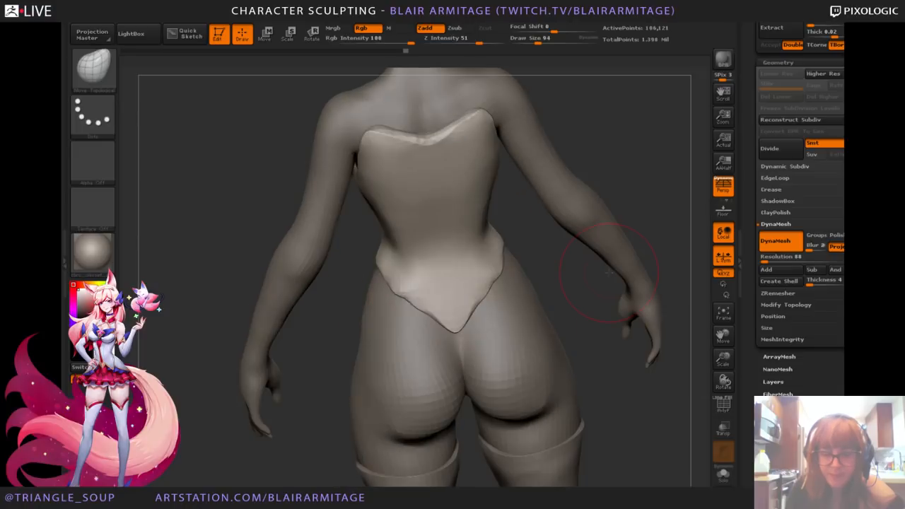
mouse_move(412, 313)
left_mouse_down("shift")
mouse_move(394, 293)
mouse_move(442, 335)
left_mouse_up("shift")
left_click_drag(424, 326, 417, 320, "shift")
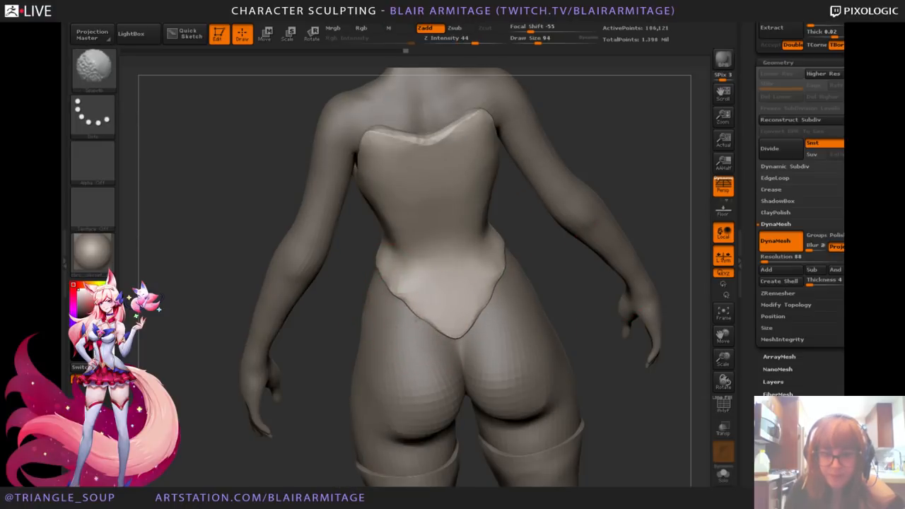
Step: Refine the back point's profile from the side and smooth the hem from the hip up to the lower back
mouse_move(336, 316)
left_mouse_down()
mouse_move(541, 310)
mouse_move(488, 315)
left_mouse_up()
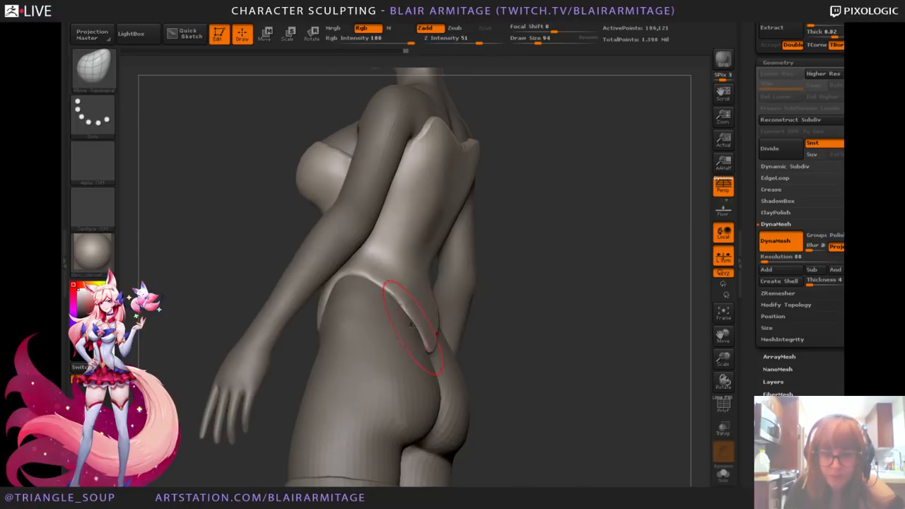
left_click_drag(414, 322, 408, 328)
mouse_move(571, 357)
left_mouse_down()
mouse_move(539, 360)
mouse_move(602, 355)
left_mouse_up()
left_click_drag(453, 352, 447, 357)
mouse_move(636, 255)
left_mouse_down("shift")
mouse_move(617, 252)
mouse_move(604, 267)
mouse_move(637, 262)
left_mouse_up("shift")
left_click_drag(385, 307, 428, 226, "shift")
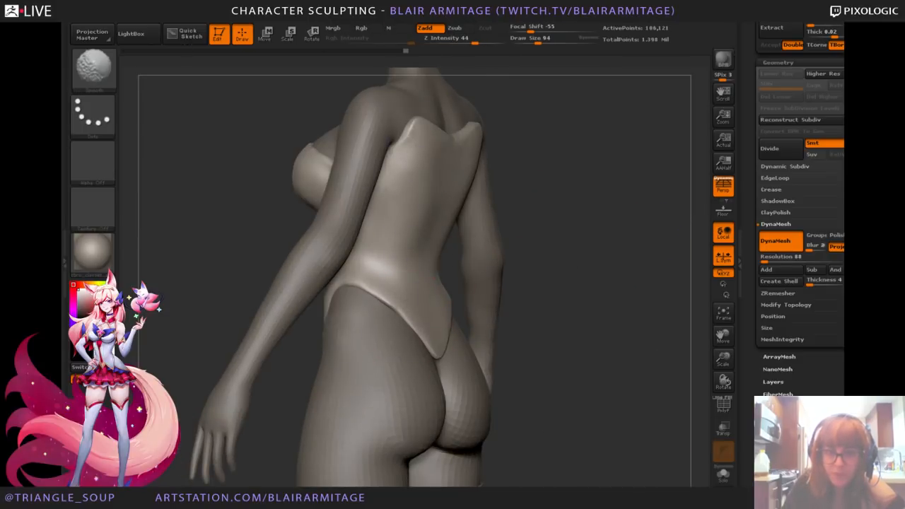
Step: Smooth the bodysuit's front edges below the chest opening and around the lower tips of the flaps
mouse_move(565, 283)
left_mouse_down()
mouse_move(511, 280)
mouse_move(665, 282)
left_mouse_up()
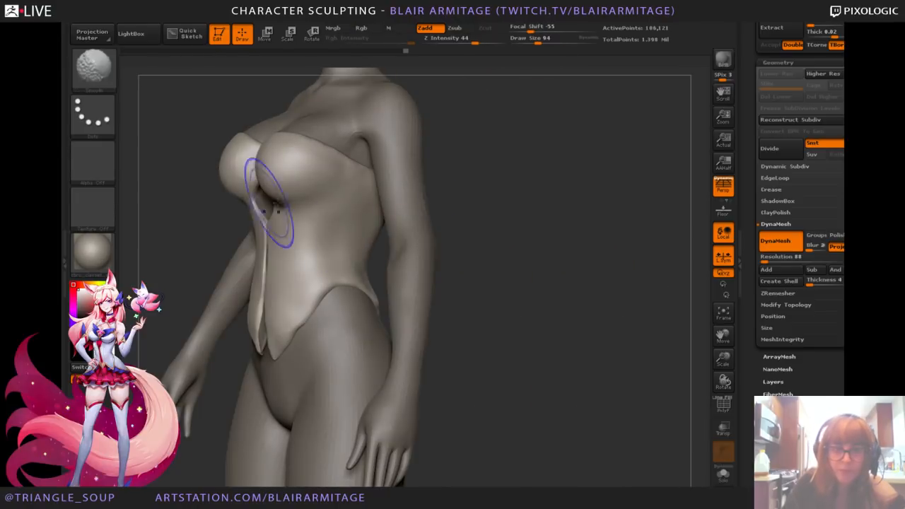
mouse_move(495, 183)
left_mouse_down()
mouse_move(568, 178)
mouse_move(685, 228)
left_mouse_up()
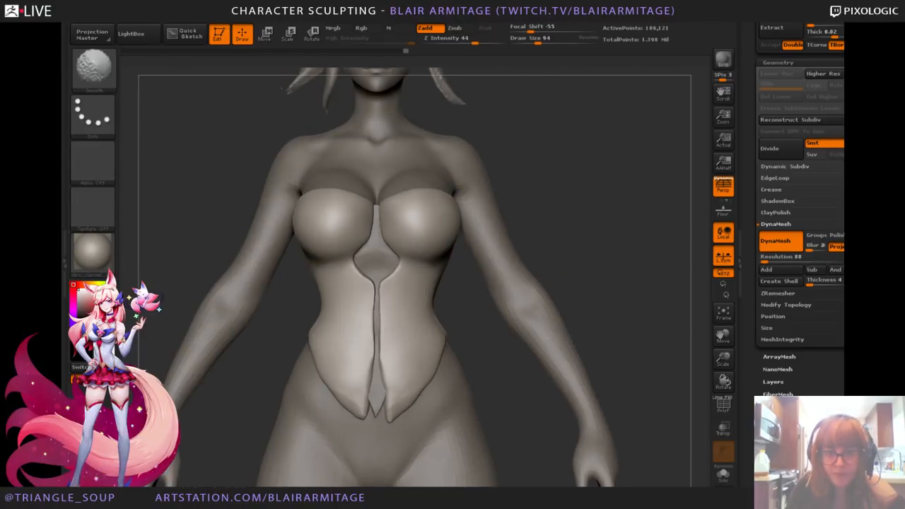
left_click_drag(551, 259, 549, 203, "alt")
left_click_drag(396, 284, 401, 305, "shift")
left_click_drag(601, 246, 584, 221, "alt")
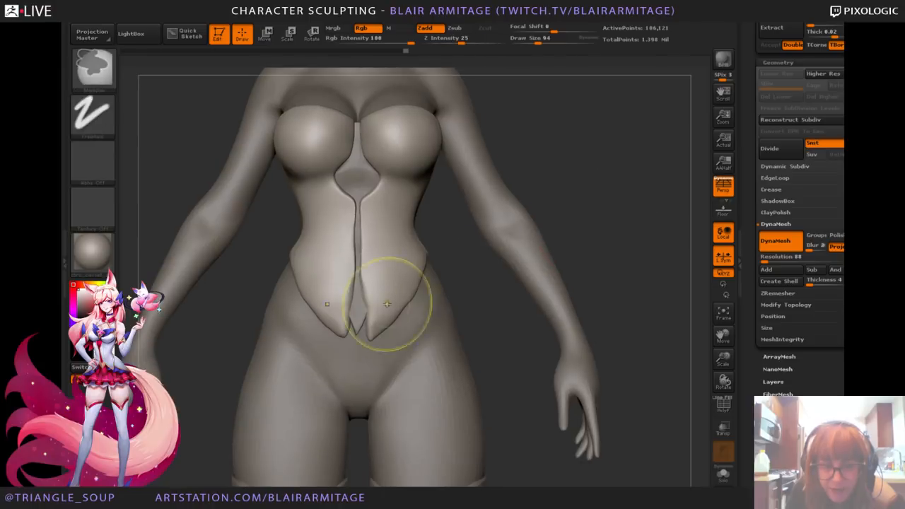
left_click_drag(388, 307, 384, 330, "shift")
mouse_move(637, 353)
left_mouse_down("alt")
mouse_move(628, 404)
mouse_move(631, 382)
left_mouse_up("alt")
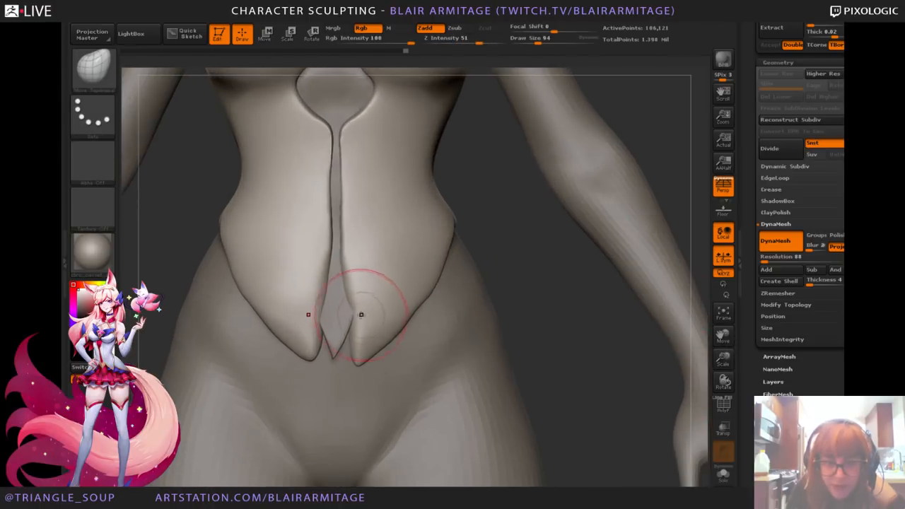
left_click_drag(522, 324, 530, 316)
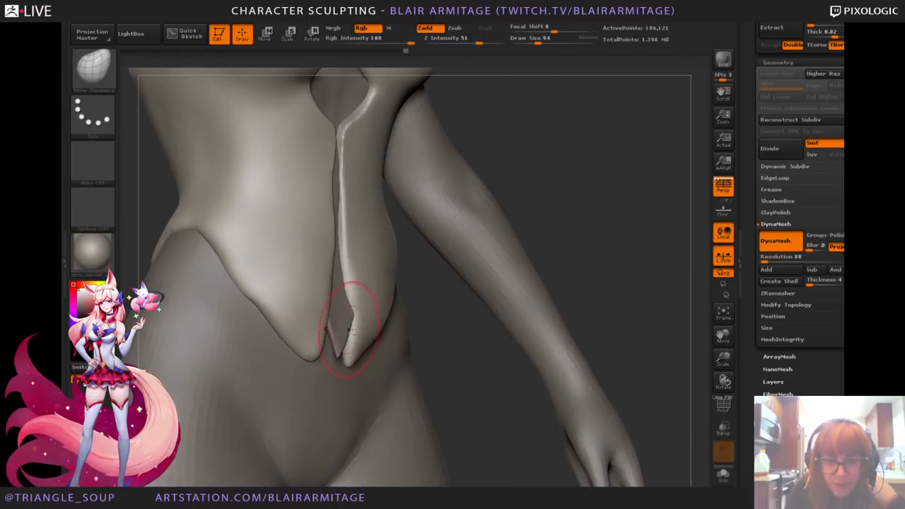
Step: Check the centre strip, make the bodysuit the active subtool again, and isolate it to expose its underside
left_click(351, 330, "alt")
mouse_move(651, 254)
left_mouse_down()
mouse_move(659, 262)
mouse_move(637, 304)
left_mouse_up()
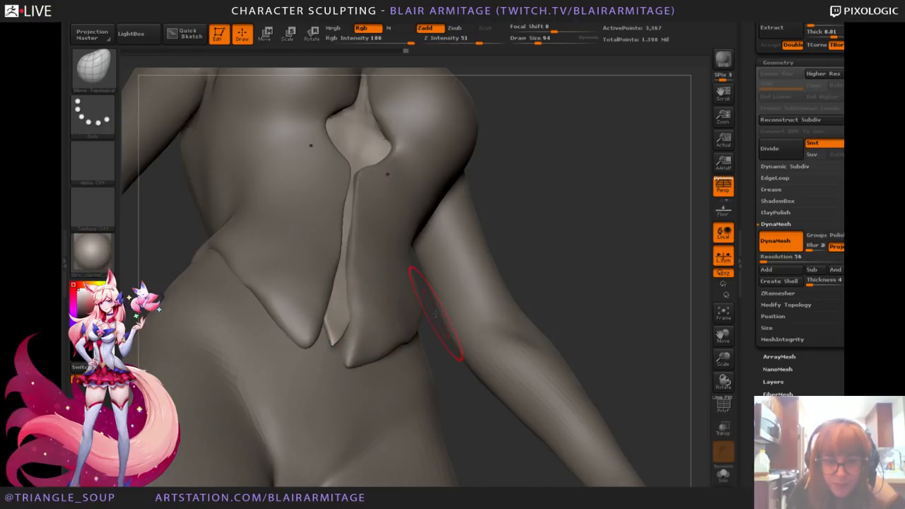
left_click_drag(436, 313, 629, 298)
left_click(402, 318, "alt")
left_click_drag(546, 339, 458, 284, "alt")
left_click(722, 472)
left_click_drag(661, 453, 587, 403)
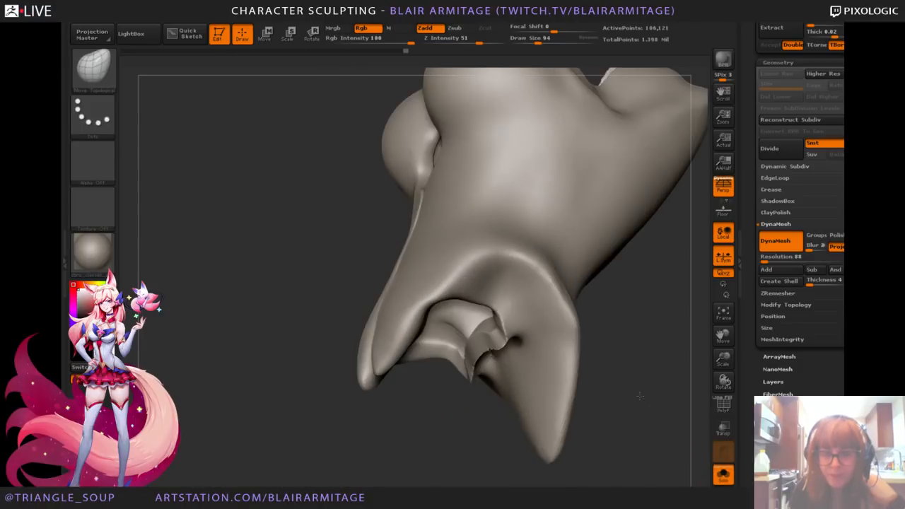
Step: Flatten the thick lower rim of the isolated bodysuit with the hPolish brush at draw size 54
key("ctrl")
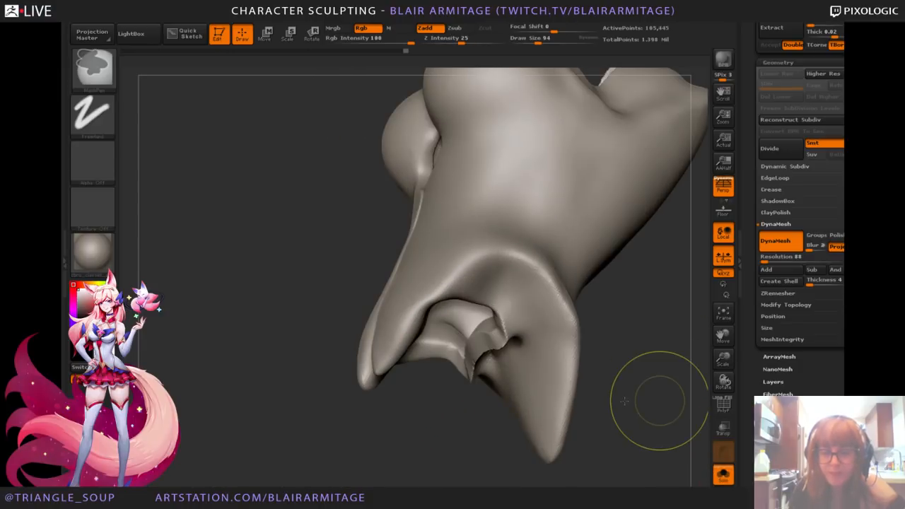
left_click_drag(631, 367, 639, 378)
mouse_move(307, 404)
left_mouse_down()
mouse_move(363, 396)
mouse_move(266, 384)
mouse_move(311, 327)
mouse_move(357, 303)
mouse_move(324, 303)
mouse_move(353, 256)
mouse_move(402, 215)
mouse_move(336, 269)
mouse_move(340, 291)
left_mouse_up()
key("b")
key("h")
key("p")
key("bracketleft")
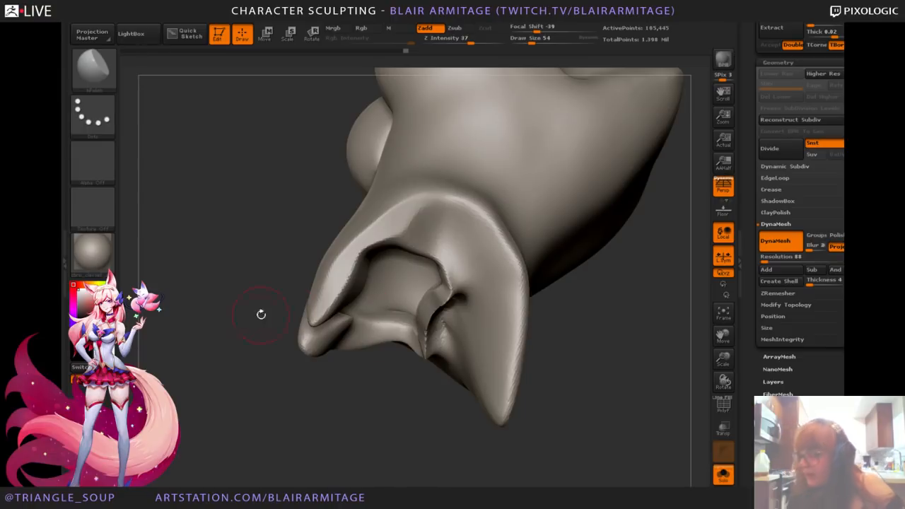
left_click_drag(315, 410, 352, 318)
mouse_move(401, 217)
left_mouse_down()
mouse_move(425, 219)
mouse_move(391, 214)
mouse_move(399, 219)
left_mouse_up()
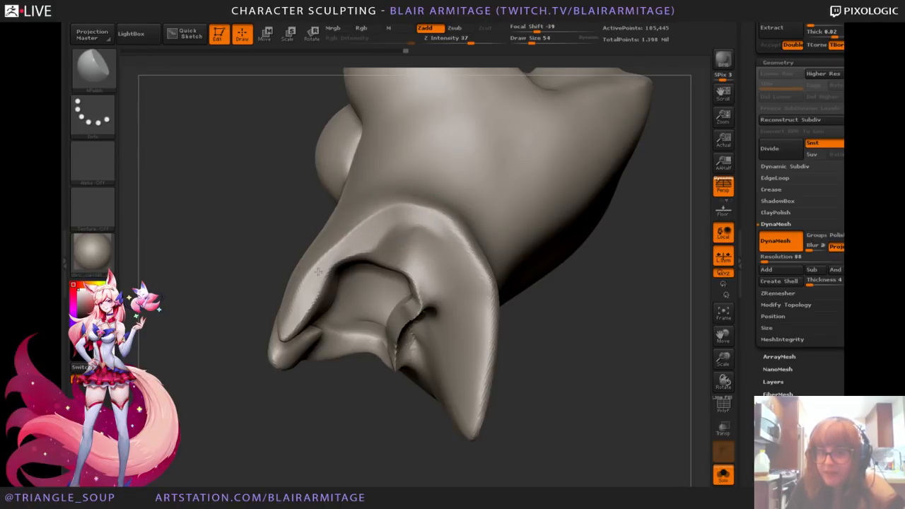
Step: Polish the rim along the bodysuit's back point, undo the last stroke, and remesh with DynaMesh at resolution 88
left_click_drag(488, 290, 542, 335)
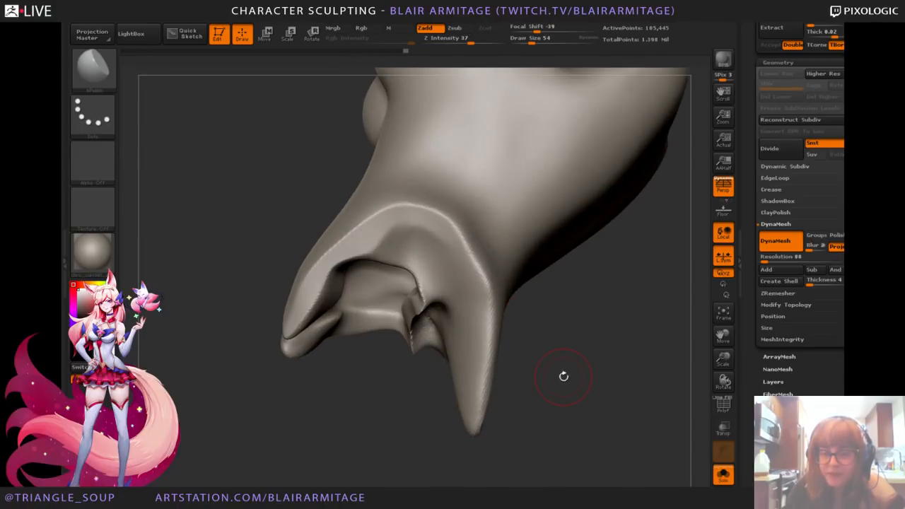
left_click_drag(564, 377, 495, 323)
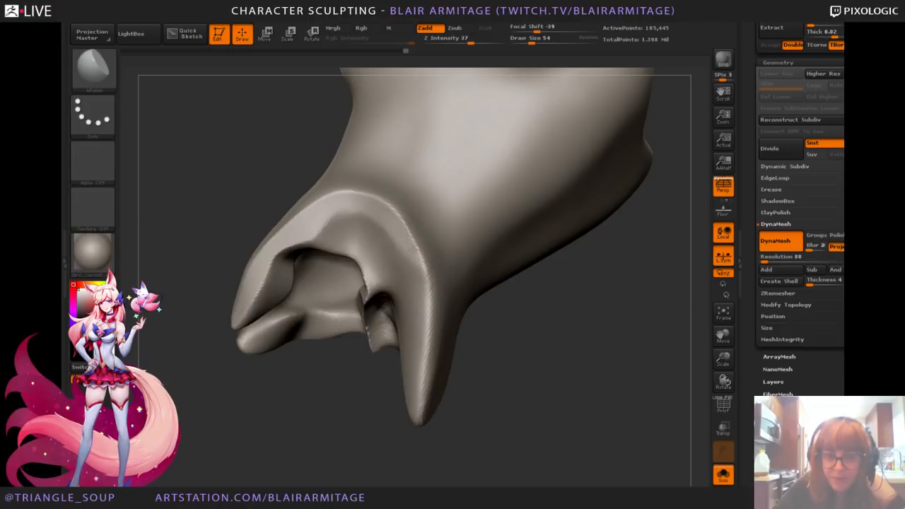
left_click_drag(407, 251, 422, 281)
left_click_drag(455, 375, 475, 341)
left_click_drag(430, 262, 437, 295)
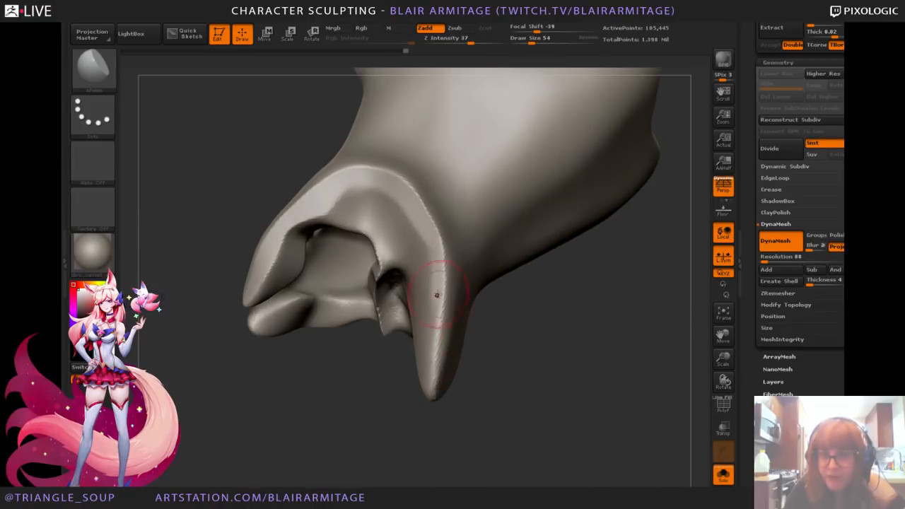
mouse_move(439, 255)
left_mouse_down()
mouse_move(433, 390)
mouse_move(438, 260)
mouse_move(414, 208)
left_mouse_up()
key("ctrl+z")
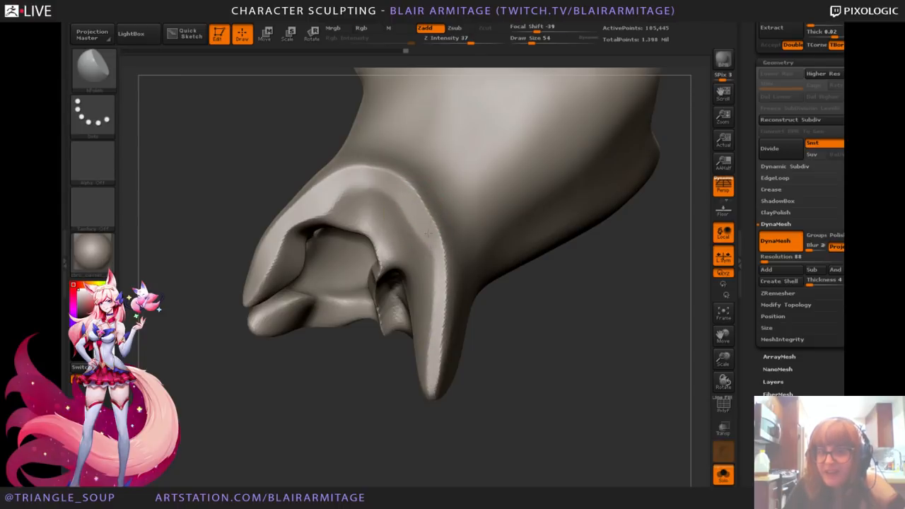
left_click_drag(277, 410, 570, 349)
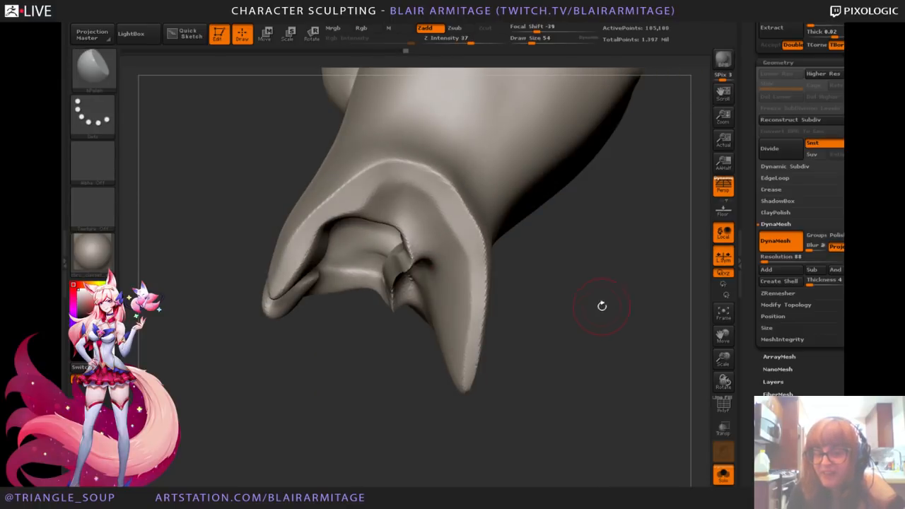
Step: Reshape and smooth the bodysuit's lower back with Move Topological at draw size 122, and show the whole figure again
left_click_drag(602, 306, 620, 311, "shift")
left_click_drag(616, 278, 621, 304, "alt")
left_click(101, 76)
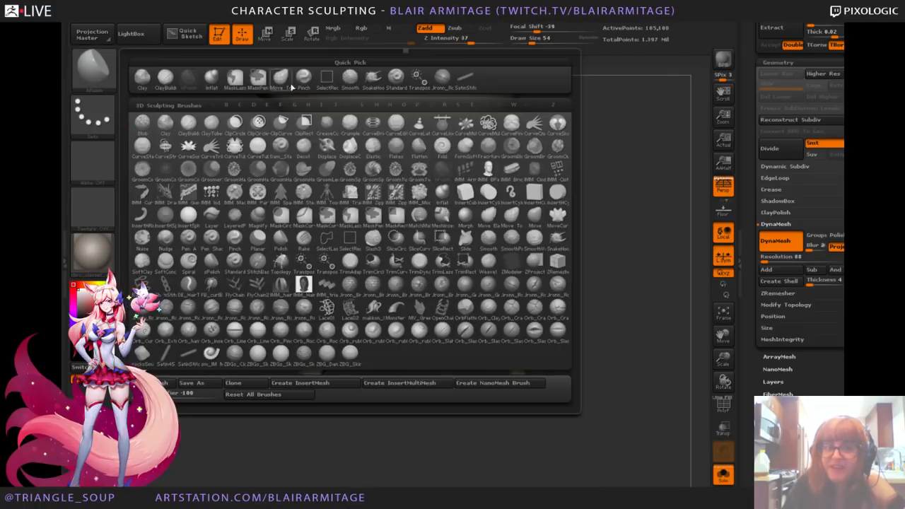
left_click(288, 83)
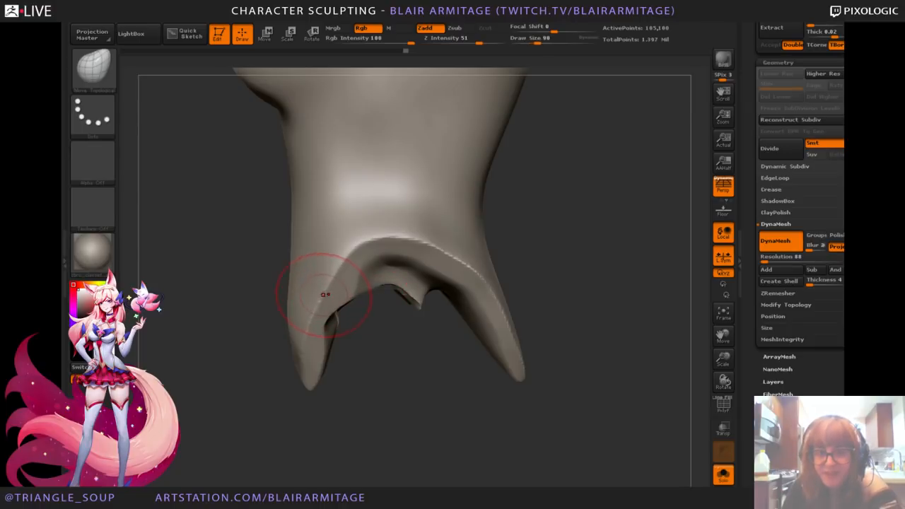
key("bracketright")
key("bracketright")
key("bracketright")
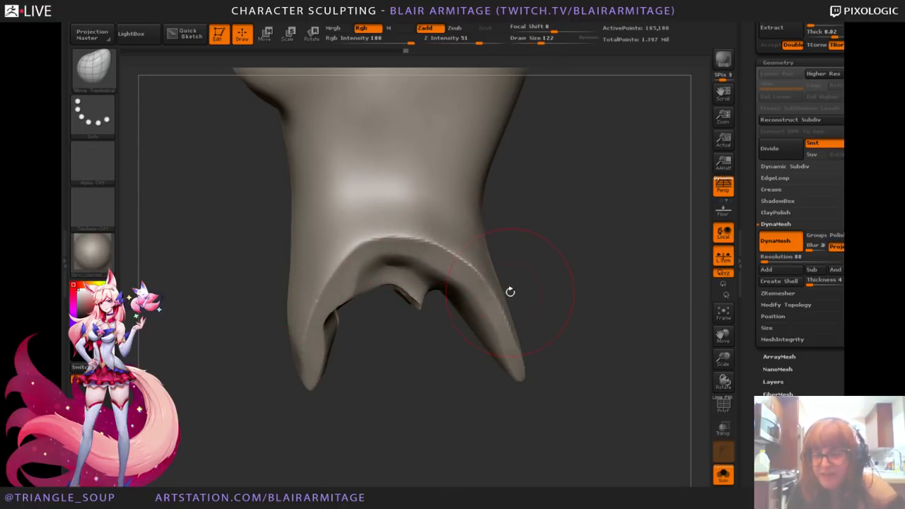
left_click_drag(543, 260, 533, 337, "alt")
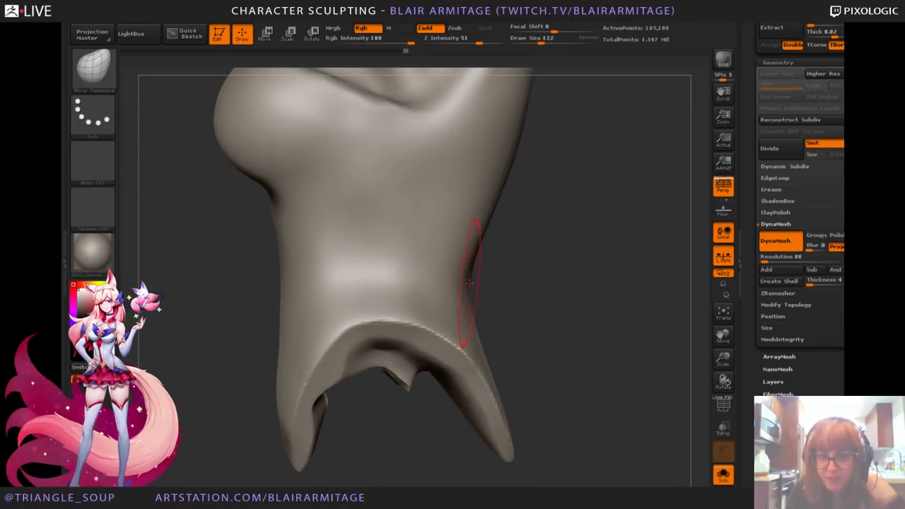
mouse_move(539, 294)
left_mouse_down()
mouse_move(507, 299)
mouse_move(546, 292)
mouse_move(515, 299)
left_mouse_up()
left_click_drag(474, 279, 471, 299, "shift")
mouse_move(528, 293)
left_mouse_down()
mouse_move(548, 287)
mouse_move(497, 300)
mouse_move(538, 285)
mouse_move(501, 245)
mouse_move(504, 215)
left_mouse_up()
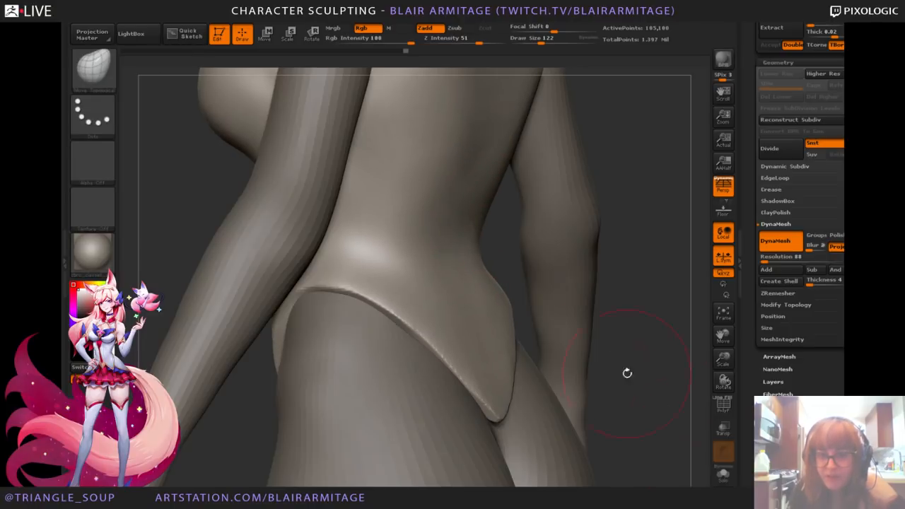
Step: Examine the bodysuit's hip rim and back point from behind, from the side, and from the front
left_click_drag(627, 372, 499, 288)
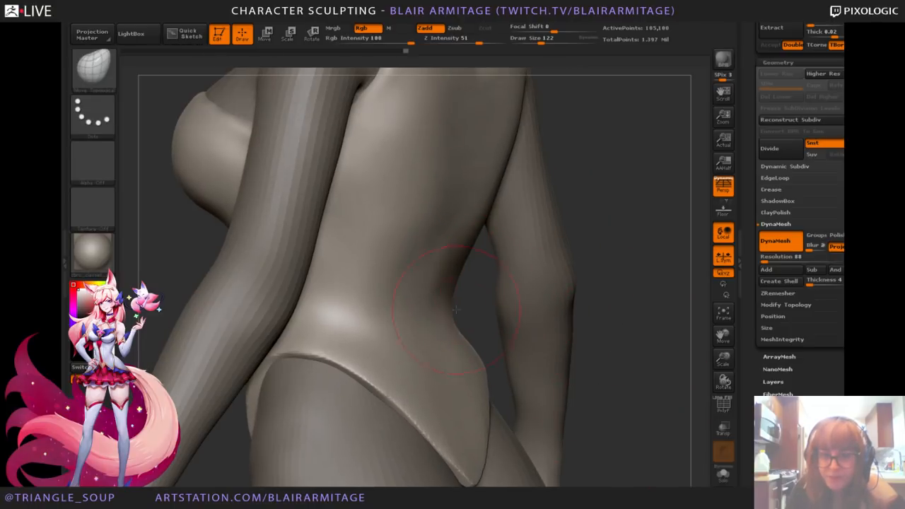
left_click_drag(456, 310, 387, 267)
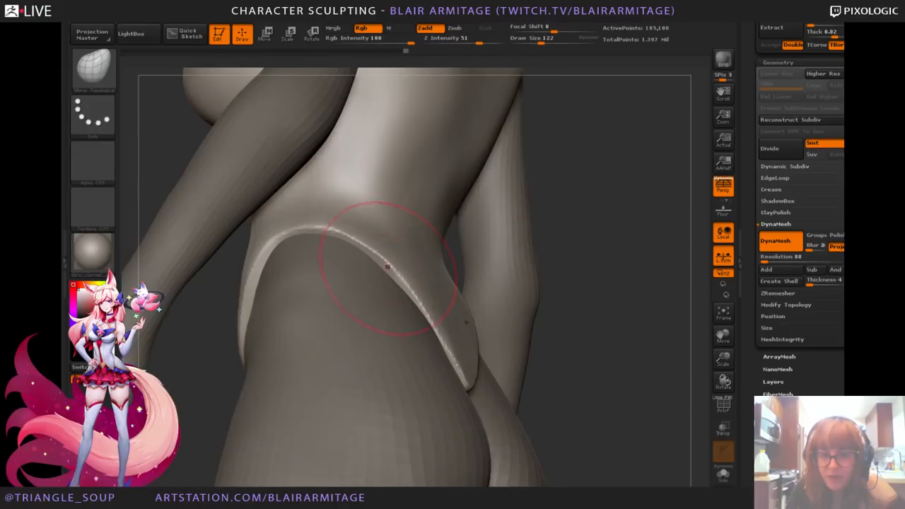
left_click_drag(384, 196, 309, 218)
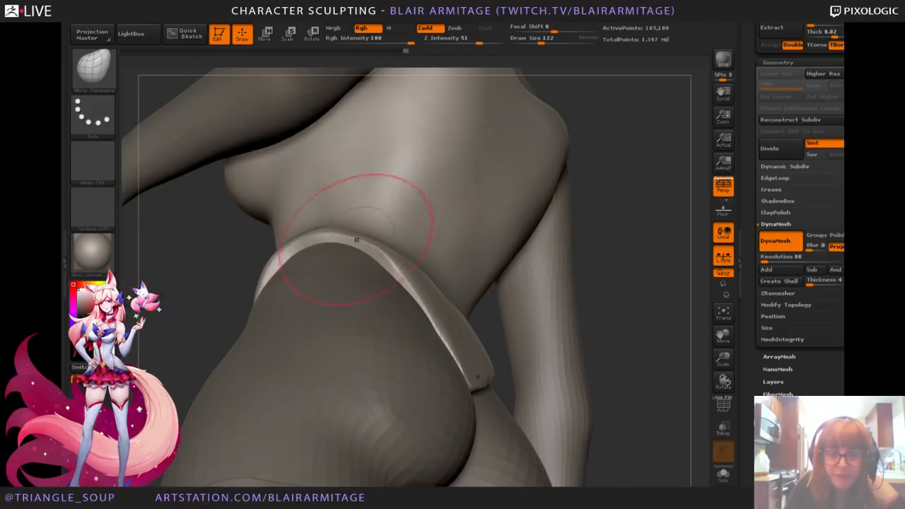
left_click_drag(618, 249, 658, 276)
left_click_drag(598, 251, 540, 295)
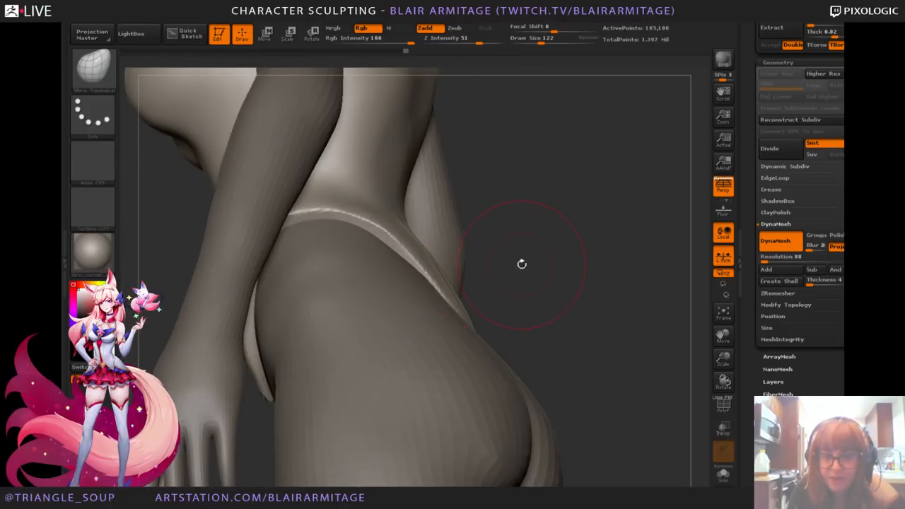
mouse_move(522, 264)
left_mouse_down()
mouse_move(473, 313)
mouse_move(483, 337)
left_mouse_up()
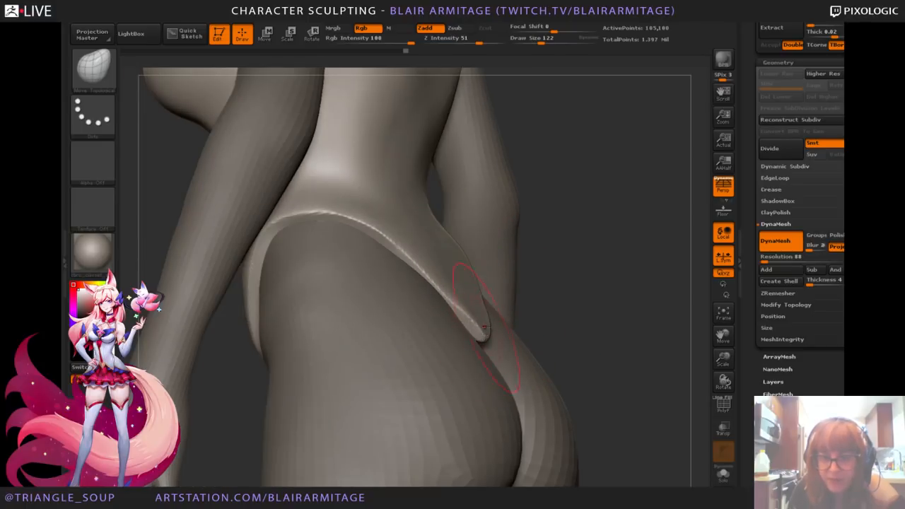
left_click_drag(545, 283, 522, 284)
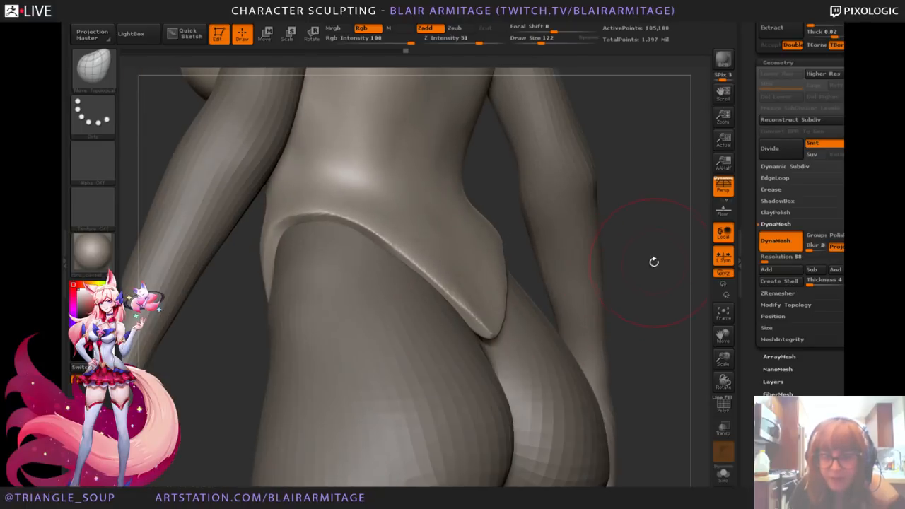
mouse_move(654, 261)
left_mouse_down()
mouse_move(591, 271)
mouse_move(632, 258)
mouse_move(637, 283)
left_mouse_up()
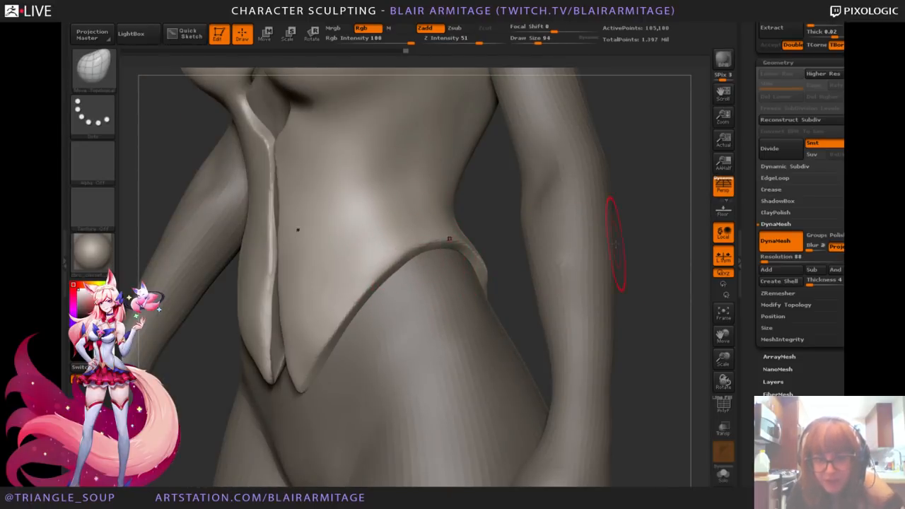
mouse_move(616, 244)
left_mouse_down()
mouse_move(649, 238)
mouse_move(538, 319)
mouse_move(556, 283)
mouse_move(541, 293)
mouse_move(534, 273)
mouse_move(569, 336)
left_mouse_up()
Step: Isolate the bodysuit and, from below, mask the small bridge joining the two front flaps
mouse_move(712, 453)
left_mouse_down()
mouse_move(426, 329)
mouse_move(375, 319)
left_mouse_up()
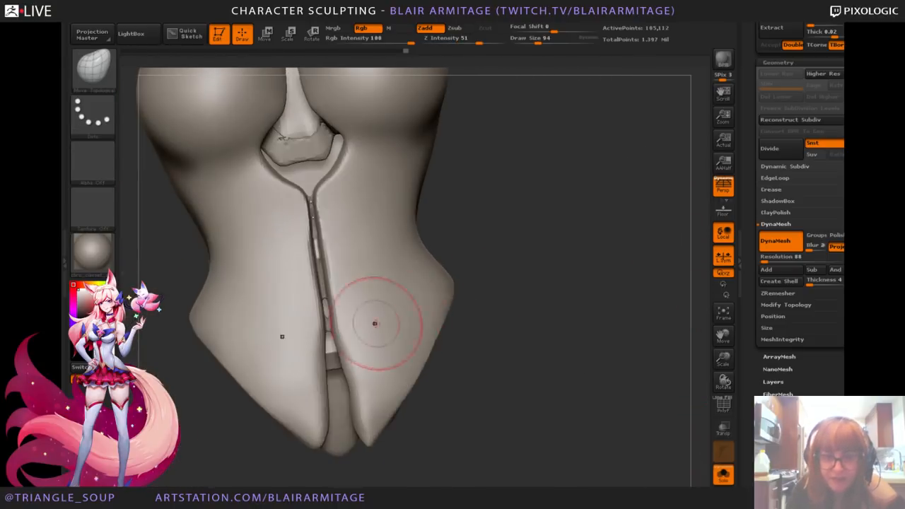
left_click_drag(495, 297, 588, 363)
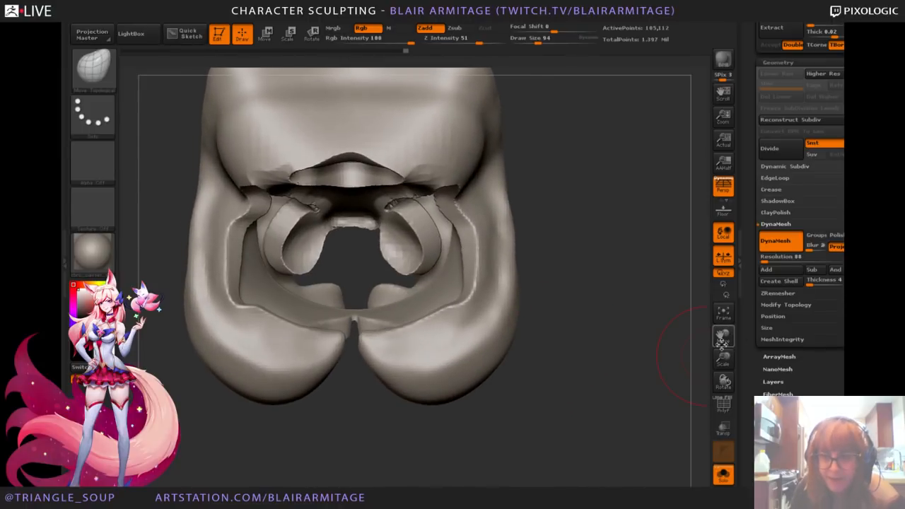
left_click_drag(723, 359, 637, 393)
left_click_drag(349, 278, 349, 323, "ctrl")
left_click_drag(338, 374, 332, 385, "ctrl")
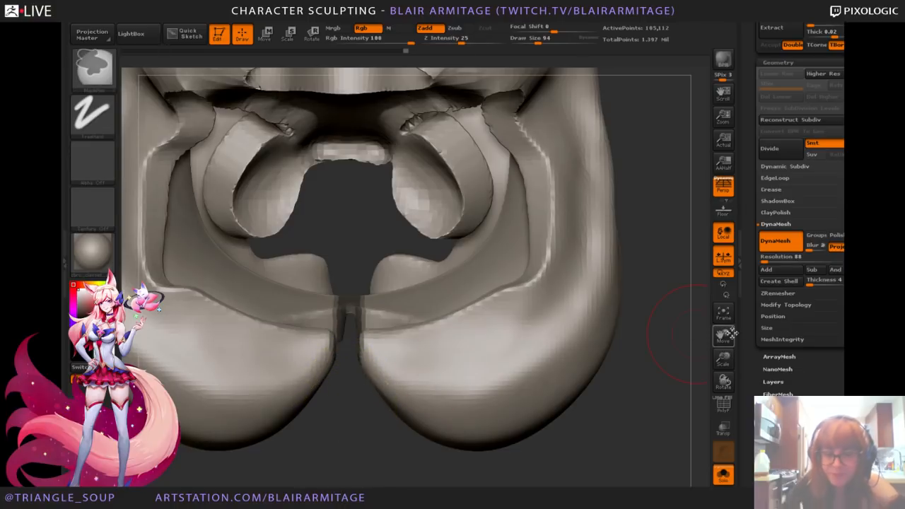
Step: Invert the mask and hide the bridge polygons between the front flaps
key("ctrl+i")
scroll(790, 205, "down", 10)
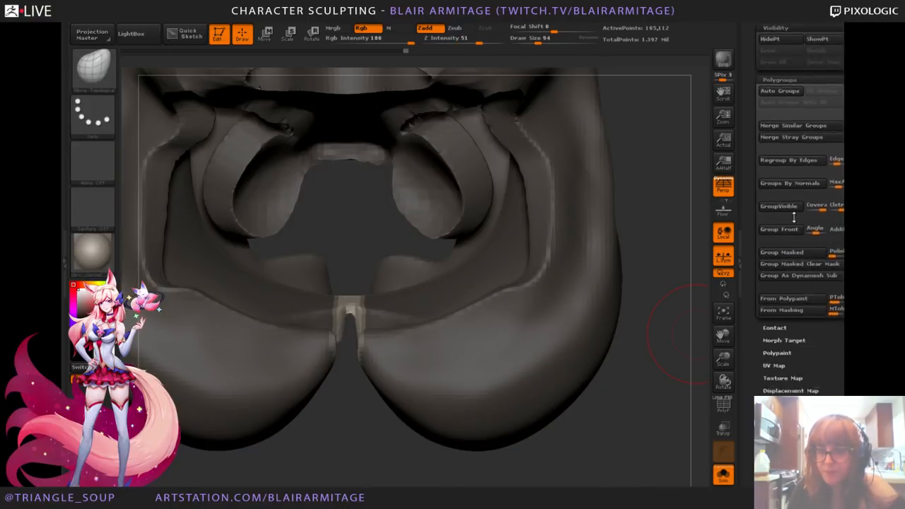
scroll(791, 203, "up", 10)
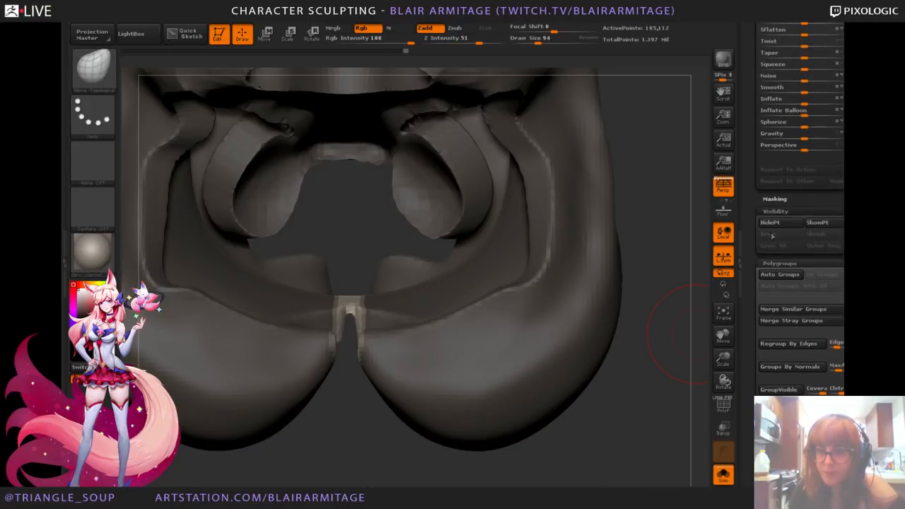
left_click(770, 222)
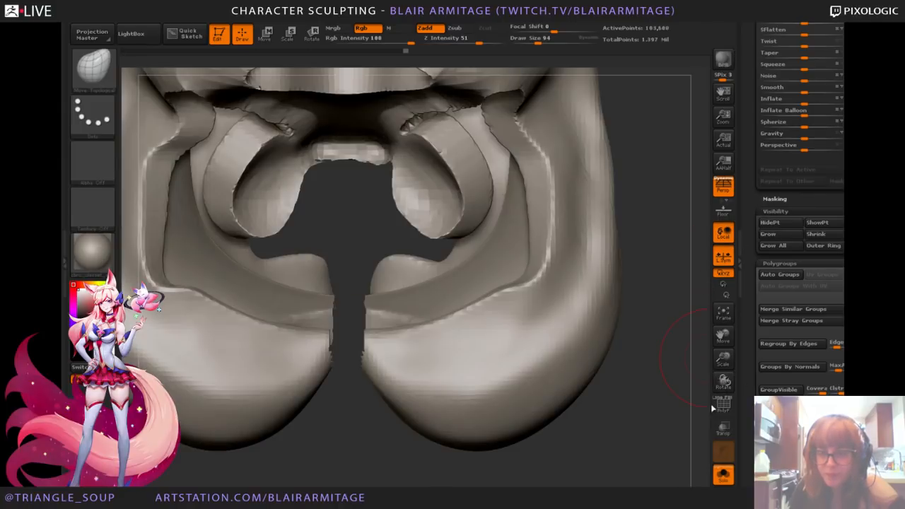
Step: Delete the hidden bridge polygons, close the holes left in the bodysuit, and show the whole figure again
left_click_drag(711, 403, 736, 378)
scroll(765, 338, "up", 5)
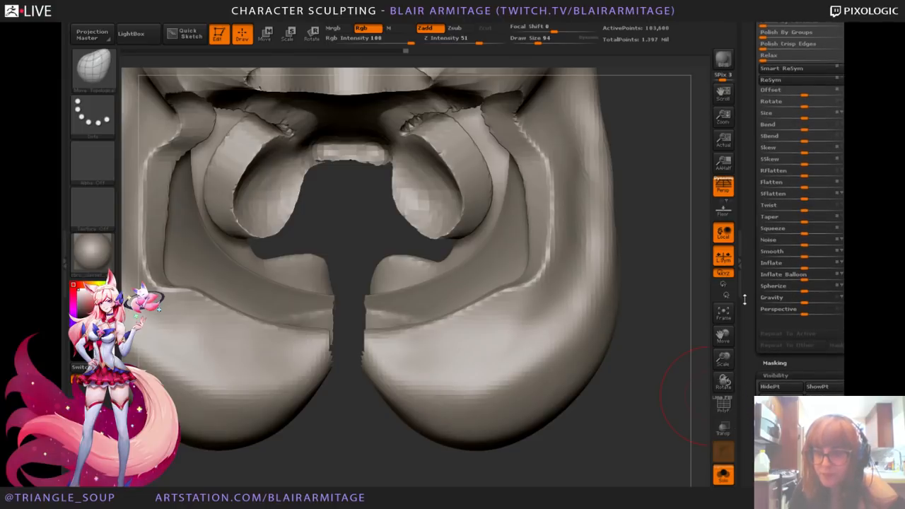
scroll(811, 288, "up", 5)
scroll(812, 288, "up", 10)
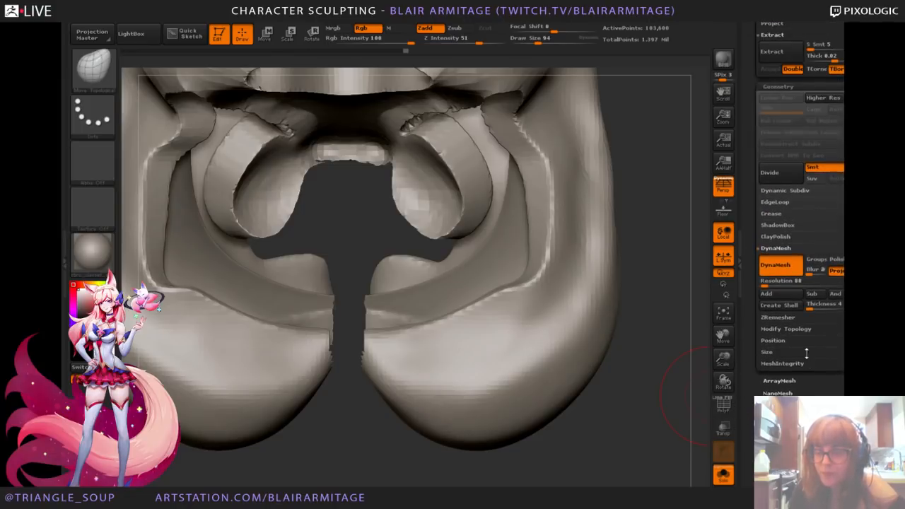
scroll(773, 331, "down", 5)
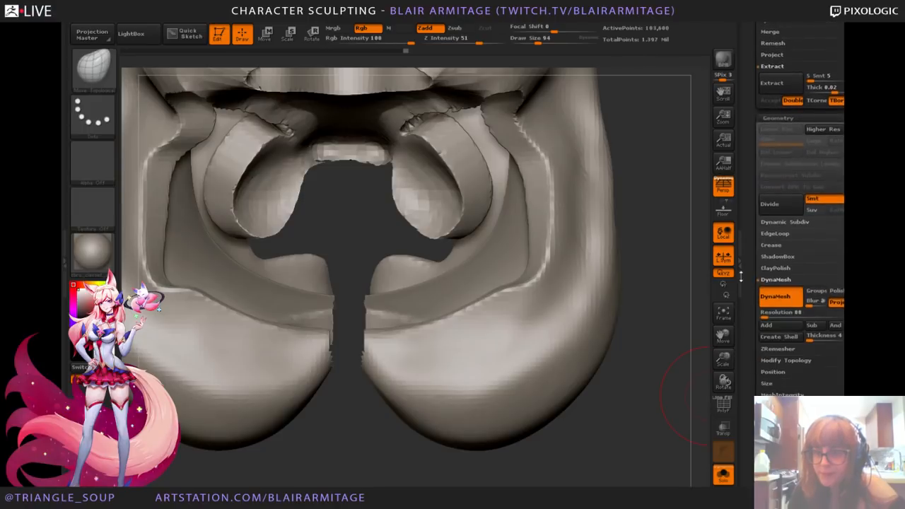
left_click(773, 331)
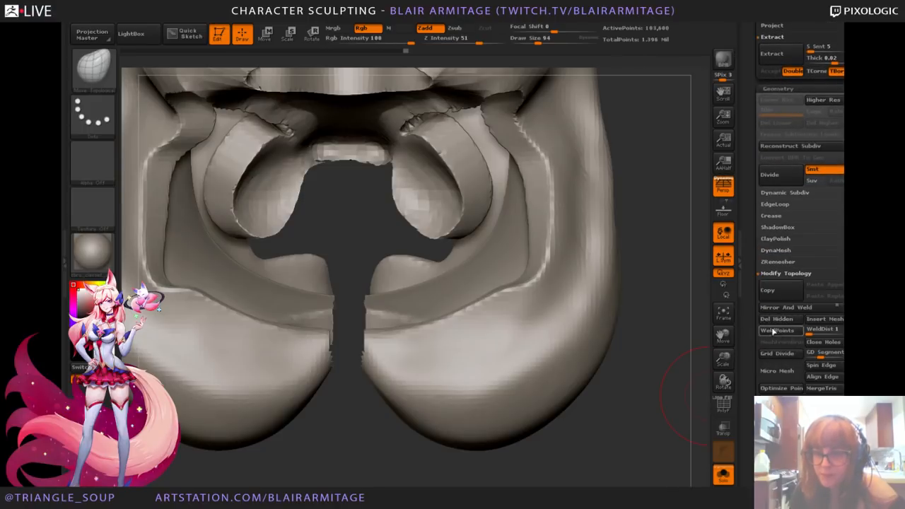
left_click(824, 342)
left_click_drag(677, 443, 630, 278)
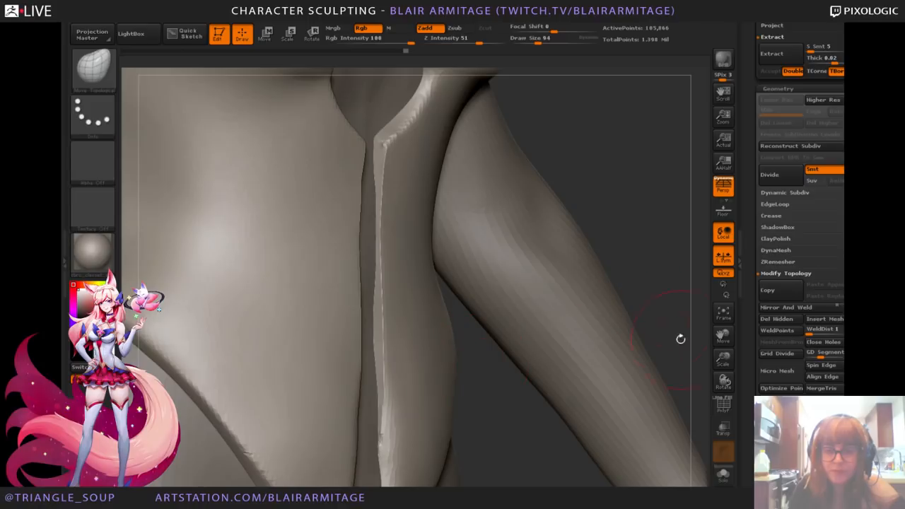
Step: Smooth the front opening's inner edge, isolate the bodysuit, and flatten the flap's lower inner edge with hPolish at draw size 58
left_click_drag(398, 154, 392, 250, "shift")
mouse_move(703, 174)
left_mouse_down()
mouse_move(700, 155)
mouse_move(699, 474)
mouse_move(544, 355)
left_mouse_up()
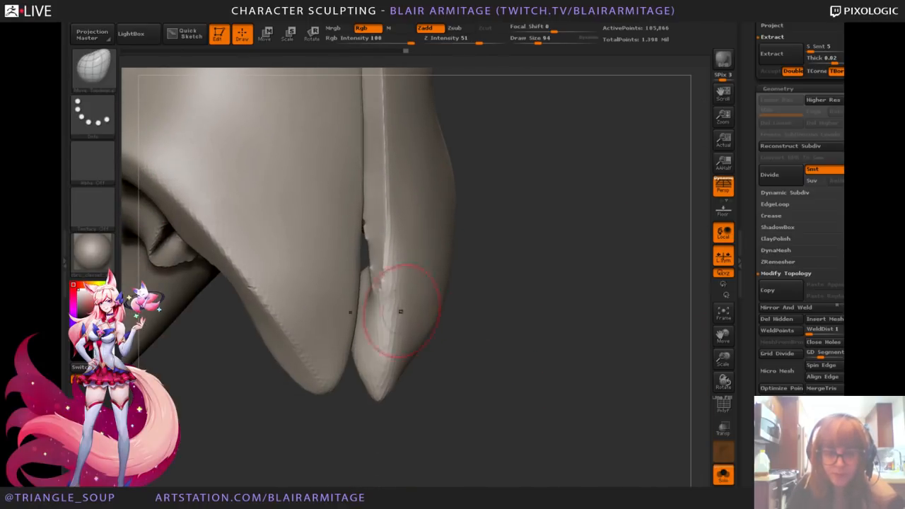
key("b")
key("h")
key("p")
mouse_move(382, 285)
left_mouse_down()
mouse_move(386, 272)
mouse_move(387, 300)
mouse_move(373, 331)
mouse_move(376, 389)
left_mouse_up()
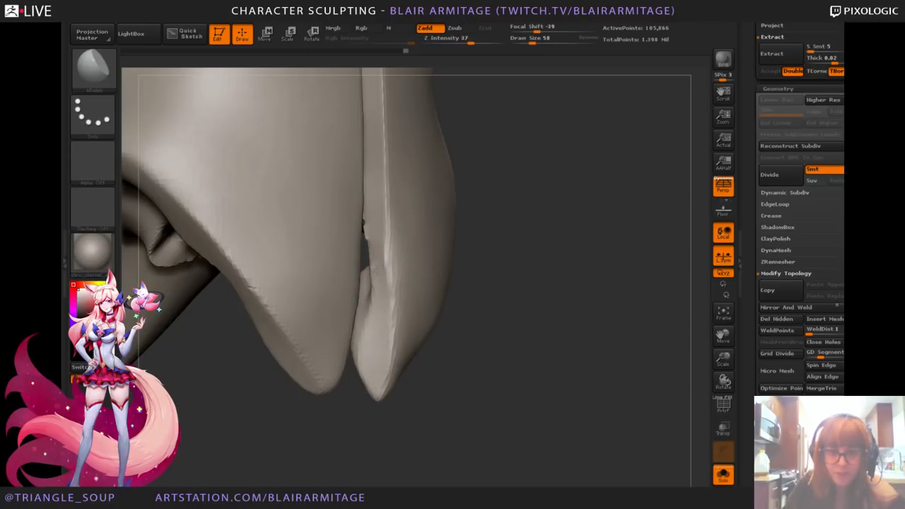
mouse_move(382, 283)
left_mouse_down()
mouse_move(384, 244)
mouse_move(389, 281)
left_mouse_up()
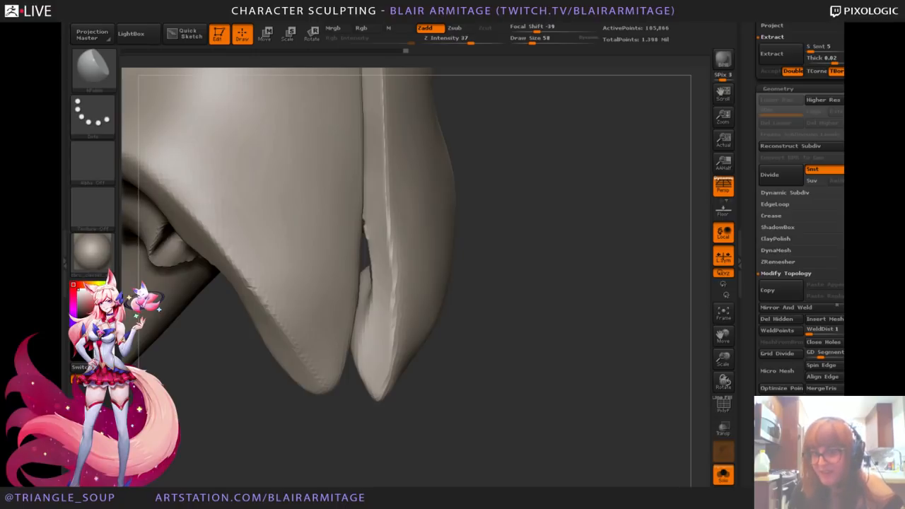
Step: Polish the lower parts of the front flaps with a larger hPolish brush, remesh the bodysuit, and show the whole figure
left_click_drag(455, 460, 453, 445)
left_click_drag(485, 418, 545, 400)
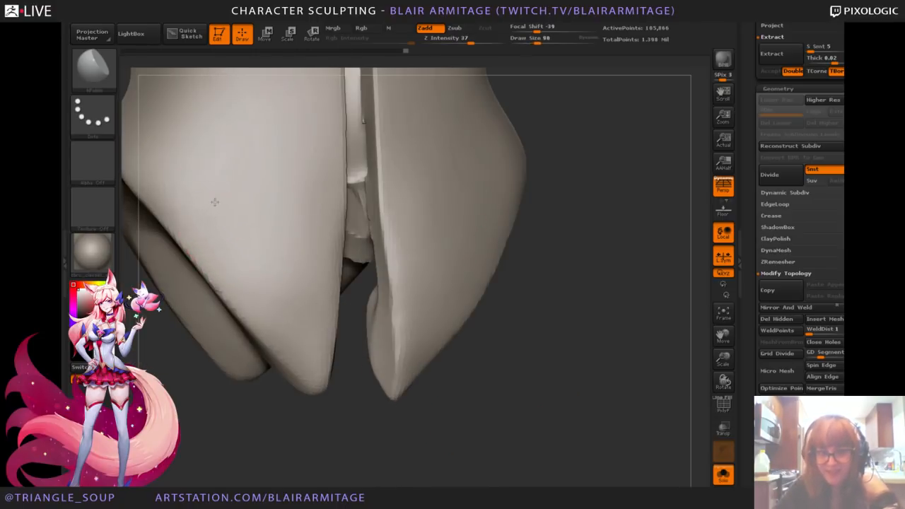
right_click_drag(263, 291, 265, 206)
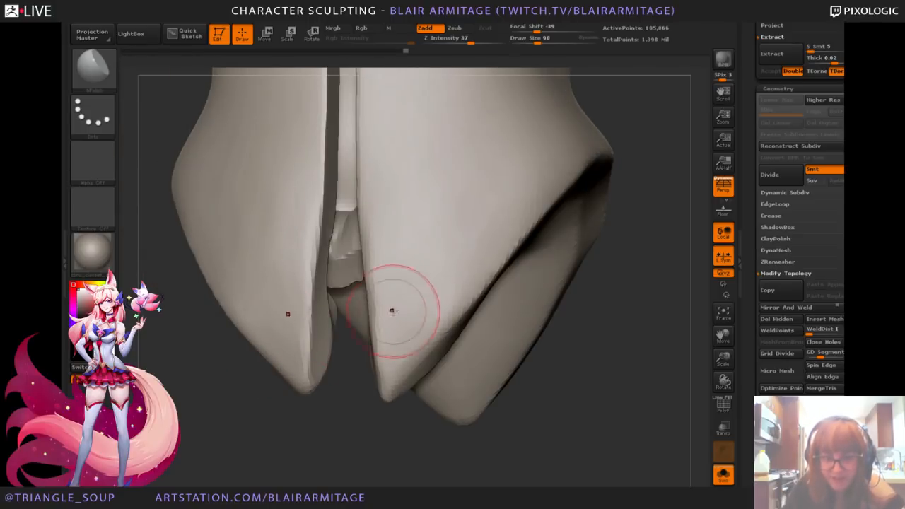
mouse_move(392, 311)
left_mouse_down()
mouse_move(416, 316)
mouse_move(462, 270)
left_mouse_up()
left_click_drag(588, 348, 629, 409, "ctrl")
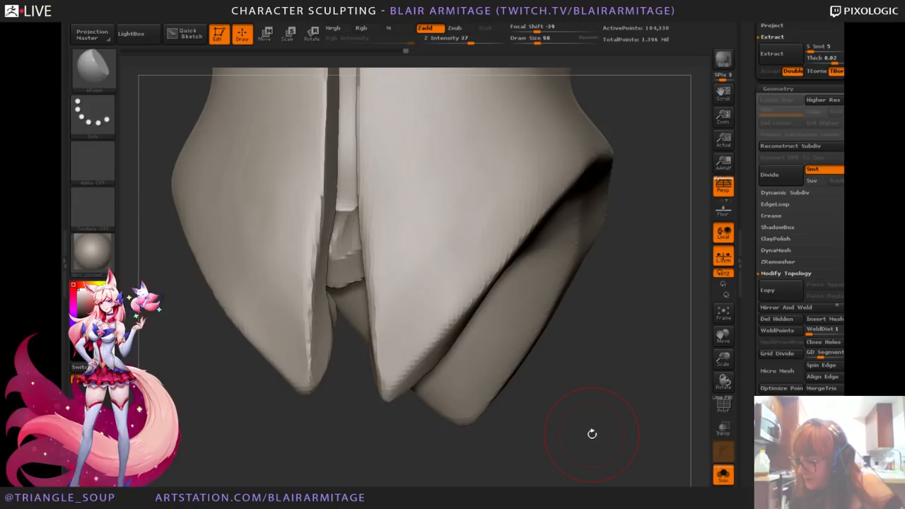
left_click(722, 478)
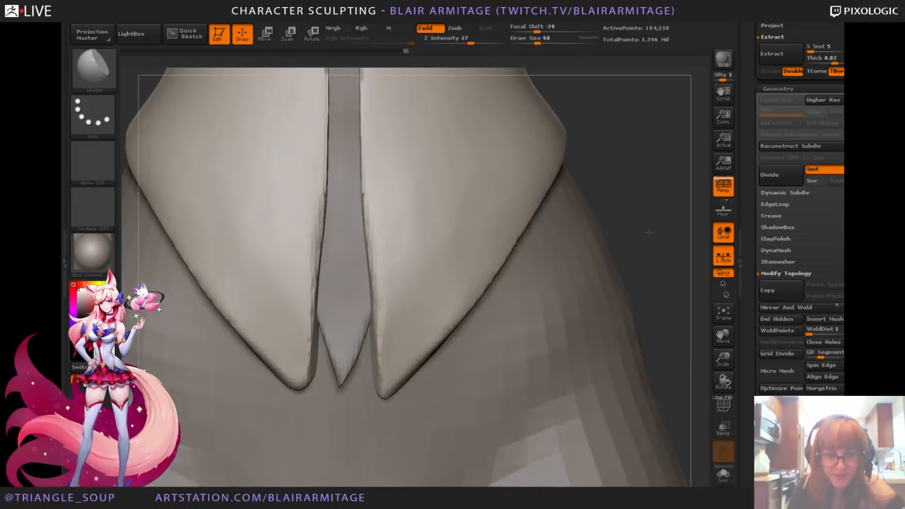
Step: Switch to the Move Topological brush, make the bodysuit symmetrical with Smart ReSym, and remesh it
left_click(98, 83)
left_click(281, 81)
left_click_drag(724, 360, 668, 307)
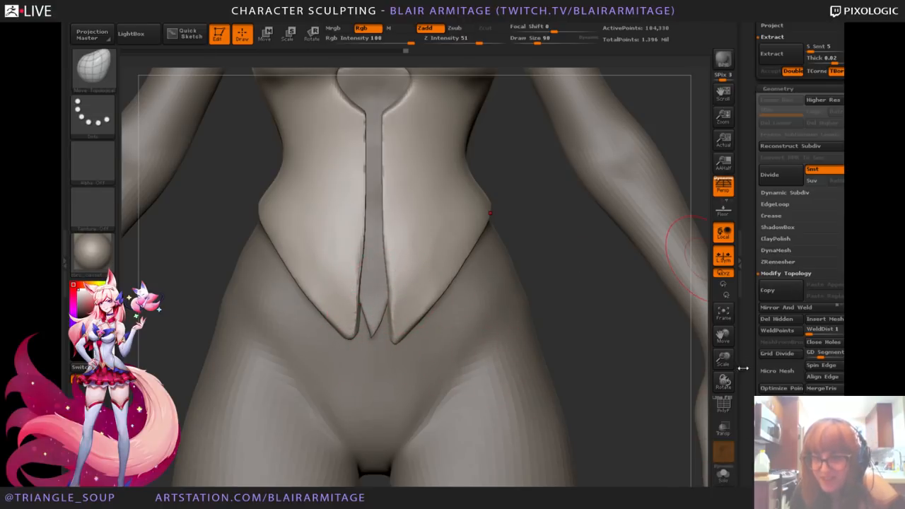
scroll(743, 354, "up", 5)
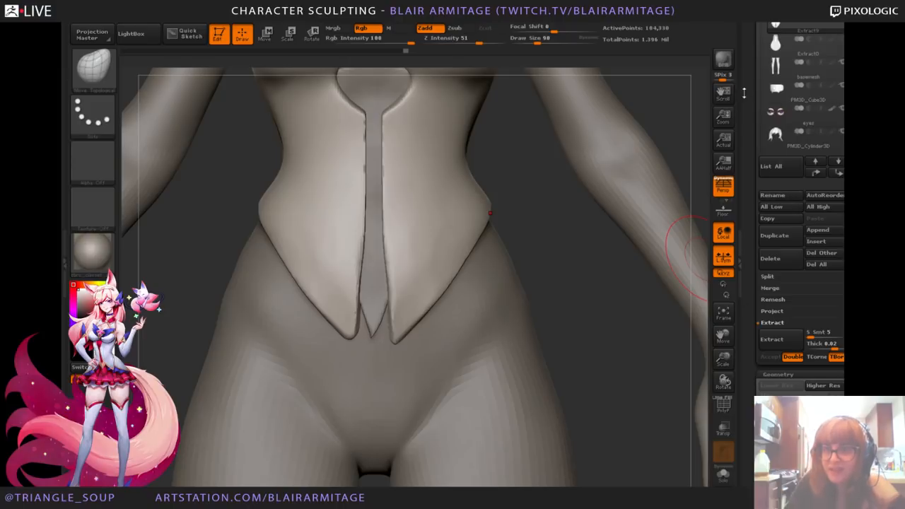
left_click_drag(744, 92, 745, 241)
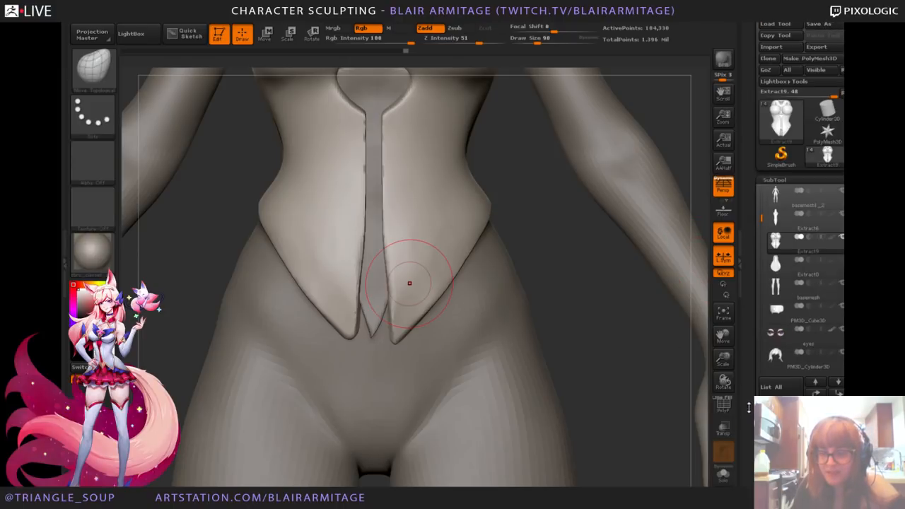
left_click_drag(750, 400, 736, 168)
left_click(787, 234)
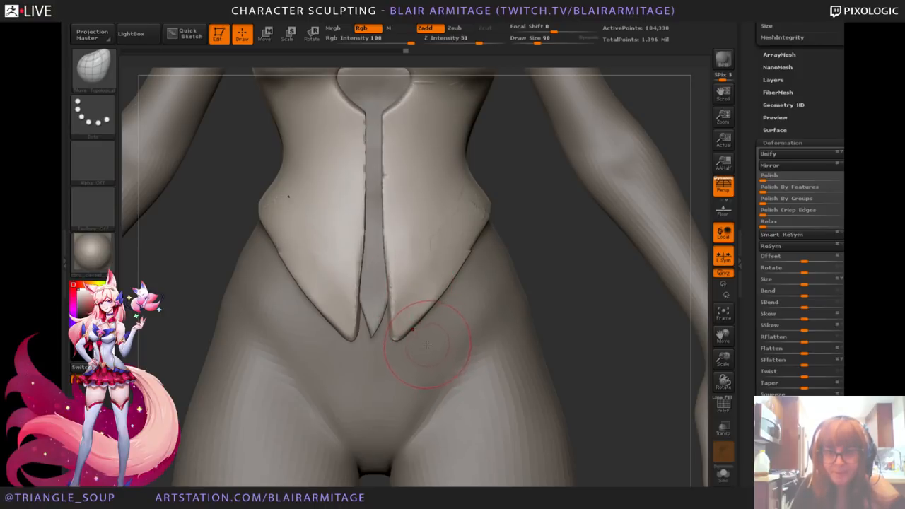
left_click_drag(579, 295, 563, 343, "ctrl")
Step: Smooth the bodysuit at the hips and push the front flaps' lower outer edges outward into a rounder curve with Move Topological
left_click_drag(450, 228, 469, 259, "shift")
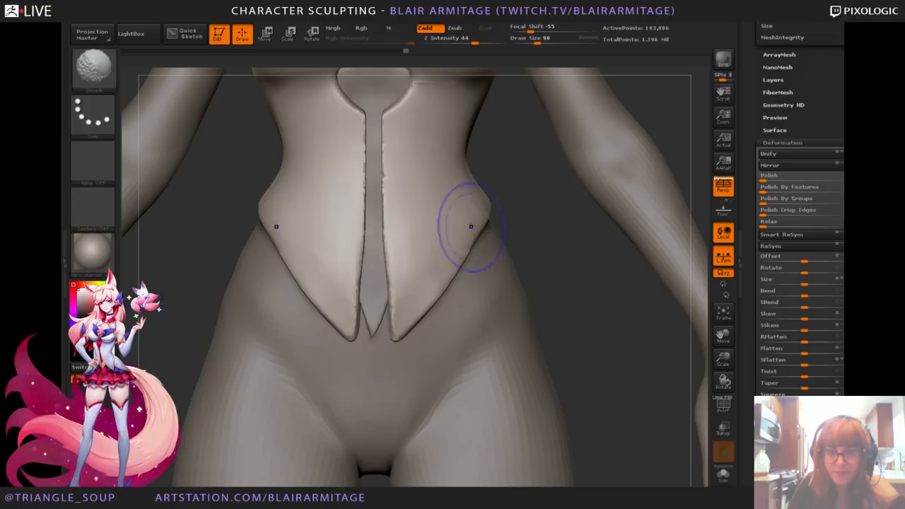
mouse_move(568, 255)
left_mouse_down("alt")
mouse_move(562, 377)
mouse_move(550, 325)
mouse_move(565, 287)
left_mouse_up("alt")
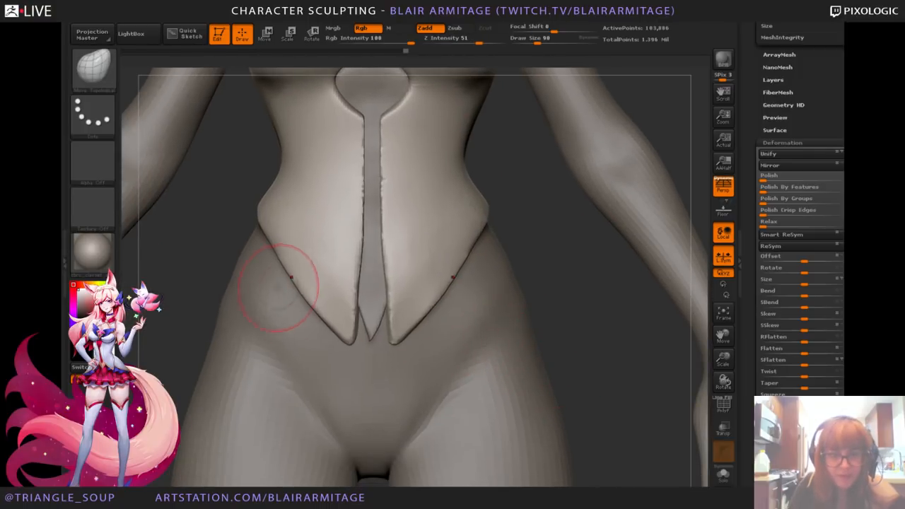
left_click_drag(280, 261, 273, 258)
mouse_move(307, 300)
left_mouse_down()
mouse_move(295, 304)
mouse_move(313, 319)
mouse_move(307, 306)
left_mouse_up()
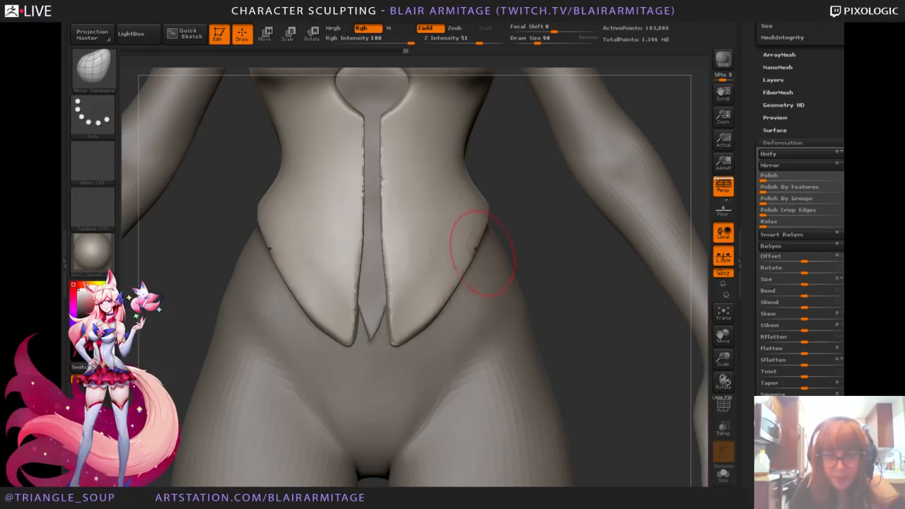
Step: Examine the bodysuit's waist, bust and front opening from several angles, ending with the full figure in view
left_click_drag(541, 242, 566, 375)
mouse_move(543, 290)
left_mouse_down()
mouse_move(508, 263)
mouse_move(520, 256)
left_mouse_up()
left_click_drag(572, 290, 479, 276)
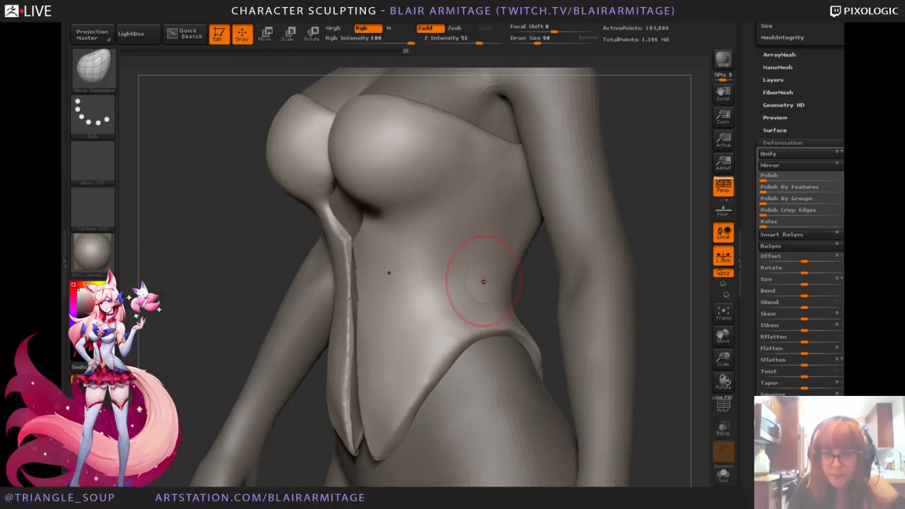
left_click_drag(535, 291, 586, 320)
left_click_drag(699, 327, 715, 341)
left_click_drag(611, 225, 680, 236, "alt")
left_click_drag(444, 214, 424, 206, "shift")
left_click_drag(668, 200, 637, 189)
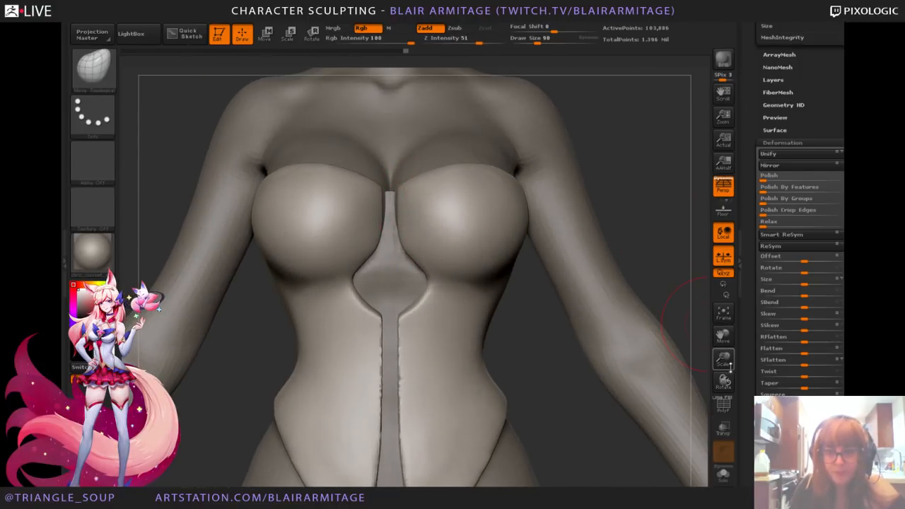
left_click_drag(728, 366, 657, 233)
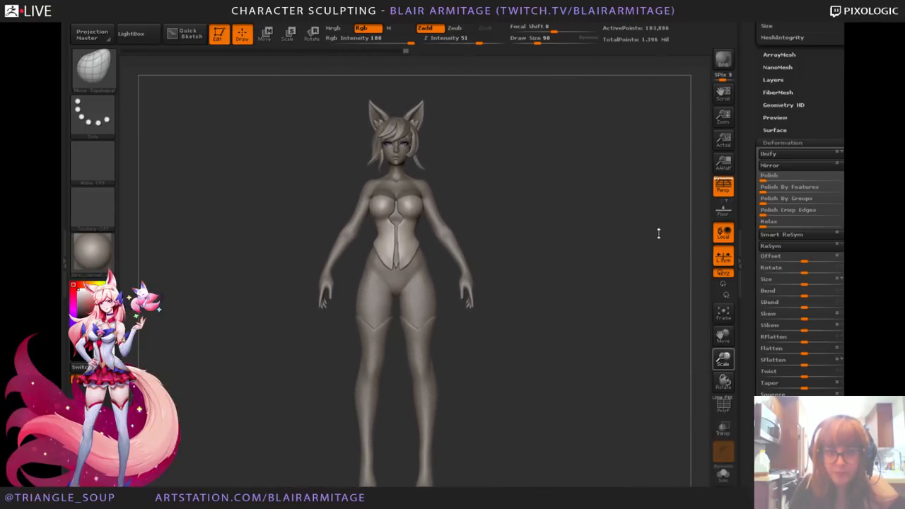
Step: Select the character's body mesh for editing and lower it by one subdivision level
left_click_drag(622, 283, 560, 363)
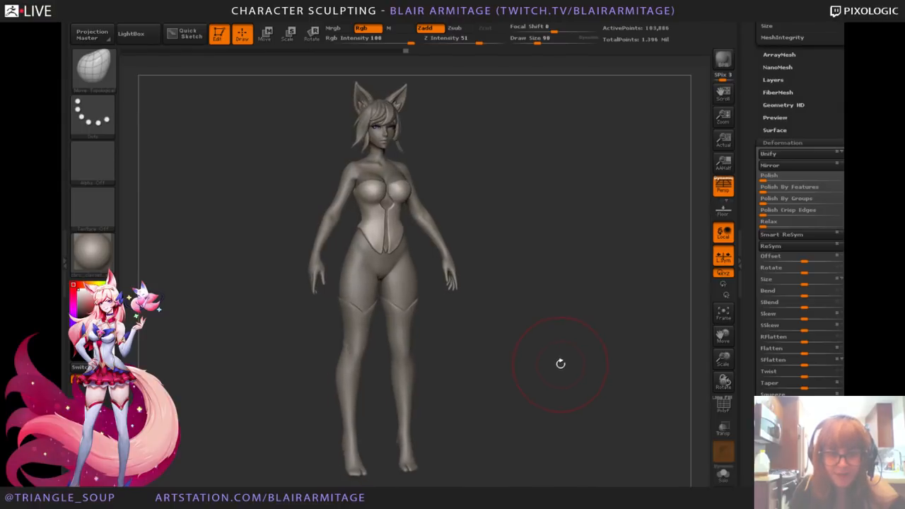
left_click(334, 224, "alt")
left_click_drag(724, 360, 686, 443)
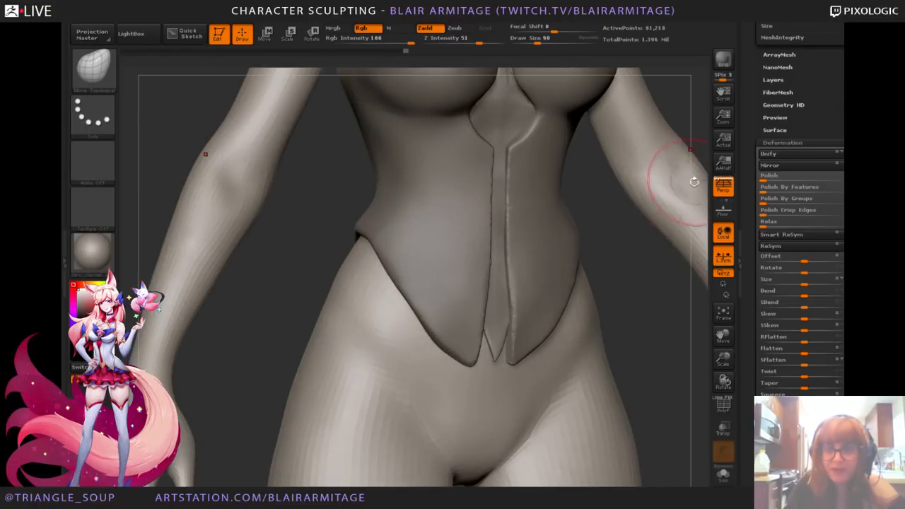
left_click_drag(723, 361, 641, 269)
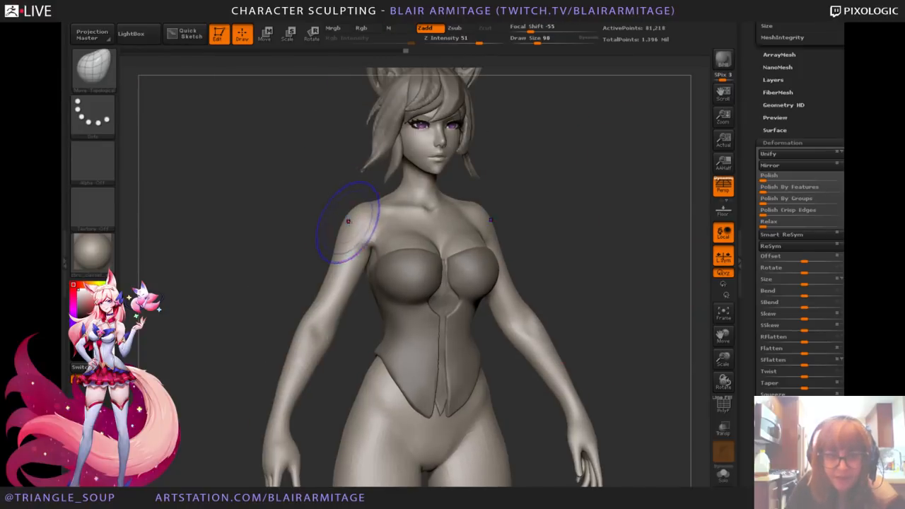
key("shift+d")
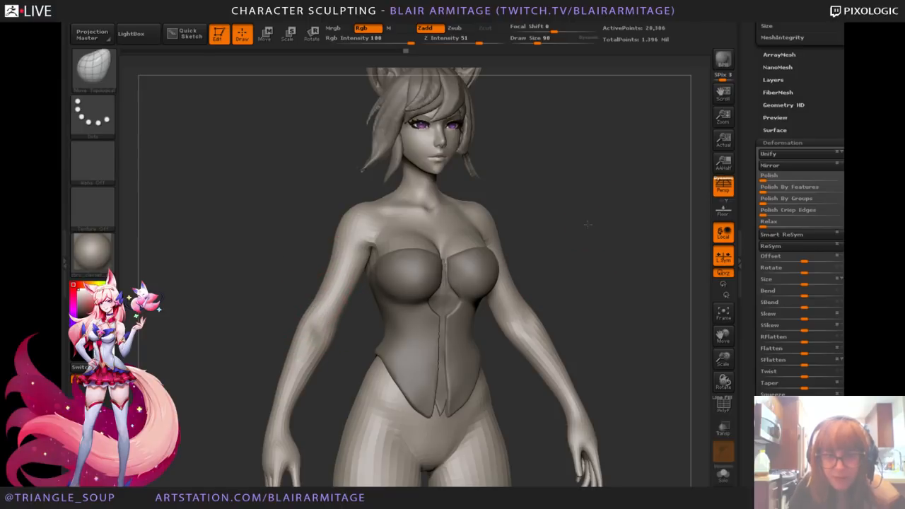
Step: Reshape the upper contour of the body's shoulders from front and side with Move Topological at draw size 62
left_click_drag(587, 224, 513, 204)
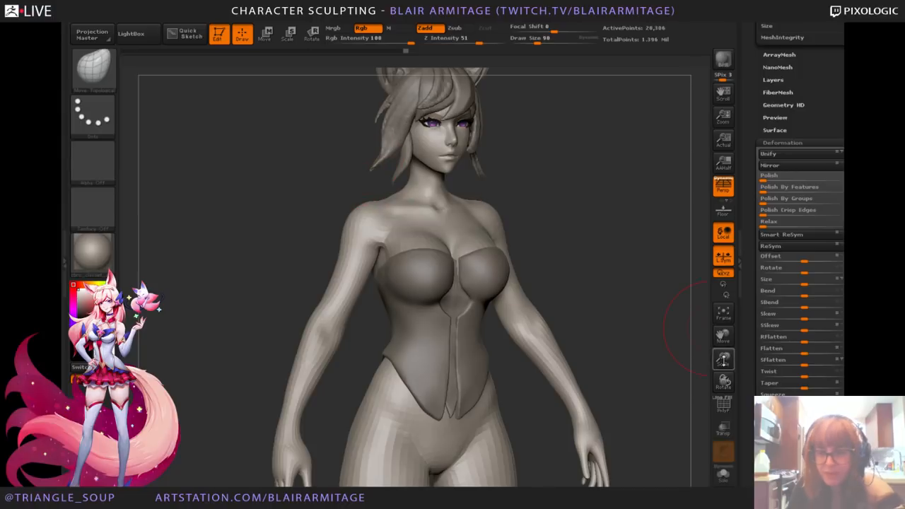
left_click_drag(722, 360, 677, 248)
left_click_drag(642, 159, 632, 198, "alt")
key("bracketleft")
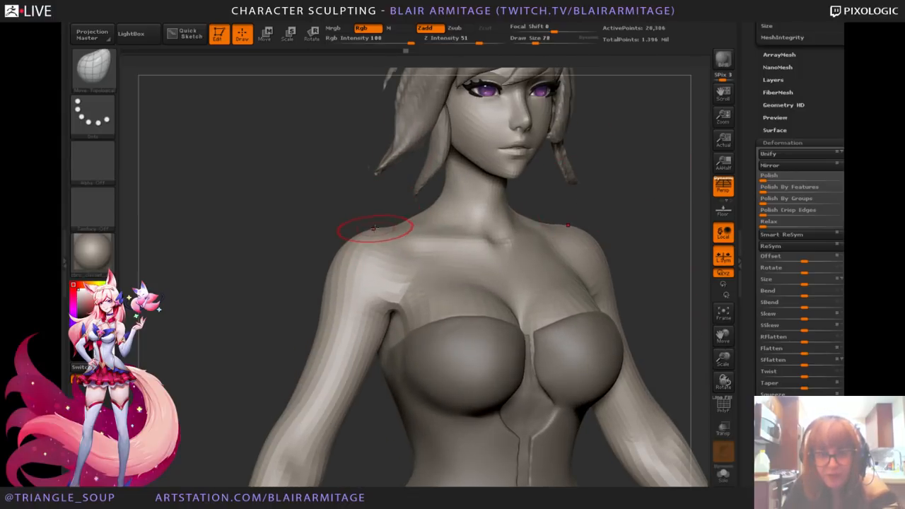
left_click_drag(371, 232, 467, 226)
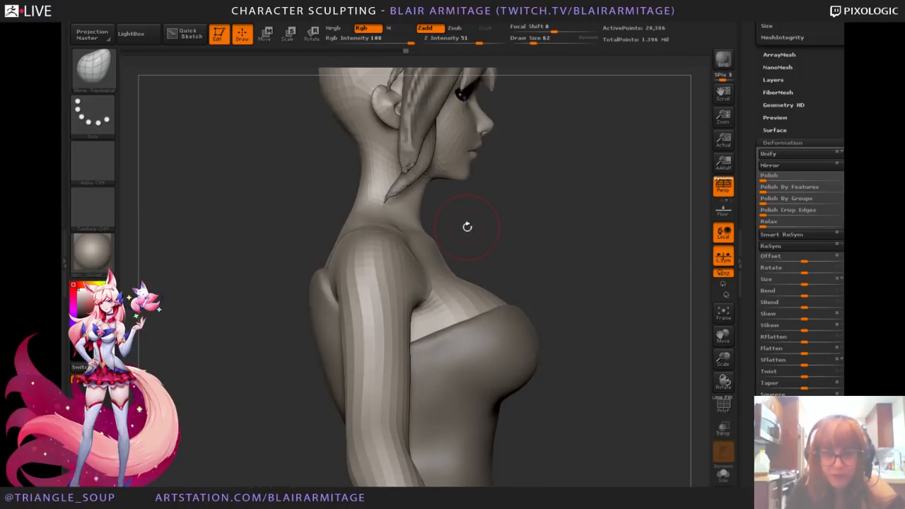
left_click_drag(346, 238, 445, 242)
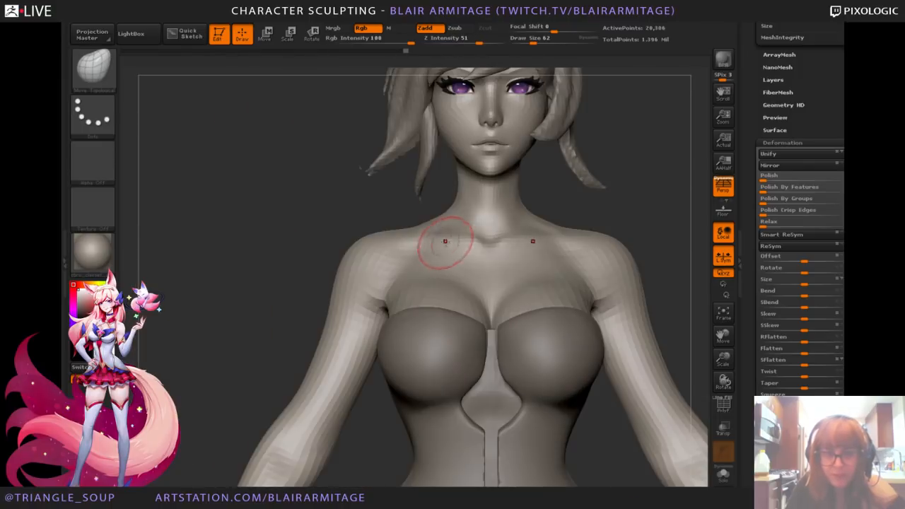
Step: Adjust the slope between neck and shoulders on both sides, and return the body to its higher subdivision level
left_click_drag(651, 206, 600, 207, "alt")
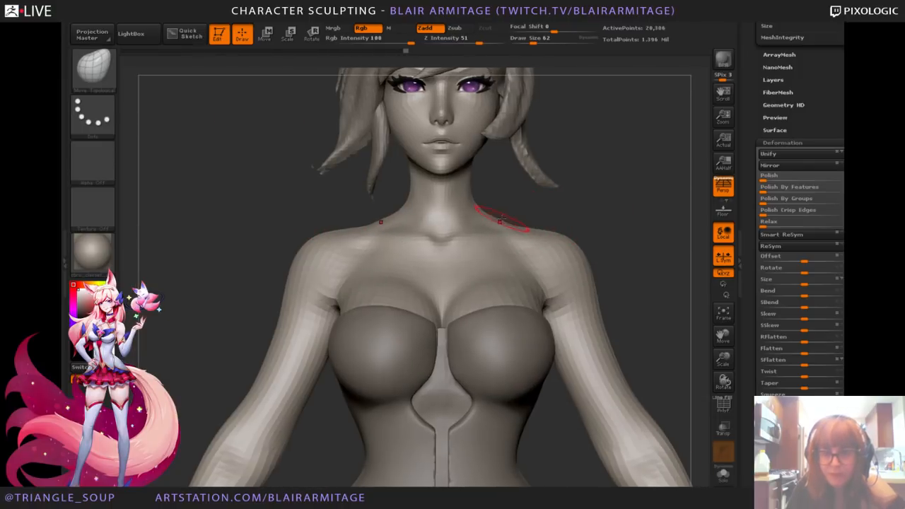
left_click_drag(528, 204, 500, 212, "alt")
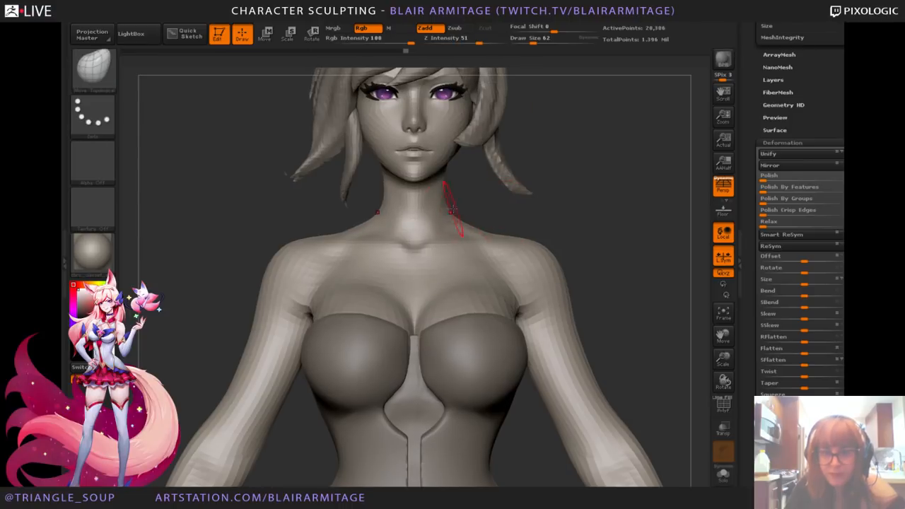
mouse_move(613, 222)
left_mouse_down("alt")
mouse_move(579, 231)
mouse_move(614, 228)
left_mouse_up("alt")
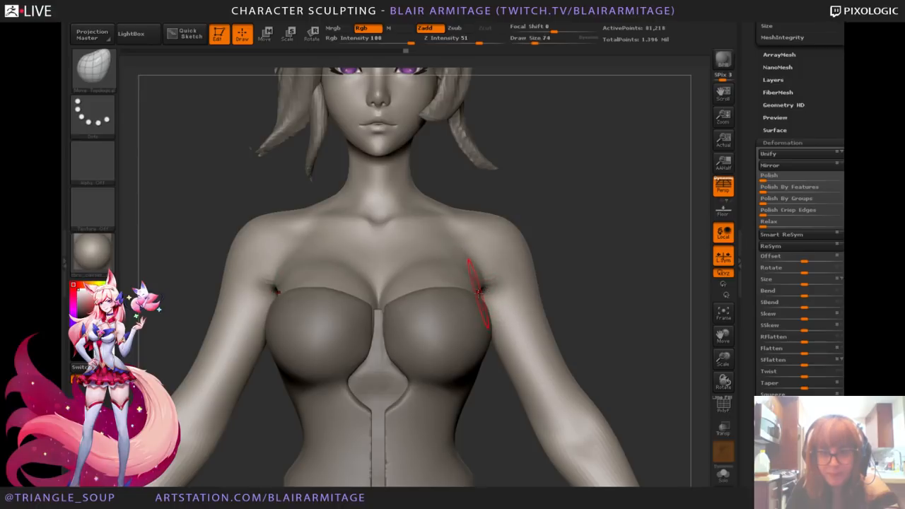
Step: Reshape the body around the armpits and outer chest with Move Topological at draw size 102
left_click_drag(604, 261, 570, 265)
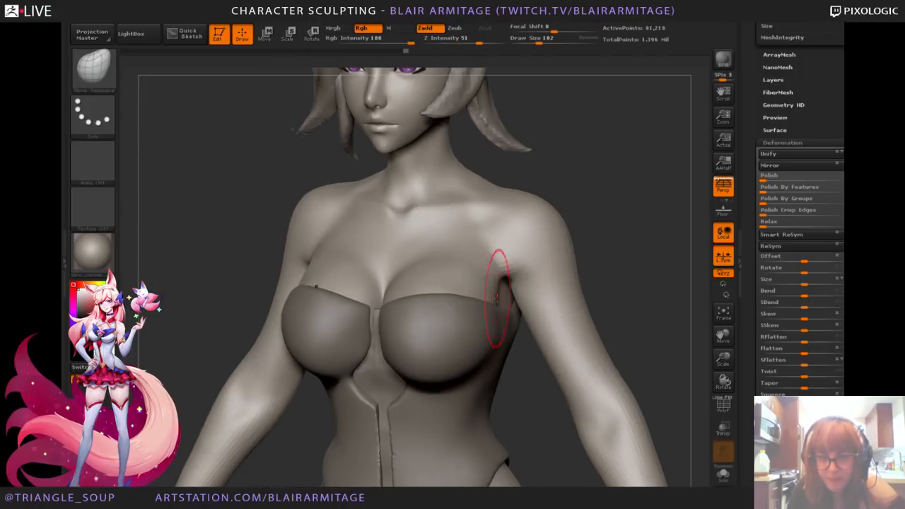
left_click_drag(497, 299, 516, 303)
left_click_drag(660, 241, 629, 242)
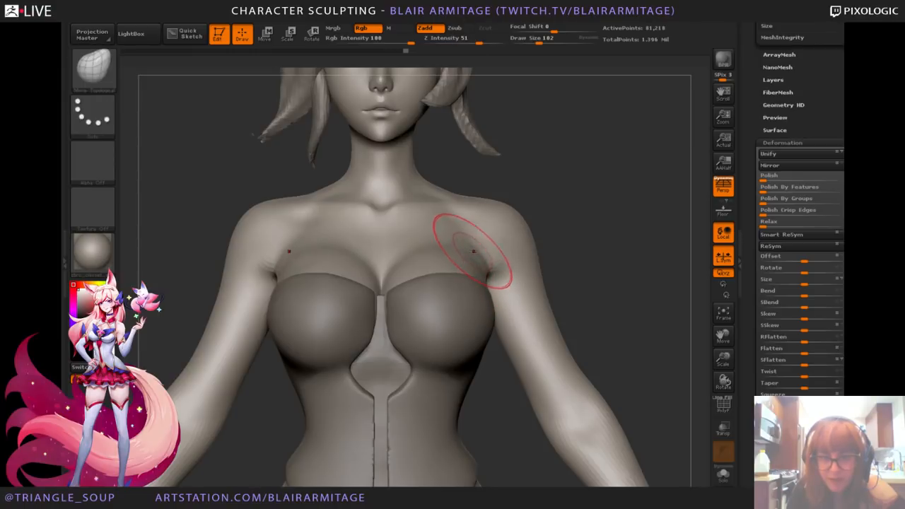
mouse_move(618, 224)
left_mouse_down()
mouse_move(626, 223)
mouse_move(596, 217)
mouse_move(622, 214)
left_mouse_up()
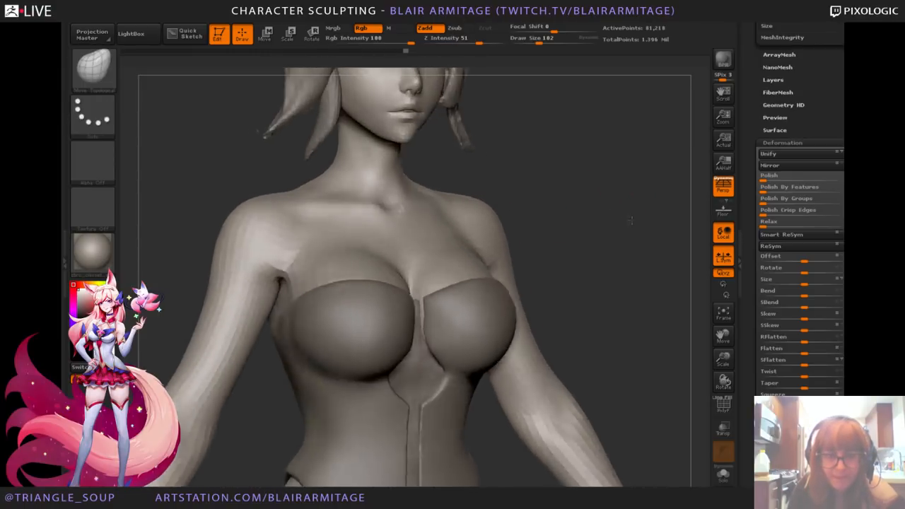
Step: Undo the Clay stroke at the front armpit crease and smooth that area with a draw size of 50
key("b")
left_click(144, 81)
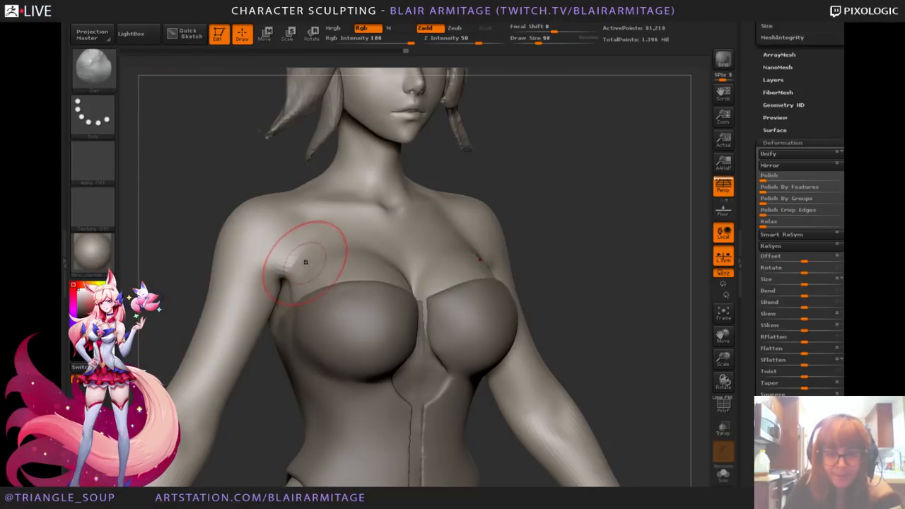
key("bracketleft")
key("bracketleft")
key("bracketleft")
key("bracketleft")
key("bracketleft")
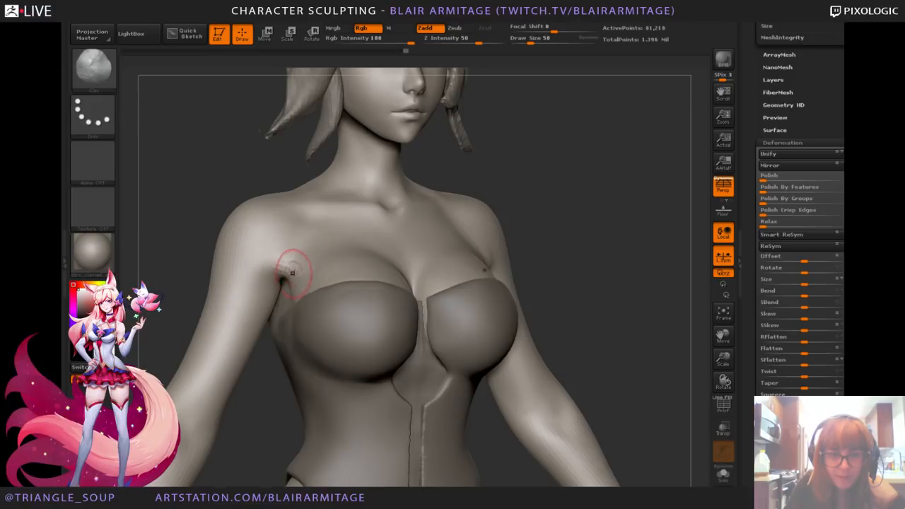
key("ctrl+z")
mouse_move(595, 236)
left_mouse_down()
mouse_move(590, 219)
mouse_move(593, 228)
left_mouse_up()
mouse_move(285, 254)
left_mouse_down("shift")
mouse_move(273, 262)
mouse_move(290, 251)
left_mouse_up("shift")
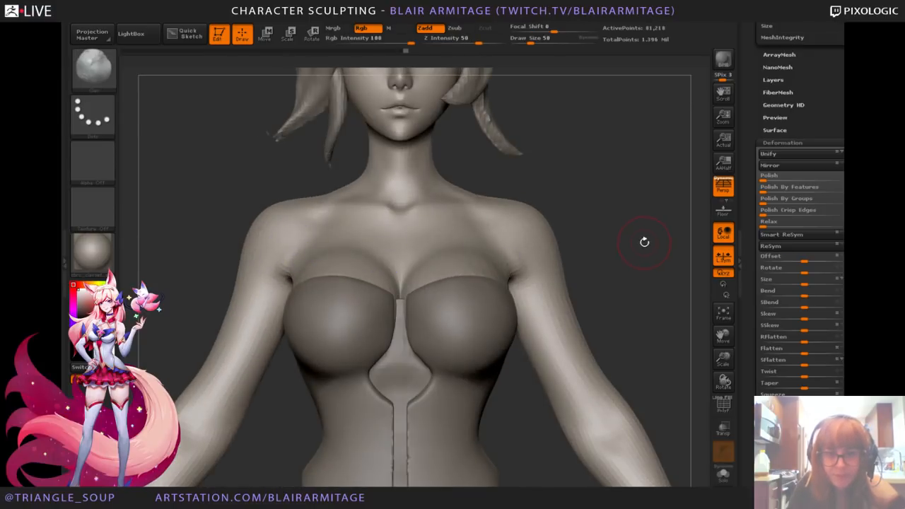
Step: Select the bodysuit and nudge the inner upper edges of its bust cups with Move Topological at draw size 134
left_click_drag(645, 242, 625, 230)
left_click(94, 69)
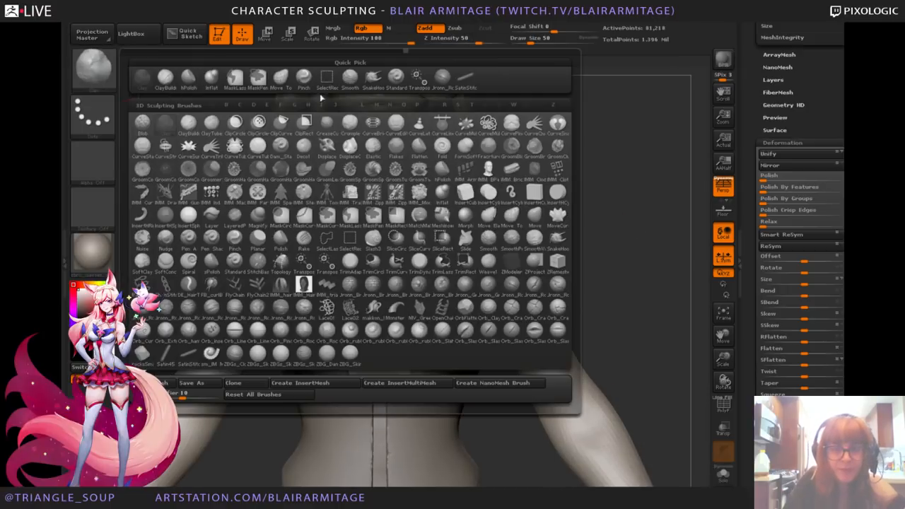
left_click(281, 78)
key("bracketright")
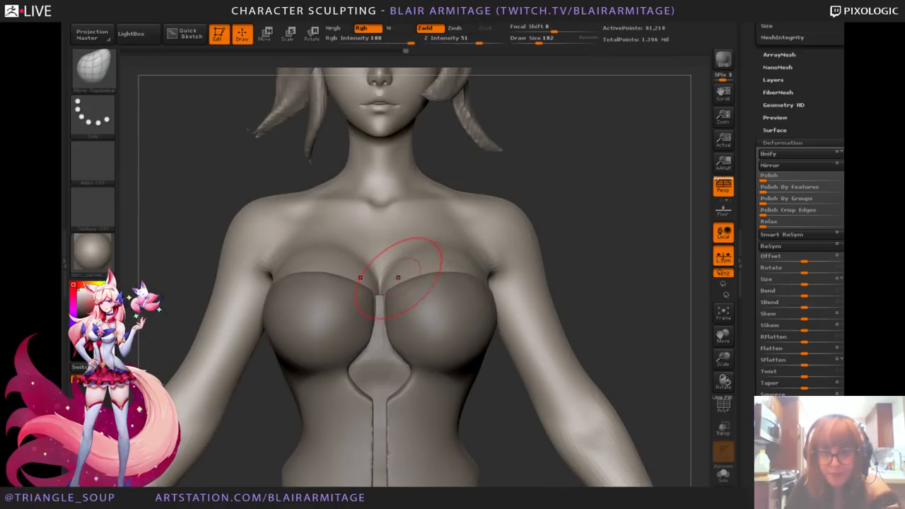
key("bracketright")
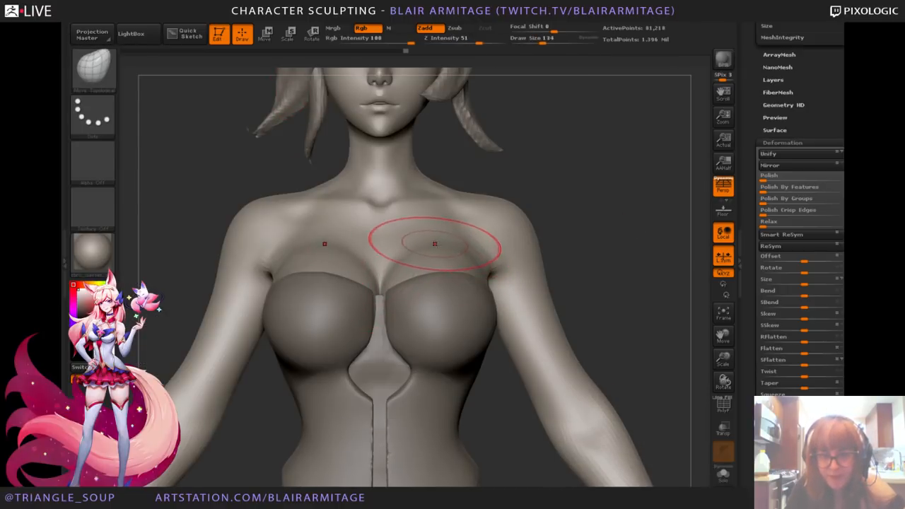
left_click_drag(636, 251, 629, 244, "alt")
left_click(416, 313, "alt")
left_click_drag(386, 286, 384, 293)
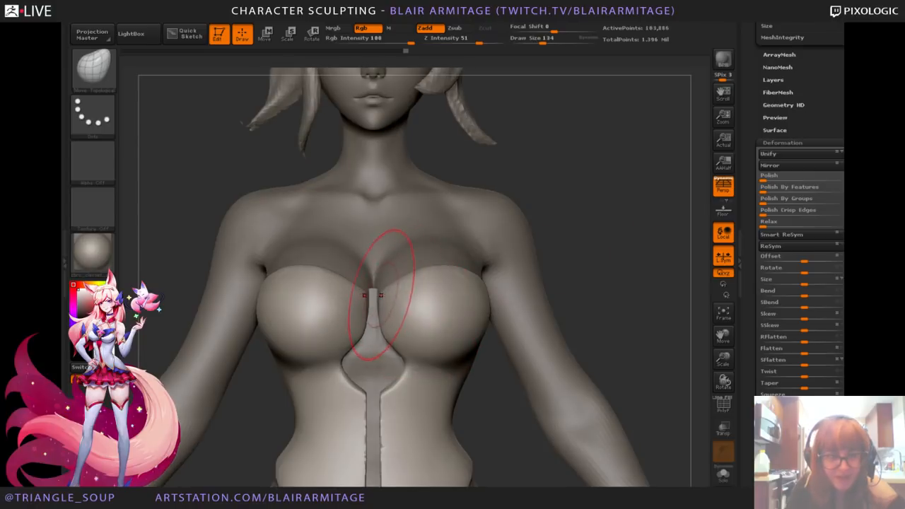
Step: Turn on ghost transparency and round out the profile of the bodysuit's bust and its underside from the side
left_click_drag(495, 242, 517, 264)
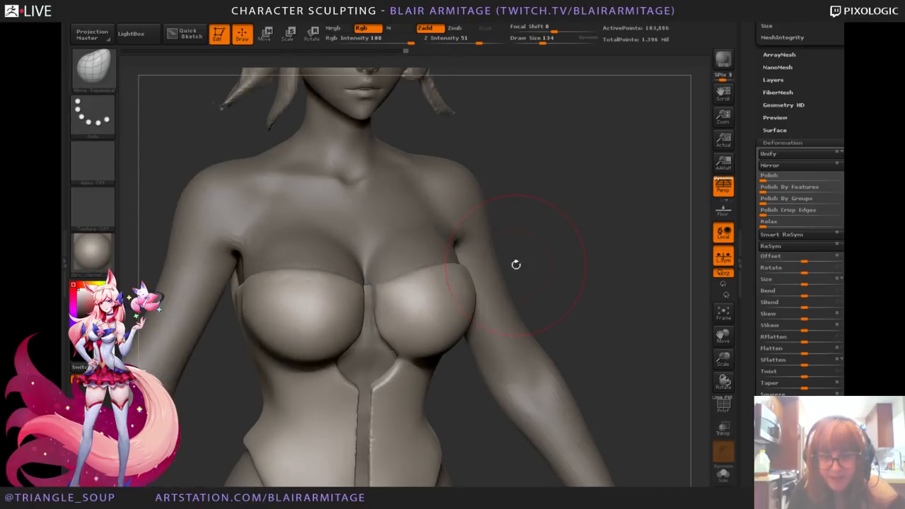
left_click_drag(655, 256, 547, 244)
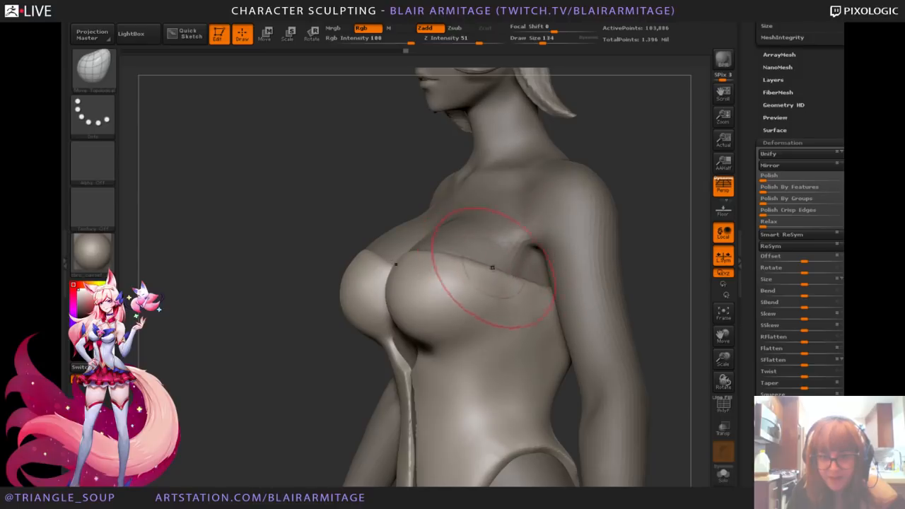
left_click_drag(679, 236, 673, 213)
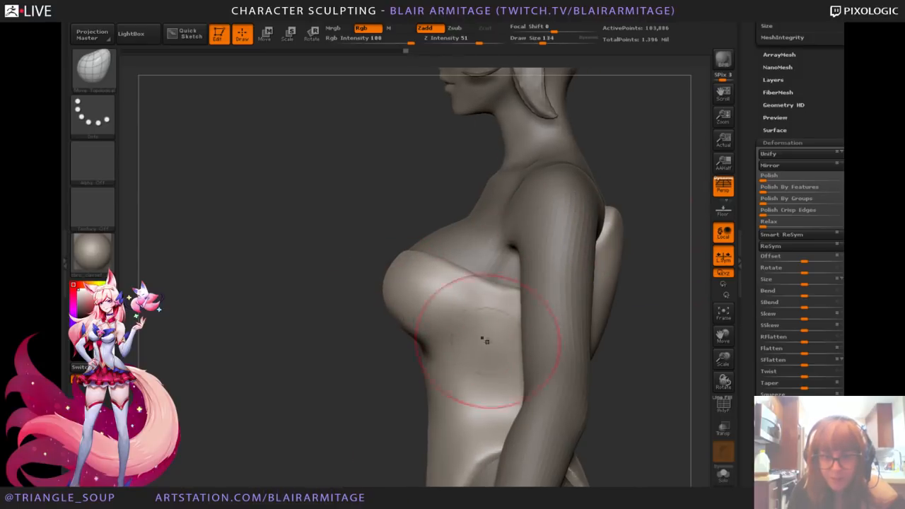
left_click(724, 426)
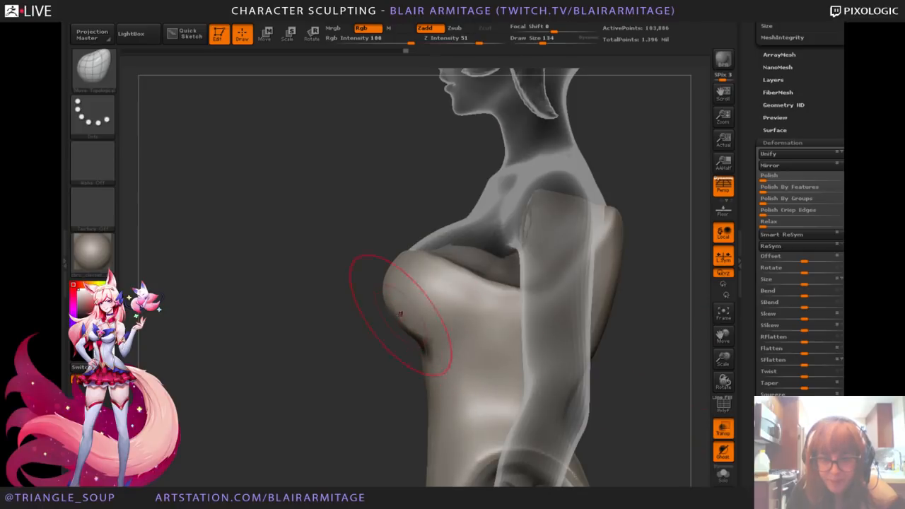
left_click_drag(391, 359, 352, 336, "alt")
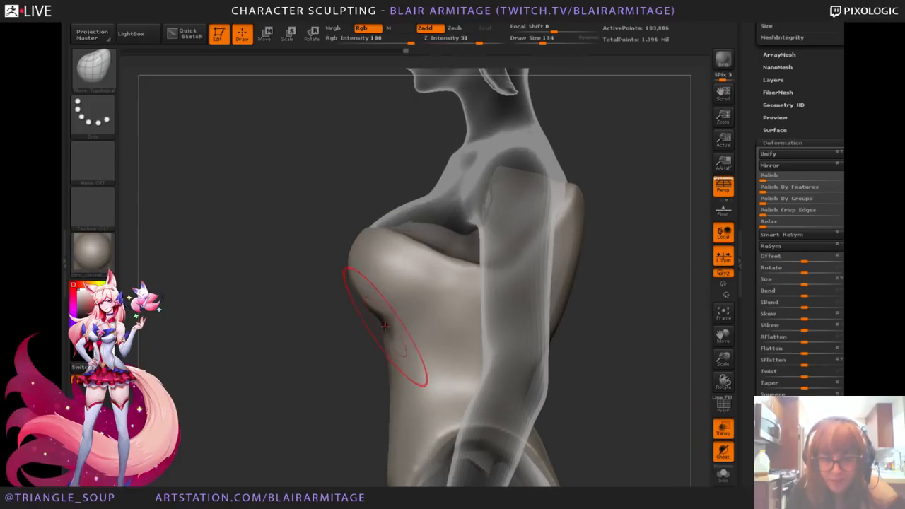
Step: Define the crease around the bust's outer underside with the Standard brush at draw size 50, and turn transparency off
key("b")
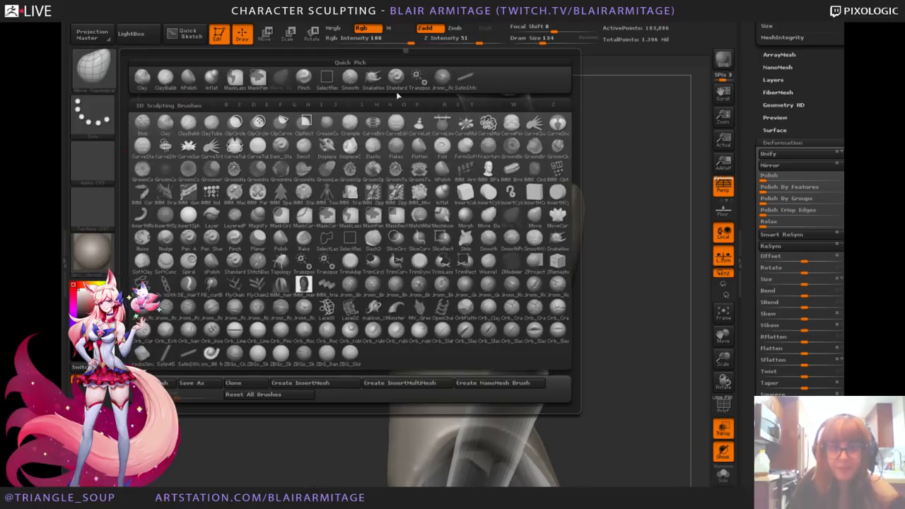
key("s")
key("t")
key("bracketleft")
key("bracketleft")
key("bracketleft")
key("bracketleft")
key("bracketleft")
key("bracketleft")
key("bracketleft")
key("bracketleft")
key("bracketleft")
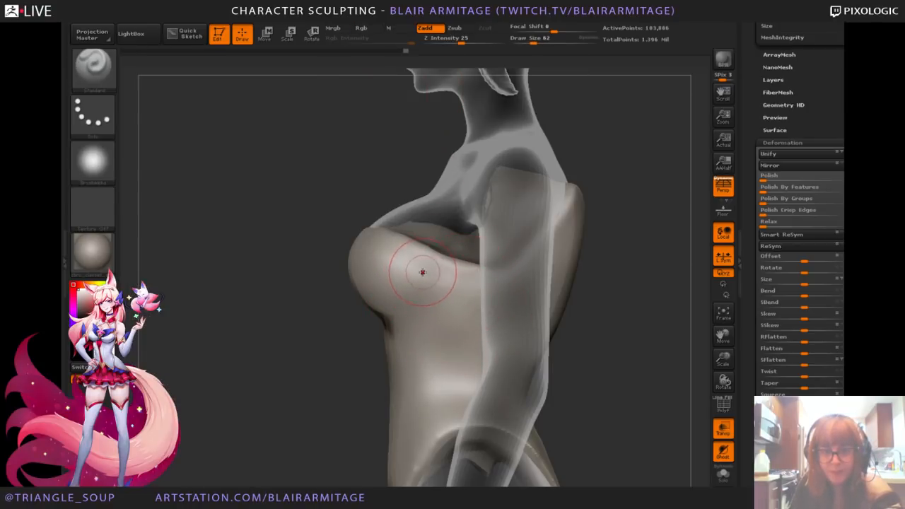
left_click_drag(430, 268, 392, 303)
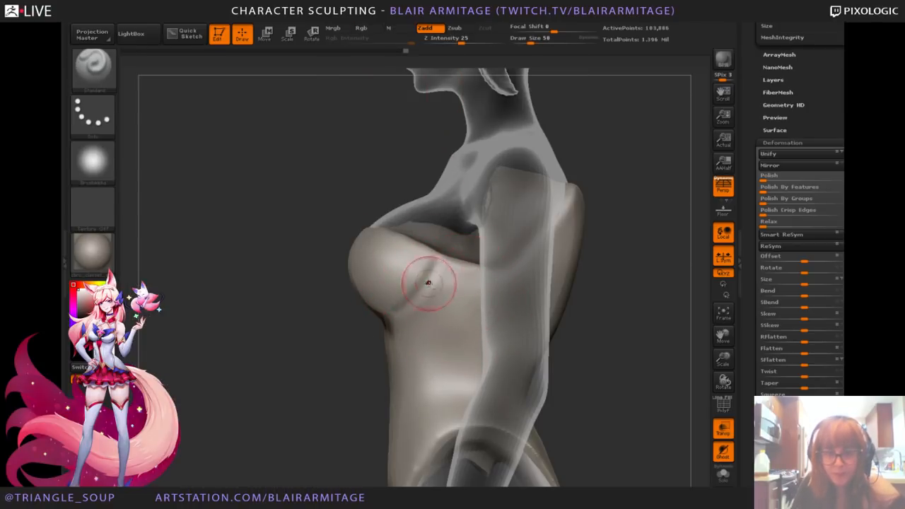
mouse_move(322, 318)
left_mouse_down()
mouse_move(388, 328)
mouse_move(432, 284)
mouse_move(380, 309)
left_mouse_up()
left_click(724, 428)
Step: Smooth the new crease below and beside the bust so it blends into the bodysuit's ribcage
key("b")
key("c")
key("b")
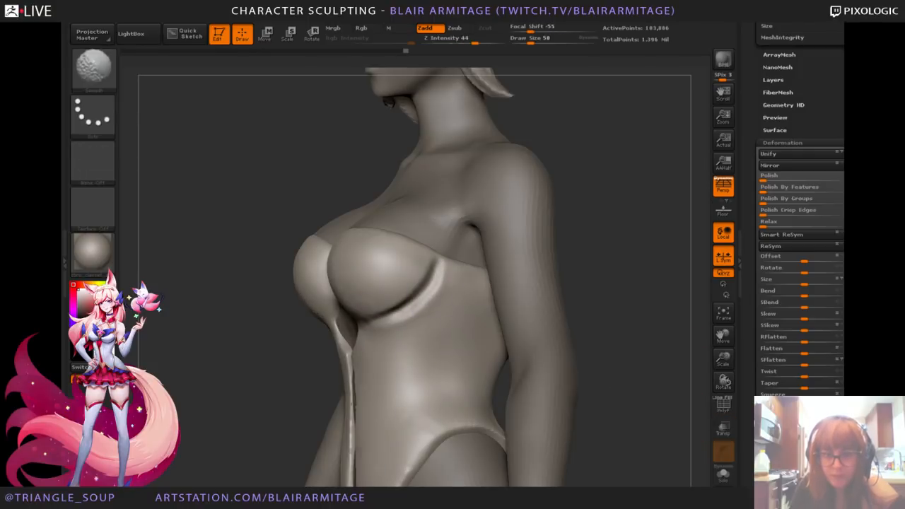
left_click_drag(433, 300, 407, 314, "shift")
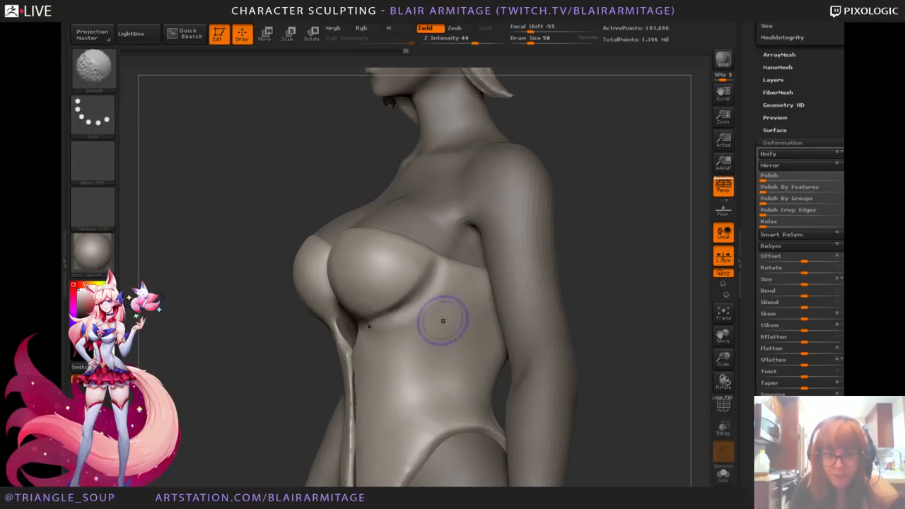
right_click_drag(444, 320, 421, 317)
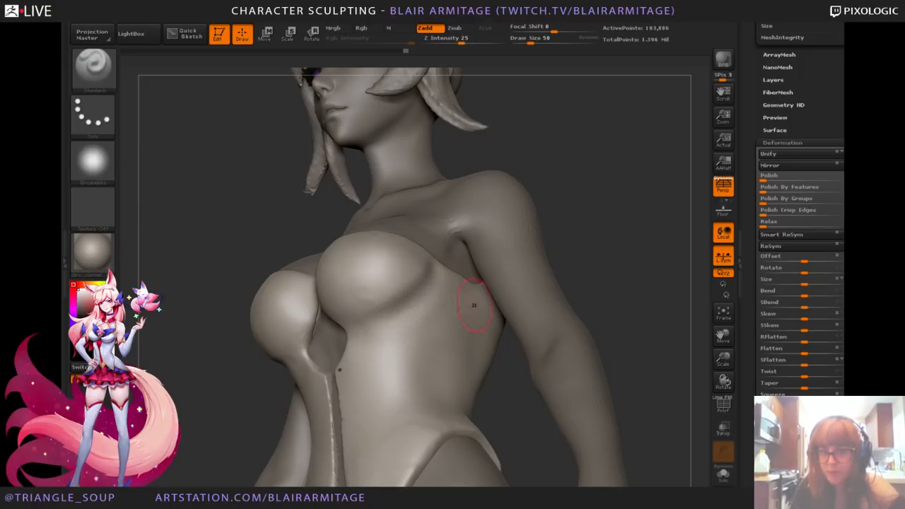
right_click_drag(471, 299, 627, 244)
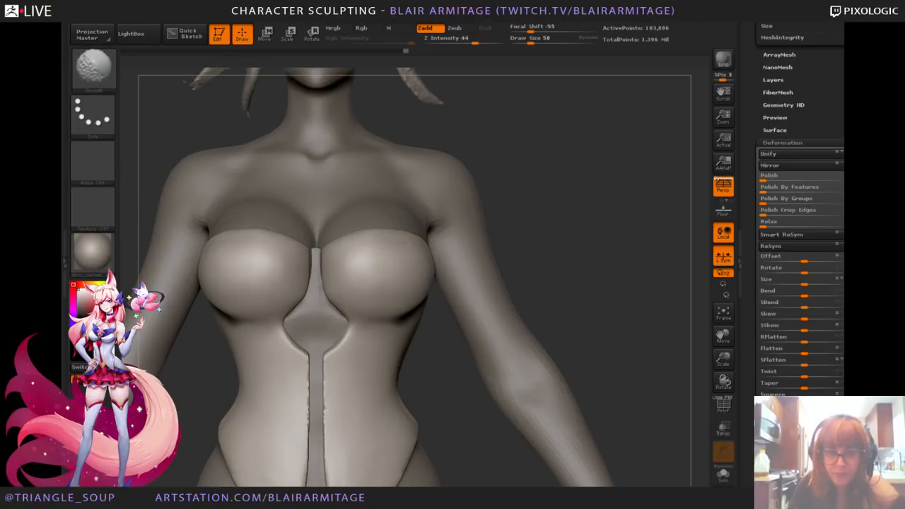
Step: Switch to Move Topological at draw size 94 and adjust the outer underside of the bodysuit's bust cups
key("b")
left_click(281, 81)
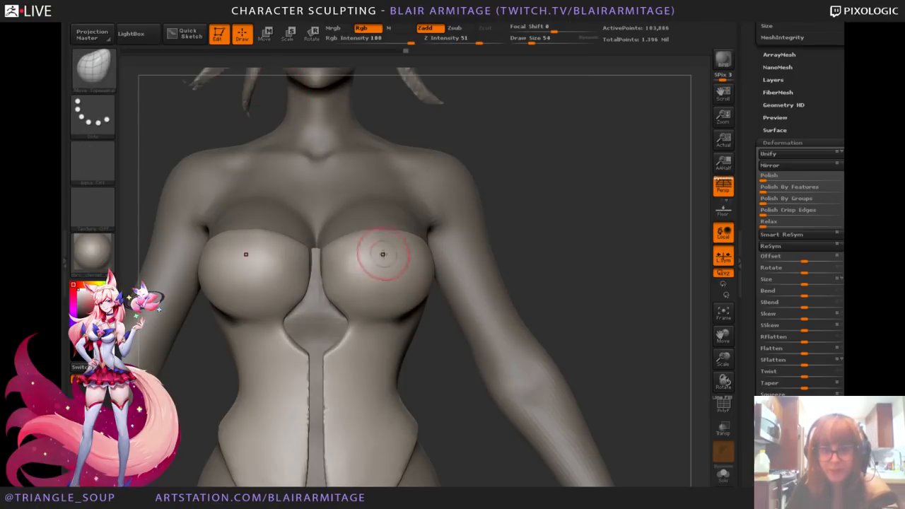
key("]")
key("]")
key("]")
key("]")
right_click_drag(525, 261, 429, 306)
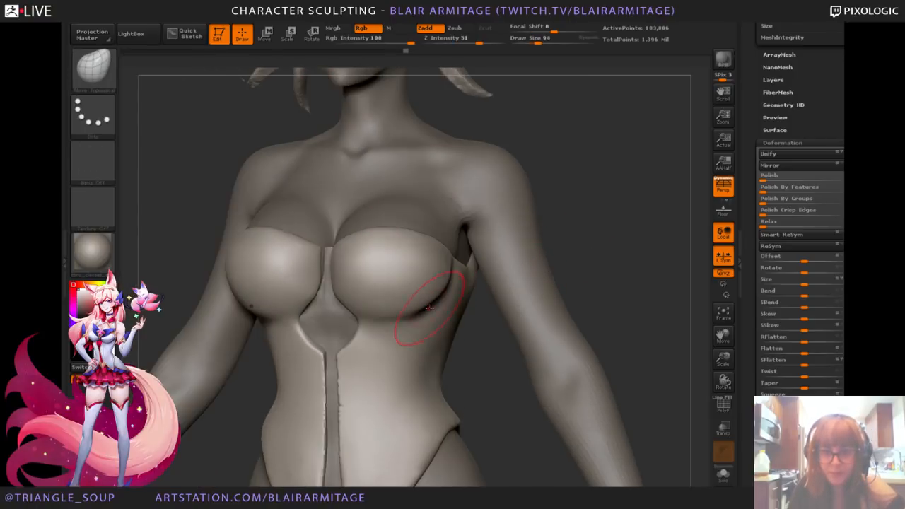
right_click_drag(513, 372, 469, 343)
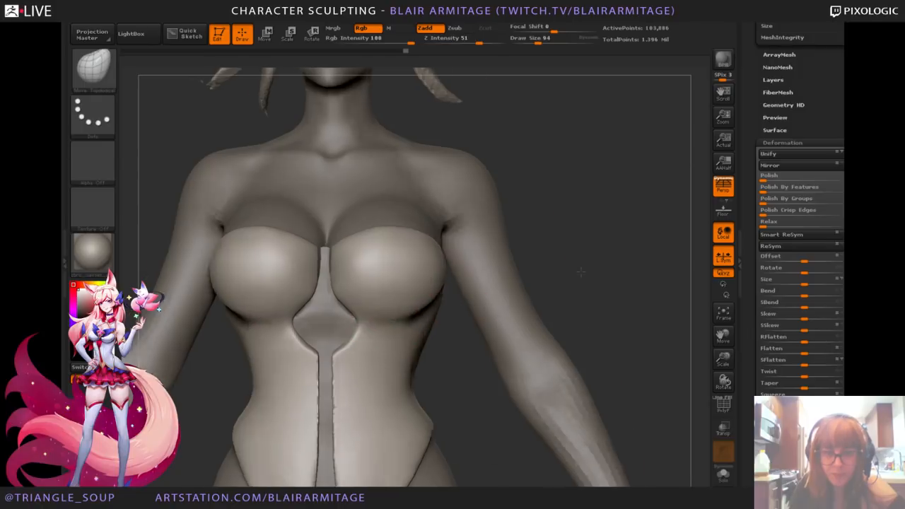
Step: Enlarge the brush to draw size 138 and reshape the outer sides of the bust cups from above, undoing the unwanted stroke
mouse_move(387, 299)
right_mouse_down()
mouse_move(472, 281)
mouse_move(380, 374)
mouse_move(382, 396)
mouse_move(461, 285)
mouse_move(447, 288)
right_mouse_up()
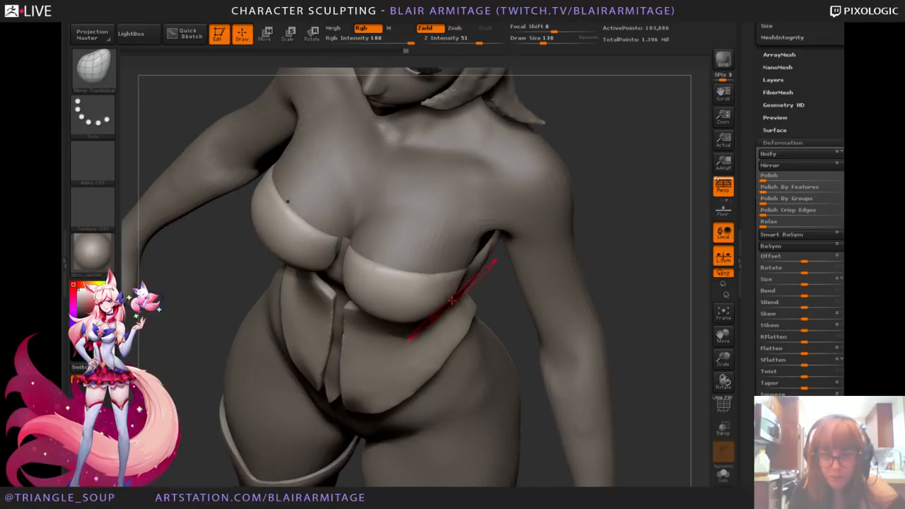
right_click_drag(646, 249, 271, 244)
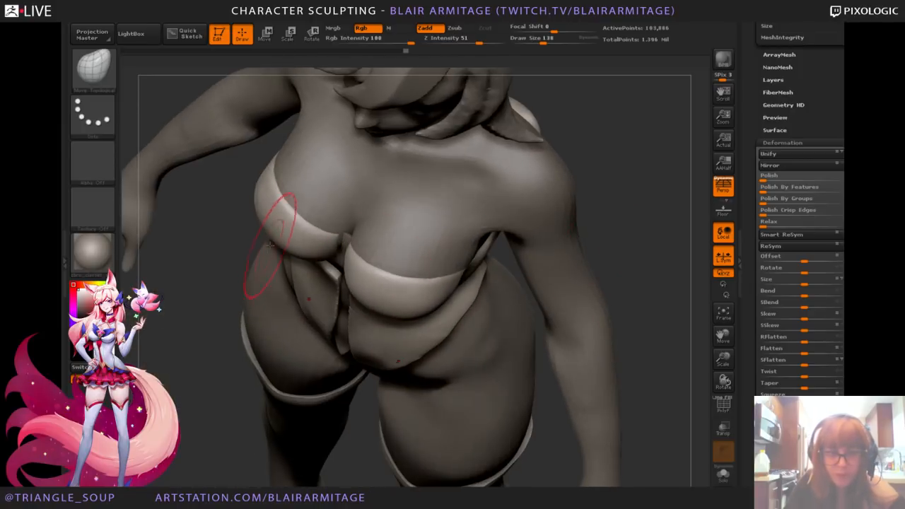
key("ctrl+z")
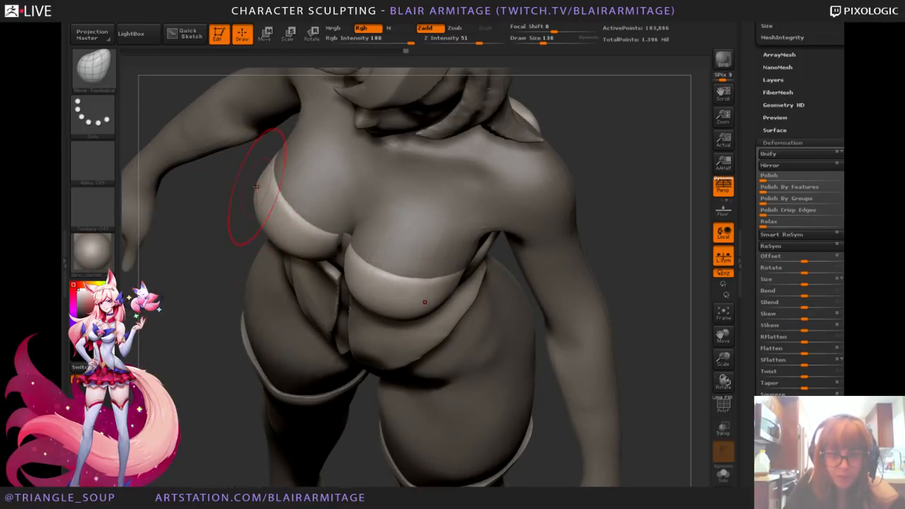
right_click_drag(195, 258, 311, 223)
right_click_drag(207, 338, 563, 261)
left_click_drag(473, 277, 552, 213)
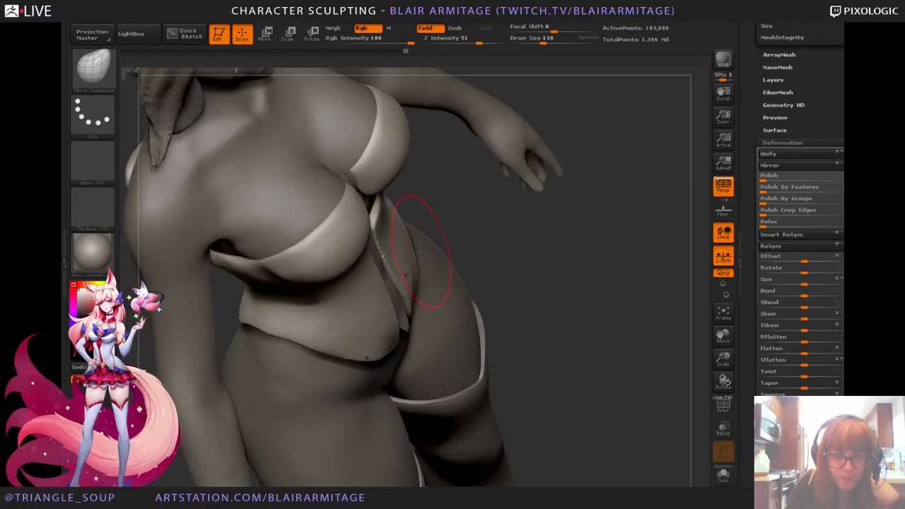
left_click_drag(472, 257, 647, 326)
Step: Isolate the bodysuit, build up the outer upper sides of its bust cups with the Standard brush at draw size 50, and smooth them
left_click(723, 475)
left_click_drag(503, 285, 538, 305)
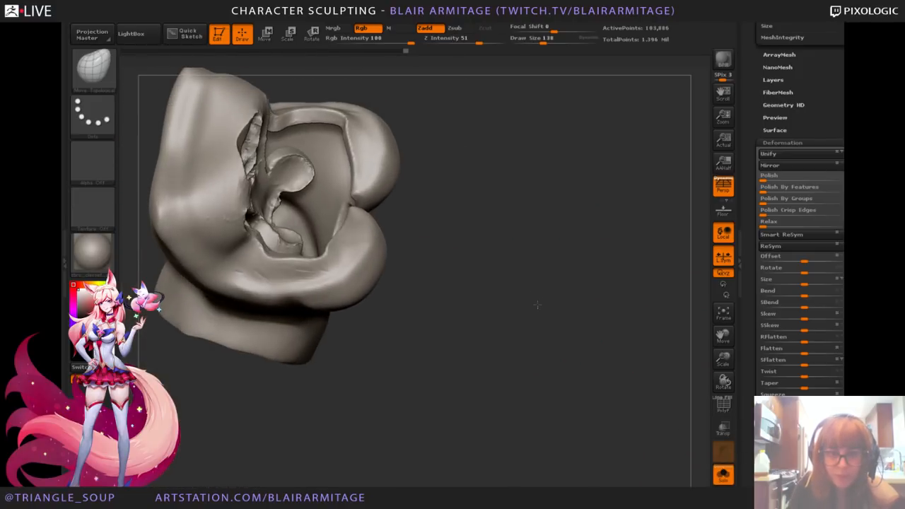
left_click(91, 67)
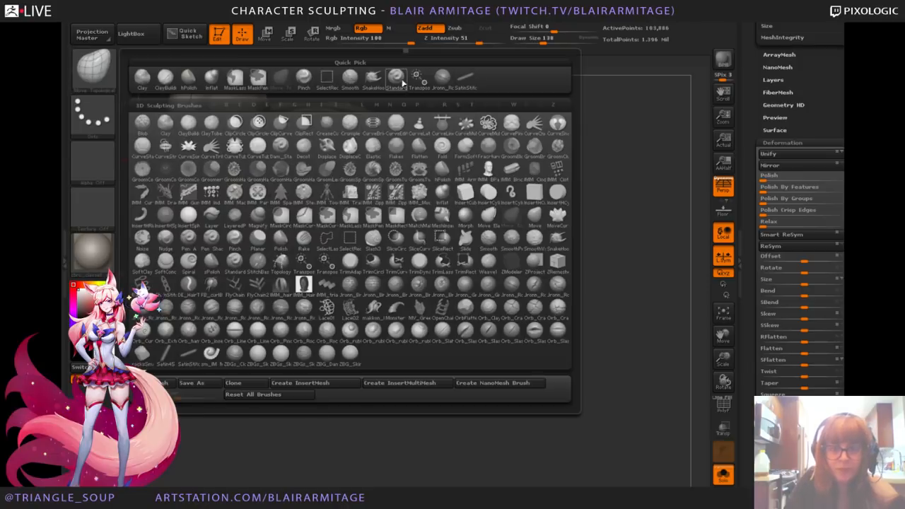
left_click(401, 81)
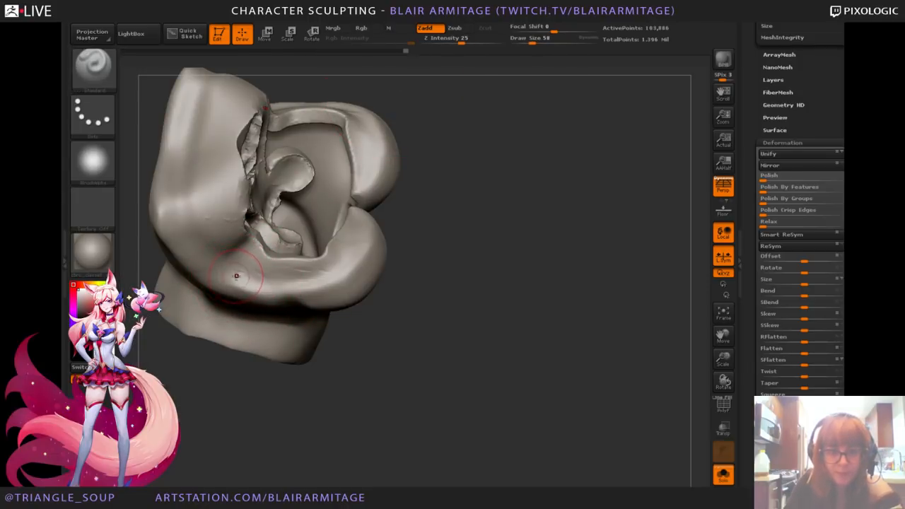
mouse_move(222, 272)
left_mouse_down()
mouse_move(311, 277)
mouse_move(343, 263)
mouse_move(363, 239)
mouse_move(359, 227)
mouse_move(346, 263)
mouse_move(321, 277)
left_mouse_up()
mouse_move(447, 142)
left_mouse_down()
mouse_move(452, 170)
mouse_move(401, 205)
left_mouse_up()
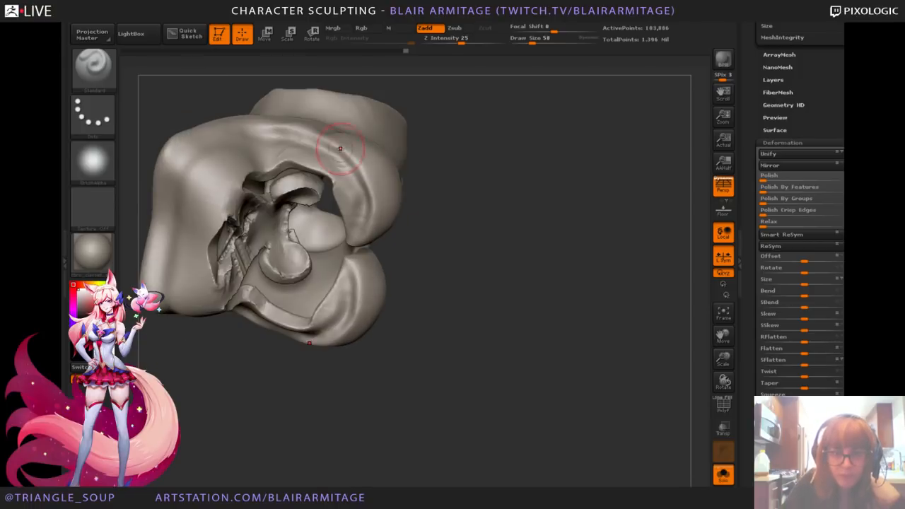
left_click_drag(456, 272, 490, 196)
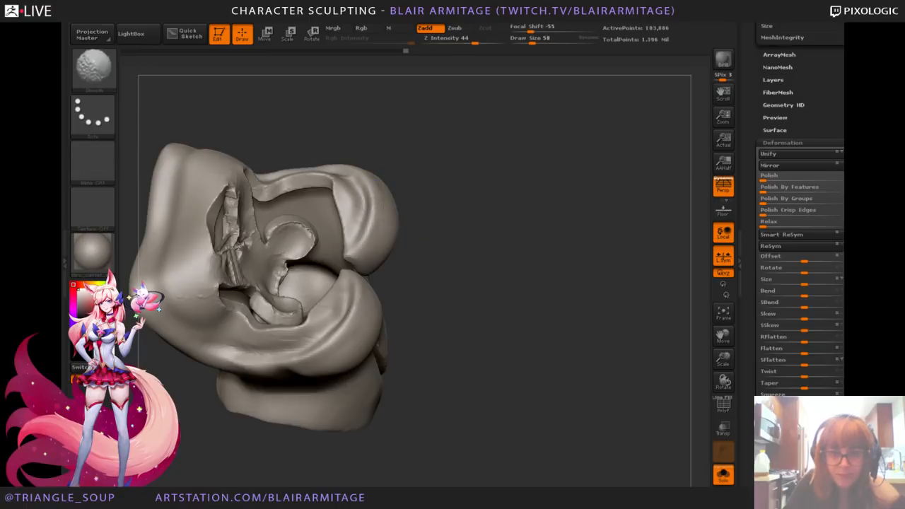
Step: Show all parts again and reshape the bodysuit just beneath the bust cups with an enlarged Move Topological brush
left_click(723, 474)
mouse_move(656, 374)
left_mouse_down()
mouse_move(613, 332)
mouse_move(587, 328)
mouse_move(538, 297)
left_mouse_up()
left_click(94, 68)
left_click(281, 79)
left_click_drag(491, 228, 357, 252)
key("bracketright")
key("bracketright")
left_click_drag(479, 272, 498, 237)
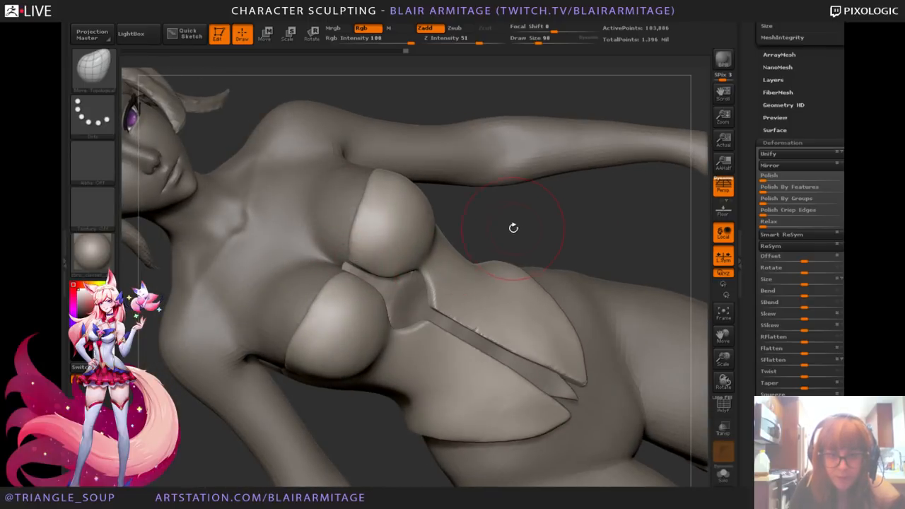
left_click_drag(493, 202, 541, 216)
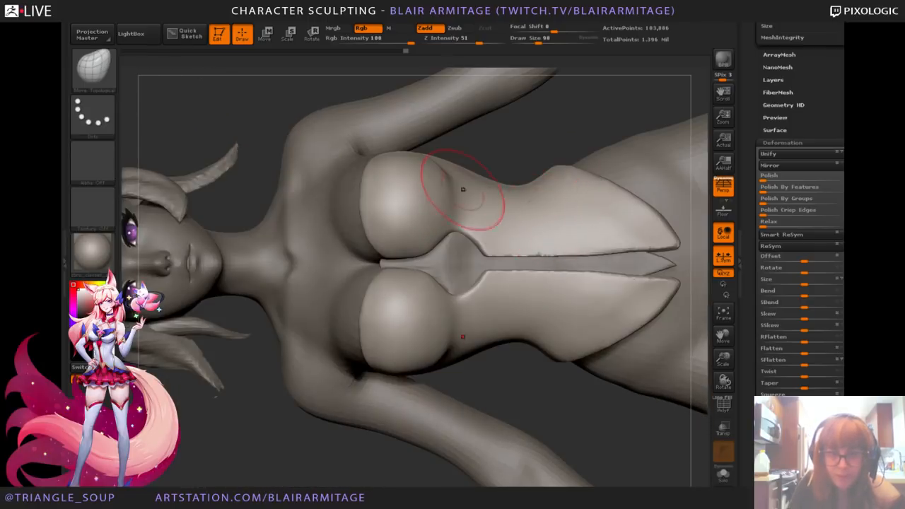
mouse_move(465, 188)
left_mouse_down()
mouse_move(559, 127)
mouse_move(650, 152)
mouse_move(490, 275)
left_mouse_up()
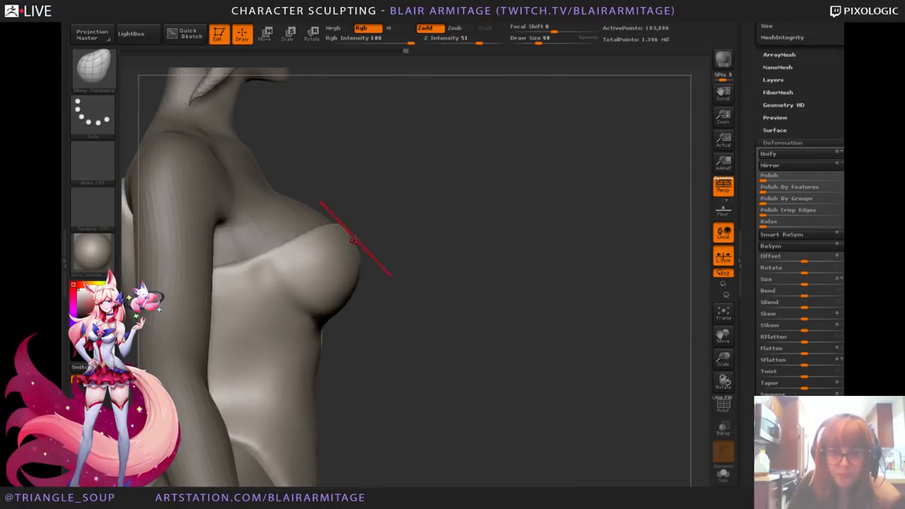
Step: Refine the bust's profile and the cups' upper edges on the bodysuit, briefly checking the fit with ghost transparency
left_click_drag(354, 240, 269, 278)
mouse_move(431, 219)
left_mouse_down()
mouse_move(568, 238)
mouse_move(564, 220)
left_mouse_up()
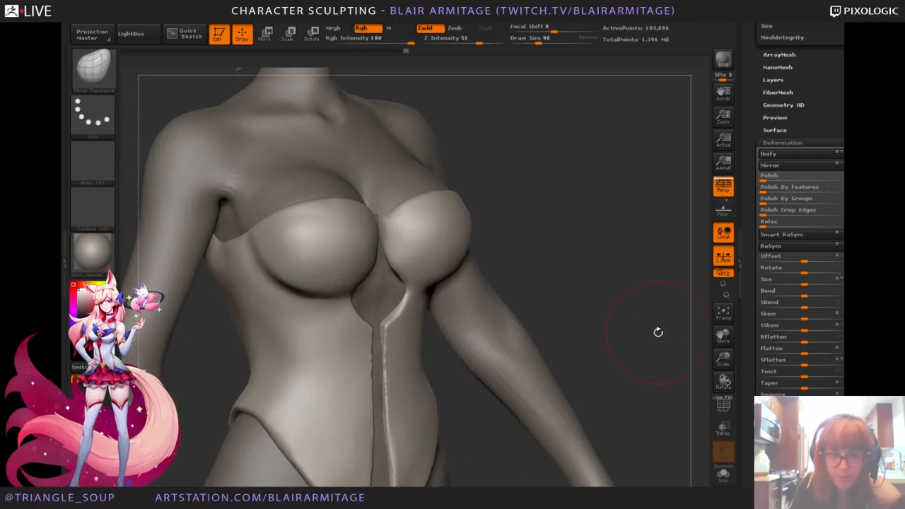
left_click(723, 429)
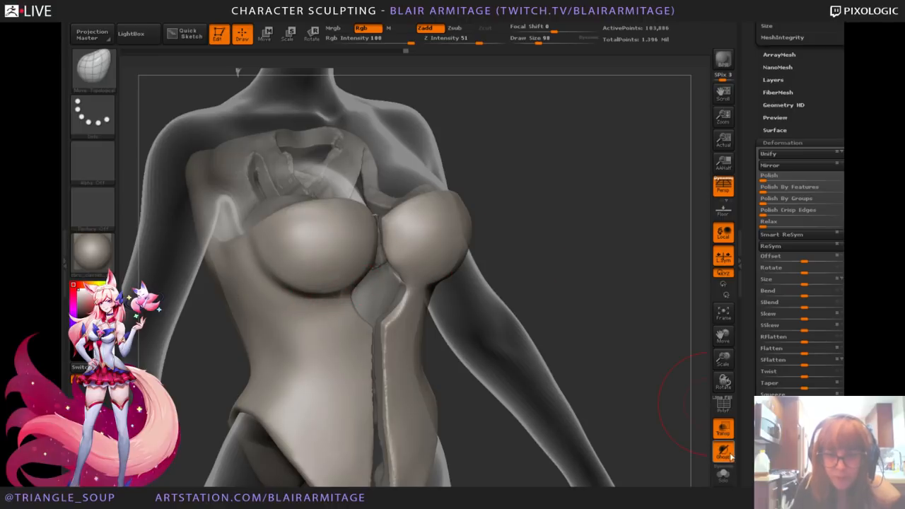
left_click(721, 433)
left_click_drag(579, 283, 451, 210)
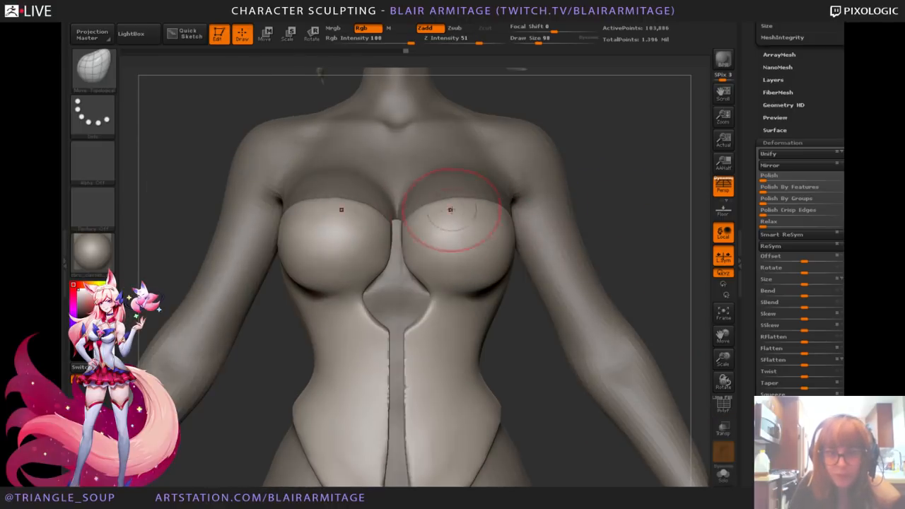
left_click_drag(696, 260, 655, 250)
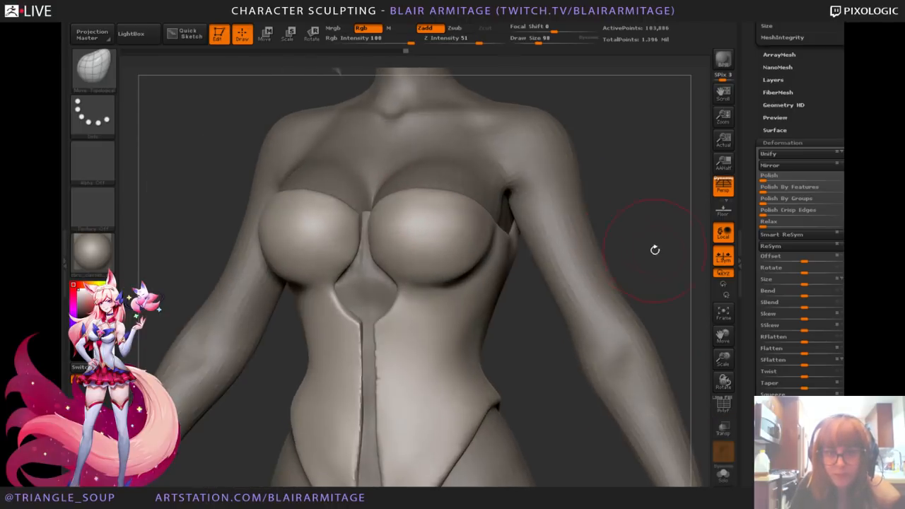
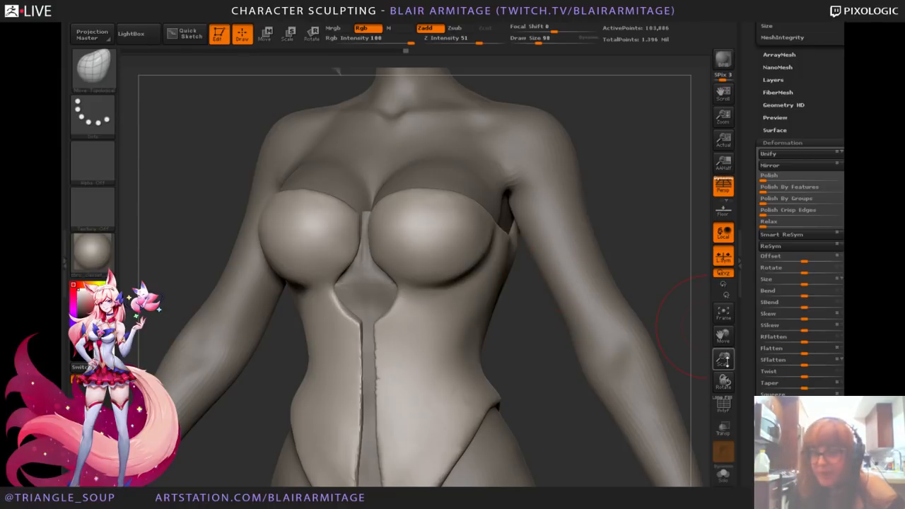
Step: Nudge the outer sides of the bodysuit's bust cups near the armpits with Move Topological
left_click_drag(727, 361, 594, 230)
mouse_move(727, 359)
left_mouse_down()
mouse_move(679, 318)
mouse_move(776, 325)
left_mouse_up()
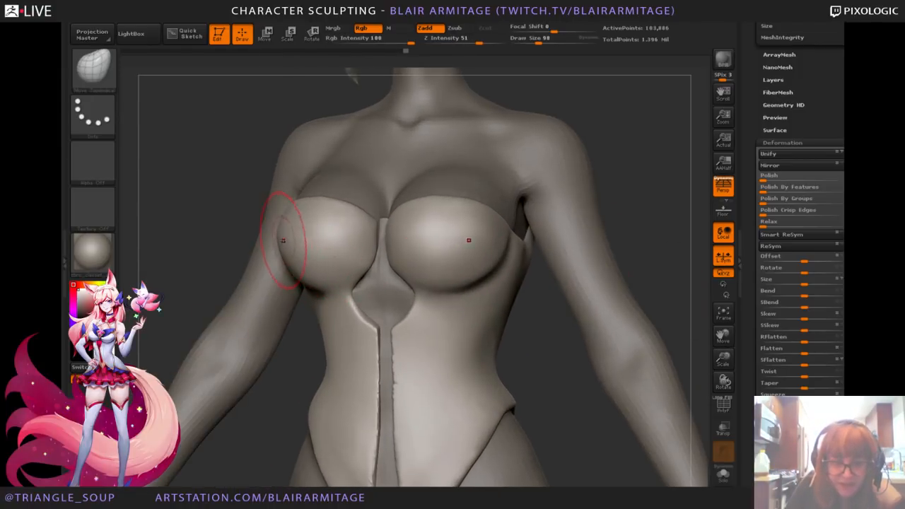
left_click_drag(589, 198, 636, 212)
left_click_drag(636, 244, 544, 249)
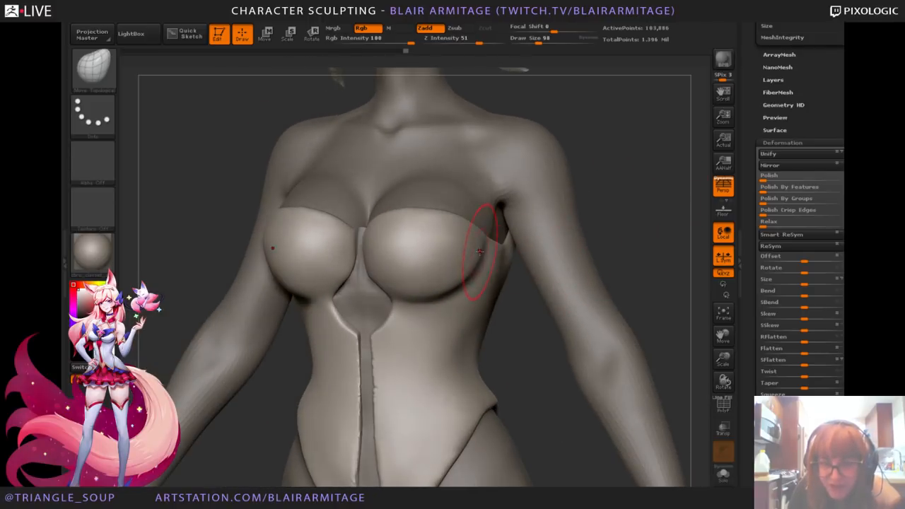
mouse_move(623, 247)
left_mouse_down()
mouse_move(558, 283)
mouse_move(545, 319)
left_mouse_up()
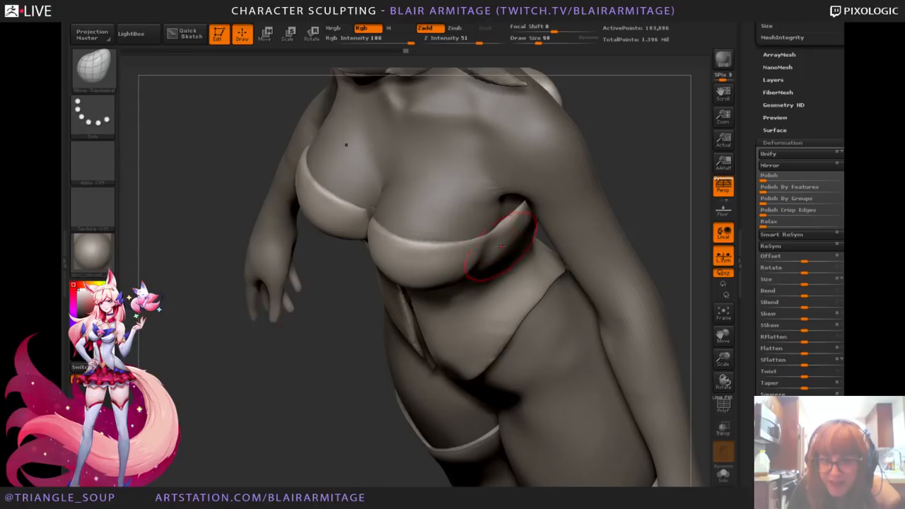
Step: Select the body, isolate it, and reshape the outer sides of its breasts below the armpits with Move Topological
left_click(496, 223, "alt")
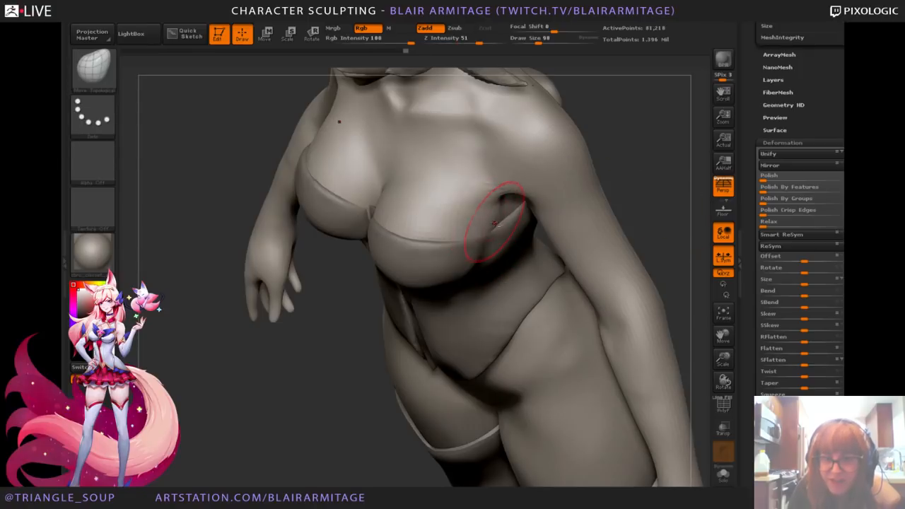
left_click(723, 475)
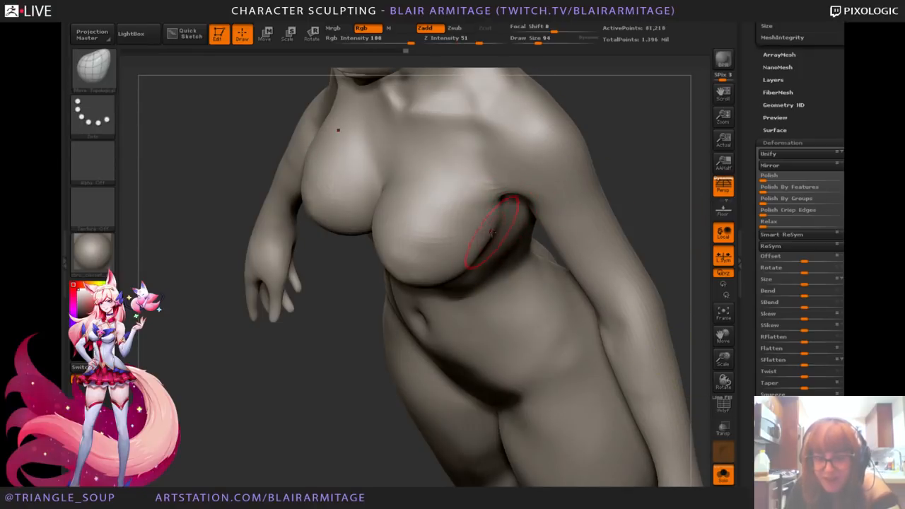
left_click_drag(498, 220, 514, 227)
right_click_drag(514, 226, 485, 232)
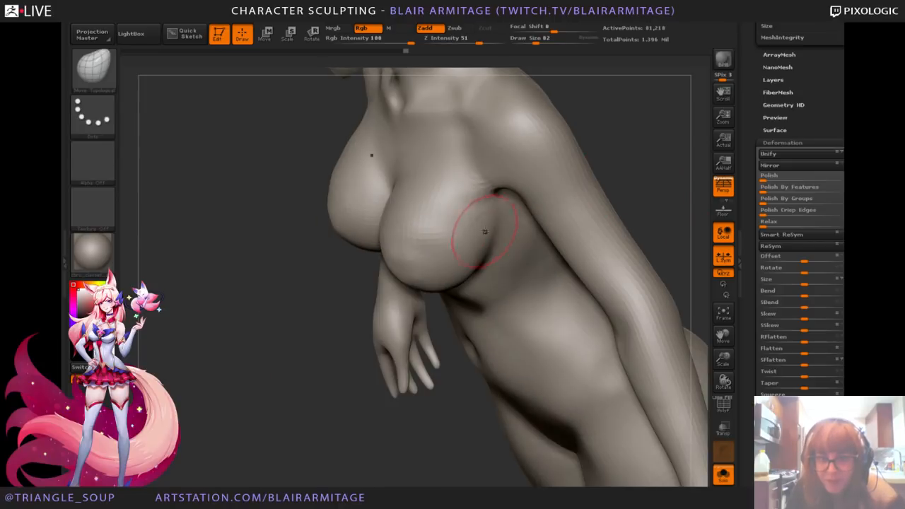
left_click_drag(558, 200, 478, 231)
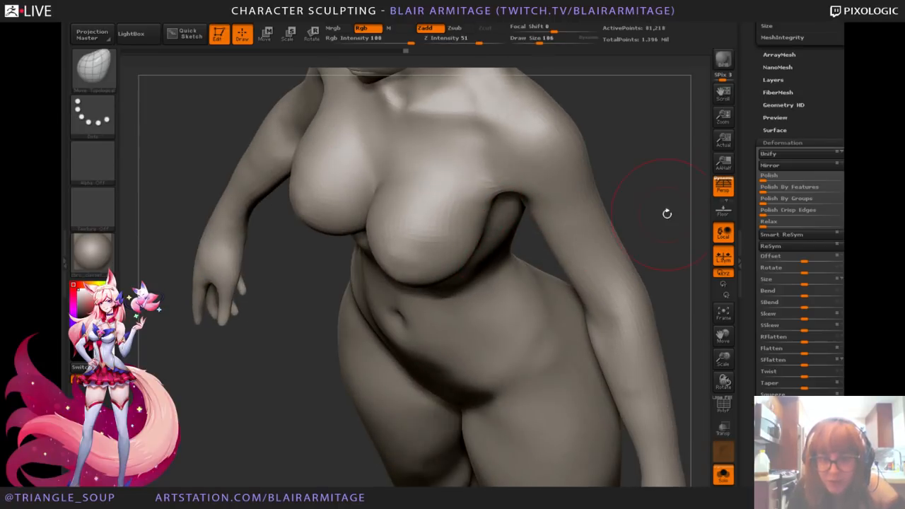
left_click_drag(667, 213, 487, 256)
Step: Round out the body's breasts and adjust their transition into the armpits at draw size 106
mouse_move(676, 184)
left_mouse_down()
mouse_move(571, 210)
mouse_move(481, 214)
left_mouse_up()
left_click_drag(675, 204, 430, 263)
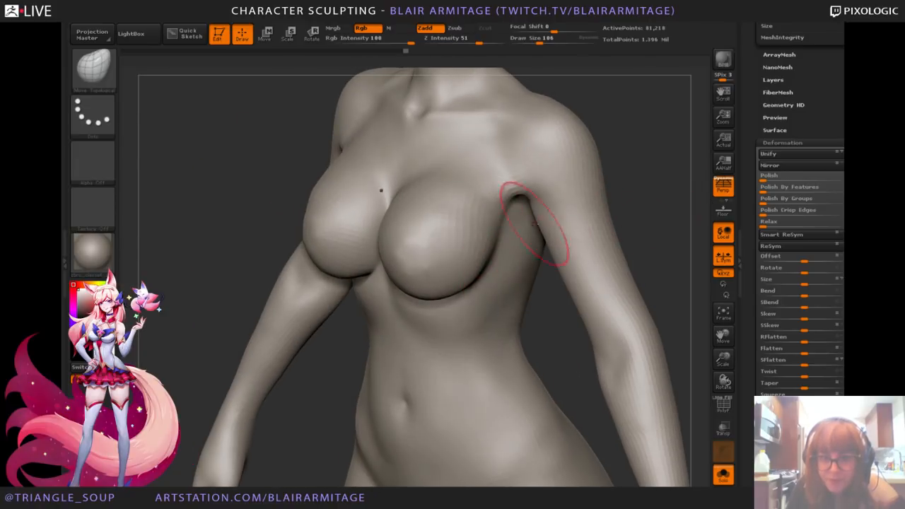
left_click_drag(684, 186, 660, 190)
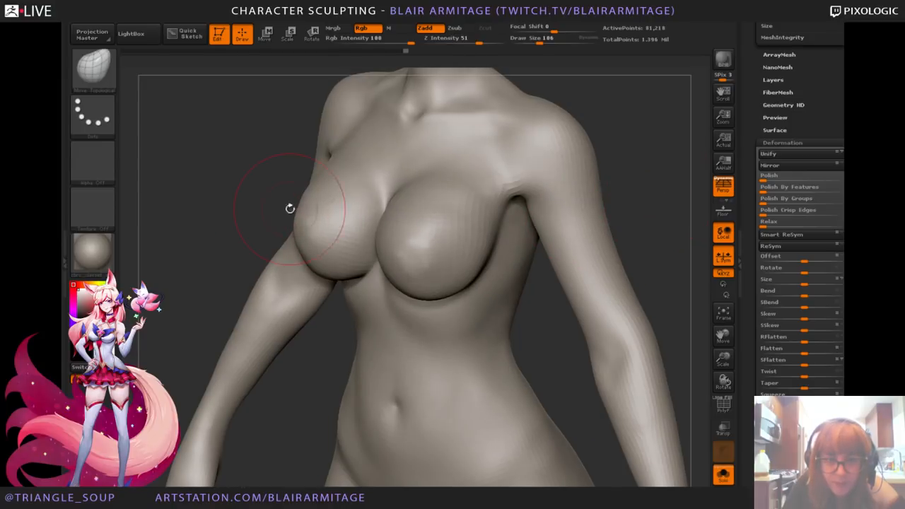
mouse_move(290, 209)
left_mouse_down()
mouse_move(622, 194)
mouse_move(613, 216)
mouse_move(524, 232)
left_mouse_up()
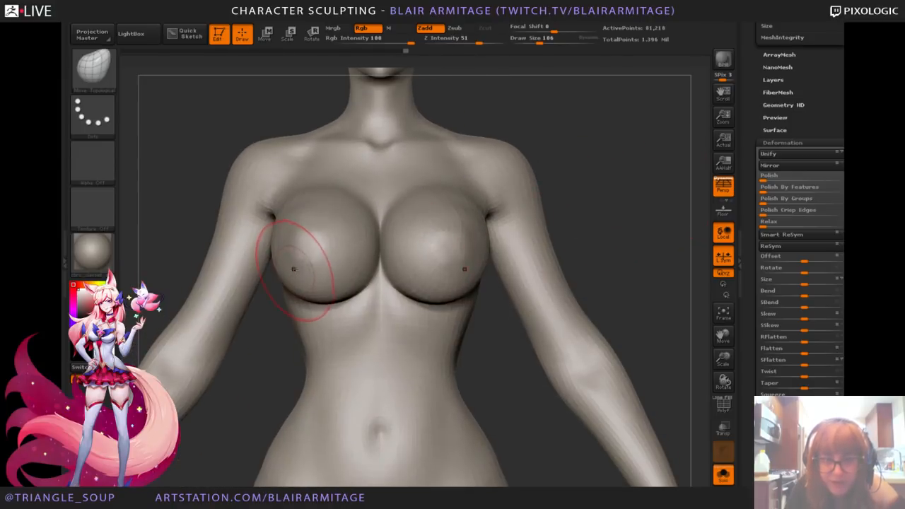
mouse_move(662, 224)
left_mouse_down()
mouse_move(601, 229)
mouse_move(640, 221)
left_mouse_up()
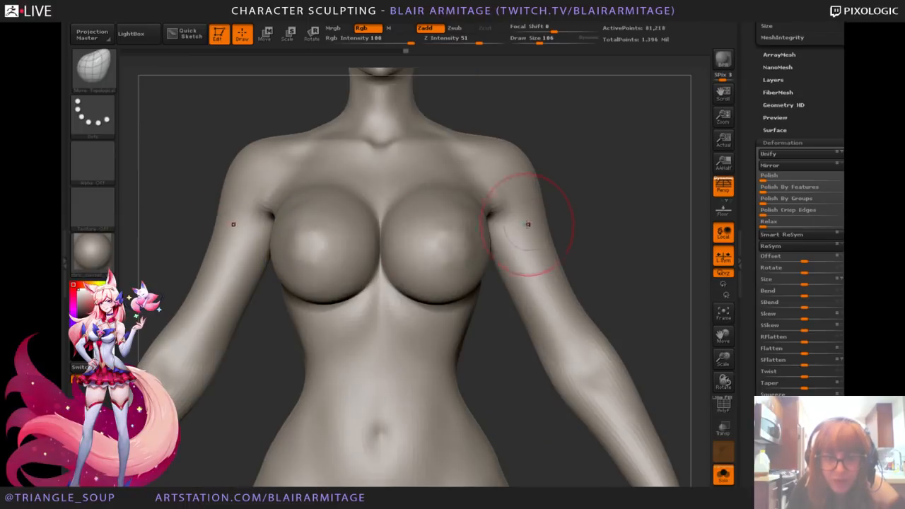
Step: Smooth the upper outer breasts and the crease beneath them on the body, and show all parts again
left_click_drag(294, 214, 295, 209, "shift")
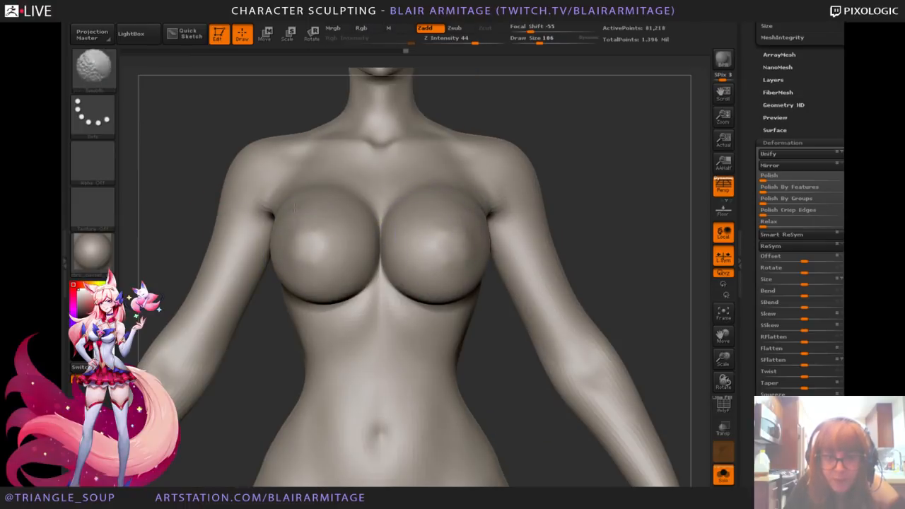
left_click_drag(654, 199, 591, 212)
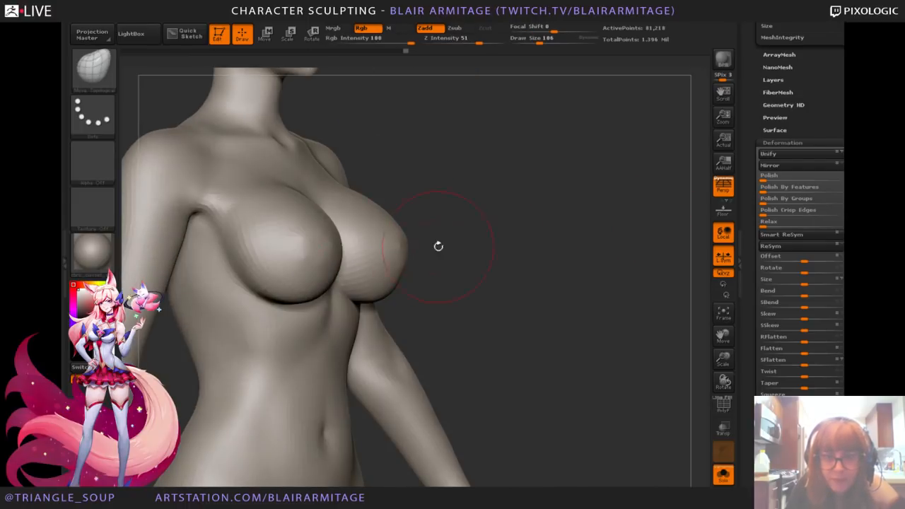
left_click_drag(340, 304, 351, 290, "shift")
left_click_drag(510, 285, 576, 293)
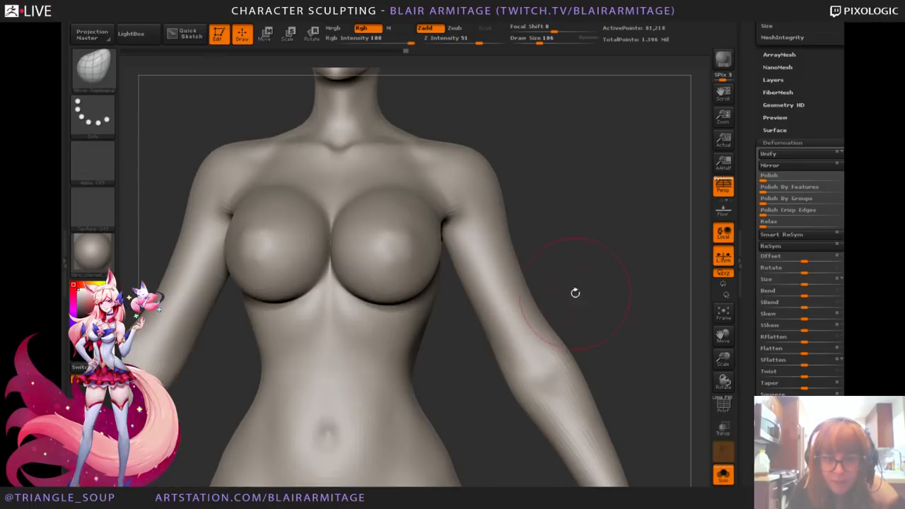
left_click(725, 478)
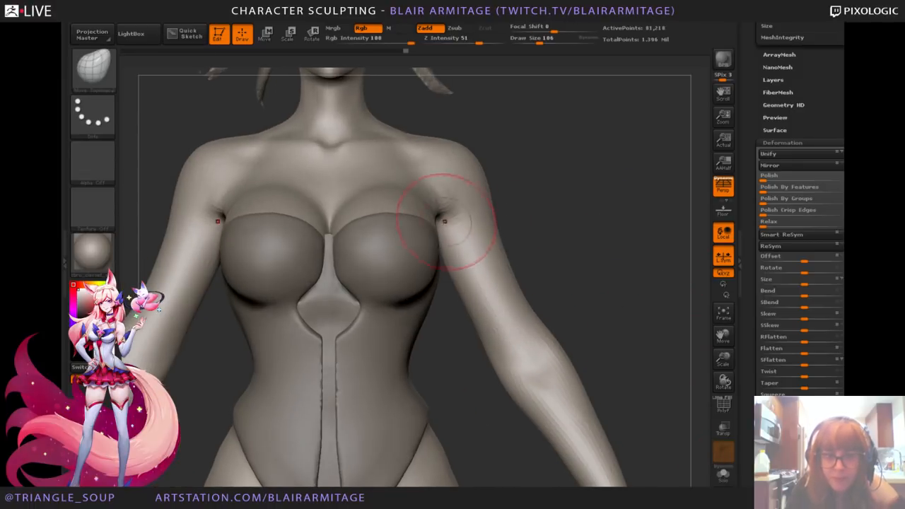
Step: Select the bodysuit and examine its fit over the body from several angles, with transparency on and off
left_click_drag(606, 247, 484, 361)
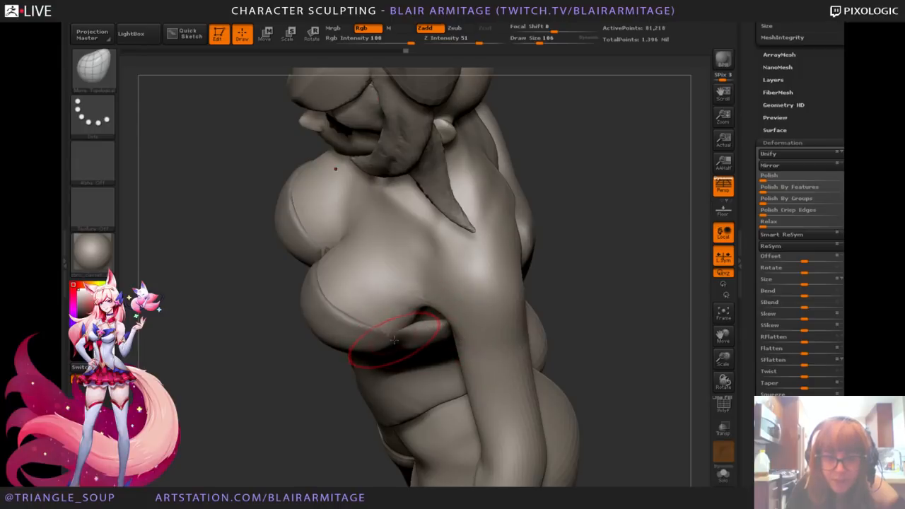
mouse_move(572, 286)
left_mouse_down()
mouse_move(645, 273)
mouse_move(637, 290)
mouse_move(630, 262)
mouse_move(652, 293)
mouse_move(653, 263)
left_mouse_up()
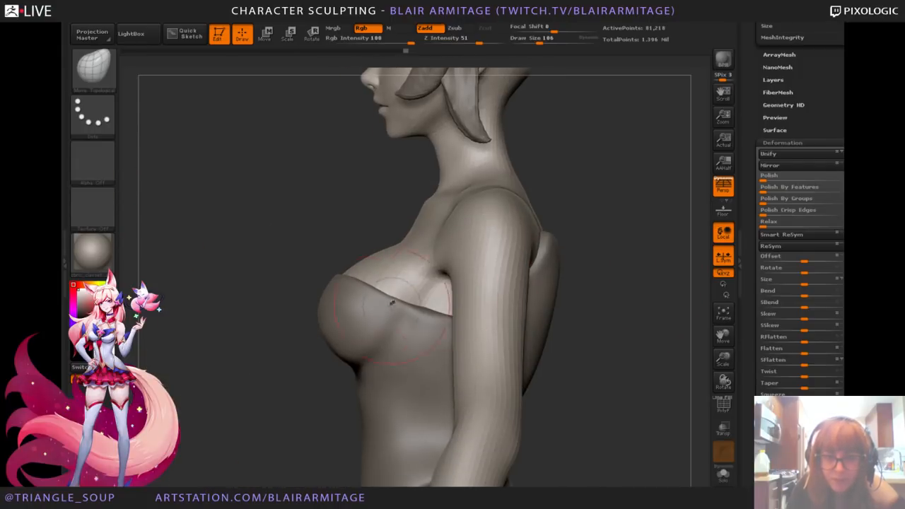
left_click(367, 314, "alt")
mouse_move(295, 329)
left_mouse_down()
mouse_move(604, 265)
mouse_move(612, 289)
mouse_move(450, 348)
left_mouse_up()
left_click(724, 426)
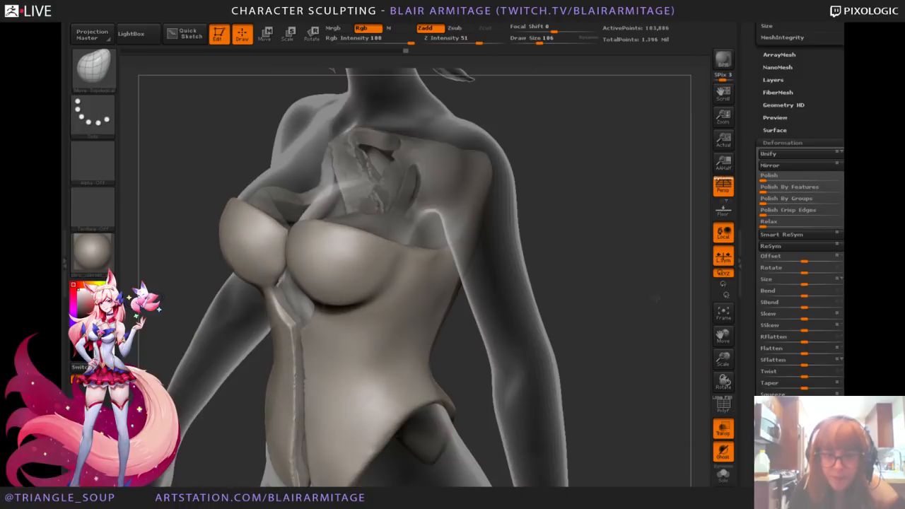
left_click_drag(622, 297, 598, 218)
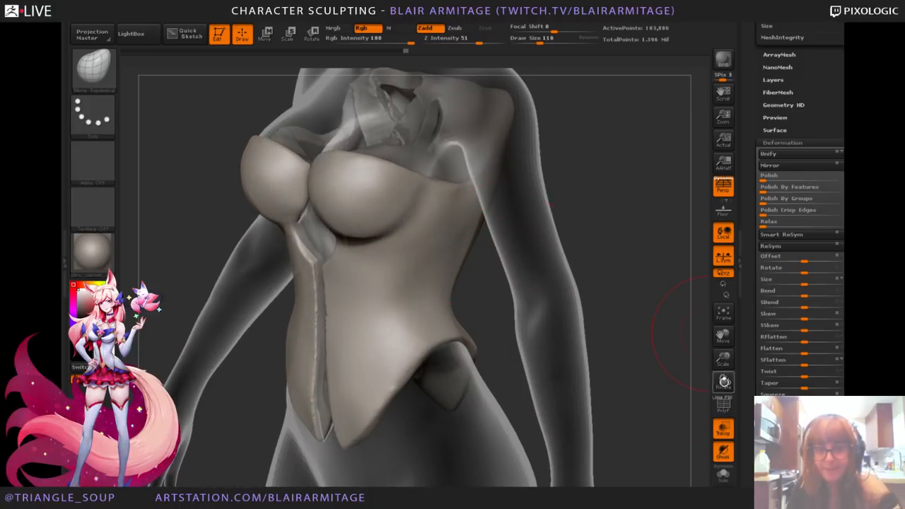
left_click(723, 427)
left_click_drag(723, 359, 709, 300)
mouse_move(576, 266)
left_mouse_down()
mouse_move(602, 322)
mouse_move(624, 339)
mouse_move(604, 334)
left_mouse_up()
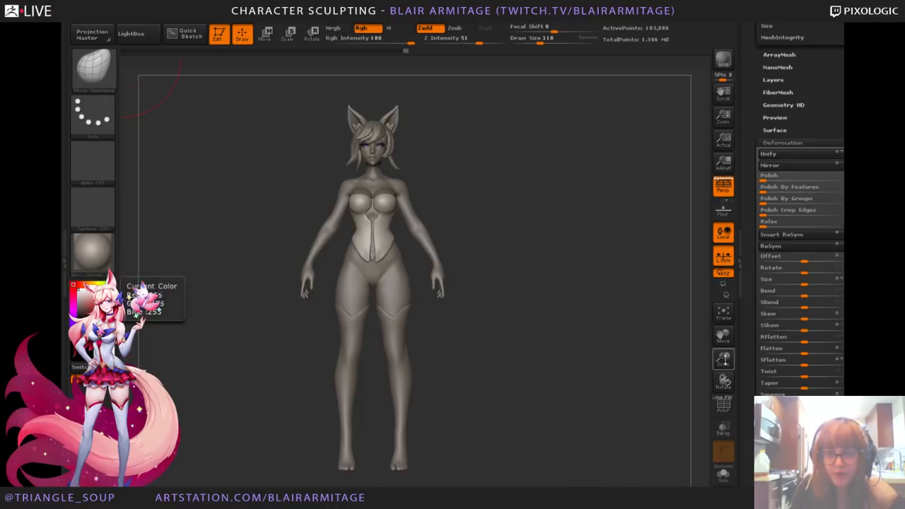
left_click_drag(725, 360, 650, 381)
left_click_drag(558, 266, 569, 264, "alt")
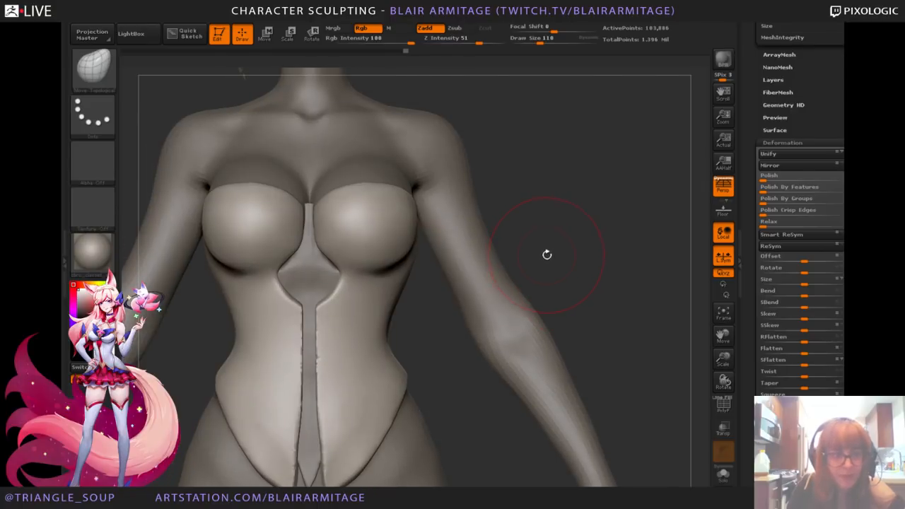
Step: Reduce the brush's draw size to 50 for detail work on the bodysuit's bust
key("bracketleft")
key("bracketleft")
key("bracketleft")
key("bracketleft")
key("bracketleft")
key("bracketleft")
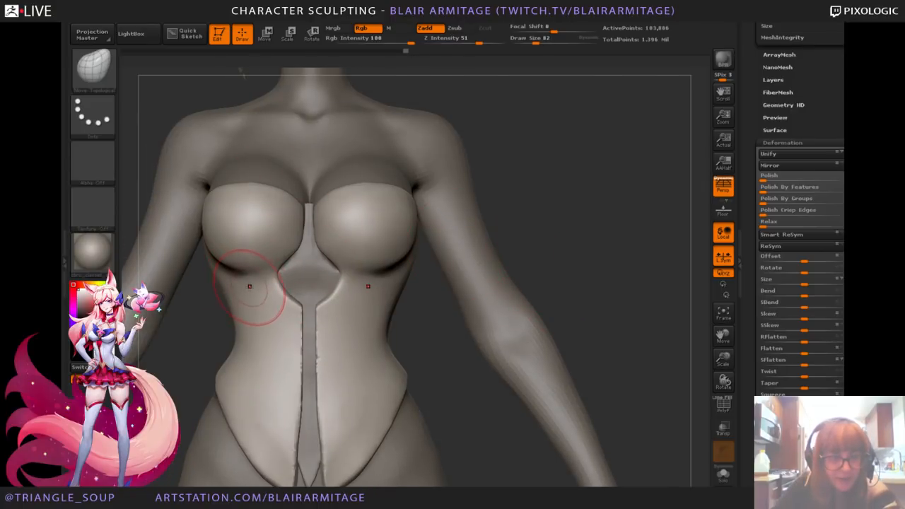
left_click_drag(584, 210, 636, 212, "alt")
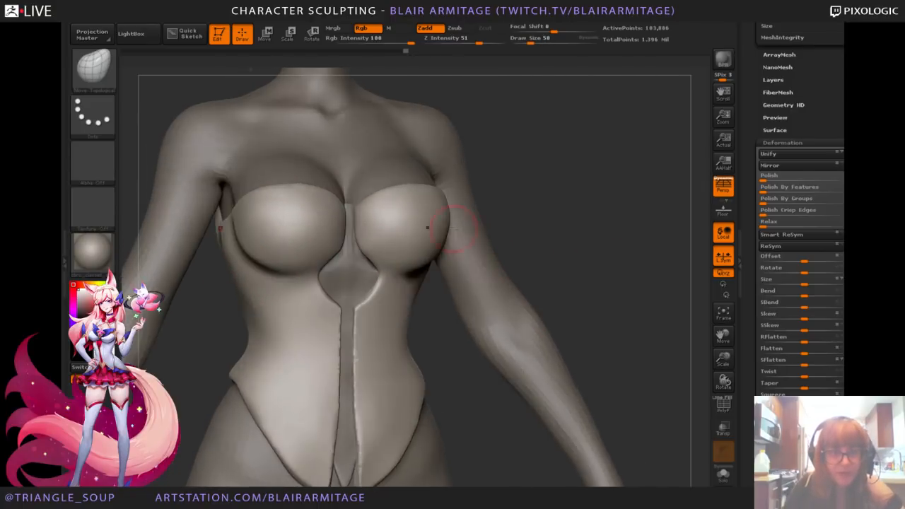
mouse_move(248, 206)
left_mouse_down("ctrl")
mouse_move(266, 249)
mouse_move(289, 271)
left_mouse_up("ctrl")
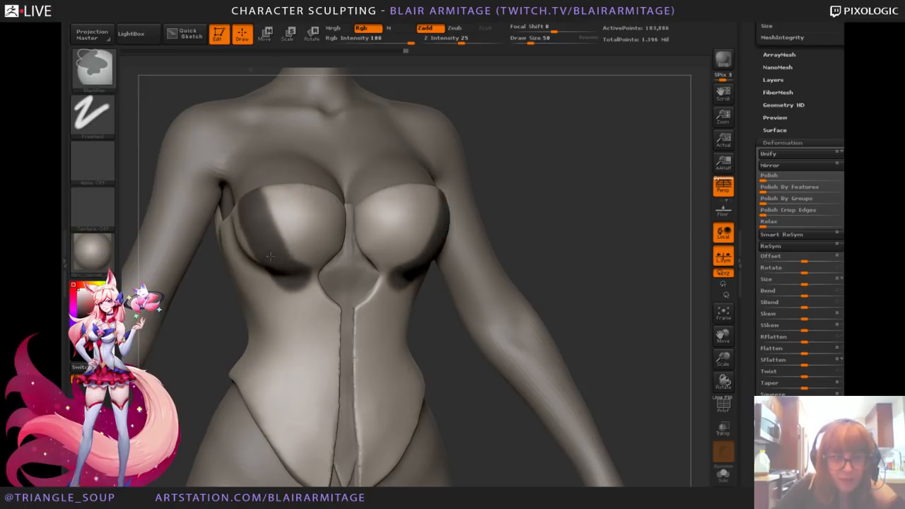
key("ctrl+z")
mouse_move(262, 224)
left_mouse_down("ctrl")
mouse_move(244, 207)
mouse_move(259, 249)
mouse_move(306, 280)
mouse_move(324, 369)
left_mouse_up("ctrl")
key("ctrl+z")
key("ctrl+z")
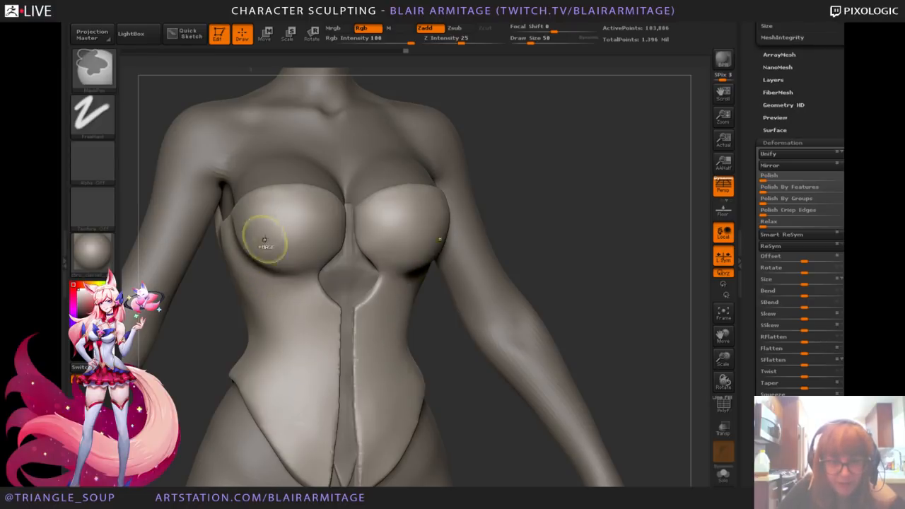
Step: Mask the outer sides and lower outer edges of the bodysuit's bust cups symmetrically
mouse_move(265, 241)
left_mouse_down("ctrl")
mouse_move(257, 212)
mouse_move(282, 275)
left_mouse_up("ctrl")
left_click_drag(598, 233, 599, 199)
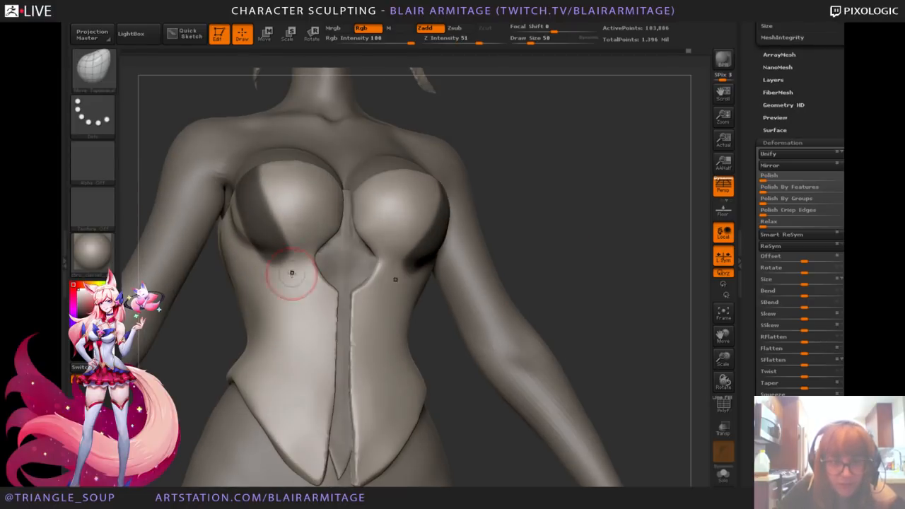
left_click_drag(264, 239, 282, 255, "ctrl")
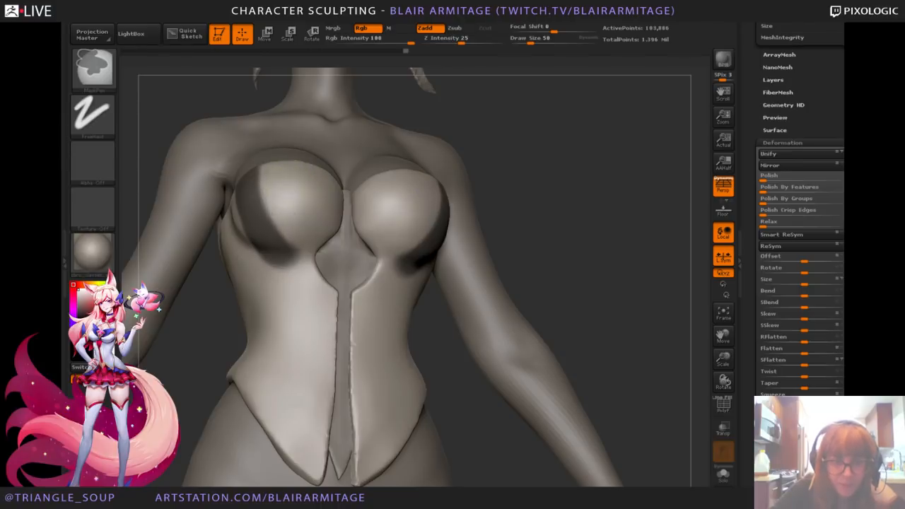
left_click_drag(576, 203, 573, 226)
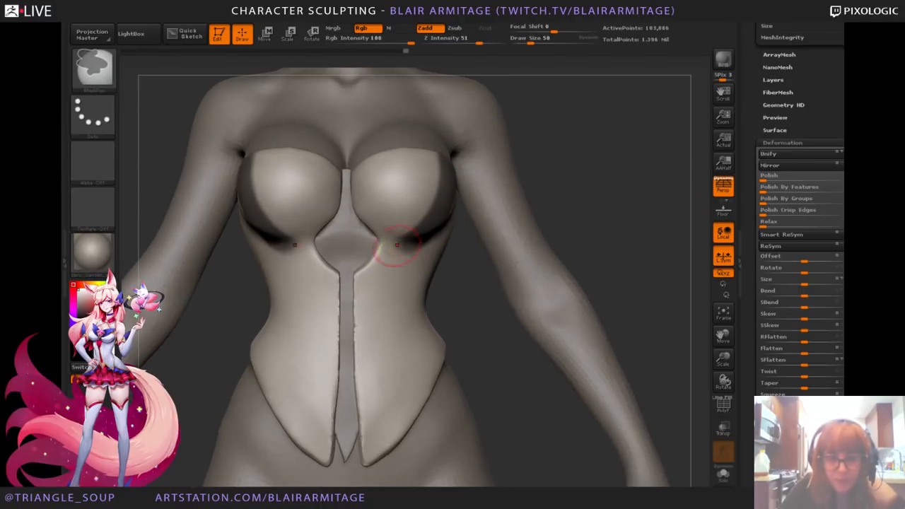
Step: Mask diagonal stripes running from beneath the bust cups down to the bodysuit's front flaps at draw size 34
left_click_drag(282, 251, 301, 319, "ctrl")
key("ctrl+z")
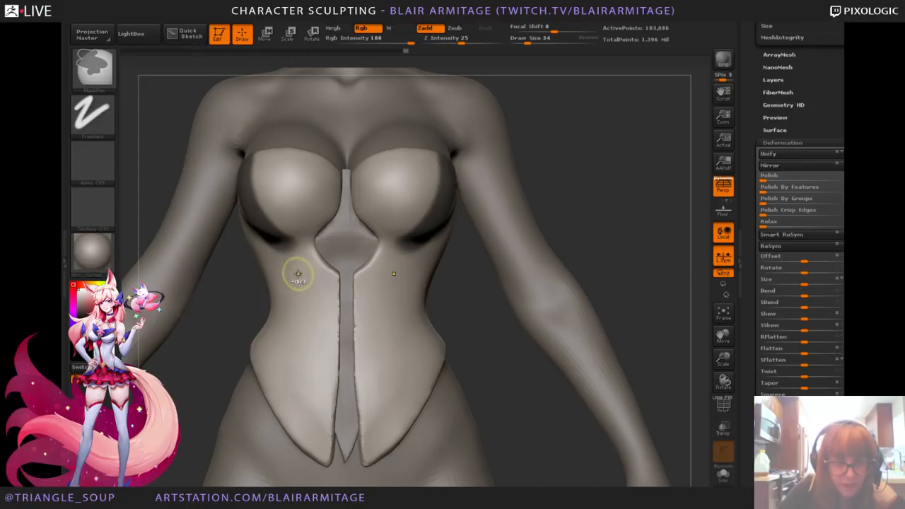
left_click_drag(289, 261, 326, 418, "ctrl")
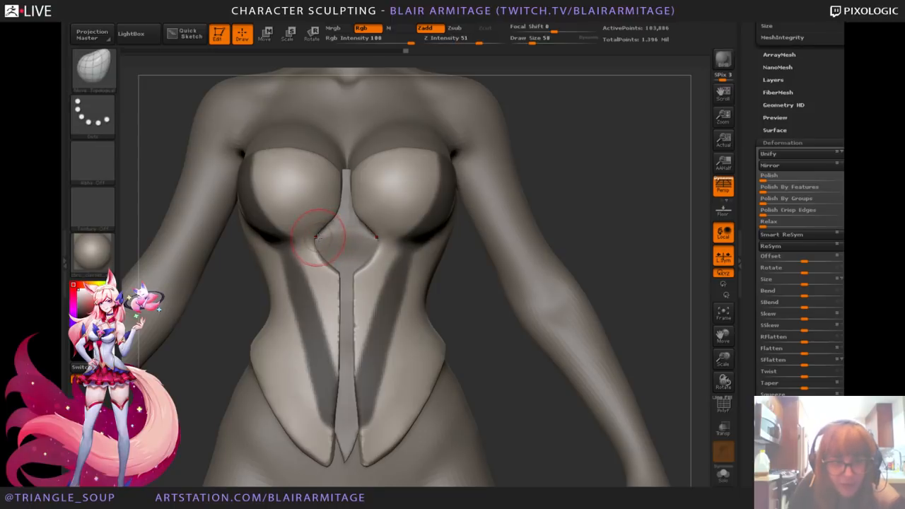
Step: Narrow the diamond-shaped opening below the bust and soften its lower corners with Move Topological
left_click_drag(322, 237, 329, 235, "shift")
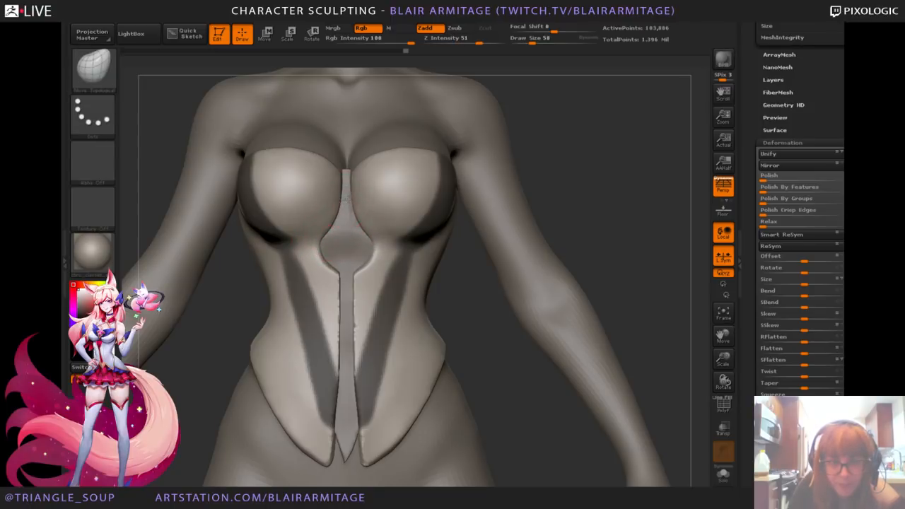
left_click_drag(331, 262, 342, 288)
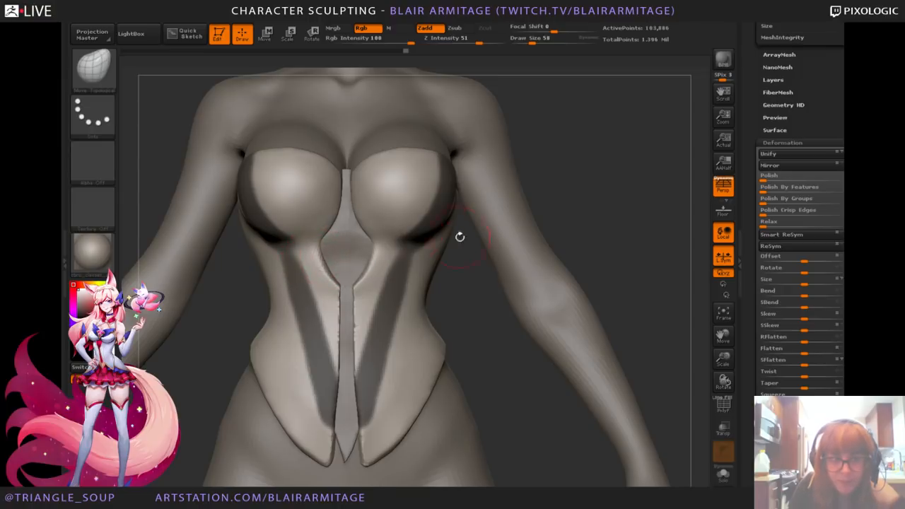
left_click(345, 244, "alt")
left_click_drag(578, 181, 601, 172)
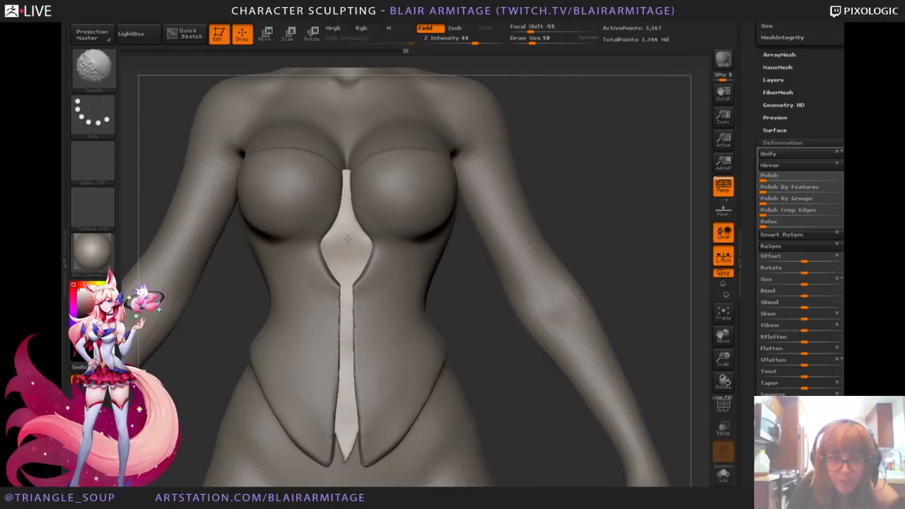
key("b")
key("m")
key("t")
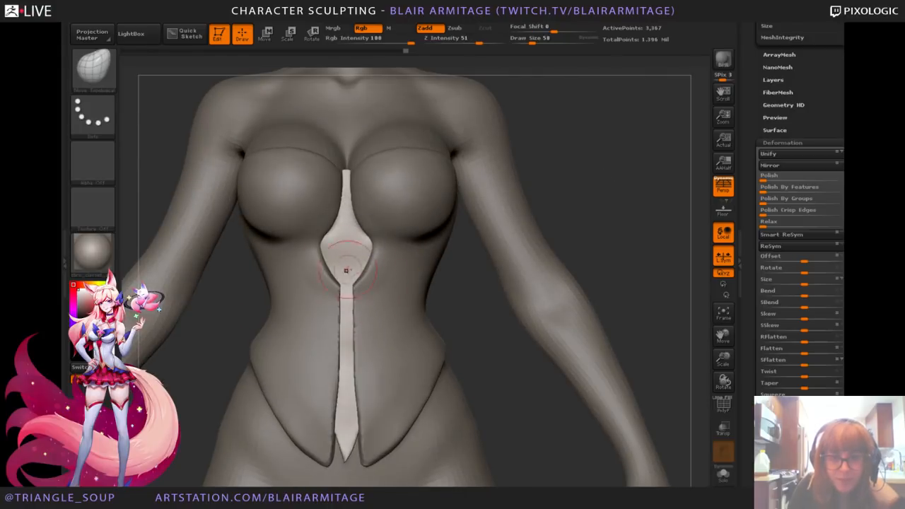
left_click(297, 261, "alt")
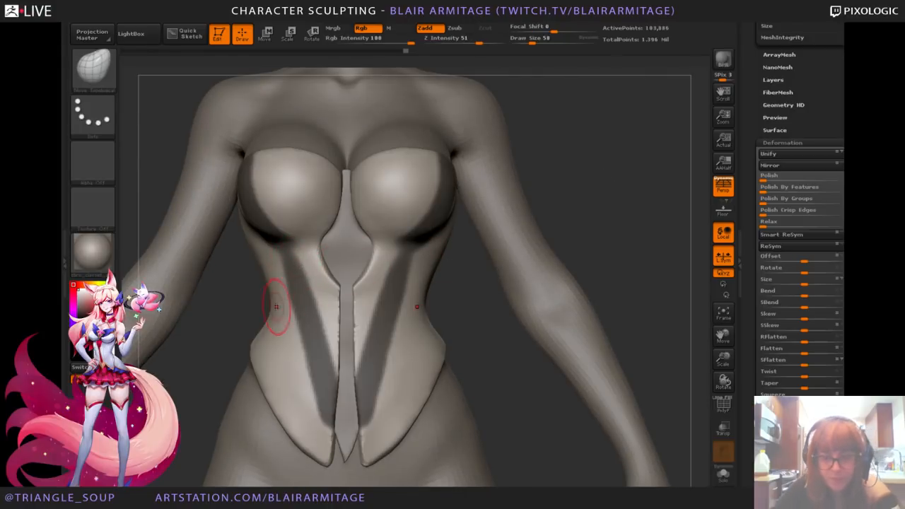
key("ctrl")
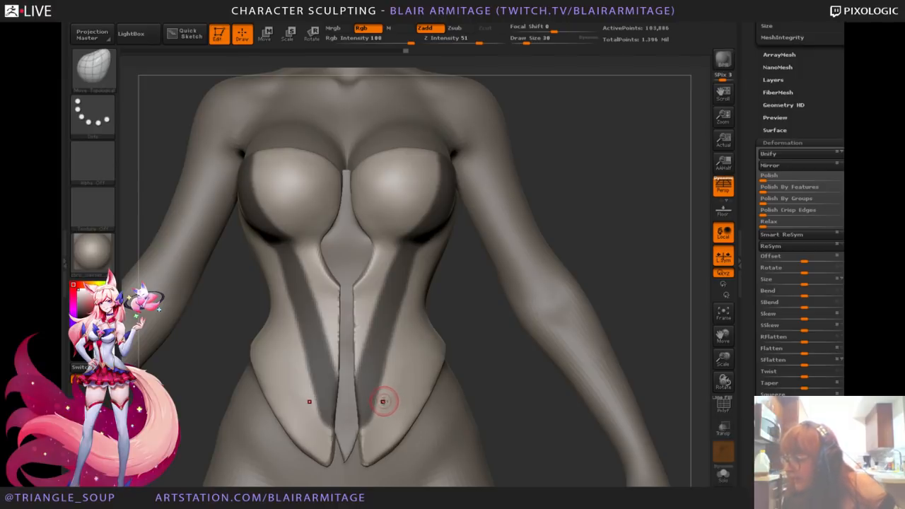
Step: Square off the masked stripes' lower ends at draw size 18 and mask curved branches joining them to the waist sides
mouse_move(633, 269)
left_mouse_down()
mouse_move(487, 404)
mouse_move(577, 399)
left_mouse_up()
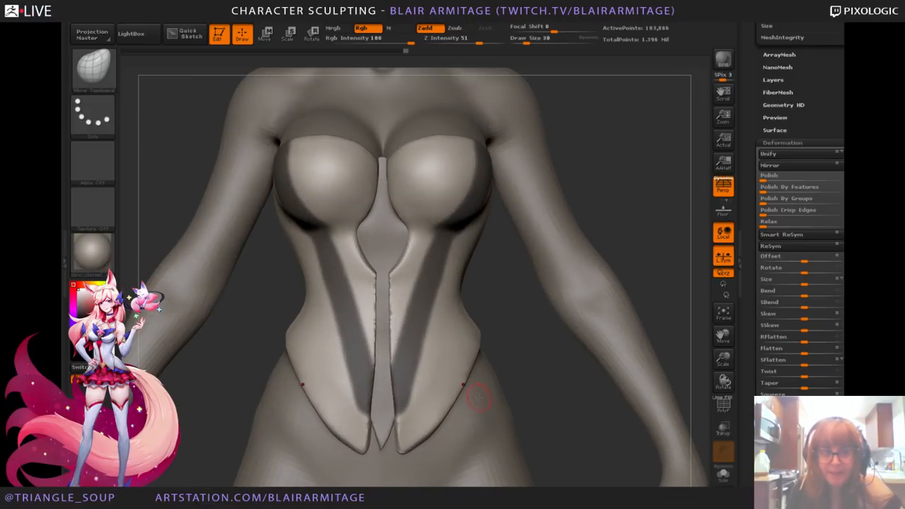
key("bracketleft")
key("bracketleft")
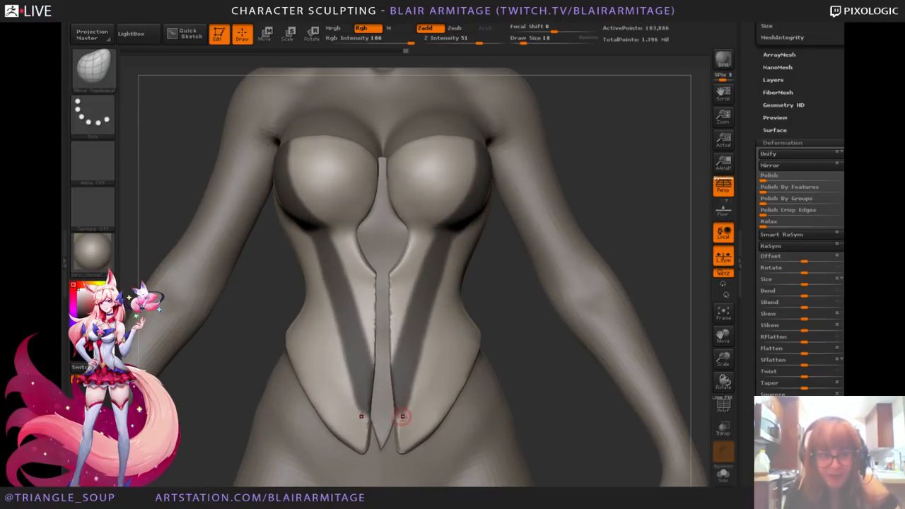
left_click_drag(369, 411, 359, 414, "ctrl")
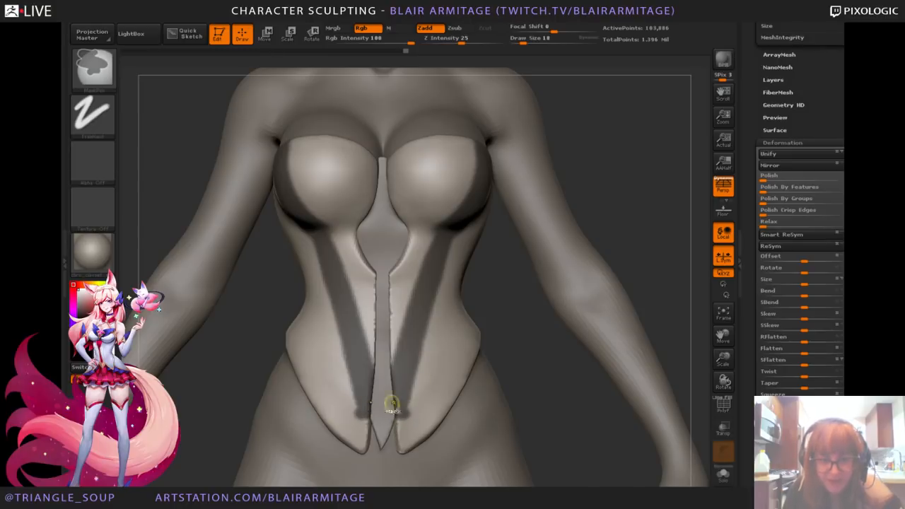
left_click_drag(637, 248, 404, 359)
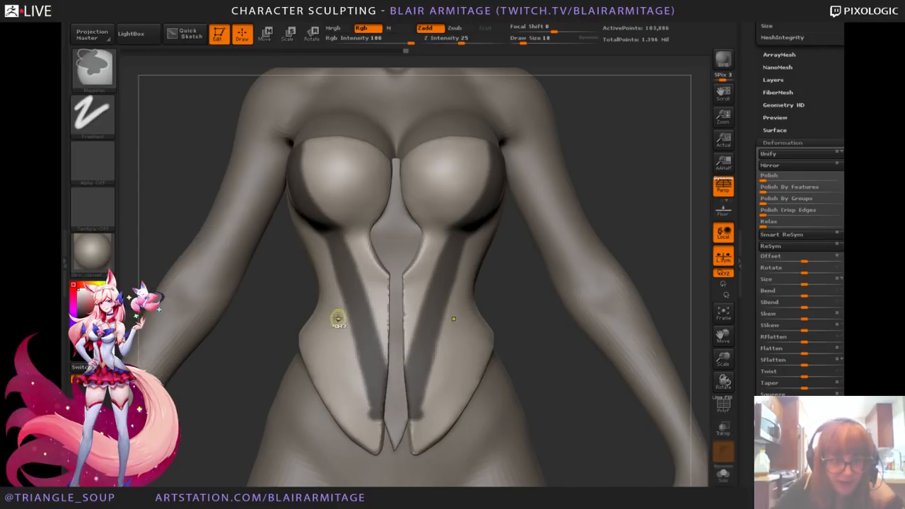
mouse_move(322, 305)
left_mouse_down("ctrl")
mouse_move(358, 350)
mouse_move(375, 401)
left_mouse_up("ctrl")
Step: Erase stray masking along the outer edges of the lower stripes on the front flaps
left_click_drag(749, 233, 748, 375)
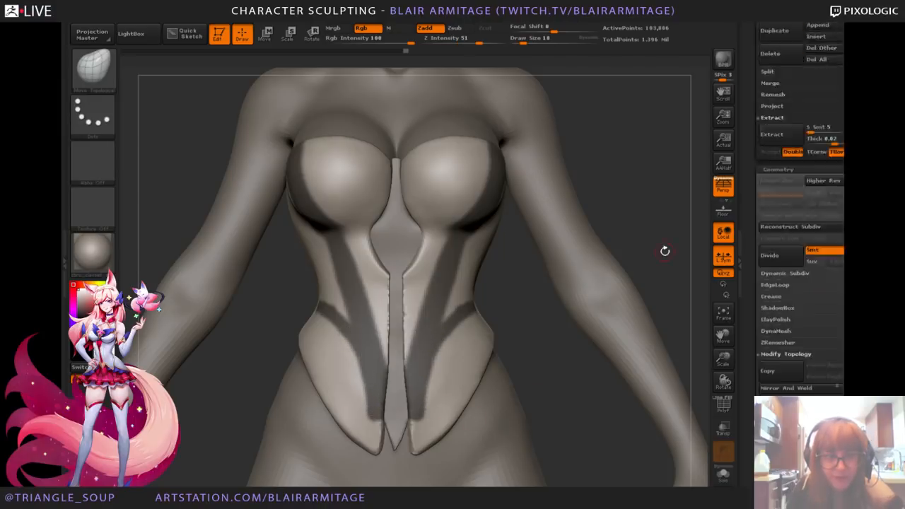
mouse_move(750, 198)
left_mouse_down()
mouse_move(748, 353)
mouse_move(760, 46)
left_mouse_up()
left_click_drag(690, 200, 686, 177, "alt")
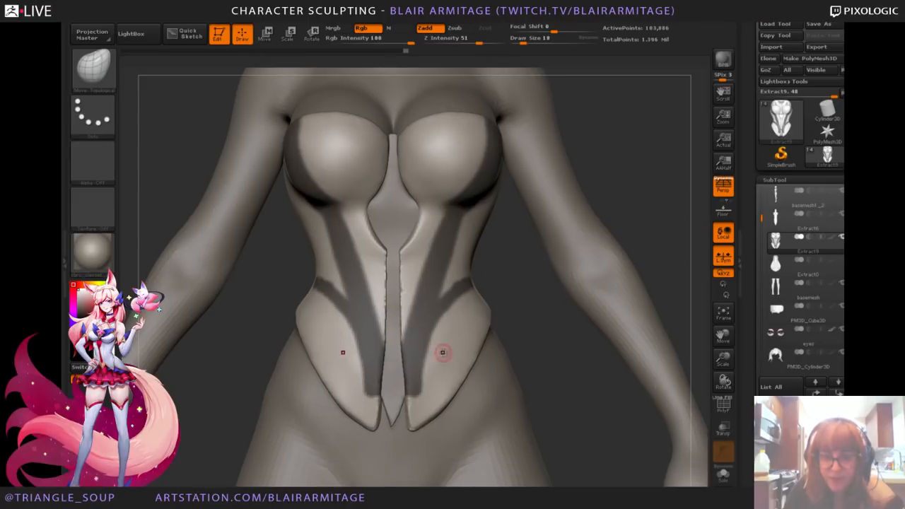
left_click_drag(440, 337, 424, 385, "ctrl+alt")
mouse_move(453, 313)
left_mouse_down("ctrl+alt")
mouse_move(435, 348)
mouse_move(427, 402)
left_mouse_up("ctrl+alt")
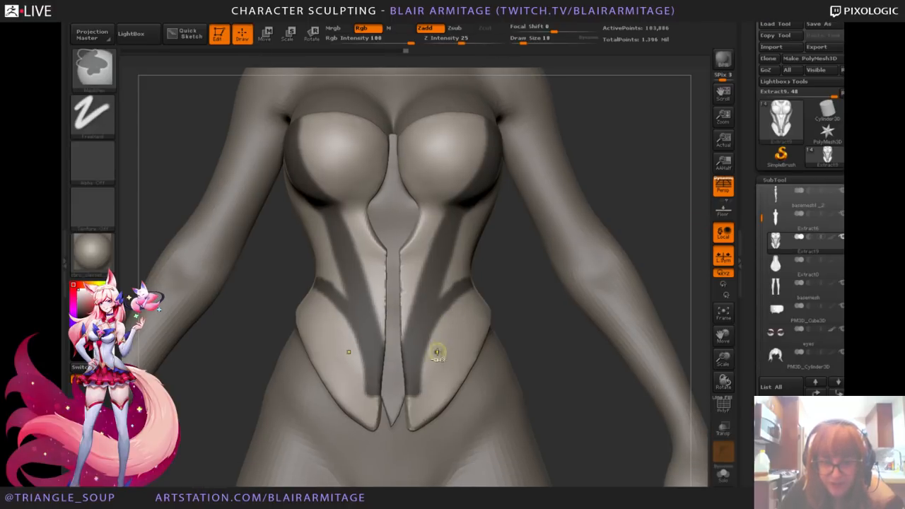
left_click_drag(437, 353, 423, 409, "ctrl+alt")
left_click_drag(438, 329, 423, 396, "ctrl+alt")
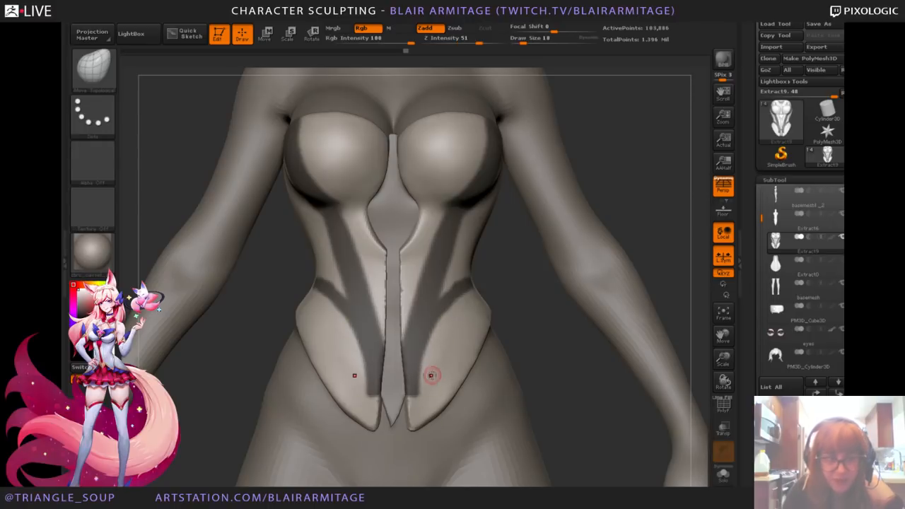
left_click_drag(668, 220, 630, 223)
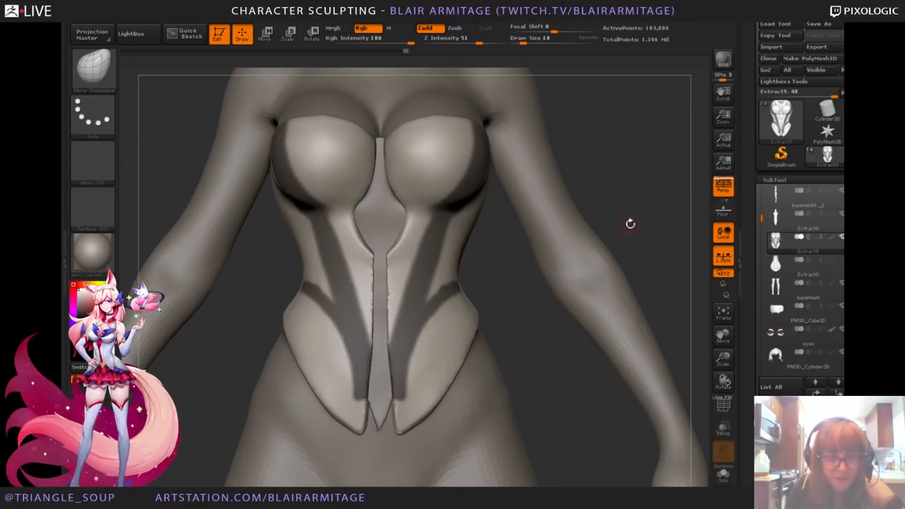
Step: Fill the waist areas between the diagonal stripes and the curved branches with mask at draw size 34
key("]")
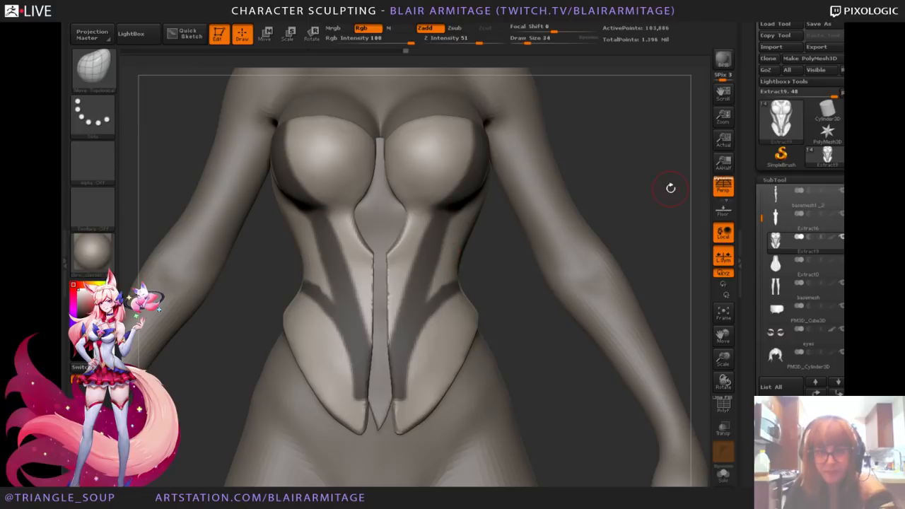
left_click_drag(654, 166, 651, 184)
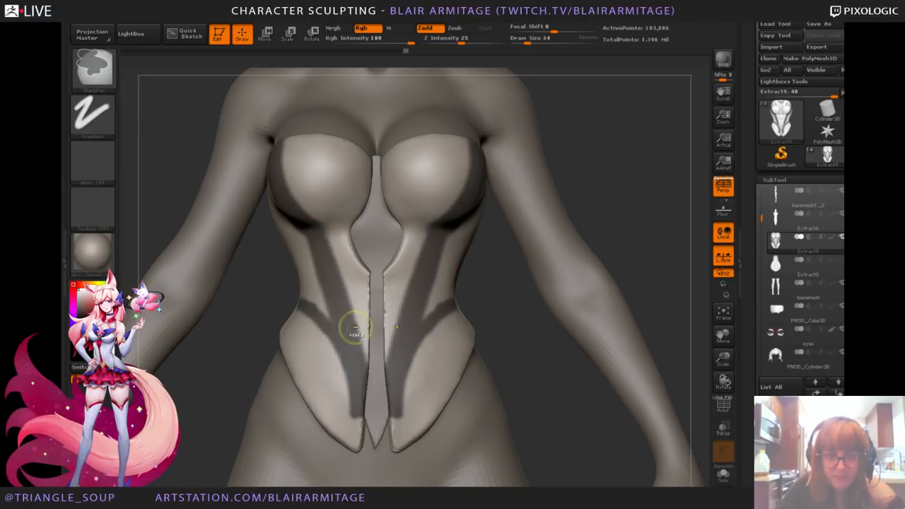
left_click_drag(668, 199, 667, 215, "alt")
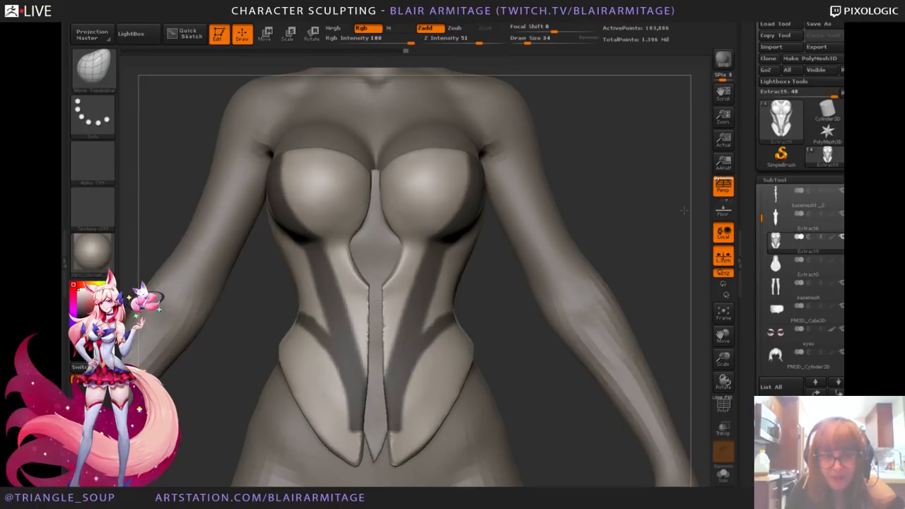
mouse_move(436, 330)
left_mouse_down("ctrl")
mouse_move(427, 324)
mouse_move(455, 253)
left_mouse_up("ctrl")
left_click_drag(641, 205, 620, 211, "alt")
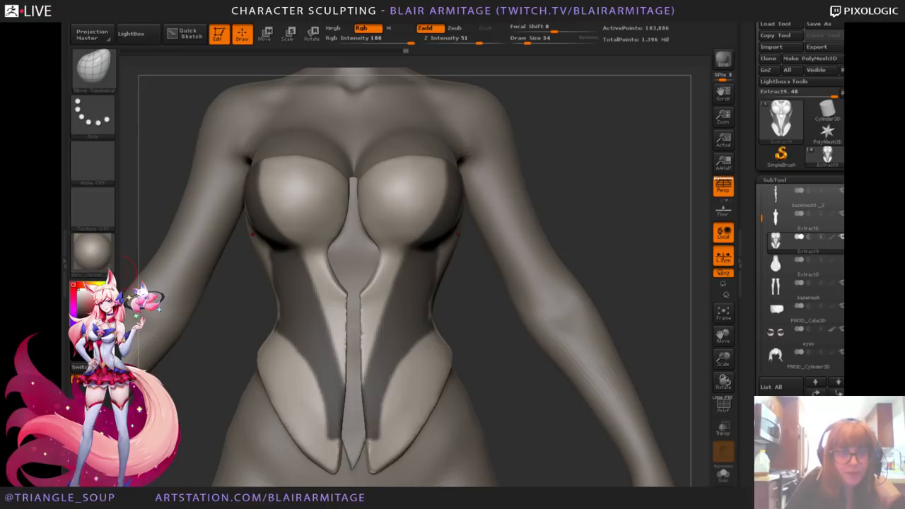
Step: Isolate the bodysuit and mask a diagonal stripe from the outer side of the bust down across the ribs
left_click_drag(628, 187, 693, 212)
left_click(723, 476)
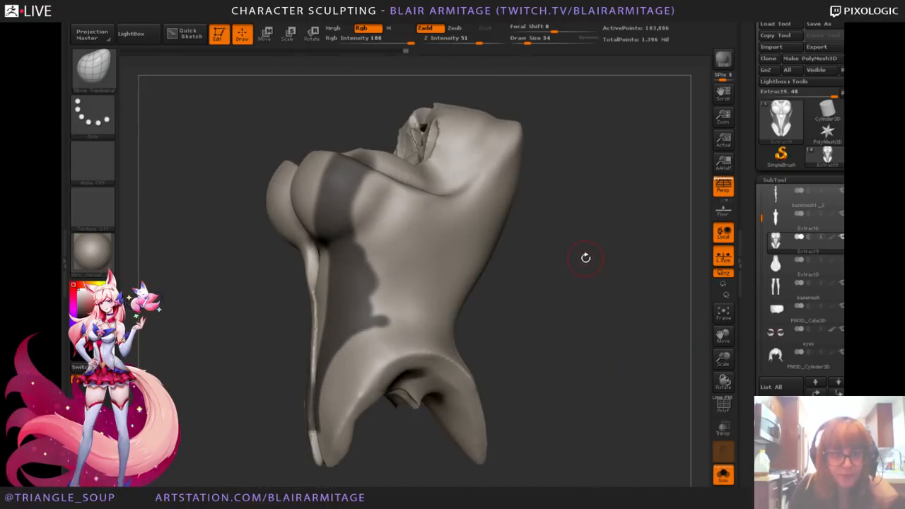
left_click_drag(591, 262, 594, 257)
key("shift")
mouse_move(333, 182)
left_mouse_down("ctrl")
mouse_move(369, 240)
mouse_move(430, 281)
left_mouse_up("ctrl")
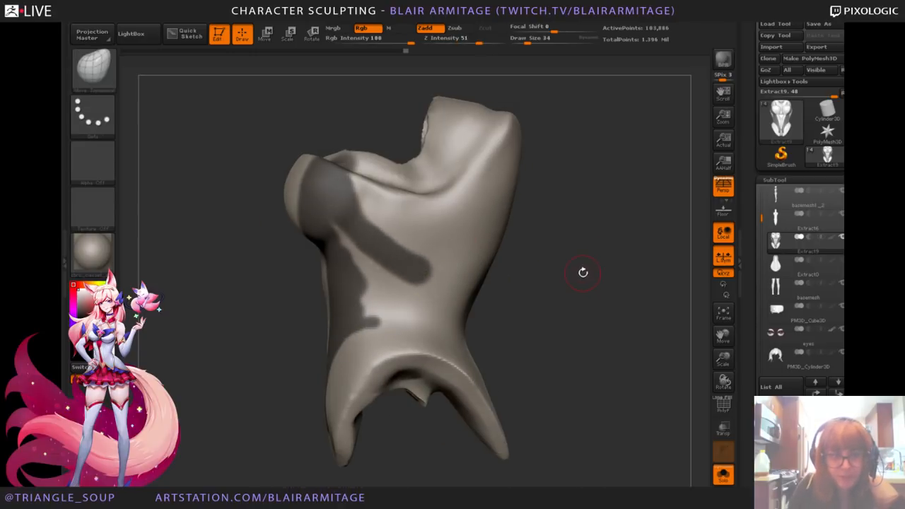
Step: With the body shown again, continue the masked stripe diagonally up the back to the centre of the bodysuit's upper edge
left_click_drag(582, 268, 538, 268)
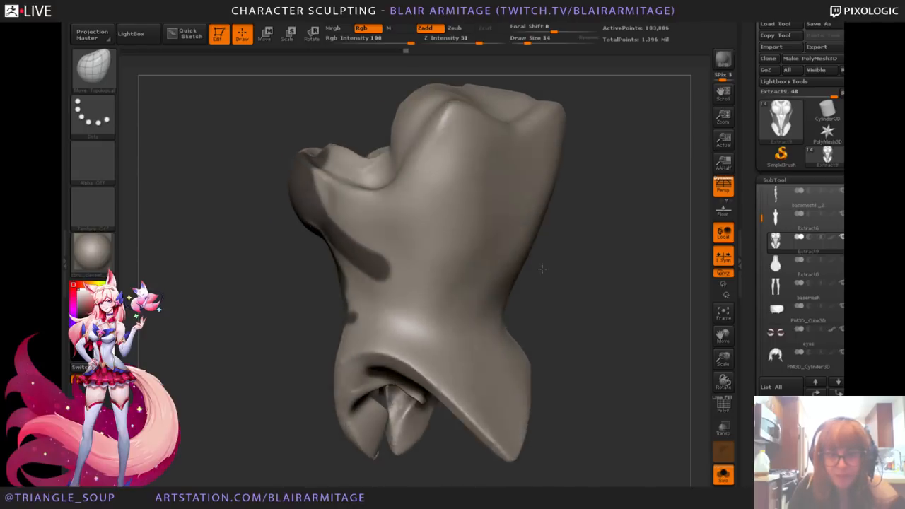
left_click(724, 476)
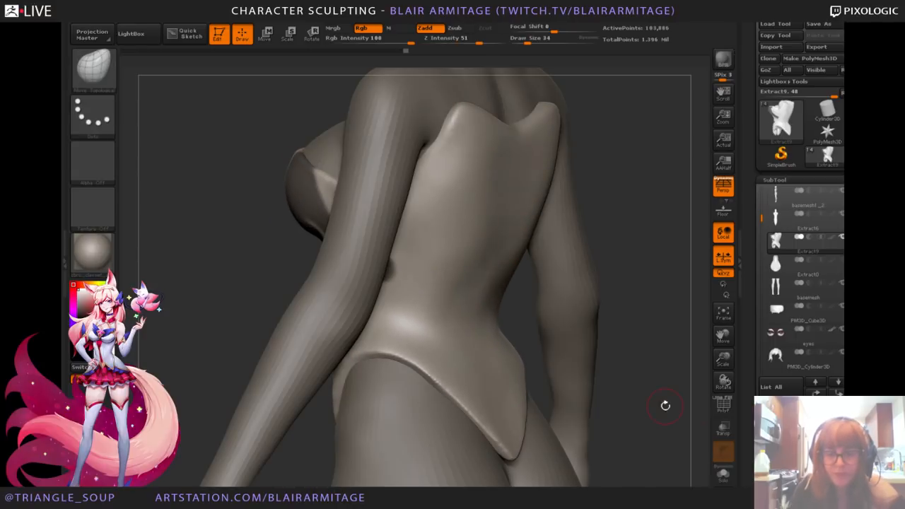
mouse_move(389, 267)
left_mouse_down("ctrl")
mouse_move(423, 279)
mouse_move(522, 127)
mouse_move(443, 266)
mouse_move(416, 278)
mouse_move(491, 198)
mouse_move(444, 223)
mouse_move(401, 287)
left_mouse_up("ctrl")
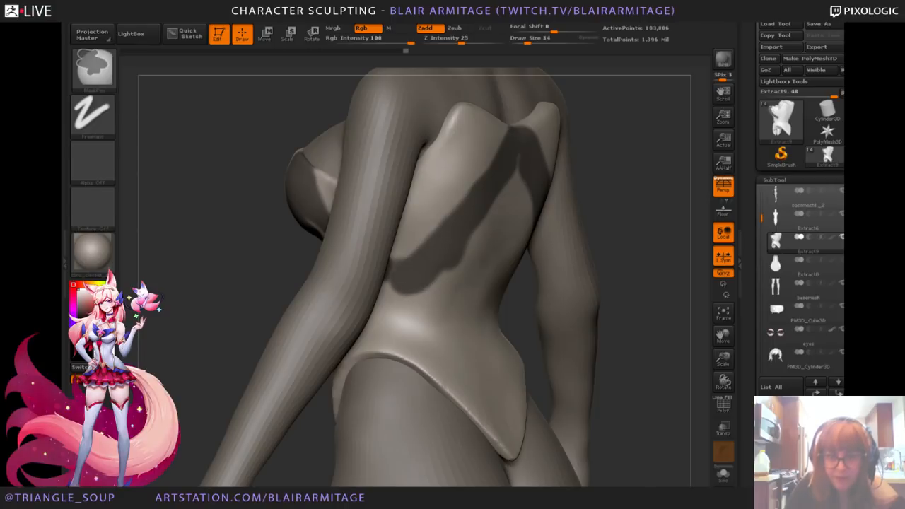
Step: Straighten the outer edges of the masked chevron on the back and widen it inward and down toward the waist
left_click_drag(655, 204, 625, 198, "alt")
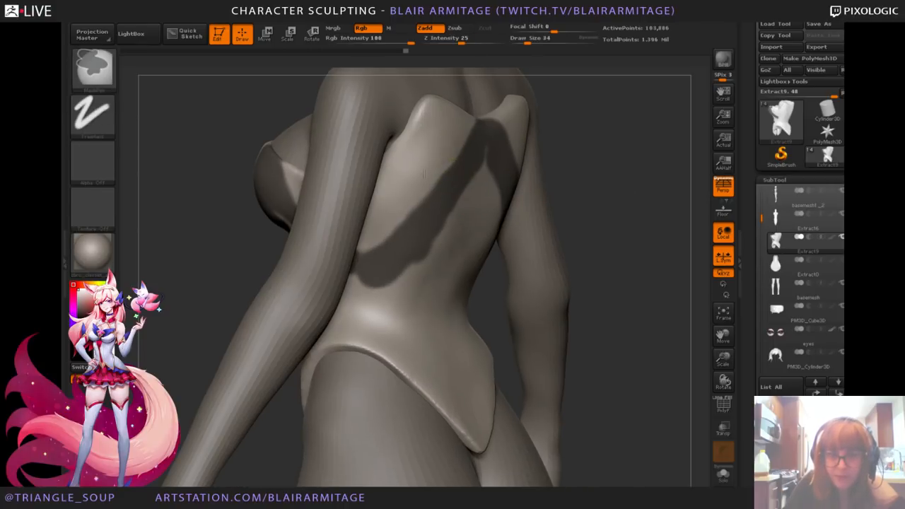
left_click_drag(658, 224, 571, 186)
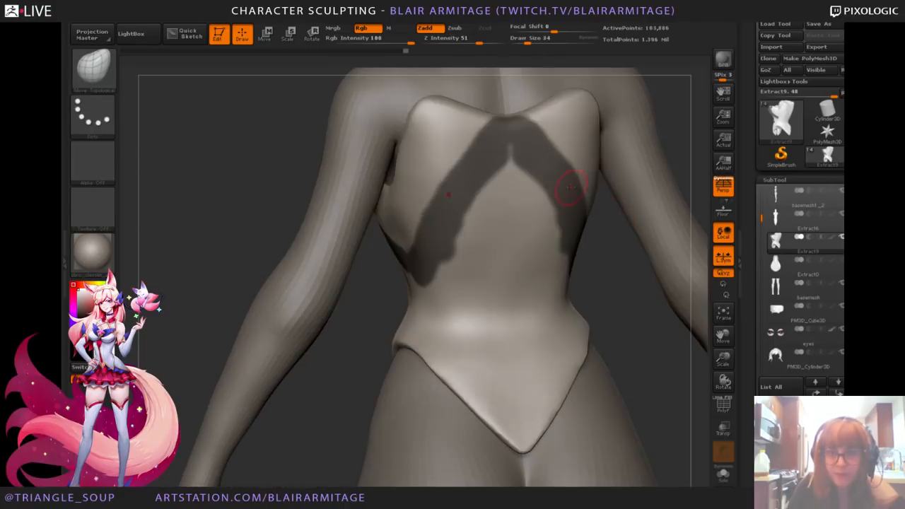
left_click_drag(481, 116, 410, 218, "ctrl+alt")
mouse_move(517, 162)
left_mouse_down("ctrl")
mouse_move(510, 186)
mouse_move(549, 273)
left_mouse_up("ctrl")
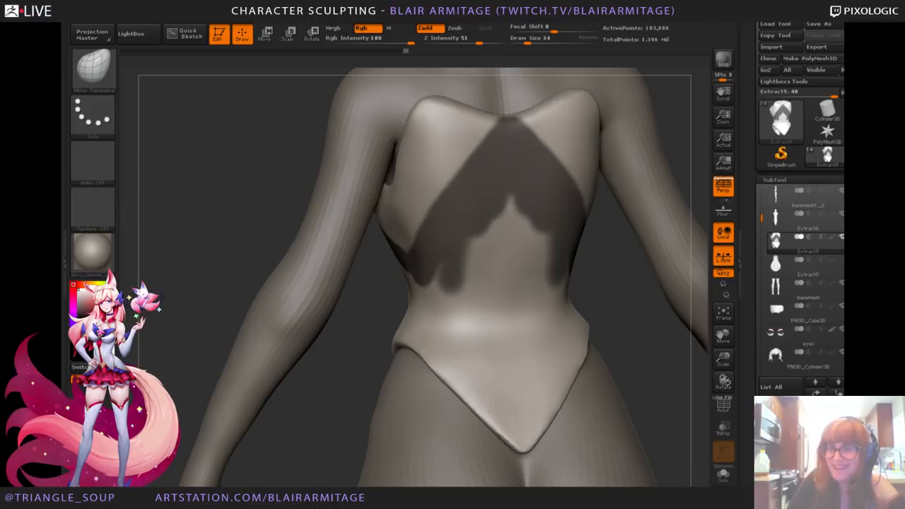
Step: Mask a diamond on the lower back and join it by a narrow neck and V-shaped bands to the chevron's sides
left_click_drag(204, 323, 164, 258)
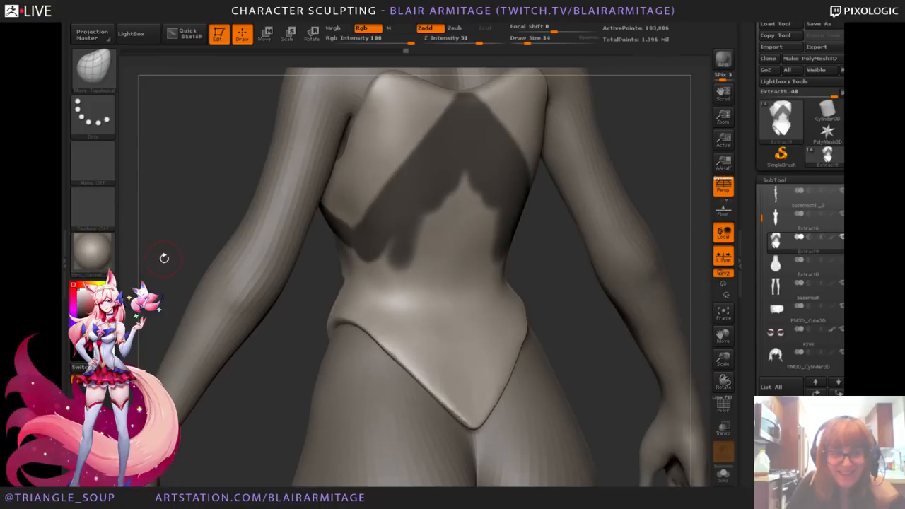
key("ctrl")
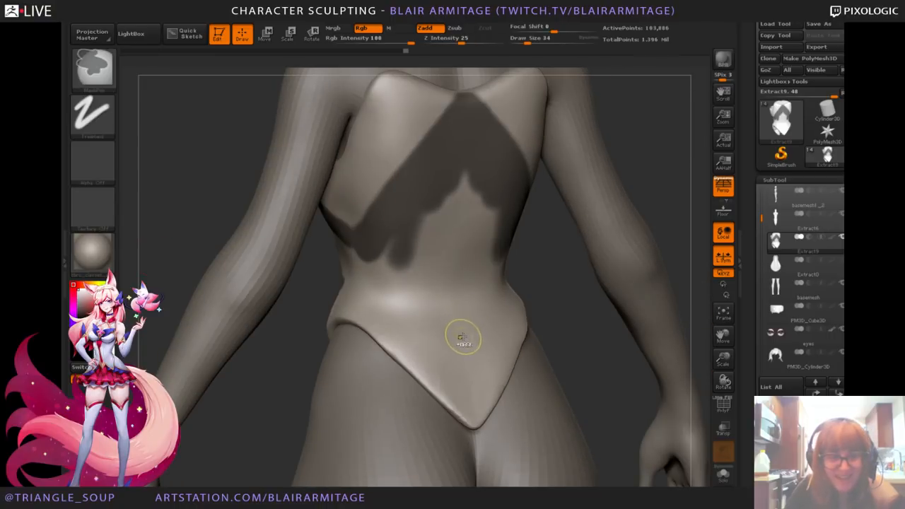
mouse_move(457, 330)
left_mouse_down("ctrl")
mouse_move(462, 353)
mouse_move(449, 328)
mouse_move(416, 335)
mouse_move(428, 363)
mouse_move(438, 363)
left_mouse_up("ctrl")
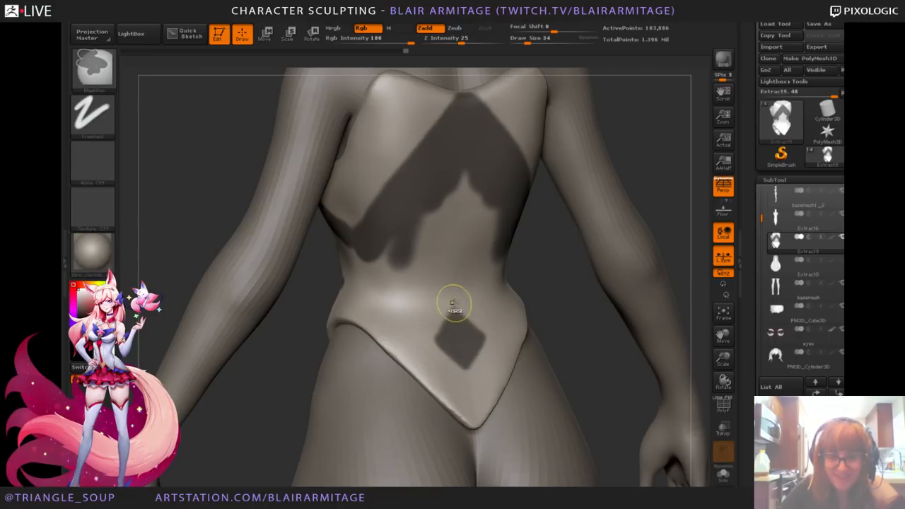
mouse_move(451, 299)
left_mouse_down("ctrl")
mouse_move(386, 245)
mouse_move(445, 310)
left_mouse_up("ctrl")
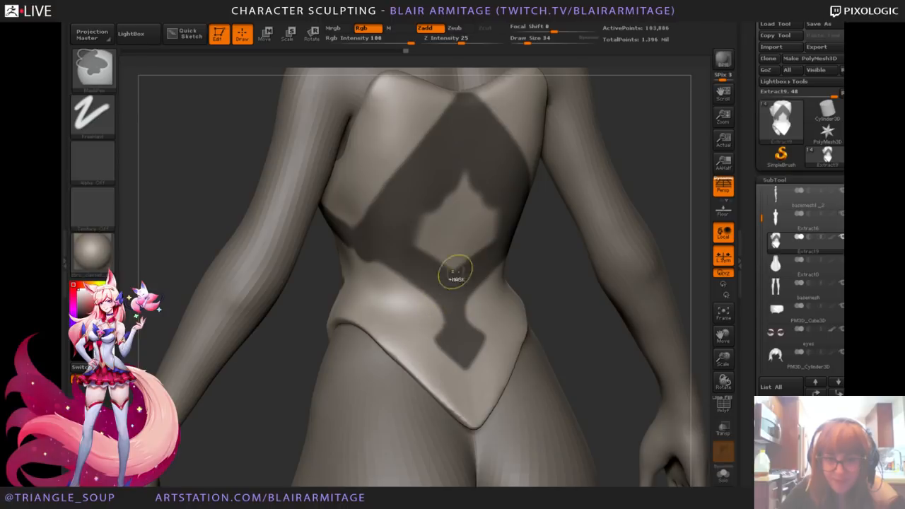
key("ctrl")
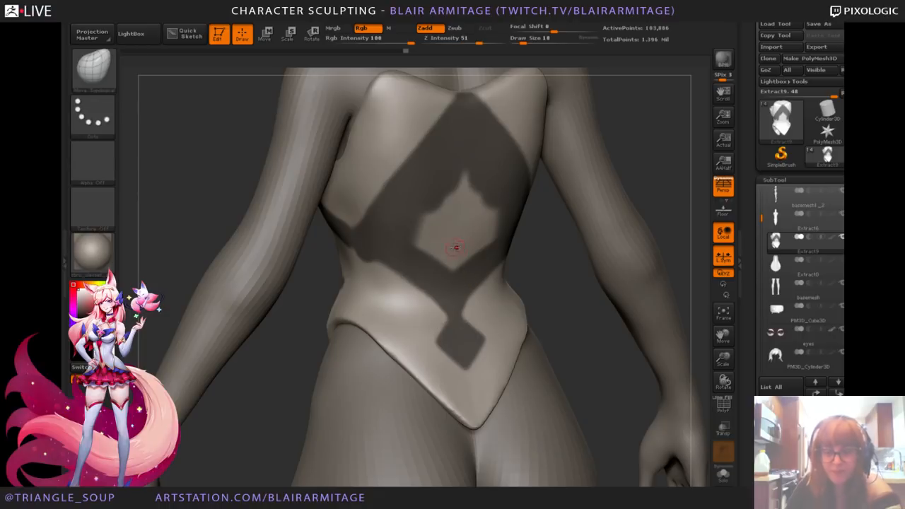
key("ctrl")
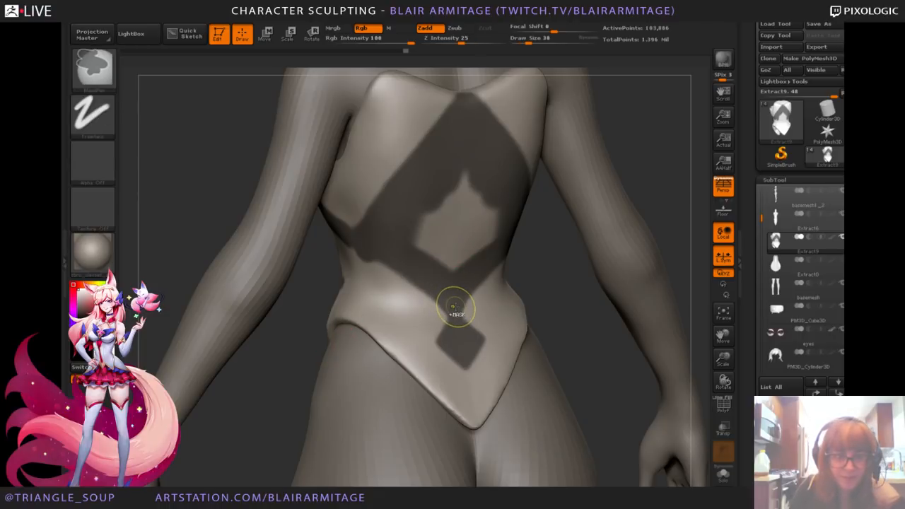
mouse_move(454, 304)
left_mouse_down("ctrl")
mouse_move(393, 269)
mouse_move(446, 294)
mouse_move(394, 259)
mouse_move(356, 252)
left_mouse_up("ctrl")
key("ctrl+z")
Step: Isolate the bodysuit and mask the side of the waist between the front and back panels at draw size 38, cleaning up its edges
left_click_drag(191, 269, 338, 344)
left_click(723, 476)
left_click_drag(549, 277, 519, 278)
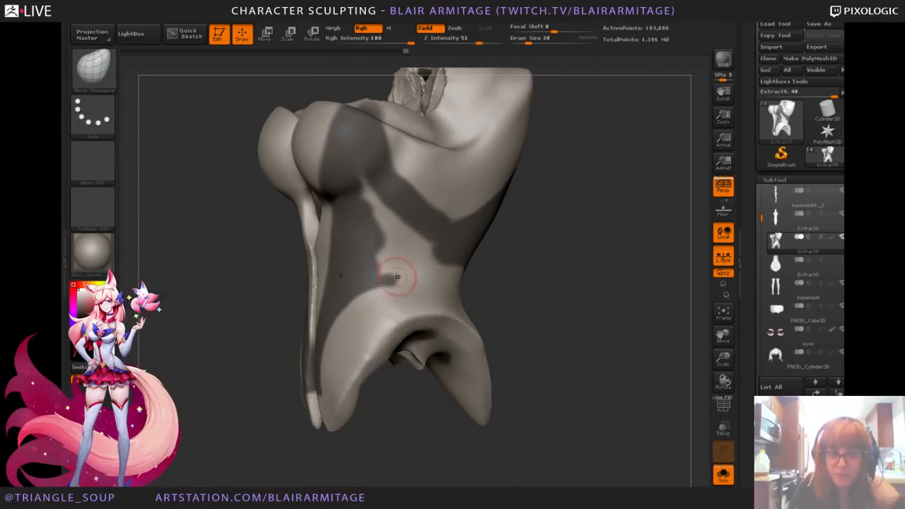
left_click_drag(368, 274, 450, 256, "ctrl")
left_click_drag(426, 251, 379, 253, "ctrl")
mouse_move(424, 284)
left_mouse_down("ctrl+alt")
mouse_move(450, 270)
mouse_move(392, 227)
mouse_move(359, 179)
left_mouse_up("ctrl+alt")
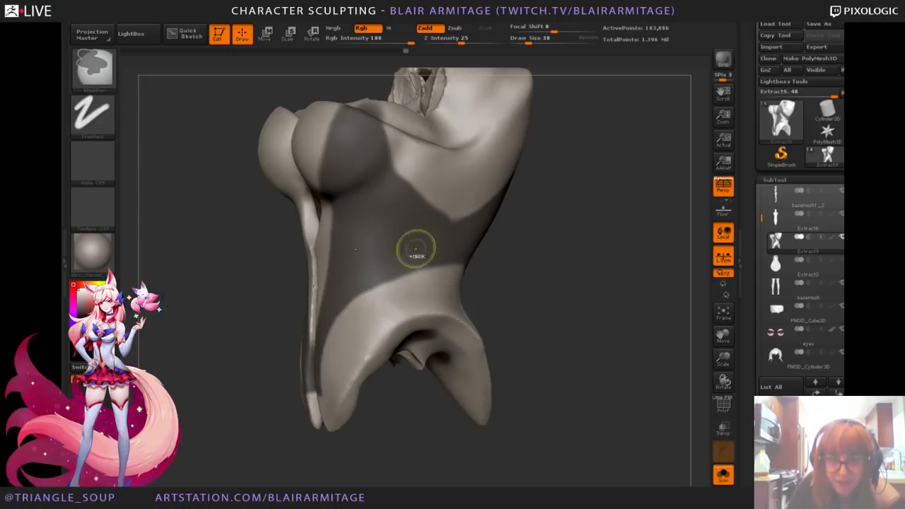
Step: Touch up the mask's curved lower edge at the side of the waist and fill the remaining opening in the middle of the back
left_click_drag(668, 264, 574, 280)
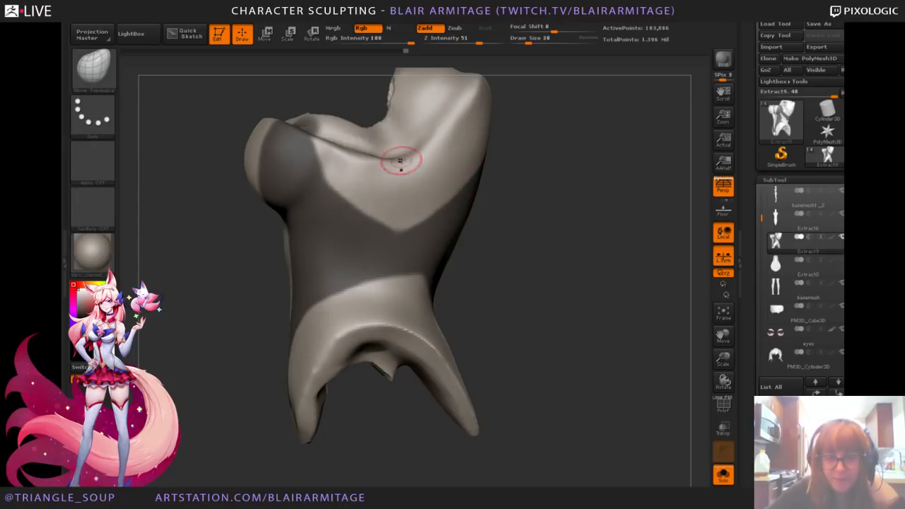
mouse_move(605, 278)
left_mouse_down()
mouse_move(663, 270)
mouse_move(656, 278)
left_mouse_up()
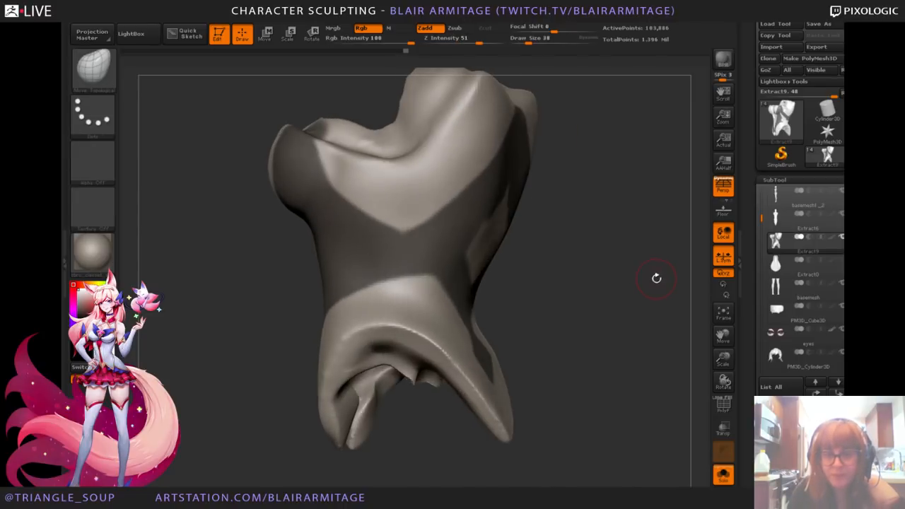
left_click_drag(623, 302, 596, 302)
mouse_move(424, 263)
left_mouse_down("ctrl")
mouse_move(435, 272)
mouse_move(428, 275)
left_mouse_up("ctrl")
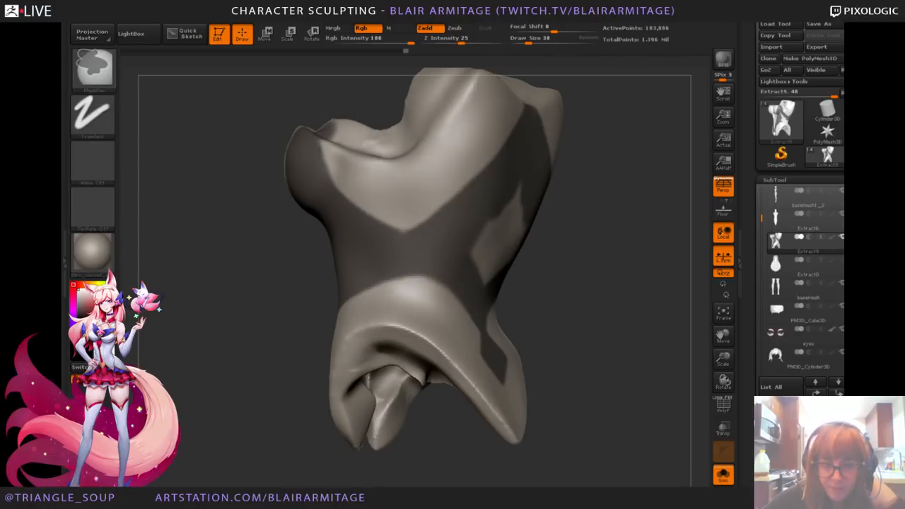
mouse_move(566, 304)
left_mouse_down()
mouse_move(610, 309)
mouse_move(584, 275)
mouse_move(665, 303)
mouse_move(644, 287)
mouse_move(649, 264)
mouse_move(645, 277)
left_mouse_up()
key("ctrl")
mouse_move(478, 242)
left_mouse_down("ctrl")
mouse_move(481, 212)
mouse_move(473, 281)
left_mouse_up("ctrl")
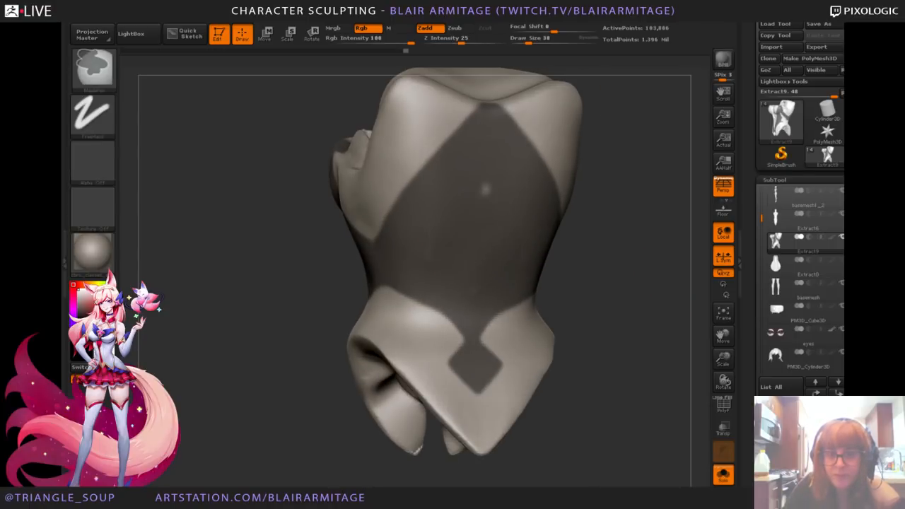
Step: Clean up the mask's curved lower edges on the back and sharpen the diamond's outline at draw size 22
left_click_drag(275, 349, 205, 342)
left_click_drag(566, 297, 607, 301)
left_click_drag(505, 319, 506, 318, "ctrl+alt")
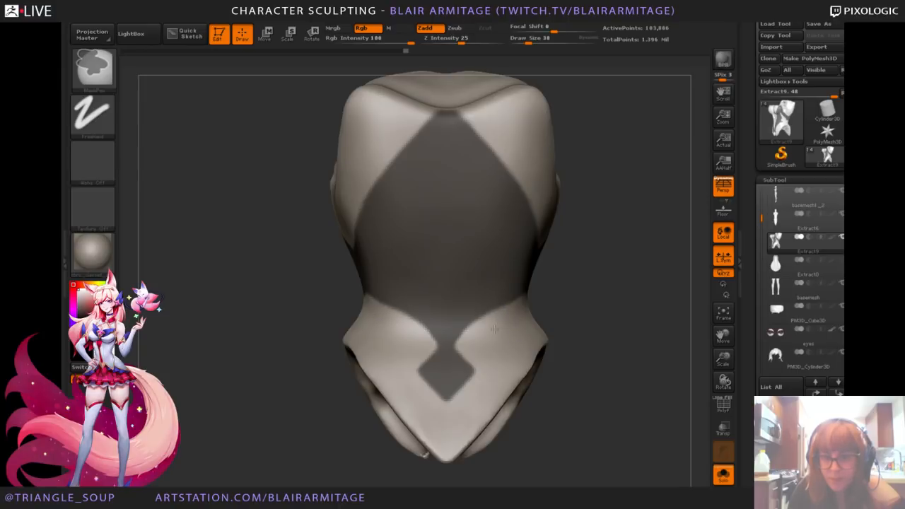
left_click_drag(606, 315, 574, 302, "alt")
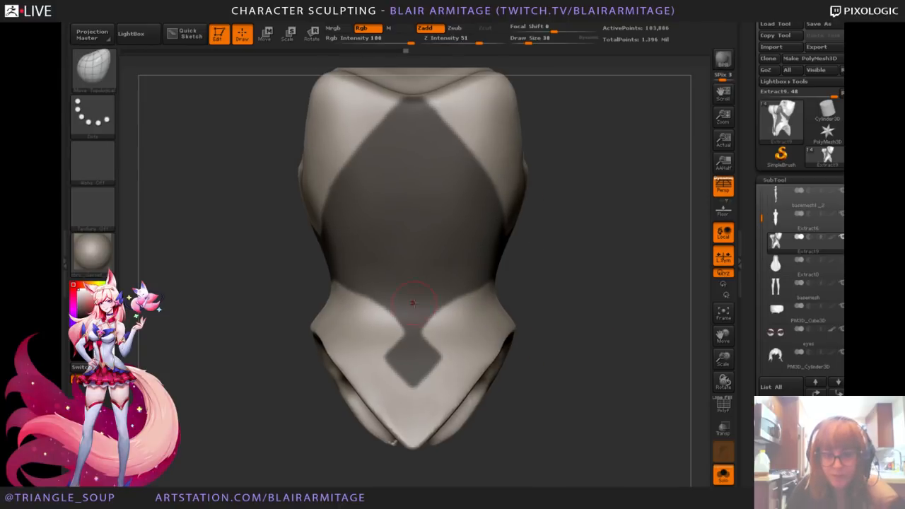
key("ctrl")
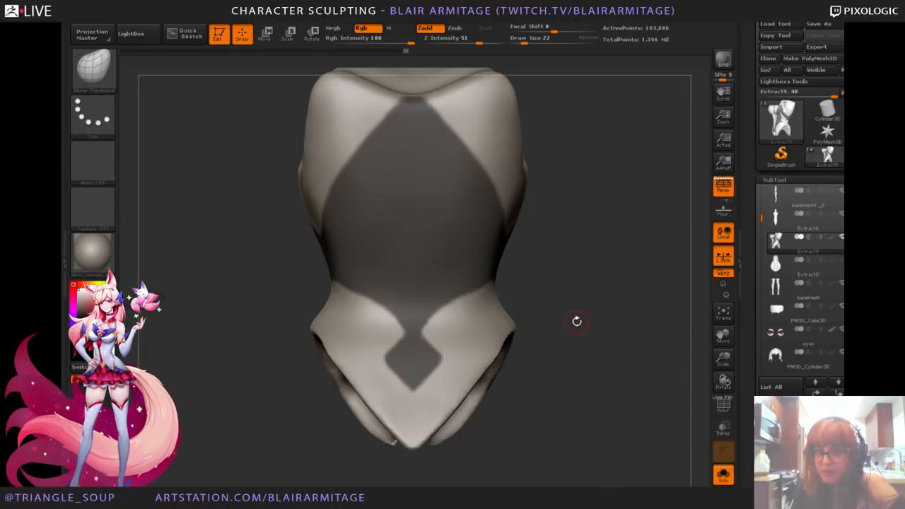
Step: Inspect the masked panel from the back, sides and front, both on the isolated bodysuit and with the body shown
left_click_drag(595, 294, 483, 297)
key("shift")
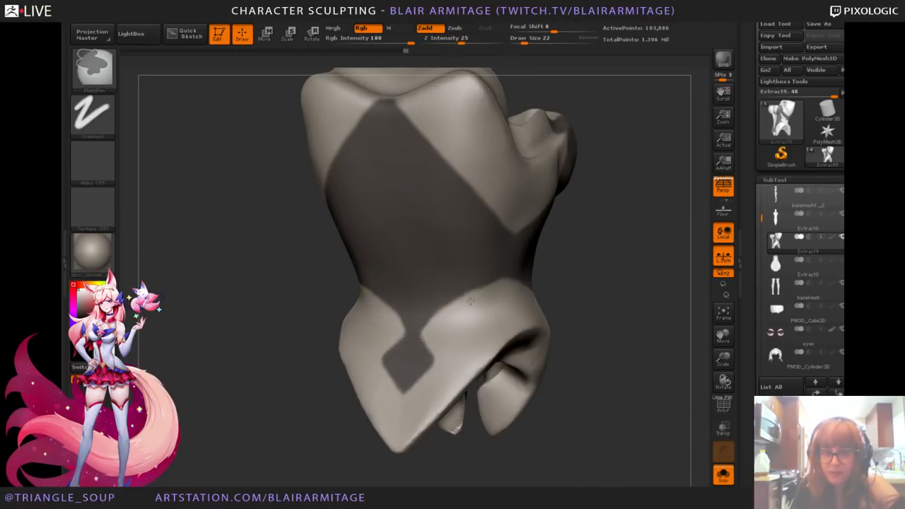
left_click_drag(598, 301, 612, 335)
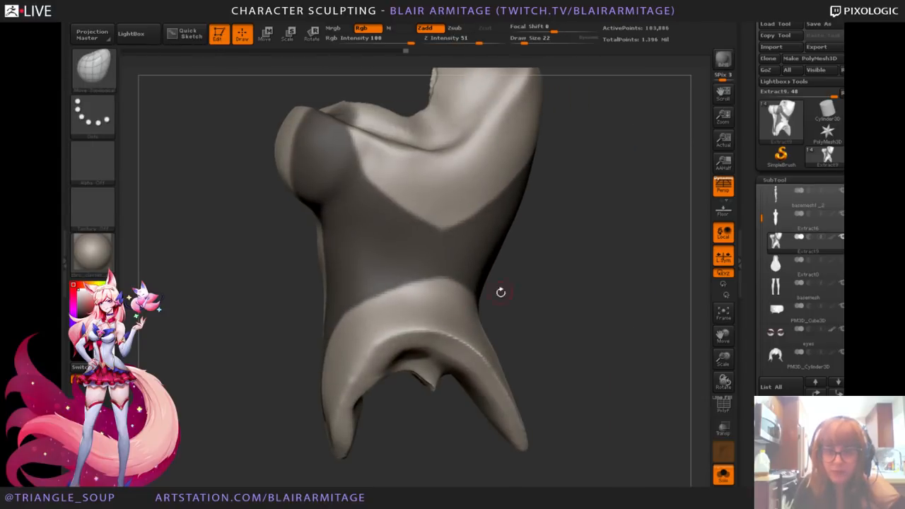
left_click(724, 474)
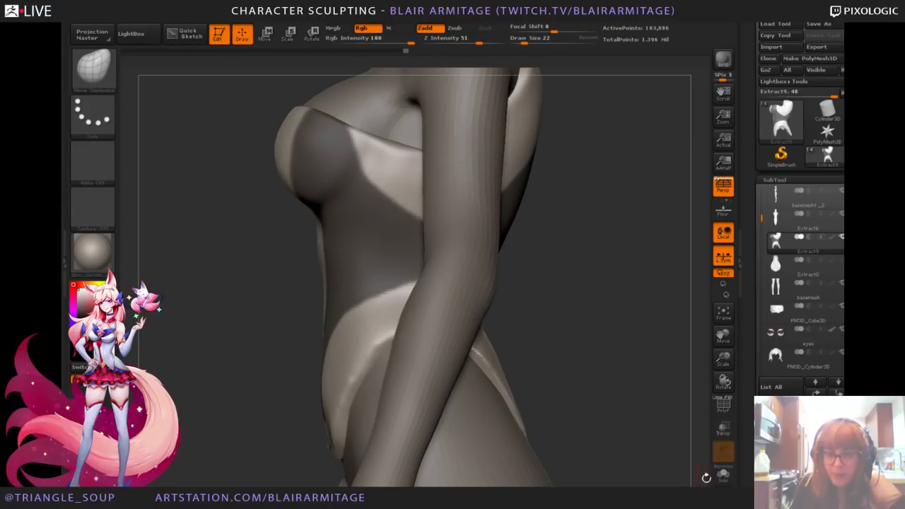
left_click_drag(606, 336, 485, 358)
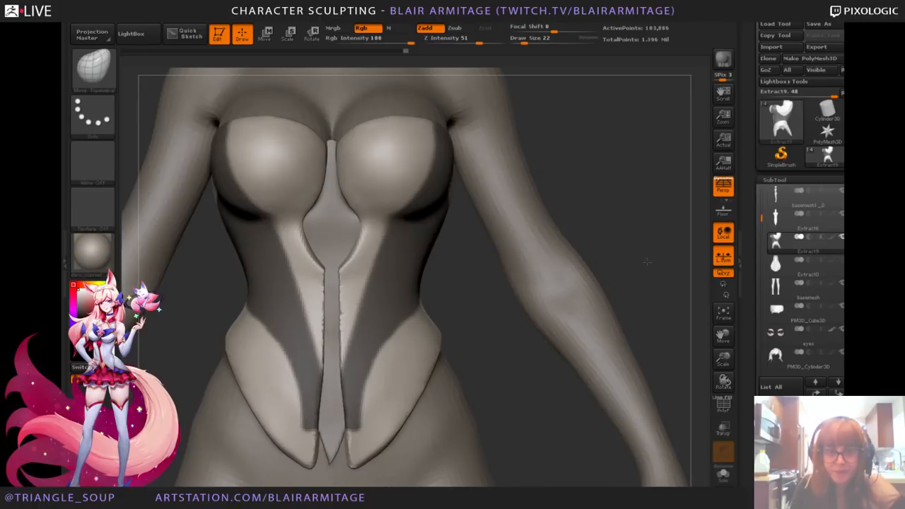
left_click_drag(646, 262, 620, 304)
mouse_move(608, 394)
left_mouse_down()
mouse_move(683, 255)
mouse_move(691, 287)
left_mouse_up()
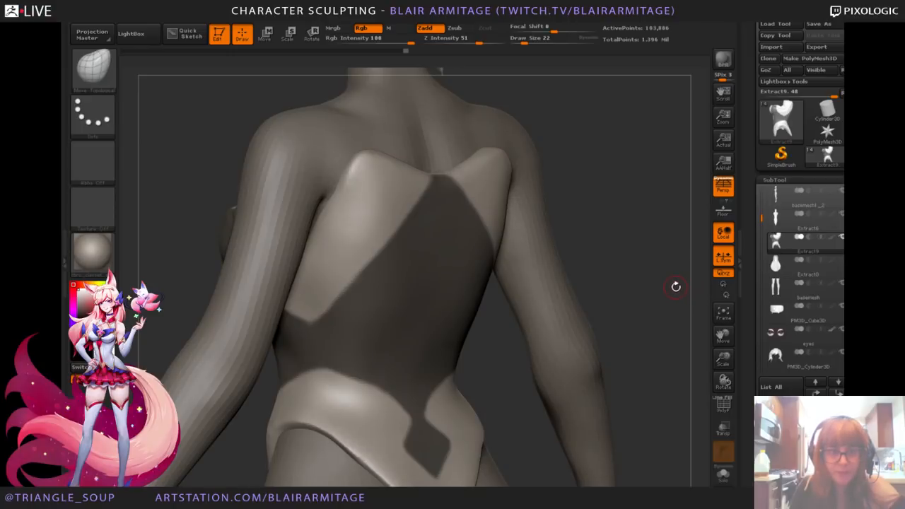
Step: Preview the masked panel's extraction at thicknesses of 0.02 and 0.01
left_click_drag(748, 407, 752, 369)
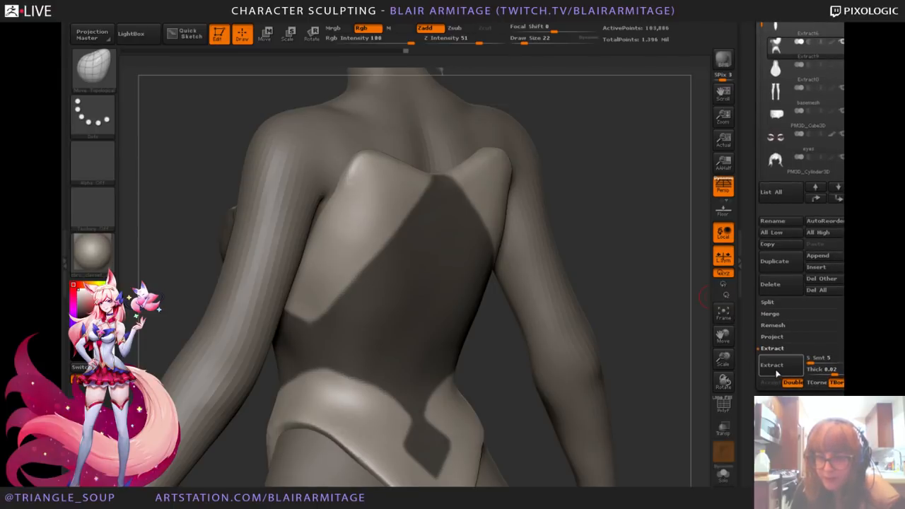
left_click(777, 366)
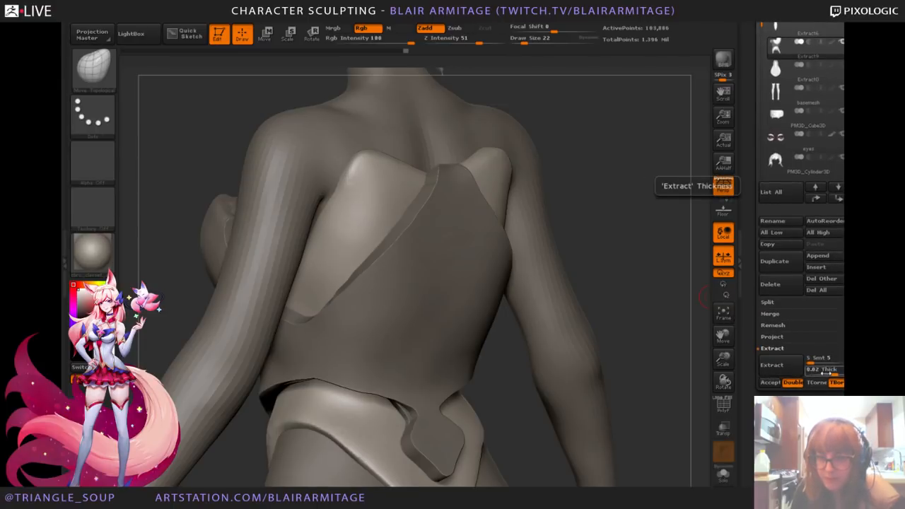
left_click_drag(823, 373, 810, 370)
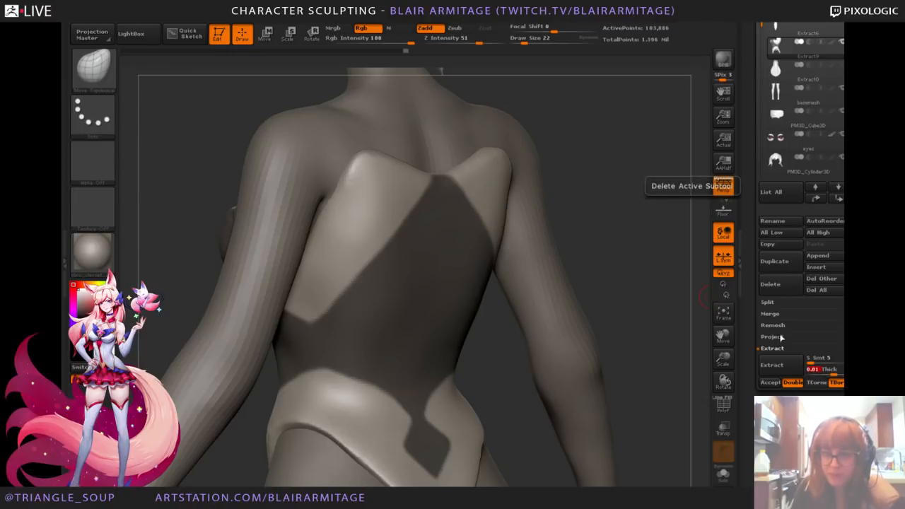
left_click(771, 365)
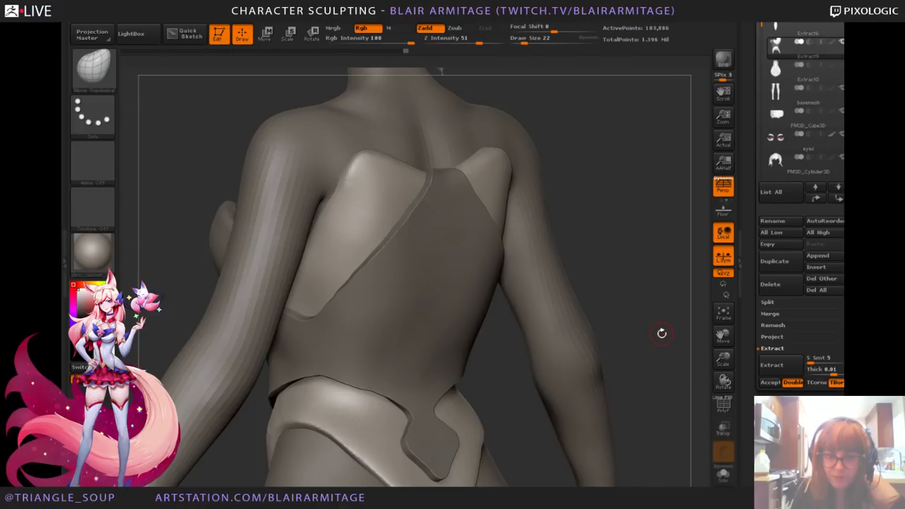
left_click(665, 336)
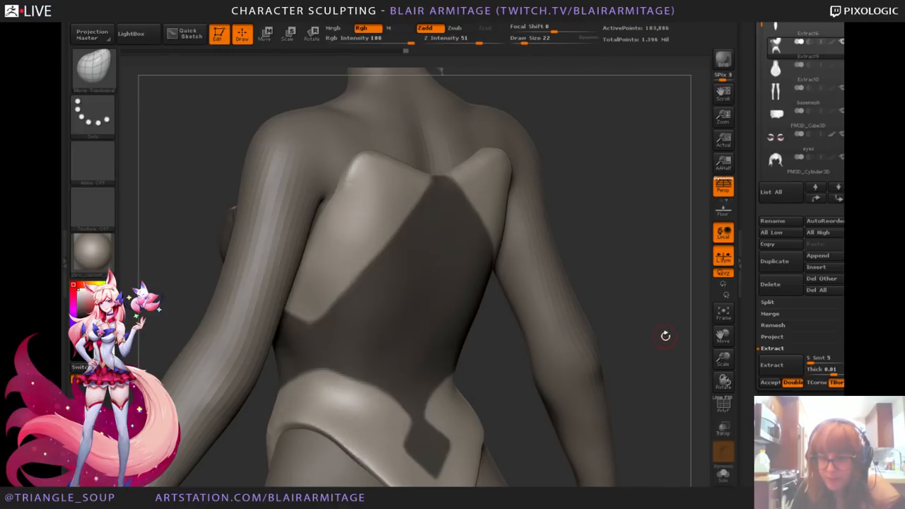
Step: Extract the masked panel at thickness 0.005 and accept it as a new subtool
left_click(787, 367)
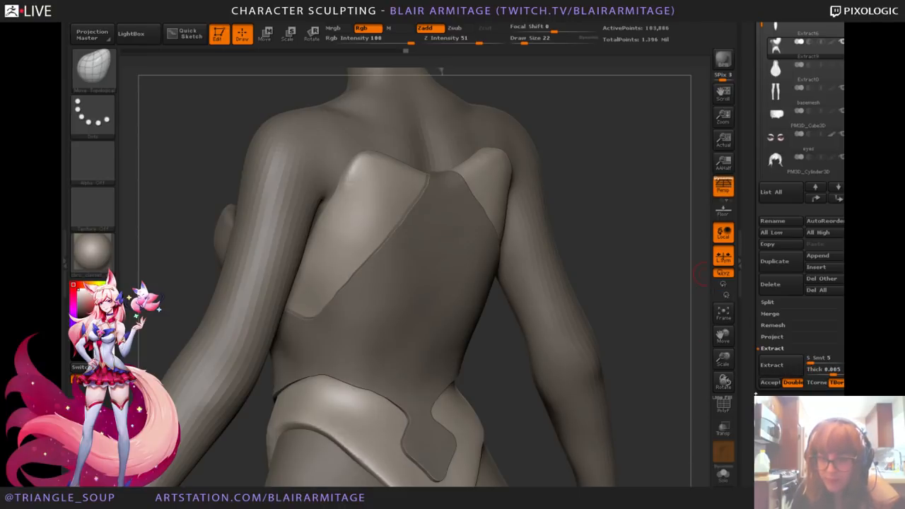
left_click(770, 382)
left_click_drag(649, 337, 650, 292)
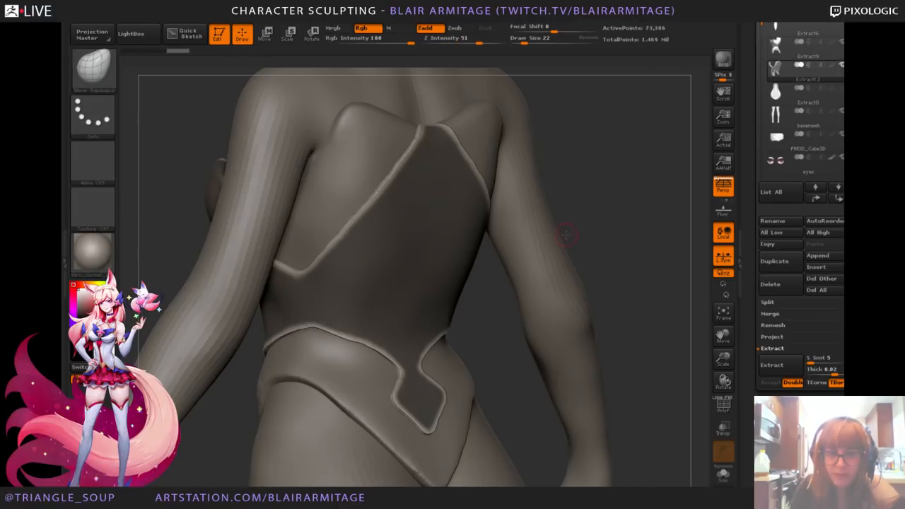
Step: Smooth the extracted panel's unmasked border with the Smooth deformation
left_click(644, 262, "ctrl")
mouse_move(645, 262)
left_mouse_down()
mouse_move(453, 261)
mouse_move(643, 259)
left_mouse_up()
left_click(642, 259, "ctrl")
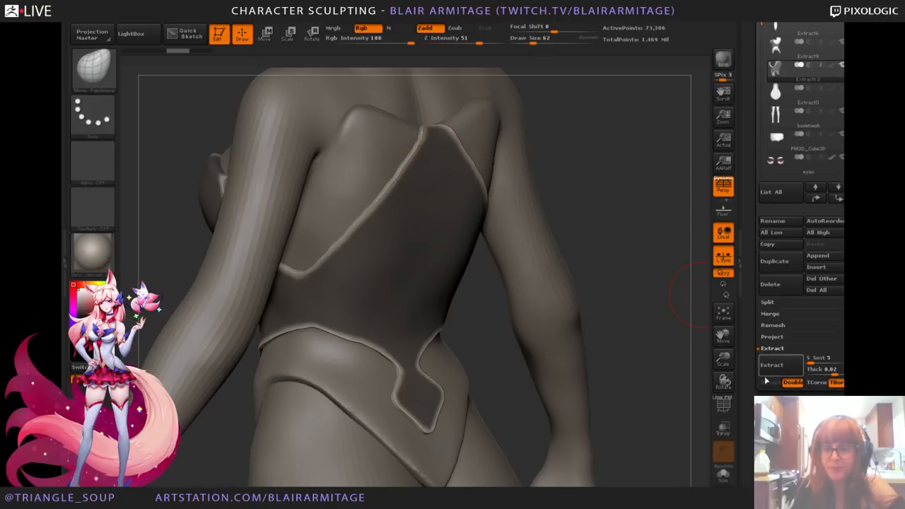
left_click_drag(754, 384, 743, 217)
left_click_drag(806, 288, 837, 287)
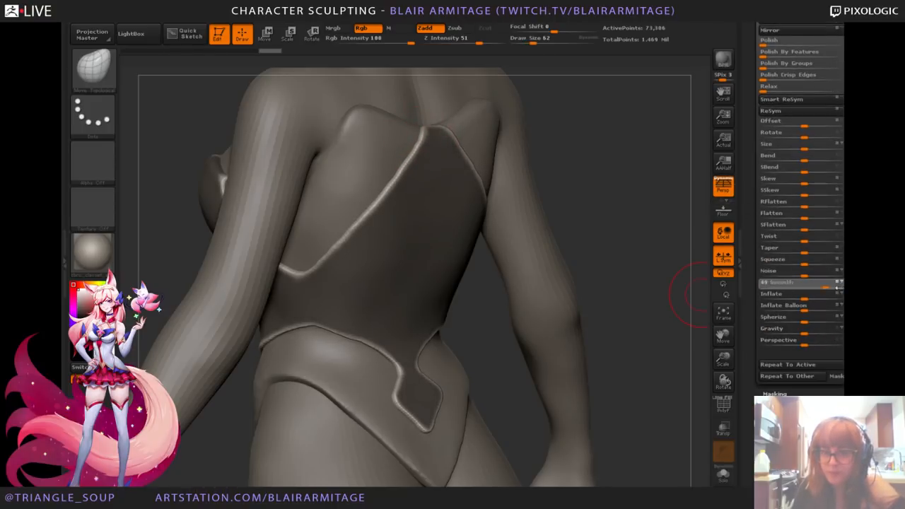
Step: Examine the extracted panel against the bodysuit from the front, with the other subtools ghosted and with the panel isolated
mouse_move(606, 239)
left_mouse_down()
mouse_move(627, 229)
mouse_move(622, 222)
mouse_move(636, 226)
mouse_move(629, 237)
mouse_move(647, 250)
mouse_move(666, 232)
left_mouse_up()
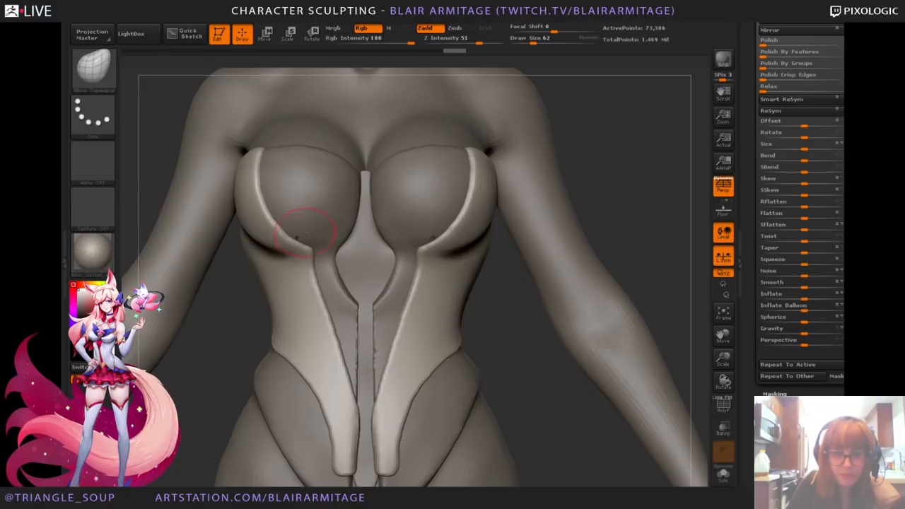
mouse_move(728, 361)
left_mouse_down()
mouse_move(695, 317)
mouse_move(679, 331)
mouse_move(620, 299)
mouse_move(622, 323)
left_mouse_up()
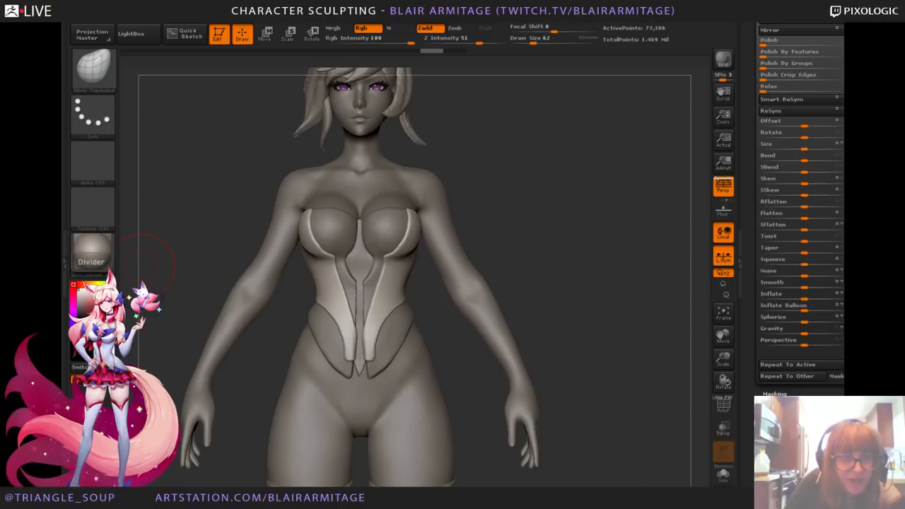
left_click_drag(612, 246, 594, 248)
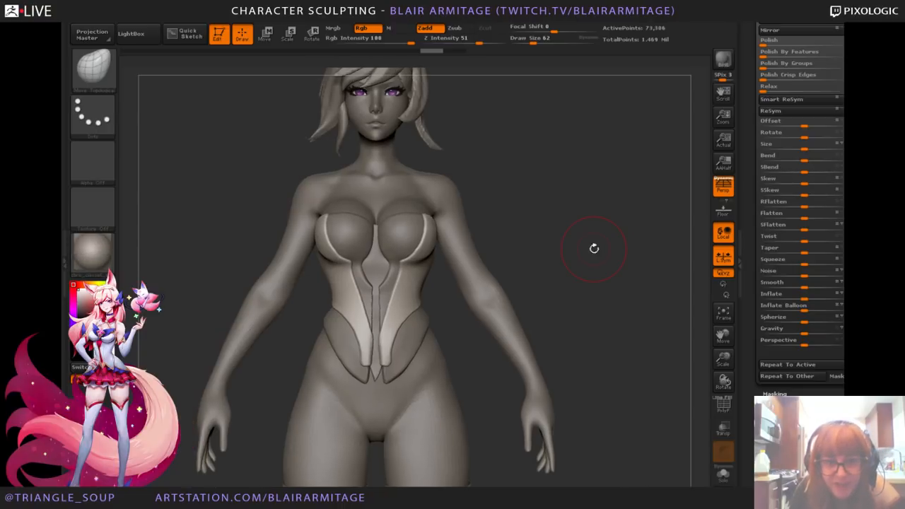
left_click(356, 244, "alt")
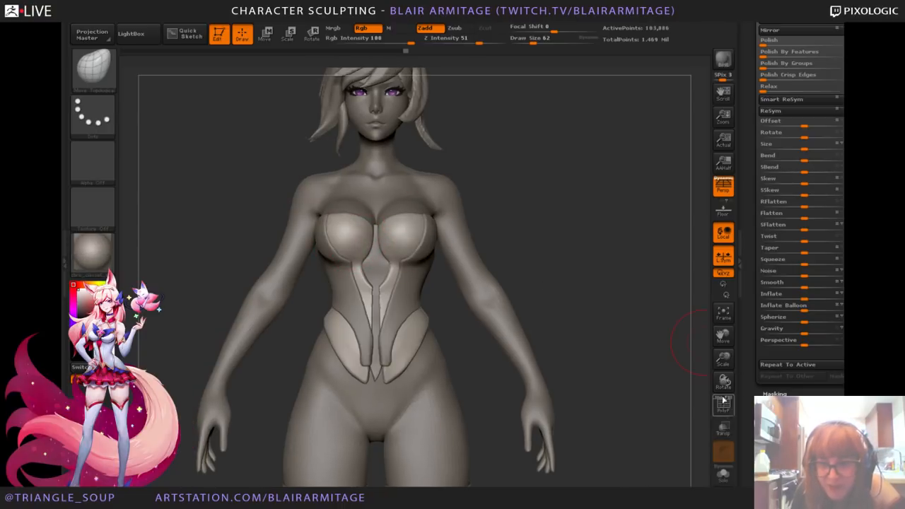
left_click(724, 427)
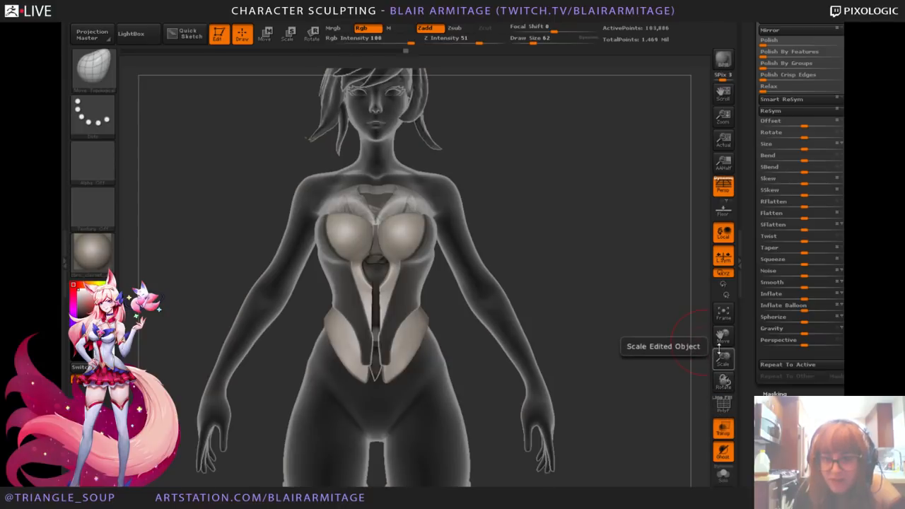
left_click_drag(722, 358, 711, 428)
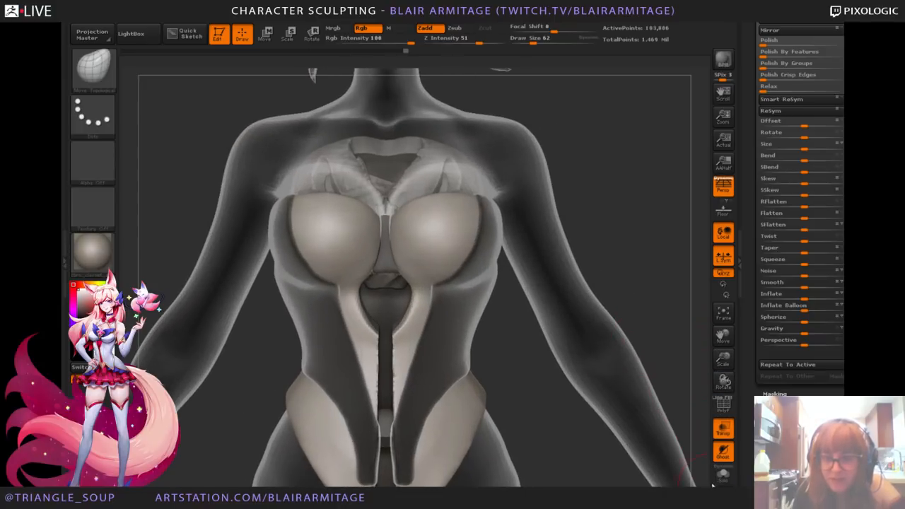
mouse_move(656, 259)
left_mouse_down("alt")
mouse_move(641, 258)
mouse_move(627, 220)
mouse_move(485, 293)
mouse_move(461, 281)
left_mouse_up("alt")
key("]")
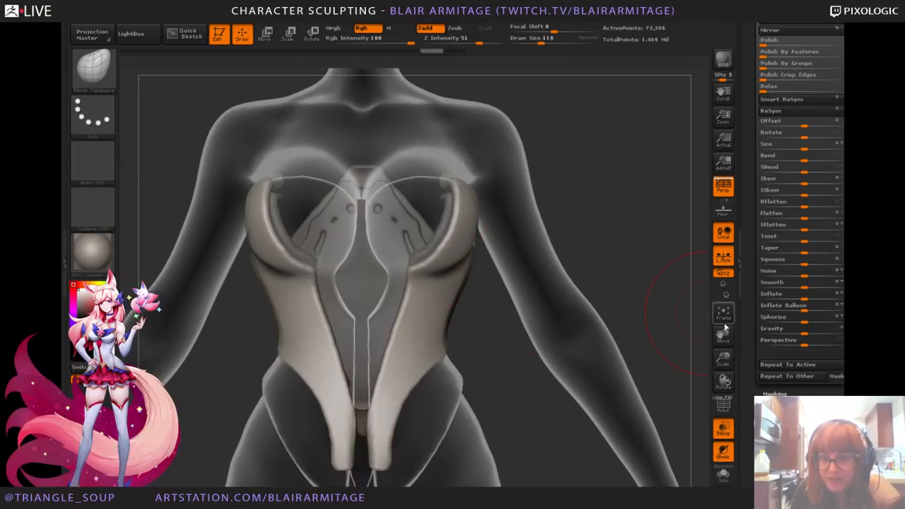
left_click(729, 478)
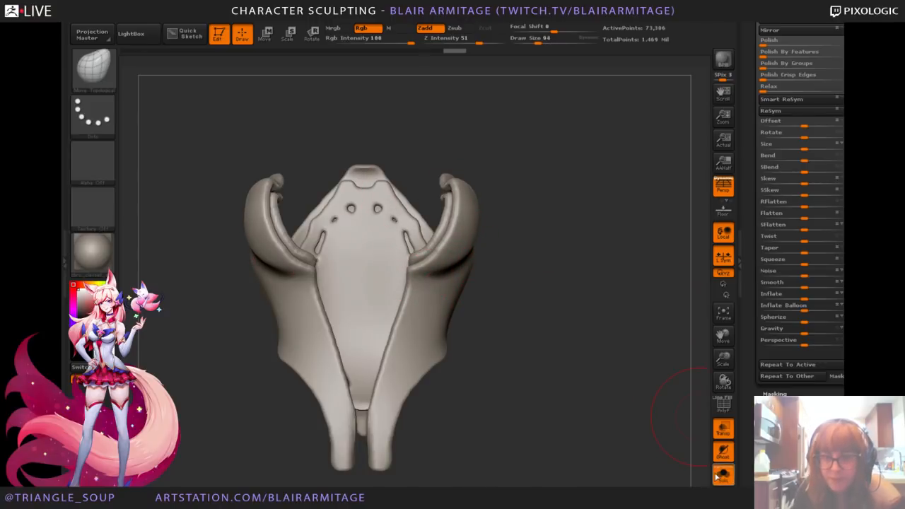
mouse_move(587, 348)
left_mouse_down()
mouse_move(584, 481)
mouse_move(550, 408)
mouse_move(446, 352)
left_mouse_up()
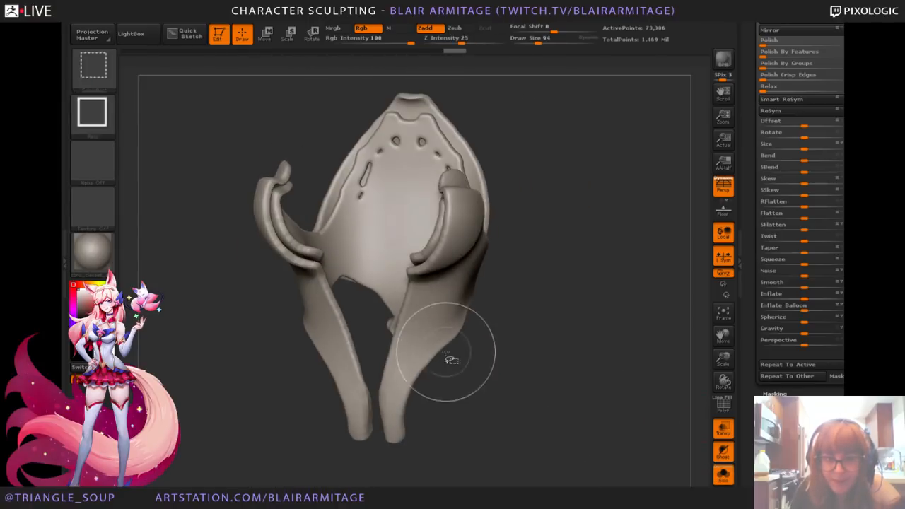
Step: Assign automatic polygroups to the extracted panel's separate pieces and show only its smooth main shell
left_click(428, 351, "ctrl+shift")
left_click(595, 351, "ctrl+shift")
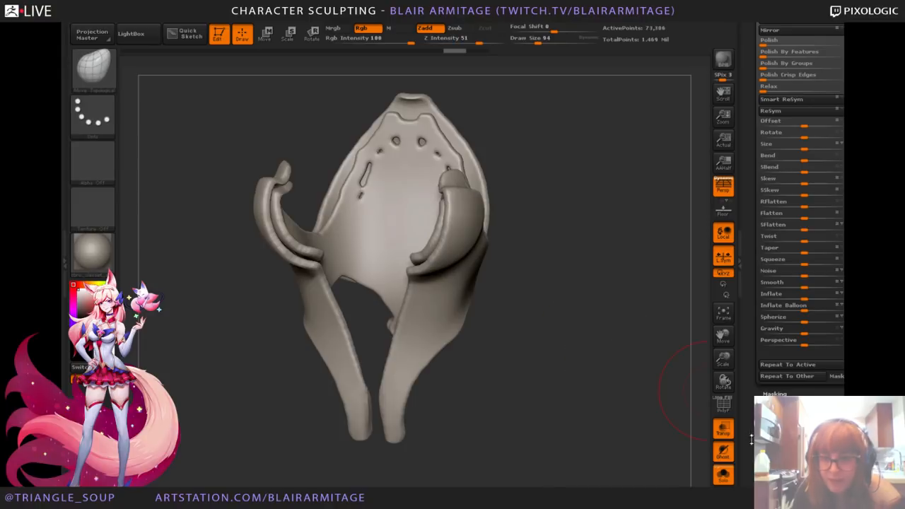
left_click_drag(752, 438, 756, 352)
left_click(767, 260)
left_click(443, 307, "ctrl+shift")
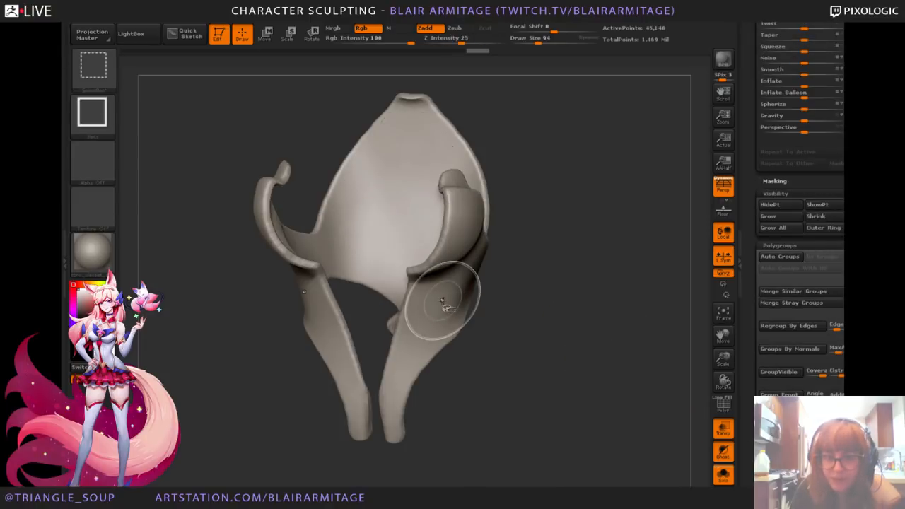
left_click_drag(572, 309, 622, 304)
scroll(745, 240, "up", 1)
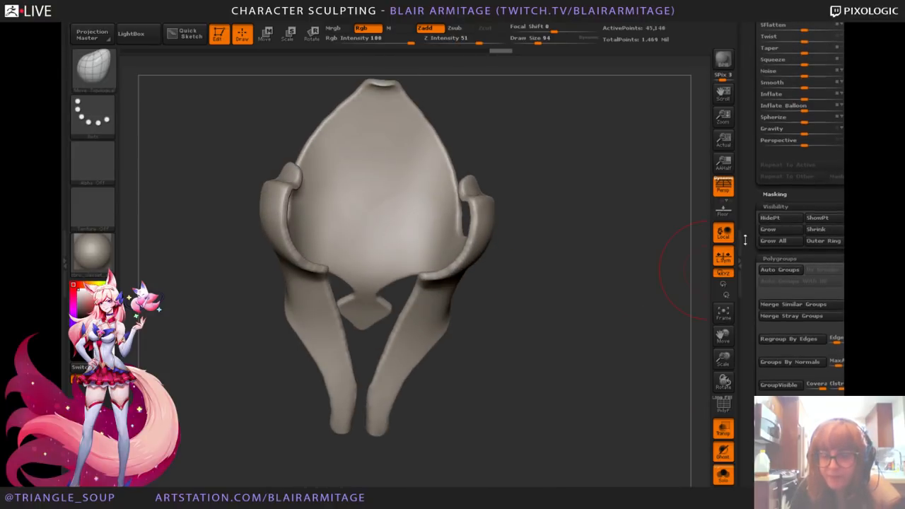
Step: Bring the other subtools back into view and delete the panel's hidden geometry
left_click(723, 475)
left_click_drag(672, 338, 573, 303)
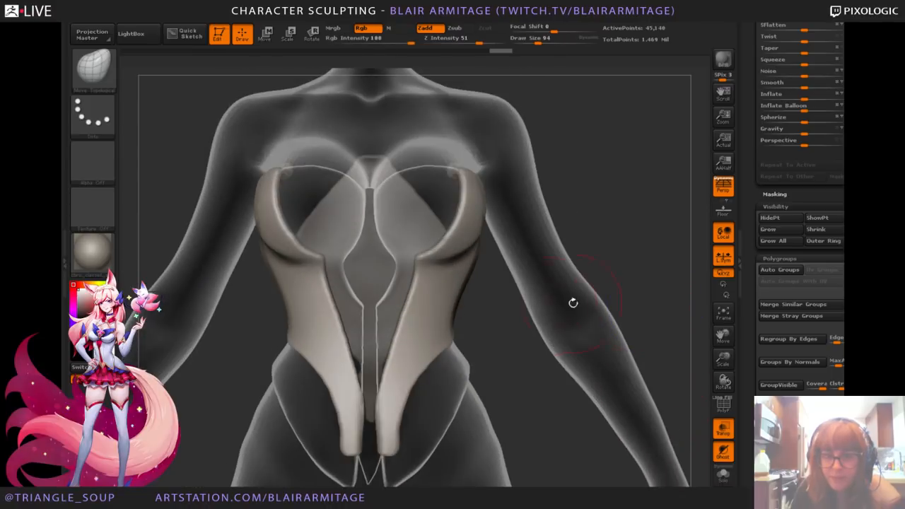
left_click_drag(756, 351, 741, 482)
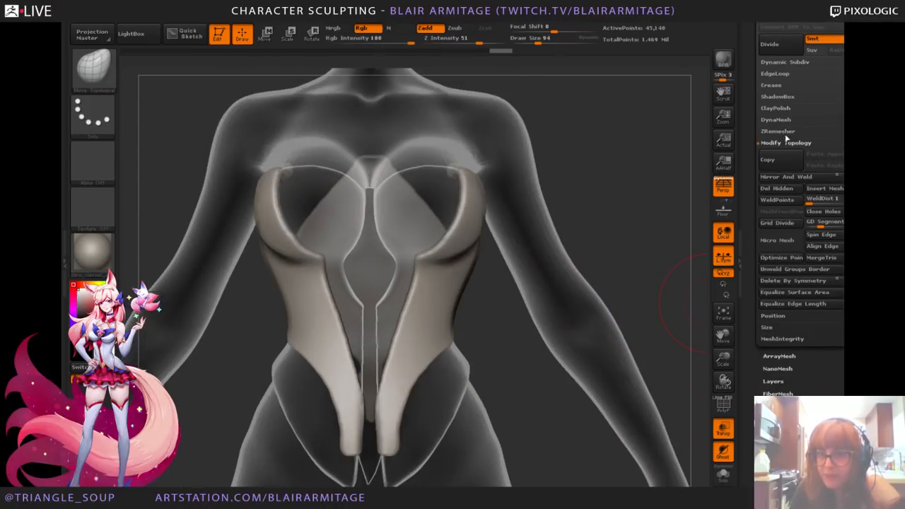
left_click(783, 189)
Step: Select the bodysuit subtool, turn off the ghosted transparency and hide the extracted panel
left_click(412, 210, "alt")
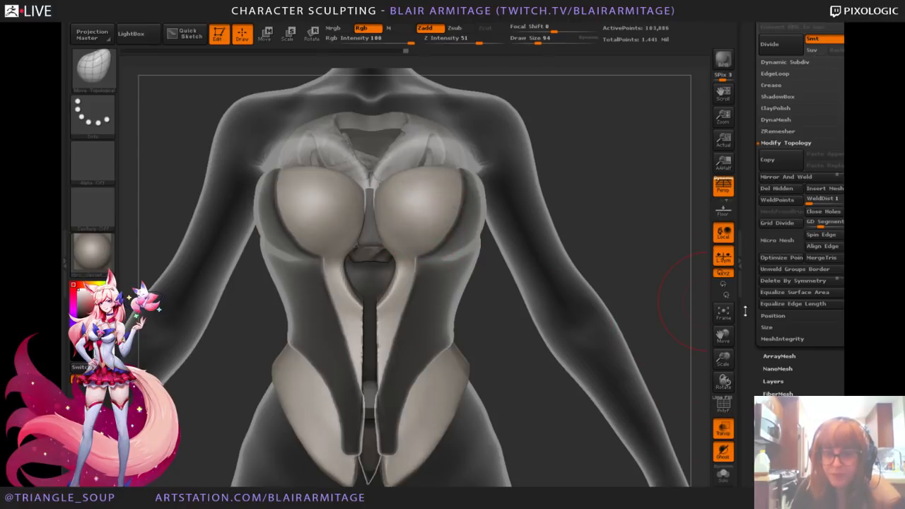
left_click(722, 432)
scroll(801, 331, "up", 10)
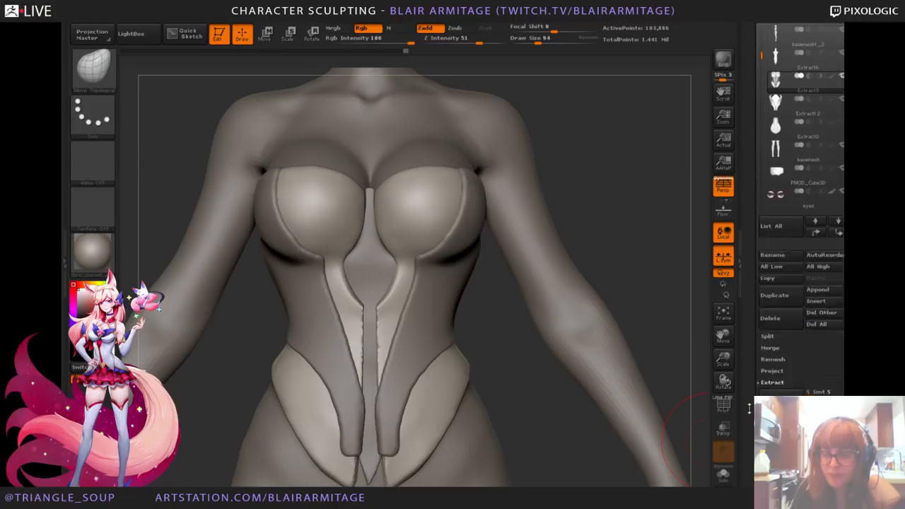
left_click(842, 260)
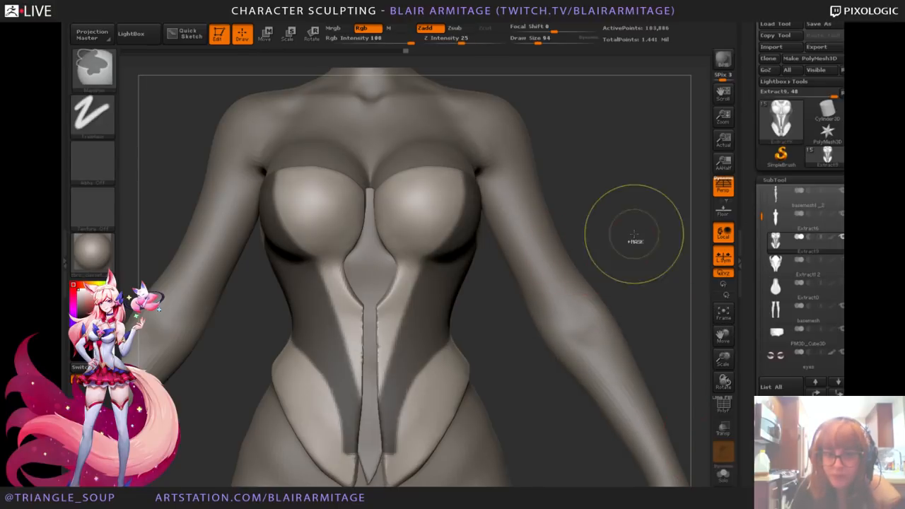
Step: Clear the bodysuit's old panel mask and mask only the two bust cups
left_click_drag(635, 241, 527, 207, "ctrl")
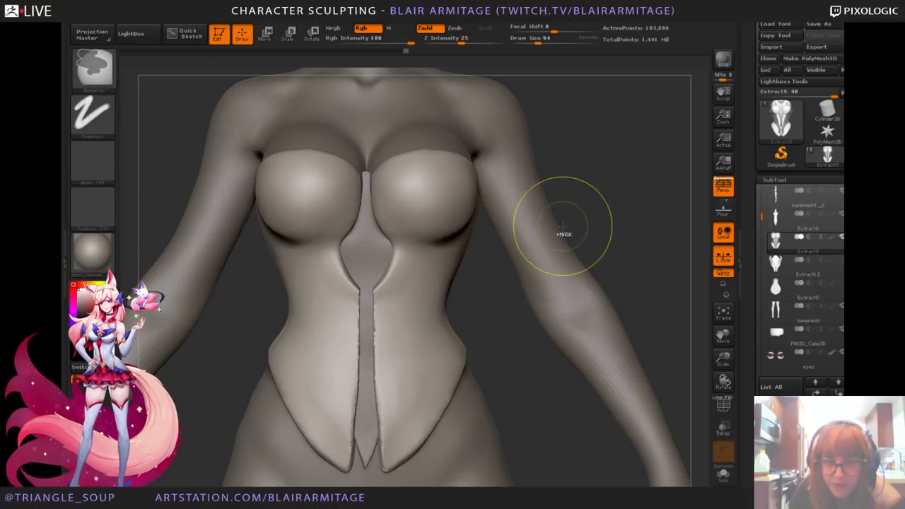
left_click_drag(627, 196, 566, 198)
mouse_move(421, 170)
left_mouse_down("ctrl")
mouse_move(410, 177)
mouse_move(421, 207)
mouse_move(382, 180)
mouse_move(389, 212)
left_mouse_up("ctrl")
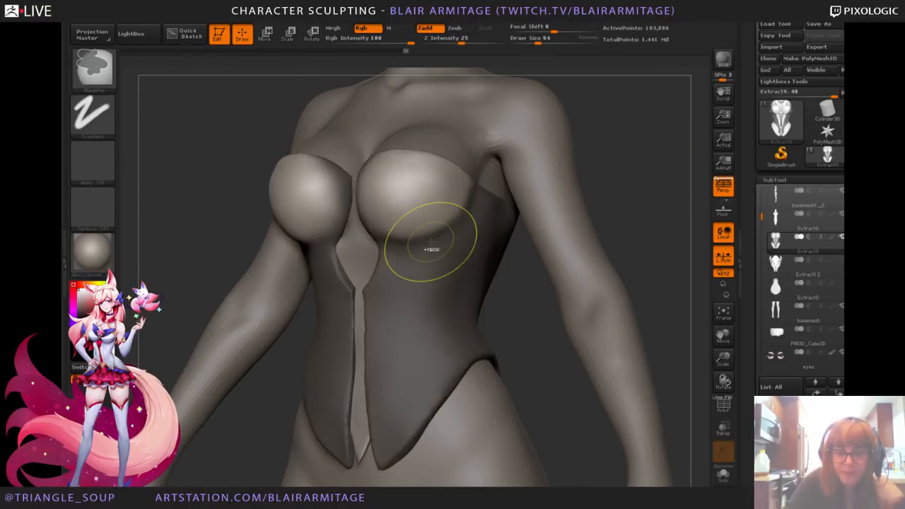
left_click_drag(639, 188, 630, 178, "shift")
left_click(630, 184, "ctrl")
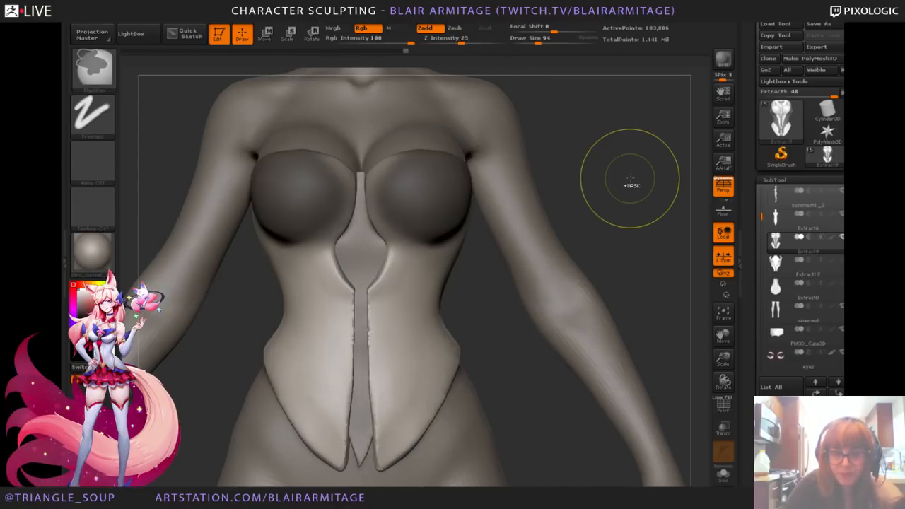
Step: Examine how the bodysuit's bust and waist fit the body from the front and sides
left_click_drag(588, 198, 592, 198)
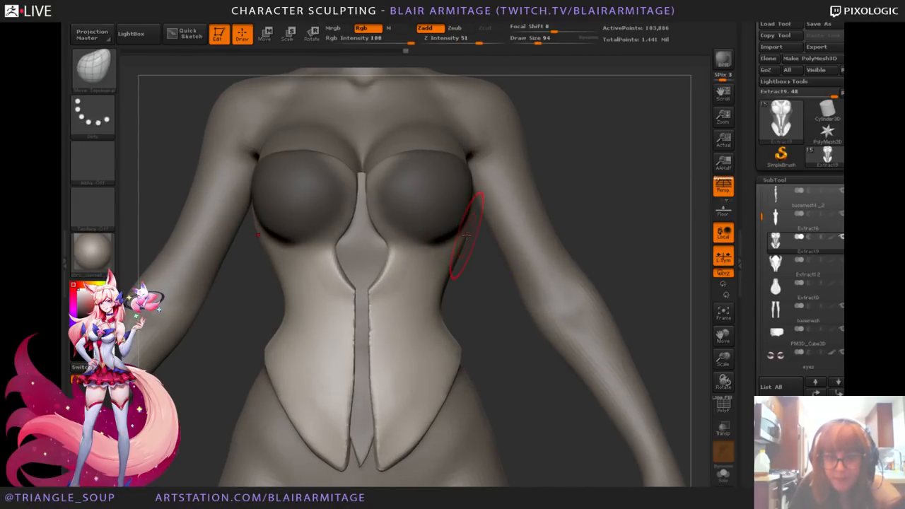
right_click_drag(463, 224, 277, 258)
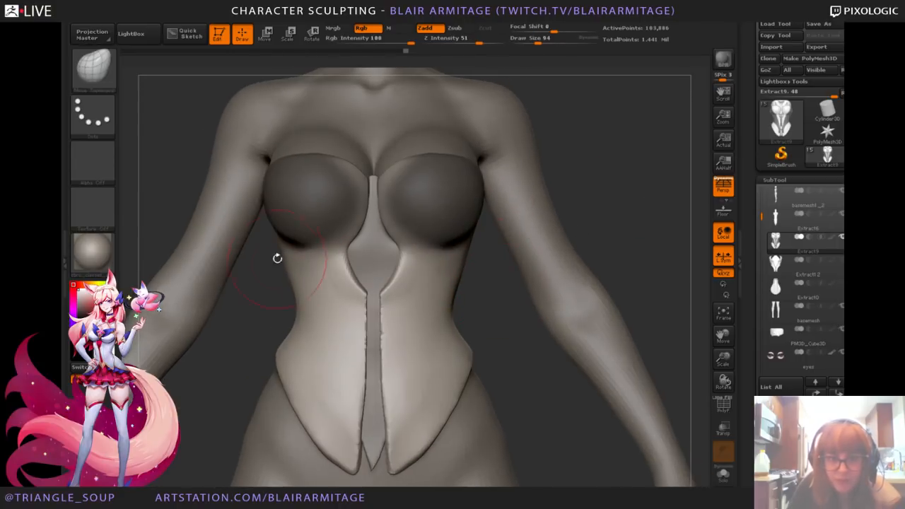
right_click_drag(484, 284, 396, 292)
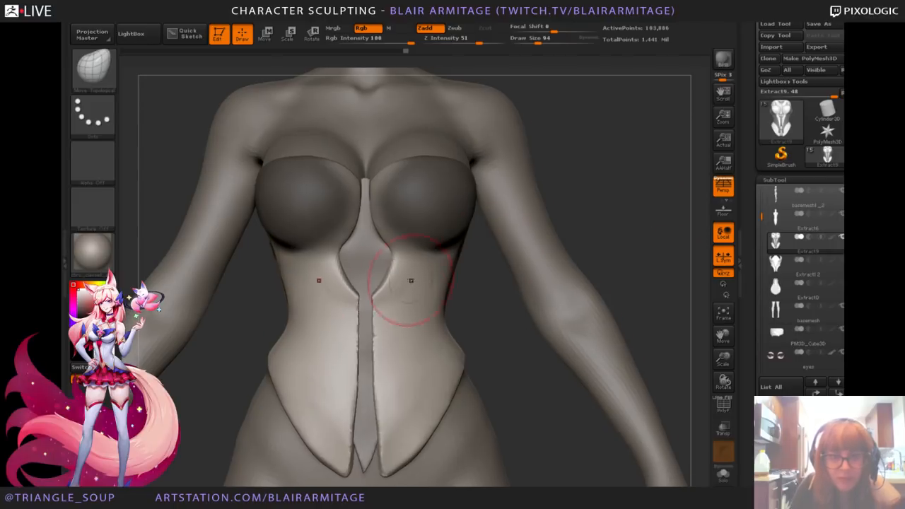
left_click(549, 242, "alt")
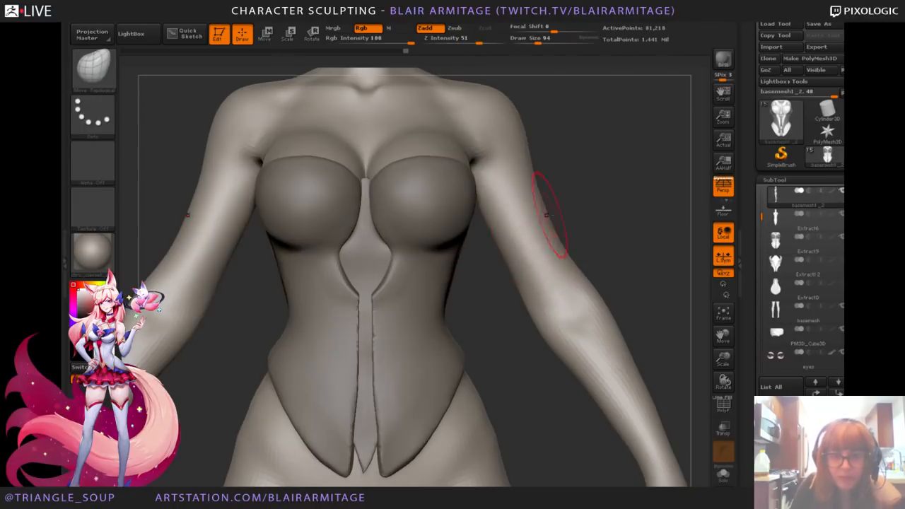
right_click_drag(545, 212, 634, 219)
left_click_drag(347, 254, 333, 256, "shift")
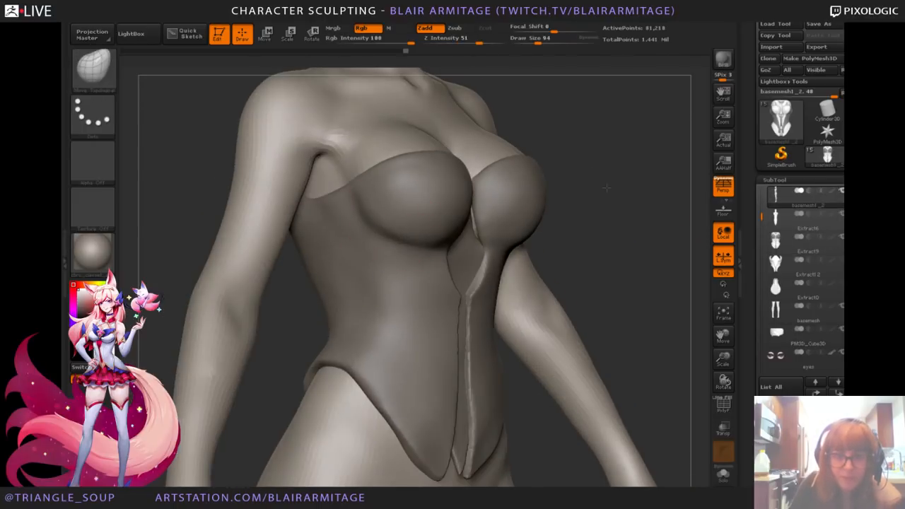
right_click_drag(606, 187, 519, 193)
left_click_drag(302, 310, 258, 304)
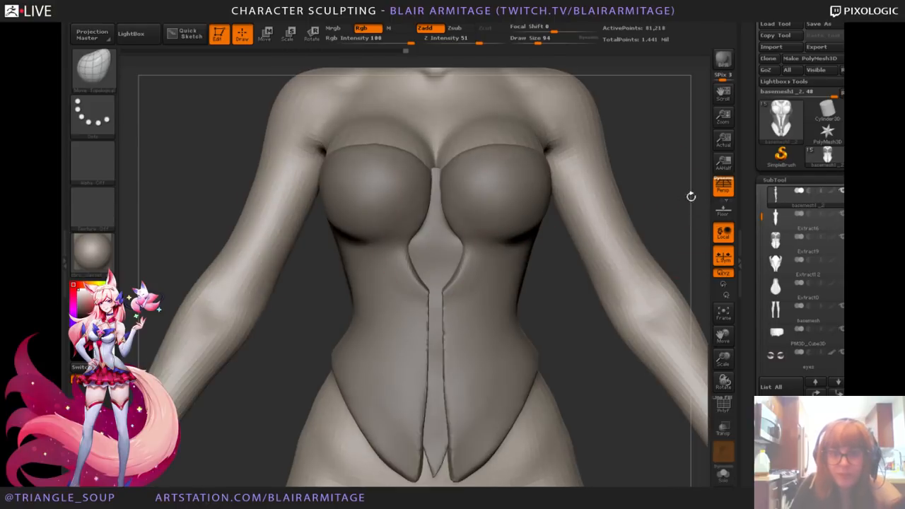
left_click_drag(691, 196, 661, 212)
left_click_drag(535, 291, 517, 286)
left_click_drag(668, 198, 549, 234)
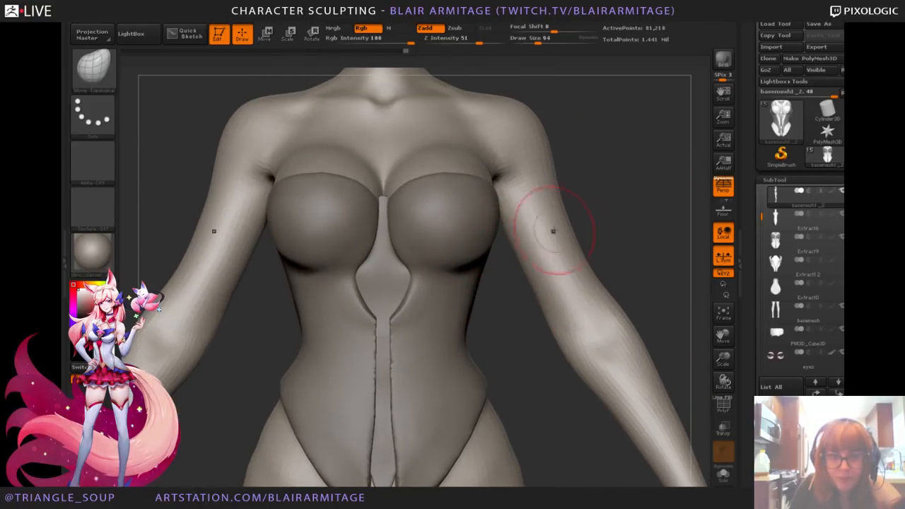
Step: Clear the bodysuit's bust mask and switch to the Standard brush
left_click(456, 242, "alt")
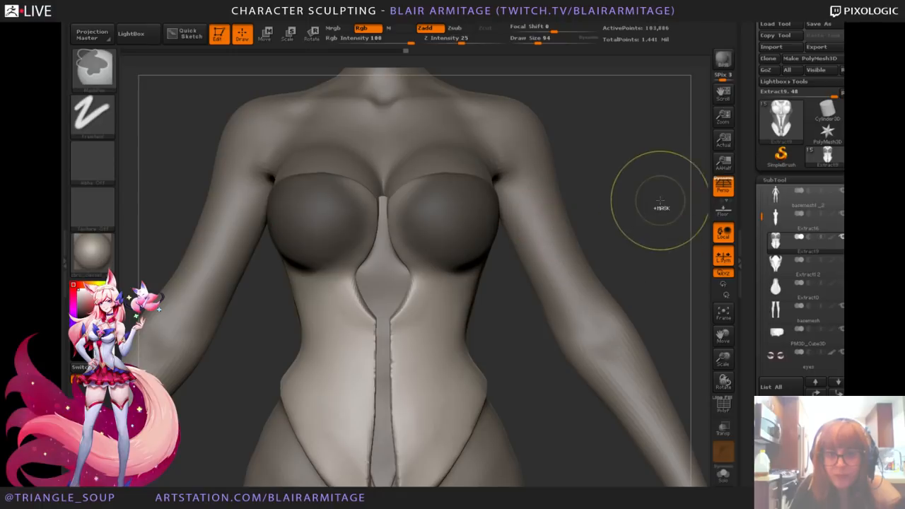
left_click_drag(661, 208, 677, 228, "ctrl")
left_click_drag(672, 212, 555, 225)
mouse_move(344, 306)
left_mouse_down("alt")
mouse_move(319, 318)
mouse_move(384, 303)
left_mouse_up("alt")
left_click(110, 90)
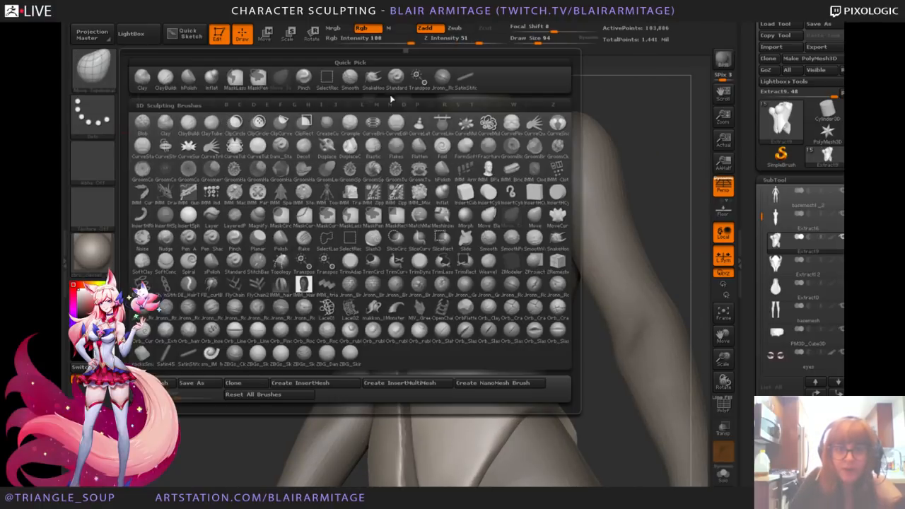
left_click(396, 81)
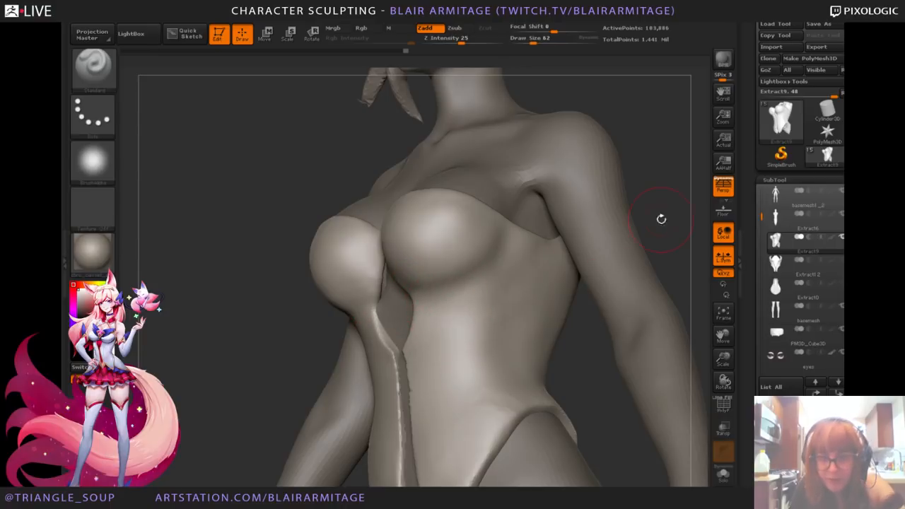
Step: Sculpt the crease under the bodysuit's bust cups with the Standard brush, toggling ghosted transparency to check it against the body
left_click_drag(660, 216, 555, 216)
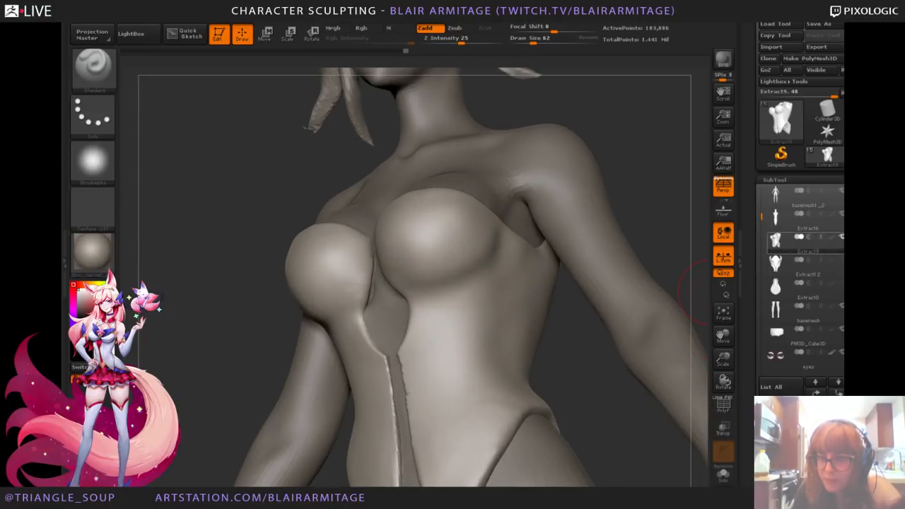
left_click(840, 215)
left_click_drag(616, 194, 657, 155)
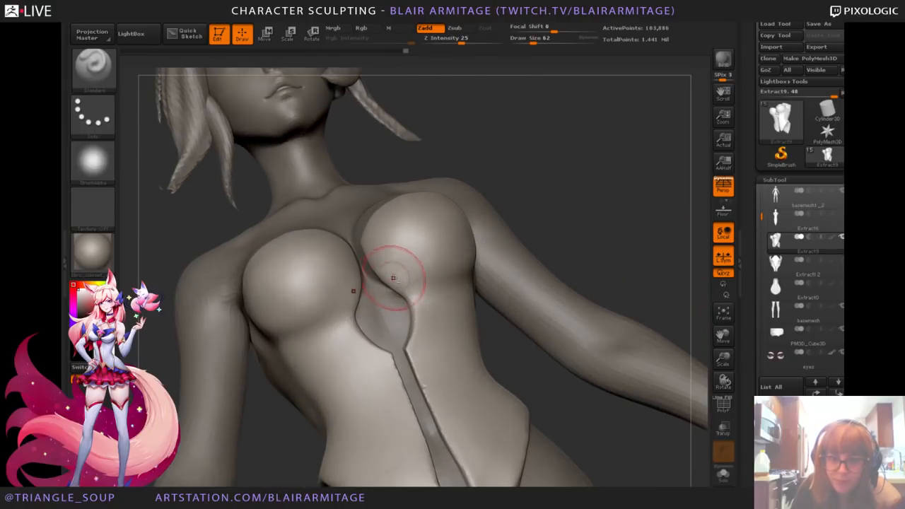
left_click(728, 430)
mouse_move(633, 190)
left_mouse_down()
mouse_move(595, 204)
mouse_move(560, 199)
left_mouse_up()
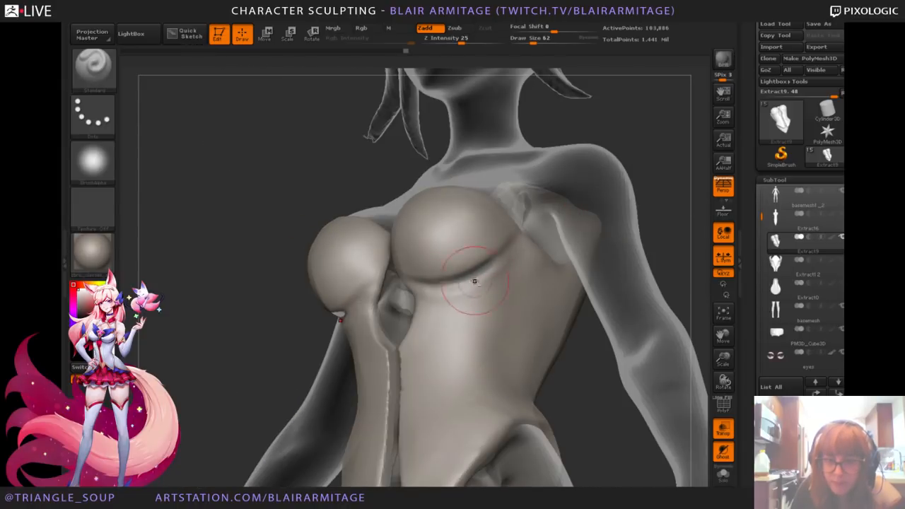
left_click(724, 433)
left_click_drag(695, 214, 456, 244)
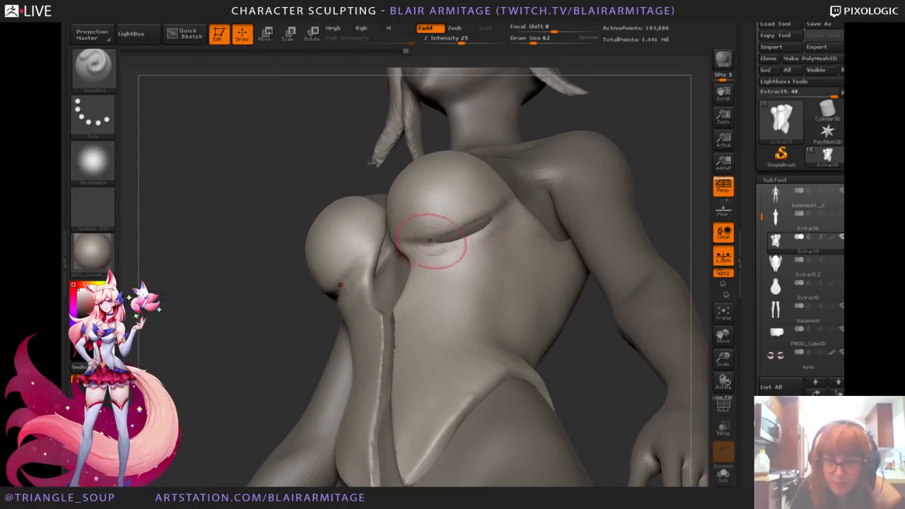
Step: Smooth the crease under the bust cups and undo the extra stroke along it
key("shift")
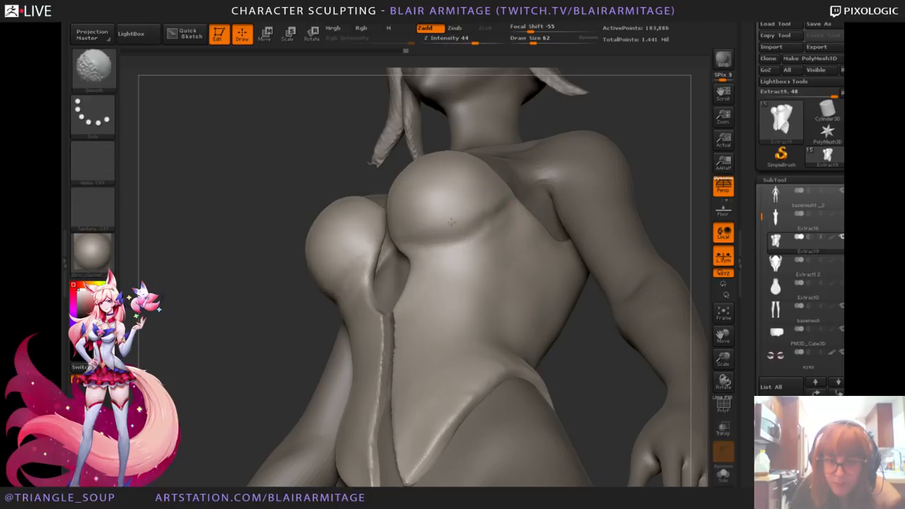
mouse_move(420, 248)
left_mouse_down()
mouse_move(459, 240)
mouse_move(510, 209)
left_mouse_up()
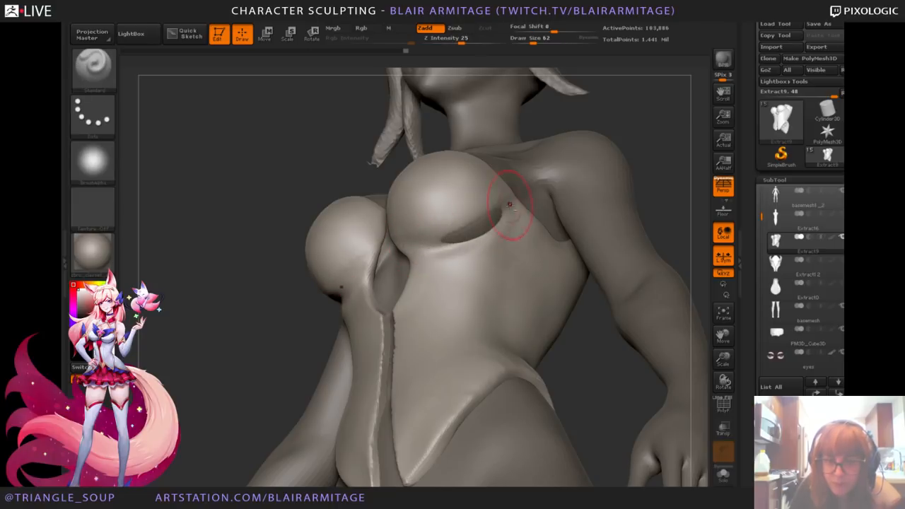
key("ctrl+z")
Step: Rework and smooth the under-bust crease with non-ghosted transparency on, and turn transparency off
left_click(723, 429)
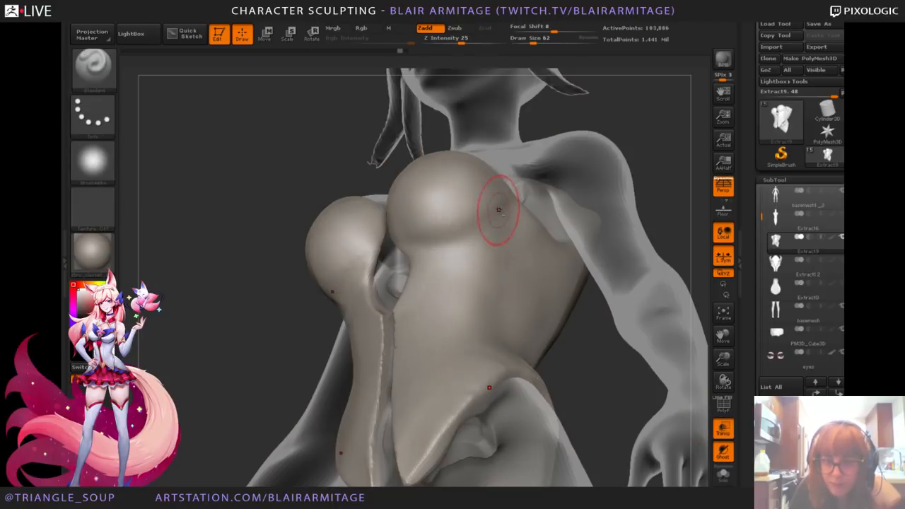
left_click(724, 453)
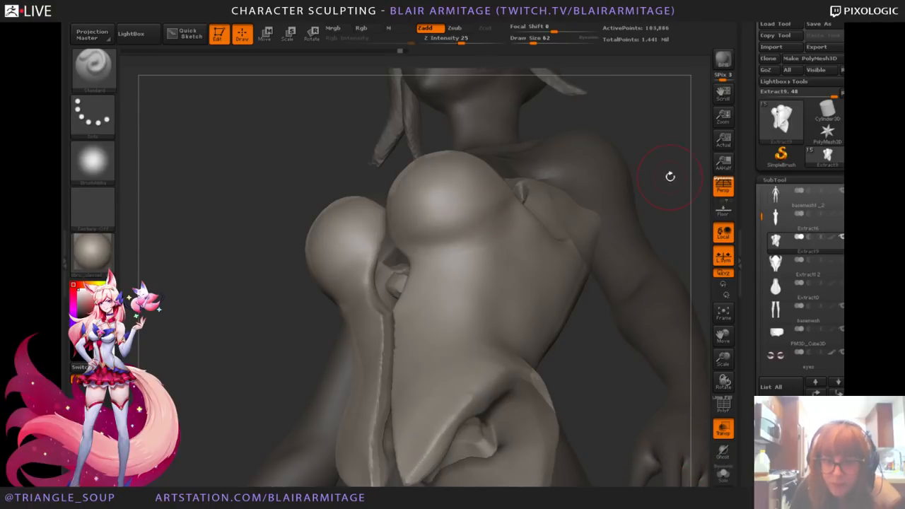
left_click_drag(669, 176, 683, 194)
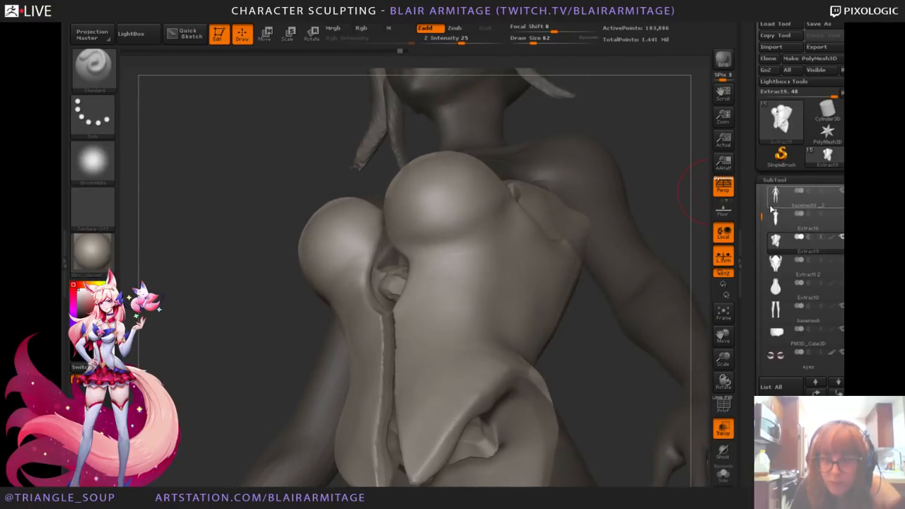
left_click(779, 205)
left_click(782, 241)
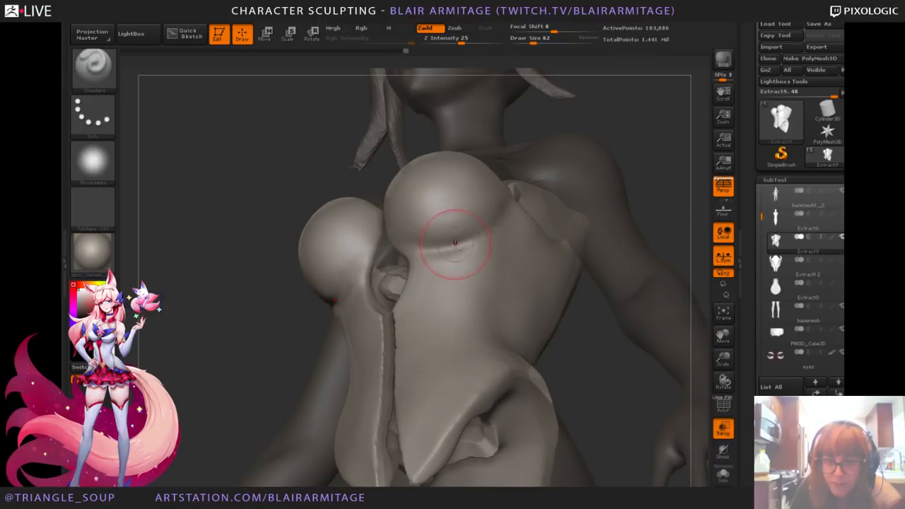
key("shift")
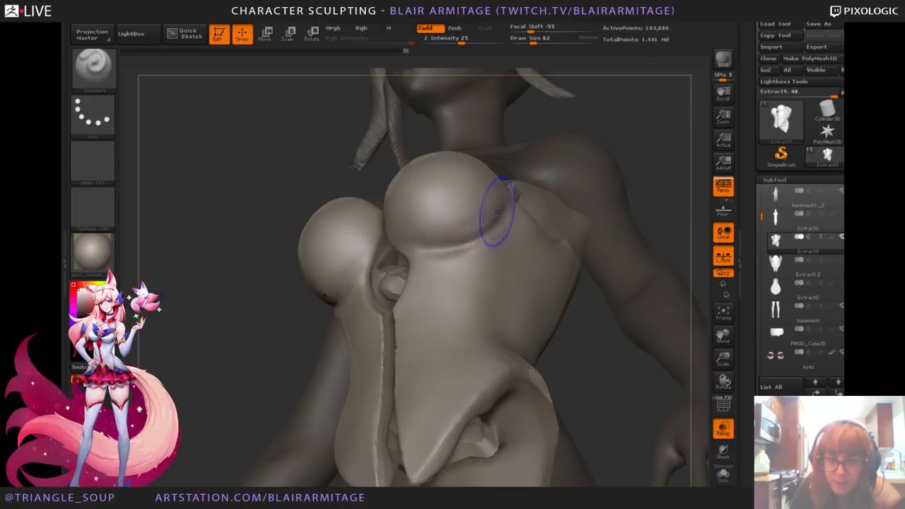
mouse_move(590, 195)
left_mouse_down()
mouse_move(671, 190)
mouse_move(681, 320)
left_mouse_up()
left_click(732, 439)
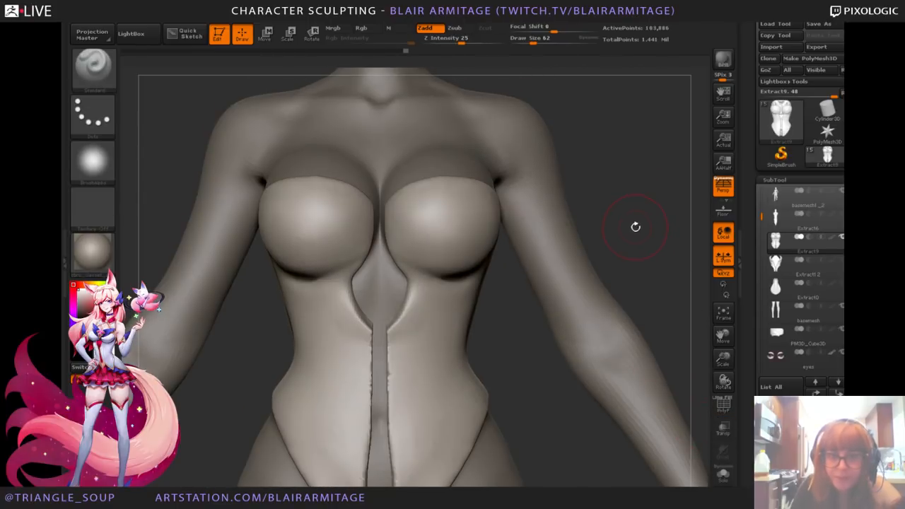
Step: Adjust the underside of the bodysuit's bust cups with the Move Topological brush
mouse_move(635, 226)
left_mouse_down()
mouse_move(627, 283)
mouse_move(676, 231)
mouse_move(651, 297)
mouse_move(620, 229)
mouse_move(365, 259)
mouse_move(577, 243)
left_mouse_up()
left_click_drag(542, 279, 606, 251)
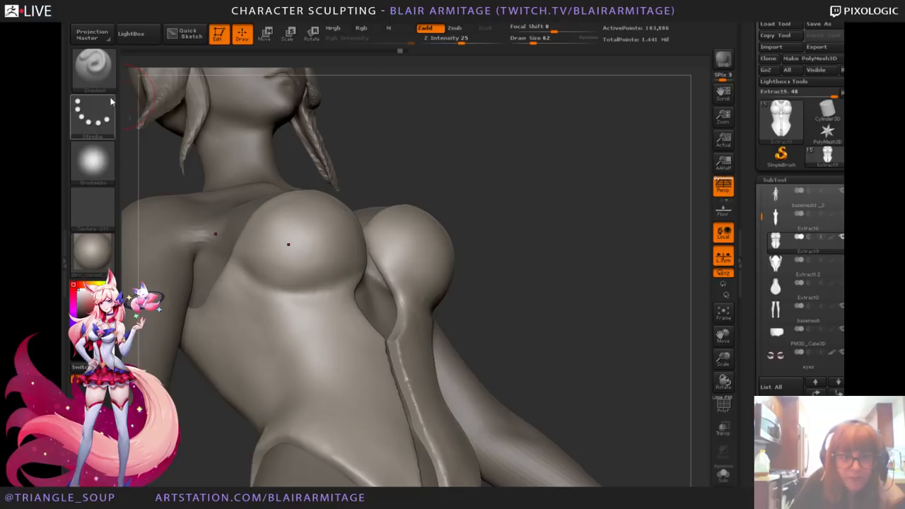
left_click(97, 74)
left_click(304, 79)
left_click_drag(499, 233, 488, 268)
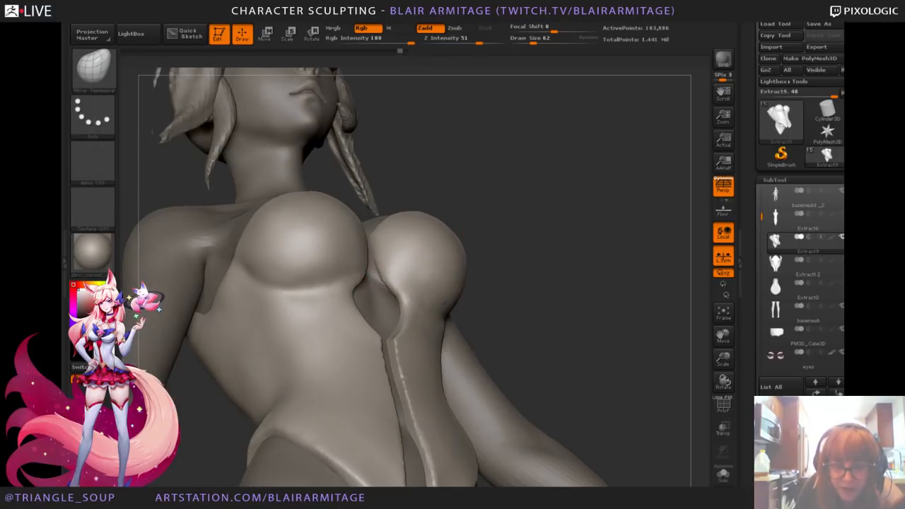
left_click_drag(561, 257, 570, 240)
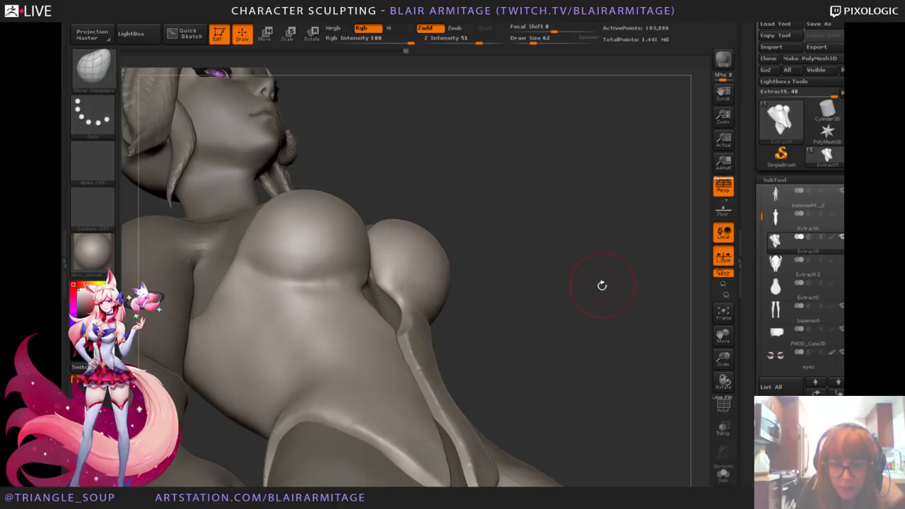
left_click_drag(602, 285, 390, 191)
Step: Define the crease beneath the bust cups with the Standard brush and remesh the bodysuit
left_click(111, 69)
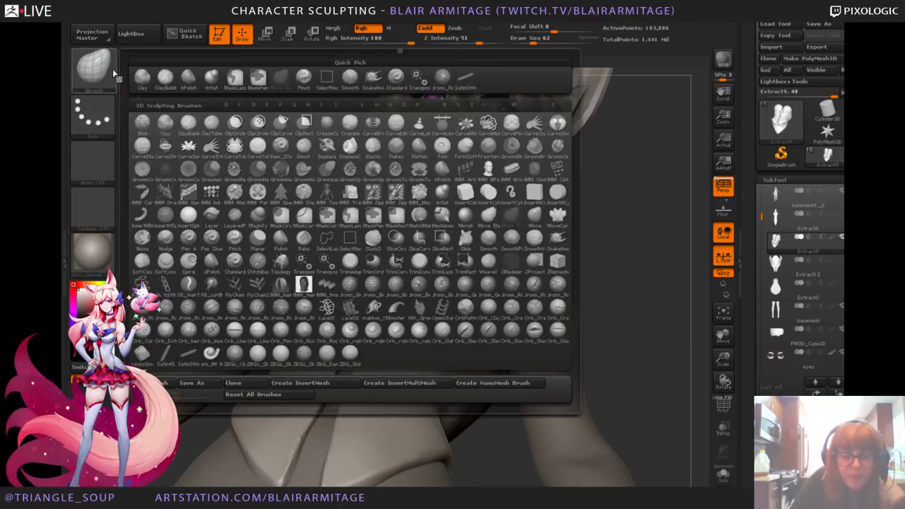
left_click(405, 83)
mouse_move(601, 155)
left_mouse_down()
mouse_move(584, 248)
mouse_move(545, 269)
left_mouse_up()
left_click_drag(394, 280, 463, 305)
left_click_drag(650, 247, 663, 283, "ctrl")
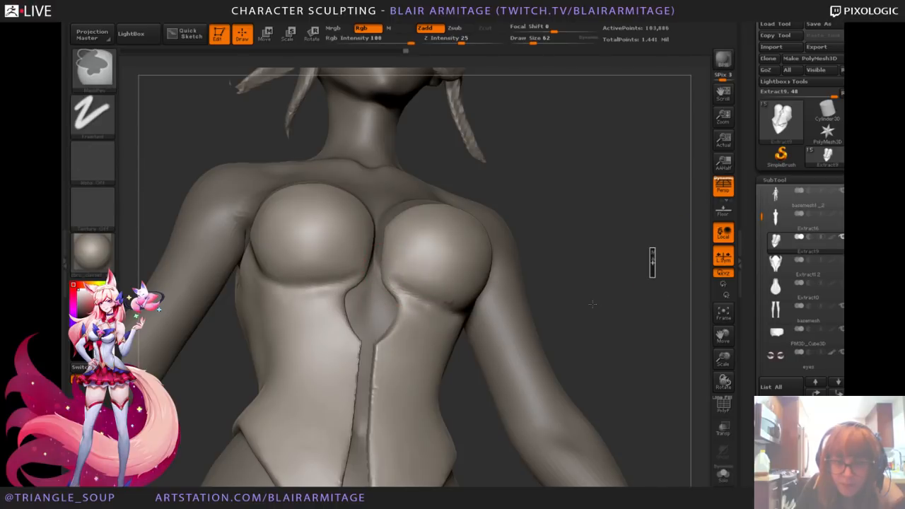
left_click_drag(558, 313, 430, 319)
left_click_drag(673, 263, 459, 299)
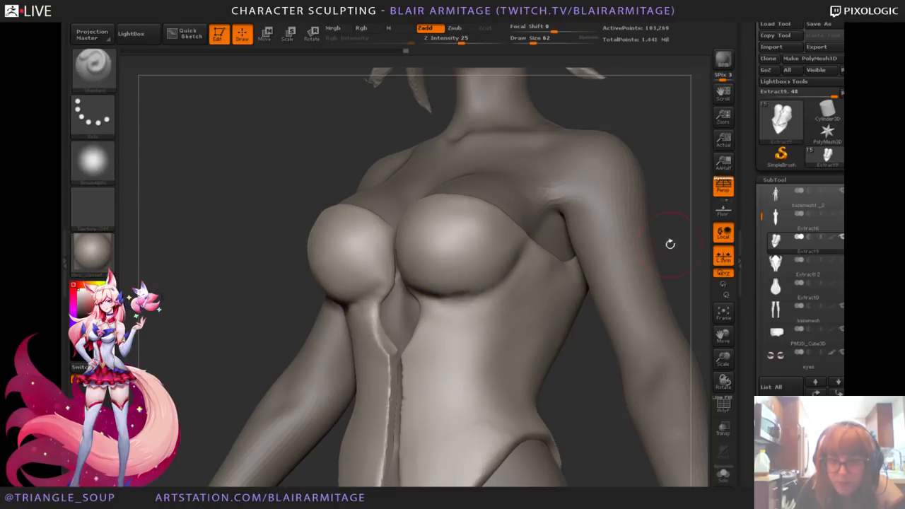
mouse_move(670, 244)
left_mouse_down()
mouse_move(690, 220)
mouse_move(673, 204)
left_mouse_up()
Step: Shape the lower contour of the bust cups using the Move Topological brush at draw size 86
left_click(93, 71)
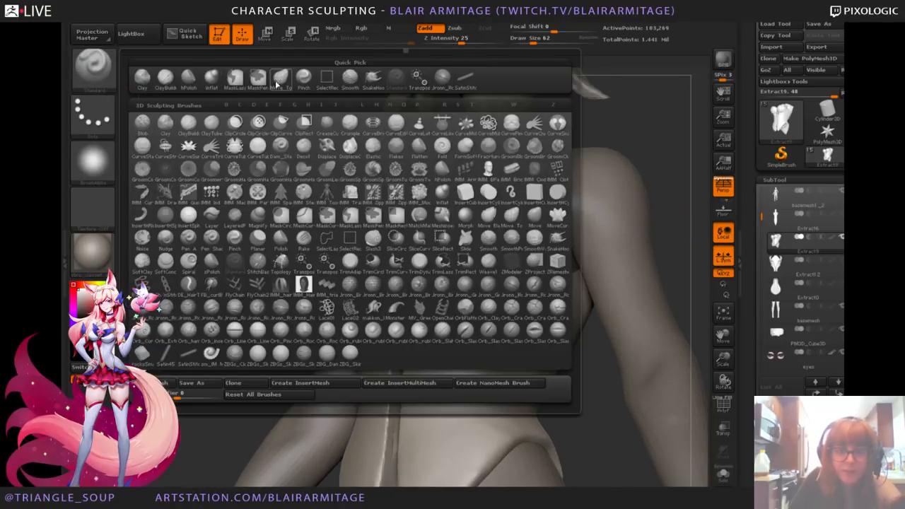
left_click(289, 83)
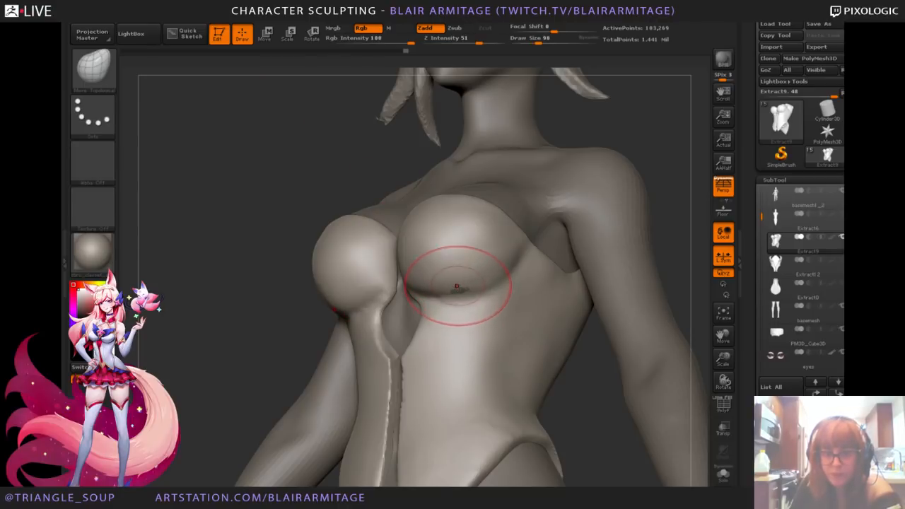
key("bracketleft")
key("bracketleft")
key("bracketleft")
key("bracketleft")
key("bracketleft")
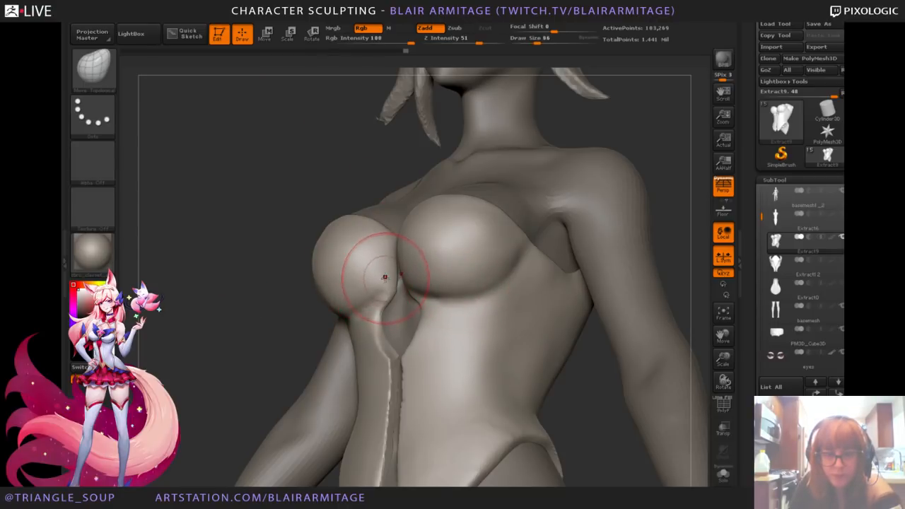
Step: Flatten the inner edges of the bust cups beside the cleavage with hPolish and smooth them
key("b")
key("h")
key("p")
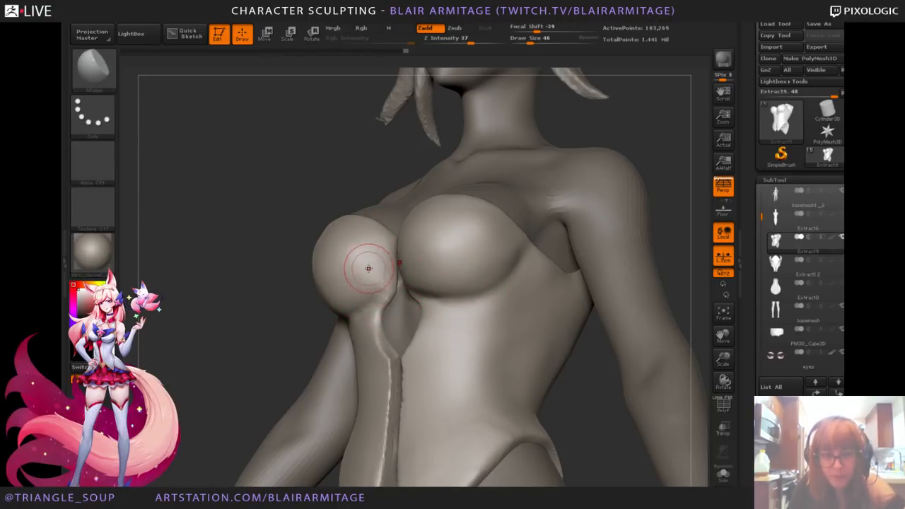
key("ctrl+z")
left_click_drag(384, 268, 386, 278)
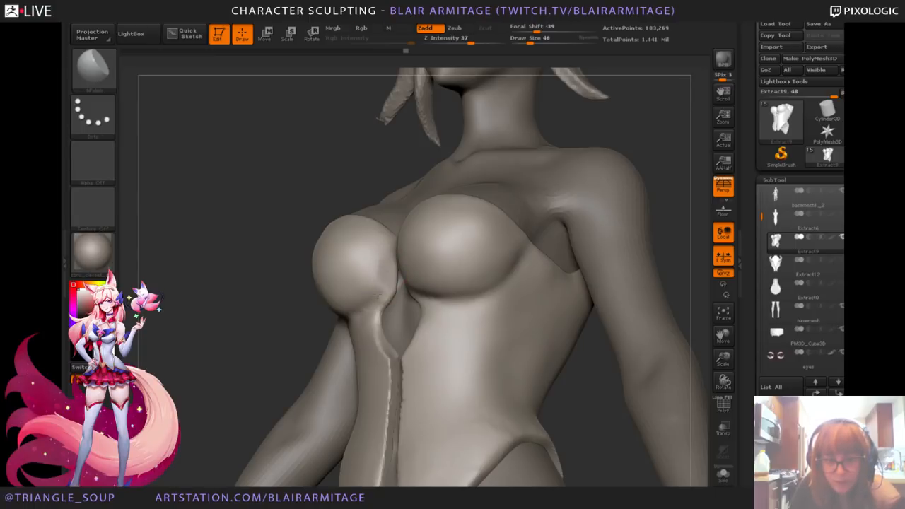
key("shift")
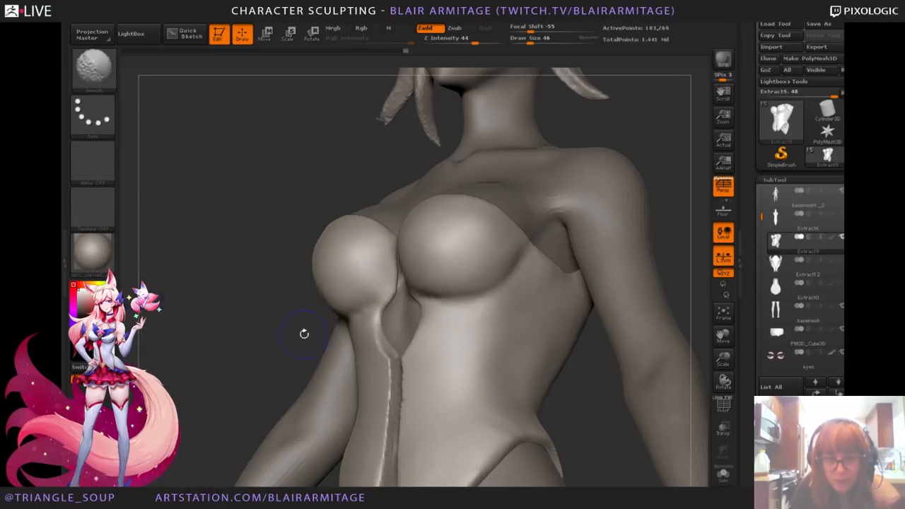
left_click_drag(304, 334, 434, 295, "shift")
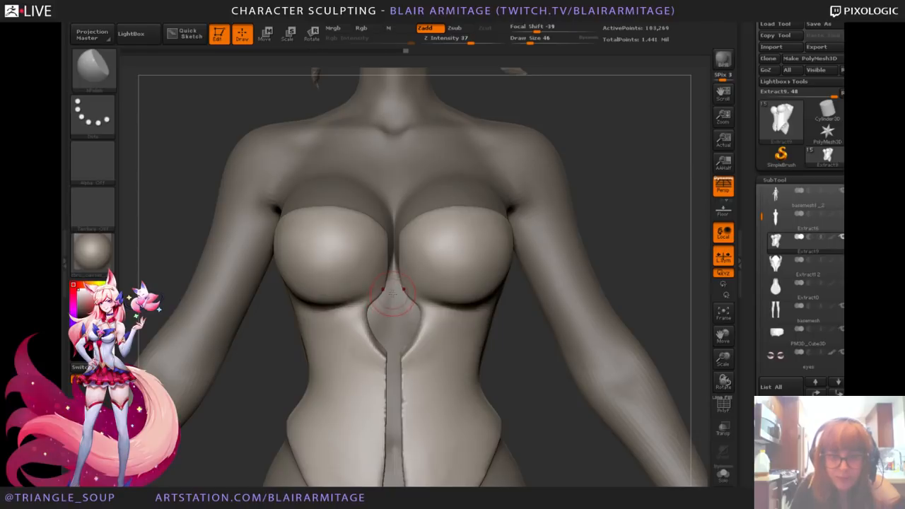
Step: Refine the cups' inner edges above the front opening with Move Topological, smoothing and hPolish
key("b")
left_click(284, 107)
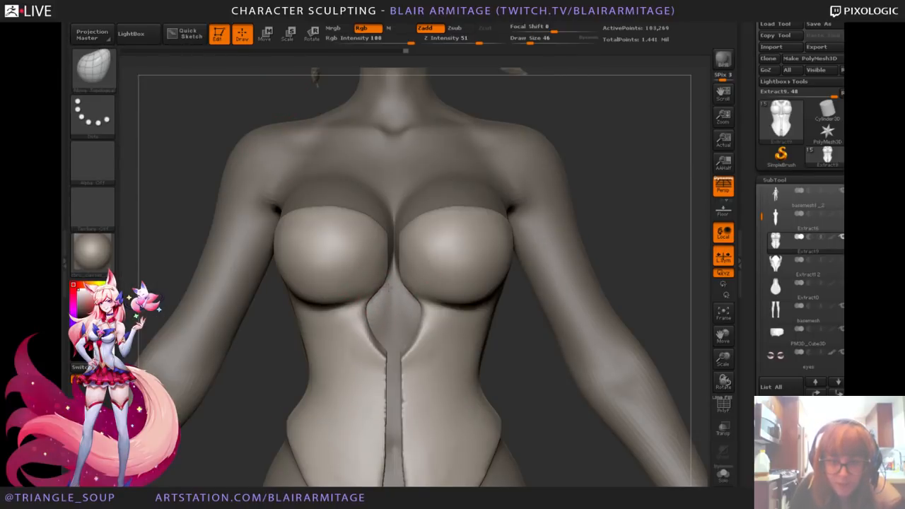
left_click_drag(599, 217, 649, 207)
mouse_move(601, 233)
left_mouse_down()
mouse_move(621, 202)
mouse_move(607, 192)
left_mouse_up()
left_click_drag(430, 292, 427, 276, "shift")
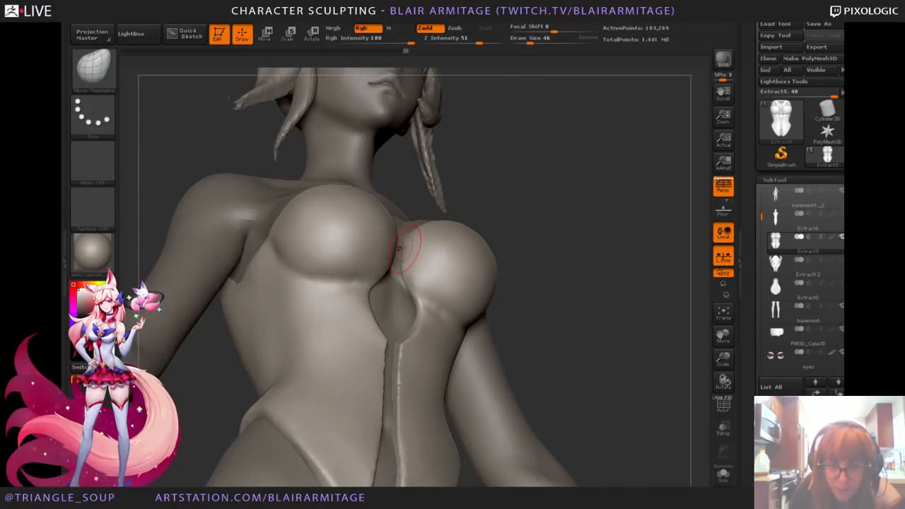
left_click_drag(477, 207, 415, 263)
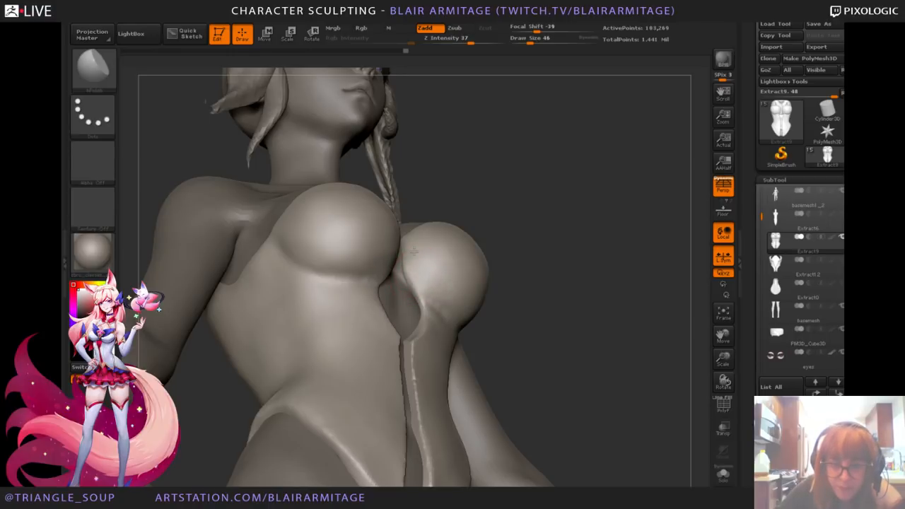
left_click_drag(606, 249, 576, 282, "shift")
left_click_drag(682, 186, 607, 239, "alt")
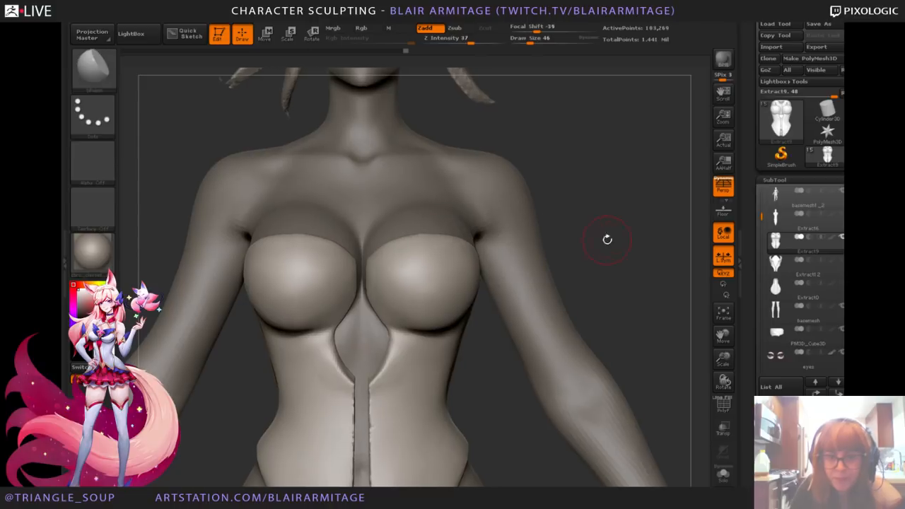
Step: Reshape the edges of the opening below the bust with Move Topological at draw size 66 and remesh the bodysuit
left_click(93, 67)
left_click(304, 82)
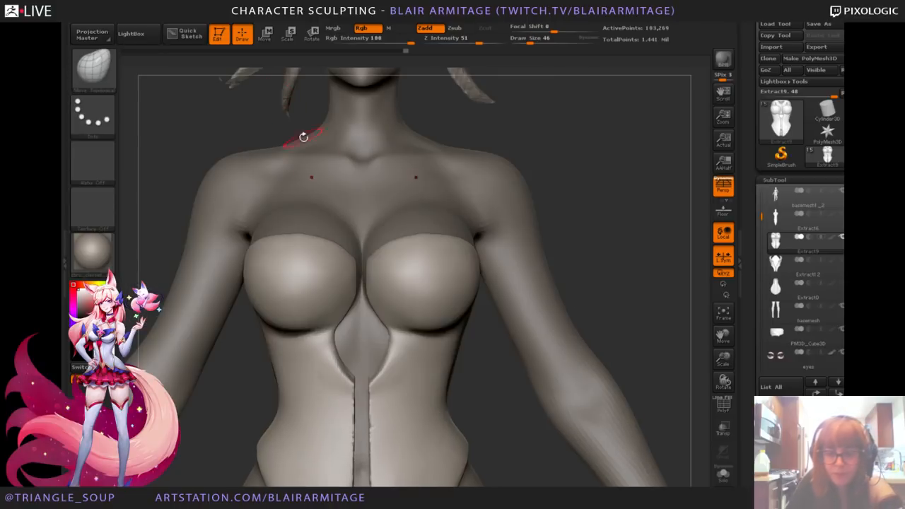
key("]")
key("]")
mouse_move(618, 275)
left_mouse_down("alt")
mouse_move(611, 245)
mouse_move(596, 233)
left_mouse_up("alt")
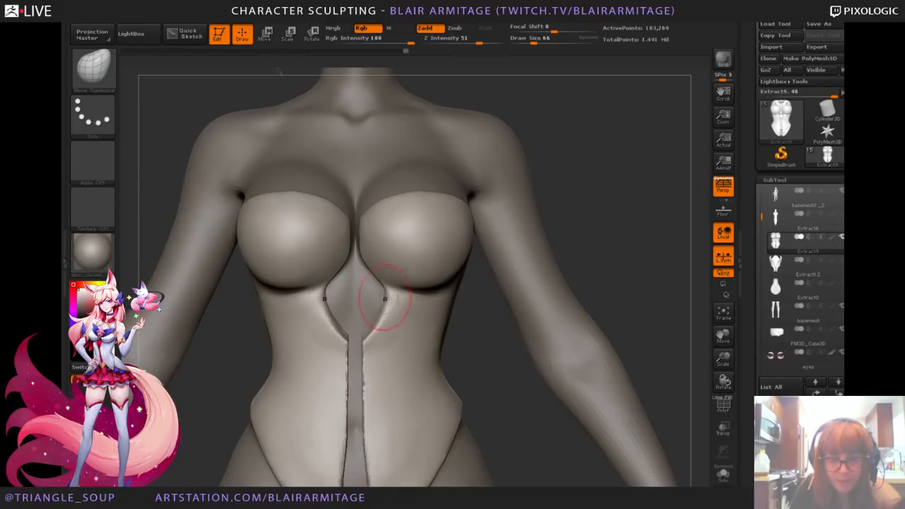
key("ctrl")
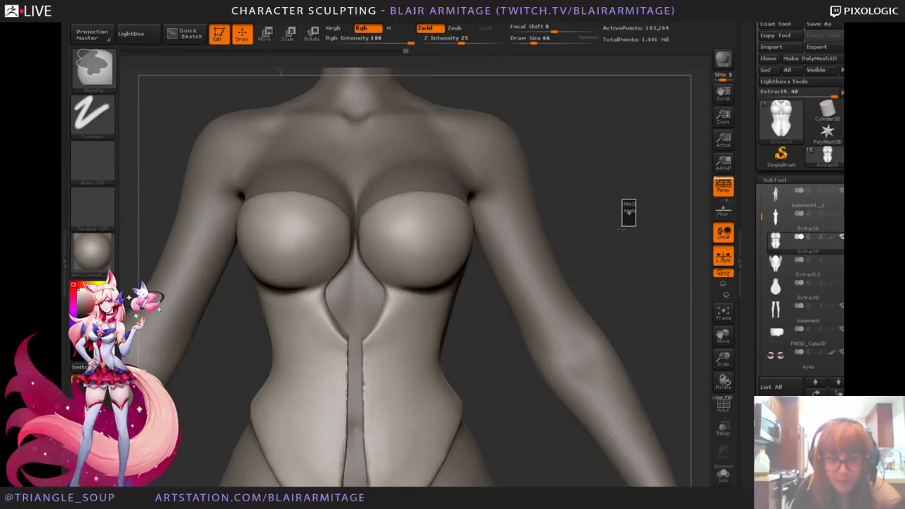
Step: Fine-tune the opening's rim under the bust with Move Topological at draw size 38 and remesh the bodysuit again
left_click_drag(606, 233, 373, 283)
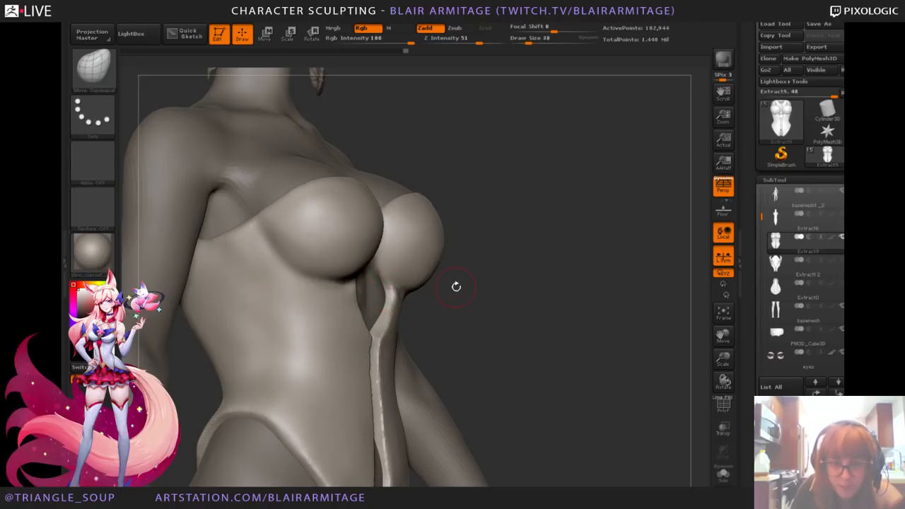
left_click_drag(457, 285, 401, 302)
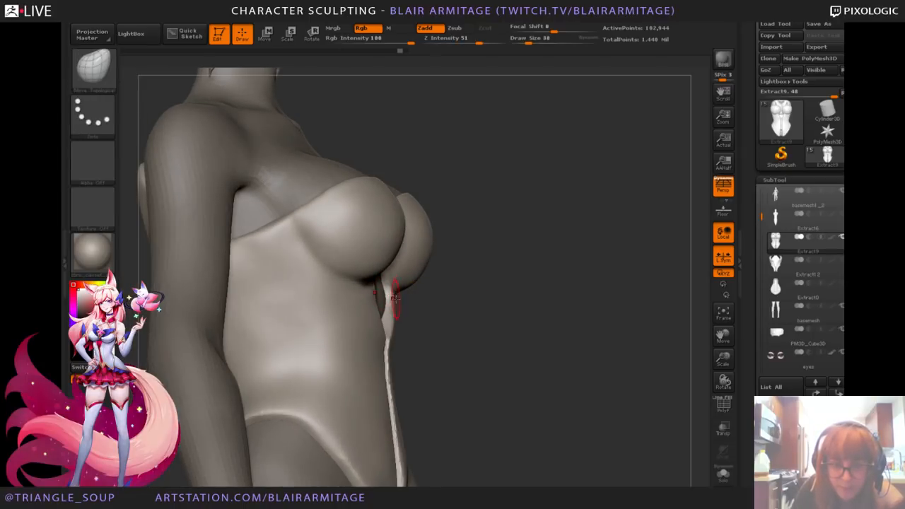
key("ctrl")
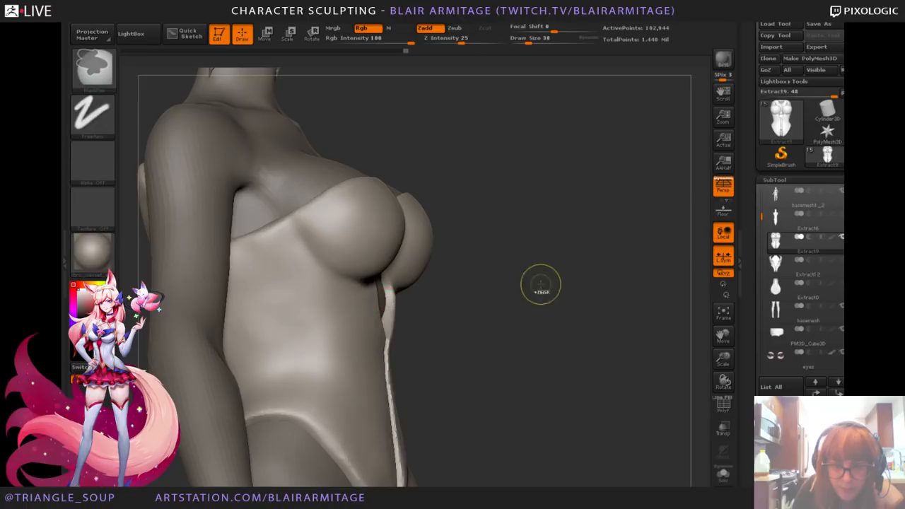
mouse_move(616, 285)
left_mouse_down()
mouse_move(644, 269)
mouse_move(667, 222)
mouse_move(636, 276)
mouse_move(687, 279)
left_mouse_up()
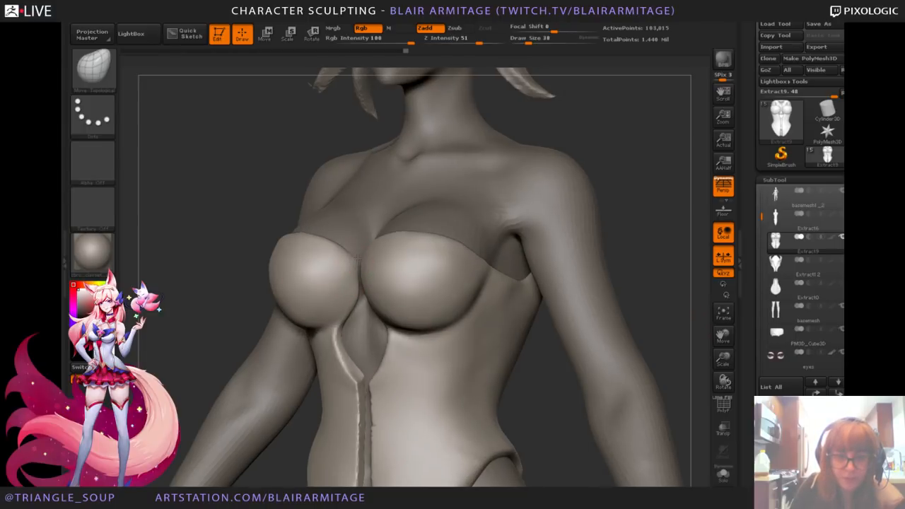
Step: Show the extracted panel over the bodysuit again
key("shift")
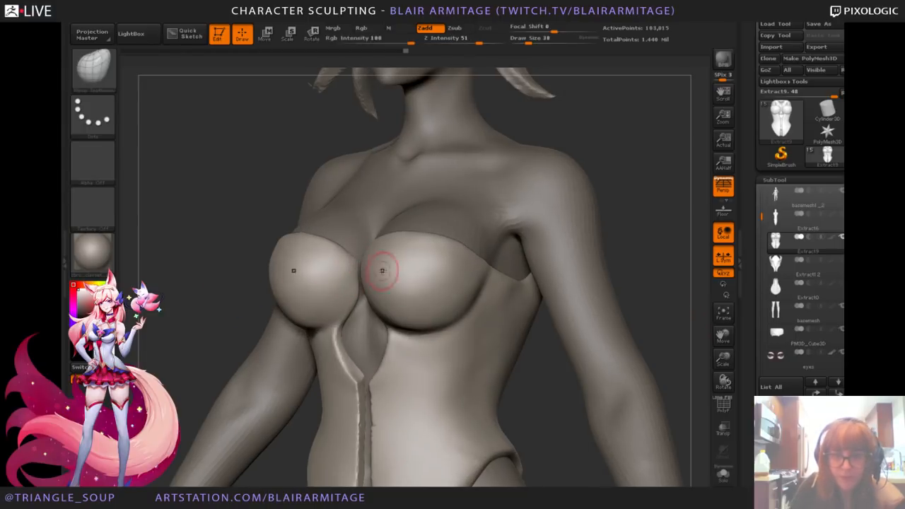
left_click(821, 276)
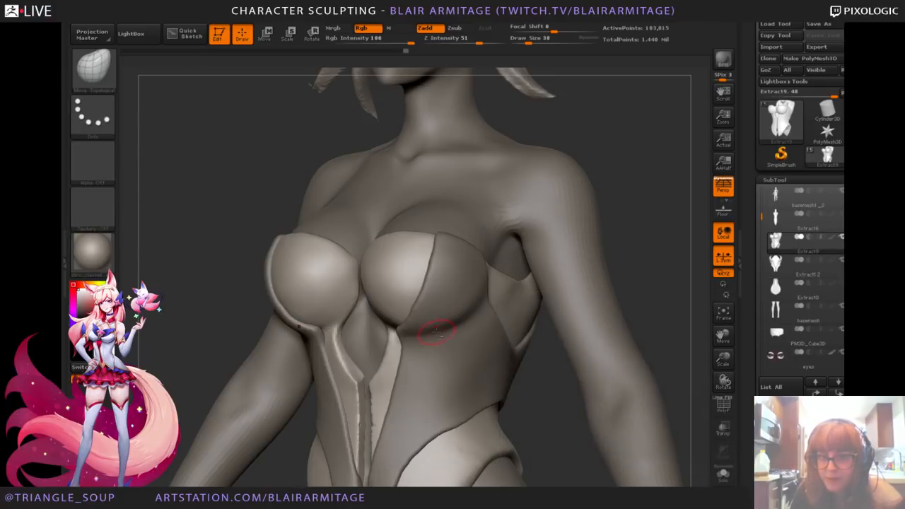
Step: Pull the outer corset panel's side contour below the bust inward with the Move Topological brush
mouse_move(688, 251)
left_mouse_down()
mouse_move(620, 232)
mouse_move(608, 240)
mouse_move(621, 248)
left_mouse_up()
key("b")
key("m")
key("t")
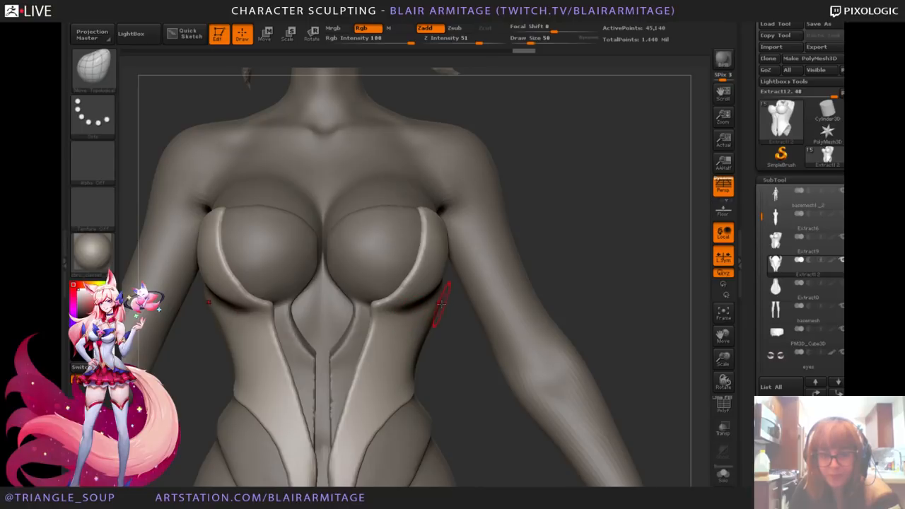
left_click_drag(442, 300, 437, 301)
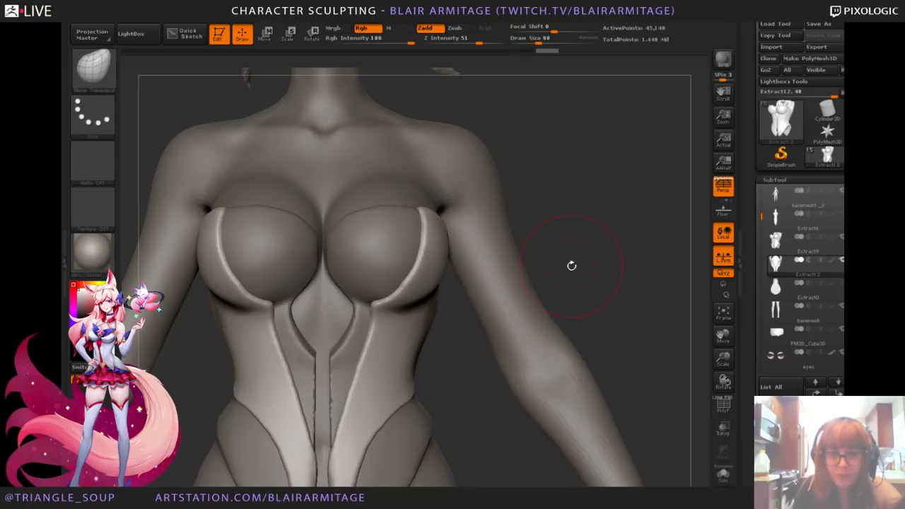
left_click_drag(572, 265, 566, 266)
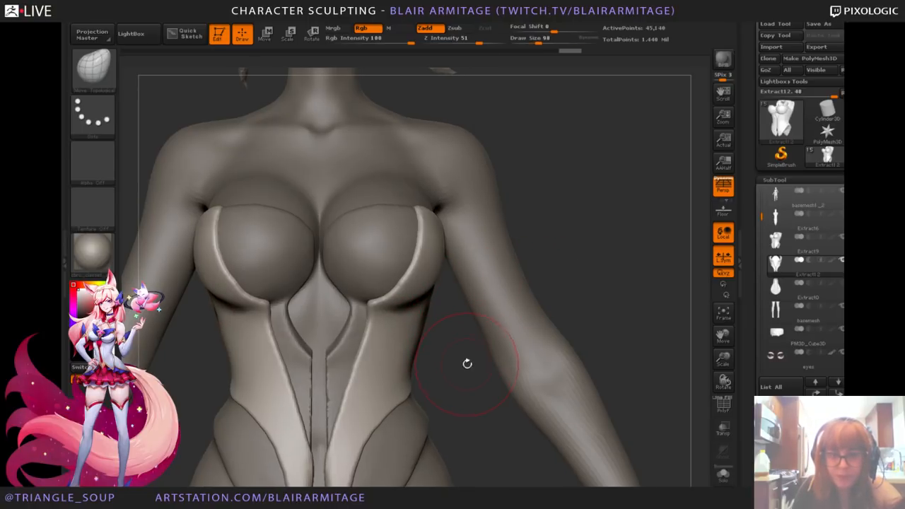
Step: Reshape the outer corset panel's silhouette at the waist and beside the ribs
mouse_move(467, 364)
left_mouse_down("alt")
mouse_move(486, 343)
mouse_move(430, 342)
mouse_move(416, 311)
left_mouse_up("alt")
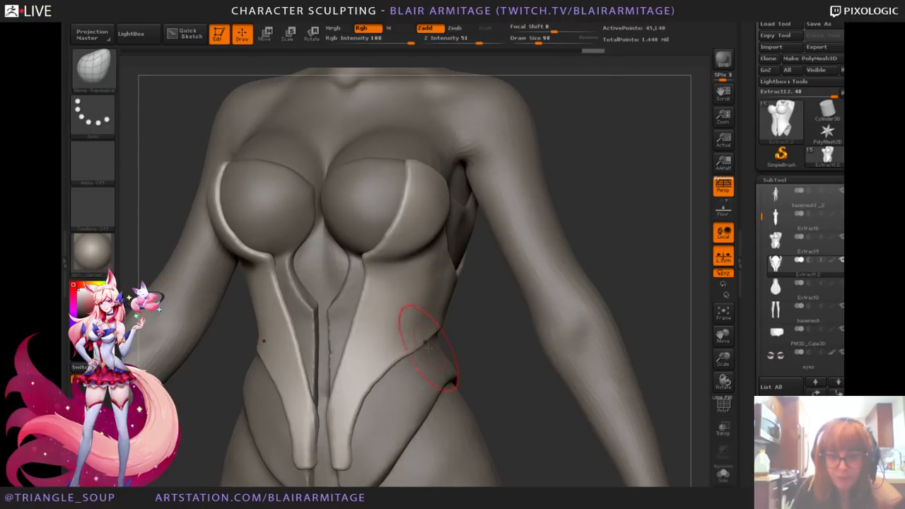
left_click_drag(491, 344, 421, 348)
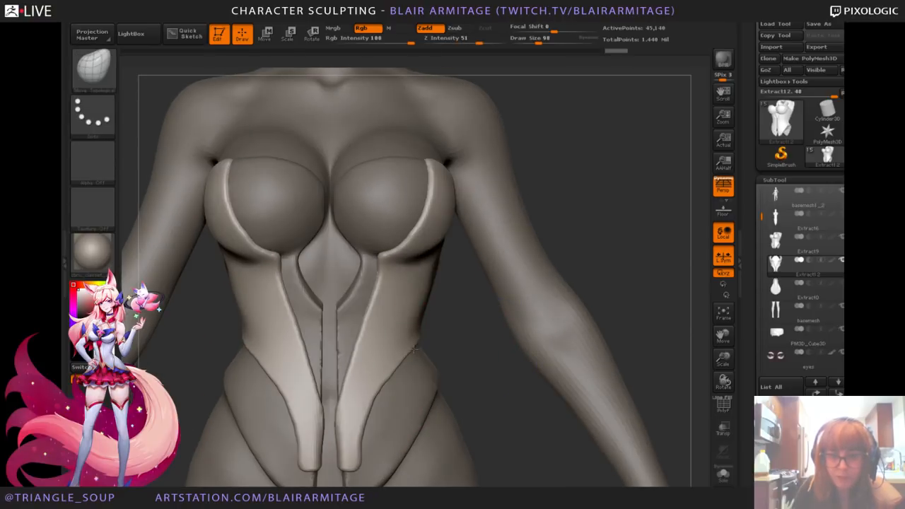
left_click_drag(429, 312, 421, 304)
left_click_drag(476, 319, 451, 320)
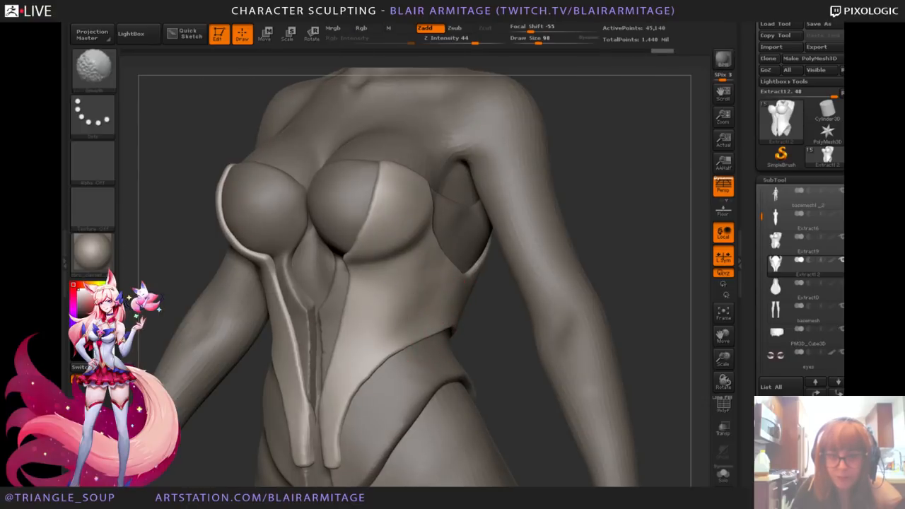
Step: Smooth the outer corset panel across the waist and just above its hip cutout
left_click_drag(368, 345, 375, 353, "shift")
left_click_drag(468, 350, 500, 346)
left_click_drag(404, 307, 391, 335, "shift")
mouse_move(475, 356)
left_mouse_down()
mouse_move(510, 347)
mouse_move(445, 334)
mouse_move(434, 348)
mouse_move(411, 339)
left_mouse_up()
left_click_drag(621, 299, 638, 274)
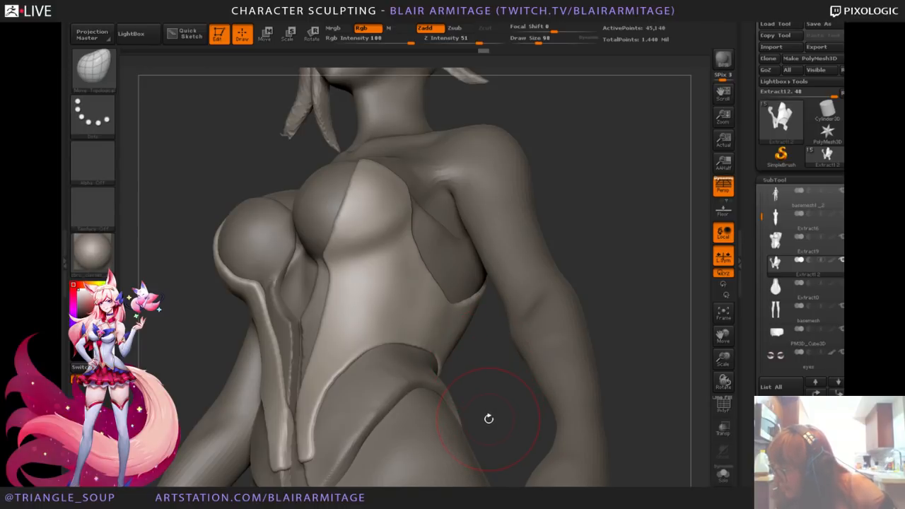
Step: Nudge the side edge of the outer cup panel inward using a draw size of 126
mouse_move(622, 243)
left_mouse_down("shift")
mouse_move(639, 252)
mouse_move(602, 232)
mouse_move(414, 225)
left_mouse_up("shift")
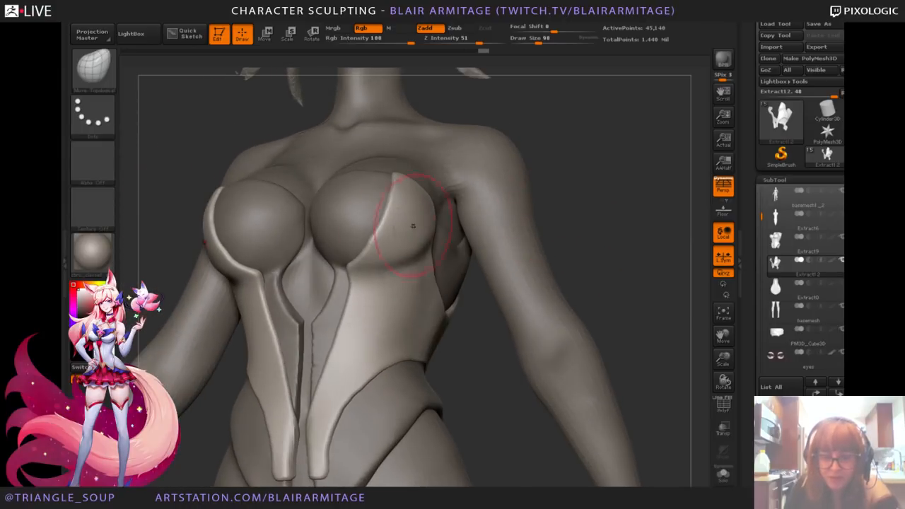
key("bracketleft")
key("bracketleft")
key("bracketleft")
key("bracketleft")
key("bracketleft")
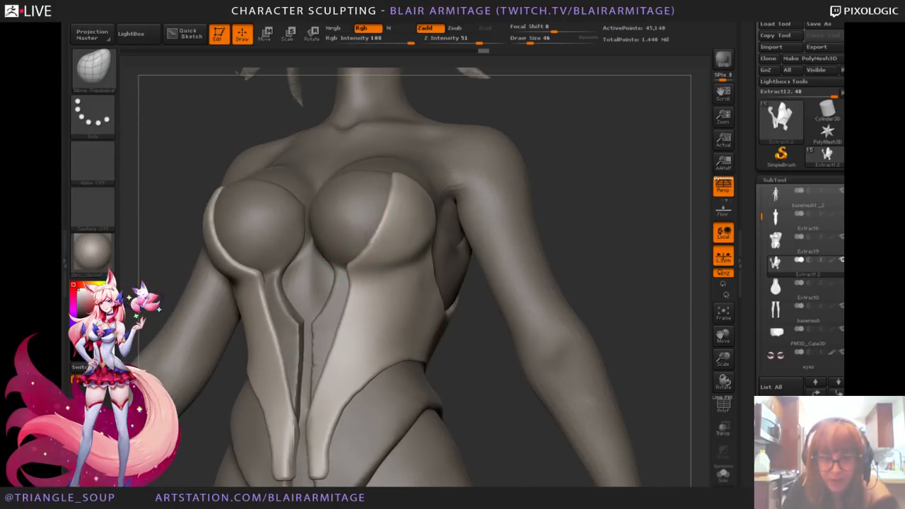
key("bracketright")
key("bracketright")
key("bracketright")
mouse_move(606, 202)
left_mouse_down()
mouse_move(600, 215)
mouse_move(415, 222)
mouse_move(428, 233)
left_mouse_up()
key("bracketright")
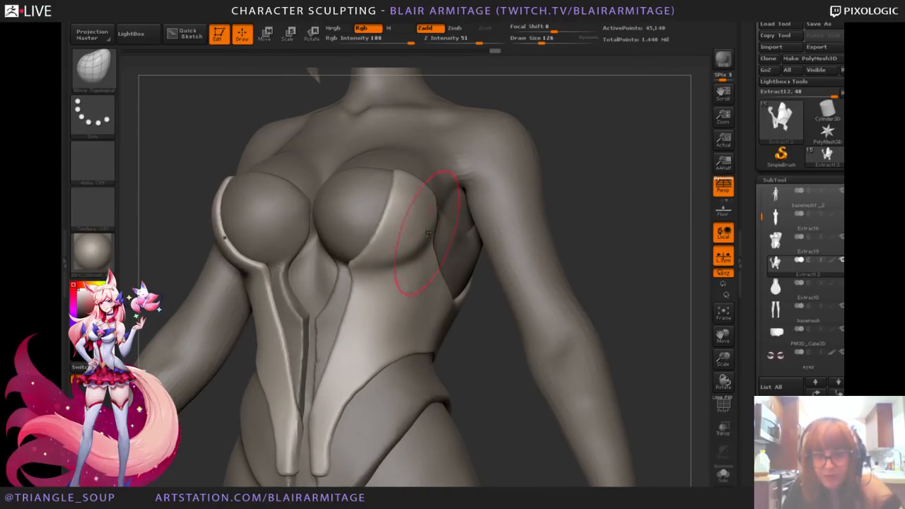
left_click_drag(606, 219, 598, 216)
left_click_drag(431, 227, 424, 225)
left_click_drag(606, 219, 565, 221)
left_click_drag(436, 223, 429, 223)
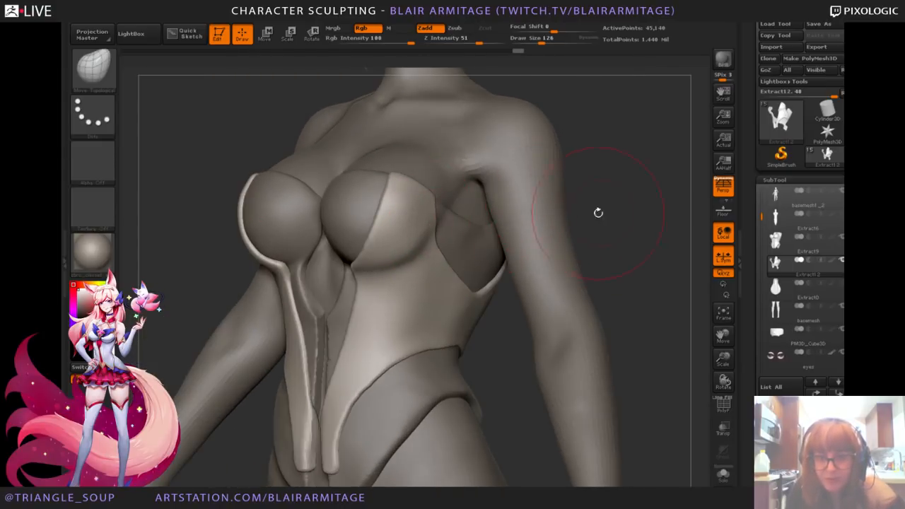
Step: Lift the outer corset panel slightly along the underside of the bust cup
left_click_drag(599, 212, 629, 218)
left_click_drag(416, 267, 410, 263)
left_click_drag(617, 247, 567, 252)
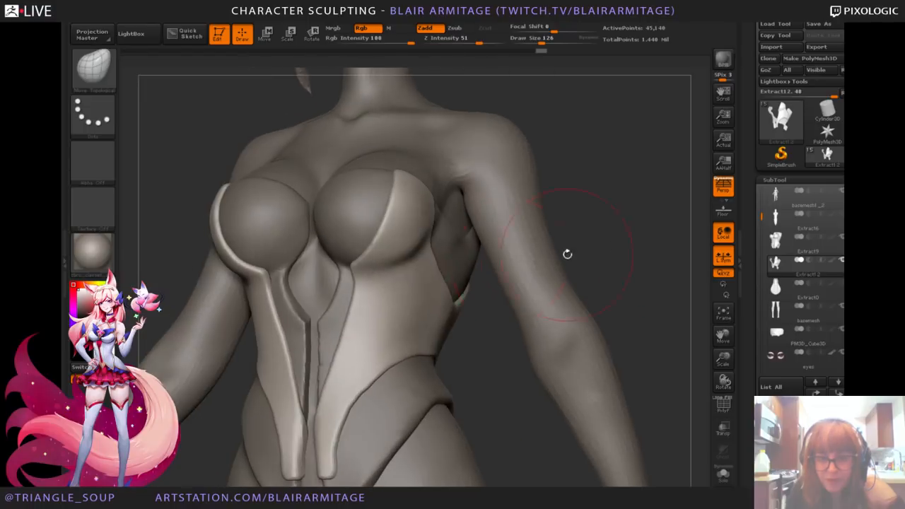
left_click_drag(623, 238, 651, 242, "alt")
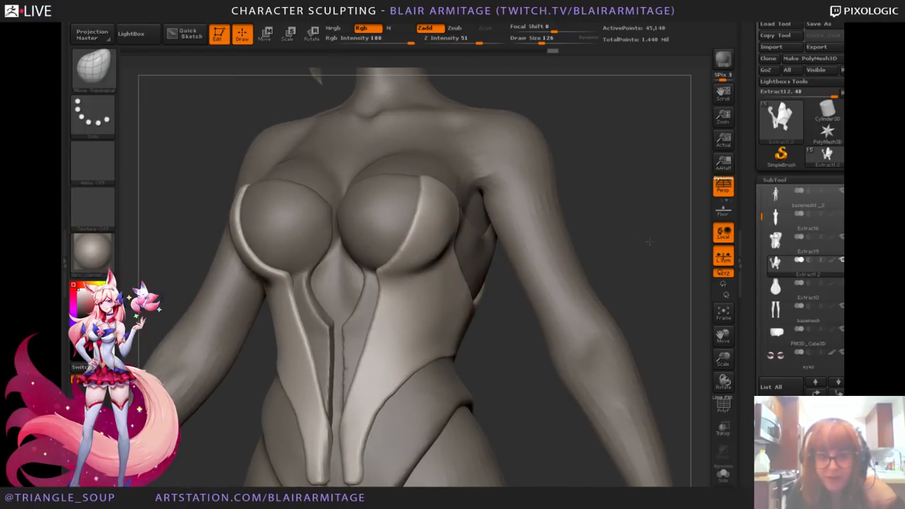
Step: Refine the front edge of the outer cup panel with draw size 70 and smooth it below the cup
left_click_drag(161, 255, 162, 243)
key("bracketleft")
key("bracketleft")
key("bracketleft")
key("bracketleft")
key("bracketleft")
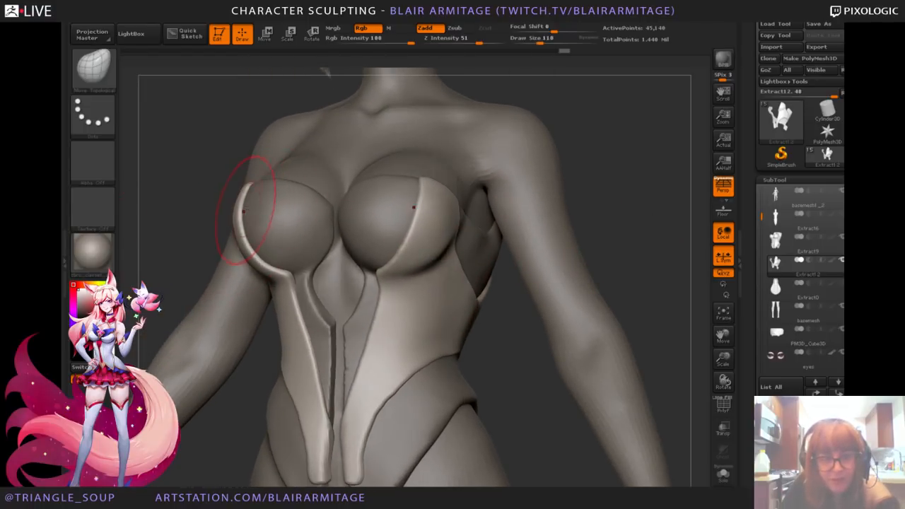
left_click_drag(249, 230, 247, 224)
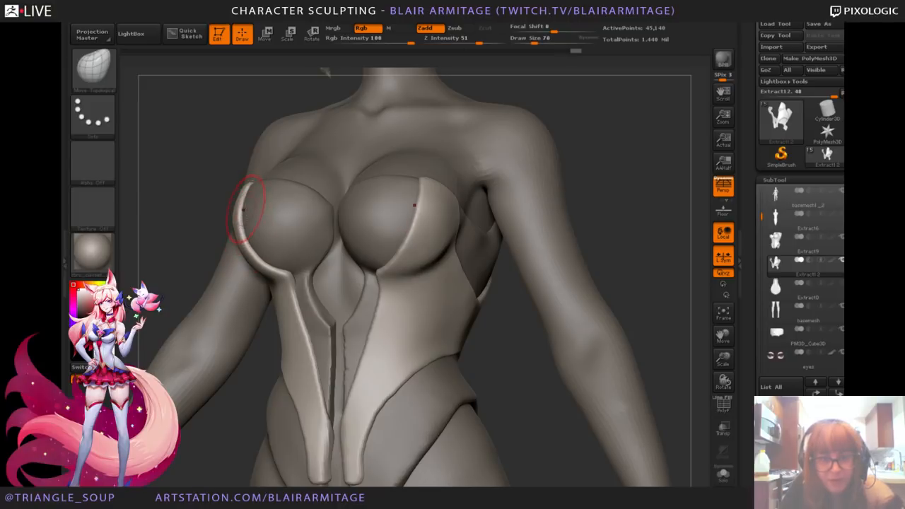
left_click_drag(653, 188, 289, 275)
left_click_drag(290, 275, 286, 279, "shift")
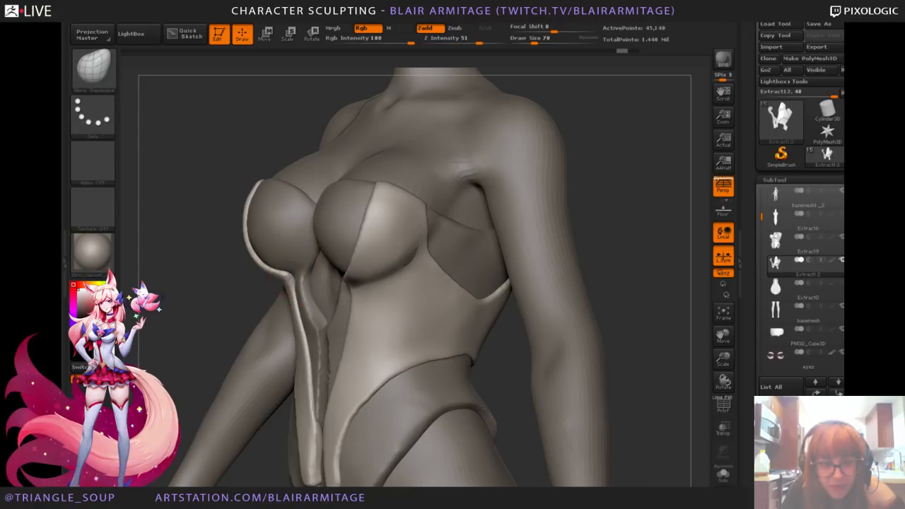
Step: Adjust the outer corset panel's front edge below the cup with transparency on, and return to the opaque display
left_click_drag(234, 314, 222, 317)
left_click_drag(654, 257, 674, 244, "alt")
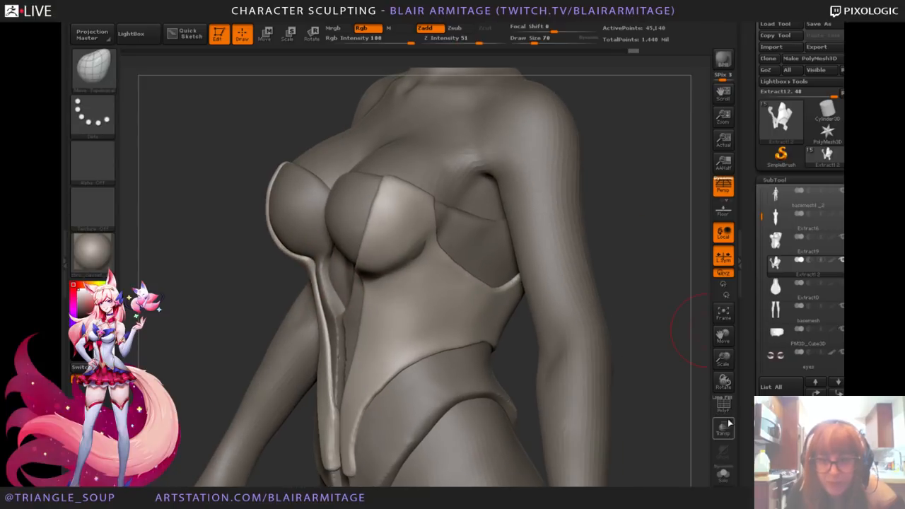
left_click(723, 428)
left_click_drag(316, 282, 311, 284)
left_click_drag(328, 317, 324, 320)
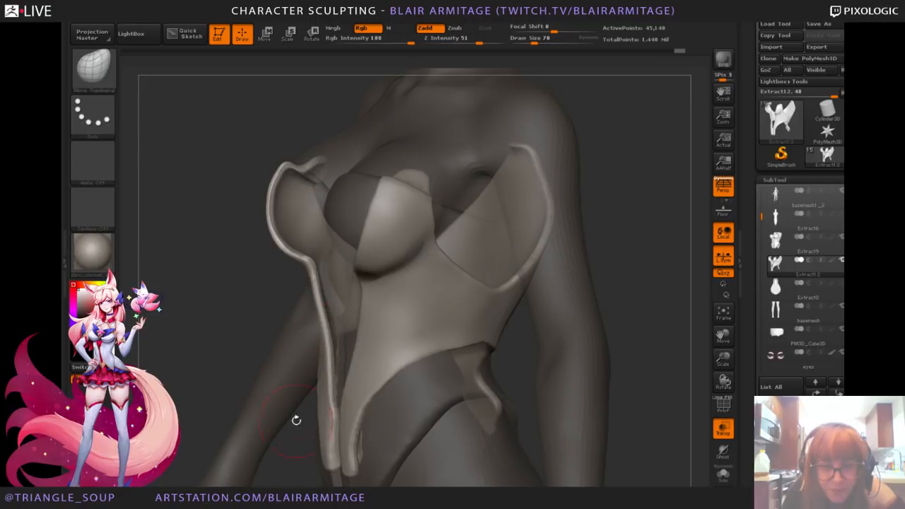
mouse_move(297, 420)
left_mouse_down()
mouse_move(213, 382)
mouse_move(246, 351)
mouse_move(268, 357)
left_mouse_up()
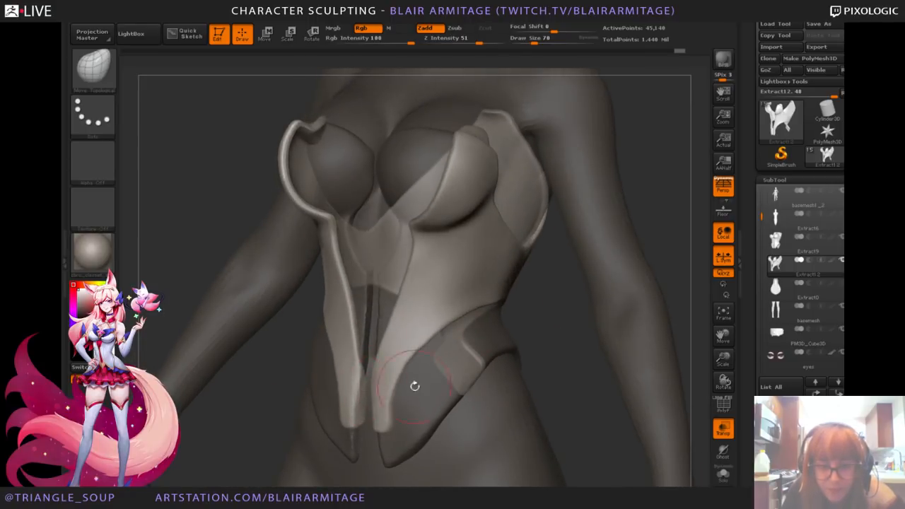
left_click(723, 428)
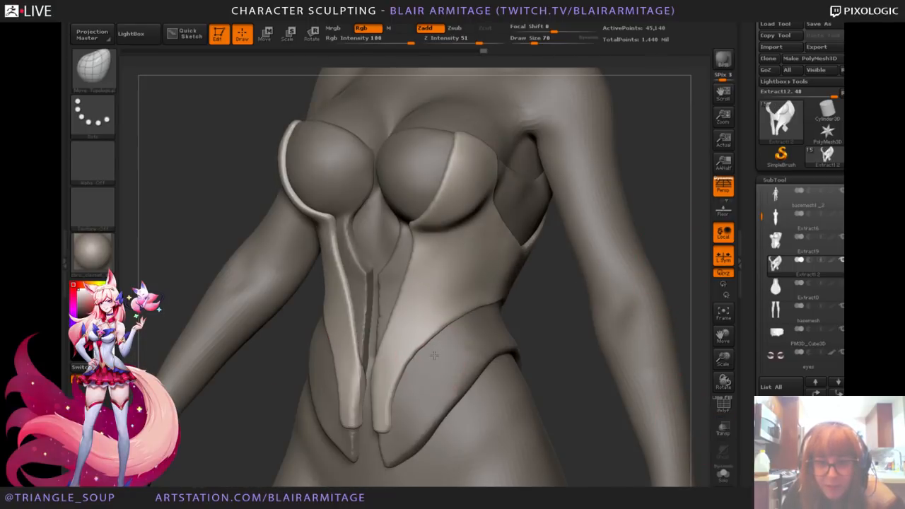
Step: Nudge and smooth the outer panel's edge around the bust cup from front and three-quarter views
mouse_move(670, 273)
left_mouse_down()
mouse_move(672, 243)
mouse_move(689, 229)
mouse_move(594, 191)
left_mouse_up()
left_click_drag(684, 215, 396, 275)
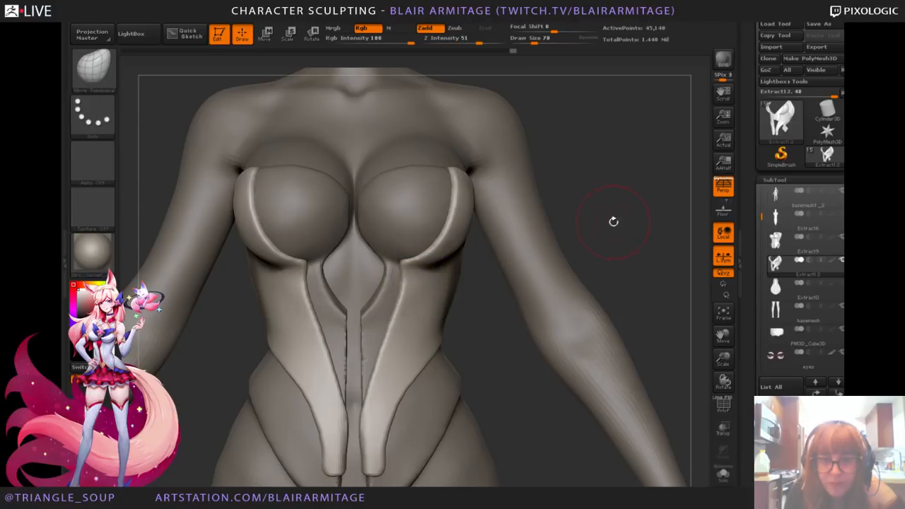
left_click_drag(449, 228, 446, 227)
mouse_move(577, 211)
left_mouse_down()
mouse_move(610, 210)
mouse_move(548, 206)
left_mouse_up()
left_click_drag(497, 230, 491, 191, "shift")
left_click_drag(244, 311, 227, 313)
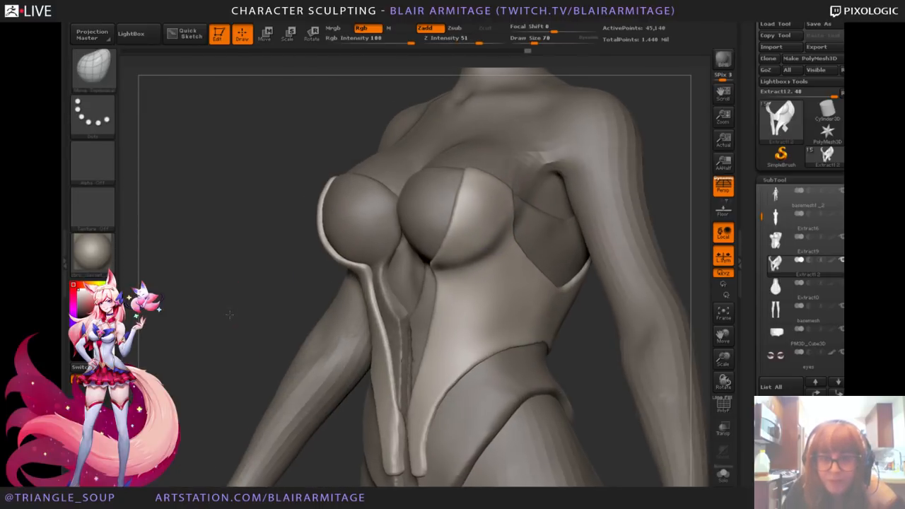
left_click_drag(338, 248, 344, 248)
left_click_drag(283, 251, 354, 247)
left_click_drag(604, 186, 626, 200)
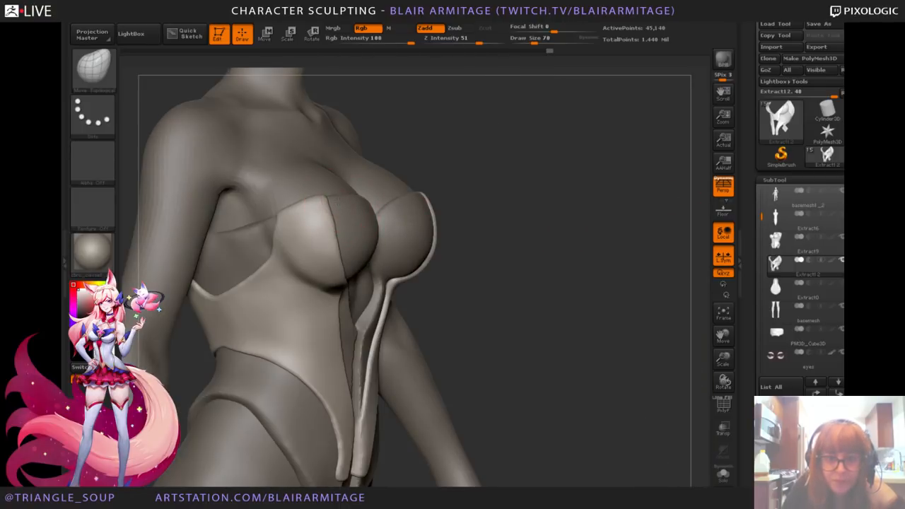
Step: Return to the outer corset panel and adjust its edge under the arm with draw size 94
mouse_move(470, 184)
left_mouse_down()
mouse_move(556, 178)
mouse_move(374, 221)
mouse_move(441, 206)
mouse_move(276, 261)
left_mouse_up()
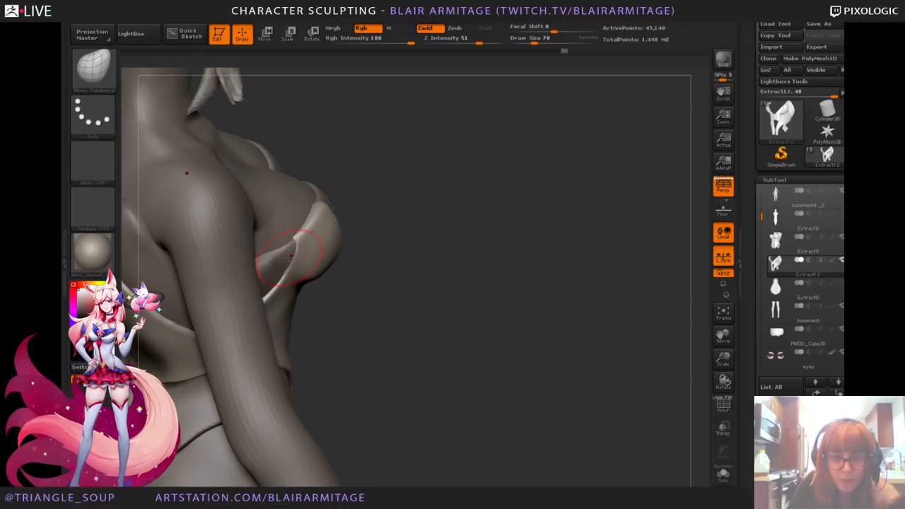
left_click(276, 267, "alt")
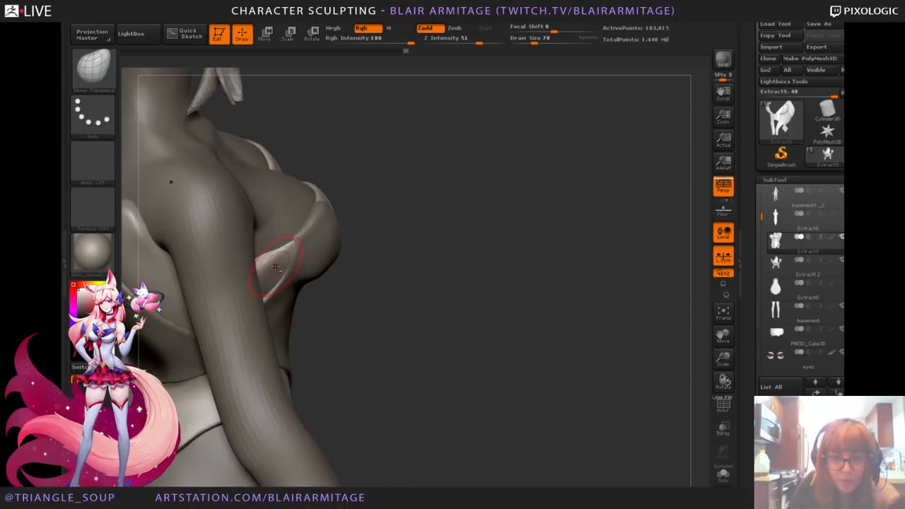
left_click(312, 265, "alt")
left_click_drag(396, 258, 451, 276)
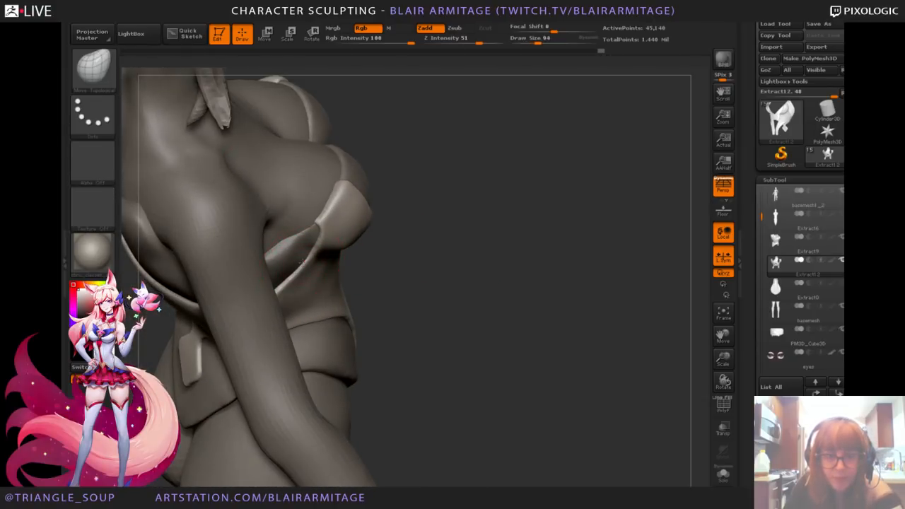
mouse_move(463, 236)
left_mouse_down()
mouse_move(505, 206)
mouse_move(469, 230)
left_mouse_up()
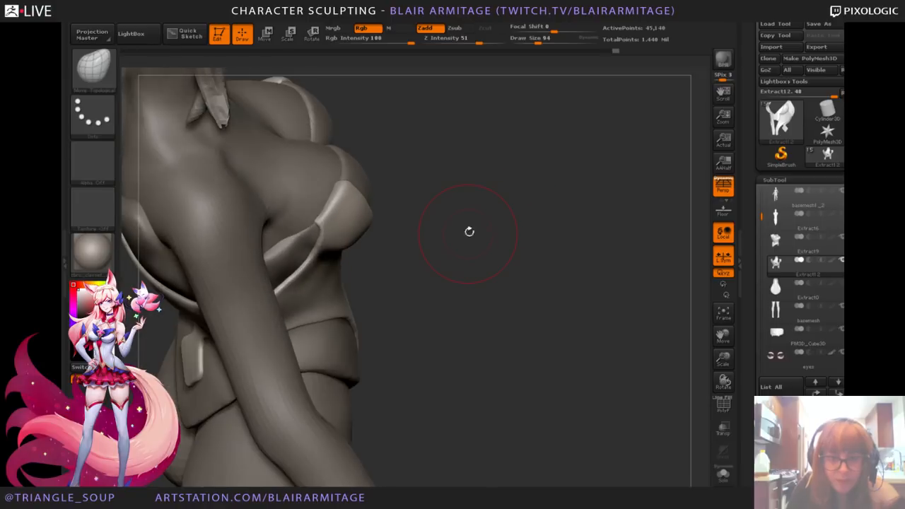
Step: Select the inner corset layer and shape its upper edge beside the cup under the arm
left_click(280, 261, "alt")
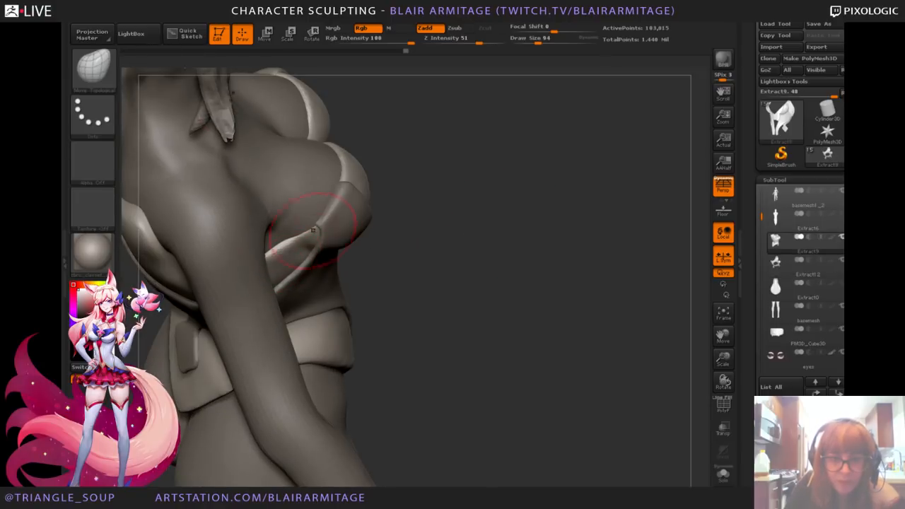
left_click_drag(432, 208, 304, 225)
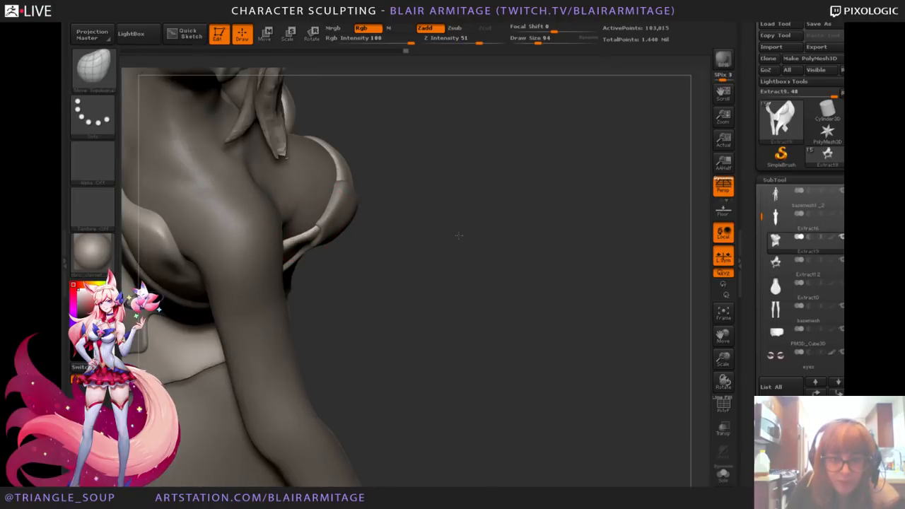
left_click_drag(459, 236, 493, 244)
mouse_move(448, 266)
left_mouse_down()
mouse_move(534, 211)
mouse_move(283, 237)
left_mouse_up()
mouse_move(227, 156)
left_mouse_down()
mouse_move(354, 185)
mouse_move(588, 211)
left_mouse_up()
Step: Flatten the inner corset layer's back section beside the shoulder blade with the hPolish brush and smooth it
key("b")
key("h")
key("p")
mouse_move(325, 266)
left_mouse_down()
mouse_move(307, 262)
mouse_move(314, 279)
mouse_move(327, 276)
mouse_move(304, 279)
left_mouse_up()
left_click_drag(517, 248, 445, 255)
right_click_drag(315, 268, 324, 255)
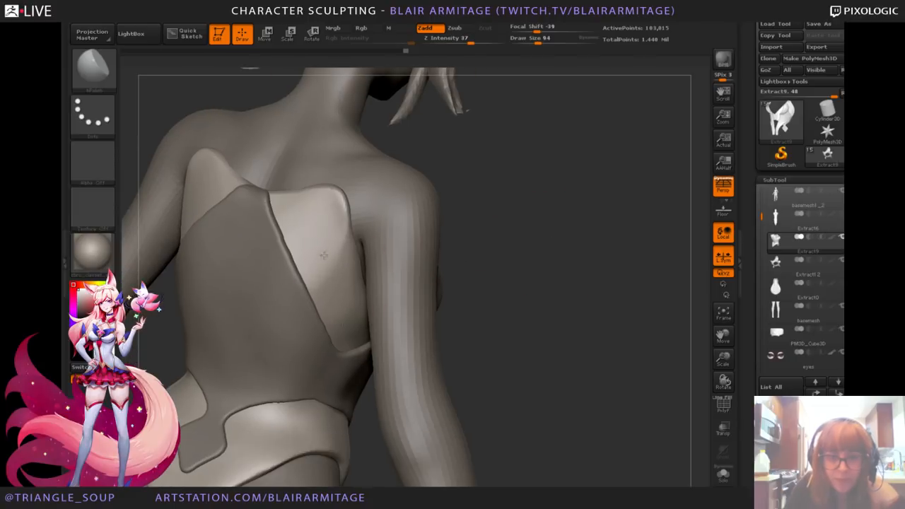
right_click_drag(364, 297, 345, 309)
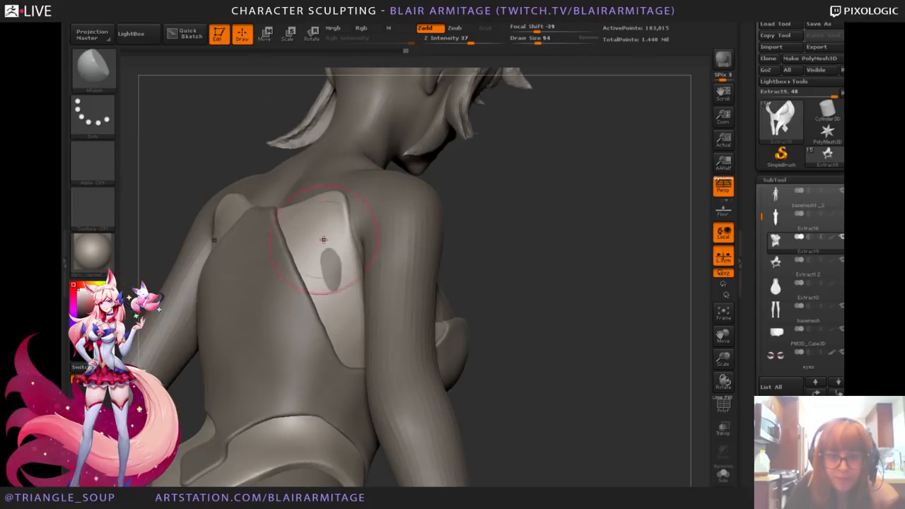
left_click_drag(332, 261, 348, 303, "shift")
right_click_drag(414, 320, 699, 440)
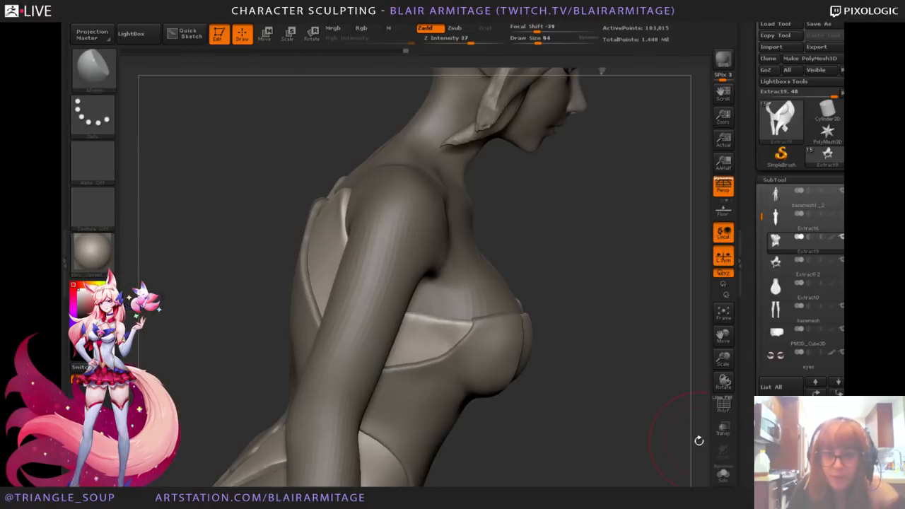
Step: Isolate the inner corset layer, examine its top and inside surfaces, and restore the full character display
left_click(723, 475)
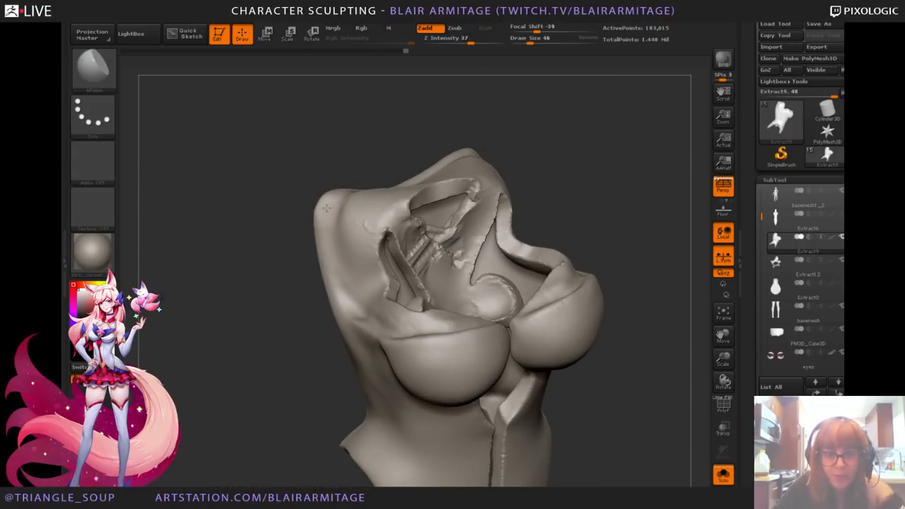
right_click_drag(292, 257, 343, 182)
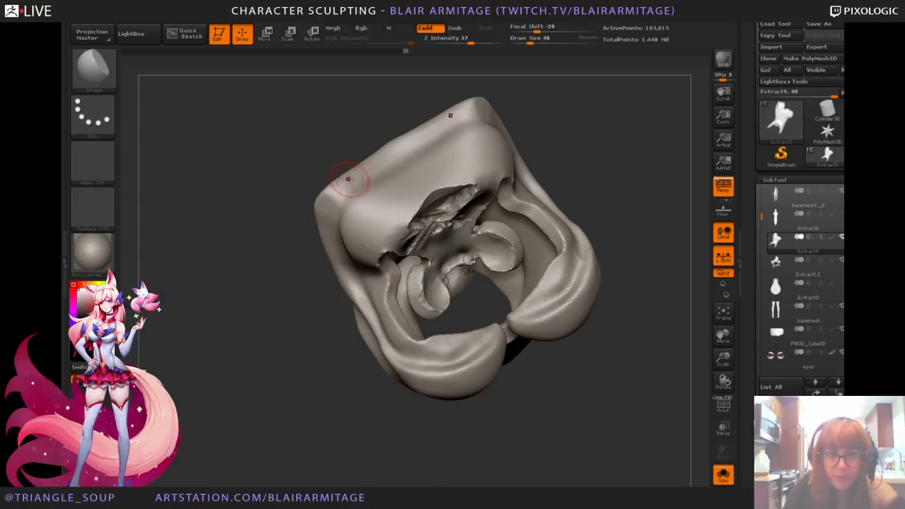
mouse_move(228, 288)
right_mouse_down()
mouse_move(594, 202)
mouse_move(586, 221)
right_mouse_up()
left_click(726, 470)
right_click_drag(631, 368, 587, 349)
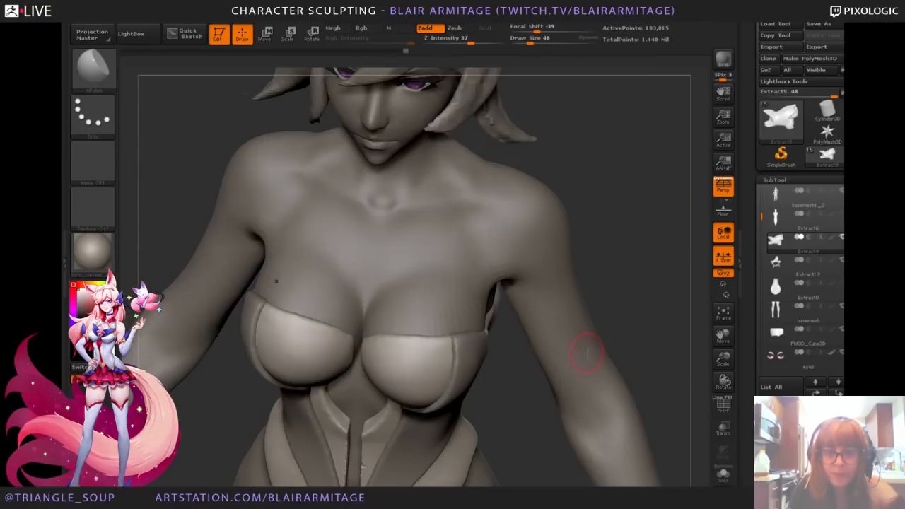
Step: Select the outer corset panel and switch to the Move Topological brush for its front edges
mouse_move(677, 385)
right_mouse_down()
mouse_move(667, 275)
mouse_move(655, 246)
mouse_move(614, 235)
right_mouse_up()
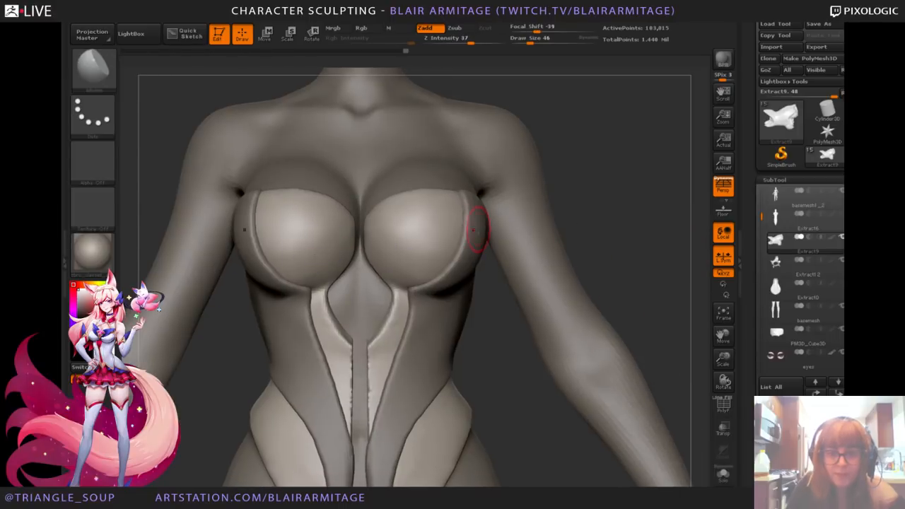
right_click_drag(651, 212, 580, 205)
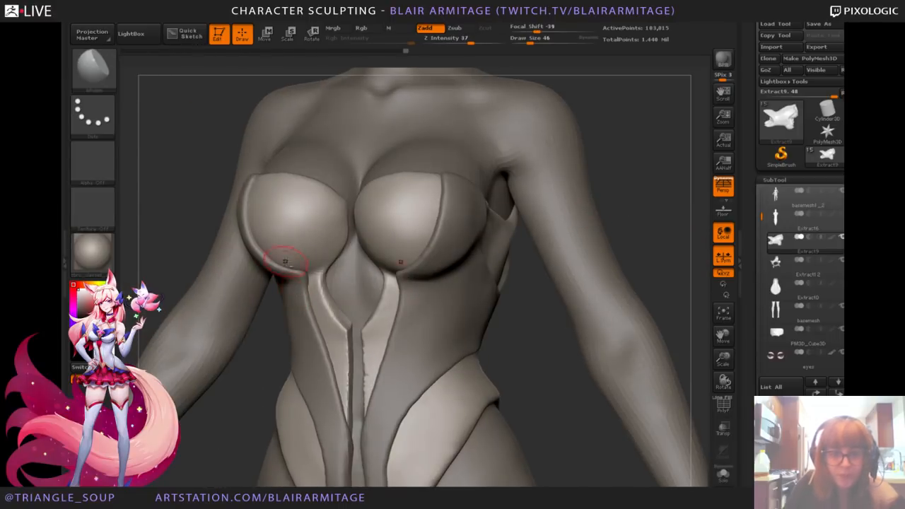
left_click(293, 280, "alt")
left_click(96, 74)
left_click(281, 81)
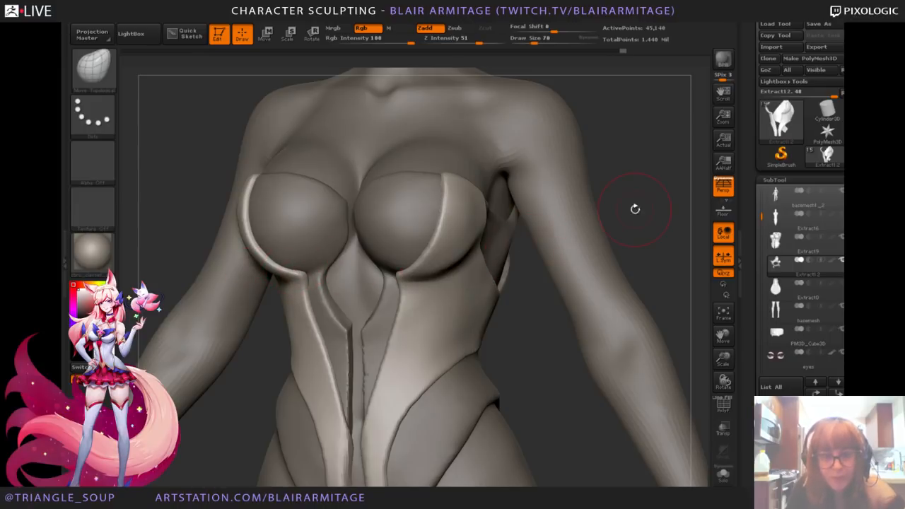
left_click_drag(635, 209, 493, 224)
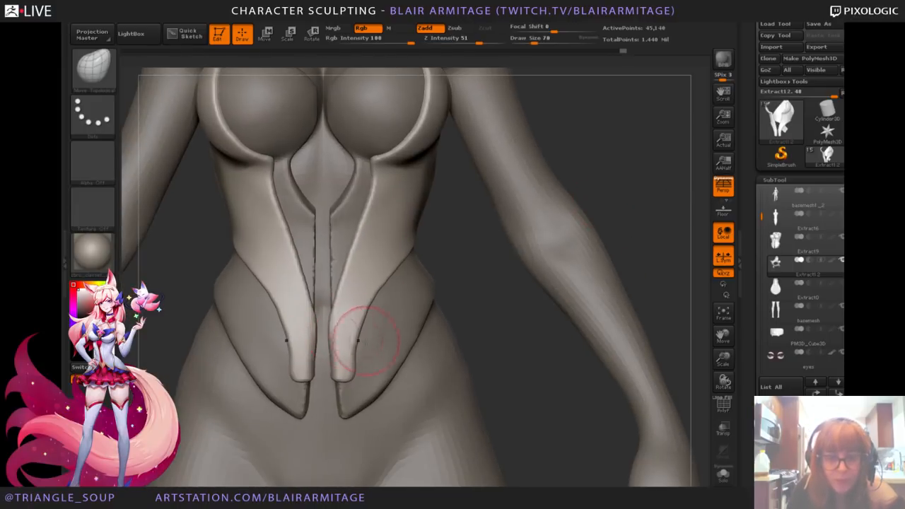
Step: Flatten the inner edges and lower tips of the outer corset panel's front strips with the hPolish brush
mouse_move(361, 371)
right_mouse_down()
mouse_move(570, 302)
mouse_move(559, 311)
right_mouse_up()
left_click_drag(717, 359, 712, 384)
right_click_drag(488, 326, 405, 303)
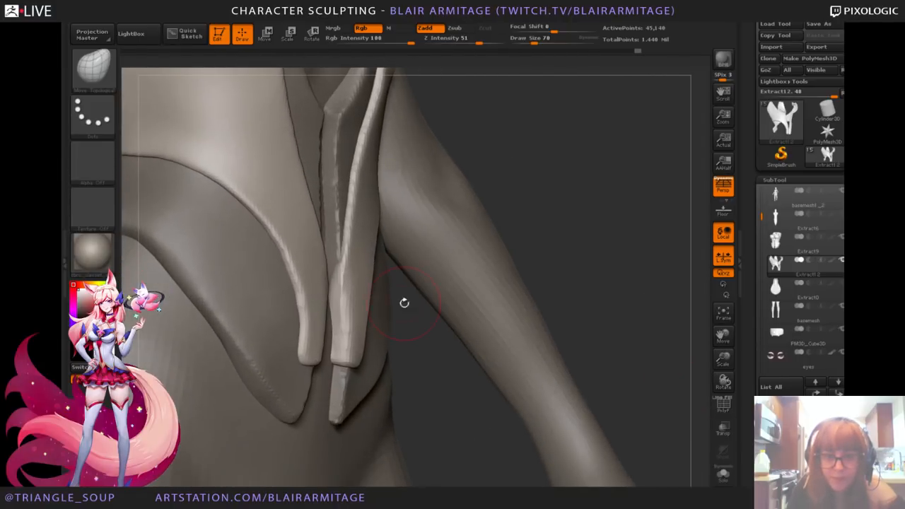
key("b")
key("h")
key("p")
left_click_drag(340, 287, 339, 290)
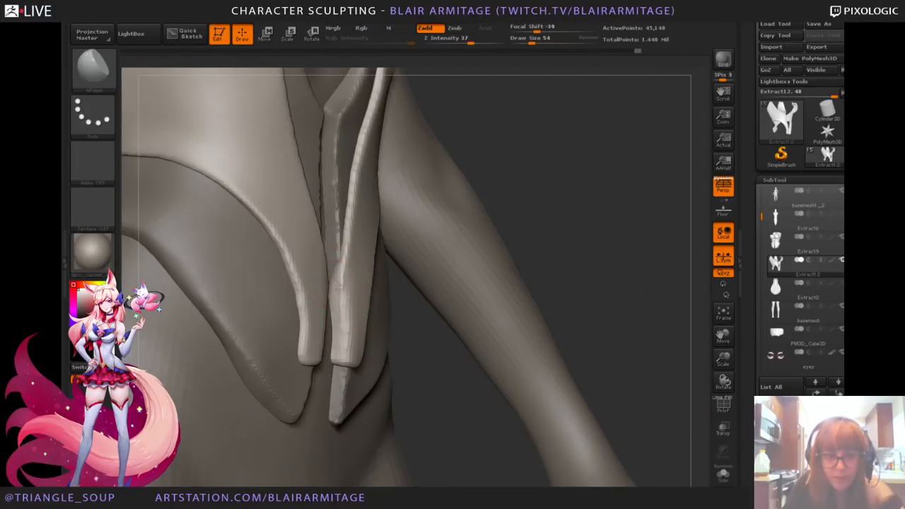
left_click_drag(596, 210, 537, 212, "shift")
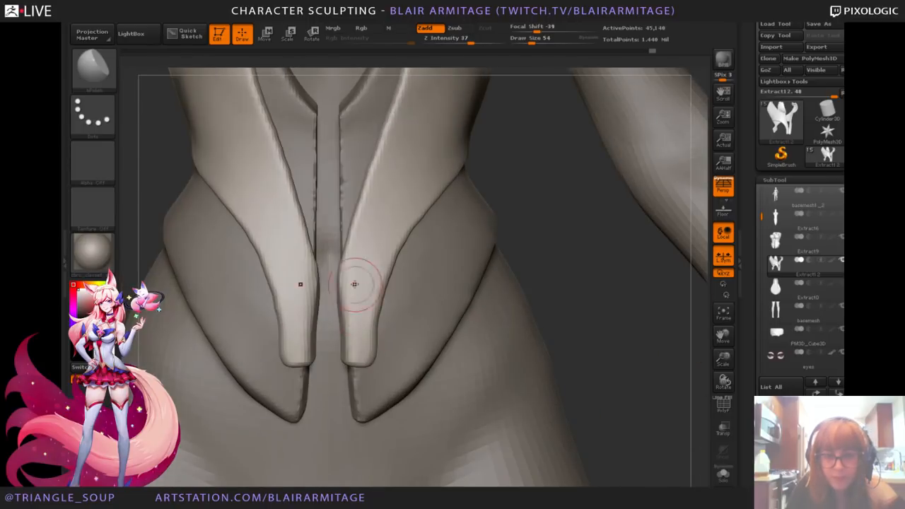
left_click_drag(356, 286, 360, 360)
Step: Isolate the outer corset panel and thicken its arched lower edge over the hip with the Inflat brush
left_click_drag(588, 317, 542, 322)
left_click(723, 472)
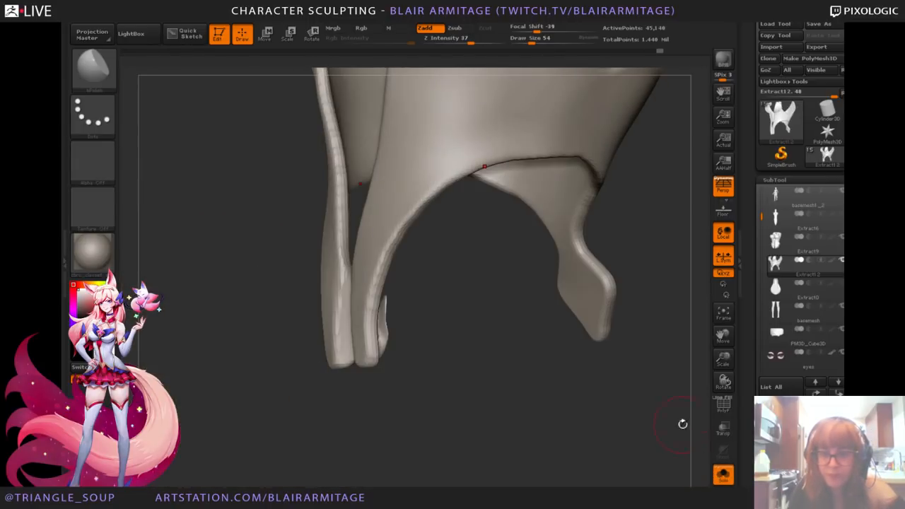
mouse_move(645, 323)
left_mouse_down()
mouse_move(562, 344)
mouse_move(495, 340)
left_mouse_up()
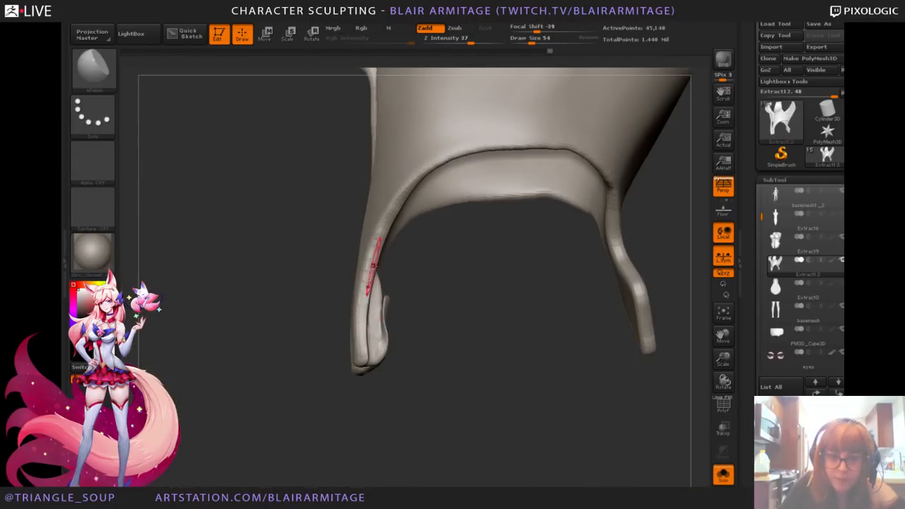
mouse_move(367, 263)
right_mouse_down()
mouse_move(427, 243)
mouse_move(391, 220)
mouse_move(384, 191)
right_mouse_up()
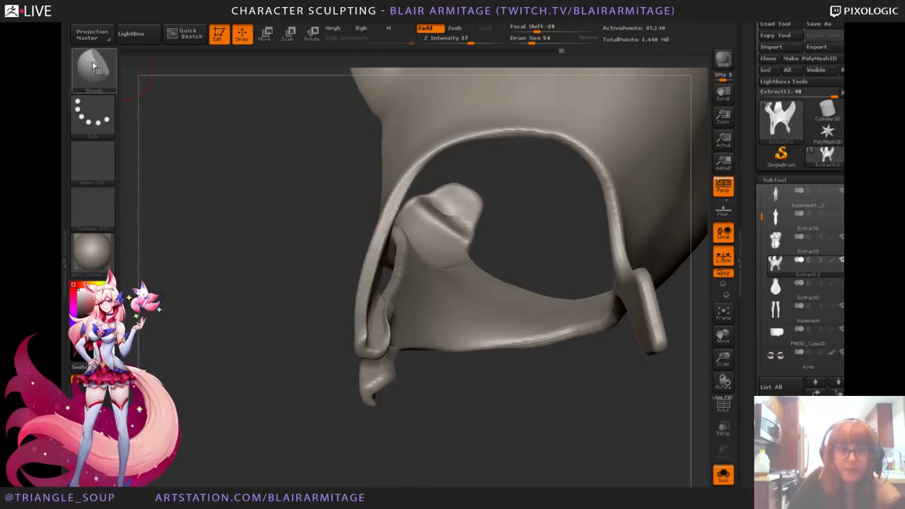
left_click(97, 69)
left_click(220, 82)
right_click_drag(246, 159, 364, 158)
left_click_drag(453, 146, 486, 134)
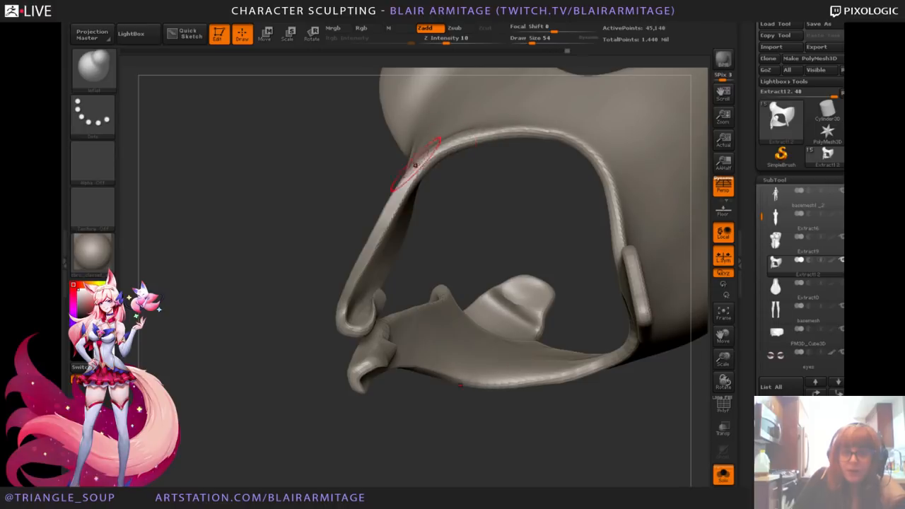
mouse_move(416, 164)
left_mouse_down()
mouse_move(495, 134)
mouse_move(570, 138)
left_mouse_up()
Step: Flatten the outer corset panel's arched lower edge from front to back with the hPolish brush
key("b")
key("h")
key("p")
mouse_move(441, 157)
left_mouse_down()
mouse_move(433, 162)
mouse_move(480, 138)
mouse_move(545, 131)
left_mouse_up()
mouse_move(595, 176)
left_mouse_down("alt")
mouse_move(454, 204)
mouse_move(402, 165)
mouse_move(455, 149)
mouse_move(507, 174)
mouse_move(463, 190)
mouse_move(467, 198)
left_mouse_up("alt")
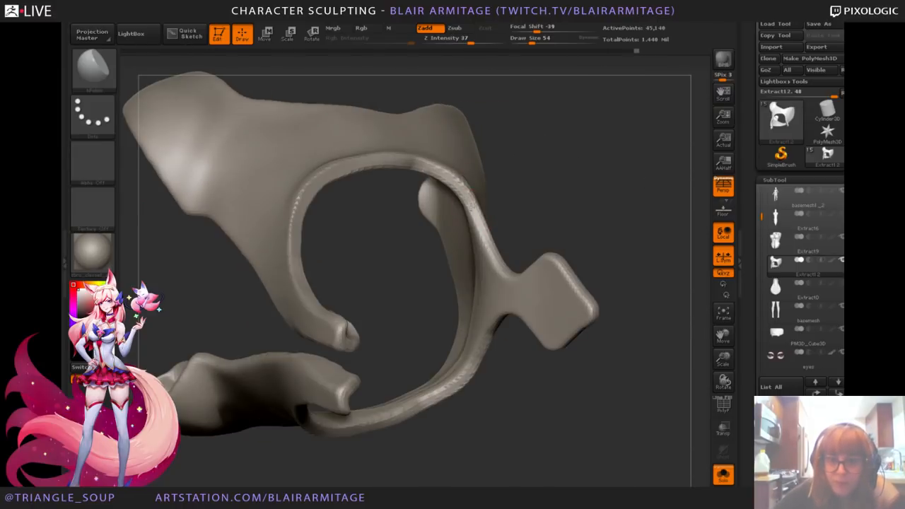
left_click_drag(482, 232, 489, 250)
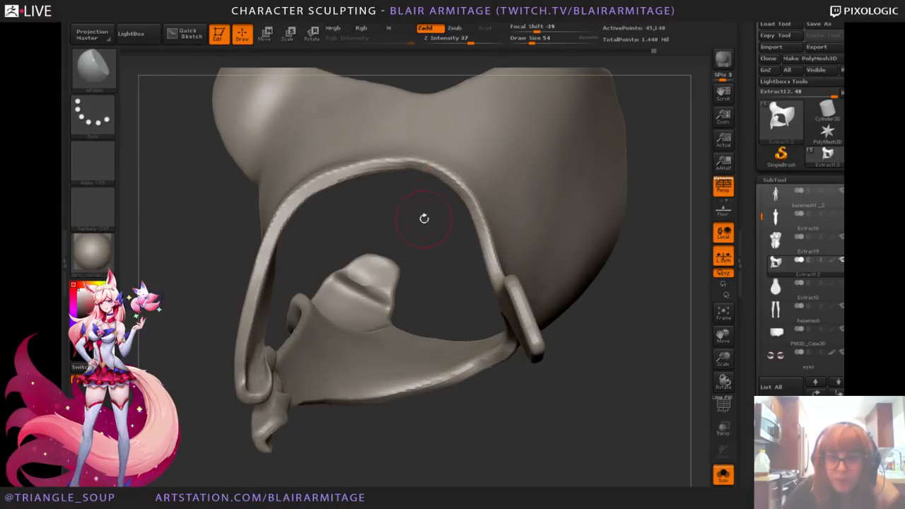
left_click_drag(424, 218, 400, 176)
left_click_drag(401, 212, 412, 245)
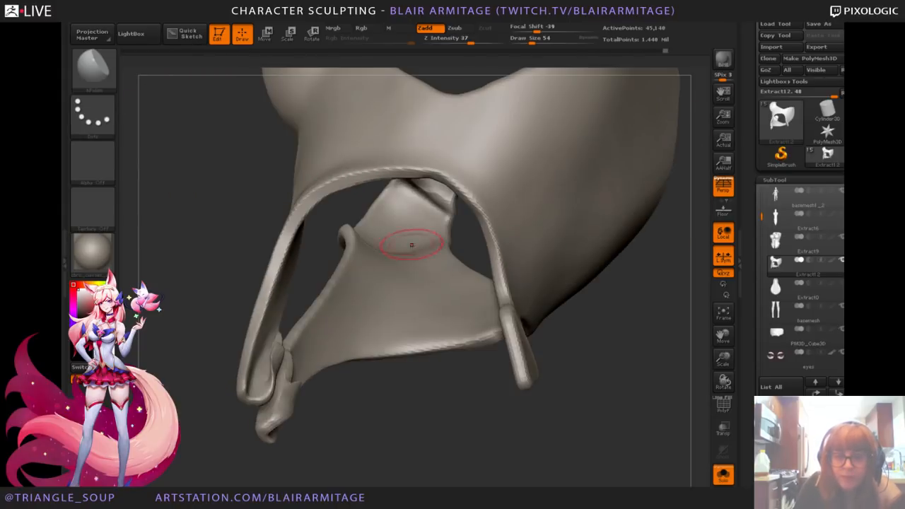
Step: Round the peak of the outer panel's hip arch with the Move Topological brush and restore the full character display
left_click_drag(576, 237, 621, 270)
left_click(99, 75)
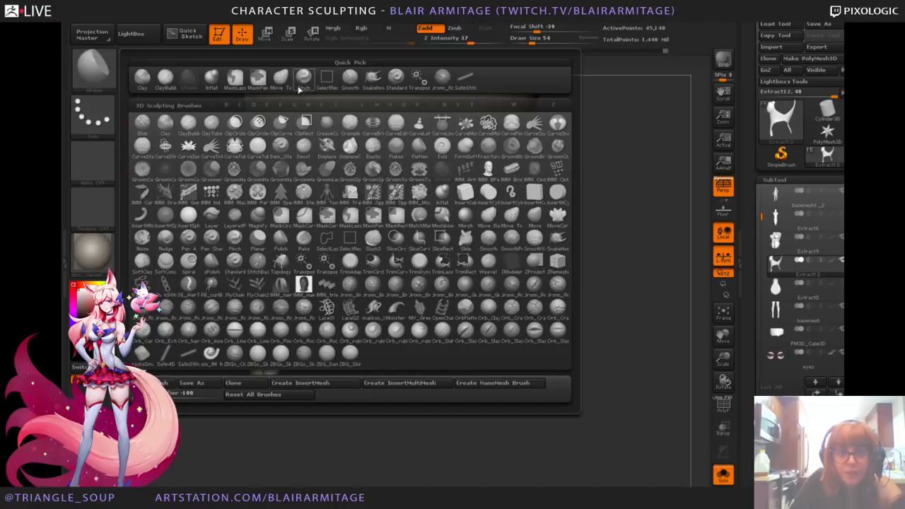
left_click(283, 83)
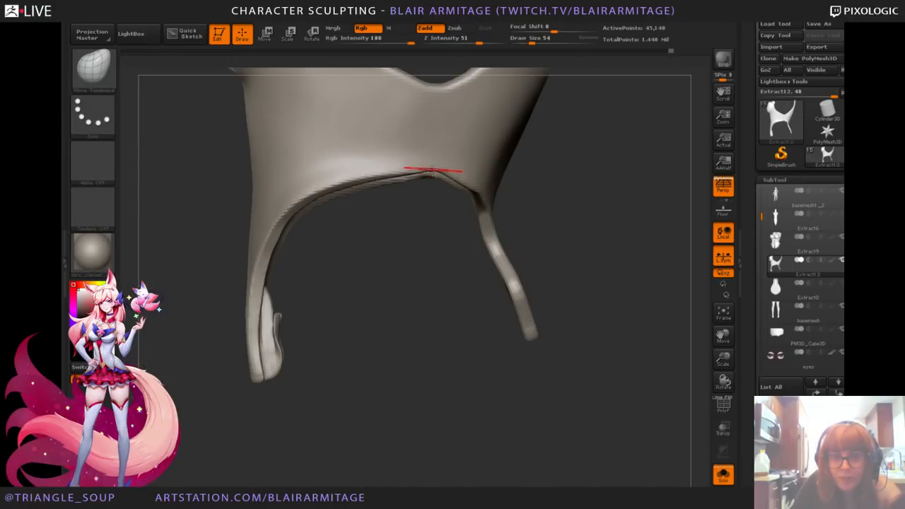
mouse_move(499, 205)
left_mouse_down()
mouse_move(657, 239)
mouse_move(684, 263)
mouse_move(502, 205)
left_mouse_up()
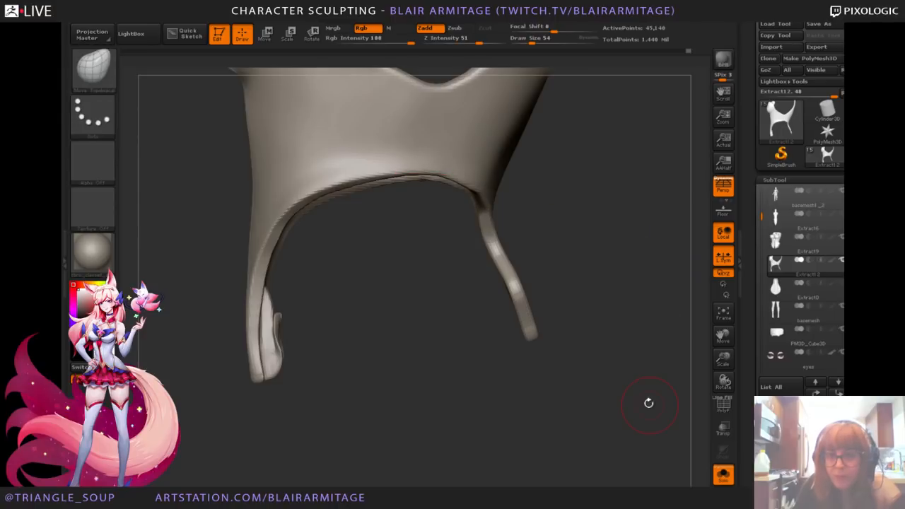
left_click(718, 483)
mouse_move(656, 349)
left_mouse_down()
mouse_move(566, 343)
mouse_move(623, 276)
mouse_move(645, 281)
mouse_move(519, 230)
left_mouse_up()
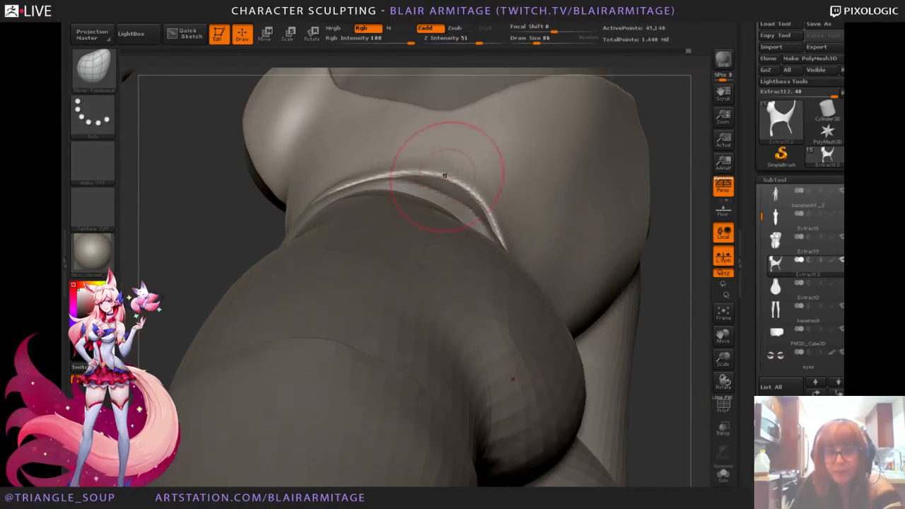
left_click_drag(191, 240, 437, 202)
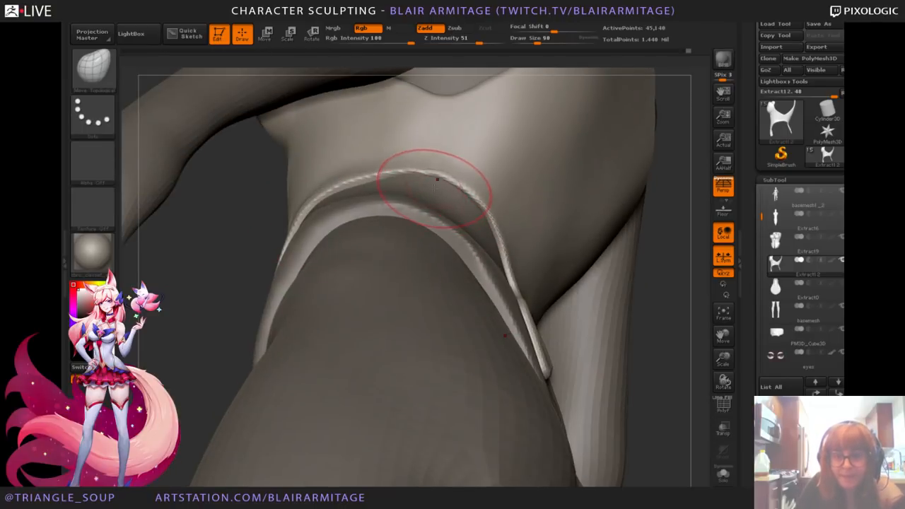
Step: Select the body mesh and push it in where it pokes through the inner corset layer at the hip
left_click(424, 183, "alt")
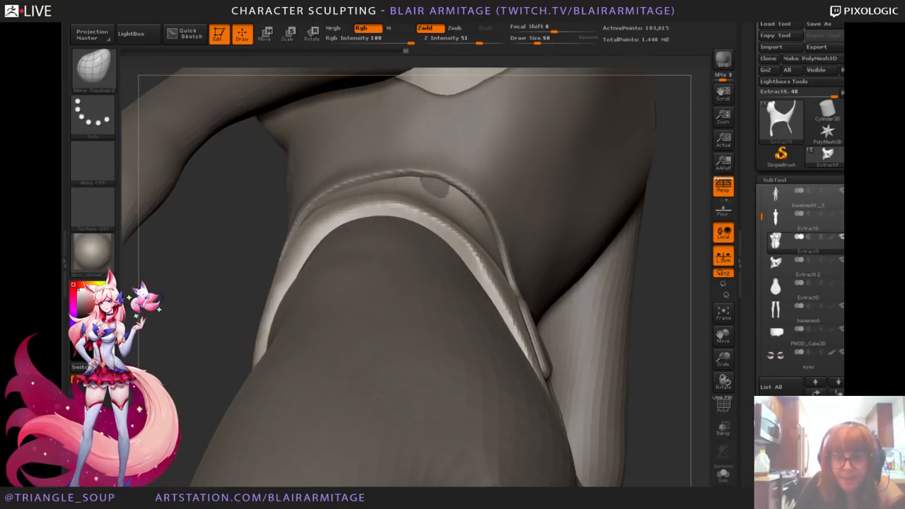
left_click_drag(213, 205, 320, 195)
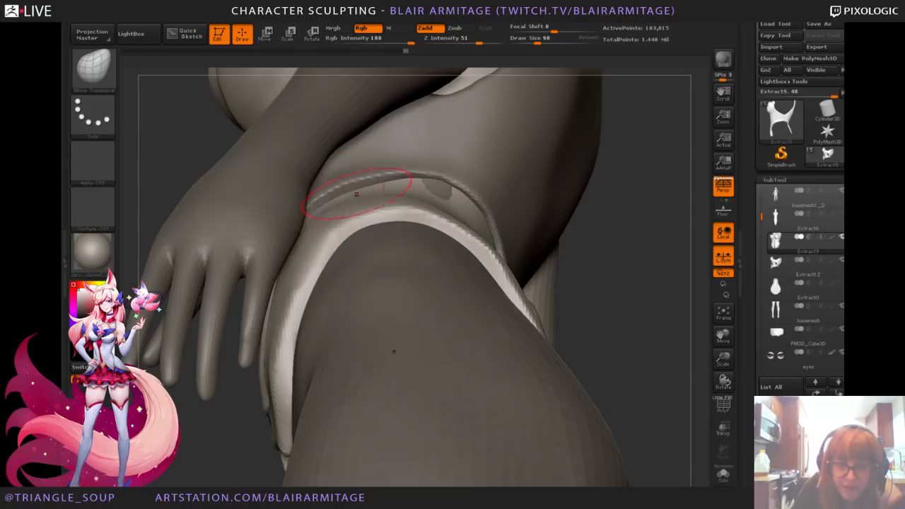
mouse_move(312, 205)
right_mouse_down()
mouse_move(309, 219)
mouse_move(475, 200)
mouse_move(469, 191)
right_mouse_up()
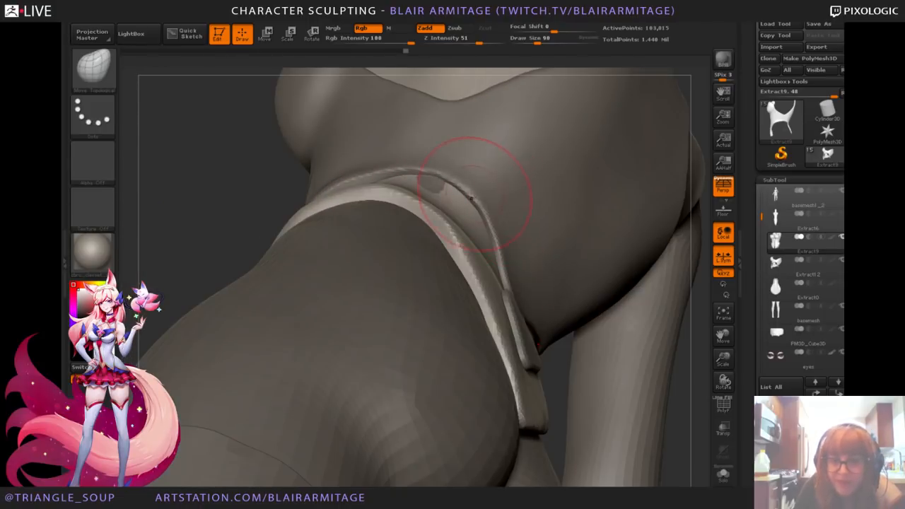
left_click(433, 184, "alt")
left_click_drag(434, 184, 402, 171)
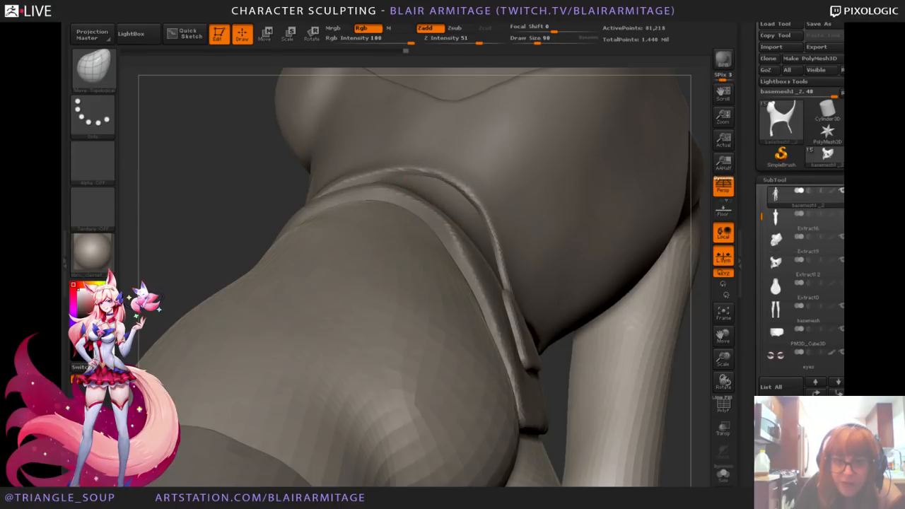
Step: Return to the outer corset panel and adjust its lower edge over the hip against the inner layer
left_click(449, 174, "alt")
left_click_drag(220, 198, 393, 182)
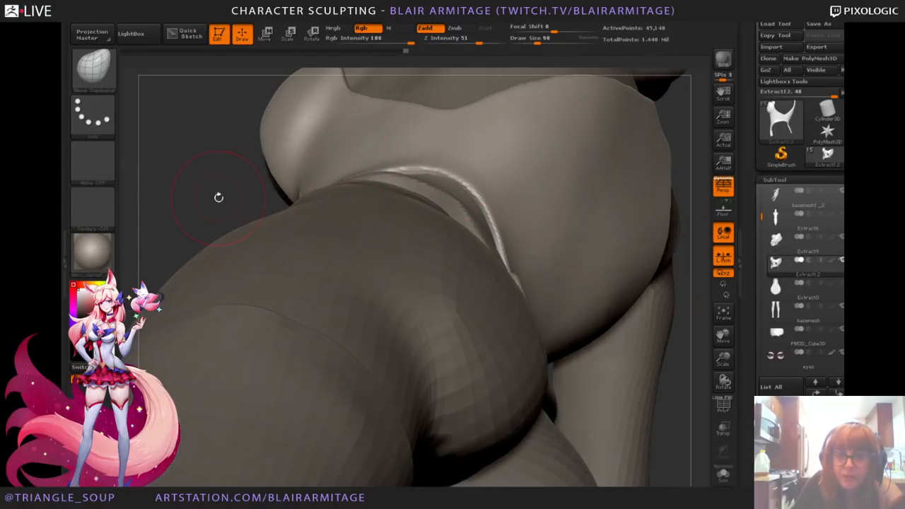
left_click_drag(219, 196, 264, 248)
right_click_drag(263, 247, 488, 276)
left_click_drag(193, 248, 195, 220)
right_click_drag(194, 220, 315, 166)
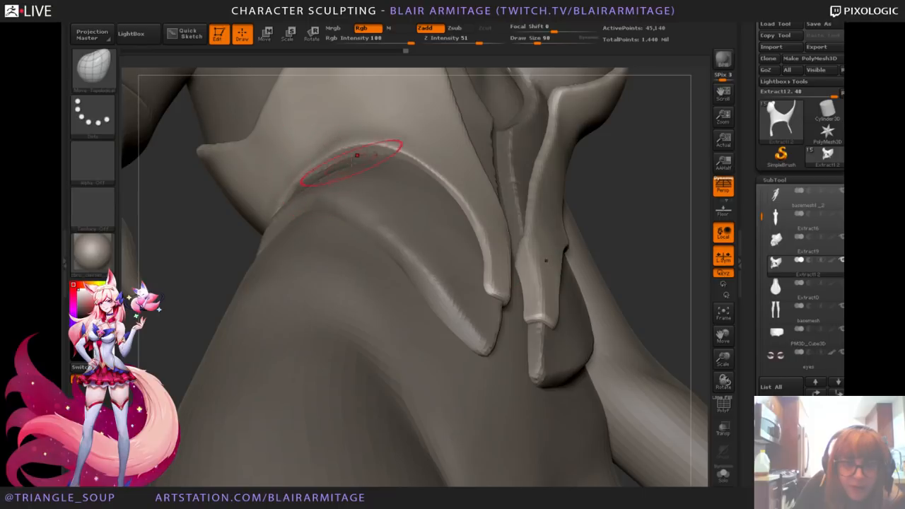
mouse_move(342, 147)
left_mouse_down()
mouse_move(346, 155)
mouse_move(389, 154)
mouse_move(345, 157)
left_mouse_up()
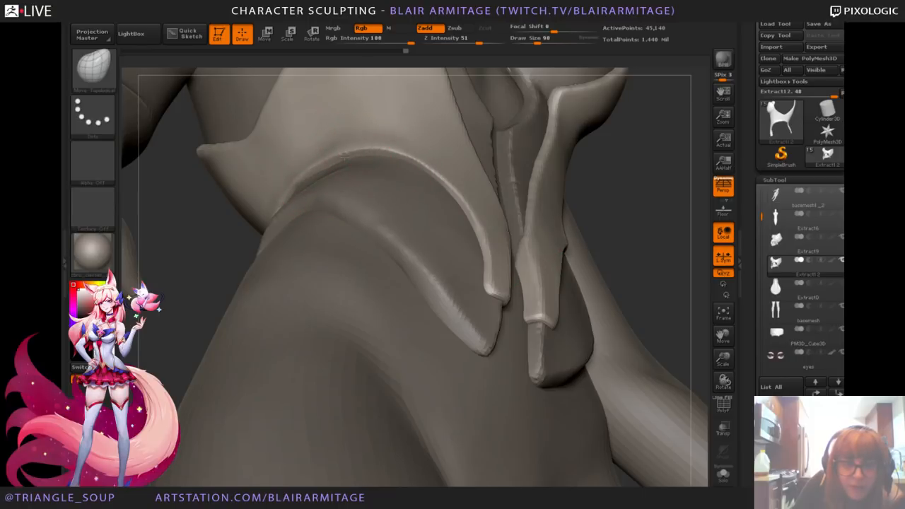
Step: Check the corset's fit from the front and side, and save the tool with the full character in view
left_click_drag(694, 208, 666, 279)
left_click_drag(661, 188, 575, 261, "alt")
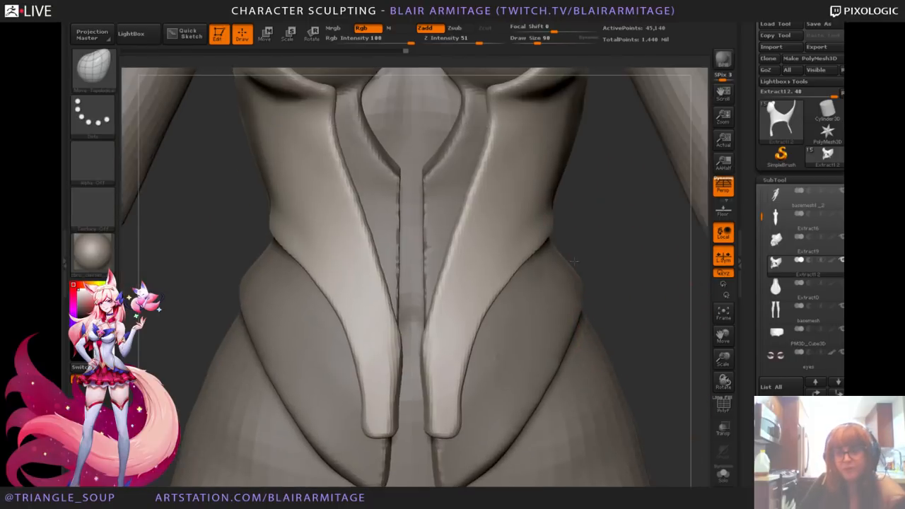
right_click_drag(574, 261, 552, 285, "alt")
right_click_drag(612, 195, 532, 268, "alt")
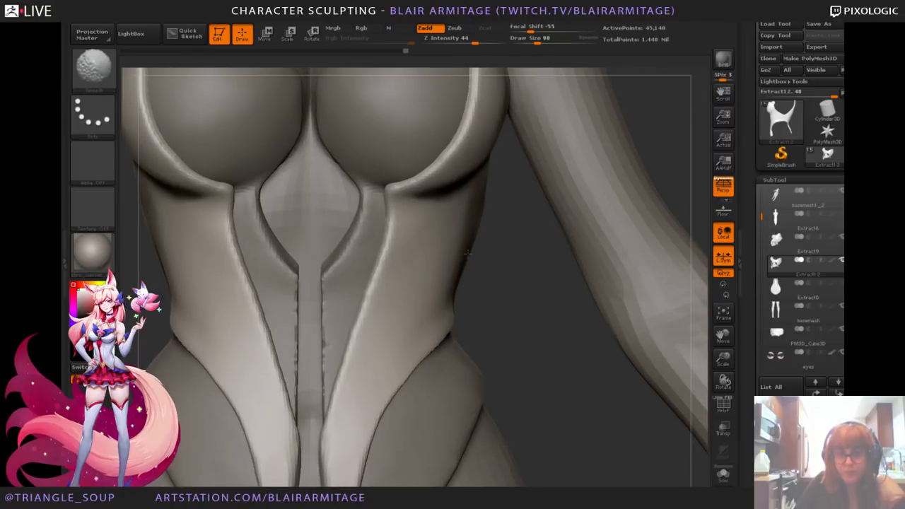
right_click_drag(467, 251, 485, 256)
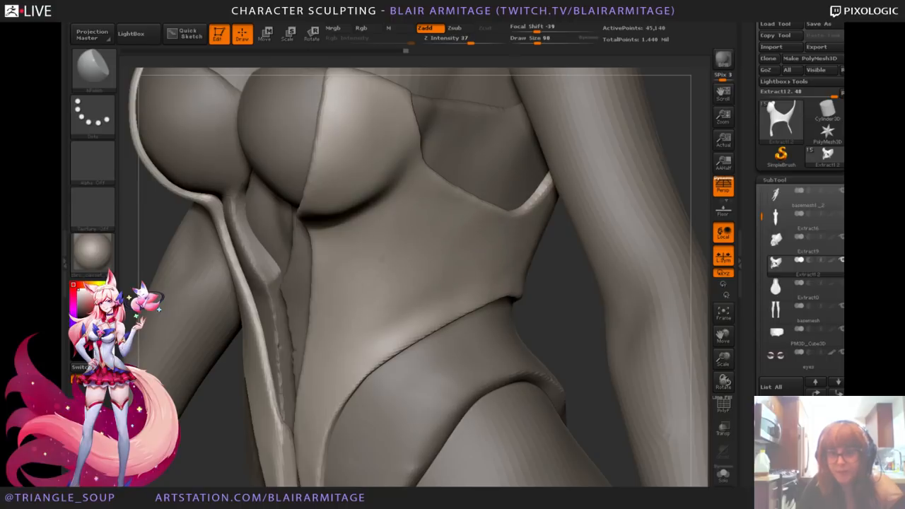
right_click_drag(580, 357, 608, 335, "shift")
right_click_drag(659, 286, 530, 168, "alt")
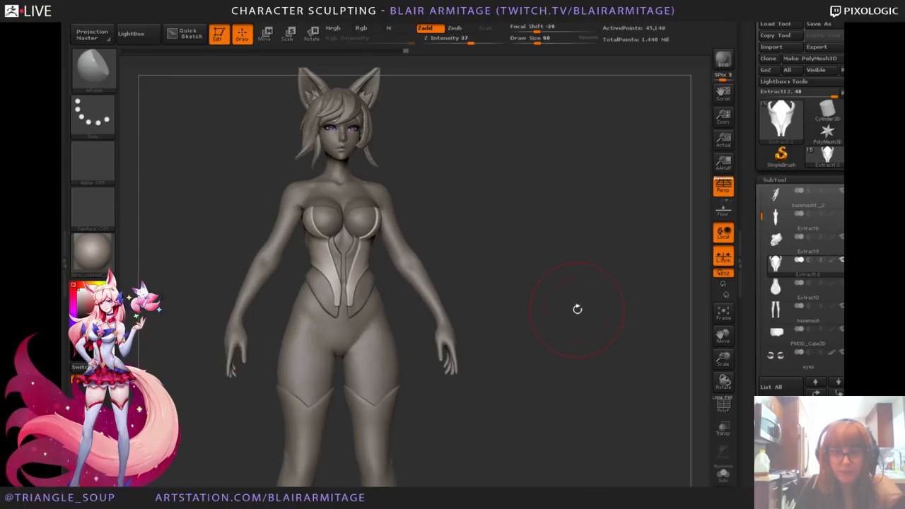
right_click_drag(558, 318, 698, 319, "alt")
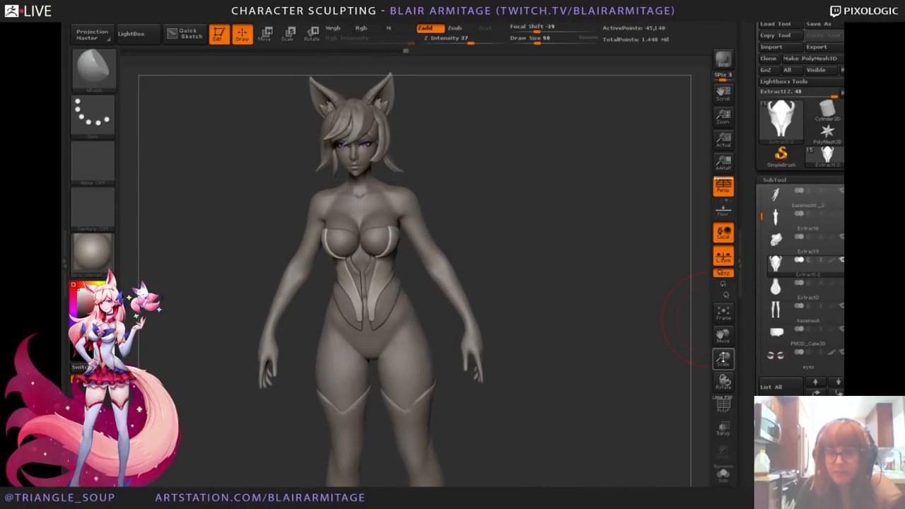
left_click_drag(723, 358, 627, 330)
left_click(818, 24)
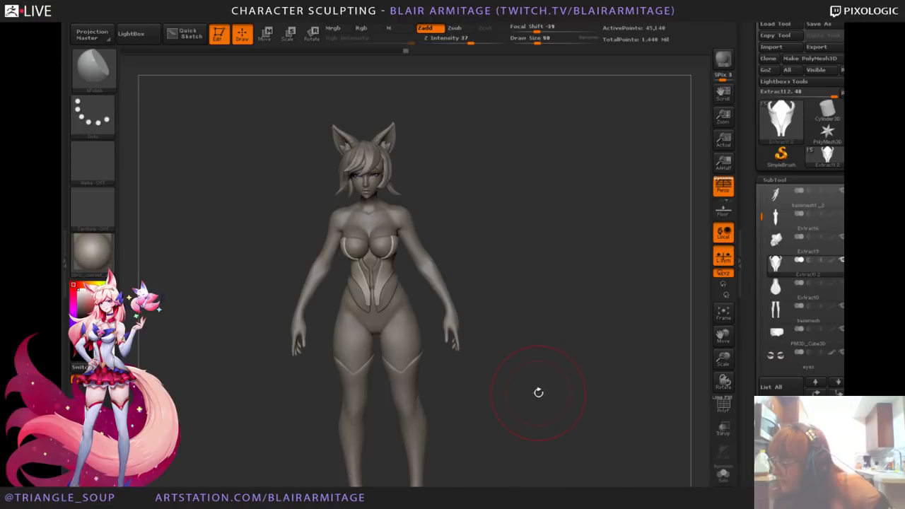
Step: Inspect the inner and outer corset layers around the waist and hips from the front and three-quarter views
left_click_drag(571, 332, 597, 328, "shift")
left_click_drag(724, 359, 434, 283)
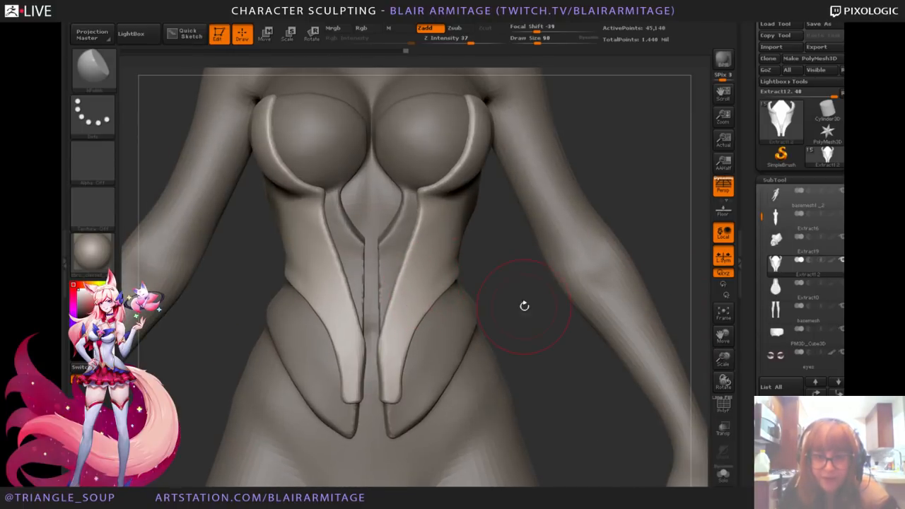
left_click_drag(524, 305, 557, 307)
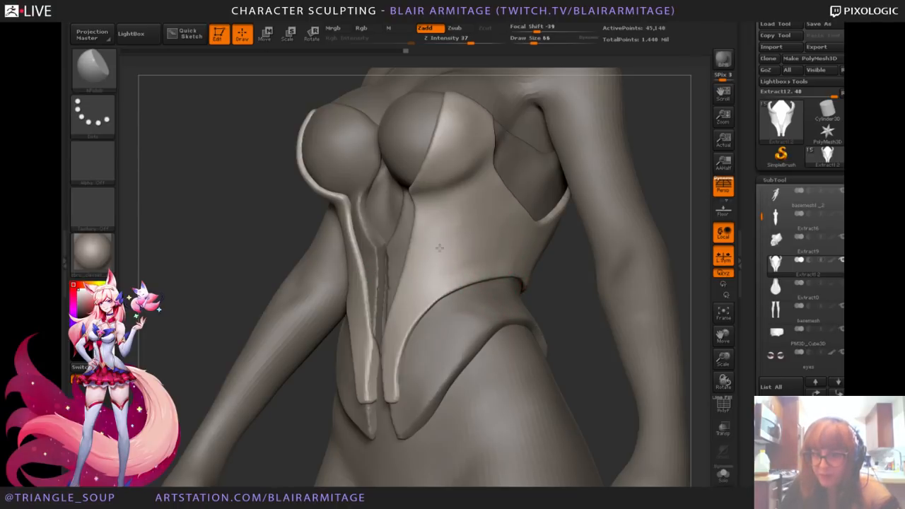
left_click(92, 67)
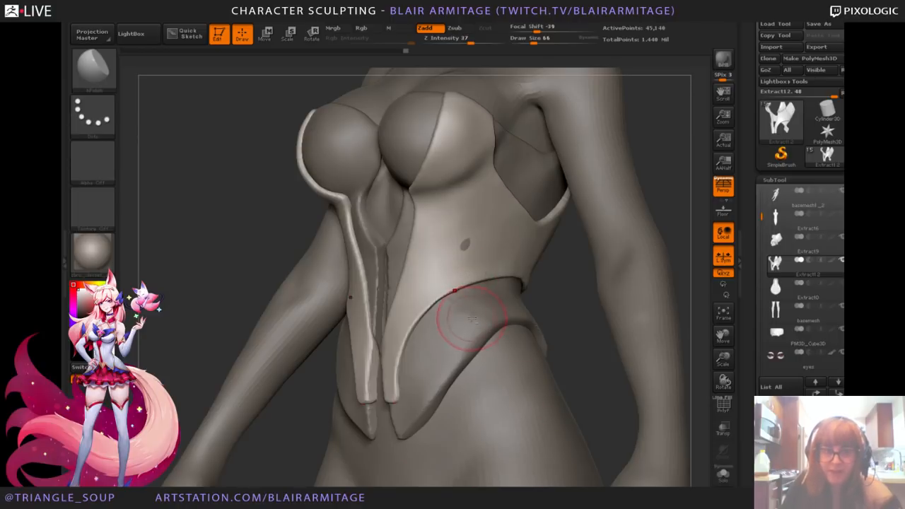
left_click(472, 316, "alt")
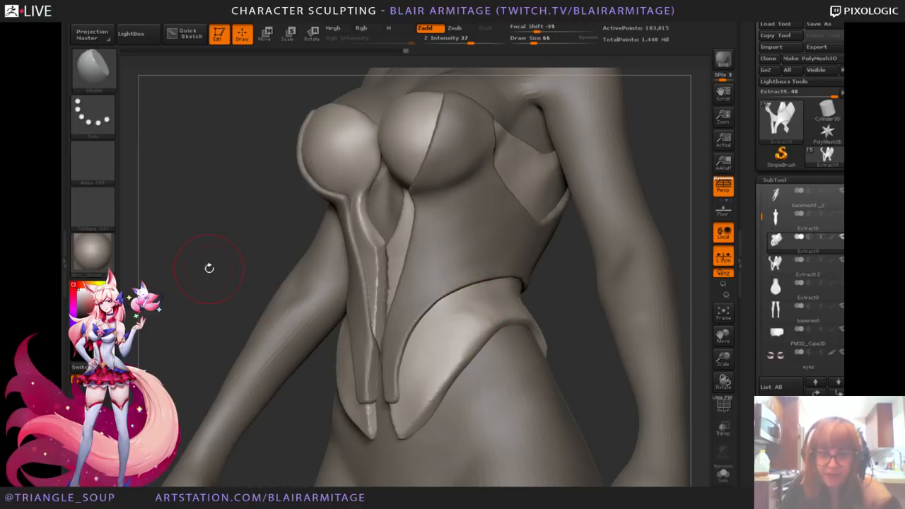
left_click_drag(210, 268, 283, 284)
left_click_drag(566, 380, 537, 354, "shift")
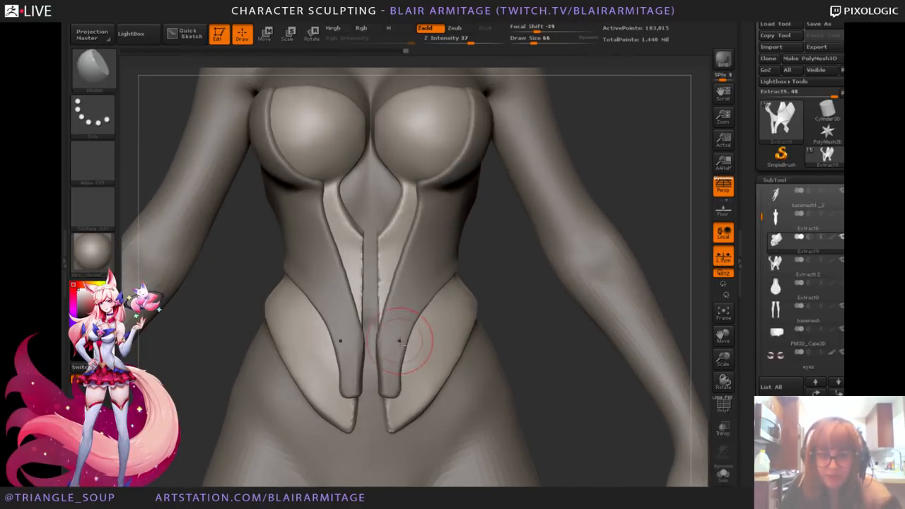
Step: Select the outer corset panel and use the Move Topological brush on its lower front tips, checking them from the side
left_click(390, 388, "alt")
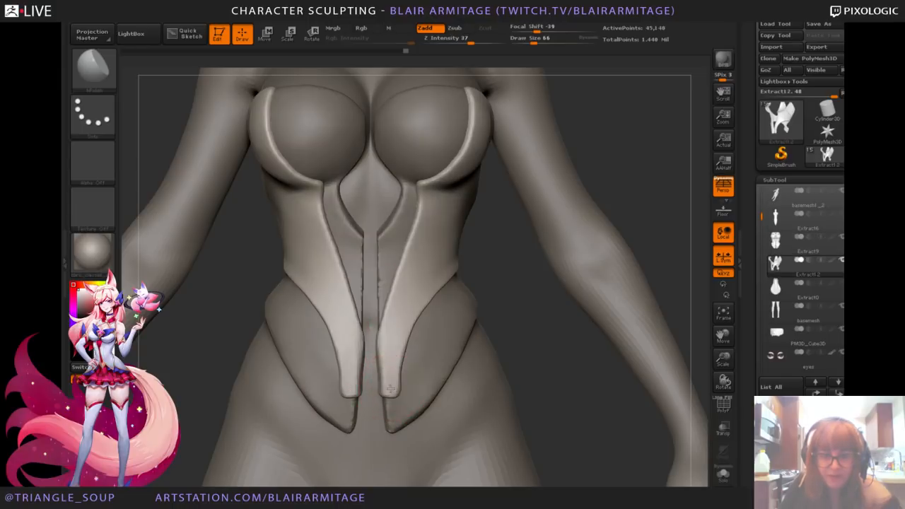
left_click(99, 74)
left_click(284, 84)
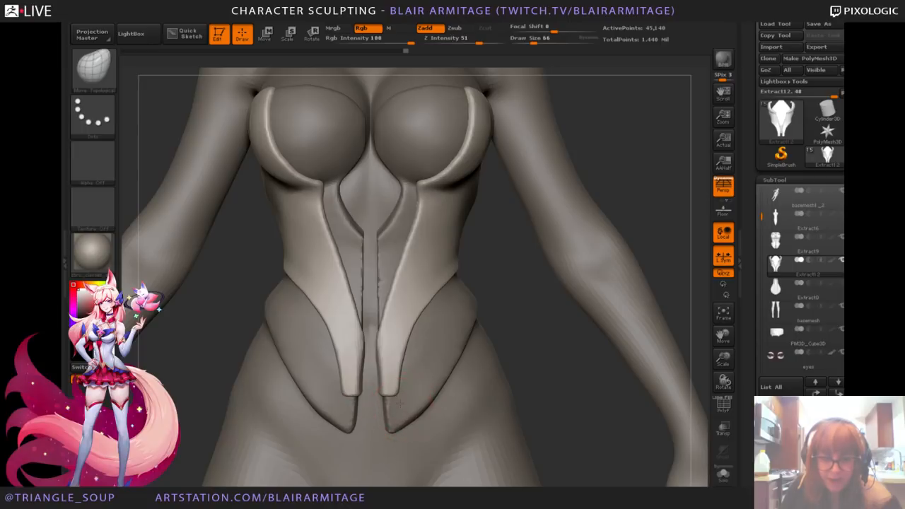
left_click_drag(577, 415, 614, 405, "alt")
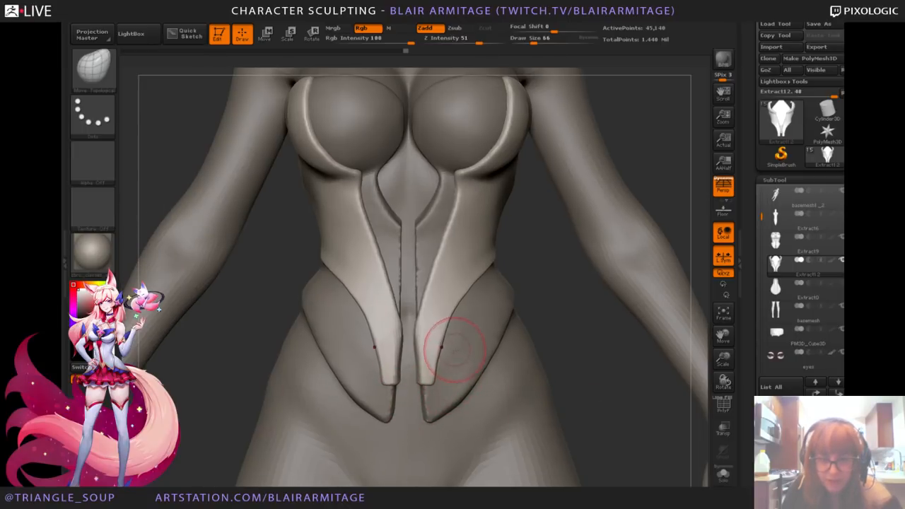
left_click_drag(620, 358, 482, 353)
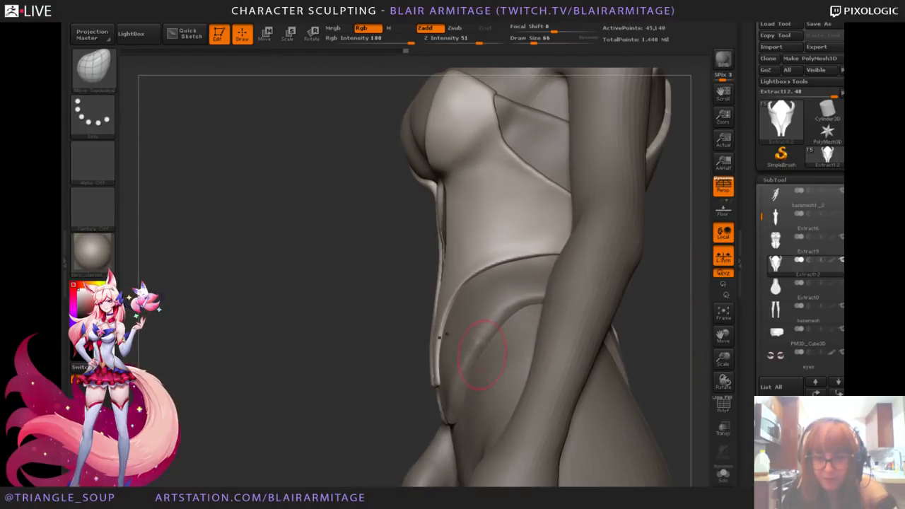
Step: Select the inner corset layer and adjust its front hip area with a larger Move Topological brush
left_click(458, 350, "alt")
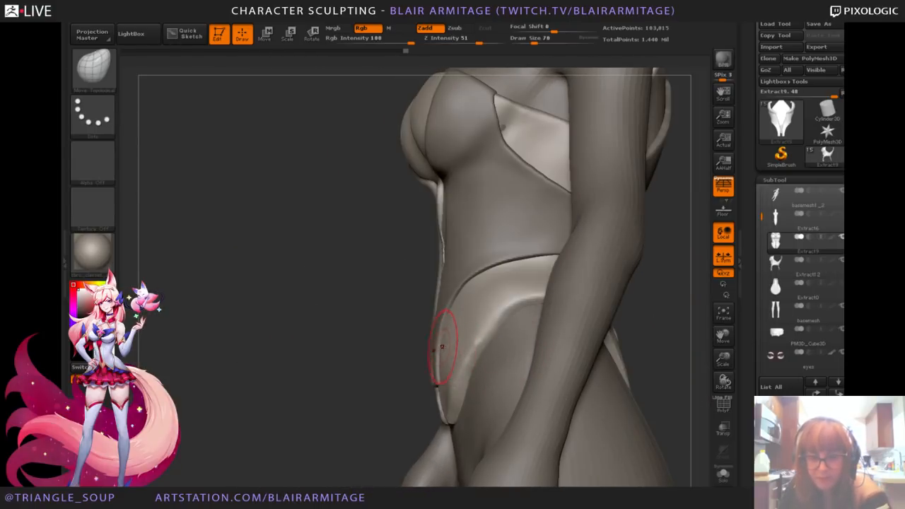
key("]")
key("]")
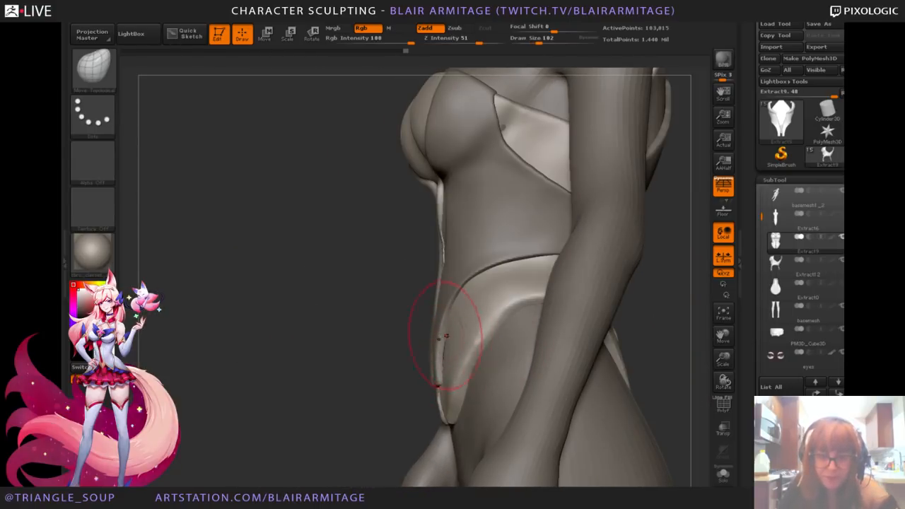
mouse_move(448, 320)
right_mouse_down()
mouse_move(486, 274)
mouse_move(607, 214)
right_mouse_up()
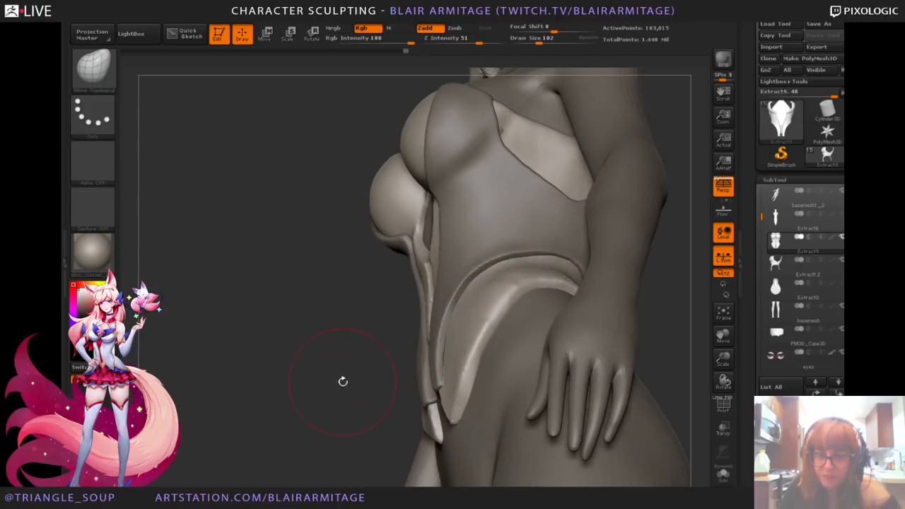
left_click_drag(344, 380, 417, 377)
Step: Flatten the bulge on the inner layer's hip panel with the hPolish brush at draw size 62
key("b")
key("h")
key("p")
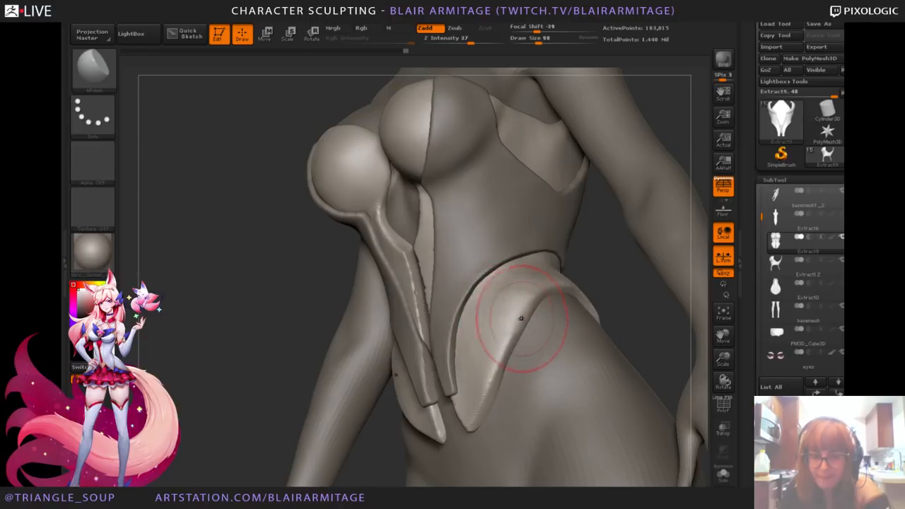
key("bracketleft")
key("bracketleft")
key("bracketleft")
key("bracketleft")
mouse_move(509, 301)
left_mouse_down()
mouse_move(514, 309)
mouse_move(506, 298)
mouse_move(484, 300)
left_mouse_up()
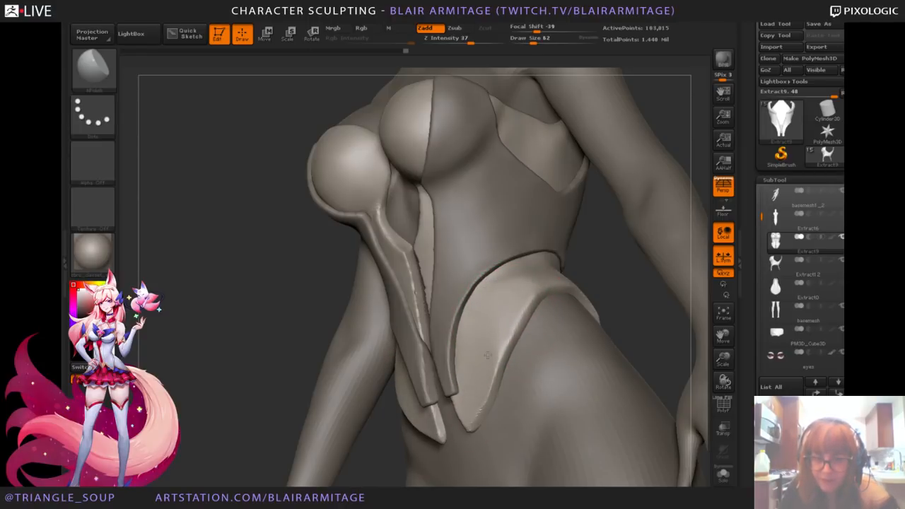
mouse_move(603, 288)
left_mouse_down()
mouse_move(541, 285)
mouse_move(522, 297)
left_mouse_up()
left_click_drag(297, 372, 396, 362)
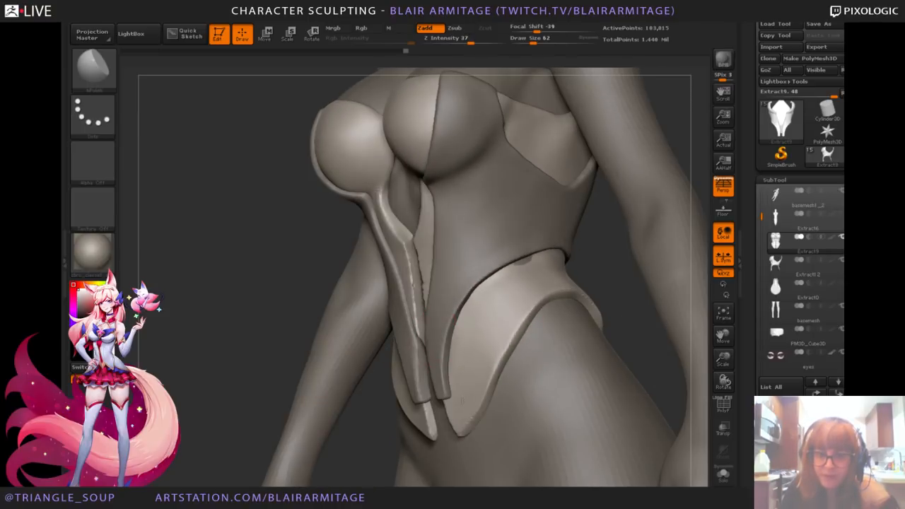
mouse_move(625, 309)
left_mouse_down()
mouse_move(520, 308)
mouse_move(533, 312)
left_mouse_up()
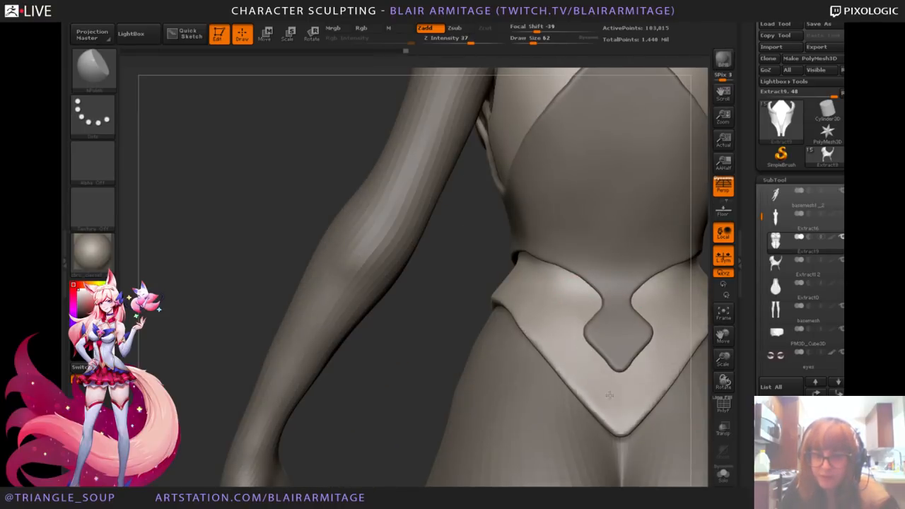
Step: Pull the inner layer with Move Topological where it dips below its surroundings under the outer panel's hip arch
key("b")
left_click(281, 80)
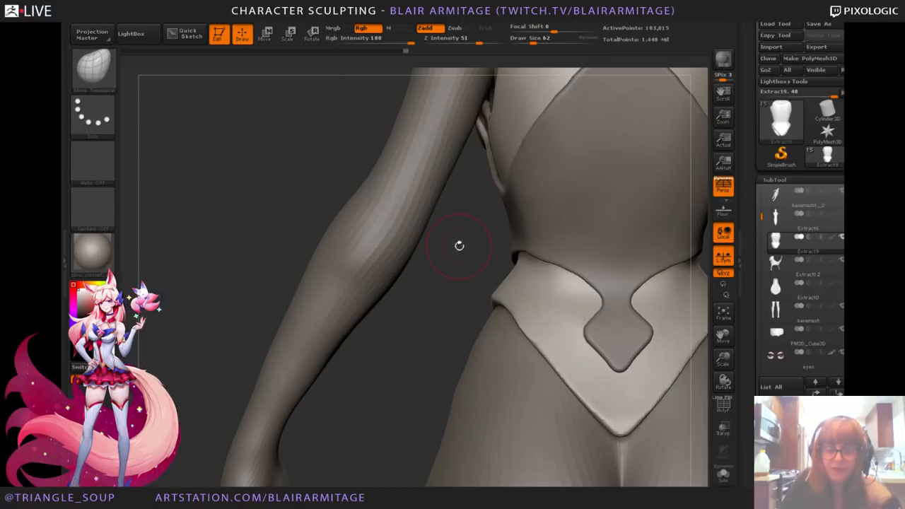
mouse_move(453, 320)
left_mouse_down()
mouse_move(304, 314)
mouse_move(396, 301)
left_mouse_up()
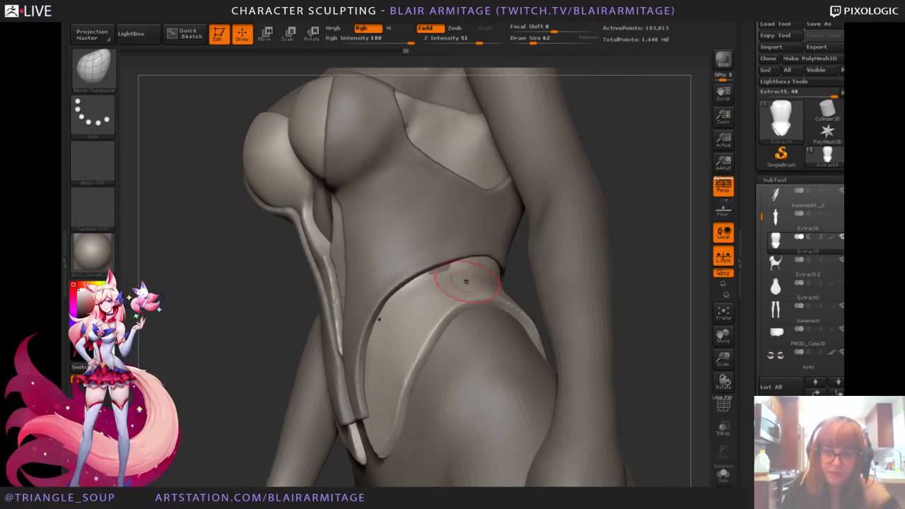
left_click_drag(444, 278, 447, 265)
left_click_drag(667, 265, 522, 252)
left_click(498, 276, "alt")
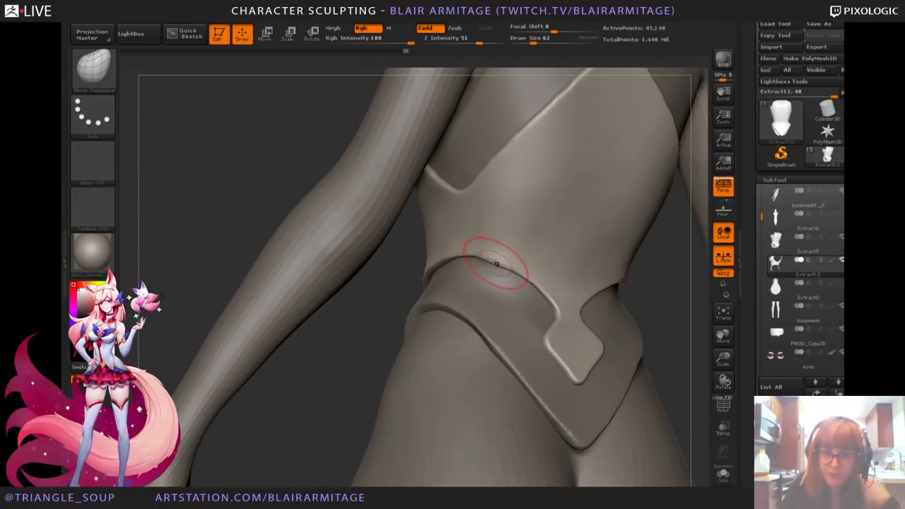
left_click(500, 301, "alt")
left_click_drag(346, 380, 571, 333)
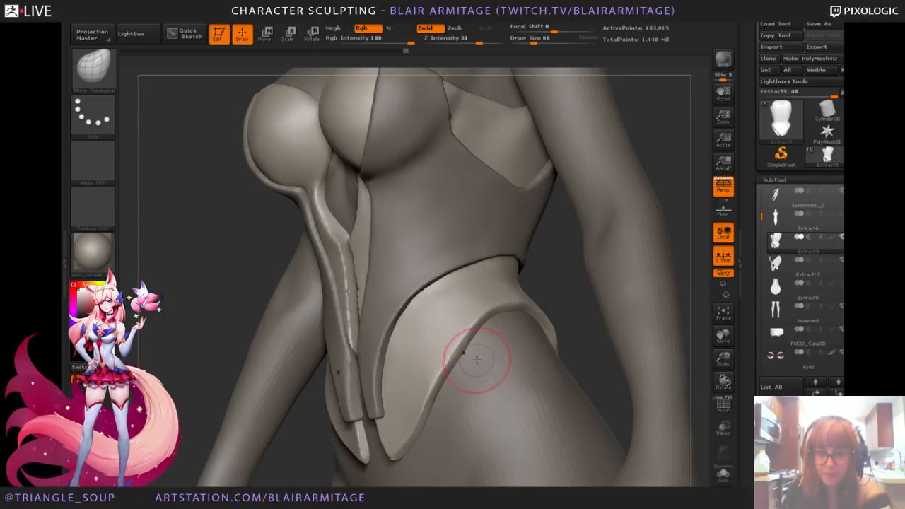
Step: Reshape the inner layer's lower edge over the thigh with an enlarged Move Topological brush
left_click_drag(594, 330, 451, 343)
left_click_drag(461, 297, 478, 307)
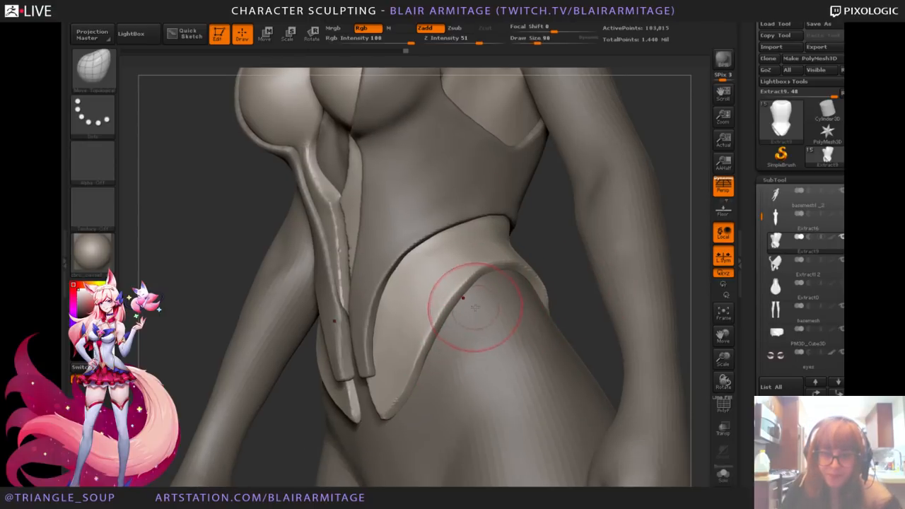
left_click_drag(427, 353, 449, 370)
left_click_drag(586, 325, 495, 324)
mouse_move(413, 398)
left_mouse_down()
mouse_move(418, 340)
mouse_move(435, 323)
left_mouse_up()
Step: Check the corset silhouette on the full character from the front, then examine the head and chest
mouse_move(682, 288)
left_mouse_down()
mouse_move(642, 302)
mouse_move(661, 372)
left_mouse_up()
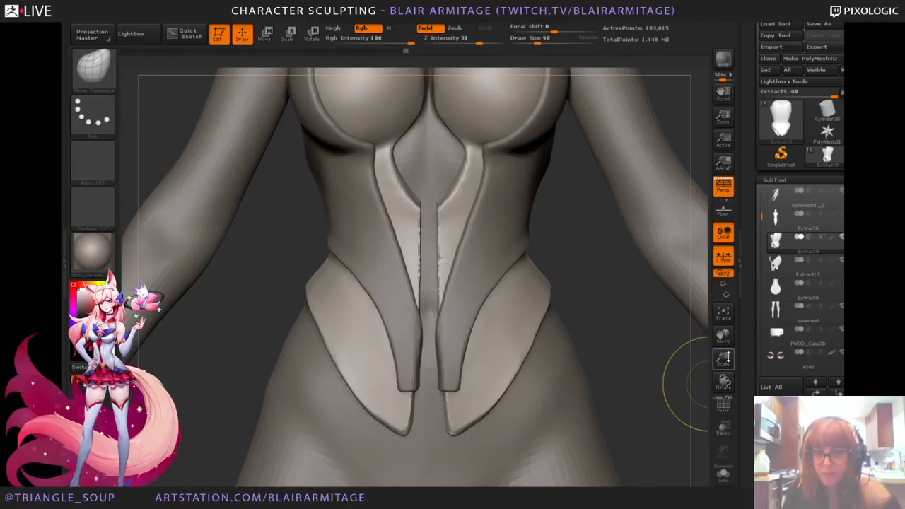
right_click_drag(709, 384, 647, 259, "ctrl")
right_click_drag(667, 346, 608, 261, "alt")
mouse_move(627, 301)
right_mouse_down()
mouse_move(641, 305)
mouse_move(622, 304)
right_mouse_up()
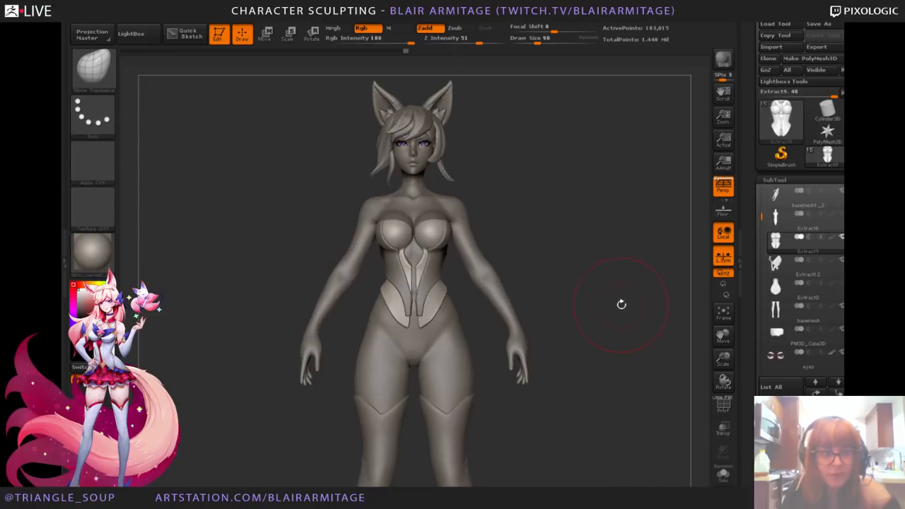
right_click_drag(599, 272, 594, 347)
right_click_drag(741, 378, 589, 259, "ctrl")
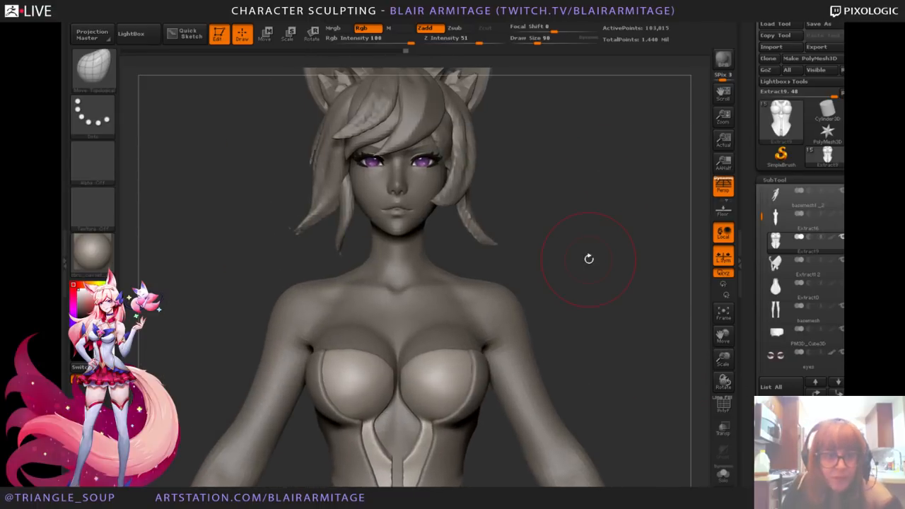
Step: Select the body mesh and mask a symmetrical strip from the collarbones toward the bust at draw size 26
left_click(453, 319, "alt")
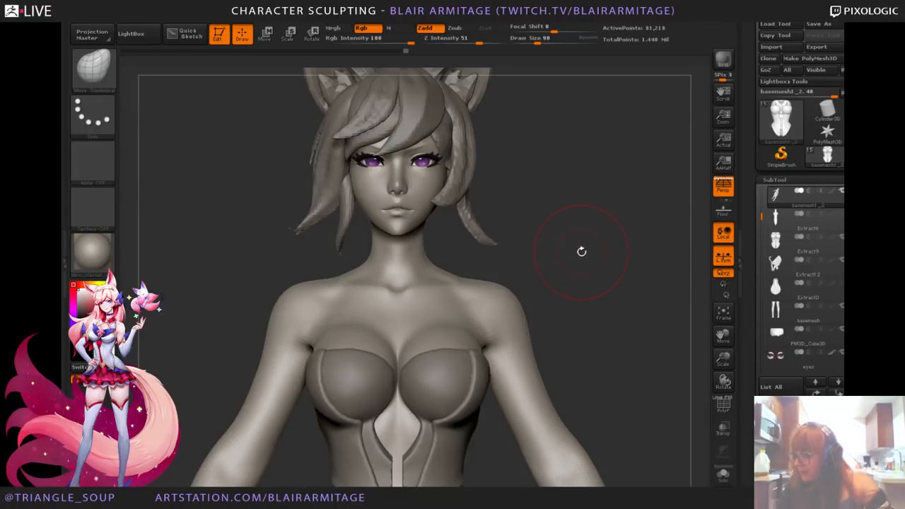
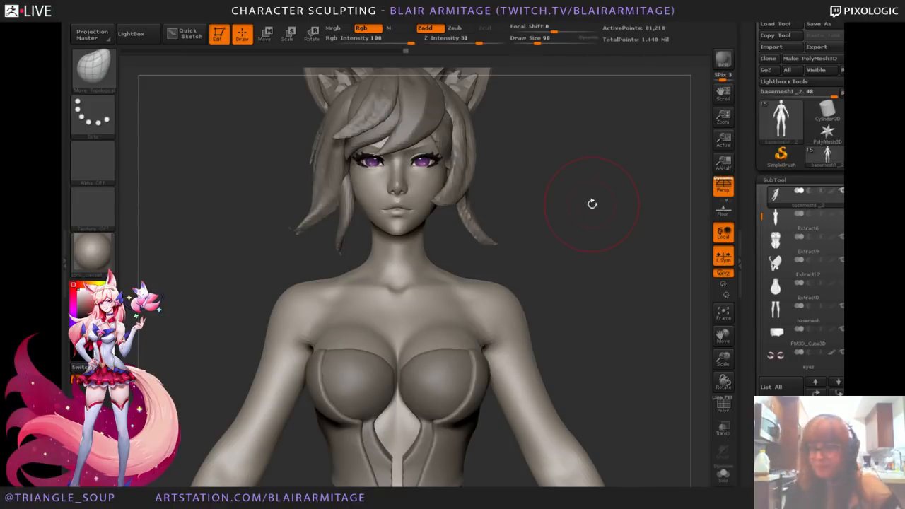
mouse_move(583, 332)
left_mouse_down("alt")
mouse_move(579, 293)
mouse_move(555, 274)
mouse_move(584, 283)
left_mouse_up("alt")
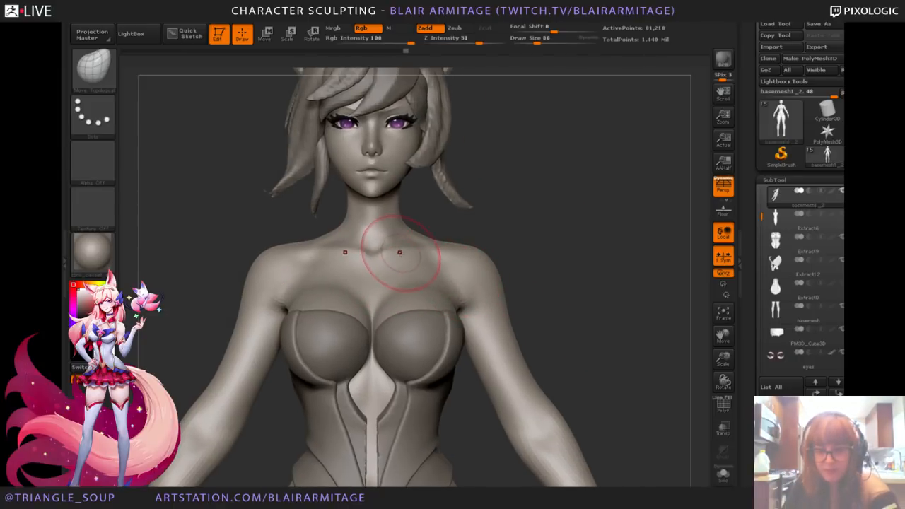
key("[")
key("[")
key("[")
key("[")
key("[")
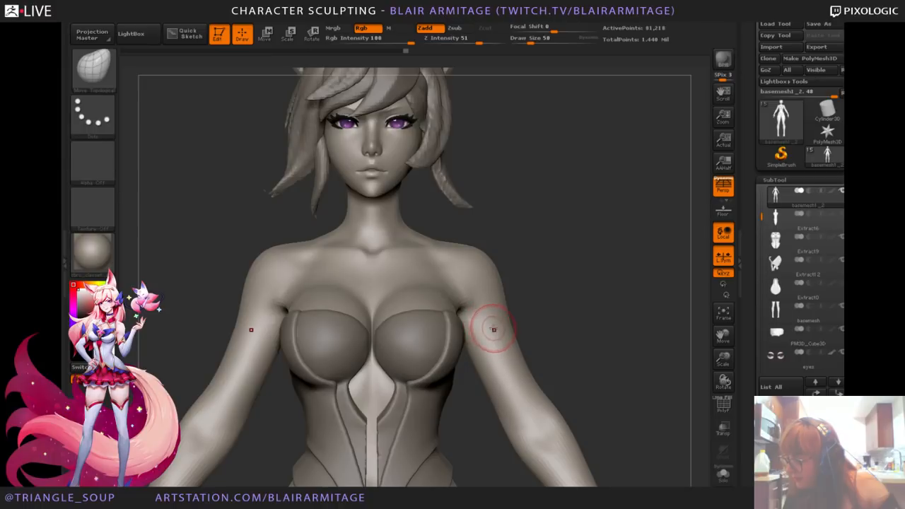
left_click_drag(580, 313, 545, 273)
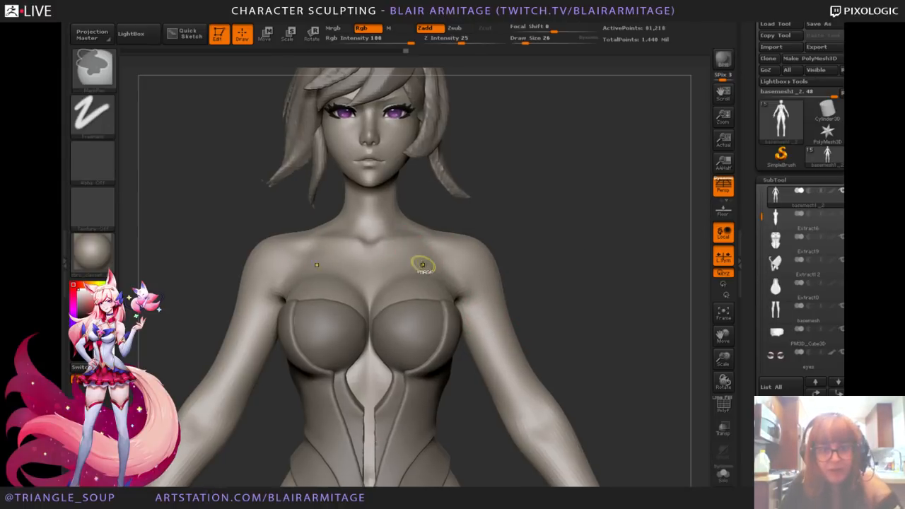
left_click_drag(408, 244, 427, 268, "ctrl")
left_click_drag(575, 222, 544, 237)
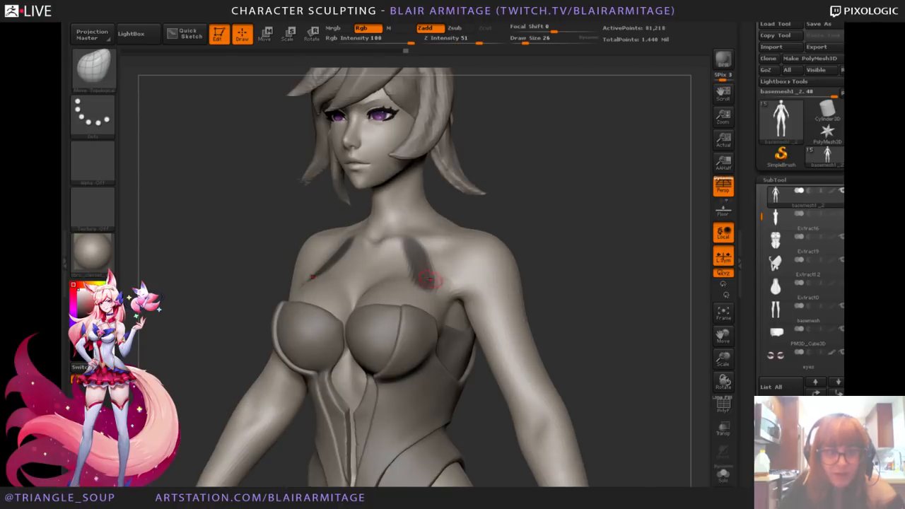
Step: Widen the chest mask and extend it down past the armpit to the top edge of the bust cups
key("b")
key("m")
key("t")
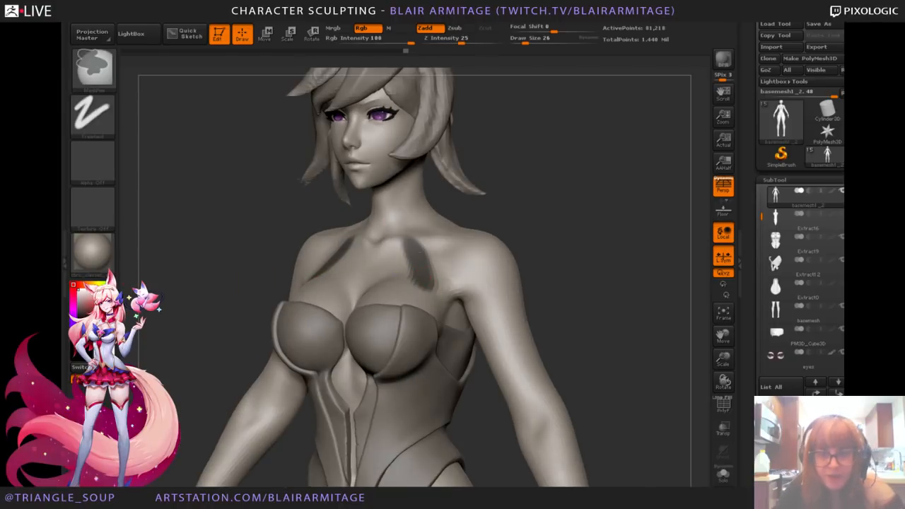
left_click_drag(433, 286, 424, 304, "ctrl")
left_click_drag(570, 262, 538, 265)
mouse_move(423, 297)
left_mouse_down("ctrl")
mouse_move(406, 305)
mouse_move(433, 244)
left_mouse_up("ctrl")
mouse_move(614, 212)
left_mouse_down()
mouse_move(604, 227)
mouse_move(625, 231)
left_mouse_up()
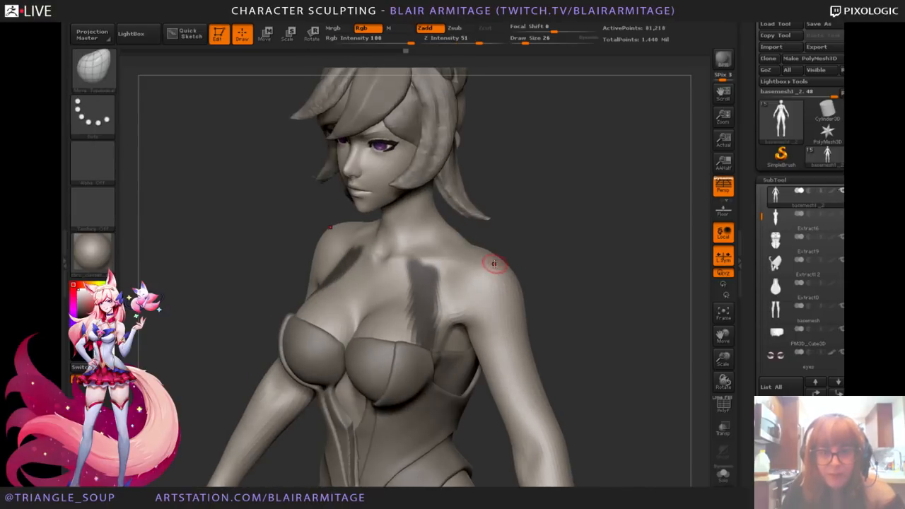
Step: Isolate the body mesh and extend the mask across the collarbones so both sides meet at the base of the neck
left_click(724, 476)
key("b")
key("c")
key("b")
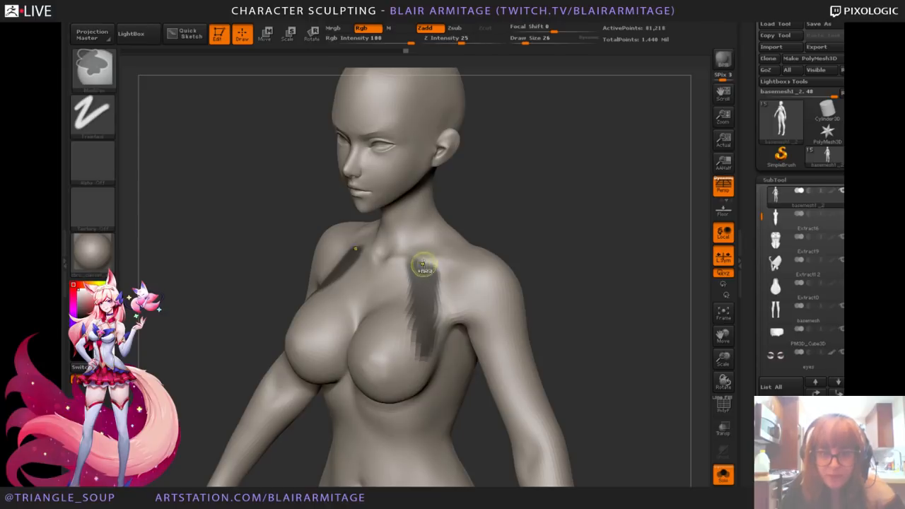
left_click_drag(464, 237, 491, 229, "shift")
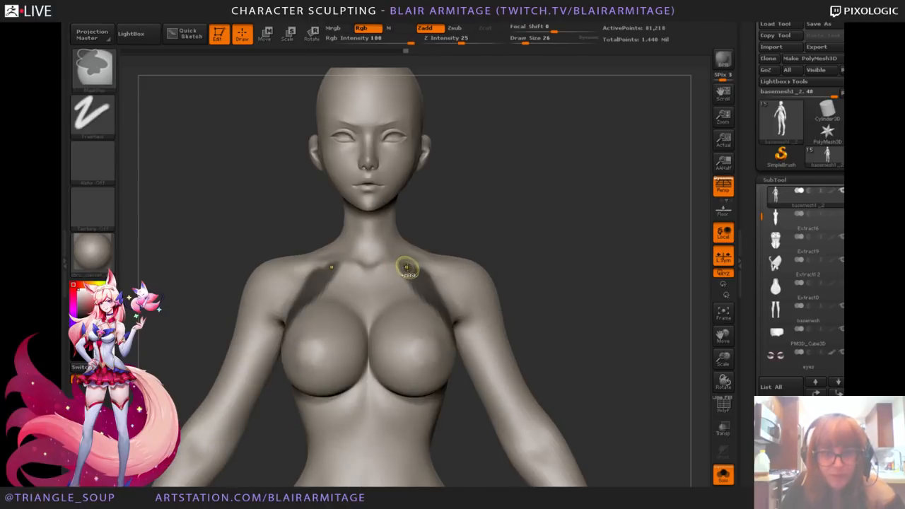
left_click_drag(408, 267, 372, 251, "ctrl")
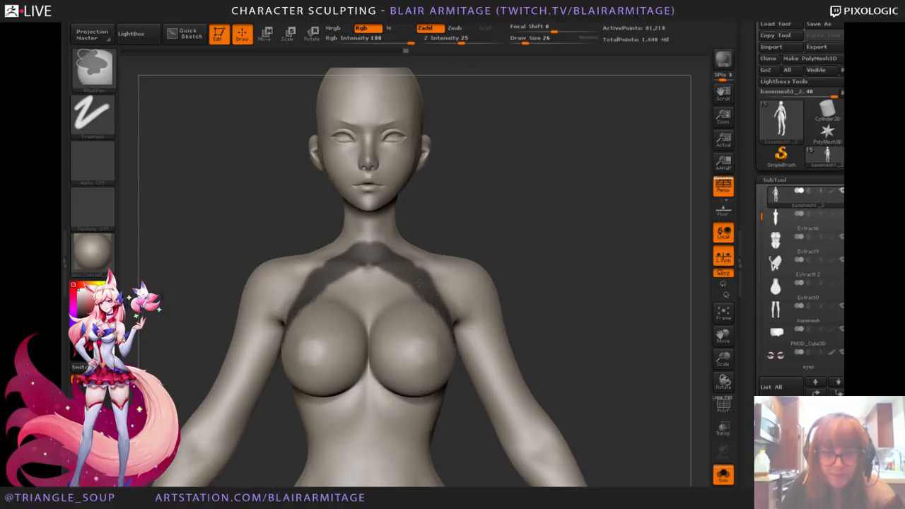
Step: Thicken the chest mask along the collarbones and trim its inner edge into a clean curve below the base of the neck
left_click_drag(377, 254, 411, 282, "ctrl")
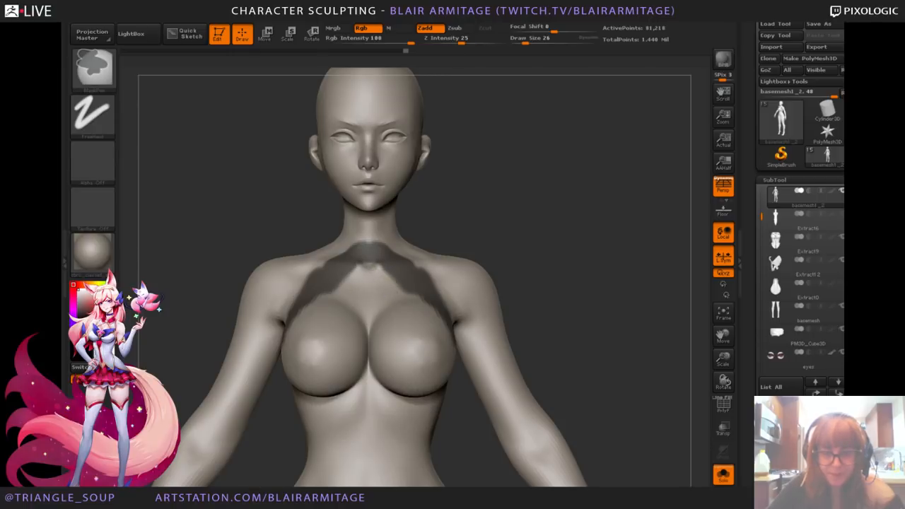
left_click_drag(384, 282, 403, 286, "ctrl+alt")
left_click_drag(547, 255, 548, 290)
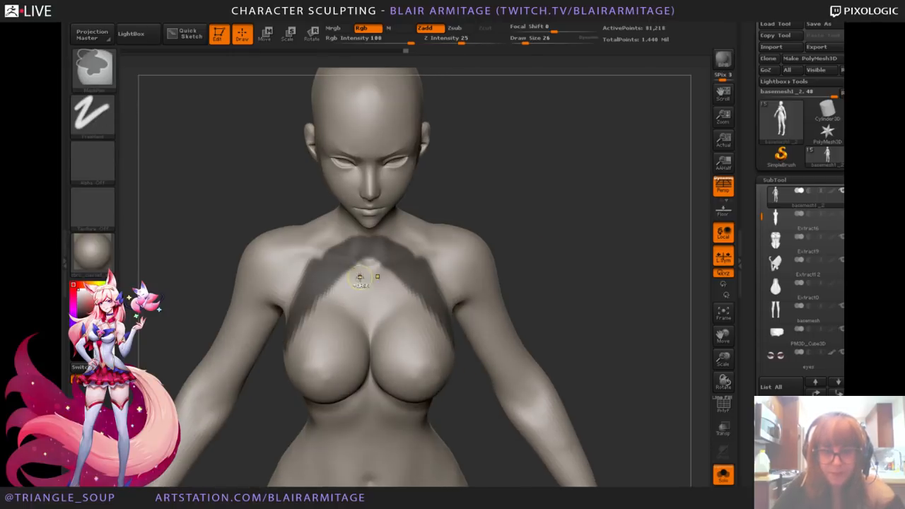
left_click_drag(361, 277, 368, 264, "ctrl+alt")
mouse_move(592, 245)
left_mouse_down()
mouse_move(573, 212)
mouse_move(393, 254)
left_mouse_up()
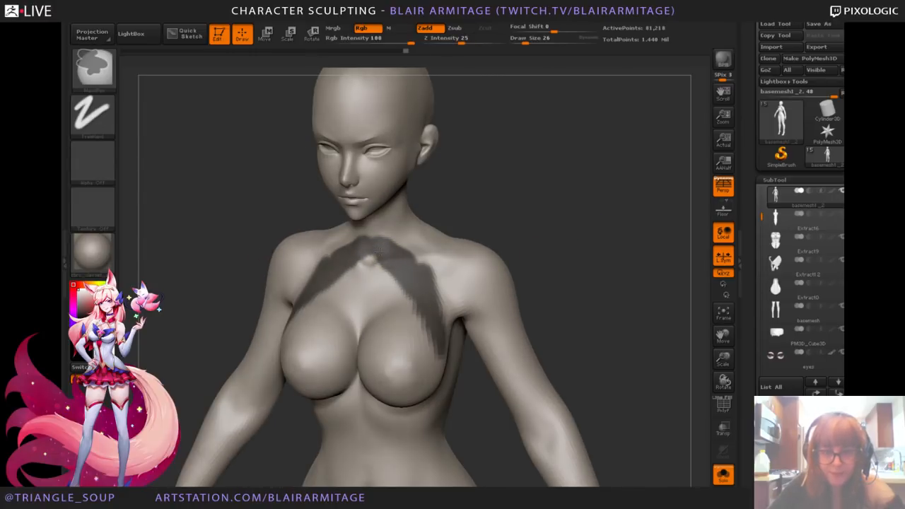
left_click_drag(427, 300, 434, 310, "ctrl")
Step: Widen the mask toward the shoulders and extend it up both sides of the neck into a V-shaped halter collar
left_click_drag(547, 232, 546, 205, "shift")
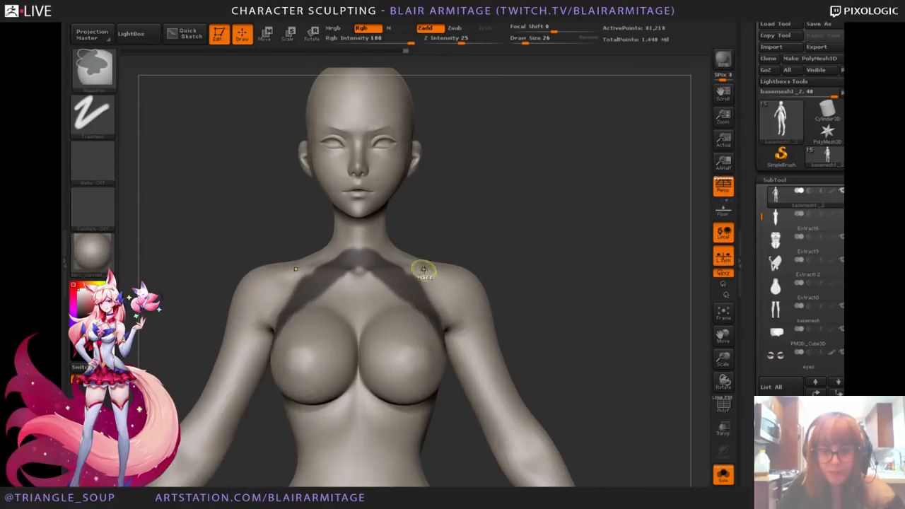
left_click_drag(421, 268, 435, 305, "ctrl")
mouse_move(525, 244)
left_mouse_down()
mouse_move(483, 248)
mouse_move(414, 307)
mouse_move(409, 332)
mouse_move(404, 274)
mouse_move(549, 244)
left_mouse_up()
left_click_drag(406, 275, 387, 266, "ctrl")
mouse_move(531, 232)
left_mouse_down()
mouse_move(519, 232)
mouse_move(594, 214)
left_mouse_up()
left_click_drag(303, 299, 322, 299, "ctrl")
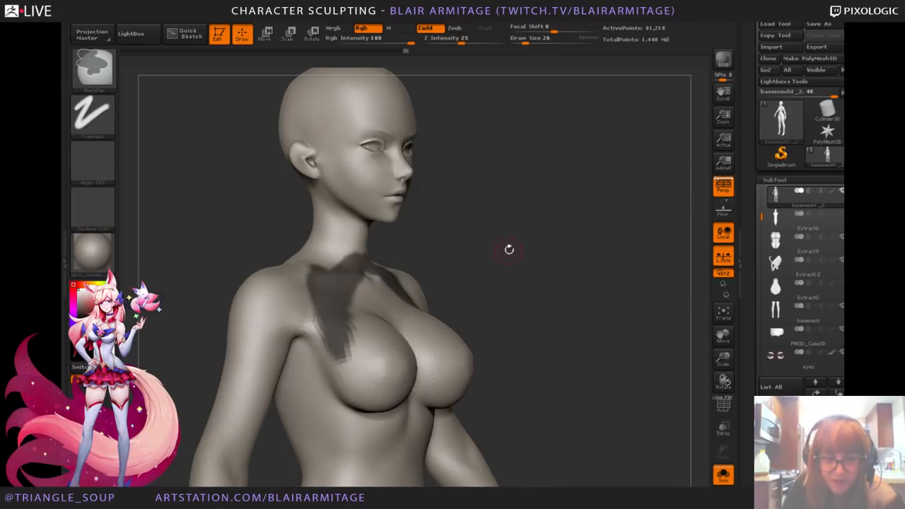
left_click_drag(665, 249, 569, 250)
left_click_drag(378, 289, 391, 277, "ctrl")
mouse_move(536, 234)
left_mouse_down()
mouse_move(459, 244)
mouse_move(371, 280)
mouse_move(368, 267)
mouse_move(333, 278)
mouse_move(347, 287)
left_mouse_up()
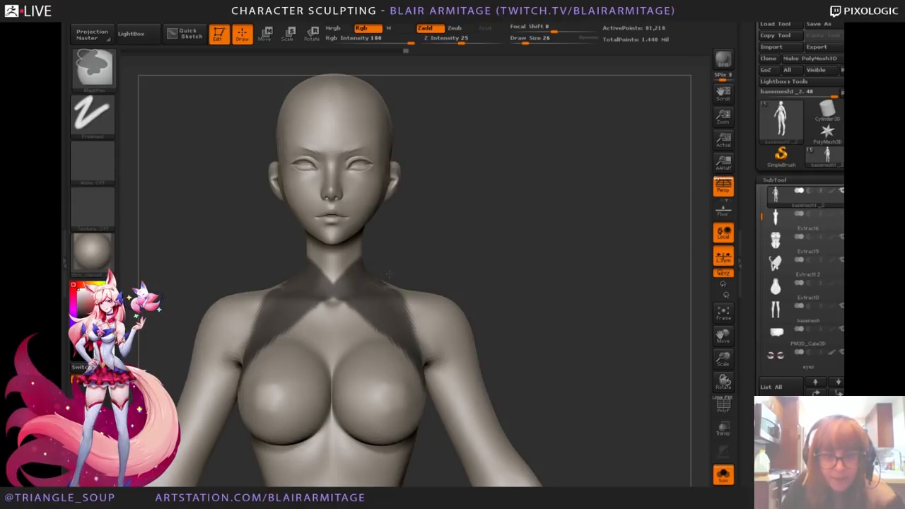
left_click_drag(391, 286, 397, 288, "ctrl")
Step: Continue the collar mask around the sides and nape of the neck, and trim its upper edge at the back
mouse_move(522, 239)
left_mouse_down()
mouse_move(415, 263)
mouse_move(393, 258)
mouse_move(477, 262)
left_mouse_up()
mouse_move(485, 212)
left_mouse_down()
mouse_move(558, 170)
mouse_move(620, 196)
mouse_move(581, 251)
mouse_move(607, 210)
left_mouse_up()
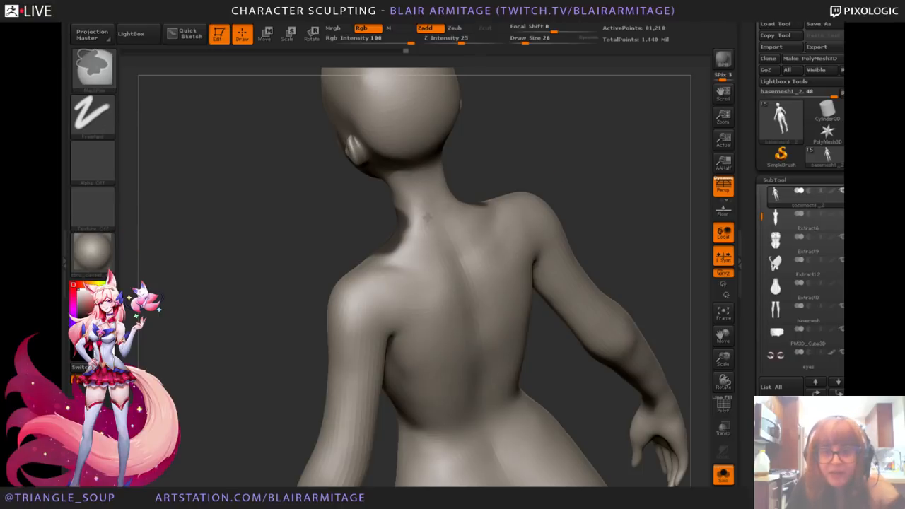
mouse_move(526, 178)
left_mouse_down()
mouse_move(563, 163)
mouse_move(541, 172)
left_mouse_up()
left_click_drag(400, 218, 414, 215, "ctrl")
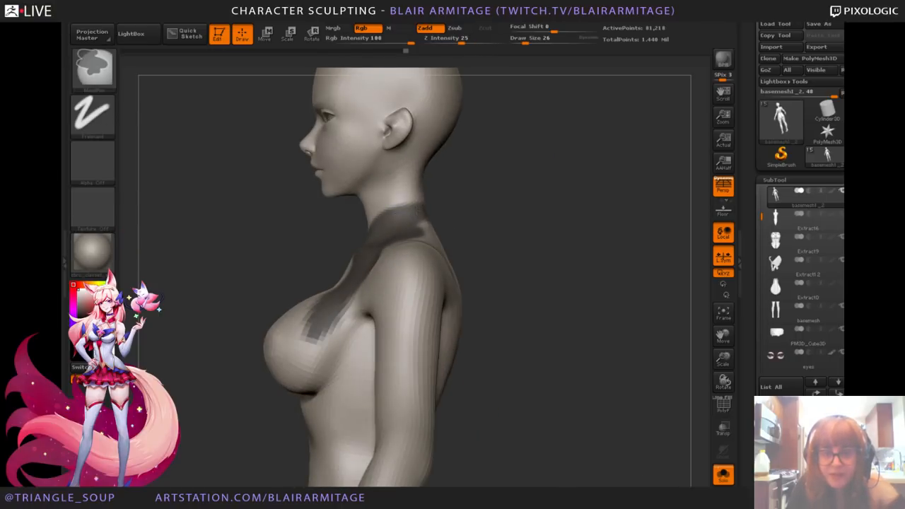
left_click_drag(531, 219, 474, 226)
mouse_move(417, 216)
left_mouse_down("ctrl")
mouse_move(458, 210)
mouse_move(437, 191)
left_mouse_up("ctrl")
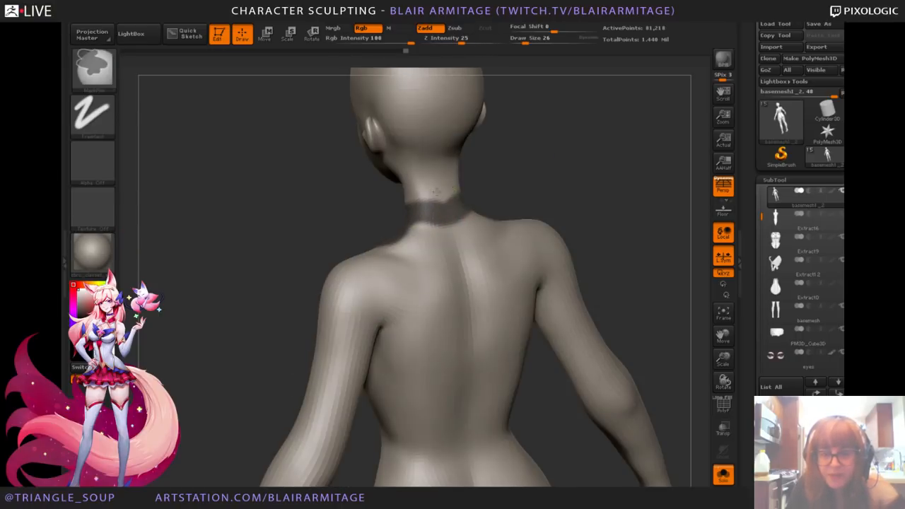
left_click_drag(542, 181, 522, 186)
mouse_move(440, 212)
left_mouse_down("ctrl")
mouse_move(458, 215)
mouse_move(445, 221)
left_mouse_up("ctrl")
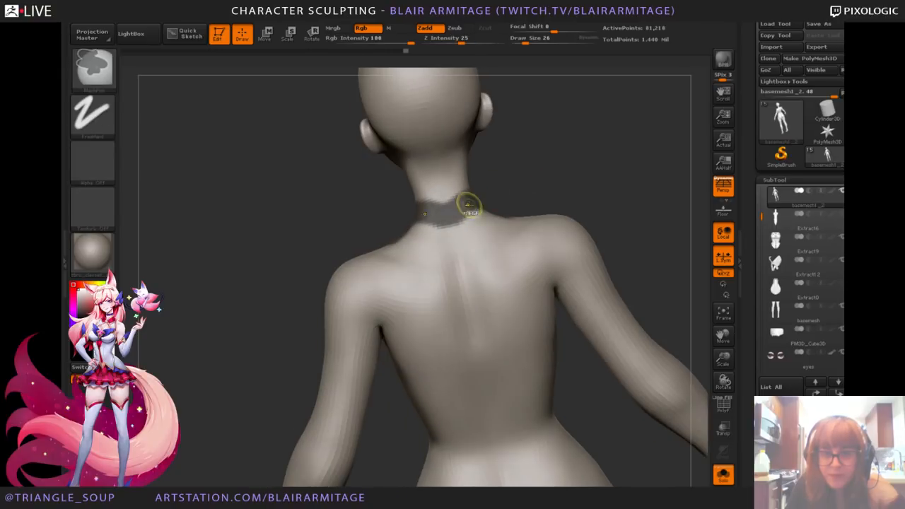
mouse_move(610, 174)
left_mouse_down()
mouse_move(460, 222)
mouse_move(516, 201)
mouse_move(503, 203)
left_mouse_up()
left_click_drag(410, 203, 441, 212, "ctrl+alt")
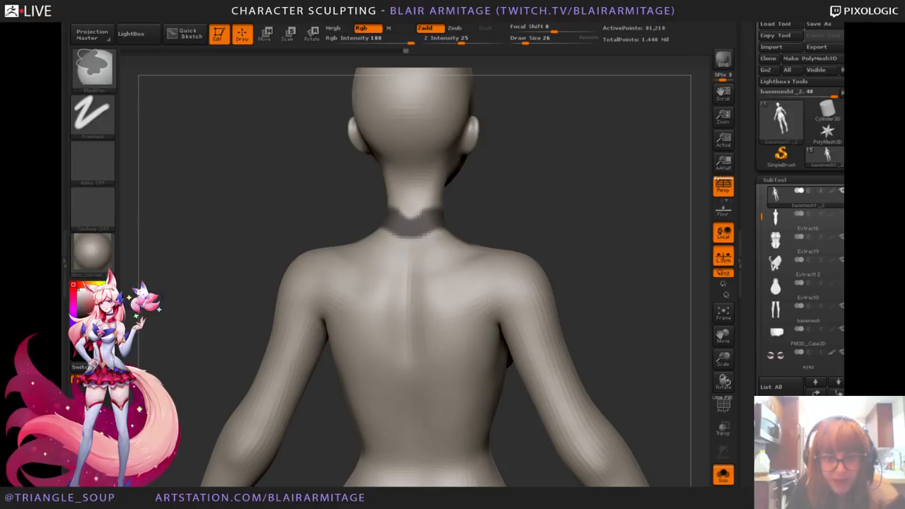
Step: Show all subtools and mask the upper back from the nape down to the corset's top edge, filling the gaps between strokes
key("shift")
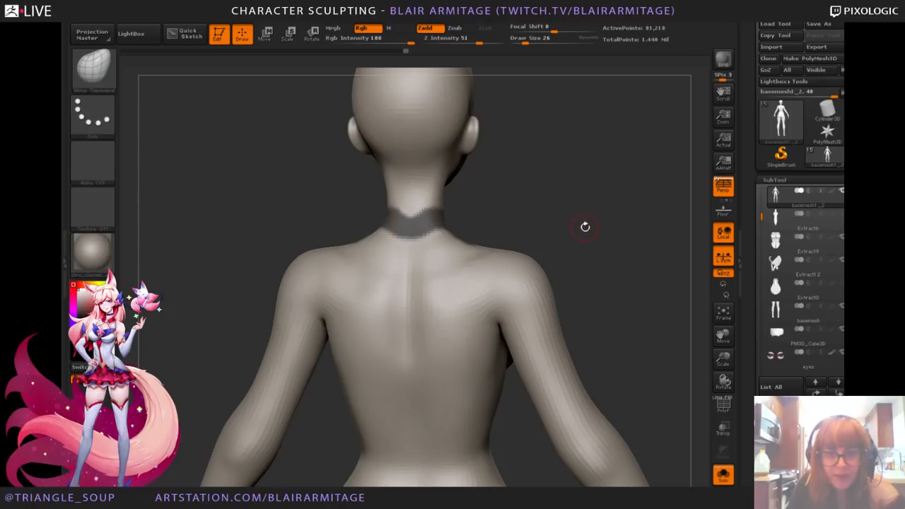
left_click(724, 475)
left_click_drag(406, 247, 409, 305, "ctrl")
left_click_drag(566, 237, 531, 235)
left_click_drag(380, 239, 372, 273, "ctrl")
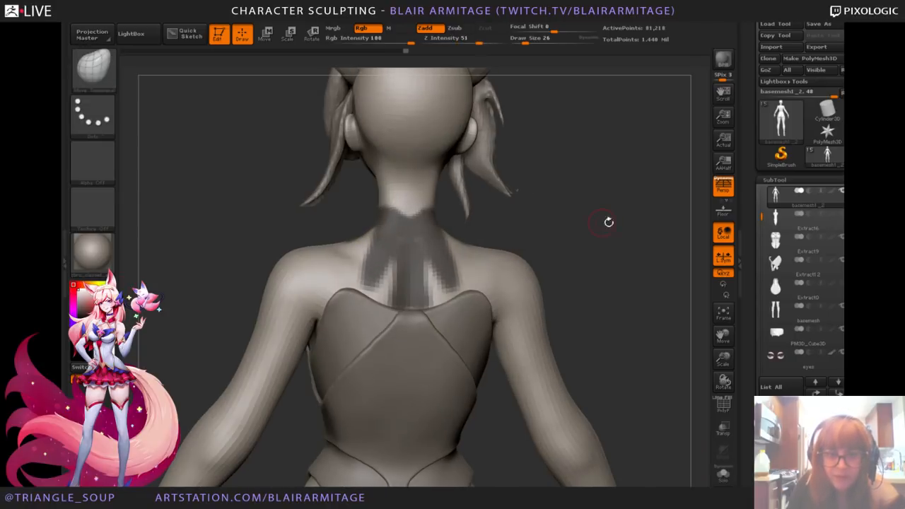
left_click_drag(608, 222, 683, 239)
mouse_move(364, 257)
left_mouse_down("ctrl")
mouse_move(373, 240)
mouse_move(368, 248)
left_mouse_up("ctrl")
left_click_drag(540, 264, 488, 256)
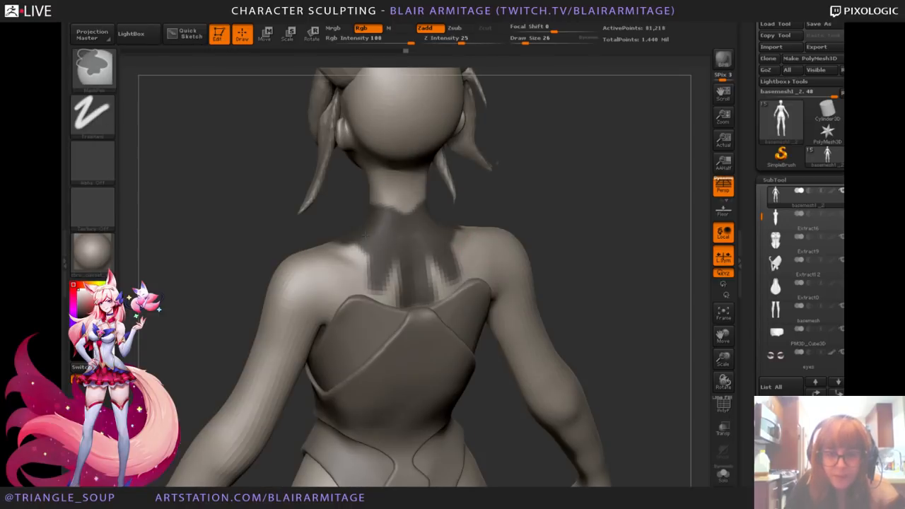
mouse_move(368, 246)
left_mouse_down("ctrl")
mouse_move(359, 260)
mouse_move(365, 293)
mouse_move(356, 253)
left_mouse_up("ctrl")
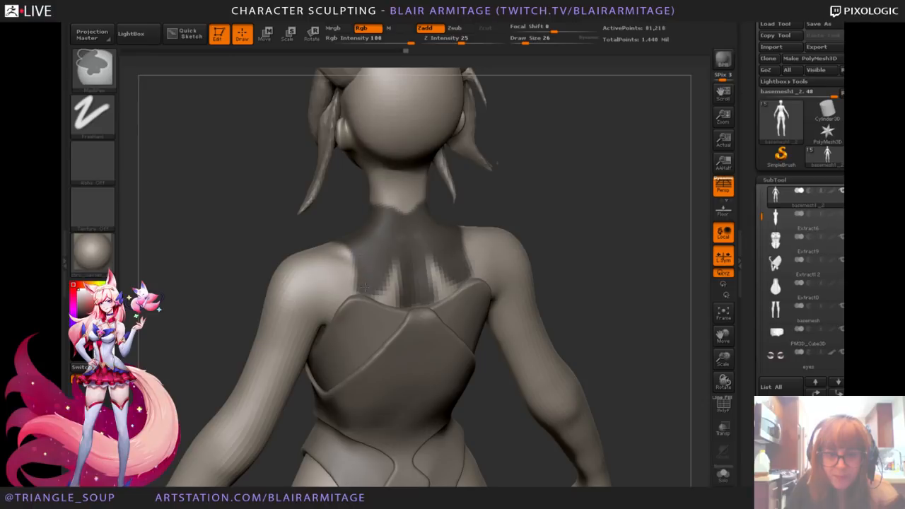
mouse_move(365, 285)
left_mouse_down("ctrl")
mouse_move(389, 301)
mouse_move(395, 268)
left_mouse_up("ctrl")
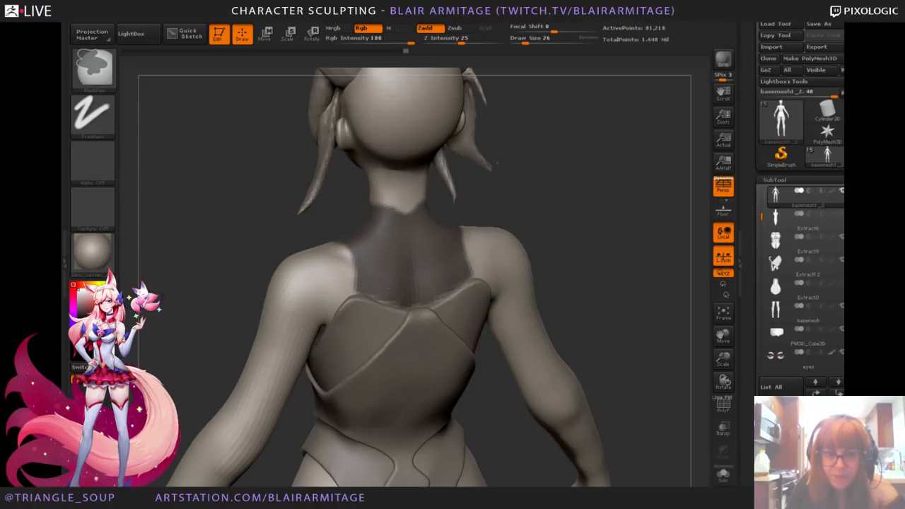
mouse_move(632, 232)
left_mouse_down()
mouse_move(618, 256)
mouse_move(637, 284)
left_mouse_up()
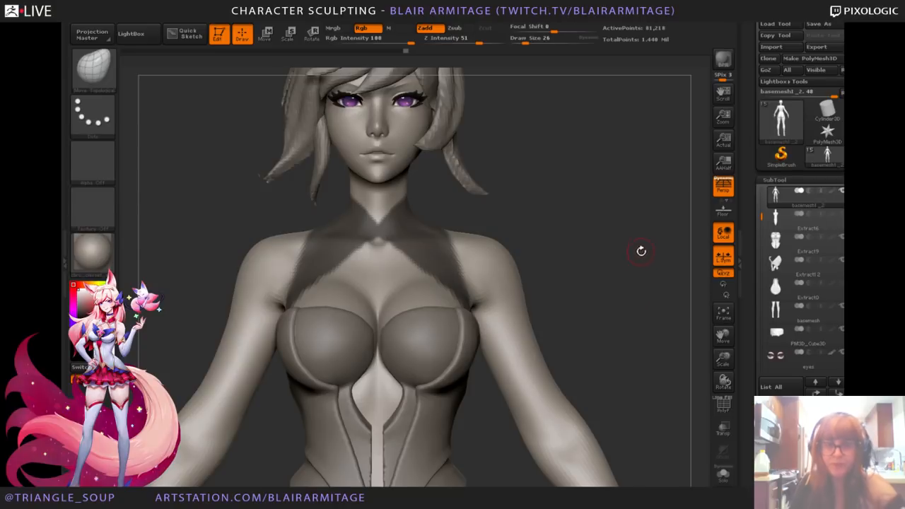
left_click_drag(689, 324, 664, 352)
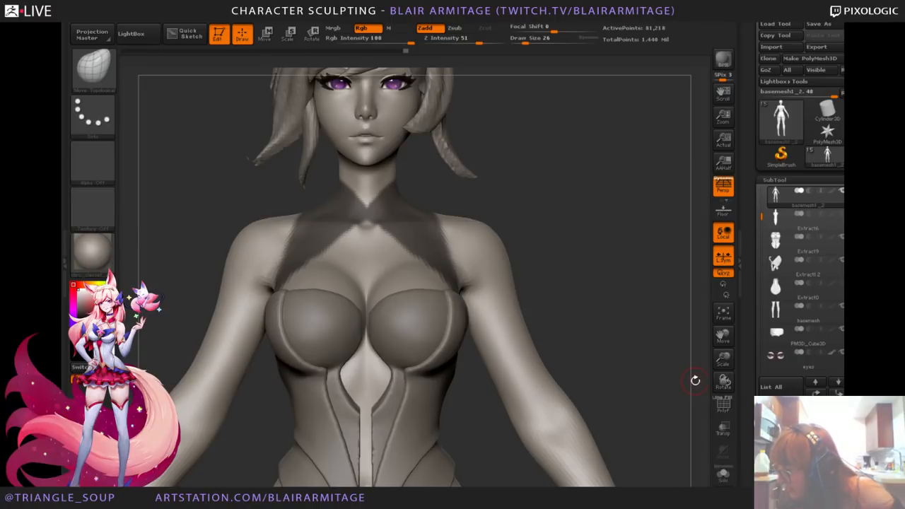
Step: Isolate the body mesh at the mouth and enlarge the Move Topological brush to draw size 74
left_click_drag(562, 272, 627, 321)
left_click_drag(725, 359, 715, 417)
left_click_drag(576, 239, 670, 436, "alt")
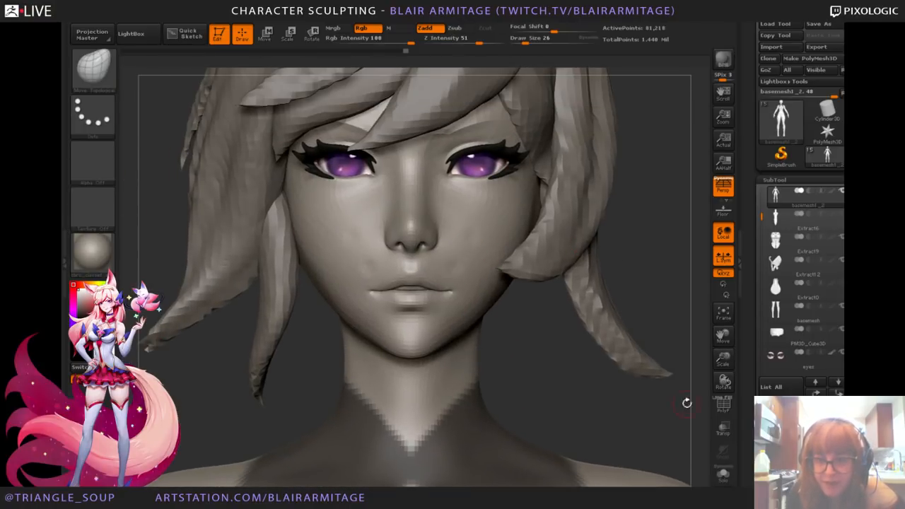
key("ctrl+z")
left_click(721, 472)
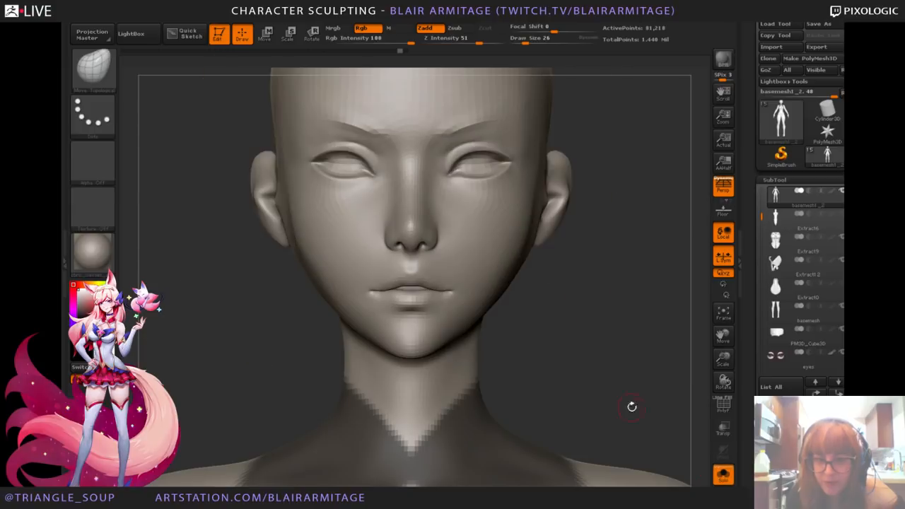
left_click_drag(630, 406, 616, 405, "alt")
left_click_drag(727, 361, 724, 417)
mouse_move(580, 453)
left_mouse_down("alt")
mouse_move(621, 380)
mouse_move(587, 418)
left_mouse_up("alt")
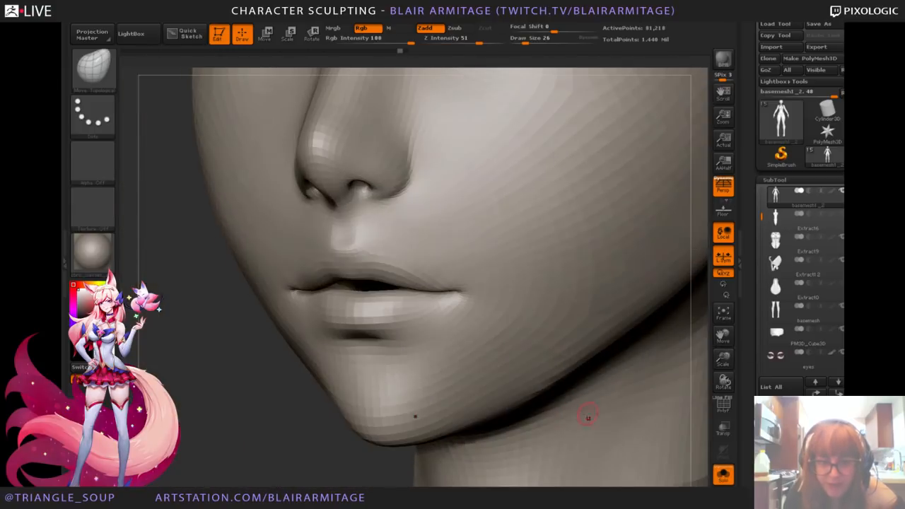
mouse_move(217, 441)
left_mouse_down("alt")
mouse_move(226, 408)
mouse_move(242, 407)
left_mouse_up("alt")
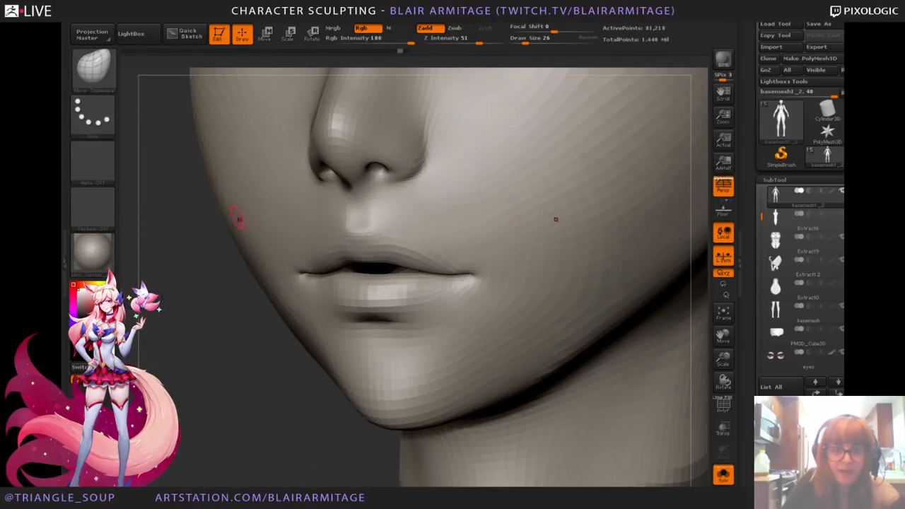
key("bracketright")
key("bracketright")
key("bracketright")
key("bracketright")
key("bracketright")
key("bracketright")
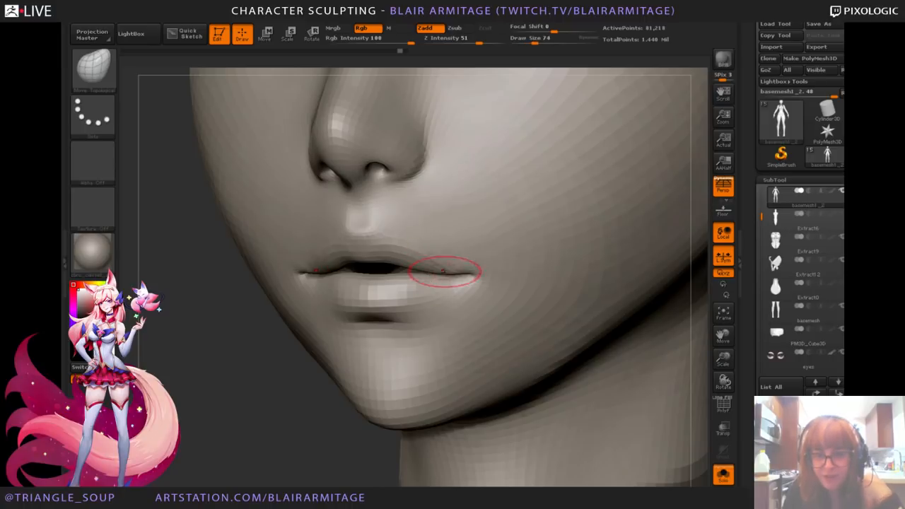
Step: Reshape the lip line and lower lip symmetrically near the mouth corners
mouse_move(256, 408)
left_mouse_down()
mouse_move(256, 381)
mouse_move(300, 382)
left_mouse_up()
left_click_drag(435, 266, 425, 270)
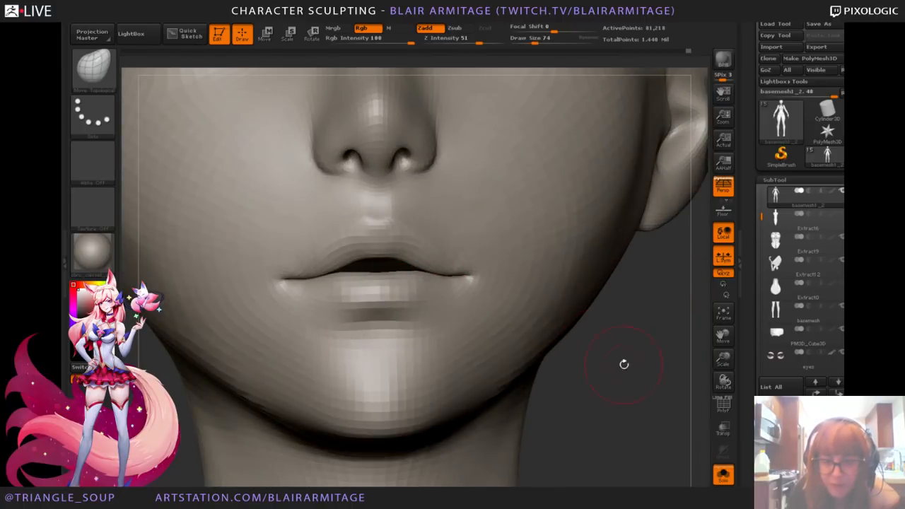
left_click_drag(624, 364, 616, 331)
left_click_drag(413, 270, 419, 279)
left_click_drag(635, 426, 445, 273)
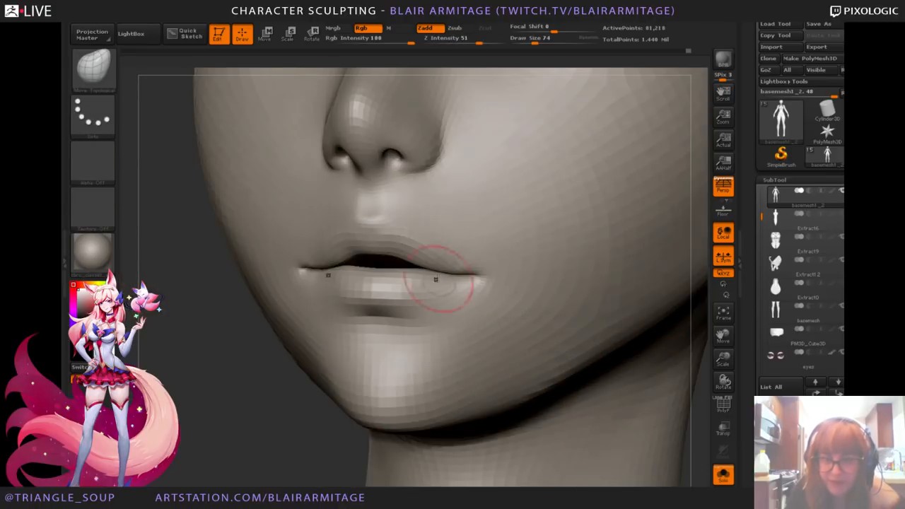
left_click_drag(226, 394, 313, 262)
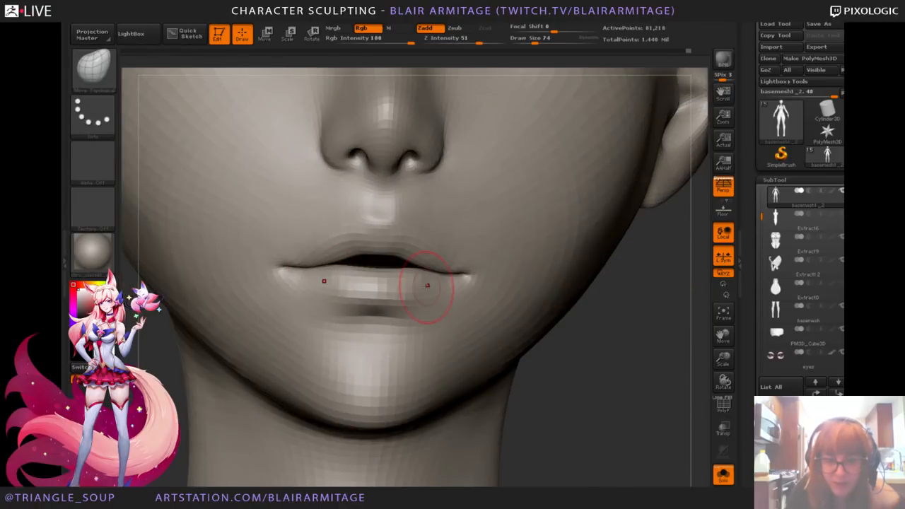
Step: Refine the lips and mouth corners further, working from side and three-quarter views
mouse_move(590, 372)
left_mouse_down()
mouse_move(596, 377)
mouse_move(233, 384)
mouse_move(339, 364)
left_mouse_up()
left_click_drag(262, 382, 400, 343)
left_click_drag(674, 357, 688, 329)
mouse_move(542, 288)
left_mouse_down()
mouse_move(606, 329)
mouse_move(459, 253)
left_mouse_up()
mouse_move(640, 318)
left_mouse_down()
mouse_move(597, 283)
mouse_move(523, 304)
mouse_move(587, 297)
mouse_move(521, 293)
left_mouse_up()
mouse_move(475, 253)
left_mouse_down()
mouse_move(644, 337)
mouse_move(620, 327)
mouse_move(590, 285)
mouse_move(647, 340)
mouse_move(452, 312)
left_mouse_up()
mouse_move(456, 221)
left_mouse_down()
mouse_move(451, 208)
mouse_move(449, 218)
left_mouse_up()
mouse_move(304, 340)
left_mouse_down()
mouse_move(420, 357)
mouse_move(697, 347)
mouse_move(623, 341)
left_mouse_up()
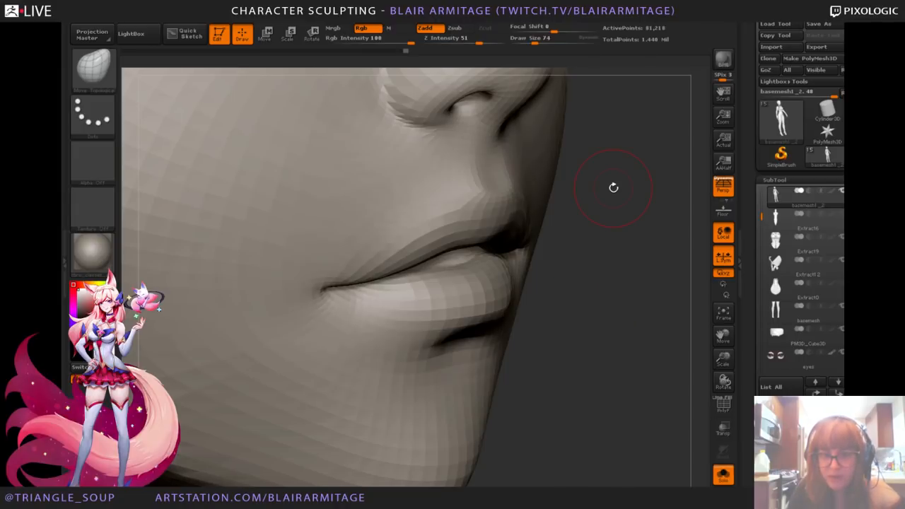
left_click_drag(613, 188, 225, 418)
mouse_move(725, 362)
left_mouse_down()
mouse_move(307, 408)
mouse_move(276, 390)
mouse_move(265, 398)
left_mouse_up()
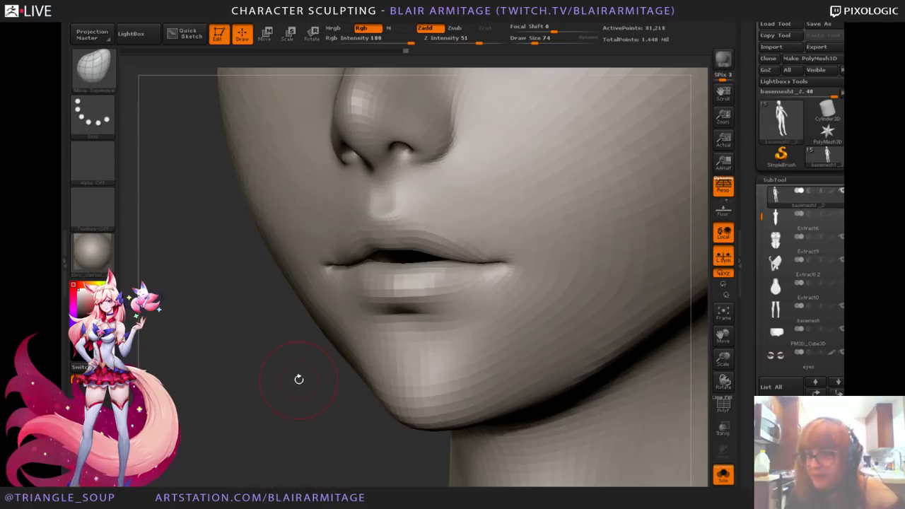
mouse_move(277, 383)
left_mouse_down()
mouse_move(225, 433)
mouse_move(219, 416)
mouse_move(237, 423)
left_mouse_up()
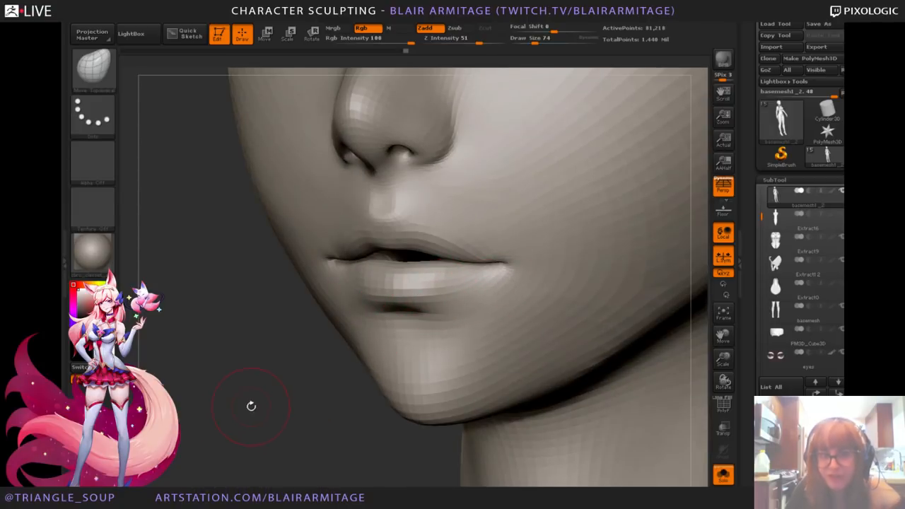
mouse_move(244, 388)
left_mouse_down()
mouse_move(250, 420)
mouse_move(305, 403)
left_mouse_up()
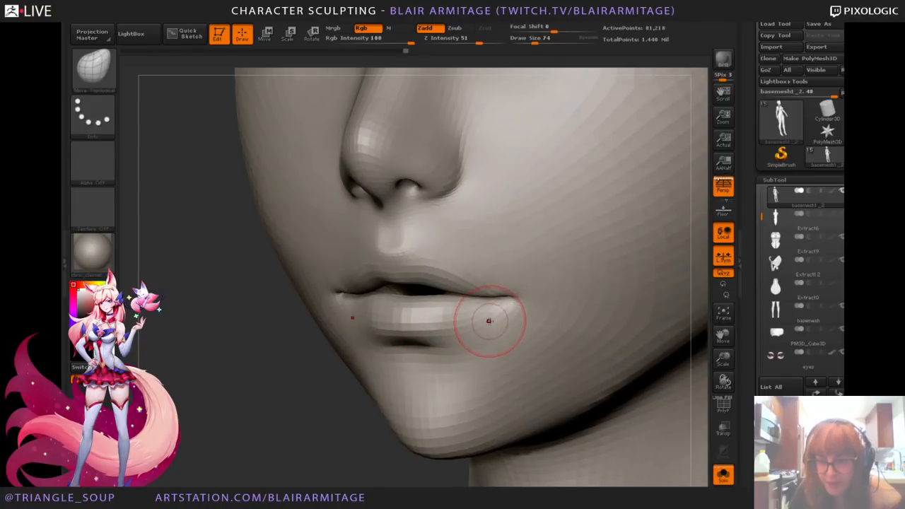
Step: Show all subtools again and frame the character's head and torso from the front
left_click_drag(726, 359, 714, 318)
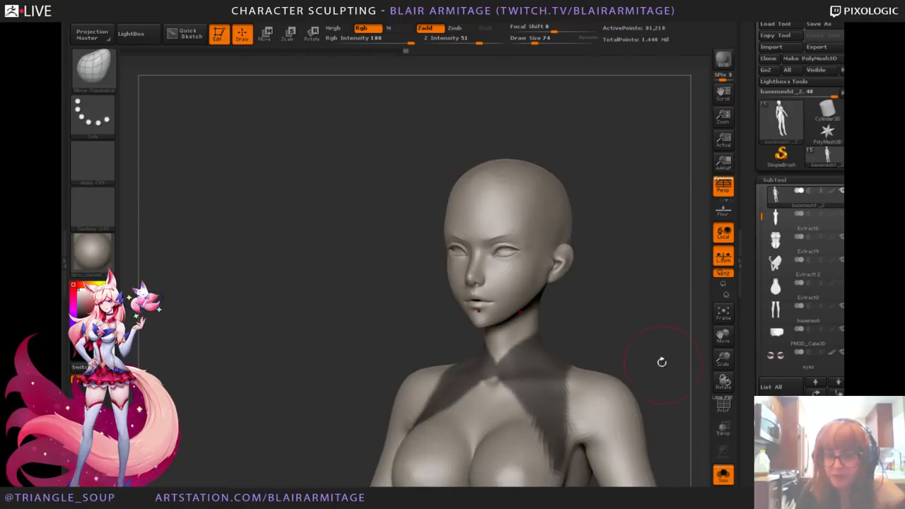
left_click_drag(660, 362, 555, 262, "alt")
left_click_drag(555, 261, 616, 282, "shift")
left_click_drag(725, 383, 684, 396)
left_click(724, 475)
left_click_drag(751, 423, 751, 207)
mouse_move(613, 374)
left_mouse_down("alt")
mouse_move(608, 349)
mouse_move(663, 380)
left_mouse_up("alt")
left_click_drag(729, 390, 670, 384)
left_click_drag(663, 349, 666, 370, "alt")
Step: Try extracting the masked halter collar from the body at thicknesses of 0.01 and 0.2
left_click_drag(743, 372, 740, 333)
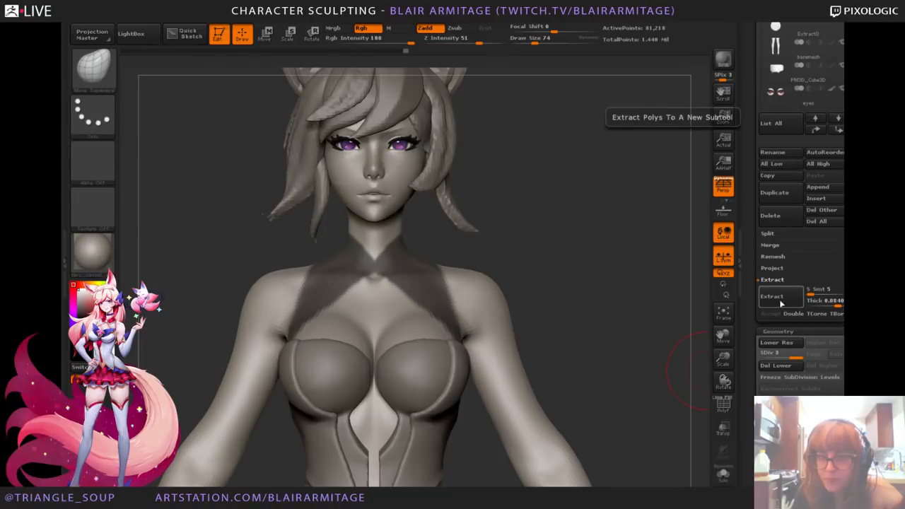
left_click(833, 303)
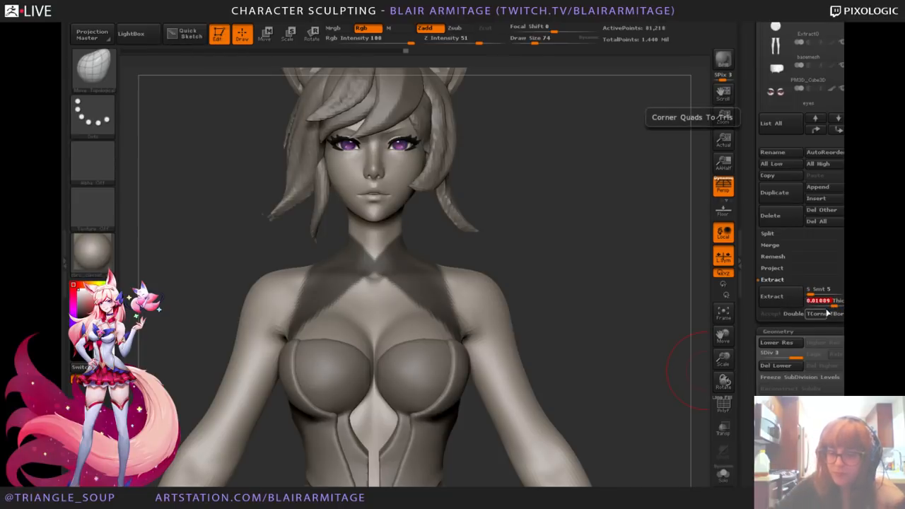
left_click(776, 298)
left_click_drag(598, 293, 624, 300)
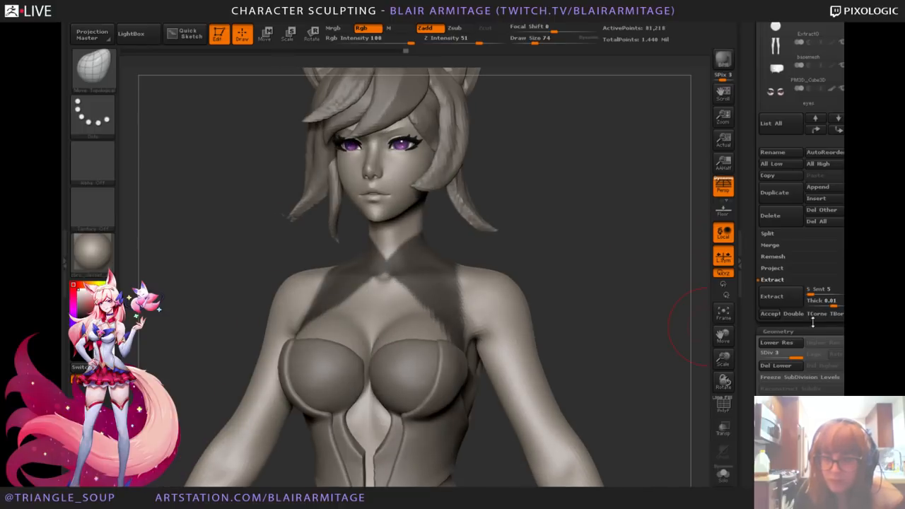
left_click(829, 305)
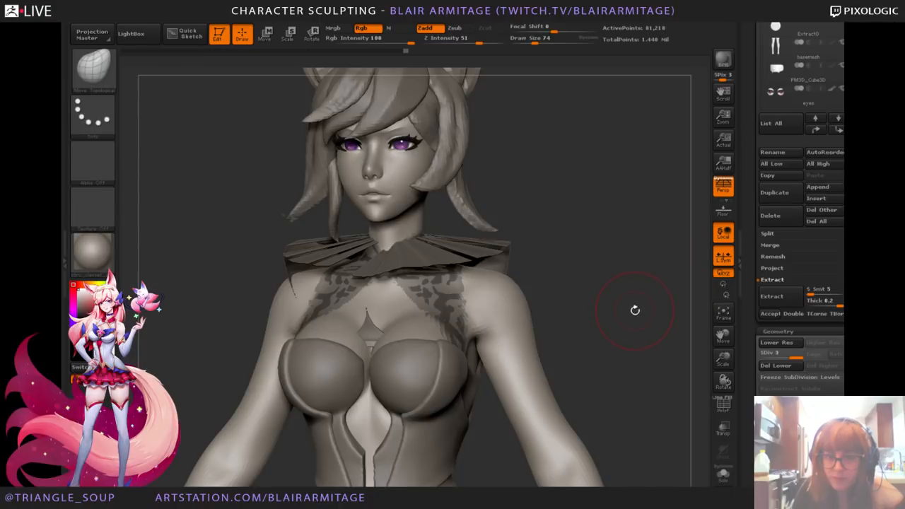
left_click(830, 308)
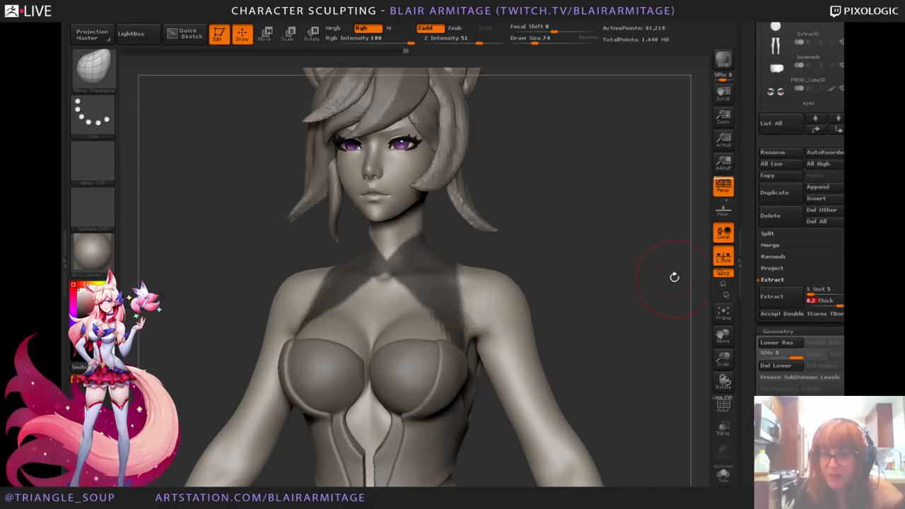
left_click(788, 298)
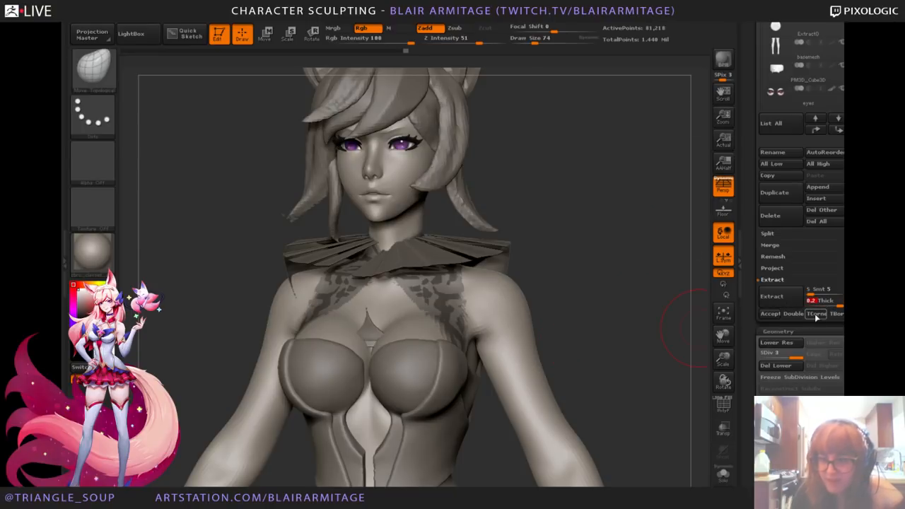
Step: Extract the masked collar with a thickness of 0.02, accept it as a new subtool and select it
left_click_drag(809, 306, 803, 306)
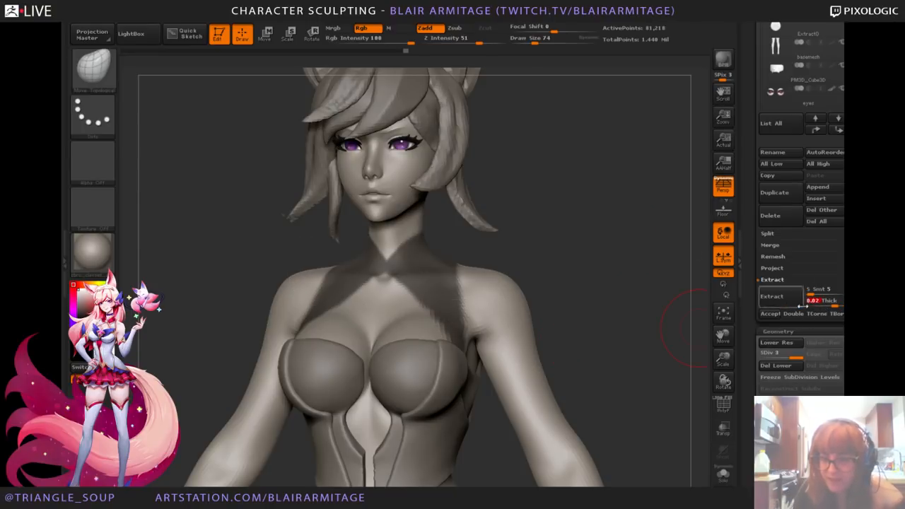
left_click(771, 297)
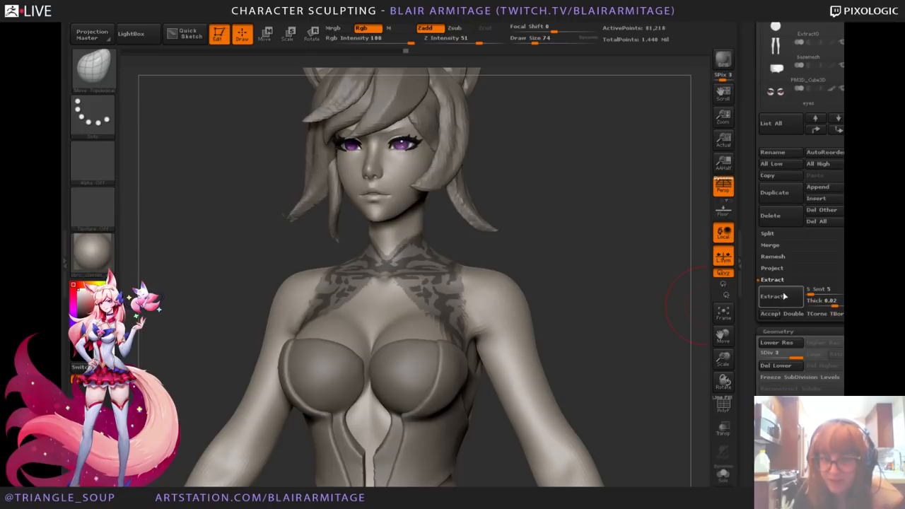
left_click(768, 315)
left_click_drag(760, 297, 744, 344)
left_click(781, 188)
Step: Clear the mask on the extracted collar and check the piece in isolation, then with all subtools shown
mouse_move(602, 288)
left_mouse_down()
mouse_move(570, 281)
mouse_move(658, 276)
left_mouse_up()
key("ctrl")
left_click(641, 278, "ctrl")
left_click(724, 473)
left_click_drag(653, 410, 657, 383)
left_click(723, 476)
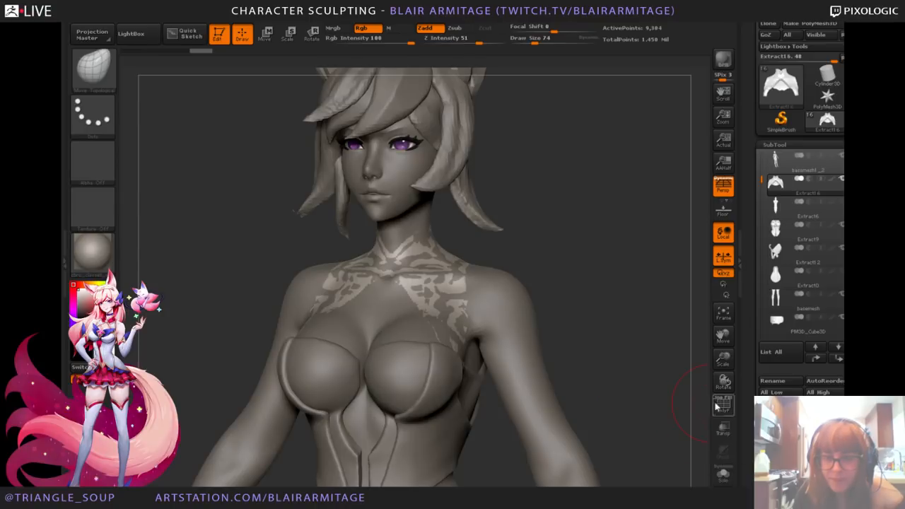
Step: Inflate the collar until it sits clear of the body, checking its thickness in isolation
left_click_drag(748, 409, 710, 208)
left_click(806, 202)
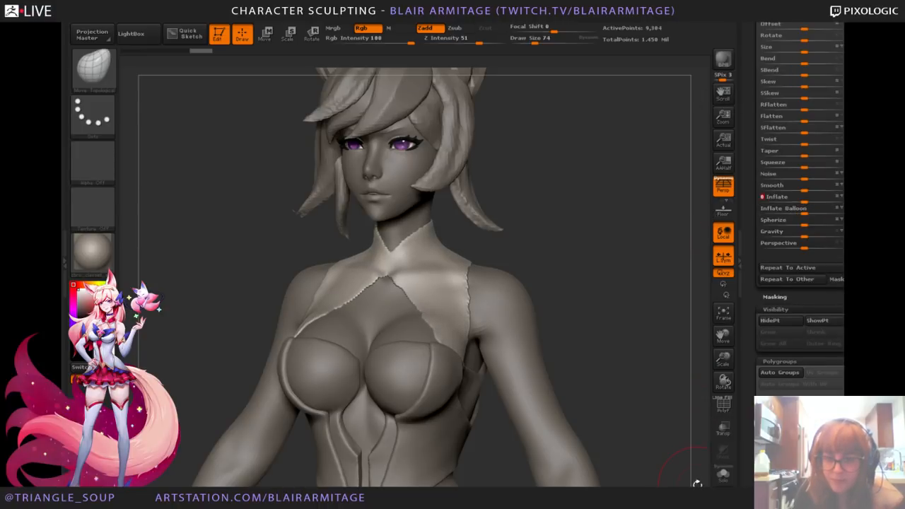
left_click(722, 475)
left_click_drag(648, 424, 707, 367)
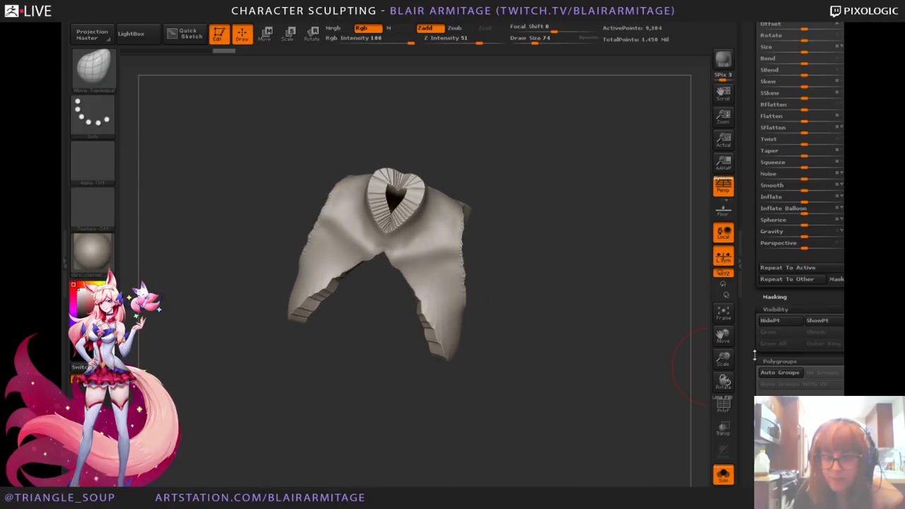
left_click(818, 202)
left_click_drag(818, 201, 825, 201)
left_click(724, 475)
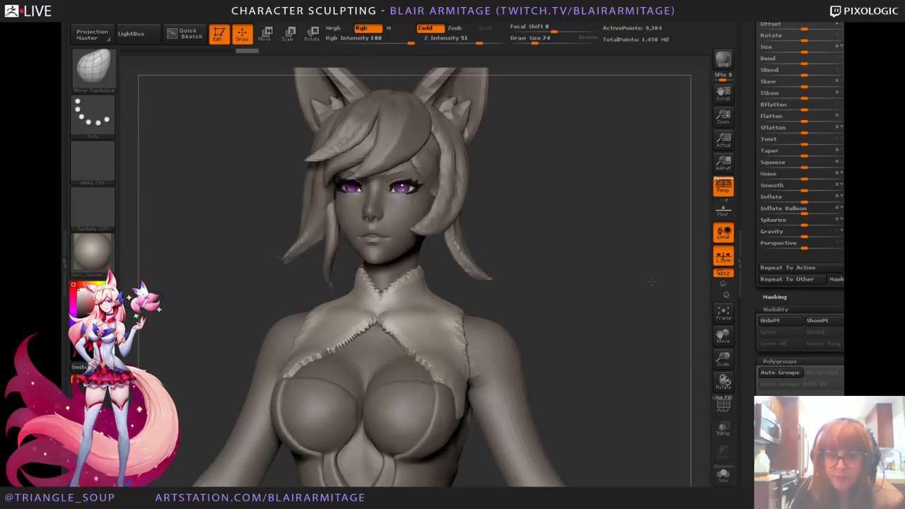
Step: Remesh the inflated collar with DynaMesh
left_click_drag(637, 312, 651, 341)
left_click_drag(746, 347, 741, 432)
left_click_drag(632, 348, 679, 349)
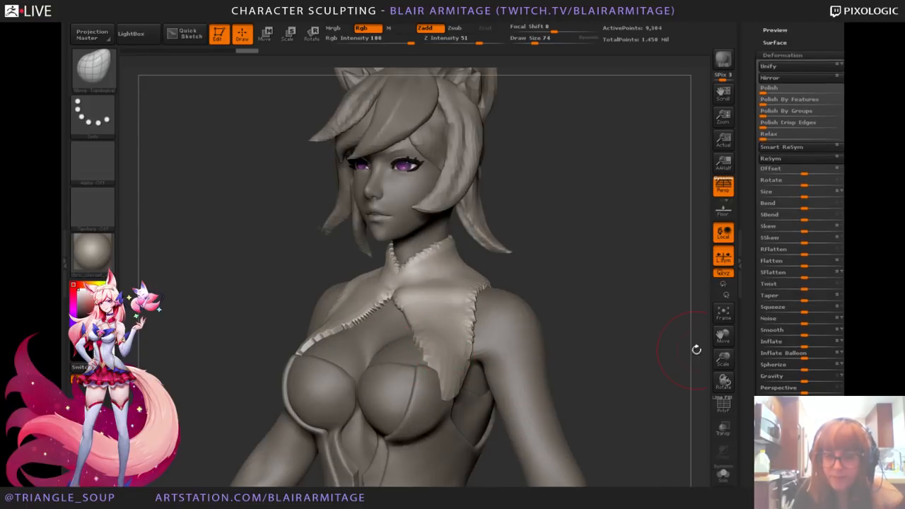
scroll(832, 290, "up", 10)
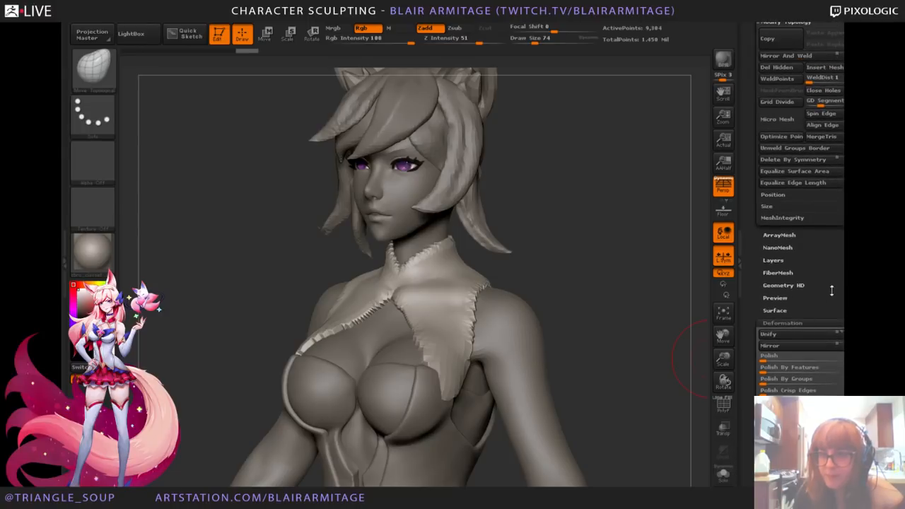
scroll(831, 290, "up", 10)
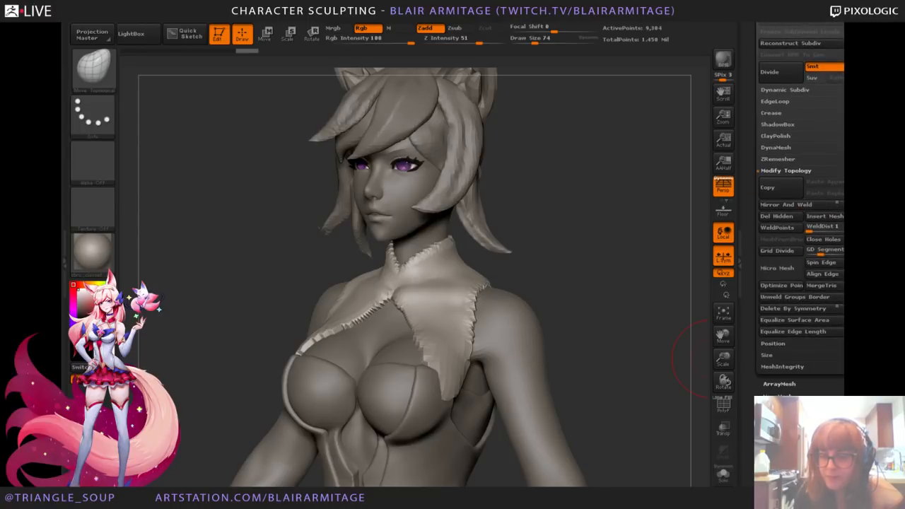
left_click_drag(803, 389, 804, 288)
left_click_drag(752, 334, 739, 244)
left_click_drag(749, 344, 740, 471)
left_click_drag(833, 287, 800, 280)
left_click(800, 277)
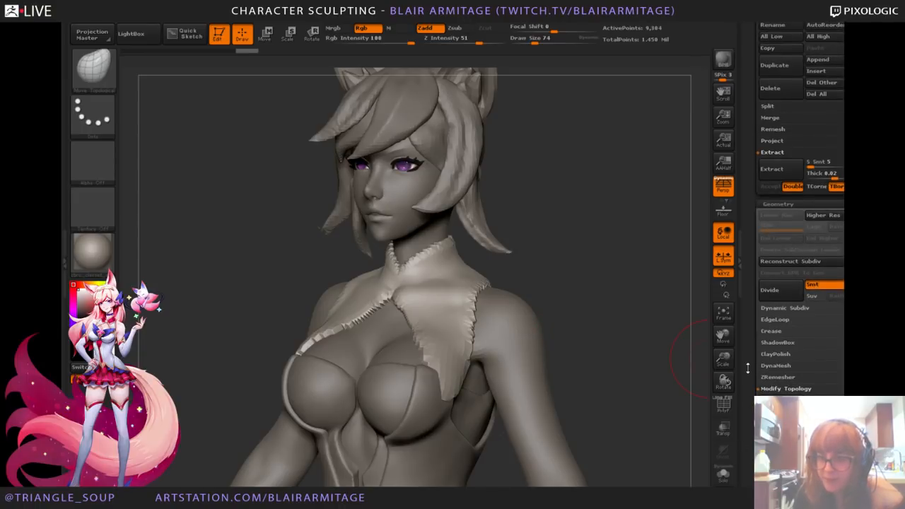
left_click(776, 365)
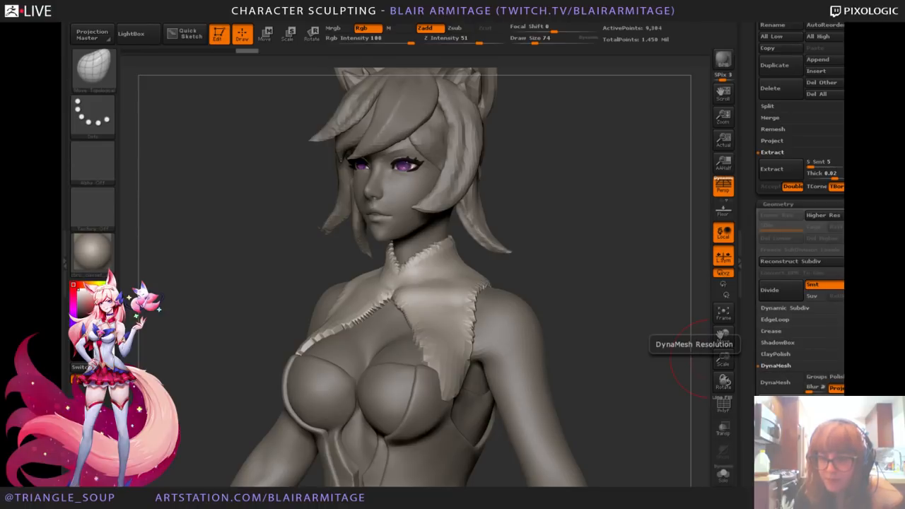
left_click(773, 390)
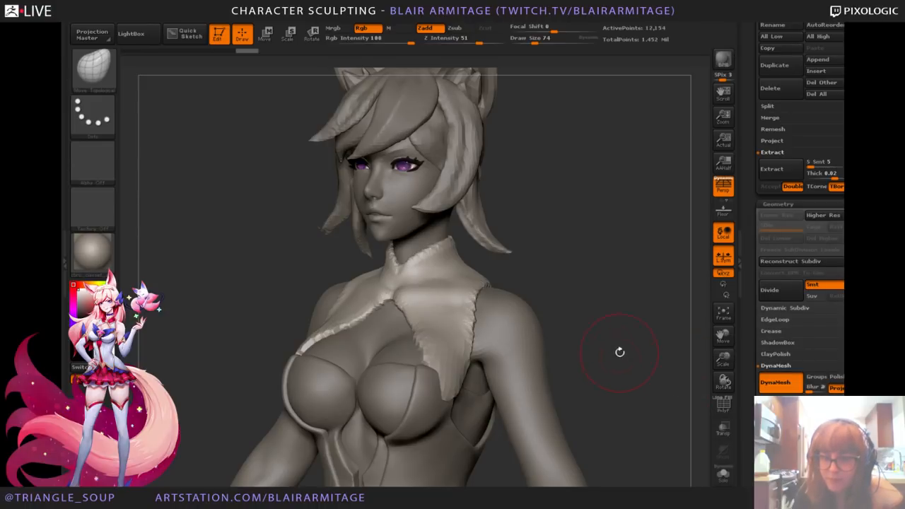
Step: Smooth the collar's jagged edges around the shoulder and upper back and nudge its shoulder line symmetrically
mouse_move(610, 322)
left_mouse_down()
mouse_move(505, 304)
mouse_move(464, 315)
left_mouse_up()
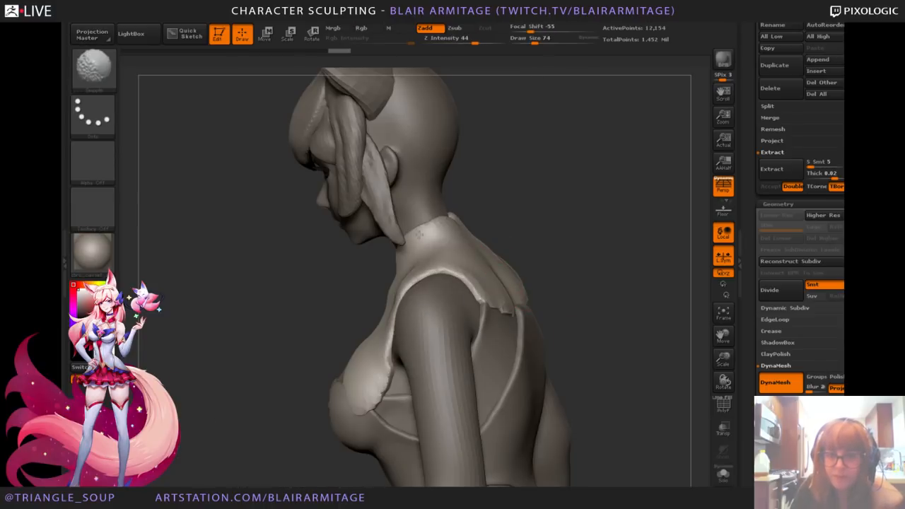
left_click_drag(609, 244, 511, 263)
left_click_drag(473, 233, 439, 252, "shift")
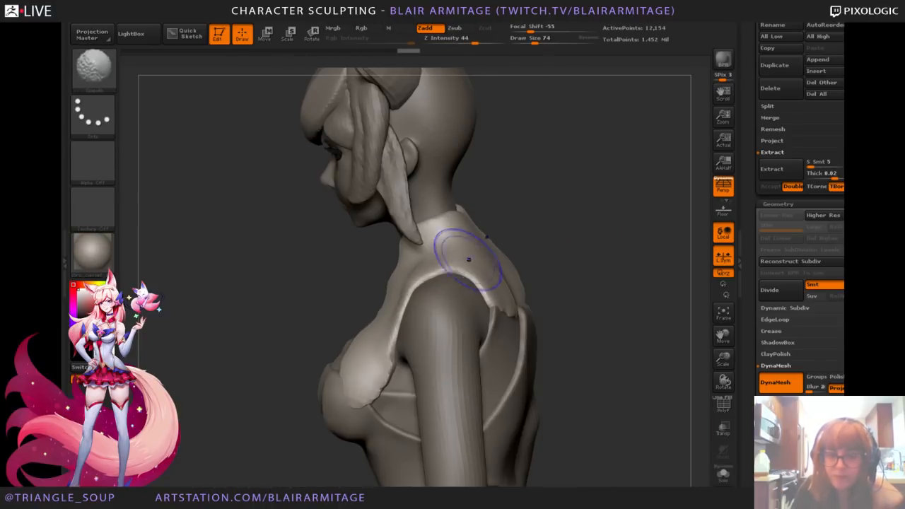
right_click_drag(455, 253, 424, 262)
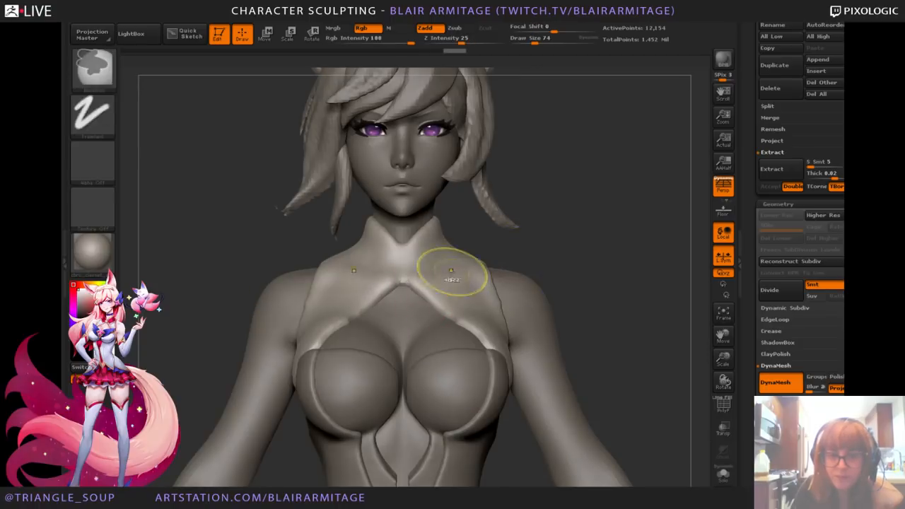
left_click_drag(340, 269, 345, 263)
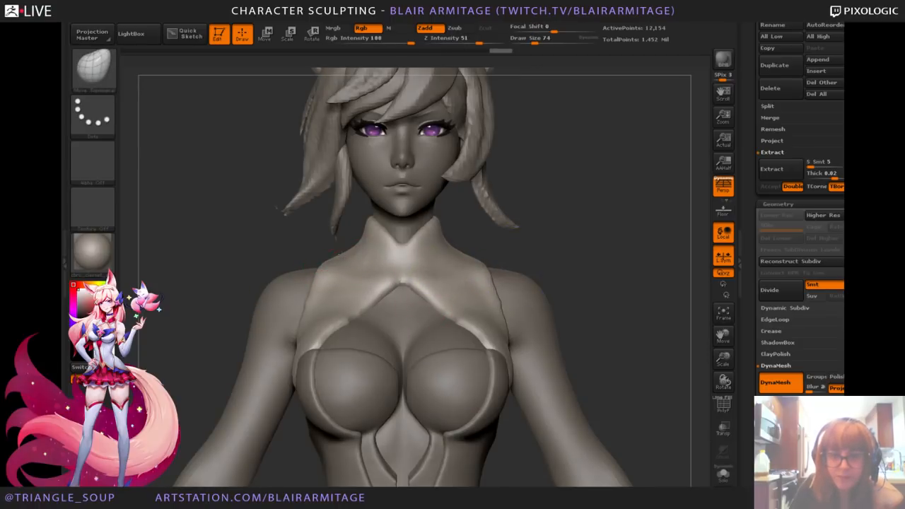
right_click_drag(346, 263, 370, 252)
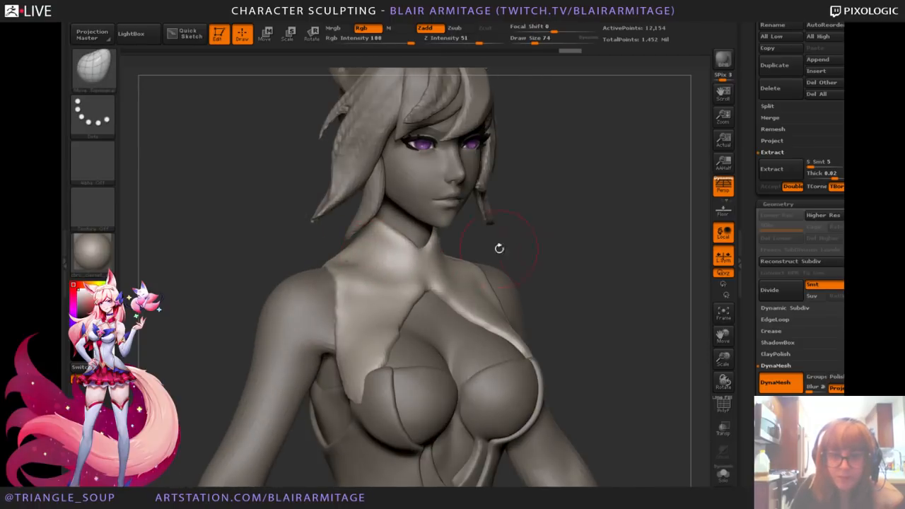
right_click_drag(499, 248, 444, 253)
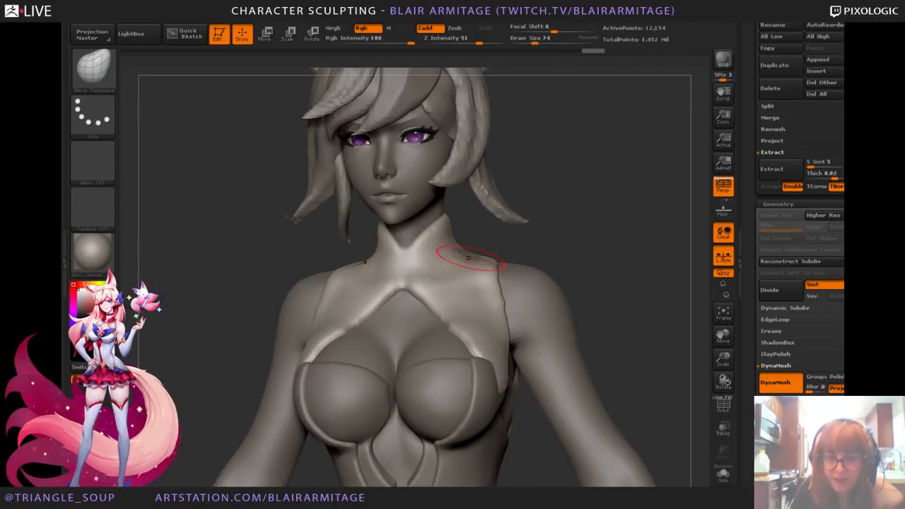
Step: Refine the collar's slope between neck and shoulder with Move Topological and smooth the surface there
left_click_drag(468, 257, 479, 258)
right_click_drag(611, 266, 542, 275)
left_click_drag(473, 262, 476, 260)
right_click_drag(575, 258, 525, 270, "shift")
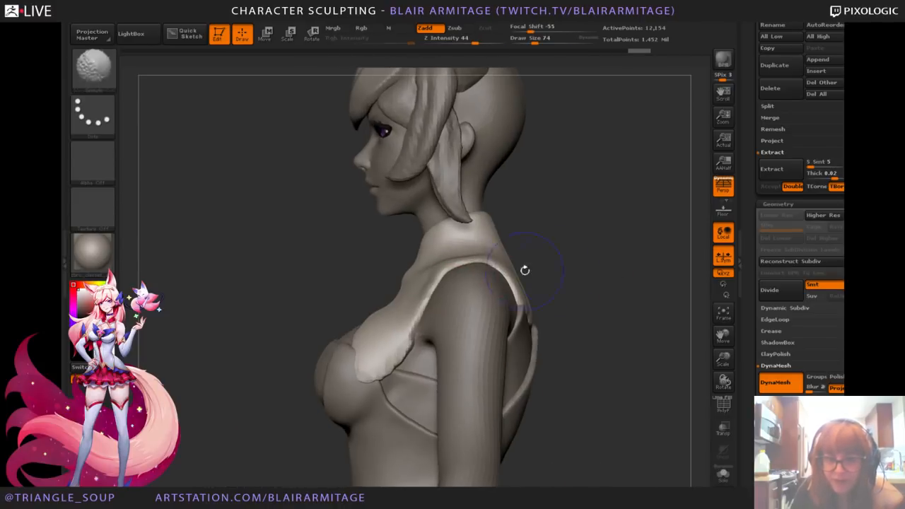
left_click_drag(429, 268, 423, 270, "shift")
right_click_drag(604, 259, 703, 326)
left_click_drag(722, 358, 665, 318)
right_click_drag(594, 288, 580, 285)
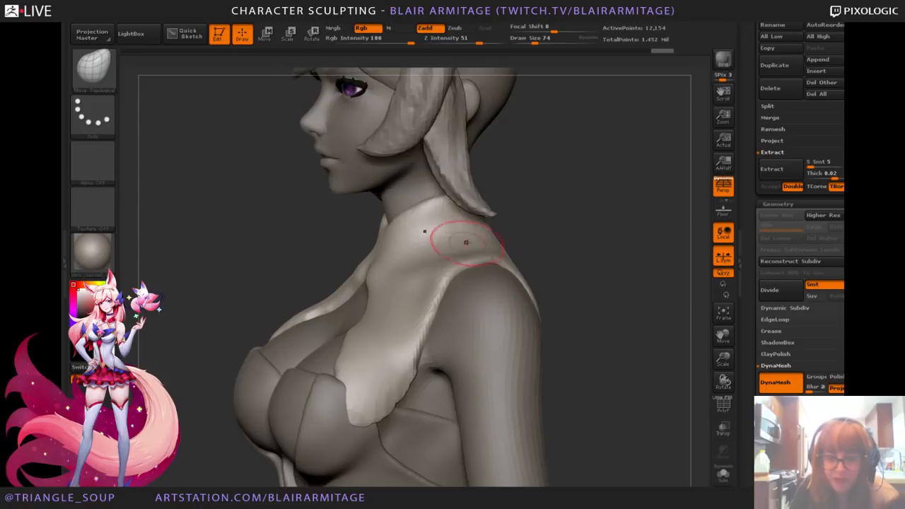
right_click_drag(466, 243, 439, 249)
Step: Enlarge the Move Topological brush to draw size 122 and reshape and smooth the collar's front panels over the chest
key("bracketright")
key("bracketright")
key("bracketright")
key("bracketright")
key("bracketright")
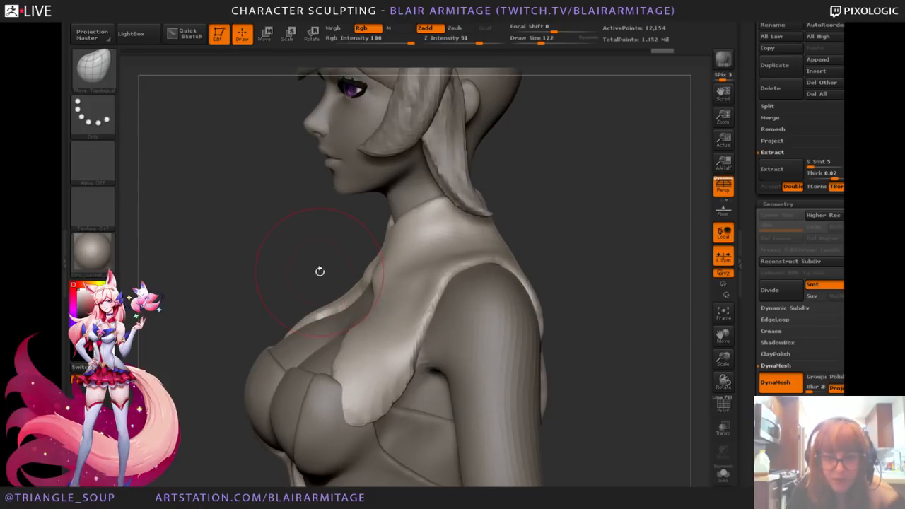
right_click_drag(320, 271, 439, 280)
left_click_drag(319, 287, 356, 320)
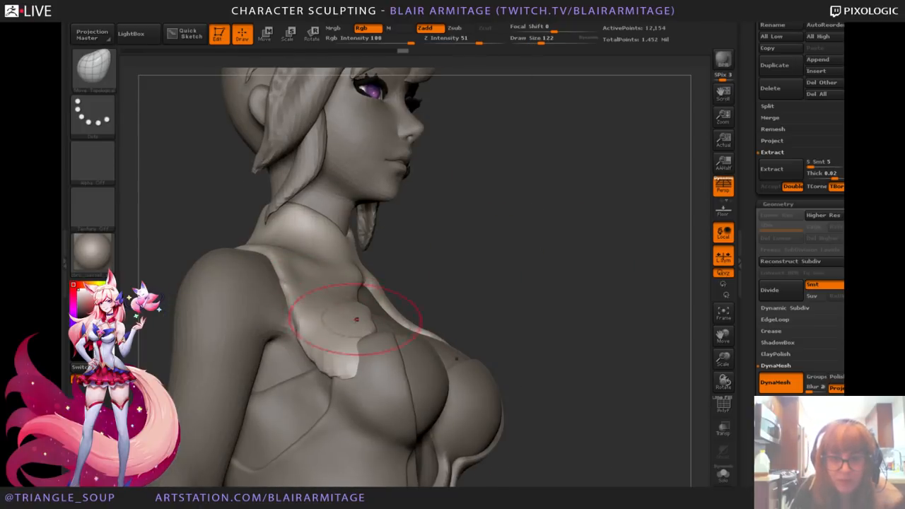
right_click_drag(495, 320, 392, 337)
left_click_drag(389, 311, 374, 281, "shift")
left_click_drag(340, 357, 334, 374, "shift")
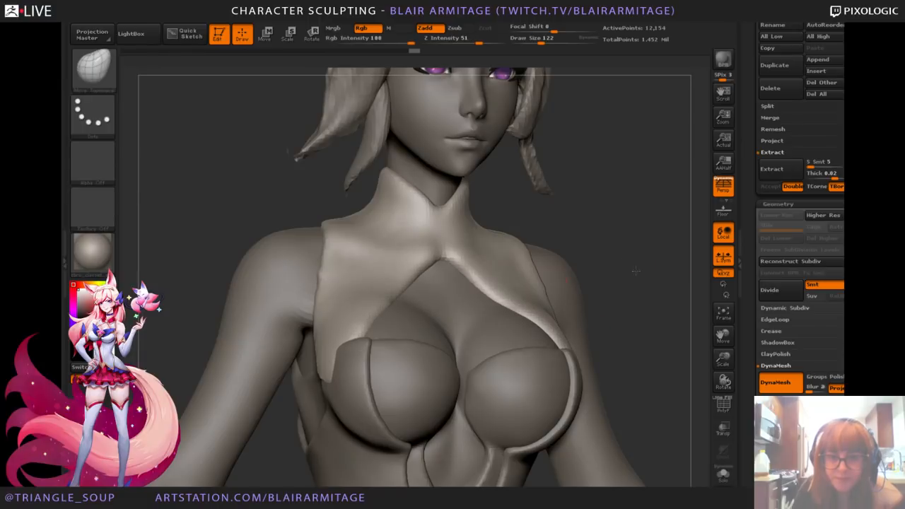
Step: Reshape the lower ends of the collar's front panels so they meet the upper edges of the bra cups
left_click_drag(637, 269, 697, 272)
mouse_move(381, 367)
left_mouse_down()
mouse_move(389, 388)
mouse_move(386, 375)
left_mouse_up()
mouse_move(545, 347)
left_mouse_down()
mouse_move(560, 339)
mouse_move(527, 360)
left_mouse_up()
left_click_drag(375, 385, 384, 361)
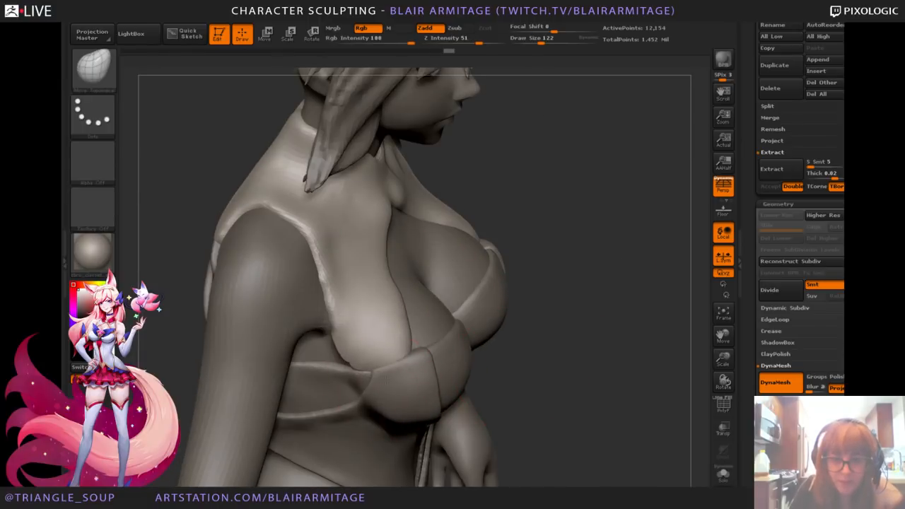
mouse_move(523, 348)
left_mouse_down()
mouse_move(643, 293)
mouse_move(662, 318)
left_mouse_up()
left_click_drag(343, 399, 353, 384)
left_click_drag(539, 303, 531, 378)
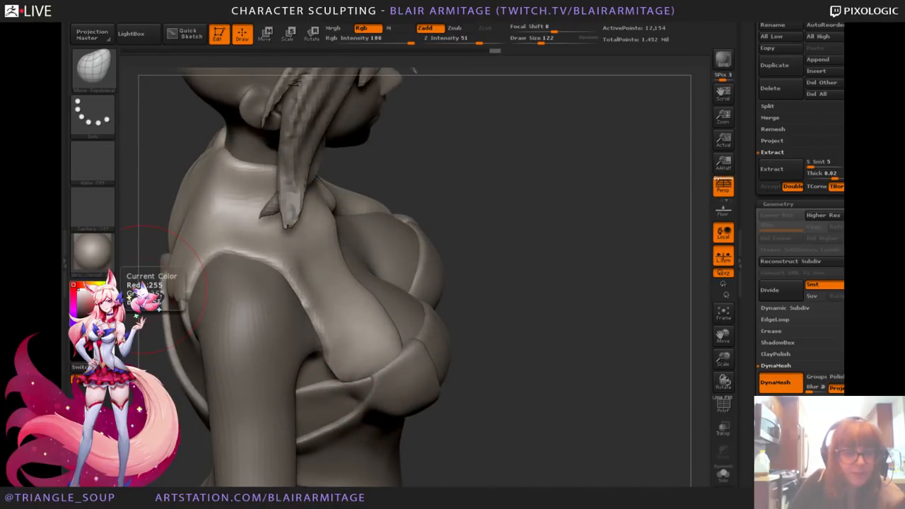
Step: Shape the collar's lower corner near the armpit into a crisp point against the bra, using draw sizes 58 and 94
left_click_drag(606, 287, 536, 299)
left_click_drag(345, 370, 344, 384)
left_click_drag(432, 308, 331, 329)
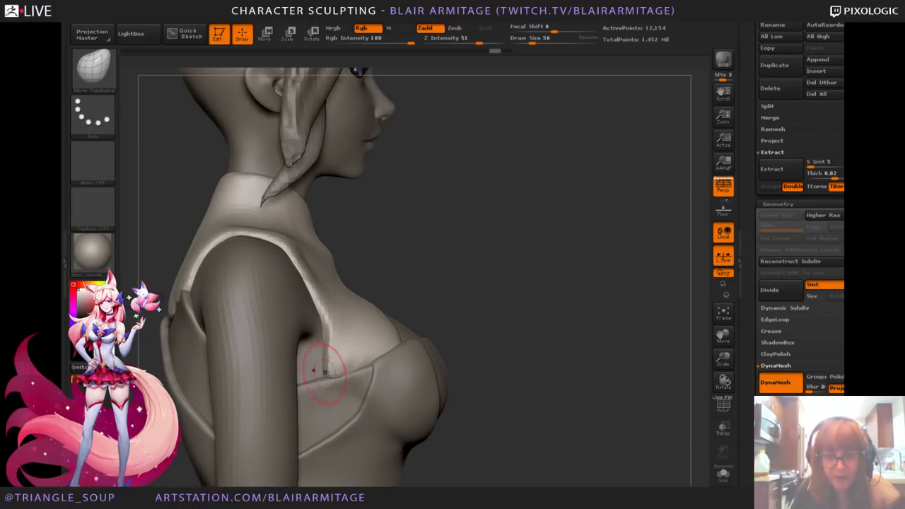
left_click_drag(506, 297, 452, 385)
mouse_move(574, 388)
left_mouse_down()
mouse_move(314, 378)
mouse_move(366, 354)
left_mouse_up()
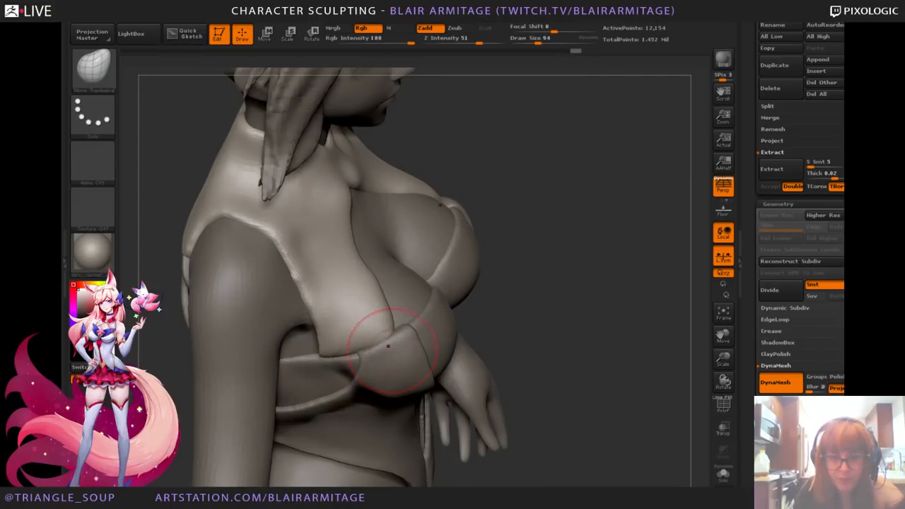
Step: Adjust the collar's inner edge along the chest opening and undo the last stroke
mouse_move(626, 318)
left_mouse_down()
mouse_move(538, 340)
mouse_move(604, 320)
mouse_move(601, 297)
left_mouse_up()
left_click_drag(396, 289, 389, 290)
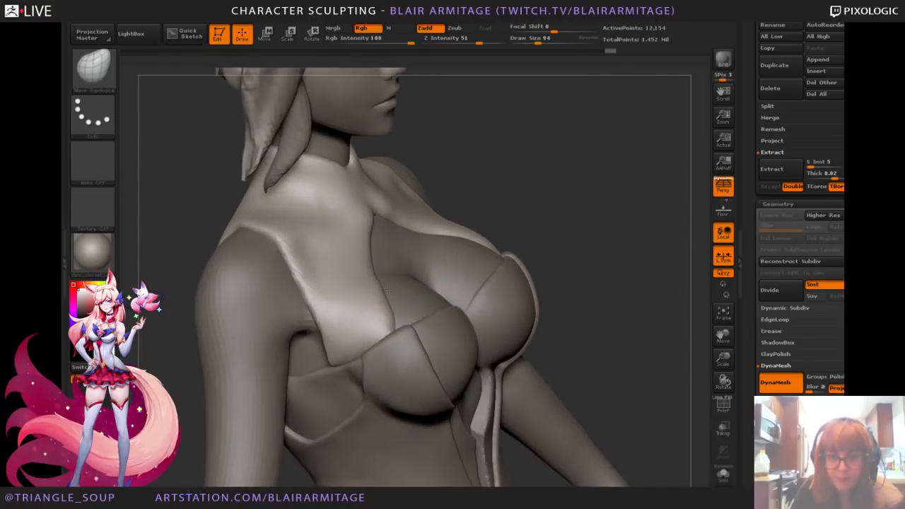
mouse_move(625, 249)
left_mouse_down()
mouse_move(653, 254)
mouse_move(576, 287)
mouse_move(602, 247)
mouse_move(313, 314)
mouse_move(296, 333)
mouse_move(307, 328)
left_mouse_up()
key("ctrl+z")
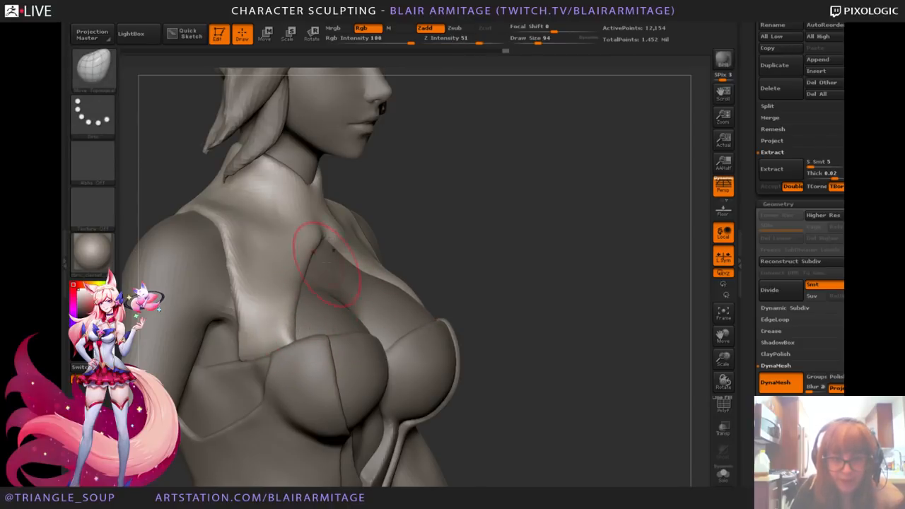
Step: Smooth the outer edge of the collar's front panel near the armpit and adjust its lower edge at the back
key("shift")
mouse_move(261, 290)
left_mouse_down("shift")
mouse_move(262, 262)
mouse_move(271, 331)
left_mouse_up("shift")
mouse_move(162, 155)
left_mouse_down()
mouse_move(339, 213)
mouse_move(484, 302)
left_mouse_up()
mouse_move(241, 322)
left_mouse_down()
mouse_move(236, 312)
mouse_move(218, 325)
mouse_move(221, 304)
left_mouse_up()
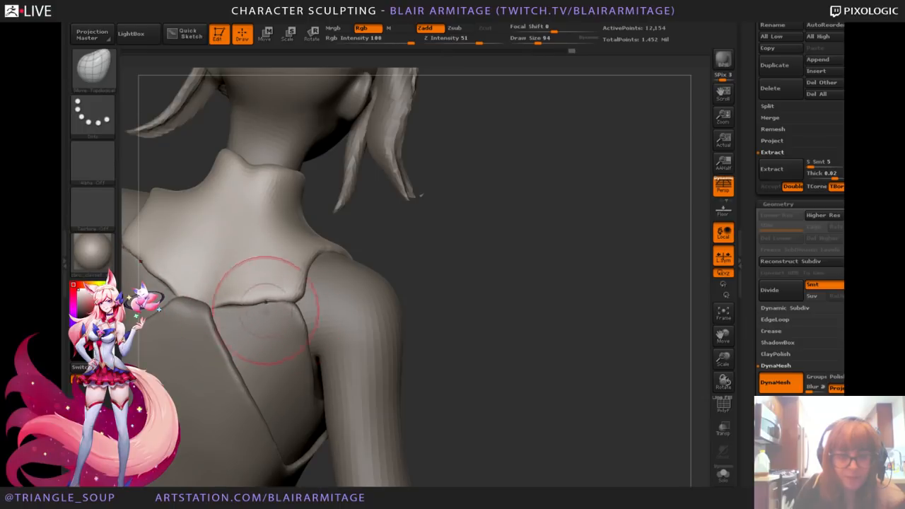
Step: Reshape the collar's lower back edge and corners into clean lines above the back panels, using draw sizes 82 and 62
key("ctrl+s")
left_click_drag(446, 336, 538, 305)
key("bracketleft")
key("bracketleft")
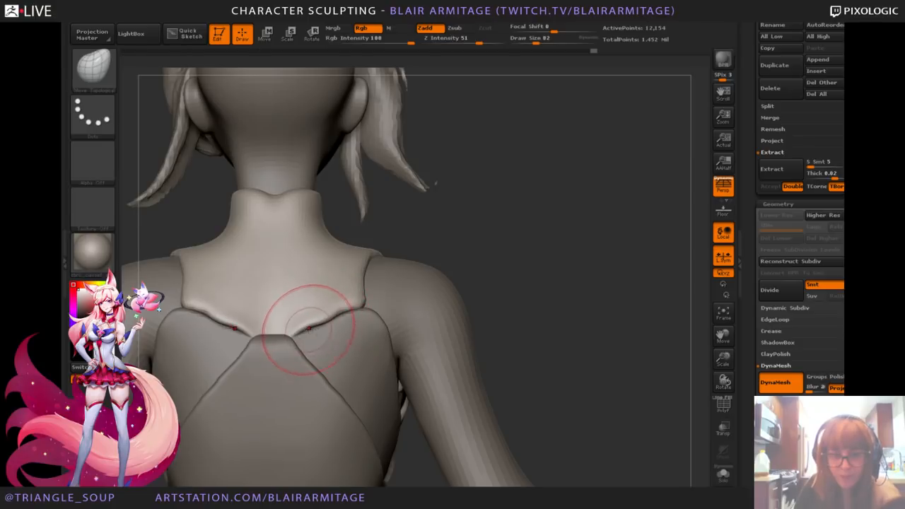
mouse_move(307, 328)
left_mouse_down()
mouse_move(297, 332)
mouse_move(327, 315)
left_mouse_up()
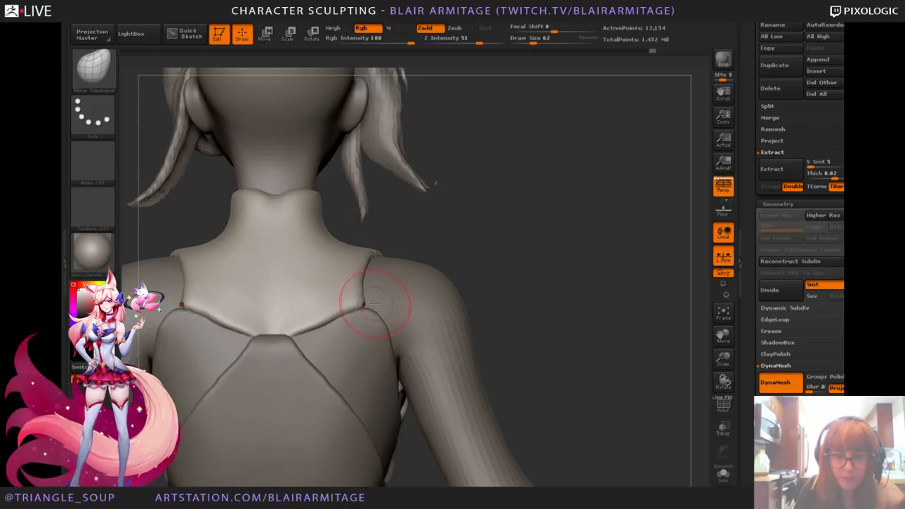
left_click_drag(488, 294, 653, 271, "alt")
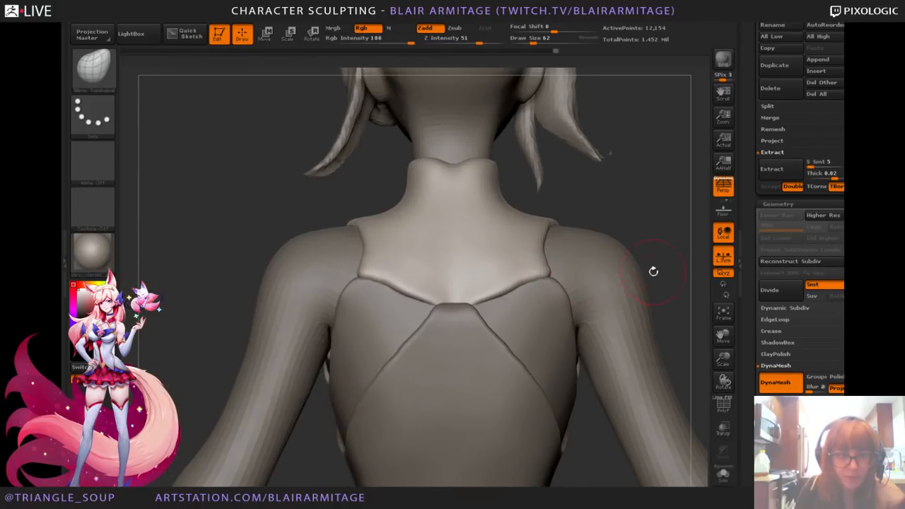
Step: Reshape the upper outer edges of the side back panels below the collar's corners, undo the last stroke and reselect the collar
left_click(353, 315, "alt")
left_click_drag(174, 303, 244, 299)
mouse_move(624, 265)
left_mouse_down()
mouse_move(599, 257)
mouse_move(573, 189)
left_mouse_up()
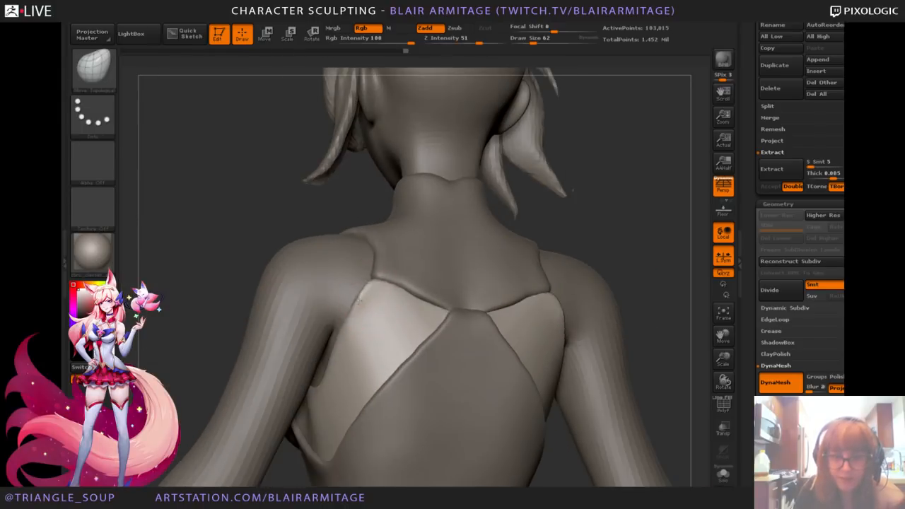
left_click_drag(218, 324, 271, 319)
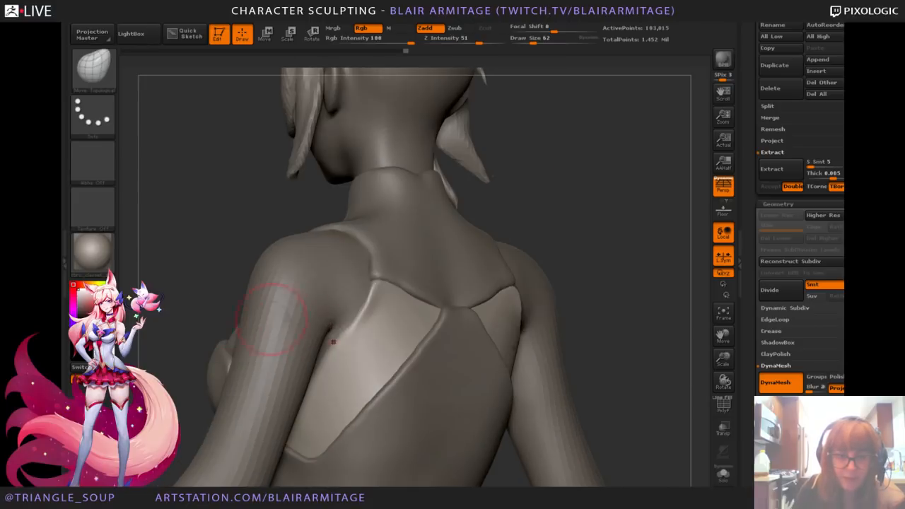
key("ctrl+z")
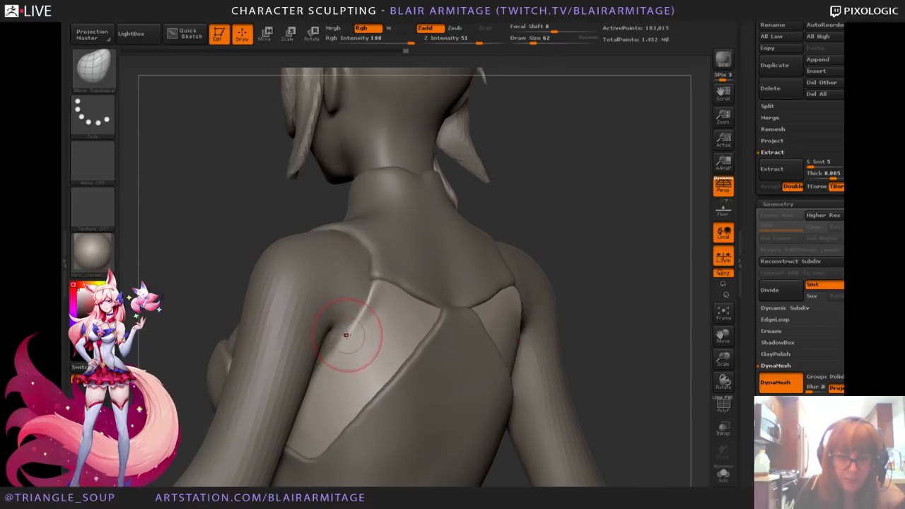
left_click_drag(655, 246, 601, 246)
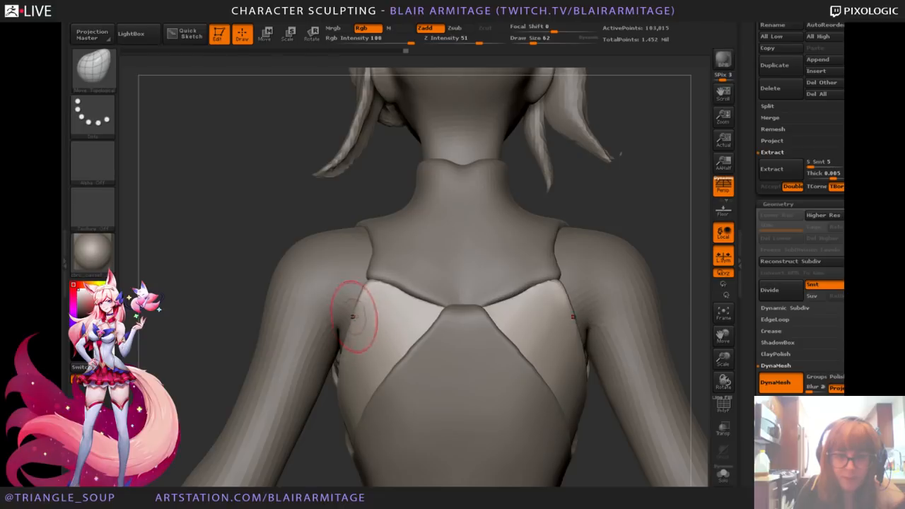
left_click(390, 272, "alt")
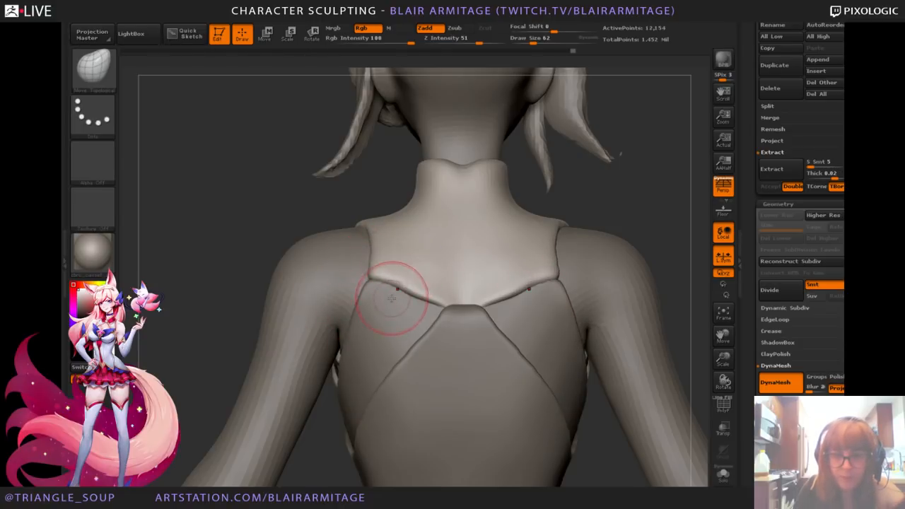
key("ctrl+shift+z")
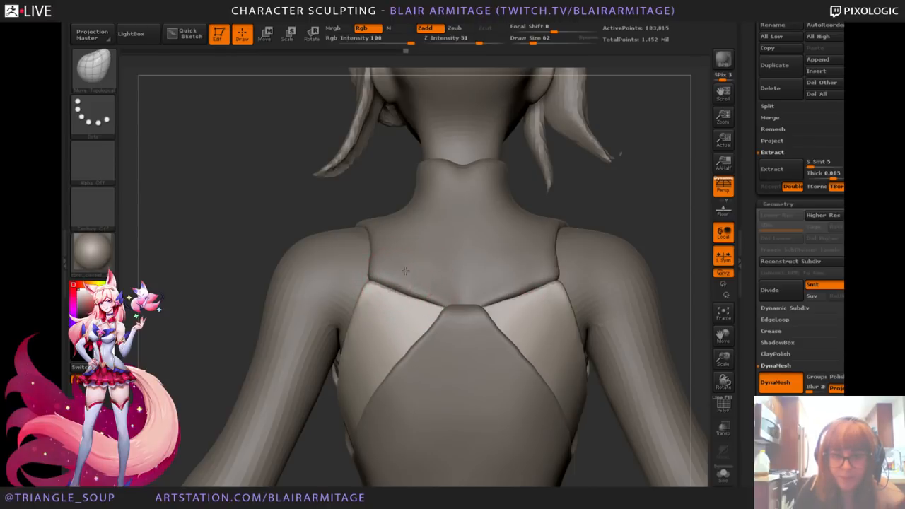
key("ctrl+z")
Step: Isolate the collar and flatten the rims of its armholes and lower front ends with the hPolish brush at draw size 62
right_click_drag(291, 293, 572, 230)
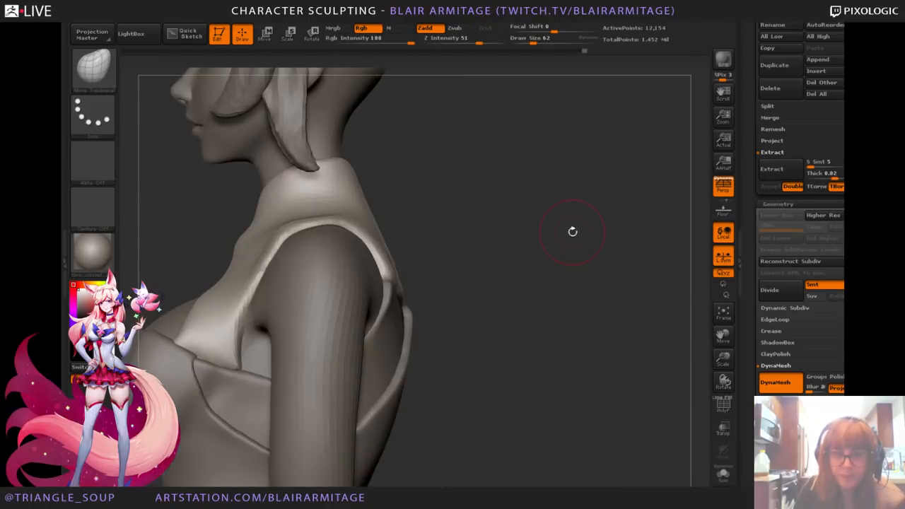
mouse_move(572, 230)
left_mouse_down("alt")
mouse_move(576, 264)
mouse_move(592, 250)
mouse_move(592, 259)
mouse_move(590, 251)
left_mouse_up("alt")
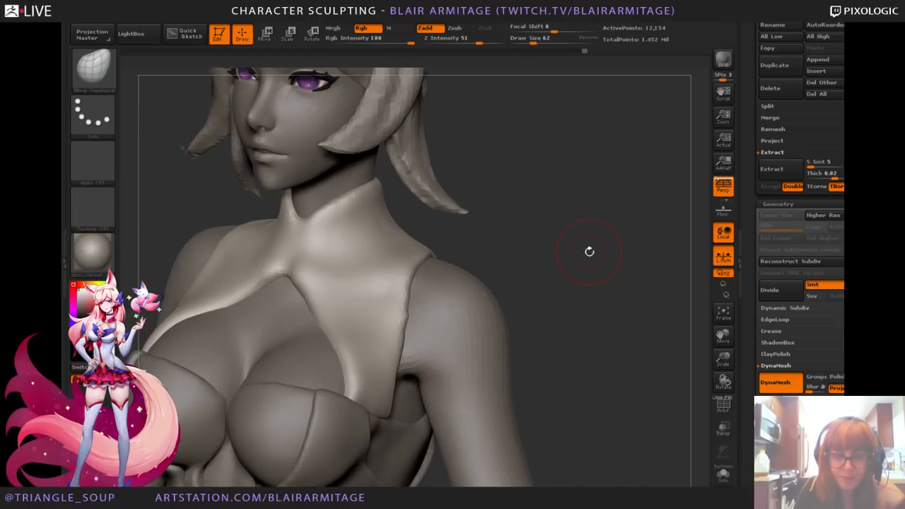
key("b")
key("h")
key("p")
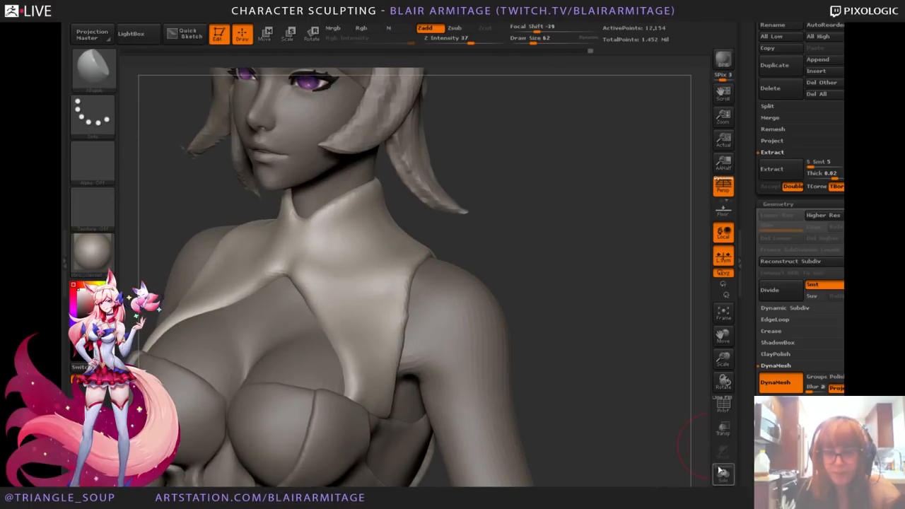
left_click(724, 471)
left_click(723, 474)
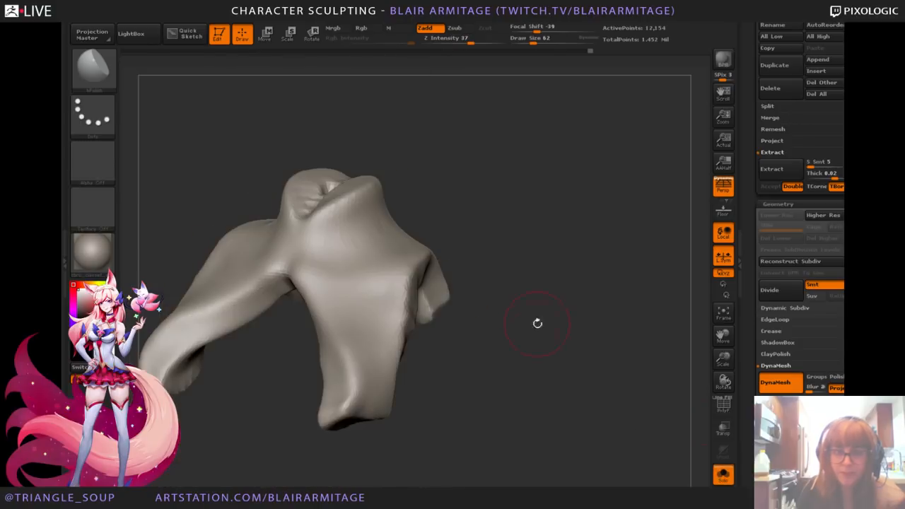
left_click_drag(538, 321, 463, 267)
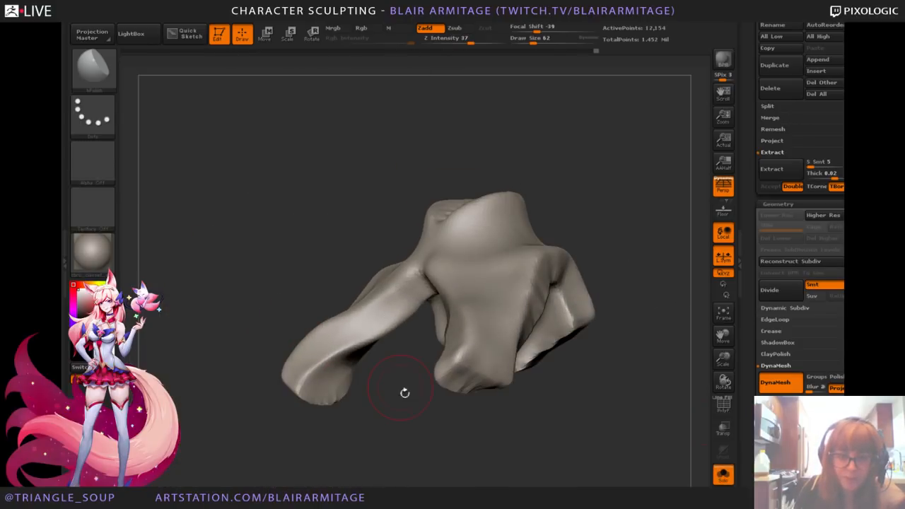
left_click_drag(403, 389, 409, 312)
left_click_drag(245, 390, 304, 385)
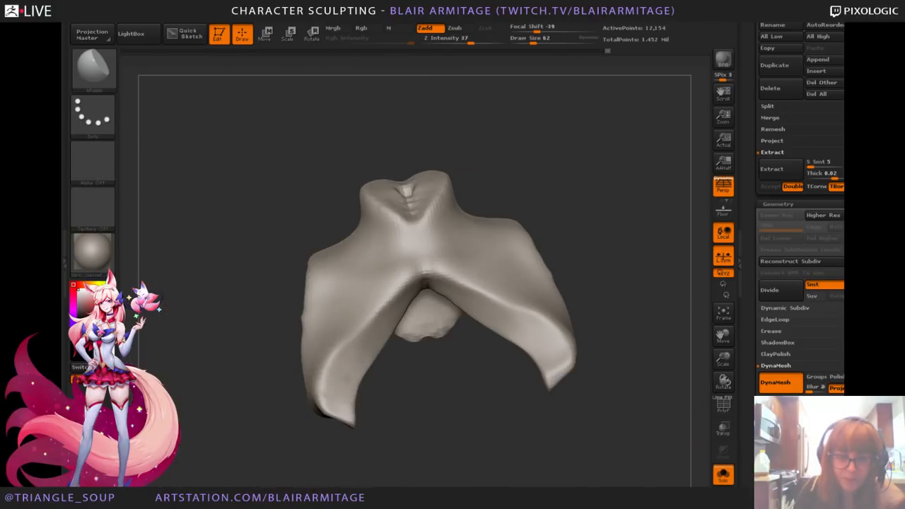
mouse_move(384, 363)
left_mouse_down()
mouse_move(394, 378)
mouse_move(473, 392)
mouse_move(476, 359)
left_mouse_up()
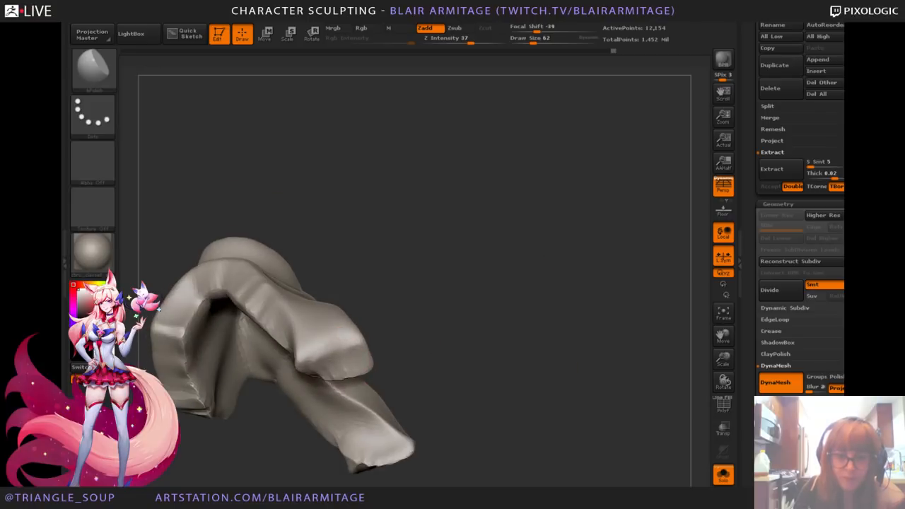
mouse_move(357, 348)
left_mouse_down()
mouse_move(304, 359)
mouse_move(315, 296)
left_mouse_up()
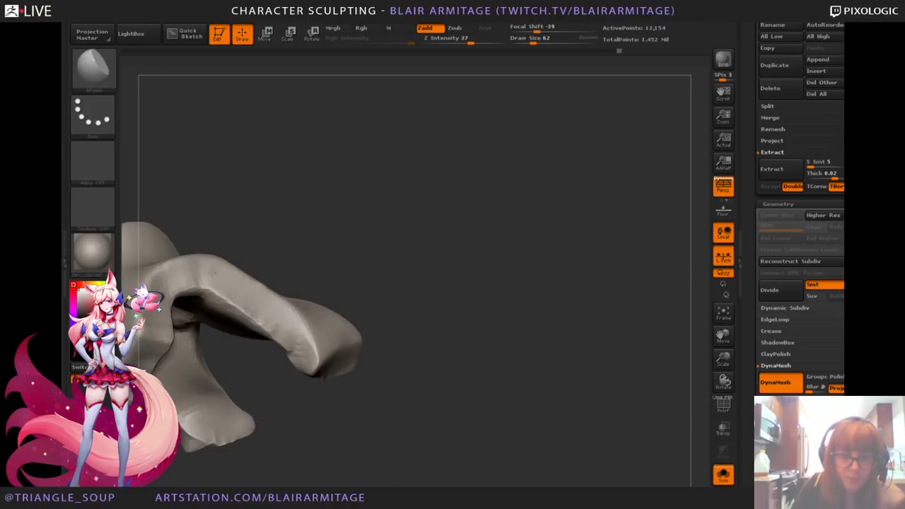
left_click_drag(212, 273, 216, 292)
mouse_move(354, 247)
left_mouse_down("alt")
mouse_move(509, 216)
mouse_move(320, 276)
mouse_move(311, 297)
left_mouse_up("alt")
mouse_move(269, 403)
left_mouse_down()
mouse_move(317, 387)
mouse_move(286, 410)
left_mouse_up()
mouse_move(511, 237)
left_mouse_down()
mouse_move(519, 210)
mouse_move(495, 276)
left_mouse_up()
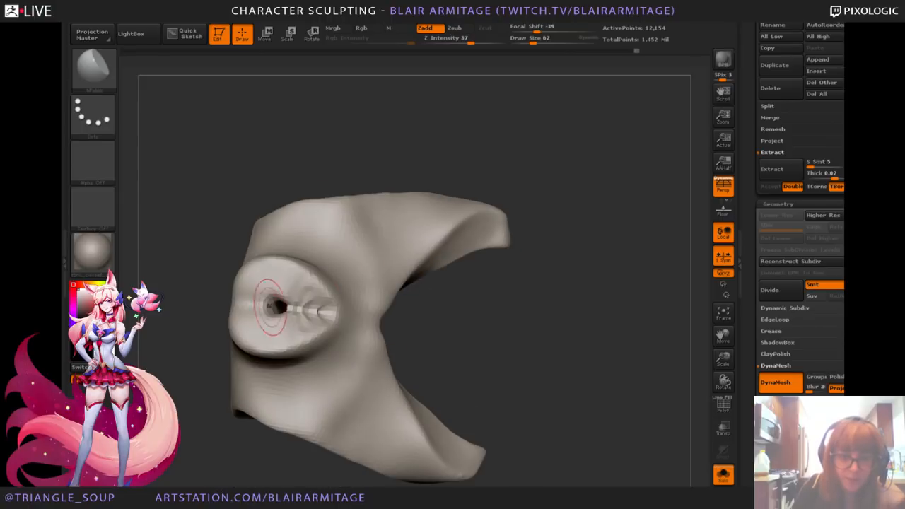
Step: Polish the capped neck opening and its rim on the isolated collar, reducing the draw size to 58 and below
mouse_move(270, 306)
left_mouse_down()
mouse_move(279, 340)
mouse_move(286, 287)
mouse_move(277, 333)
left_mouse_up()
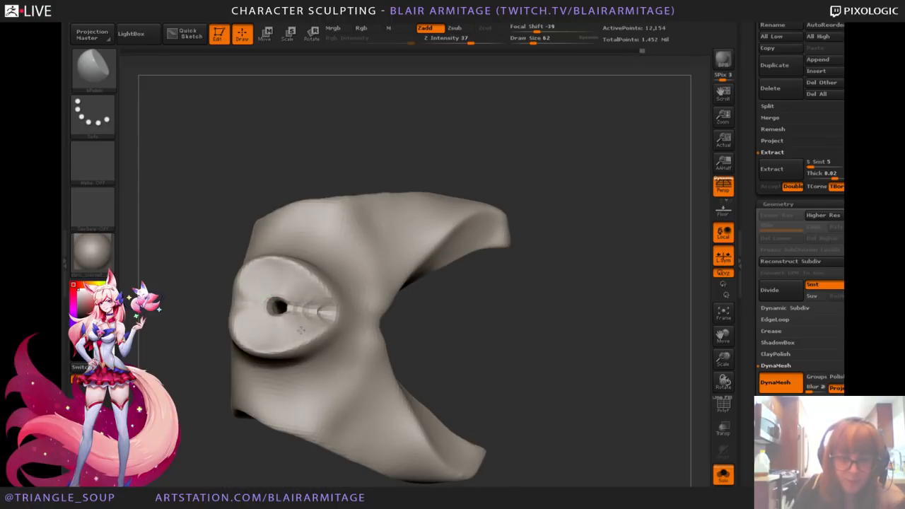
mouse_move(481, 318)
left_mouse_down()
mouse_move(570, 333)
mouse_move(527, 291)
left_mouse_up()
left_click_drag(265, 279, 241, 293)
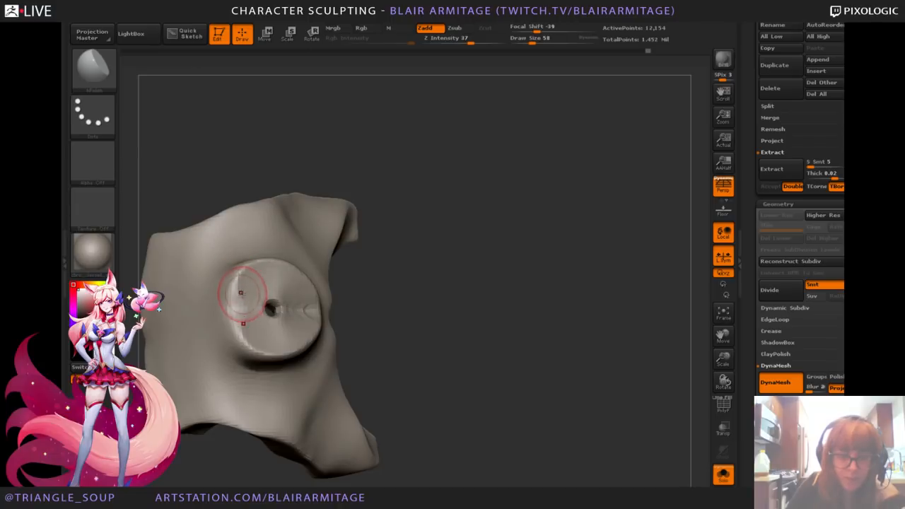
mouse_move(441, 247)
left_mouse_down()
mouse_move(414, 268)
mouse_move(389, 268)
mouse_move(501, 262)
mouse_move(492, 241)
left_mouse_up()
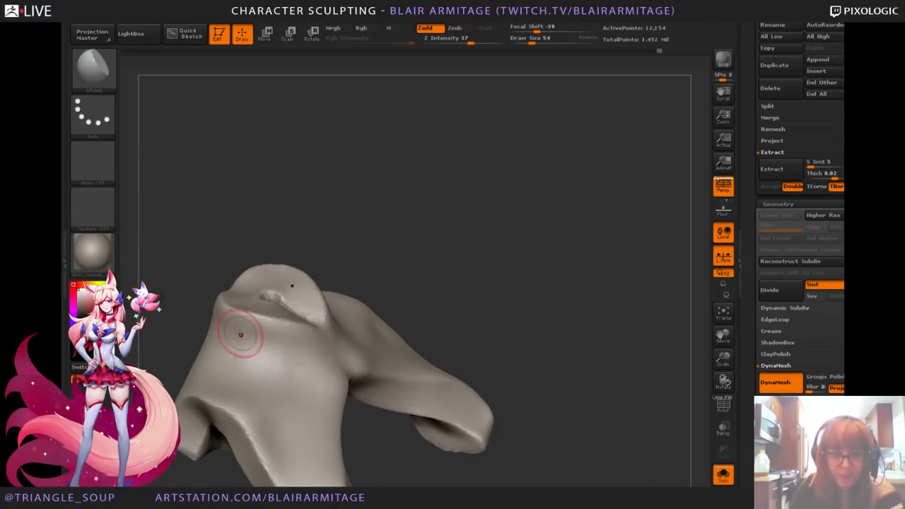
left_click_drag(433, 295, 273, 353)
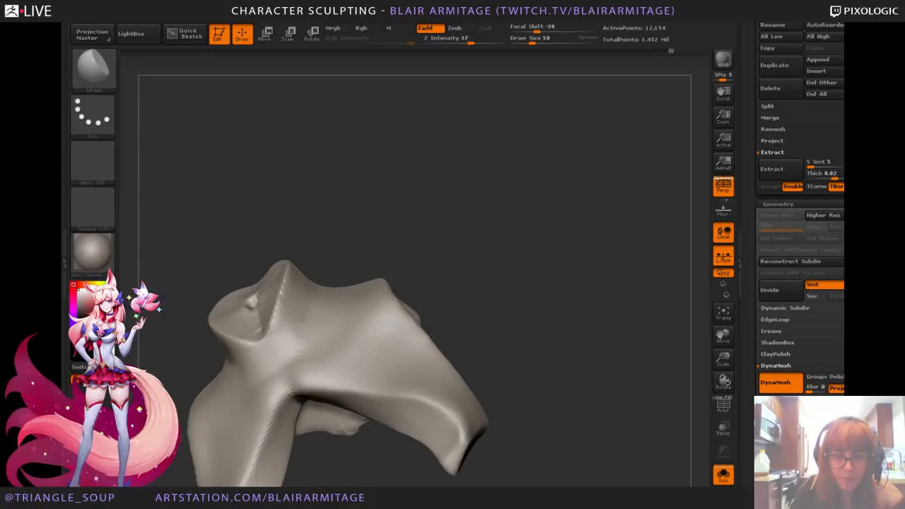
Step: Show the whole figure again and polish the surface and outer edge of the collar's front panels
left_click(723, 472)
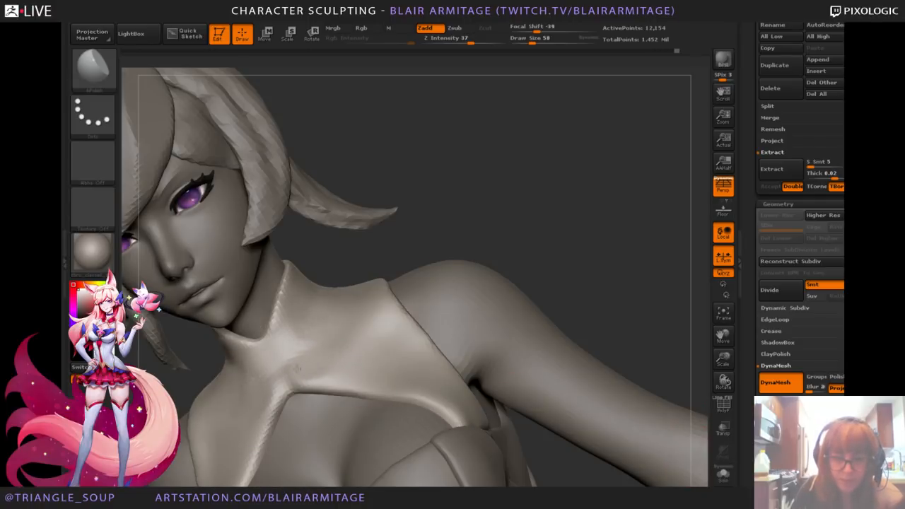
left_click_drag(370, 343, 415, 373)
left_click_drag(499, 231, 469, 236)
left_click_drag(413, 366, 435, 413)
left_click_drag(527, 230, 439, 237)
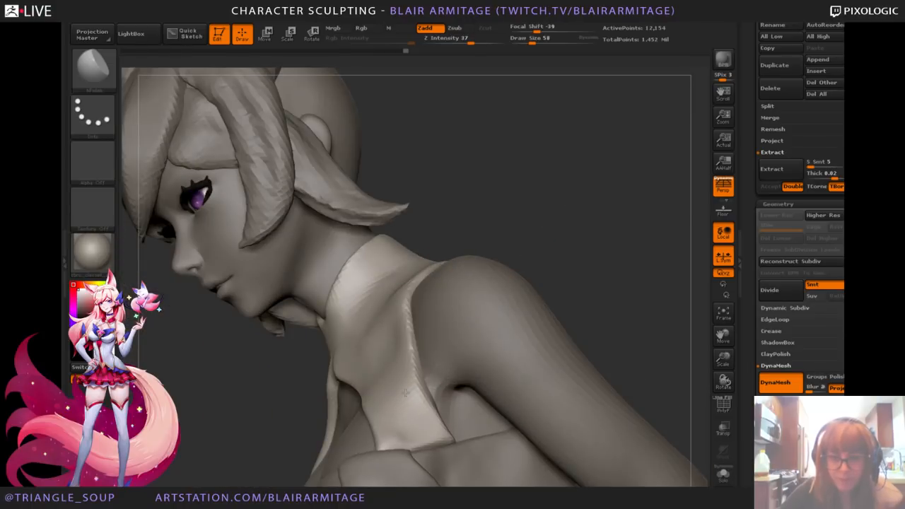
left_click_drag(541, 227, 614, 234)
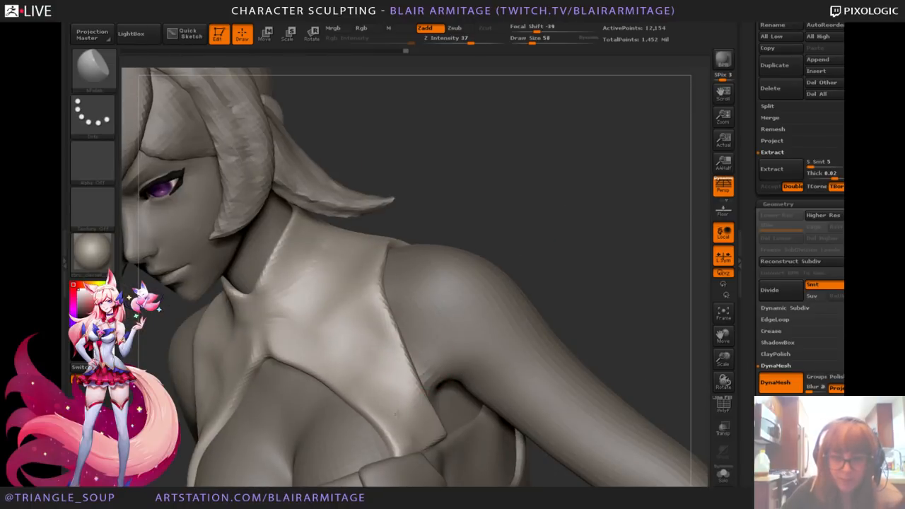
Step: Smooth the polished planes on the collar's front panel and return to the hPolish brush
key("shift")
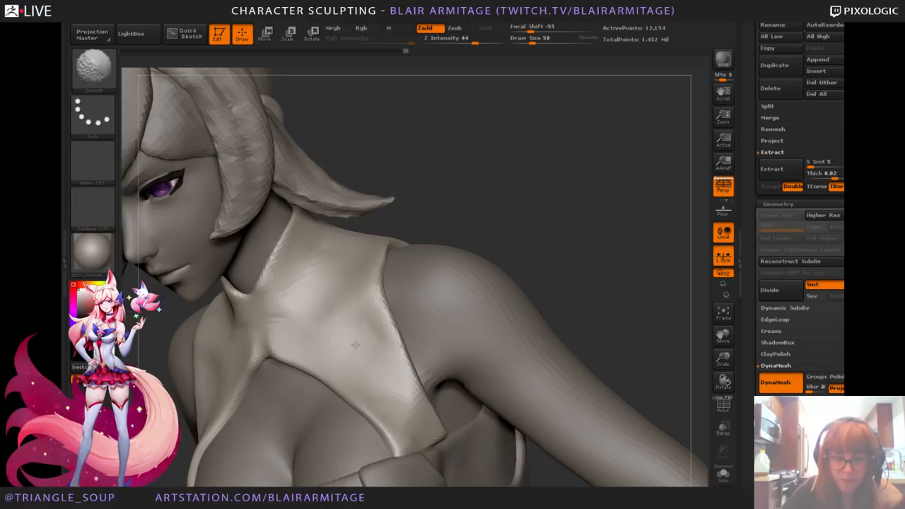
key("b")
key("h")
key("p")
key("b")
key("c")
key("b")
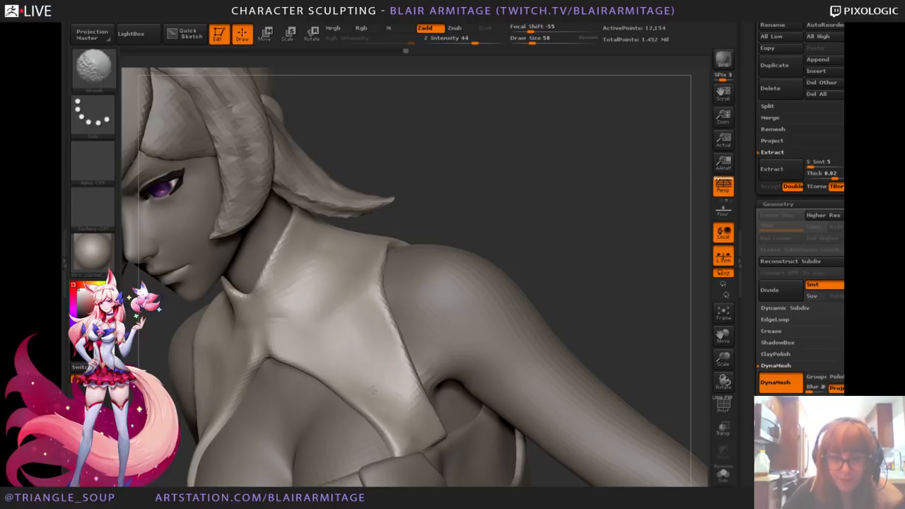
key("b")
key("h")
key("p")
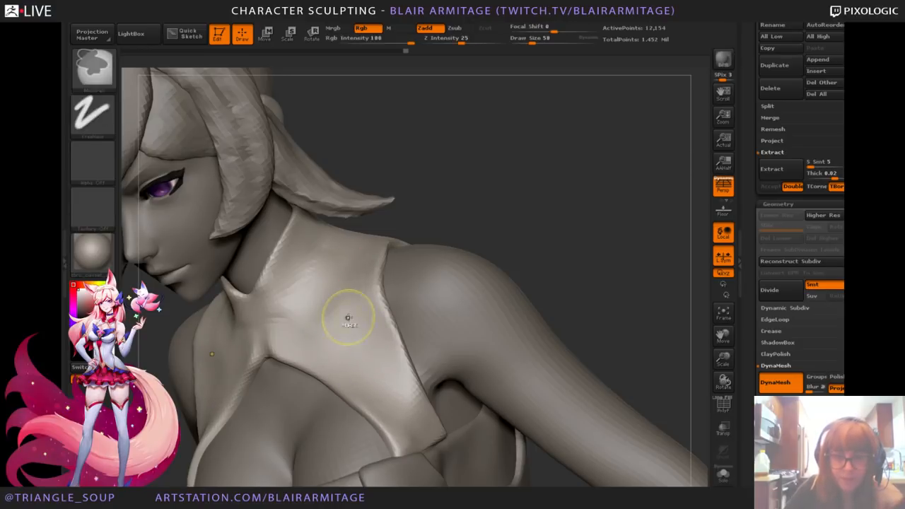
Step: Smooth the collar along the neck-to-shoulder slope and polish its surface around the side and back of the neck
left_click_drag(548, 225, 445, 261, "shift")
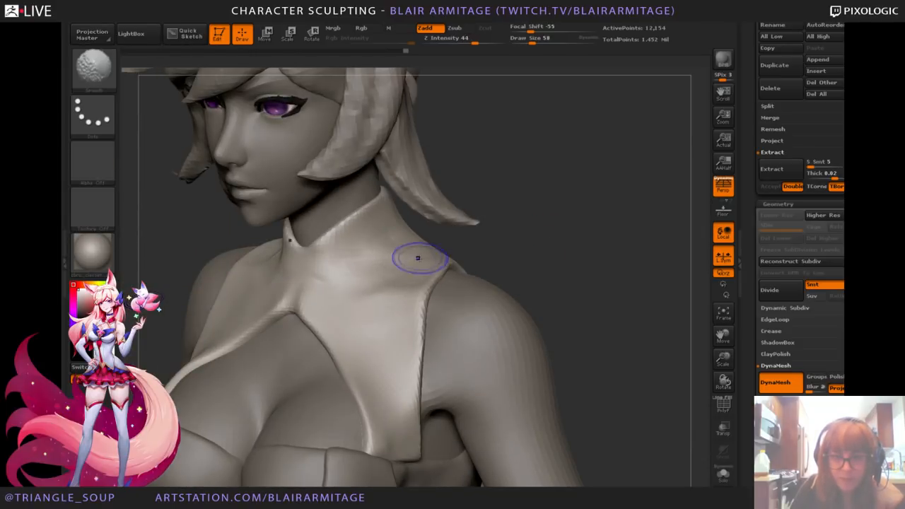
left_click_drag(418, 259, 406, 249, "shift")
left_click_drag(515, 253, 385, 260)
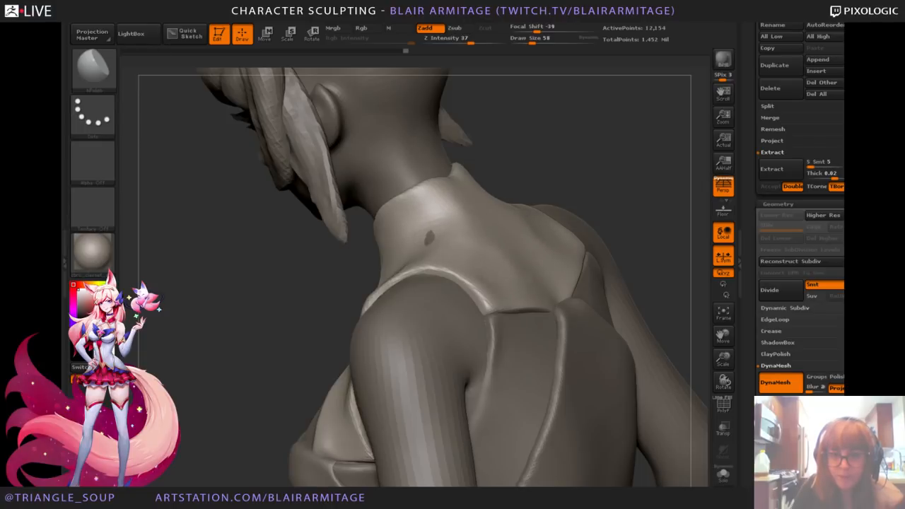
right_click_drag(513, 242, 494, 243)
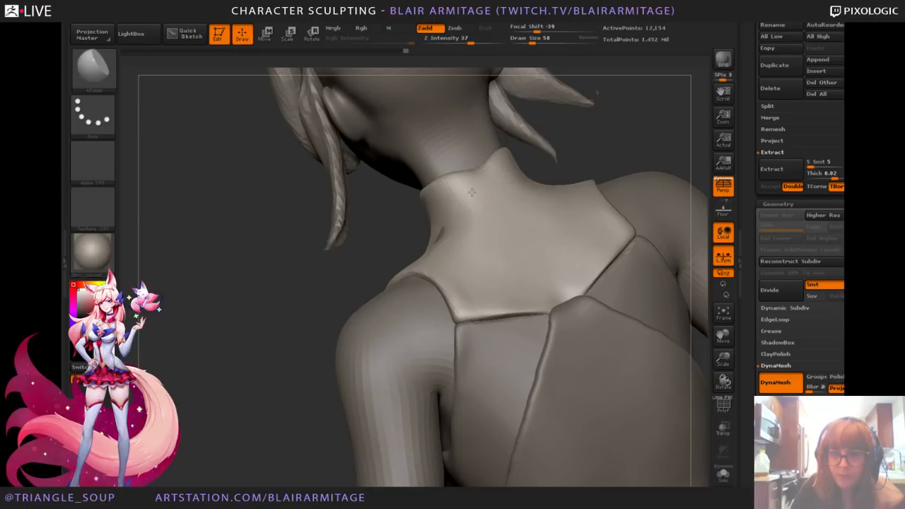
mouse_move(472, 193)
left_mouse_down()
mouse_move(349, 280)
mouse_move(449, 202)
left_mouse_up()
Step: Switch to the Move Topological brush, enlarge the draw size to 82, and reshape the collar's slope from neck to shoulder
left_click(92, 67)
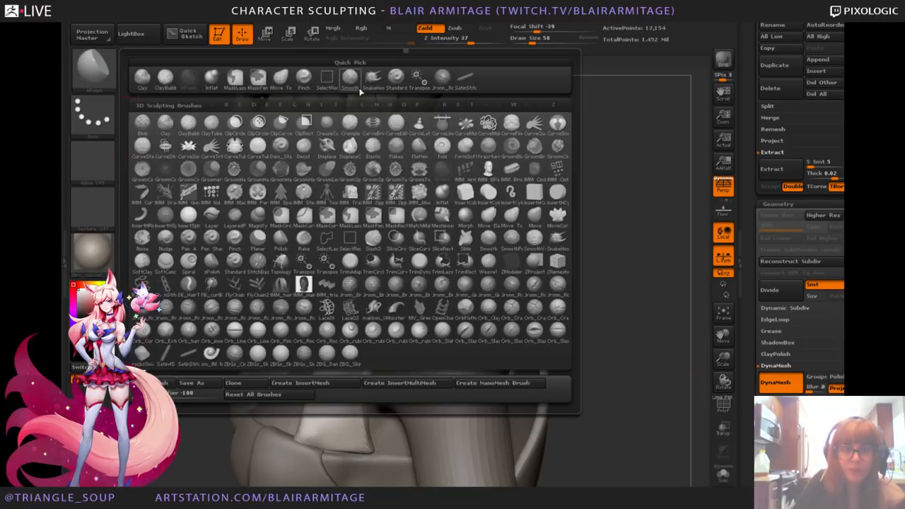
left_click(297, 84)
right_click_drag(294, 83, 455, 238)
mouse_move(601, 256)
left_mouse_down()
mouse_move(574, 261)
mouse_move(583, 247)
left_mouse_up()
key("bracketright")
key("bracketright")
key("bracketright")
key("bracketright")
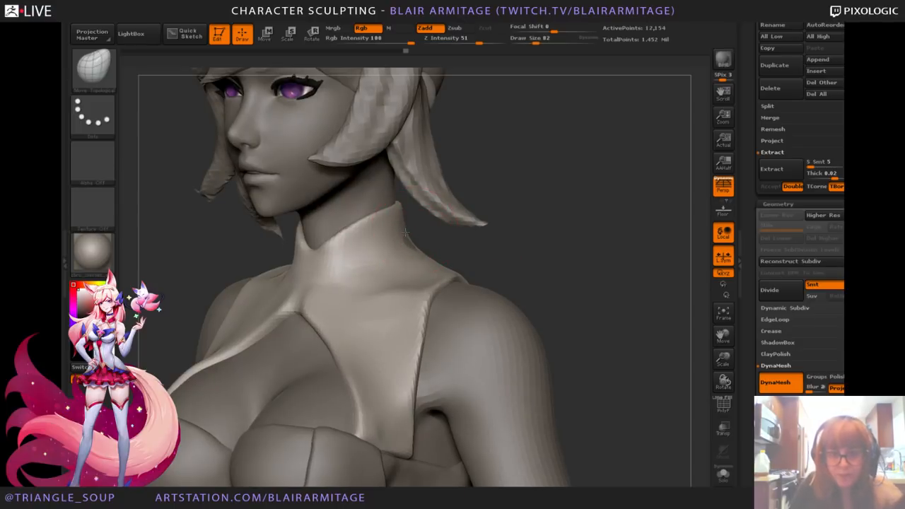
key("bracketleft")
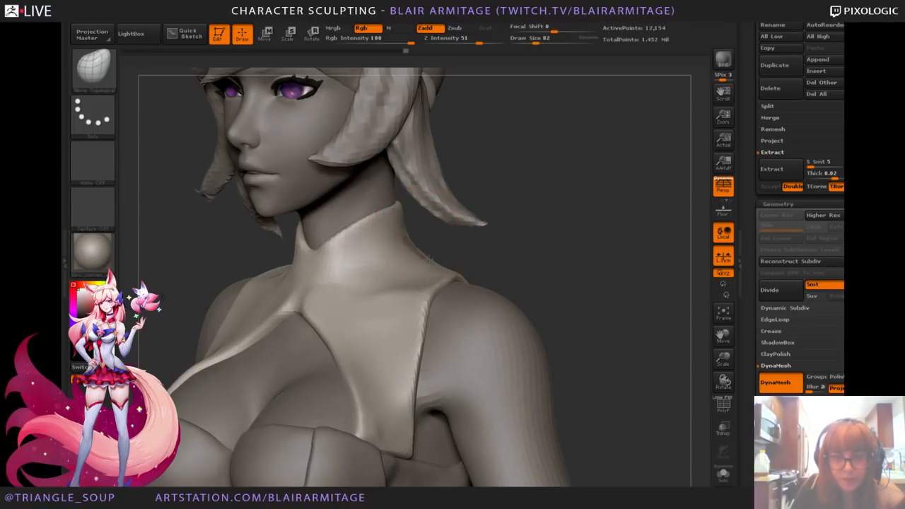
left_click_drag(444, 213, 406, 231)
Step: Adjust the collar's lower front corners where they meet the outer edges of the bra cups
key("d")
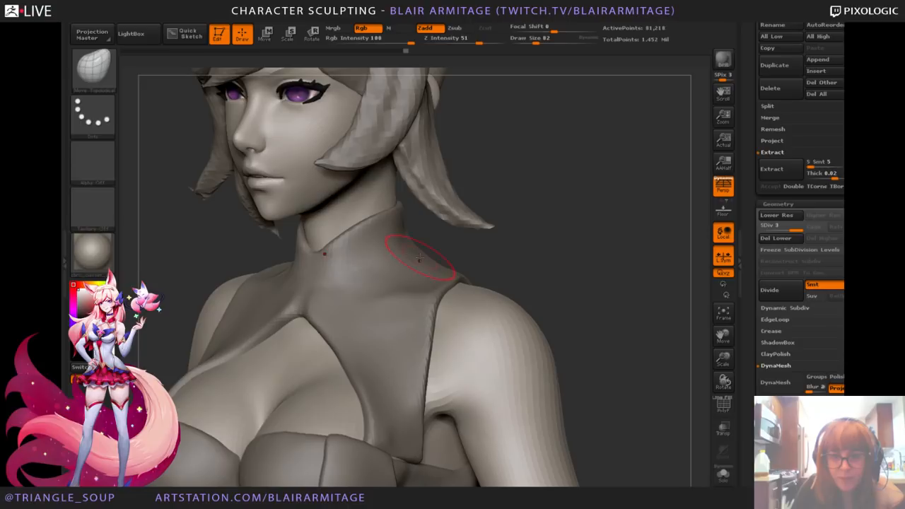
key("shift+d")
right_click_drag(420, 252, 443, 261)
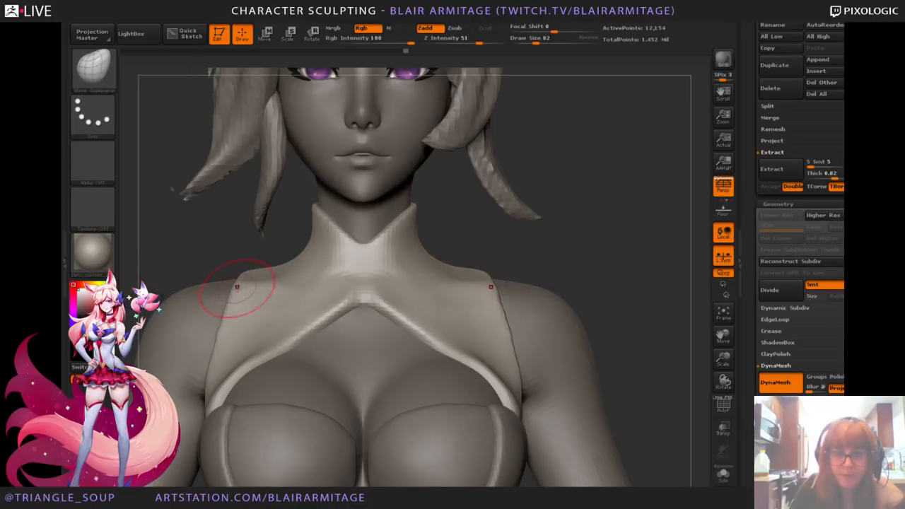
left_click_drag(220, 398, 219, 406)
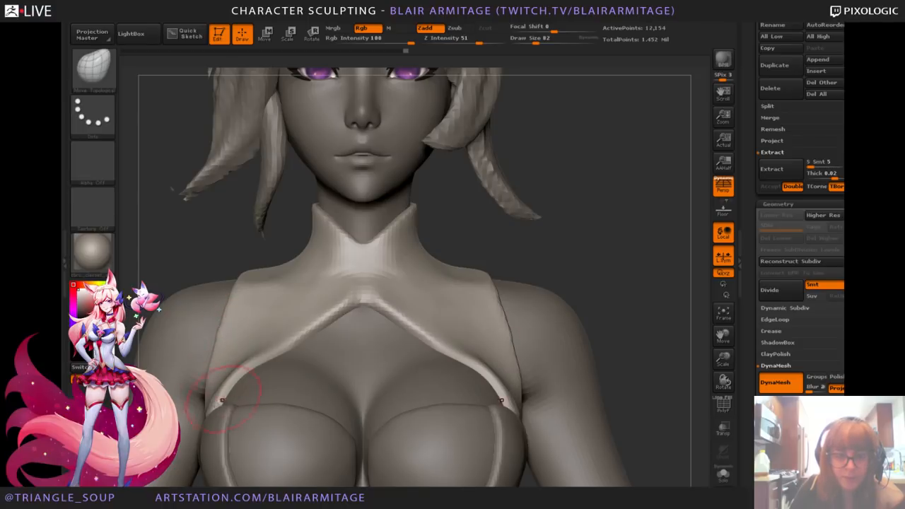
left_click_drag(580, 306, 595, 283)
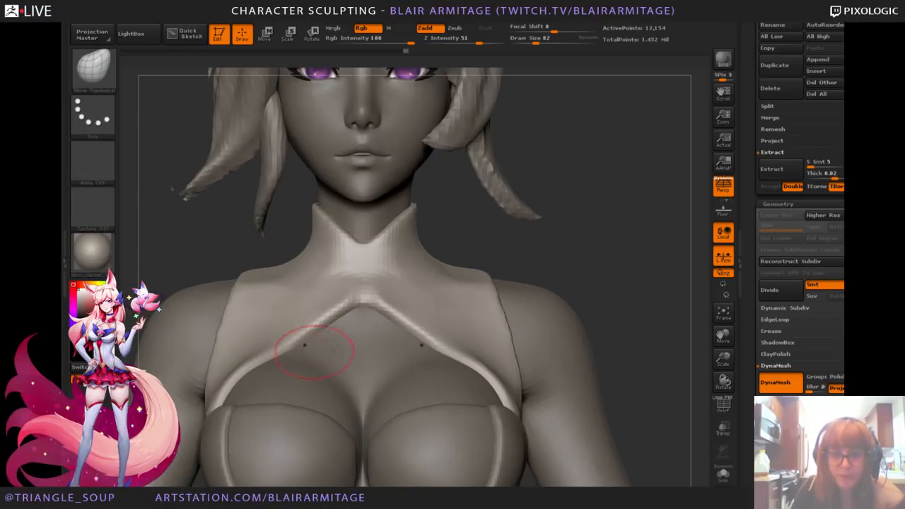
mouse_move(637, 256)
left_mouse_down()
mouse_move(617, 221)
mouse_move(654, 240)
left_mouse_up()
right_click_drag(653, 240, 612, 255)
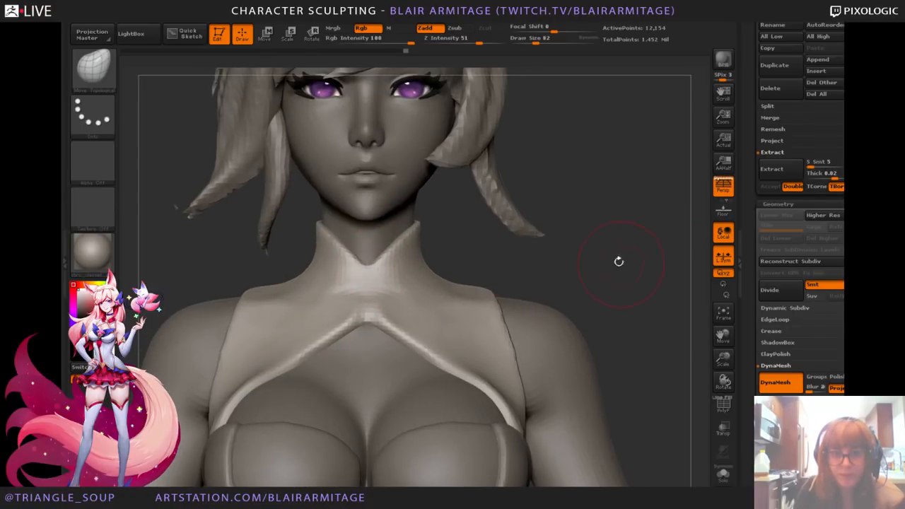
right_click_drag(614, 267, 644, 309)
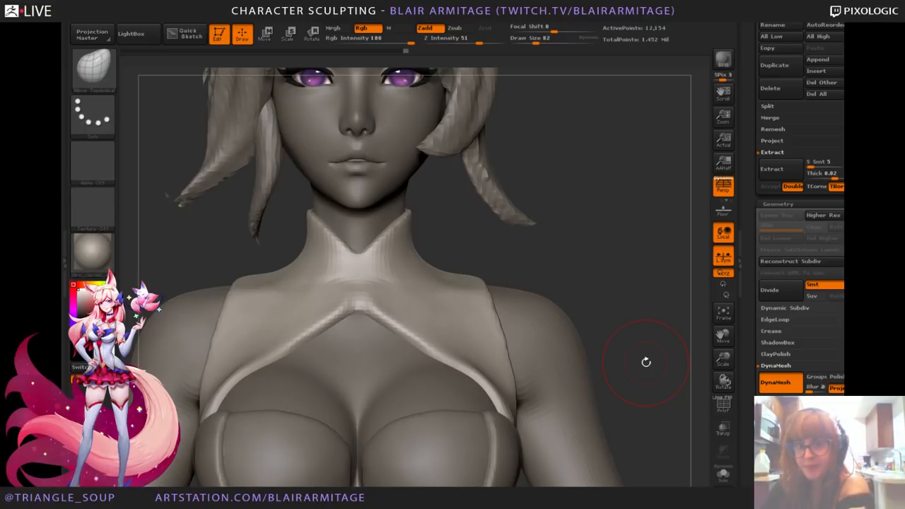
Step: Examine the whole figure from the front and at an angle to judge the collar and torso armor proportions
left_click_drag(625, 278, 646, 299)
left_click_drag(724, 358, 609, 292)
left_click_drag(536, 359, 579, 301)
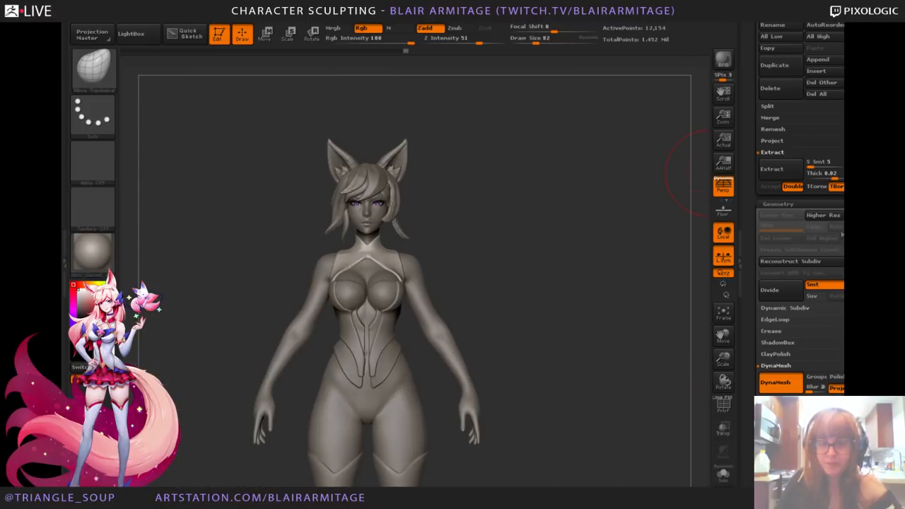
scroll(816, 26, "up", 5)
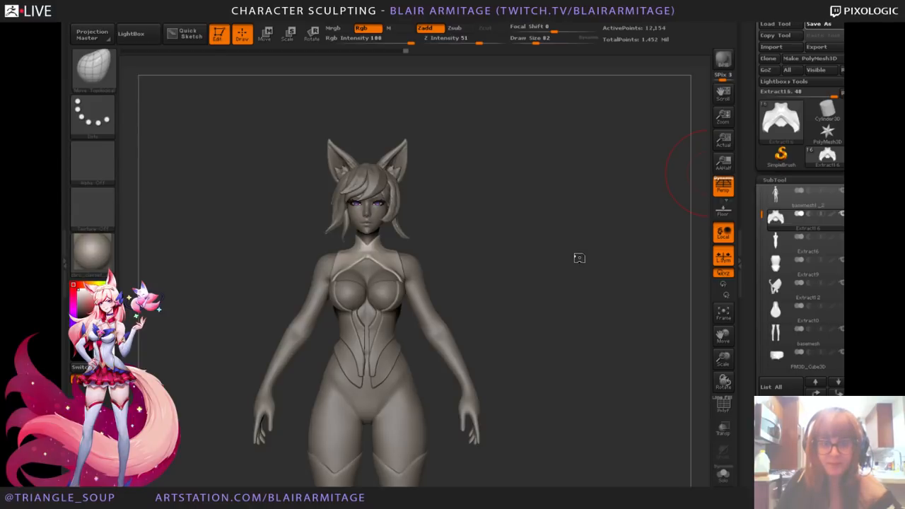
left_click_drag(527, 259, 550, 261)
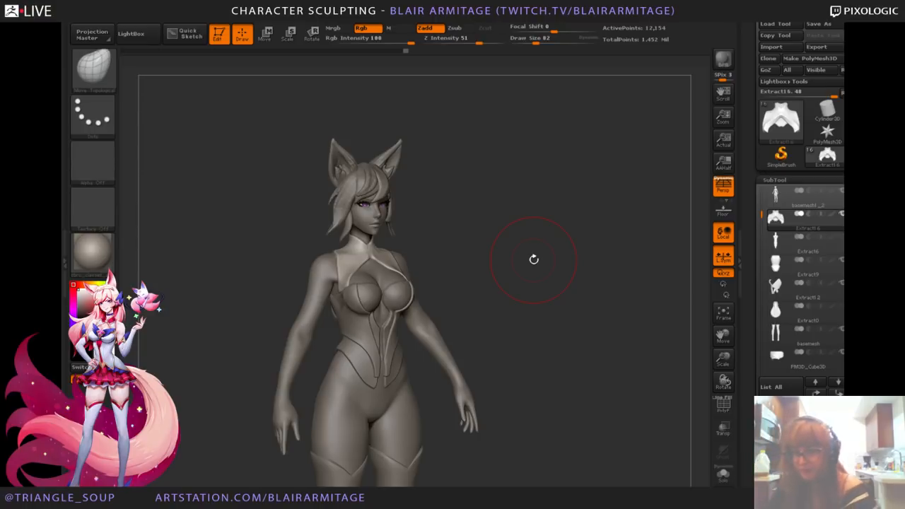
left_click_drag(505, 206, 541, 260)
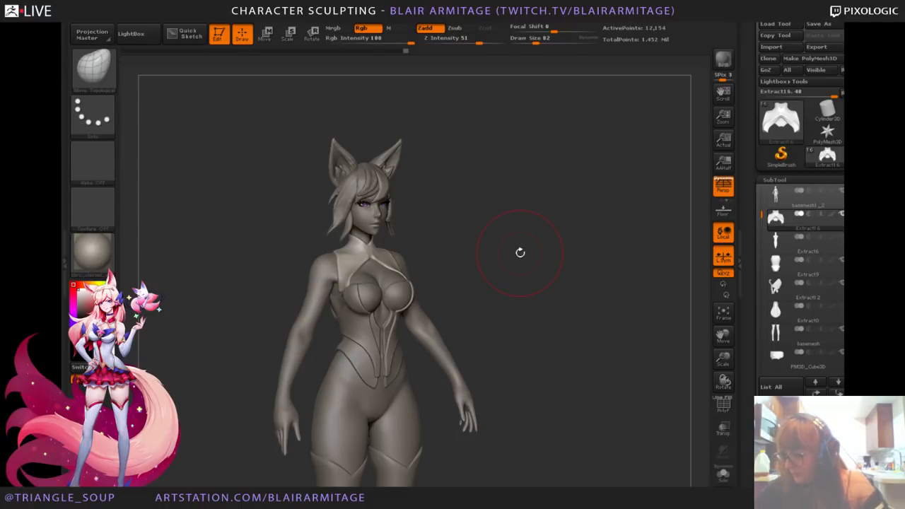
mouse_move(520, 253)
left_mouse_down()
mouse_move(549, 291)
mouse_move(663, 331)
left_mouse_up()
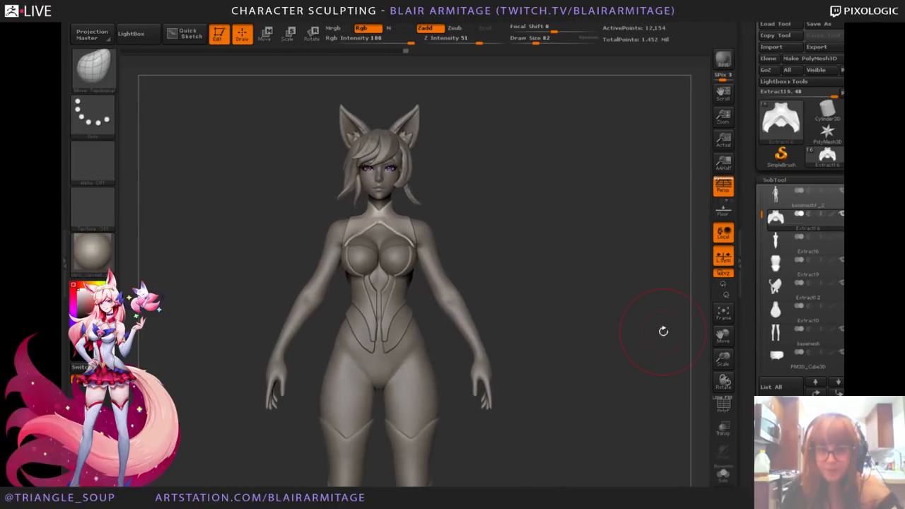
mouse_move(723, 337)
left_mouse_down()
mouse_move(693, 366)
mouse_move(632, 354)
mouse_move(619, 334)
left_mouse_up()
left_click_drag(723, 359, 723, 336)
left_click_drag(643, 387, 644, 368, "alt")
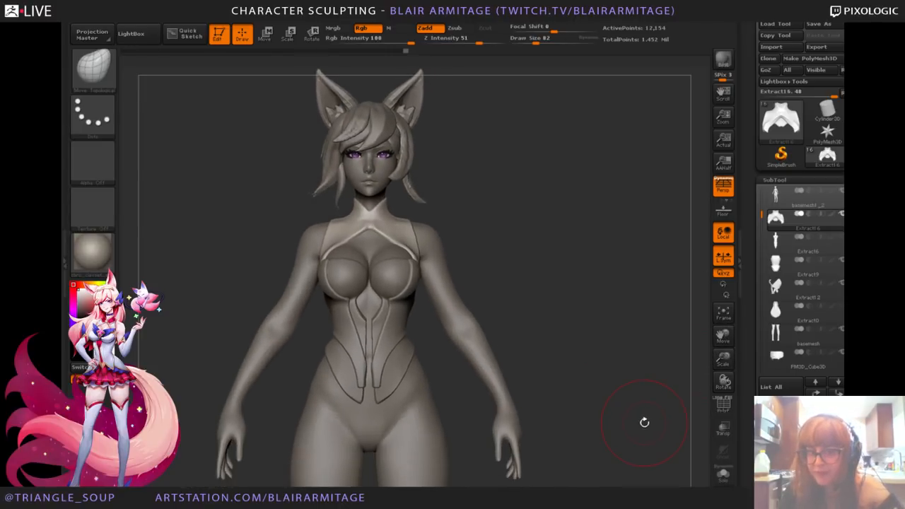
left_click_drag(645, 422, 642, 350, "alt")
left_click_drag(607, 326, 639, 330, "alt")
left_click_drag(723, 360, 723, 393)
left_click_drag(639, 281, 630, 223, "alt")
Step: Select the side torso panels, nudge their outer edge at the waist, and select the bra cup and hip piece
left_click(462, 342, "alt")
left_click_drag(626, 234, 591, 237)
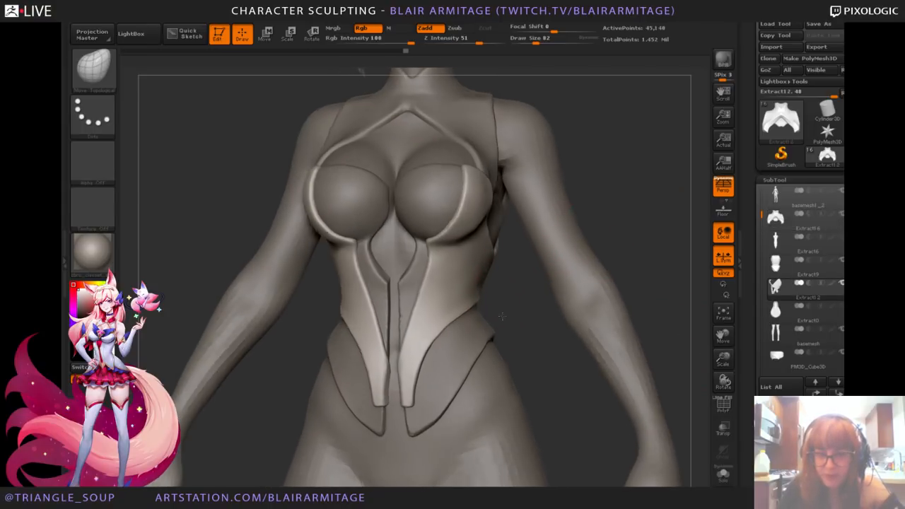
left_click_drag(502, 316, 493, 317)
left_click_drag(462, 277, 461, 287, "ctrl")
mouse_move(524, 326)
left_mouse_down()
mouse_move(470, 318)
mouse_move(527, 329)
left_mouse_up()
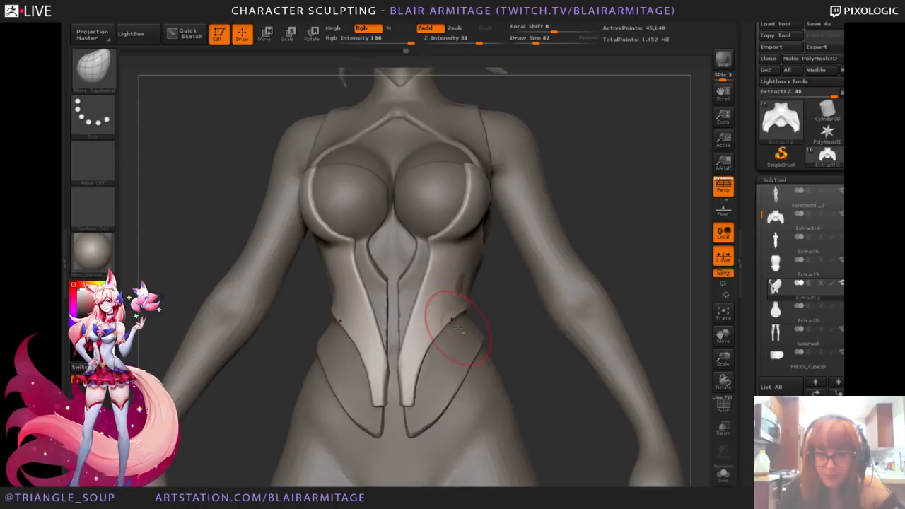
left_click(460, 327, "alt")
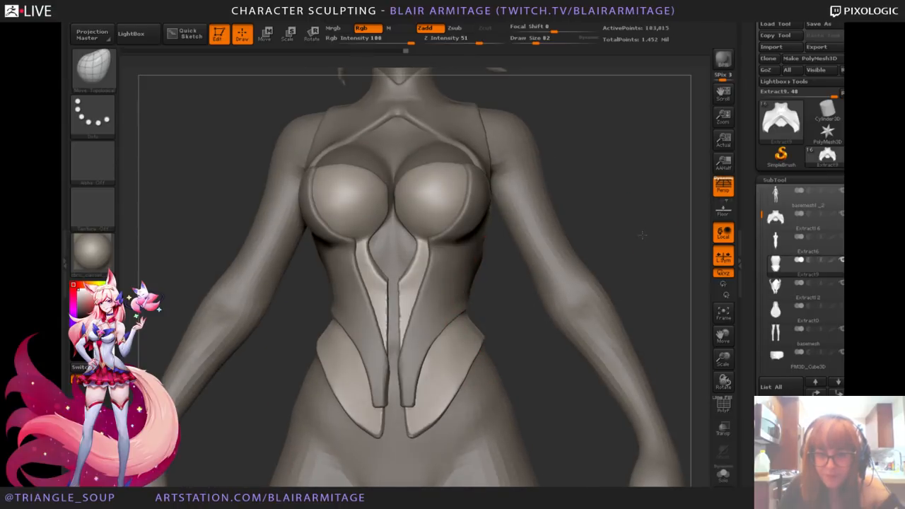
left_click_drag(643, 235, 657, 255)
left_click_drag(723, 359, 699, 388)
left_click_drag(592, 164, 643, 309, "alt")
Step: Reselect the collar, reduce the draw size to 34, and refine the central peak of its chest cutout
left_click(476, 234, "alt")
left_click_drag(661, 262, 657, 306, "alt")
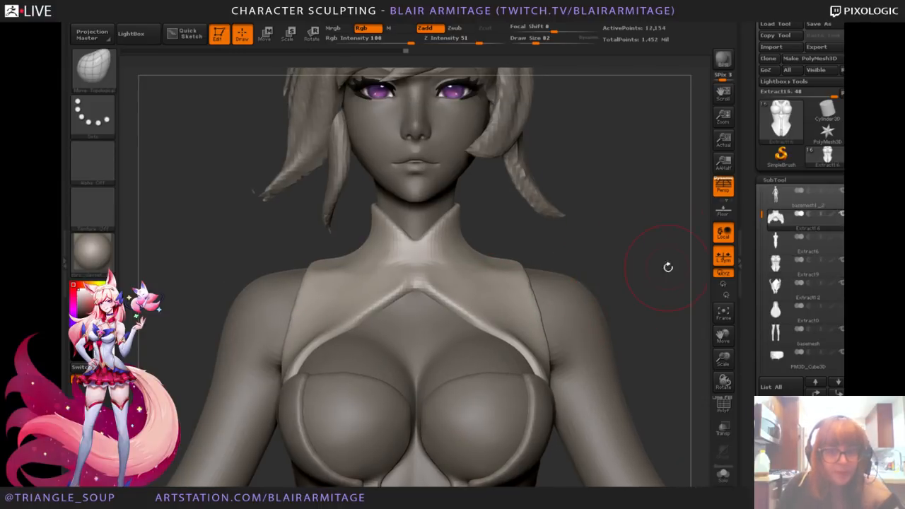
left_click_drag(668, 267, 663, 279, "alt")
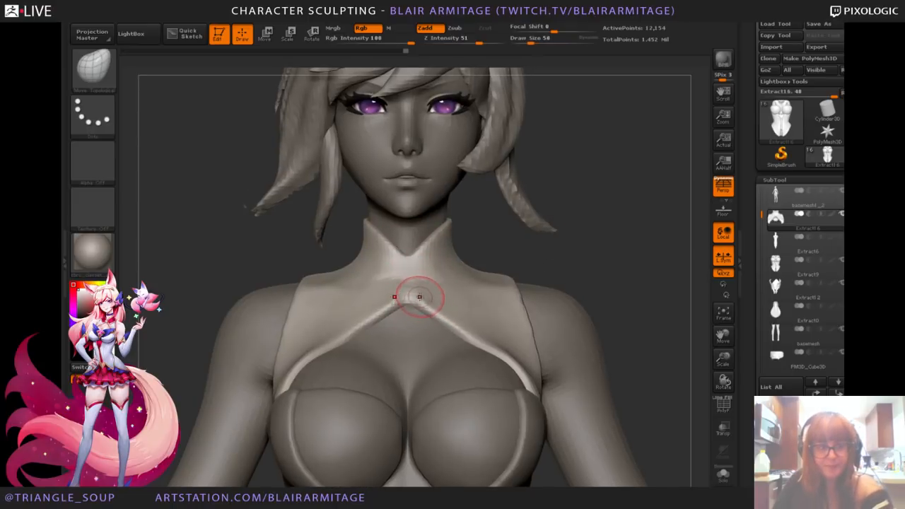
key("bracketleft")
key("bracketleft")
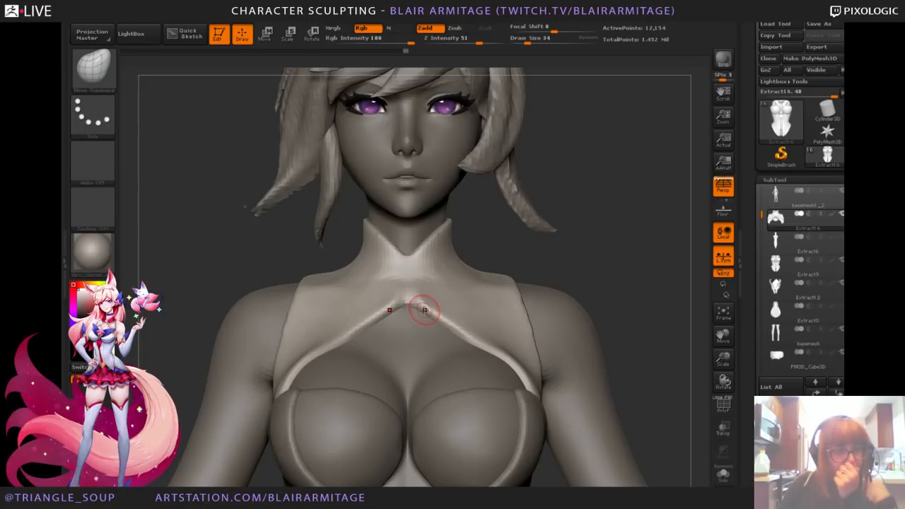
mouse_move(656, 302)
left_mouse_down()
mouse_move(654, 290)
mouse_move(661, 305)
left_mouse_up()
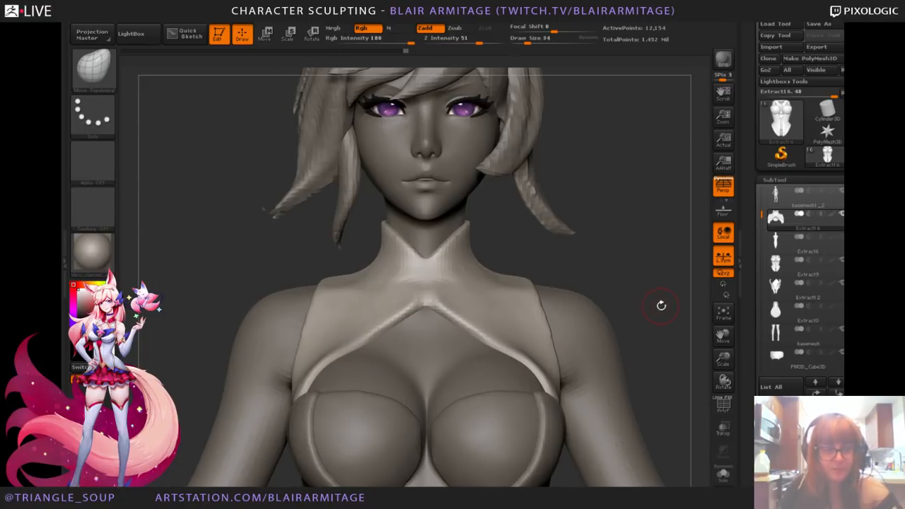
Step: Mask a diamond-like patch on the collar's front below the neck notch and extract it as a new piece with thickness 0.02
left_click_drag(723, 363, 588, 251)
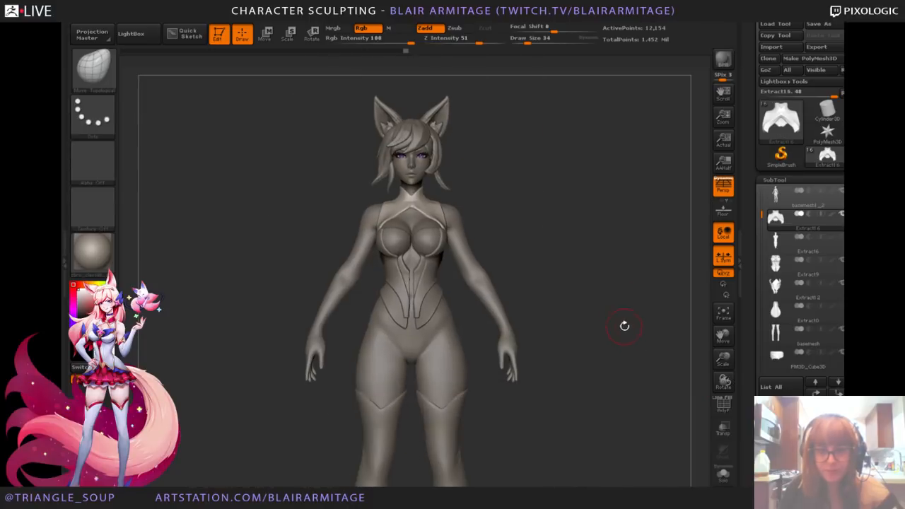
left_click_drag(626, 325, 637, 361, "alt")
left_click_drag(722, 359, 743, 403)
left_click_drag(640, 262, 652, 385, "alt")
mouse_move(399, 333)
left_mouse_down("ctrl")
mouse_move(390, 338)
mouse_move(400, 362)
mouse_move(418, 352)
left_mouse_up("ctrl")
key("ctrl+z")
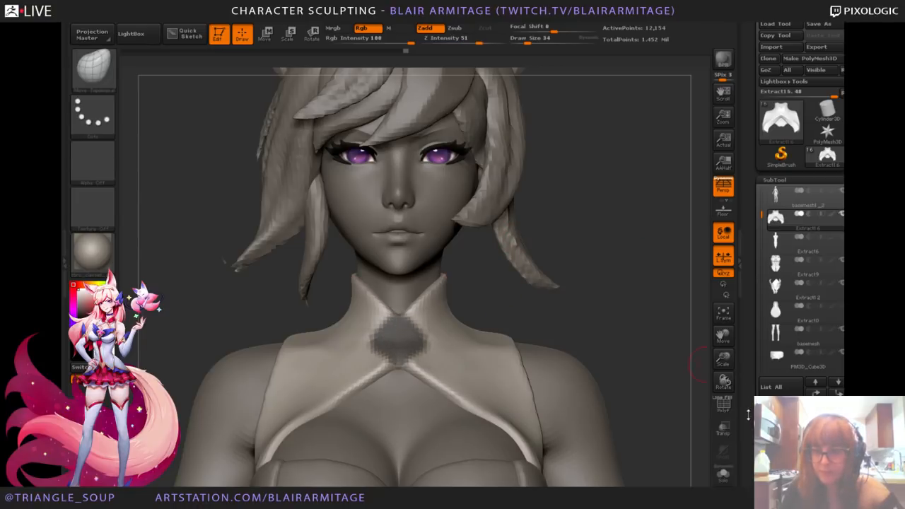
scroll(785, 241, "down", 10)
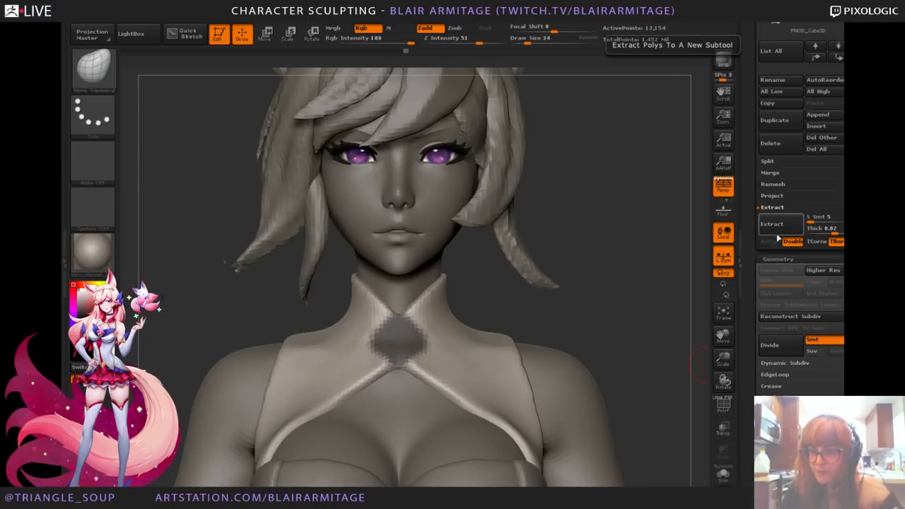
left_click(773, 225)
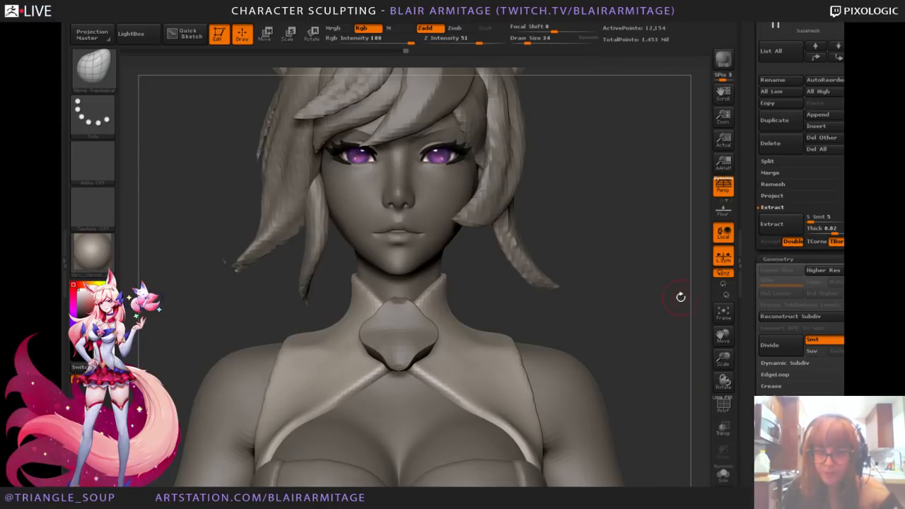
scroll(754, 283, "up", 10)
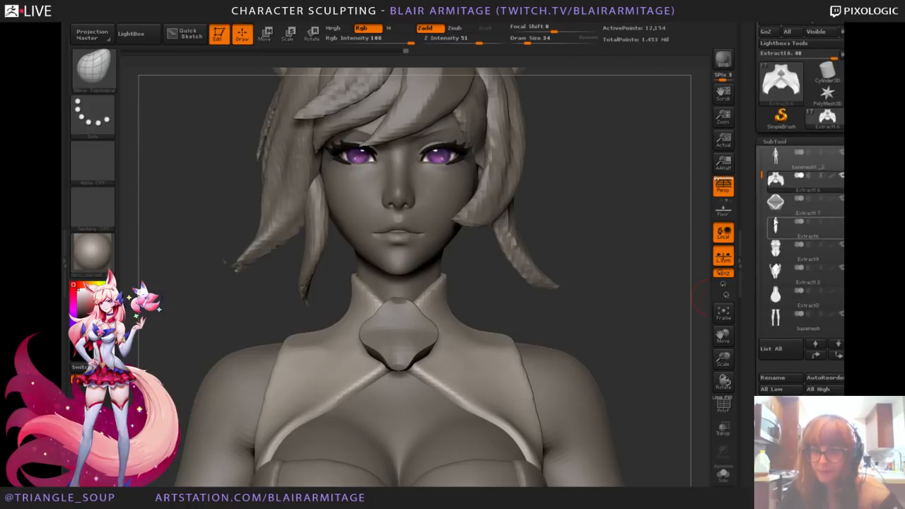
Step: Select the extracted emblem piece, smooth down its flared edges, and clear its mask
left_click(775, 205)
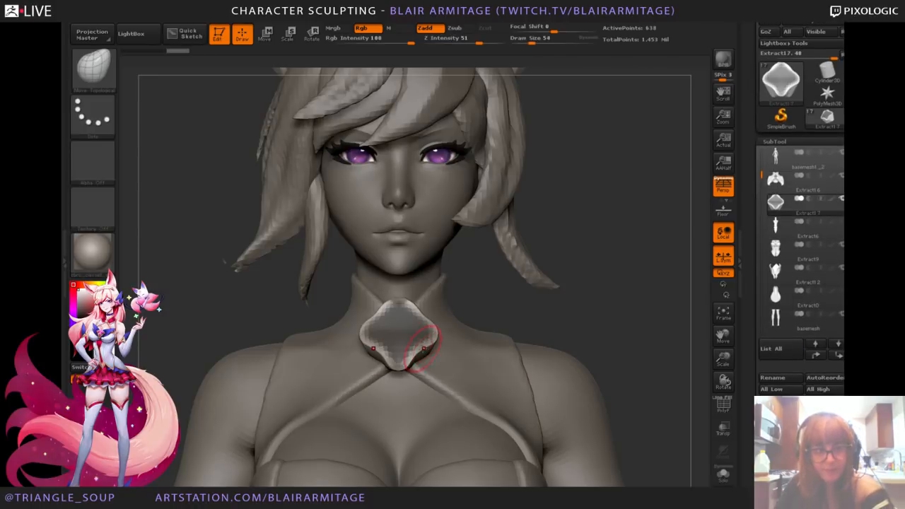
mouse_move(422, 351)
left_mouse_down("shift")
mouse_move(425, 342)
mouse_move(416, 346)
left_mouse_up("shift")
mouse_move(416, 314)
left_mouse_down("shift")
mouse_move(426, 340)
mouse_move(404, 361)
left_mouse_up("shift")
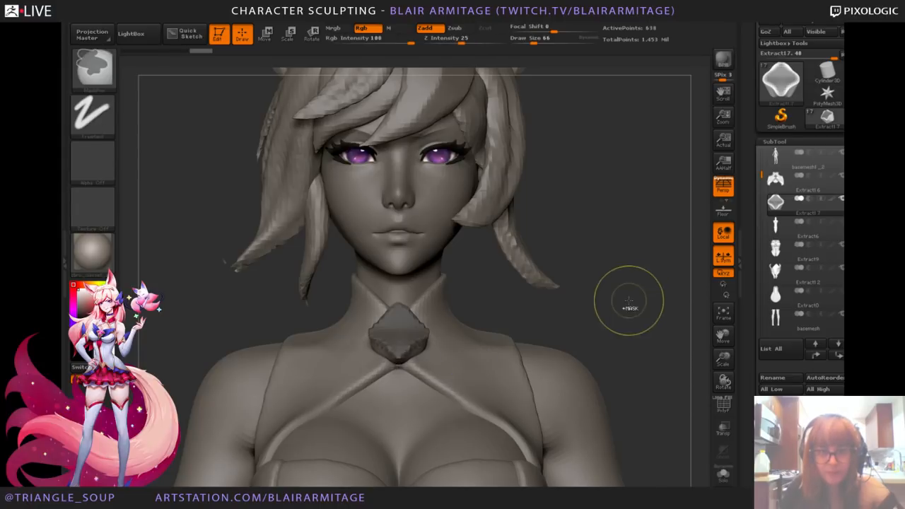
left_click_drag(629, 302, 573, 352, "ctrl")
left_click_drag(605, 321, 610, 302, "alt")
Step: Pull the emblem's edges and corners into a cleaner diamond shape with the Move Topological brush at draw size 54
left_click_drag(427, 318, 423, 295)
key("bracketleft")
left_click_drag(565, 279, 580, 308)
left_click_drag(405, 348, 407, 344)
left_click_drag(571, 285, 556, 291)
key("ctrl+z")
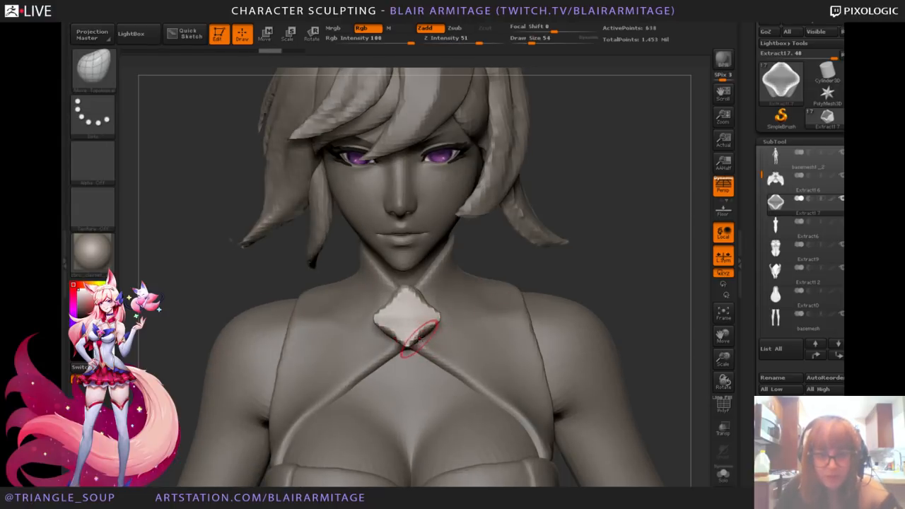
left_click_drag(420, 335, 420, 339)
left_click_drag(425, 304, 416, 303)
left_click_drag(630, 354, 680, 327)
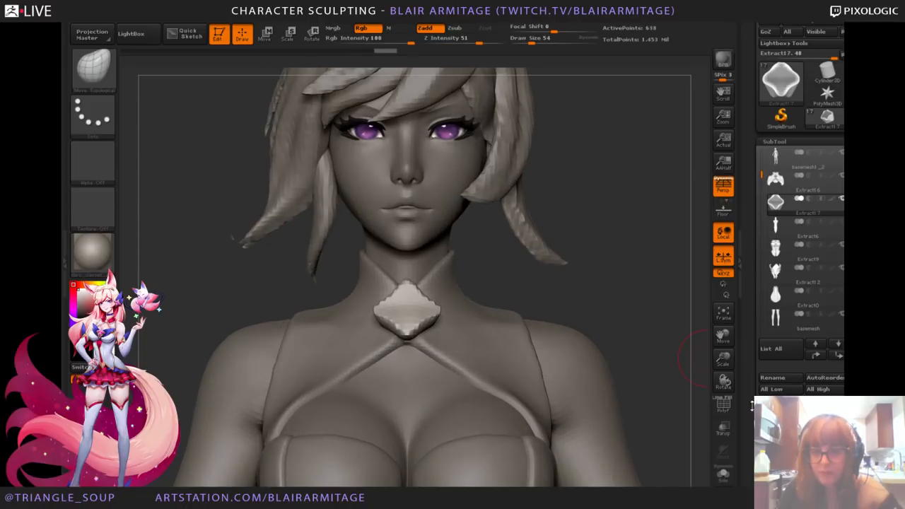
Step: Try to remesh the diamond emblem with ZRemesher at a target polygon count of 0.1
left_click_drag(753, 404, 746, 292)
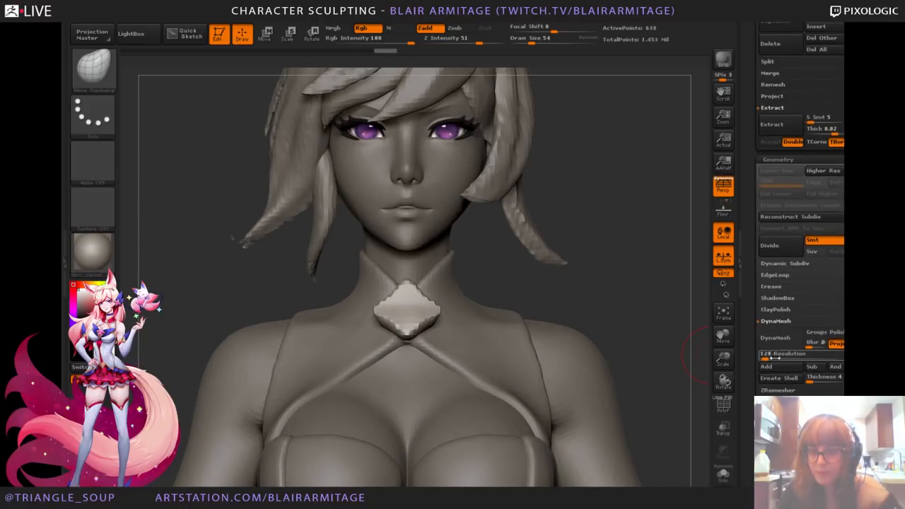
left_click(778, 390)
left_click_drag(781, 379, 761, 379)
left_click(778, 350)
Step: Move the diamond emblem back against the collar's front in side view and return to sculpting mode
mouse_move(578, 292)
left_mouse_down()
mouse_move(675, 319)
mouse_move(610, 321)
mouse_move(671, 309)
left_mouse_up()
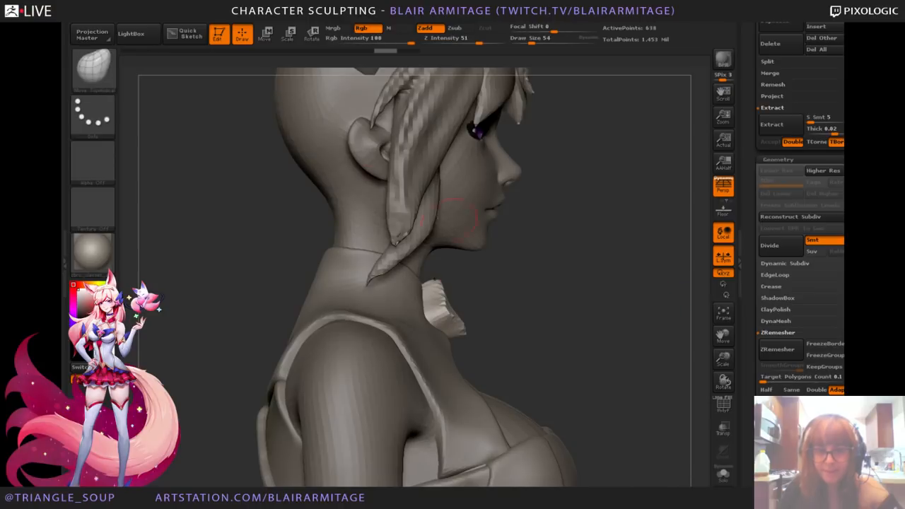
left_click(265, 34)
mouse_move(451, 312)
left_mouse_down()
mouse_move(412, 328)
mouse_move(422, 325)
left_mouse_up()
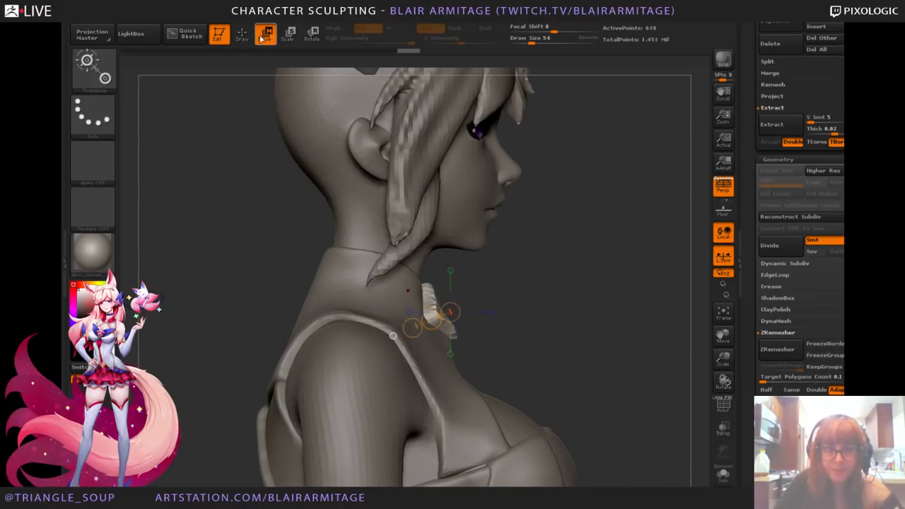
key("q")
left_click_drag(636, 311, 579, 283)
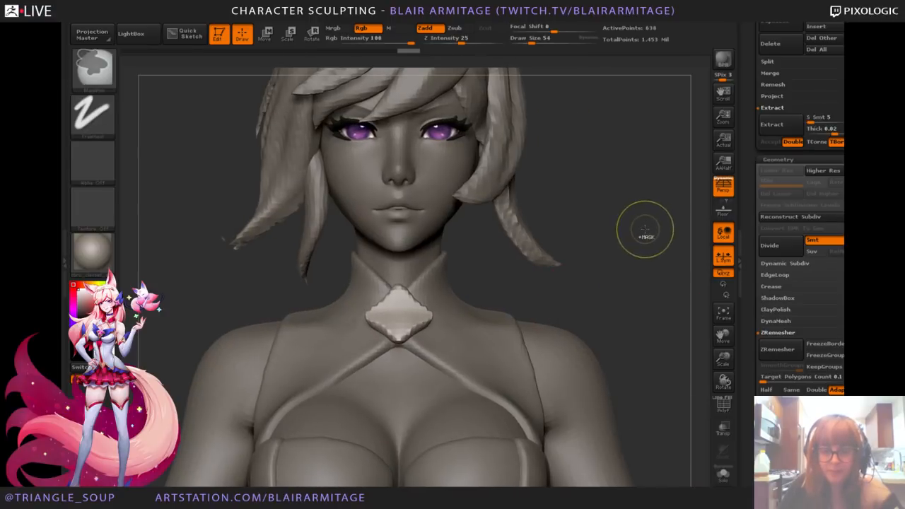
Step: Rebuild the diamond emblem with DynaMesh at resolution 128 and smooth out its rough edges
left_click(778, 322)
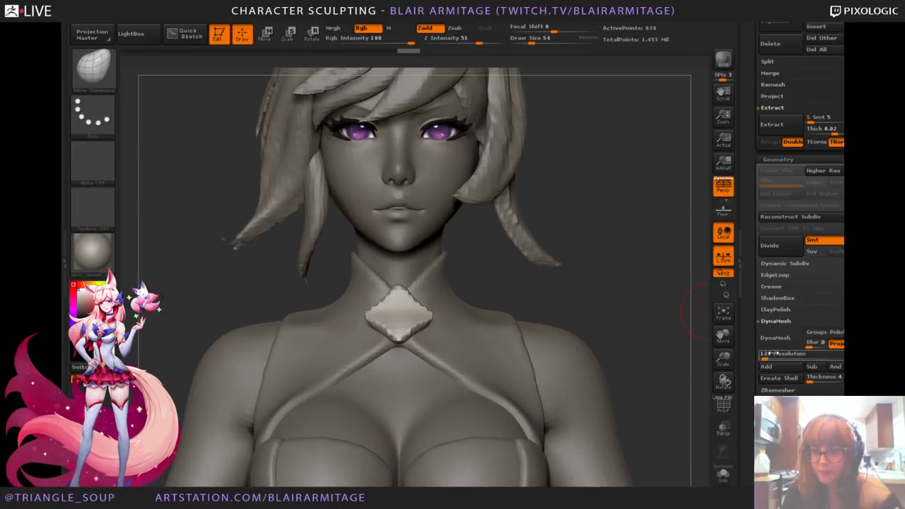
key("b")
key("c")
key("b")
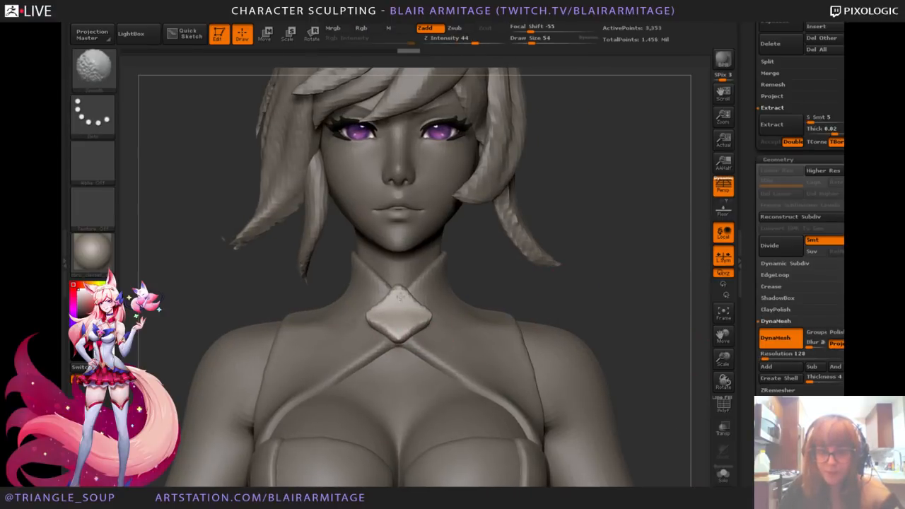
left_click_drag(400, 297, 423, 310, "shift")
left_click_drag(634, 295, 665, 317)
left_click_drag(427, 319, 424, 311, "shift")
left_click_drag(658, 283, 634, 274, "shift")
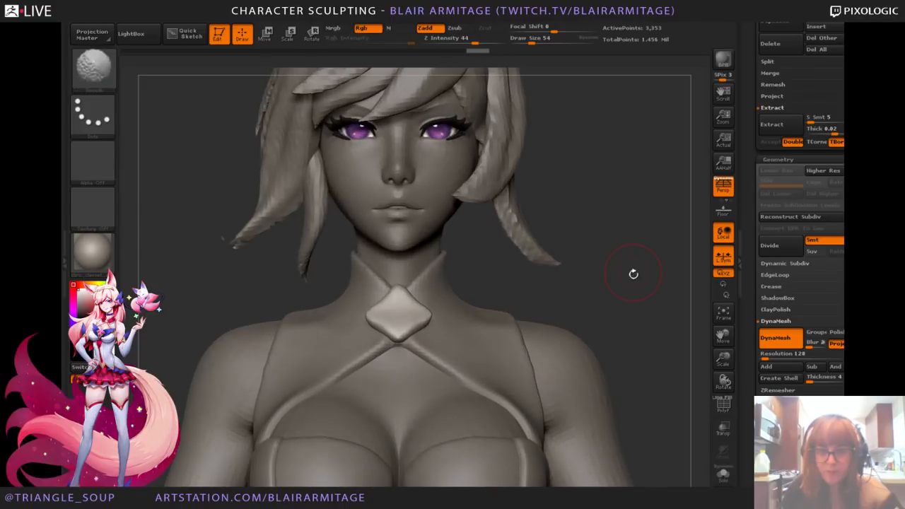
Step: Isolate the diamond emblem and flatten the lower edges of its front face with the hPolish brush at draw size 70
left_click(723, 475)
left_click_drag(635, 368, 584, 406, "alt")
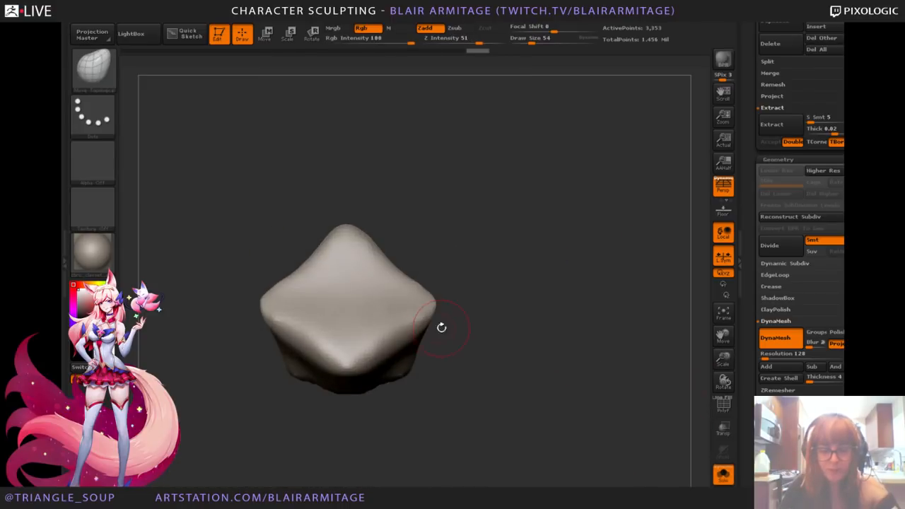
key("b")
key("h")
key("p")
left_click_drag(580, 290, 531, 269)
mouse_move(353, 333)
left_mouse_down()
mouse_move(371, 317)
mouse_move(357, 324)
left_mouse_up()
left_click_drag(499, 276, 496, 300)
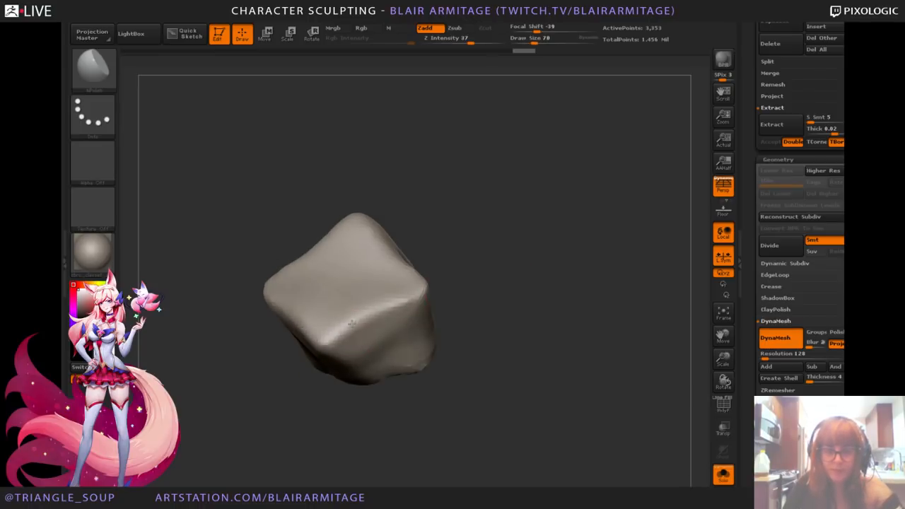
left_click_drag(352, 324, 414, 297)
Step: Polish bevels along the emblem's remaining front edges and flatten its side surfaces with the hPolish brush
left_click_drag(524, 286, 469, 271)
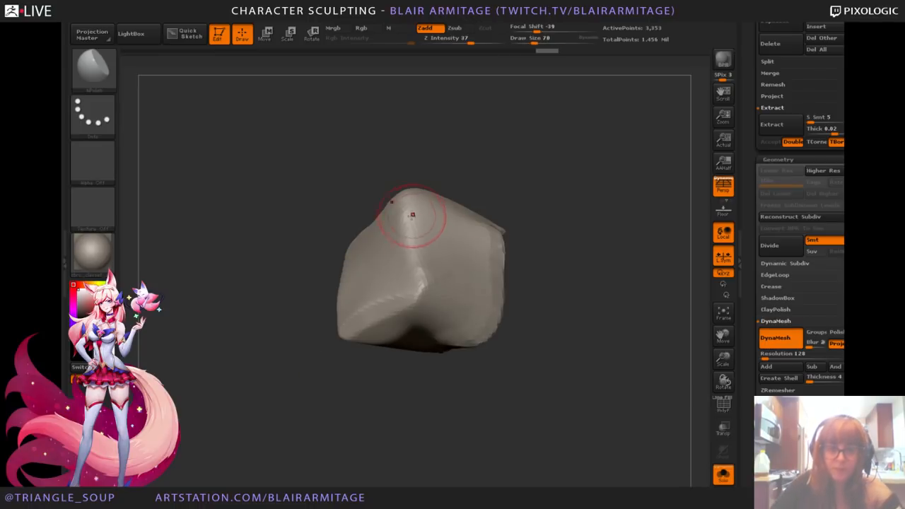
mouse_move(412, 215)
left_mouse_down()
mouse_move(414, 205)
mouse_move(424, 219)
mouse_move(409, 212)
left_mouse_up()
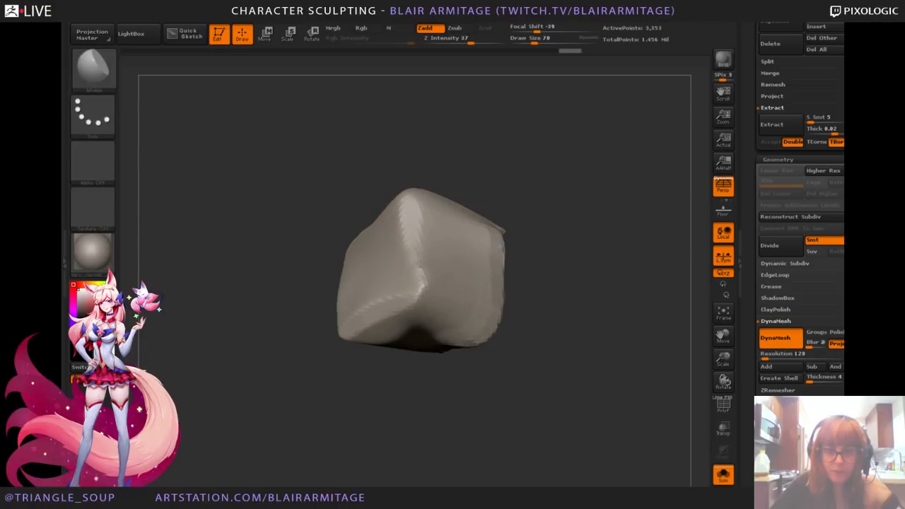
left_click_drag(418, 265, 427, 260)
mouse_move(523, 212)
left_mouse_down()
mouse_move(569, 144)
mouse_move(519, 198)
left_mouse_up()
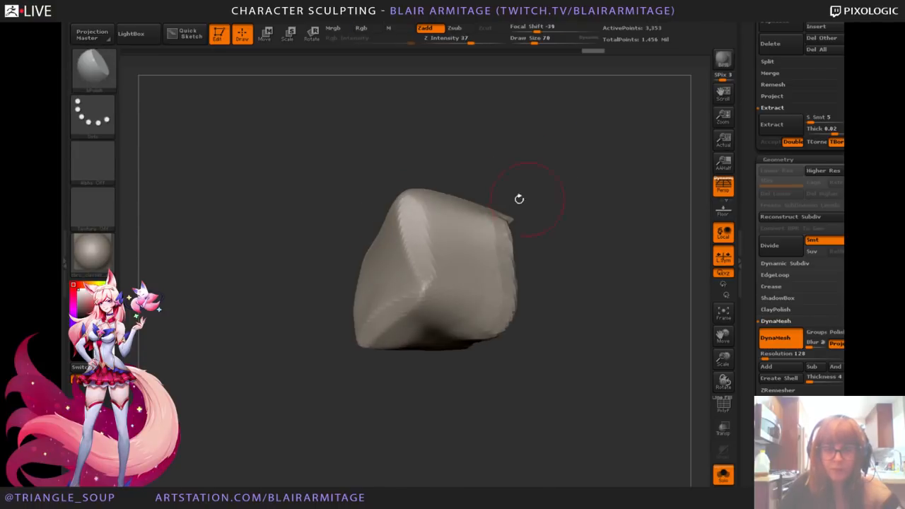
mouse_move(453, 212)
left_mouse_down()
mouse_move(470, 209)
mouse_move(441, 210)
left_mouse_up()
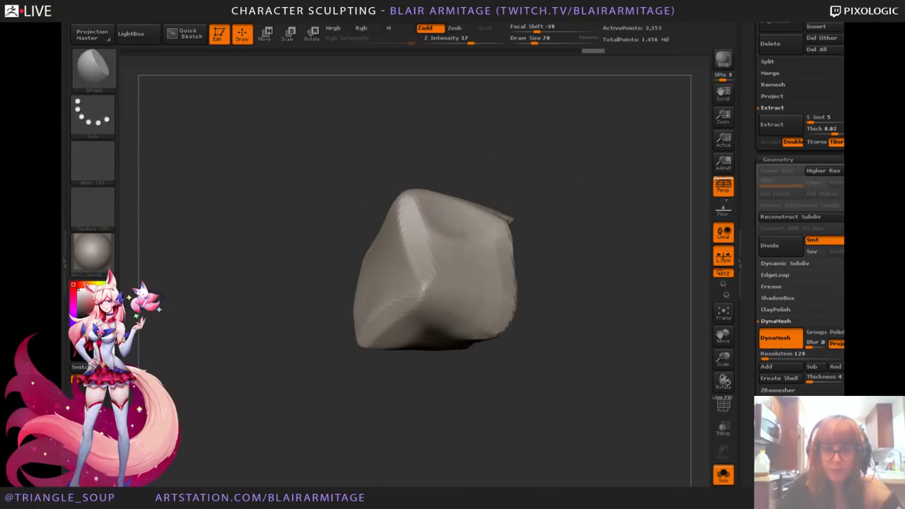
left_click_drag(529, 177, 559, 113)
left_click_drag(452, 265, 425, 301)
mouse_move(447, 244)
left_mouse_down()
mouse_move(417, 286)
mouse_move(400, 289)
mouse_move(414, 322)
left_mouse_up()
mouse_move(554, 201)
left_mouse_down()
mouse_move(604, 229)
mouse_move(578, 217)
mouse_move(593, 220)
left_mouse_up()
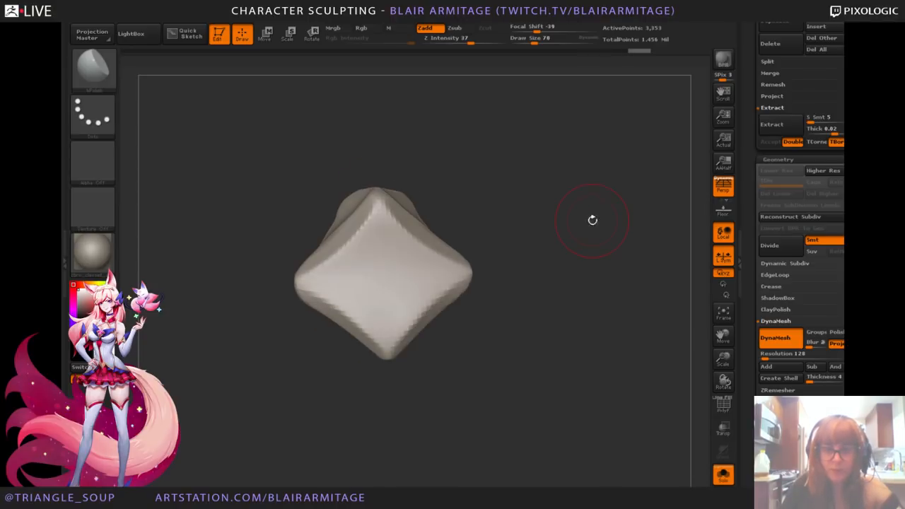
Step: Check the emblem's fit against the collar, then try to flatten its side corner with the hPolish brush and undo the stroke
left_click(724, 476)
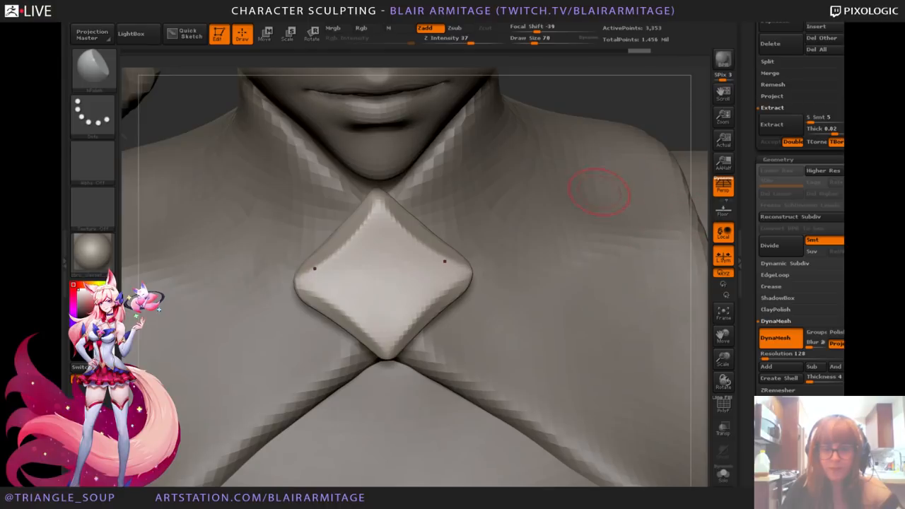
left_click_drag(644, 104, 676, 326)
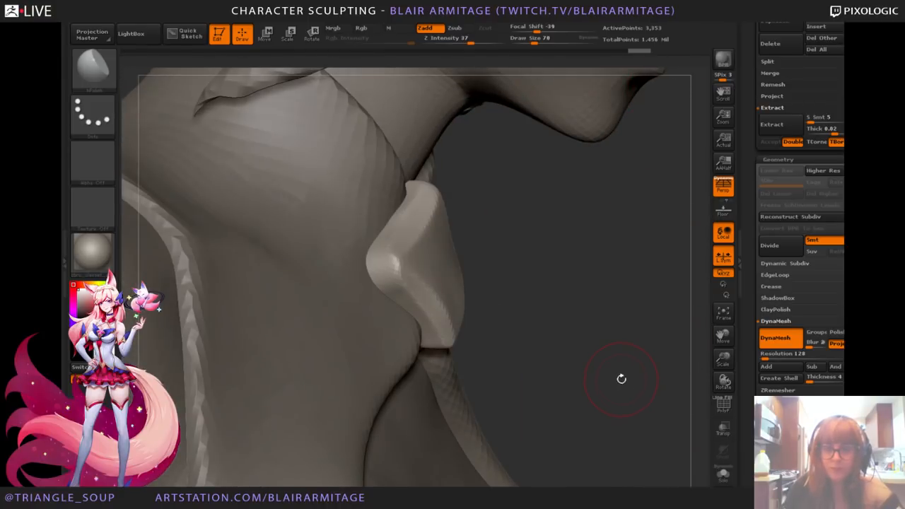
left_click_drag(562, 362, 691, 430)
left_click(724, 475)
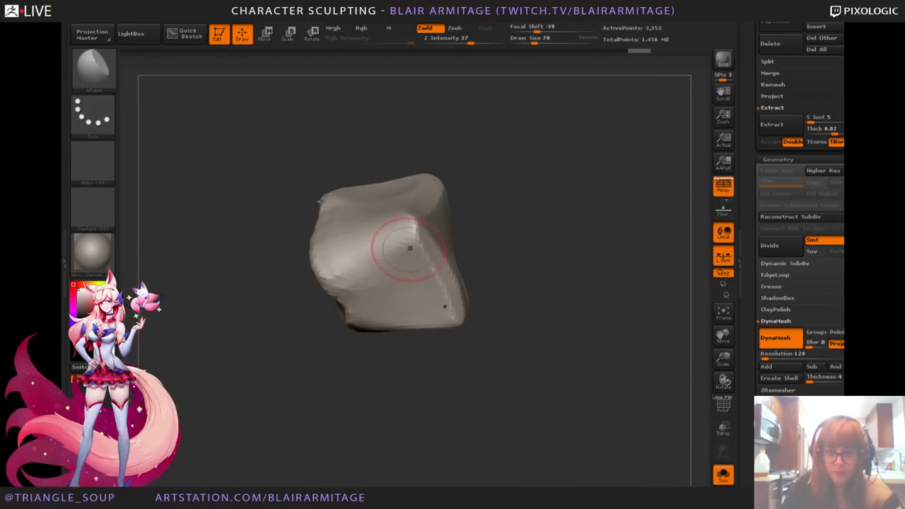
left_click_drag(403, 230, 342, 267)
left_click_drag(522, 212, 583, 245)
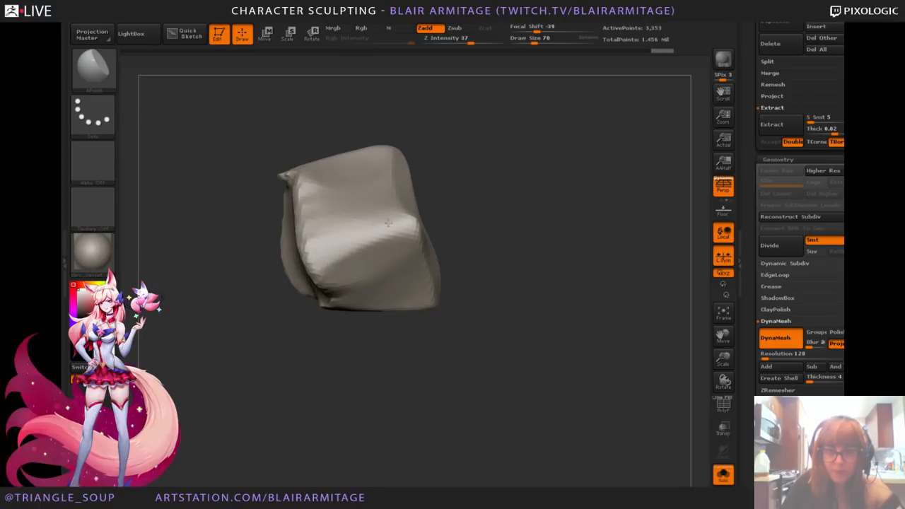
key("ctrl+z")
left_click_drag(467, 248, 623, 248)
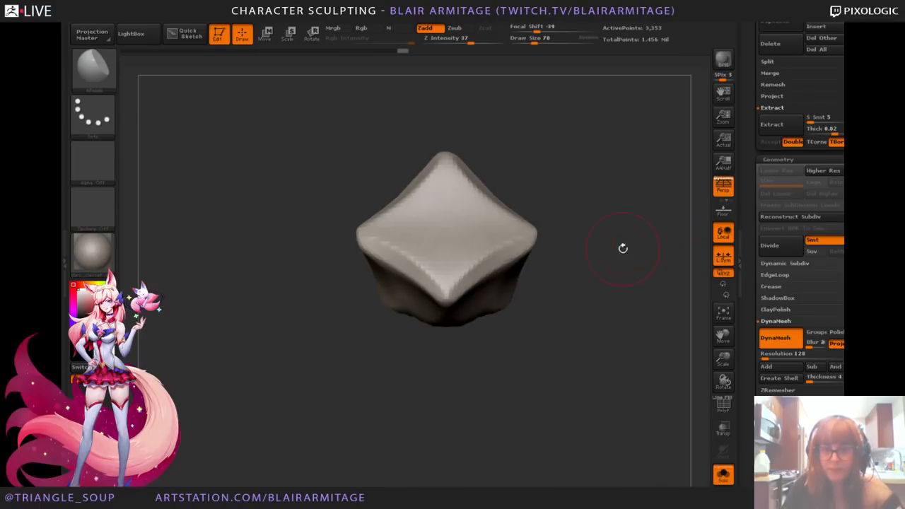
Step: Smooth the back edges of the emblem and bring the rest of the character back into view
mouse_move(517, 270)
left_mouse_down()
mouse_move(572, 256)
mouse_move(472, 237)
mouse_move(634, 265)
mouse_move(617, 245)
mouse_move(566, 238)
mouse_move(605, 254)
mouse_move(633, 319)
mouse_move(624, 410)
mouse_move(659, 374)
mouse_move(591, 448)
left_mouse_up()
mouse_move(429, 201)
left_mouse_down("shift")
mouse_move(464, 258)
mouse_move(463, 172)
left_mouse_up("shift")
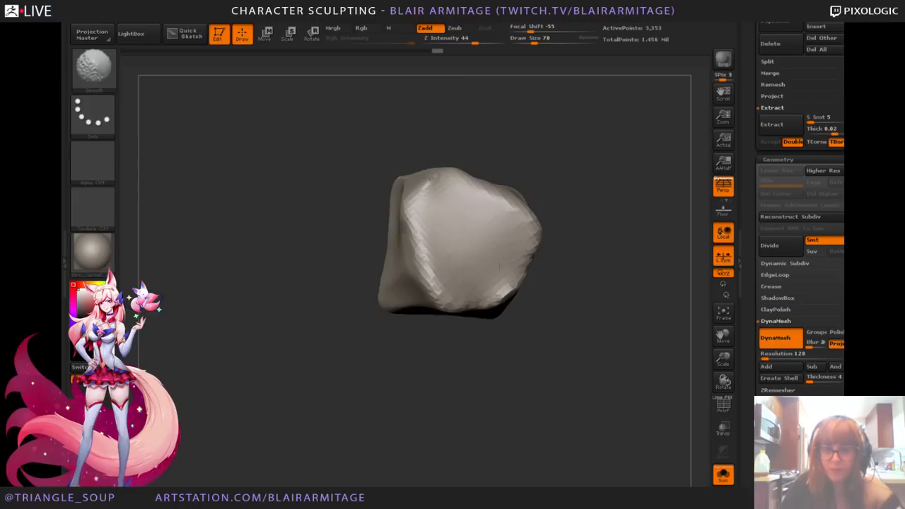
left_click_drag(488, 301, 515, 288, "shift")
left_click(723, 475)
left_click_drag(723, 359, 636, 225)
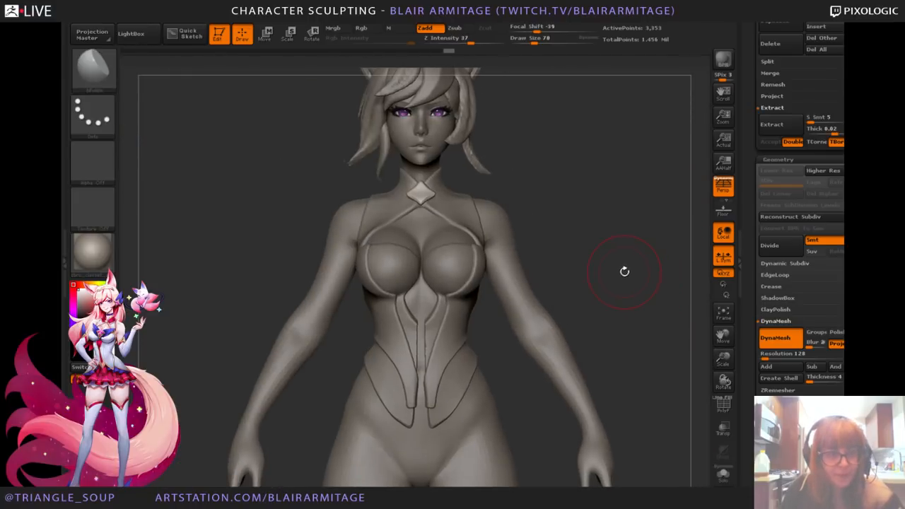
Step: Reshape the lower tips of the hip armor panels with the Move Topological brush
mouse_move(625, 272)
left_mouse_down()
mouse_move(640, 276)
mouse_move(650, 263)
mouse_move(671, 287)
mouse_move(671, 279)
left_mouse_up()
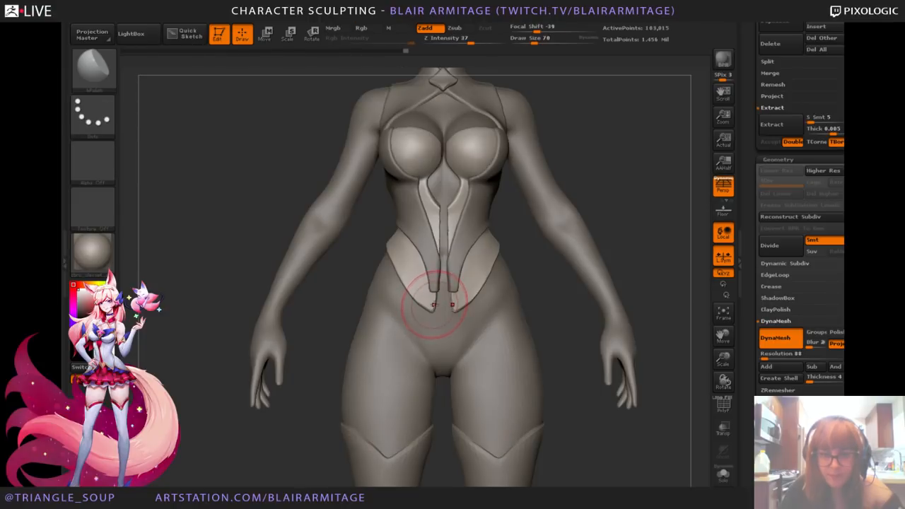
left_click(92, 67)
left_click(286, 84)
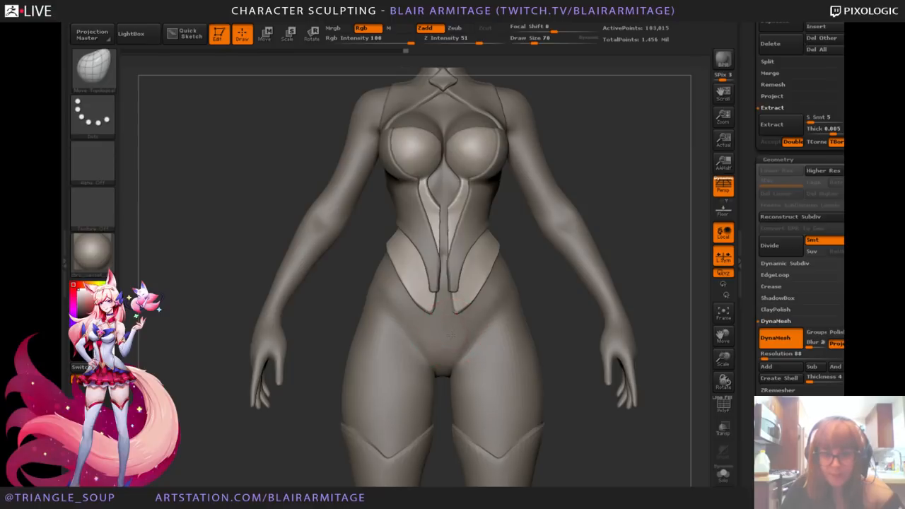
left_click_drag(454, 332, 495, 288)
Step: Paint a mask on the body across the outer hip below the armor panels, and undo the stray stroke
left_click_drag(673, 217, 635, 212)
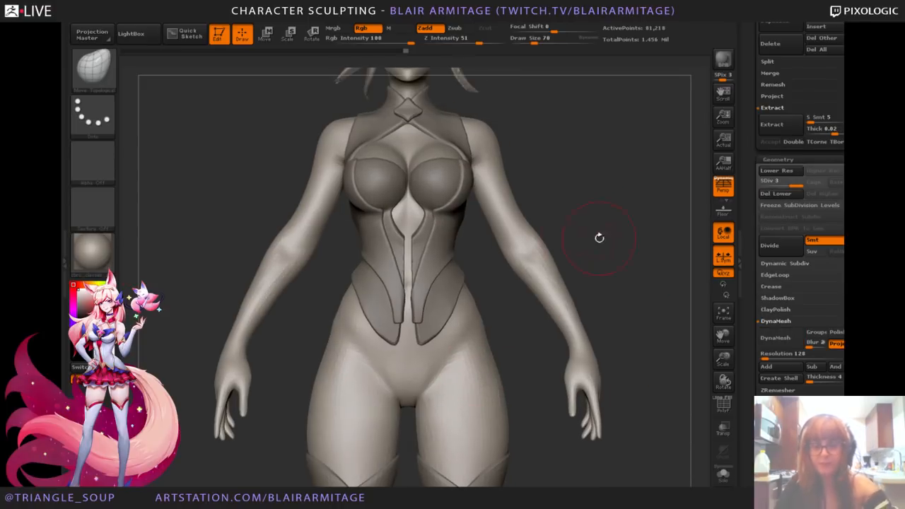
left_click_drag(661, 265, 580, 263)
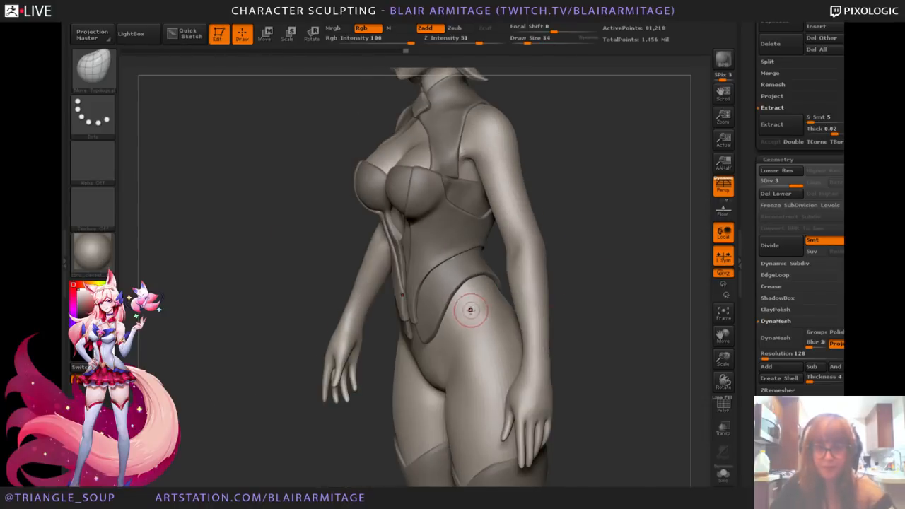
left_click_drag(467, 307, 487, 331, "ctrl")
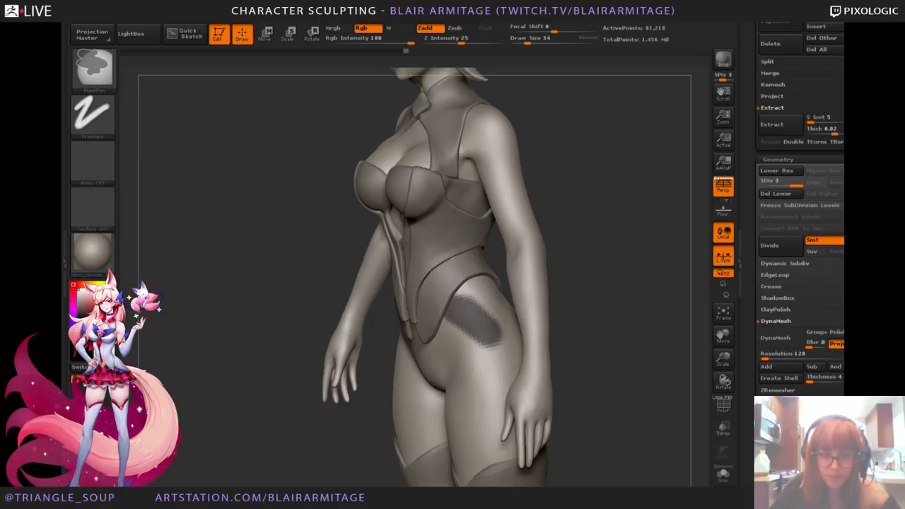
left_click_drag(634, 338, 596, 304, "alt")
left_click_drag(596, 304, 634, 299)
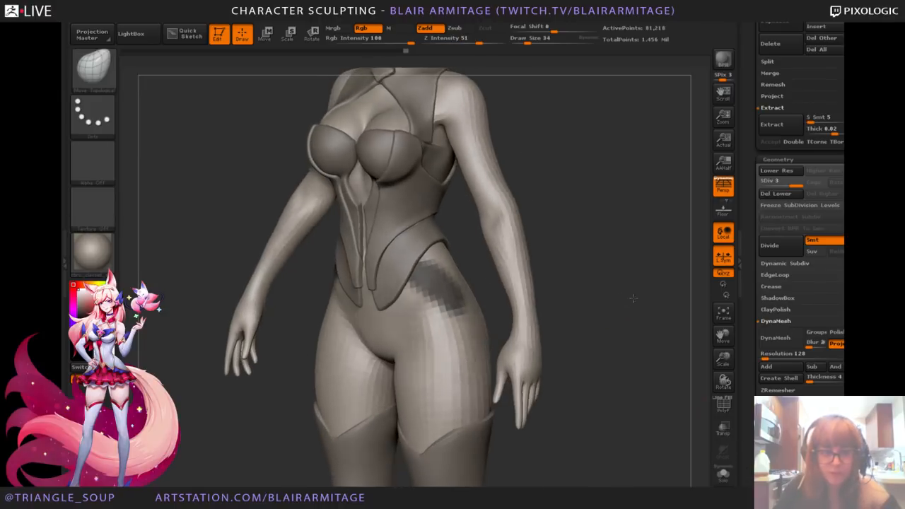
mouse_move(633, 298)
right_mouse_down()
mouse_move(639, 264)
mouse_move(318, 347)
mouse_move(302, 401)
mouse_move(382, 353)
mouse_move(367, 306)
right_mouse_up()
mouse_move(368, 307)
left_mouse_down("ctrl")
mouse_move(340, 321)
mouse_move(327, 315)
left_mouse_up("ctrl")
key("ctrl+z")
Step: Extend the hip mask around the back of the body, up to the rear waist armor
mouse_move(549, 225)
left_mouse_down()
mouse_move(620, 222)
mouse_move(612, 234)
left_mouse_up()
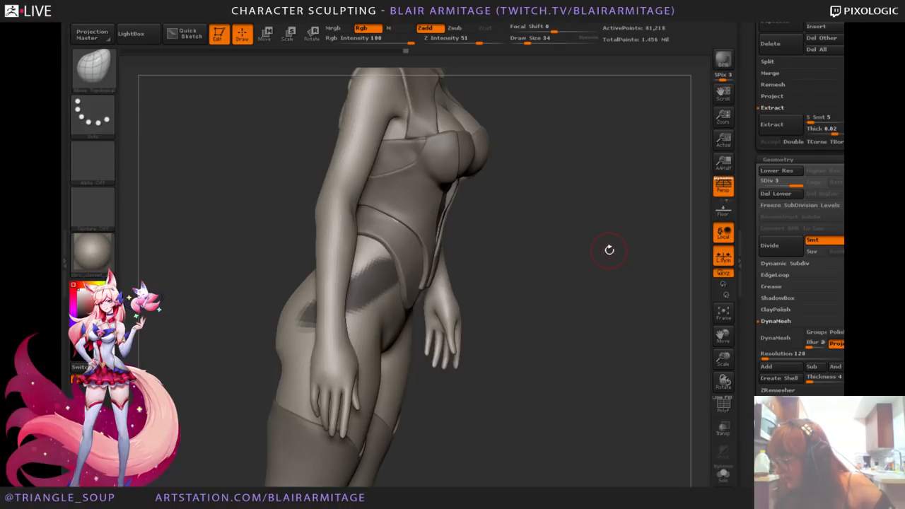
left_click_drag(612, 266, 550, 240)
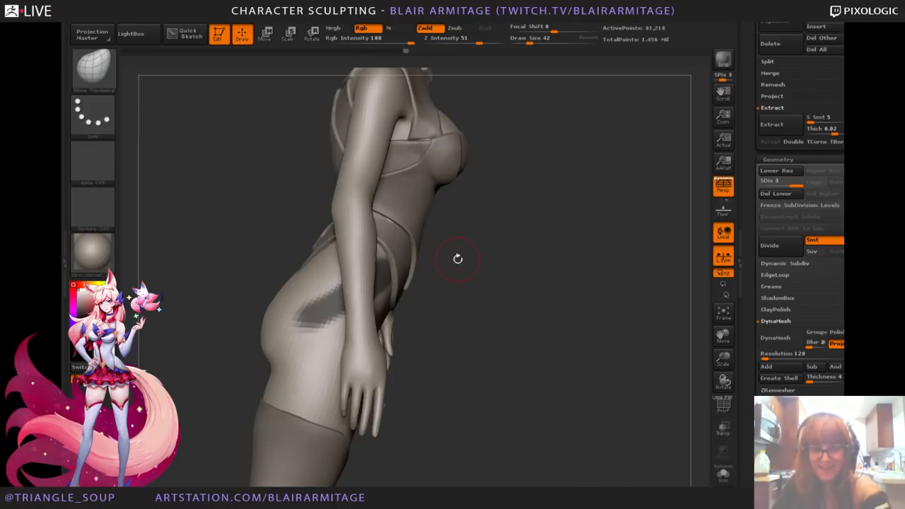
mouse_move(457, 259)
left_mouse_down()
mouse_move(552, 238)
mouse_move(558, 257)
mouse_move(607, 245)
left_mouse_up()
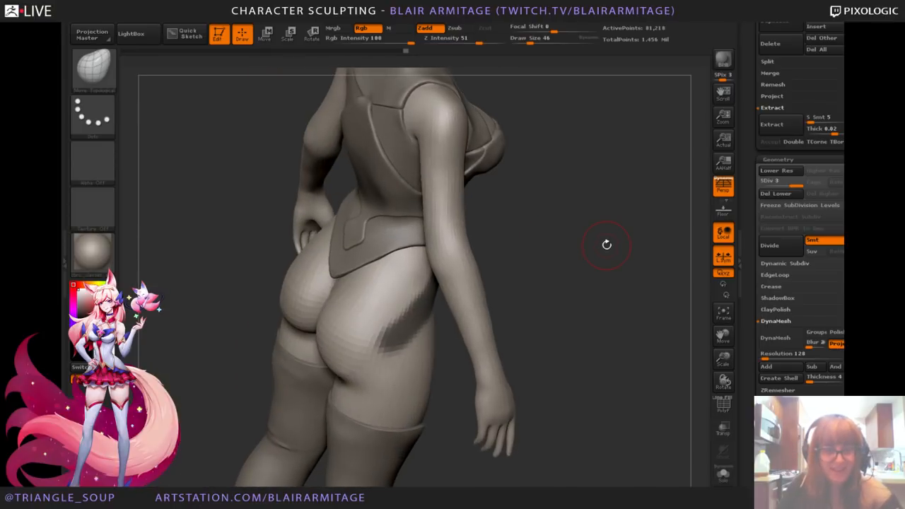
mouse_move(347, 254)
left_mouse_down("shift")
mouse_move(373, 262)
mouse_move(396, 304)
mouse_move(393, 329)
mouse_move(407, 263)
left_mouse_up("shift")
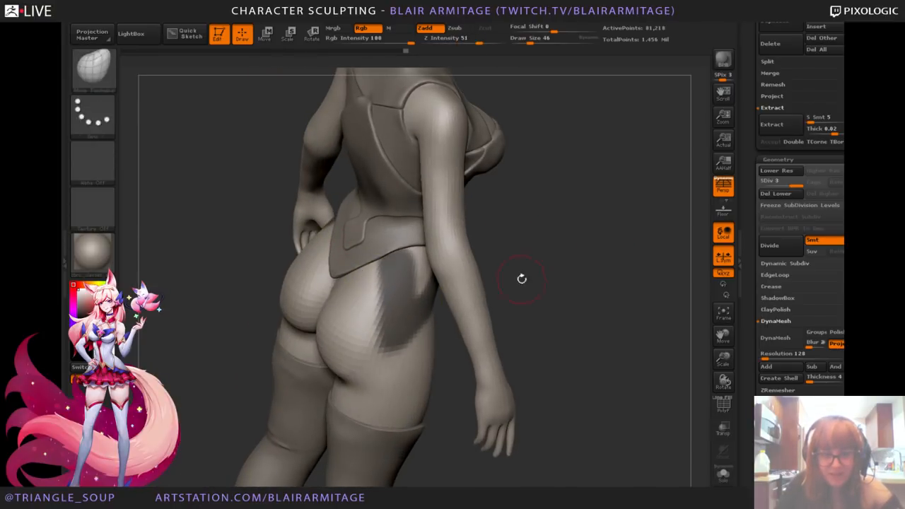
Step: Isolate the body and adjust the shape of the buttocks with the Move Topological brush at draw size 110
left_click(723, 474)
left_click_drag(581, 335, 621, 309)
left_click_drag(570, 252, 545, 256)
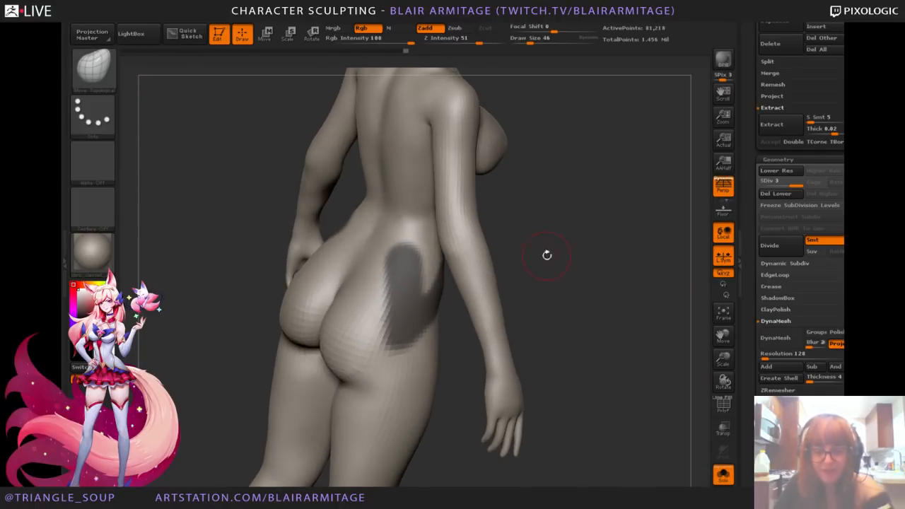
key("bracketright")
key("bracketright")
key("bracketright")
key("bracketright")
key("bracketright")
key("bracketright")
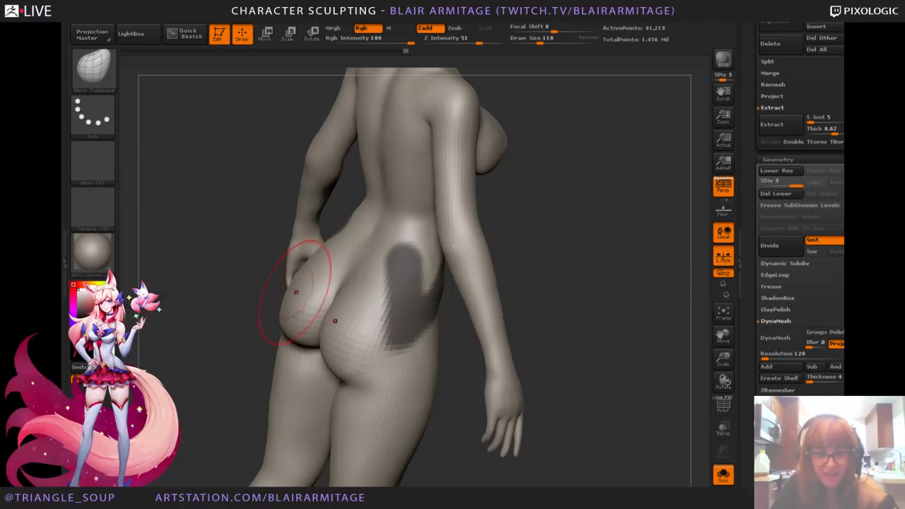
left_click_drag(238, 316, 283, 313)
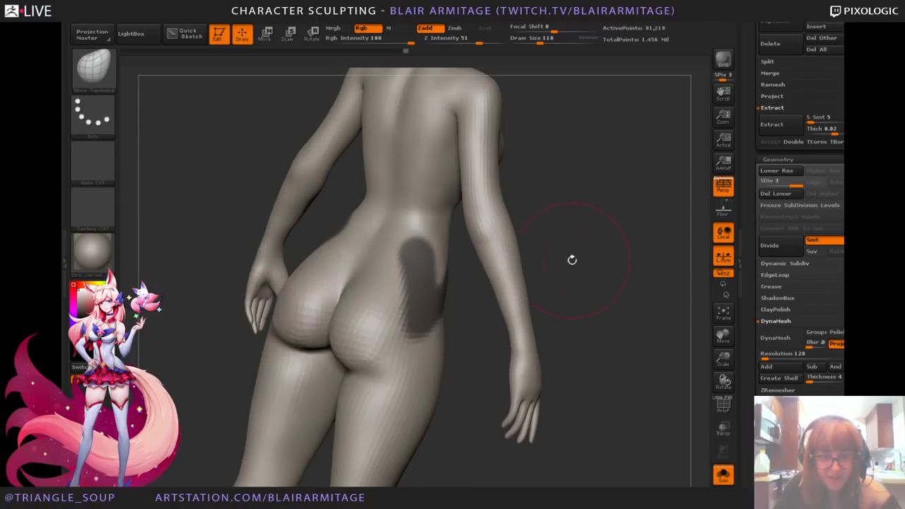
mouse_move(572, 259)
left_mouse_down()
mouse_move(604, 259)
mouse_move(601, 213)
mouse_move(568, 229)
left_mouse_up()
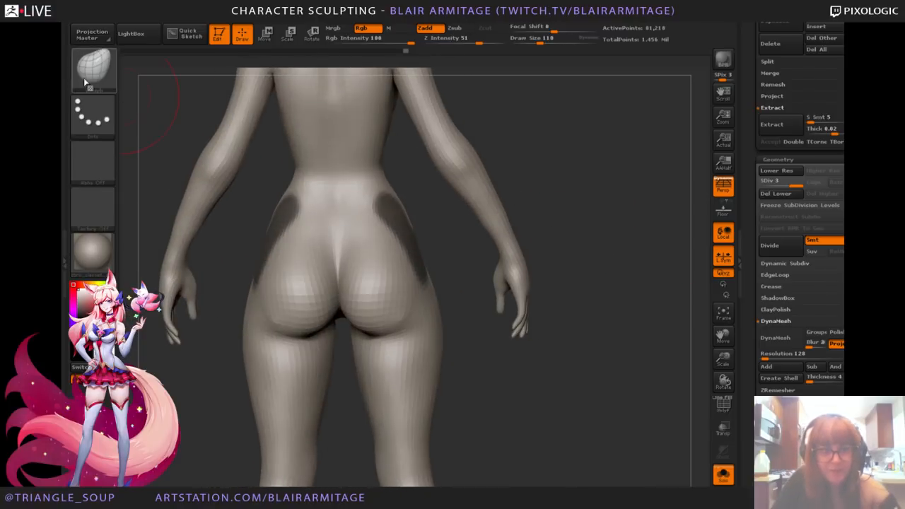
Step: Sculpt the dimples of the lower back above the buttocks with the Standard brush at draw size 42, and smooth the strokes
left_click(95, 69)
left_click(397, 79)
key("bracketleft")
key("bracketleft")
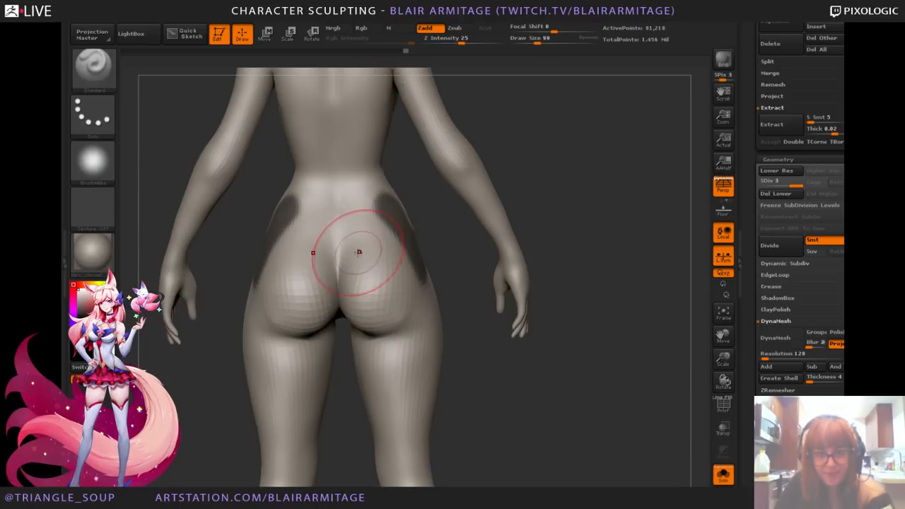
key("bracketleft")
key("bracketleft")
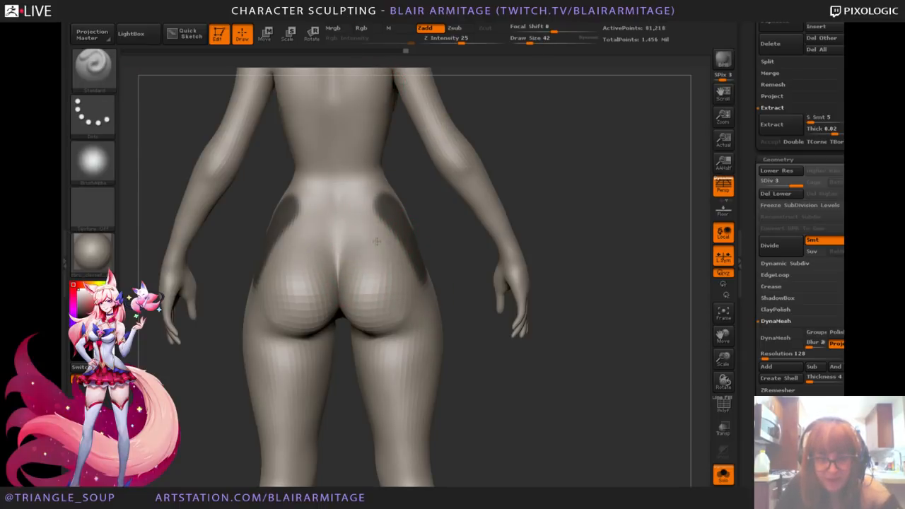
left_click_drag(578, 191, 585, 208)
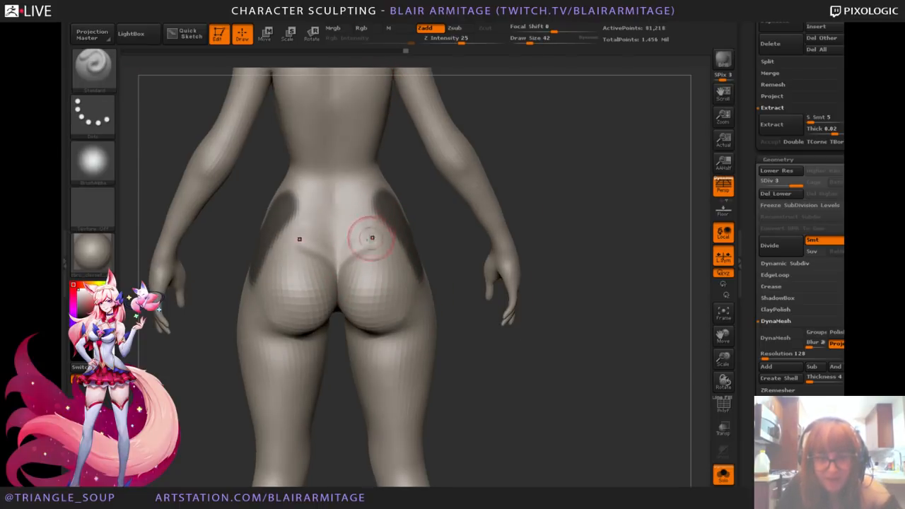
left_click_drag(314, 224, 312, 233, "shift")
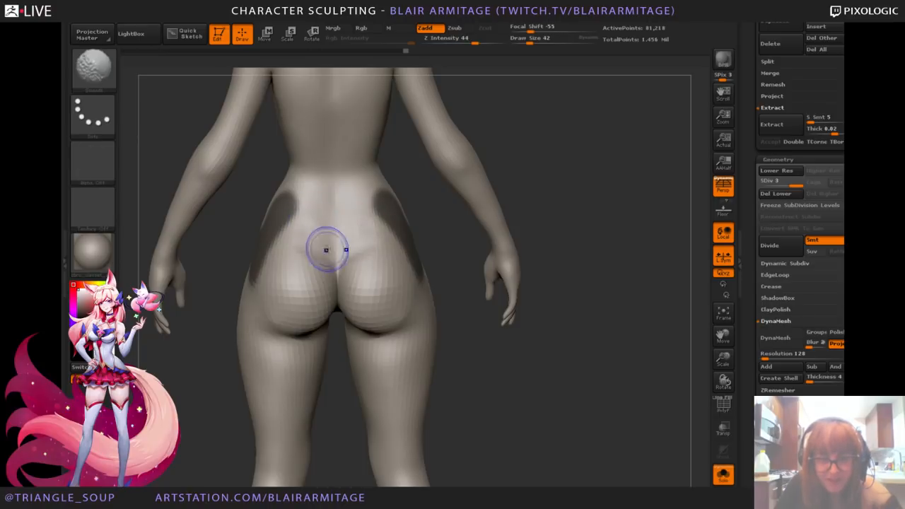
left_click_drag(541, 181, 525, 194)
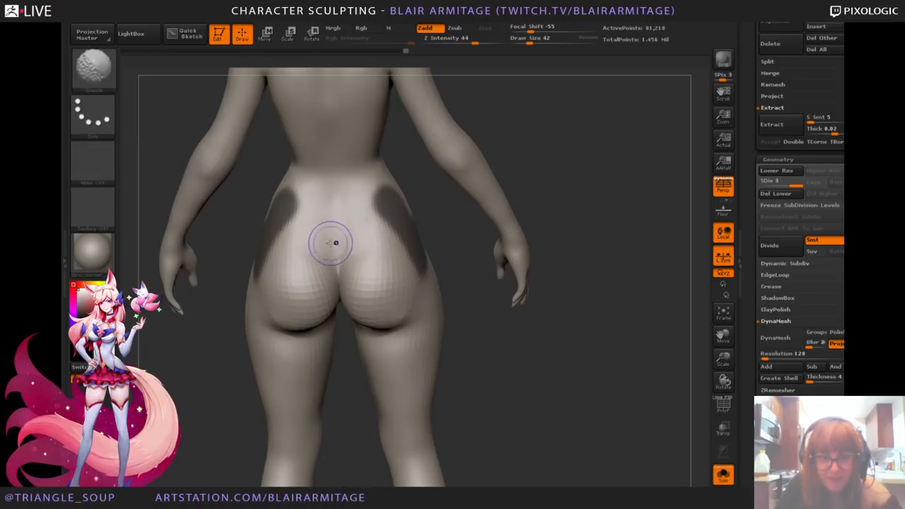
Step: Refine the sacrum area around the top of the gluteal cleft and blend it into the lower back by smoothing
key("shift")
left_click_drag(318, 235, 327, 239)
key("shift")
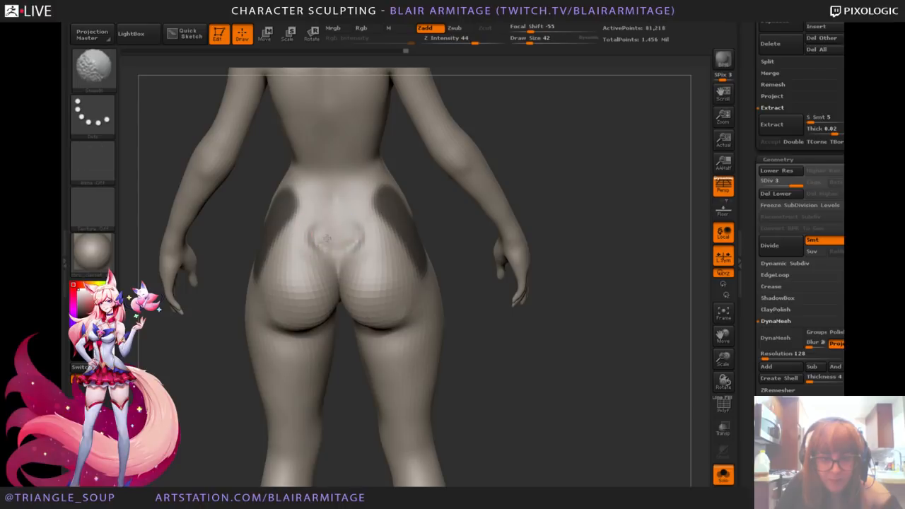
mouse_move(568, 174)
left_mouse_down()
mouse_move(610, 160)
mouse_move(571, 169)
left_mouse_up()
key("shift")
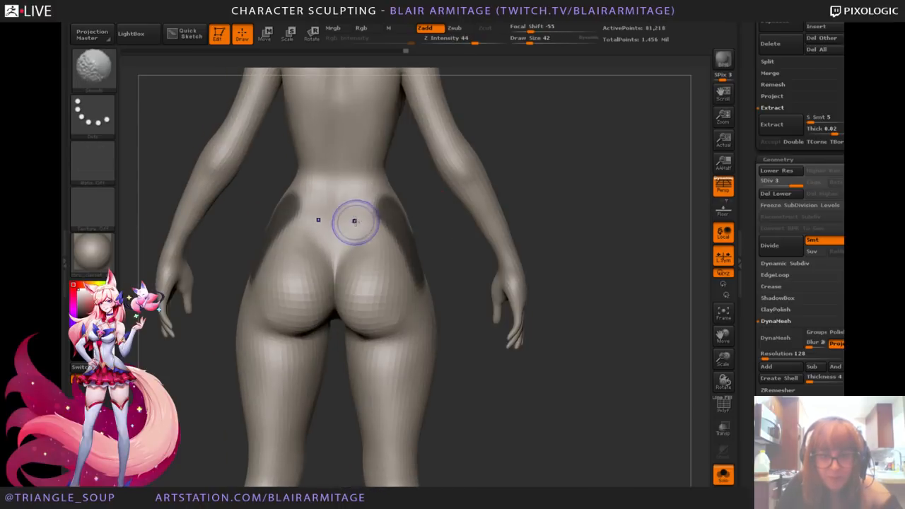
left_click_drag(379, 239, 344, 232, "shift")
right_click_drag(343, 233, 351, 206)
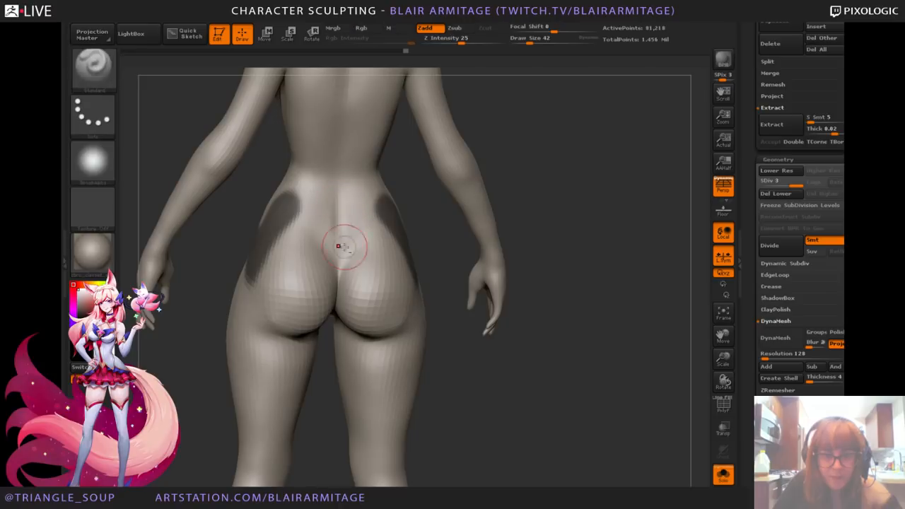
mouse_move(344, 247)
left_mouse_down("shift")
mouse_move(346, 202)
mouse_move(358, 245)
left_mouse_up("shift")
mouse_move(652, 164)
left_mouse_down()
mouse_move(618, 166)
mouse_move(632, 246)
left_mouse_up()
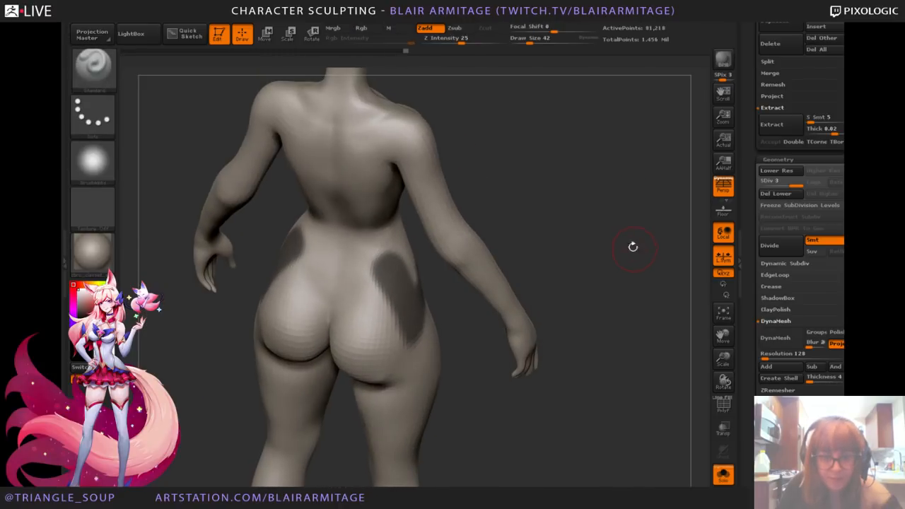
Step: Reshape the outer contour of the buttocks with the Move Topological brush at draw size 106, working from behind and below
left_click(101, 86)
left_click(281, 80)
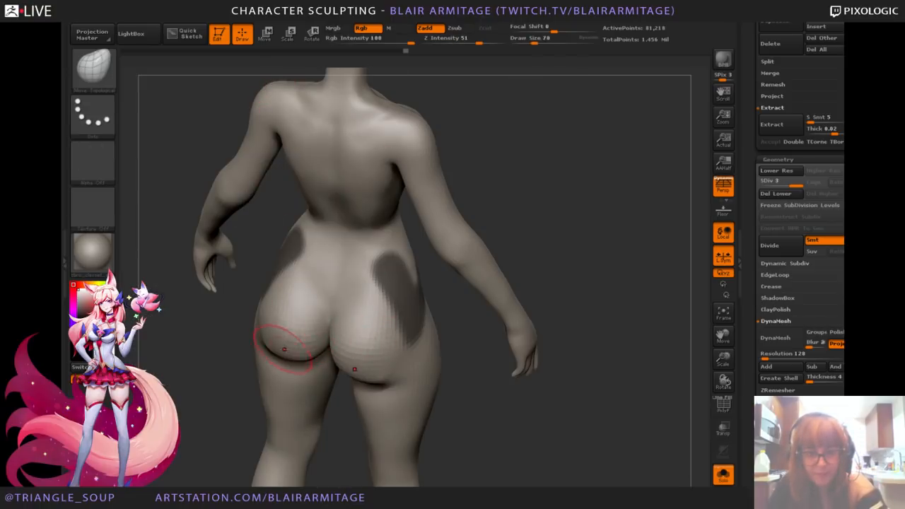
key("bracketright")
key("bracketright")
key("bracketright")
mouse_move(196, 416)
left_mouse_down()
mouse_move(194, 383)
mouse_move(243, 382)
mouse_move(193, 418)
mouse_move(264, 431)
mouse_move(261, 339)
left_mouse_up()
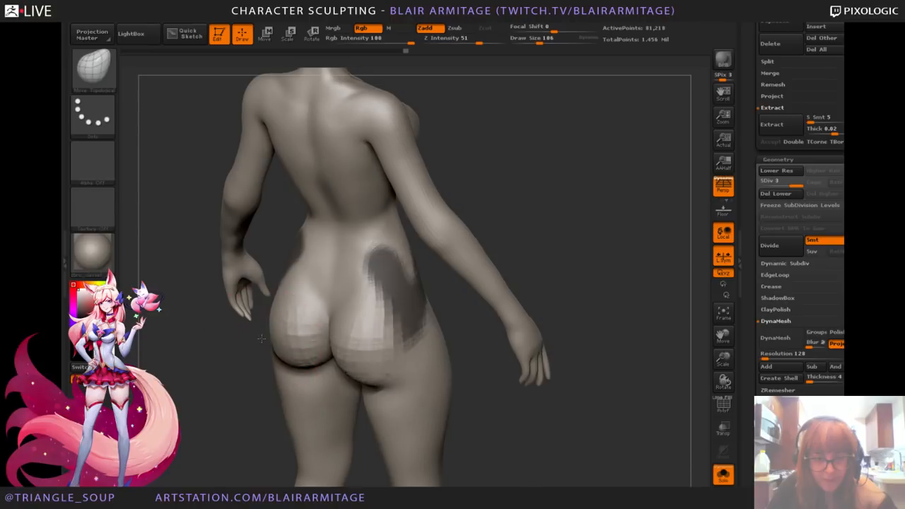
left_click_drag(578, 240, 614, 244)
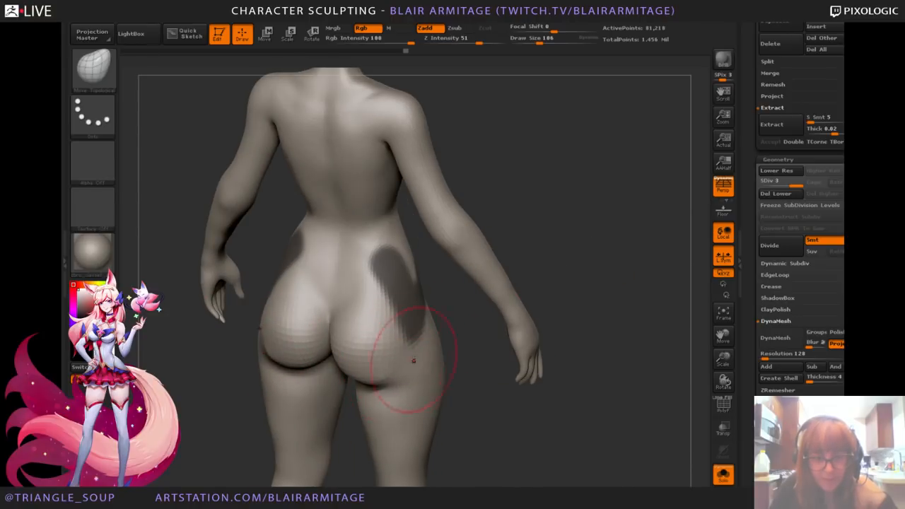
mouse_move(543, 256)
left_mouse_down()
mouse_move(605, 250)
mouse_move(602, 243)
mouse_move(602, 255)
mouse_move(628, 237)
mouse_move(615, 244)
mouse_move(615, 234)
mouse_move(651, 214)
mouse_move(584, 233)
mouse_move(631, 231)
mouse_move(644, 241)
mouse_move(622, 245)
mouse_move(616, 188)
mouse_move(602, 223)
mouse_move(517, 262)
mouse_move(560, 224)
mouse_move(522, 230)
mouse_move(530, 219)
mouse_move(467, 233)
mouse_move(504, 232)
left_mouse_up()
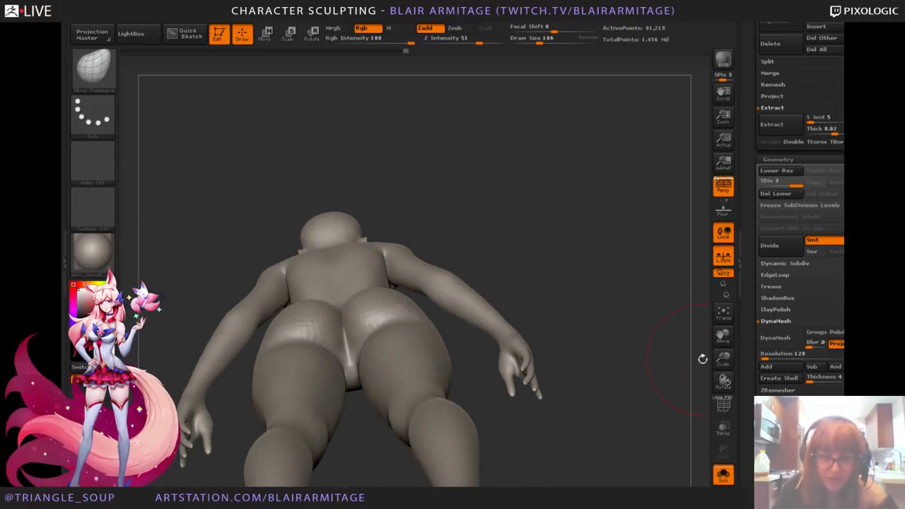
left_click_drag(723, 359, 723, 409)
left_click_drag(626, 211, 590, 206)
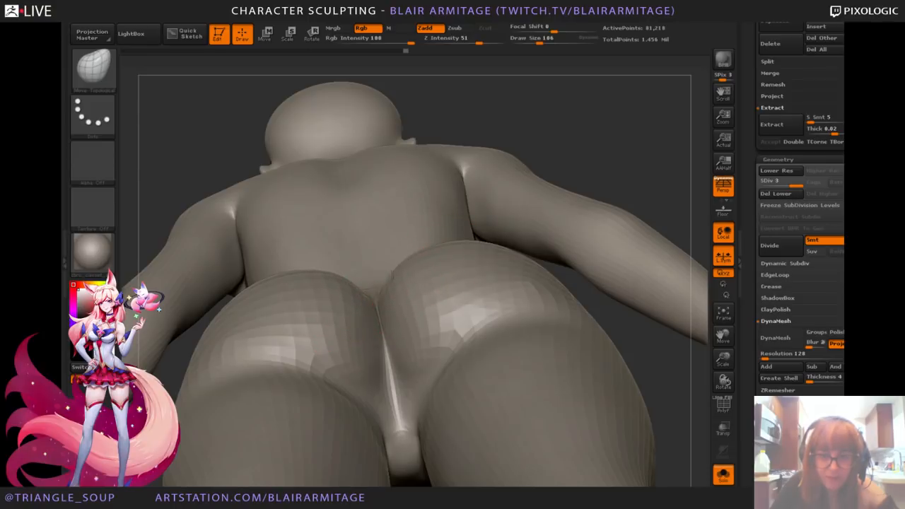
mouse_move(626, 142)
left_mouse_down()
mouse_move(627, 158)
mouse_move(566, 134)
mouse_move(633, 136)
left_mouse_up()
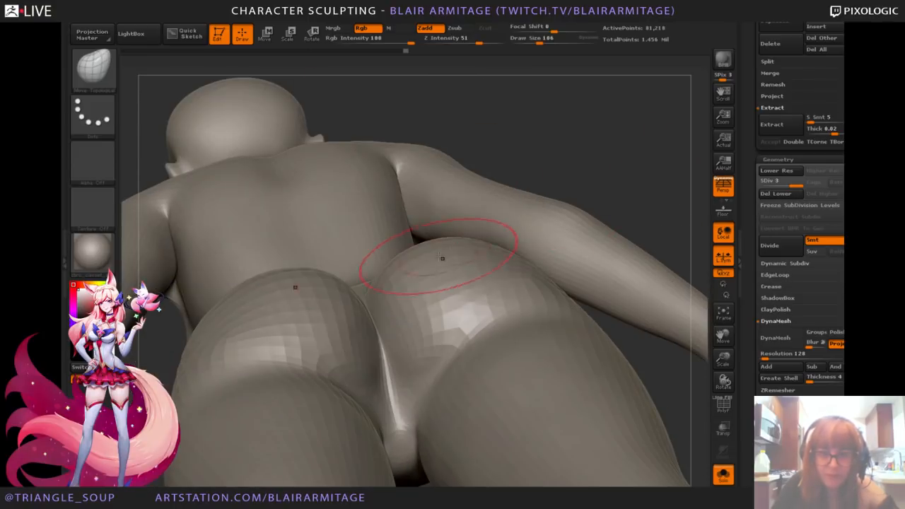
left_click_drag(566, 147, 517, 140)
Step: Smooth the creases behind the armpits at subdivision level 2 with draw size 54, and return the body to level 3
mouse_move(602, 169)
left_mouse_down()
mouse_move(586, 145)
mouse_move(577, 150)
left_mouse_up()
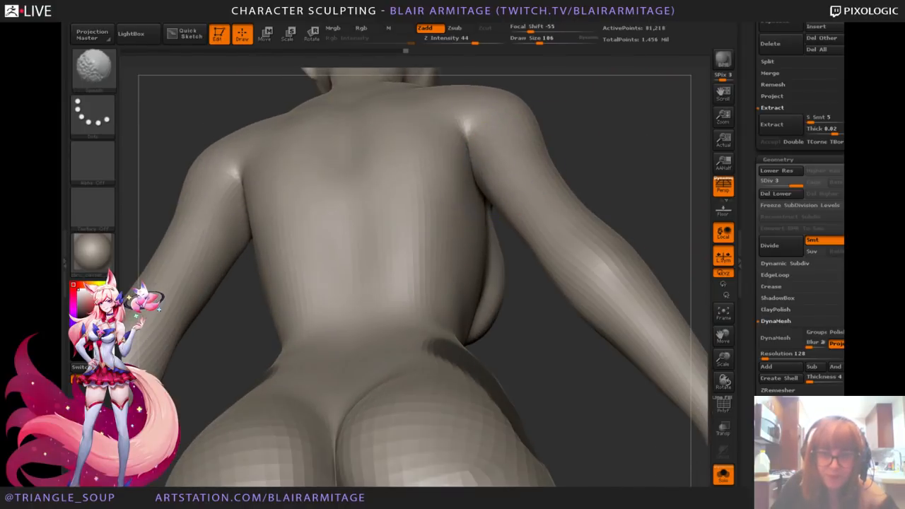
mouse_move(637, 163)
left_mouse_down()
mouse_move(624, 134)
mouse_move(499, 154)
left_mouse_up()
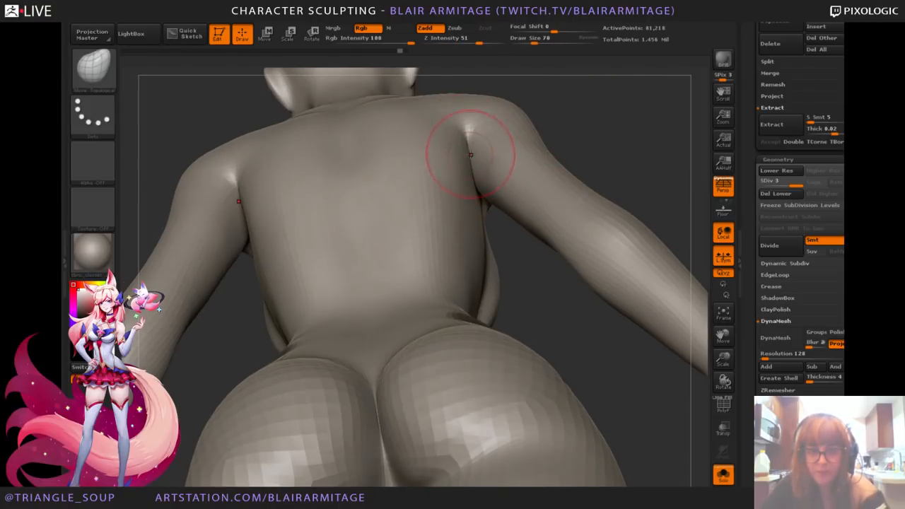
key("shift+d")
left_click_drag(562, 151, 471, 141)
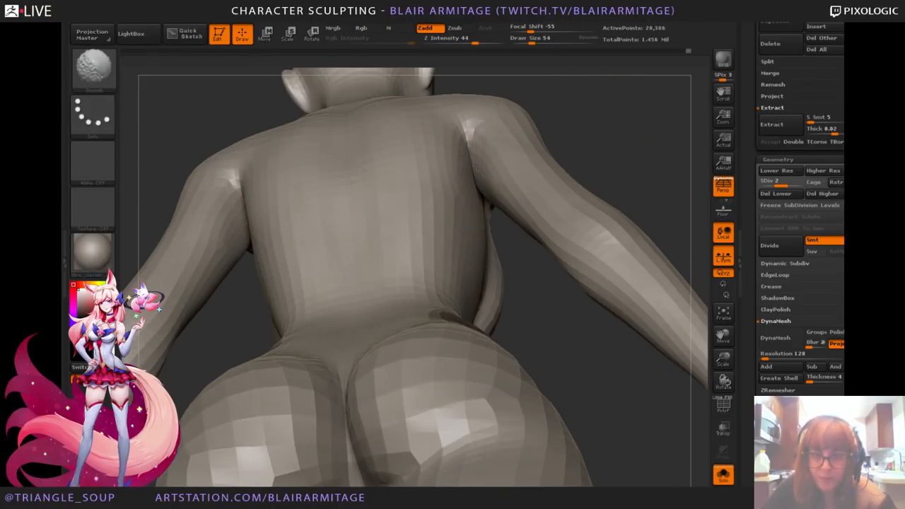
mouse_move(484, 187)
left_mouse_down()
mouse_move(481, 141)
mouse_move(475, 170)
mouse_move(491, 191)
left_mouse_up()
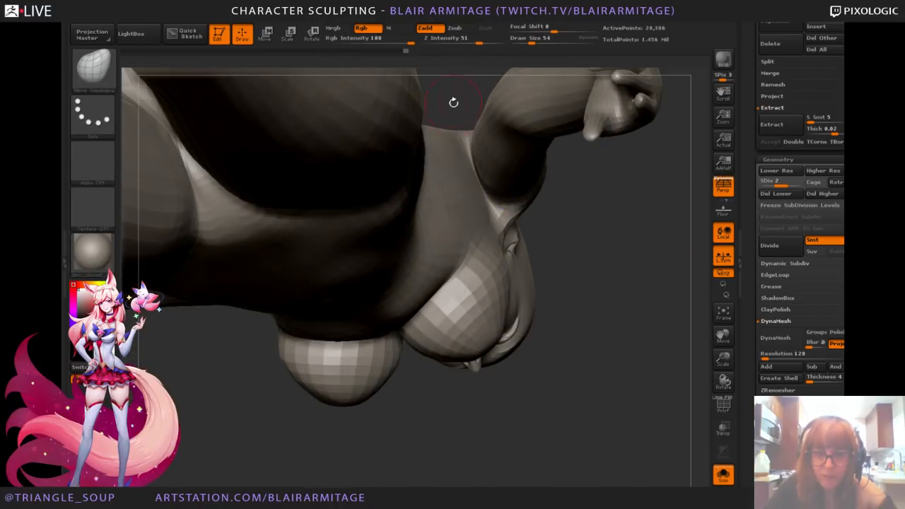
mouse_move(452, 101)
left_mouse_down()
mouse_move(552, 159)
mouse_move(651, 166)
left_mouse_up()
left_click_drag(485, 136, 493, 173, "shift")
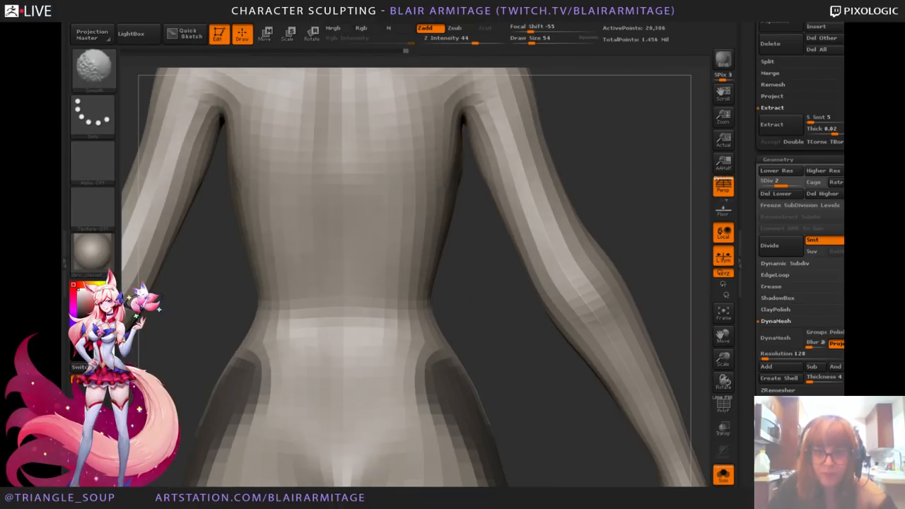
left_click_drag(662, 252, 627, 266)
key("d")
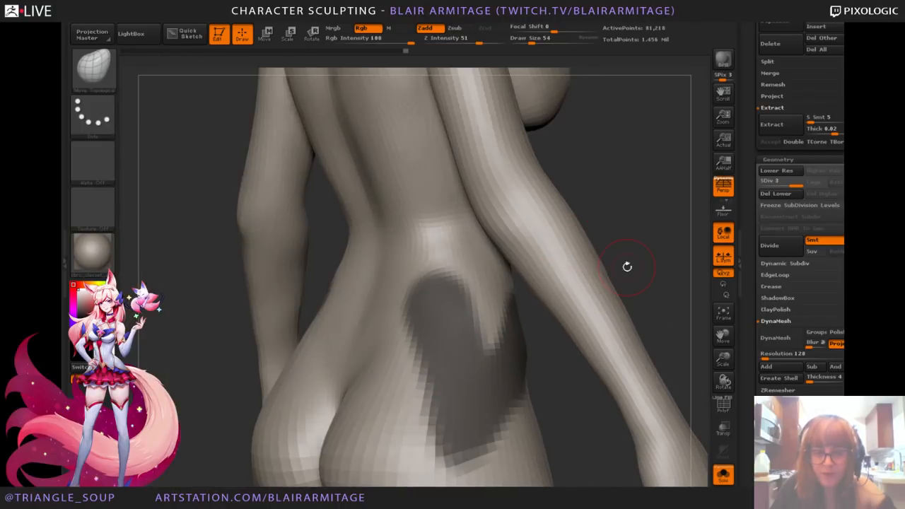
Step: Show all the armor pieces again and fill the gap in the hip mask just below the waist armor
left_click(724, 475)
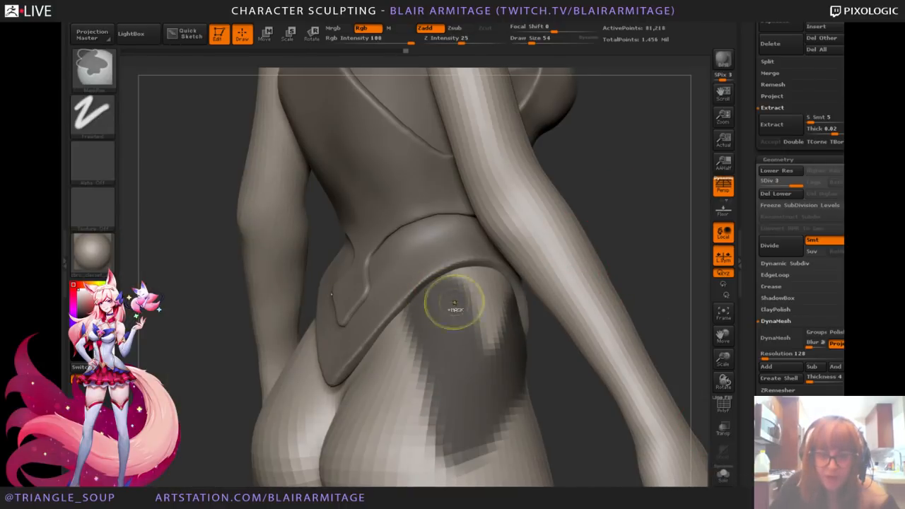
mouse_move(455, 305)
left_mouse_down("ctrl")
mouse_move(469, 305)
mouse_move(479, 278)
mouse_move(490, 346)
left_mouse_up("ctrl")
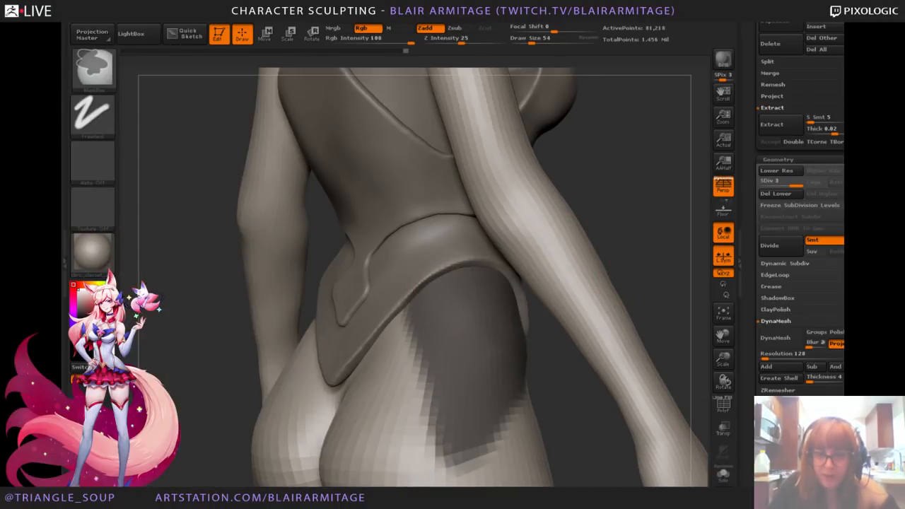
left_click_drag(664, 239, 569, 260)
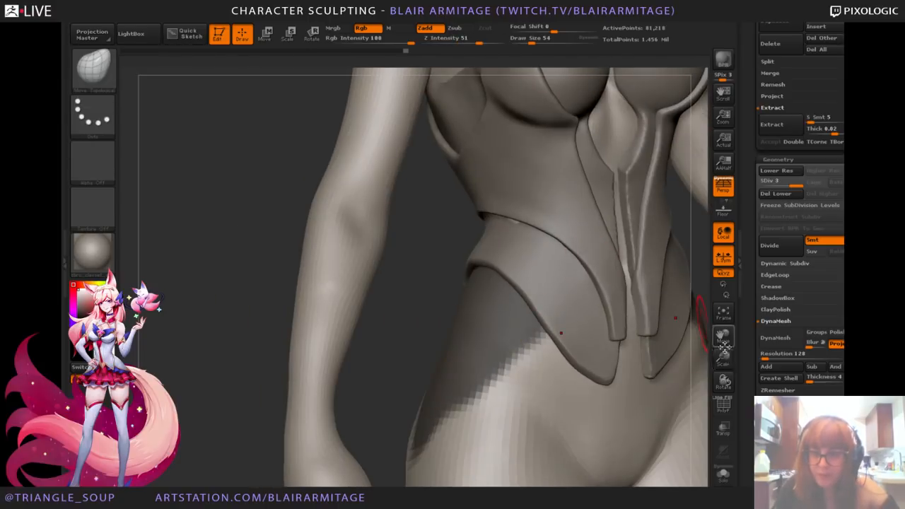
Step: Isolate the body and extend the front edge of the hip mask into the area covered by the hip armor panel
left_click_drag(724, 358, 680, 294)
mouse_move(680, 283)
left_mouse_down("shift")
mouse_move(653, 254)
mouse_move(585, 256)
mouse_move(688, 382)
left_mouse_up("shift")
left_click_drag(747, 203, 755, 319)
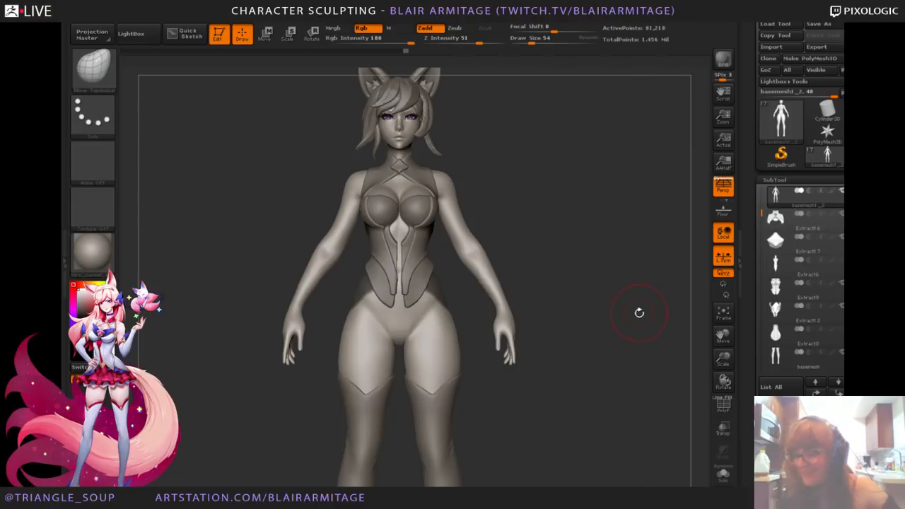
mouse_move(640, 313)
left_mouse_down()
mouse_move(611, 318)
mouse_move(669, 330)
mouse_move(656, 332)
left_mouse_up()
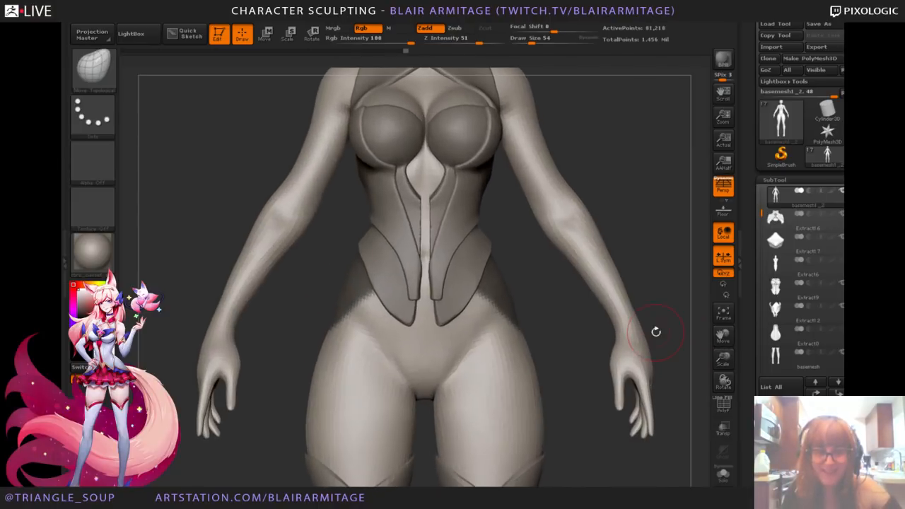
mouse_move(636, 260)
left_mouse_down()
mouse_move(643, 224)
mouse_move(657, 222)
mouse_move(694, 251)
left_mouse_up()
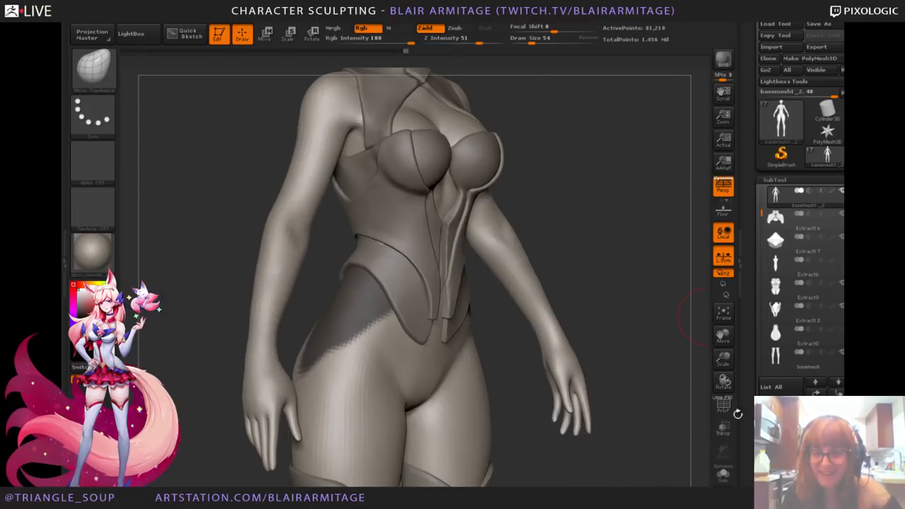
left_click(728, 474)
left_click_drag(601, 366, 622, 361)
mouse_move(532, 301)
left_mouse_down()
mouse_move(612, 273)
mouse_move(551, 294)
left_mouse_up()
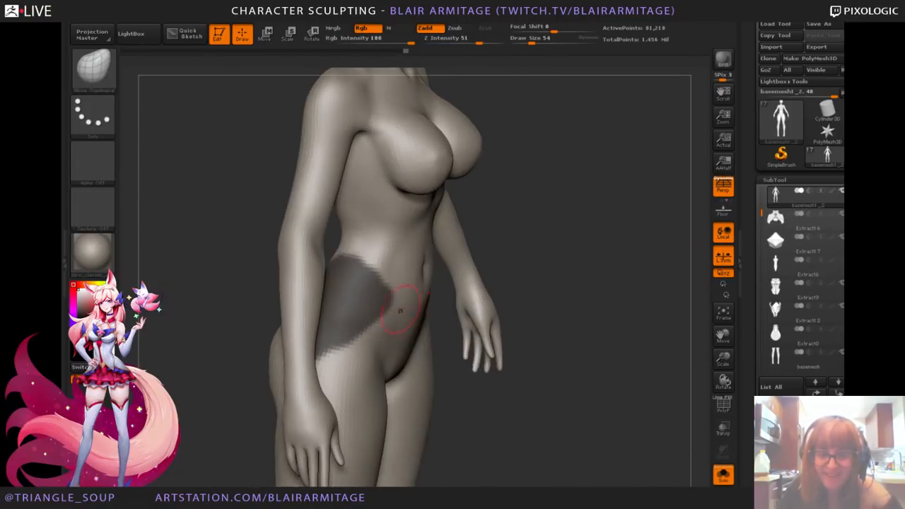
left_click_drag(360, 281, 373, 273, "ctrl")
left_click_drag(585, 271, 639, 248)
mouse_move(674, 329)
left_mouse_down()
mouse_move(648, 339)
mouse_move(656, 353)
left_mouse_up()
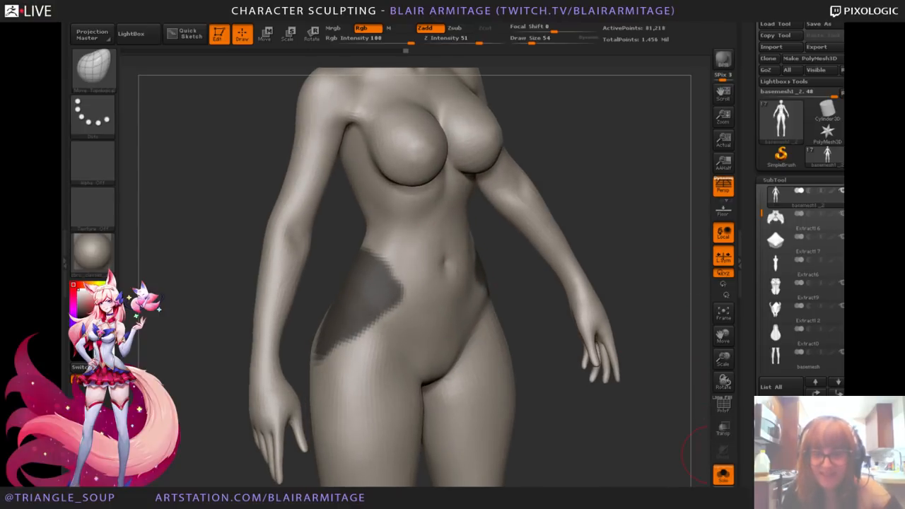
Step: Show all the subtools and extract the masked hip areas as a new piece with thickness 0.02 and smoothness 5
left_click(723, 474)
left_click_drag(643, 347, 677, 282)
left_click_drag(747, 393, 764, 267)
left_click(769, 272)
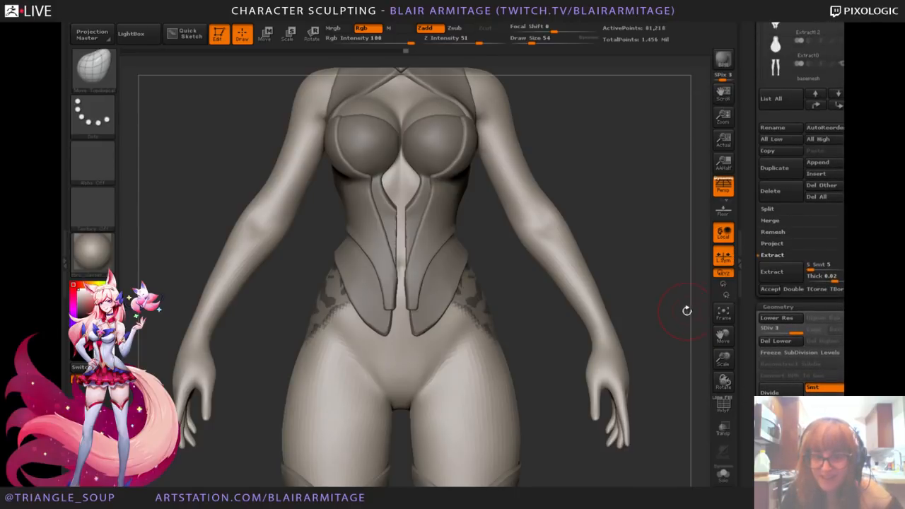
left_click(770, 289)
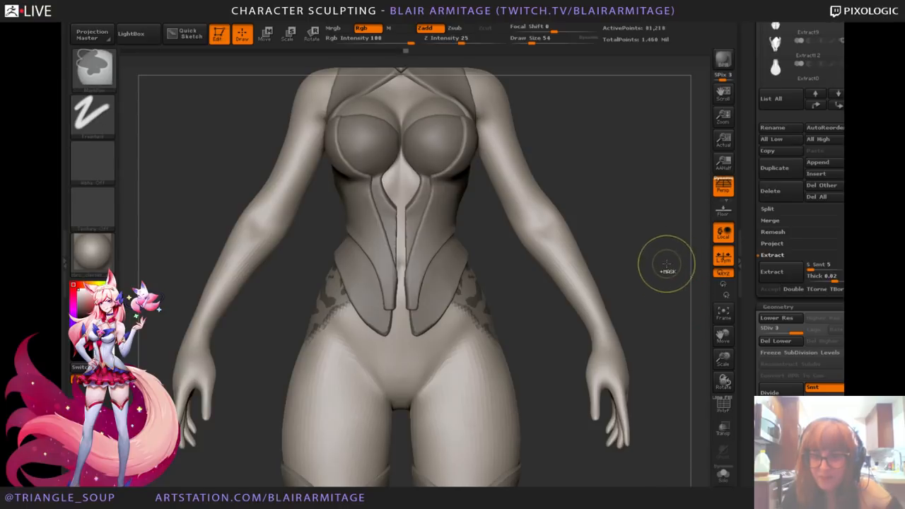
Step: Select the newly extracted hip pieces and isolate them from the rest of the character
left_click_drag(753, 230, 746, 324)
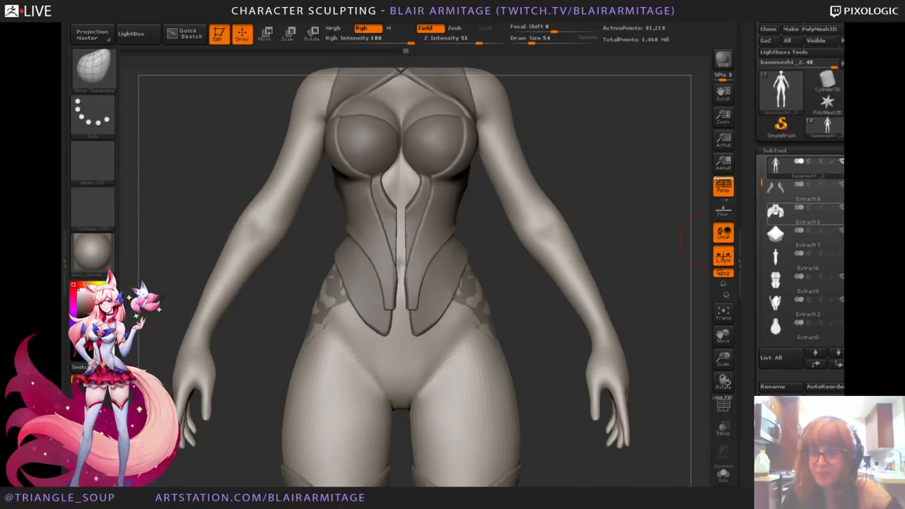
left_click(777, 193)
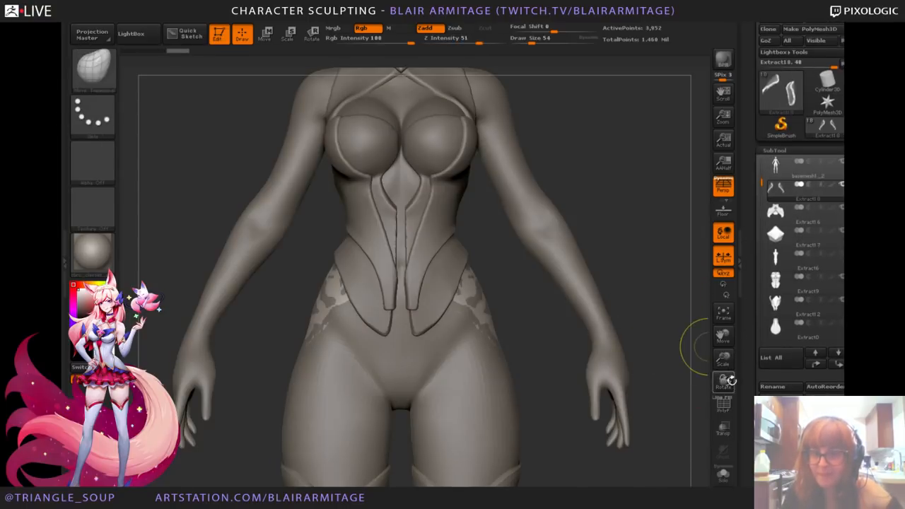
left_click_drag(742, 375, 738, 189)
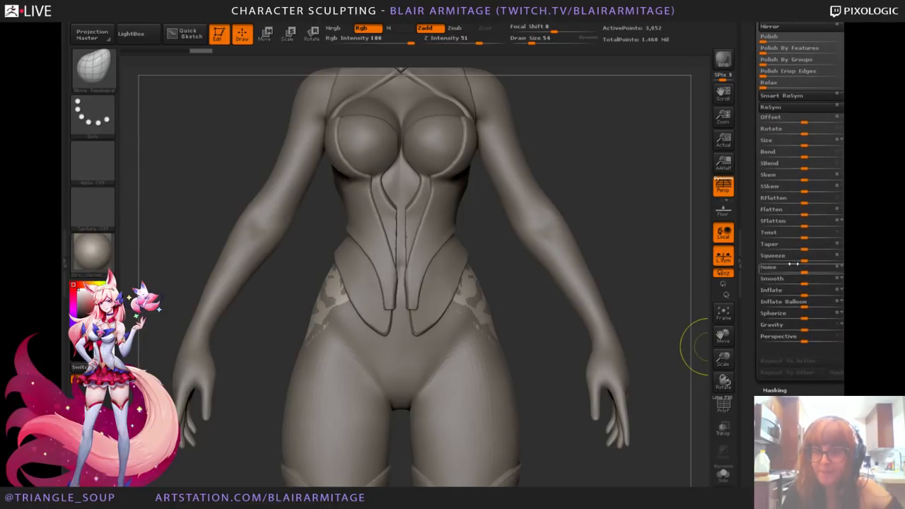
left_click(723, 476)
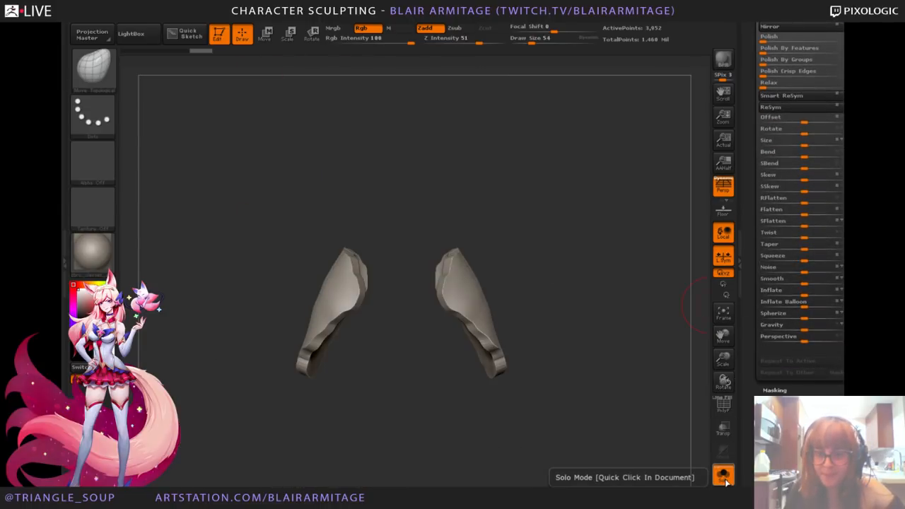
Step: Apply the Smooth deformation to the isolated hip pieces after comparing them with the full character
left_click(724, 475)
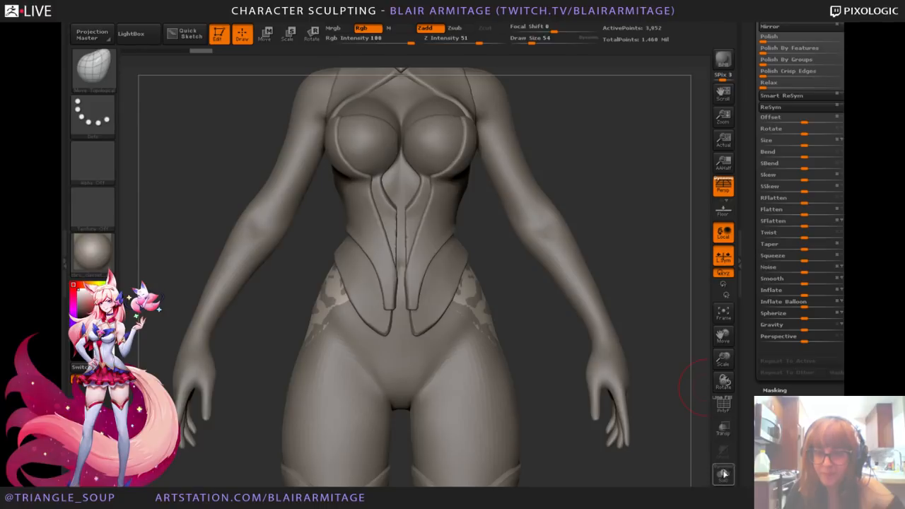
left_click(723, 475)
left_click_drag(804, 280, 826, 281)
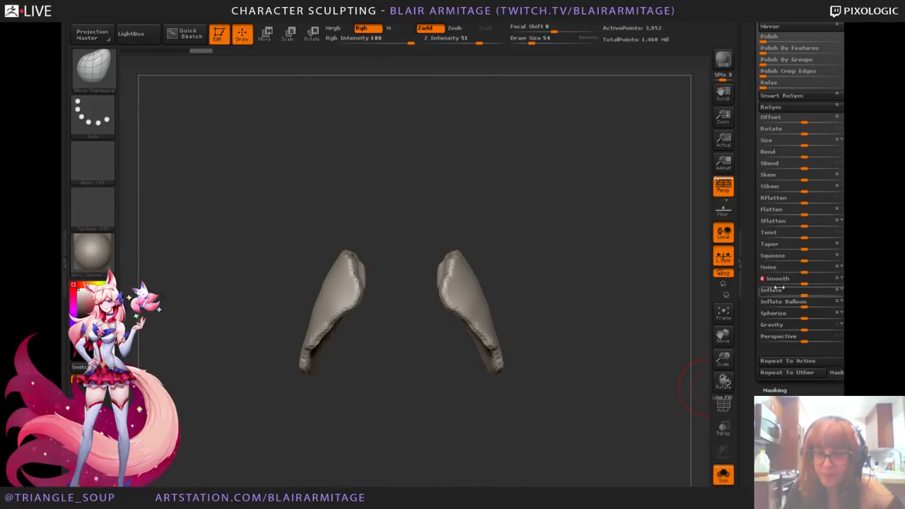
left_click_drag(672, 287, 647, 276)
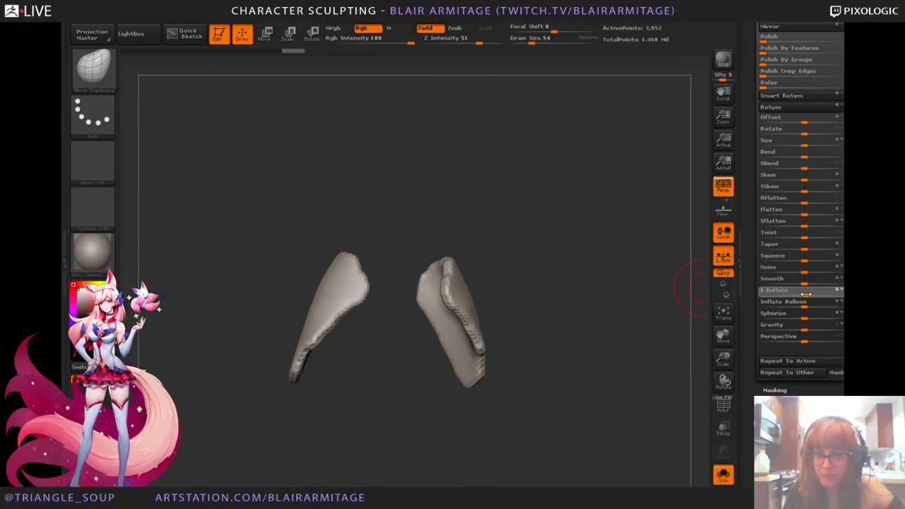
Step: Smooth the jagged lower edge of the hip piece with the Smooth brush
mouse_move(667, 317)
left_mouse_down()
mouse_move(574, 353)
mouse_move(453, 325)
left_mouse_up()
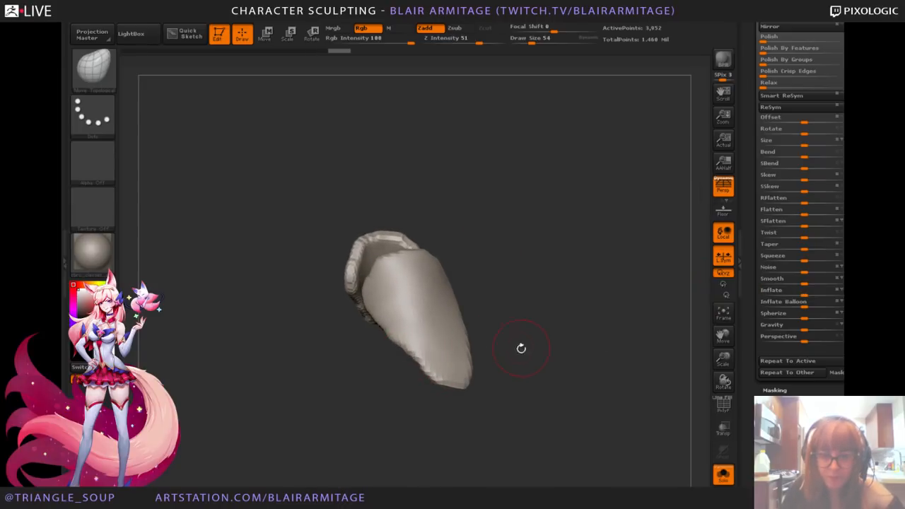
mouse_move(521, 347)
left_mouse_down()
mouse_move(424, 368)
mouse_move(466, 382)
mouse_move(521, 368)
left_mouse_up()
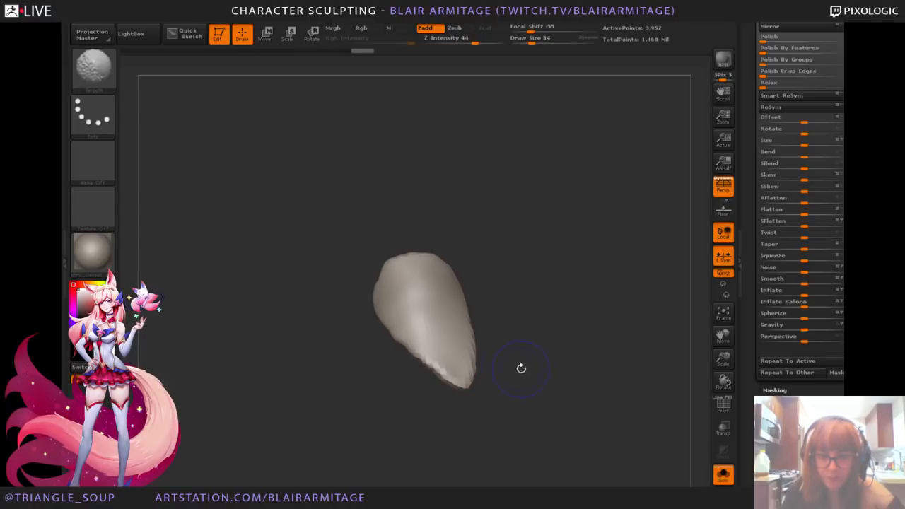
left_click_drag(446, 368, 409, 343)
mouse_move(538, 344)
left_mouse_down()
mouse_move(473, 384)
mouse_move(591, 316)
mouse_move(581, 345)
left_mouse_up()
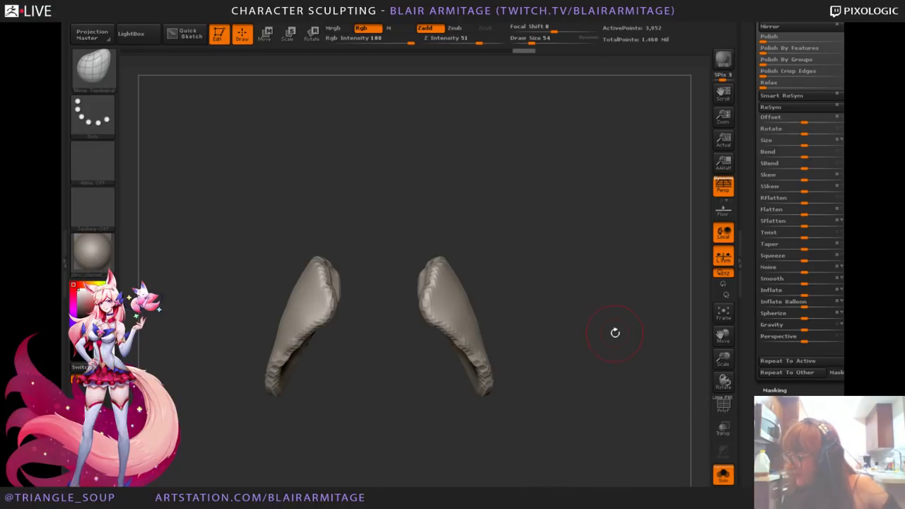
Step: Show the whole character and transform the hip pieces so they flare outward from the hips beneath the waist panels
left_click(721, 476)
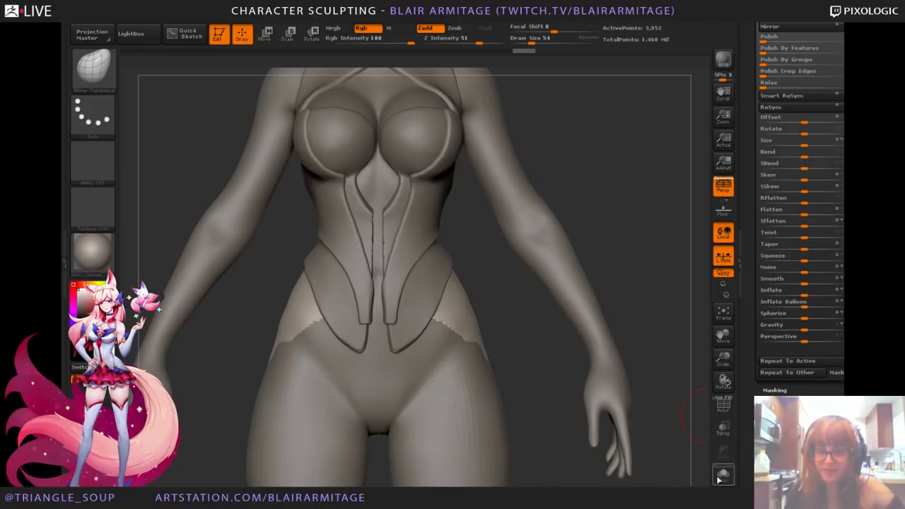
mouse_move(659, 316)
left_mouse_down()
mouse_move(658, 304)
mouse_move(462, 218)
left_mouse_up()
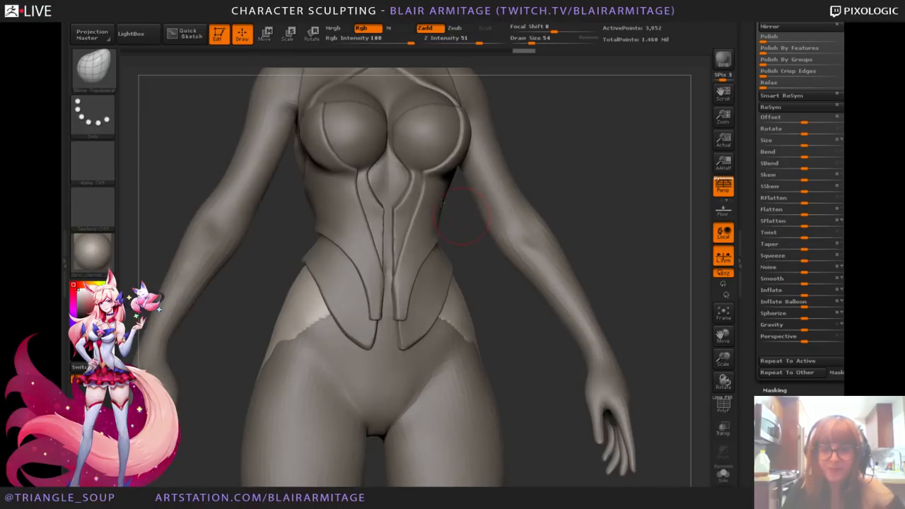
left_click(267, 35)
left_click_drag(490, 295, 435, 351)
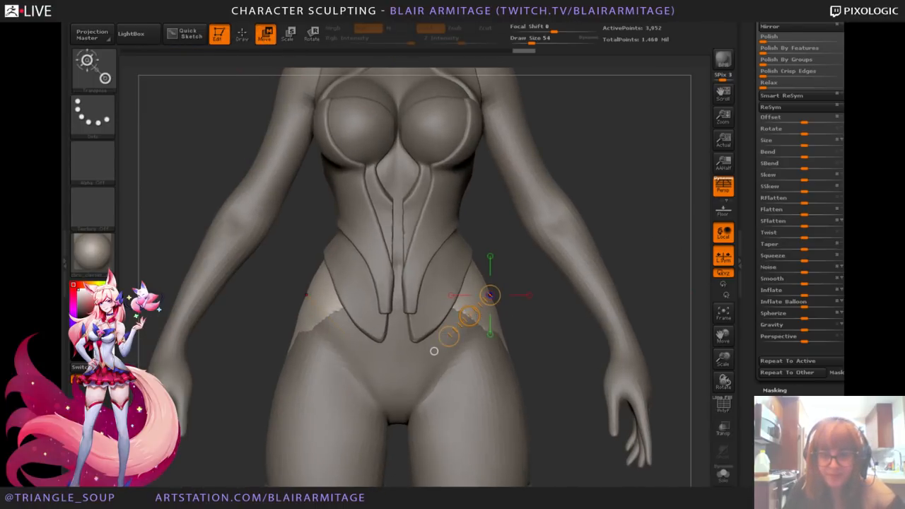
mouse_move(470, 315)
left_mouse_down()
mouse_move(481, 306)
mouse_move(643, 289)
mouse_move(605, 237)
mouse_move(638, 242)
mouse_move(703, 340)
left_mouse_up()
key("r")
left_click(245, 37)
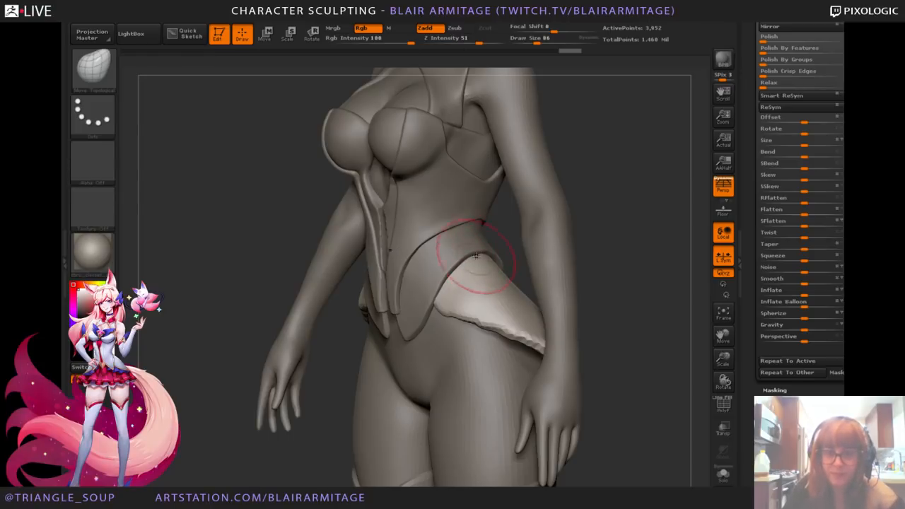
Step: Isolate the hip pieces and rebuild them with DynaMesh at resolution 56
left_click_drag(647, 234, 523, 247)
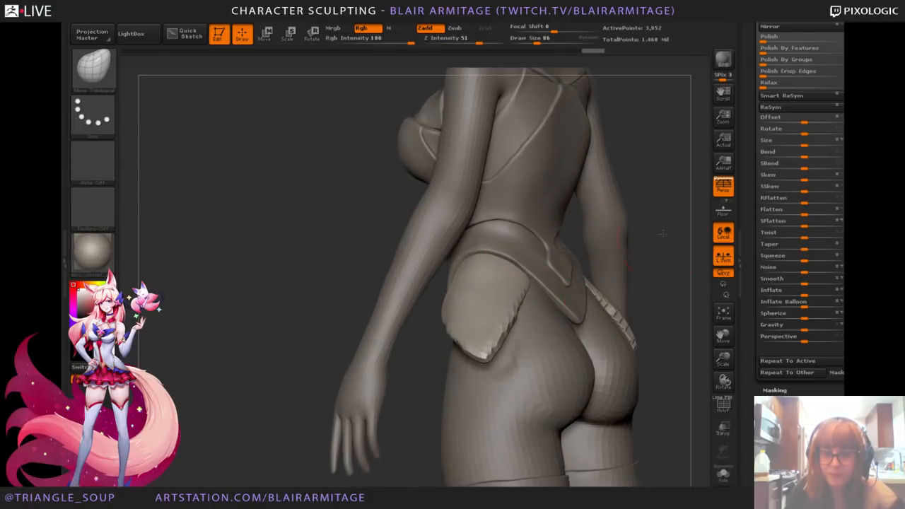
left_click_drag(663, 233, 633, 232)
left_click(724, 473)
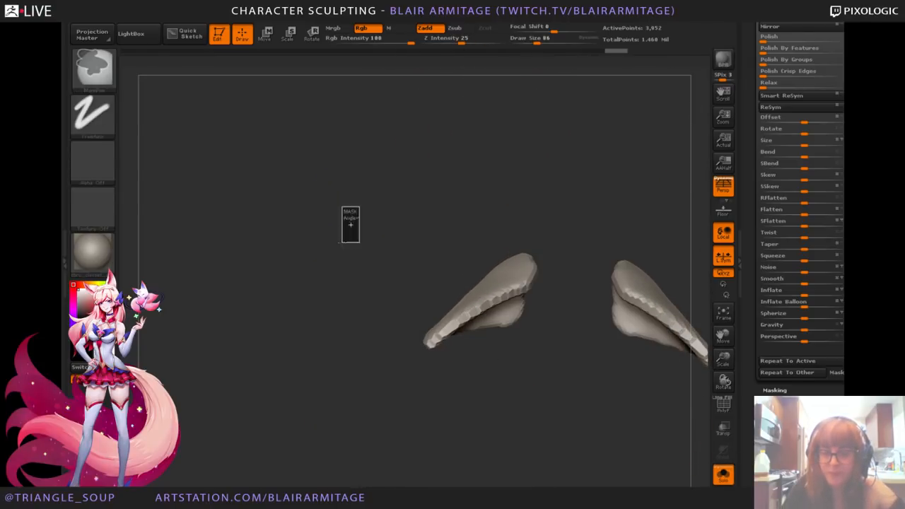
scroll(778, 282, "up", 10)
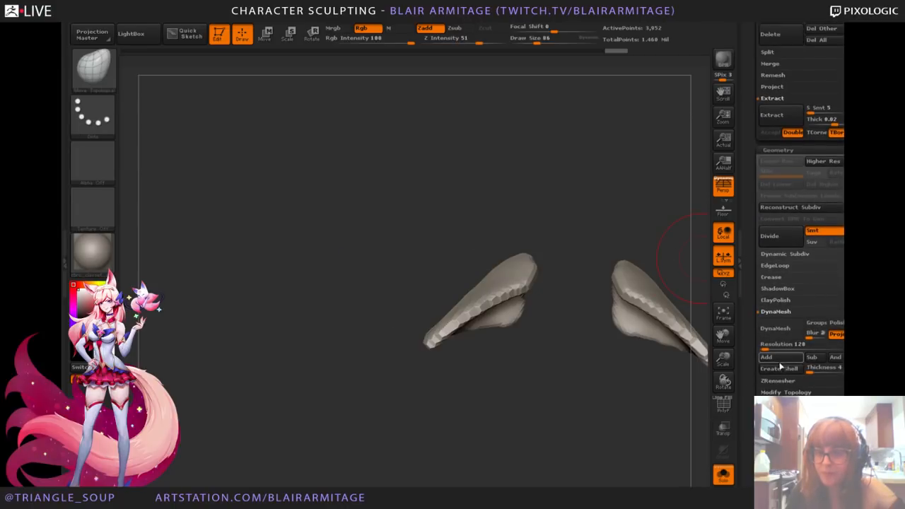
mouse_move(767, 349)
left_mouse_down()
mouse_move(562, 424)
mouse_move(555, 403)
left_mouse_up()
left_click(779, 335)
Step: Flatten the thick, bumpy rim of the hip piece along its lower edge with the hPolish brush
key("b")
key("h")
key("p")
mouse_move(426, 331)
left_mouse_down()
mouse_move(379, 368)
mouse_move(510, 298)
left_mouse_up()
left_click_drag(609, 340, 495, 297)
left_click_drag(466, 324, 497, 317)
left_click_drag(438, 401, 410, 331)
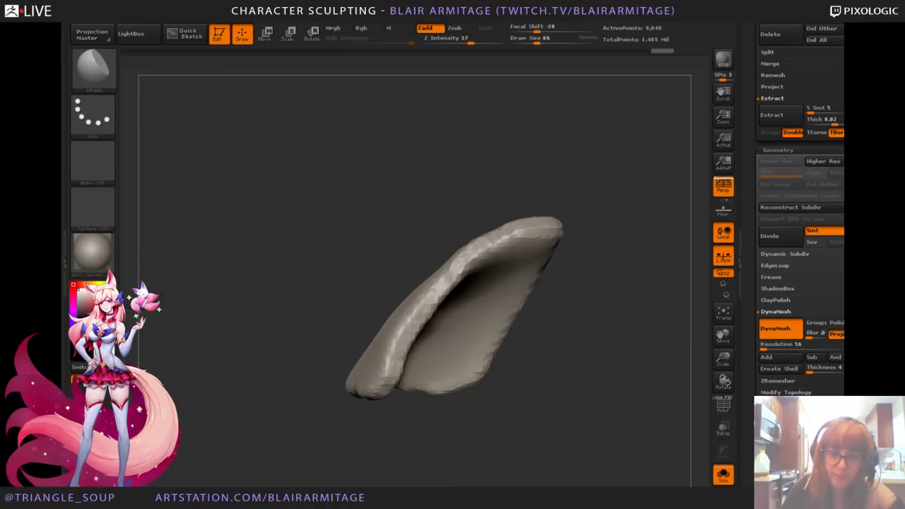
left_click_drag(436, 294, 481, 250)
left_click_drag(590, 194, 582, 248)
left_click_drag(449, 274, 476, 253)
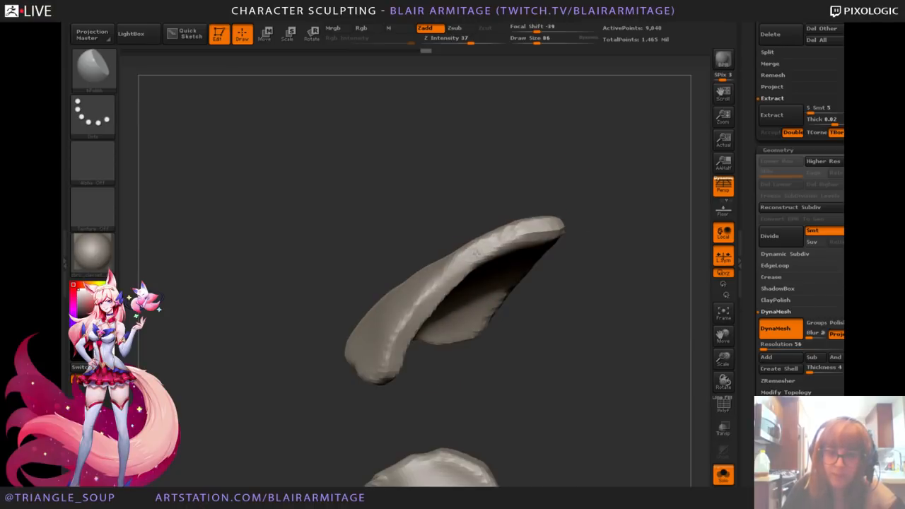
left_click_drag(524, 233, 480, 247)
left_click_drag(427, 302, 407, 332)
Step: Polish and smooth the outer surface of the hip piece down to its pointed lower tip
mouse_move(587, 247)
left_mouse_down()
mouse_move(627, 218)
mouse_move(677, 208)
left_mouse_up()
mouse_move(676, 175)
left_mouse_down()
mouse_move(647, 238)
mouse_move(660, 274)
mouse_move(625, 323)
left_mouse_up()
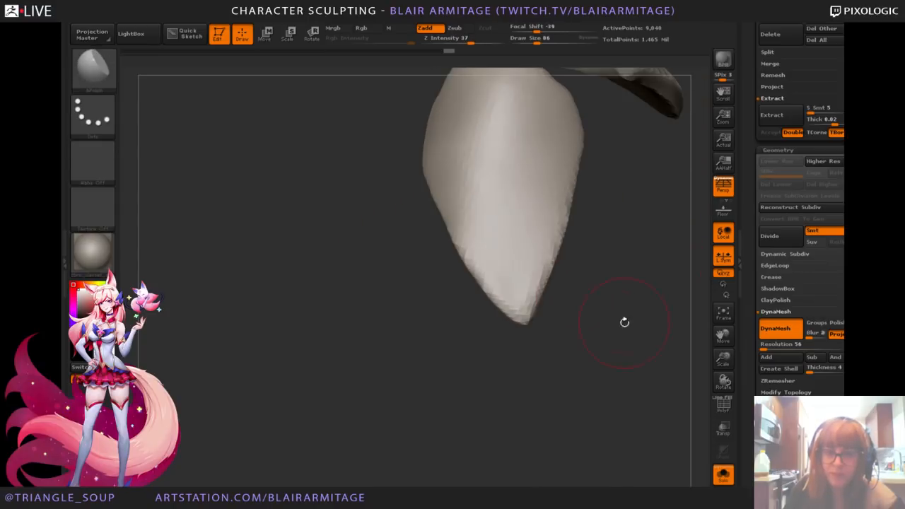
left_click_drag(503, 278, 524, 259)
left_click_drag(505, 167, 486, 261, "shift")
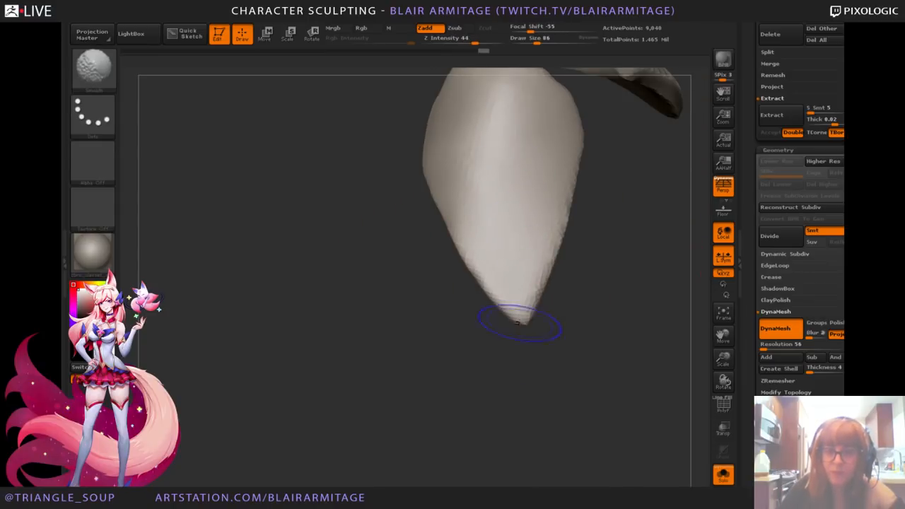
mouse_move(613, 388)
left_mouse_down()
mouse_move(636, 332)
mouse_move(634, 295)
mouse_move(611, 251)
left_mouse_up()
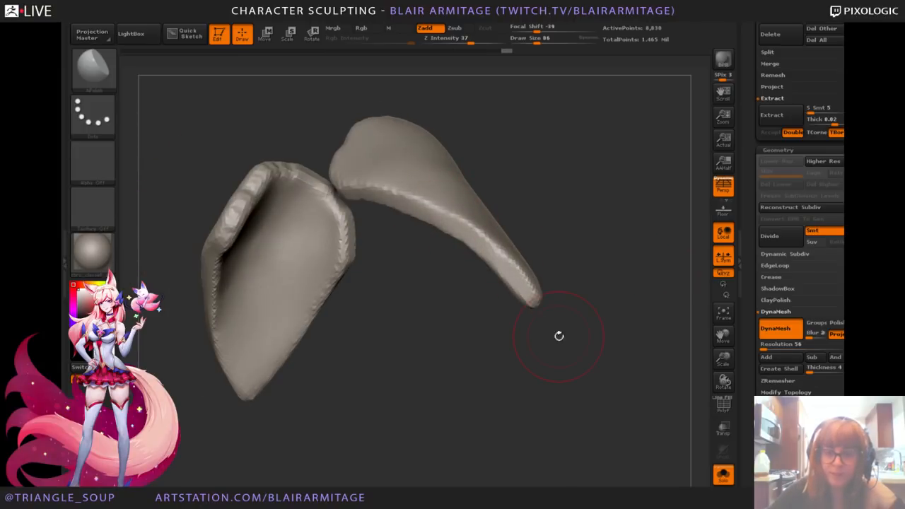
Step: Refine the hip piece's outer face, tip edges and hollow inner side with polishing and smoothing strokes
mouse_move(558, 336)
left_mouse_down()
mouse_move(491, 311)
mouse_move(517, 271)
mouse_move(481, 285)
left_mouse_up()
key("shift")
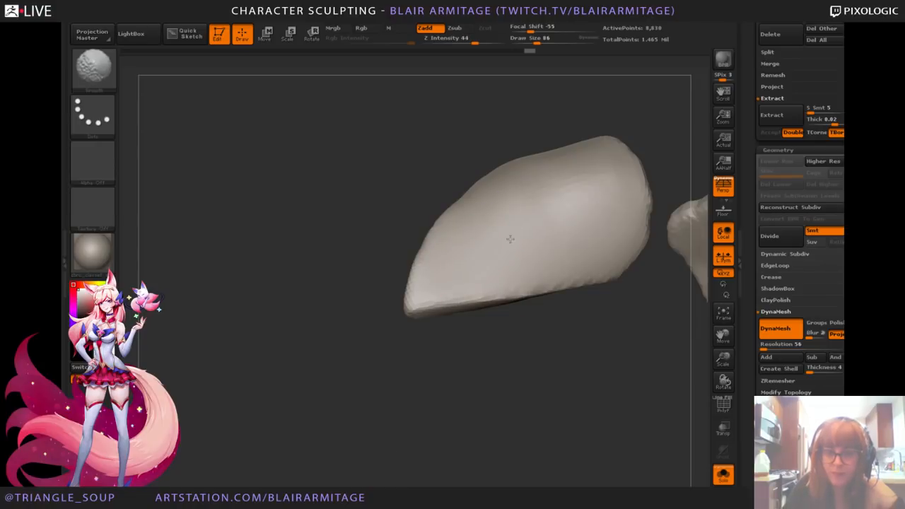
left_click_drag(311, 333, 370, 407)
mouse_move(538, 378)
left_mouse_down()
mouse_move(335, 332)
mouse_move(396, 295)
mouse_move(465, 356)
left_mouse_up()
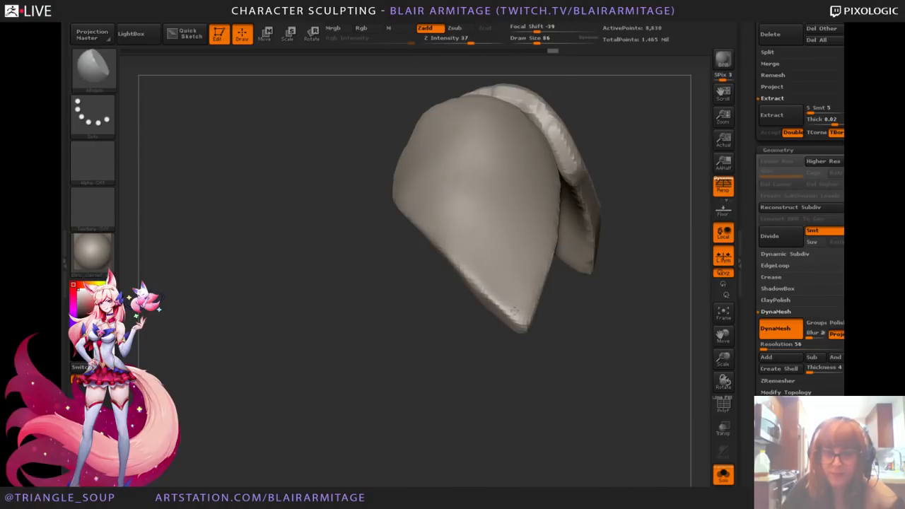
left_click_drag(474, 242, 620, 164)
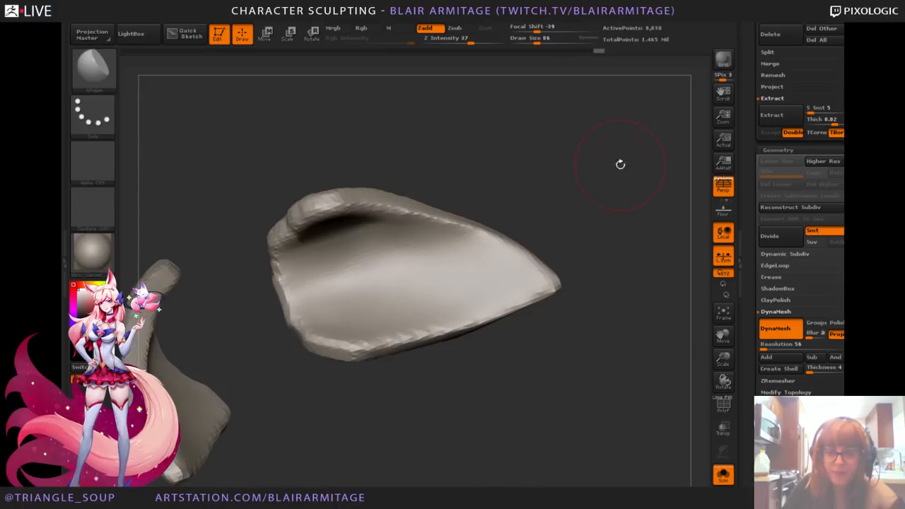
left_click_drag(507, 282, 370, 269)
mouse_move(594, 152)
left_mouse_down()
mouse_move(658, 204)
mouse_move(645, 307)
mouse_move(638, 251)
left_mouse_up()
Step: Examine the hip pieces' fit against the full character, then isolate them again
left_click(723, 476)
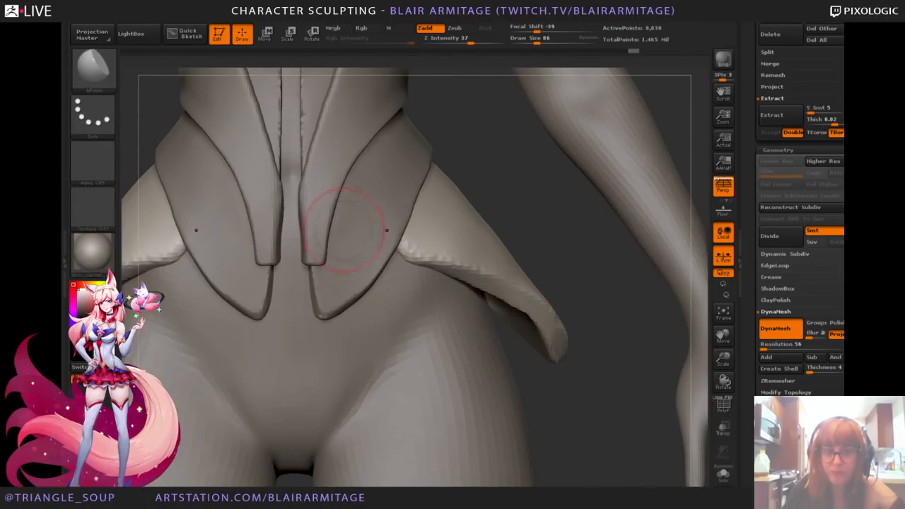
key("b")
left_click(290, 95)
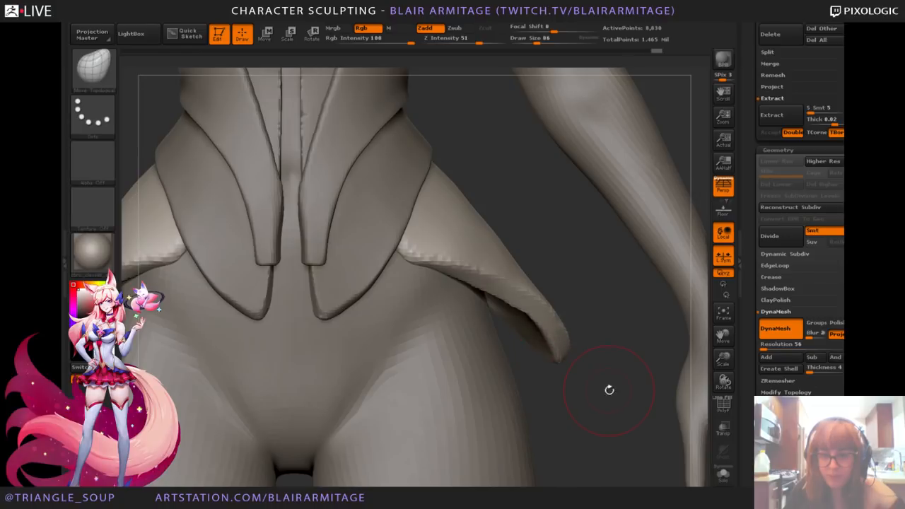
left_click_drag(610, 390, 618, 312)
left_click(723, 476)
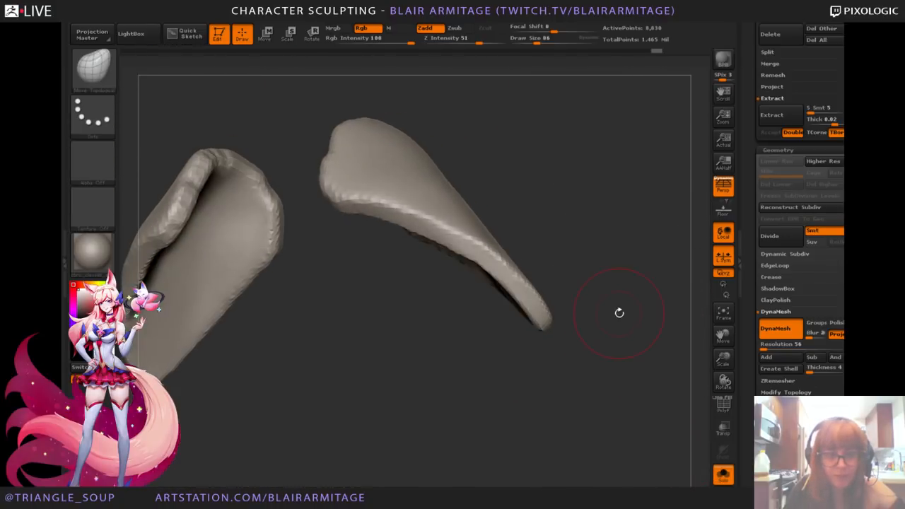
Step: Sharpen and thin the lower edge of the hip piece toward its tip with the Pinch brush
left_click(93, 70)
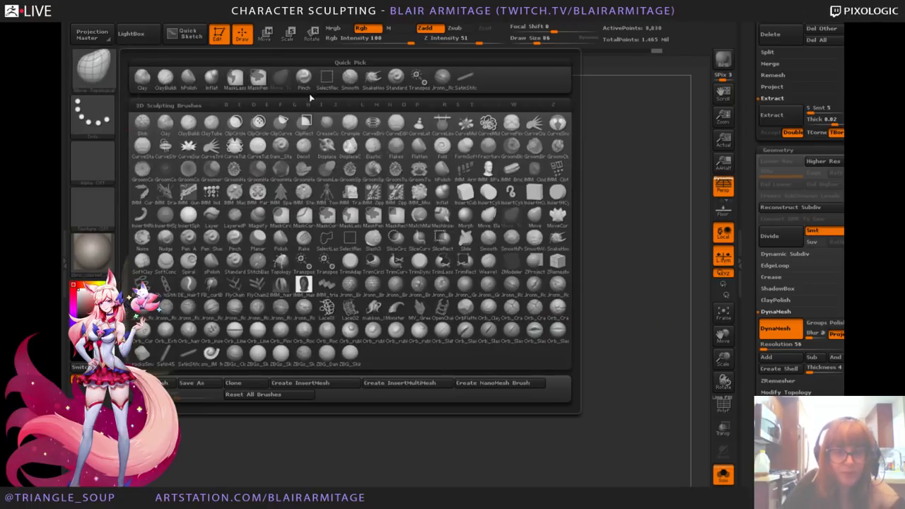
left_click(304, 79)
mouse_move(576, 152)
left_mouse_down()
mouse_move(596, 206)
mouse_move(594, 244)
left_mouse_up()
mouse_move(352, 210)
left_mouse_down()
mouse_move(502, 267)
mouse_move(553, 324)
left_mouse_up()
left_click_drag(551, 253, 576, 295)
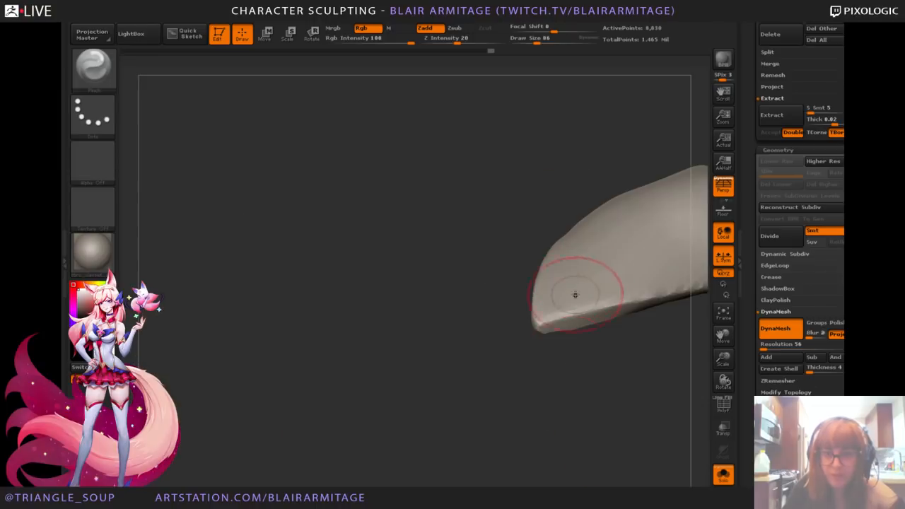
left_click_drag(435, 408, 378, 317)
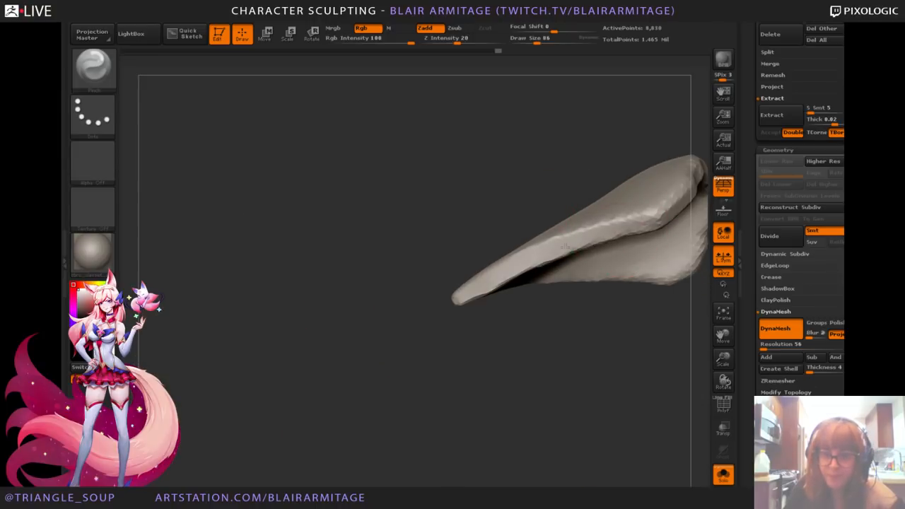
left_click_drag(565, 246, 476, 290)
left_click_drag(541, 256, 461, 297)
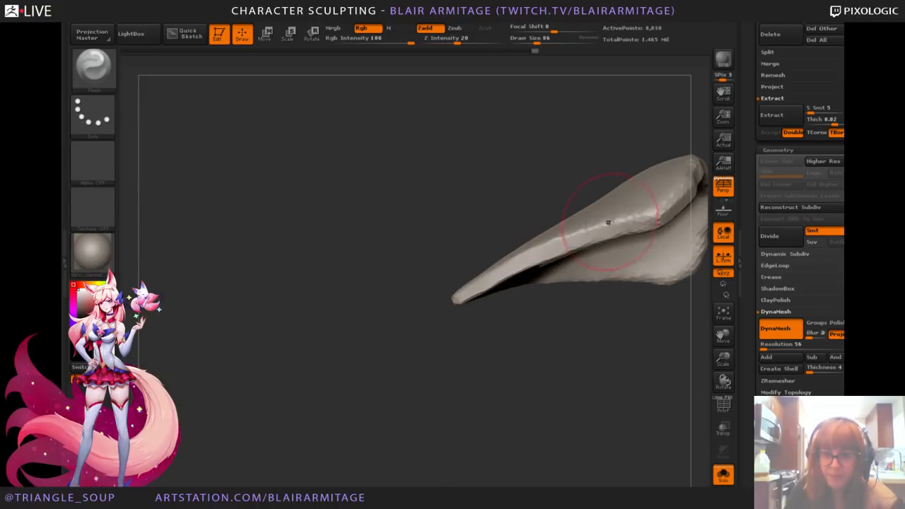
left_click_drag(609, 223, 566, 248)
Step: Continue pinching the hip piece's lower edge from the front and side to tighten its rim near the tip
left_click_drag(538, 329, 445, 313, "shift")
mouse_move(604, 368)
left_mouse_down("alt")
mouse_move(493, 375)
mouse_move(495, 314)
left_mouse_up("alt")
left_click_drag(519, 222, 523, 237, "shift")
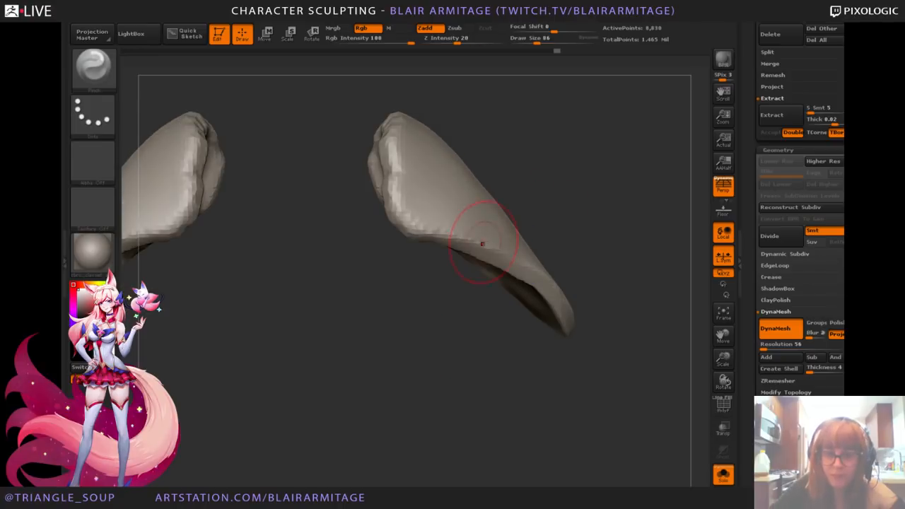
left_click_drag(655, 347, 572, 339)
left_click_drag(601, 327, 546, 284)
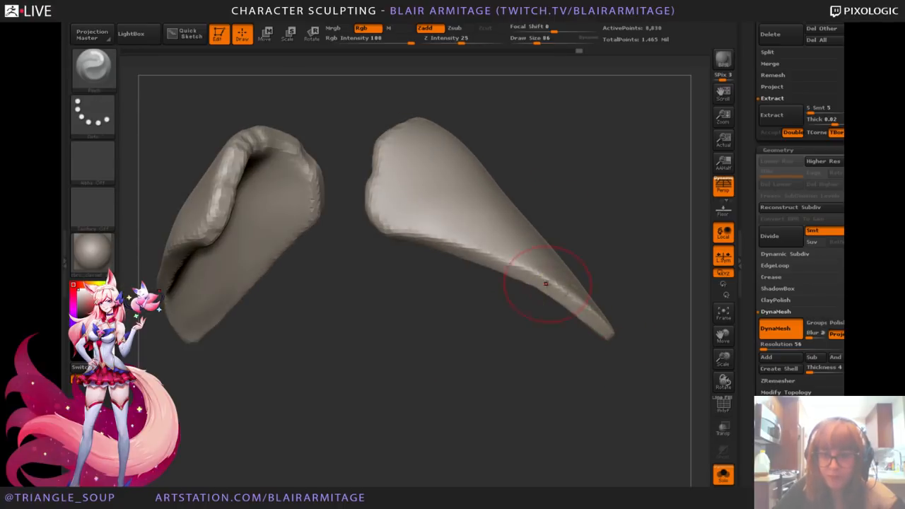
left_click_drag(574, 230, 633, 217)
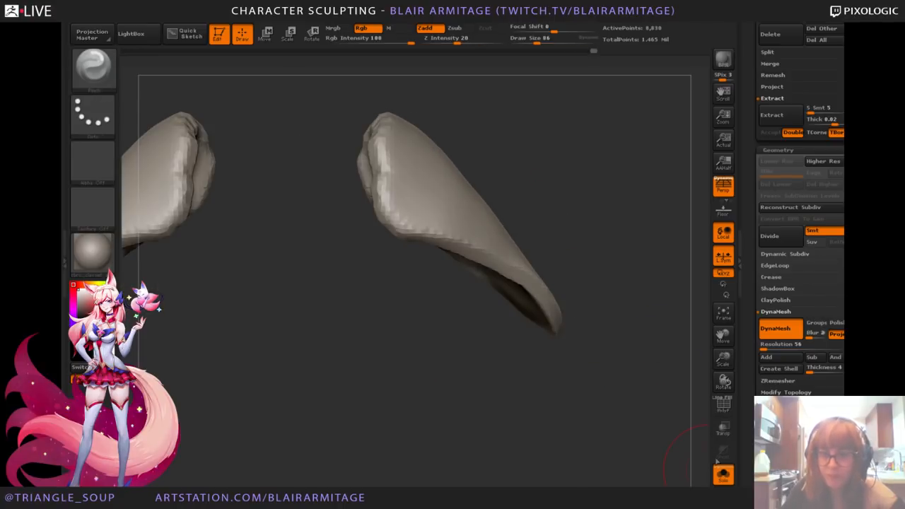
Step: Bring the full character back into view and reshape the hip pieces' flared outer tips with the Move Topological brush
left_click(723, 473)
left_click(93, 68)
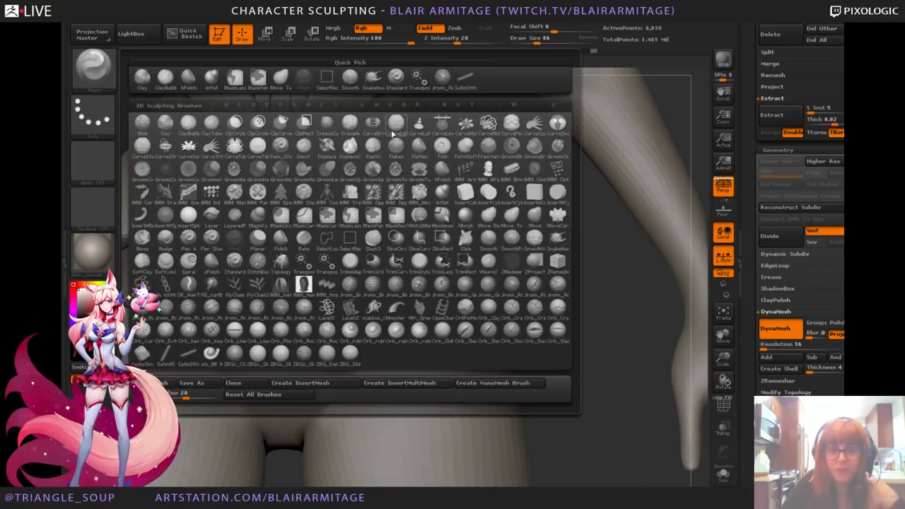
left_click(283, 82)
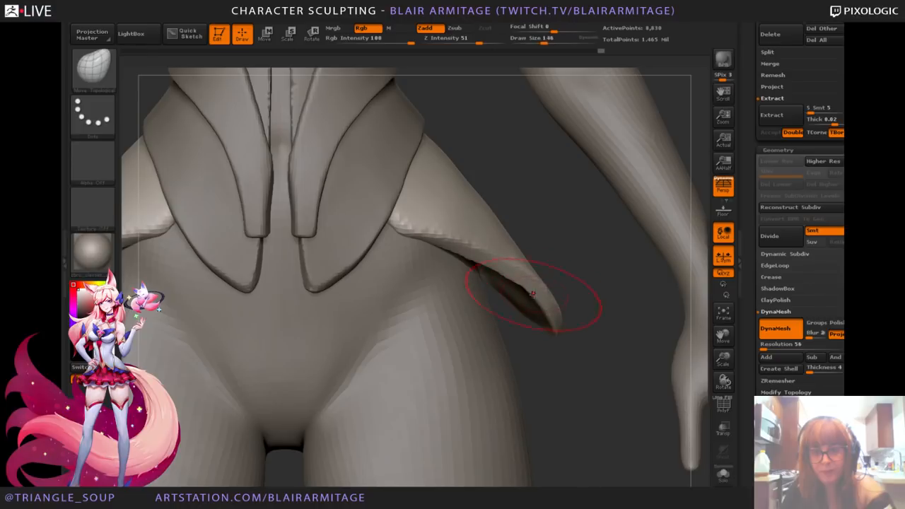
left_click_drag(699, 343, 665, 344, "alt")
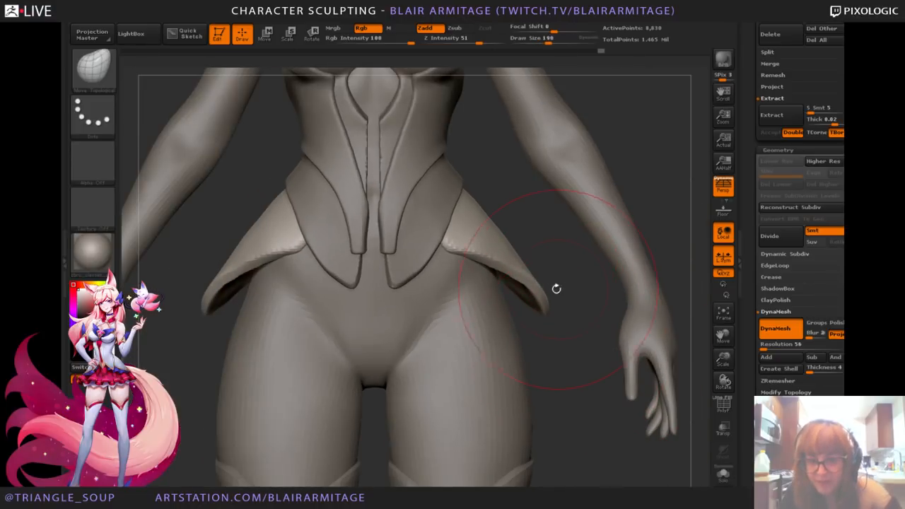
key("bracketleft")
key("bracketleft")
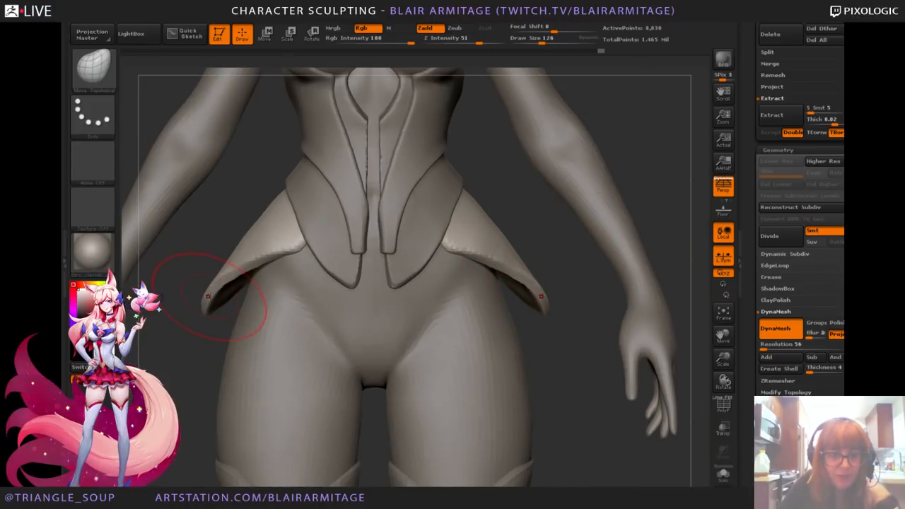
mouse_move(209, 296)
left_mouse_down()
mouse_move(219, 307)
mouse_move(252, 271)
mouse_move(222, 273)
left_mouse_up()
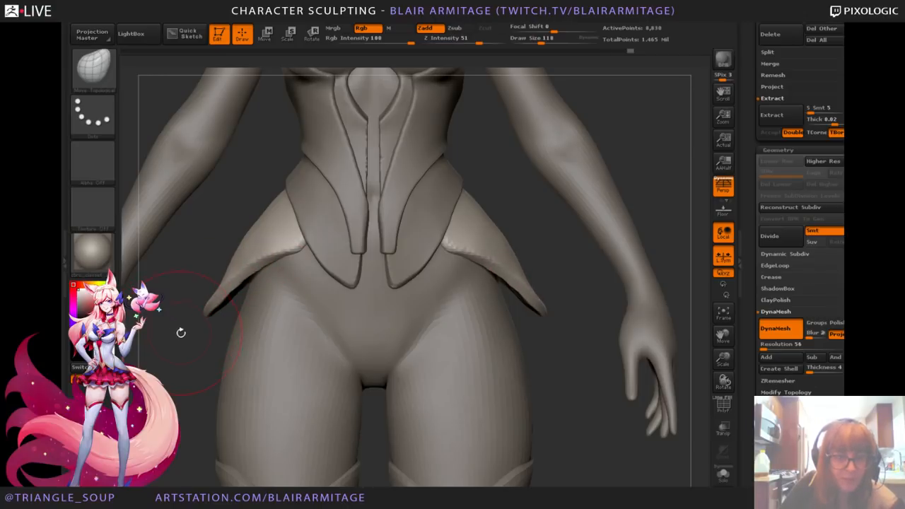
left_click_drag(186, 340, 230, 324, "alt")
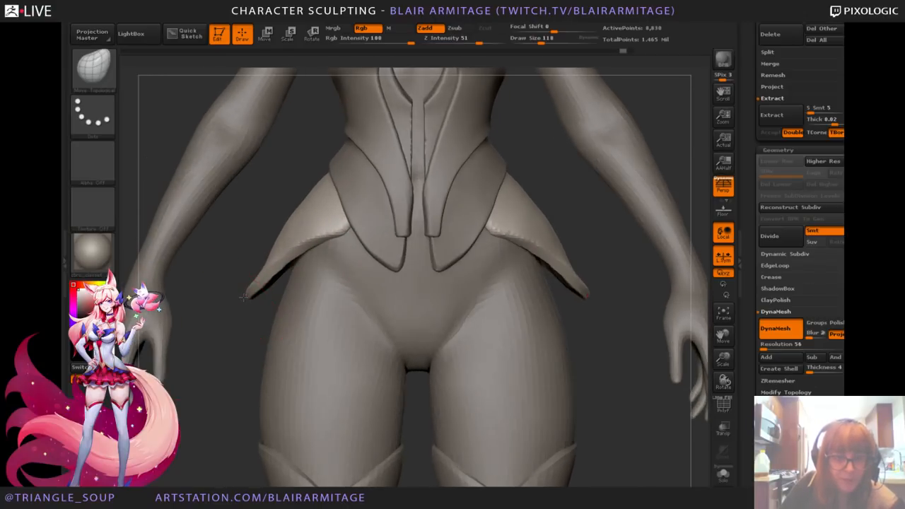
mouse_move(250, 294)
left_mouse_down()
mouse_move(226, 286)
mouse_move(272, 269)
left_mouse_up()
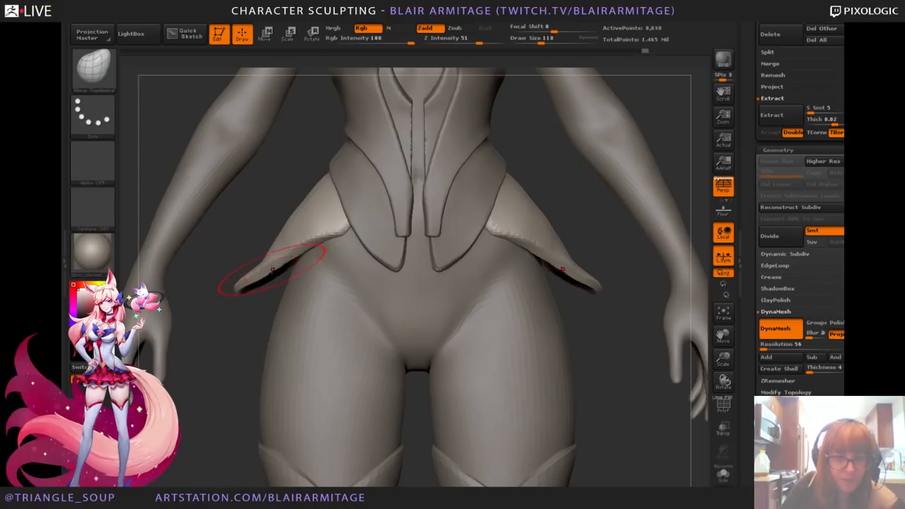
Step: Adjust the hip pieces' lower edges and inner corners beside the waist panels, keeping a smooth flare over the thighs
left_click_drag(253, 347, 321, 275)
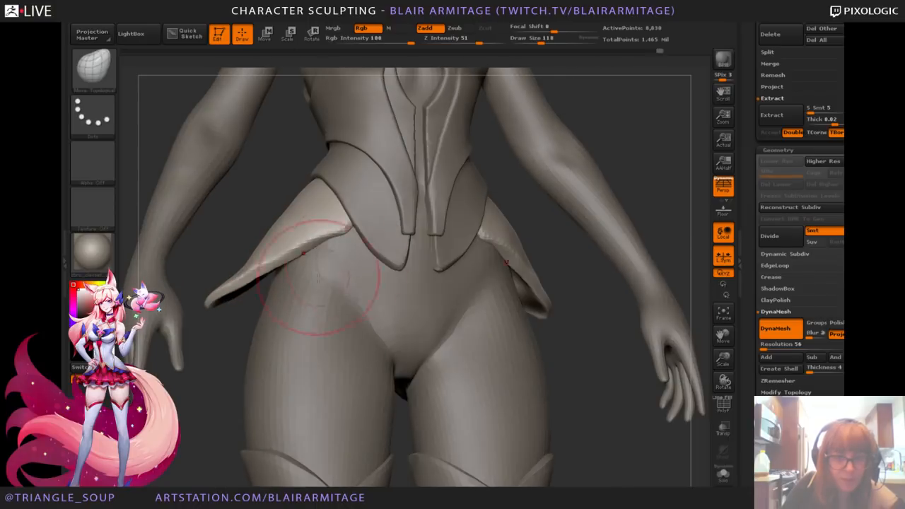
left_click_drag(646, 191, 635, 183)
left_click_drag(365, 227, 362, 221)
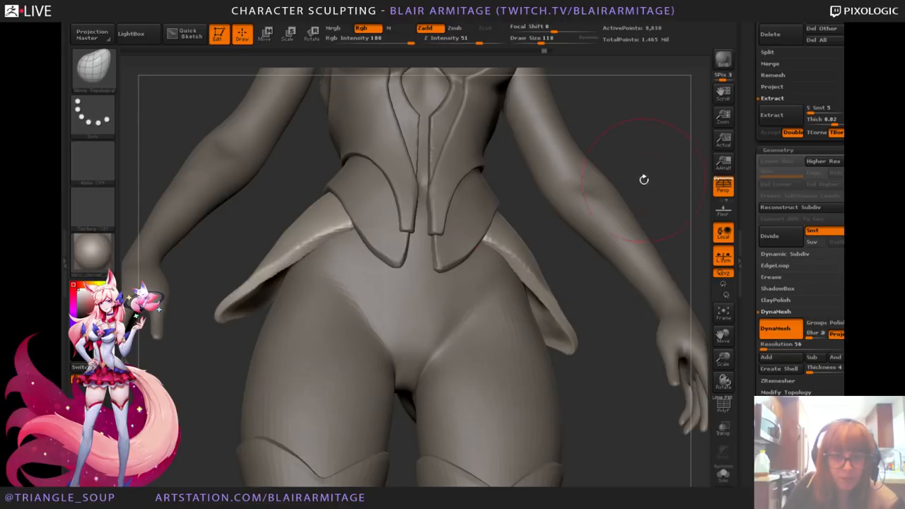
left_click_drag(644, 181, 675, 213)
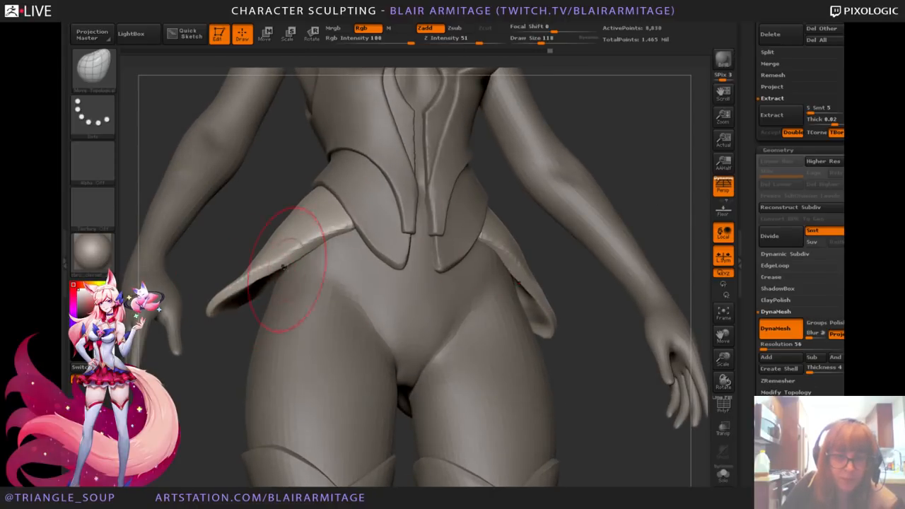
left_click_drag(274, 274, 276, 266)
left_click_drag(661, 145, 691, 134, "shift")
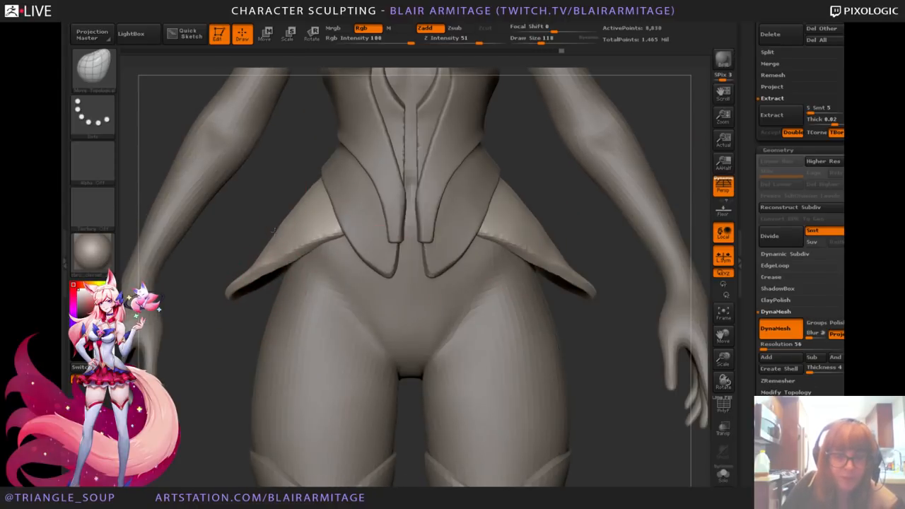
left_click_drag(241, 205, 285, 227)
mouse_move(282, 226)
left_mouse_down()
mouse_move(290, 208)
mouse_move(347, 206)
left_mouse_up()
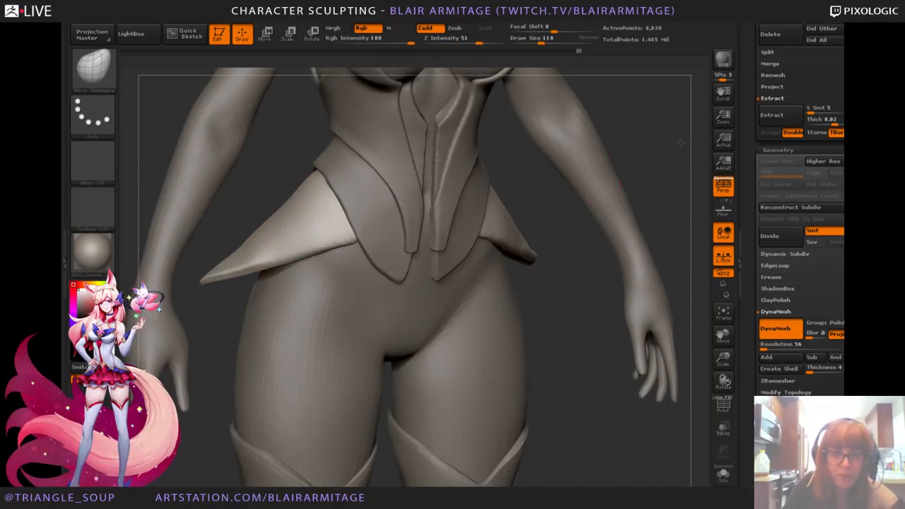
Step: Check the hip piece's tip from the side and back, and make the body the active subtool
left_click_drag(601, 272, 574, 274, "shift")
mouse_move(628, 365)
left_mouse_down()
mouse_move(638, 278)
mouse_move(647, 311)
mouse_move(653, 346)
mouse_move(607, 272)
left_mouse_up()
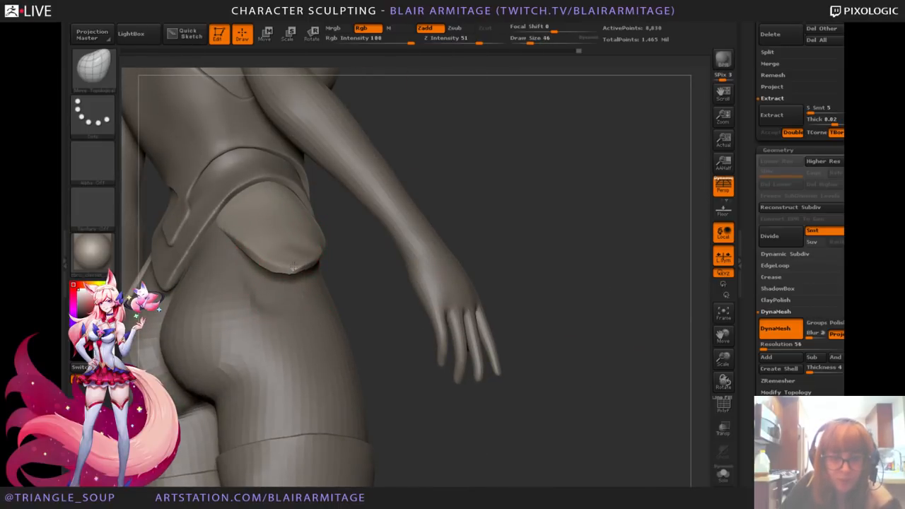
left_click_drag(454, 211, 483, 219)
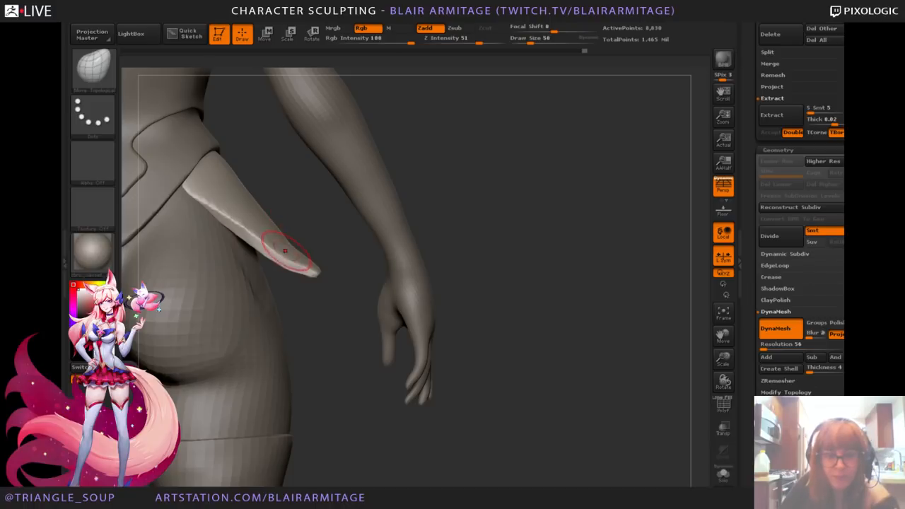
left_click_drag(340, 331, 378, 335)
left_click(308, 329, "alt")
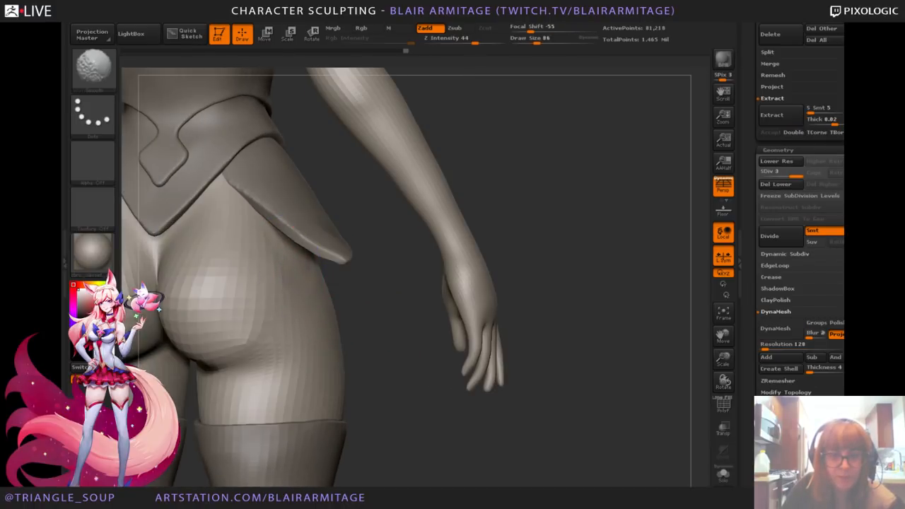
Step: Select the hip panel and pull its upper inner corner in beneath the belt with the Move Topological brush
left_click(317, 245, "alt")
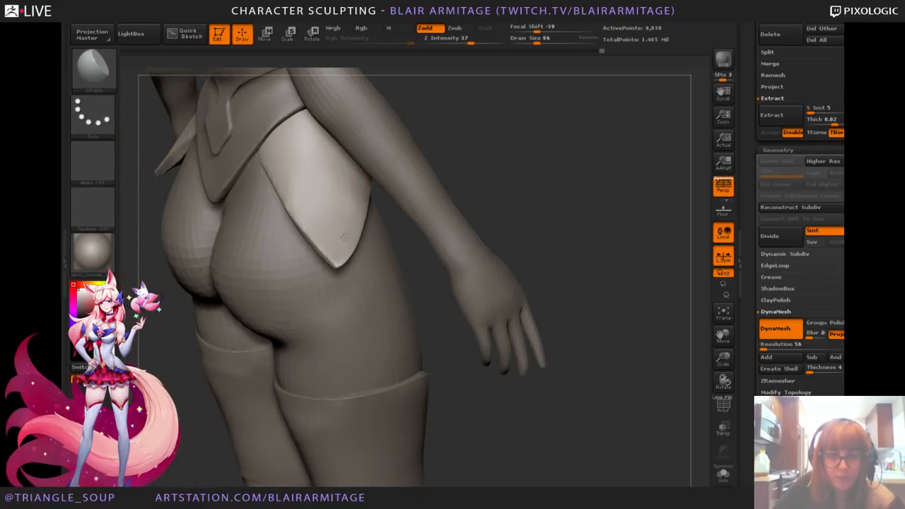
left_click_drag(580, 152, 596, 162)
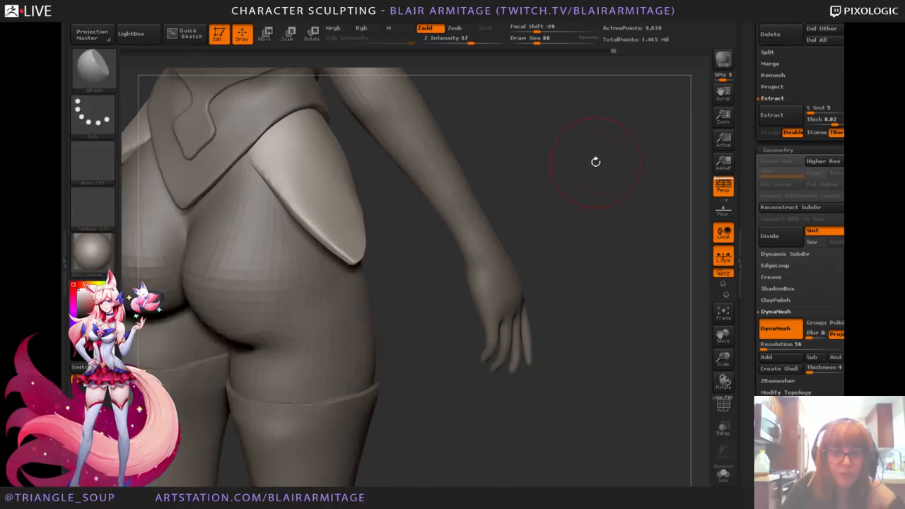
left_click(85, 65)
left_click(280, 83)
left_click_drag(509, 150, 596, 147)
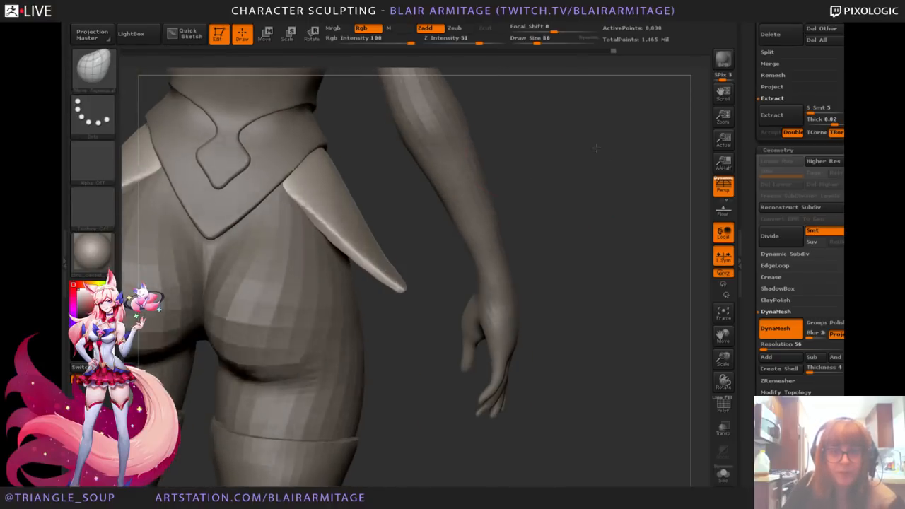
left_click_drag(288, 198, 297, 194)
left_click_drag(591, 148, 570, 146)
mouse_move(295, 200)
left_mouse_down()
mouse_move(287, 191)
mouse_move(302, 198)
left_mouse_up()
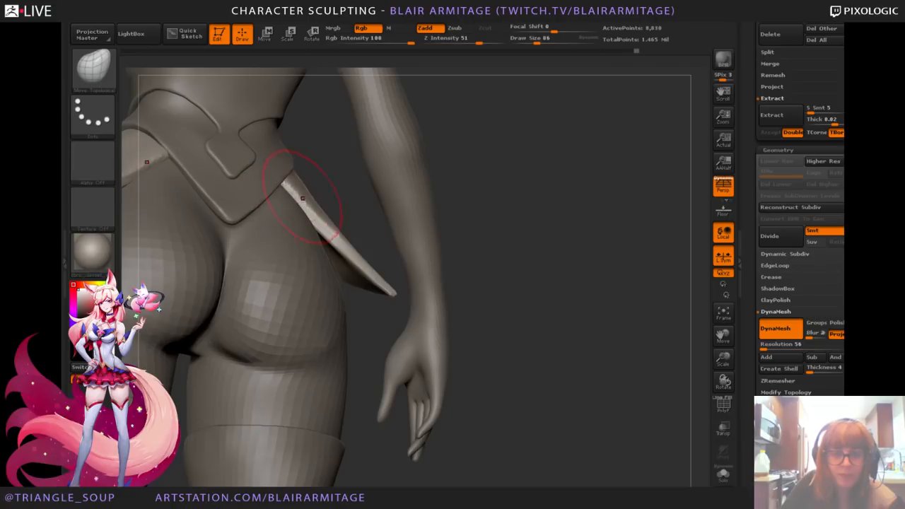
Step: Refine the hip panel's rear edge where it meets the belt and smooth the lower edge running towards the tip
left_click_drag(421, 215, 454, 212)
left_click_drag(308, 199, 300, 195)
mouse_move(559, 237)
left_mouse_down()
mouse_move(509, 245)
mouse_move(539, 234)
left_mouse_up()
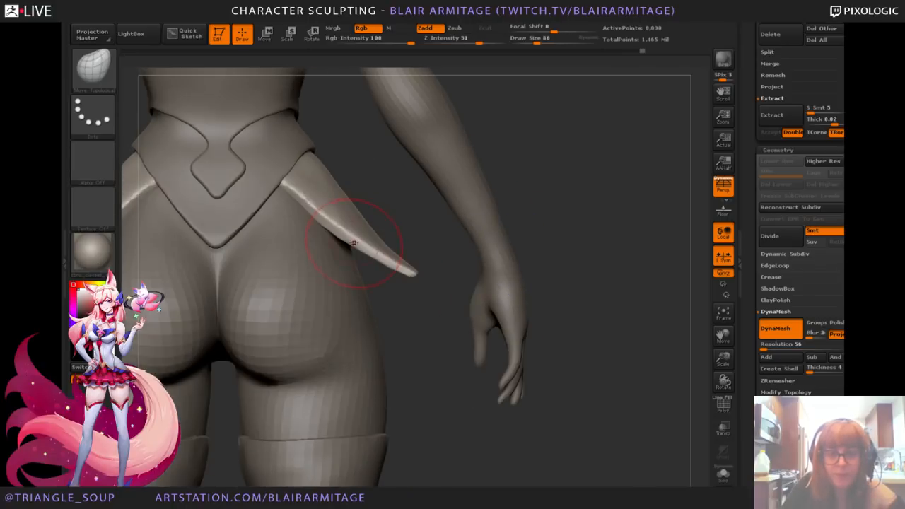
left_click_drag(362, 239, 344, 232, "shift")
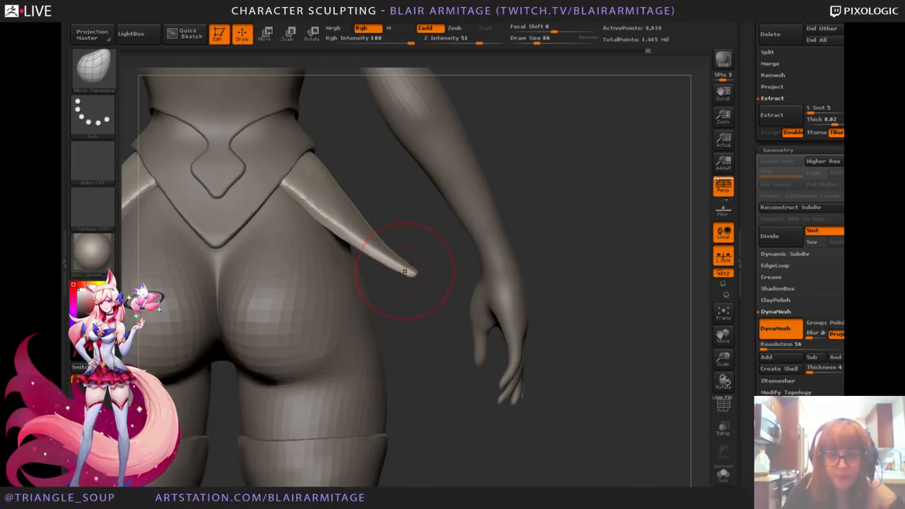
Step: Pull the hip panel's tip into a sharper point and straighten its outer edge at draw size 58
left_click_drag(598, 240, 496, 305)
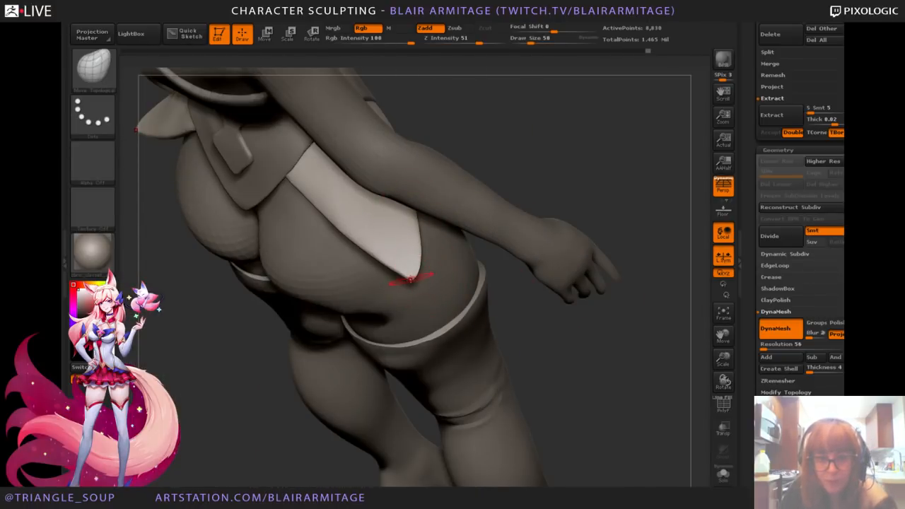
left_click_drag(419, 282, 424, 282)
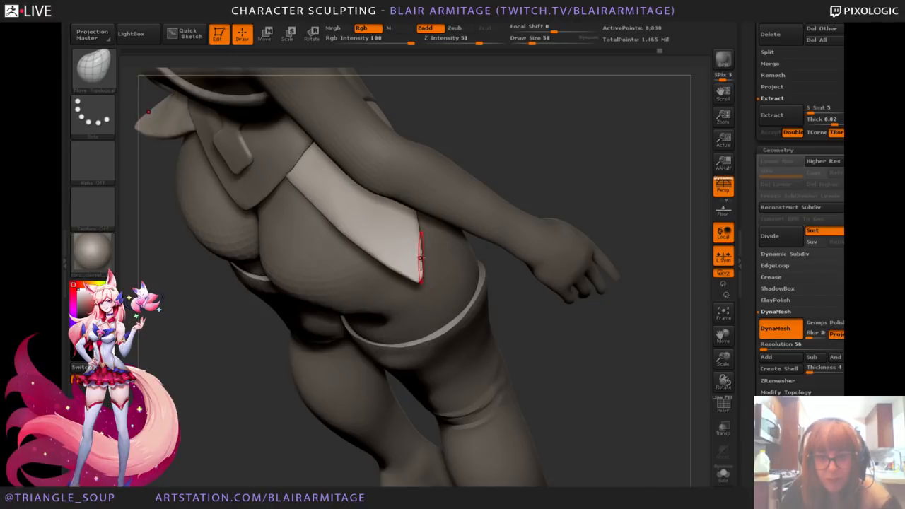
left_click_drag(421, 258, 421, 256)
Step: Reshape the front edge of the hip panel at draw size 102 so it follows the hip below the bodice
mouse_move(616, 177)
left_mouse_down()
mouse_move(648, 144)
mouse_move(403, 145)
left_mouse_up()
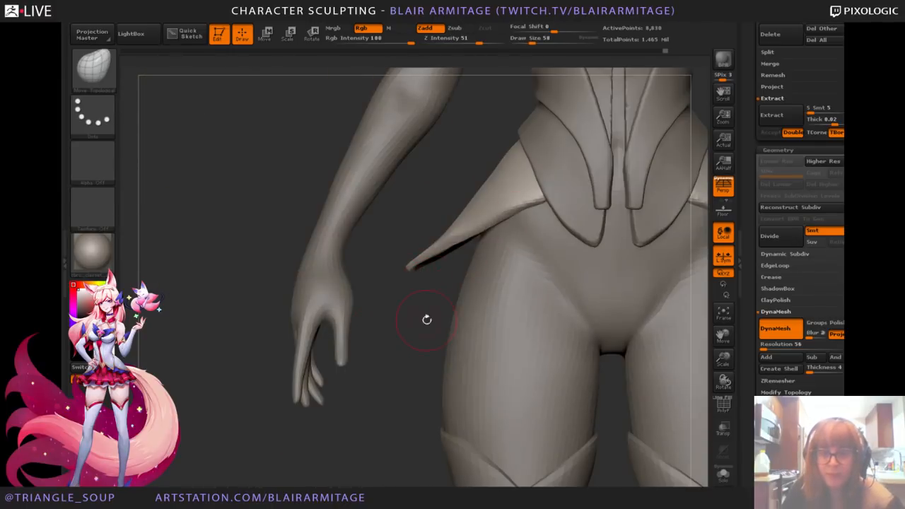
mouse_move(426, 319)
left_mouse_down()
mouse_move(387, 275)
mouse_move(407, 267)
left_mouse_up()
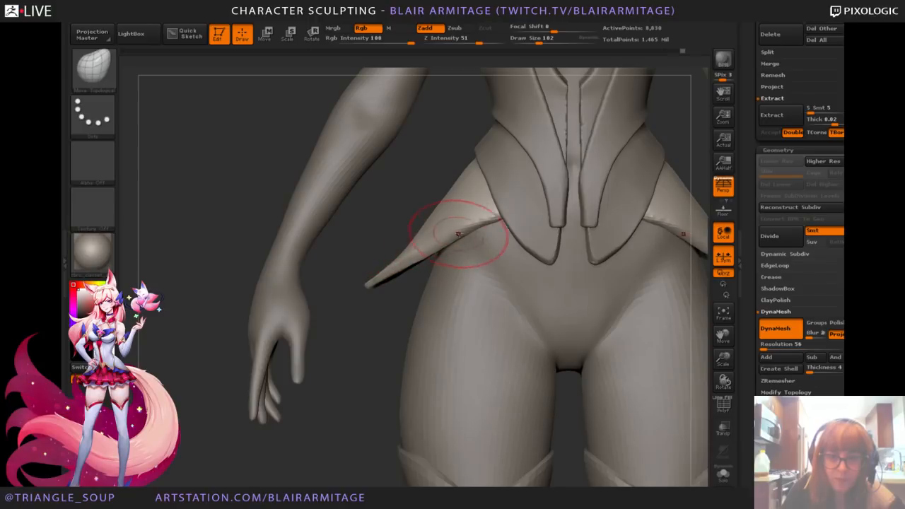
left_click_drag(386, 347, 485, 202)
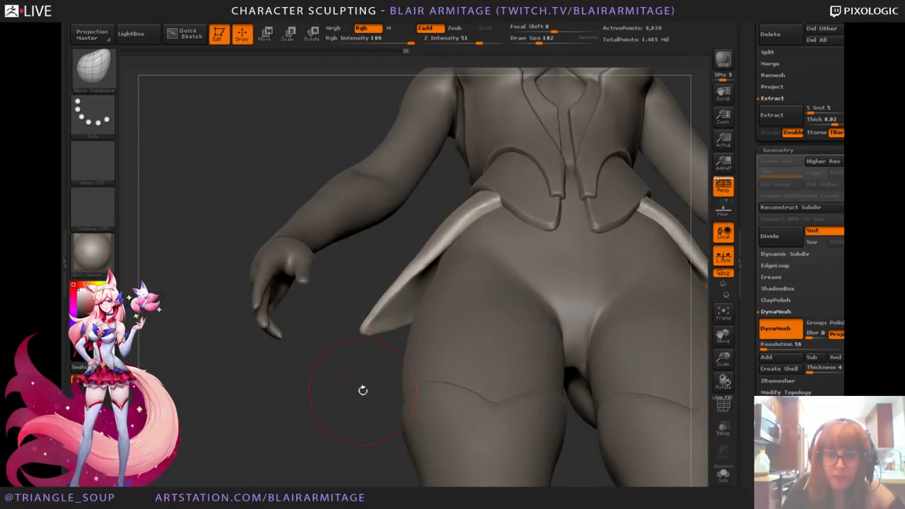
left_click_drag(363, 391, 505, 192)
left_click_drag(646, 216, 507, 270)
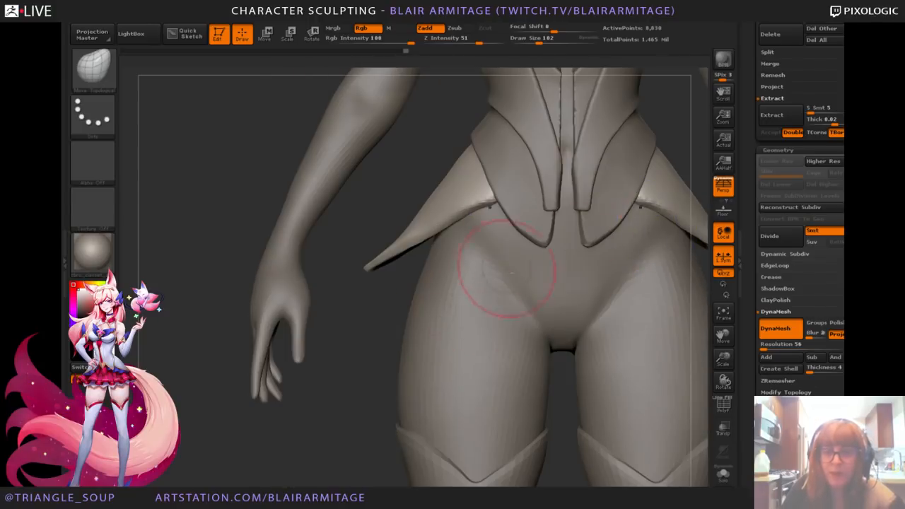
left_click_drag(688, 147, 588, 177, "alt")
Step: Isolate the hip panels and polish their inner faces and rims with the hPolish brush at draw size 42
mouse_move(570, 271)
right_mouse_down()
mouse_move(562, 152)
mouse_move(625, 247)
right_mouse_up()
key("b")
key("h")
key("p")
left_click(724, 476)
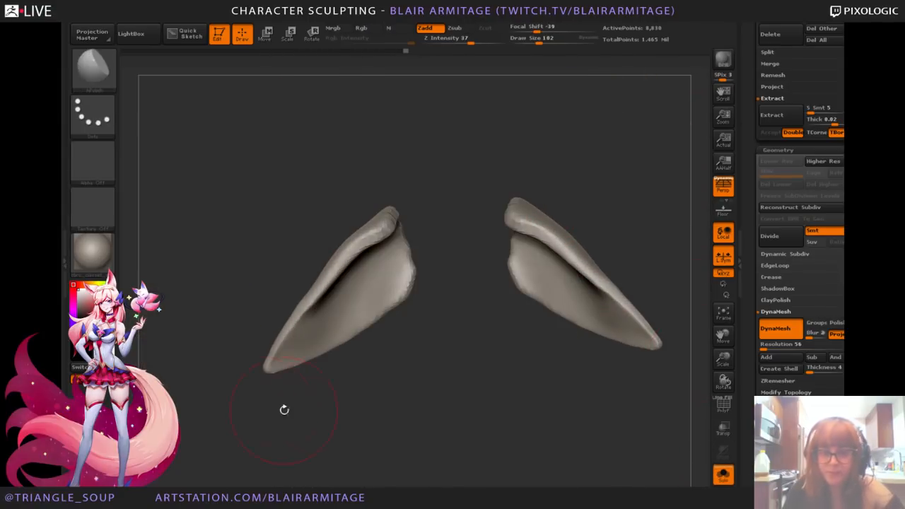
left_click_drag(283, 408, 317, 431)
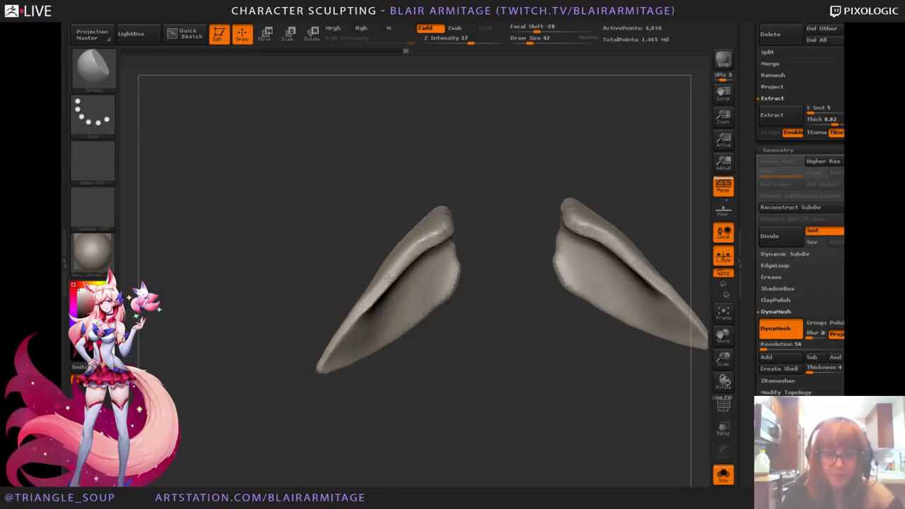
left_click_drag(353, 330, 433, 244)
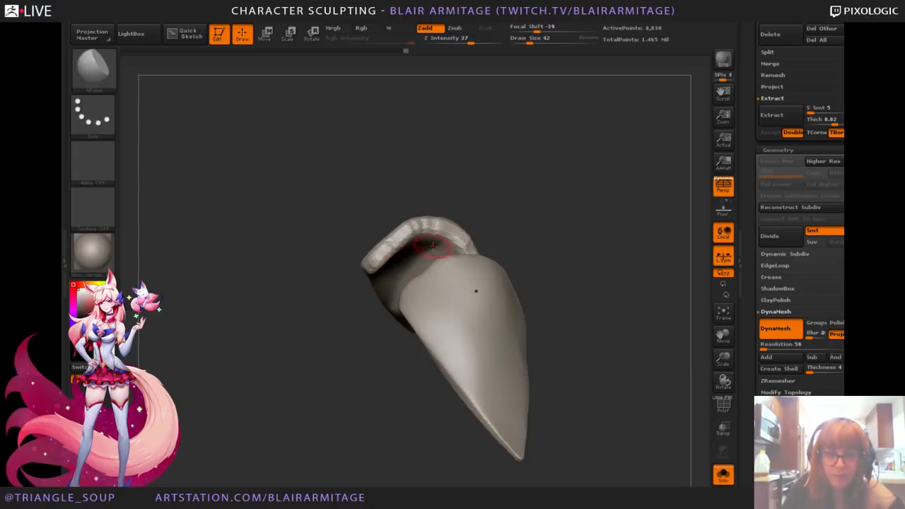
left_click_drag(490, 211, 595, 196)
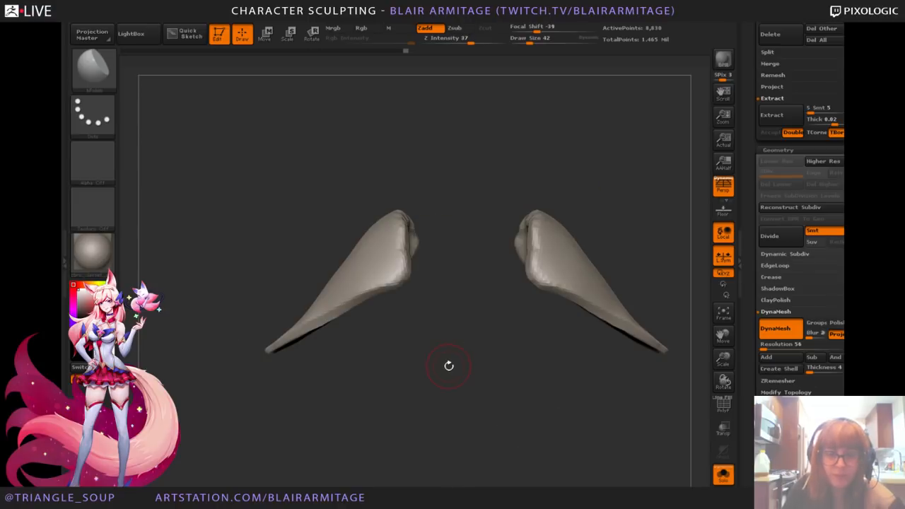
left_click_drag(449, 366, 144, 118)
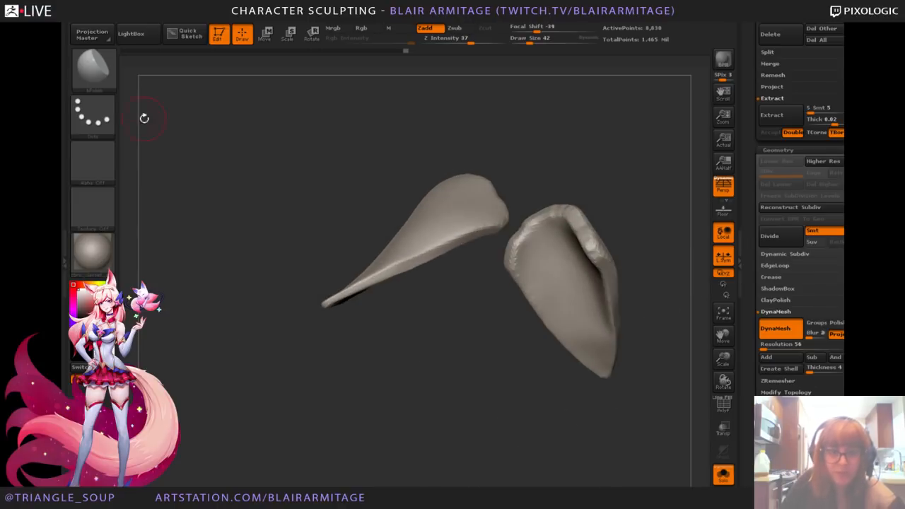
Step: Thicken the thin tips of the hip panels with the Inflate brush at draw size 82
left_click(93, 67)
left_click(234, 77)
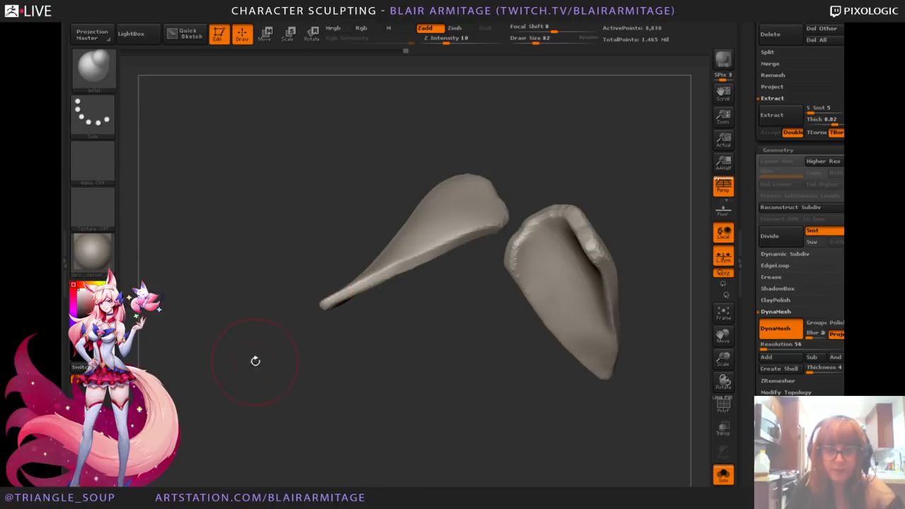
mouse_move(255, 361)
left_mouse_down()
mouse_move(509, 231)
mouse_move(550, 279)
mouse_move(452, 297)
mouse_move(436, 330)
mouse_move(410, 287)
mouse_move(347, 359)
mouse_move(336, 360)
mouse_move(323, 303)
left_mouse_up()
key("b")
left_click(347, 358)
Step: Adjust the hip panels' outline with the Move Topological brush and bring the rest of the character back into view
left_click(86, 73)
left_click(280, 86)
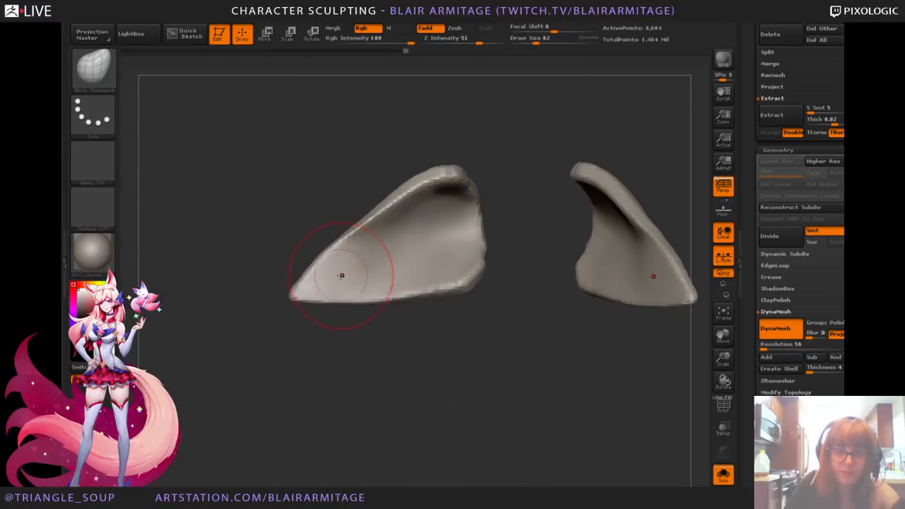
left_click_drag(460, 333, 492, 433)
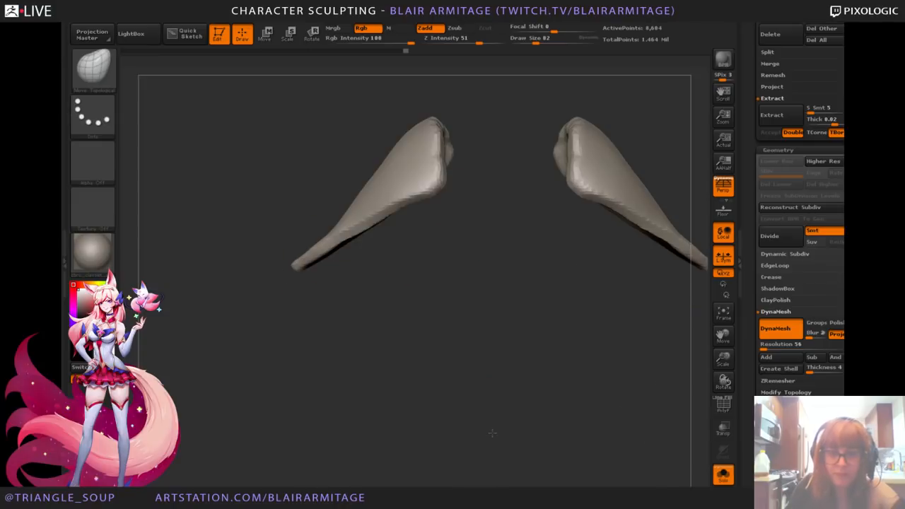
left_click_drag(453, 334, 451, 351, "alt")
key("bracketleft")
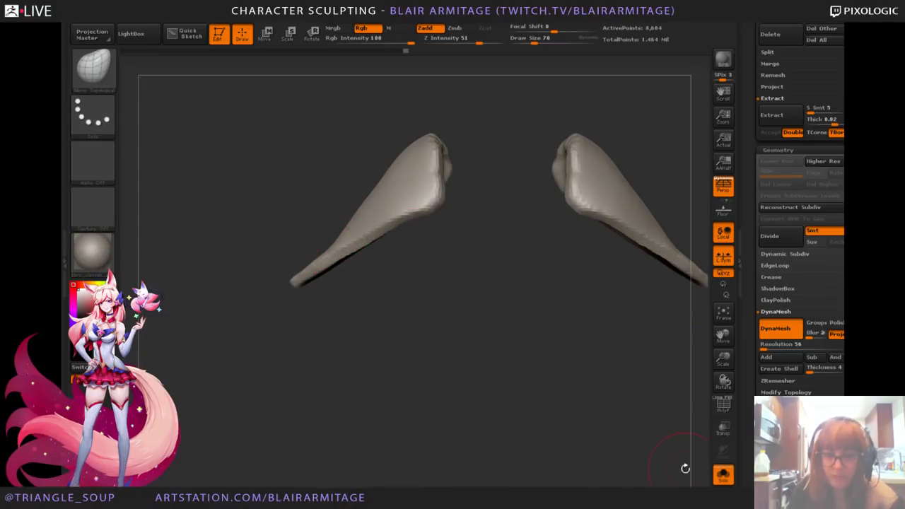
left_click(724, 475)
left_click_drag(283, 337, 269, 357)
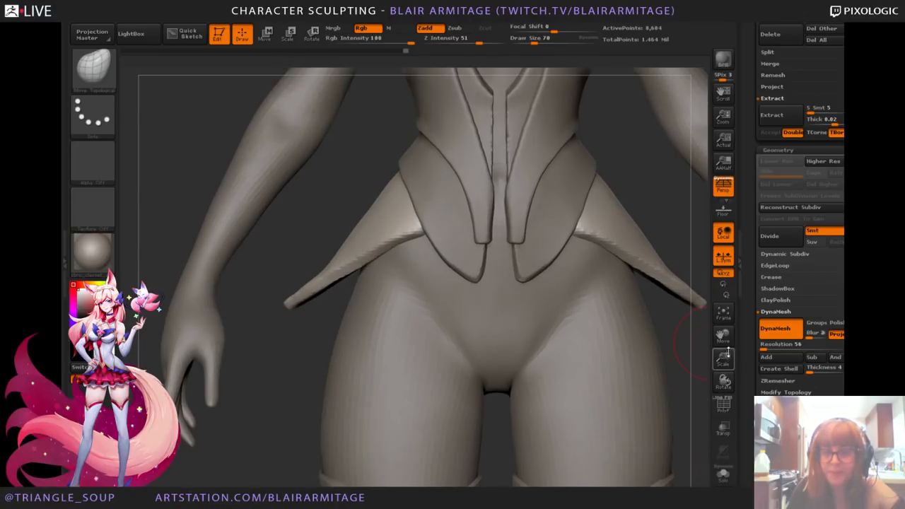
Step: Make the skirt subtool visible on the full figure
left_click_drag(726, 356, 569, 287)
left_click_drag(569, 324, 614, 343)
scroll(759, 276, "up", 5)
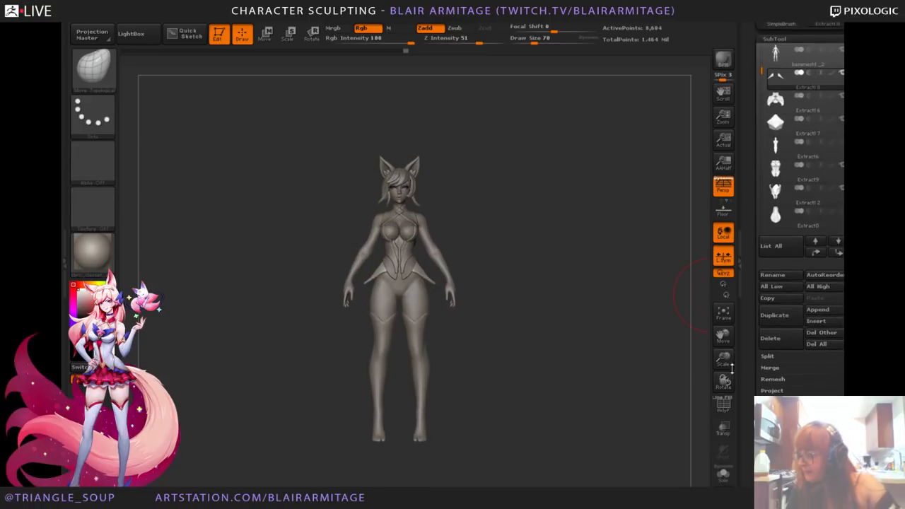
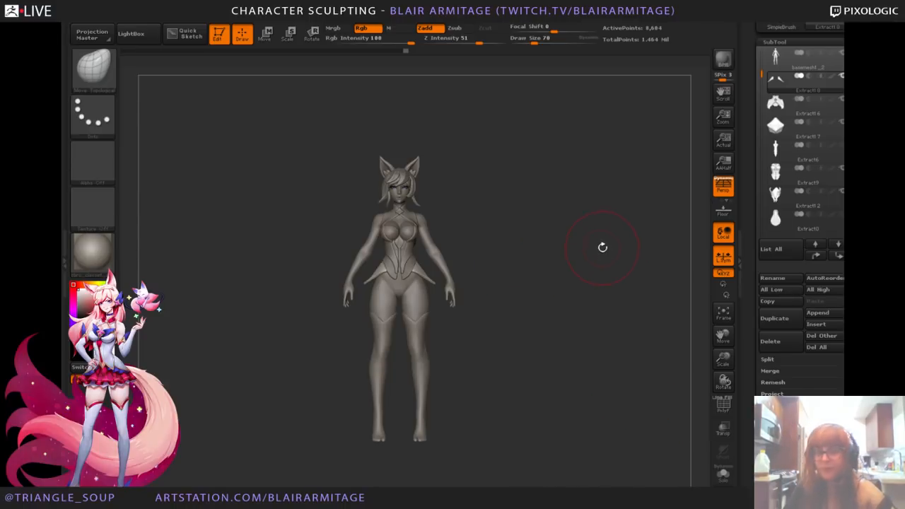
left_click_drag(750, 258, 753, 278)
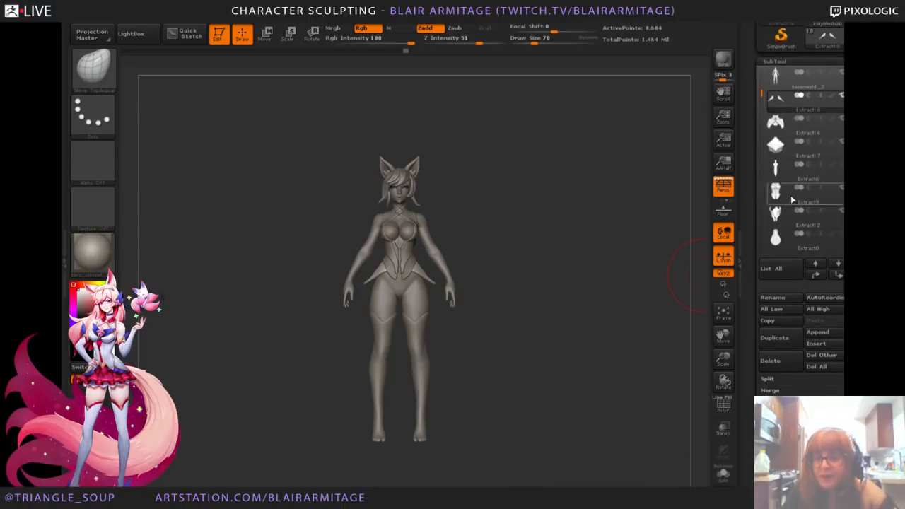
left_click_drag(762, 92, 767, 185)
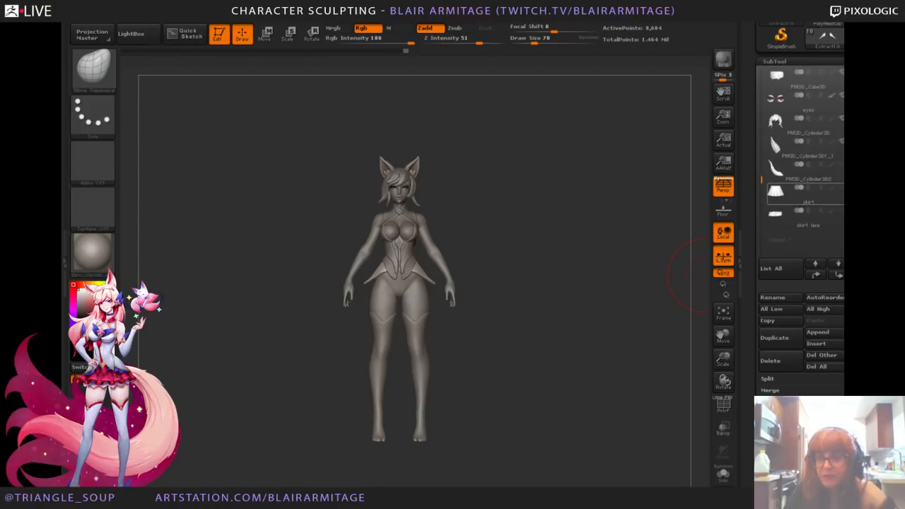
left_click(840, 187)
left_click_drag(722, 359, 675, 409)
left_click_drag(643, 274, 596, 283, "alt")
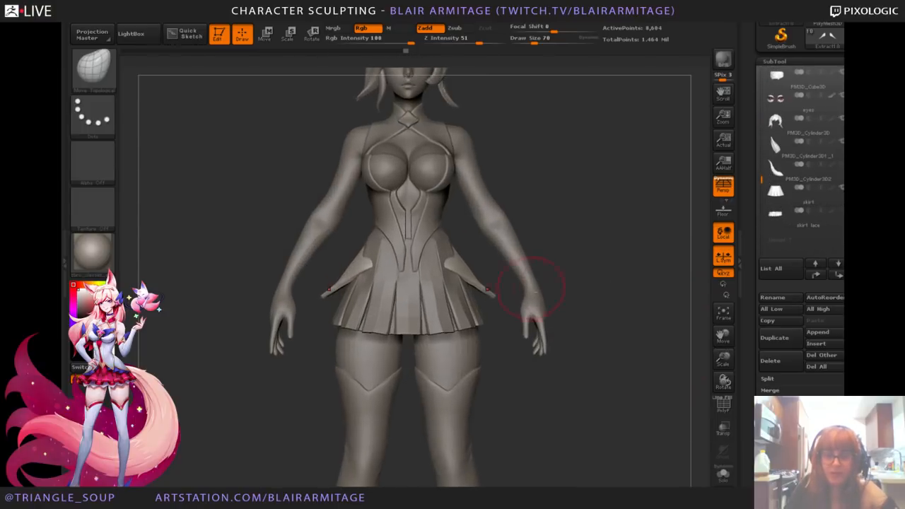
Step: Select the skirt and delete its higher subdivision levels
left_click(417, 290, "alt")
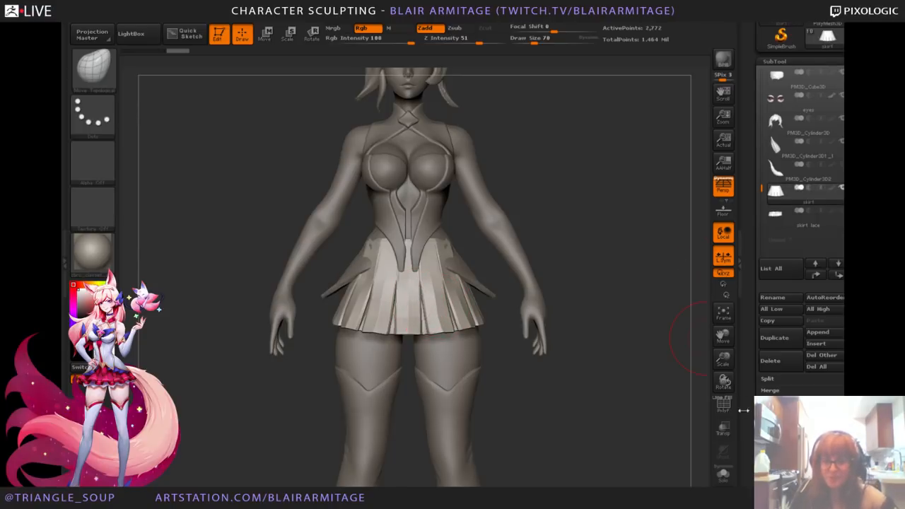
scroll(814, 340, "down", 5)
left_click(817, 338)
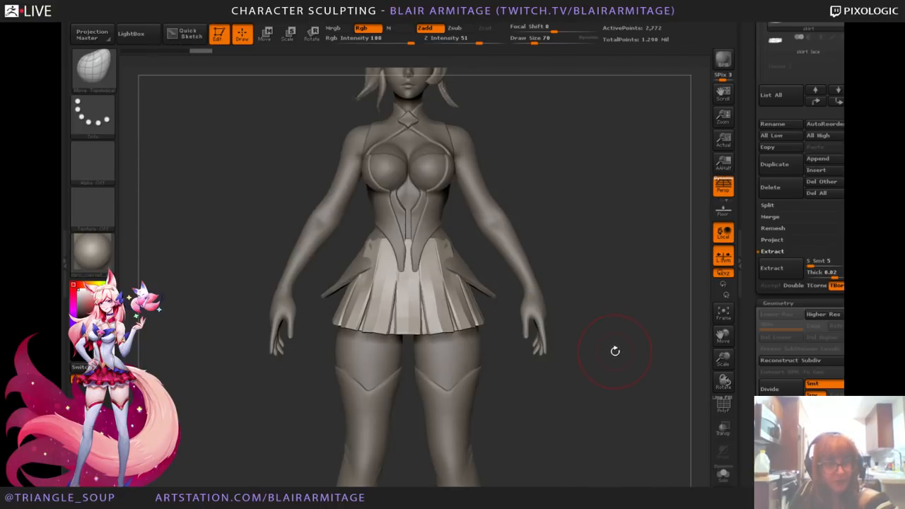
Step: Reshape the skirt around the waist and thighs with the Move Topological brush at draw size 106
left_click_drag(720, 355, 721, 379)
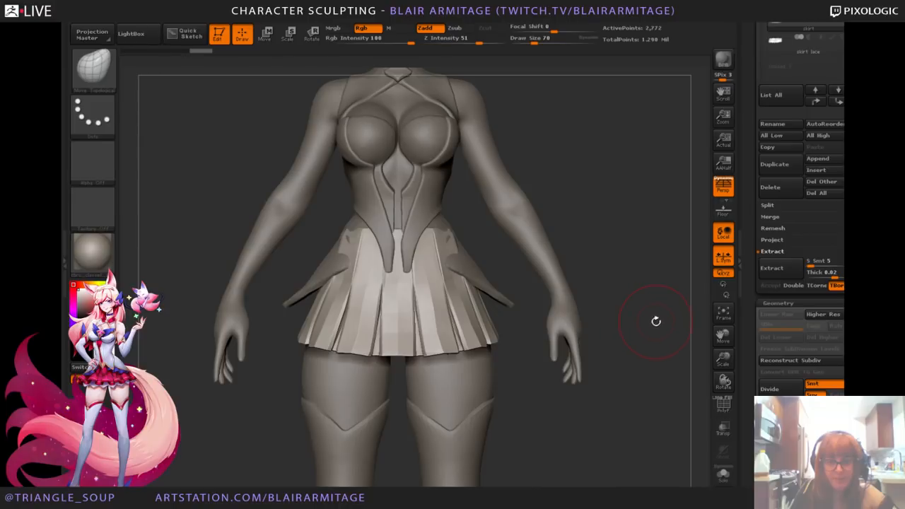
mouse_move(656, 321)
left_mouse_down()
mouse_move(655, 255)
mouse_move(648, 285)
mouse_move(639, 243)
mouse_move(592, 231)
mouse_move(589, 211)
left_mouse_up()
key("bracketright")
key("bracketright")
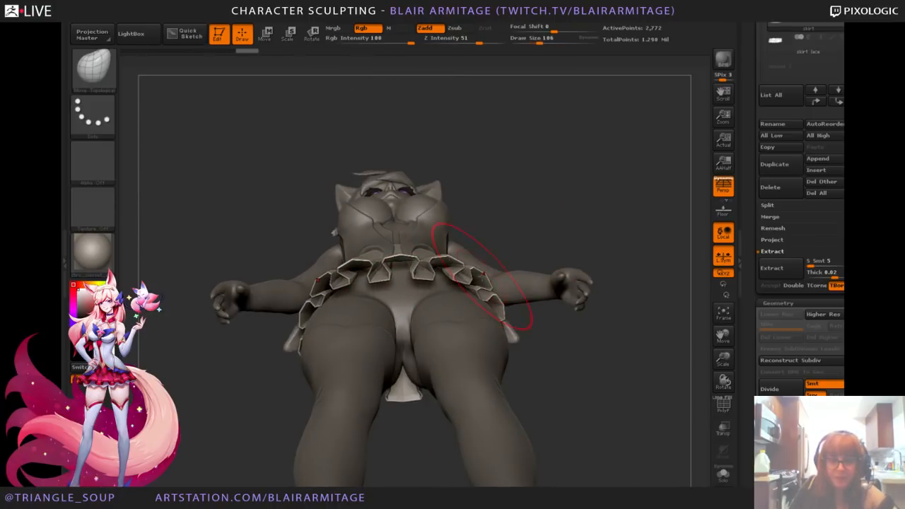
left_click_drag(536, 232, 600, 243)
mouse_move(645, 273)
left_mouse_down()
mouse_move(647, 261)
mouse_move(635, 272)
left_mouse_up()
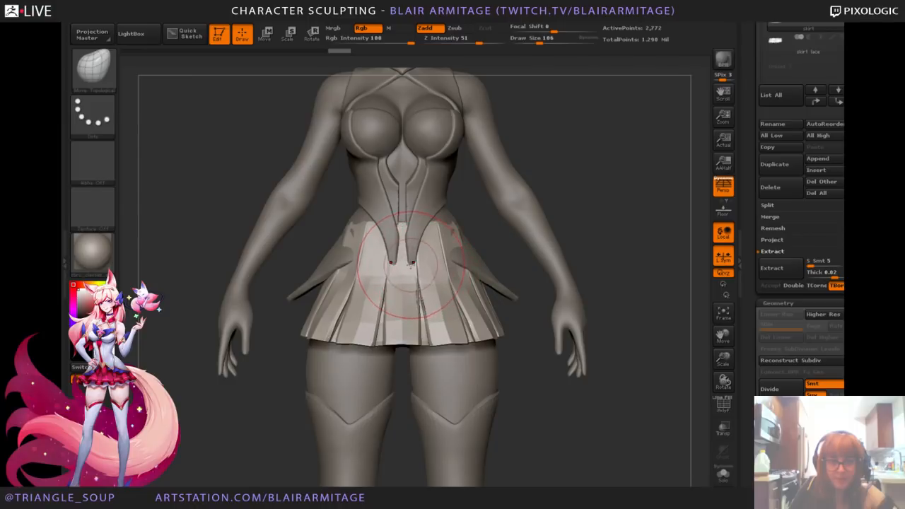
Step: Smooth and adjust the skirt's front pleat folds with the Smooth and Move Topological brushes at draw size 66
left_click_drag(630, 220, 624, 263)
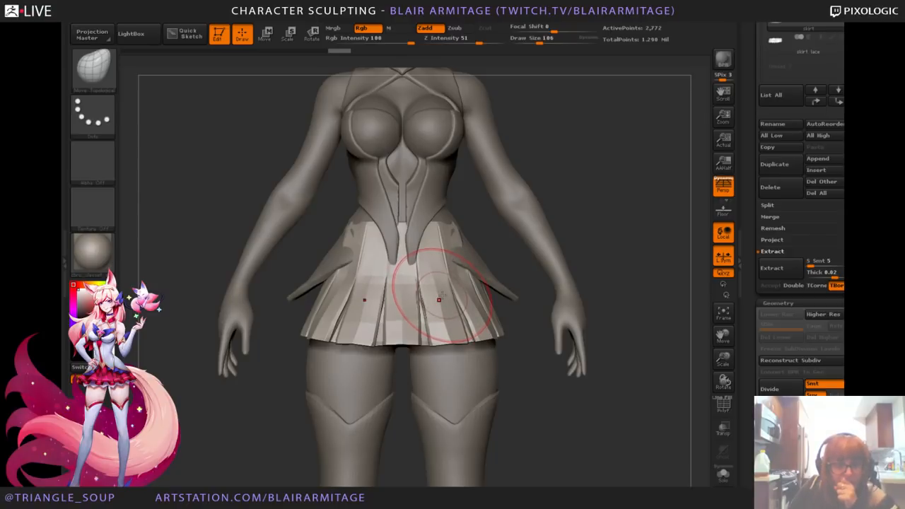
left_click_drag(723, 361, 594, 360)
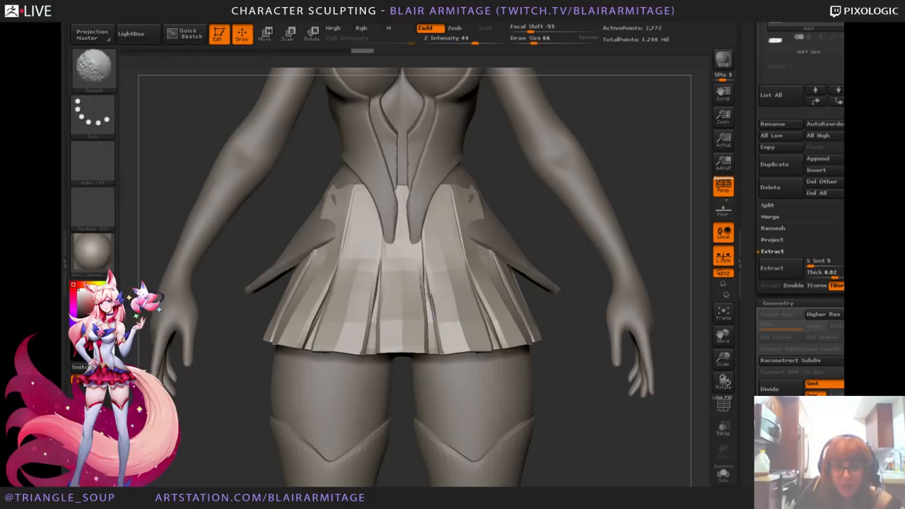
left_click_drag(578, 255, 655, 176)
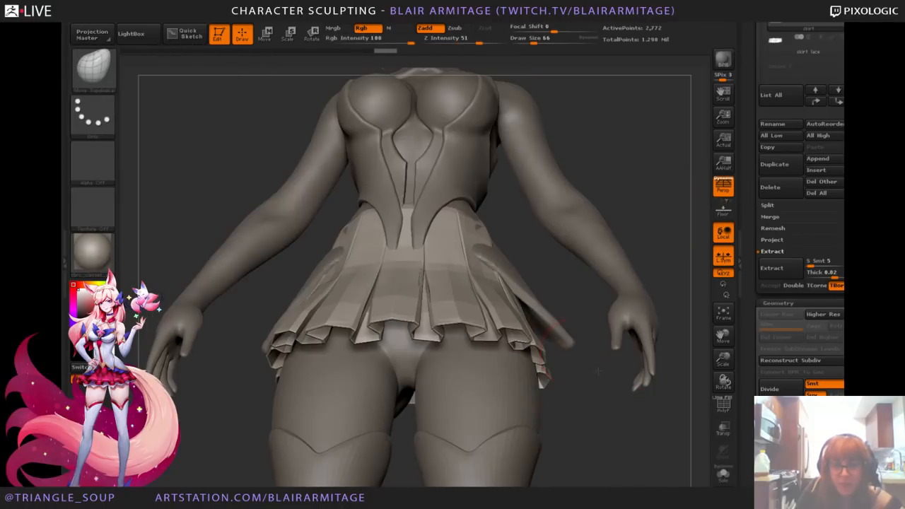
left_click_drag(743, 408, 744, 273)
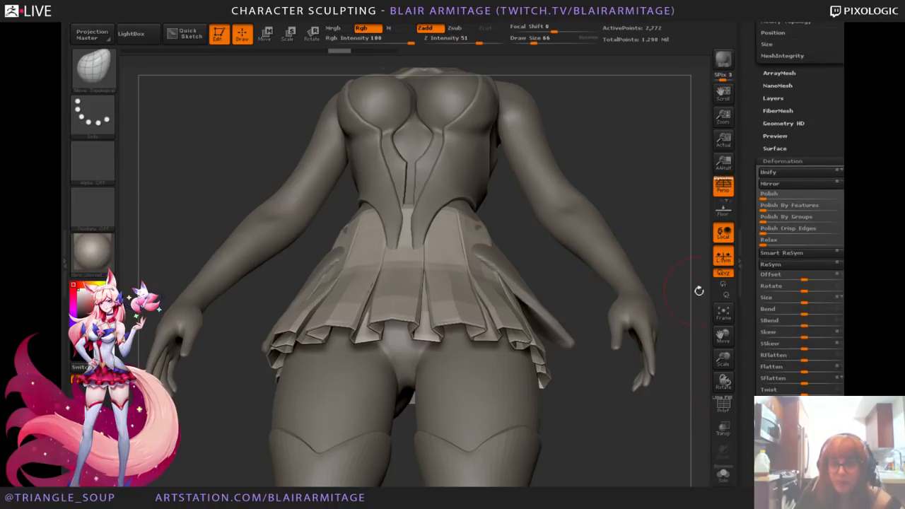
left_click_drag(667, 334, 674, 363)
left_click_drag(430, 290, 435, 300, "shift")
left_click_drag(551, 445, 550, 417)
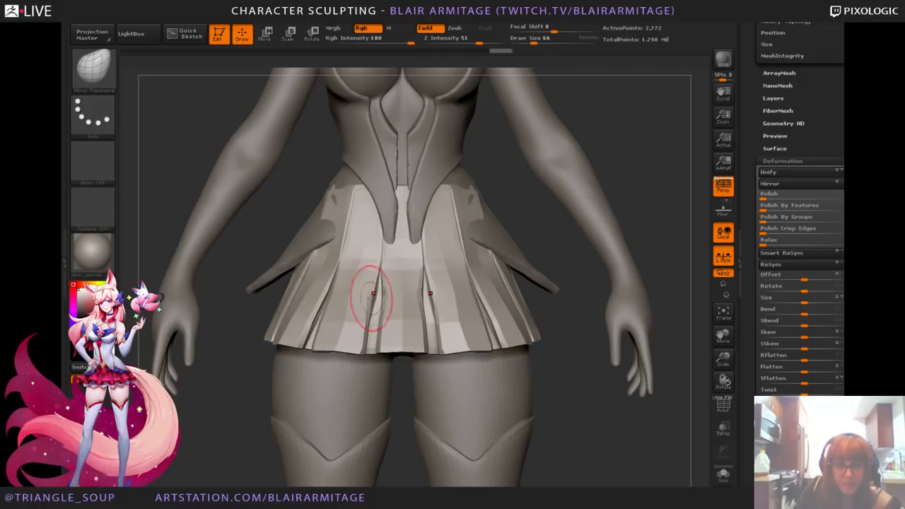
key("ctrl+shift+z")
key("ctrl+shift+z")
key("ctrl+shift+z")
key("ctrl+shift+z")
left_click_drag(613, 234, 693, 234)
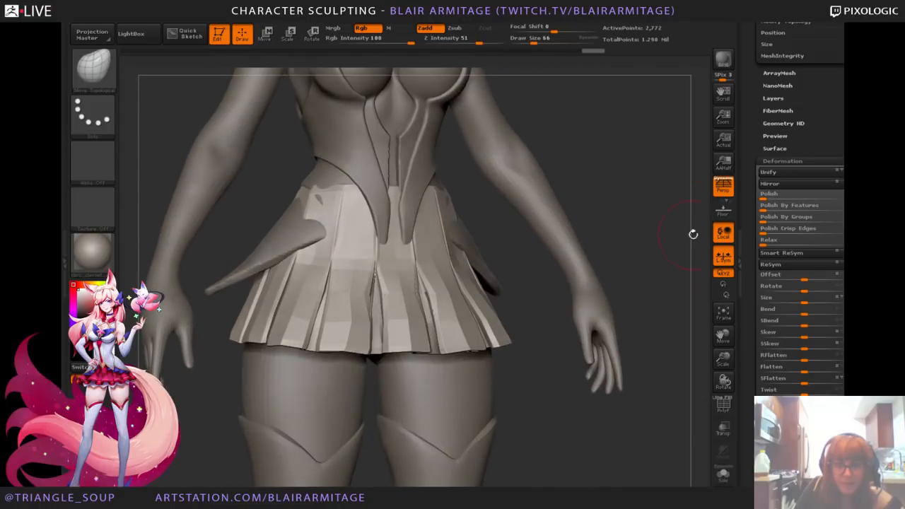
Step: Isolate the skirt with Solo and adjust the overlapping front pleat folds close up
left_click_drag(722, 351, 721, 417)
left_click(723, 475)
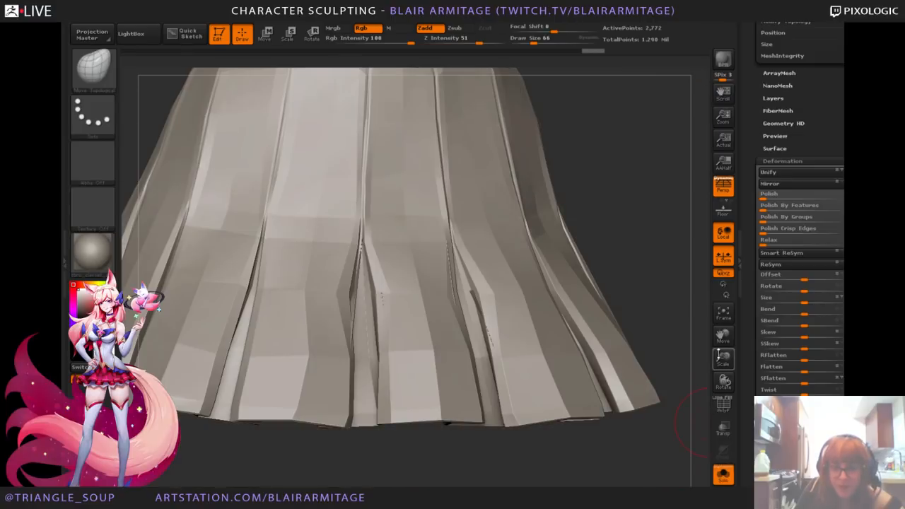
left_click_drag(723, 357, 722, 425)
mouse_move(695, 198)
left_mouse_down()
mouse_move(668, 160)
mouse_move(690, 152)
left_mouse_up()
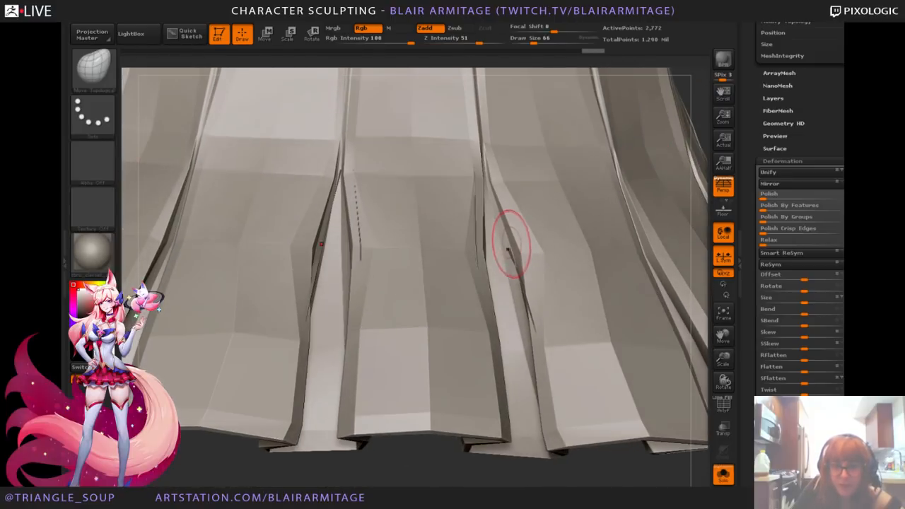
mouse_move(572, 377)
left_mouse_down()
mouse_move(658, 226)
mouse_move(637, 266)
left_mouse_up()
left_click_drag(690, 206, 696, 213)
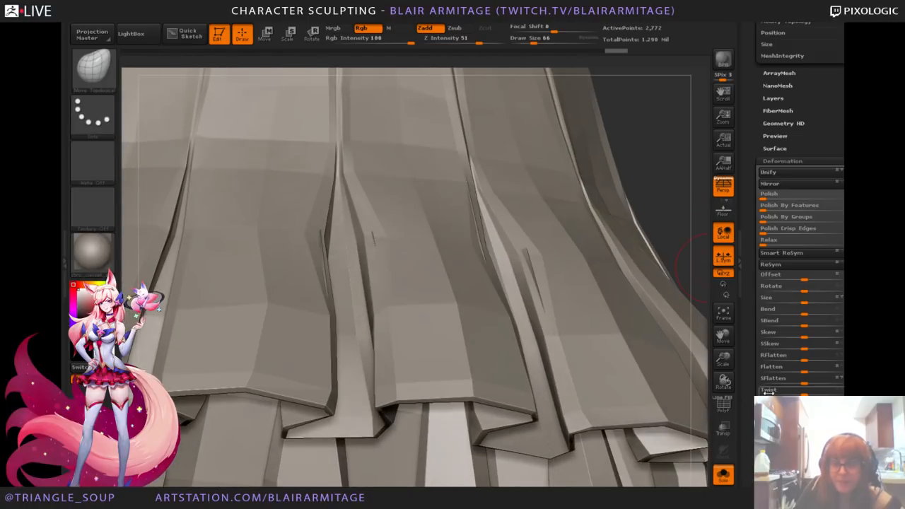
Step: Turn on Double display for the skirt and adjust its lower pleats with Move Topological at draw size 106
scroll(809, 293, "down", 10)
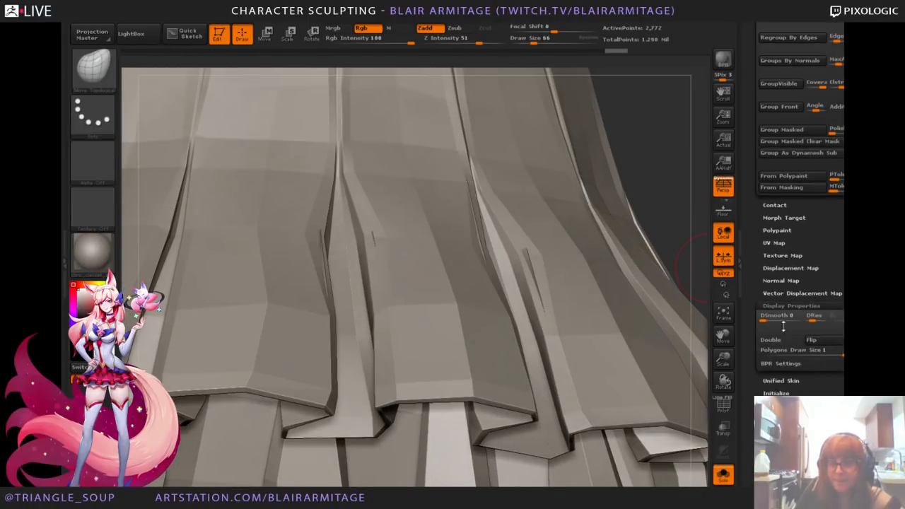
left_click(770, 349)
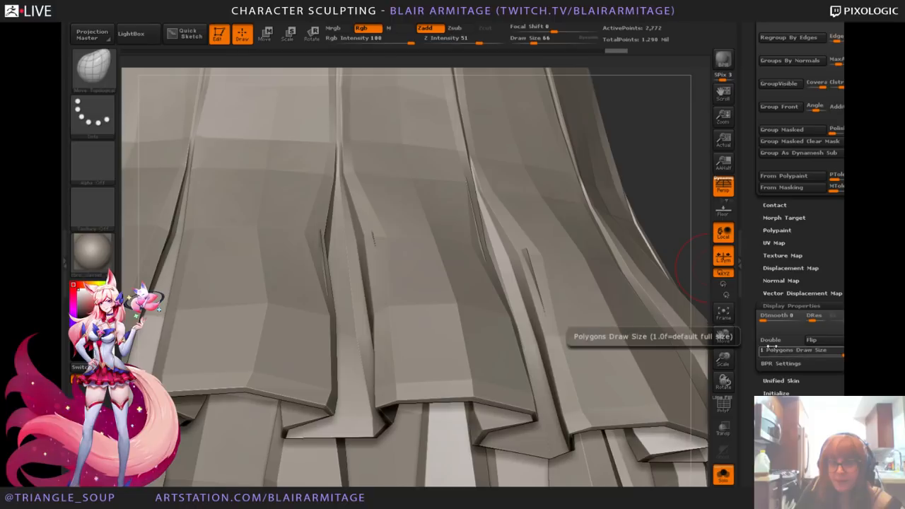
left_click(771, 340)
left_click_drag(690, 231, 545, 202)
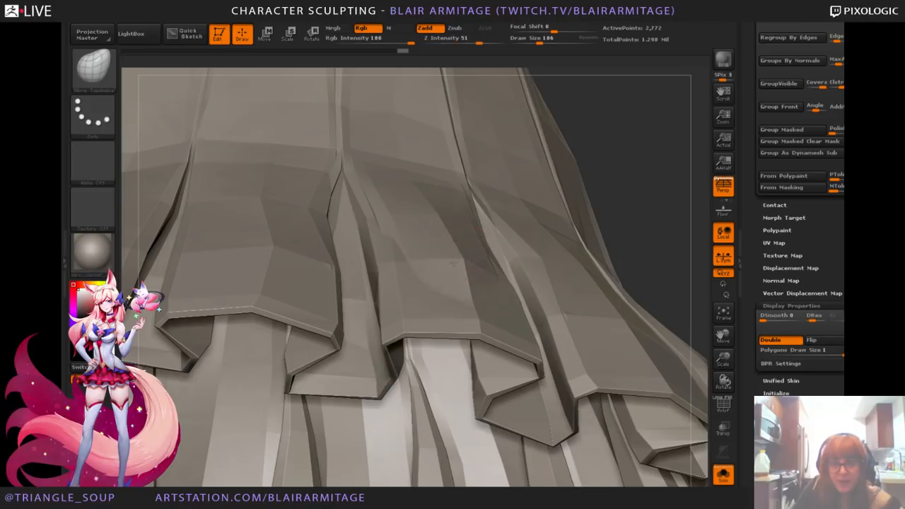
left_click_drag(641, 227, 578, 214)
left_click_drag(579, 202, 583, 215)
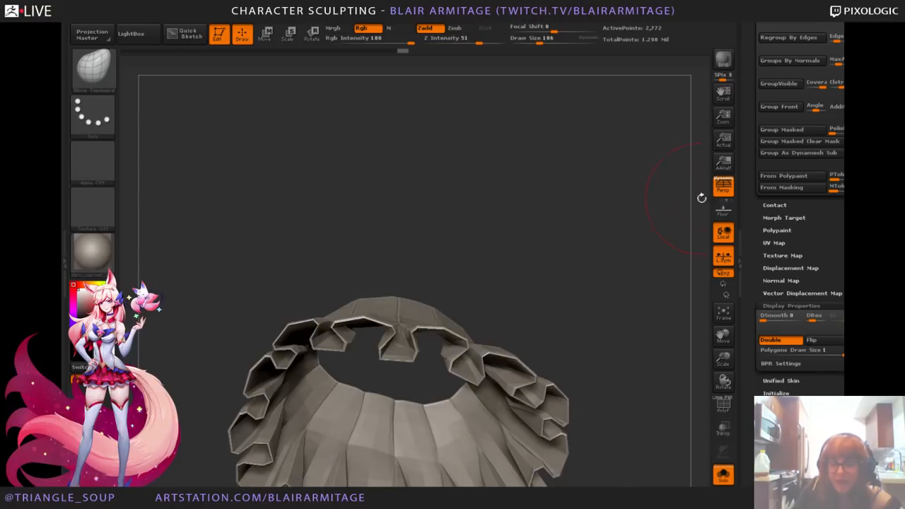
Step: Thicken the whole skirt with an Inflate deformation of 23
left_click_drag(818, 249, 806, 375)
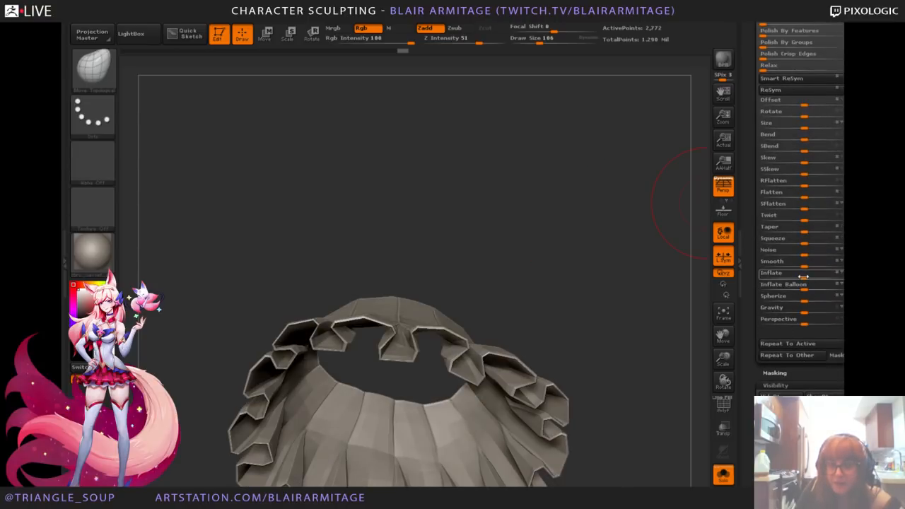
left_click_drag(804, 275, 816, 276)
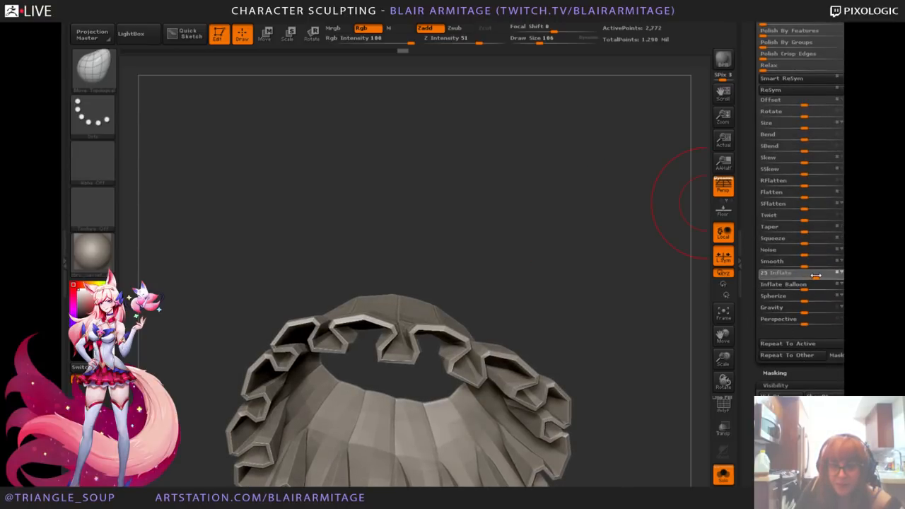
left_click_drag(596, 254, 639, 280)
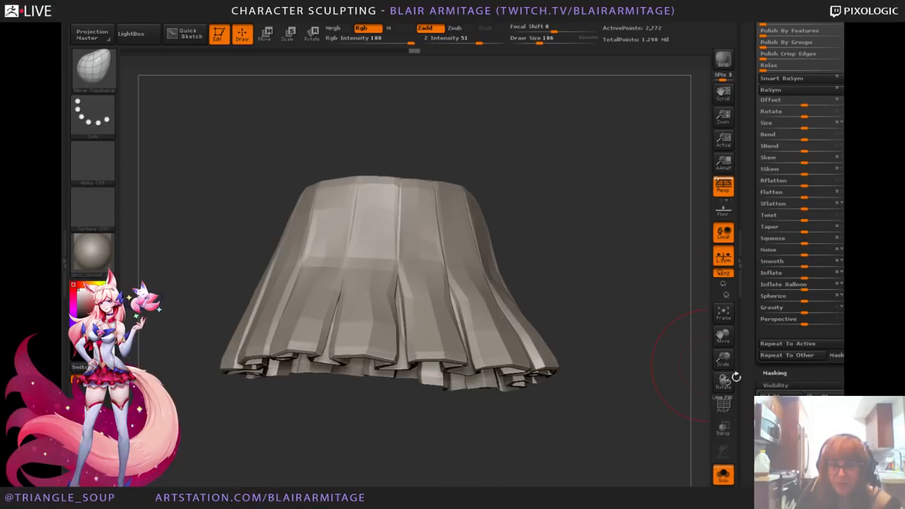
Step: Reshape the edges and lower corners of the front pleats with Move Topological at draw size 106
mouse_move(723, 358)
left_mouse_down()
mouse_move(696, 350)
mouse_move(559, 410)
mouse_move(559, 402)
left_mouse_up()
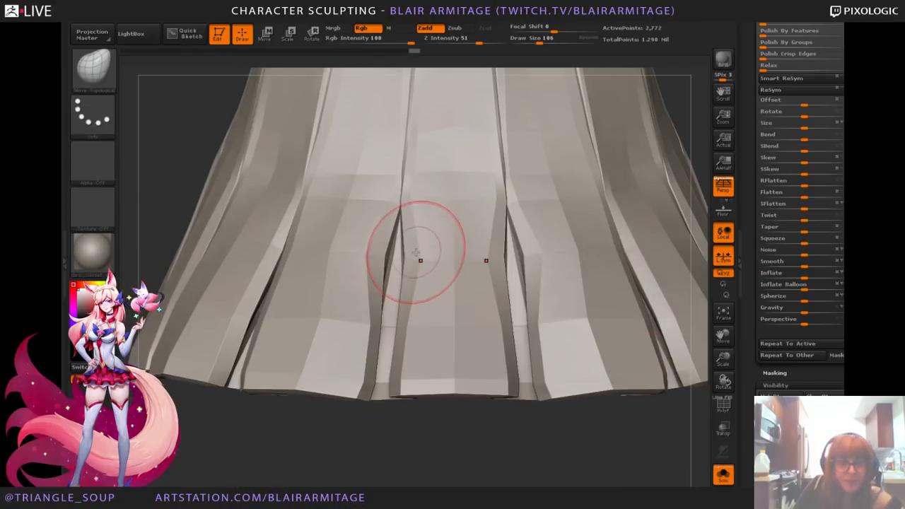
left_click_drag(415, 254, 425, 263)
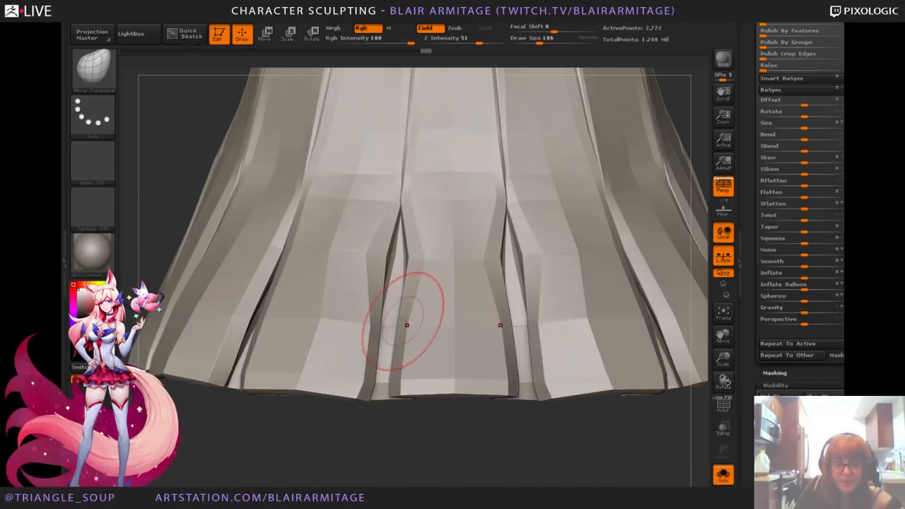
left_click_drag(405, 325, 411, 329)
mouse_move(333, 413)
left_mouse_down()
mouse_move(319, 425)
mouse_move(278, 414)
mouse_move(297, 417)
mouse_move(315, 403)
left_mouse_up()
mouse_move(326, 309)
left_mouse_down()
mouse_move(282, 323)
mouse_move(275, 303)
mouse_move(279, 313)
mouse_move(322, 324)
left_mouse_up()
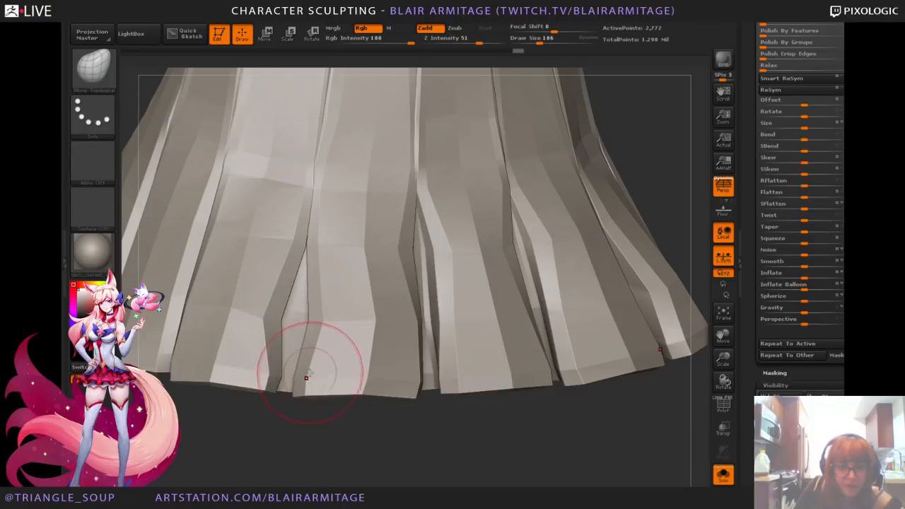
mouse_move(281, 405)
left_mouse_down()
mouse_move(275, 420)
mouse_move(257, 422)
left_mouse_up()
left_click_drag(249, 282, 261, 285)
mouse_move(254, 348)
left_mouse_down()
mouse_move(232, 324)
mouse_move(201, 371)
mouse_move(295, 396)
left_mouse_up()
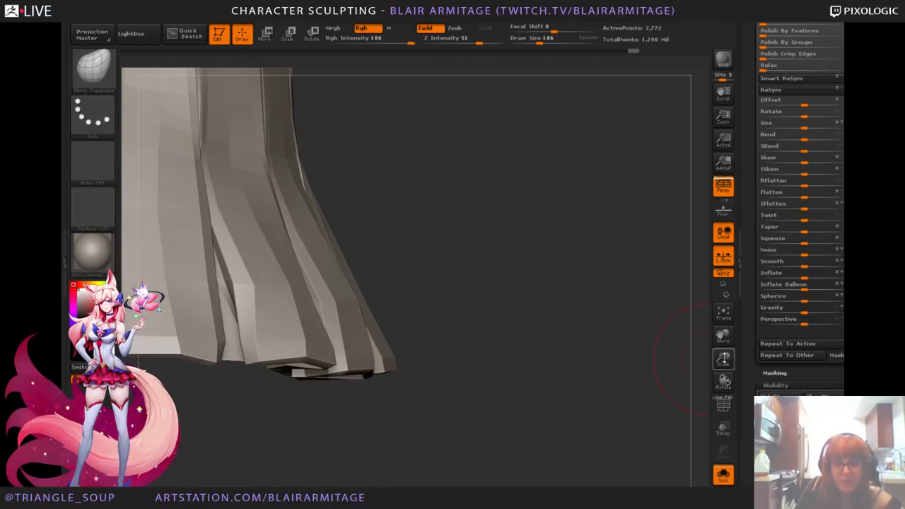
Step: Shape the side and back pleats towards the hem with Move Topological, reducing the draw size to 66
left_click_drag(724, 359, 724, 322)
left_click_drag(521, 317, 567, 338)
left_click_drag(724, 358, 724, 382)
left_click_drag(531, 348, 650, 394, "alt")
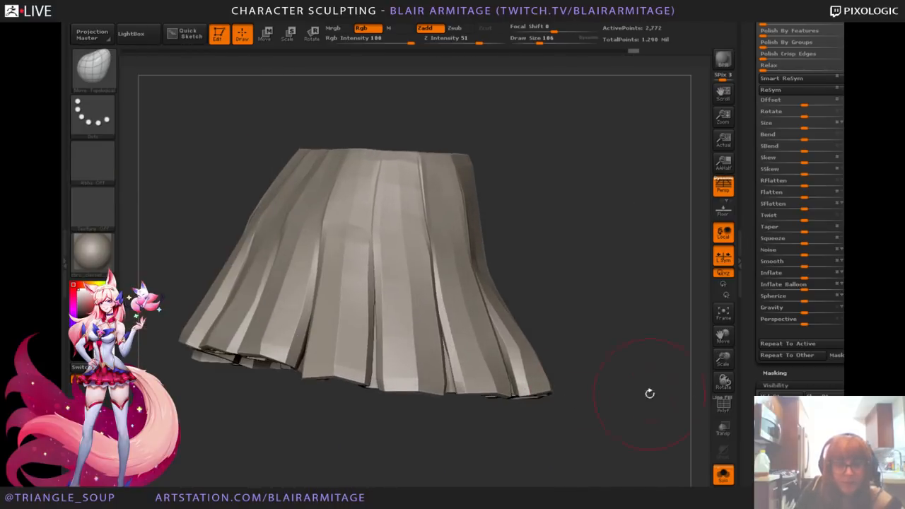
left_click_drag(388, 430, 396, 425)
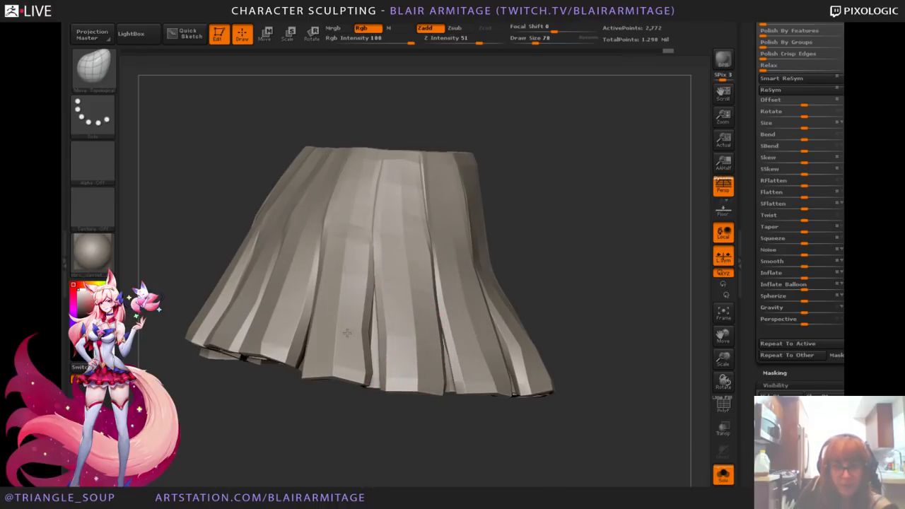
left_click_drag(401, 337, 406, 440)
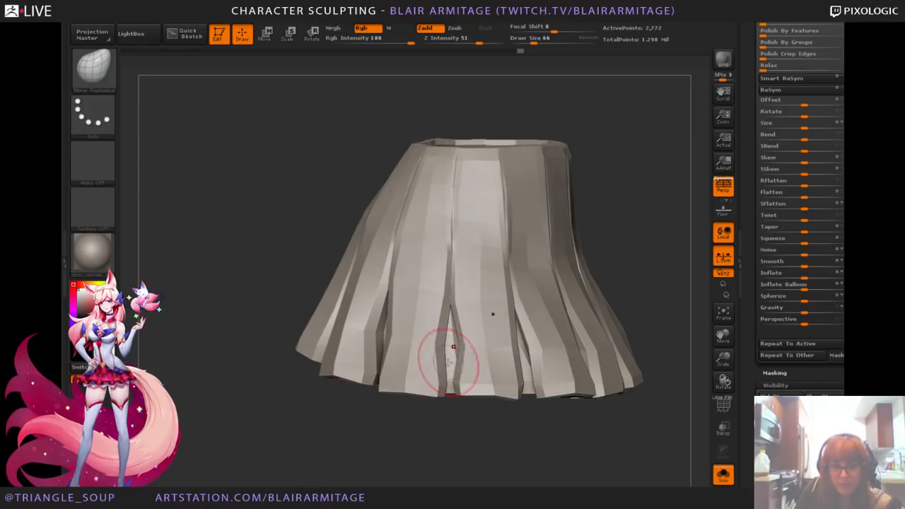
left_click_drag(329, 447, 404, 377)
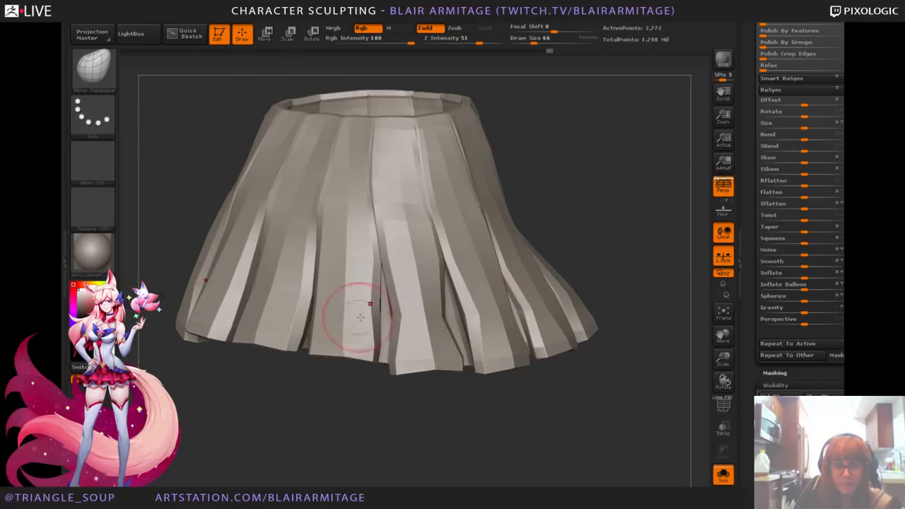
left_click_drag(378, 431, 377, 343)
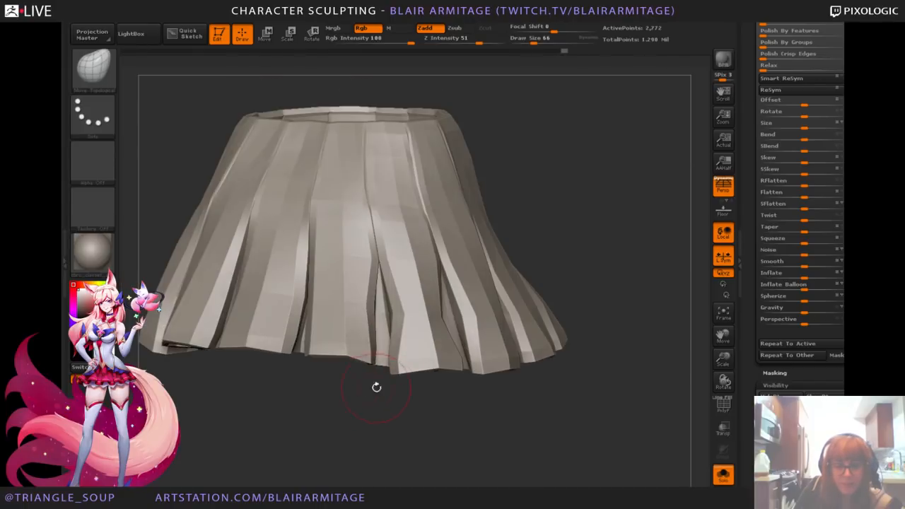
left_click_drag(376, 386, 301, 423)
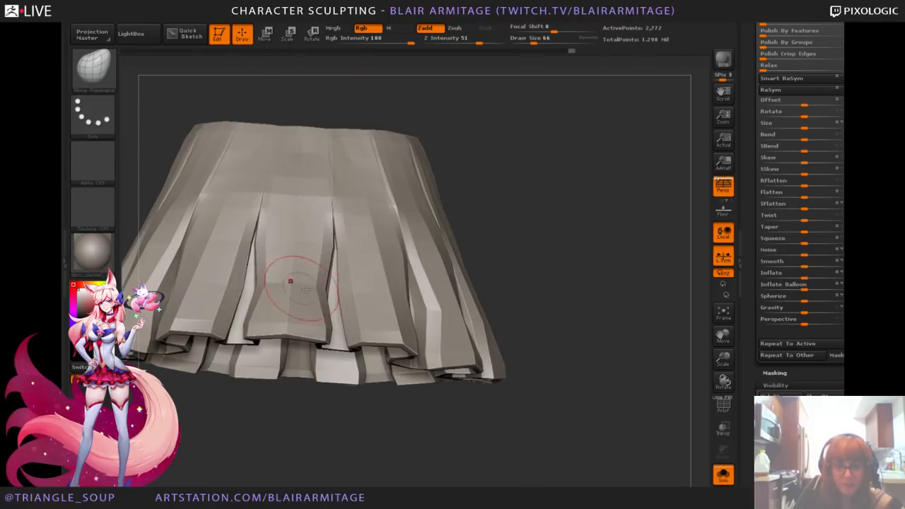
left_click_drag(328, 288, 368, 295)
left_click_drag(495, 263, 483, 330)
Step: Push the outer hem folds outward from below with Move Topological at draw size 90
mouse_move(336, 420)
left_mouse_down()
mouse_move(338, 446)
mouse_move(347, 228)
mouse_move(339, 244)
left_mouse_up()
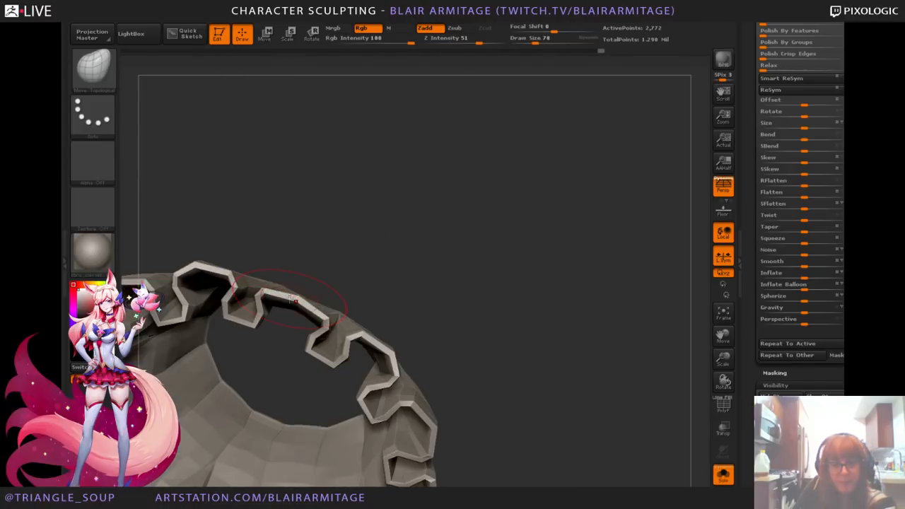
key("bracketright")
left_click_drag(296, 301, 307, 276)
left_click_drag(369, 342, 374, 335)
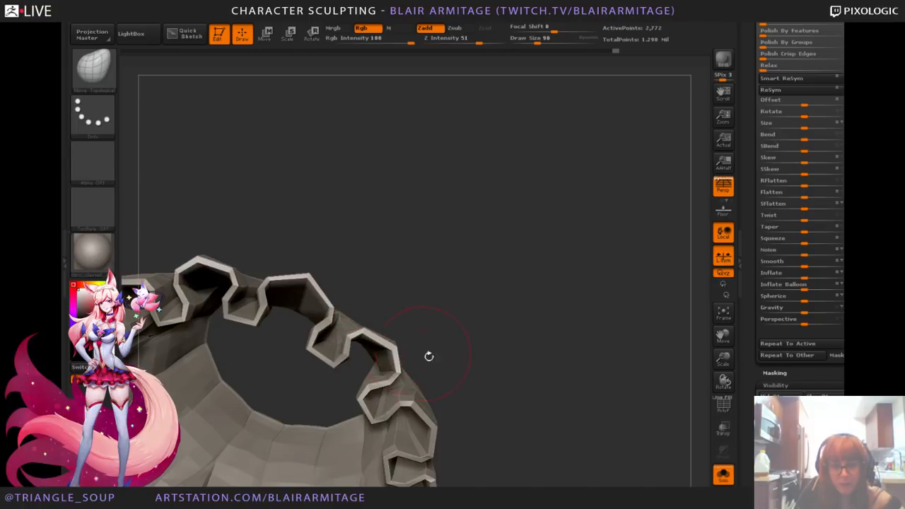
left_click_drag(431, 429, 437, 423)
mouse_move(511, 368)
left_mouse_down()
mouse_move(542, 219)
mouse_move(448, 312)
mouse_move(458, 305)
mouse_move(465, 312)
left_mouse_up()
key("bracketleft")
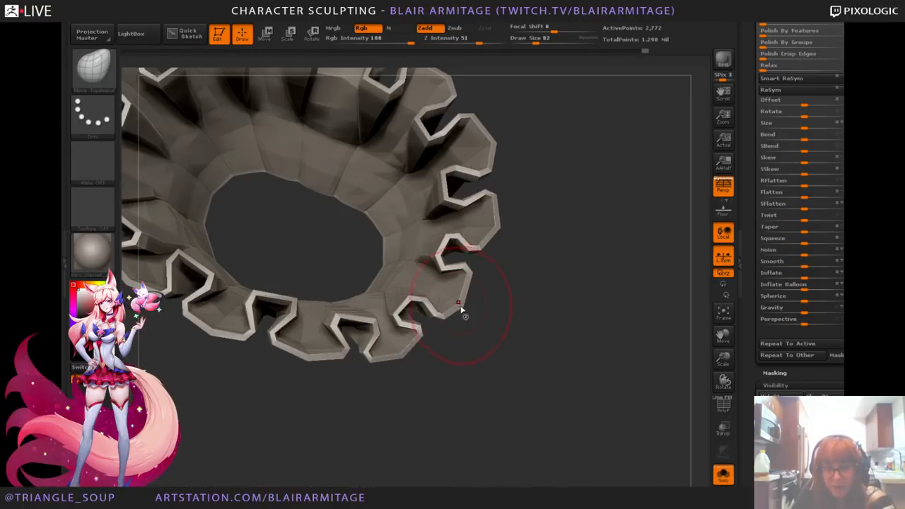
Step: Even out the inner folds along the skirt's hem with Move Topological at draw size 66
left_click_drag(398, 400, 360, 301)
left_click_drag(266, 256, 271, 267)
mouse_move(339, 318)
left_mouse_down()
mouse_move(398, 321)
mouse_move(533, 234)
left_mouse_up()
mouse_move(451, 293)
left_mouse_down("shift")
mouse_move(537, 322)
mouse_move(543, 301)
mouse_move(614, 248)
mouse_move(525, 328)
mouse_move(453, 269)
mouse_move(485, 225)
left_mouse_up("shift")
left_click_drag(354, 353, 366, 346)
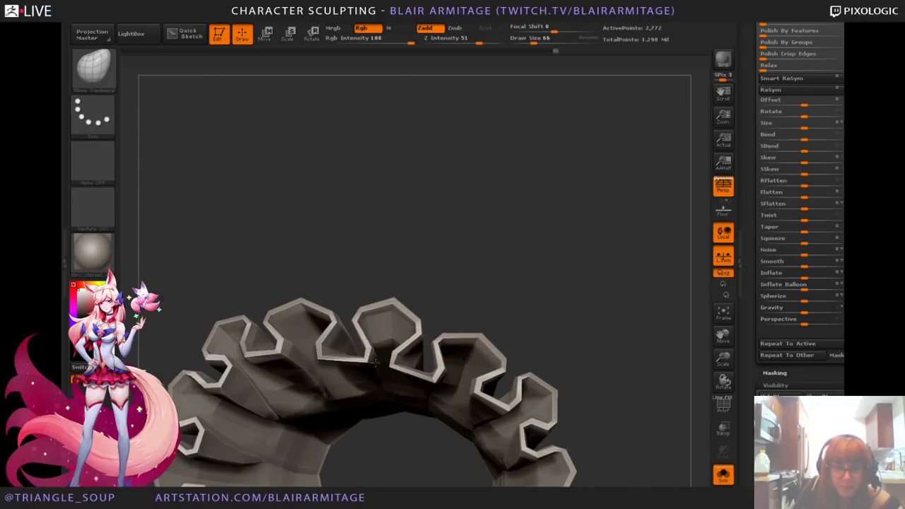
left_click_drag(511, 265, 495, 269, "shift")
left_click_drag(357, 358, 364, 358)
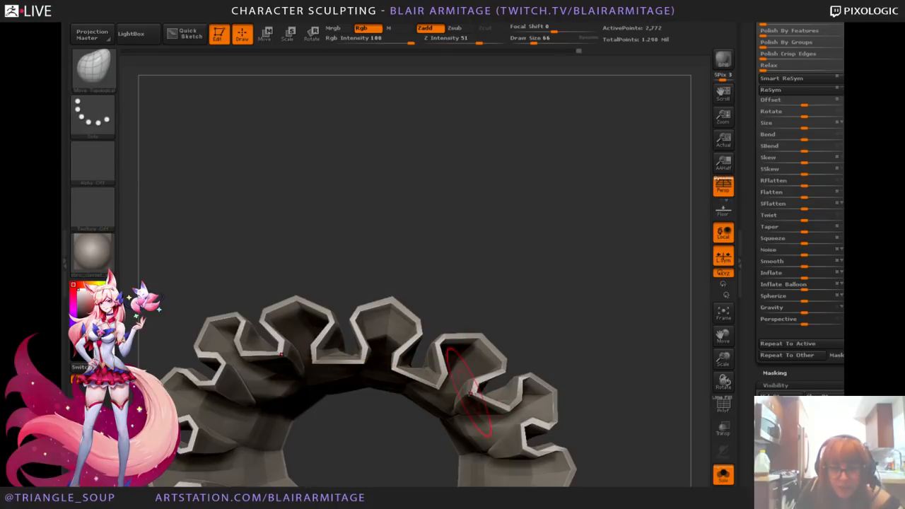
Step: Refine the remaining side and lower hem folds from below, reducing the Move Topological draw size to 50
left_click_drag(475, 386, 414, 292)
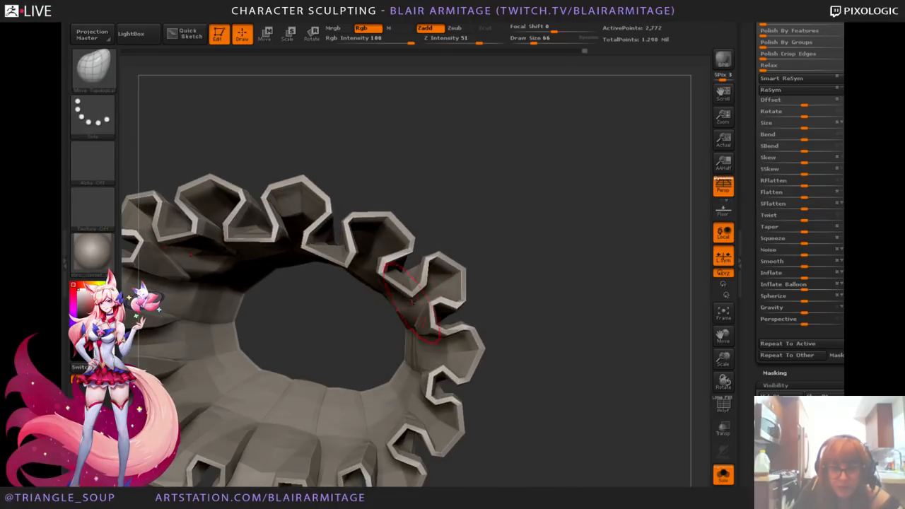
left_click_drag(427, 326, 429, 341)
key("bracketleft")
key("bracketleft")
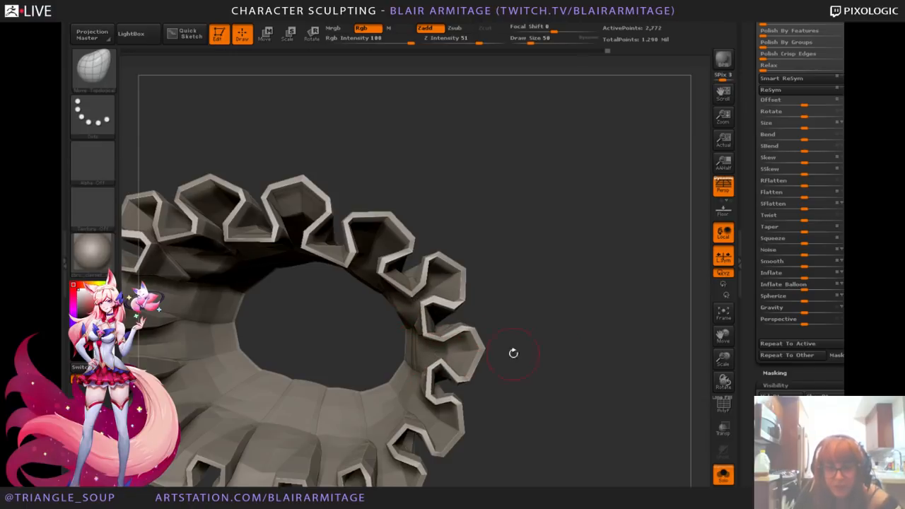
left_click_drag(513, 353, 459, 305)
left_click_drag(488, 272, 478, 259)
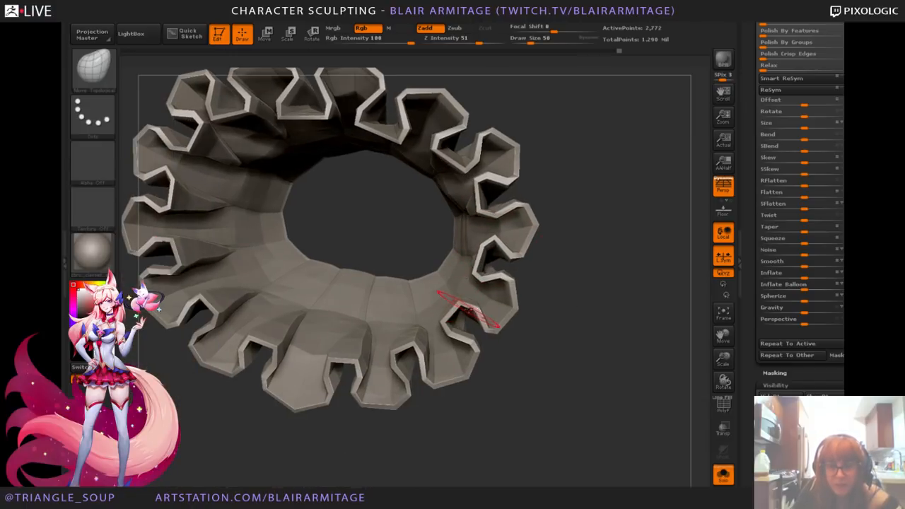
left_click_drag(469, 310, 461, 297)
left_click_drag(555, 340, 575, 327)
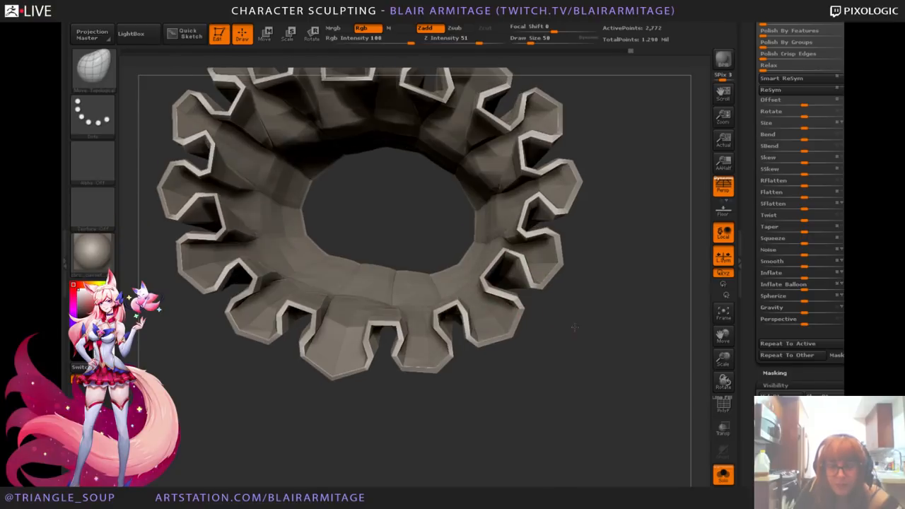
Step: Adjust the inner folds along the front and back of the skirt's hem from below with Move Topological
left_click_drag(455, 306, 433, 318)
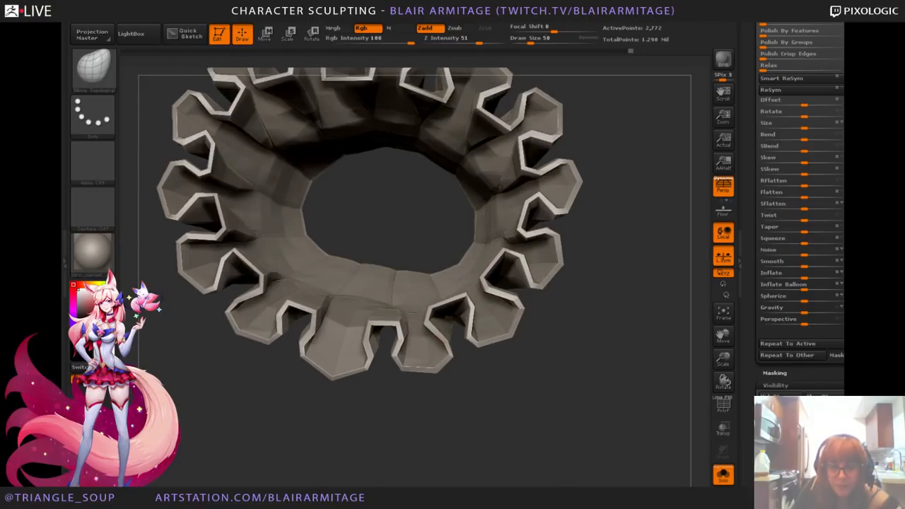
left_click_drag(369, 337, 364, 331)
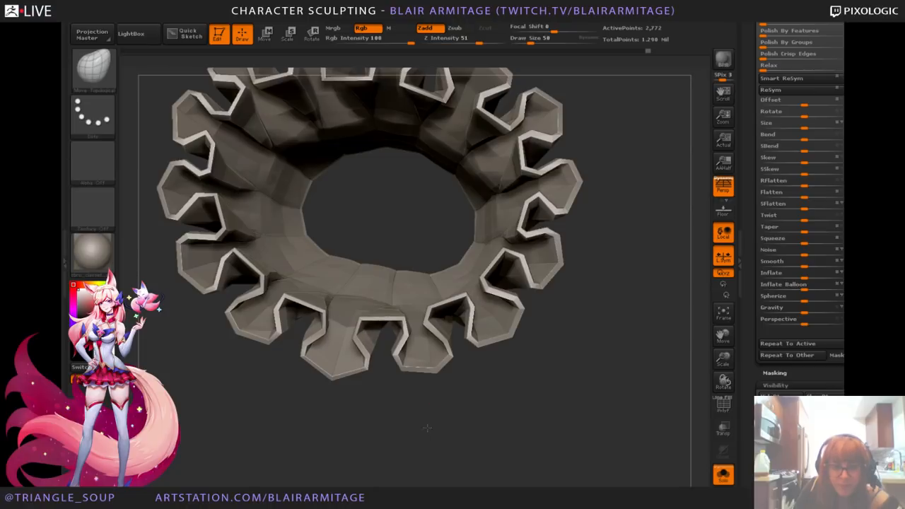
left_click_drag(428, 428, 418, 400)
mouse_move(583, 257)
left_mouse_down()
mouse_move(530, 323)
mouse_move(469, 322)
left_mouse_up()
left_click_drag(544, 304, 581, 244)
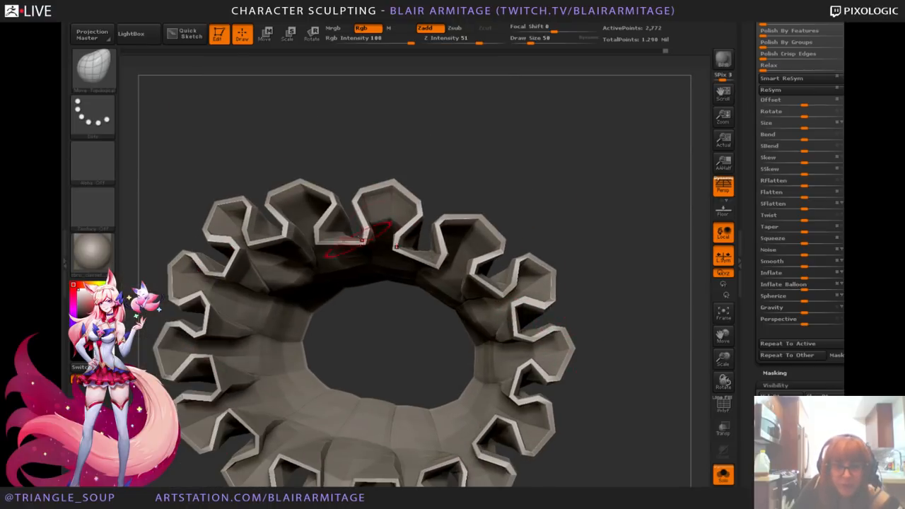
left_click_drag(361, 239, 421, 186)
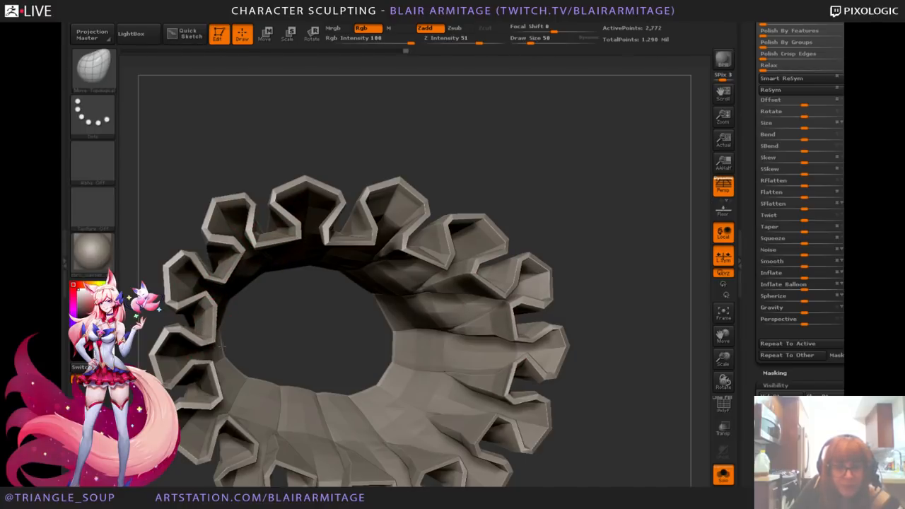
Step: Smooth the creases where the pleats open on the side of the skirt
left_click_drag(610, 251, 628, 164, "alt")
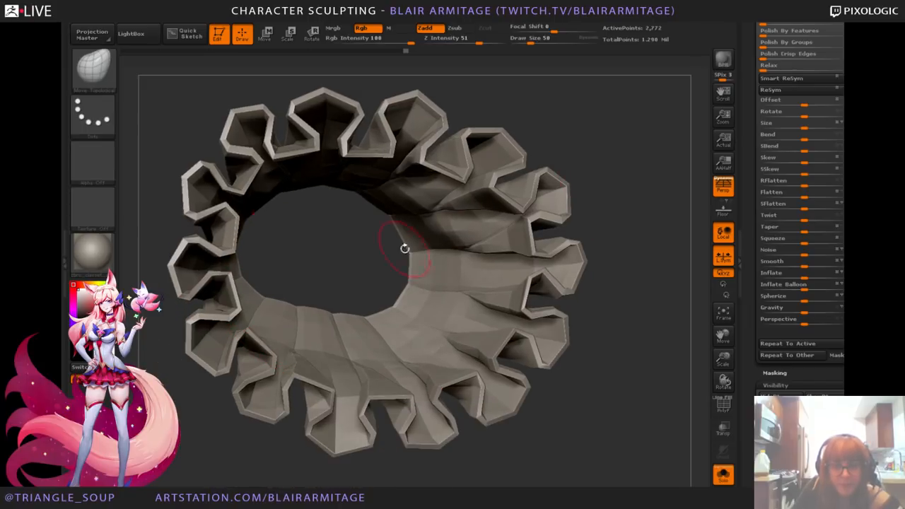
left_click_drag(672, 134, 651, 297)
mouse_move(657, 241)
left_mouse_down()
mouse_move(659, 347)
mouse_move(658, 287)
mouse_move(659, 305)
left_mouse_up()
left_click_drag(586, 233, 622, 254)
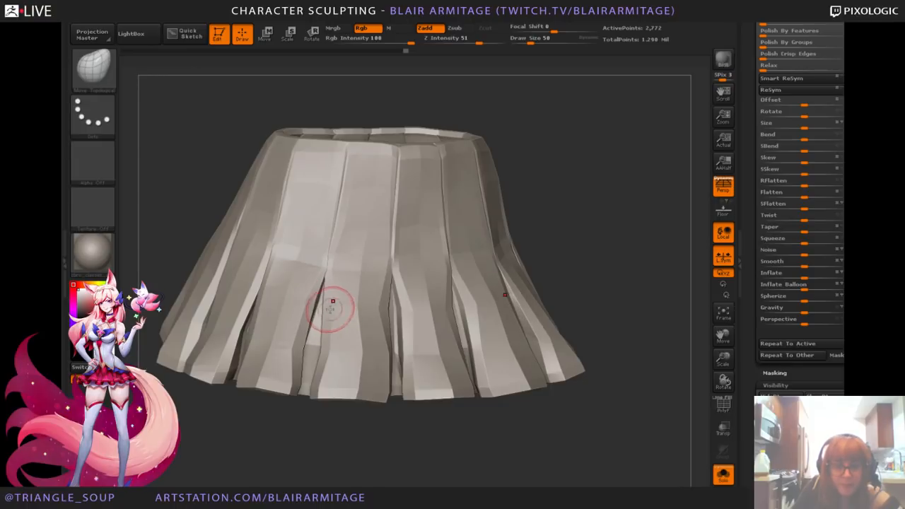
left_click_drag(337, 350, 349, 272)
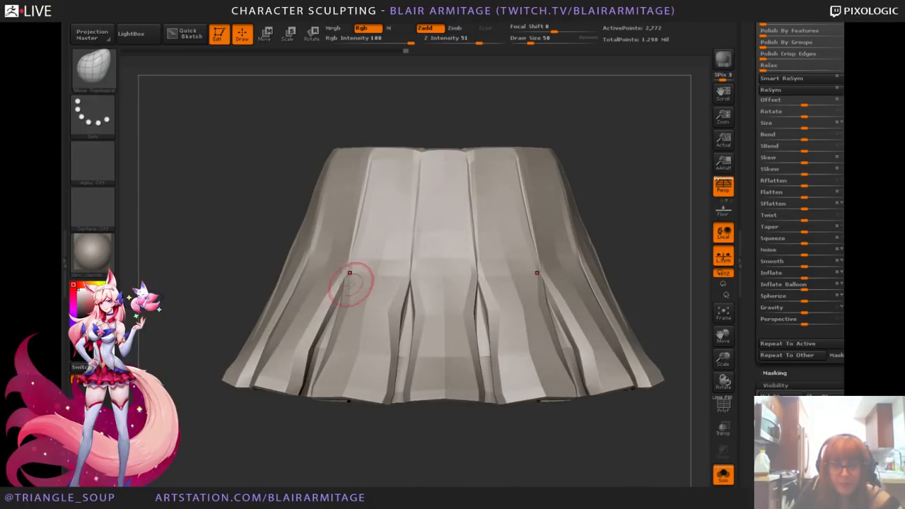
left_click_drag(645, 247, 535, 269)
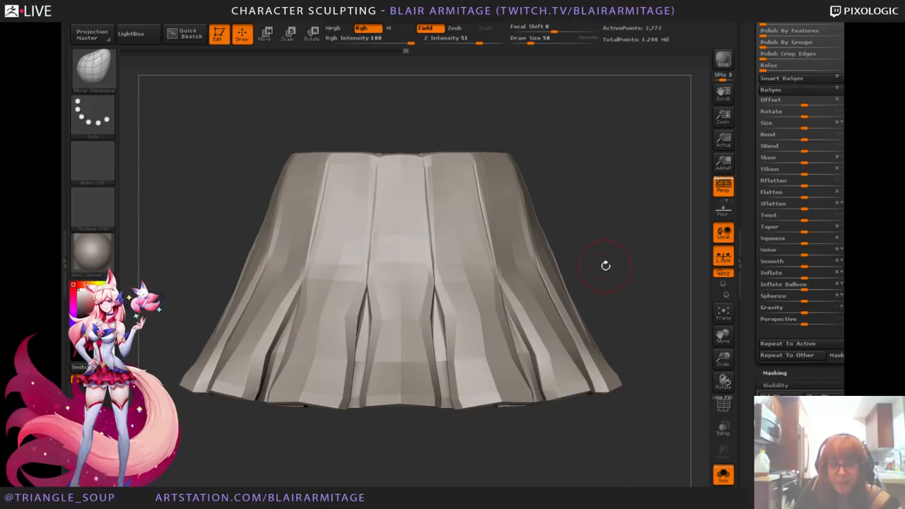
mouse_move(605, 265)
left_mouse_down()
mouse_move(473, 340)
mouse_move(479, 293)
left_mouse_up()
right_click_drag(481, 294, 585, 272)
left_click_drag(545, 286, 543, 281, "shift")
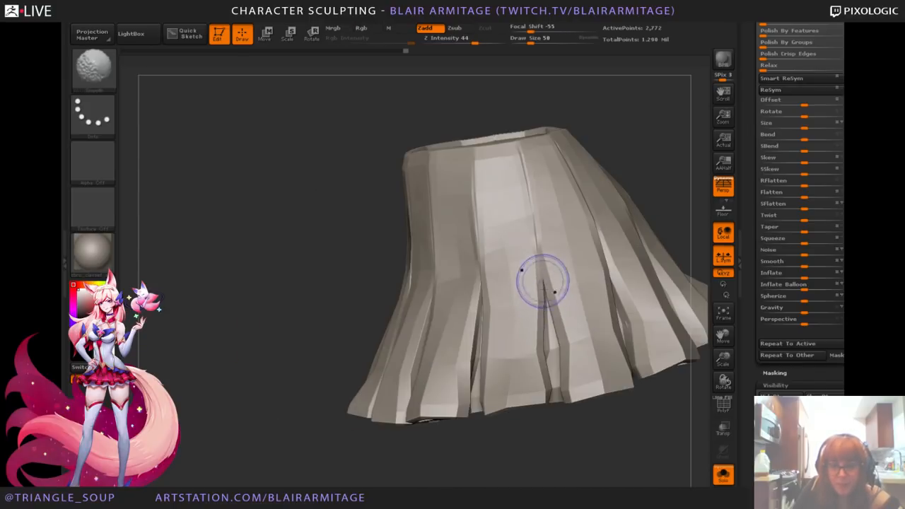
mouse_move(543, 281)
right_mouse_down()
mouse_move(559, 274)
mouse_move(542, 262)
right_mouse_up()
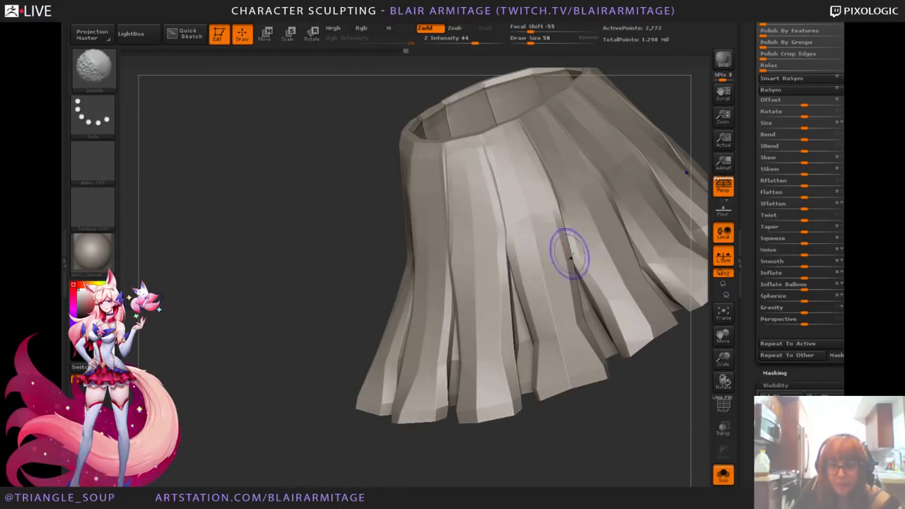
left_click_drag(571, 256, 598, 312, "shift")
mouse_move(615, 418)
left_mouse_down()
mouse_move(601, 448)
mouse_move(657, 414)
mouse_move(614, 430)
mouse_move(663, 208)
mouse_move(647, 260)
left_mouse_up()
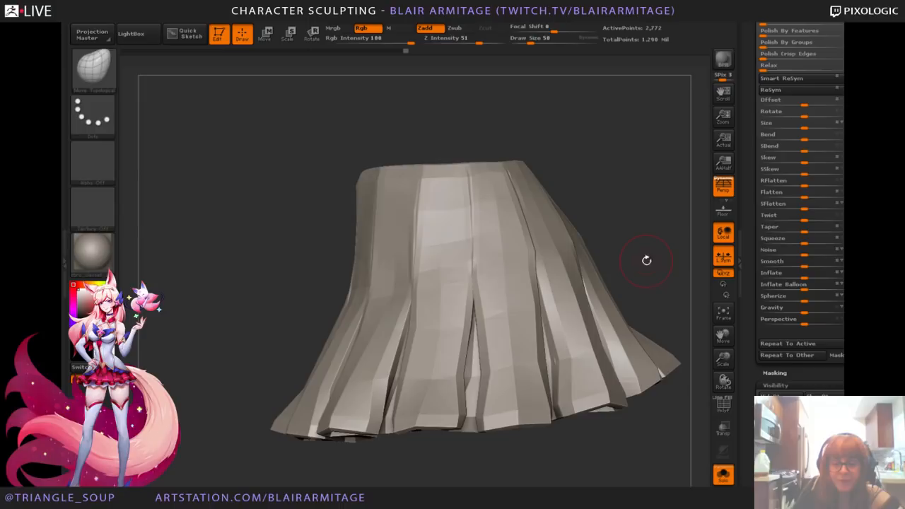
Step: Show the whole figure and examine how the skirt sits beneath the flared hip panels from the side and front
left_click(732, 477)
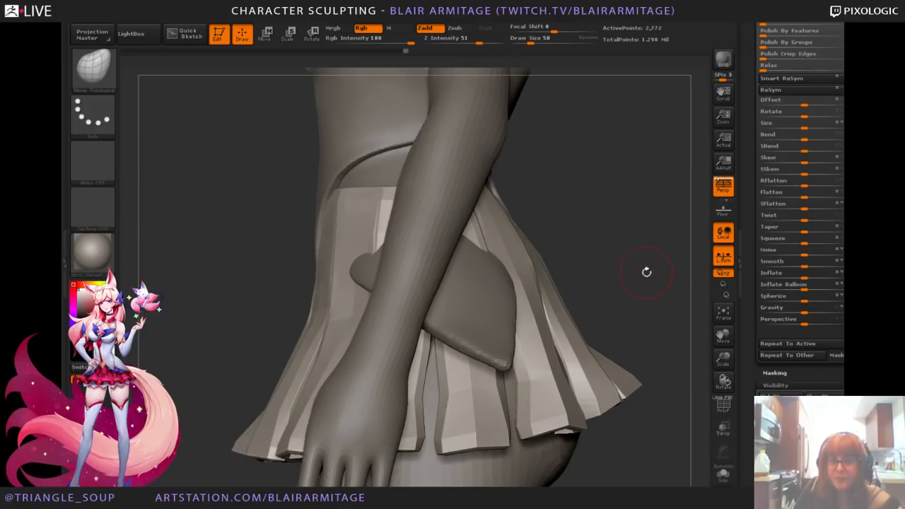
left_click_drag(649, 283, 714, 325)
left_click_drag(731, 357, 638, 271)
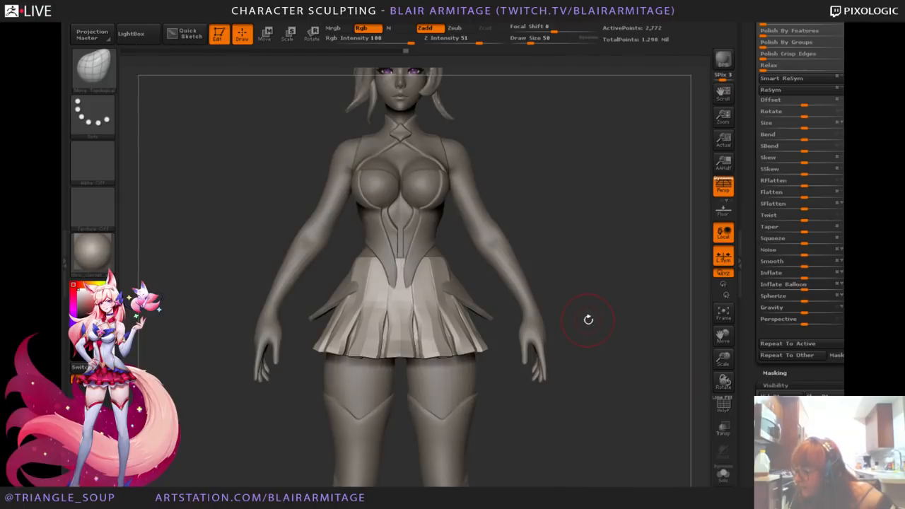
left_click_drag(585, 339, 368, 192)
left_click_drag(461, 192, 657, 435)
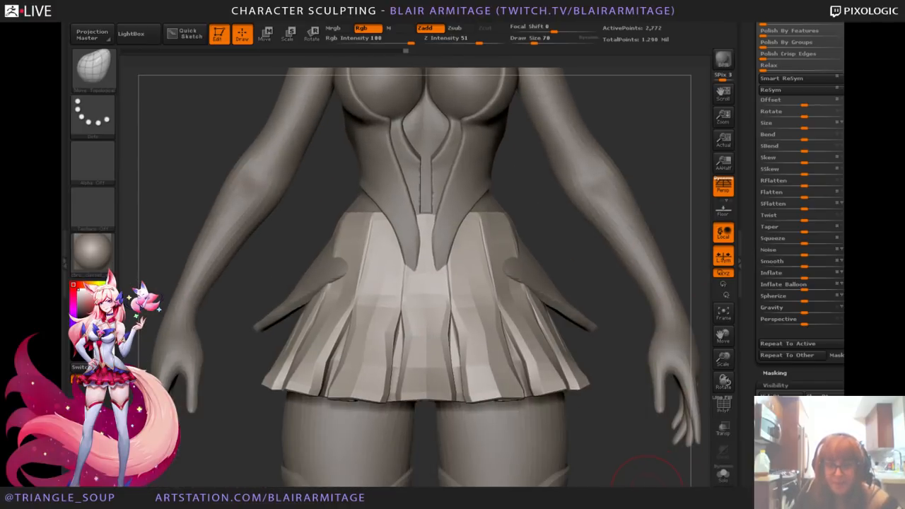
Step: Isolate the skirt and choose the Inflat brush at draw size 70 for working on the hem from below
left_click_drag(648, 466, 639, 395)
left_click(723, 476)
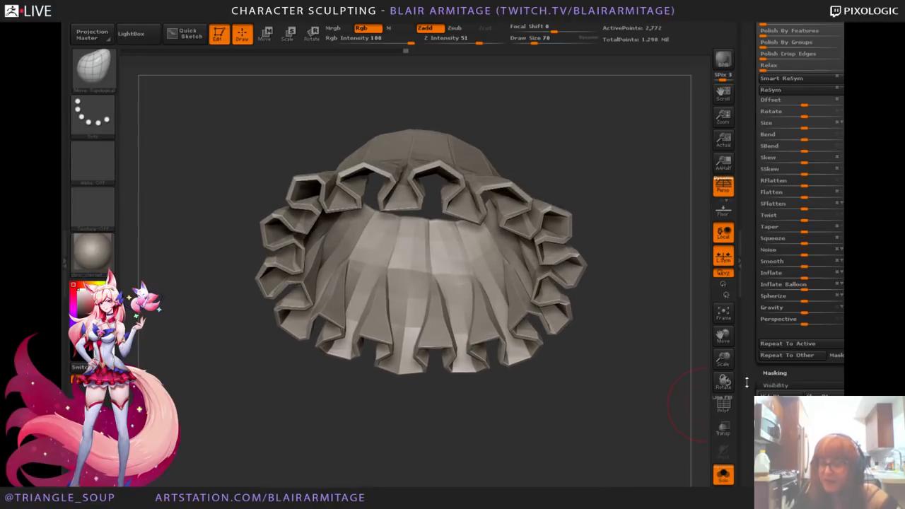
left_click_drag(724, 359, 723, 381)
left_click_drag(606, 221, 617, 299, "alt")
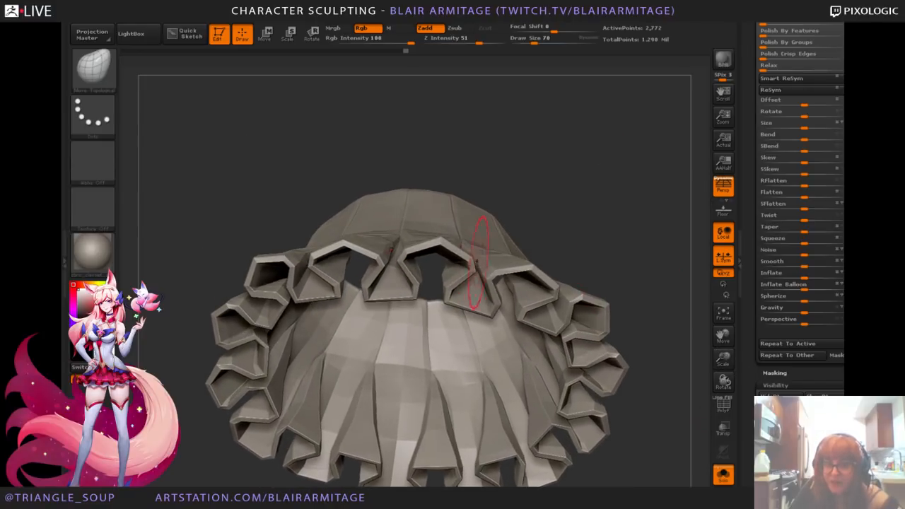
left_click_drag(478, 261, 514, 209)
key("b")
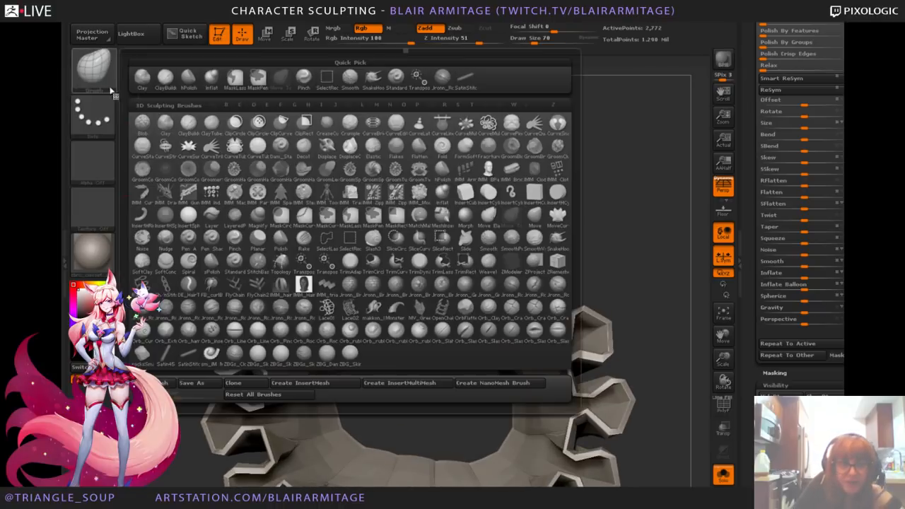
left_click(216, 90)
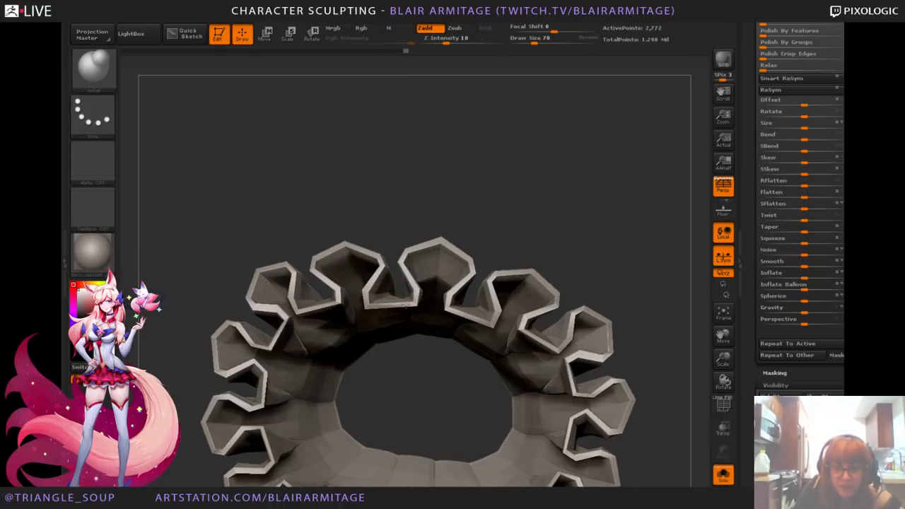
left_click_drag(608, 161, 594, 212)
left_click(94, 74)
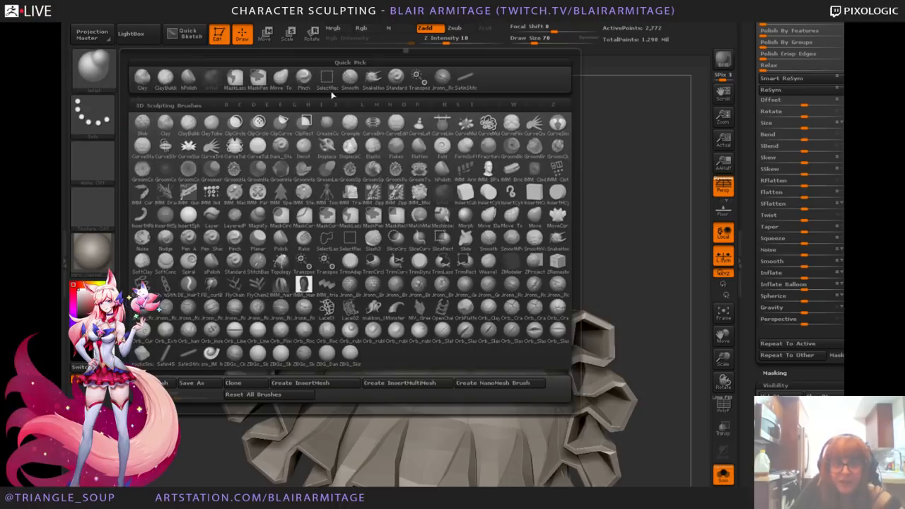
left_click(281, 80)
left_click_drag(448, 168, 580, 107)
left_click_drag(576, 263, 361, 121)
Step: Inflate the inner folds along the skirt's hem from below with the Inflat brush
left_click(94, 69)
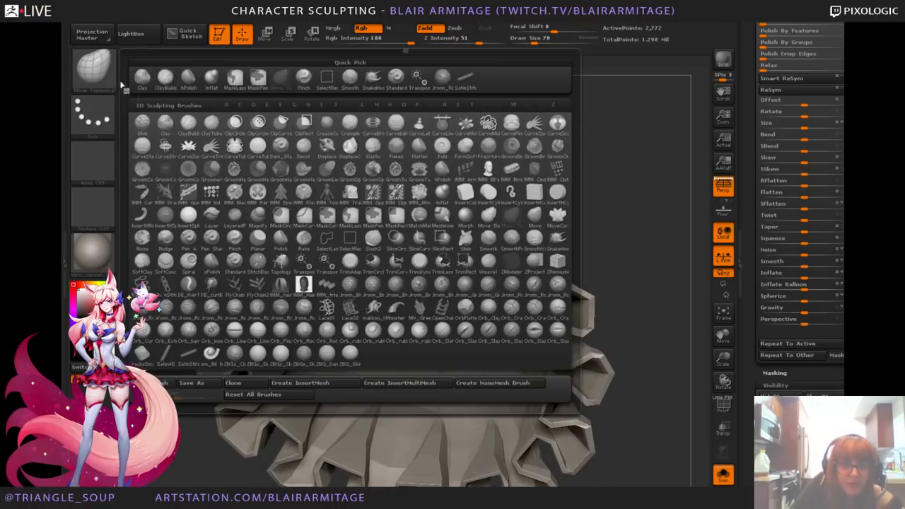
left_click(214, 85)
left_click_drag(464, 194, 566, 135)
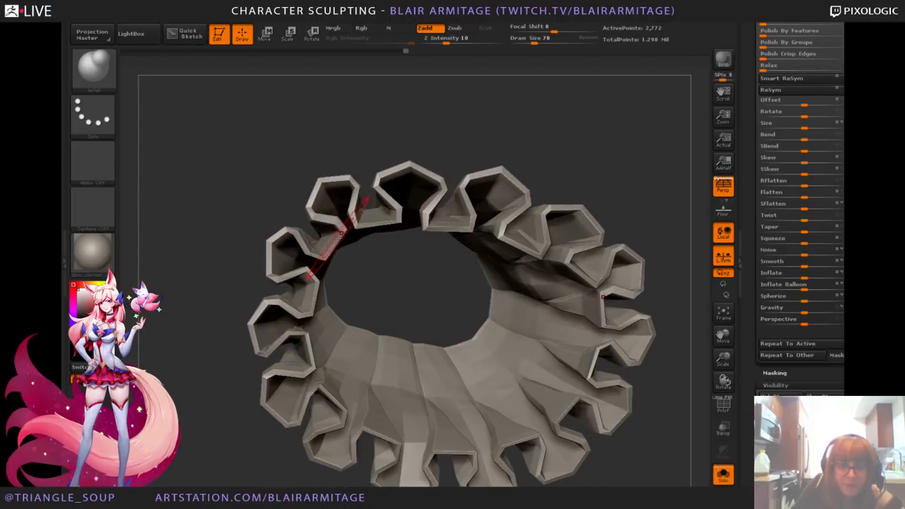
mouse_move(340, 230)
left_mouse_down()
mouse_move(320, 249)
mouse_move(385, 227)
left_mouse_up()
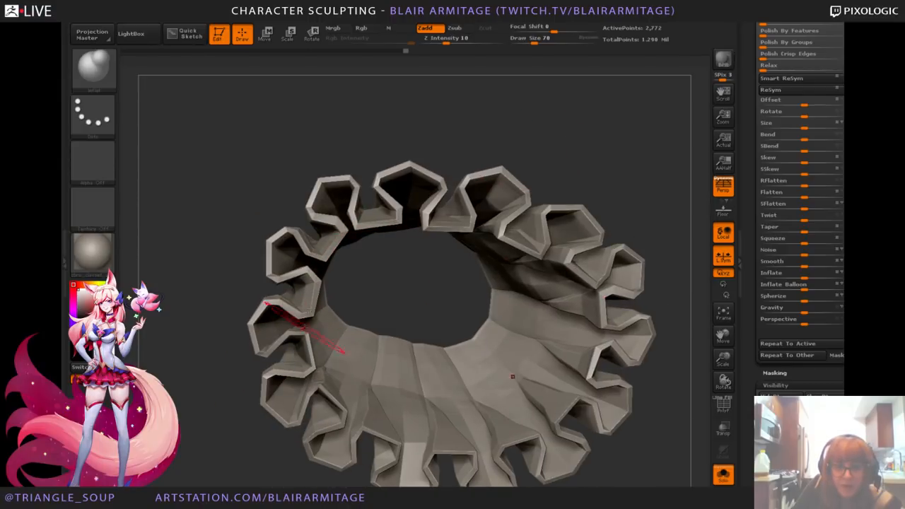
left_click_drag(240, 425, 240, 369)
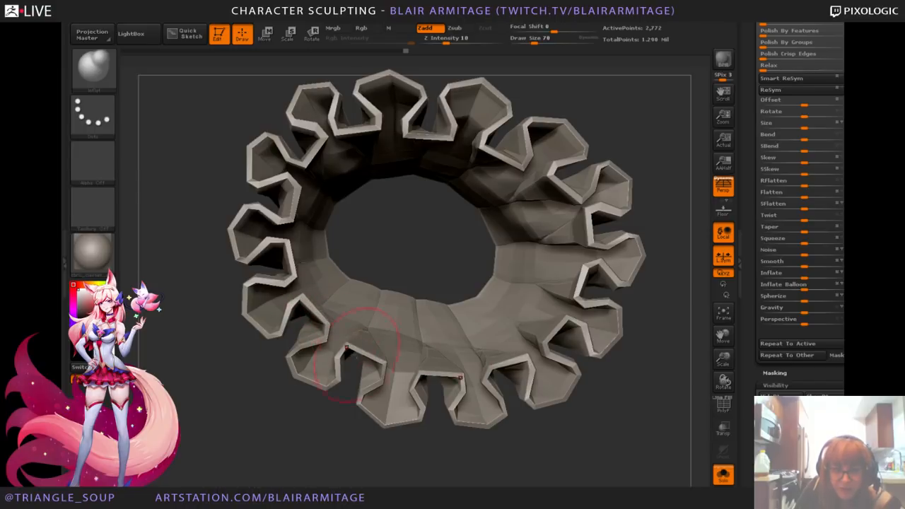
Step: Examine the skirt's front pleats in isolation and together with the whole figure
left_click_drag(407, 443, 608, 327)
left_click_drag(628, 281, 629, 263, "alt")
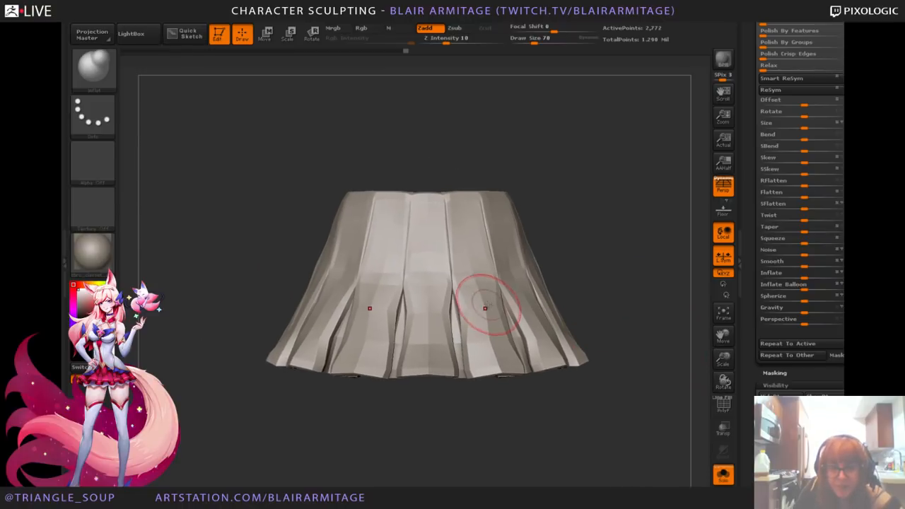
left_click_drag(613, 317, 704, 347)
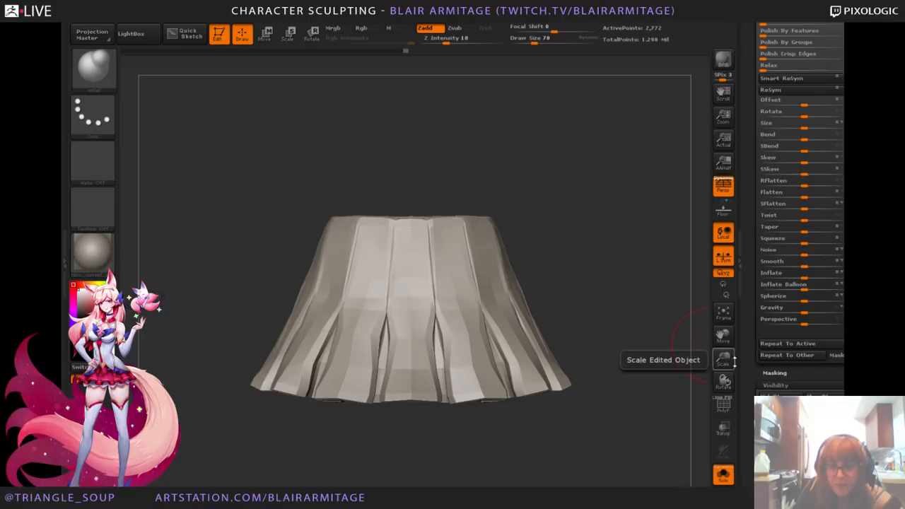
left_click_drag(747, 359, 747, 453)
left_click(724, 475)
Step: Append a Cylinder3D as a new subtool and make it the active one
left_click_drag(749, 283, 748, 424)
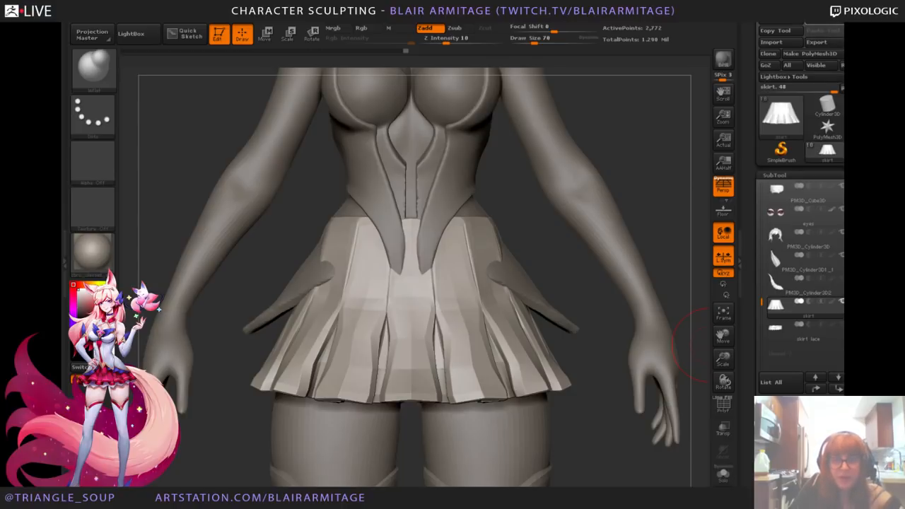
scroll(806, 342, "down", 4)
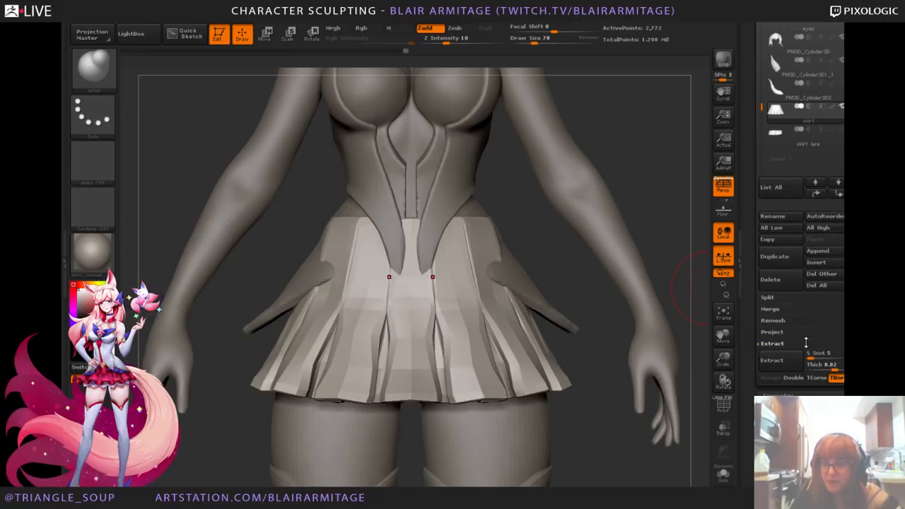
left_click(838, 256)
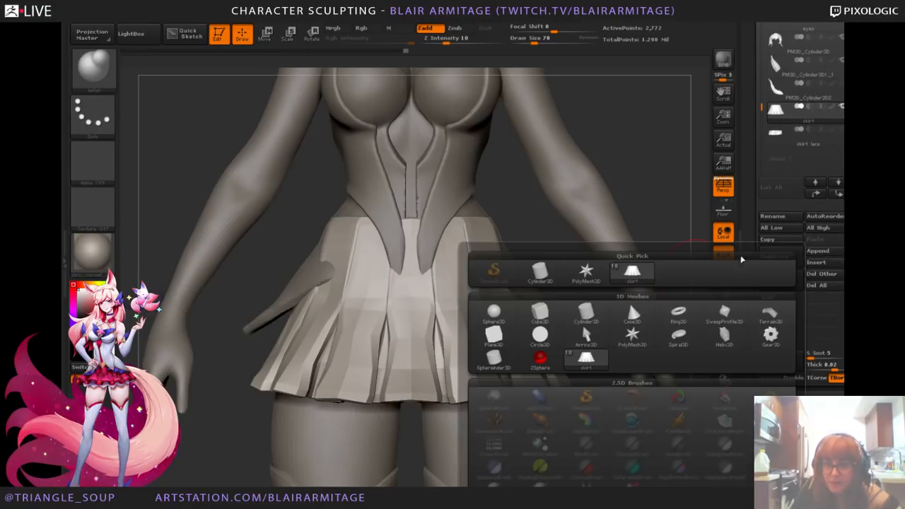
left_click(629, 301)
left_click(782, 159)
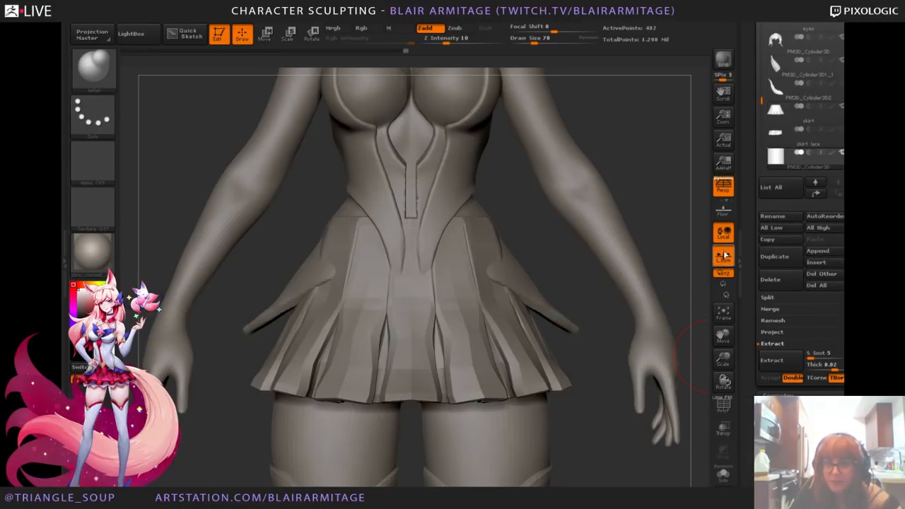
Step: Isolate the new cylinder and frame it in the view
left_click(724, 474)
left_click_drag(718, 346, 717, 318)
left_click_drag(538, 369, 420, 411, "alt")
left_click_drag(722, 359, 710, 462)
left_click_drag(495, 260, 534, 329, "alt")
key("f")
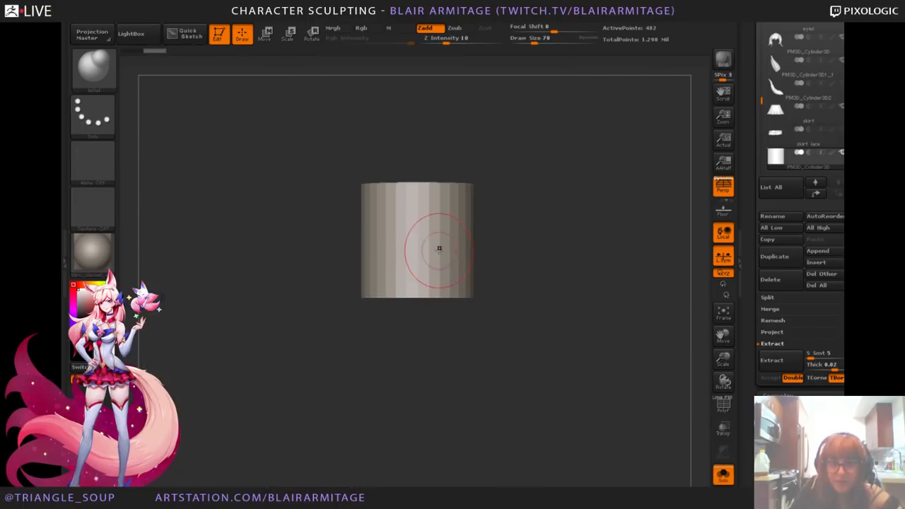
Step: Convert the cylinder to DynaMesh and reduce the draw size to 26 for masking its flat end
left_click_drag(549, 228, 567, 293)
left_click_drag(754, 419, 773, 342)
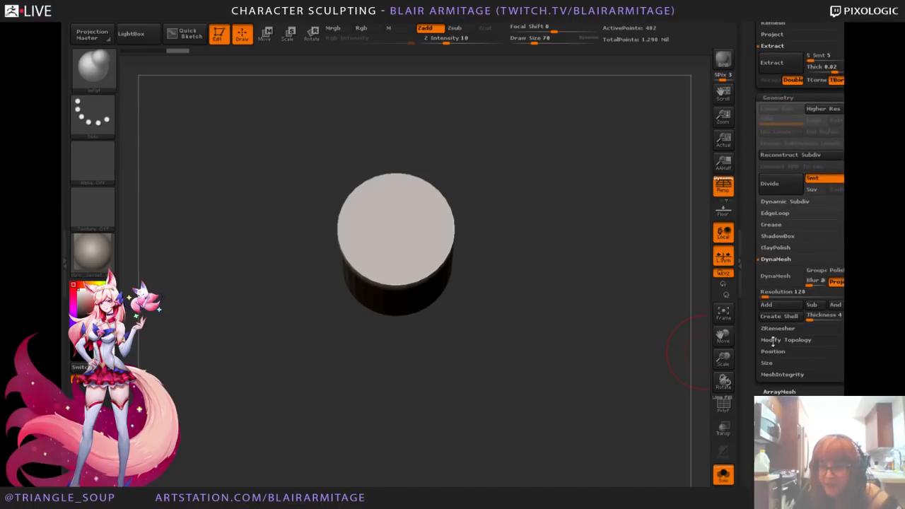
left_click(774, 280)
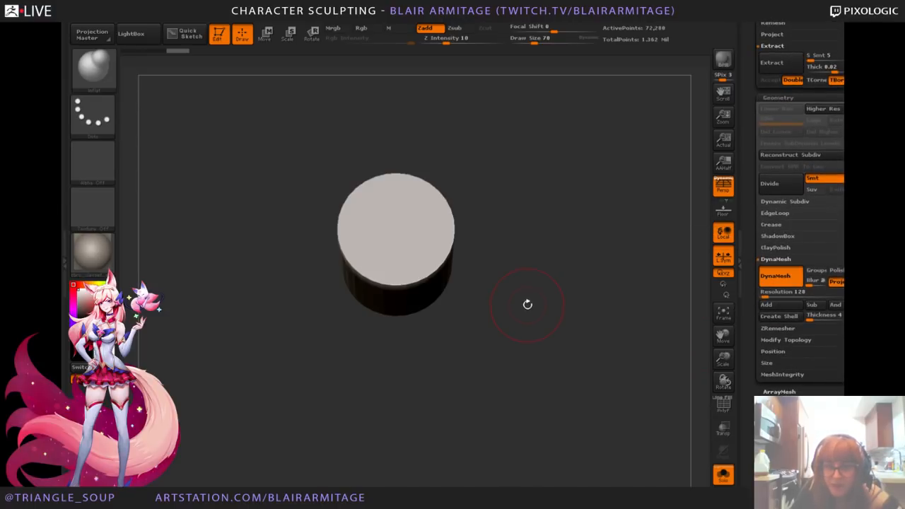
left_click_drag(528, 304, 526, 225)
left_click_drag(408, 265, 402, 263, "shift")
left_click_drag(554, 185, 569, 319)
key("bracketleft")
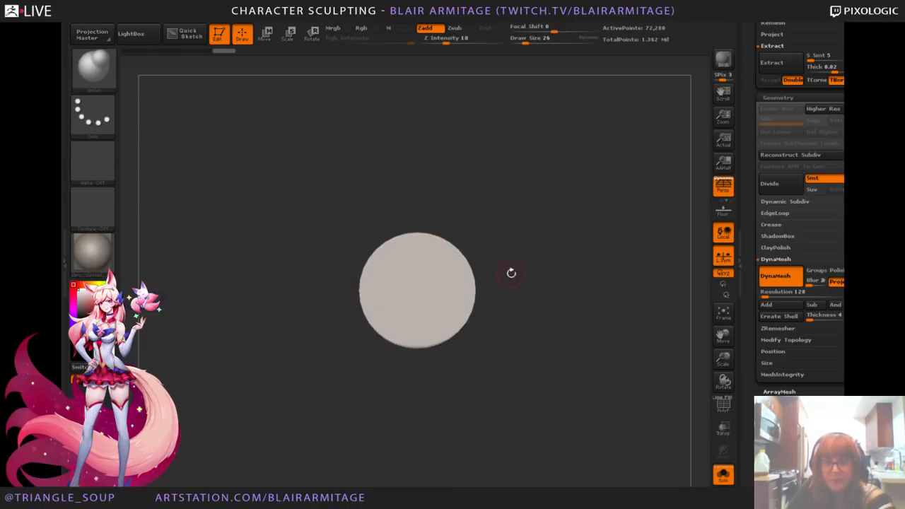
left_click_drag(720, 358, 657, 400)
left_click_drag(582, 245, 585, 319, "alt")
mouse_move(406, 226)
left_mouse_down("ctrl")
mouse_move(429, 224)
mouse_move(406, 213)
mouse_move(415, 228)
left_mouse_up("ctrl")
key("ctrl+z")
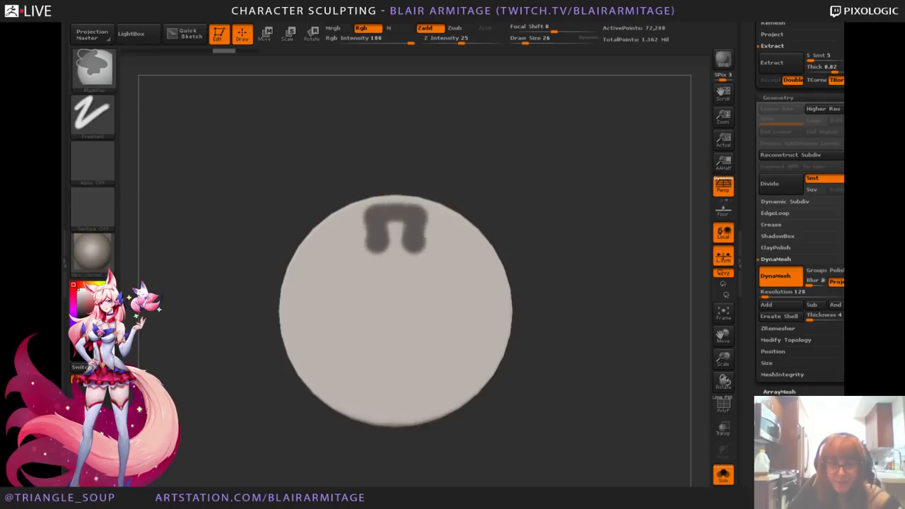
key("ctrl+z")
mouse_move(393, 217)
left_mouse_down("ctrl")
mouse_move(361, 221)
mouse_move(391, 215)
mouse_move(362, 223)
mouse_move(373, 247)
mouse_move(347, 270)
mouse_move(333, 239)
left_mouse_up("ctrl")
key("ctrl+z")
Step: Mask a closed zigzag pleat outline around the cylinder's flat end, erasing and redrawing the closing section
key("]")
mouse_move(461, 238)
left_mouse_down("ctrl")
mouse_move(497, 274)
mouse_move(477, 297)
mouse_move(474, 323)
mouse_move(493, 316)
mouse_move(485, 365)
mouse_move(457, 348)
mouse_move(445, 384)
mouse_move(451, 399)
mouse_move(398, 373)
left_mouse_up("ctrl")
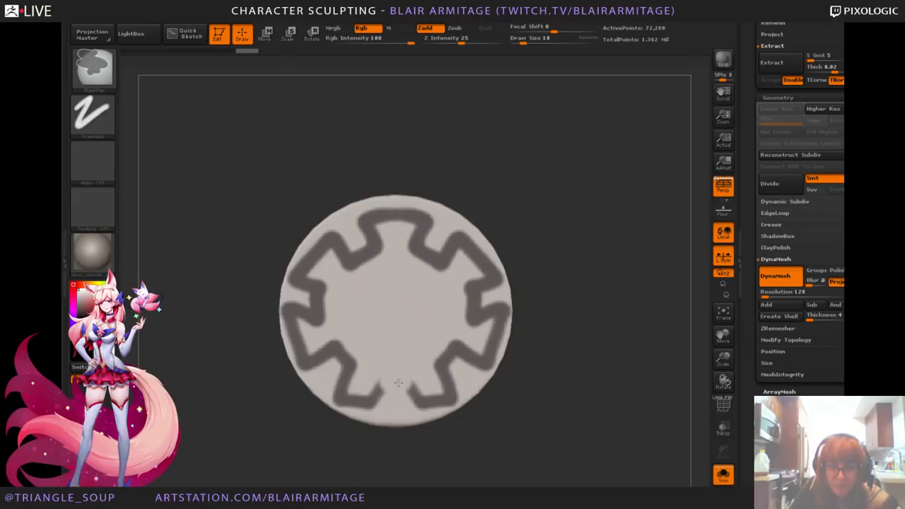
mouse_move(348, 376)
left_mouse_down("ctrl+alt")
mouse_move(354, 390)
mouse_move(377, 400)
left_mouse_up("ctrl+alt")
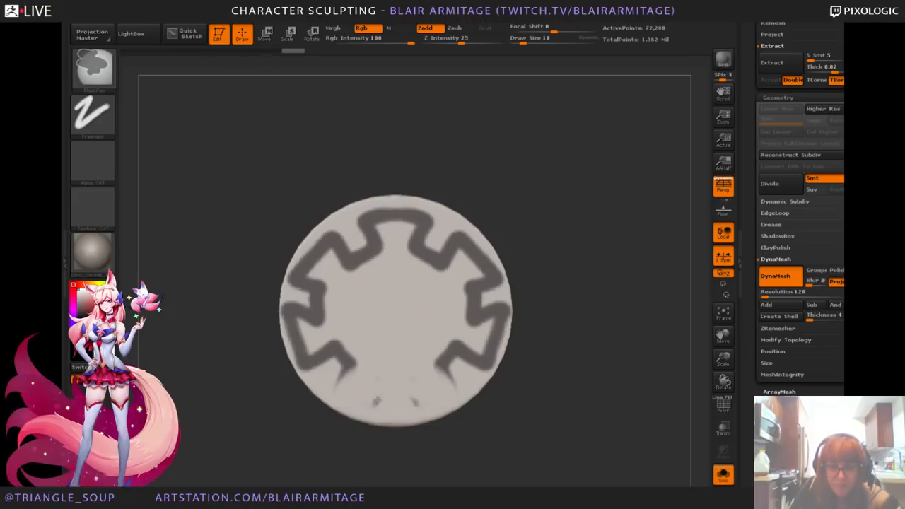
mouse_move(349, 368)
left_mouse_down("ctrl")
mouse_move(333, 395)
mouse_move(373, 403)
mouse_move(386, 393)
mouse_move(381, 367)
left_mouse_up("ctrl")
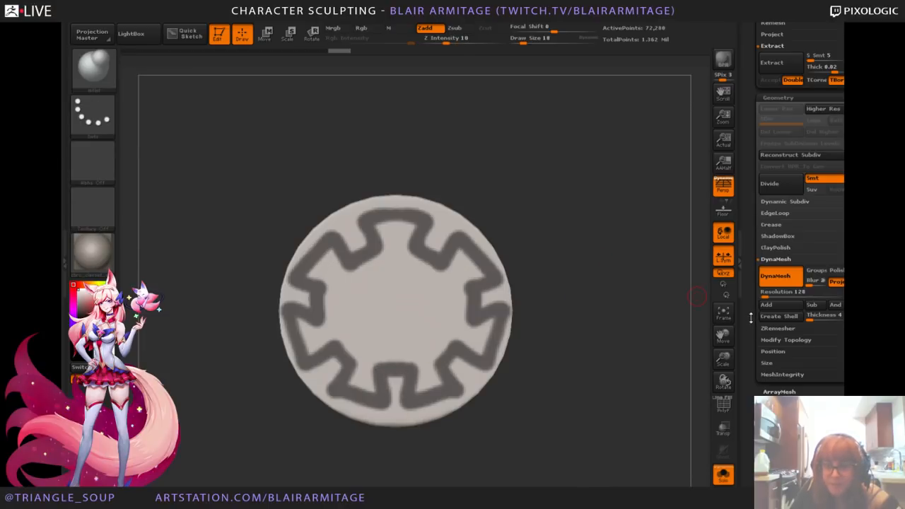
Step: Sharpen the zigzag mask's border by adding an edge loop along it with Edgeloop Masked Border
left_click_drag(751, 318, 748, 344)
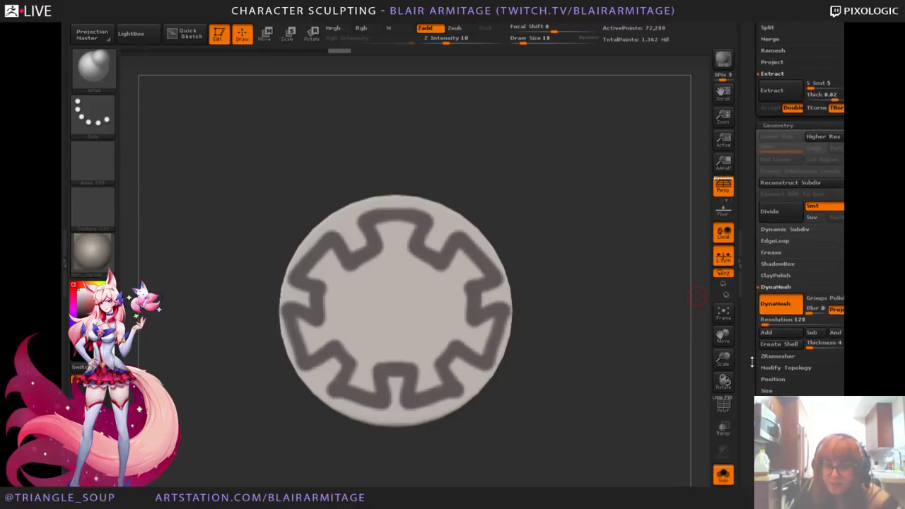
left_click(788, 370)
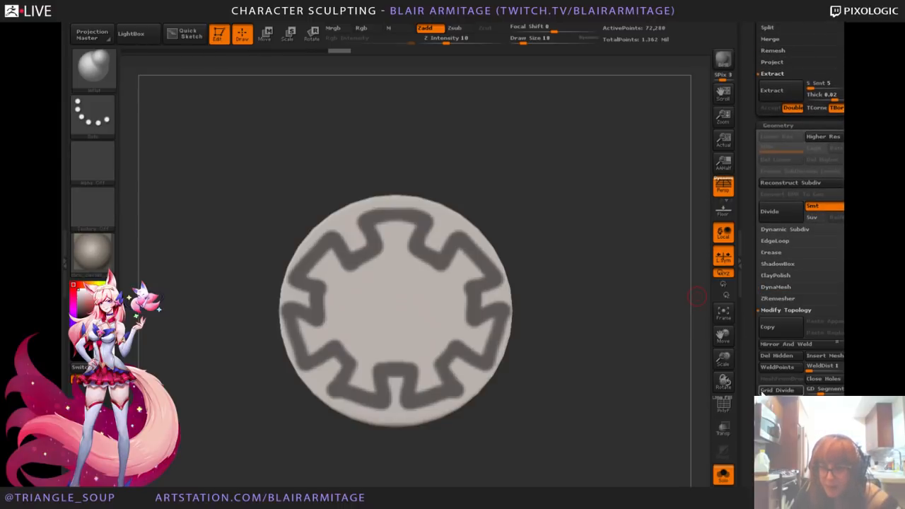
left_click_drag(754, 382, 756, 346)
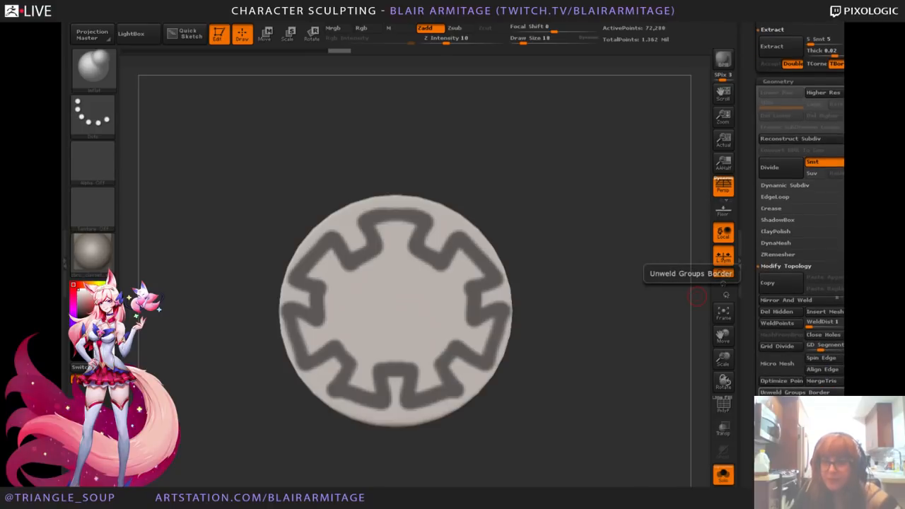
left_click(785, 198)
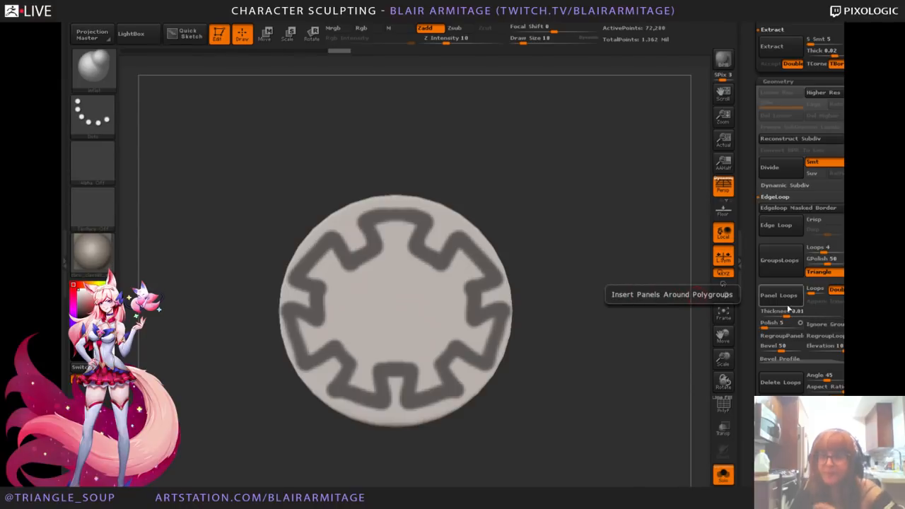
left_click(800, 208)
left_click_drag(752, 348, 748, 328)
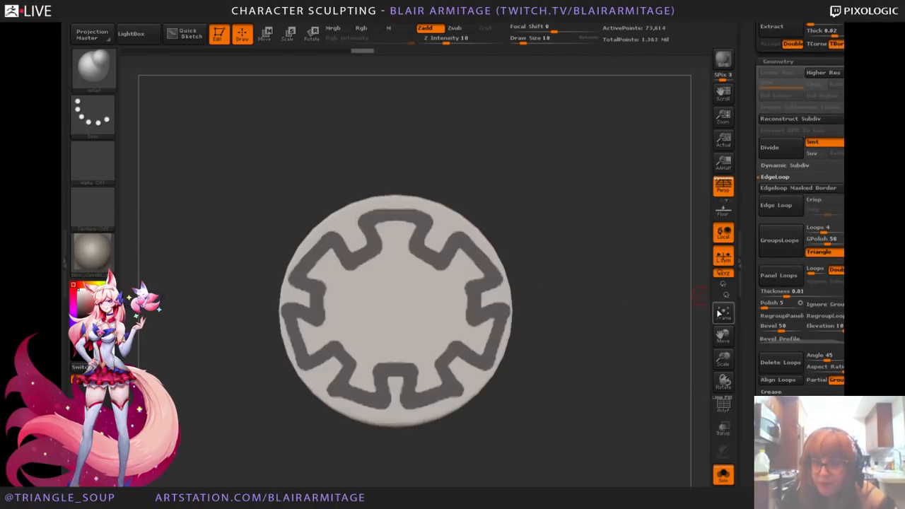
Step: Invert the mask and hide the masked points so only the zigzag strip is displayed
key("ctrl+i")
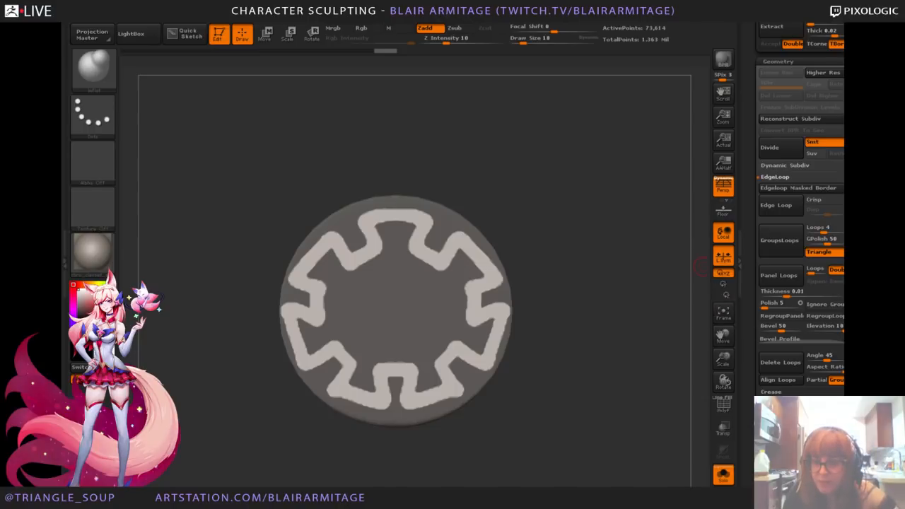
left_click_drag(796, 368, 812, 385)
left_click_drag(805, 222, 808, 93)
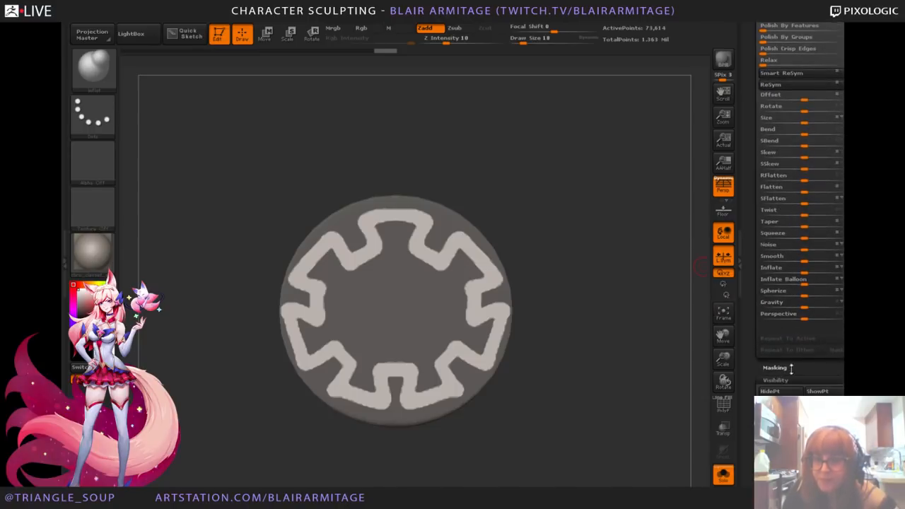
left_click(776, 392)
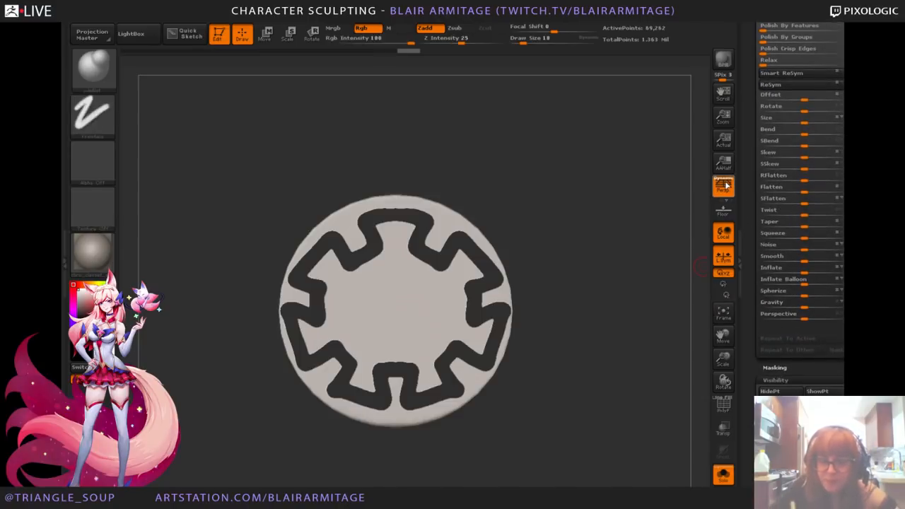
key("ctrl+z")
left_click(768, 391)
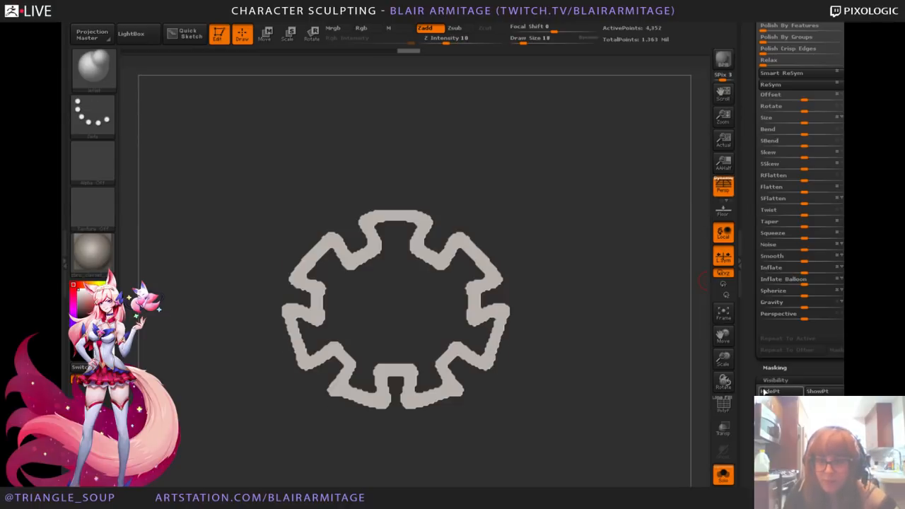
Step: Delete the cylinder's hidden geometry, keeping only the flat zigzag strip
left_click_drag(747, 253, 798, 334)
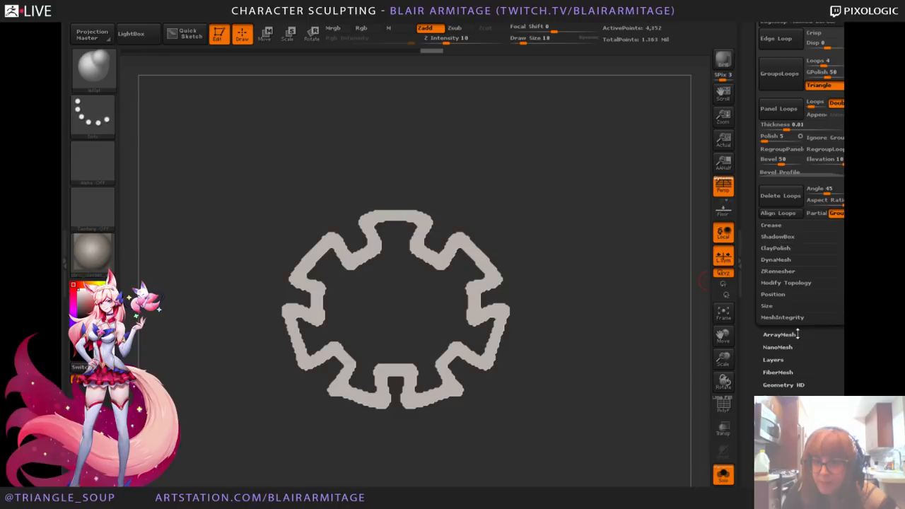
left_click(795, 285)
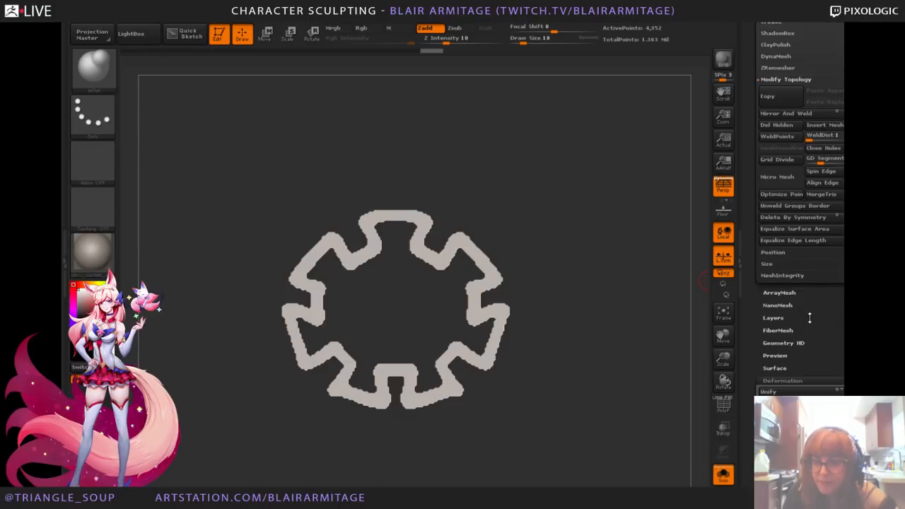
left_click(778, 208)
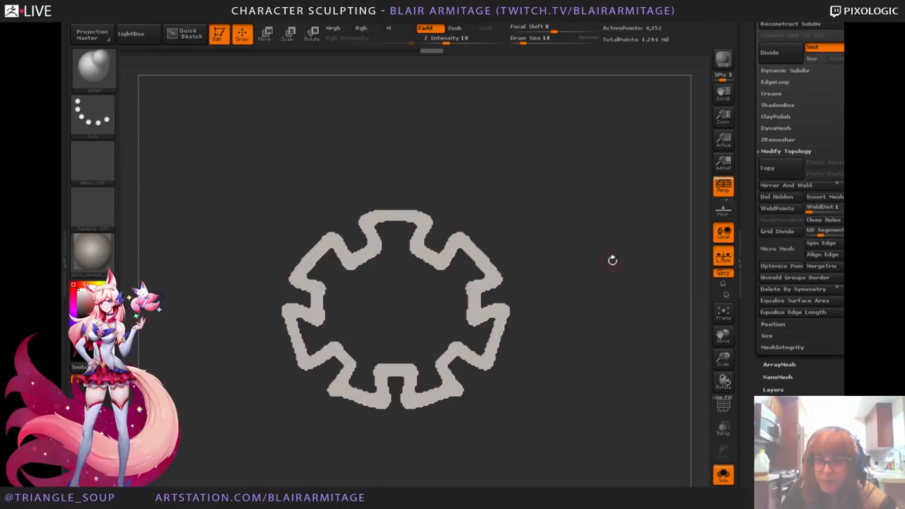
left_click_drag(612, 260, 624, 313)
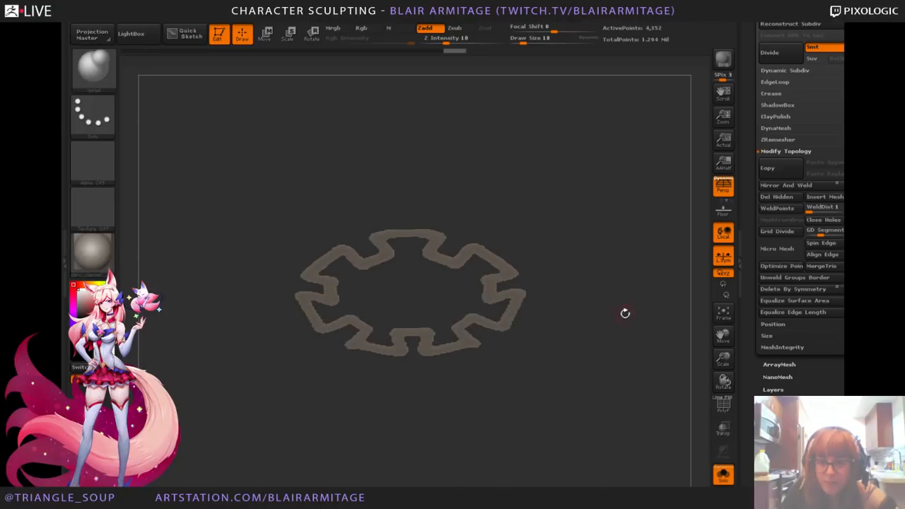
Step: Try Panel Loops on the zigzag strip with a thickness of about 0.05, and undo it
left_click_drag(807, 382, 752, 344)
scroll(783, 267, "up", 3)
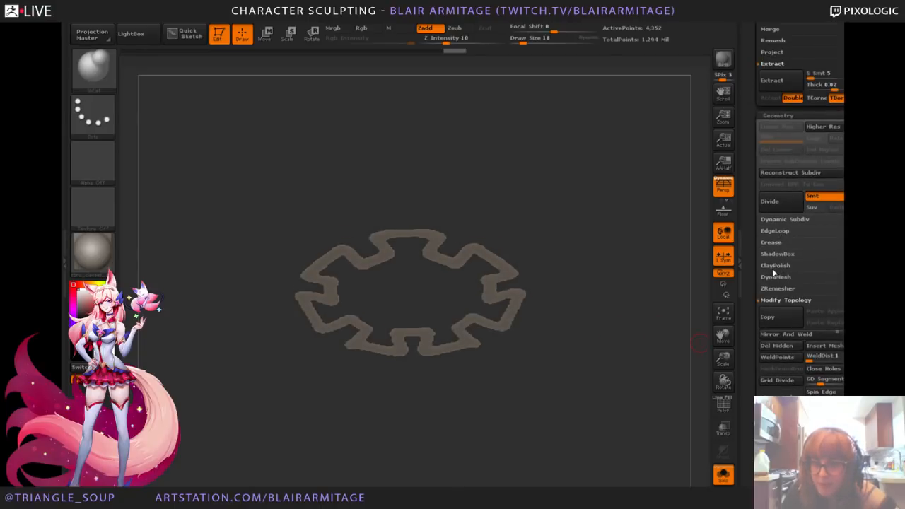
scroll(756, 297, "up", 2)
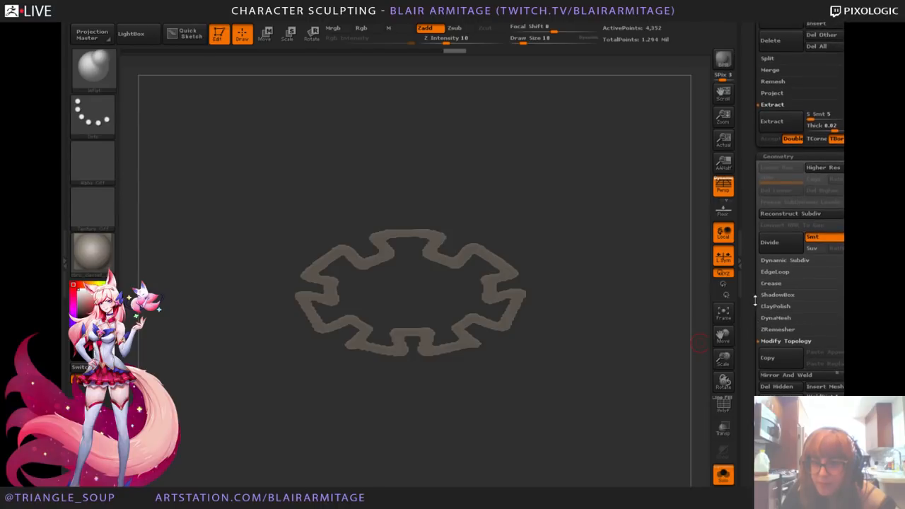
left_click_drag(755, 300, 753, 383)
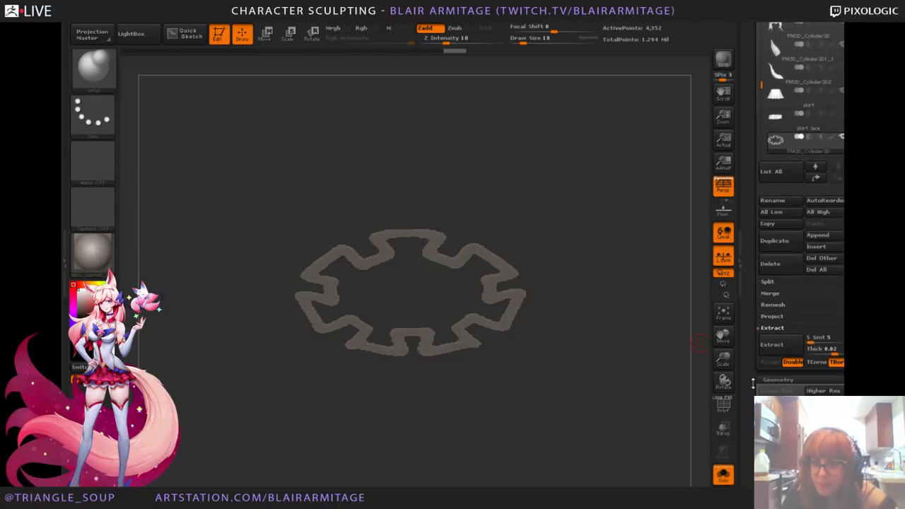
scroll(752, 383, "down", 14)
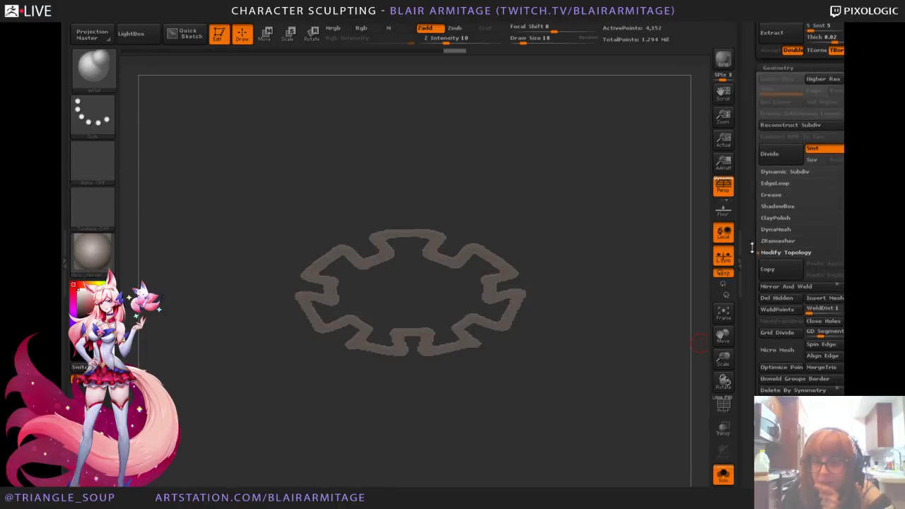
scroll(792, 269, "up", 2)
left_click(778, 218)
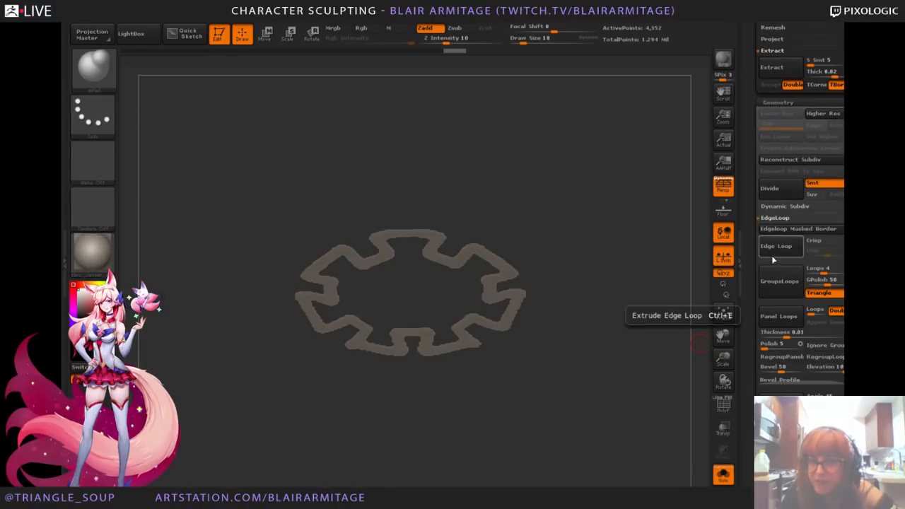
left_click_drag(793, 337, 798, 337)
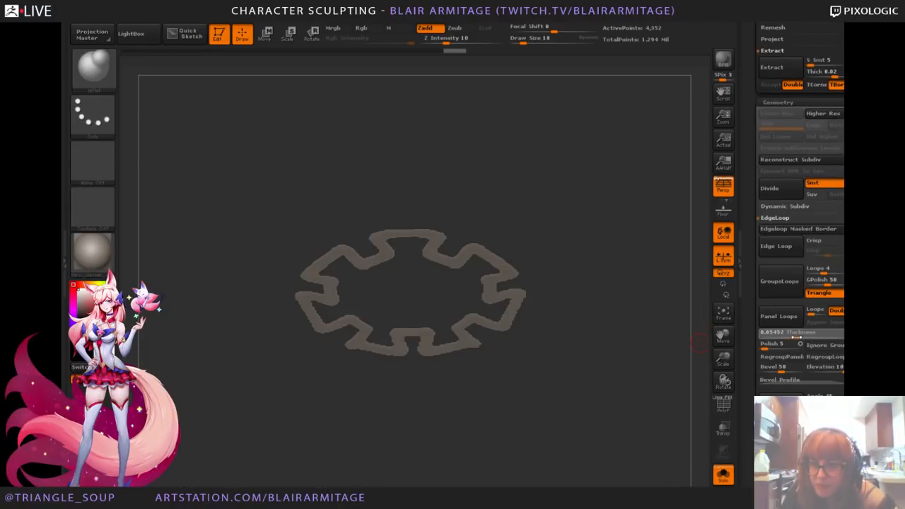
left_click(784, 323)
key("ctrl+z")
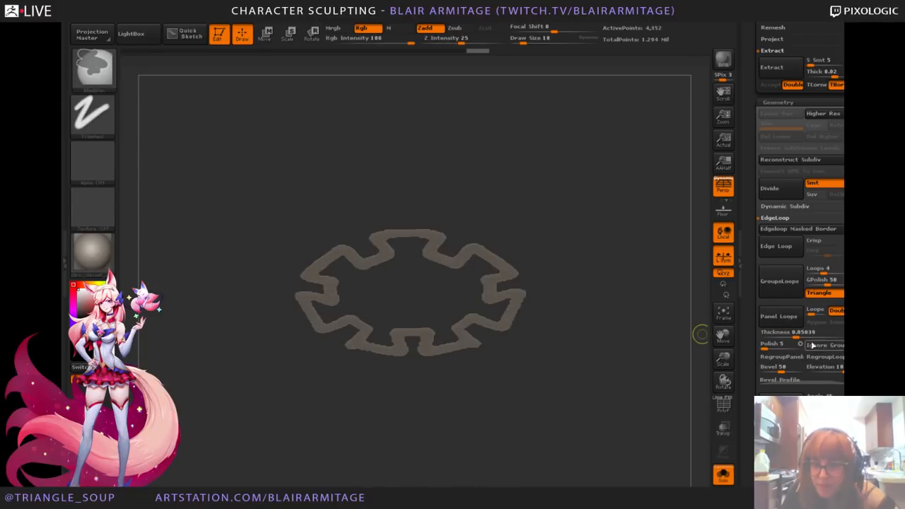
Step: Try Panel Loops with a much larger thickness and with 0.2253, undoing each attempt
left_click(826, 336)
left_click(778, 324)
key("ctrl+z")
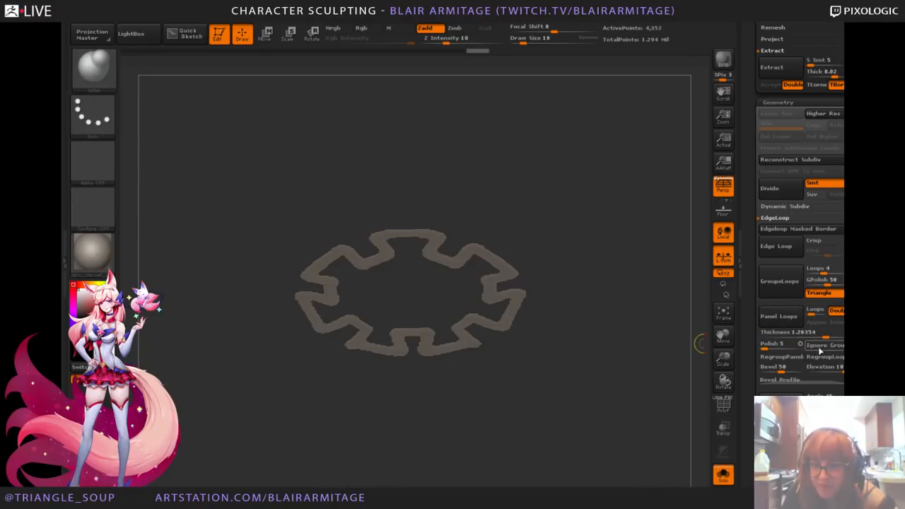
left_click_drag(823, 337, 808, 337)
left_click(778, 317)
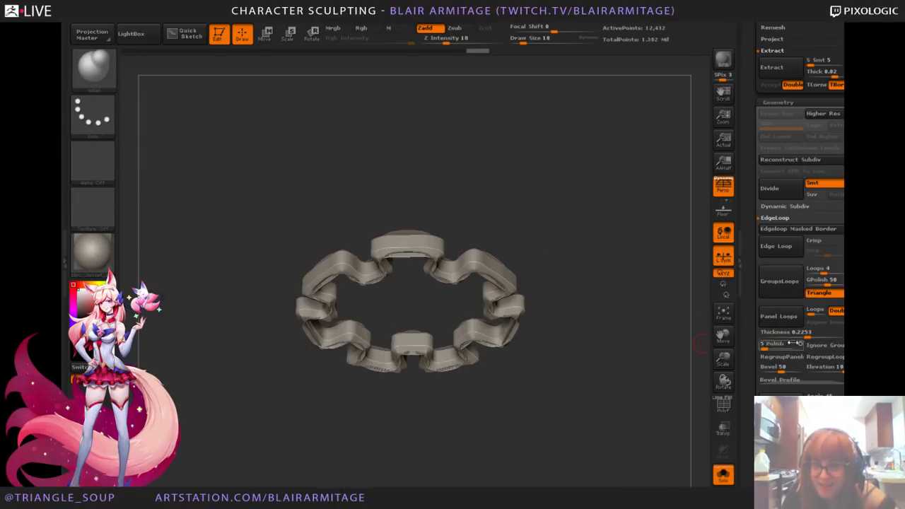
key("ctrl+z")
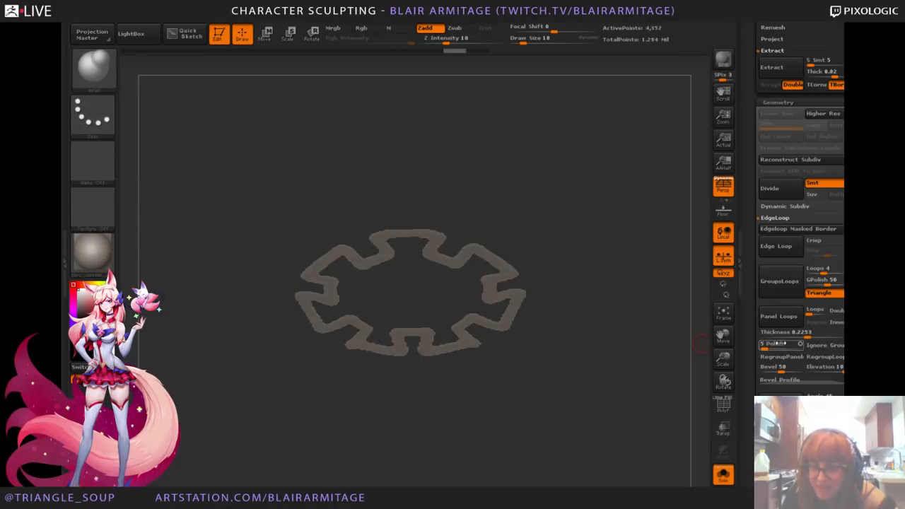
Step: Set the Panel Loops polish and bevel to 0 and thicken the zigzag strip with them
left_click_drag(766, 348, 760, 345)
left_click(778, 317)
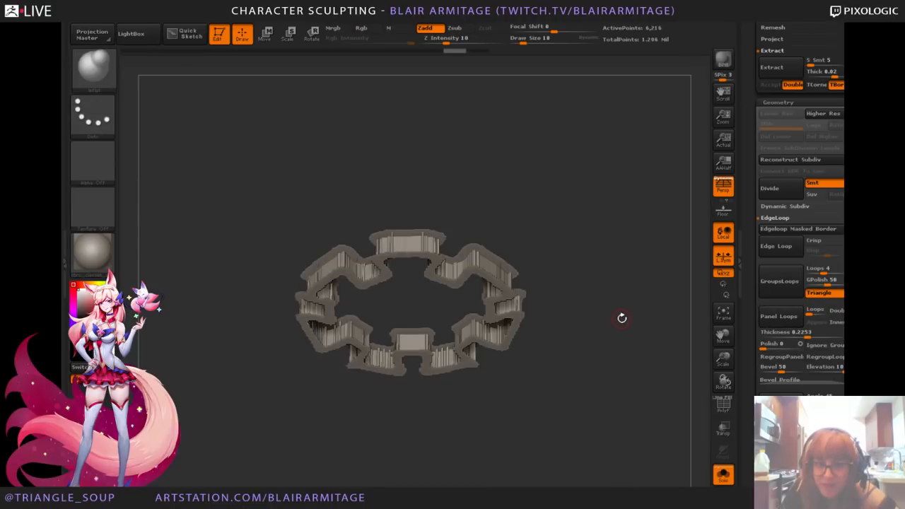
mouse_move(622, 319)
left_mouse_down()
mouse_move(614, 350)
mouse_move(611, 329)
left_mouse_up()
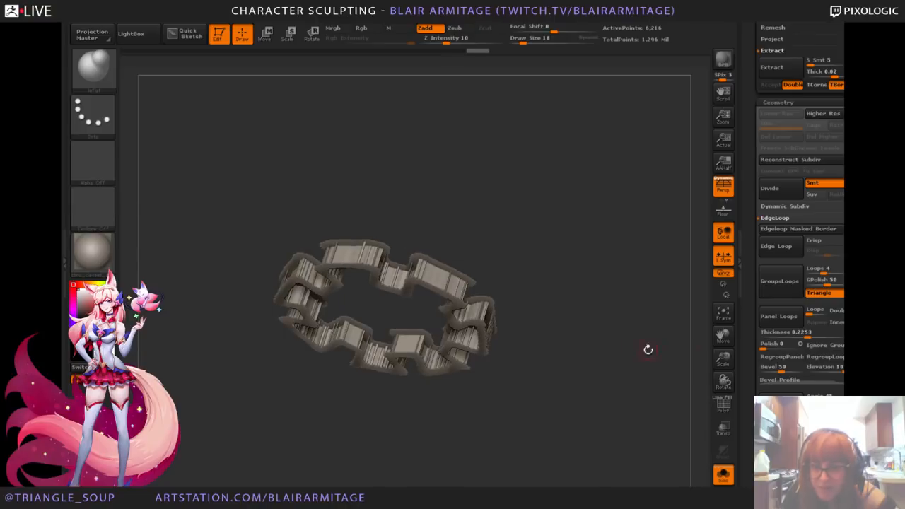
key("ctrl+z")
left_click_drag(775, 367, 750, 367)
left_click(778, 317)
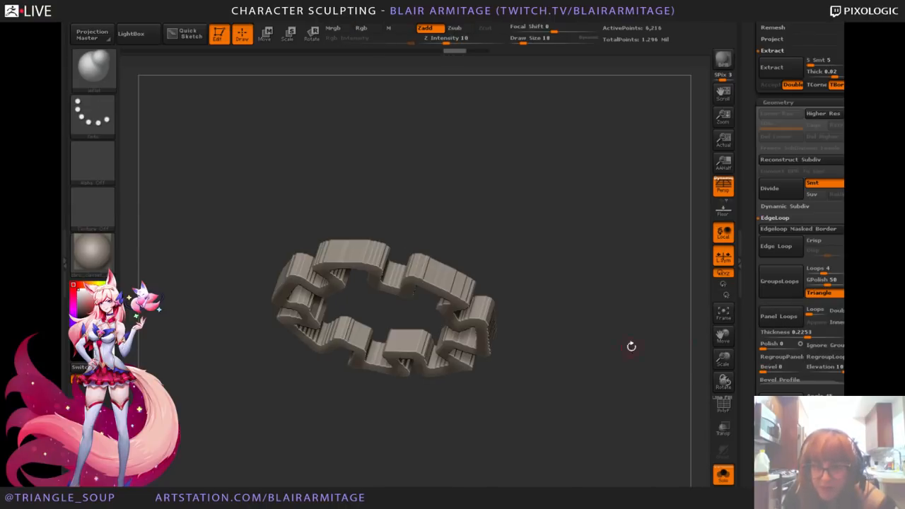
mouse_move(619, 326)
left_mouse_down()
mouse_move(629, 362)
mouse_move(632, 327)
left_mouse_up()
Step: Increase the Panel Loops thickness to 0.459 and reapply Panel Loops to the original flat strip
left_click_drag(609, 251, 271, 346, "ctrl")
left_click_drag(662, 392, 648, 339)
left_click_drag(808, 338, 815, 333)
left_click(781, 319)
key("ctrl+z")
key("ctrl+z")
left_click(779, 316)
left_click_drag(647, 333, 705, 356)
left_click_drag(592, 283, 628, 325, "ctrl")
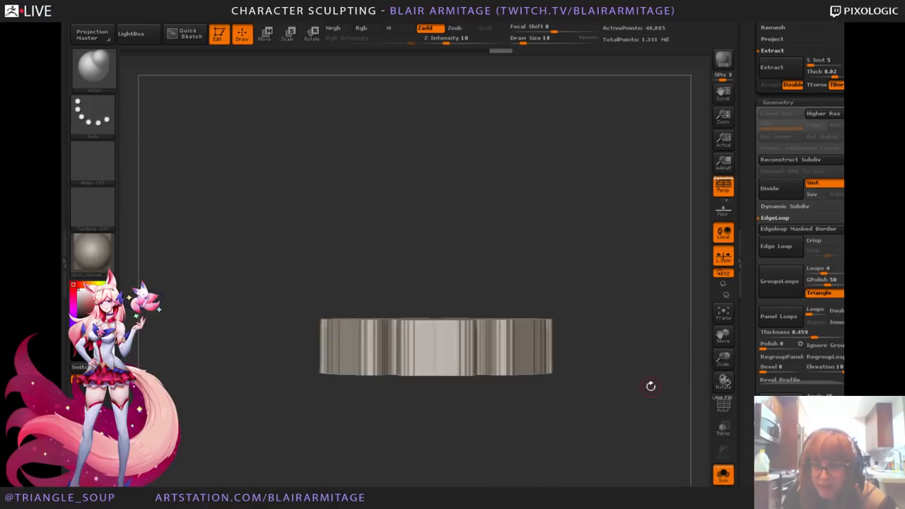
Step: Try masking the upper part of the pleated ring from the side, and clear the mask
left_click_drag(616, 382, 531, 309)
left_click_drag(572, 285, 620, 297, "shift")
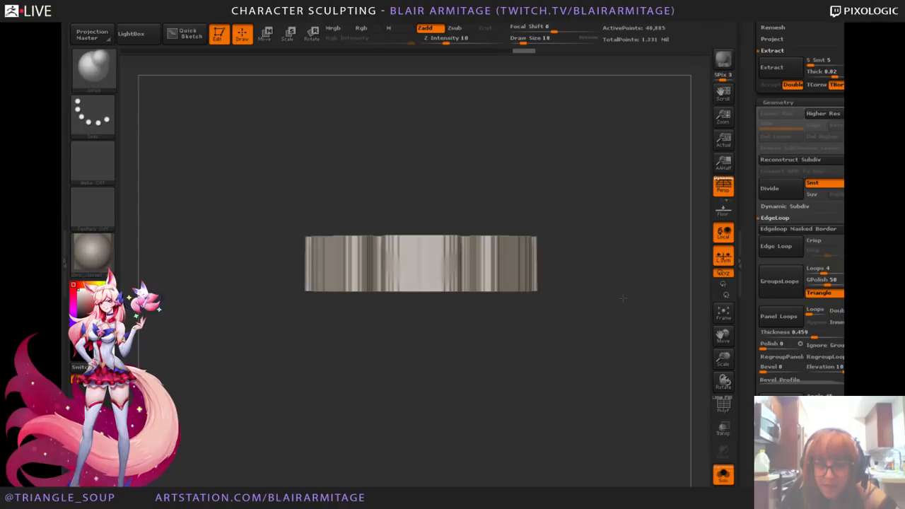
left_click_drag(619, 184, 248, 267, "ctrl")
left_click_drag(675, 297, 679, 313, "ctrl")
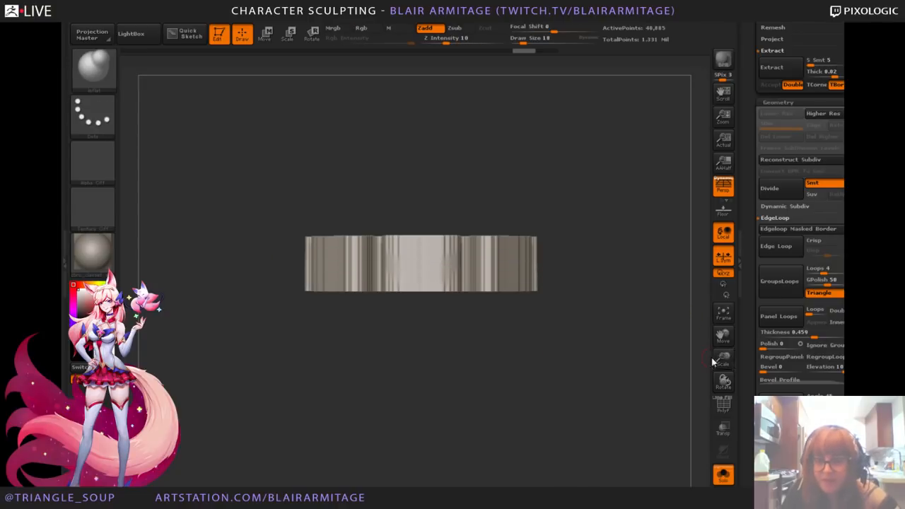
Step: Remesh the pleated ring with DynaMesh at resolution 56 after trying and undoing resolution 32
left_click_drag(752, 362, 745, 262)
left_click(774, 200)
left_click_drag(807, 170, 762, 269)
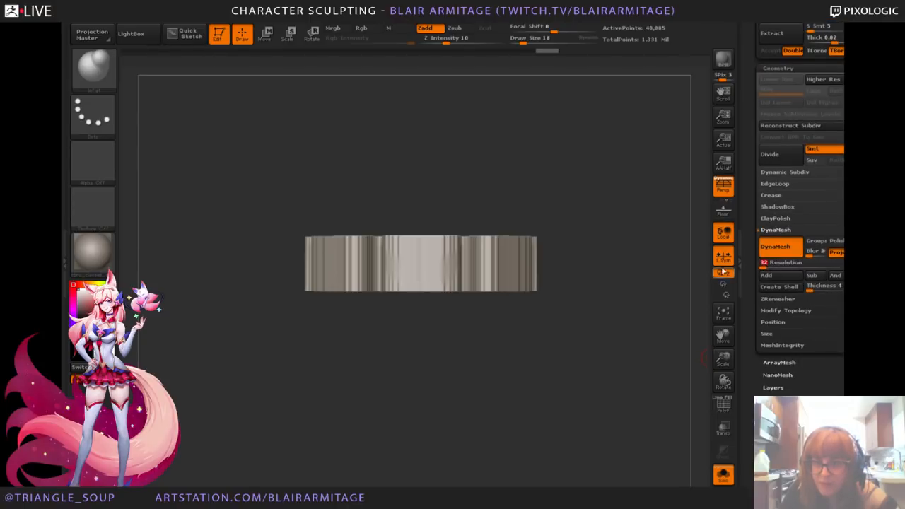
left_click_drag(594, 288, 615, 175, "ctrl")
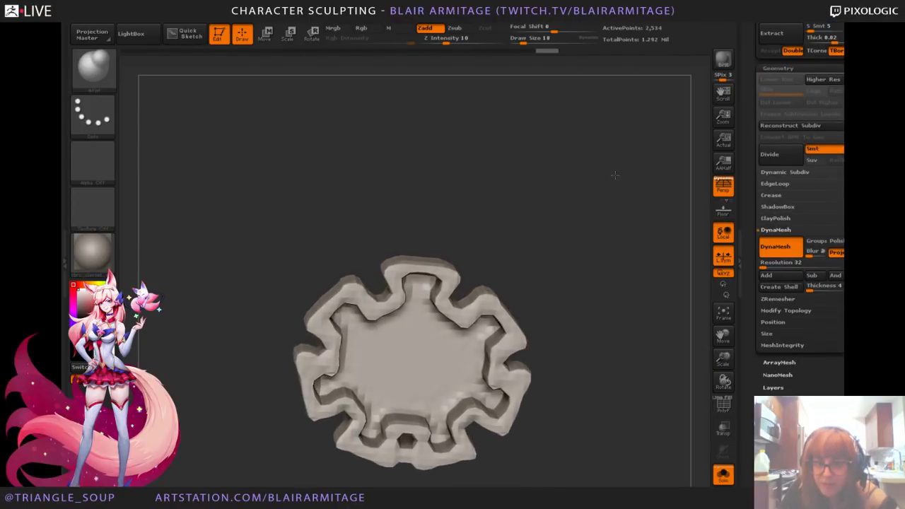
key("ctrl+z")
left_click_drag(766, 267, 767, 267)
left_click_drag(613, 282, 563, 302, "ctrl")
Step: Mask the upper part of the pleated ring from a straight side view and blur the mask's edge
left_click_drag(598, 212, 593, 346, "shift")
left_click_drag(589, 176, 260, 297, "ctrl")
left_click(472, 293, "ctrl")
left_click(472, 293, "ctrl")
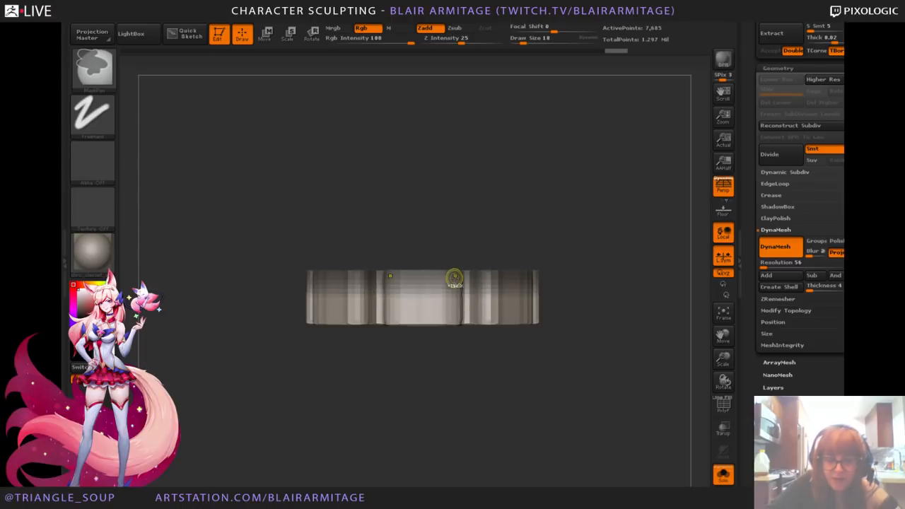
Step: Invert and soften the mask on the pleated ring, and pull its upper part straight up to form a taller band
key("ctrl+i")
left_click(445, 308, "ctrl")
left_click(266, 34)
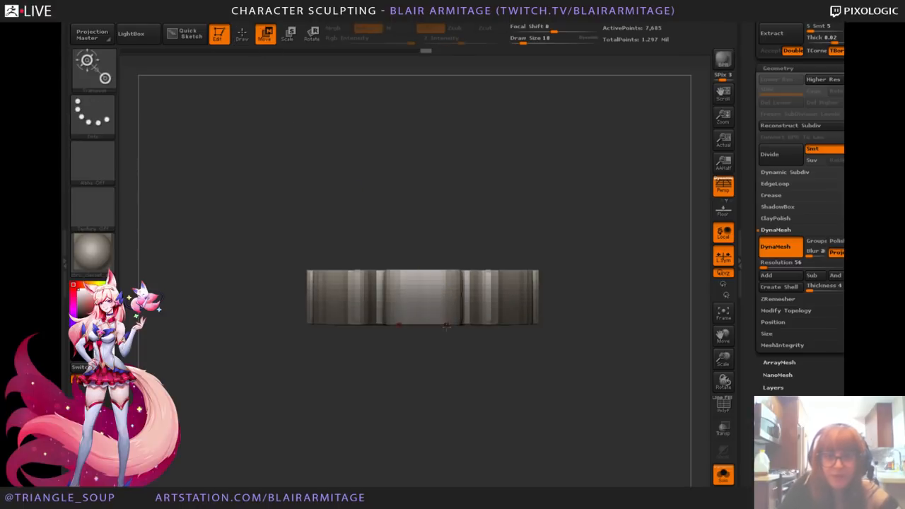
left_click_drag(439, 324, 439, 250, "shift")
left_click_drag(438, 286, 423, 185)
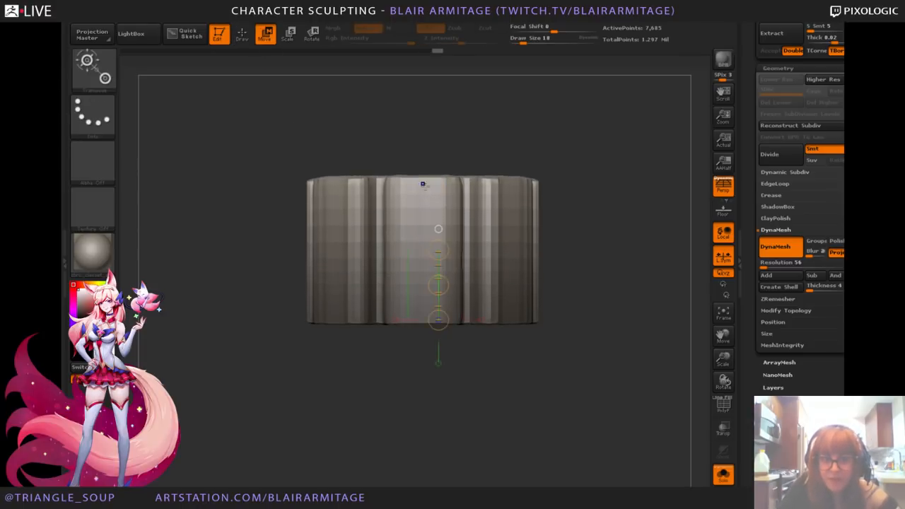
Step: Turn off perspective and scale the ring's unmasked upper part inward so the skirt flares toward the hem
left_click(290, 34)
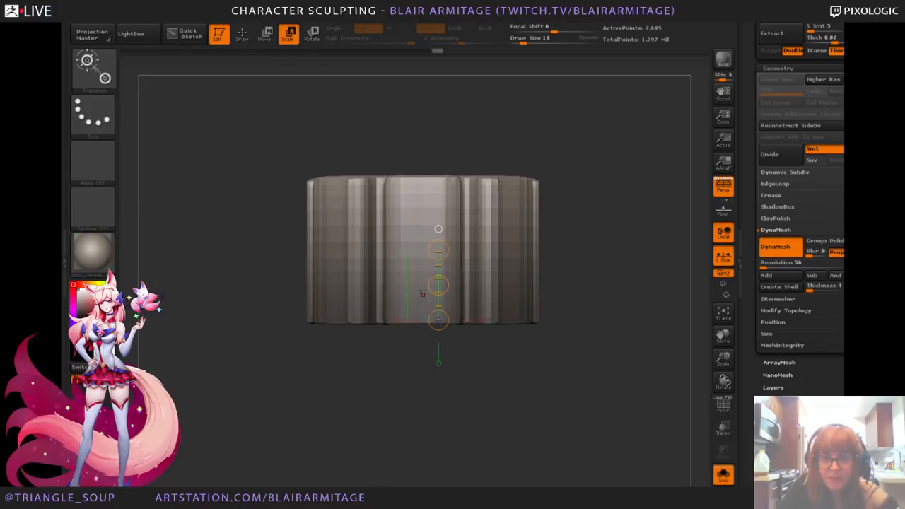
left_click_drag(364, 226, 364, 293)
key("p")
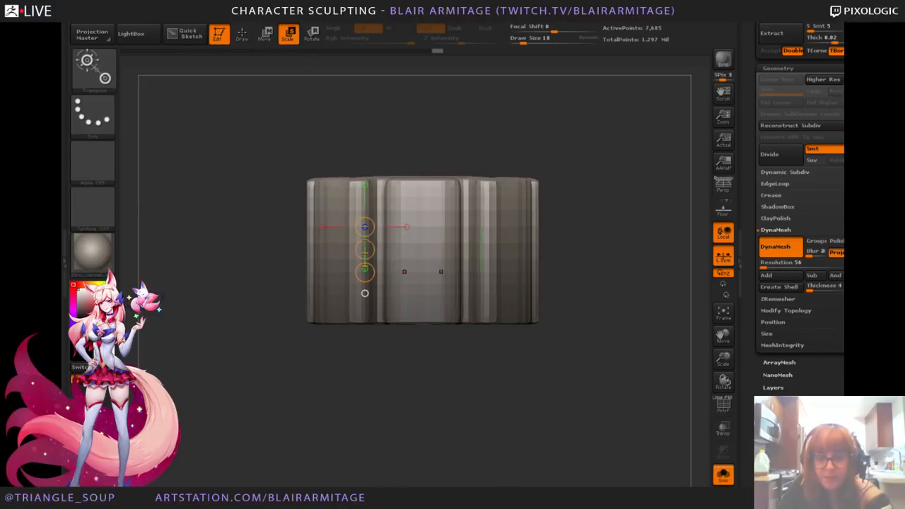
left_click_drag(416, 303, 437, 254)
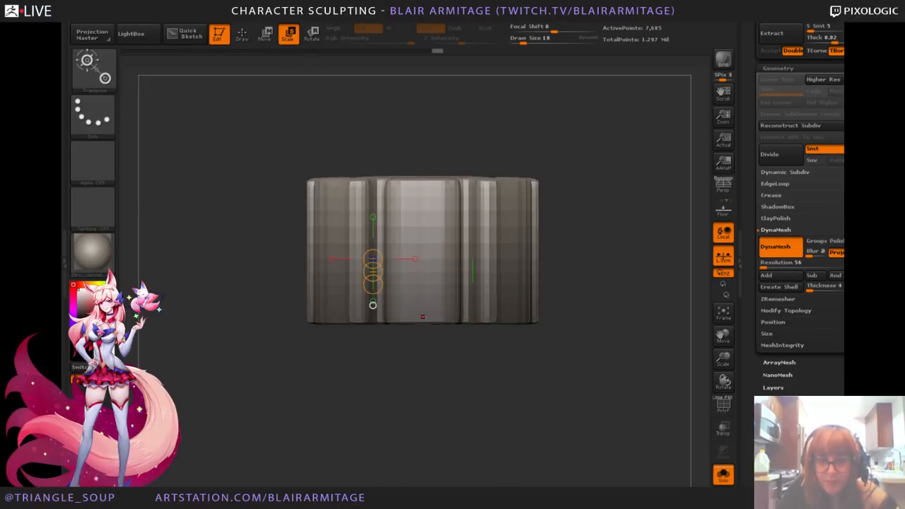
left_click_drag(421, 188, 411, 315)
mouse_move(592, 222)
left_mouse_down()
mouse_move(594, 111)
mouse_move(602, 194)
mouse_move(592, 269)
mouse_move(596, 214)
mouse_move(602, 272)
mouse_move(599, 225)
mouse_move(598, 237)
left_mouse_up()
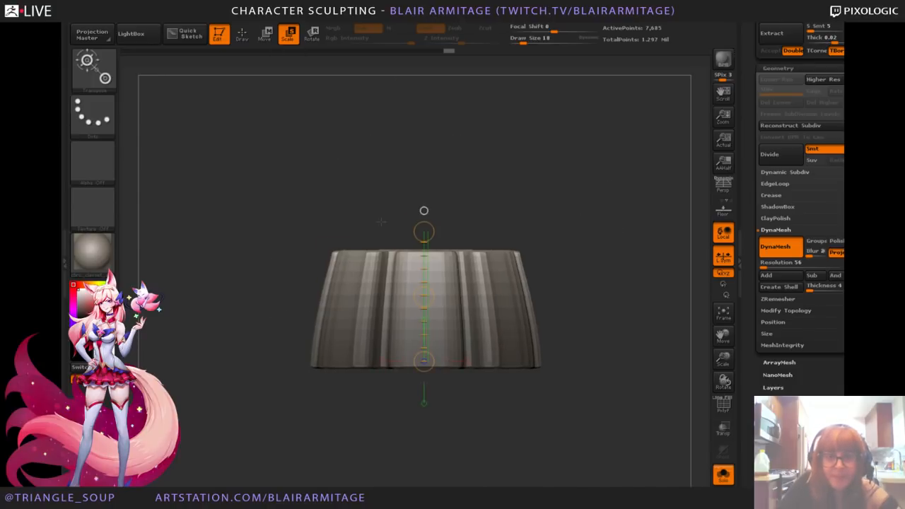
left_click(367, 316)
left_click_drag(429, 359, 424, 257)
key("q")
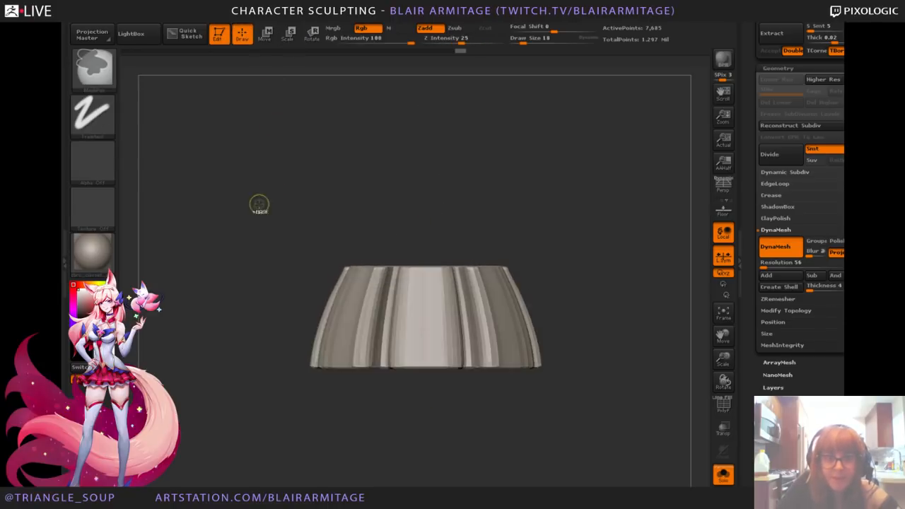
Step: Pick the Move Topological brush, enlarge it to size 130, and try reshaping the skirt's side, undoing the change
key("b")
left_click(281, 78)
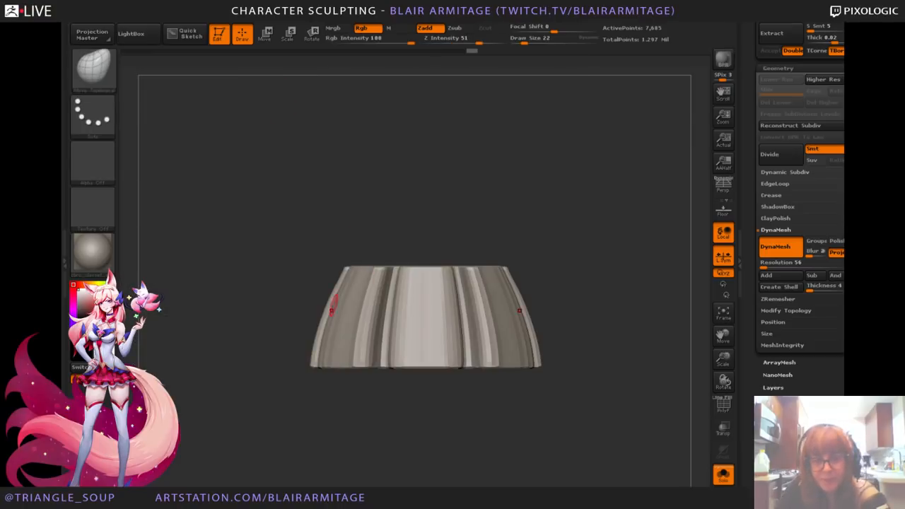
mouse_move(320, 321)
left_mouse_down()
mouse_move(343, 323)
mouse_move(336, 340)
left_mouse_up()
key("bracketright")
left_click_drag(284, 311, 614, 251, "shift")
key("ctrl+z")
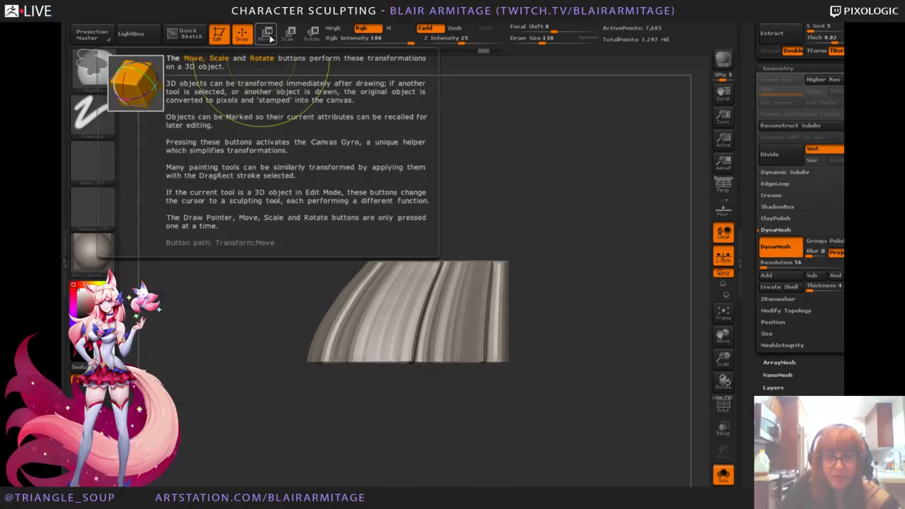
Step: Shift the skirt's upper part back over the hem in the side view, clear the mask, and nudge the outer pleats
left_click(267, 34)
mouse_move(472, 275)
left_mouse_down()
mouse_move(379, 275)
mouse_move(396, 270)
left_mouse_up()
left_click(243, 34)
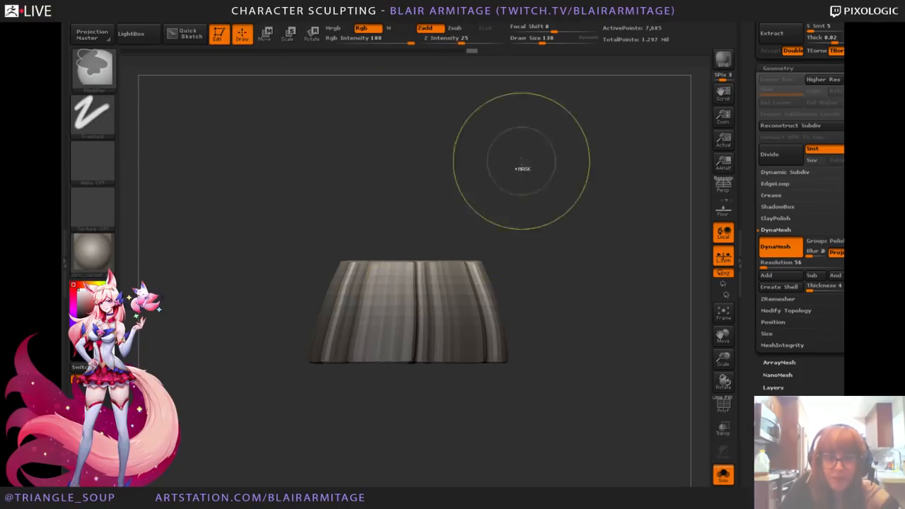
left_click_drag(521, 169, 539, 197, "ctrl")
left_click_drag(545, 212, 520, 226, "shift")
left_click_drag(410, 318, 430, 325)
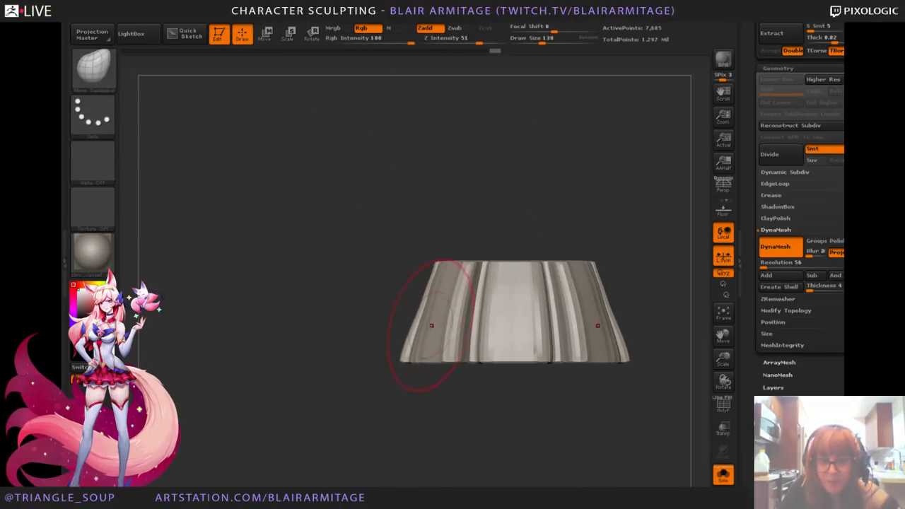
Step: Pinch the upper ends of the front gaps between the pleats together with the Pinch brush, reducing its size to 70
mouse_move(608, 202)
left_mouse_down()
mouse_move(616, 225)
mouse_move(648, 196)
mouse_move(570, 208)
left_mouse_up()
left_click_drag(571, 209, 586, 253)
left_click(92, 67)
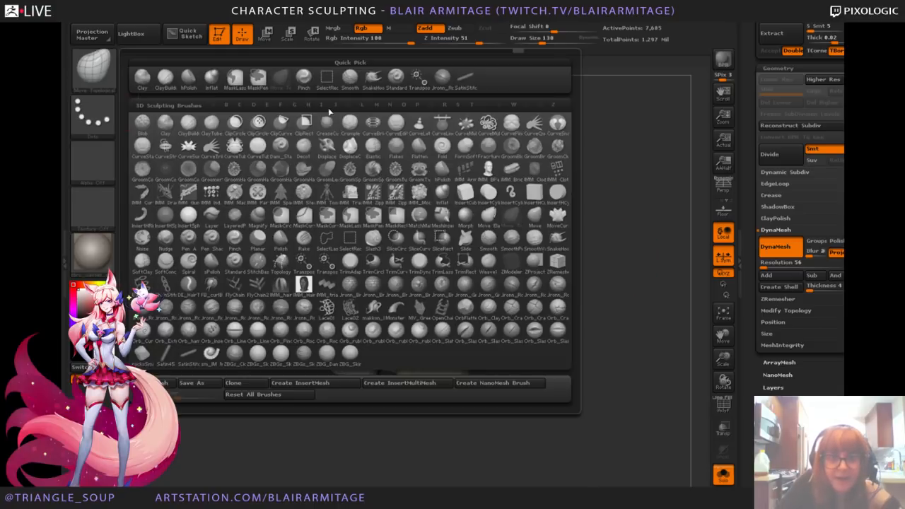
left_click(302, 78)
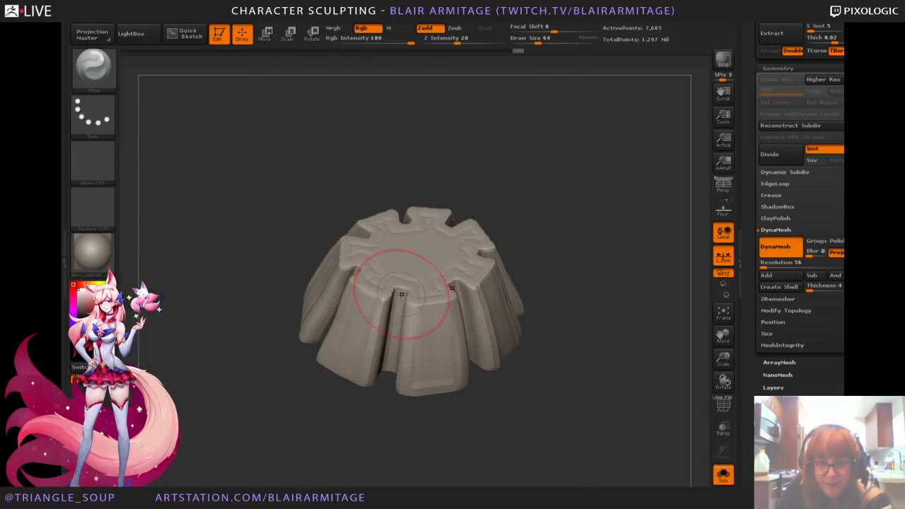
left_click_drag(399, 311, 404, 293)
left_click_drag(550, 241, 566, 231)
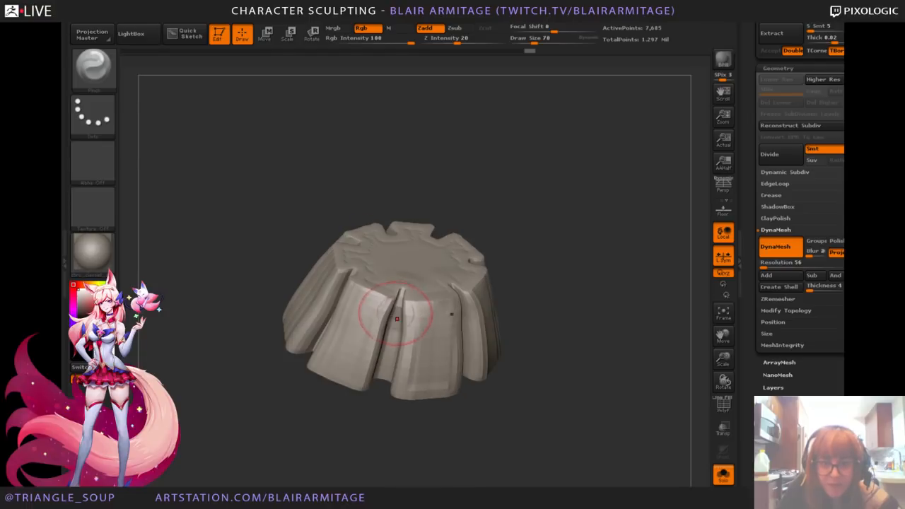
left_click_drag(396, 315, 401, 296)
right_click_drag(401, 300, 483, 280)
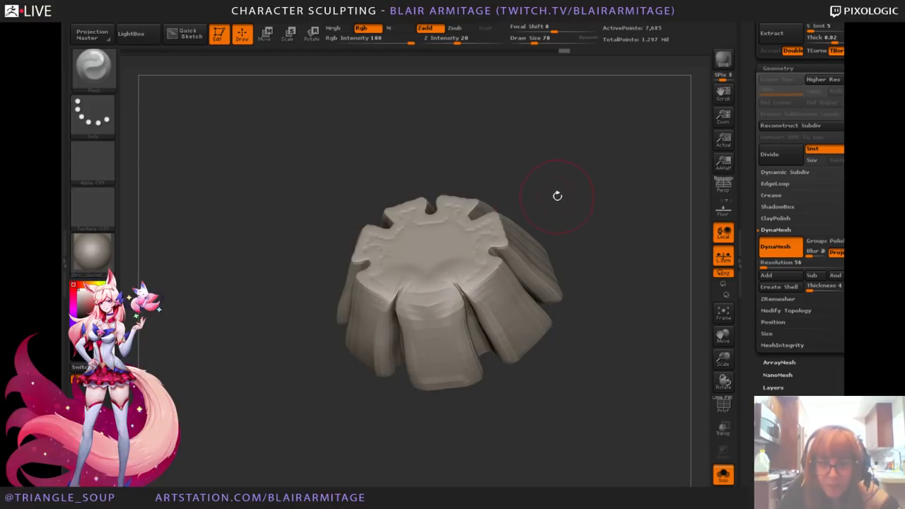
Step: Pinch the remaining pleat gaps closed around the rest of the skirt's upper rim
right_click_drag(557, 196, 507, 251)
mouse_move(478, 201)
left_mouse_down()
mouse_move(494, 197)
mouse_move(488, 189)
left_mouse_up()
right_click_drag(490, 192, 438, 199)
left_click_drag(438, 195, 445, 177)
left_click_drag(598, 194, 597, 116)
left_click_drag(594, 162, 580, 258, "alt")
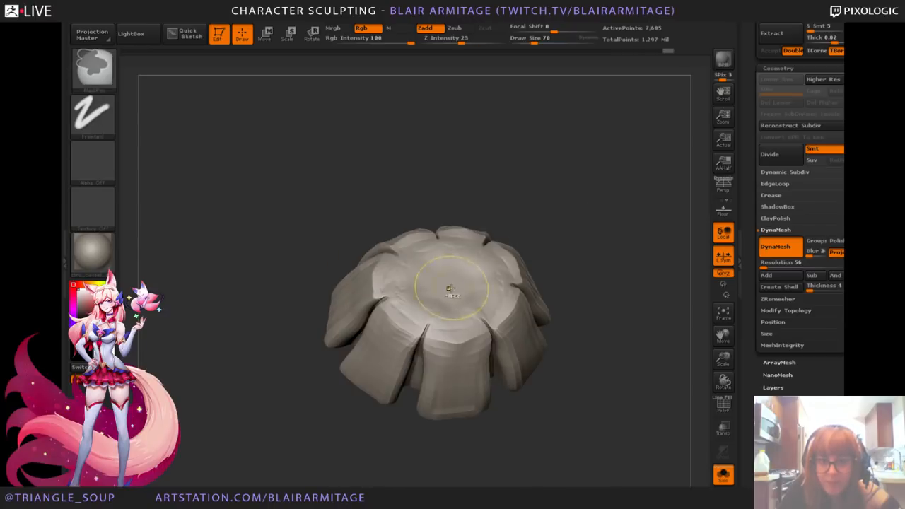
Step: Mask the skirt's closed top surface and invert the mask so that only the top can move
mouse_move(451, 288)
left_mouse_down("ctrl")
mouse_move(460, 308)
mouse_move(475, 303)
mouse_move(480, 271)
left_mouse_up("ctrl")
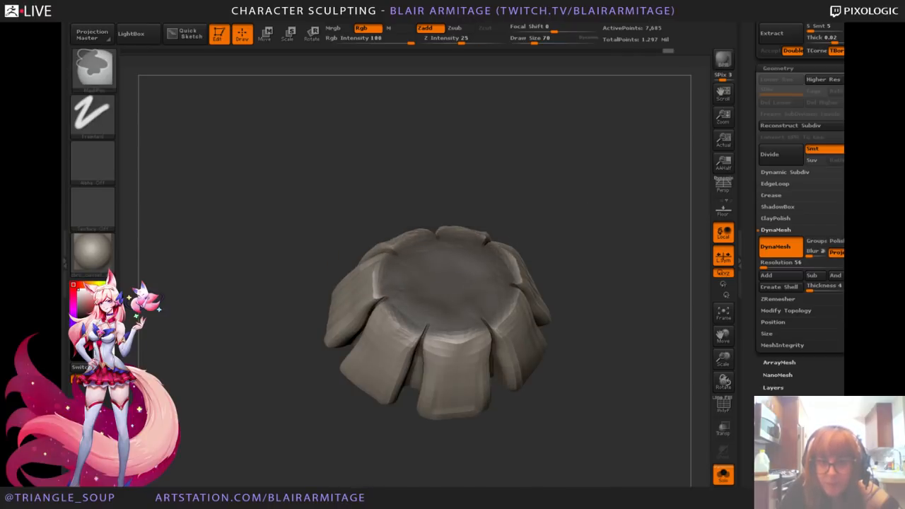
left_click_drag(558, 244, 553, 187, "shift")
left_click(566, 178, "ctrl")
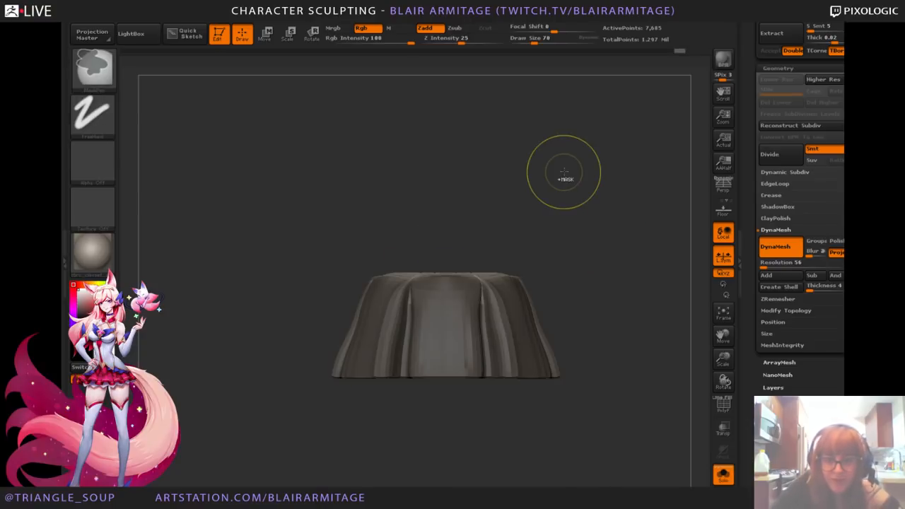
Step: Raise the skirt's unmasked top straight up to lengthen the skirt, and clear the mask
left_click(262, 40)
left_click_drag(445, 301, 444, 227)
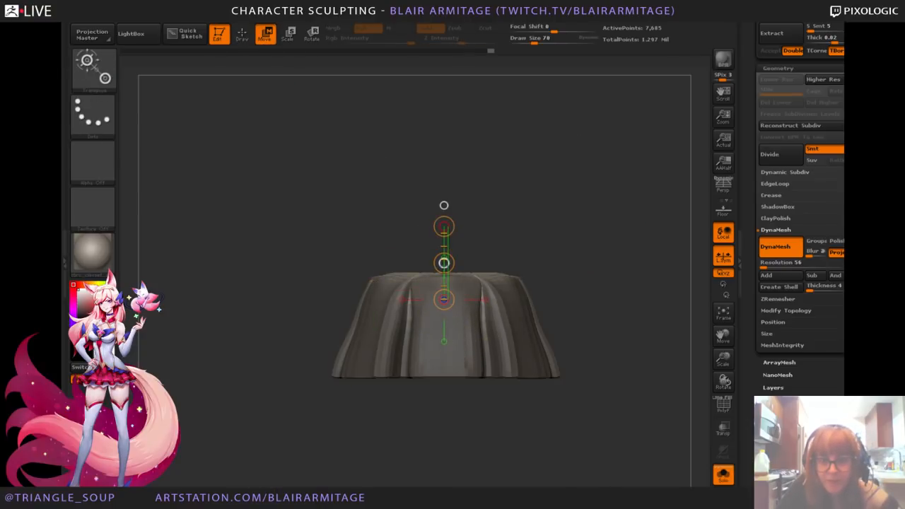
left_click_drag(444, 262, 440, 219)
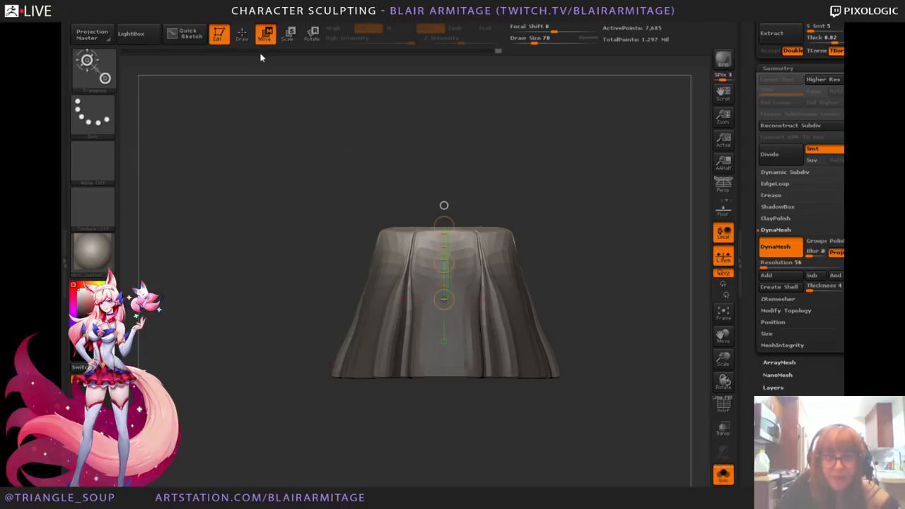
key("q")
left_click(580, 212, "ctrl")
mouse_move(574, 222)
left_mouse_down()
mouse_move(598, 139)
mouse_move(565, 248)
left_mouse_up()
key("ctrl+z")
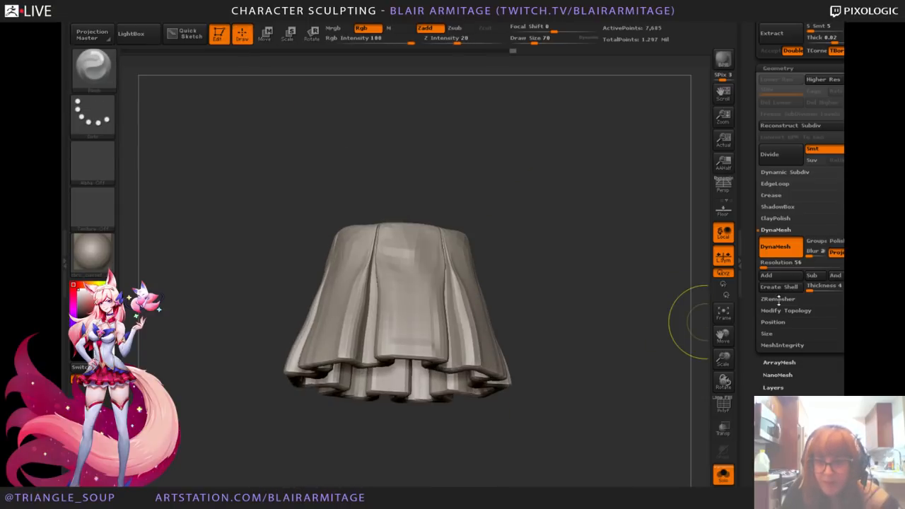
Step: Remesh the skirt with DynaMesh at resolution 264
key("shift")
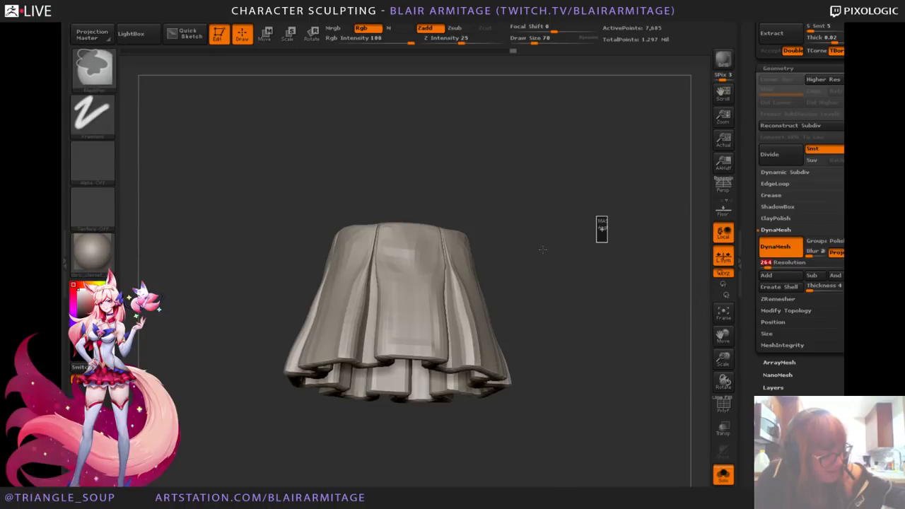
mouse_move(542, 249)
left_mouse_down("ctrl")
mouse_move(516, 247)
mouse_move(582, 228)
mouse_move(570, 205)
mouse_move(559, 223)
left_mouse_up("ctrl")
Step: Try thickening the whole skirt with the Inflate deformation at different strengths, and undo it
scroll(760, 374, "down", 10)
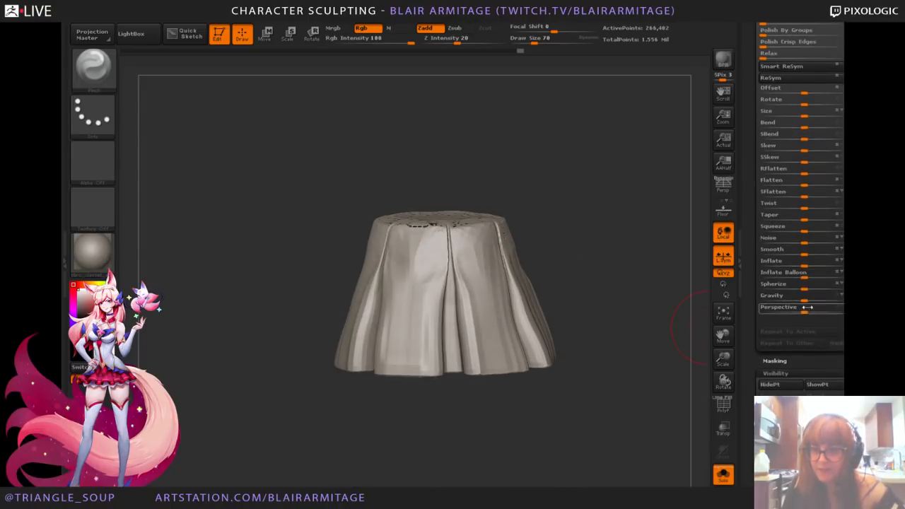
left_click_drag(833, 256, 841, 256)
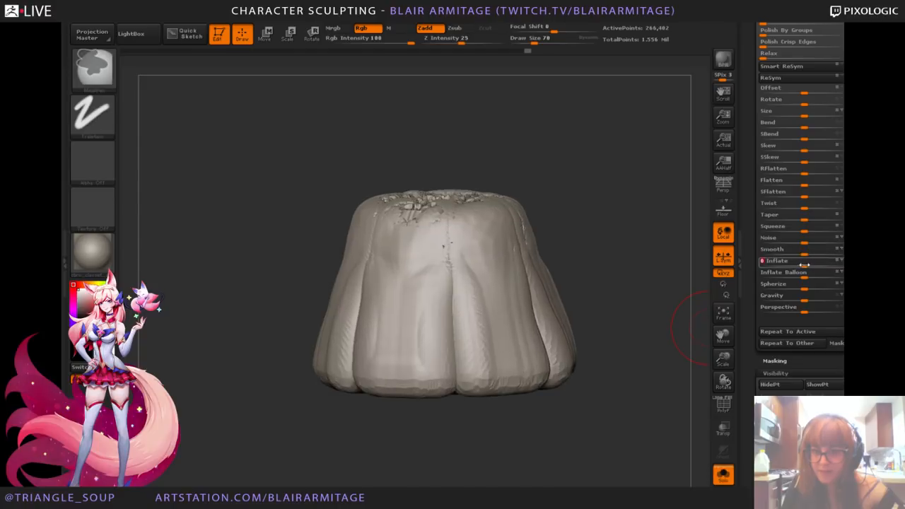
key("ctrl+z")
key("ctrl+z")
key("ctrl+shift+z")
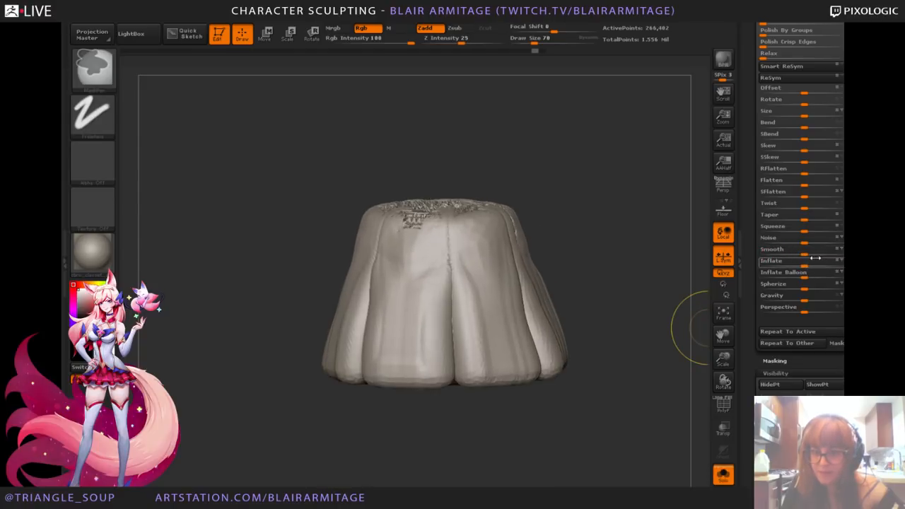
key("ctrl+z")
Step: Fill out the skirt's pitted top surface with the Inflat brush and remesh it with DynaMesh
key("shift")
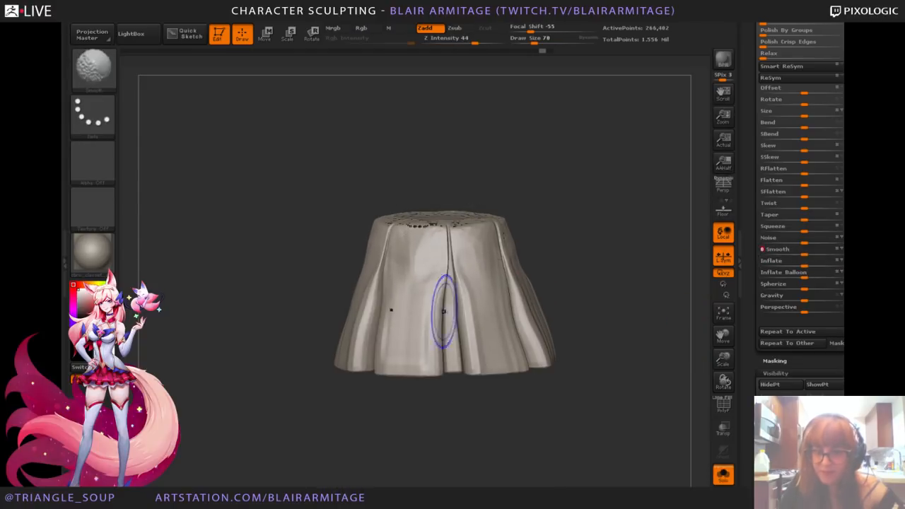
left_click_drag(566, 176, 570, 217)
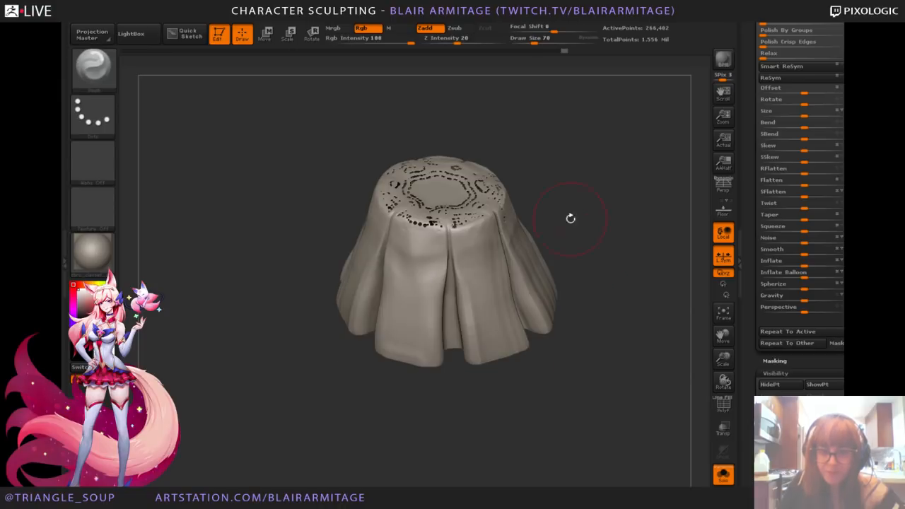
left_click(94, 79)
left_click(211, 80)
mouse_move(470, 211)
left_mouse_down()
mouse_move(426, 191)
mouse_move(452, 182)
left_mouse_up()
left_click_drag(538, 157, 555, 189, "ctrl")
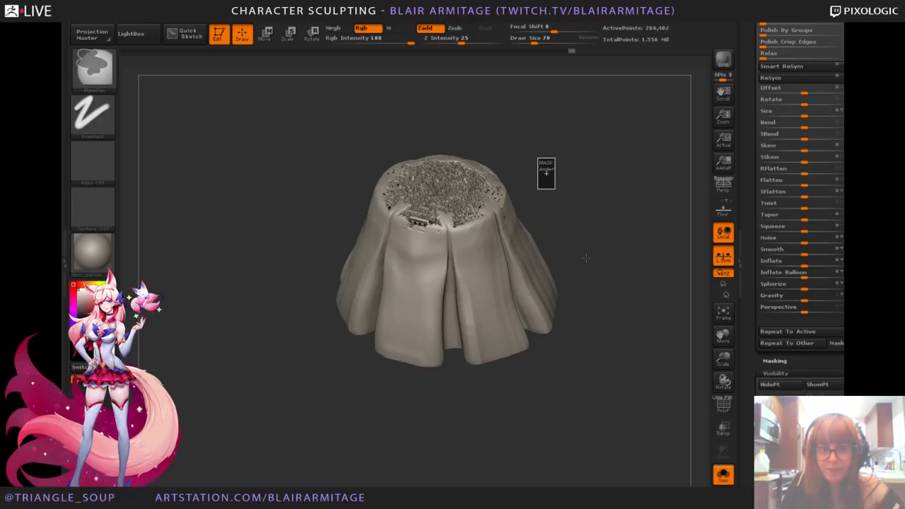
key("ctrl+z")
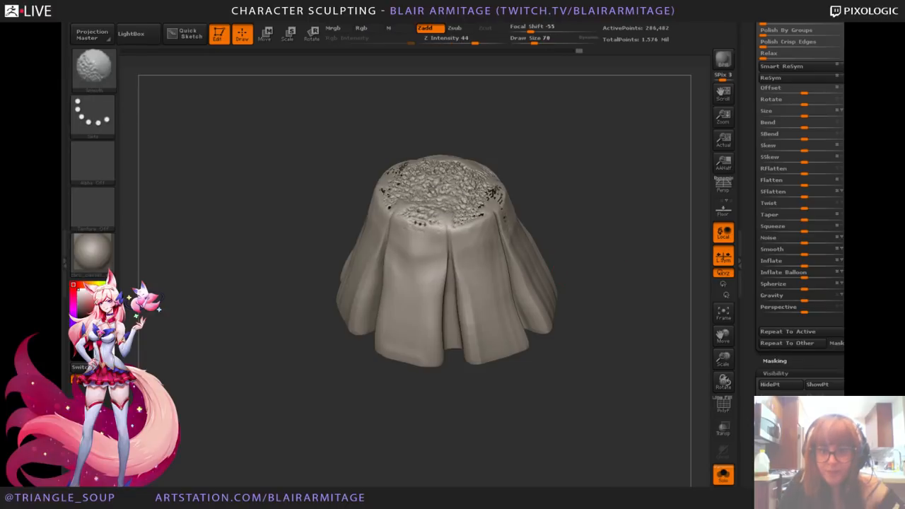
Step: Remesh the skirt with DynaMesh at resolution 136 and smooth its rough top surface
scroll(756, 221, "up", 10)
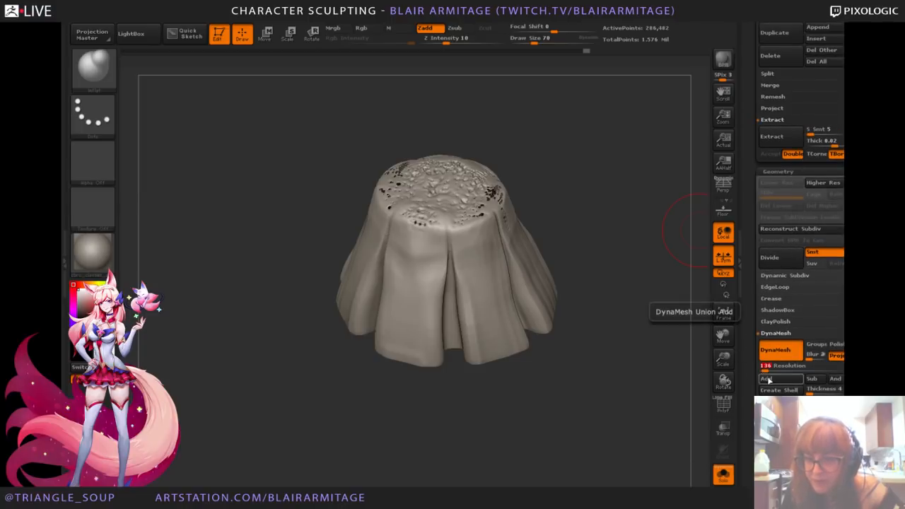
left_click_drag(460, 193, 492, 191, "shift")
mouse_move(546, 161)
left_mouse_down("ctrl")
mouse_move(559, 196)
mouse_move(509, 218)
left_mouse_up("ctrl")
left_click_drag(382, 248, 351, 368)
left_click_drag(463, 155, 450, 164, "shift")
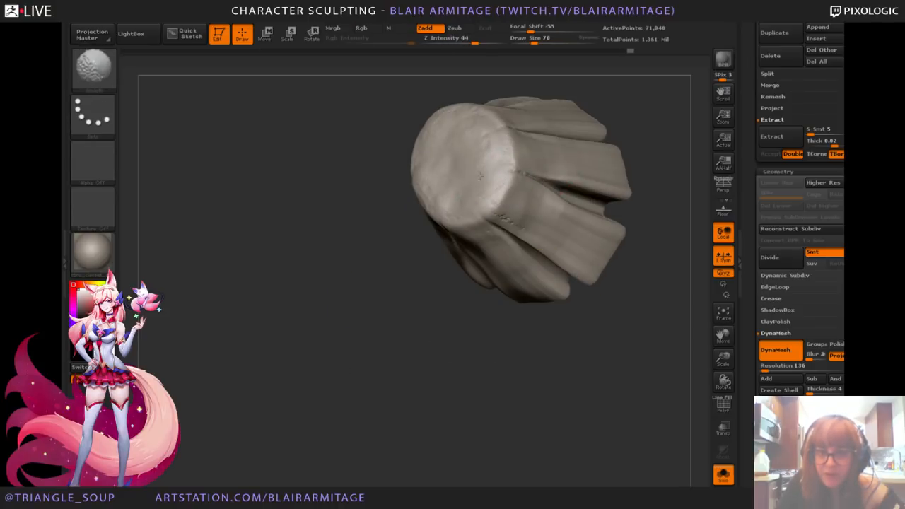
mouse_move(416, 358)
left_mouse_down()
mouse_move(613, 192)
mouse_move(626, 273)
mouse_move(572, 214)
left_mouse_up()
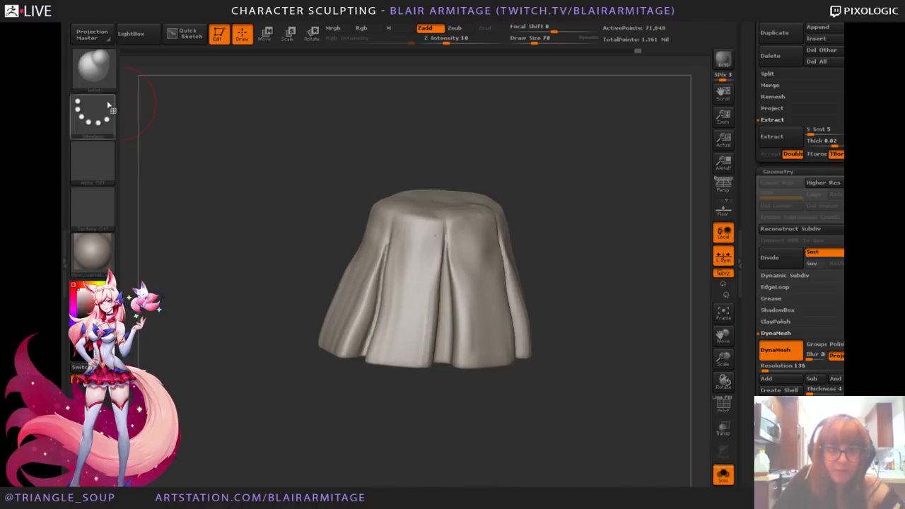
Step: Reshape the skirt's front pleats and lower hem with the Move Topological brush
left_click(100, 74)
left_click(282, 81)
left_click_drag(382, 324, 369, 323)
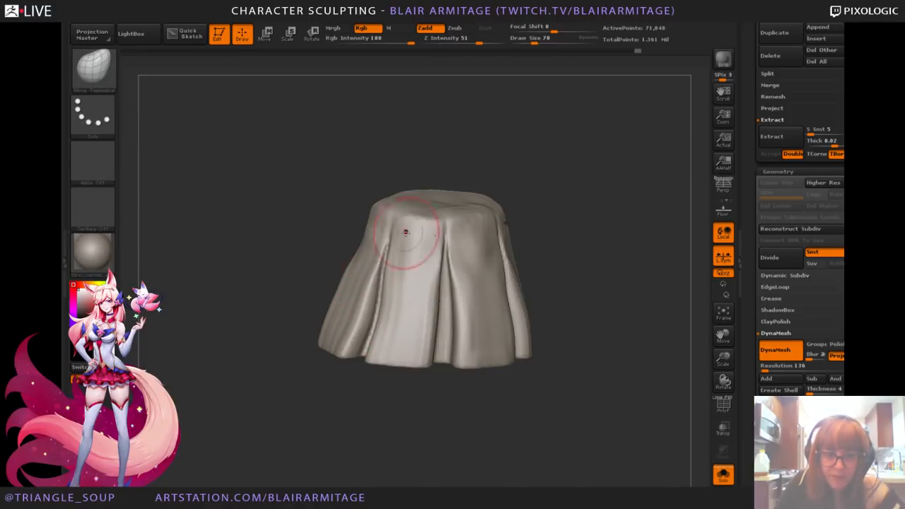
mouse_move(314, 328)
left_mouse_down()
mouse_move(347, 313)
mouse_move(333, 309)
left_mouse_up()
right_click_drag(353, 246, 404, 292)
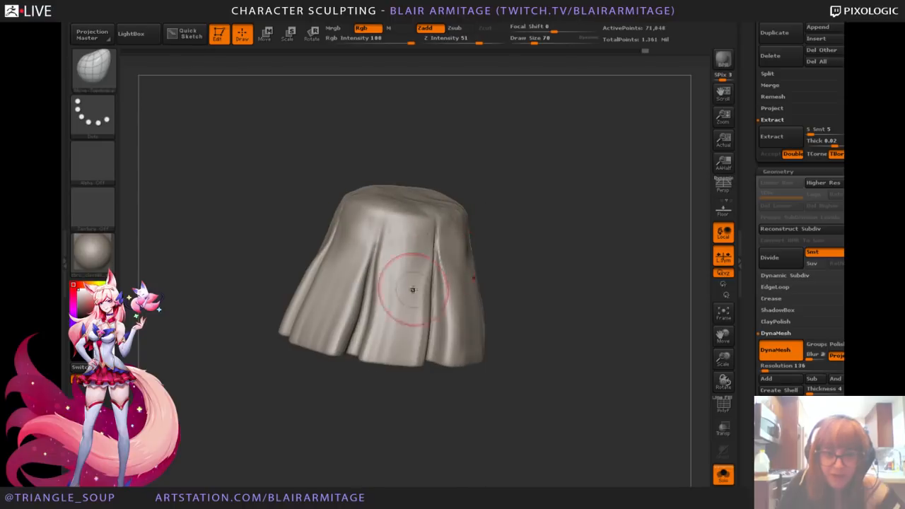
key("b")
key("m")
key("t")
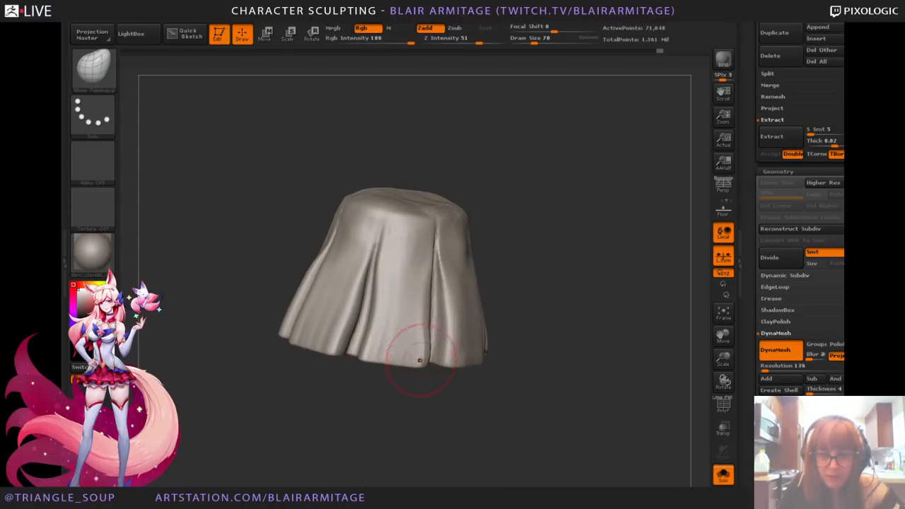
Step: Even out the pleats around the sides and back of the skirt by moving and smoothing them
mouse_move(425, 369)
right_mouse_down()
mouse_move(485, 304)
mouse_move(566, 299)
mouse_move(549, 313)
mouse_move(412, 325)
mouse_move(356, 319)
right_mouse_up()
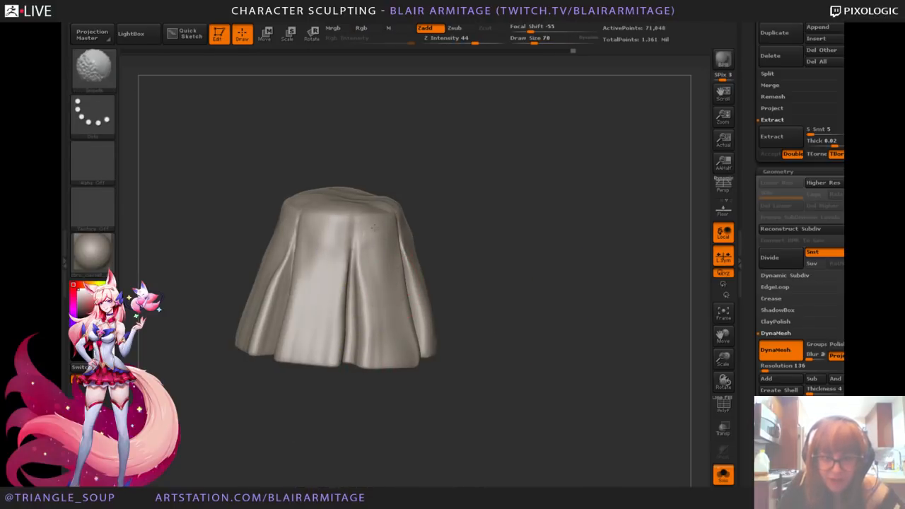
right_click_drag(352, 239, 422, 224)
left_click_drag(531, 178, 636, 198)
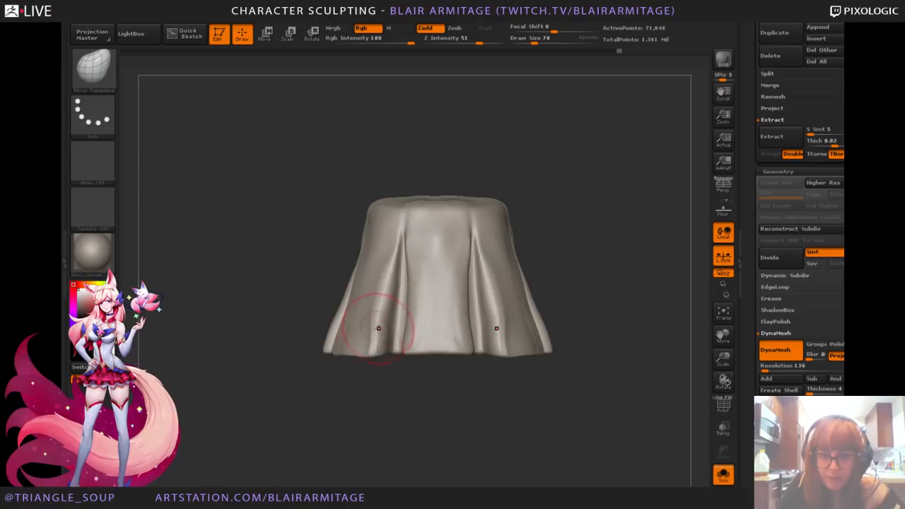
right_click_drag(378, 328, 332, 367)
right_click_drag(337, 293, 573, 249)
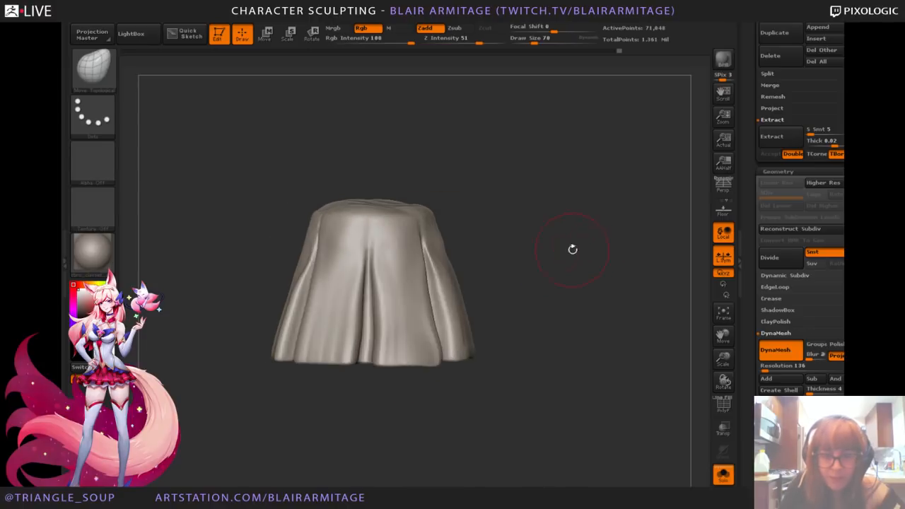
mouse_move(510, 230)
left_mouse_down()
mouse_move(352, 328)
mouse_move(346, 266)
left_mouse_up()
Step: Flatten the surfaces of the skirt's pleats with the hPolish brush
key("b")
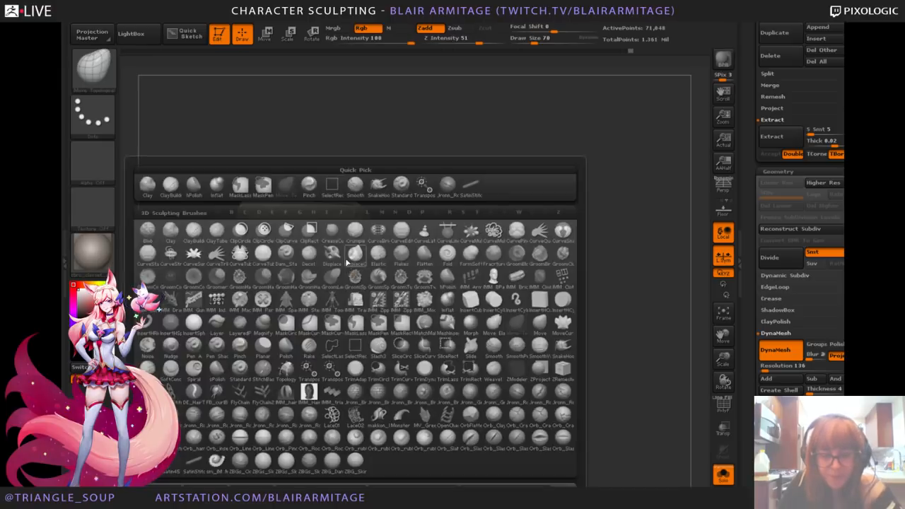
key("h")
key("p")
left_click_drag(336, 301, 336, 346)
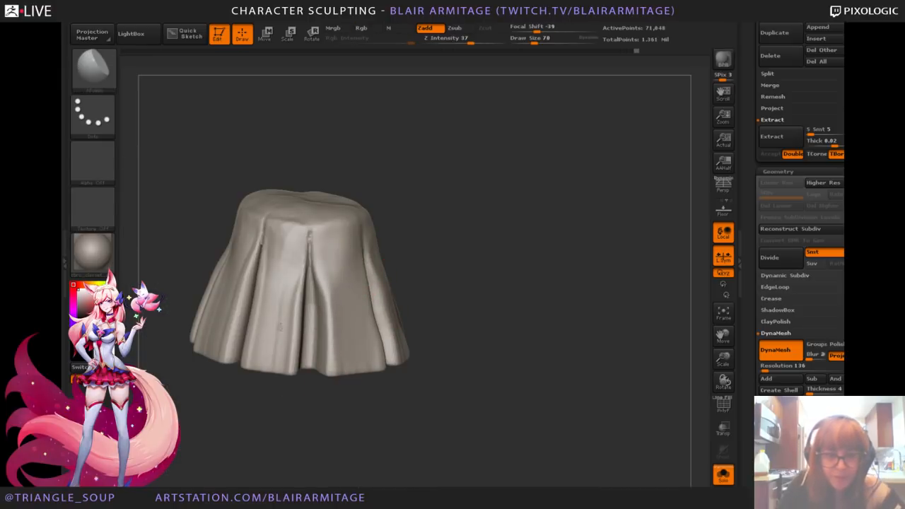
right_click_drag(242, 422, 503, 212)
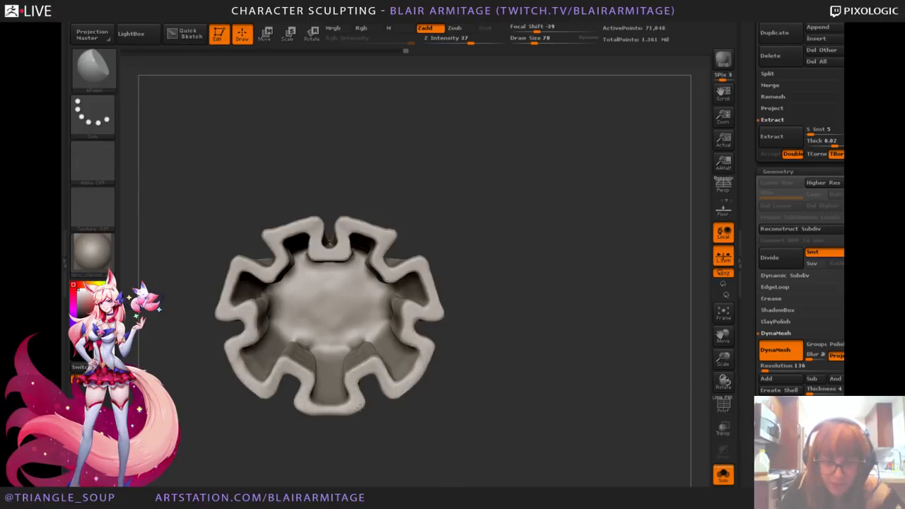
Step: Smooth the upper part of the skirt around the central fold and remesh it with DynaMesh at resolution 136
left_click_drag(352, 372, 441, 359, "ctrl")
key("ctrl+z")
left_click_drag(575, 223, 582, 270, "shift")
left_click_drag(428, 255, 457, 239, "alt")
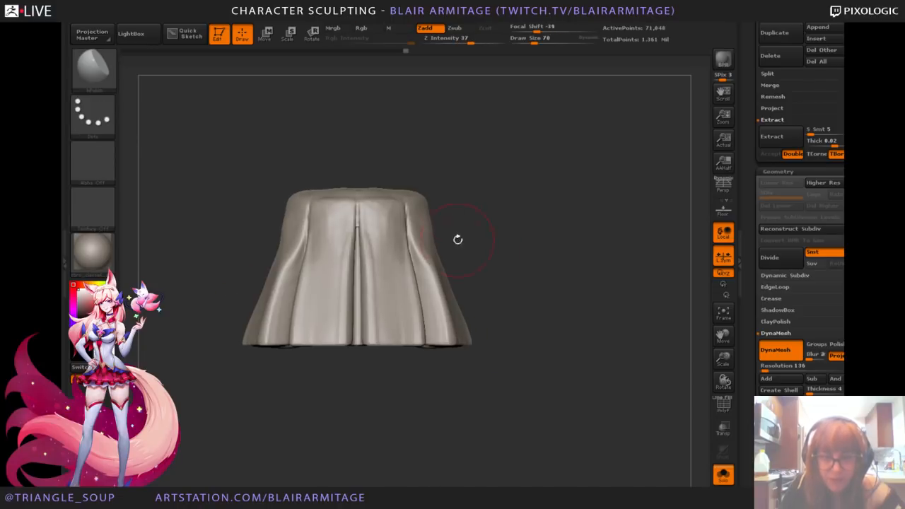
mouse_move(512, 229)
left_mouse_down()
mouse_move(525, 238)
mouse_move(482, 238)
left_mouse_up()
left_click_drag(394, 230, 399, 250, "shift")
left_click_drag(505, 215, 543, 194, "shift")
mouse_move(551, 244)
left_mouse_down("shift")
mouse_move(584, 241)
mouse_move(543, 237)
left_mouse_up("shift")
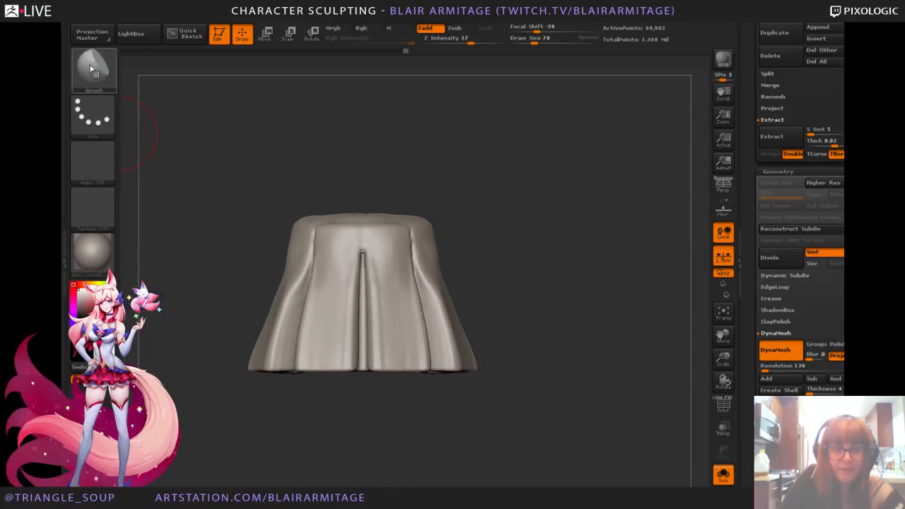
Step: Adjust the flare and spacing of the skirt's pleats with the Move Topological brush
key("b")
key("m")
key("t")
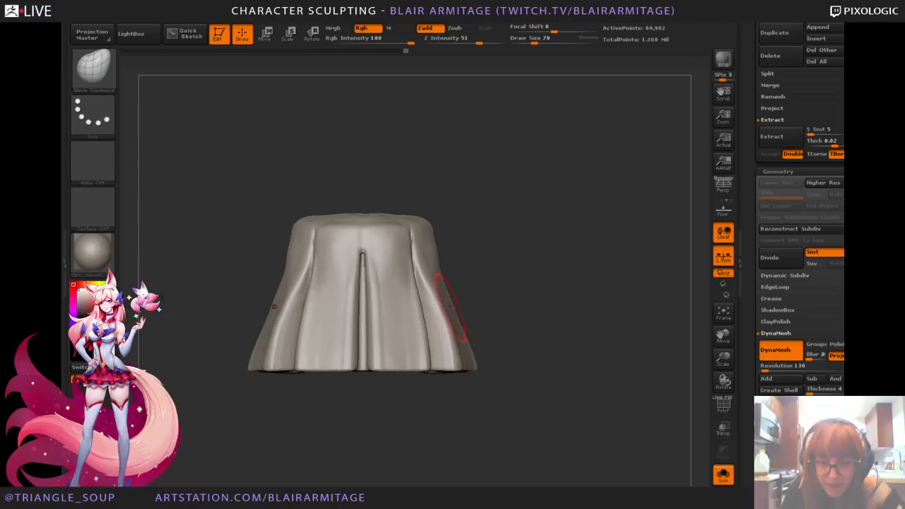
mouse_move(547, 310)
left_mouse_down()
mouse_move(574, 245)
mouse_move(461, 312)
mouse_move(503, 319)
mouse_move(387, 262)
left_mouse_up()
left_click_drag(536, 255, 551, 241)
left_click_drag(433, 302, 434, 278)
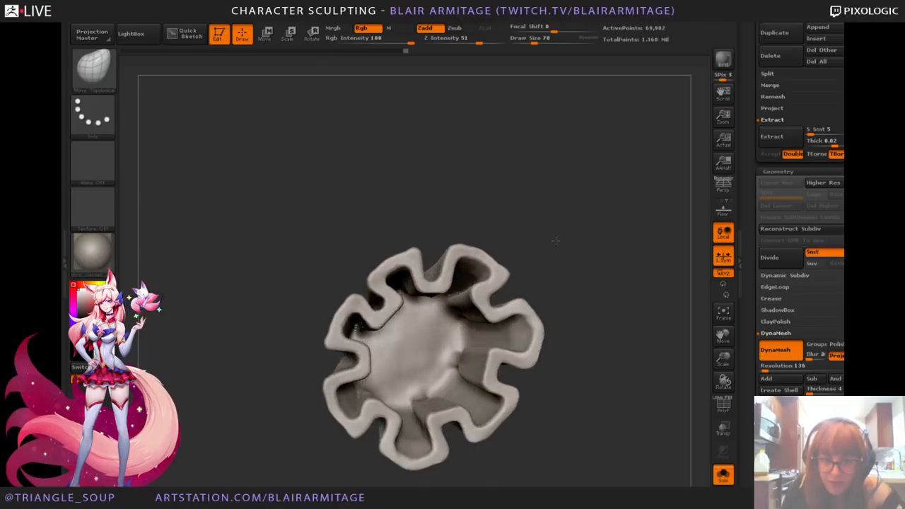
Step: Round out the pleats along the hem from below and smooth the inside of the skirt
left_click_drag(556, 239, 552, 248)
left_click_drag(460, 414, 444, 400)
mouse_move(563, 308)
left_mouse_down()
mouse_move(558, 317)
mouse_move(586, 310)
left_mouse_up()
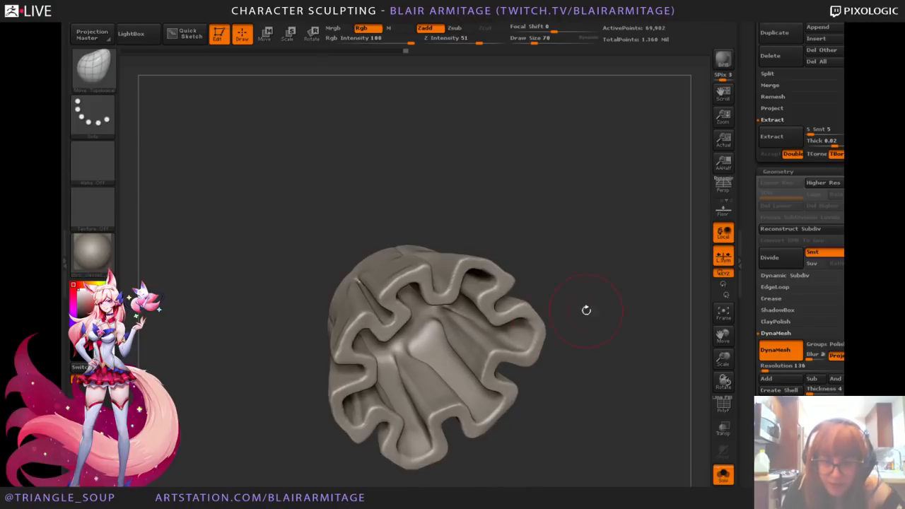
left_click_drag(469, 359, 447, 338, "shift")
mouse_move(588, 282)
left_mouse_down()
mouse_move(580, 219)
mouse_move(570, 225)
mouse_move(562, 279)
mouse_move(584, 279)
mouse_move(601, 300)
mouse_move(587, 268)
mouse_move(659, 242)
mouse_move(631, 243)
left_mouse_up()
mouse_move(505, 396)
left_mouse_down()
mouse_move(600, 285)
mouse_move(558, 352)
mouse_move(431, 375)
mouse_move(445, 384)
mouse_move(407, 357)
left_mouse_up()
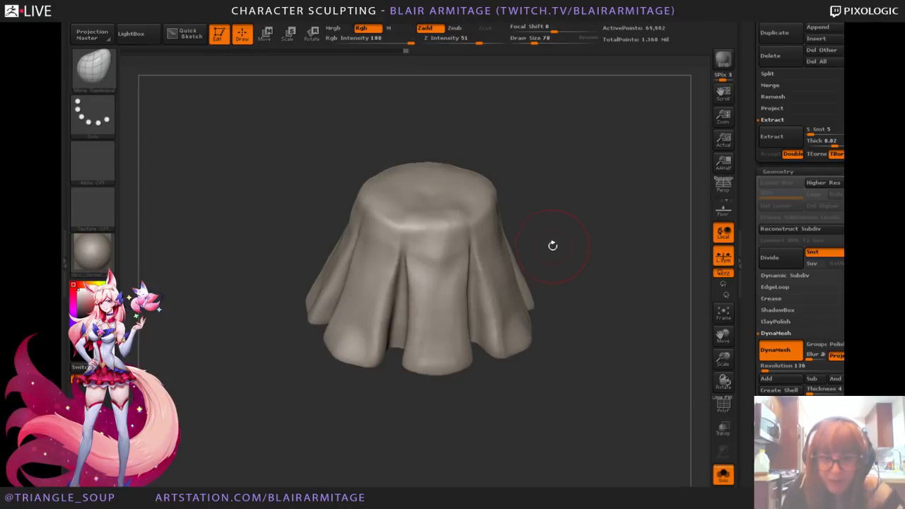
mouse_move(552, 244)
left_mouse_down()
mouse_move(580, 212)
mouse_move(551, 235)
left_mouse_up()
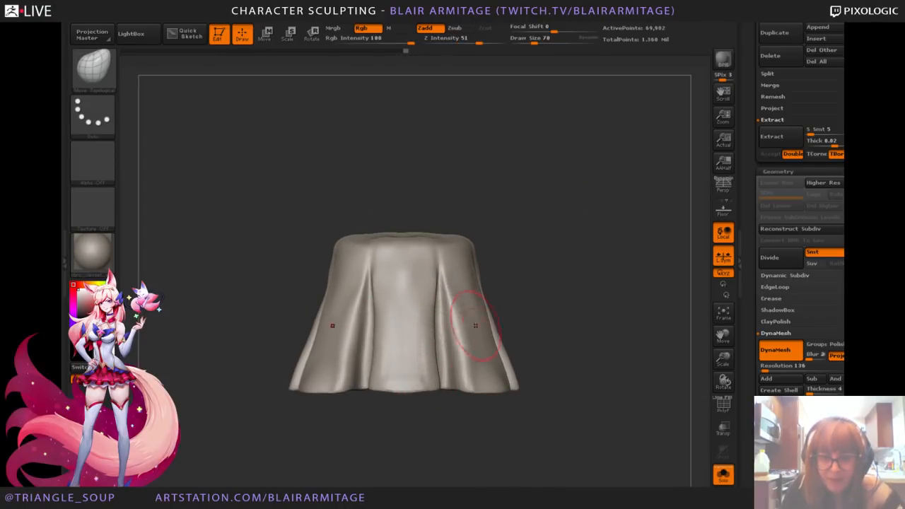
mouse_move(520, 314)
left_mouse_down()
mouse_move(554, 291)
mouse_move(548, 278)
left_mouse_up()
Step: Tighten the creases between the skirt's pleats with the Pinch brush
left_click(92, 68)
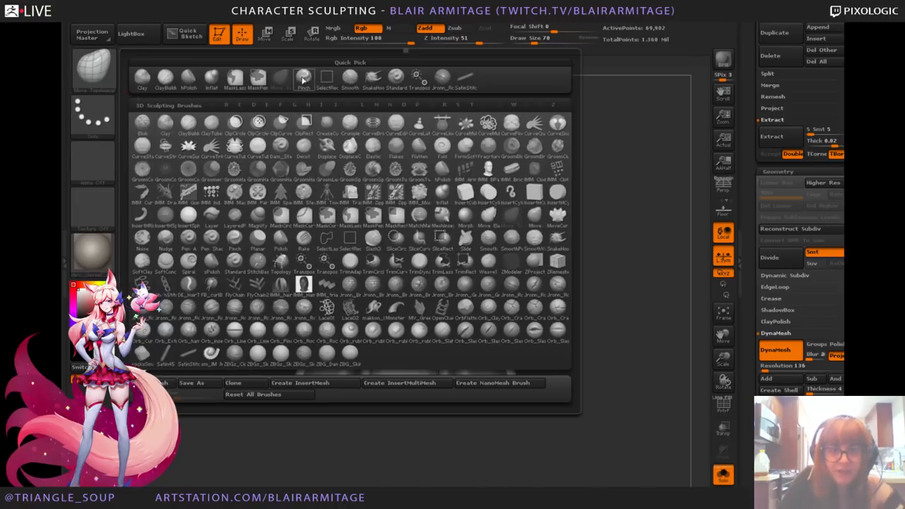
left_click(303, 79)
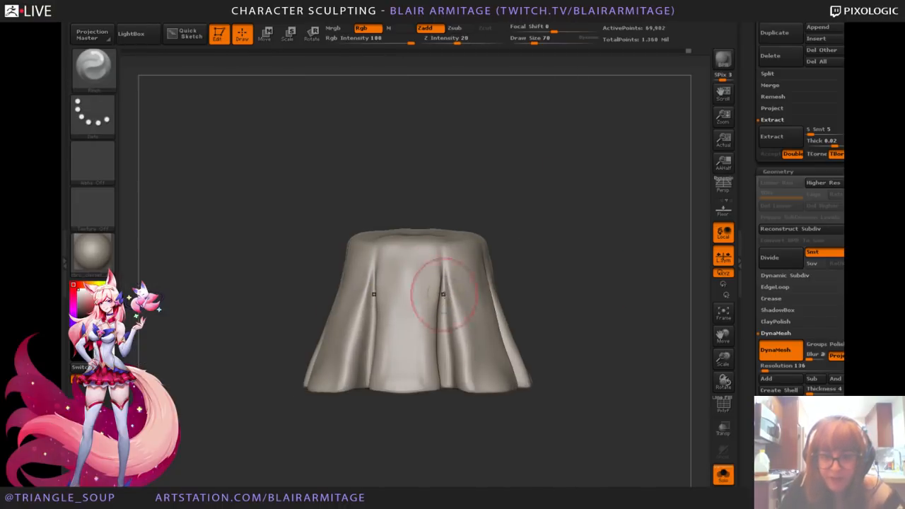
right_click_drag(453, 304, 500, 305)
left_click_drag(500, 305, 500, 333)
right_click_drag(501, 325, 553, 284)
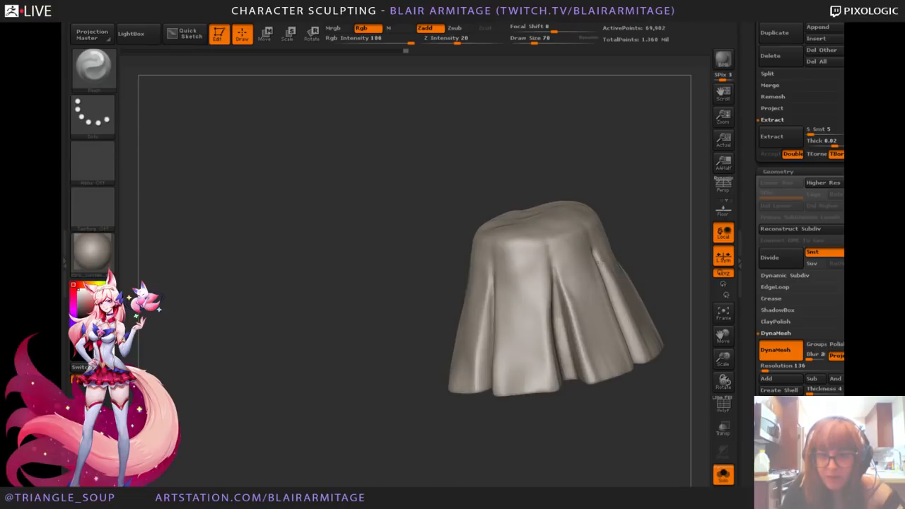
right_click_drag(591, 313, 612, 282)
left_click_drag(611, 280, 614, 266)
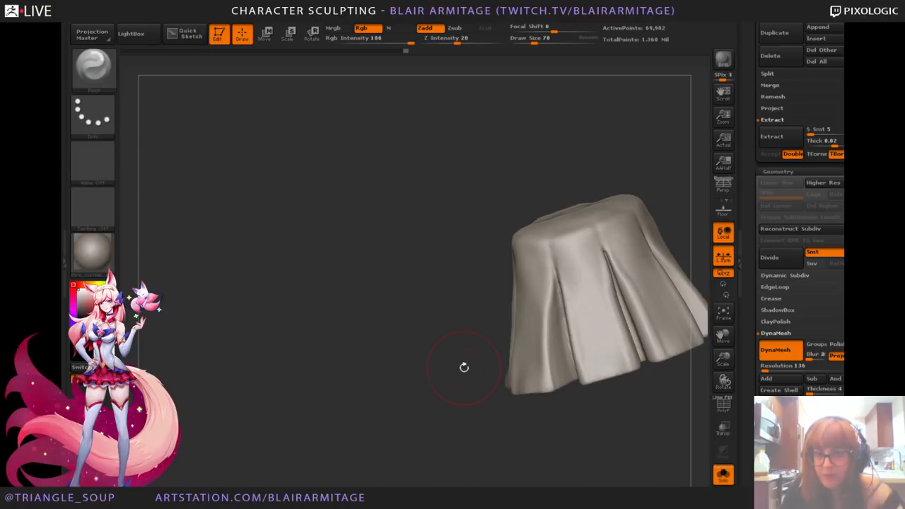
right_click_drag(464, 367, 630, 363)
Step: Show the whole character together with the skirt again and save the project
left_click(724, 478)
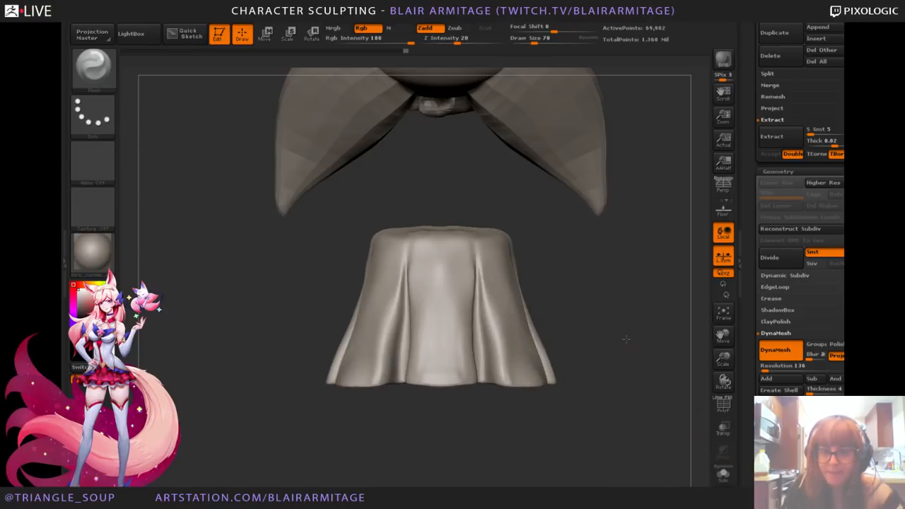
left_click_drag(626, 339, 555, 357)
right_click_drag(555, 357, 428, 344)
left_click_drag(429, 344, 507, 346, "shift")
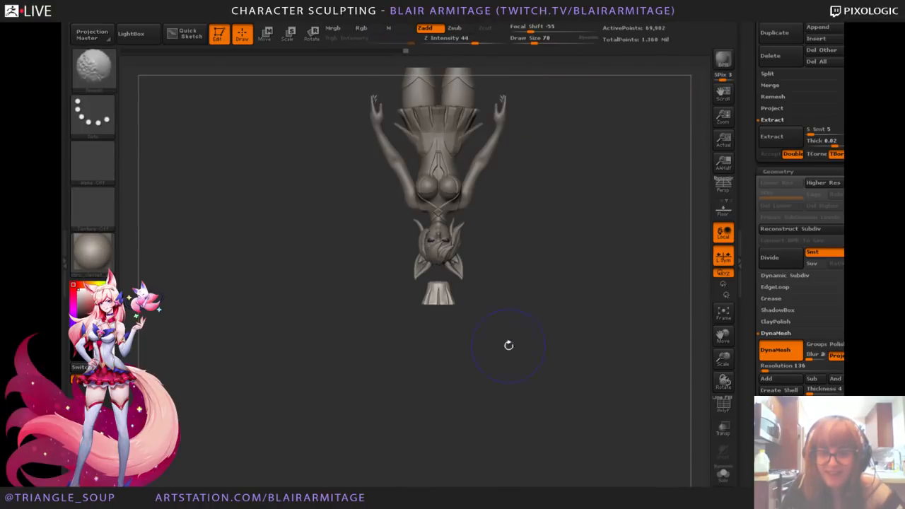
left_click_drag(588, 382, 610, 387)
left_click_drag(723, 359, 722, 472)
left_click_drag(606, 357, 602, 386)
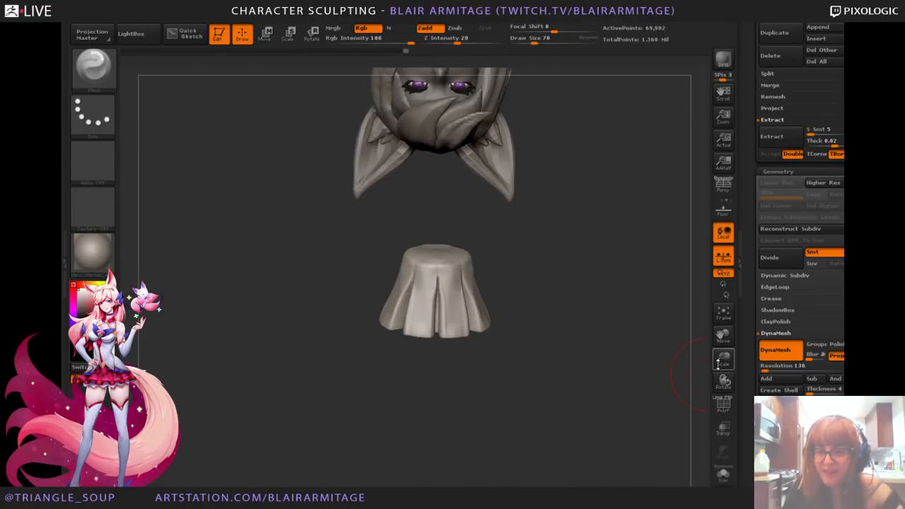
left_click_drag(609, 331, 600, 425, "alt")
left_click_drag(722, 360, 679, 267)
key("ctrl+s")
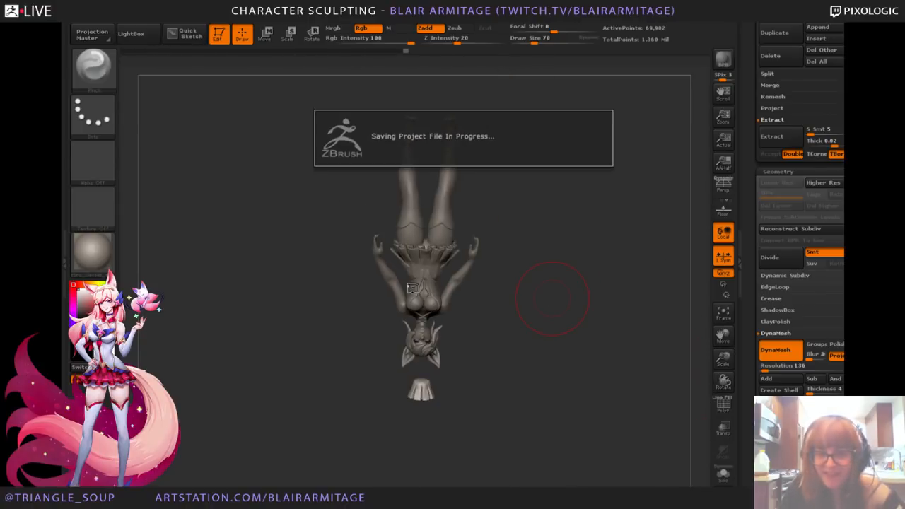
Step: Select the separate flared skirt above the character and move it down behind the head, between the ears
left_click(436, 261, "alt")
left_click_drag(580, 130, 629, 318)
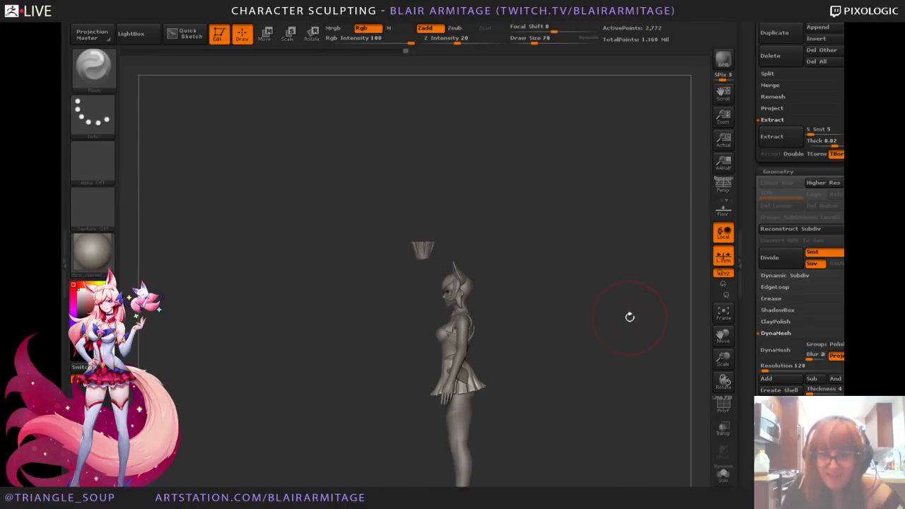
left_click(408, 212, "alt")
left_click(267, 34)
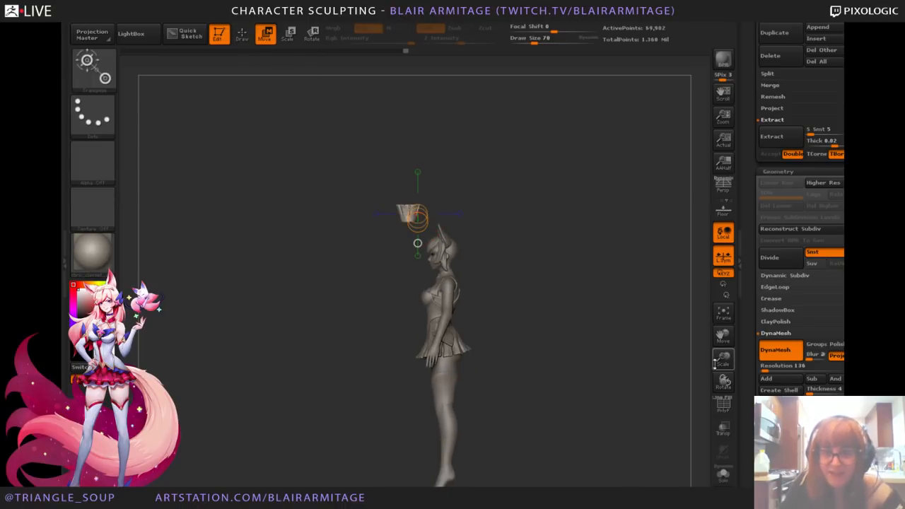
left_click_drag(724, 360, 703, 465)
mouse_move(509, 131)
left_mouse_down("alt")
mouse_move(501, 292)
mouse_move(465, 273)
mouse_move(469, 245)
mouse_move(538, 315)
mouse_move(611, 204)
left_mouse_up("alt")
mouse_move(556, 148)
left_mouse_down("shift")
mouse_move(556, 204)
mouse_move(464, 209)
mouse_move(453, 196)
mouse_move(453, 226)
mouse_move(453, 212)
left_mouse_up("shift")
left_click_drag(622, 247, 554, 251, "shift")
left_click_drag(622, 303, 564, 243, "alt")
left_click(242, 34)
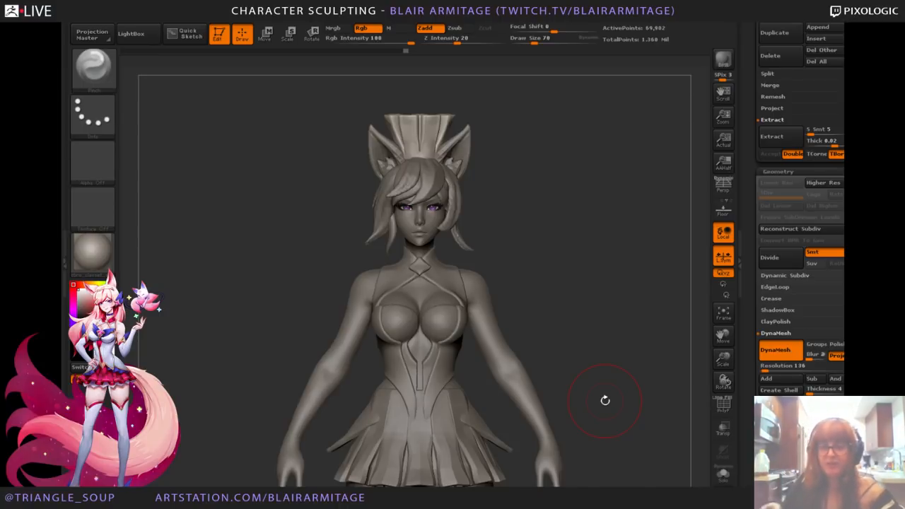
Step: Select the low-poly pleated skirt on the character's hips and choose the Move Topological brush for it
left_click_drag(648, 348, 573, 101, "alt")
left_click_drag(574, 343, 619, 110, "alt")
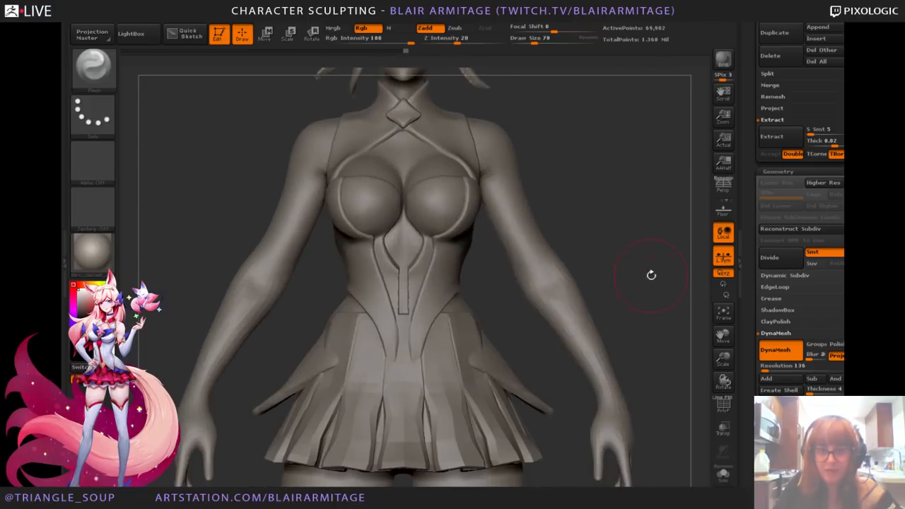
left_click_drag(651, 275, 645, 190, "alt")
left_click(481, 327, "alt")
left_click_drag(684, 317, 675, 274, "alt")
mouse_move(675, 217)
left_mouse_down("alt")
mouse_move(690, 257)
mouse_move(672, 236)
mouse_move(658, 235)
left_mouse_up("alt")
left_click_drag(629, 263, 621, 244)
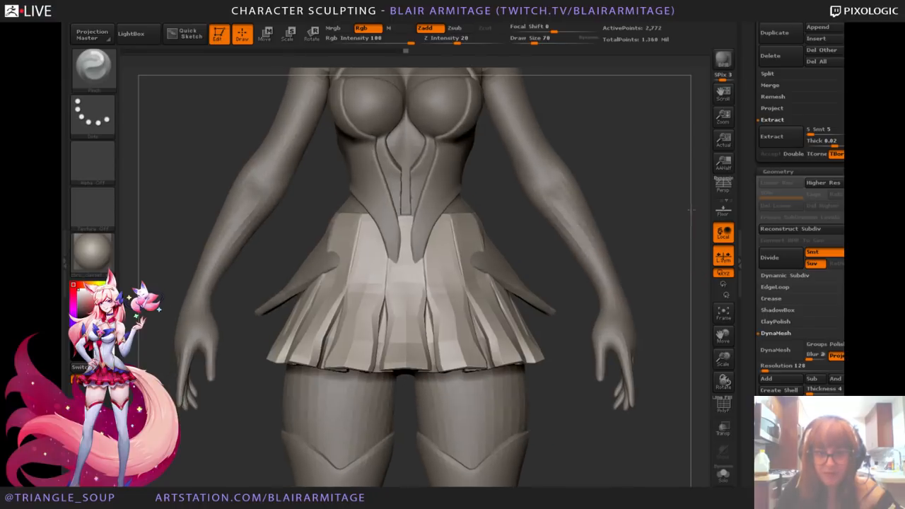
left_click(94, 78)
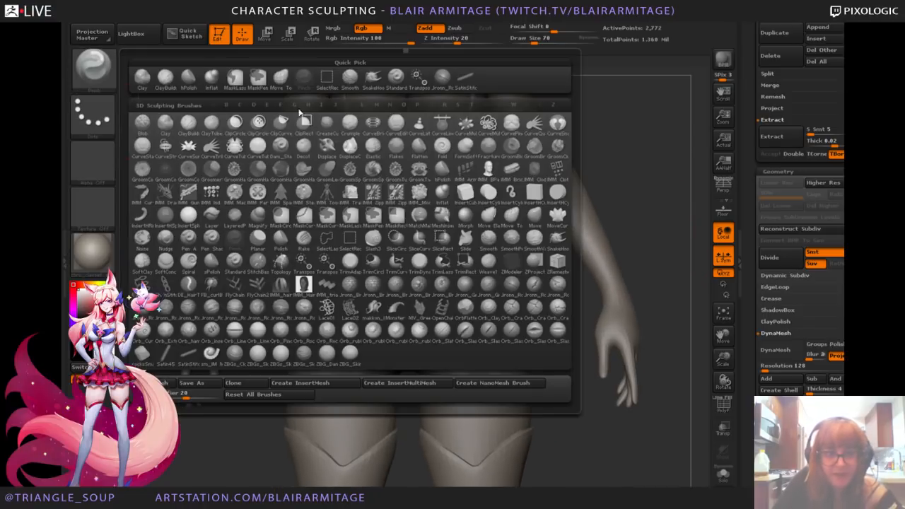
left_click(282, 80)
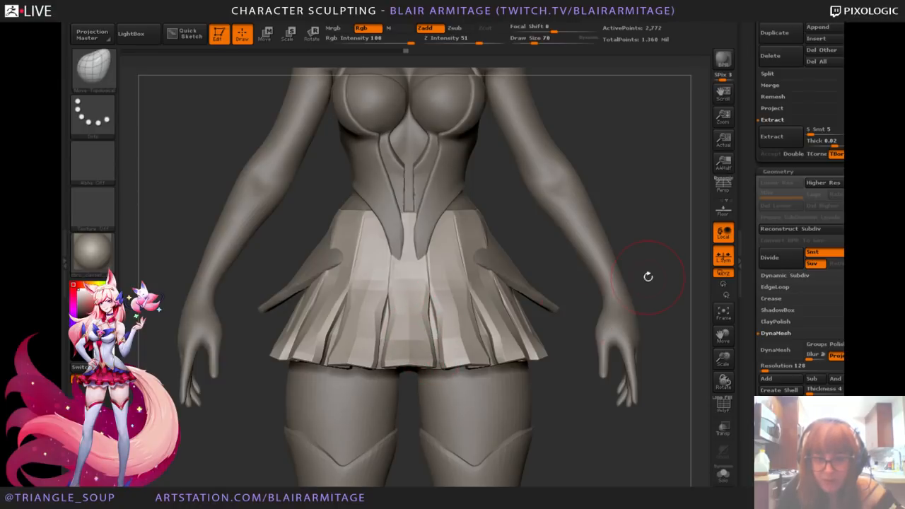
Step: Examine the pleated skirt on the character from the front, above, below and the side
left_click_drag(648, 276, 480, 359)
left_click_drag(697, 232, 691, 403, "shift")
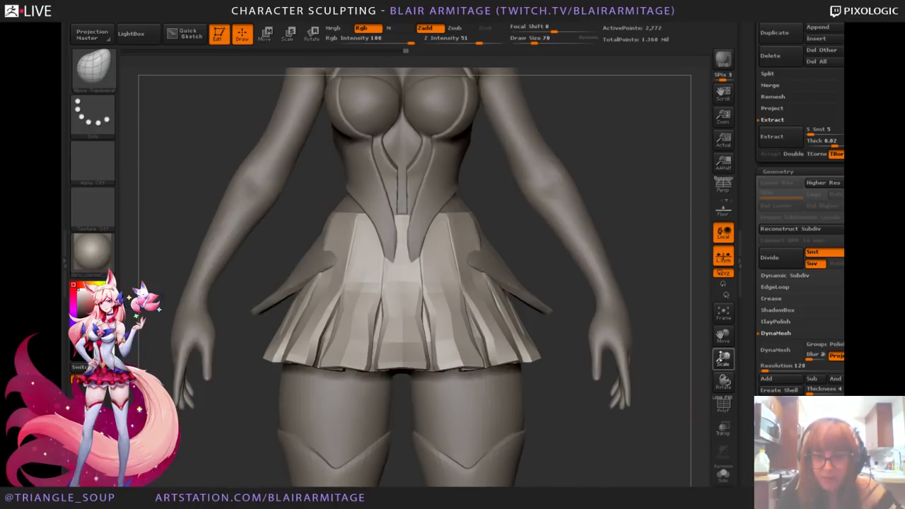
left_click_drag(720, 358, 722, 297)
left_click_drag(637, 347, 656, 305)
left_click_drag(724, 359, 726, 398)
left_click_drag(649, 384, 645, 346)
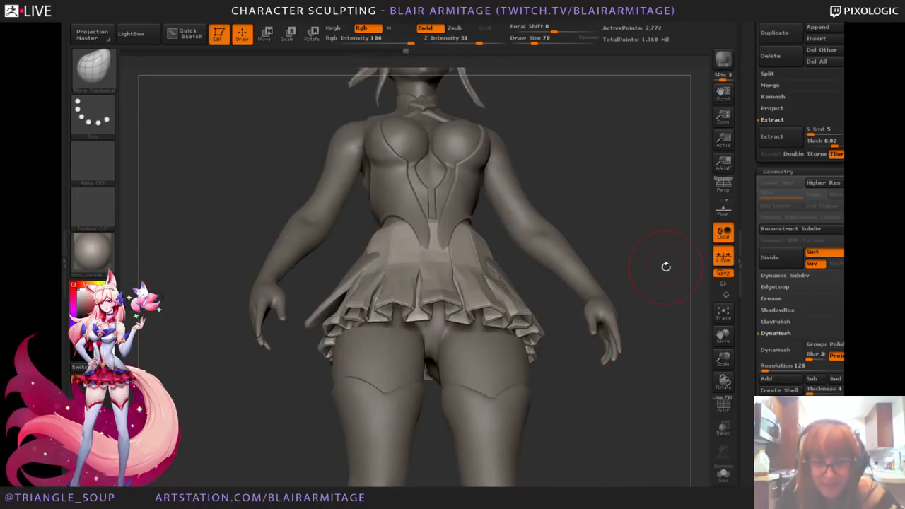
left_click_drag(667, 266, 671, 343)
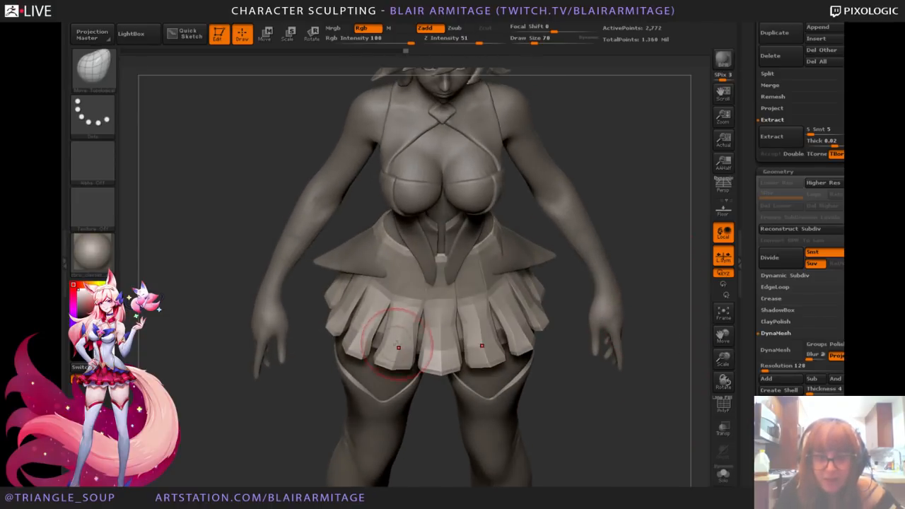
mouse_move(682, 275)
left_mouse_down()
mouse_move(350, 340)
mouse_move(336, 322)
left_mouse_up()
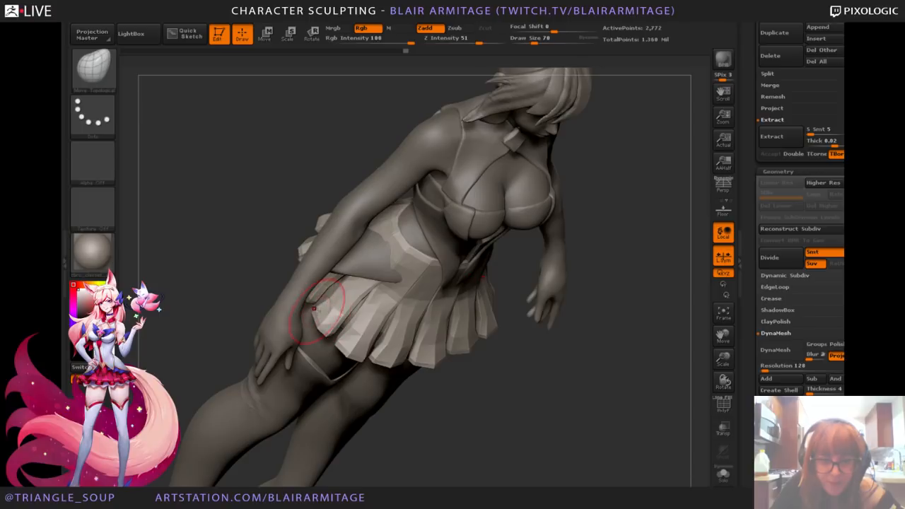
mouse_move(675, 312)
left_mouse_down("shift")
mouse_move(657, 285)
mouse_move(659, 303)
left_mouse_up("shift")
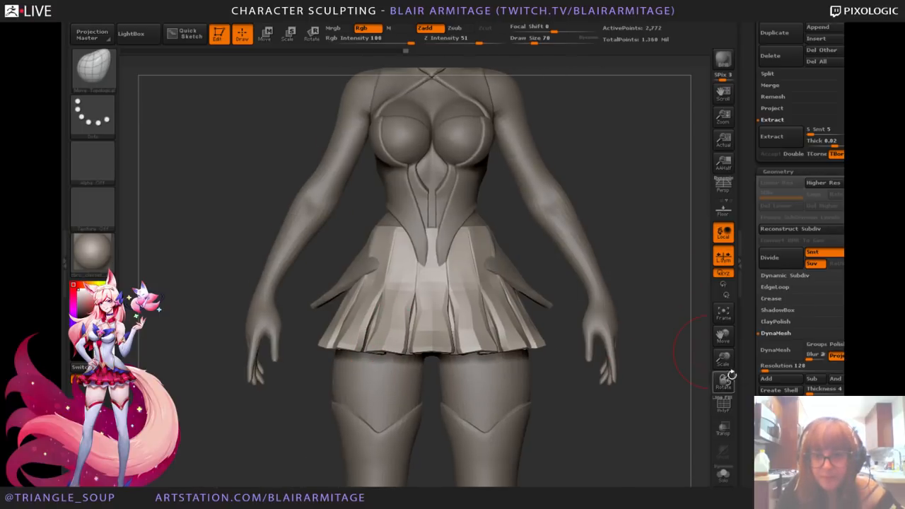
left_click_drag(732, 375, 663, 348, "alt")
left_click_drag(749, 357, 755, 291)
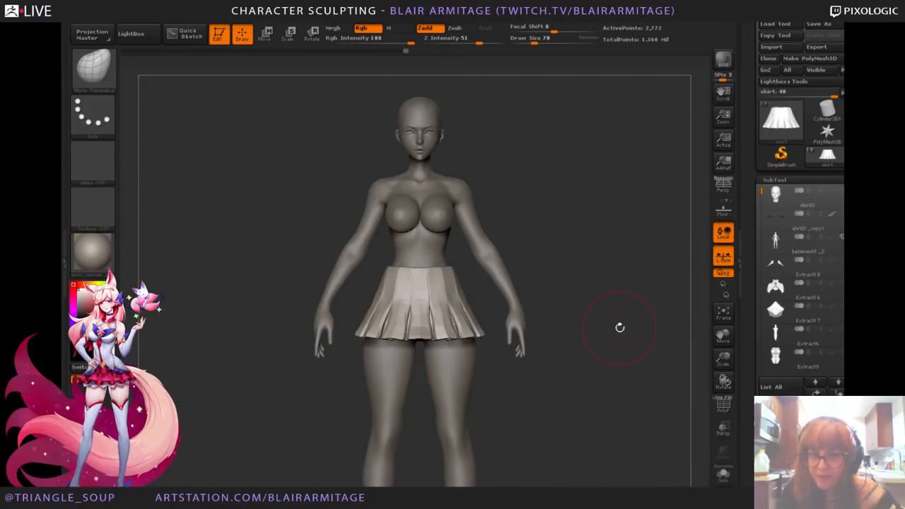
Step: Shift the skirt slightly backward on the hips with the Move transpose line in side view
left_click_drag(621, 328, 656, 349, "shift")
left_click_drag(724, 359, 641, 377)
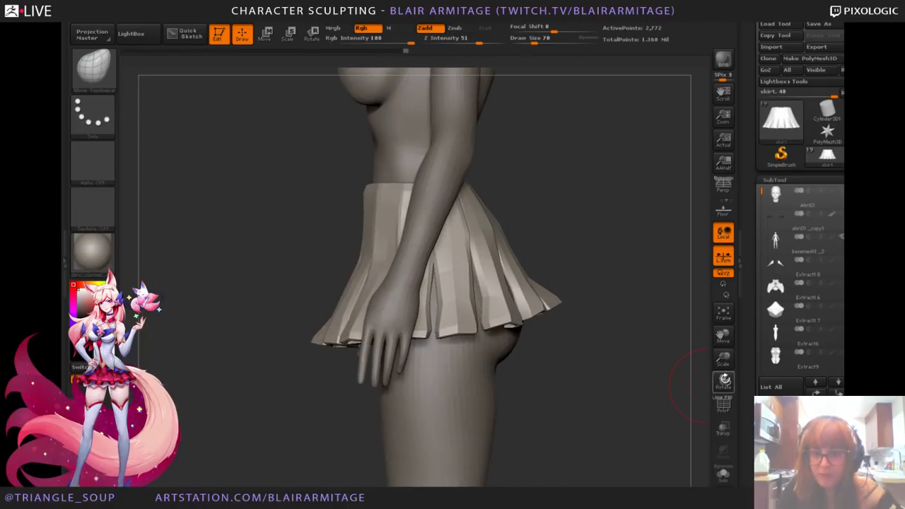
left_click_drag(724, 359, 698, 344)
left_click(262, 39)
left_click_drag(212, 300, 309, 299)
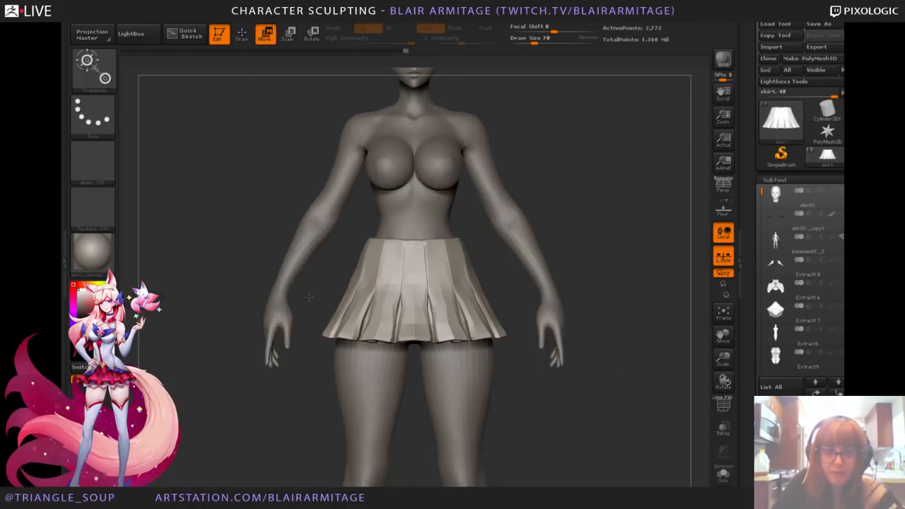
left_click_drag(672, 314, 602, 297)
left_click_drag(401, 256, 401, 339)
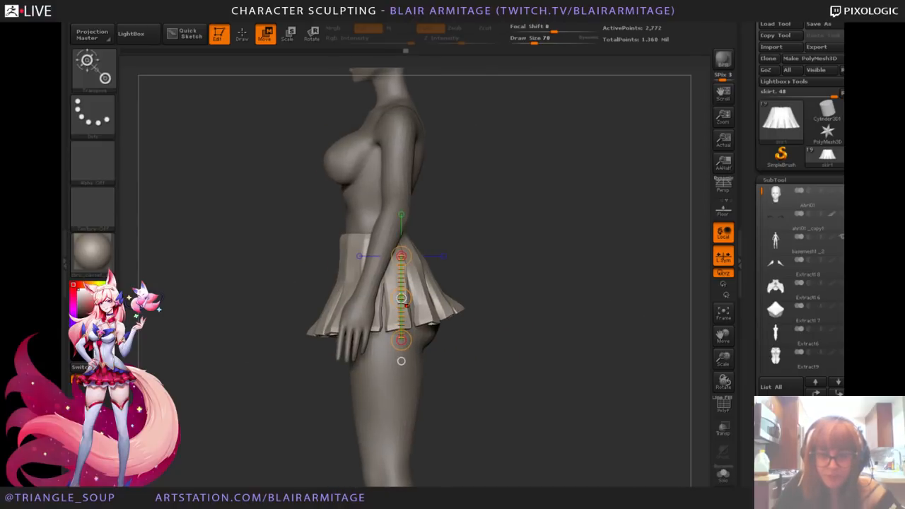
left_click_drag(360, 303, 403, 303)
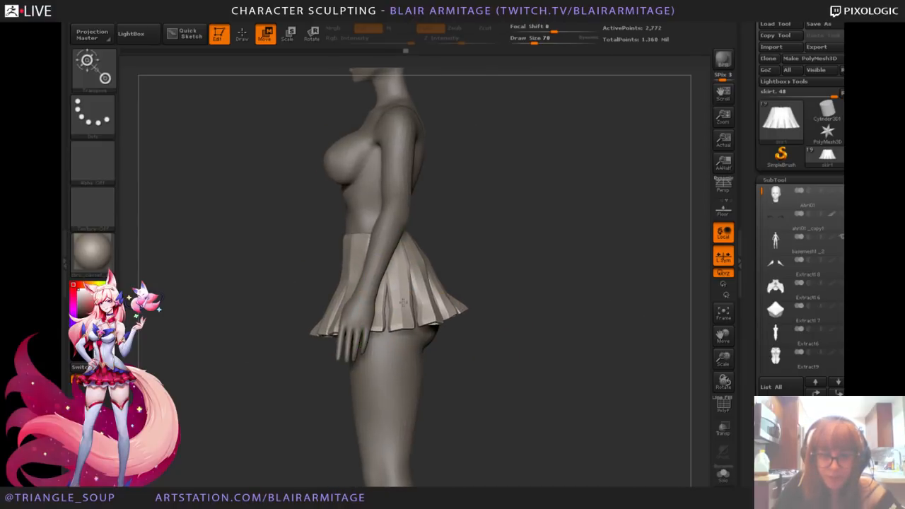
Step: Lower the skirt slightly on the hips with the transpose line and return to sculpting
left_click_drag(423, 256, 418, 347)
left_click_drag(419, 290, 419, 300)
mouse_move(607, 255)
left_mouse_down()
mouse_move(520, 256)
mouse_move(671, 215)
left_mouse_up()
left_click(242, 35)
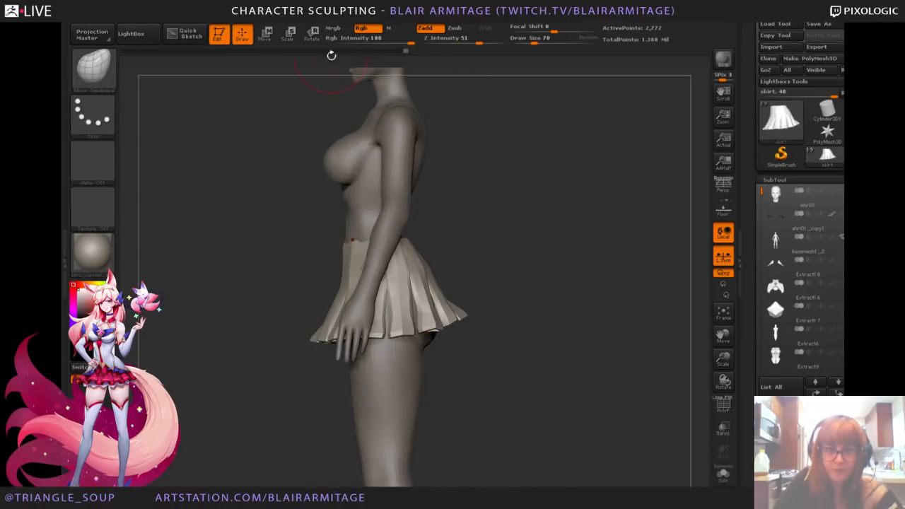
key("e")
left_click_drag(389, 265, 389, 367)
key("q")
mouse_move(525, 263)
left_mouse_down()
mouse_move(594, 255)
mouse_move(621, 236)
mouse_move(663, 239)
mouse_move(672, 226)
left_mouse_up()
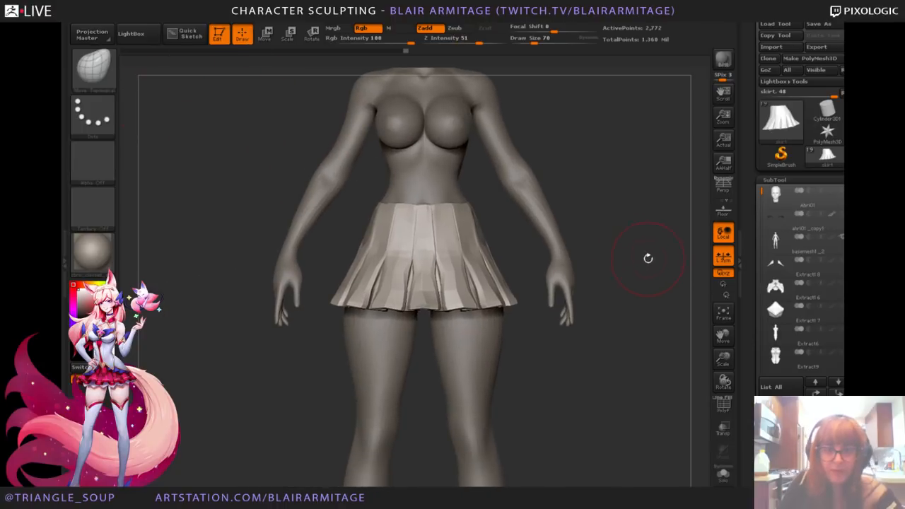
Step: Try to pull the skirt's side inward with an enlarged Move Topological brush
key("bracketright")
key("bracketright")
key("bracketright")
key("bracketright")
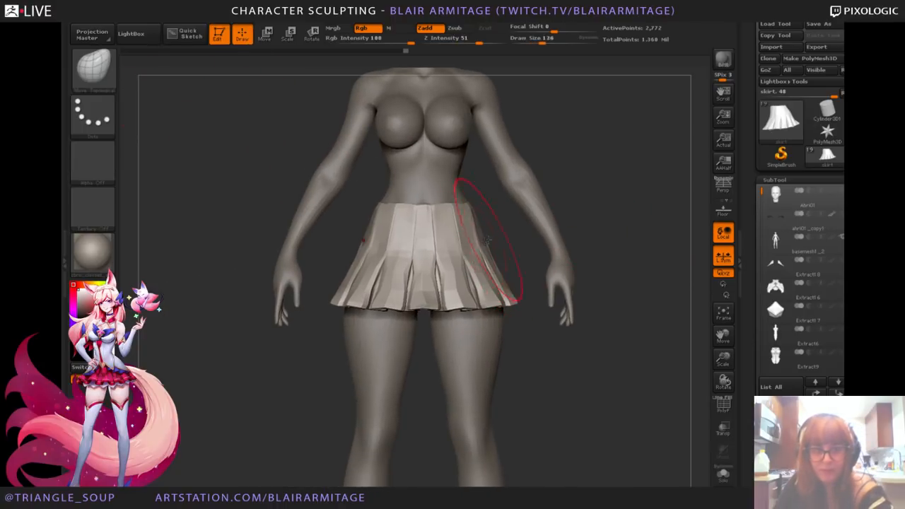
left_click_drag(507, 236, 478, 237)
key("ctrl+z")
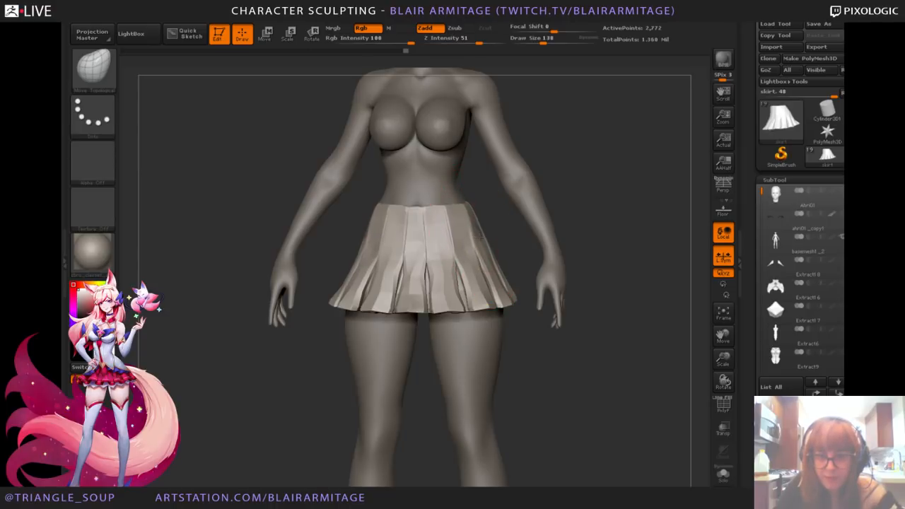
Step: Switch to the Move brush and adjust the skirt's upper edge around the waist with a smaller brush size
left_click(92, 67)
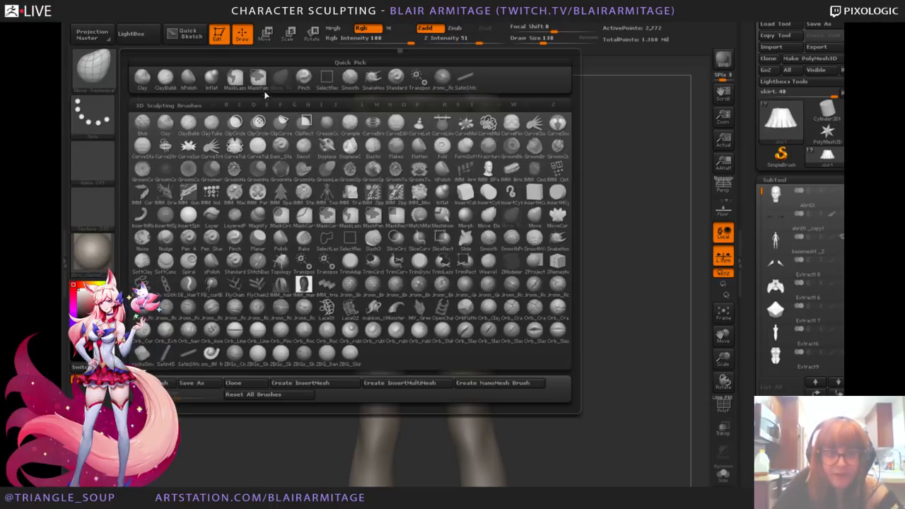
key("m")
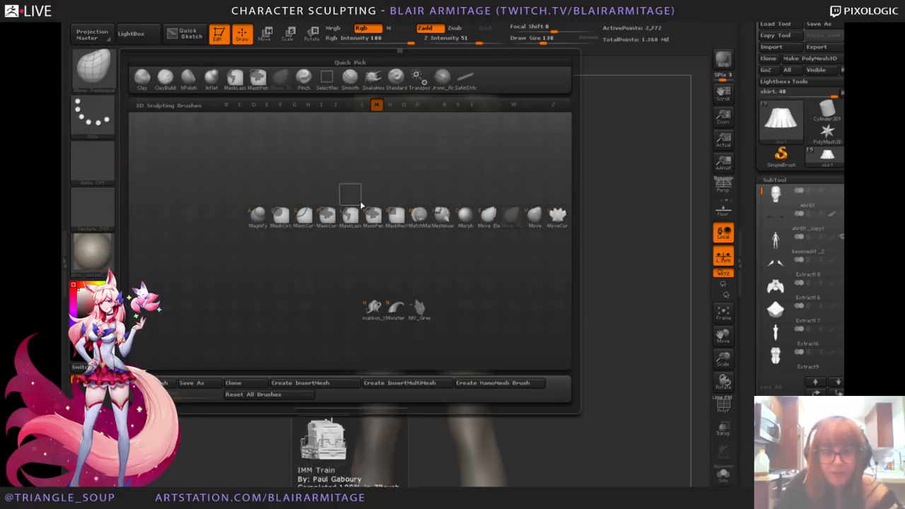
left_click(536, 220)
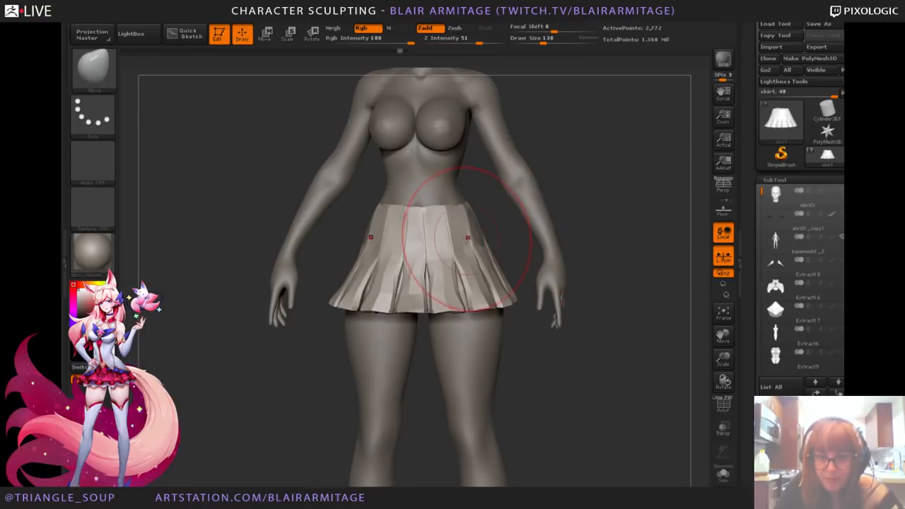
left_click_drag(633, 234, 632, 291)
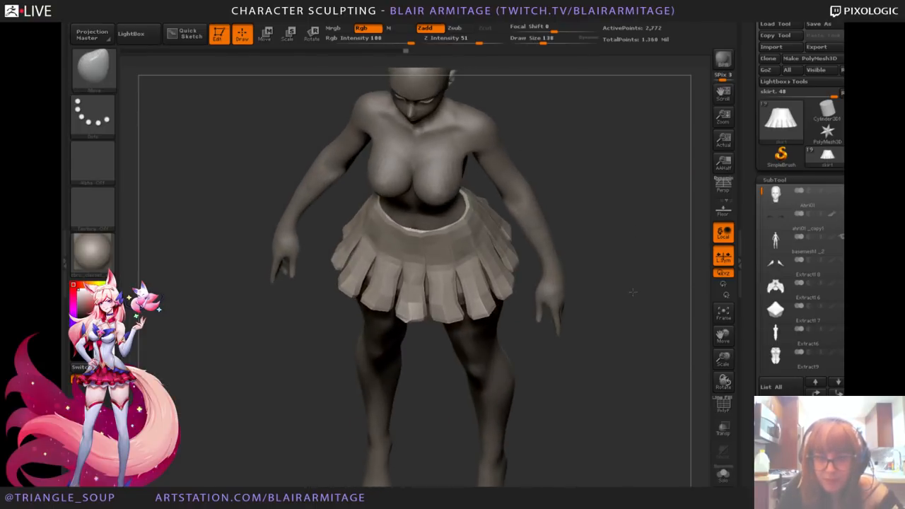
left_click_drag(650, 209, 497, 212)
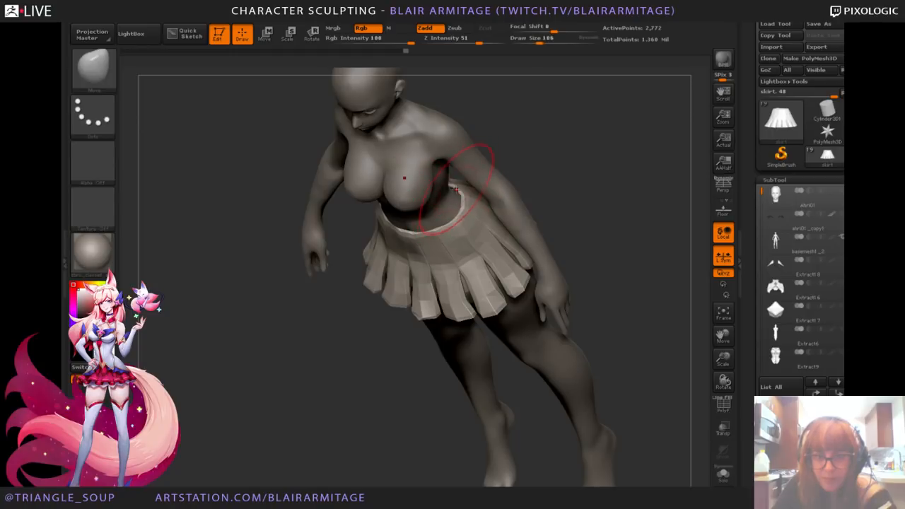
key("bracketleft")
mouse_move(579, 212)
left_mouse_down()
mouse_move(573, 309)
mouse_move(538, 315)
left_mouse_up()
left_click_drag(437, 166, 430, 176)
left_click_drag(450, 304, 534, 210)
left_click_drag(637, 179, 624, 218, "alt")
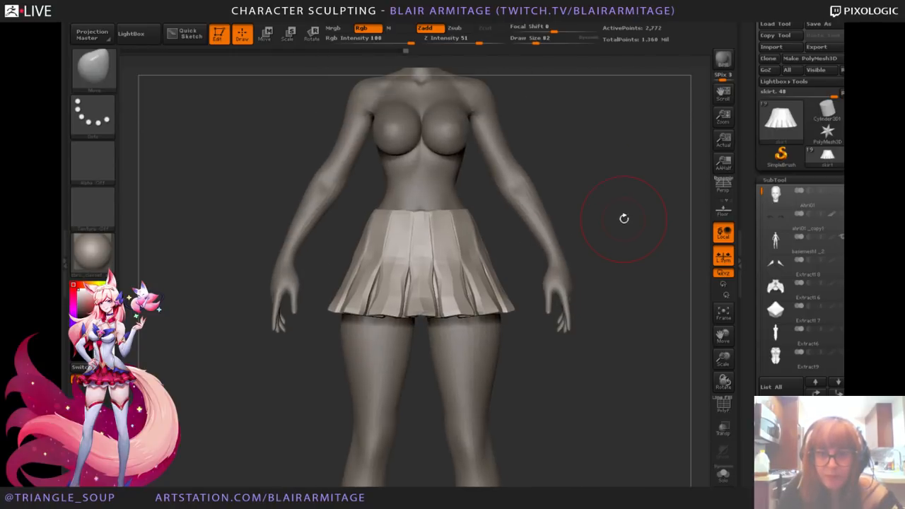
Step: Pull the skirt's front hem outward from below with the Move brush and undo the last strokes
mouse_move(475, 240)
right_mouse_down()
mouse_move(516, 238)
mouse_move(381, 249)
mouse_move(672, 200)
mouse_move(495, 193)
right_mouse_up()
right_click_drag(439, 205, 540, 215)
left_click_drag(723, 364, 723, 343)
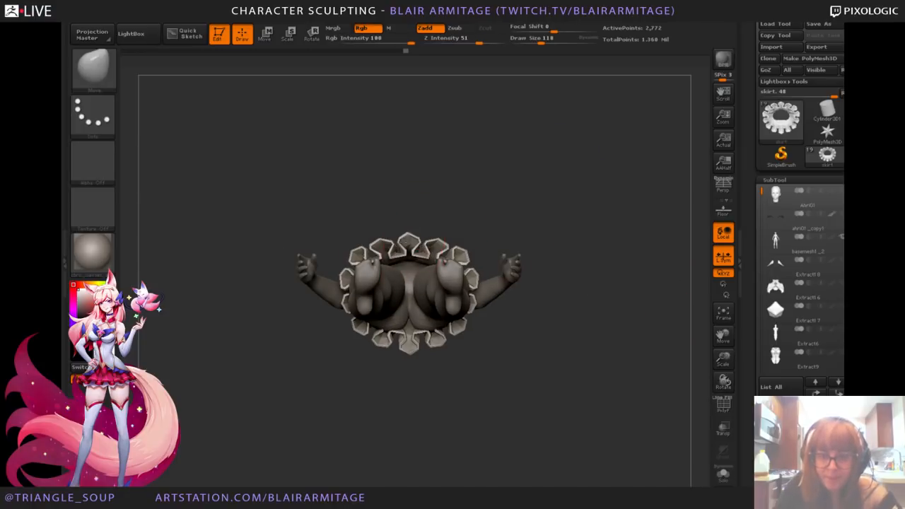
mouse_move(408, 241)
left_mouse_down()
mouse_move(408, 232)
mouse_move(355, 258)
left_mouse_up()
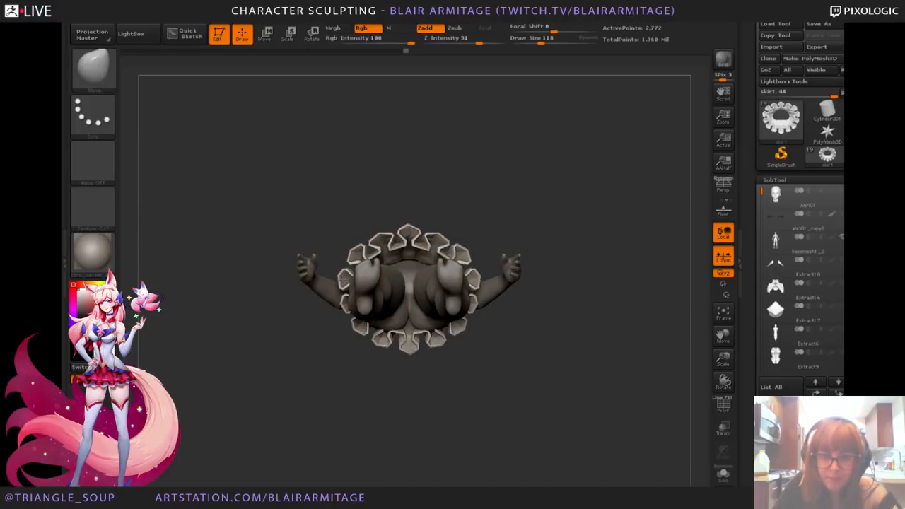
mouse_move(548, 170)
left_mouse_down()
mouse_move(559, 228)
mouse_move(489, 291)
mouse_move(494, 284)
mouse_move(478, 289)
mouse_move(466, 313)
mouse_move(479, 316)
left_mouse_up()
key("ctrl+z")
key("ctrl+z")
key("ctrl+z")
Step: Turn on transparency for the other subtools and pull the skirt's back hem outward from below
left_click(723, 428)
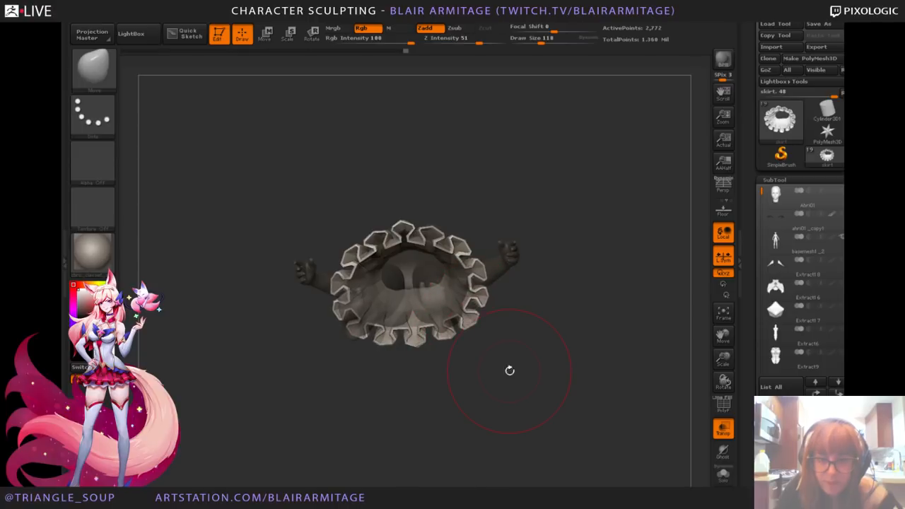
left_click(510, 370)
left_click_drag(436, 336, 440, 347)
left_click(580, 200)
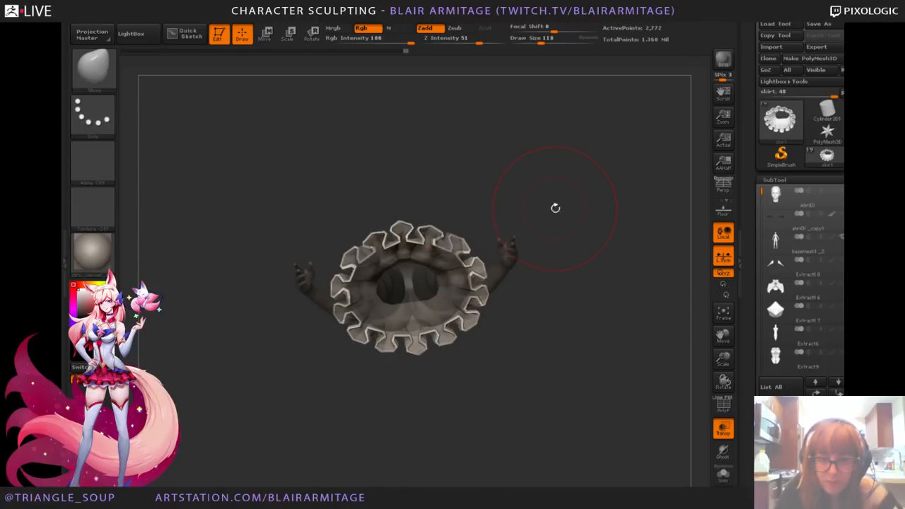
left_click_drag(554, 206, 613, 222)
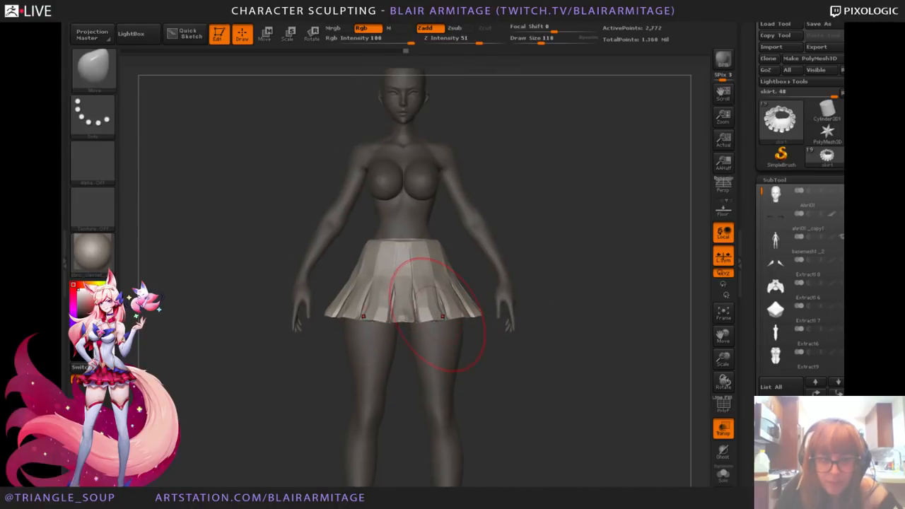
Step: Lift the hem at the skirt's sides slightly and adjust the side pleats with the Move brush
left_click_drag(478, 309, 481, 299)
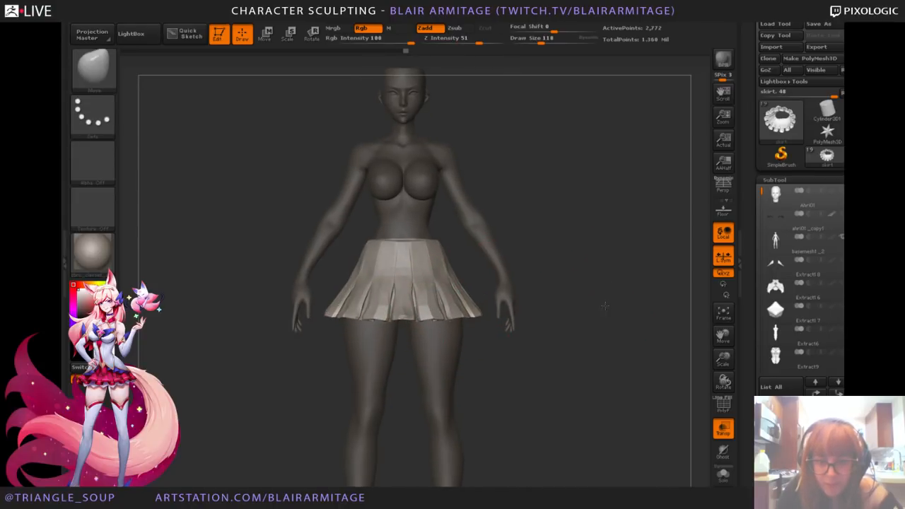
left_click_drag(722, 359, 722, 375)
mouse_move(664, 360)
left_mouse_down()
mouse_move(629, 331)
mouse_move(632, 319)
left_mouse_up()
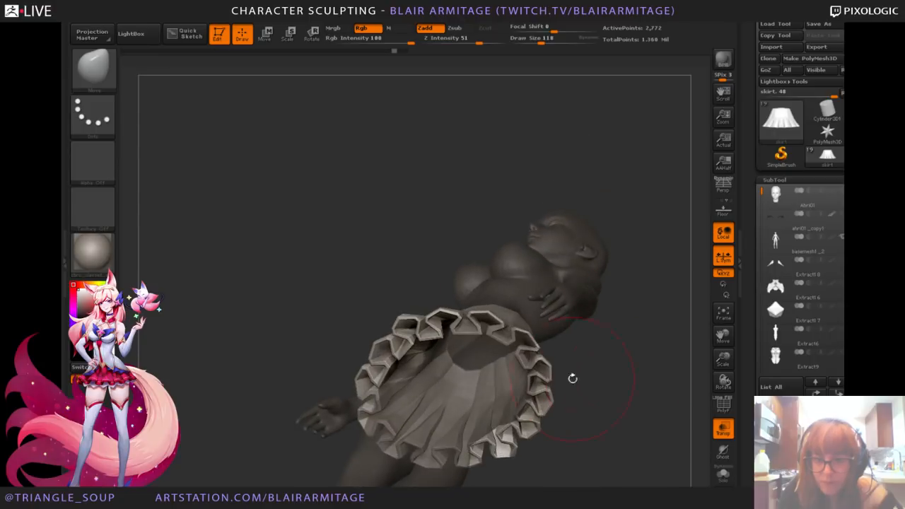
left_click_drag(580, 372, 640, 413)
left_click_drag(551, 332, 570, 335)
mouse_move(612, 412)
left_mouse_down("alt")
mouse_move(582, 377)
mouse_move(560, 324)
left_mouse_up("alt")
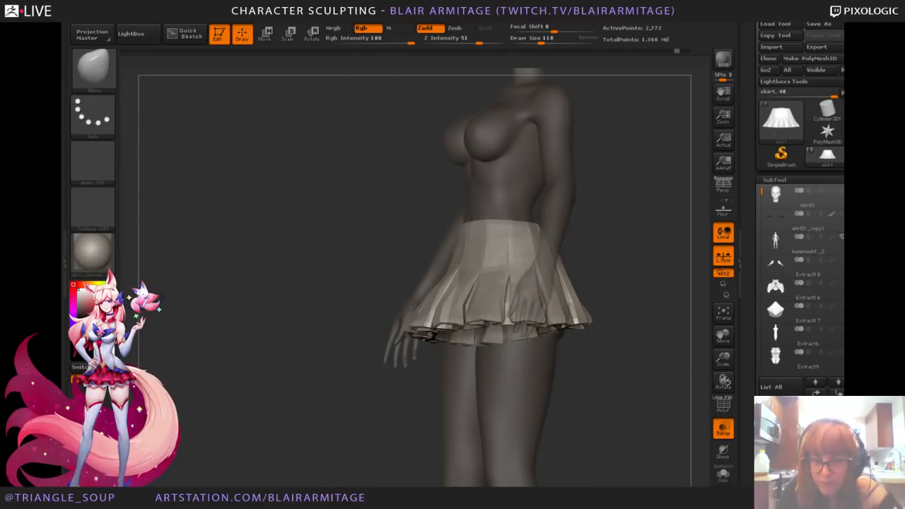
Step: Turn on Ghost transparency and reshape the skirt's front profile, pushing the hem inward and up with the Move brush
left_click(722, 454)
mouse_move(675, 435)
left_mouse_down()
mouse_move(638, 414)
mouse_move(545, 314)
left_mouse_up()
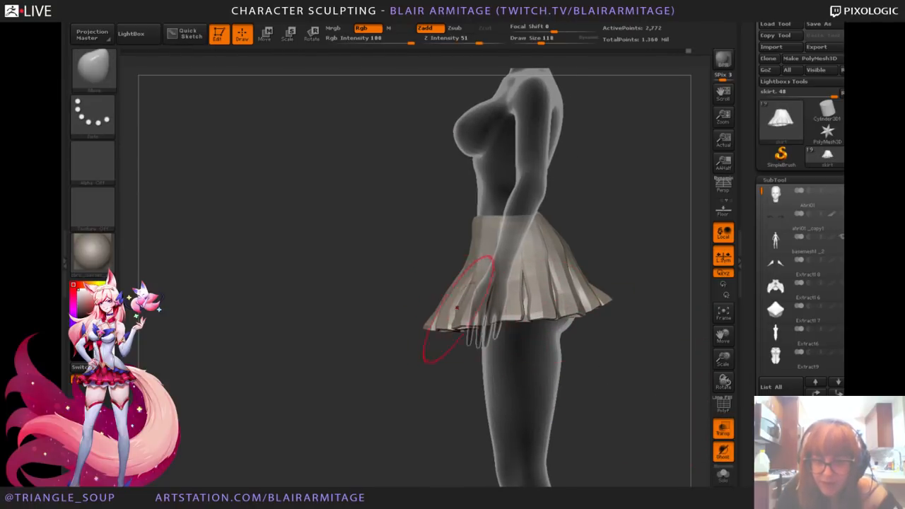
mouse_move(441, 359)
left_mouse_down()
mouse_move(664, 303)
mouse_move(499, 262)
left_mouse_up()
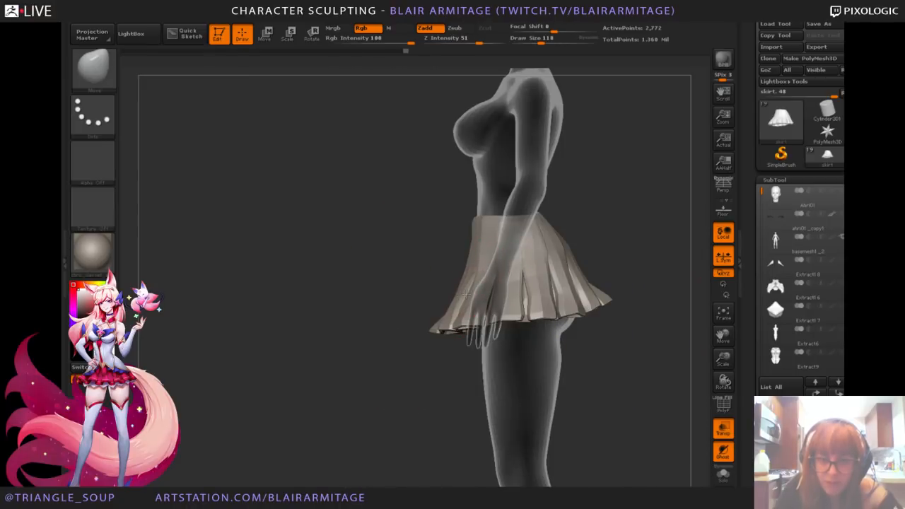
left_click_drag(431, 346, 436, 318)
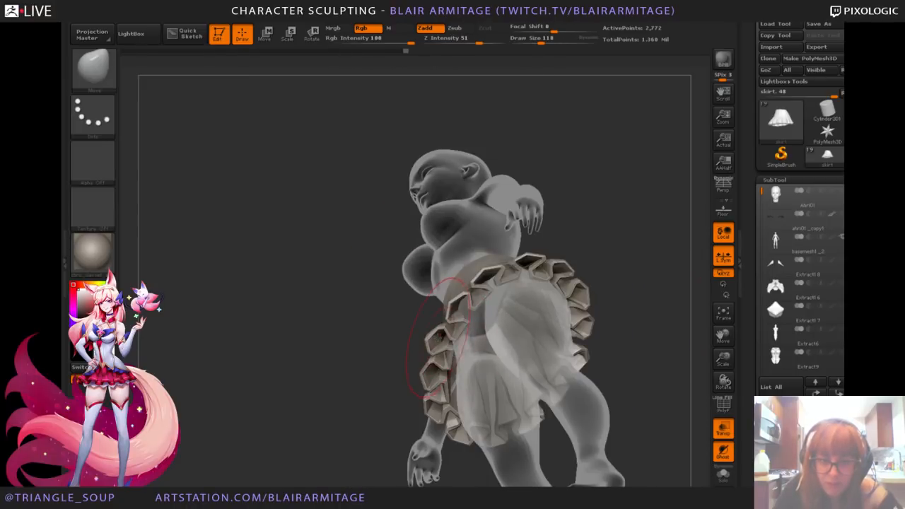
mouse_move(637, 244)
left_mouse_down()
mouse_move(665, 226)
mouse_move(647, 172)
mouse_move(697, 200)
mouse_move(663, 214)
mouse_move(679, 224)
left_mouse_up()
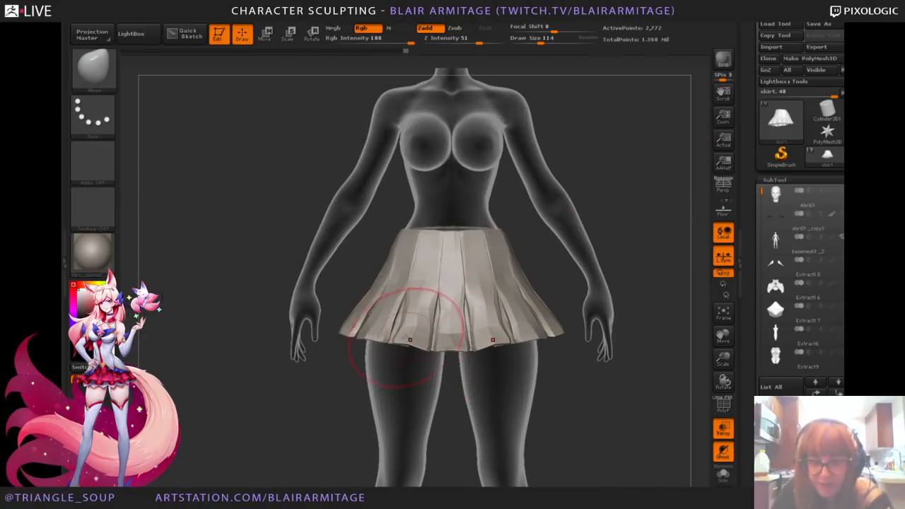
Step: Try to lift the hem at the skirt's side with the Move brush at draw size 90
key("bracketleft")
key("bracketleft")
key("bracketleft")
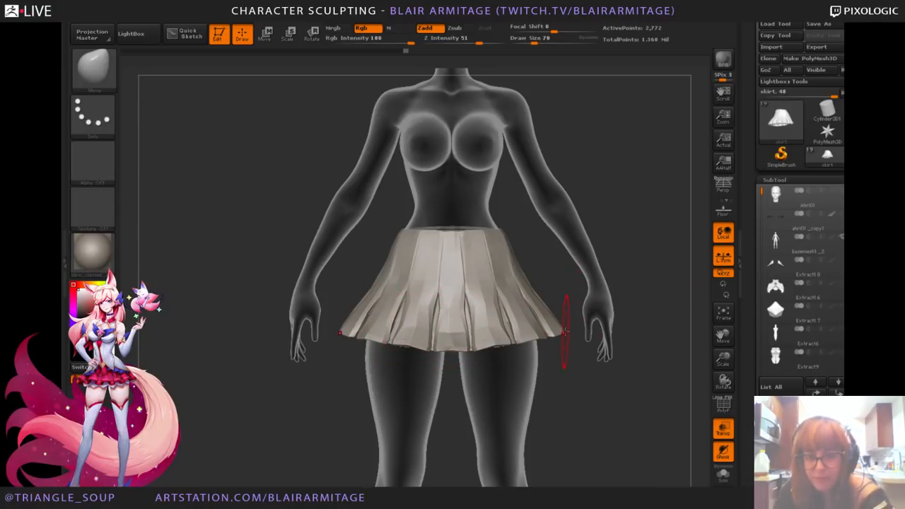
key("bracketright")
key("bracketright")
left_click_drag(594, 378, 580, 342)
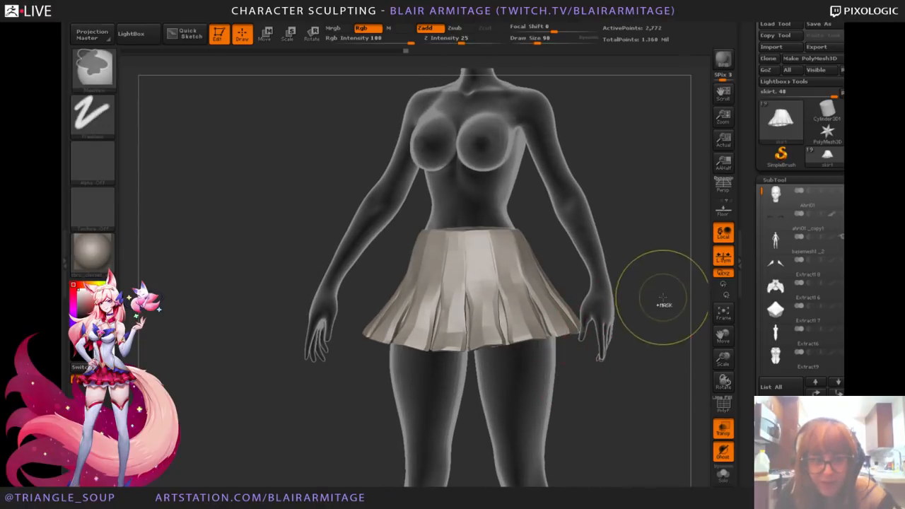
mouse_move(667, 304)
left_mouse_down()
mouse_move(617, 289)
mouse_move(577, 290)
left_mouse_up()
left_click_drag(530, 318, 535, 307)
key("ctrl+z")
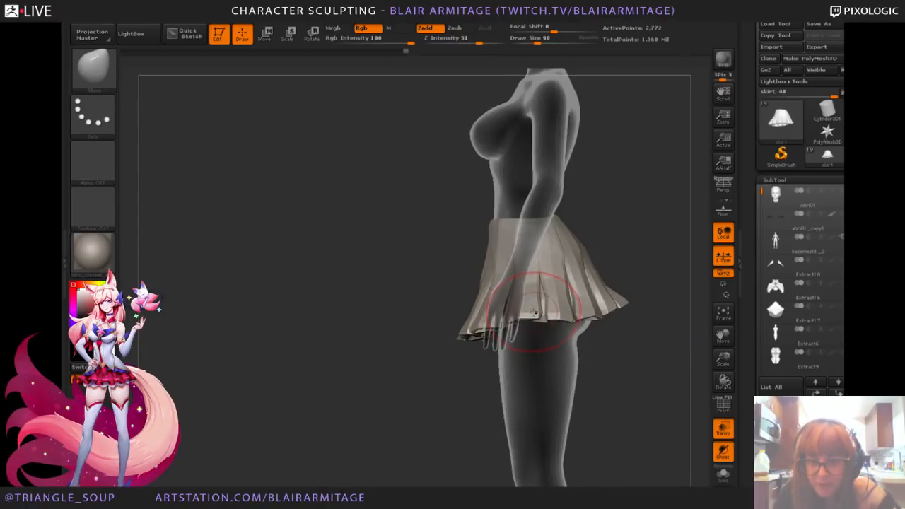
Step: Lift the skirt's back hem slightly in side view with the Move brush, and raise the draw size to 138
left_click_drag(609, 256, 627, 253)
left_click_drag(590, 333, 559, 366)
left_click_drag(562, 283, 565, 291)
left_click_drag(672, 238, 633, 242)
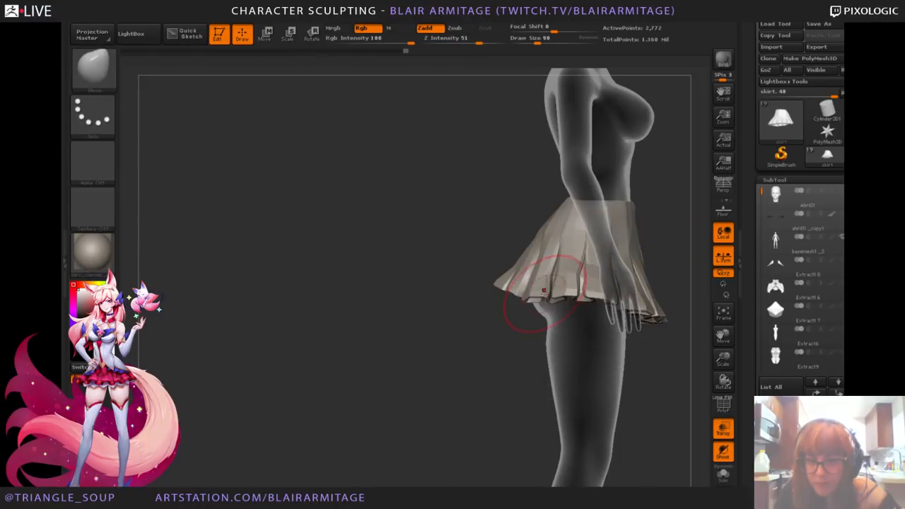
mouse_move(528, 304)
left_mouse_down()
mouse_move(533, 276)
mouse_move(564, 285)
mouse_move(540, 289)
left_mouse_up()
key("bracketright")
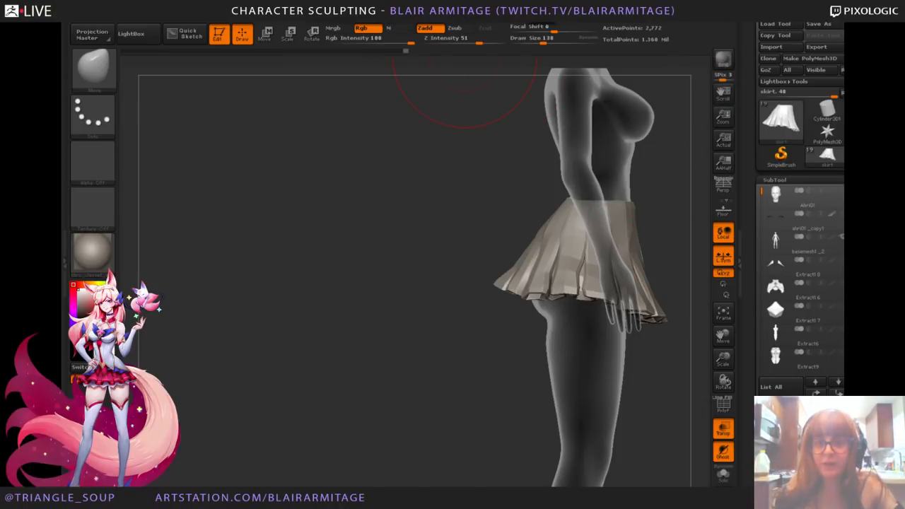
Step: Review the QuickSave and Undo History settings in the ZBrush preferences
left_click(564, 21)
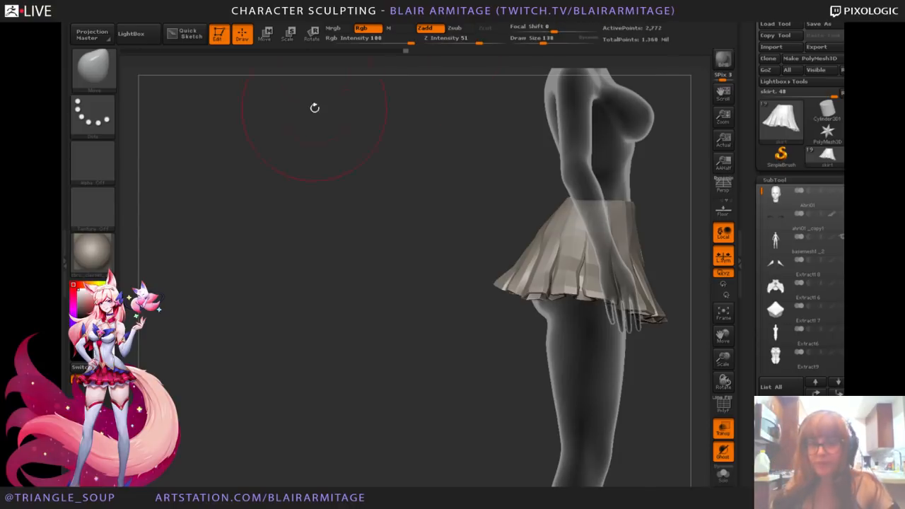
left_click_drag(415, 216, 303, 221, "alt")
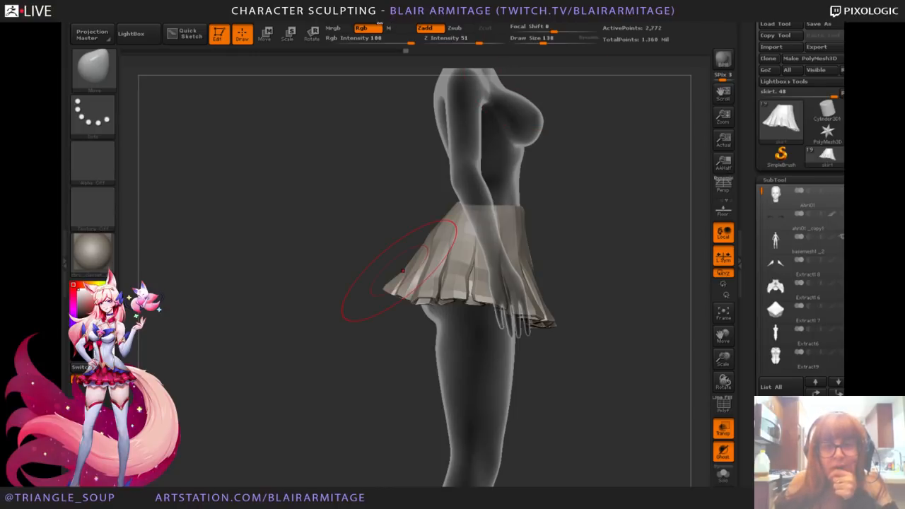
left_click(379, 21)
left_click(380, 22)
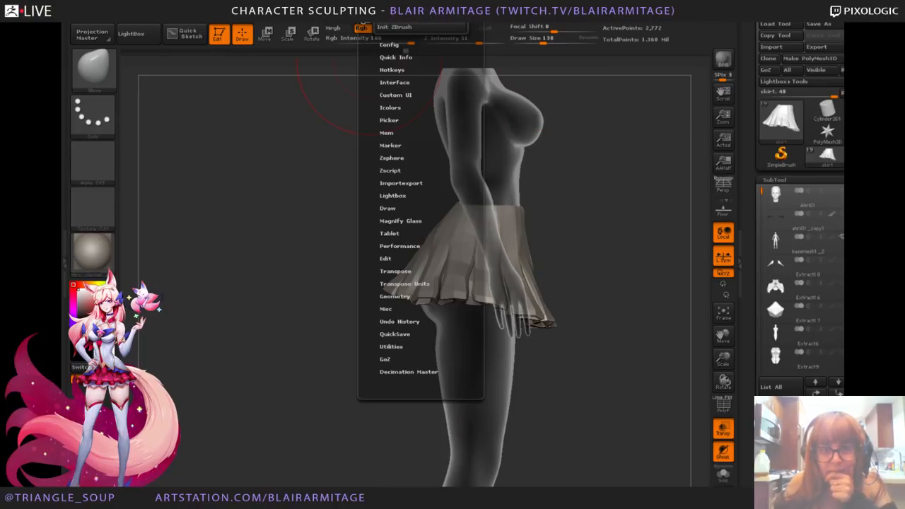
left_click(408, 334)
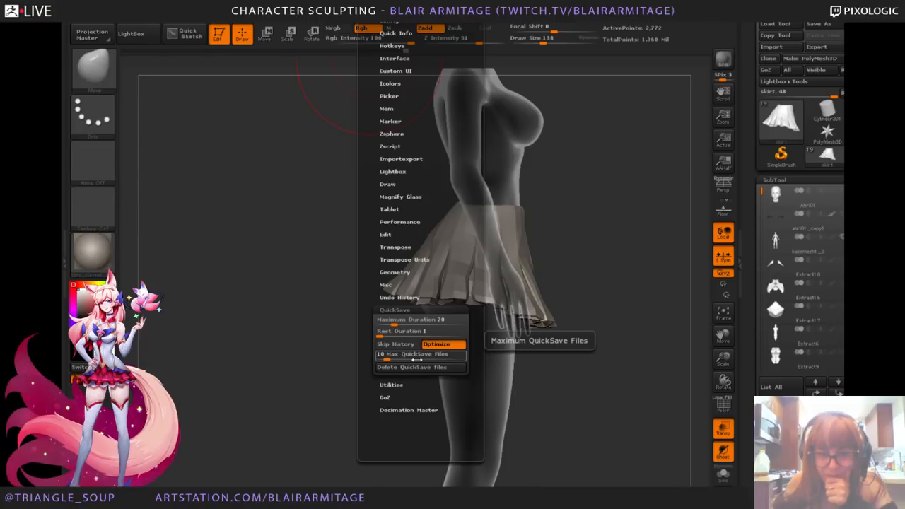
left_click(405, 297)
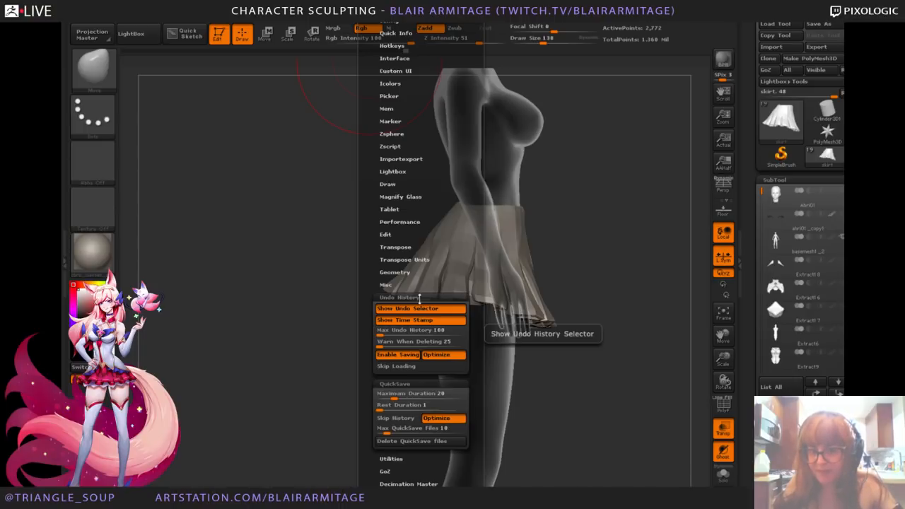
scroll(411, 283, "down", 3)
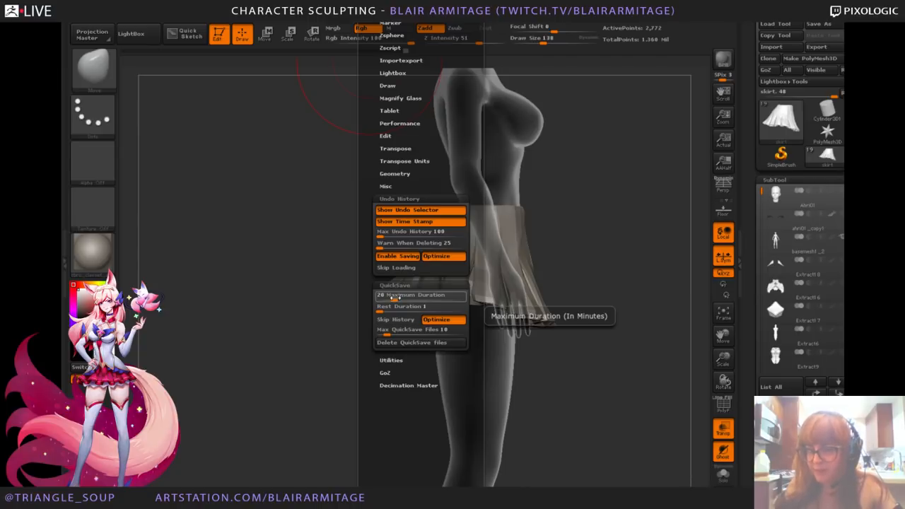
Step: Look through the QuickSave project files in LightBox and close it
left_click(130, 33)
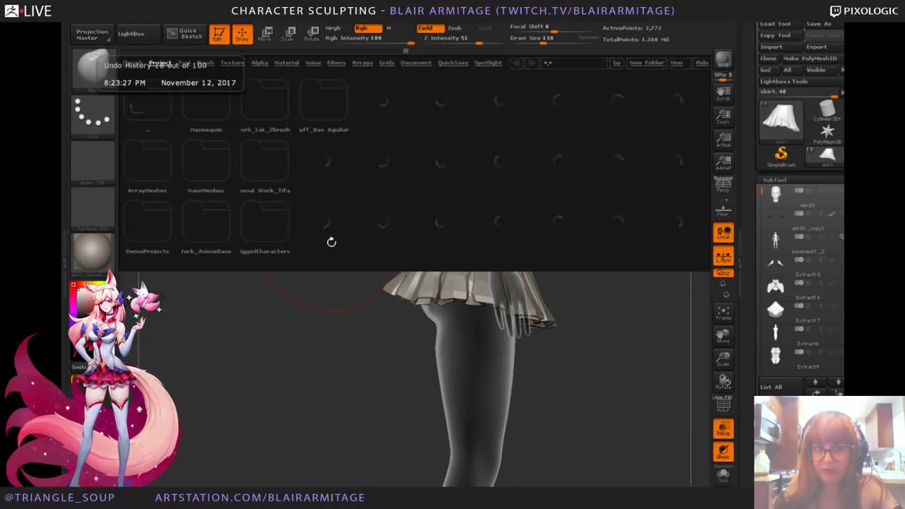
left_click(451, 65)
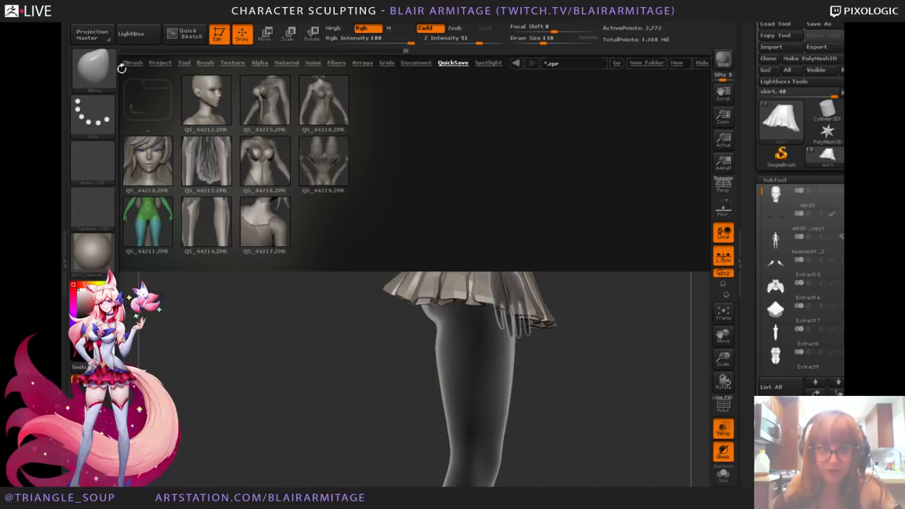
left_click(131, 34)
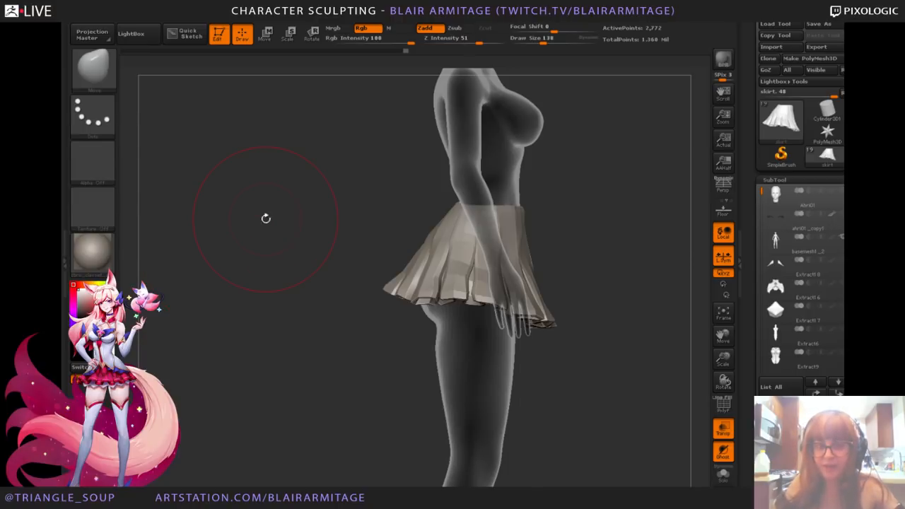
Step: Adjust the flare of the hem at the skirt's sides from the front with the Move brush at draw size 102
left_click_drag(185, 346, 319, 307)
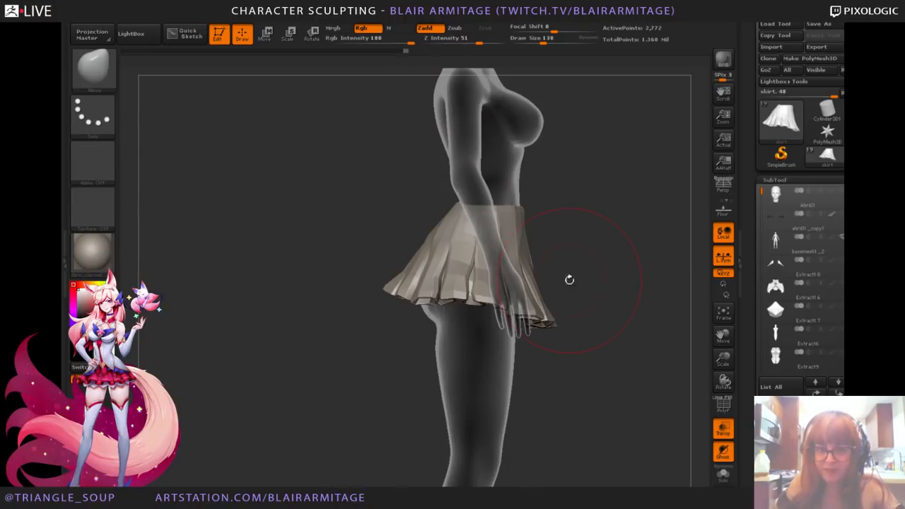
mouse_move(569, 280)
left_mouse_down()
mouse_move(627, 251)
mouse_move(429, 306)
mouse_move(415, 333)
mouse_move(626, 262)
mouse_move(654, 243)
mouse_move(445, 297)
mouse_move(571, 293)
mouse_move(384, 318)
mouse_move(410, 324)
left_mouse_up()
key("[")
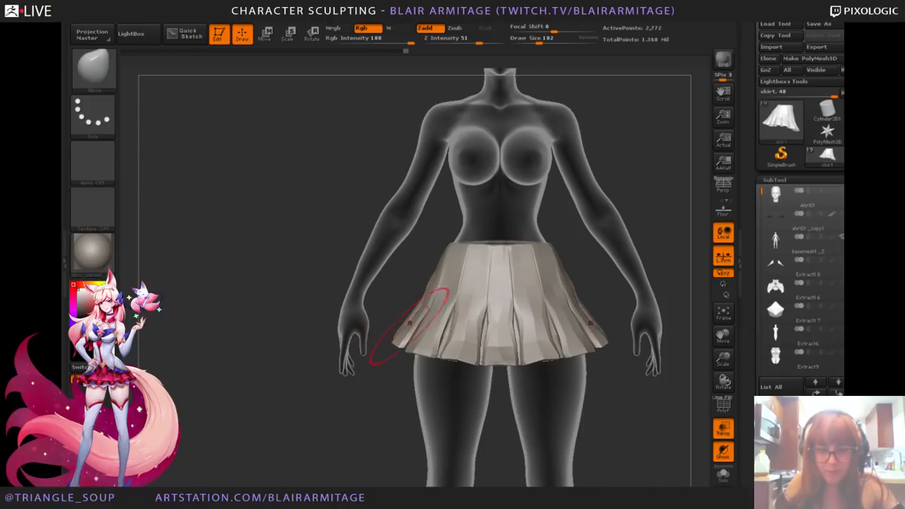
mouse_move(690, 226)
left_mouse_down("alt")
mouse_move(635, 220)
mouse_move(538, 283)
left_mouse_up("alt")
left_click_drag(516, 322, 504, 318)
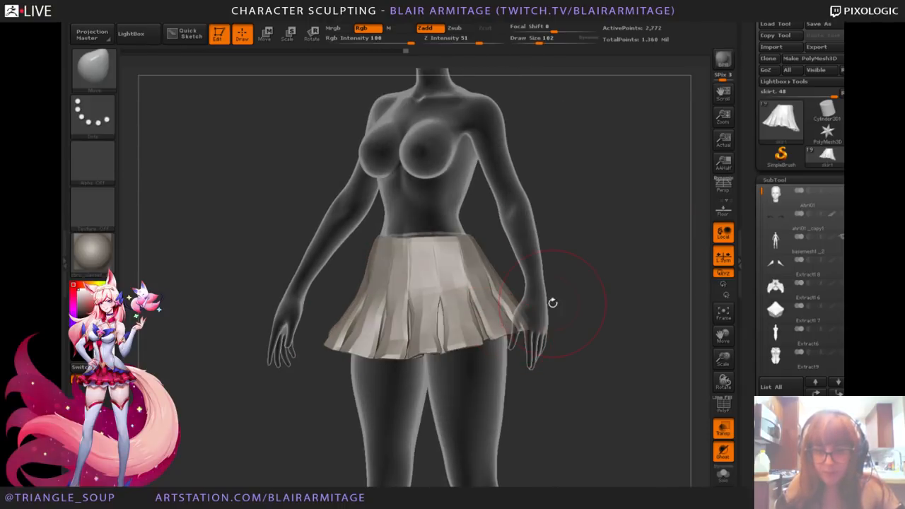
mouse_move(552, 303)
left_mouse_down("shift")
mouse_move(652, 282)
mouse_move(624, 272)
left_mouse_up("shift")
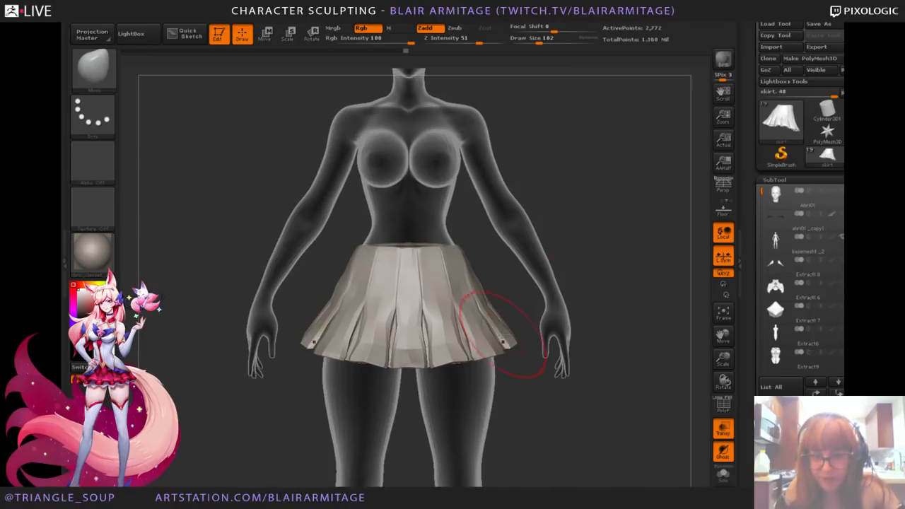
left_click_drag(505, 335, 503, 338)
Step: Compare the skirt's back with and without transparency, and nudge the back hem's pleats slightly upward with the Move brush
mouse_move(630, 281)
left_mouse_down()
mouse_move(624, 299)
mouse_move(652, 269)
left_mouse_up()
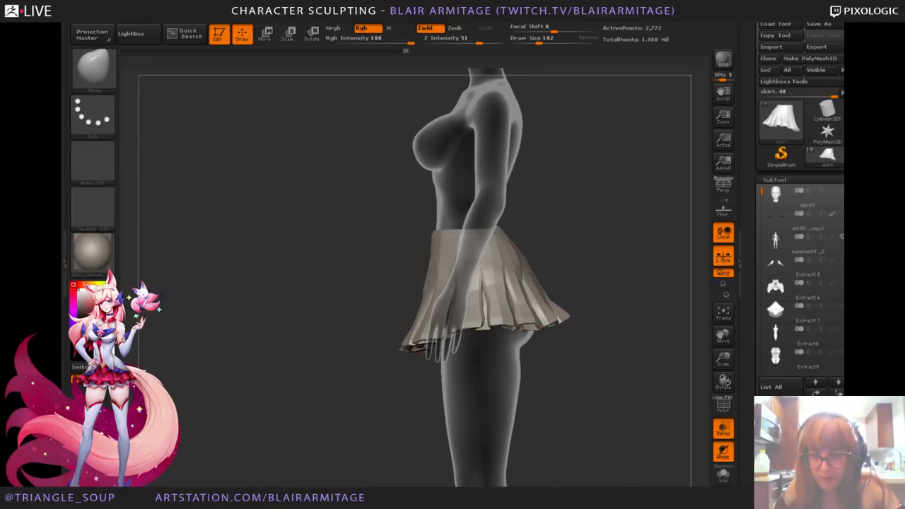
left_click_drag(586, 260, 528, 257)
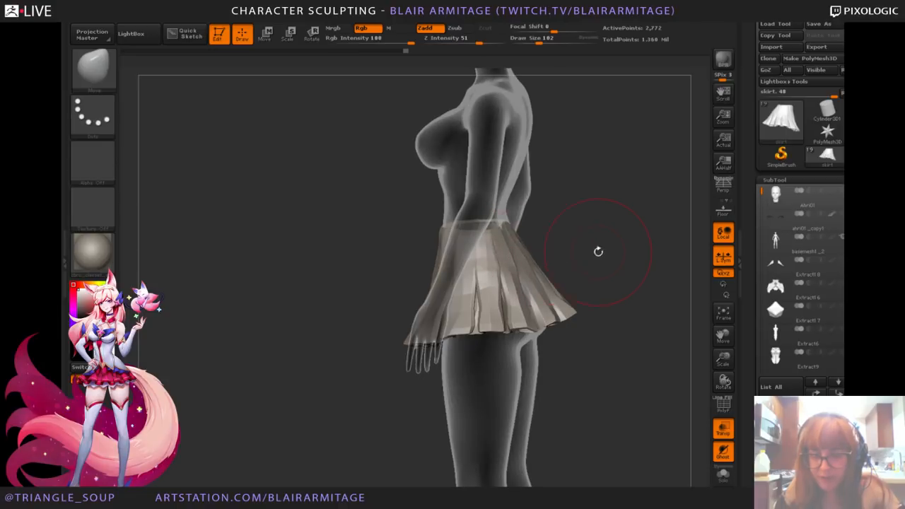
mouse_move(598, 251)
left_mouse_down()
mouse_move(551, 239)
mouse_move(594, 297)
mouse_move(643, 283)
mouse_move(602, 322)
left_mouse_up()
mouse_move(648, 278)
left_mouse_down()
mouse_move(694, 237)
mouse_move(609, 338)
left_mouse_up()
mouse_move(633, 263)
left_mouse_down()
mouse_move(621, 300)
mouse_move(602, 300)
mouse_move(626, 276)
left_mouse_up()
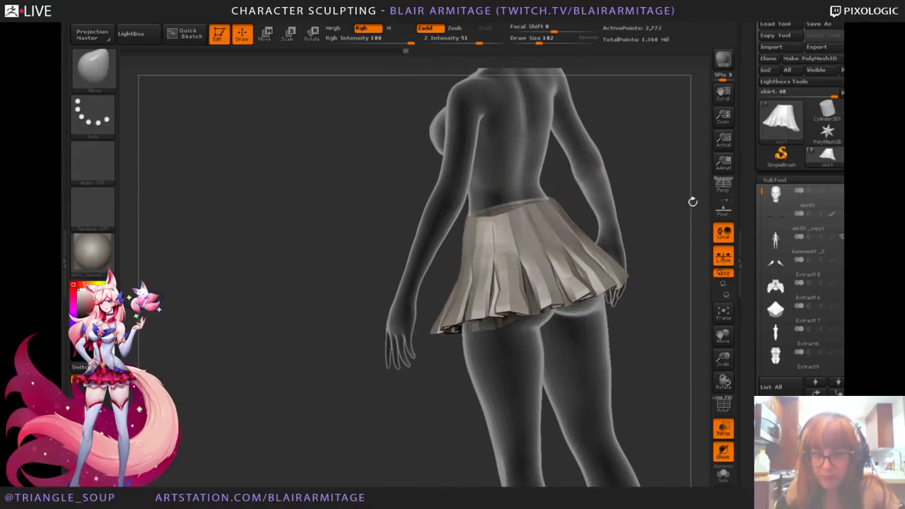
left_click_drag(693, 201, 702, 215)
left_click(727, 427)
mouse_move(675, 400)
left_mouse_down()
mouse_move(633, 398)
mouse_move(569, 363)
left_mouse_up()
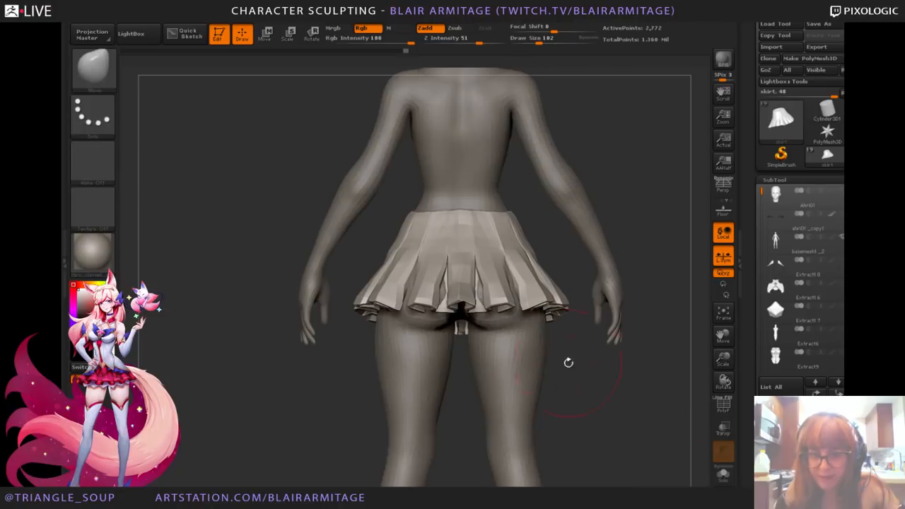
left_click_drag(627, 376, 630, 312)
left_click(723, 428)
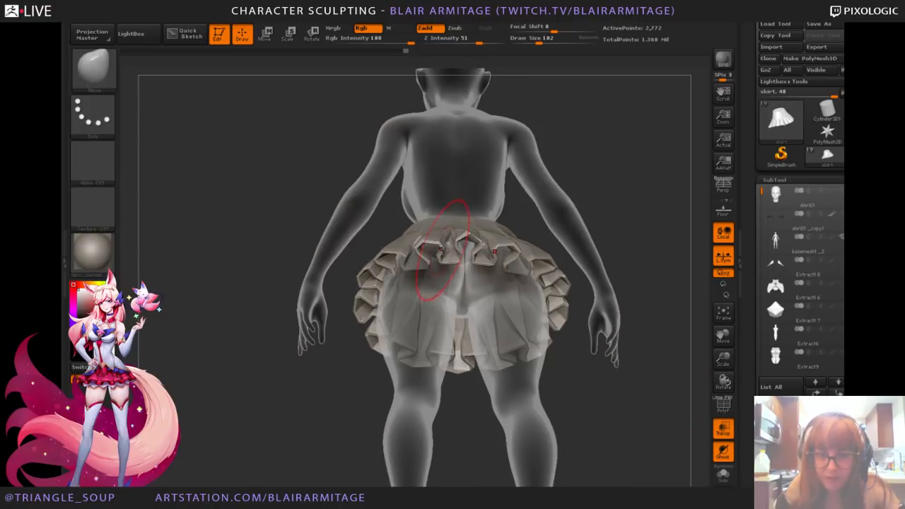
mouse_move(667, 186)
left_mouse_down()
mouse_move(673, 312)
mouse_move(671, 291)
left_mouse_up()
mouse_move(418, 307)
left_mouse_down()
mouse_move(429, 304)
mouse_move(422, 301)
left_mouse_up()
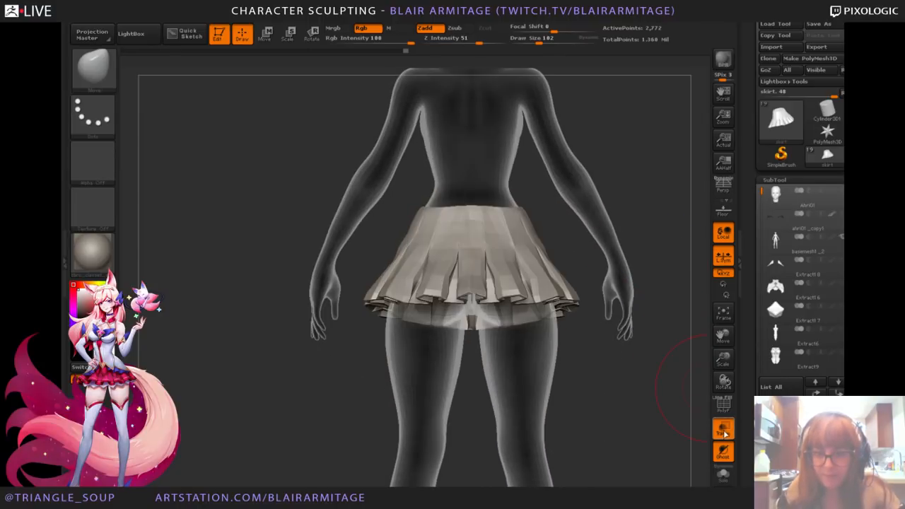
Step: Turn off transparency and refine the slope of the skirt's back flare in profile with a smaller Move brush
left_click(724, 428)
mouse_move(679, 405)
left_mouse_down()
mouse_move(641, 403)
mouse_move(495, 293)
left_mouse_up()
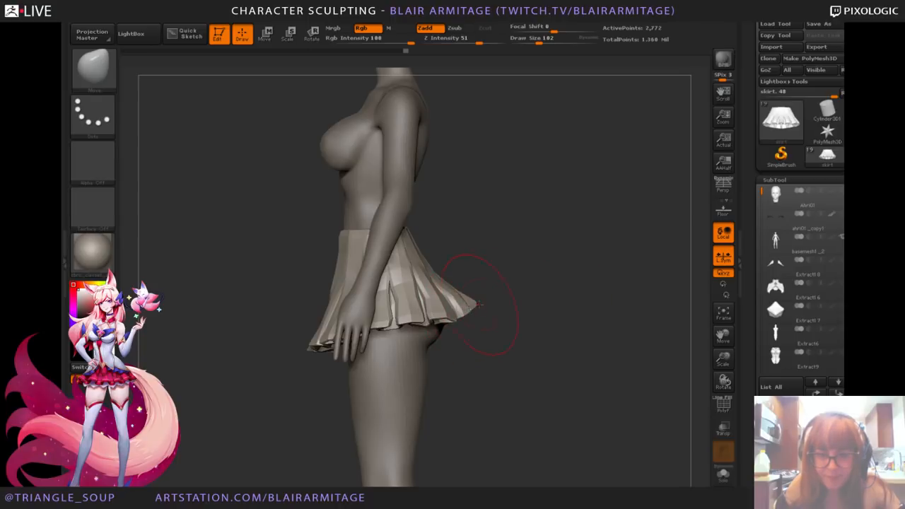
left_click_drag(732, 378, 536, 335, "alt")
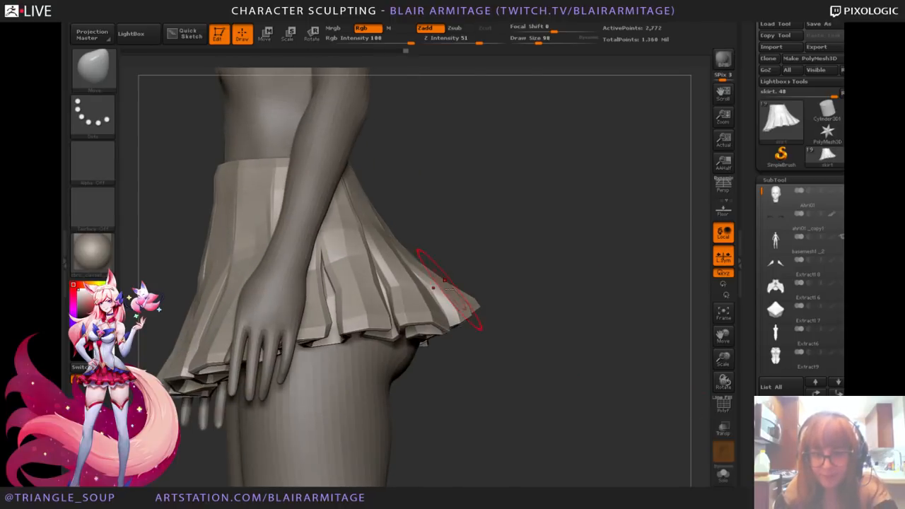
left_click_drag(471, 283, 442, 281)
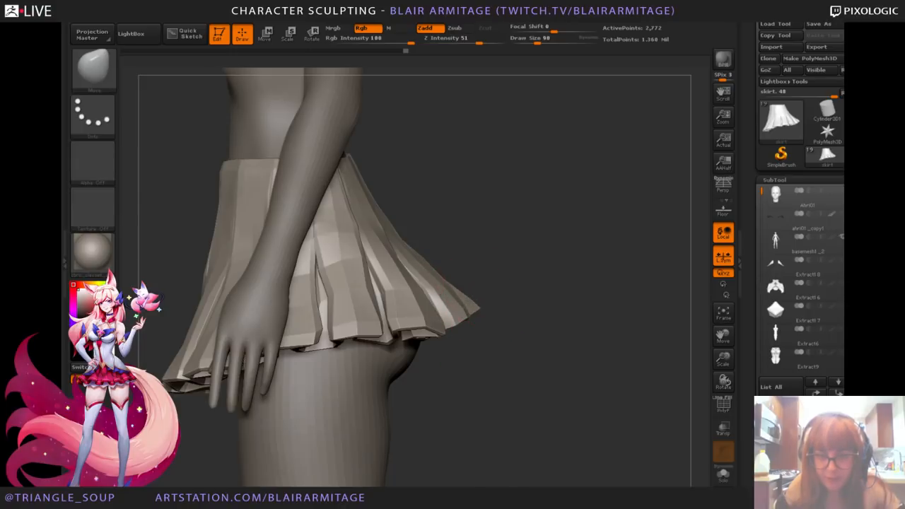
left_click_drag(561, 314, 639, 293, "alt")
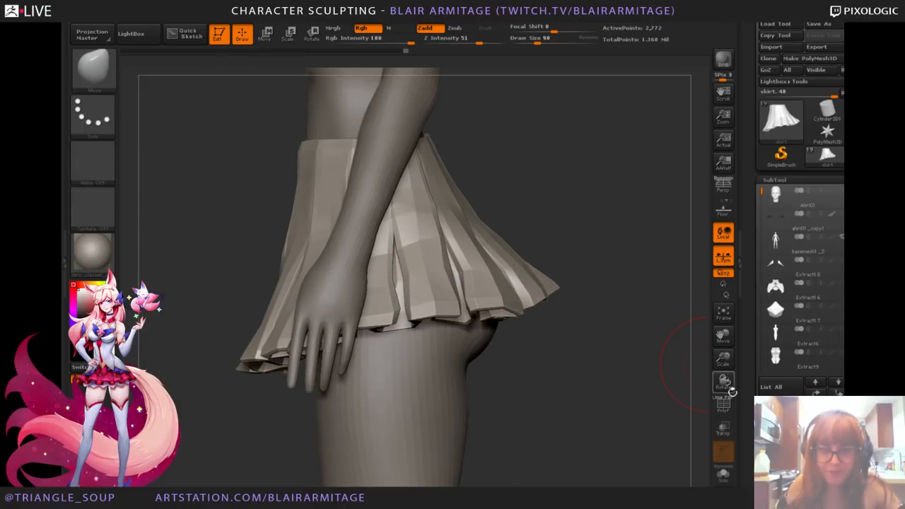
Step: Push the center of the skirt's front hem upward with the Move brush
left_click_drag(724, 360, 684, 298)
left_click_drag(580, 299, 711, 299, "shift")
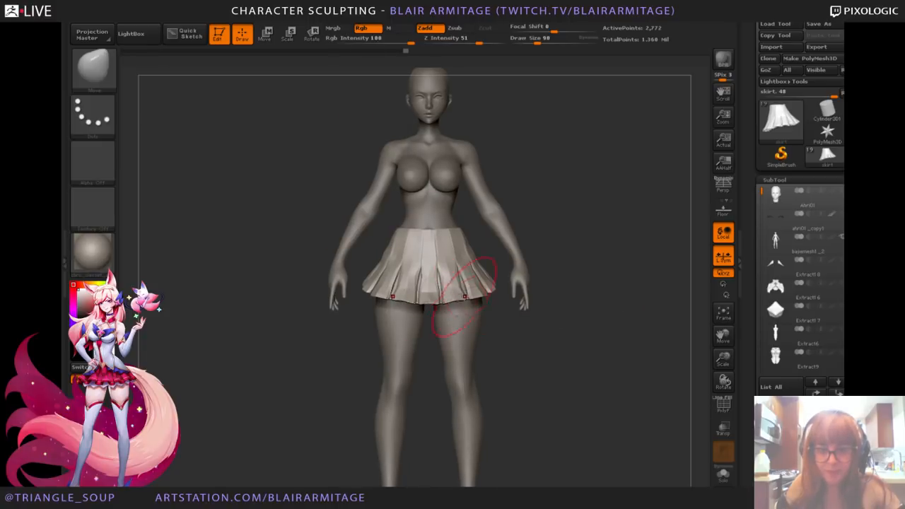
left_click_drag(500, 289, 499, 306, "alt")
mouse_move(610, 274)
left_mouse_down()
mouse_move(629, 271)
mouse_move(611, 277)
left_mouse_up()
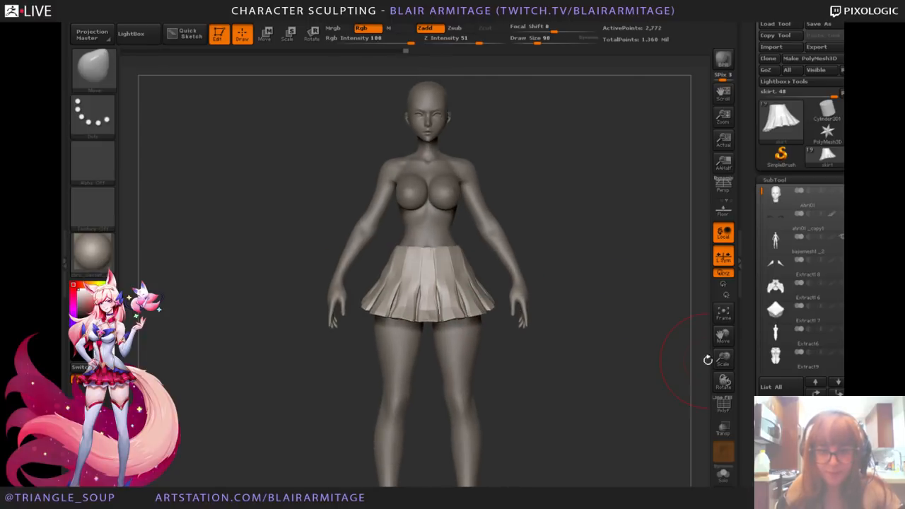
mouse_move(722, 359)
left_mouse_down()
mouse_move(709, 420)
mouse_move(757, 398)
left_mouse_up()
left_click_drag(443, 311, 441, 289)
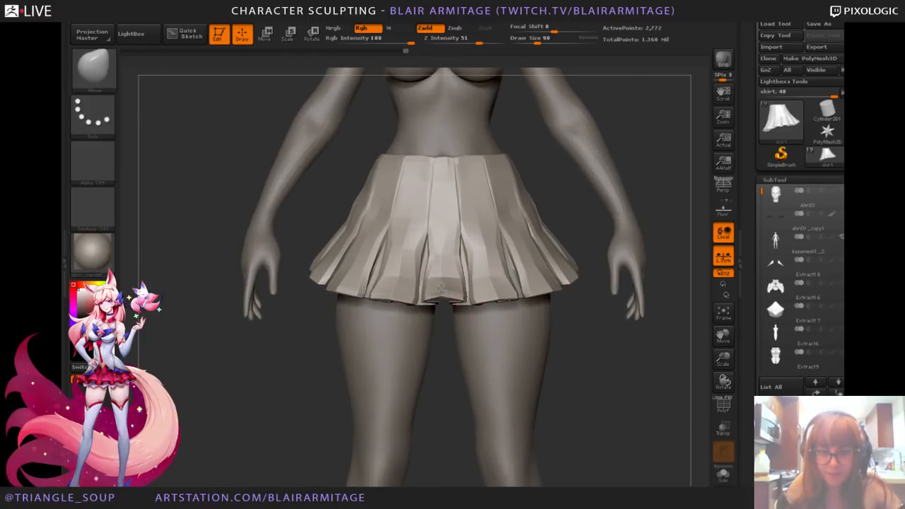
Step: Adjust the front and side pleats along the hem with the Move brush from several angles
left_click_drag(602, 403, 542, 384, "shift")
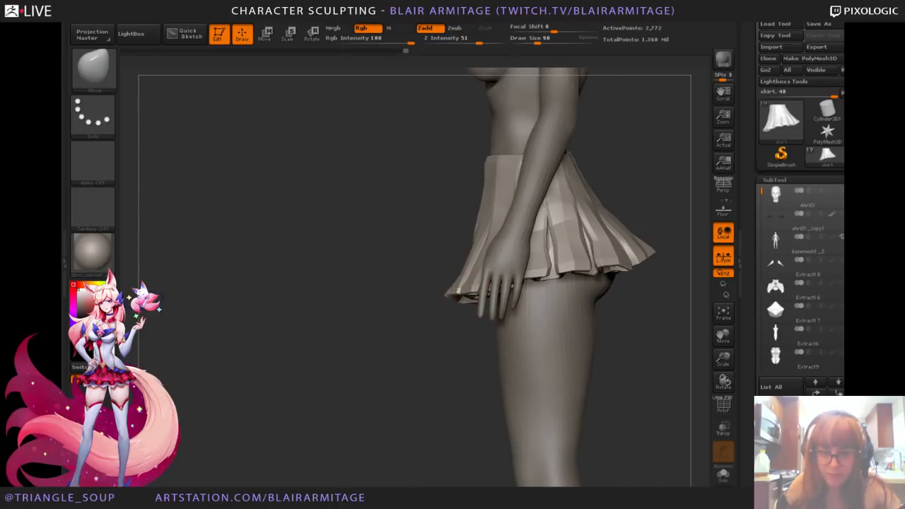
left_click_drag(462, 314, 485, 255, "shift")
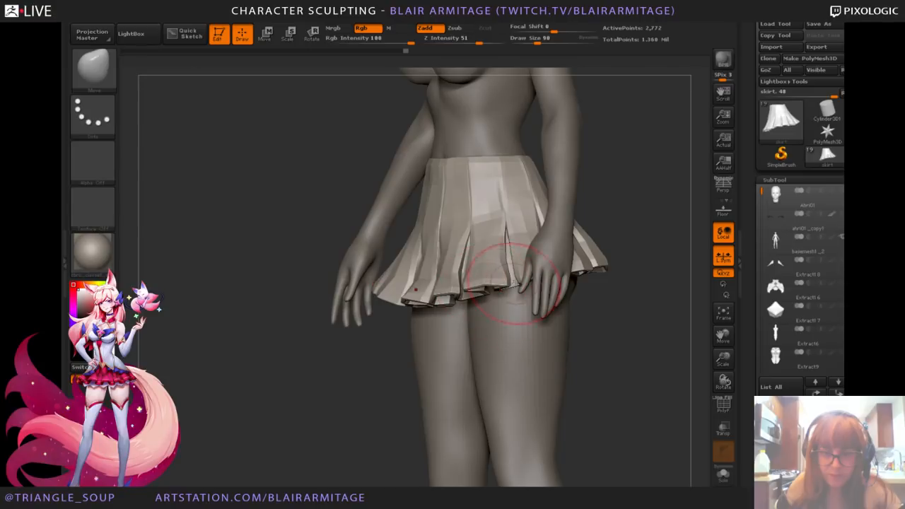
mouse_move(622, 368)
left_mouse_down()
mouse_move(642, 285)
mouse_move(624, 293)
left_mouse_up()
mouse_move(539, 280)
left_mouse_down()
mouse_move(549, 276)
mouse_move(570, 304)
left_mouse_up()
mouse_move(644, 252)
left_mouse_down("shift")
mouse_move(650, 314)
mouse_move(636, 311)
mouse_move(659, 300)
left_mouse_up("shift")
left_click_drag(618, 389, 614, 398, "alt")
left_click_drag(481, 305, 492, 300)
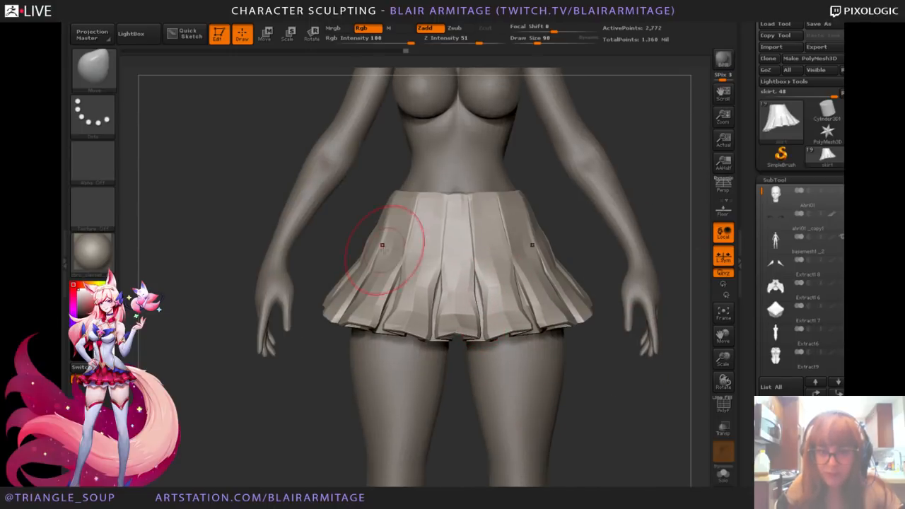
Step: Push the skirt's side contour outward slightly and refine the side pleats with the Move brush at draw size 66
left_click_drag(374, 243, 371, 235)
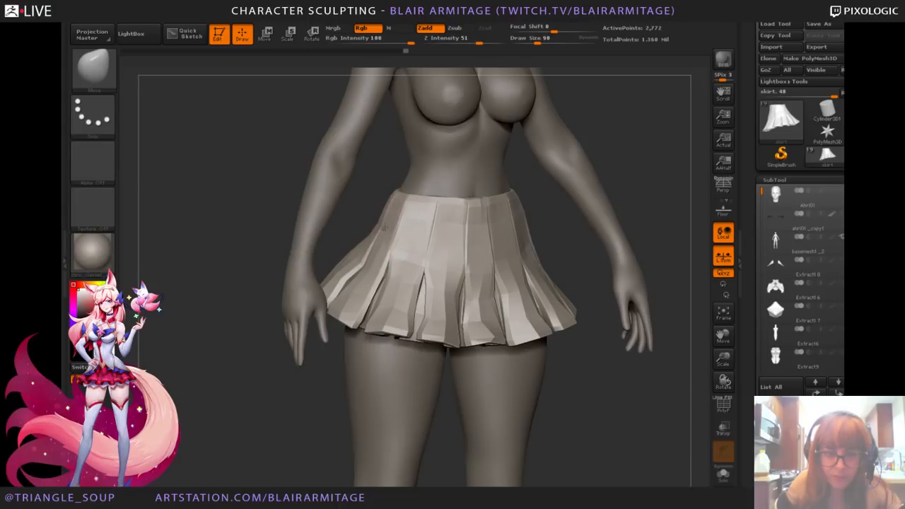
key("bracketleft")
key("bracketleft")
mouse_move(348, 282)
left_mouse_down()
mouse_move(353, 275)
mouse_move(346, 278)
left_mouse_up()
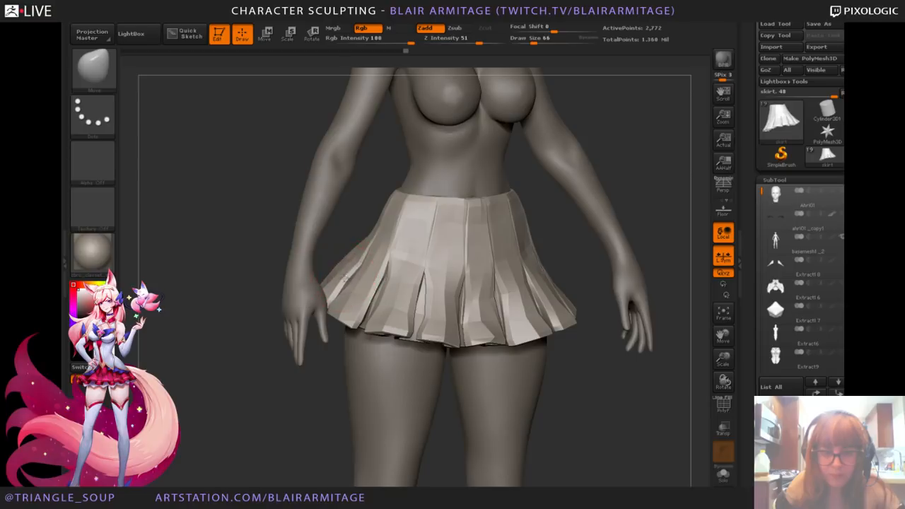
left_click_drag(340, 232, 353, 244, "shift")
left_click_drag(429, 297, 435, 302)
Step: Reshape the skirt's upper front and waist over the hips in profile with the Move brush at draw size 102
left_click_drag(570, 263, 555, 280, "alt")
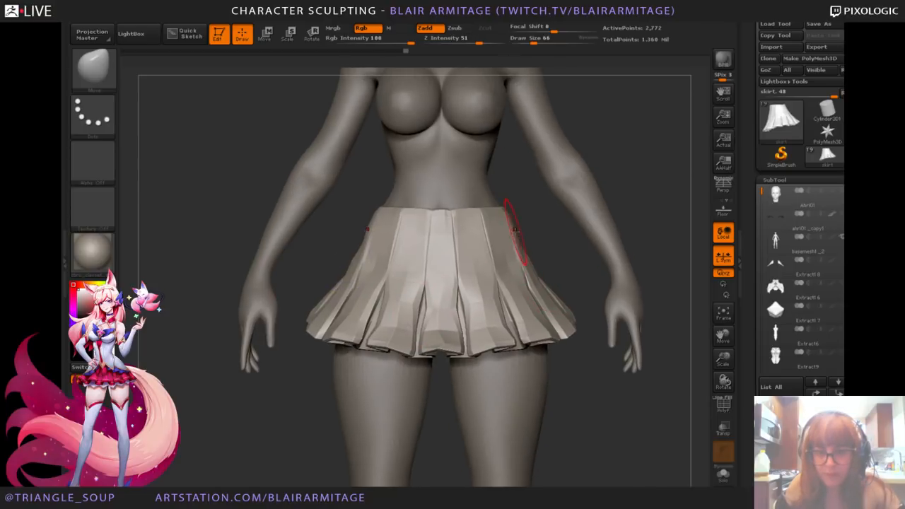
mouse_move(521, 234)
left_mouse_down()
mouse_move(528, 249)
mouse_move(497, 243)
mouse_move(531, 227)
mouse_move(453, 248)
left_mouse_up()
left_click_drag(548, 239, 444, 259)
key("bracketright")
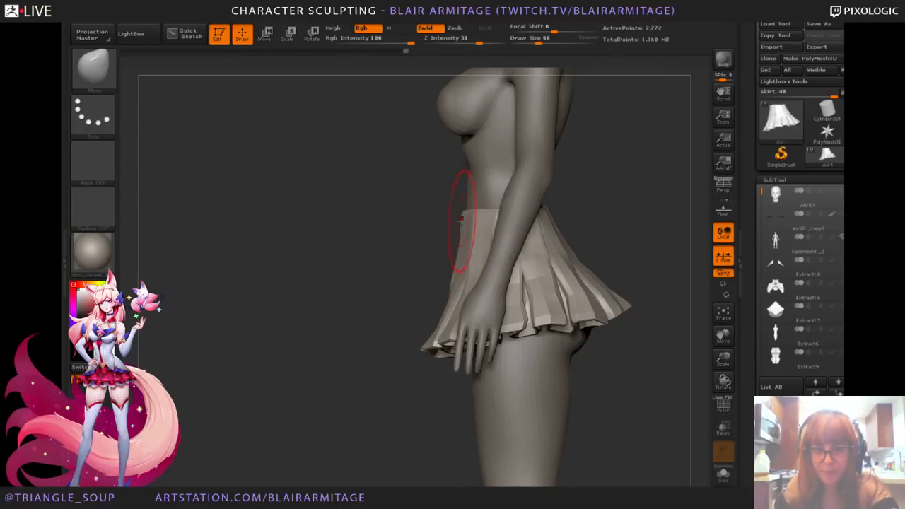
key("bracketright")
key("bracketright")
key("bracketright")
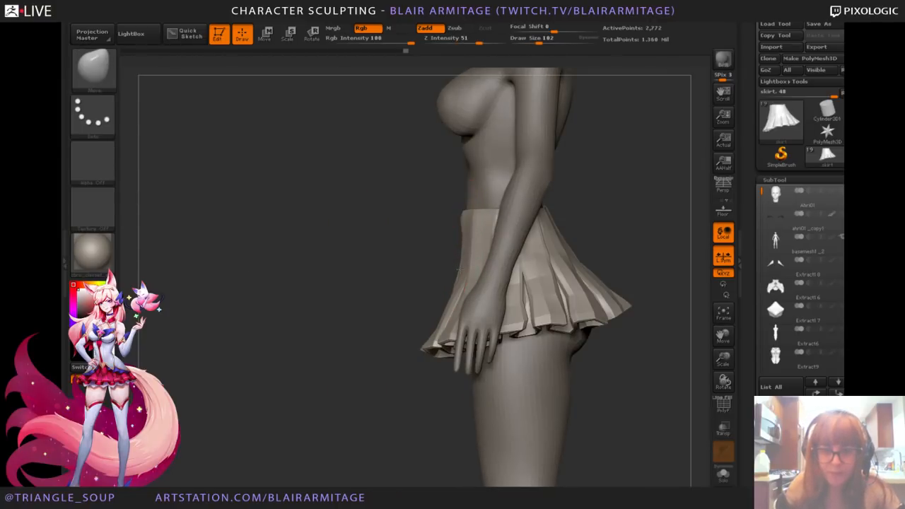
left_click_drag(420, 284, 467, 287)
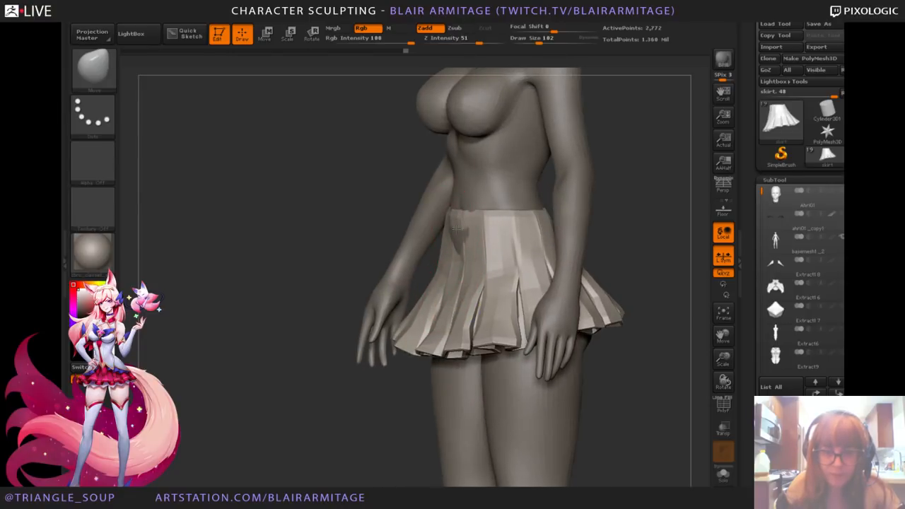
mouse_move(370, 283)
left_mouse_down()
mouse_move(344, 285)
mouse_move(580, 252)
mouse_move(553, 255)
left_mouse_up()
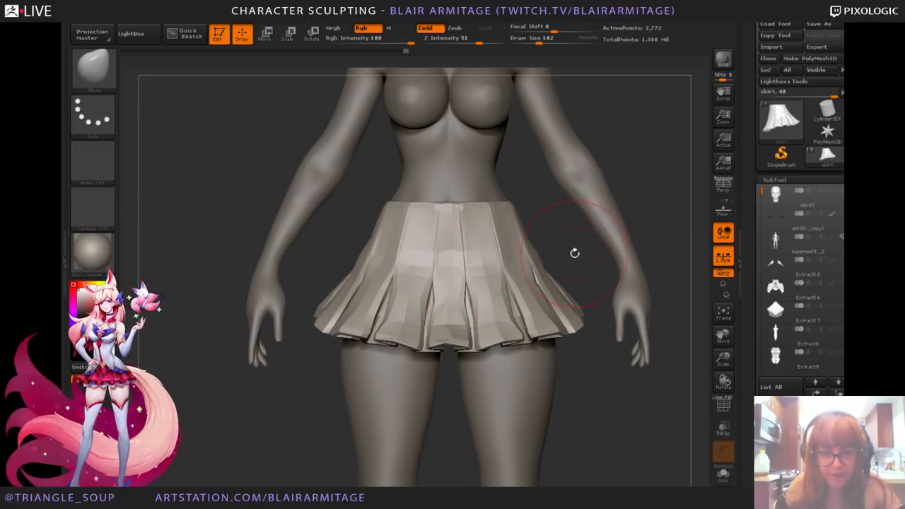
Step: Refine the front center pleats of the skirt with a smaller Move brush
left_click_drag(691, 204, 687, 225)
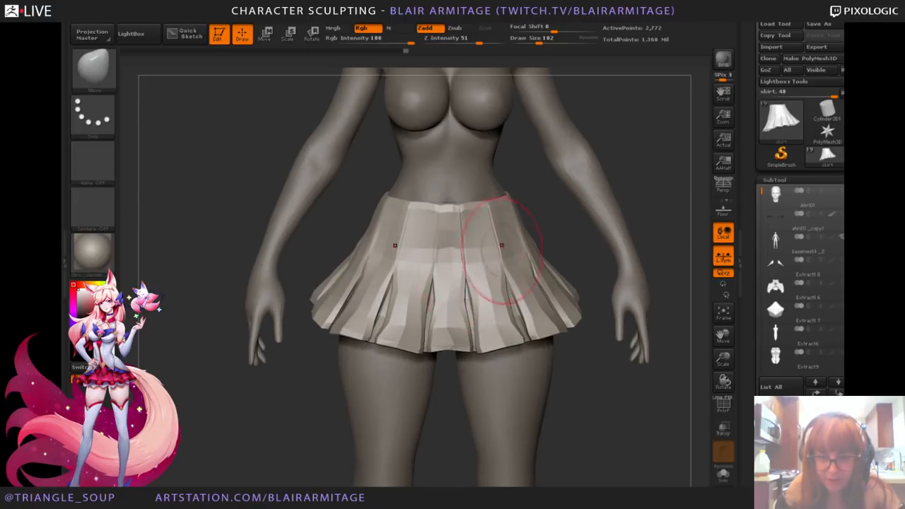
left_click_drag(449, 396, 450, 373)
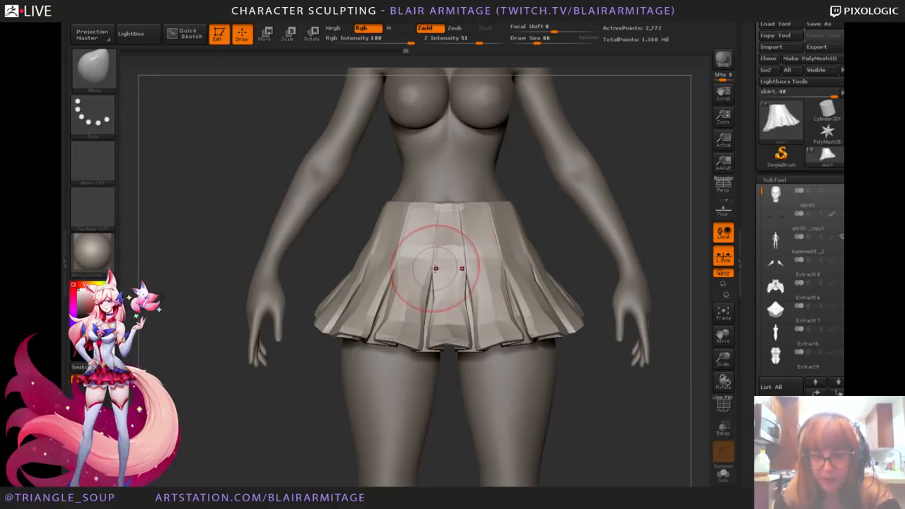
mouse_move(582, 239)
left_mouse_down()
mouse_move(621, 237)
mouse_move(467, 267)
left_mouse_up()
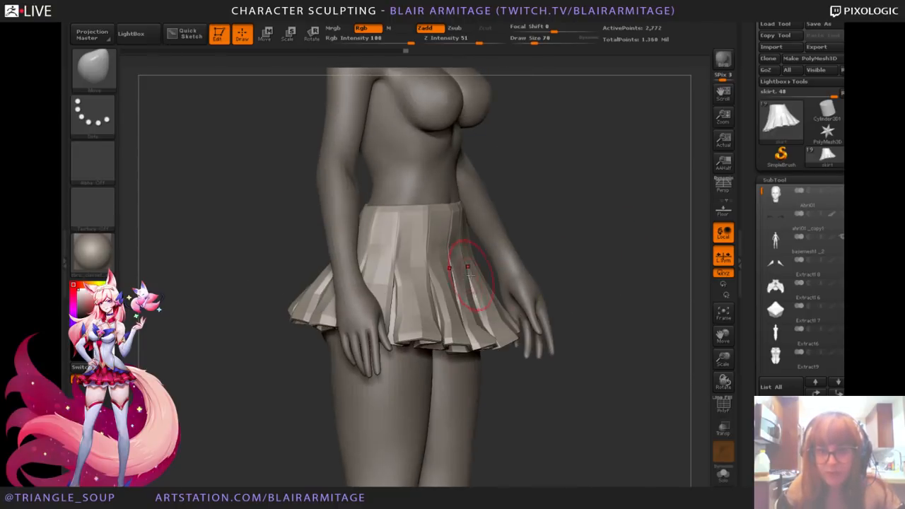
left_click_drag(641, 260, 632, 287)
Step: Isolate the skirt's front hem with an inverted mask, rotate it slightly upward in profile, and clear the mask
left_click_drag(717, 359, 700, 333)
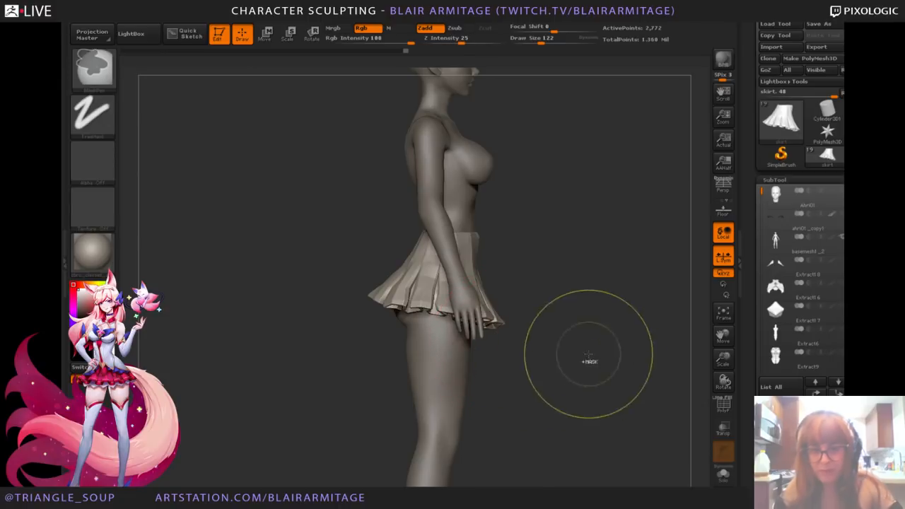
mouse_move(607, 384)
left_mouse_down("ctrl")
mouse_move(438, 290)
mouse_move(478, 301)
left_mouse_up("ctrl")
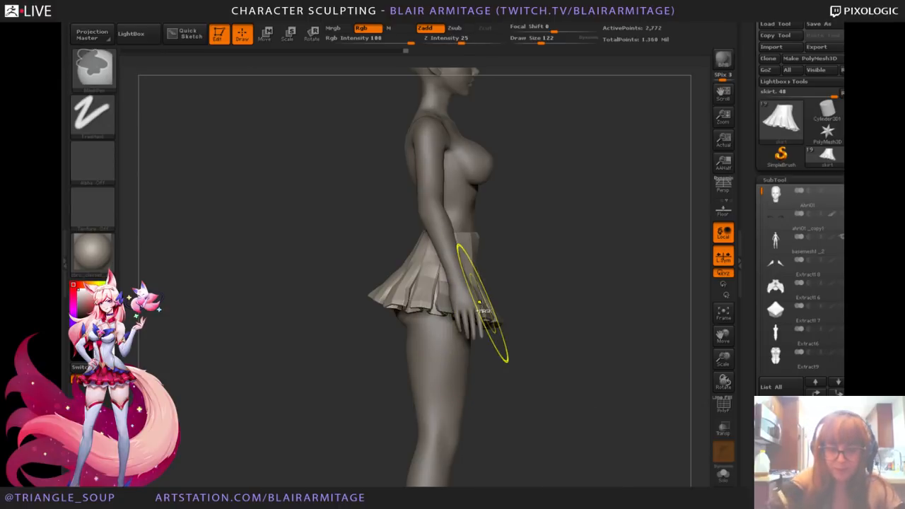
key("ctrl+i")
left_click(312, 34)
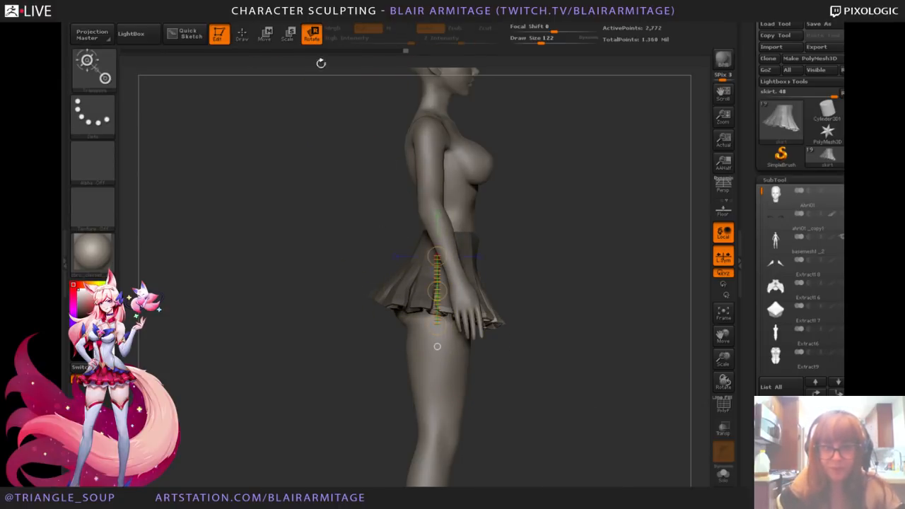
left_click_drag(527, 307, 527, 291)
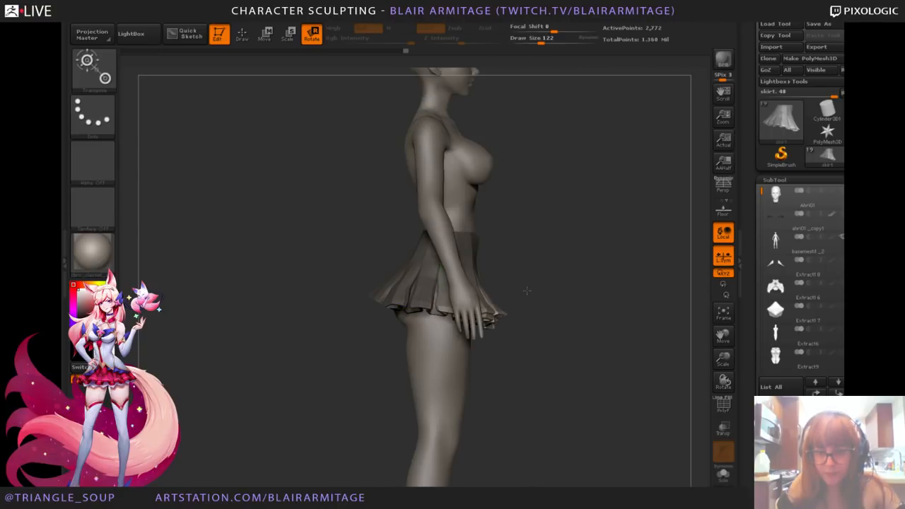
mouse_move(620, 263)
left_mouse_down()
mouse_move(678, 244)
mouse_move(650, 247)
left_mouse_up()
left_click(242, 34)
left_click_drag(263, 235, 283, 259, "ctrl")
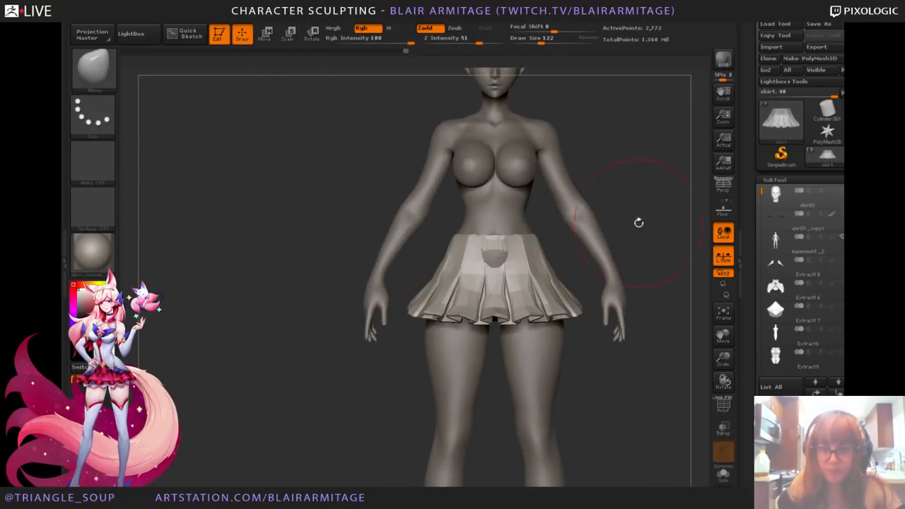
Step: Pull the skirt's front out over the exposed body and adjust the side hem with the Move brush at draw size 122
left_click_drag(639, 222, 497, 264, "alt")
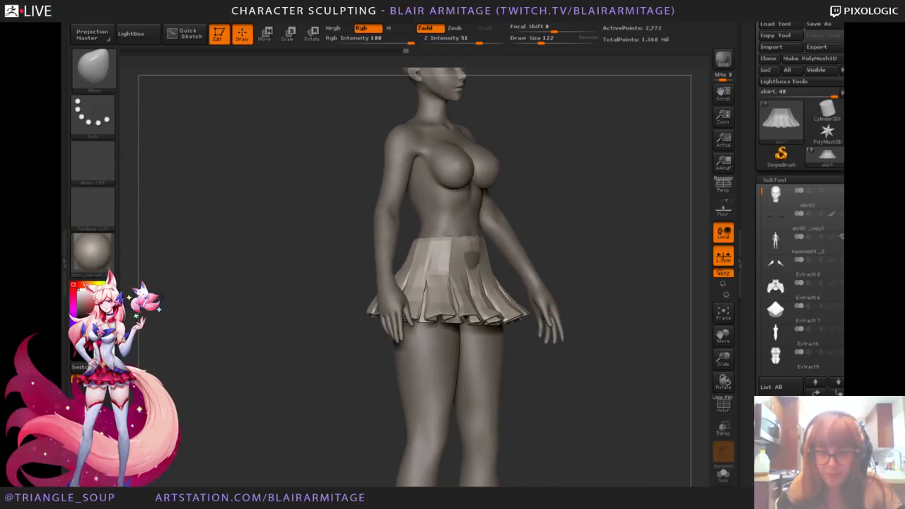
left_click_drag(616, 246, 486, 274)
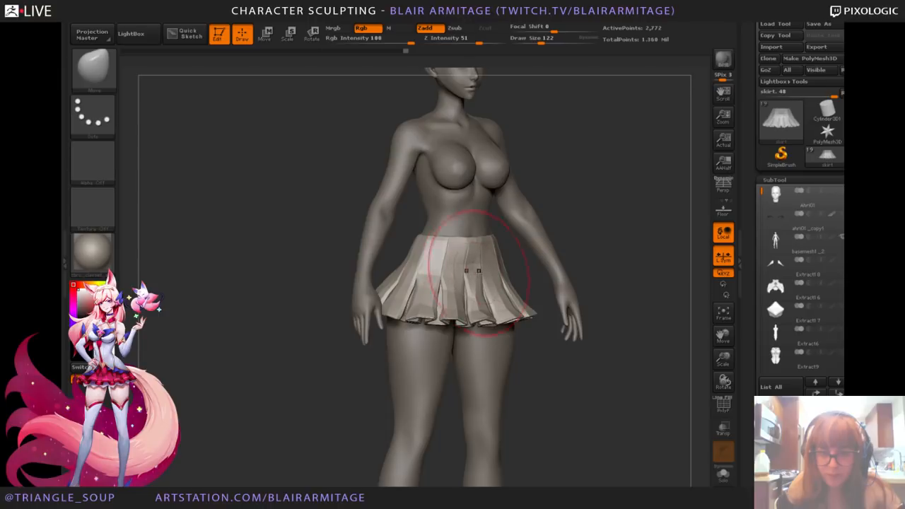
left_click_drag(633, 253, 650, 251, "shift")
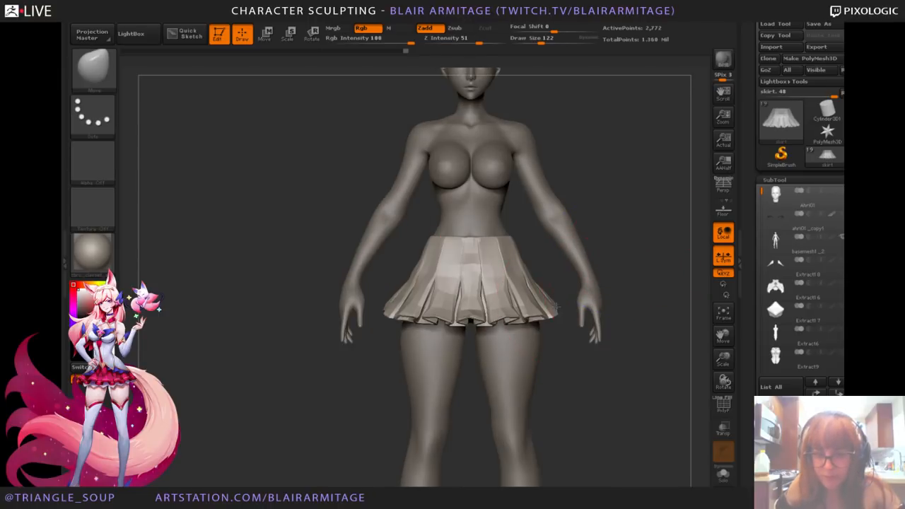
left_click_drag(558, 312, 554, 307)
left_click_drag(658, 274, 560, 298)
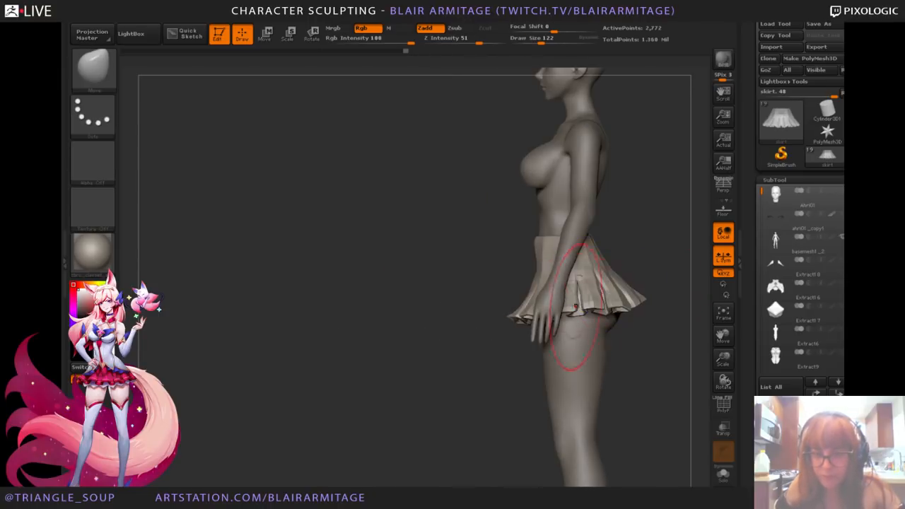
Step: Isolate the skirt, reshape the folded pleats along its hem with the Move brush at draw size 78, and show the body again
left_click(723, 473)
left_click_drag(708, 386, 619, 434, "alt")
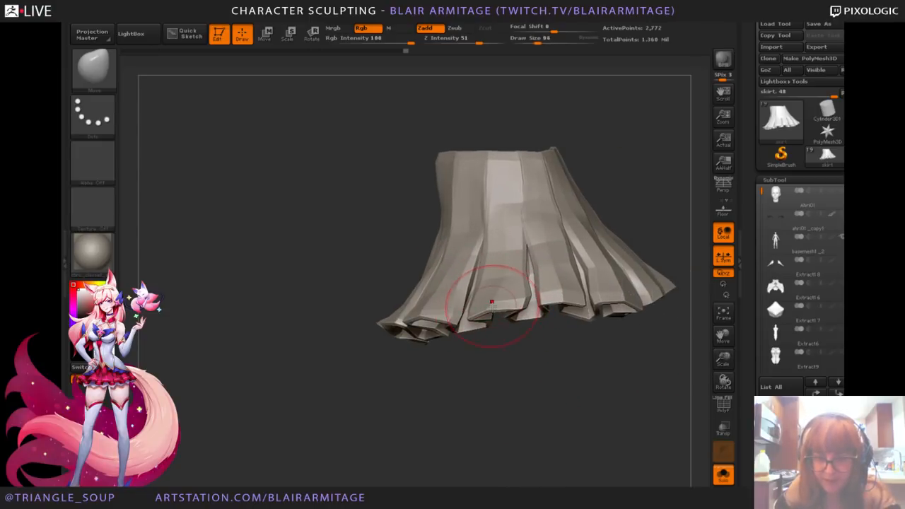
left_click_drag(507, 381, 505, 330)
left_click_drag(589, 285, 483, 330)
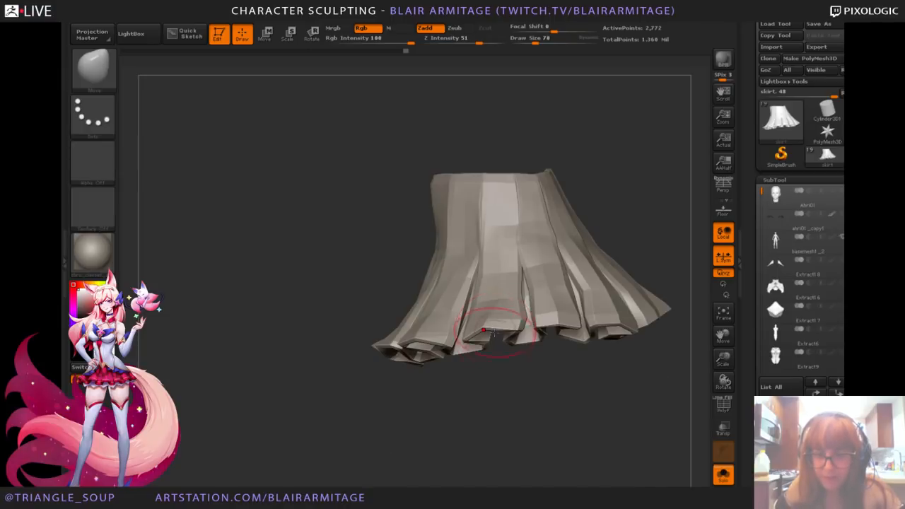
left_click_drag(558, 307, 651, 365)
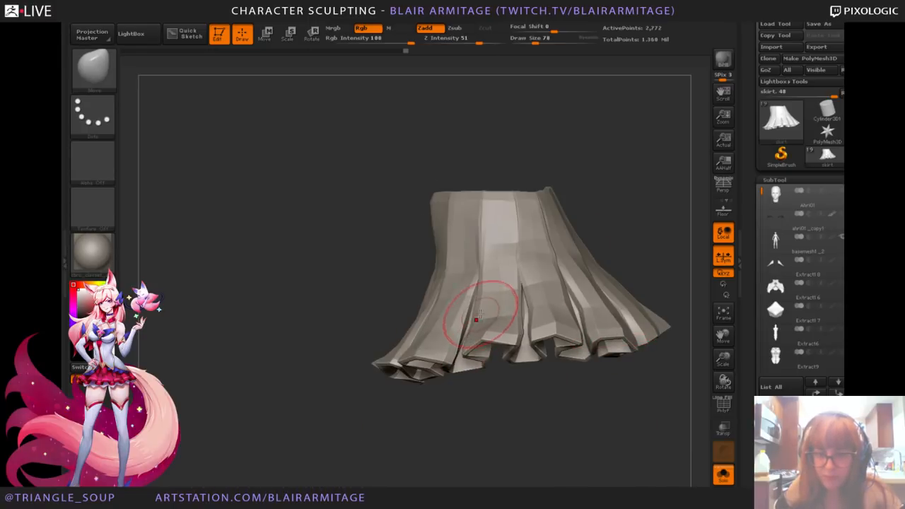
left_click_drag(495, 304, 676, 432)
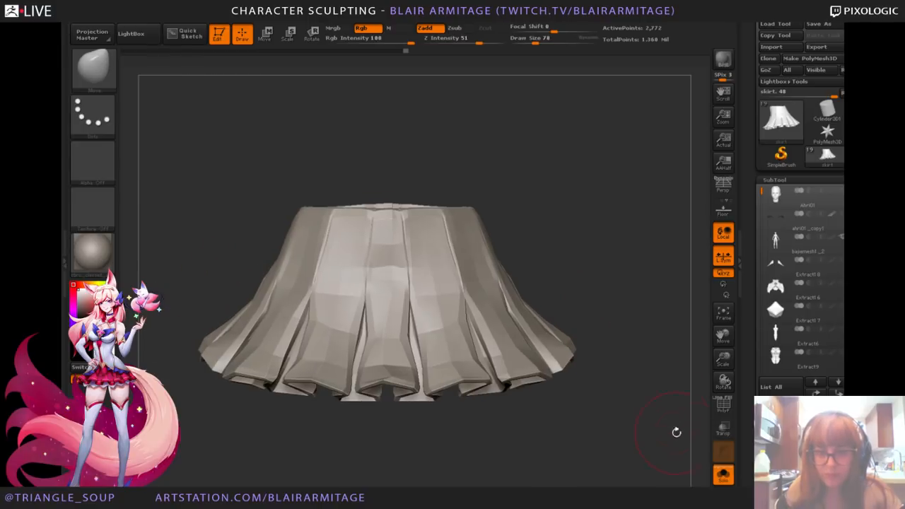
left_click(723, 476)
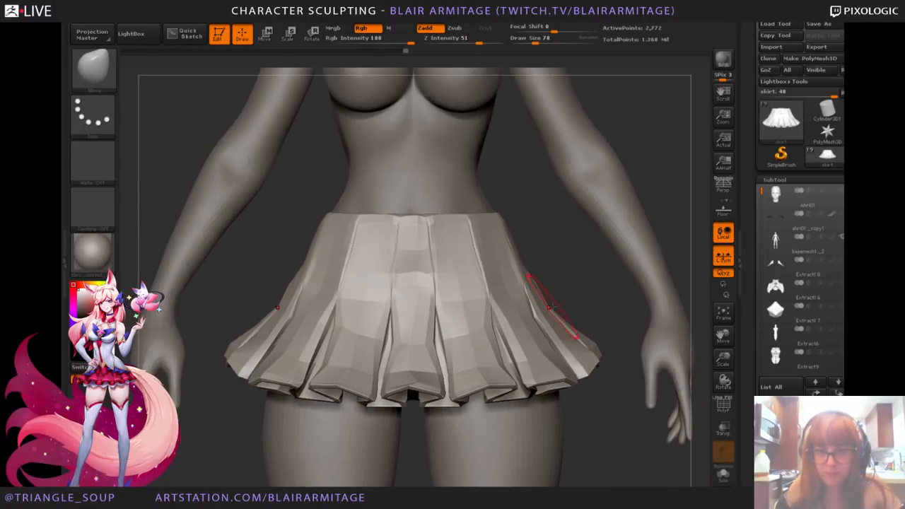
Step: Pull the skirt's side contour slightly inward with the Move brush at draw size 78, checking the pleats from several angles
left_click_drag(535, 287, 527, 289)
left_click_drag(623, 276, 557, 297)
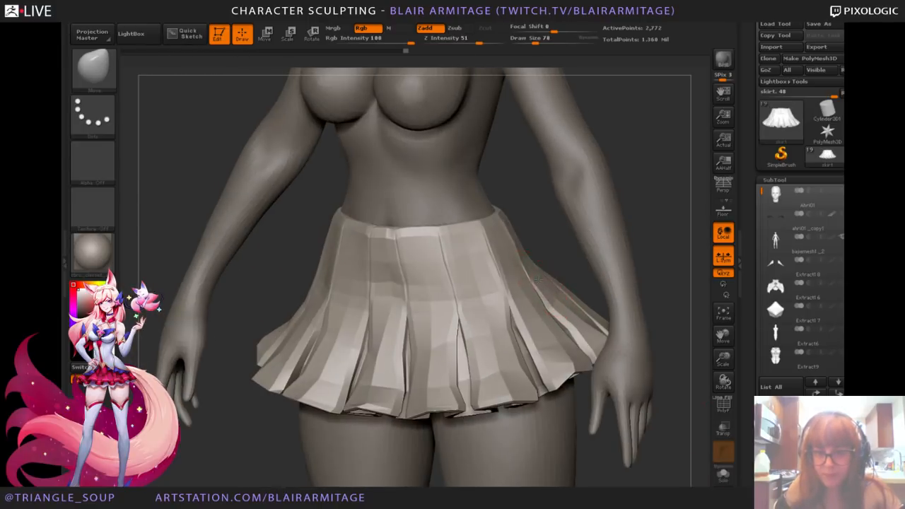
left_click_drag(546, 242, 505, 245)
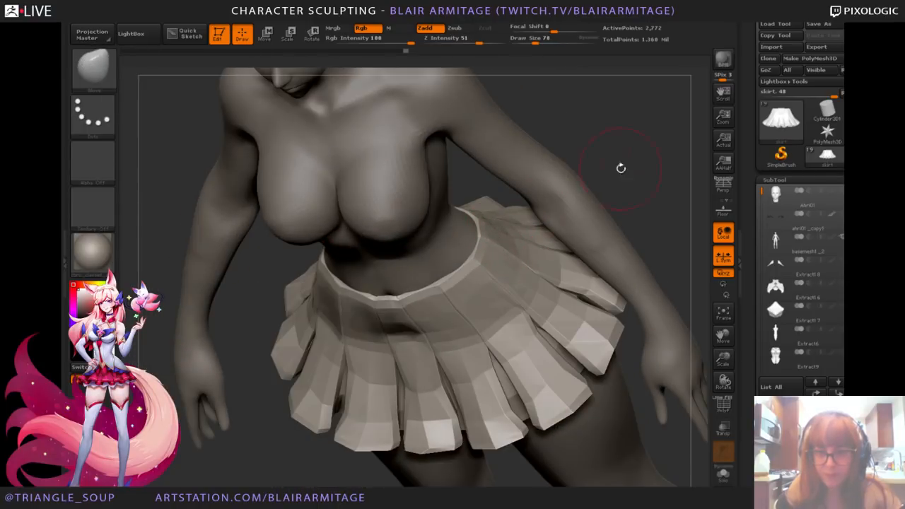
left_click_drag(621, 168, 449, 176)
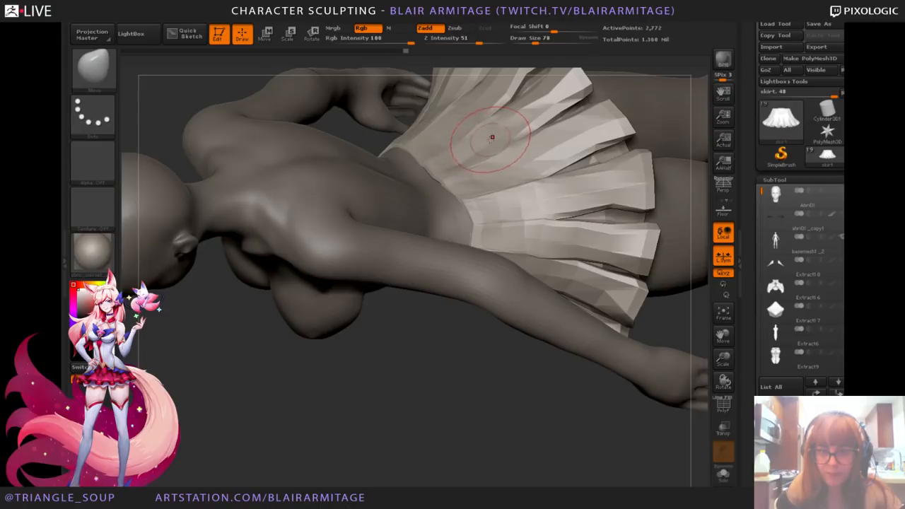
right_click_drag(492, 125, 629, 243)
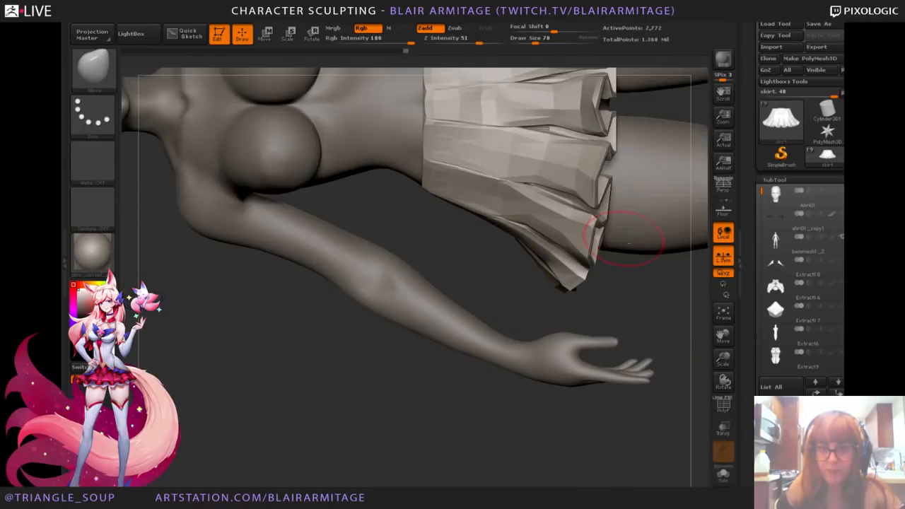
left_click_drag(629, 331, 512, 407, "alt")
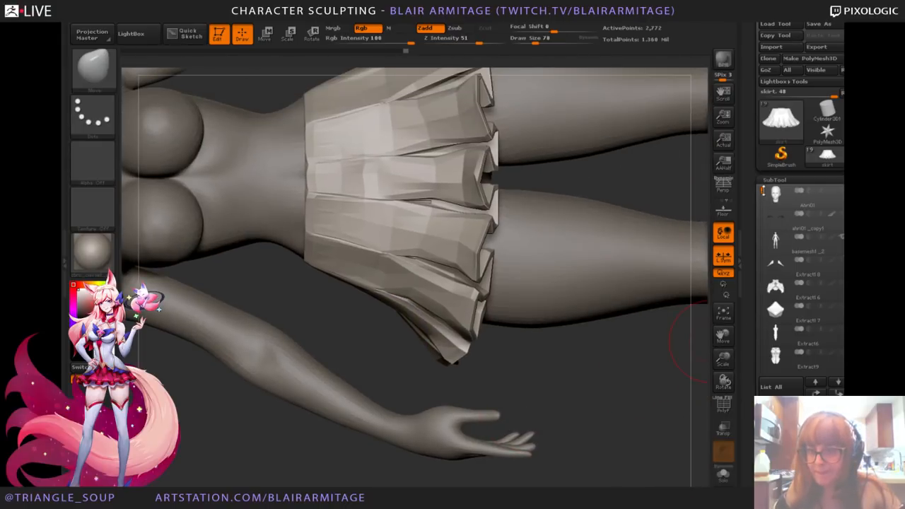
Step: Select the skirt lace subtool and make it visible together with the skirt
left_click_drag(764, 191, 762, 305)
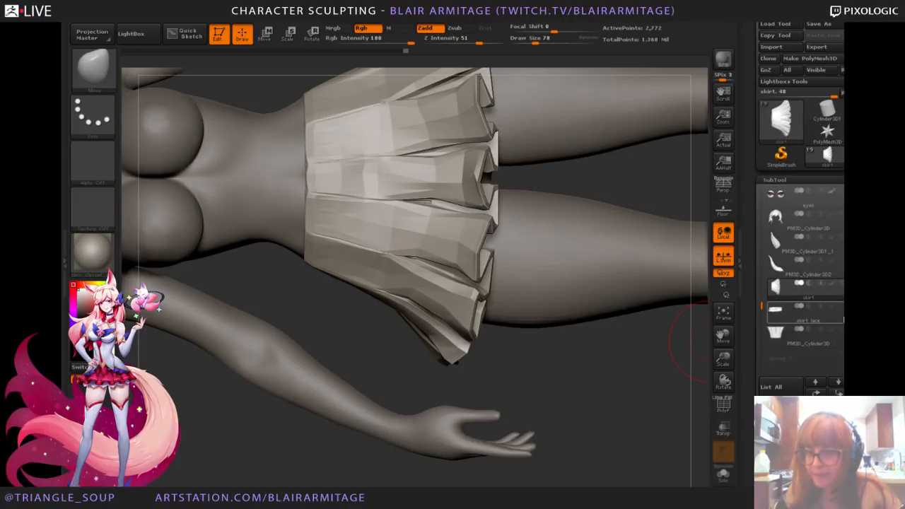
left_click(810, 320)
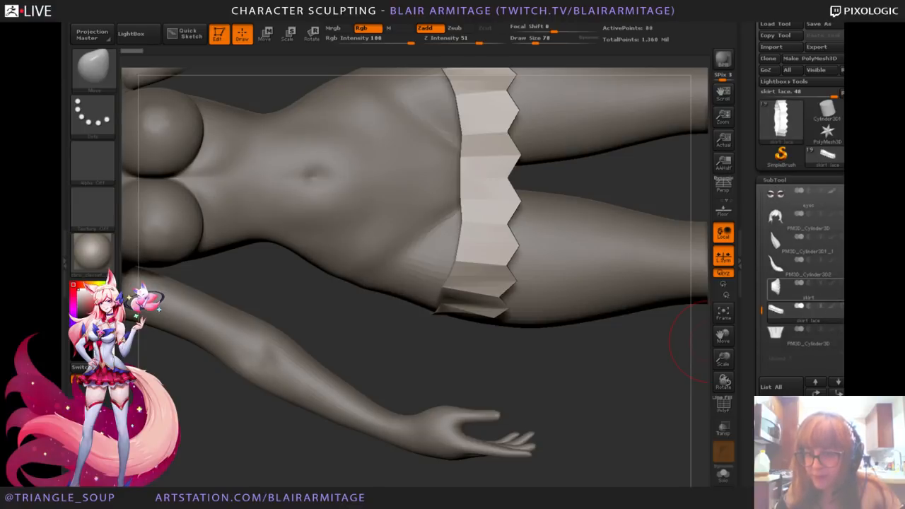
left_click(841, 283)
left_click_drag(646, 403, 664, 385)
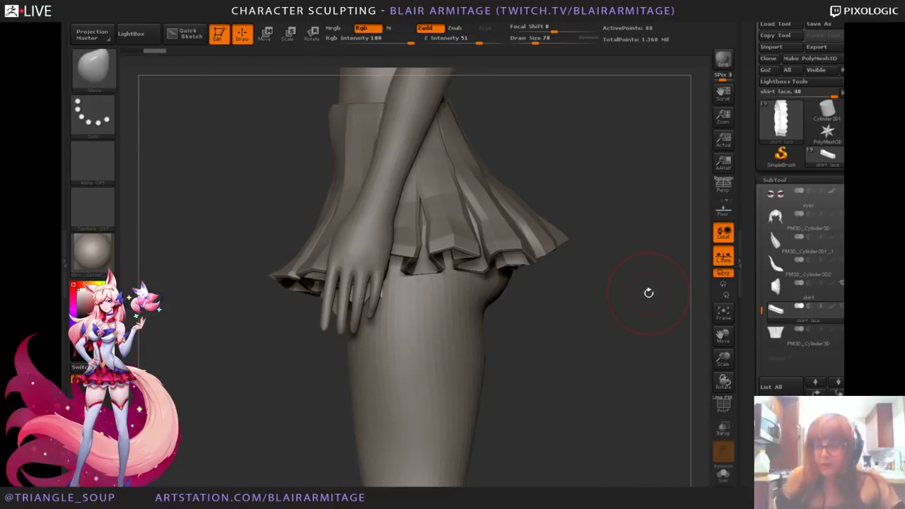
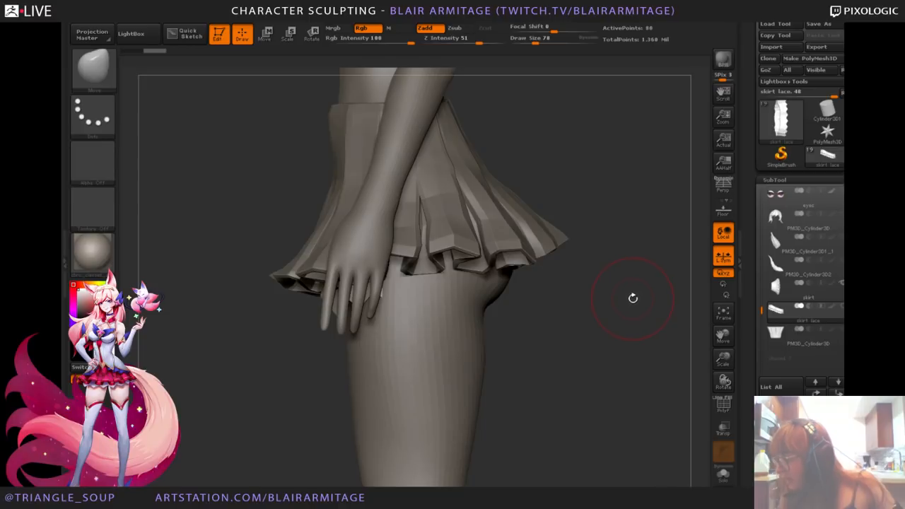
left_click_drag(594, 369, 592, 342)
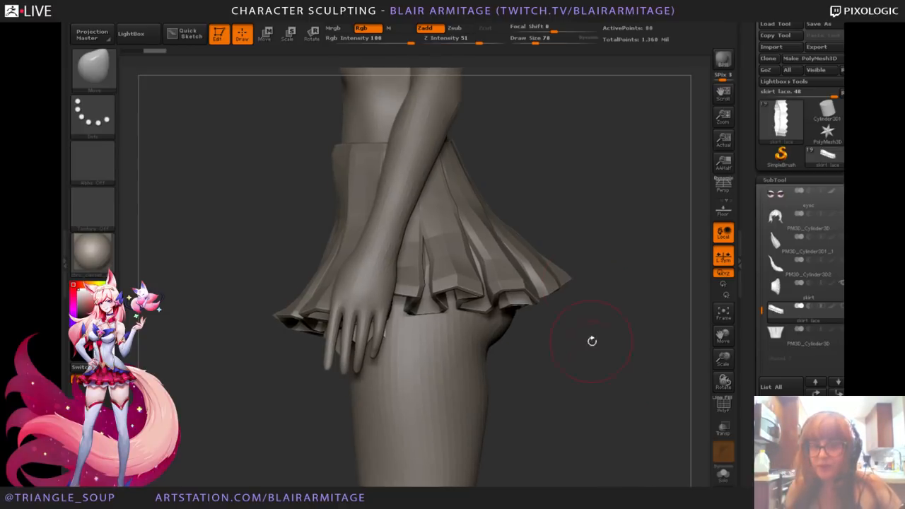
Step: Select the skirt again and refine the flare of its back hem with the Move brush
left_click(540, 266, "alt")
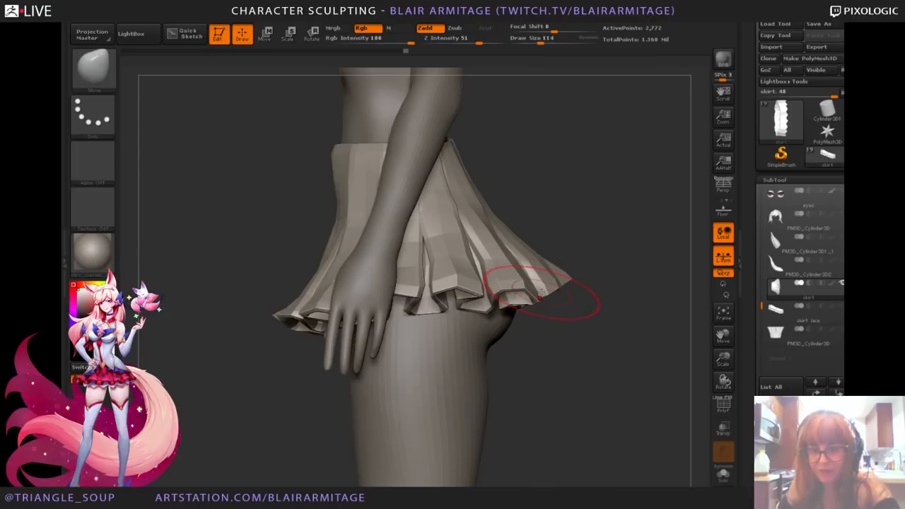
left_click_drag(619, 277, 577, 276)
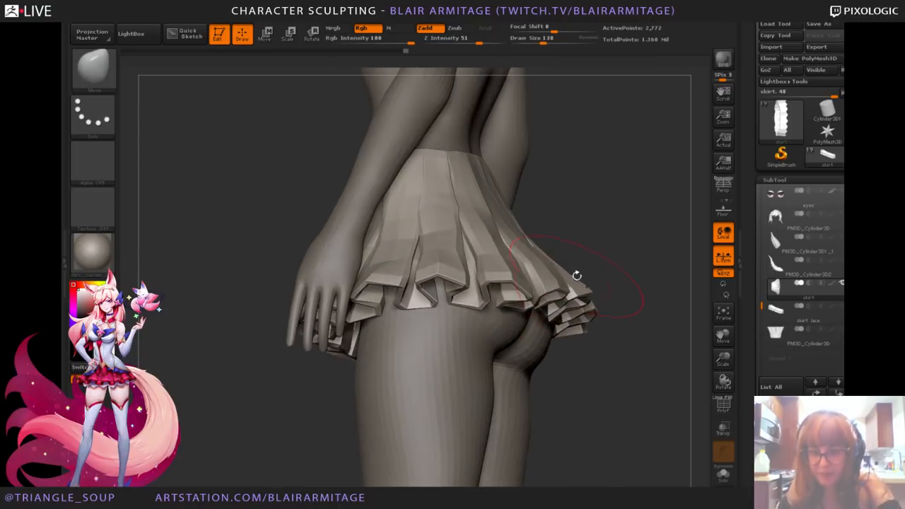
right_click_drag(553, 267, 548, 295)
left_click_drag(626, 274, 604, 258)
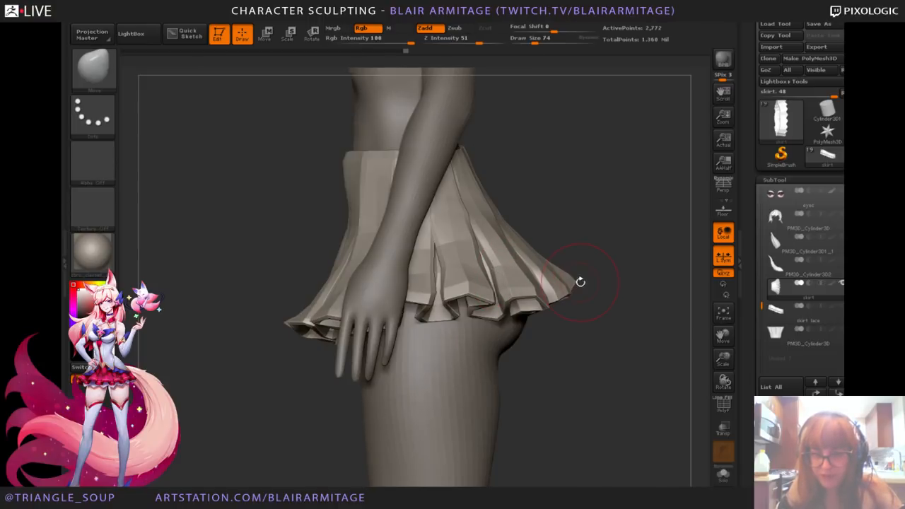
Step: Adjust the flare of the skirt's back hem in side view with the Move brush at draw sizes 102 and 162
mouse_move(636, 286)
left_mouse_down()
mouse_move(466, 191)
mouse_move(436, 185)
left_mouse_up()
mouse_move(610, 198)
left_mouse_down()
mouse_move(627, 272)
mouse_move(618, 310)
left_mouse_up()
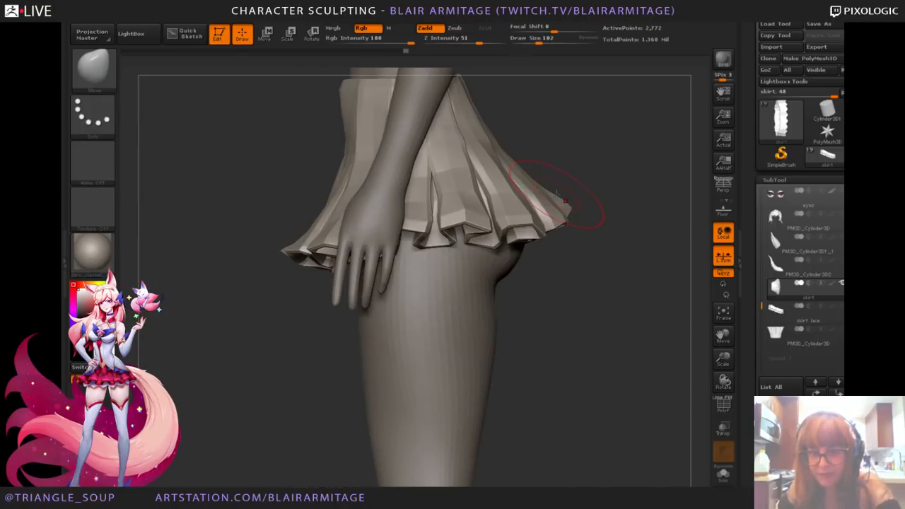
key("bracketright")
key("bracketright")
left_click_drag(566, 208, 561, 195)
left_click_drag(628, 245, 626, 295, "alt")
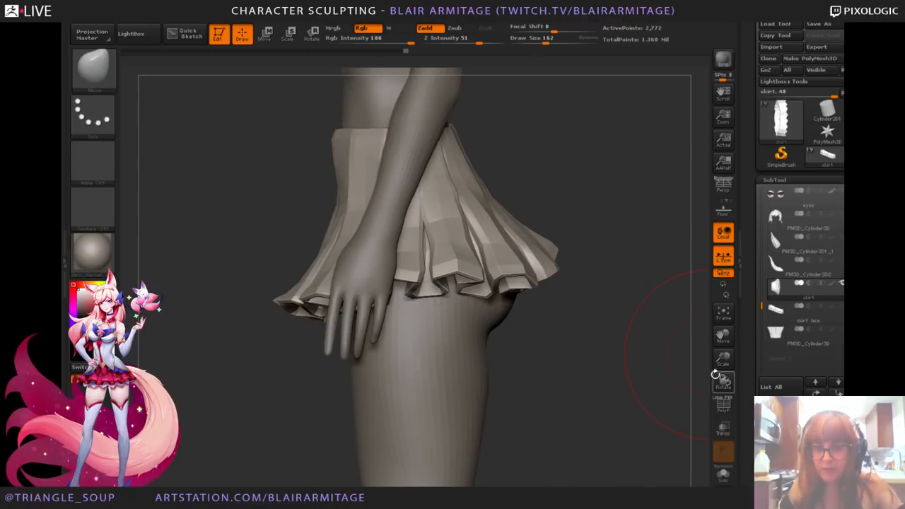
mouse_move(723, 343)
left_mouse_down()
mouse_move(695, 318)
mouse_move(708, 322)
left_mouse_up()
mouse_move(669, 304)
left_mouse_down()
mouse_move(559, 301)
mouse_move(629, 293)
left_mouse_up()
left_click_drag(555, 235, 552, 244)
Step: Pull the central back pleats of the skirt slightly down in back view with the Move brush at draw size 162
left_click_drag(433, 321, 466, 347)
left_click_drag(662, 362, 637, 379, "alt")
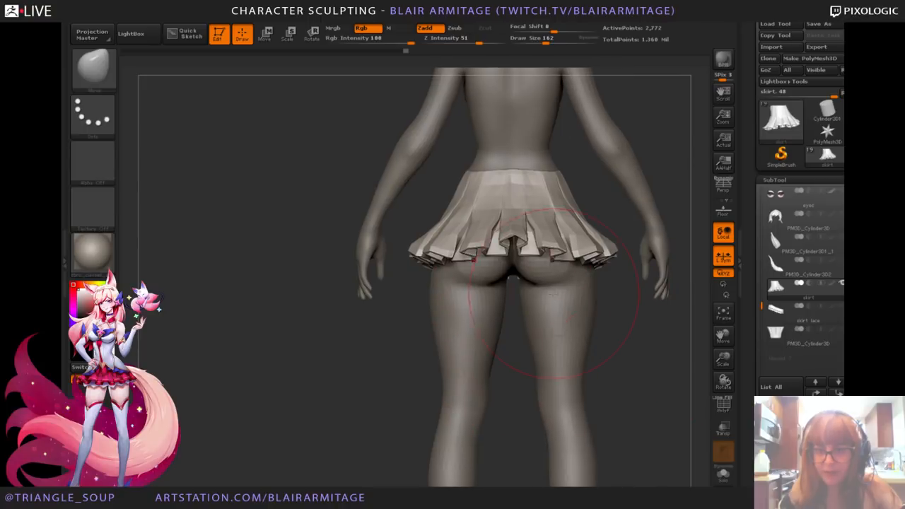
left_click_drag(530, 254, 531, 261)
mouse_move(614, 344)
left_mouse_down()
mouse_move(657, 382)
mouse_move(571, 344)
left_mouse_up()
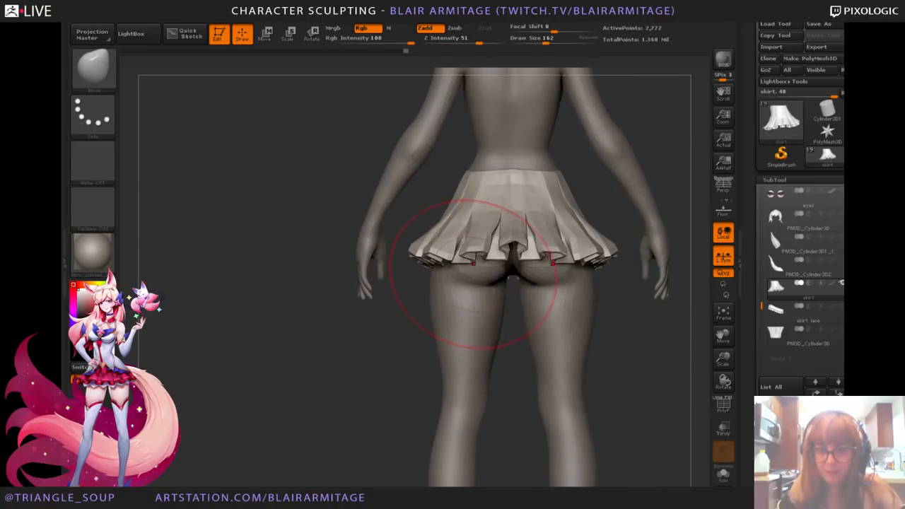
left_click_drag(478, 258, 478, 262)
Step: Select the skirt lace subtool and examine its placement beneath the skirt with transparency turned on
left_click_drag(378, 363, 654, 369)
left_click(774, 320)
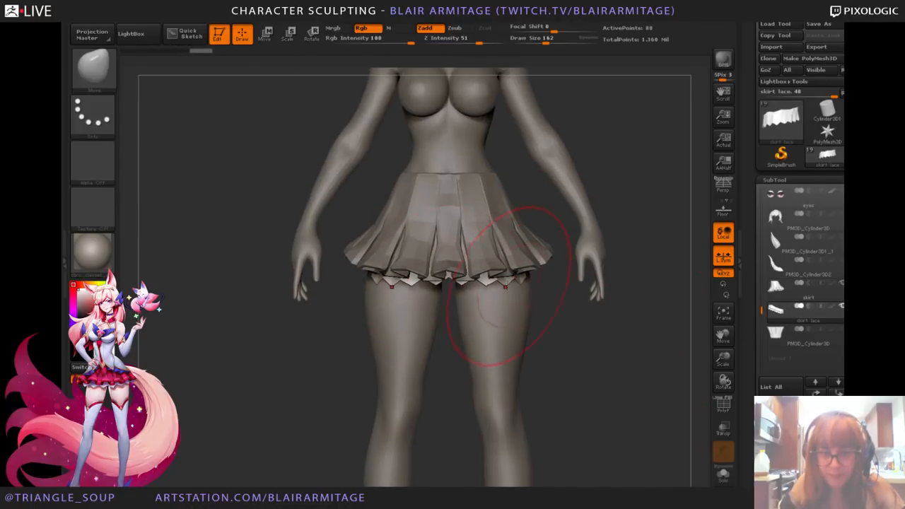
left_click_drag(590, 311, 621, 319)
left_click(723, 429)
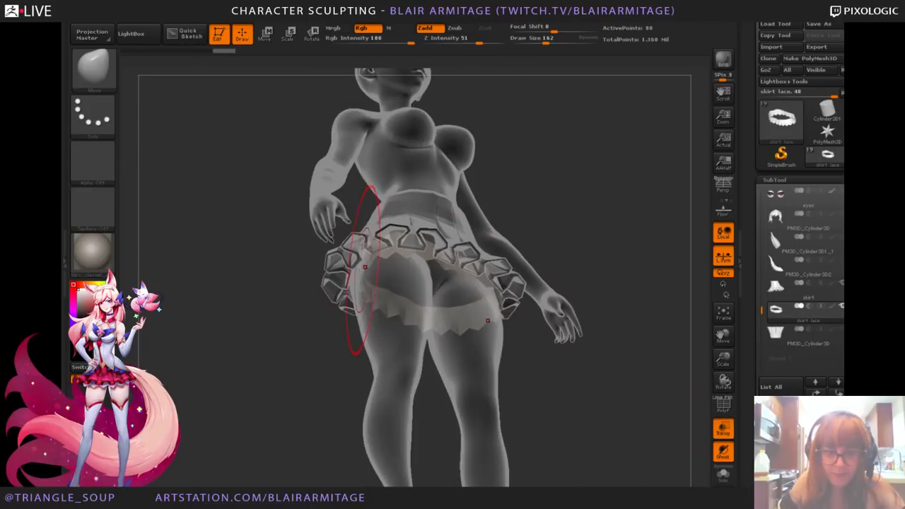
left_click_drag(379, 299, 505, 280)
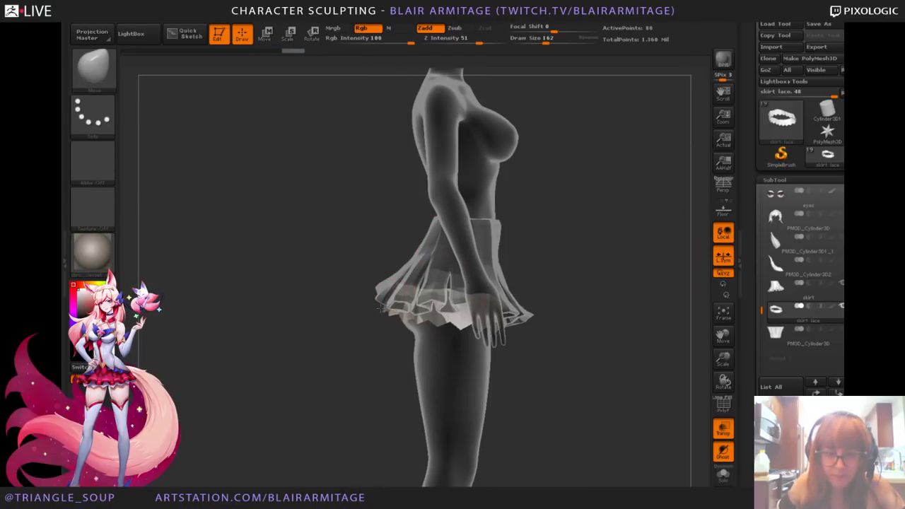
left_click_drag(723, 359, 720, 417)
left_click_drag(339, 358, 343, 396)
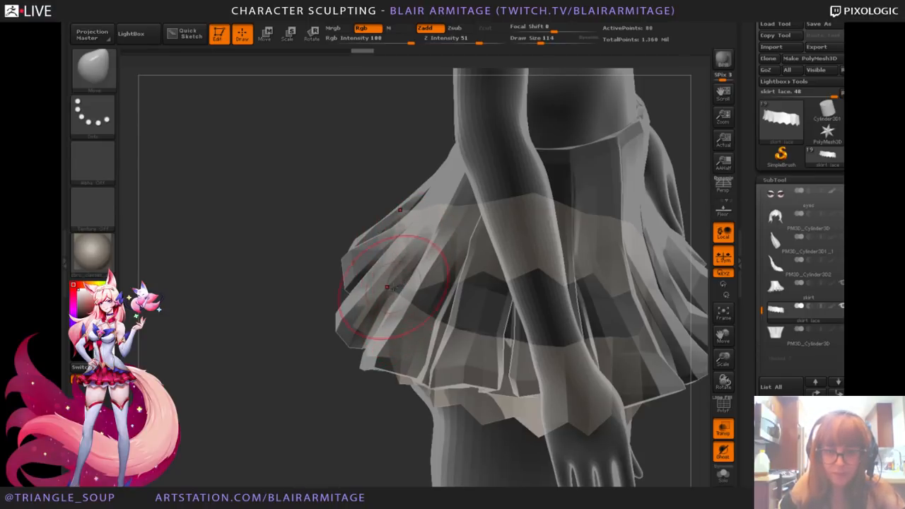
Step: Hide the skirt and turn transparency off so the lace shows against the body from behind
left_click(723, 476)
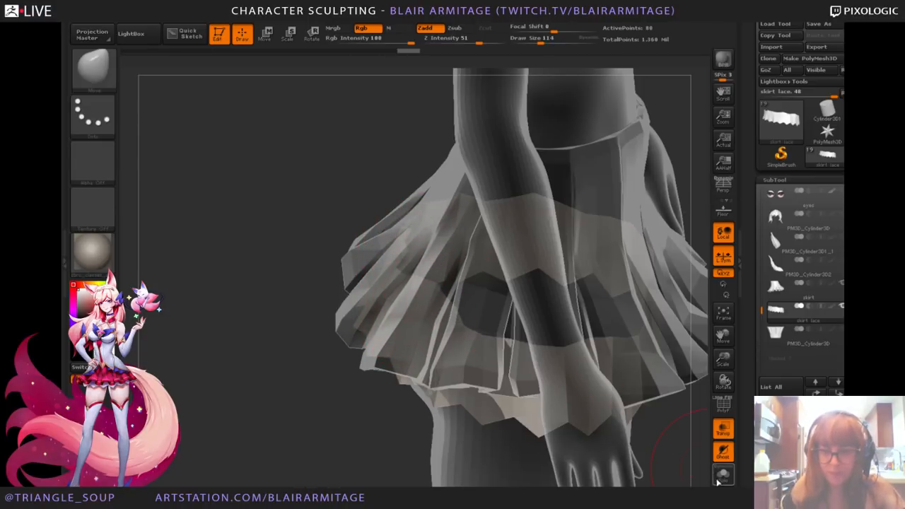
left_click_drag(347, 415, 597, 291)
left_click(722, 475)
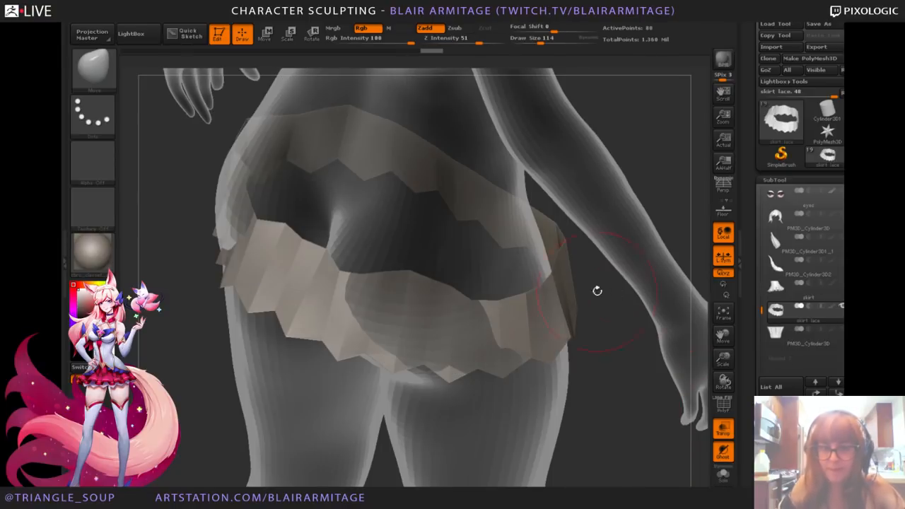
left_click(722, 426)
left_click_drag(722, 337, 707, 282)
left_click_drag(721, 382, 690, 279)
left_click_drag(601, 233, 676, 253, "shift")
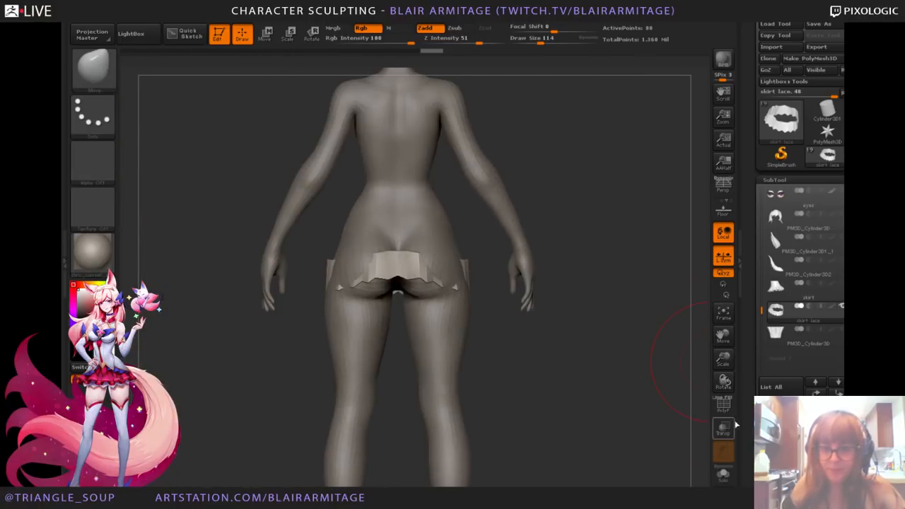
Step: Isolate the skirt lace, frame it up close and turn on its polygon wireframe display
left_click(722, 475)
left_click_drag(576, 366, 588, 319)
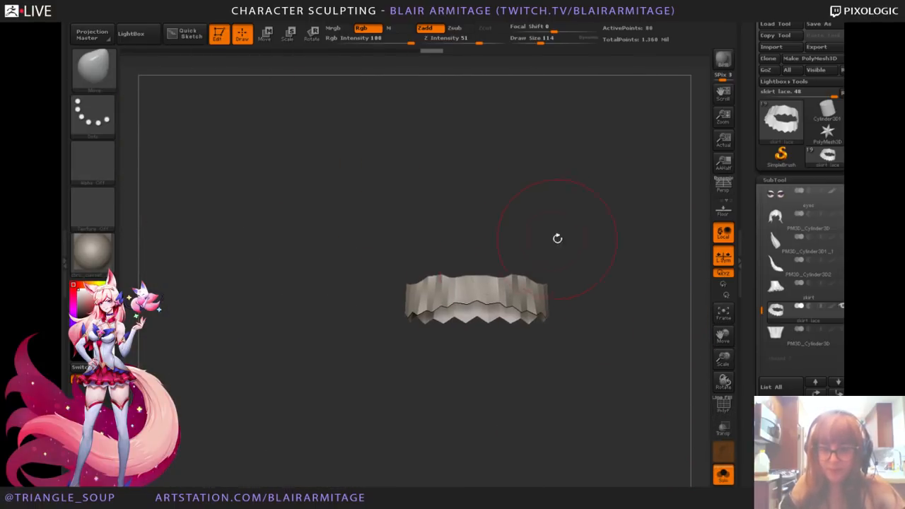
left_click_drag(558, 239, 589, 282)
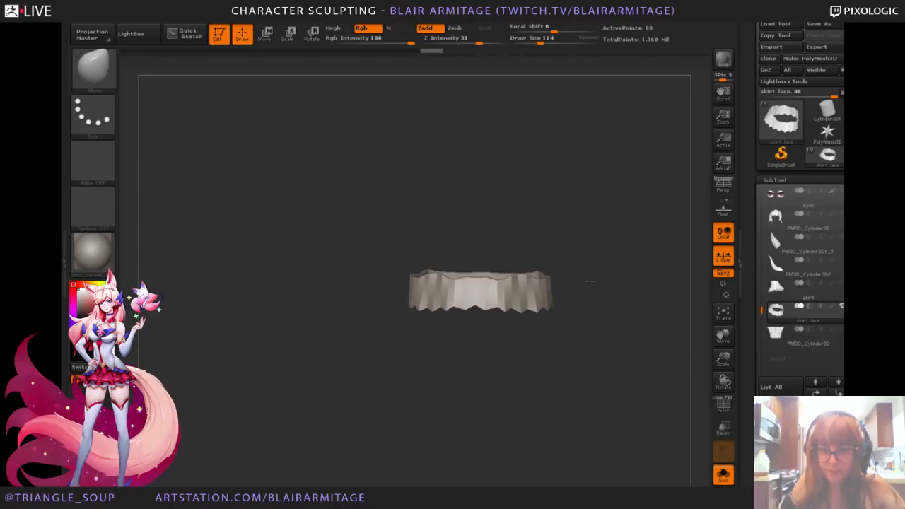
key("ctrl")
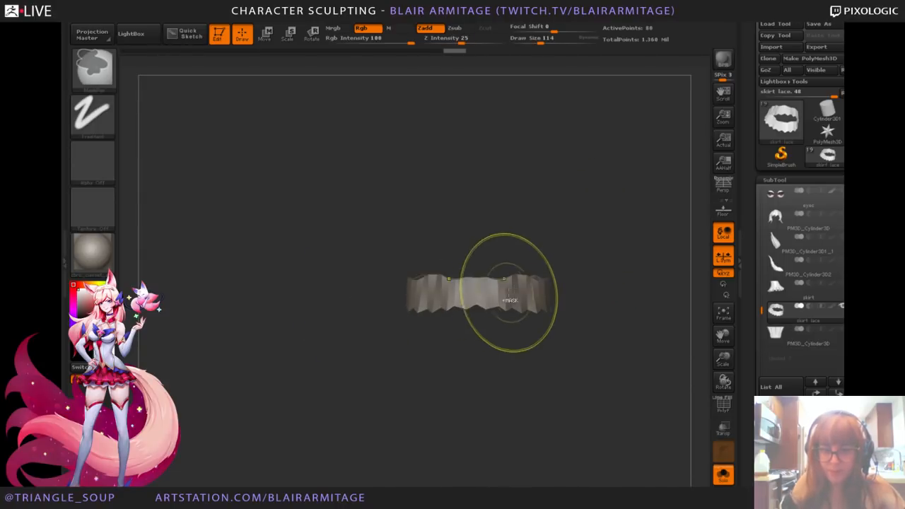
left_click_drag(612, 264, 610, 284, "ctrl")
key("f")
left_click_drag(747, 425, 751, 311)
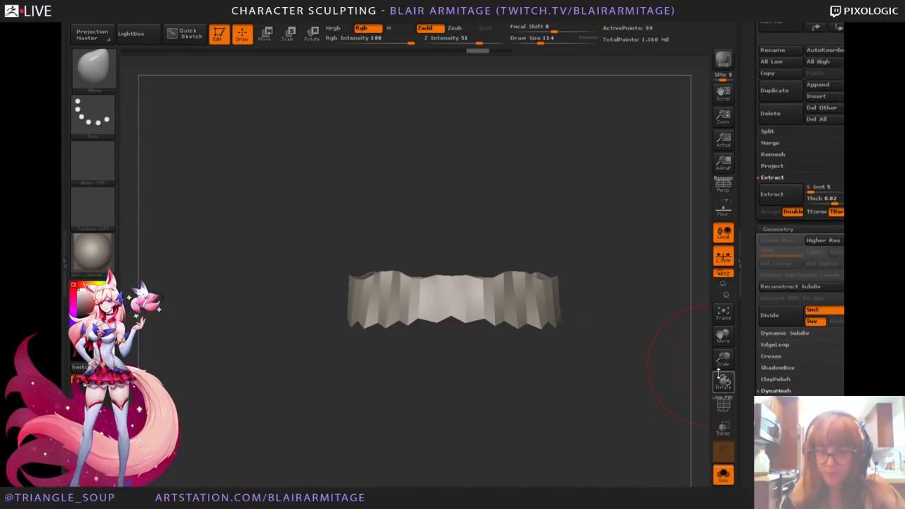
left_click(722, 409)
left_click_drag(722, 365, 694, 420)
left_click_drag(633, 429, 647, 409, "alt")
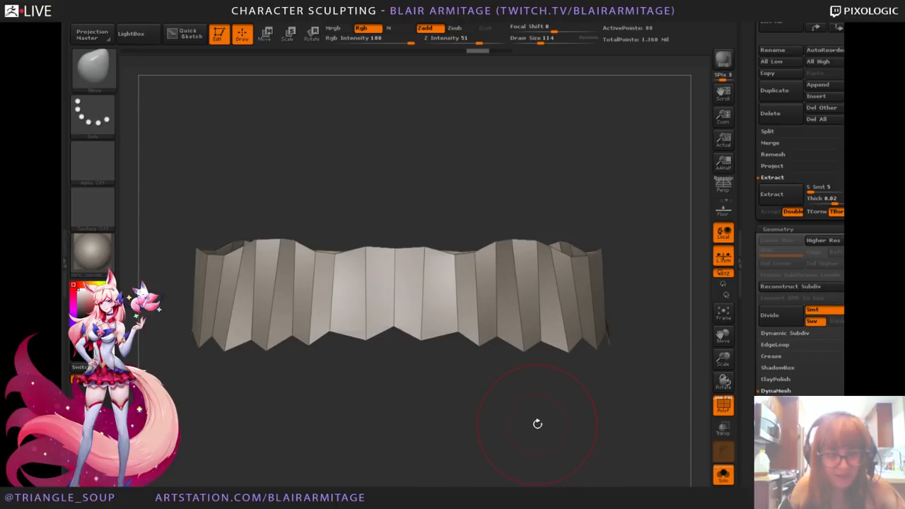
Step: Adjust the zigzag points along the lace's lower edge with the Move brush at draw size 70
key("bracketleft")
key("bracketleft")
key("bracketleft")
key("bracketleft")
left_click_drag(365, 340, 352, 398)
left_click_drag(323, 334, 327, 333)
left_click_drag(387, 410, 367, 414)
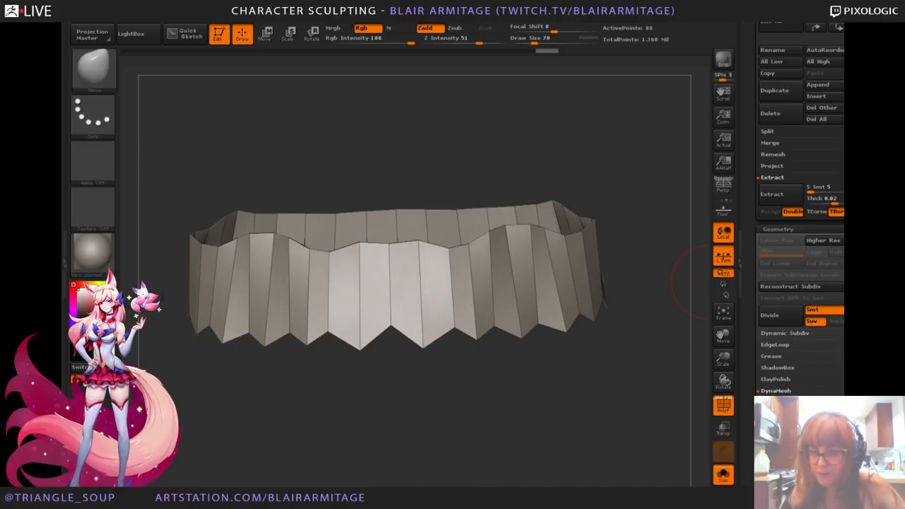
Step: Try to insert edge loops beside the lace's central pleat edges with the ZModeler brush and subdivide the mesh
left_click(93, 67)
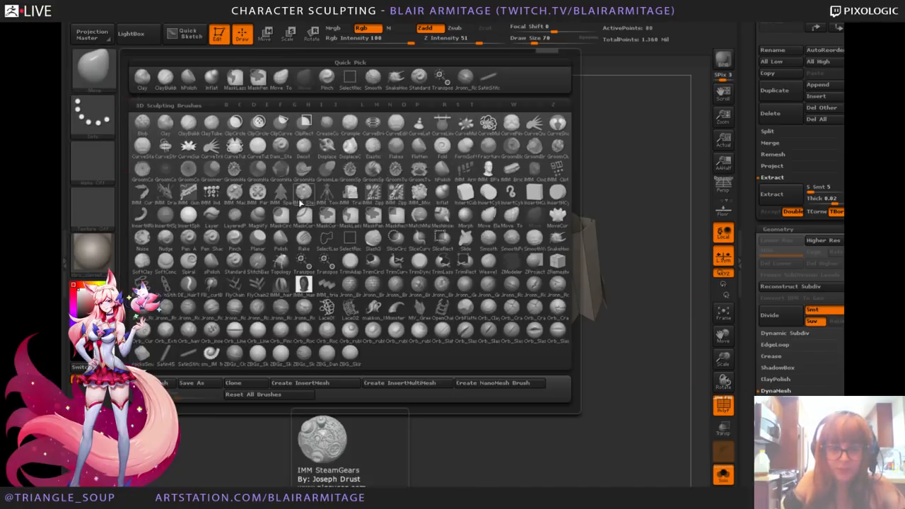
key("z")
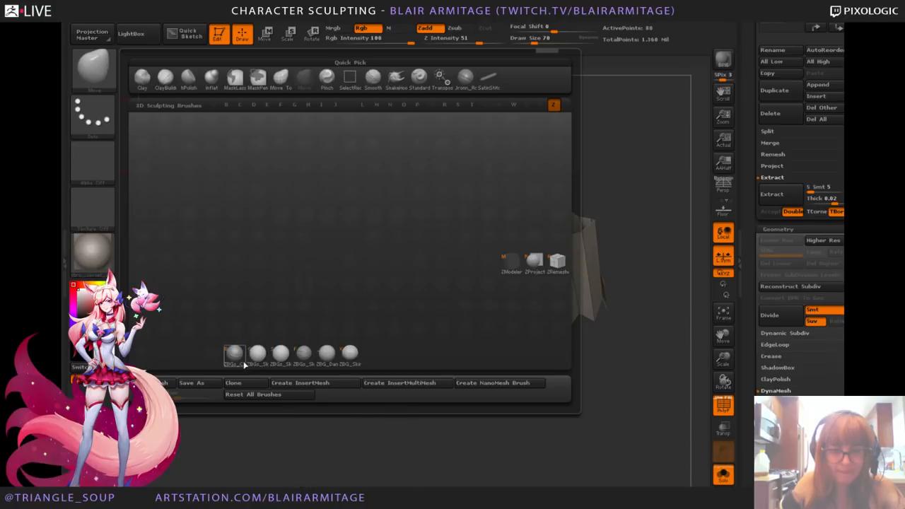
left_click(510, 265)
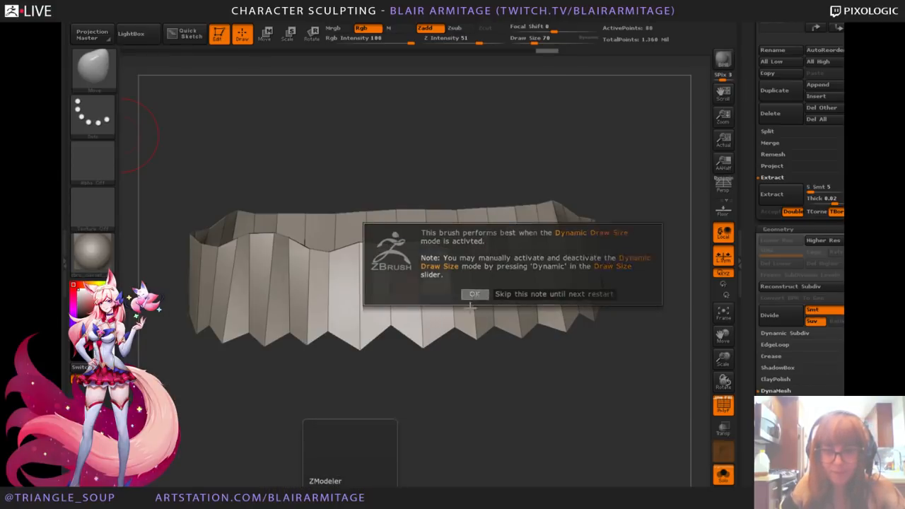
left_click(471, 294)
left_click(425, 344)
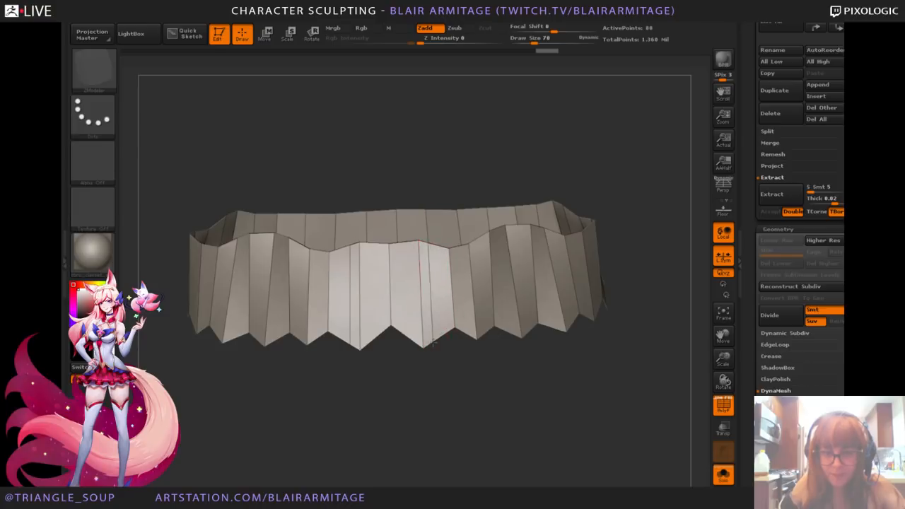
left_click(444, 331)
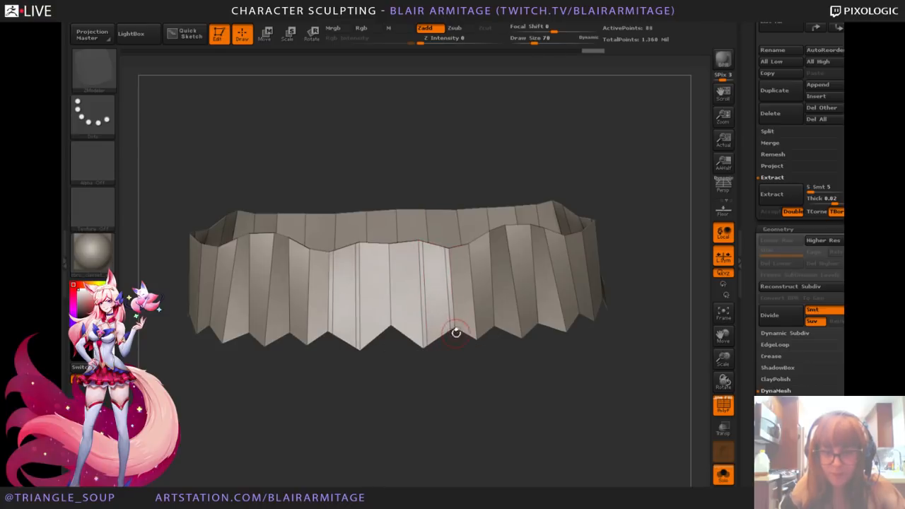
key("ctrl+d")
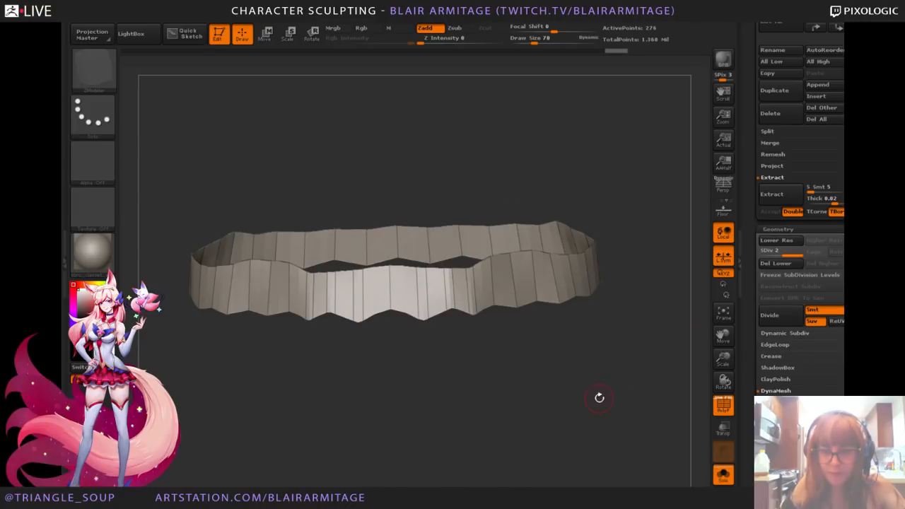
key("shift+d")
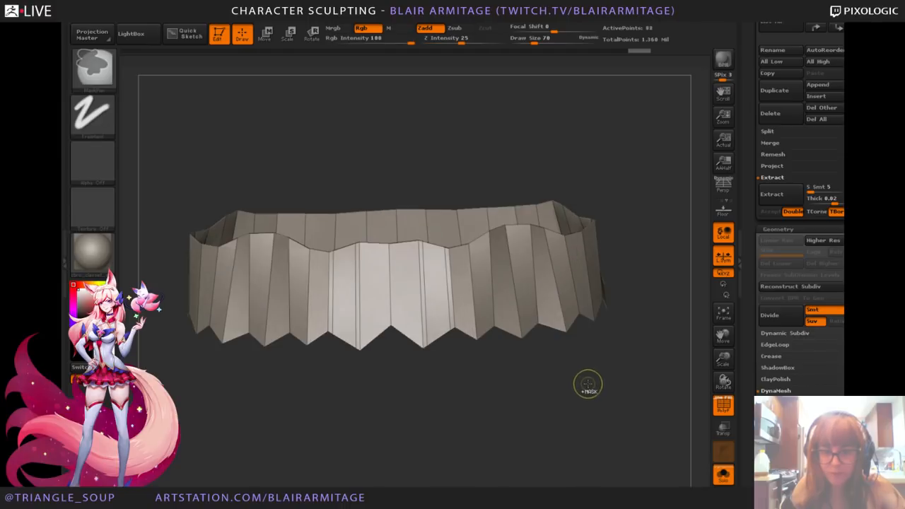
Step: Crease the lace mesh and divide it up to subdivision level 3
left_click(771, 356)
left_click(770, 367)
left_click(770, 315)
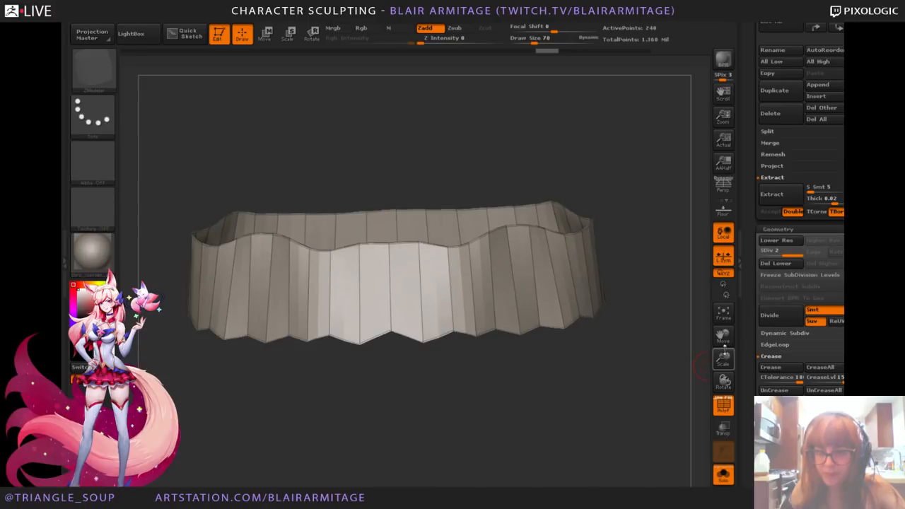
key("ctrl+z")
left_click(778, 317)
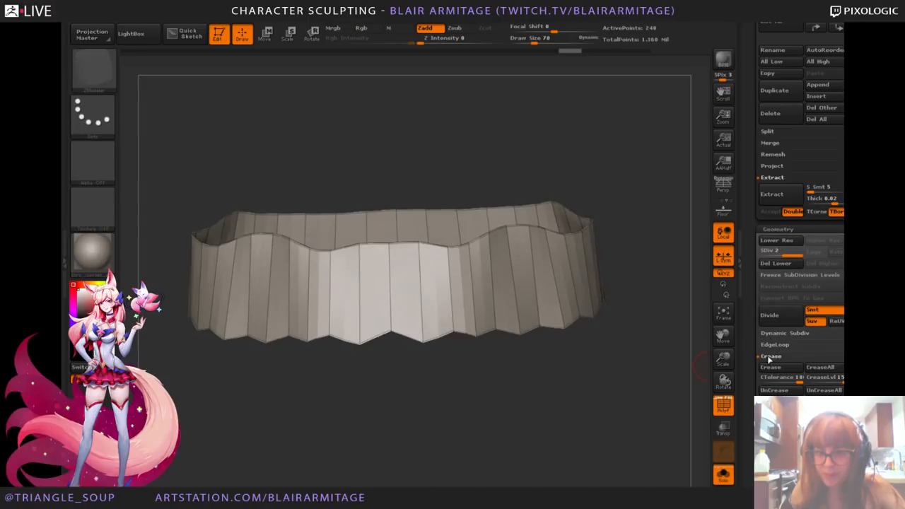
left_click(764, 322)
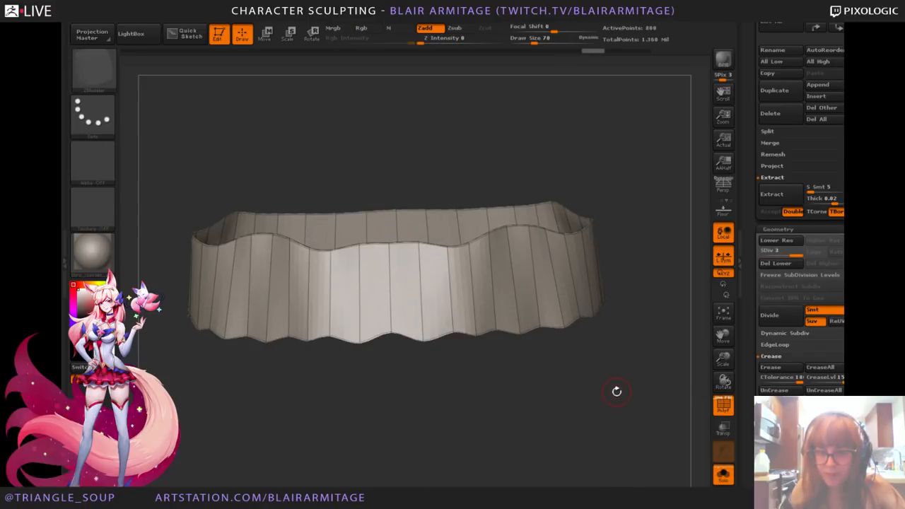
Step: Hide the lace's wireframe, compare subdivision levels 2 and 3, and leave the mesh at level 2
left_click(723, 406)
key("shift+d")
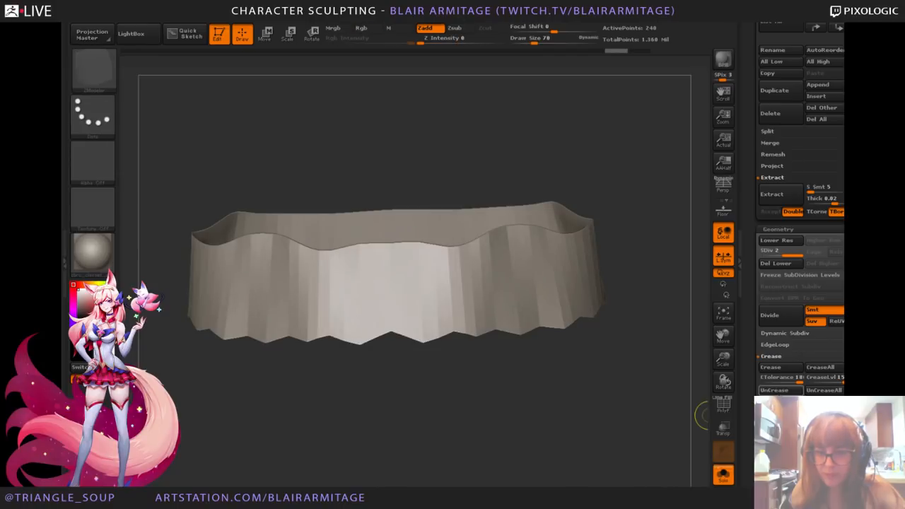
key("d")
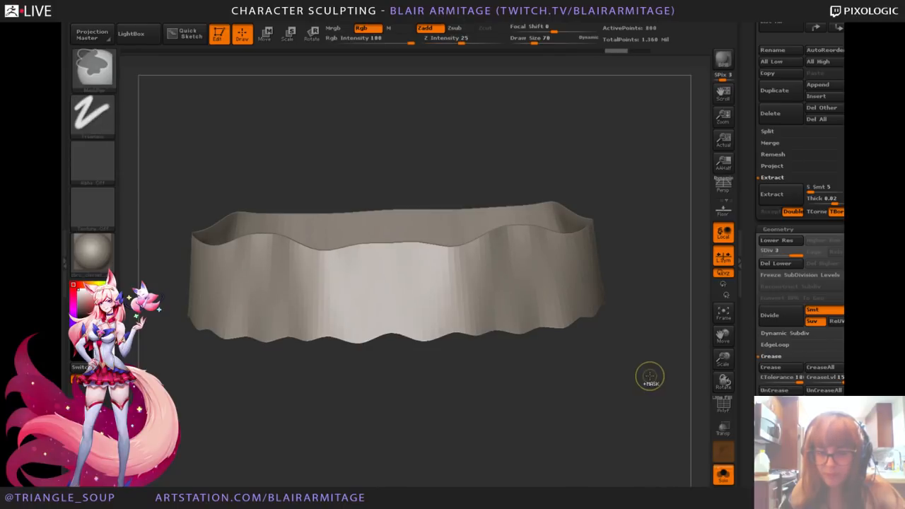
key("shift+d")
Step: Switch to the Move Topological brush and mask the lower half of the lace
left_click(101, 86)
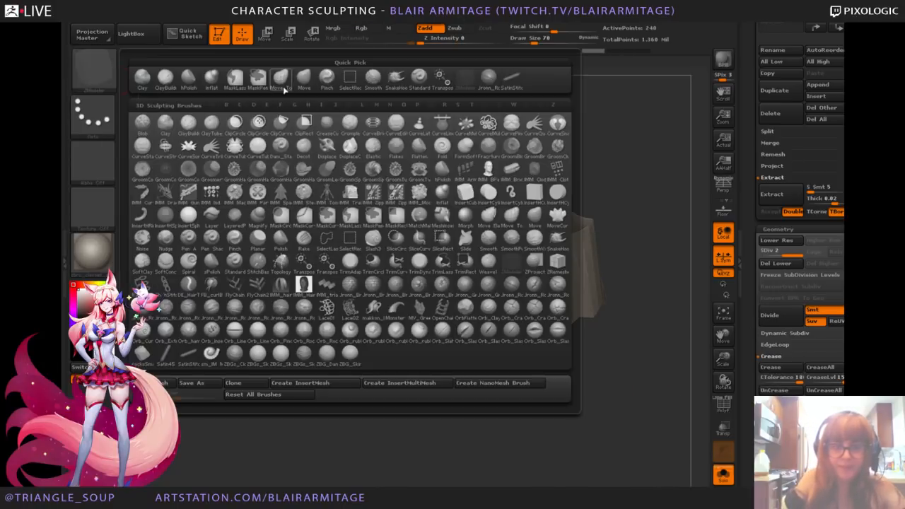
left_click(284, 82)
mouse_move(576, 172)
left_mouse_down()
mouse_move(611, 147)
mouse_move(641, 182)
mouse_move(603, 176)
mouse_move(618, 182)
mouse_move(629, 170)
left_mouse_up()
left_click_drag(638, 147, 164, 273, "ctrl")
key("ctrl+z")
left_click(446, 203, "ctrl")
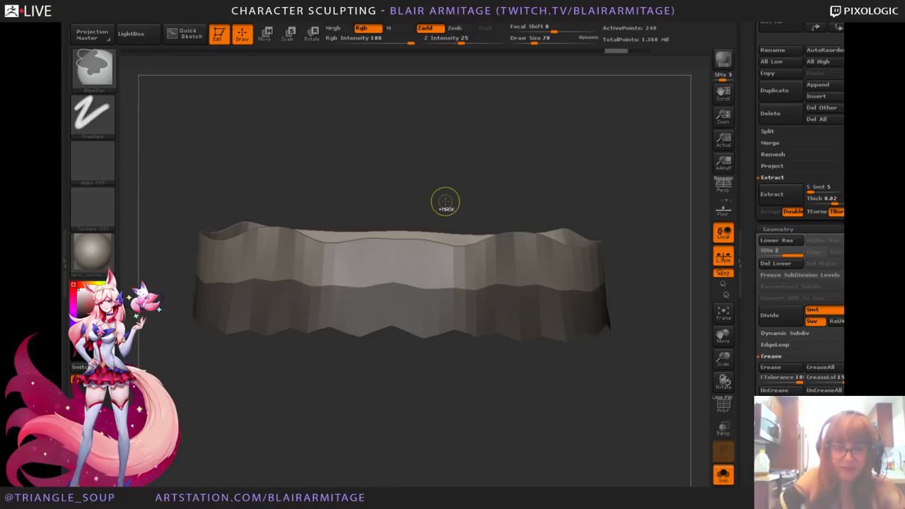
Step: Extend the lace's unmasked upper edge upward with the Transpose Move tool, show the body again and clear the mask
key("w")
left_click_drag(393, 283, 396, 200)
left_click_drag(407, 230, 407, 135)
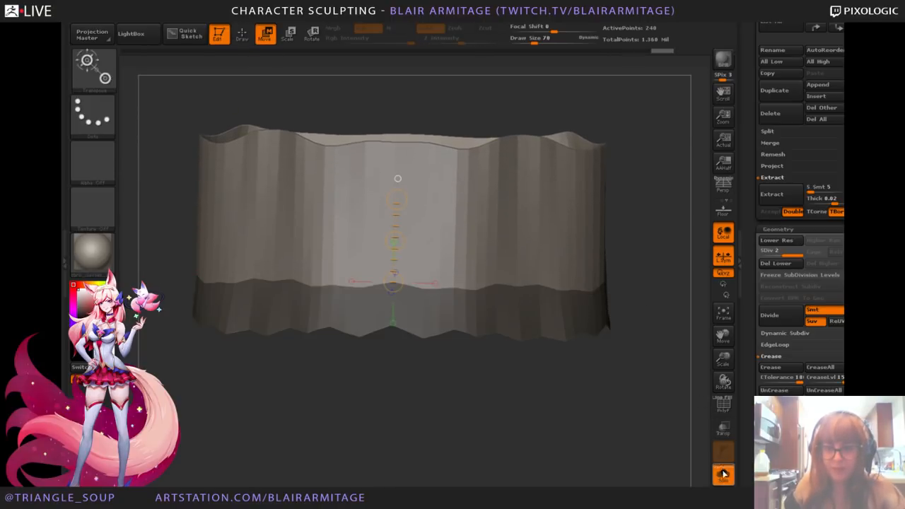
left_click(722, 474)
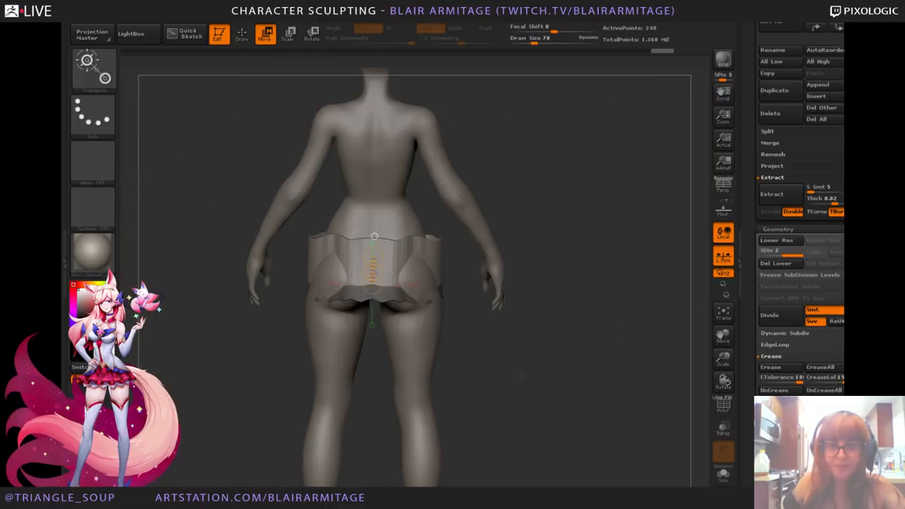
key("q")
mouse_move(599, 190)
left_mouse_down("ctrl")
mouse_move(627, 241)
mouse_move(645, 233)
left_mouse_up("ctrl")
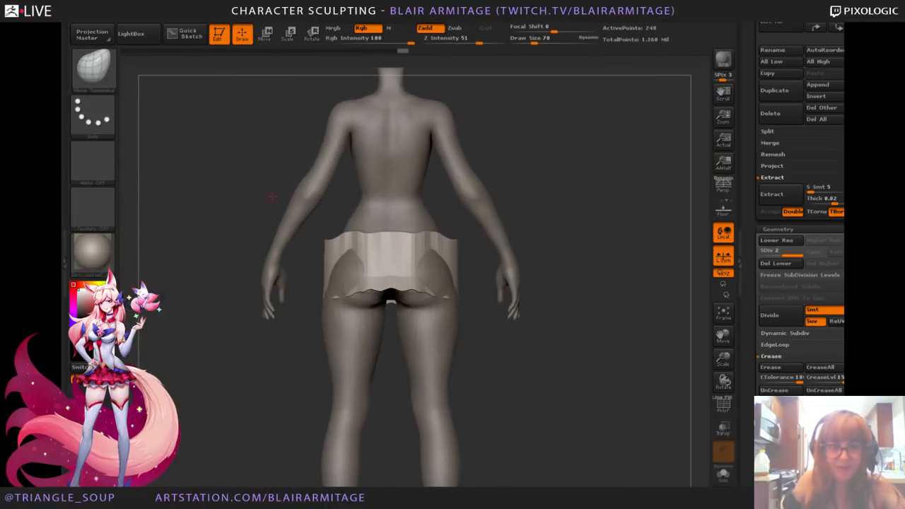
left_click_drag(592, 262, 519, 220)
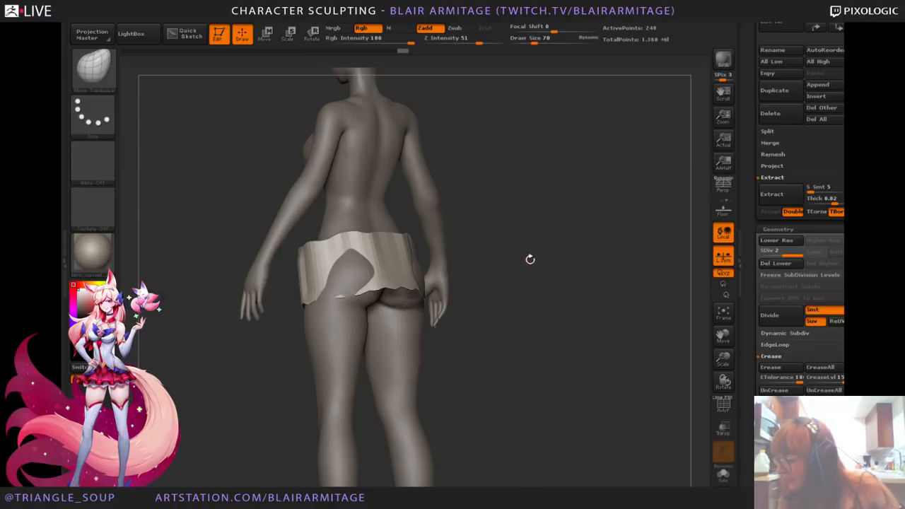
Step: Turn on ghost transparency so the lace shows through the body, and set a non-dynamic draw size of 175
mouse_move(594, 302)
left_mouse_down()
mouse_move(544, 350)
mouse_move(586, 298)
mouse_move(563, 307)
left_mouse_up()
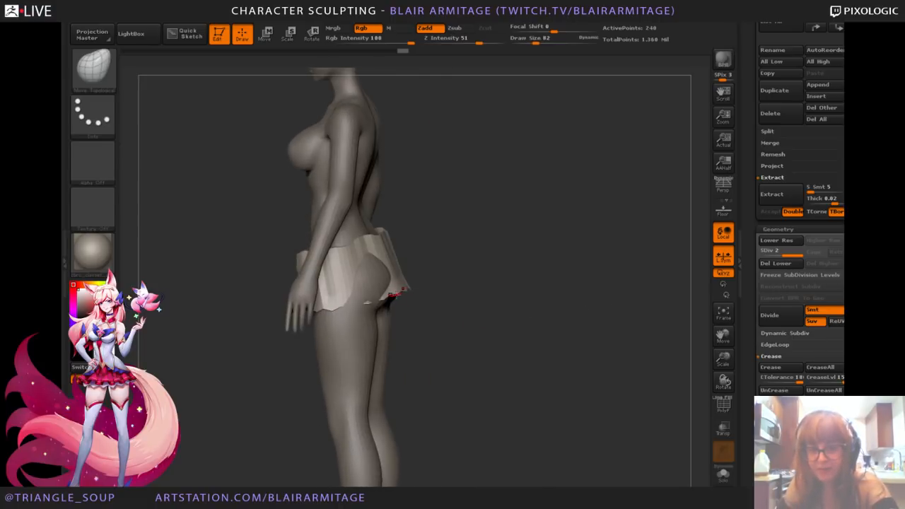
left_click(723, 428)
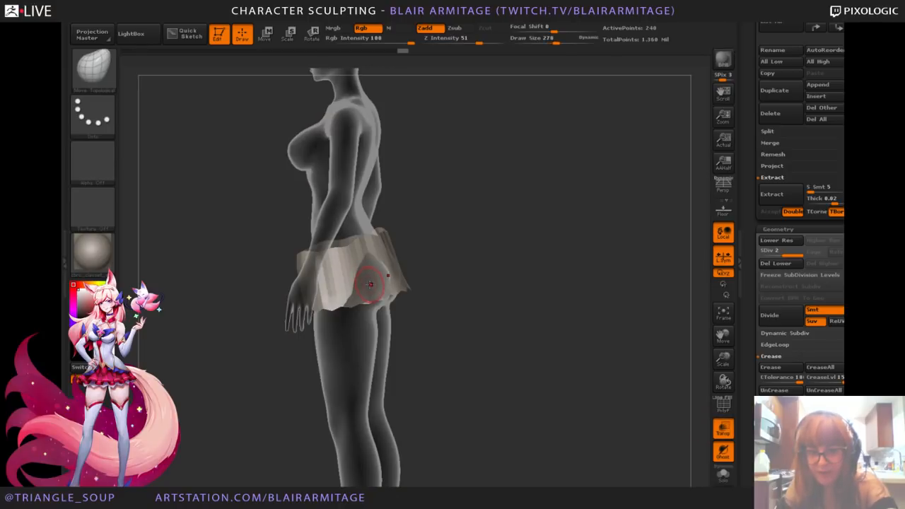
left_click(589, 37)
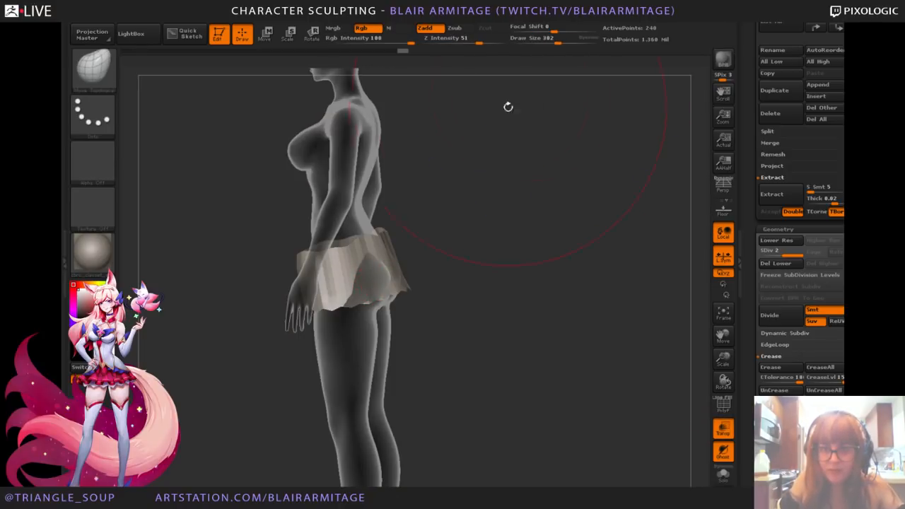
mouse_move(544, 41)
left_mouse_down()
mouse_move(533, 40)
mouse_move(546, 42)
left_mouse_up()
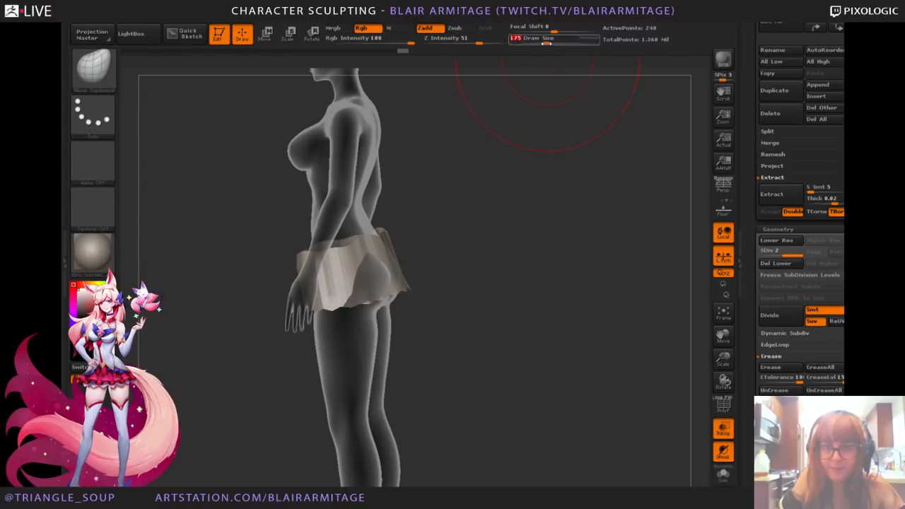
Step: Adjust the back of the lace's upper edge around the hips with the Move Topological brush
mouse_move(520, 314)
left_mouse_down()
mouse_move(511, 271)
mouse_move(444, 240)
left_mouse_up()
left_click_drag(374, 245, 398, 244)
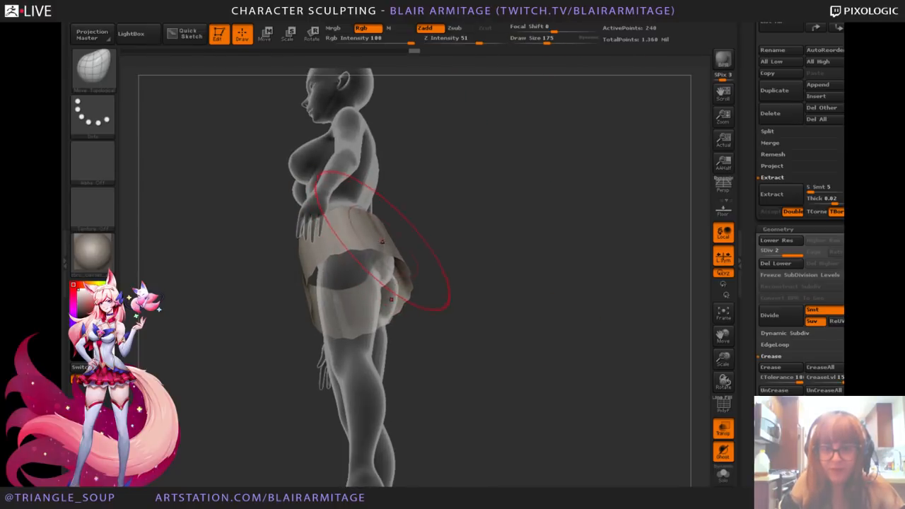
mouse_move(467, 262)
left_mouse_down()
mouse_move(556, 234)
mouse_move(550, 229)
mouse_move(566, 286)
left_mouse_up()
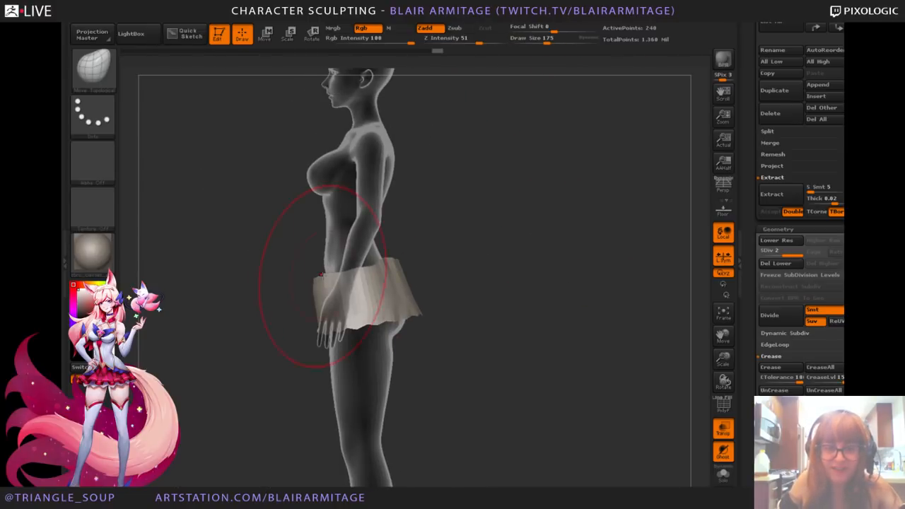
Step: Reduce the draw size to 111 and reshape the front and sides of the lace's upper edge to follow the hips
key("[")
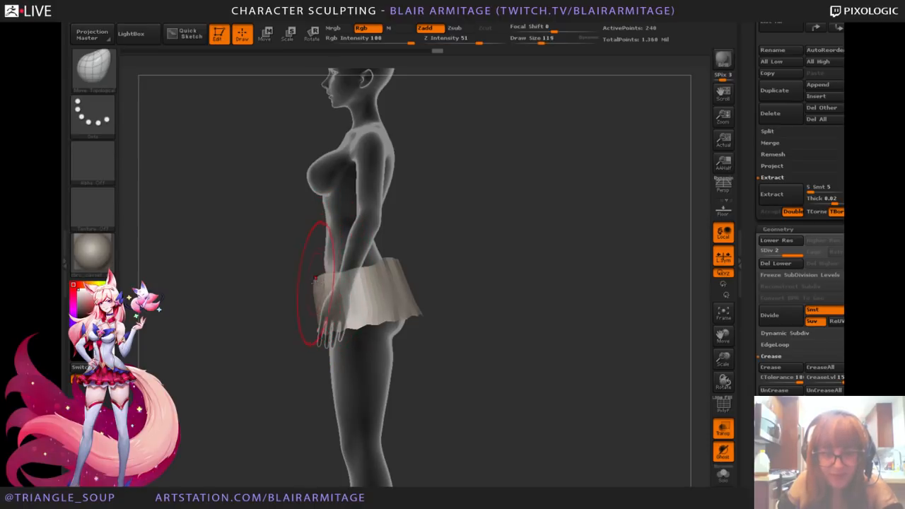
key("[")
left_click_drag(315, 279, 384, 274)
mouse_move(532, 263)
left_mouse_down()
mouse_move(454, 260)
mouse_move(362, 286)
left_mouse_up()
mouse_move(467, 248)
left_mouse_down()
mouse_move(485, 246)
mouse_move(387, 253)
mouse_move(404, 287)
left_mouse_up()
mouse_move(540, 253)
left_mouse_down()
mouse_move(525, 269)
mouse_move(618, 255)
mouse_move(589, 288)
left_mouse_up()
mouse_move(630, 231)
left_mouse_down()
mouse_move(649, 232)
mouse_move(497, 291)
left_mouse_up()
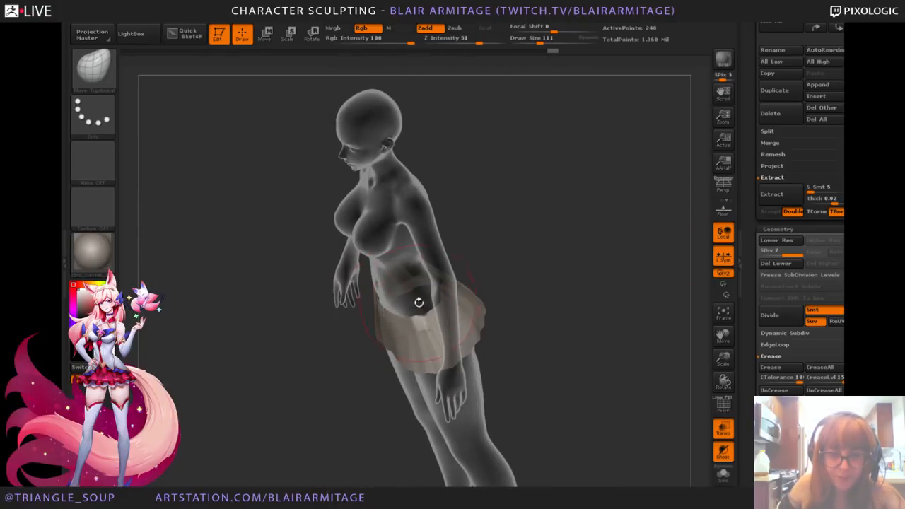
left_click_drag(420, 303, 623, 251, "shift")
left_click_drag(516, 289, 525, 258, "alt")
left_click_drag(726, 327, 725, 387)
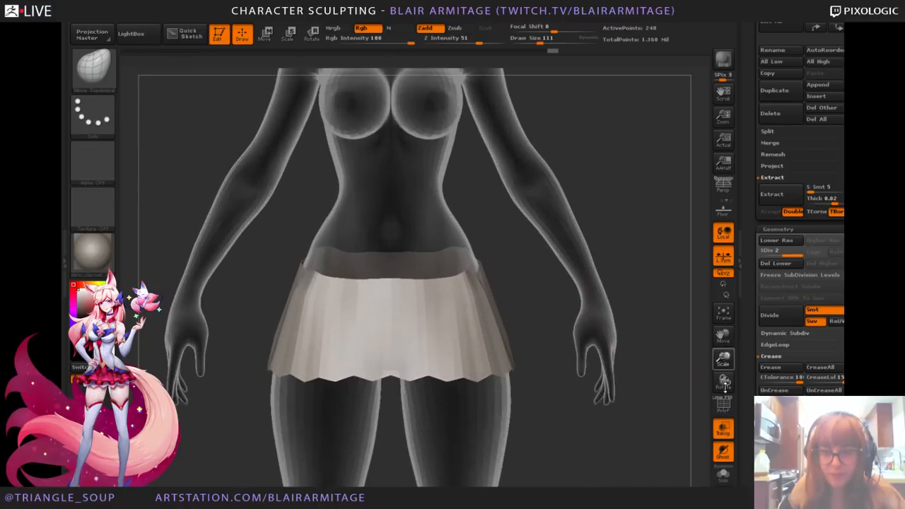
Step: Turn off transparency so the body and skirt lace display as solid from behind
mouse_move(646, 270)
left_mouse_down()
mouse_move(586, 287)
mouse_move(606, 287)
left_mouse_up()
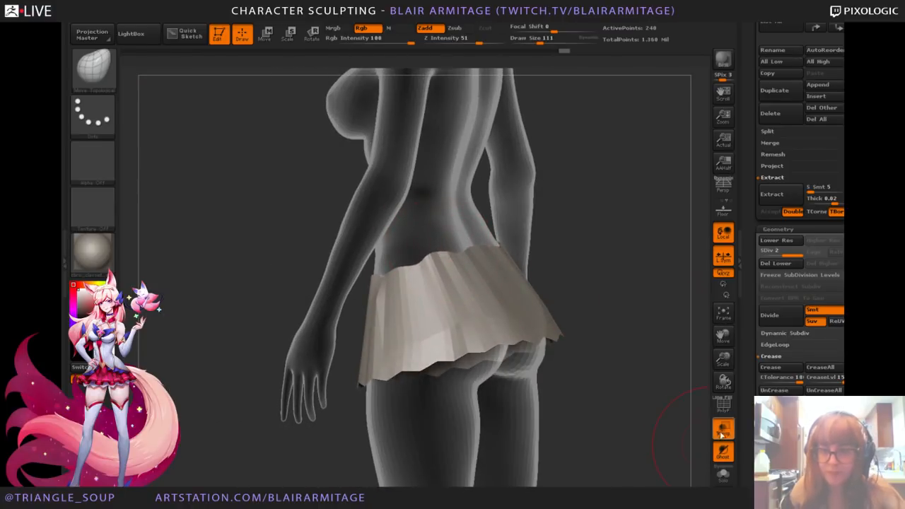
mouse_move(700, 425)
left_mouse_down()
mouse_move(667, 409)
mouse_move(613, 345)
left_mouse_up()
left_click_drag(535, 312, 545, 337)
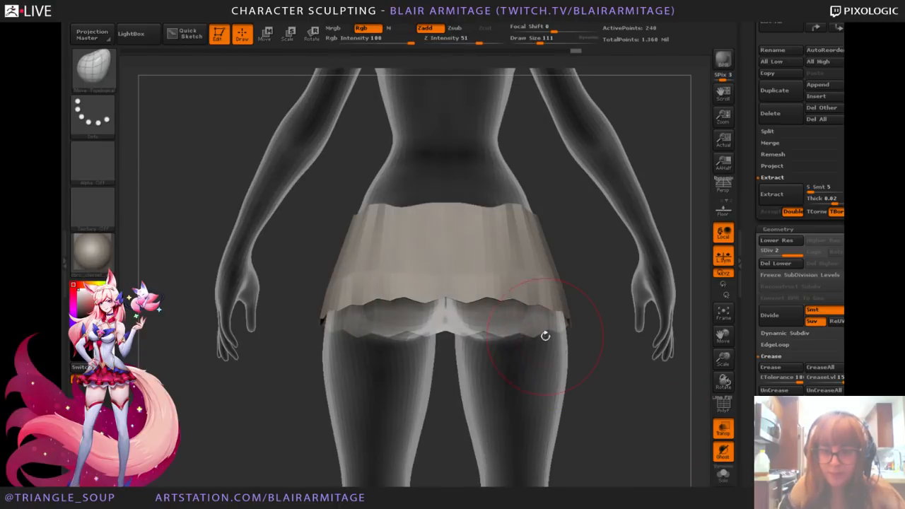
left_click(723, 428)
left_click_drag(635, 431, 630, 411)
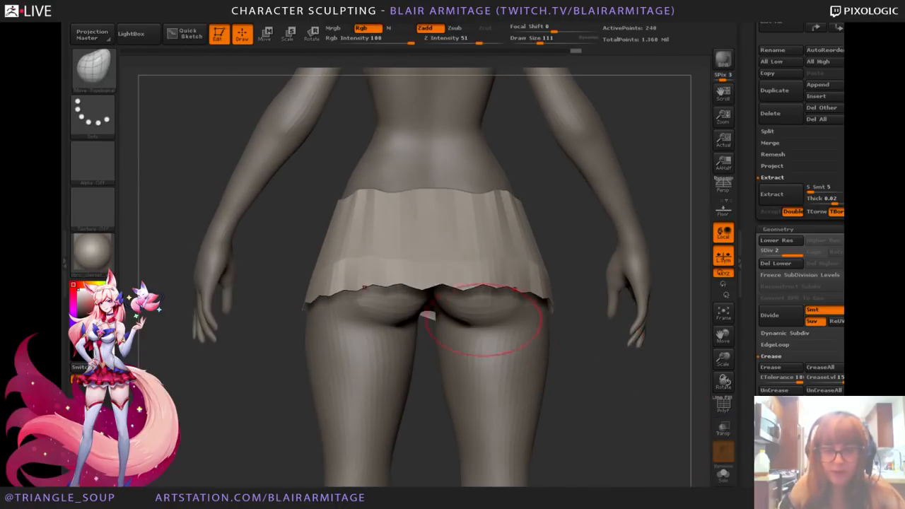
Step: Adjust the skirt lace's rear hem from the side with draw size 163, and subdivide the mesh to level 3
mouse_move(548, 372)
left_mouse_down()
mouse_move(648, 404)
mouse_move(451, 208)
left_mouse_up()
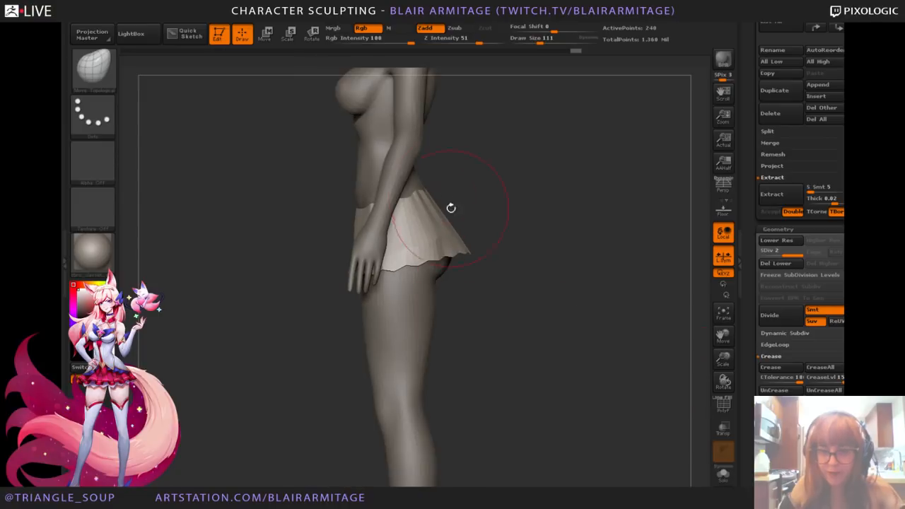
key("bracketright")
key("bracketright")
key("bracketright")
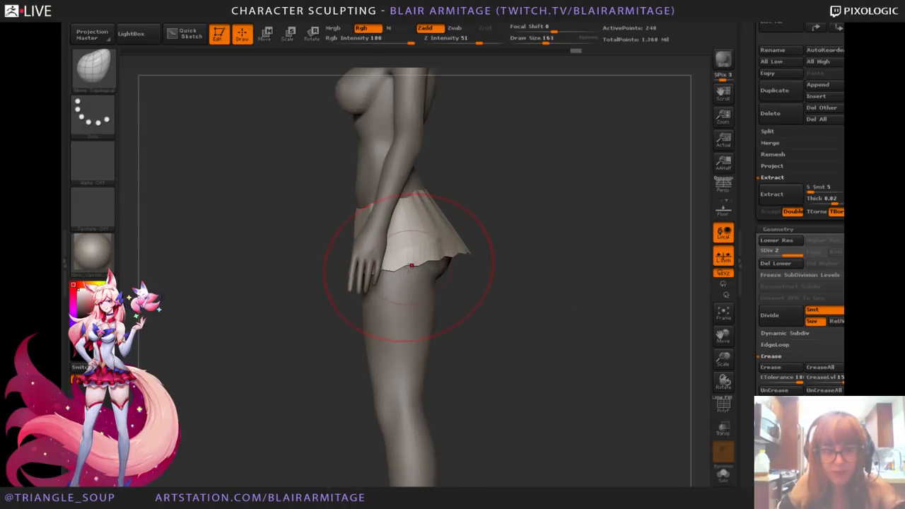
mouse_move(474, 265)
left_mouse_down()
mouse_move(463, 265)
mouse_move(467, 251)
mouse_move(463, 263)
left_mouse_up()
left_click(777, 319)
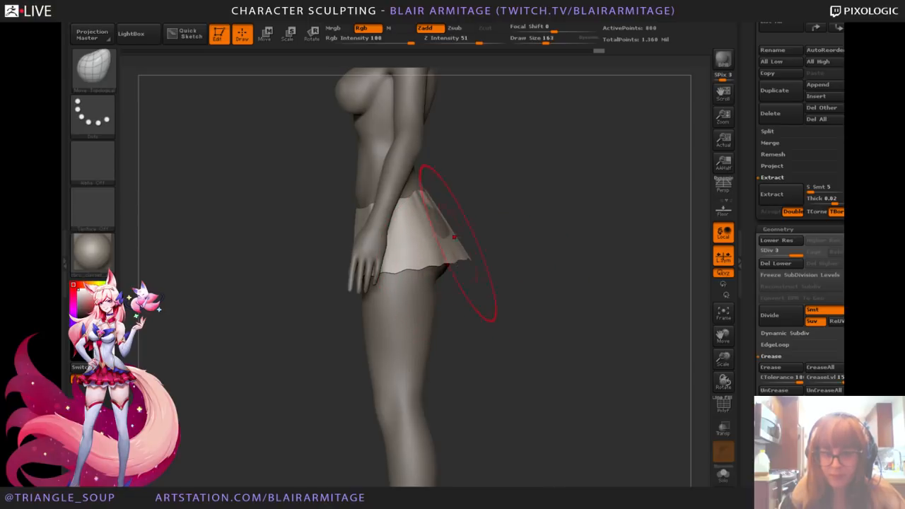
Step: Pull the back of the skirt lace outward and its rear hem lower, checking the shape from side, back and front
mouse_move(452, 231)
left_mouse_down()
mouse_move(452, 274)
mouse_move(519, 289)
left_mouse_up()
mouse_move(466, 262)
left_mouse_down()
mouse_move(458, 270)
mouse_move(460, 240)
left_mouse_up()
left_click_drag(538, 278, 491, 279, "shift")
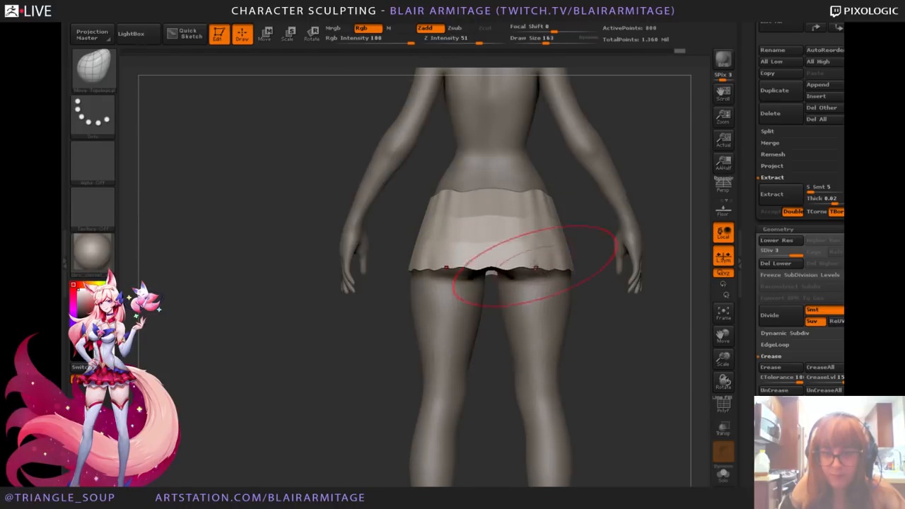
mouse_move(613, 339)
left_mouse_down("alt")
mouse_move(570, 344)
mouse_move(645, 342)
left_mouse_up("alt")
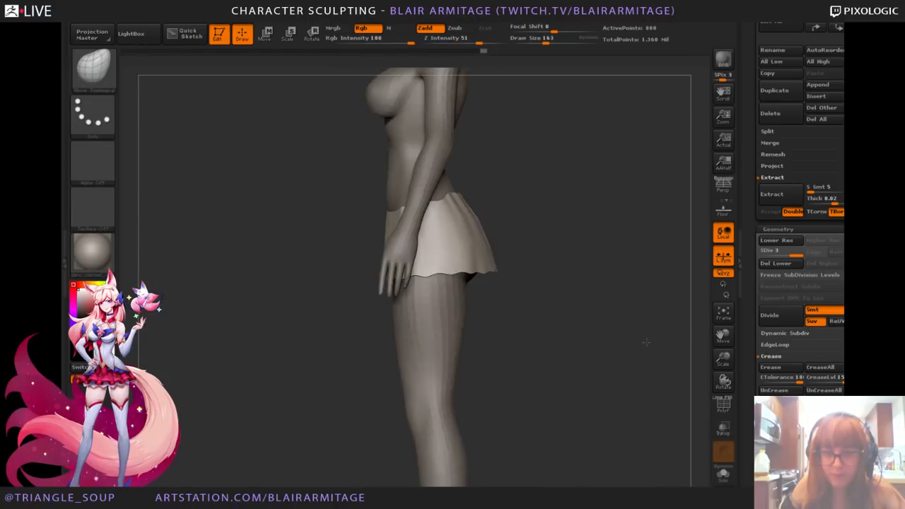
left_click_drag(541, 302, 389, 313, "shift")
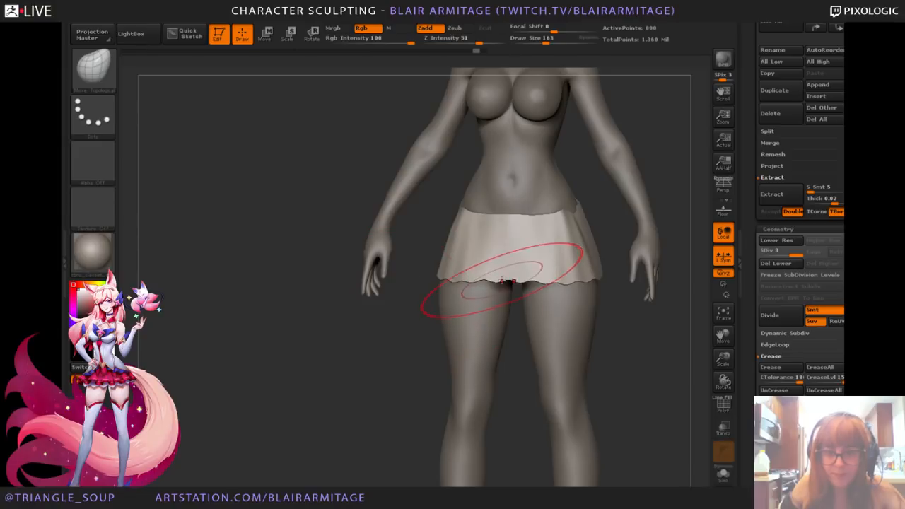
left_click_drag(665, 344, 594, 364, "alt")
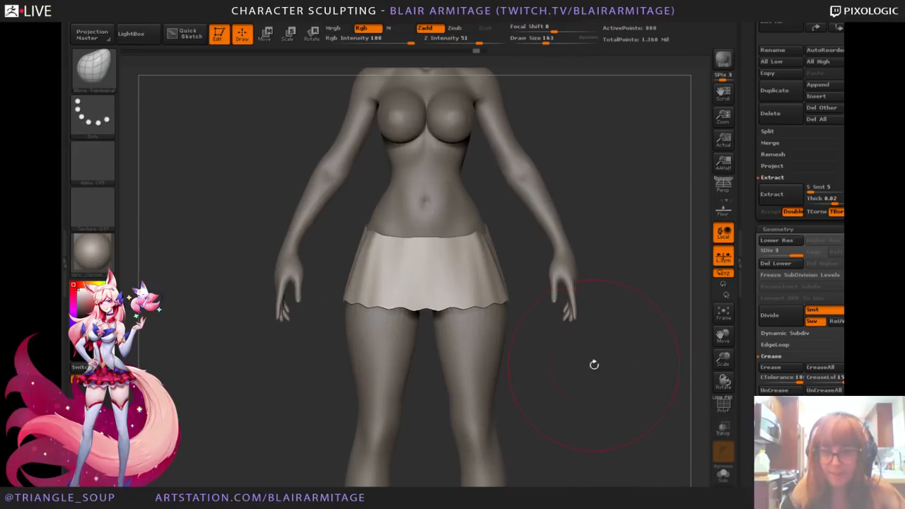
Step: Make the pleated outer skirt subtool visible over the skirt lace
left_click(733, 381)
left_click(854, 300)
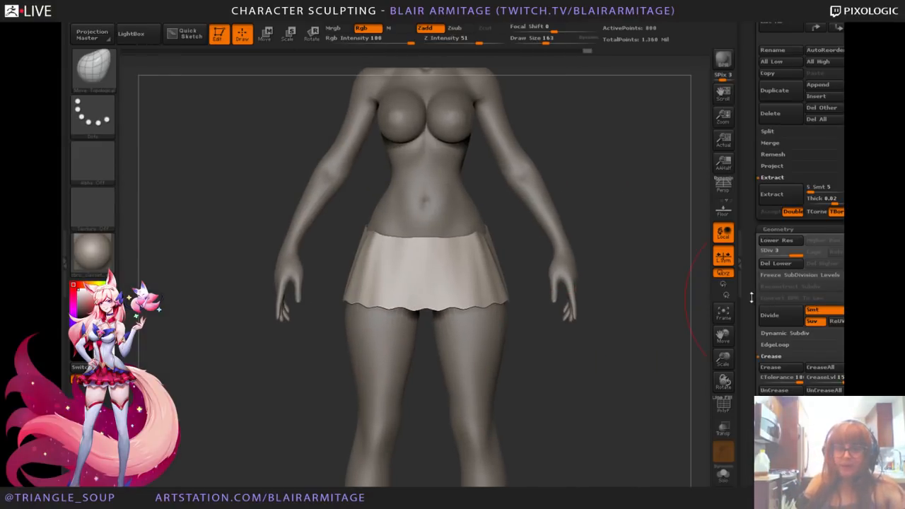
scroll(751, 297, "up", 8)
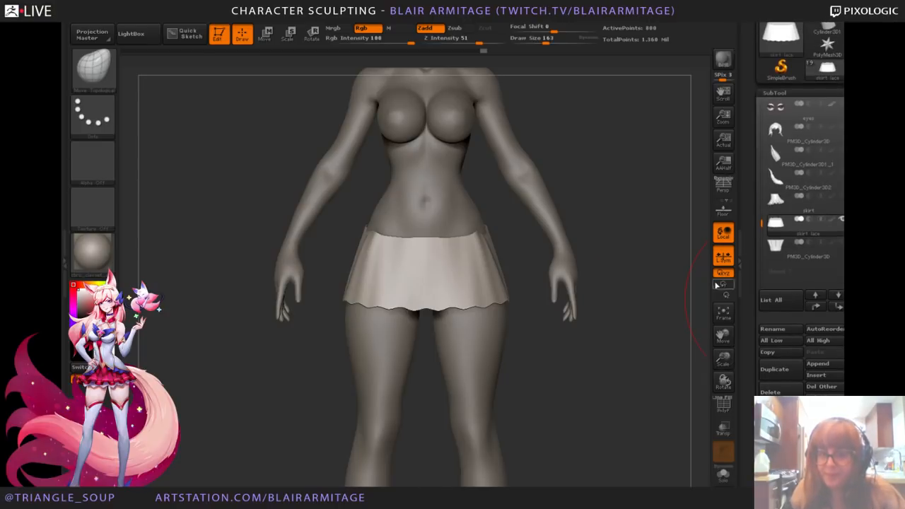
left_click(840, 199)
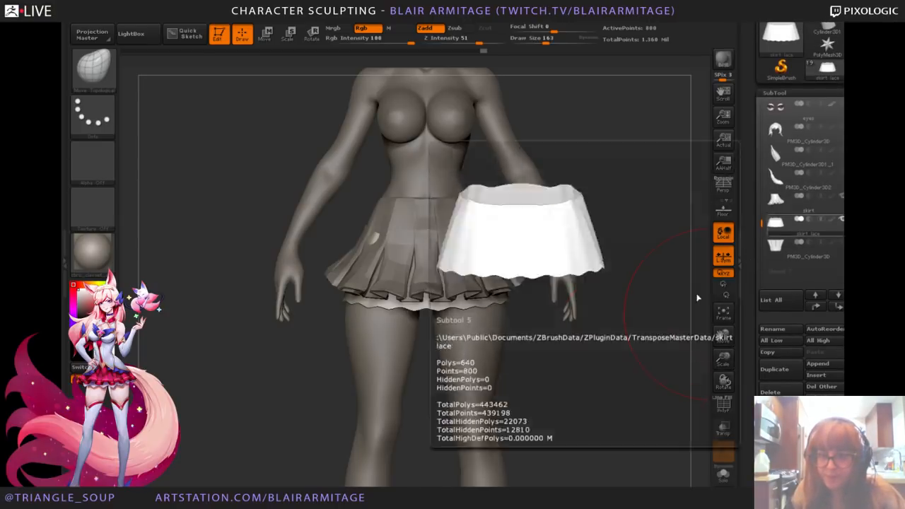
Step: Push the skirt lace inward at the hip where it pokes through the pleated outer skirt
left_click_drag(623, 403, 637, 384)
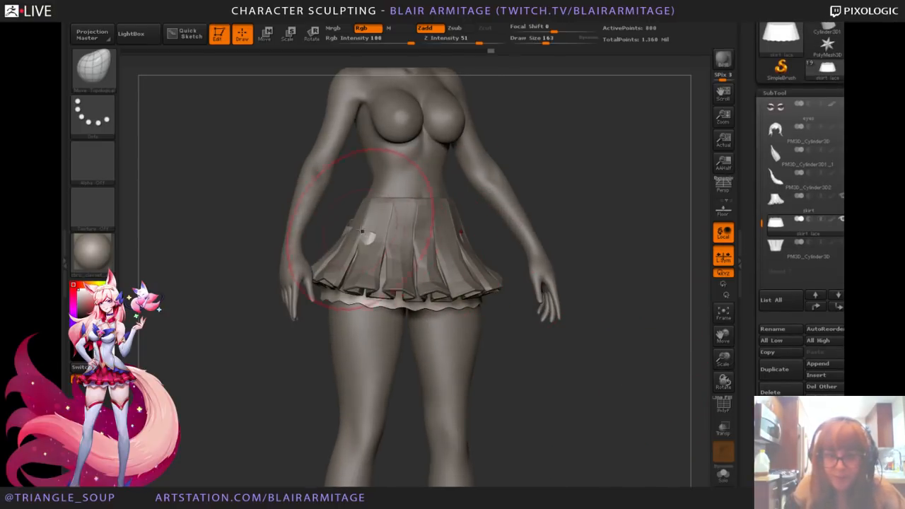
left_click_drag(362, 231, 370, 234)
left_click_drag(606, 207, 364, 255)
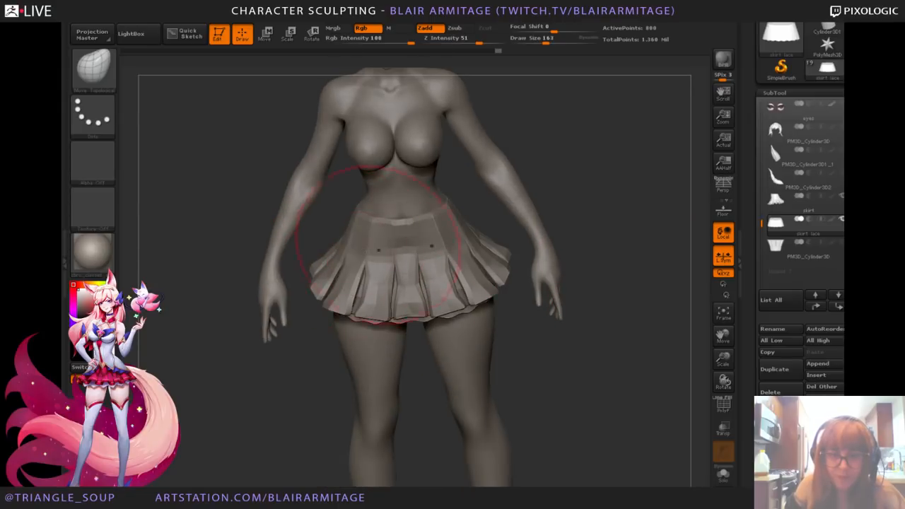
left_click_drag(623, 269, 635, 217)
mouse_move(627, 276)
left_mouse_down()
mouse_move(566, 275)
mouse_move(646, 264)
mouse_move(575, 224)
mouse_move(565, 240)
mouse_move(653, 299)
mouse_move(710, 379)
mouse_move(605, 329)
mouse_move(365, 275)
left_mouse_up()
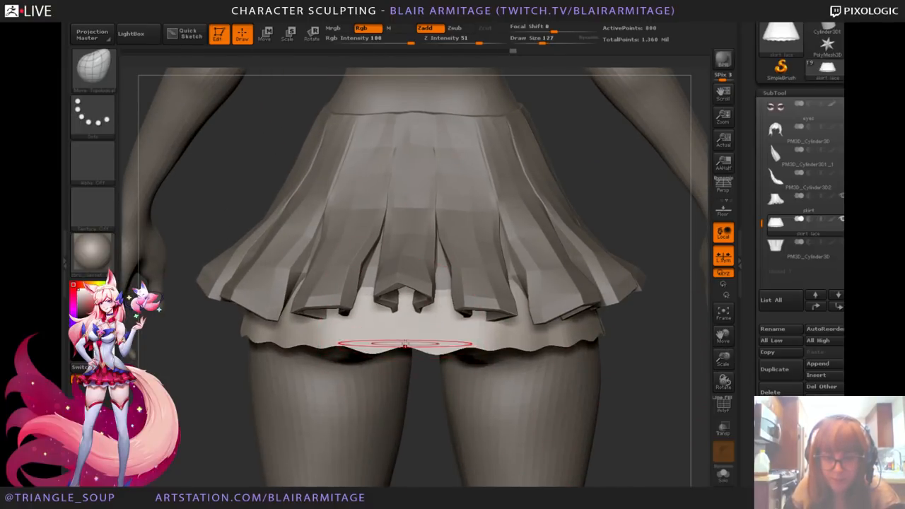
Step: Isolate the skirt lace in Solo mode and reduce the brush draw size to 39
right_click_drag(402, 343, 408, 345)
key("bracketleft")
left_click(723, 475)
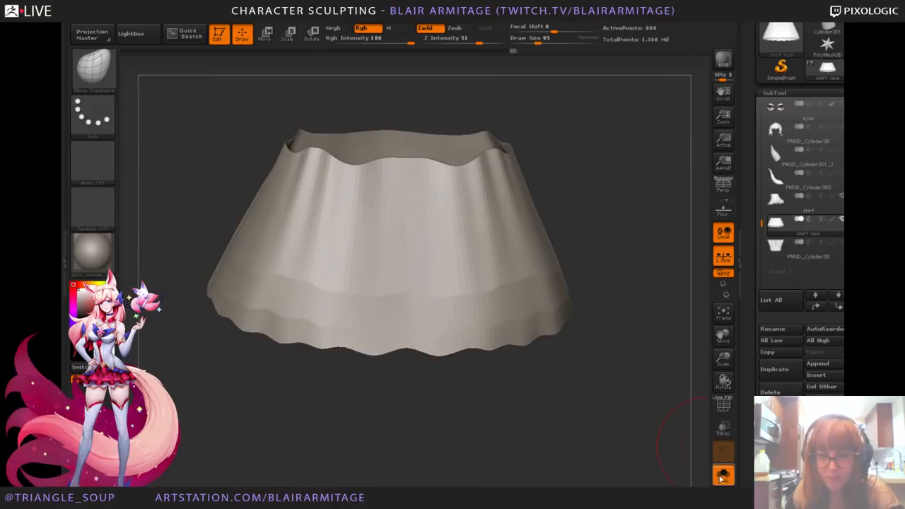
key("bracketleft")
key("bracketleft")
key("bracketleft")
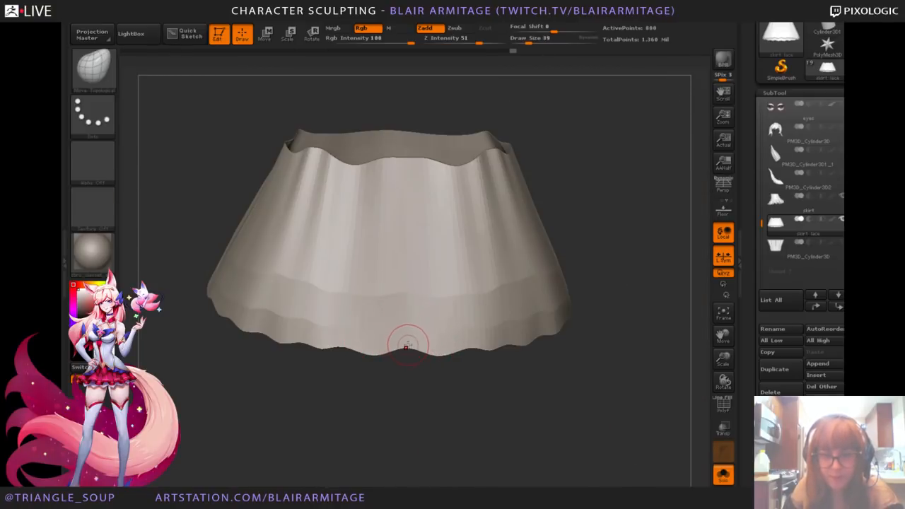
Step: Push notches up into the skirt lace's rear hem to form deeper scallops around towards the side
right_click_drag(406, 332, 481, 347)
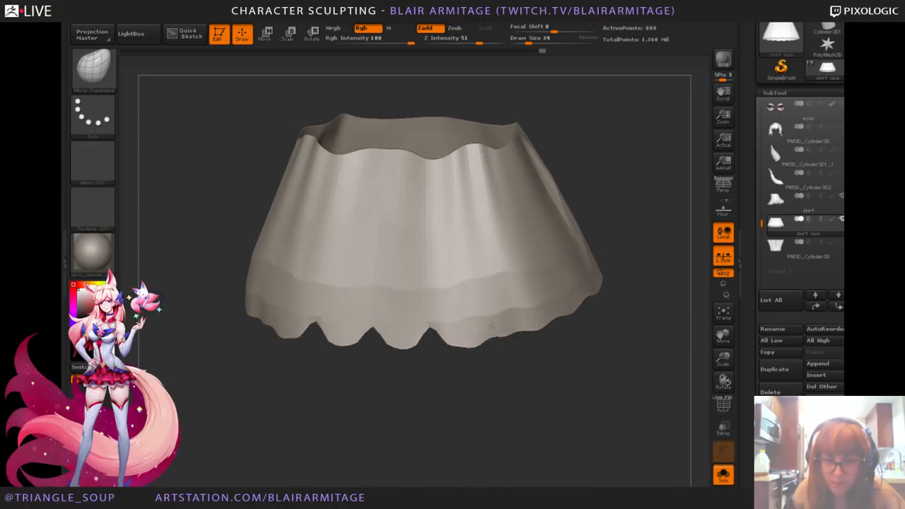
mouse_move(485, 313)
right_mouse_down()
mouse_move(504, 372)
mouse_move(424, 333)
mouse_move(468, 332)
right_mouse_up()
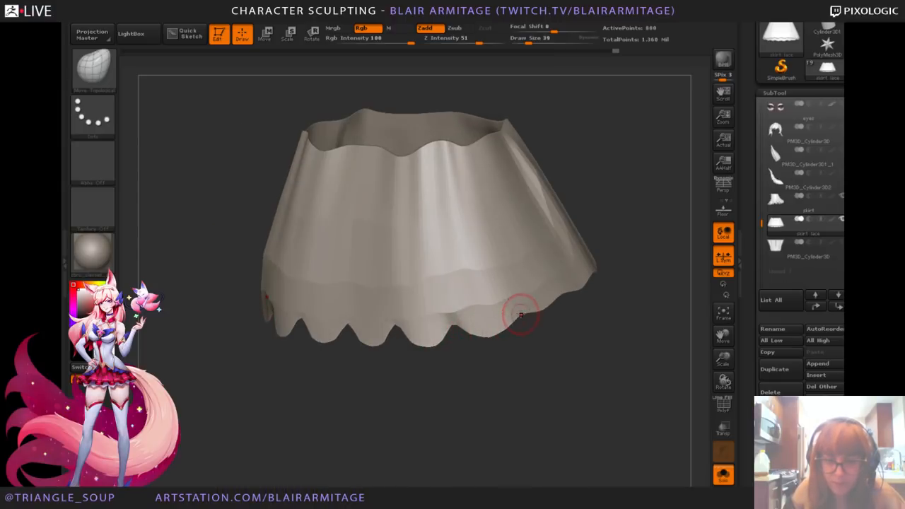
right_click_drag(575, 331, 429, 314)
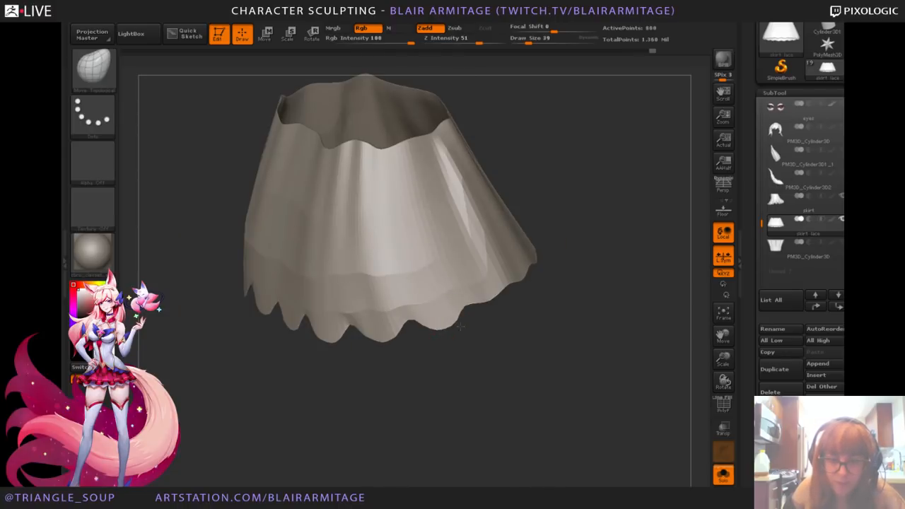
mouse_move(491, 328)
right_mouse_down()
mouse_move(502, 323)
mouse_move(495, 337)
mouse_move(467, 311)
right_mouse_up()
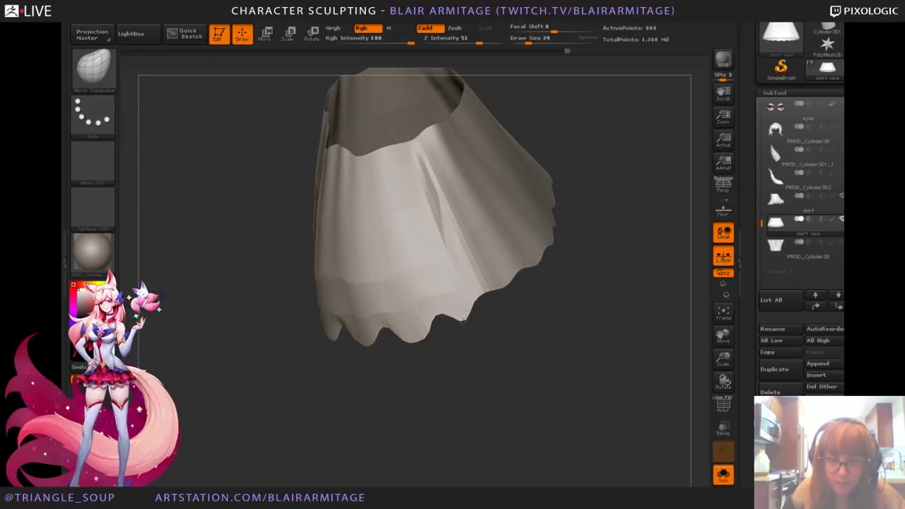
right_click_drag(498, 345, 332, 324)
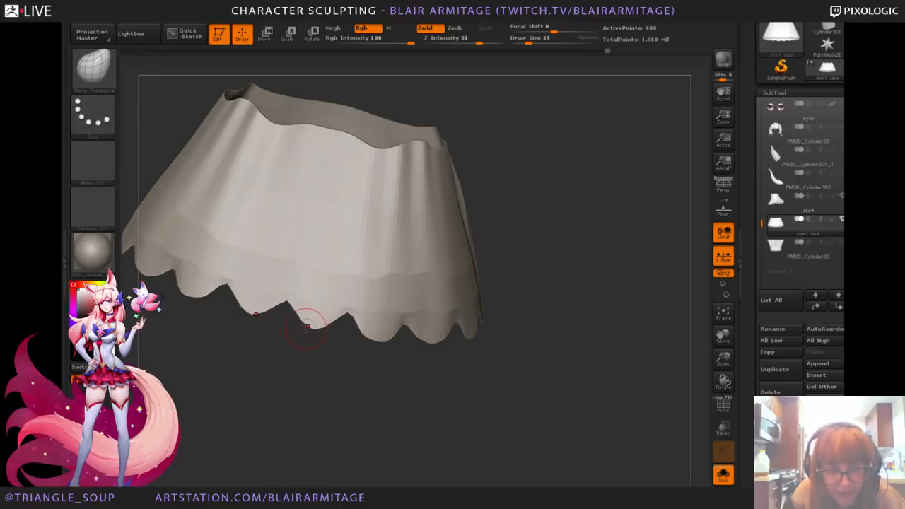
Step: Pull the scallop tips down into sharper points along the lace hem from the back to the side
left_click_drag(347, 348, 428, 346)
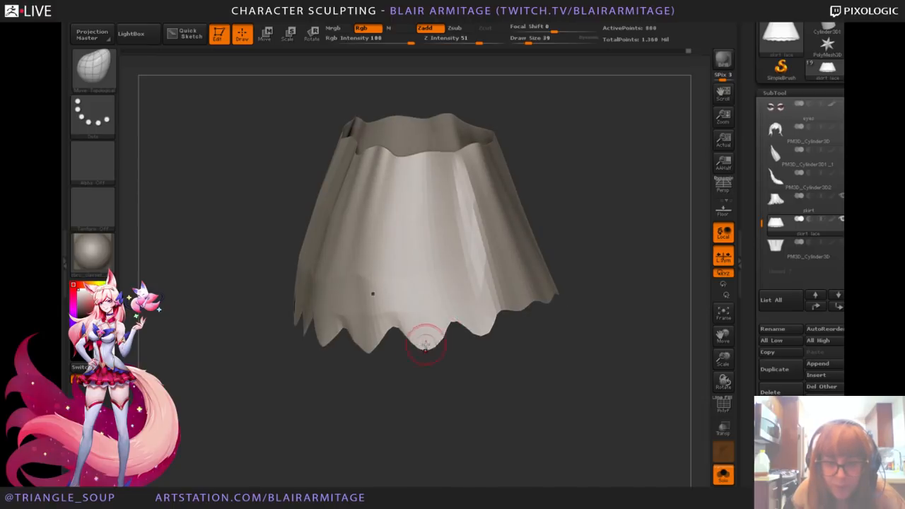
left_click_drag(446, 338, 431, 373)
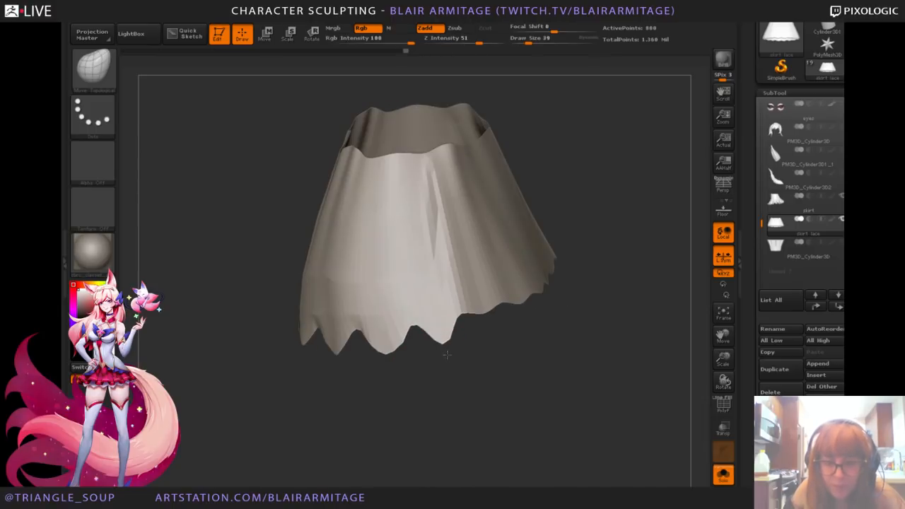
left_click_drag(465, 334, 427, 331)
left_click_drag(451, 369, 428, 332)
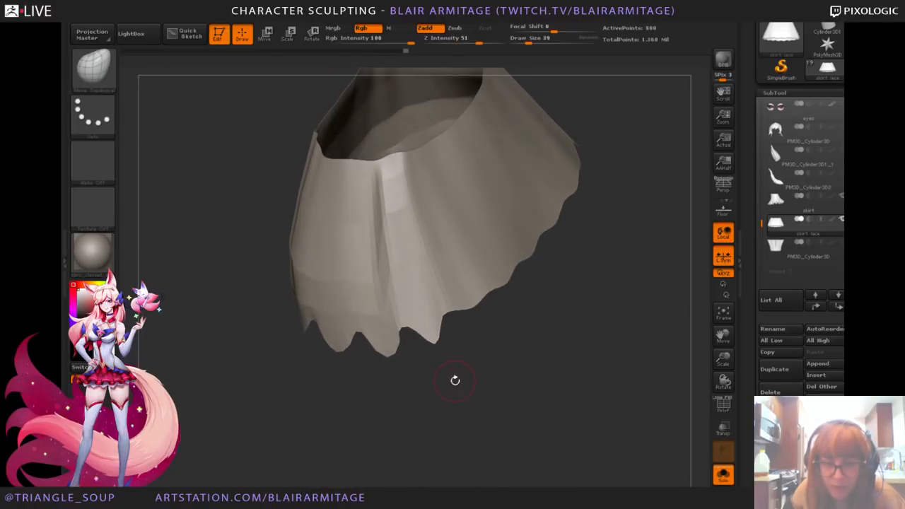
left_click_drag(454, 380, 437, 336)
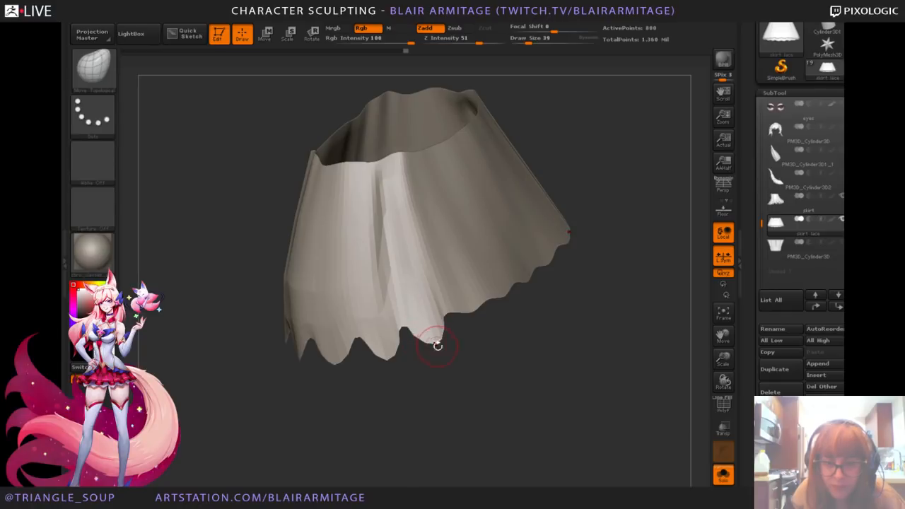
Step: Continue the pointed scallops along the remaining smooth stretch of the skirt lace's hem with Move Topological
left_click_drag(478, 338, 406, 325)
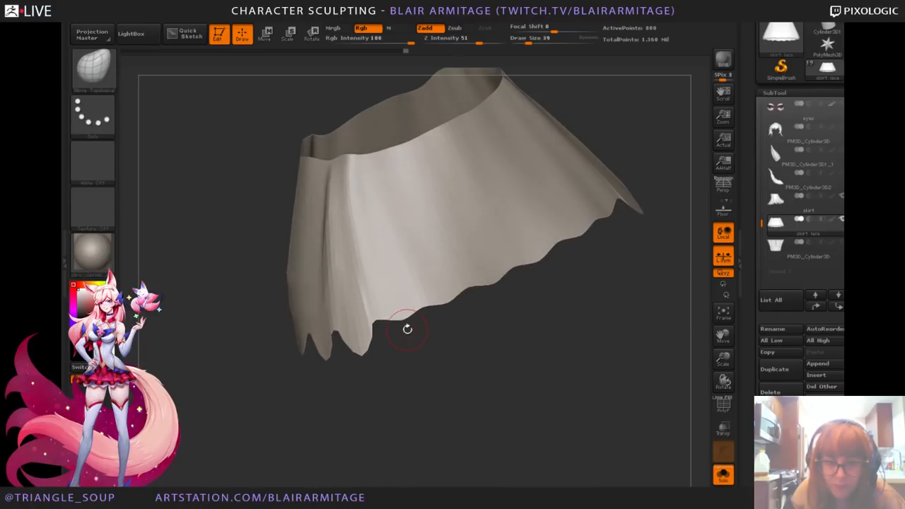
left_click_drag(420, 371, 398, 323)
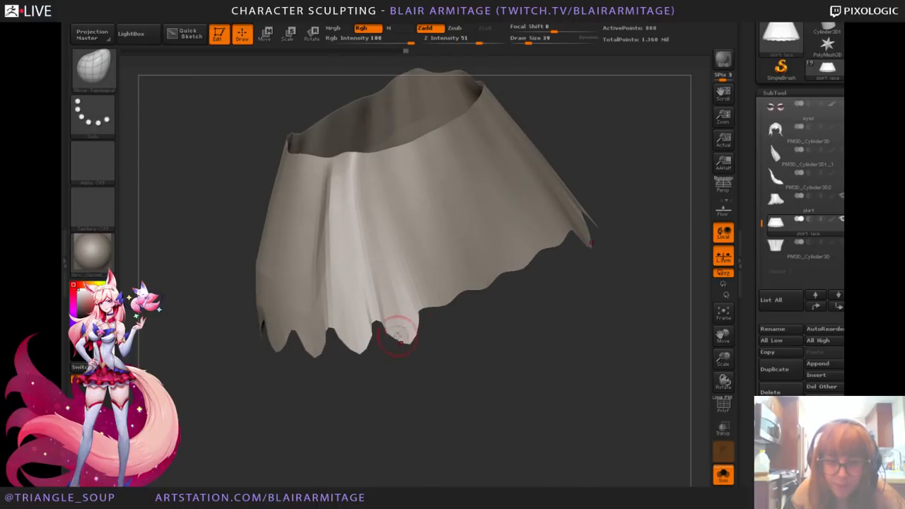
left_click_drag(430, 325, 466, 363)
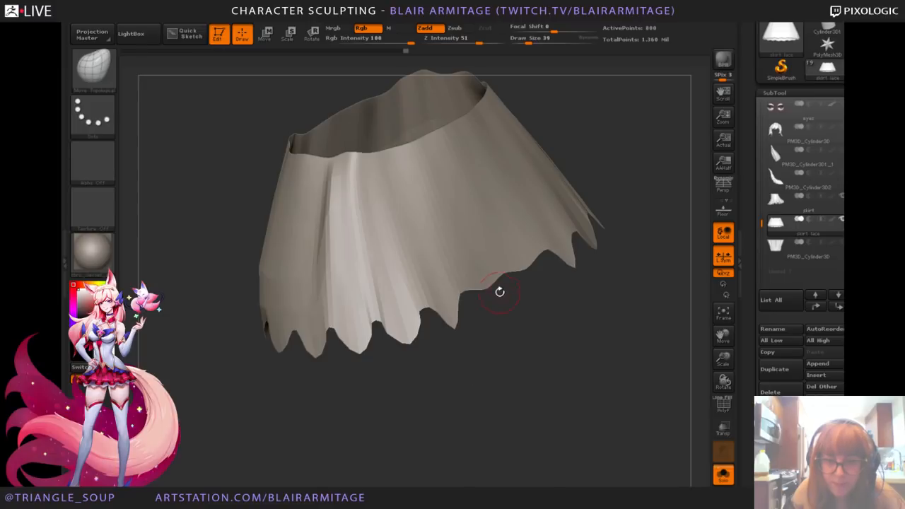
mouse_move(499, 292)
left_mouse_down()
mouse_move(504, 333)
mouse_move(435, 319)
mouse_move(505, 323)
left_mouse_up()
left_click_drag(513, 288, 501, 313)
mouse_move(449, 298)
left_mouse_down()
mouse_move(459, 300)
mouse_move(432, 323)
left_mouse_up()
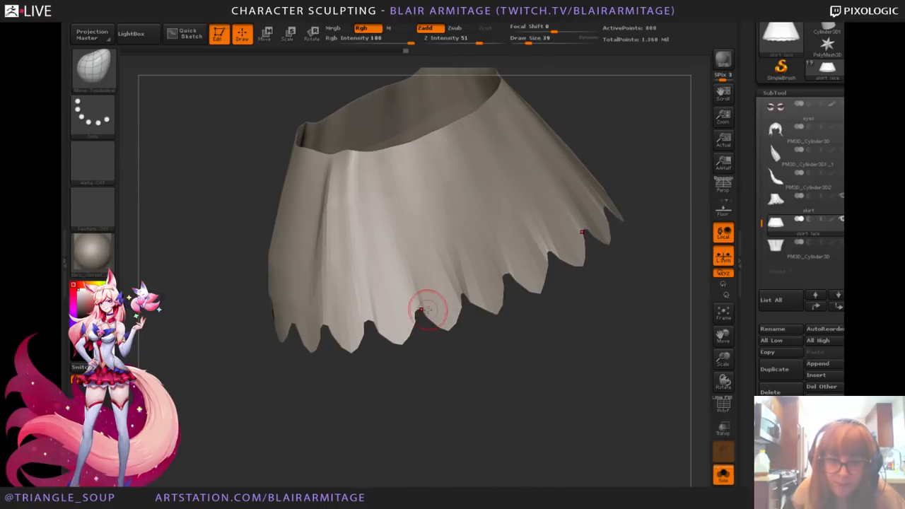
left_click_drag(362, 396, 384, 378)
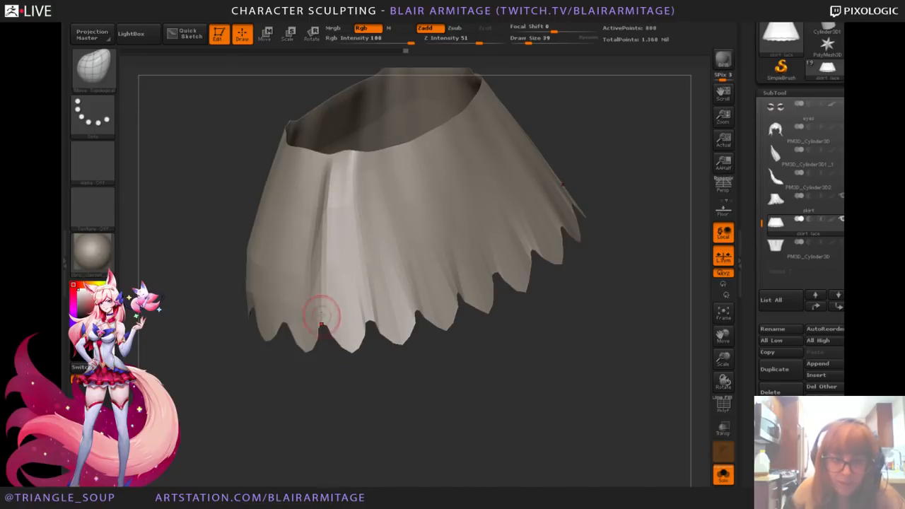
Step: Tighten the notches between the skirt lace's scallops with the Pinch brush, working around the hem at draw size 39
left_click(94, 71)
left_click(328, 87)
left_click_drag(288, 426, 328, 354)
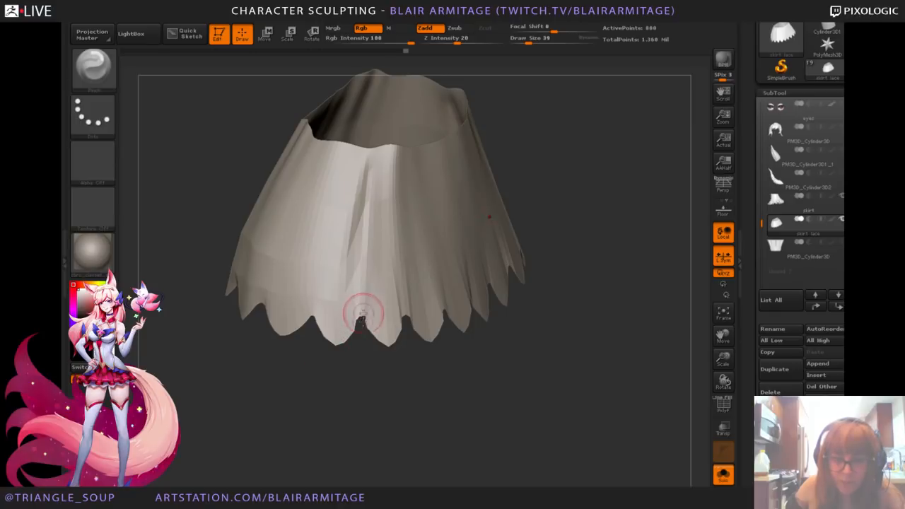
left_click_drag(359, 318, 398, 313)
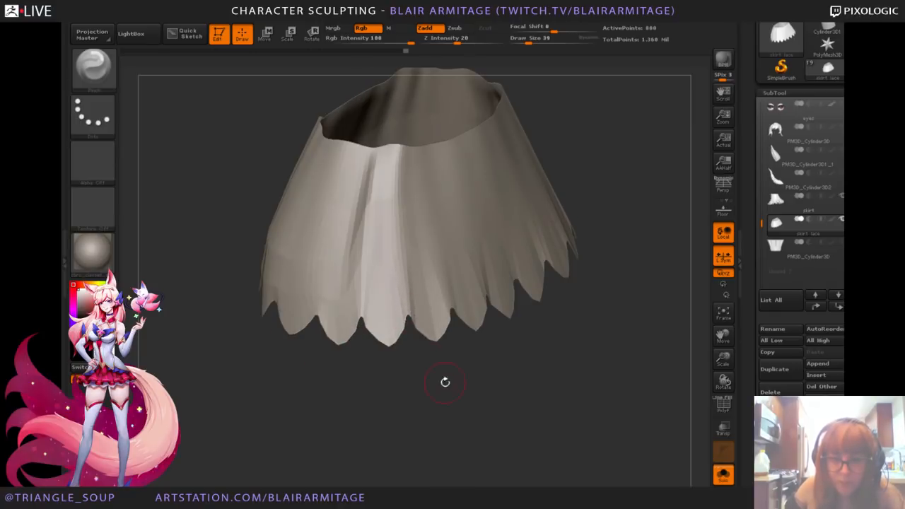
left_click_drag(445, 382, 495, 293)
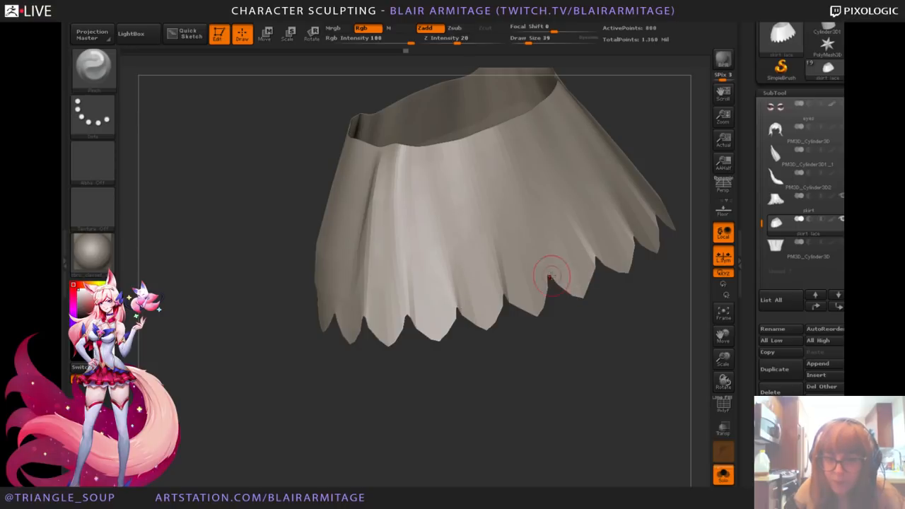
left_click_drag(459, 394, 354, 364)
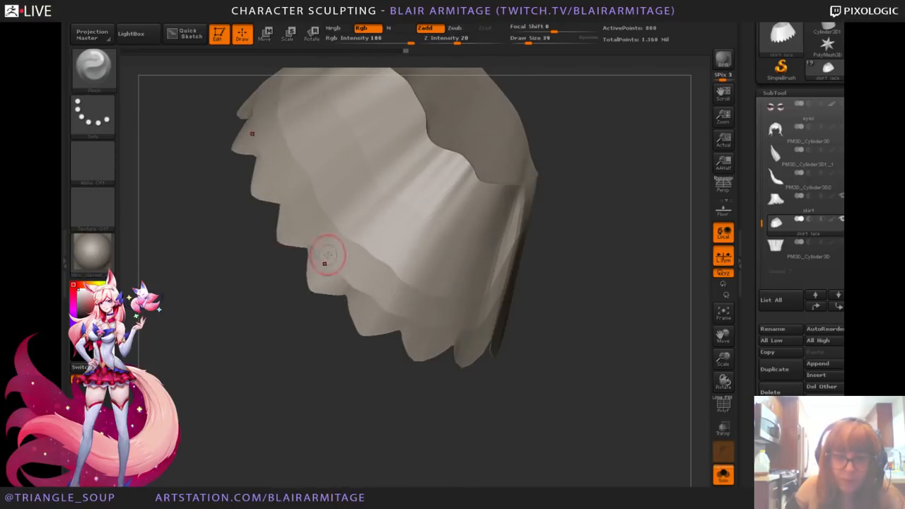
left_click_drag(283, 339, 696, 416)
Step: Exit Solo mode, check the scalloped lace on the full figure, and make Move Topological the active brush again
left_click(722, 470)
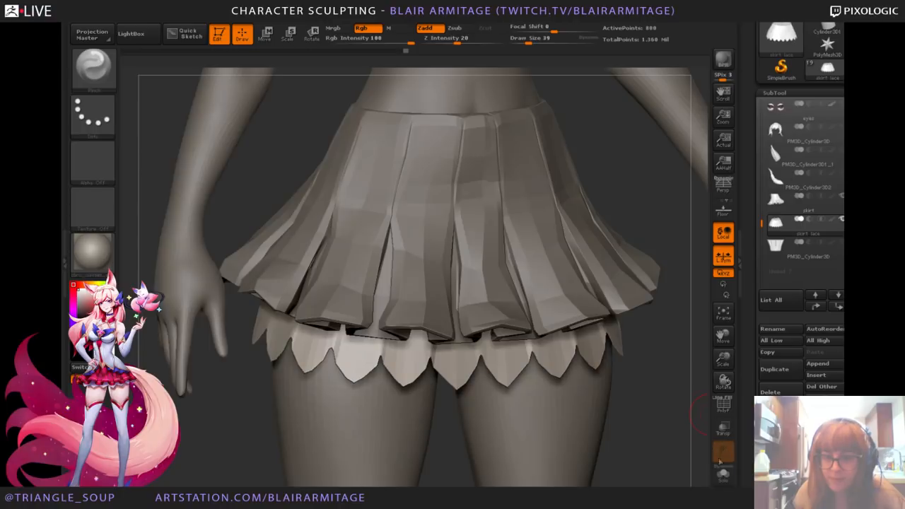
left_click_drag(720, 344, 724, 382, "alt")
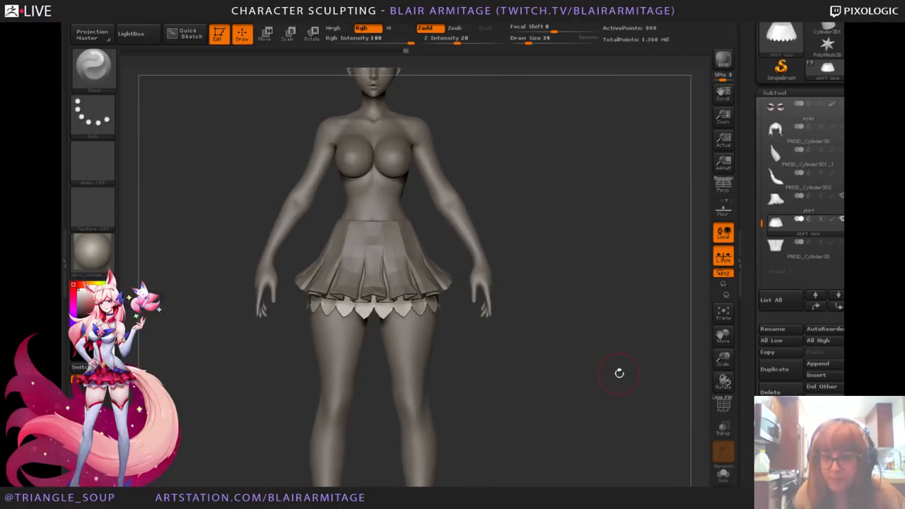
mouse_move(725, 350)
left_mouse_down()
mouse_move(716, 433)
mouse_move(658, 417)
left_mouse_up()
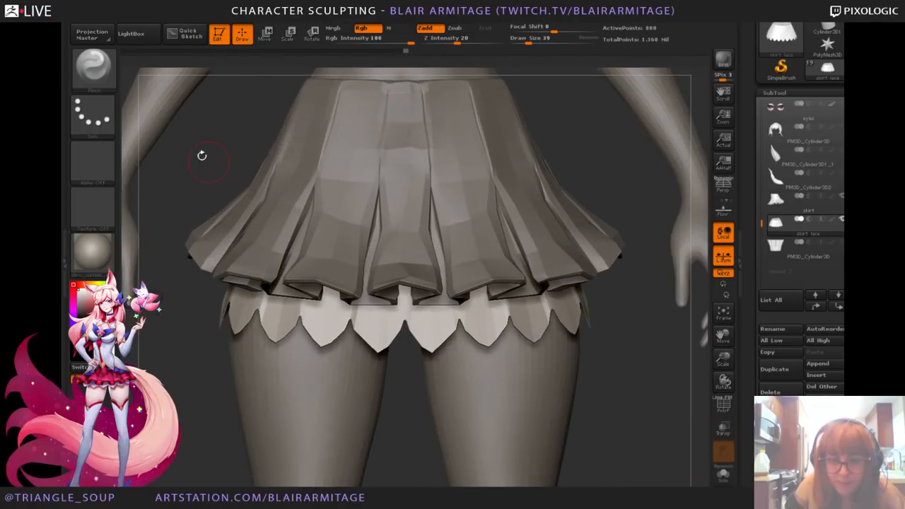
left_click(92, 75)
left_click(280, 86)
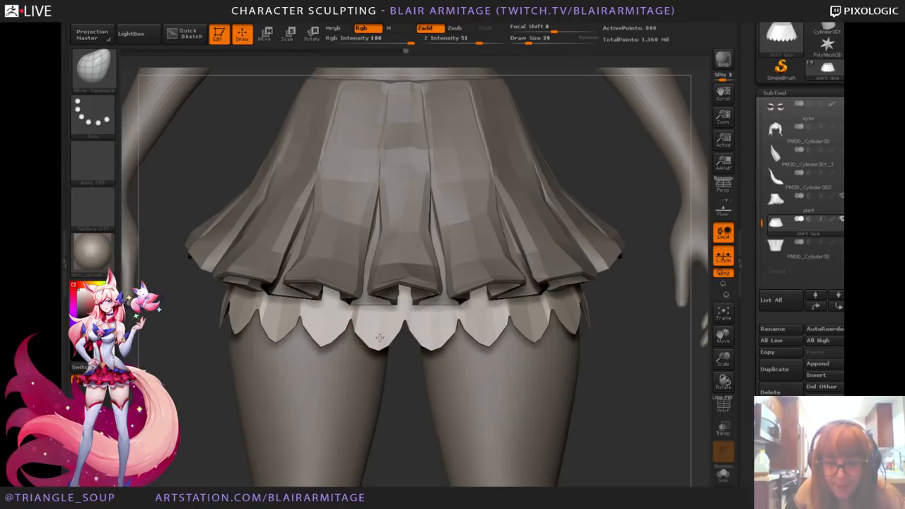
left_click_drag(723, 359, 619, 300)
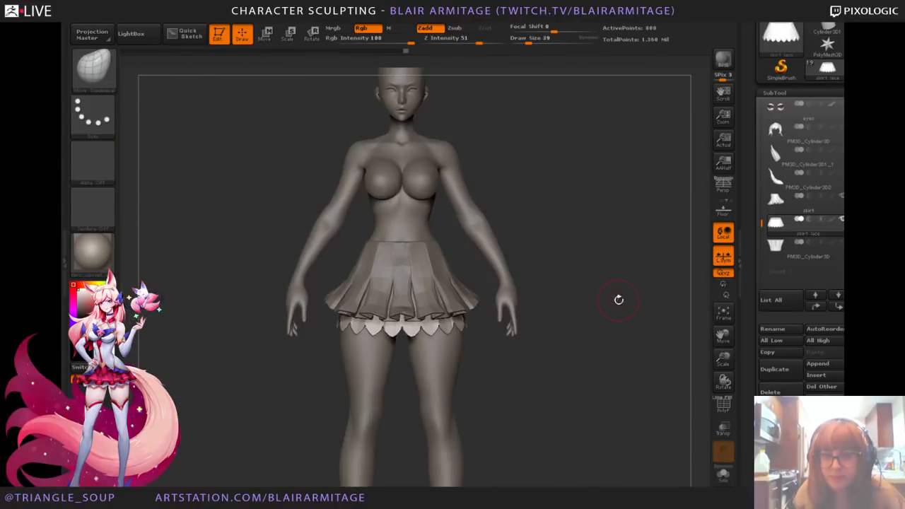
Step: Delete the skirt lace's lower subdivision levels, reveal the ZRemesher settings, and isolate the lace in Solo mode
left_click_drag(754, 382, 727, 290)
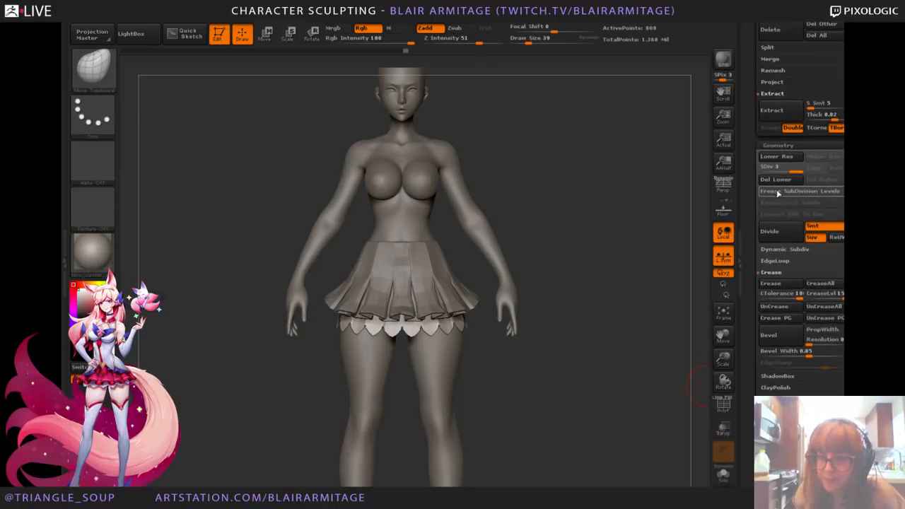
left_click(777, 181)
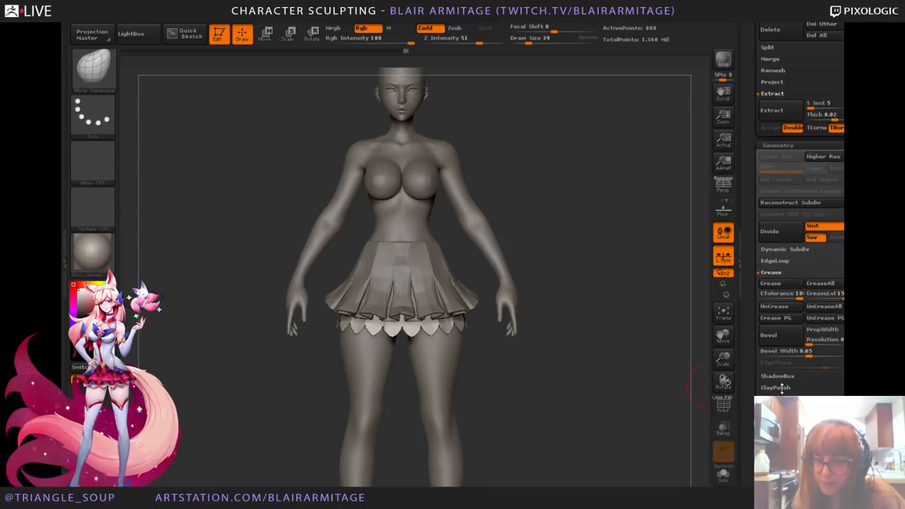
left_click(771, 273)
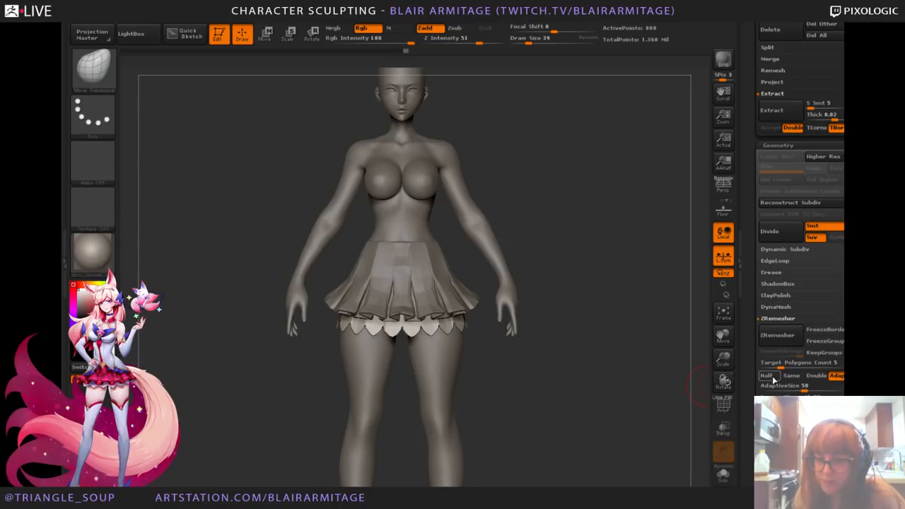
left_click(723, 472)
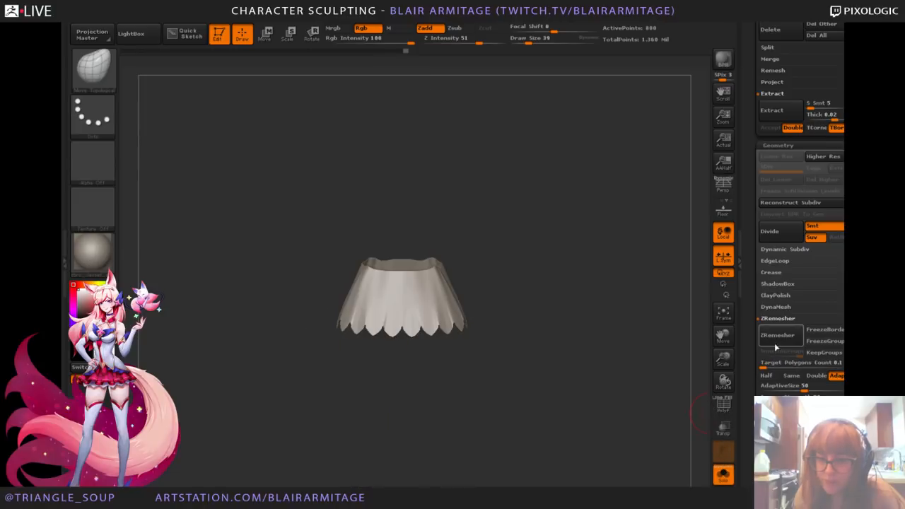
Step: Try ZRemeshing the skirt lace at a target polygon count of 0.1 and inspect its wireframe
left_click_drag(656, 403, 727, 399)
left_click(724, 403)
key("f")
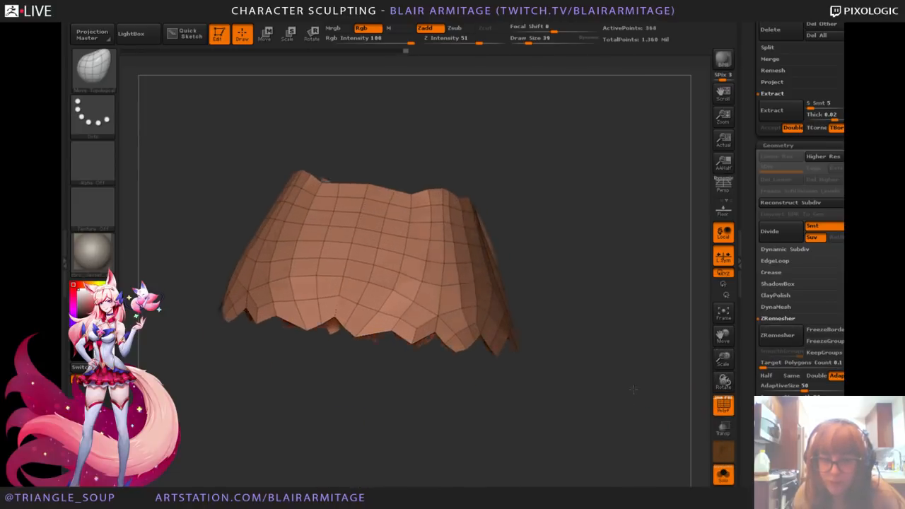
key("ctrl+z")
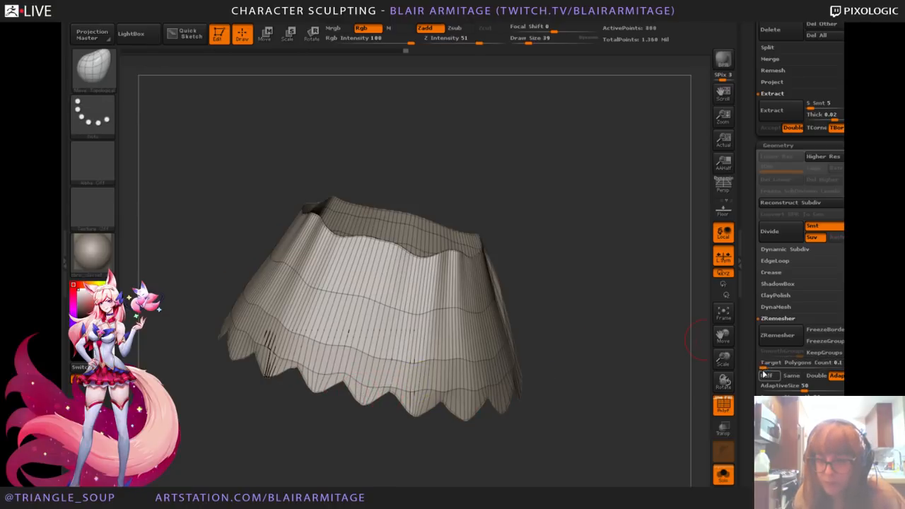
Step: Try ZRemeshing the skirt lace at a target polygon count of about 0.29
left_click(766, 366)
left_click(777, 335)
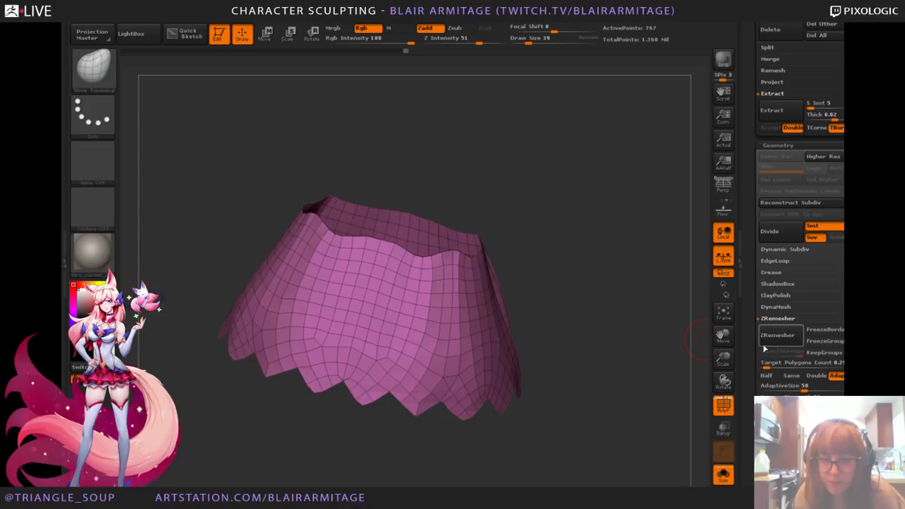
left_click_drag(622, 353, 638, 392)
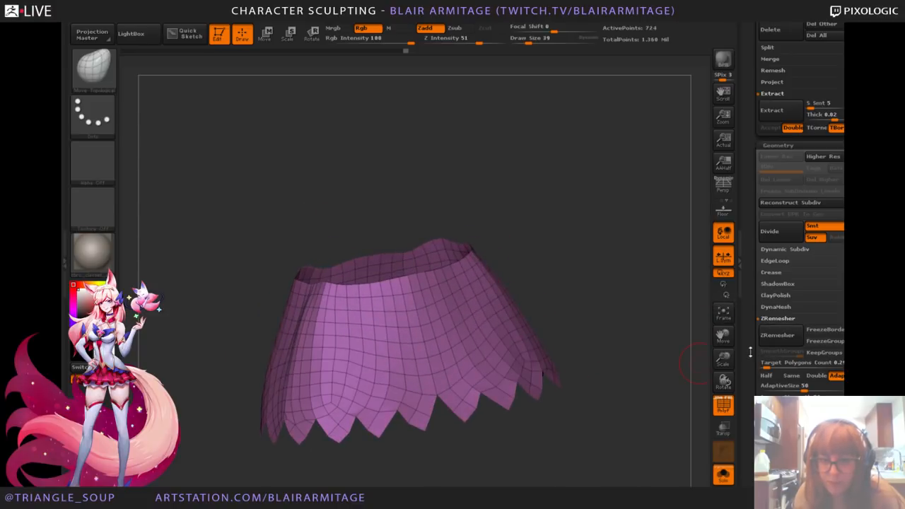
key("ctrl+z")
key("ctrl+z")
Step: ZRemesh the skirt lace at a target polygon count of 0.77629, inspect the new topology, and hide the wireframe
left_click(770, 366)
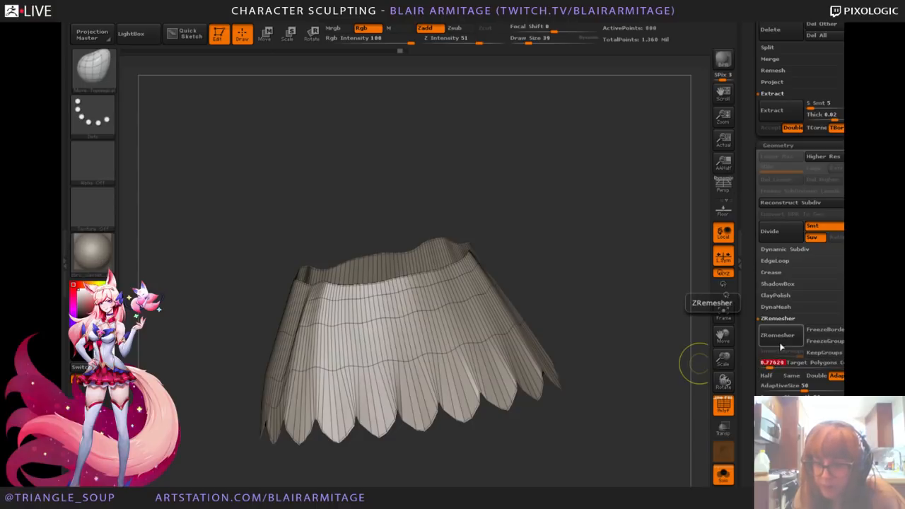
left_click(782, 347)
mouse_move(661, 378)
left_mouse_down()
mouse_move(683, 372)
mouse_move(667, 393)
left_mouse_up()
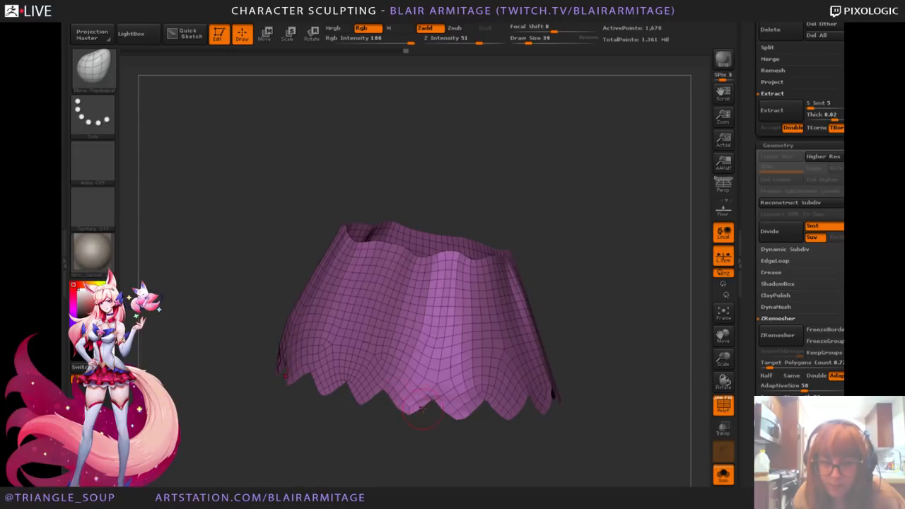
left_click(724, 404)
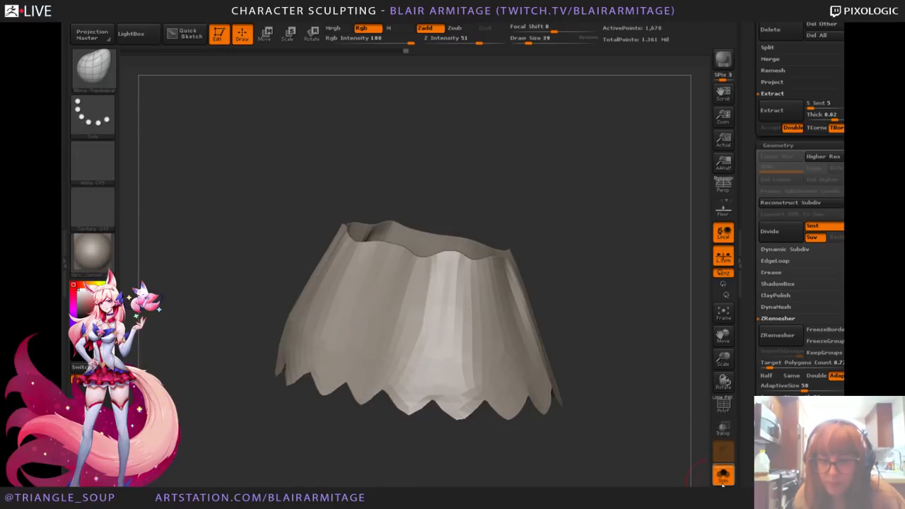
Step: Exit Solo, show wireframe and transparency, and tuck the lace's side inward beneath the pleats with Move Topological at draw size 151
left_click(724, 476)
left_click_drag(637, 457, 510, 288)
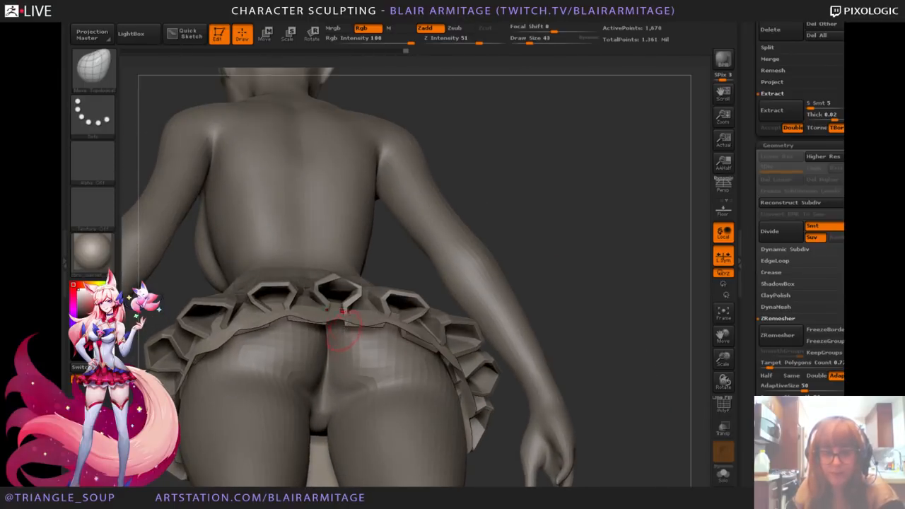
left_click(724, 404)
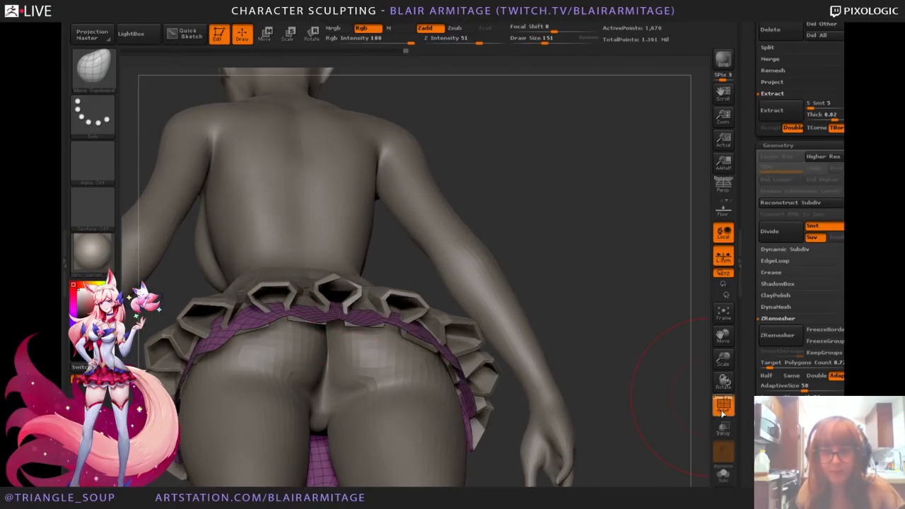
mouse_move(311, 312)
left_mouse_down()
mouse_move(306, 326)
mouse_move(251, 343)
left_mouse_up()
left_click(726, 433)
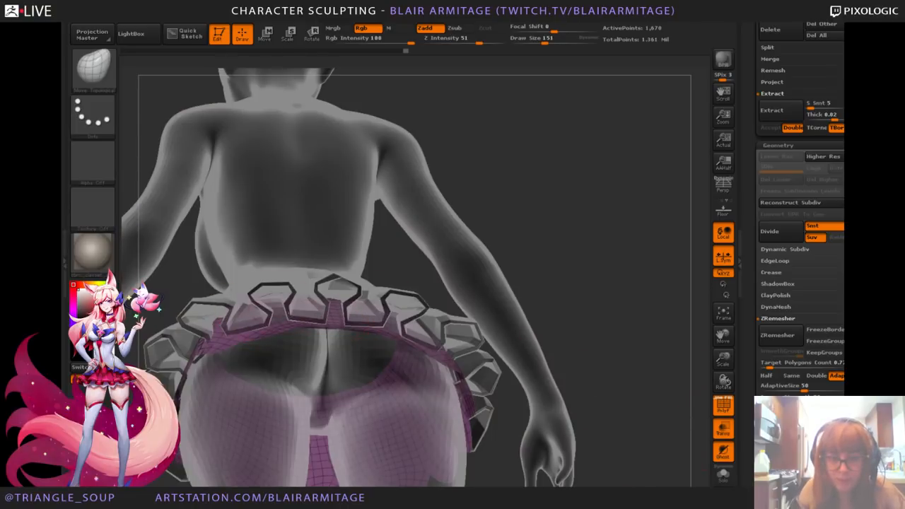
left_click_drag(601, 318, 566, 319)
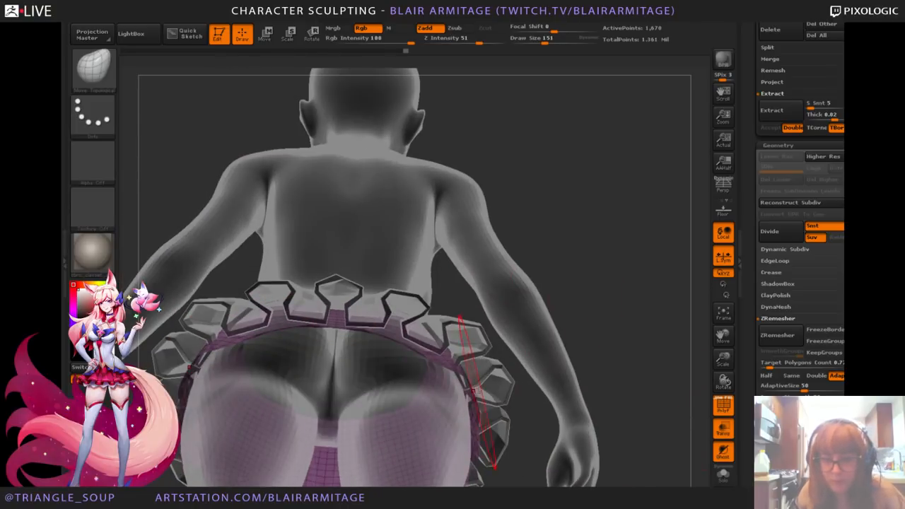
left_click_drag(477, 389, 458, 396)
Step: Pull the lace's rear hem down below the pleats with Move Topological, and reduce the draw size to 51
mouse_move(634, 365)
left_mouse_down()
mouse_move(631, 319)
mouse_move(598, 405)
mouse_move(678, 412)
mouse_move(622, 403)
left_mouse_up()
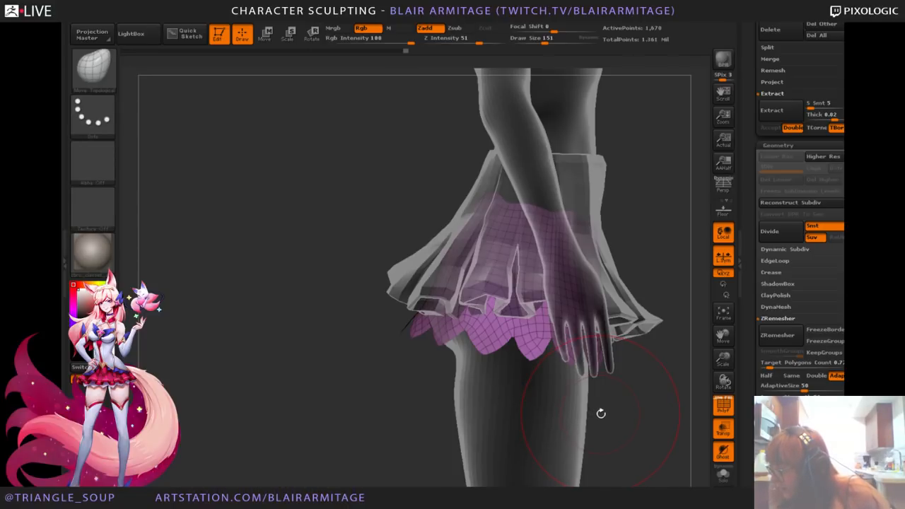
left_click_drag(338, 405, 488, 405)
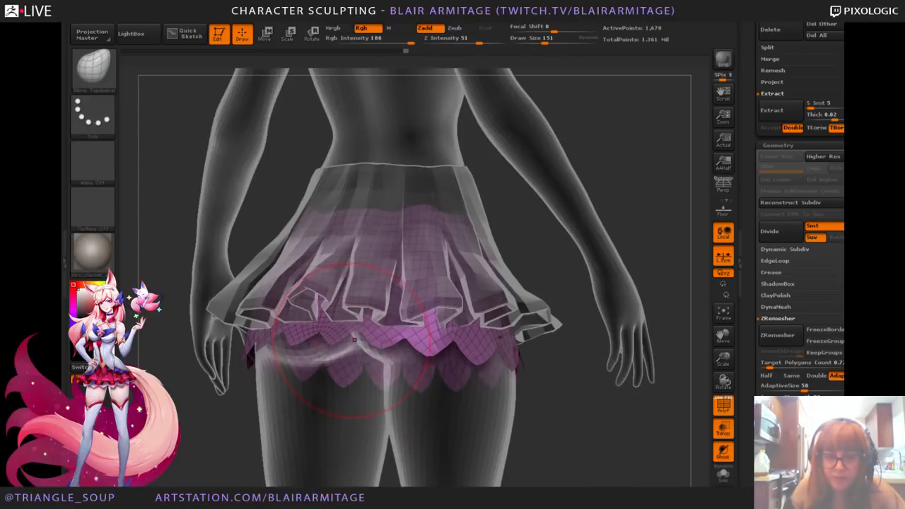
mouse_move(537, 424)
left_mouse_down()
mouse_move(598, 432)
mouse_move(551, 424)
left_mouse_up()
left_click_drag(359, 341, 349, 368)
key("[")
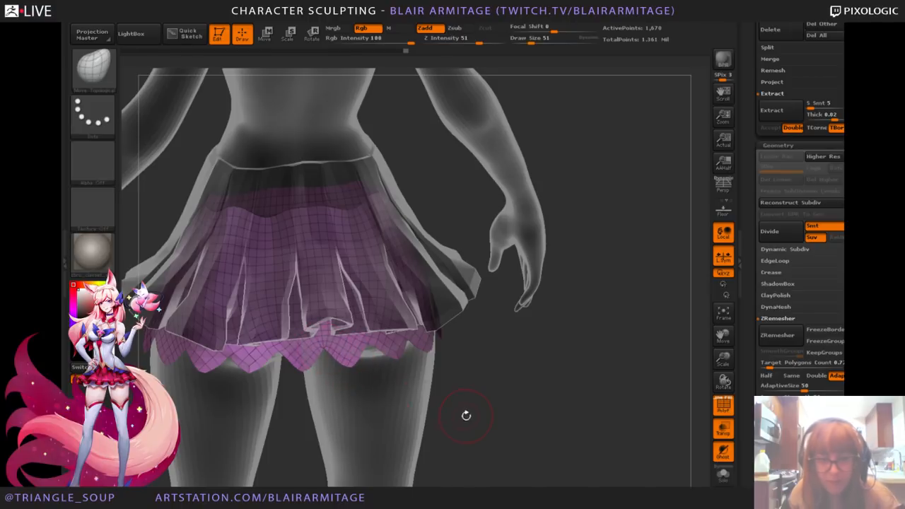
Step: Hide the wireframe and transparency and examine how the lace sits under the skirt from the side and rear
left_click_drag(466, 415, 735, 417)
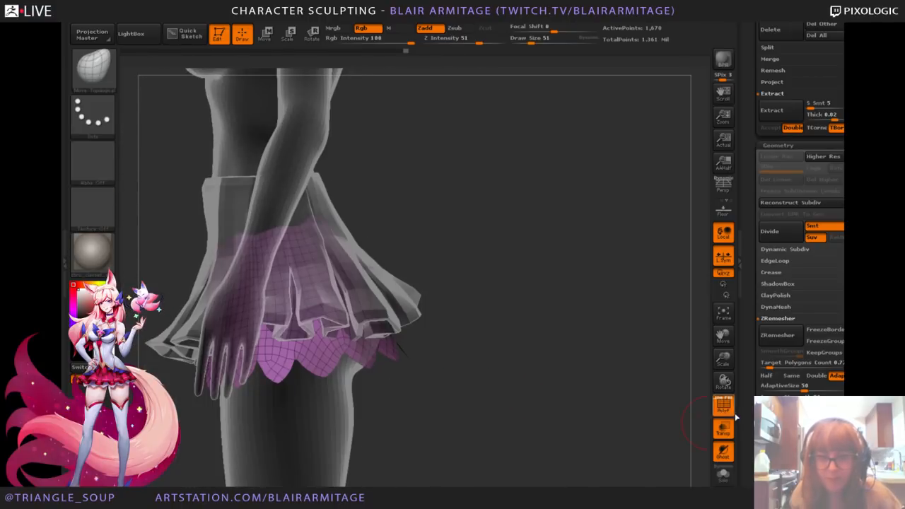
left_click_drag(562, 399, 677, 414)
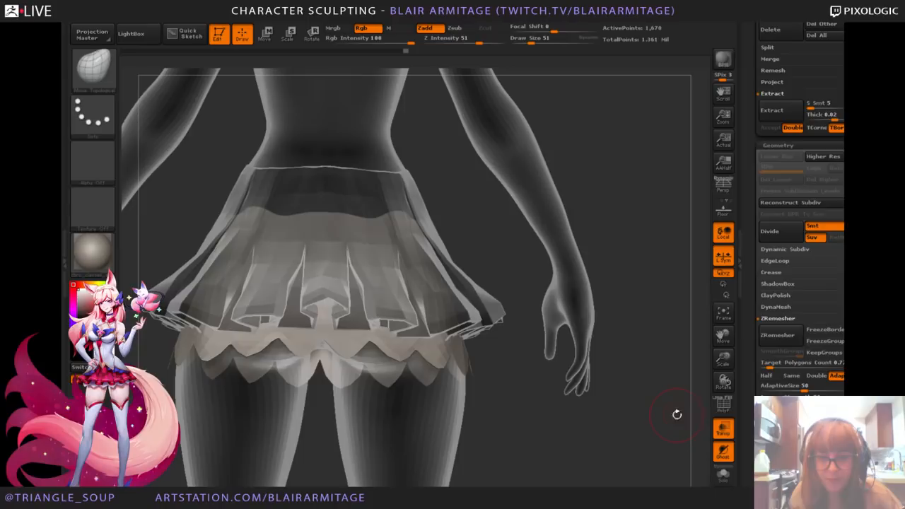
left_click(722, 436)
left_click_drag(657, 451, 548, 402)
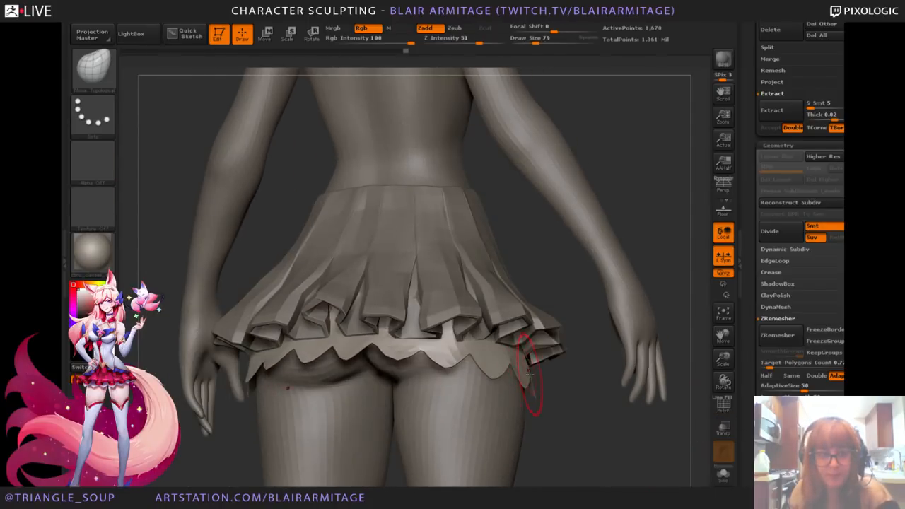
left_click_drag(611, 434, 625, 403)
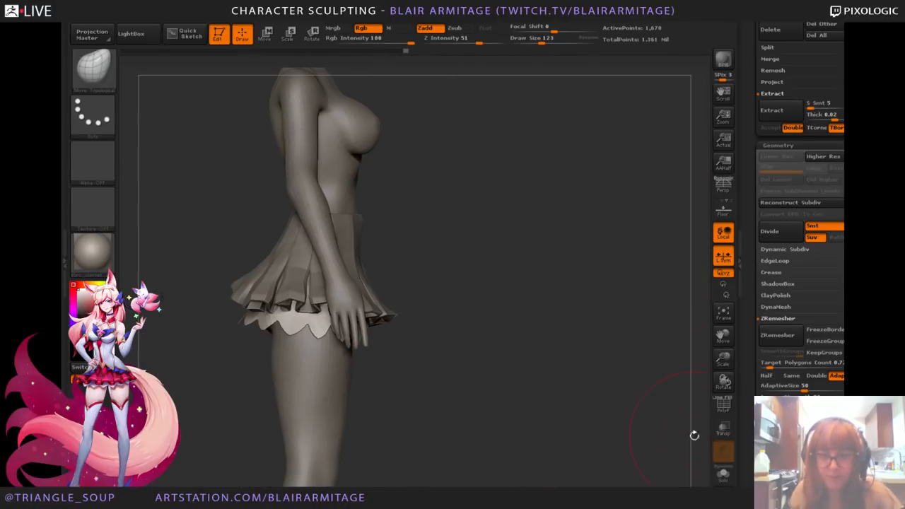
Step: Turn transparency on, isolate the lace in Solo, mask its front portion, and invert the mask so only the front is editable
left_click(724, 427)
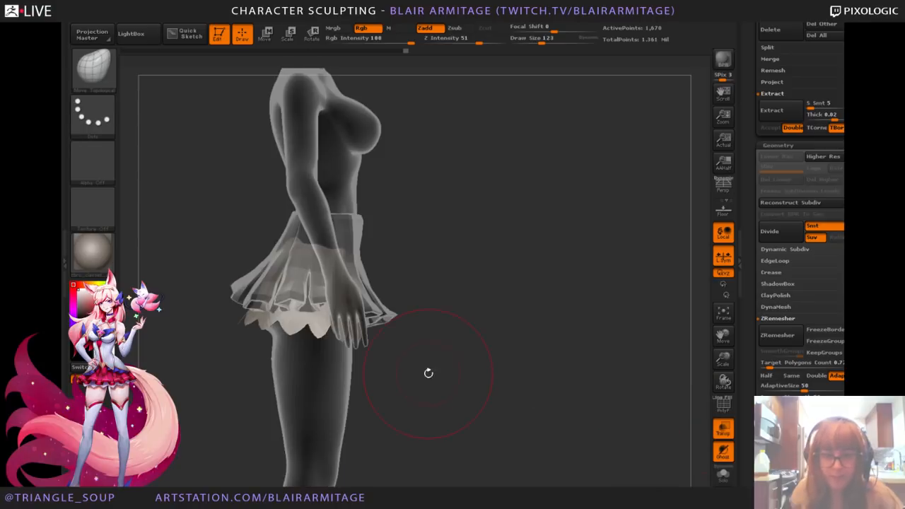
left_click(723, 474)
left_click_drag(453, 401, 303, 292, "ctrl")
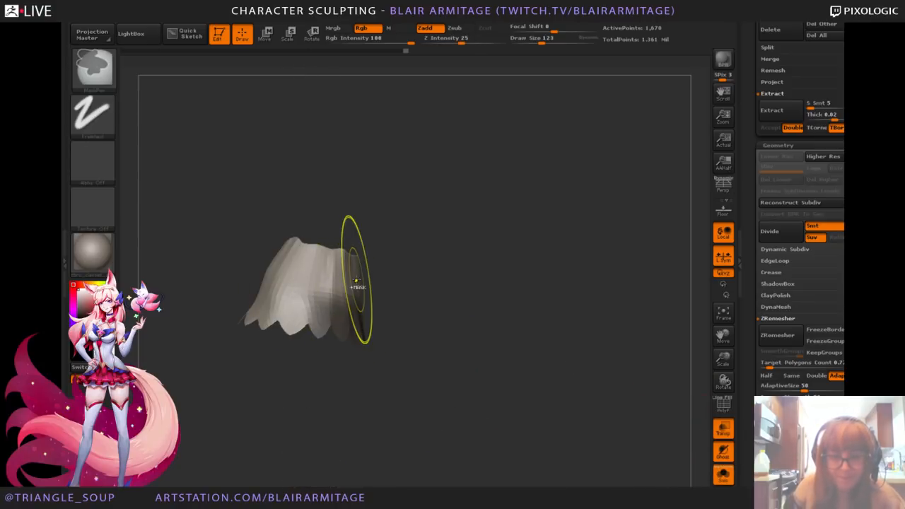
key("ctrl+i")
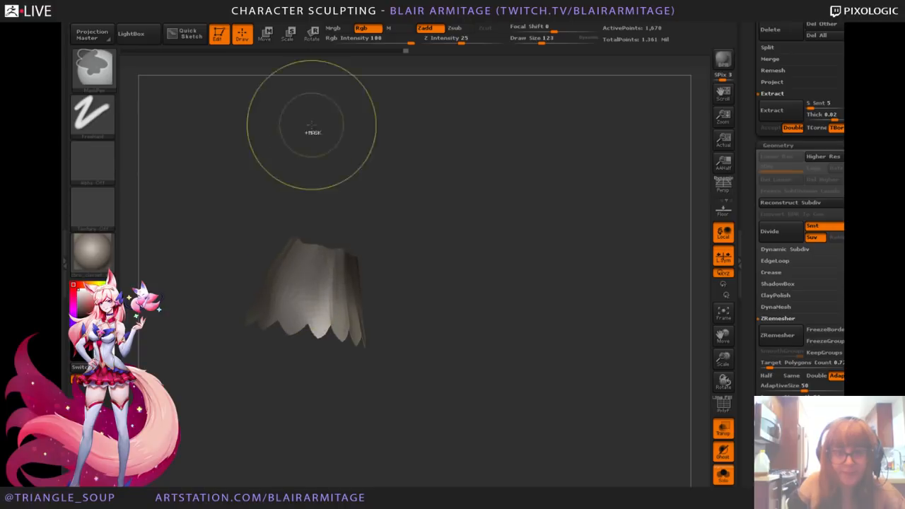
Step: Rotate the unmasked front of the skirt lace outward, and return to Draw mode with Move Topological
left_click(312, 37)
mouse_move(345, 294)
left_mouse_down()
mouse_move(346, 346)
mouse_move(353, 344)
mouse_move(345, 320)
left_mouse_up()
key("w")
left_click(242, 35)
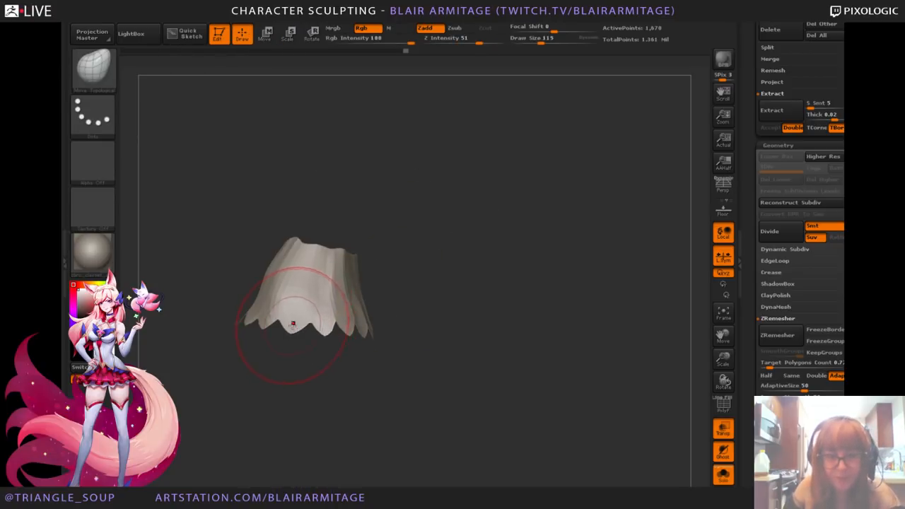
Step: Reduce the draw size to 55 and leave Solo to check the skirt lace against the body from the front
key("bracketleft")
key("bracketleft")
key("bracketleft")
key("bracketleft")
key("bracketleft")
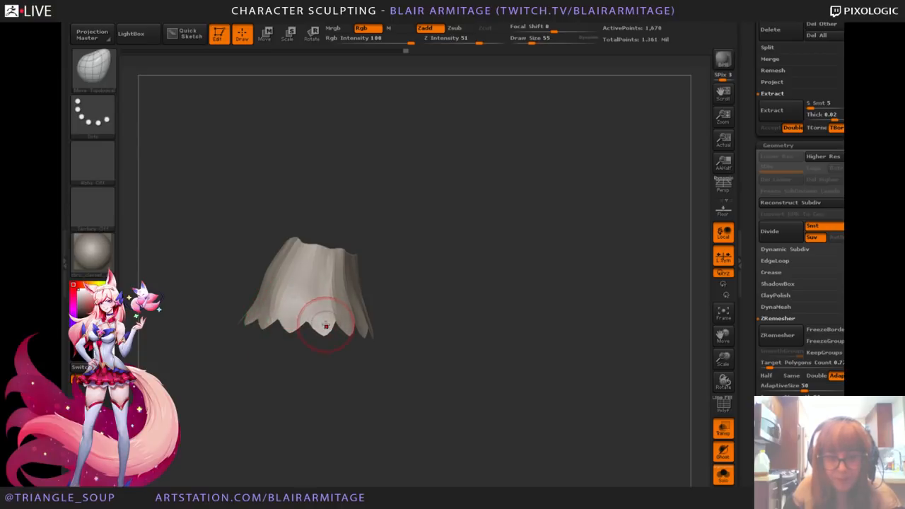
left_click(723, 474)
left_click_drag(684, 467, 606, 373)
mouse_move(626, 421)
left_mouse_down("alt")
mouse_move(594, 425)
mouse_move(404, 394)
mouse_move(252, 327)
left_mouse_up("alt")
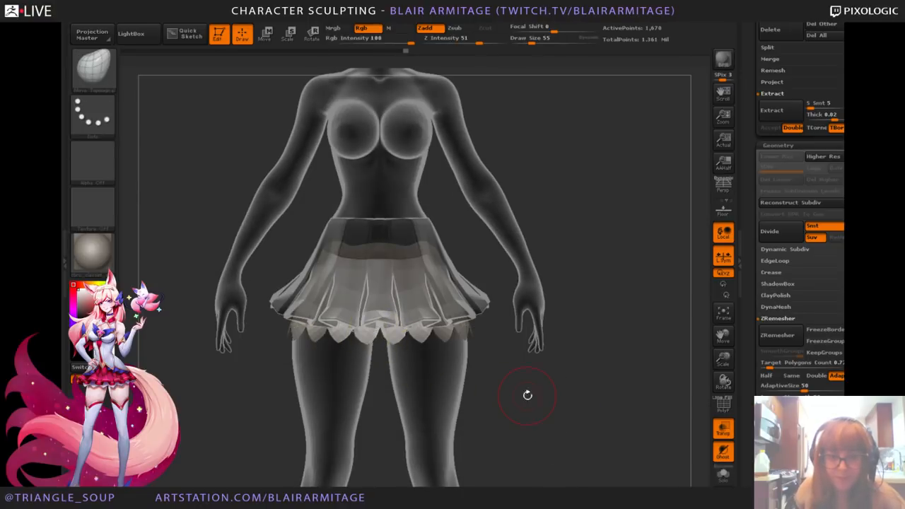
Step: Mask part of the skirt lace from the side and try to rotate it in Solo
left_click(506, 339, "ctrl")
mouse_move(550, 264)
left_mouse_down()
mouse_move(629, 267)
mouse_move(636, 255)
left_mouse_up()
mouse_move(206, 182)
left_mouse_down("ctrl")
mouse_move(238, 215)
mouse_move(332, 400)
mouse_move(329, 391)
left_mouse_up("ctrl")
mouse_move(308, 290)
left_mouse_down("ctrl")
mouse_move(249, 178)
mouse_move(364, 396)
left_mouse_up("ctrl")
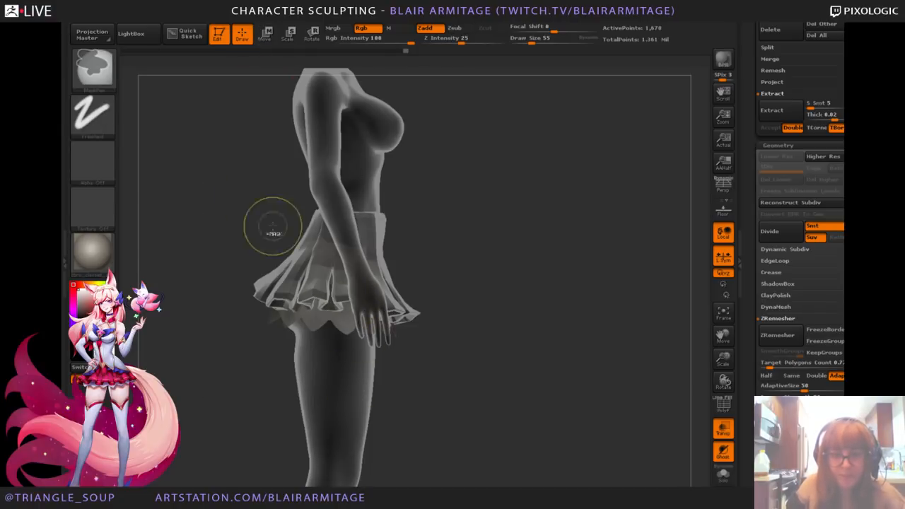
key("r")
left_click(730, 478)
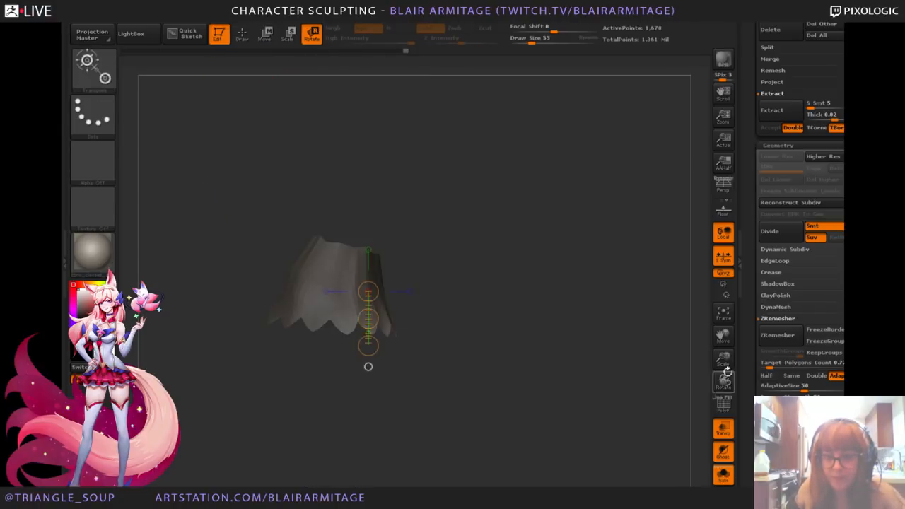
left_click_drag(543, 356, 548, 316)
key("ctrl+z")
Step: Return to Draw mode, clear the lace's mask, and turn off Solo and transparency
mouse_move(430, 339)
left_mouse_down()
mouse_move(530, 340)
mouse_move(532, 309)
left_mouse_up()
left_click_drag(580, 326, 607, 342)
left_click(243, 36)
mouse_move(506, 178)
left_mouse_down("ctrl")
mouse_move(661, 350)
mouse_move(707, 424)
left_mouse_up("ctrl")
left_click(724, 474)
left_click(731, 428)
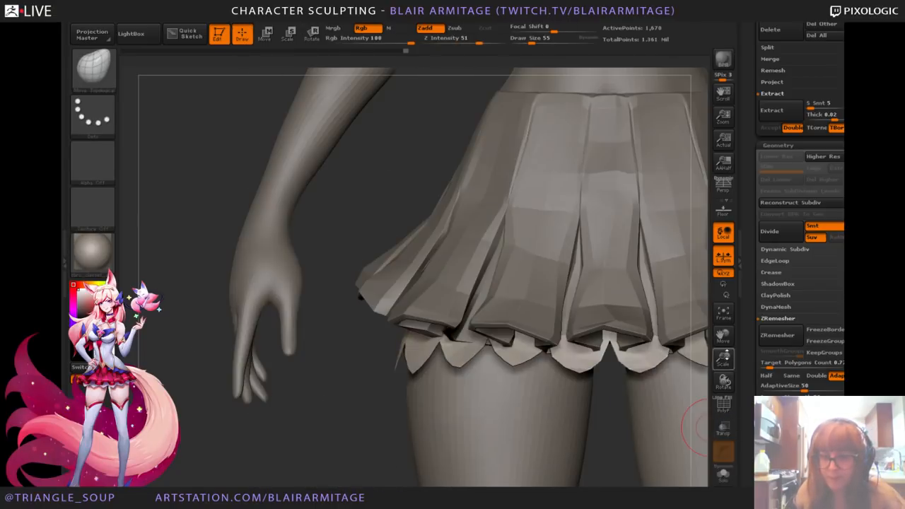
Step: Enlarge the draw size to 192 and try to push the side of the lace's front hem with Move Topological
left_click_drag(725, 336, 592, 209)
left_click_drag(727, 357, 509, 286)
key("bracketright")
key("bracketright")
key("bracketright")
key("bracketright")
key("bracketright")
key("bracketright")
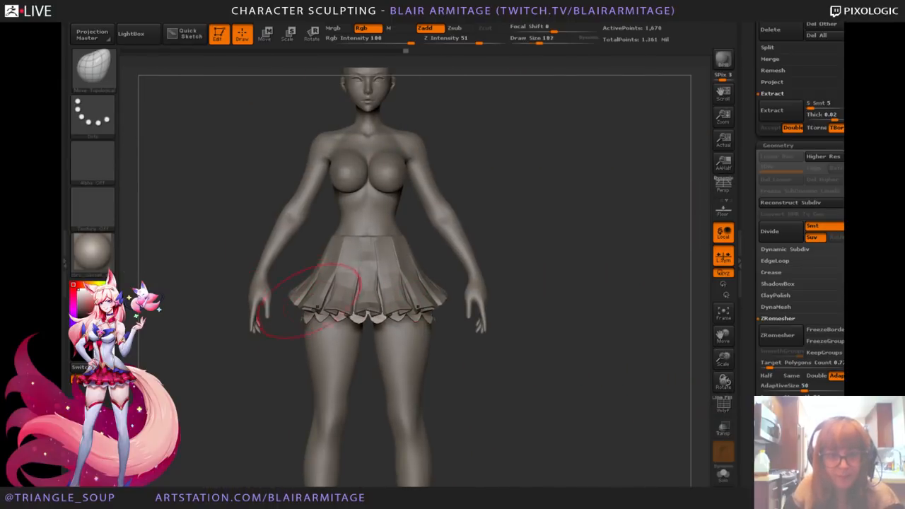
left_click_drag(303, 317, 300, 307)
key("ctrl+z")
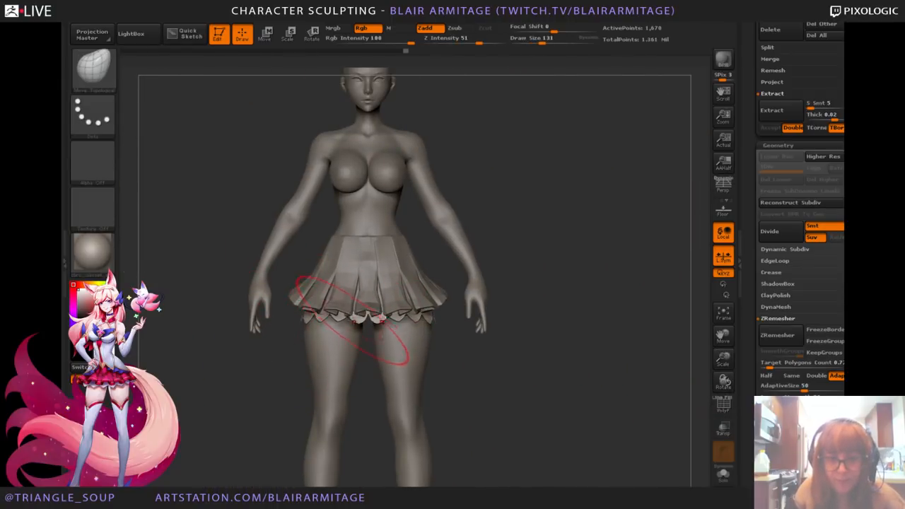
Step: Adjust the lace's front hem with Move Topological at draw size 131, undoing the unwanted strokes
left_click_drag(353, 322, 350, 317)
key("ctrl+z")
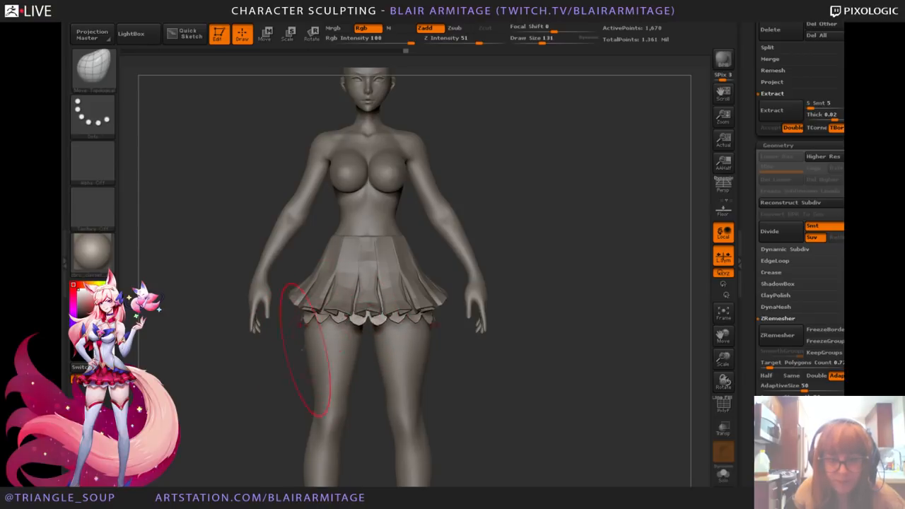
left_click_drag(262, 327, 475, 335)
key("ctrl+z")
left_click_drag(358, 320, 326, 309)
Step: Examine how the lace sits inside the pleated skirt from the side, below and rear
left_click_drag(458, 263, 368, 312)
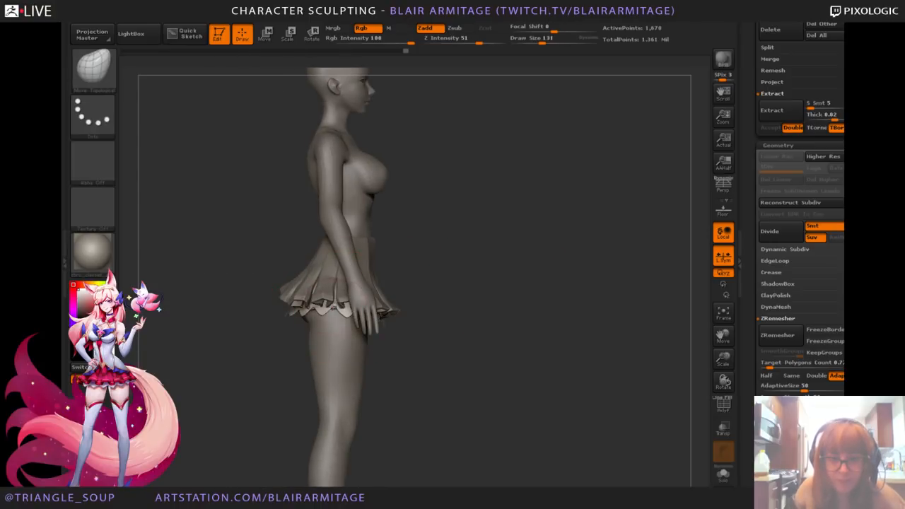
left_click_drag(488, 303, 403, 303)
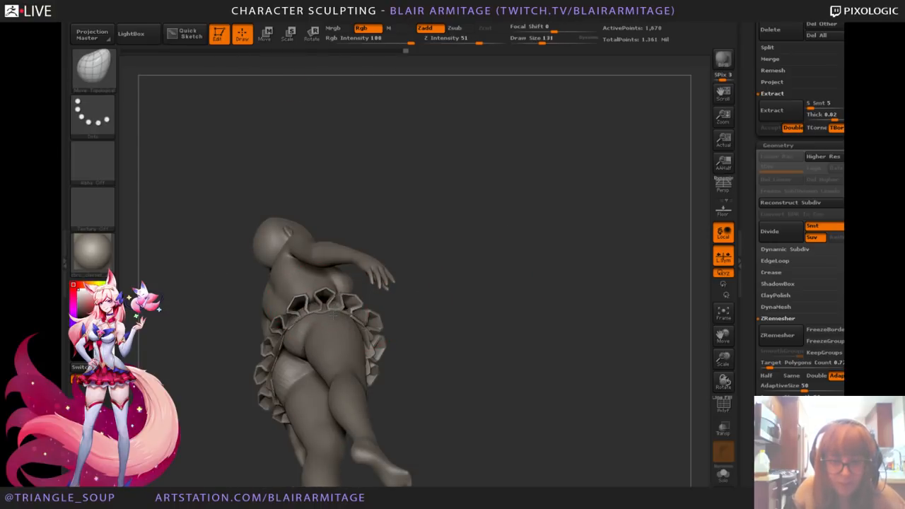
mouse_move(510, 319)
left_mouse_down()
mouse_move(572, 356)
mouse_move(561, 283)
mouse_move(321, 301)
left_mouse_up()
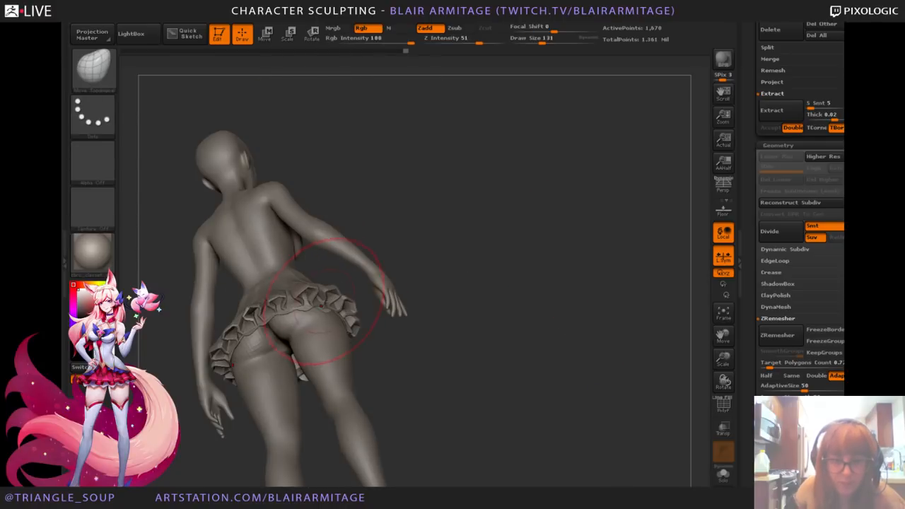
mouse_move(506, 276)
left_mouse_down()
mouse_move(559, 299)
mouse_move(562, 285)
mouse_move(594, 291)
mouse_move(586, 306)
left_mouse_up()
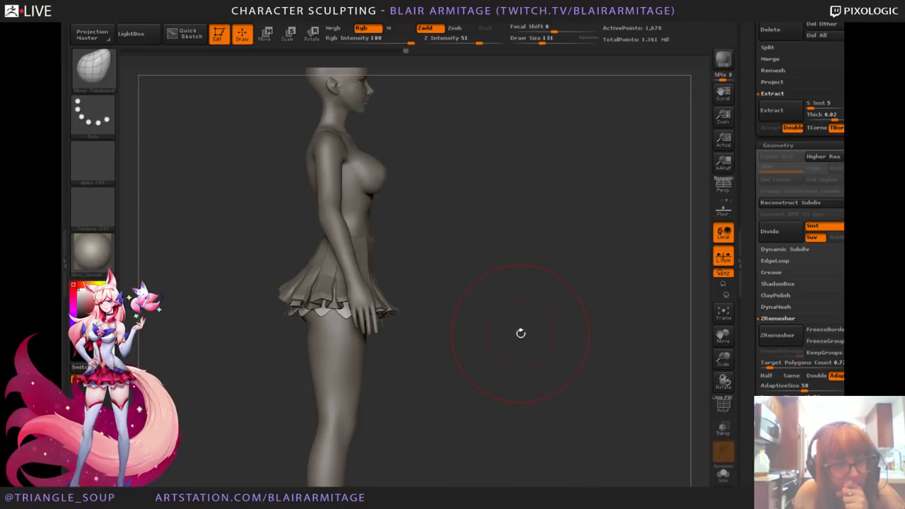
left_click_drag(732, 356, 448, 398)
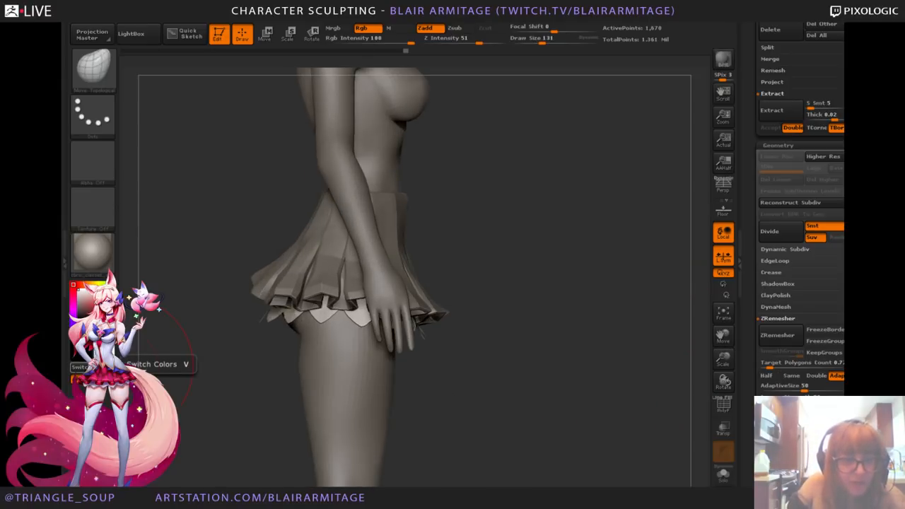
left_click_drag(580, 316, 622, 307)
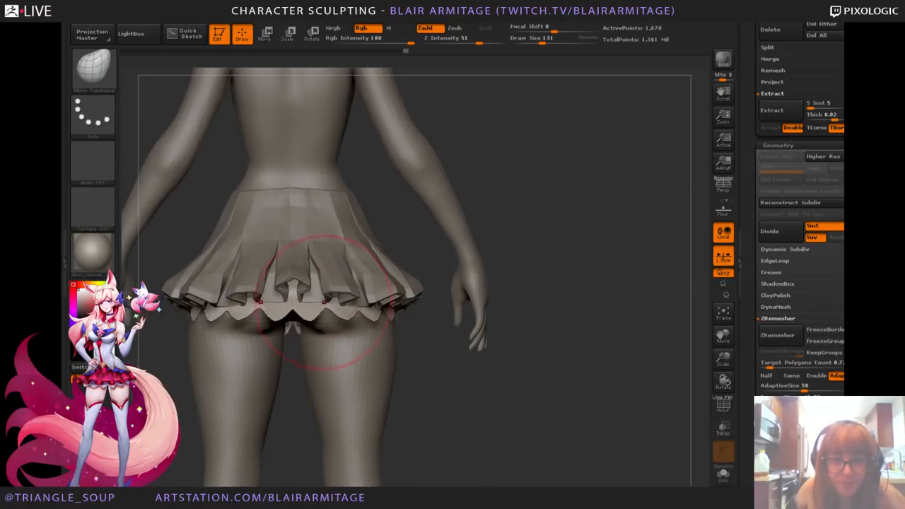
Step: Nudge the lace's hem toward the inside of the pleats from the rear, underneath and side with Move Topological
left_click_drag(487, 324, 255, 312)
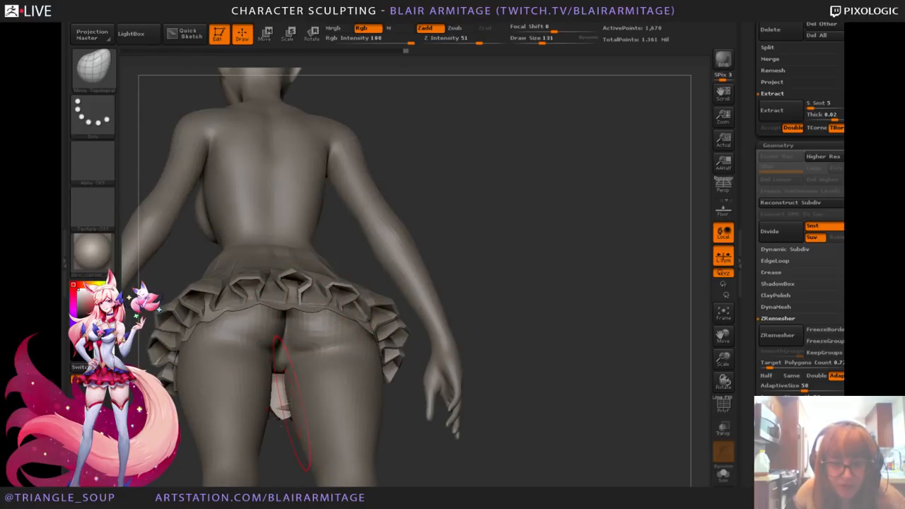
mouse_move(501, 427)
left_mouse_down()
mouse_move(551, 403)
mouse_move(297, 422)
mouse_move(294, 390)
left_mouse_up()
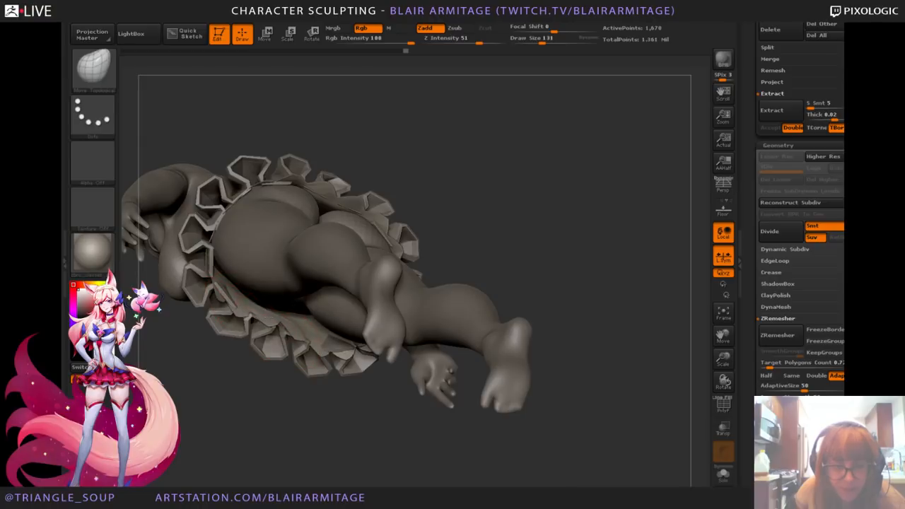
left_click_drag(536, 280, 343, 343)
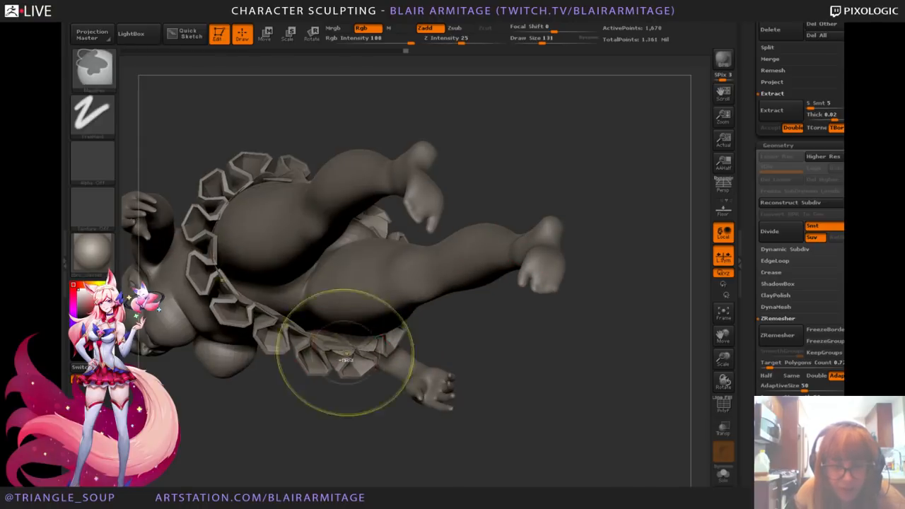
mouse_move(526, 353)
left_mouse_down()
mouse_move(498, 362)
mouse_move(475, 356)
left_mouse_up()
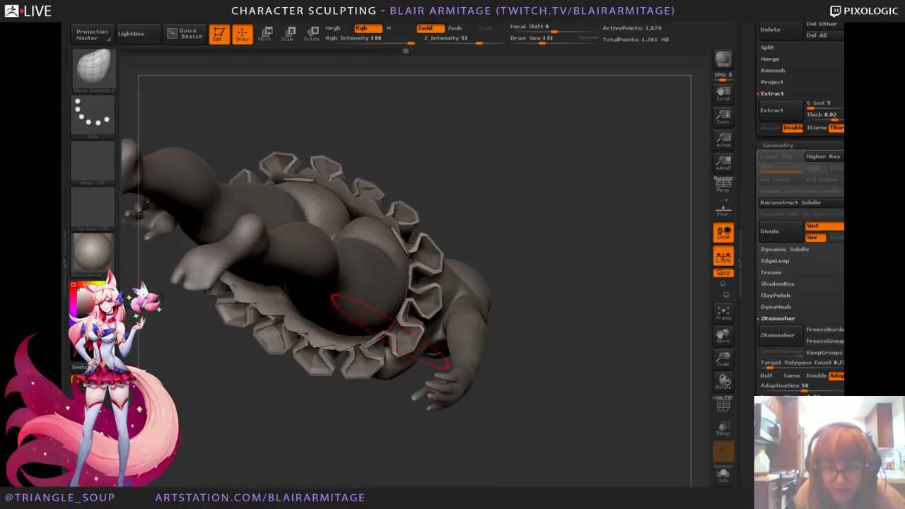
mouse_move(561, 259)
left_mouse_down()
mouse_move(538, 283)
mouse_move(556, 301)
mouse_move(612, 318)
mouse_move(375, 326)
mouse_move(658, 338)
mouse_move(532, 352)
left_mouse_up()
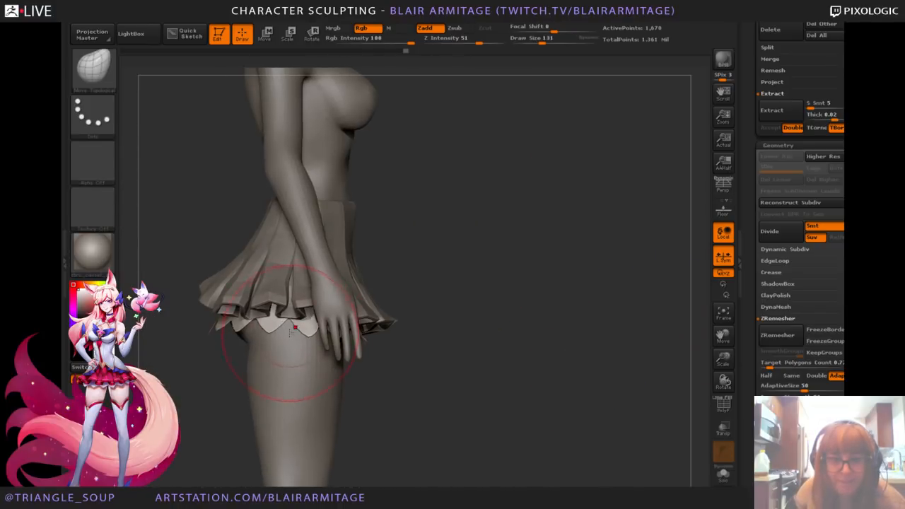
mouse_move(290, 333)
left_mouse_down()
mouse_move(535, 380)
mouse_move(459, 380)
mouse_move(336, 304)
left_mouse_up()
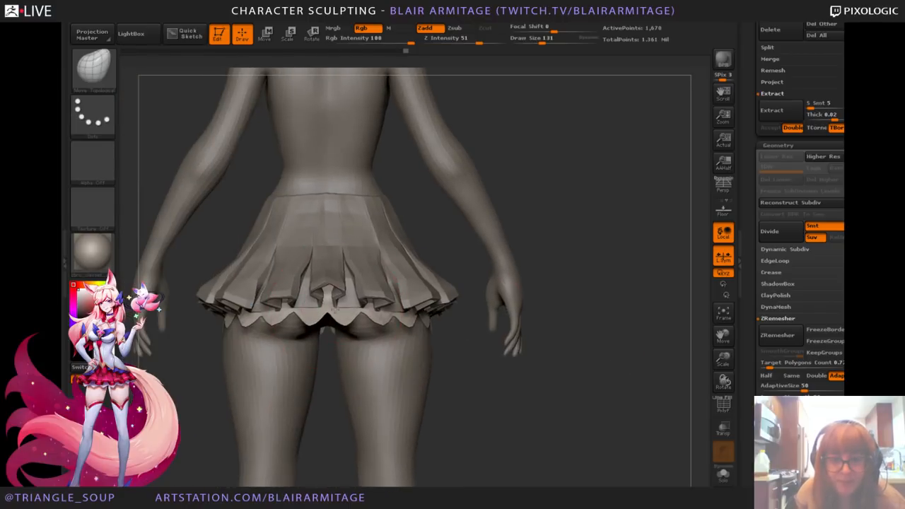
Step: Compare the lace with the outer skirt from the front with transparency on and off, and inspect the rear side
mouse_move(606, 275)
left_mouse_down()
mouse_move(657, 279)
mouse_move(583, 299)
left_mouse_up()
left_click(723, 428)
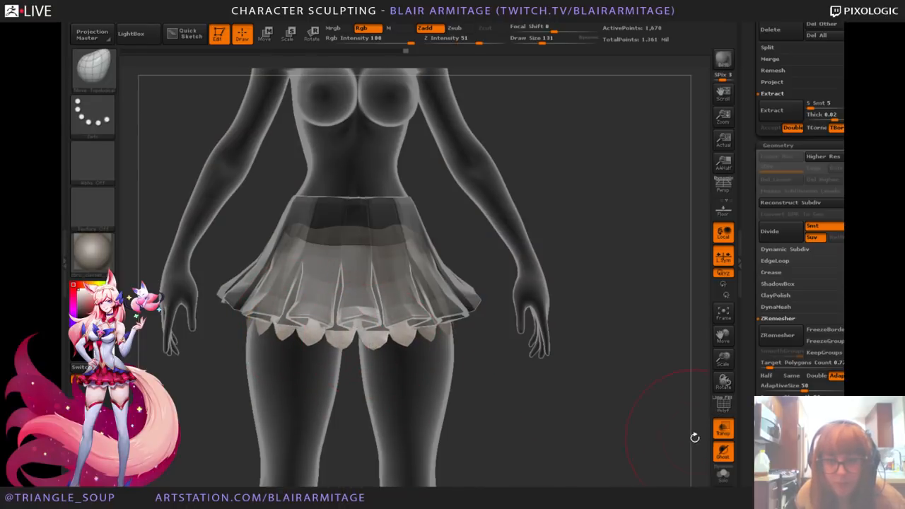
left_click(723, 428)
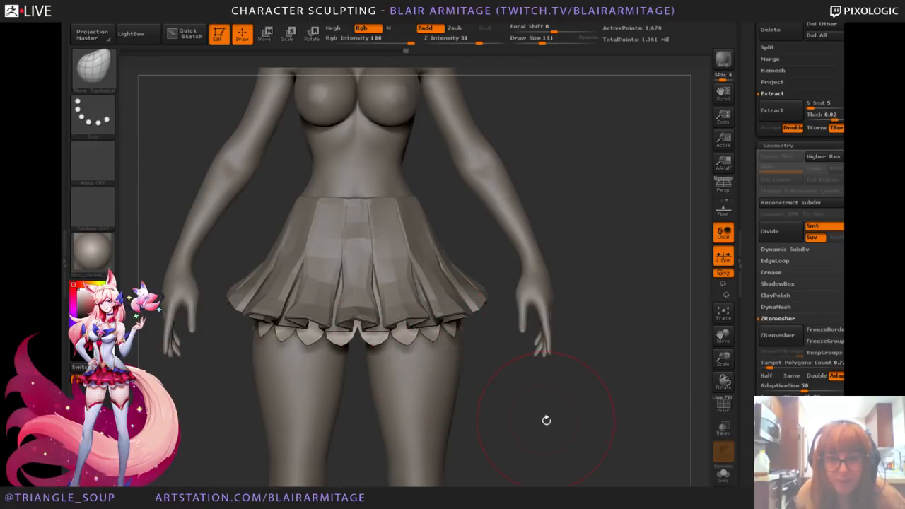
mouse_move(547, 421)
left_mouse_down()
mouse_move(533, 437)
mouse_move(438, 354)
left_mouse_up()
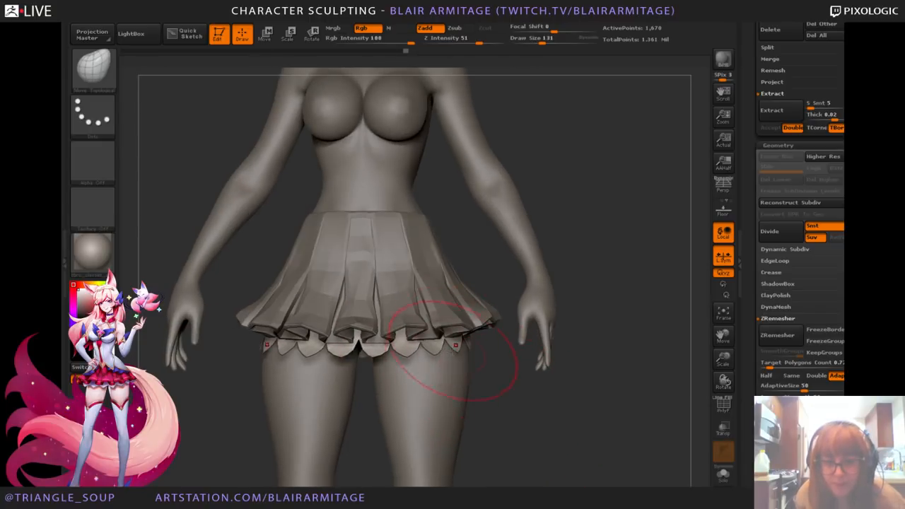
mouse_move(455, 347)
right_mouse_down()
mouse_move(491, 358)
mouse_move(496, 369)
mouse_move(474, 348)
right_mouse_up()
right_click_drag(575, 361, 377, 361)
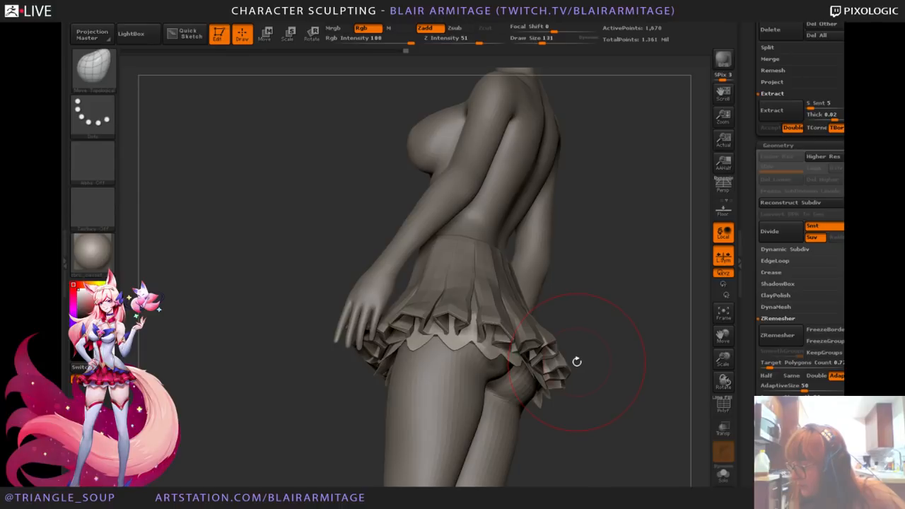
Step: Select the pleated outer skirt and nudge its rear pleats from below with Move Topological
left_click_drag(585, 384, 516, 283)
left_click_drag(483, 326, 573, 320)
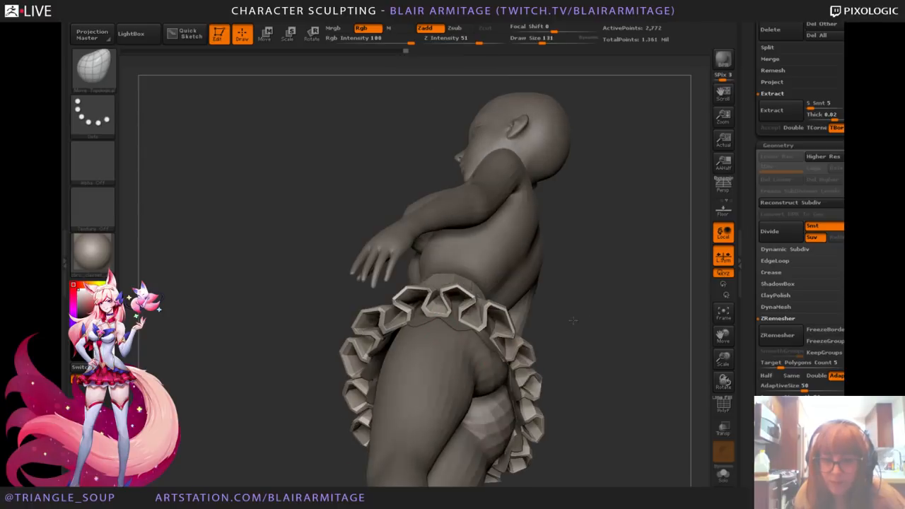
left_click_drag(508, 362, 522, 360)
left_click_drag(610, 344, 593, 203)
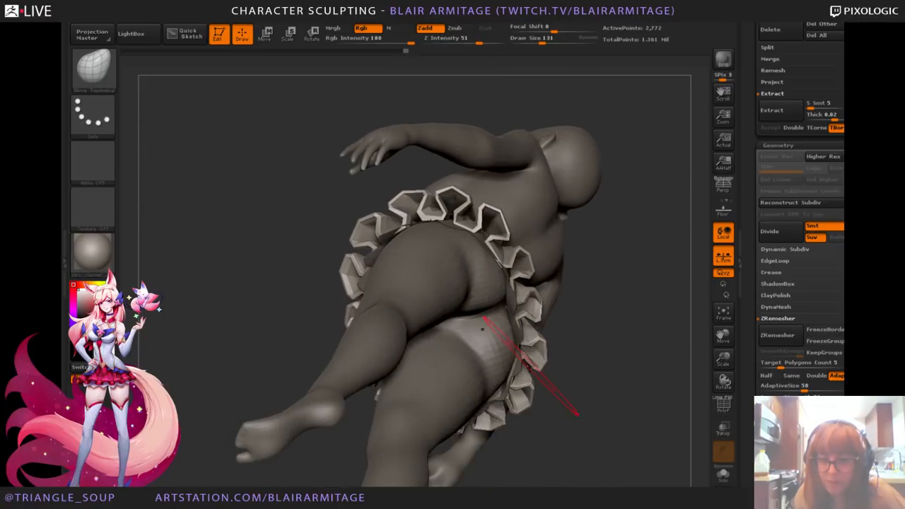
left_click_drag(531, 361, 519, 374)
mouse_move(642, 343)
left_mouse_down()
mouse_move(643, 330)
mouse_move(698, 337)
mouse_move(568, 290)
left_mouse_up()
Step: Refine the silhouette of the outer skirt's side pleats with Move Topological, undoing the unwanted strokes
left_click_drag(345, 268, 341, 266)
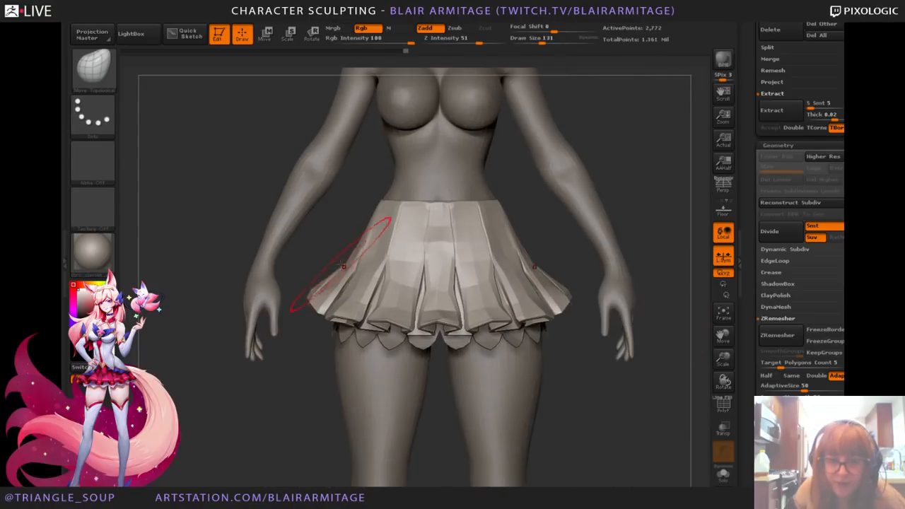
key("ctrl+z")
left_click_drag(326, 303, 326, 305)
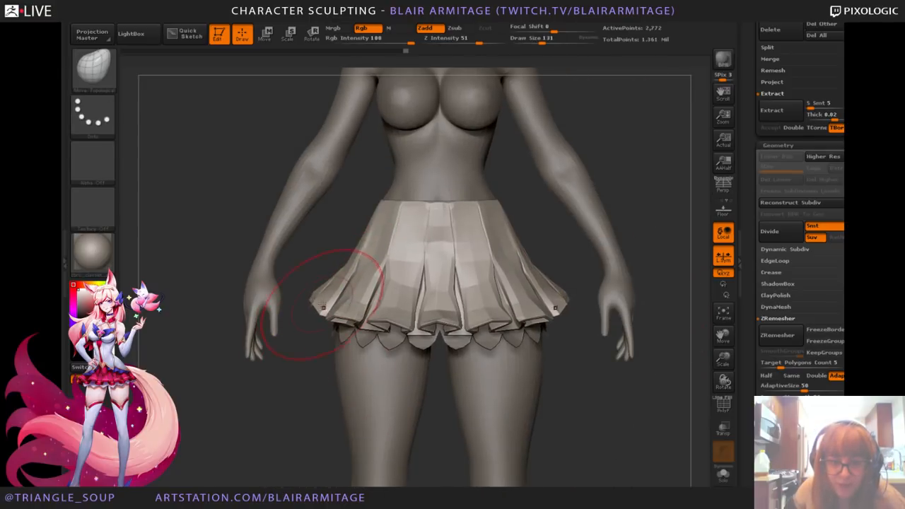
mouse_move(306, 264)
left_mouse_down()
mouse_move(503, 259)
mouse_move(557, 311)
left_mouse_up()
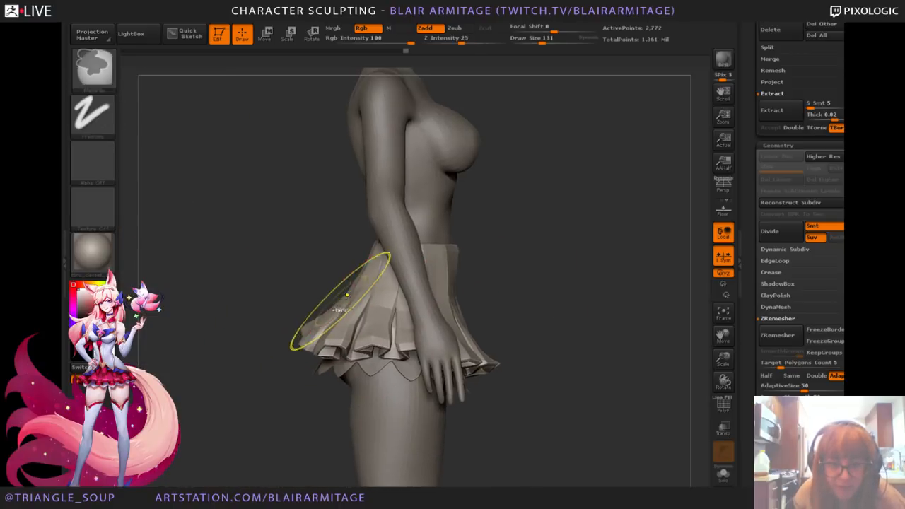
key("ctrl+z")
left_click_drag(281, 315, 303, 309)
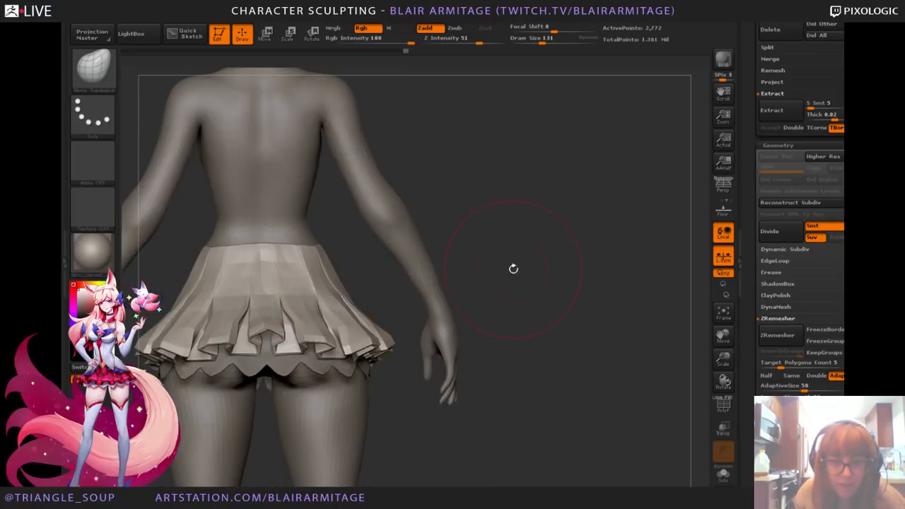
Step: Examine the reshaped skirt and lace from the rear and front, both close up and at full-body scale
left_click_drag(513, 269, 655, 255)
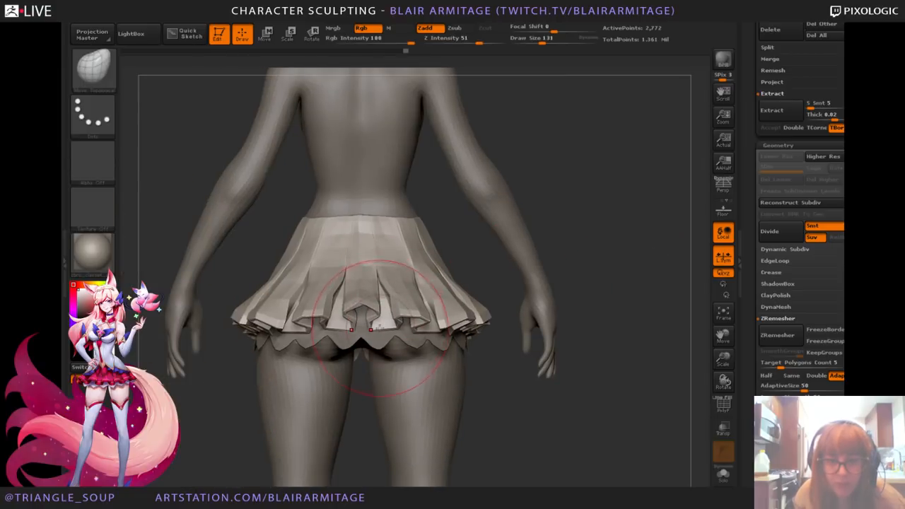
left_click_drag(721, 364, 686, 325)
left_click_drag(524, 320, 600, 312)
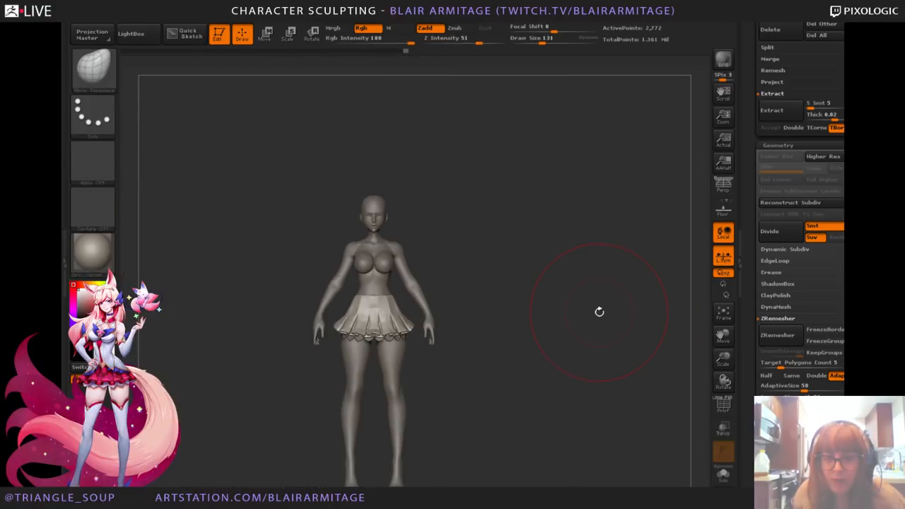
left_click_drag(750, 273, 700, 401)
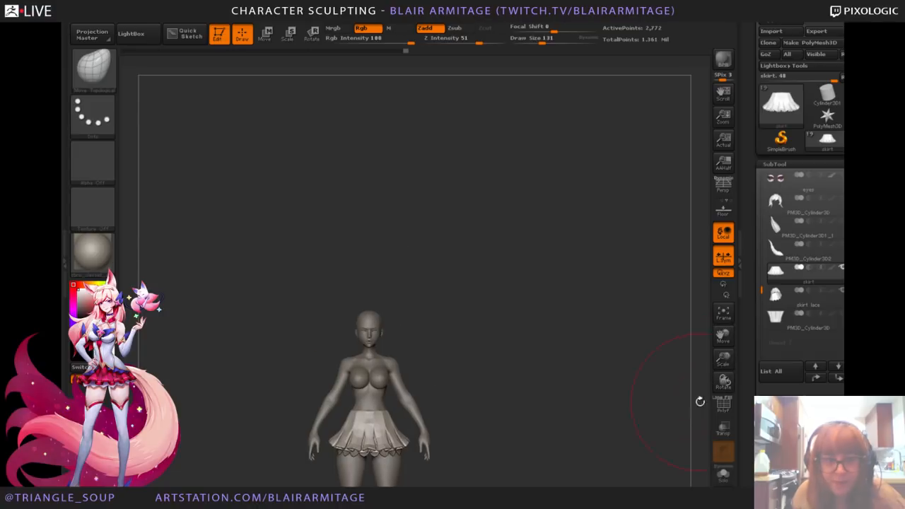
left_click_drag(724, 361, 714, 424)
left_click_drag(602, 359, 657, 162, "alt")
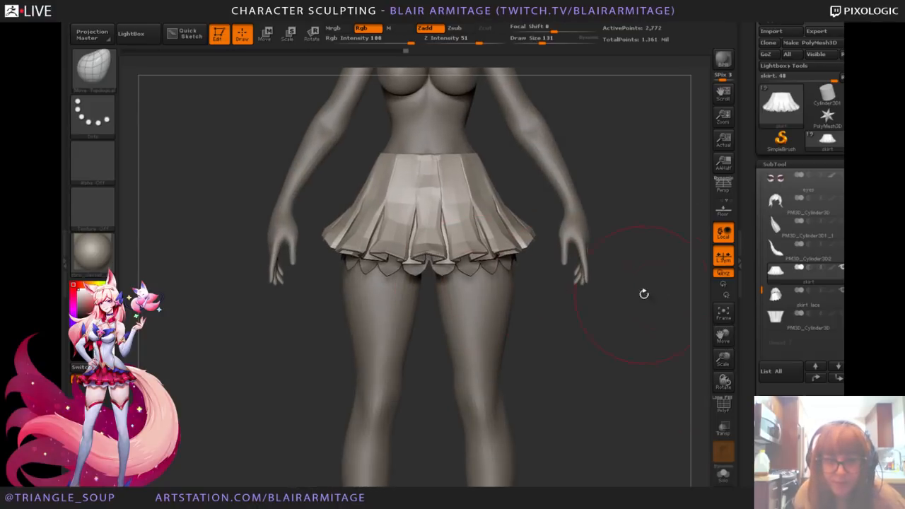
Step: Select the skirt lace under the pleated skirt and open its EdgeLoop geometry options
left_click_drag(644, 294, 641, 251)
left_click(415, 323, "alt")
left_click_drag(745, 374, 757, 337)
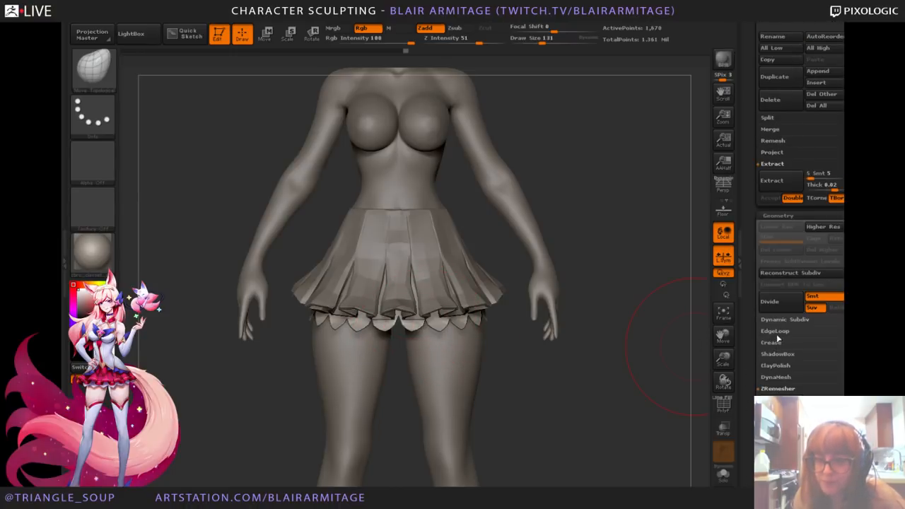
left_click(775, 333)
left_click_drag(744, 382, 748, 350)
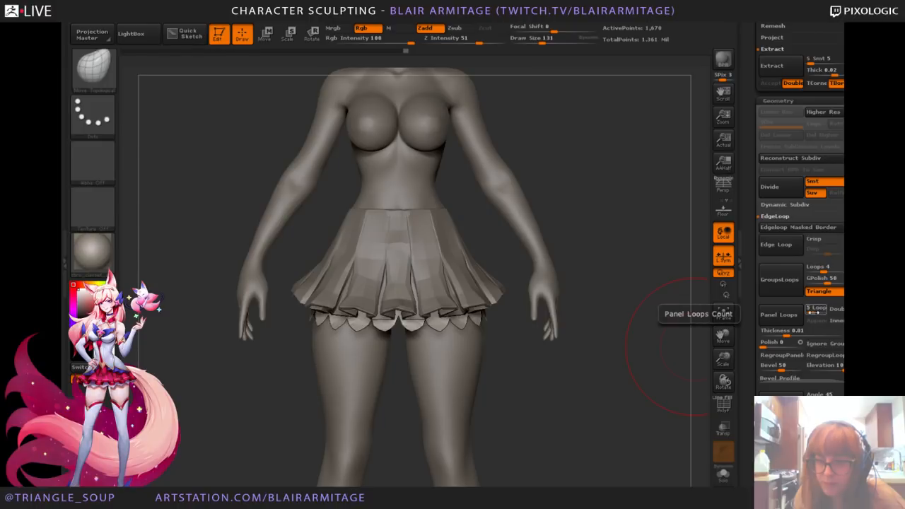
Step: Try Panel Loops on the skirt lace with thickness 0.01 and 0.09025, undoing the unsuitable results
left_click(777, 325)
mouse_move(724, 359)
left_mouse_down()
mouse_move(720, 425)
mouse_move(696, 389)
left_mouse_up()
key("ctrl+z")
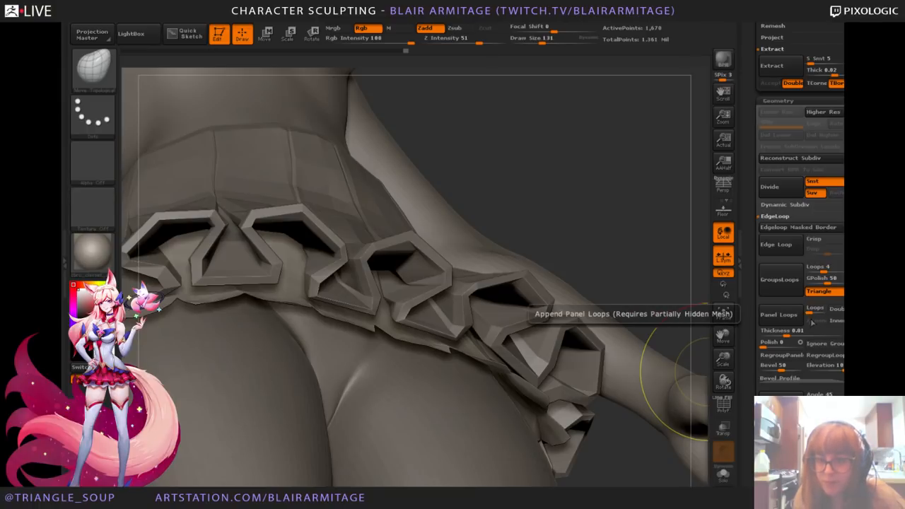
left_click_drag(785, 333, 795, 335)
left_click(780, 322)
key("ctrl+z")
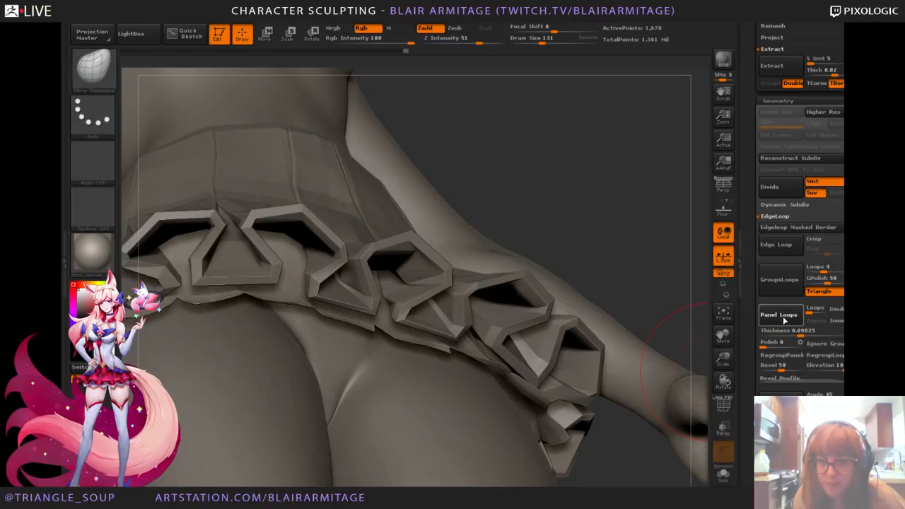
left_click(778, 314)
left_click_drag(661, 297, 667, 263)
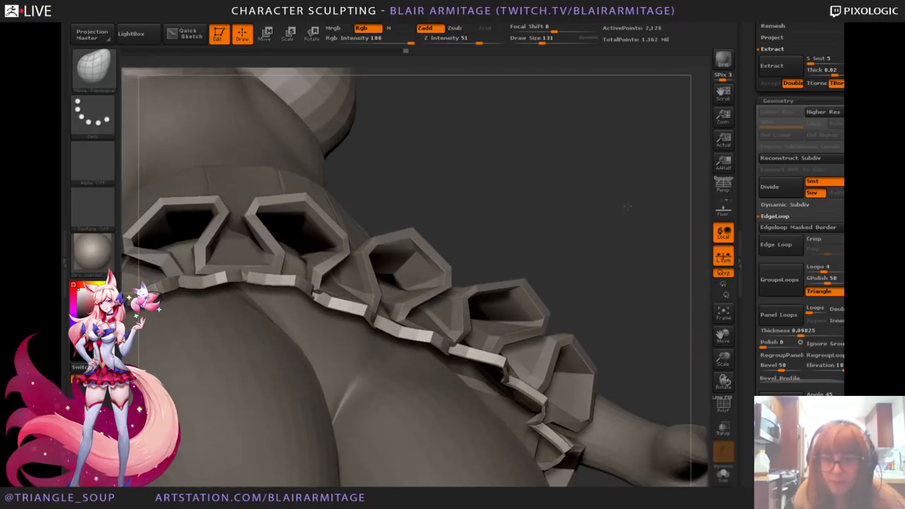
Step: Thicken the skirt lace with Panel Loops using thickness 0.06855 and bevel 0, and check it from the front at full-body scale
mouse_move(799, 335)
left_mouse_down()
mouse_move(787, 333)
mouse_move(799, 333)
left_mouse_up()
left_click(779, 314)
key("ctrl+z")
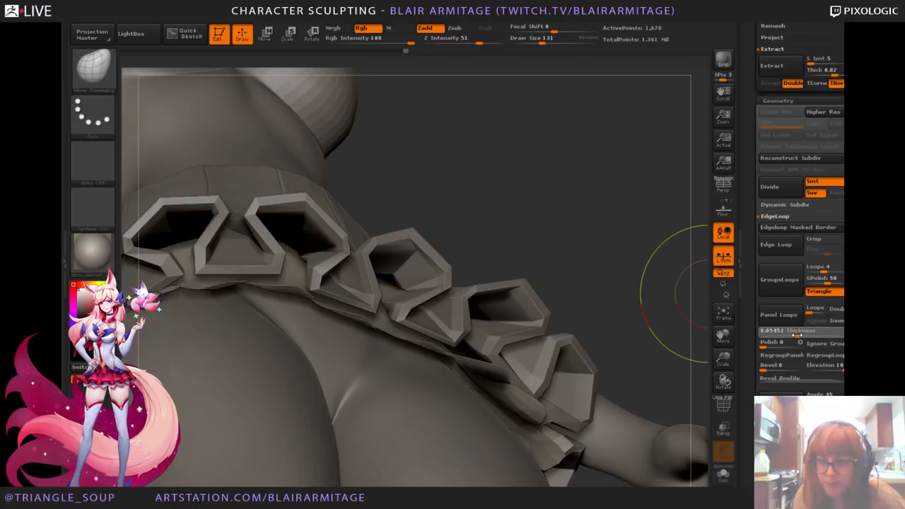
left_click(783, 318)
left_click_drag(660, 256, 670, 388)
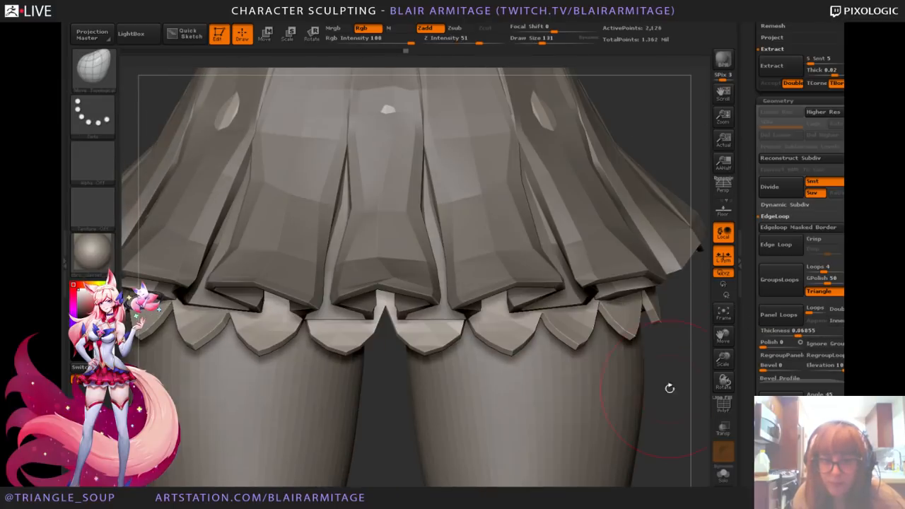
mouse_move(729, 365)
left_mouse_down()
mouse_move(637, 354)
mouse_move(616, 379)
mouse_move(629, 367)
mouse_move(544, 364)
left_mouse_up()
left_click_drag(431, 261, 367, 282)
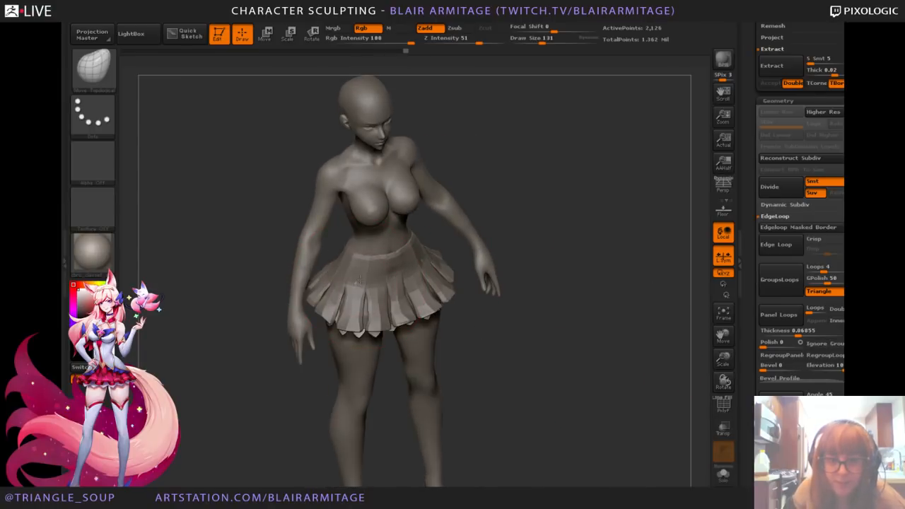
left_click_drag(592, 255, 453, 287)
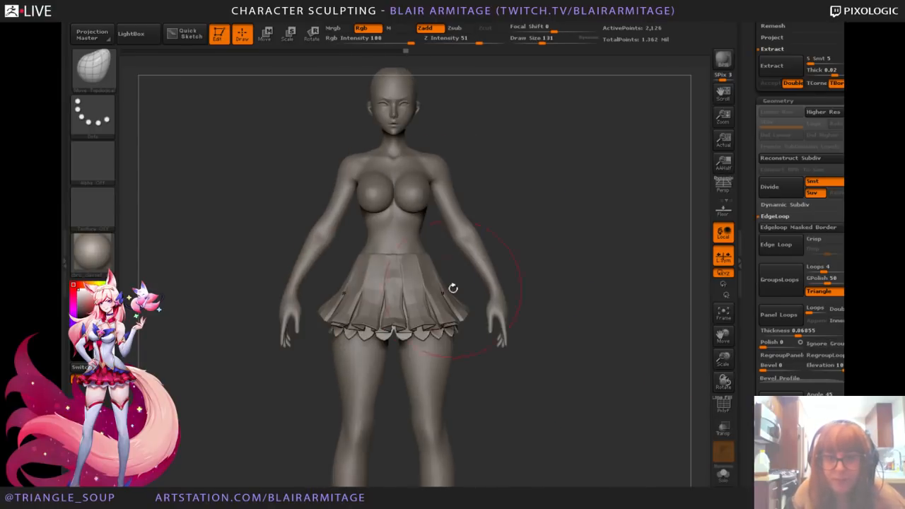
Step: Try subdividing the pleated outer skirt once to preview its smoothed hem from below, and undo the subdivision
left_click(779, 190)
left_click_drag(622, 303, 650, 290)
left_click_drag(727, 360, 699, 424)
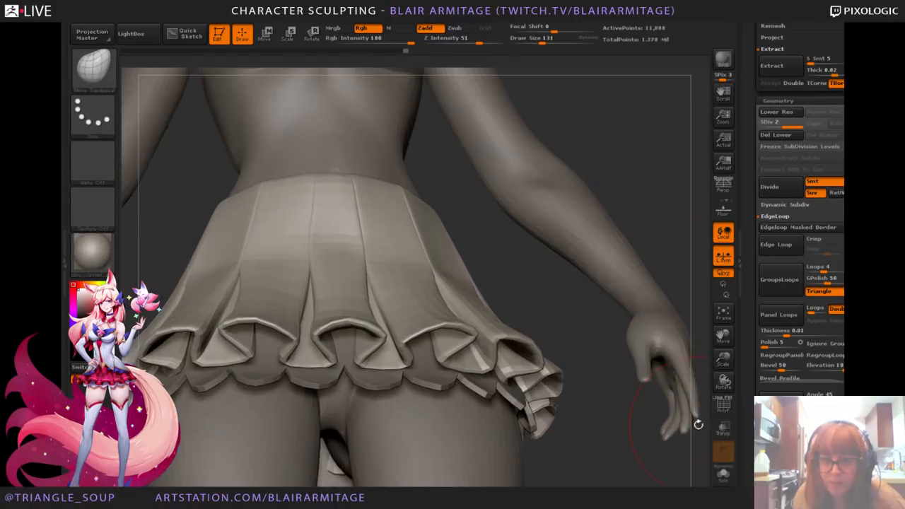
left_click_drag(581, 297, 601, 304)
key("shift+d")
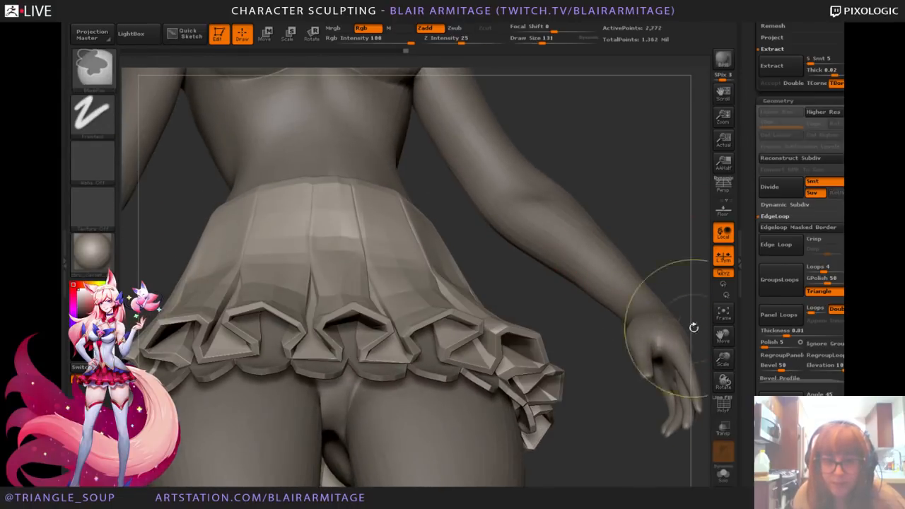
Step: Display the polyframe on the pleated outer skirt and switch to the ZModeler brush
left_click_drag(733, 338, 704, 410)
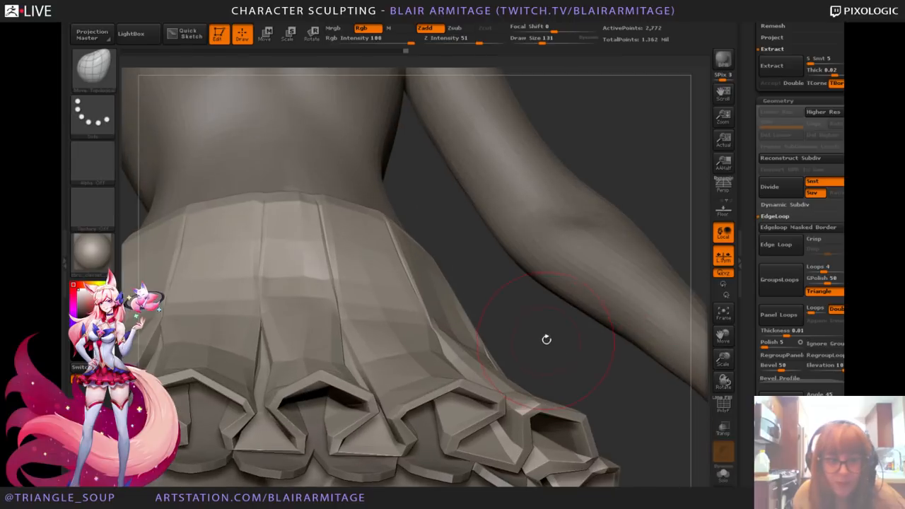
left_click_drag(545, 340, 696, 331, "alt")
left_click(723, 406)
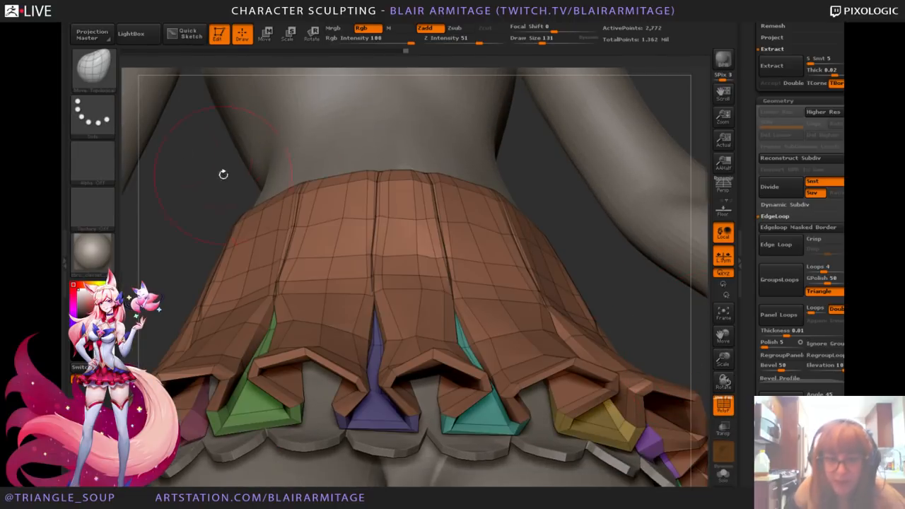
left_click(89, 82)
key("z")
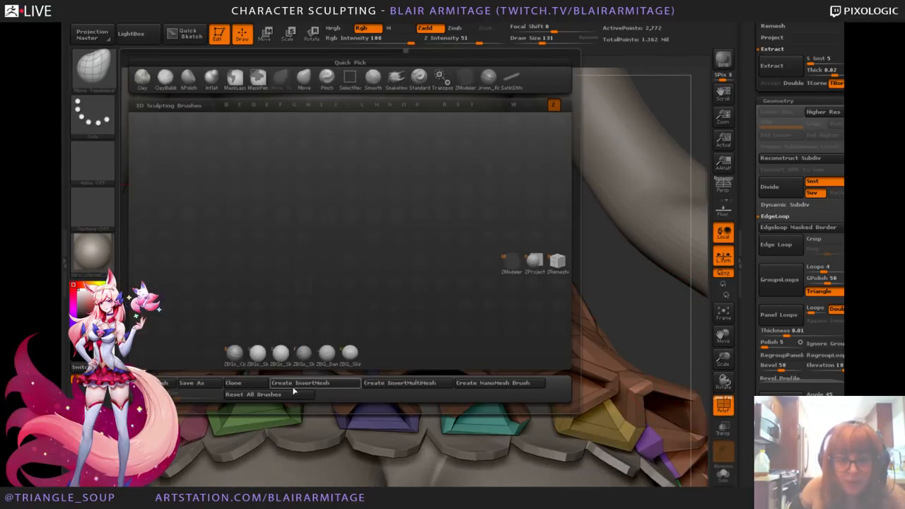
key("m")
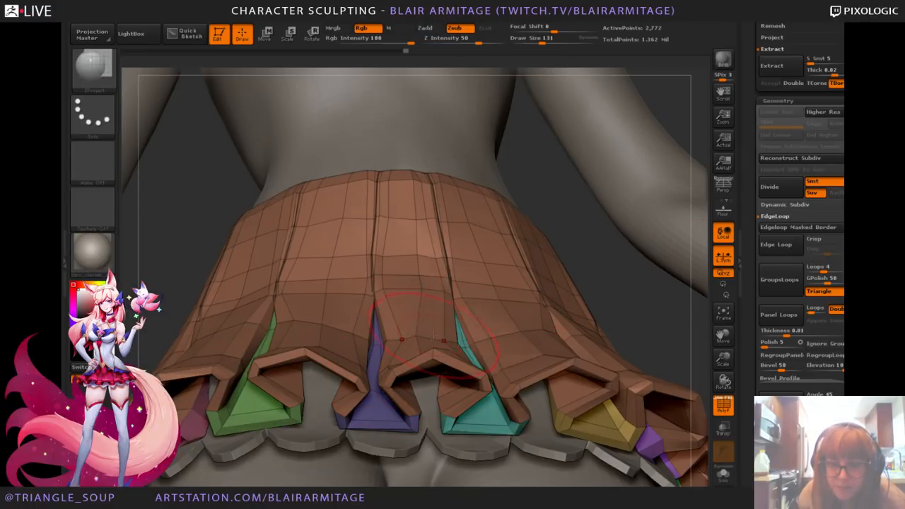
key("b")
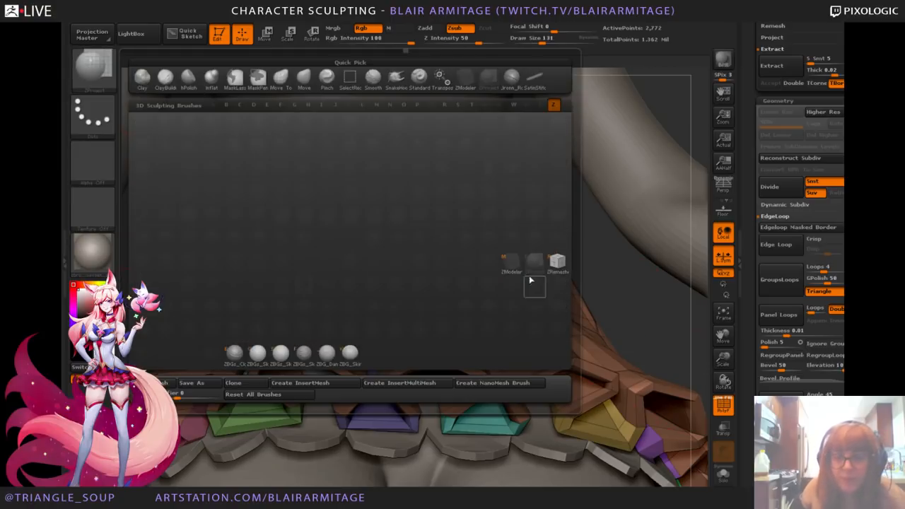
left_click(557, 266)
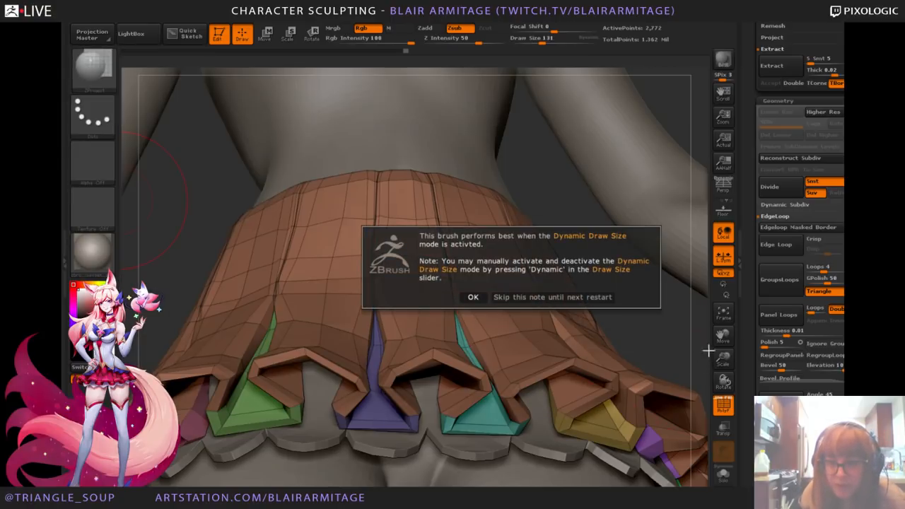
left_click(472, 297)
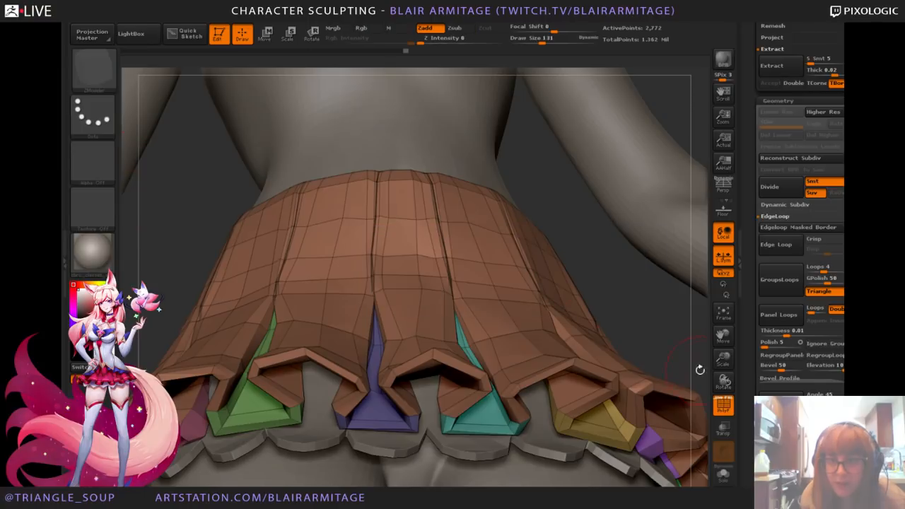
Step: Insert supporting edge loops around the folded rim of the outer skirt's hem with ZModeler
mouse_move(467, 368)
left_mouse_down()
mouse_move(432, 364)
mouse_move(434, 350)
left_mouse_up()
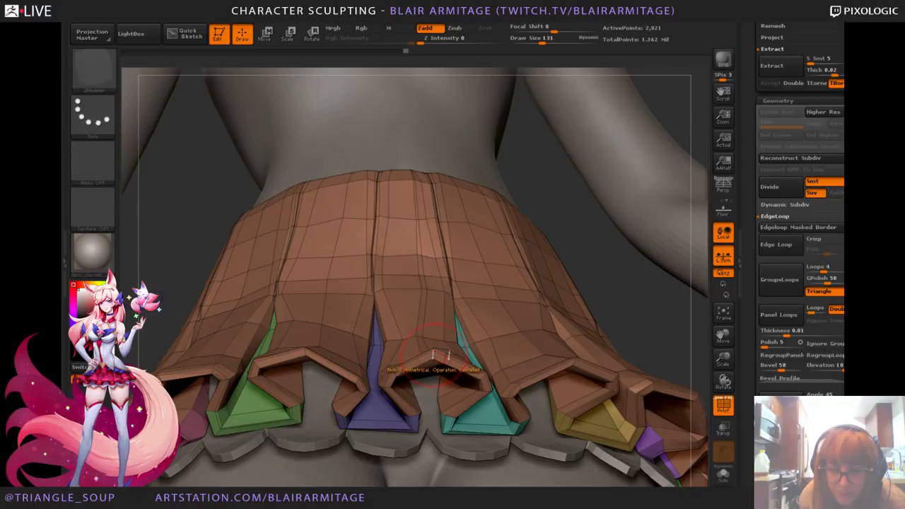
left_click_drag(639, 338, 598, 342)
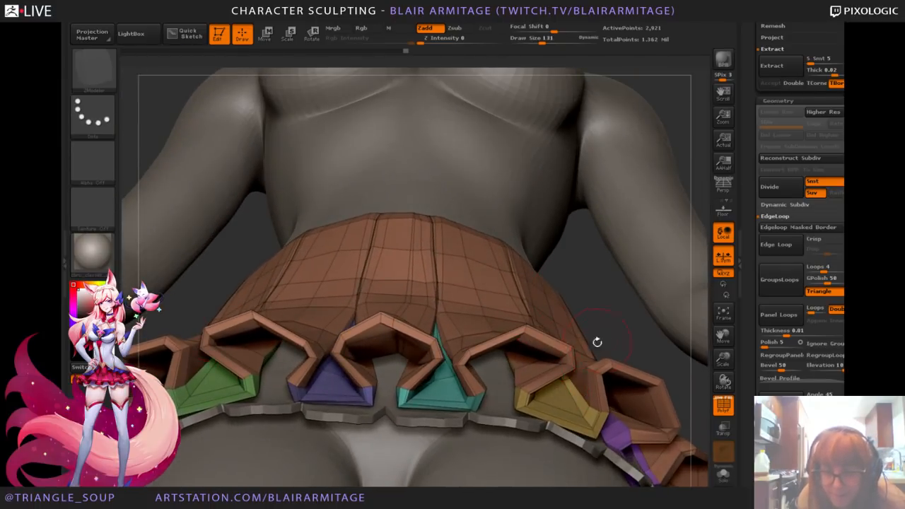
left_click_drag(490, 376, 485, 391)
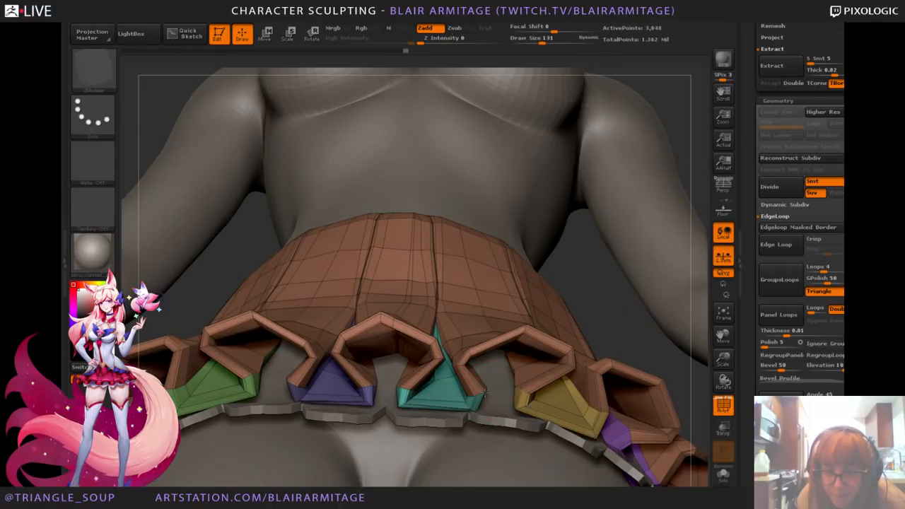
Step: Try subdividing the outer skirt to preview the reinforced hem edges, and undo the subdivision
mouse_move(605, 302)
left_mouse_down()
mouse_move(610, 350)
mouse_move(606, 311)
left_mouse_up()
left_click(782, 189)
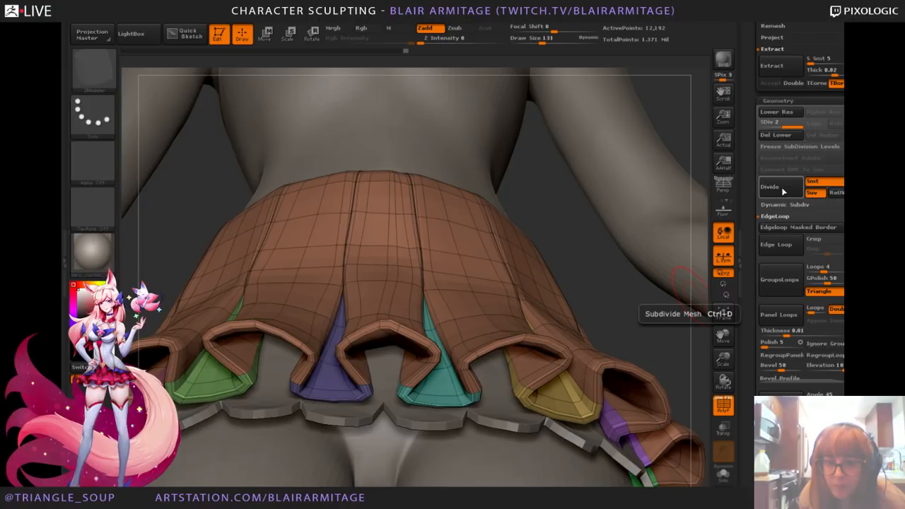
key("ctrl+z")
Step: Insert supporting edge loops near the corners of the blue and green inner pleat folds at the front hem
left_click_drag(637, 310, 641, 275)
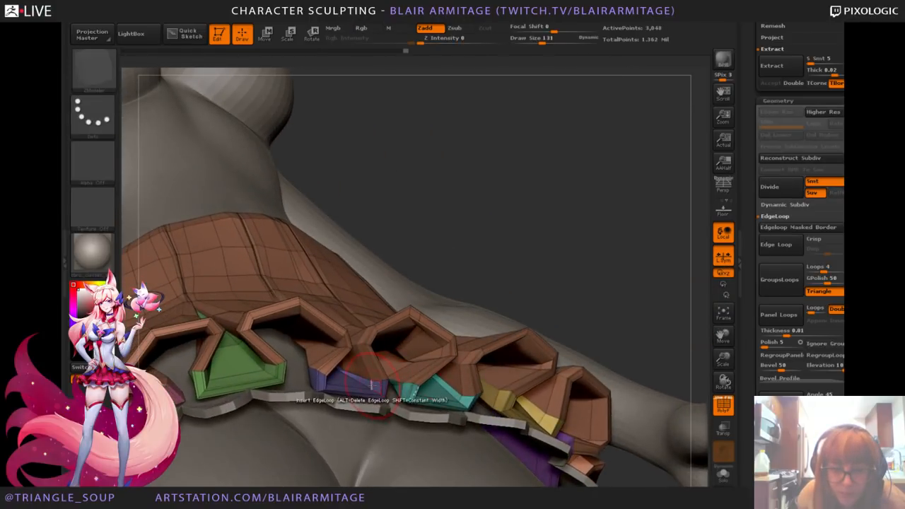
left_click(325, 386)
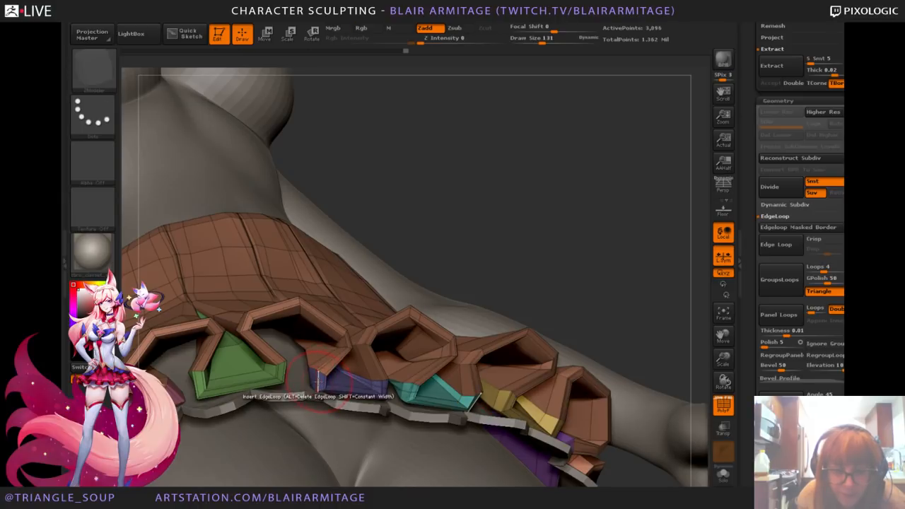
left_click(318, 384)
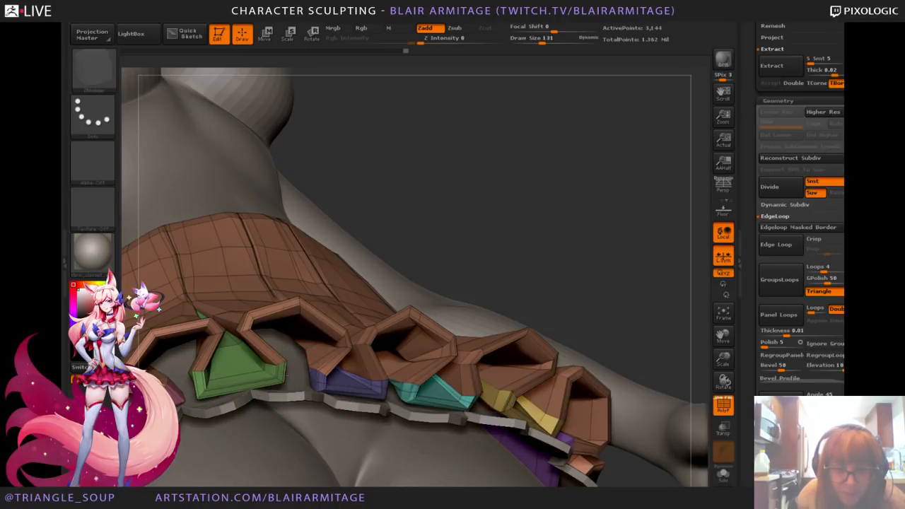
left_click(278, 372)
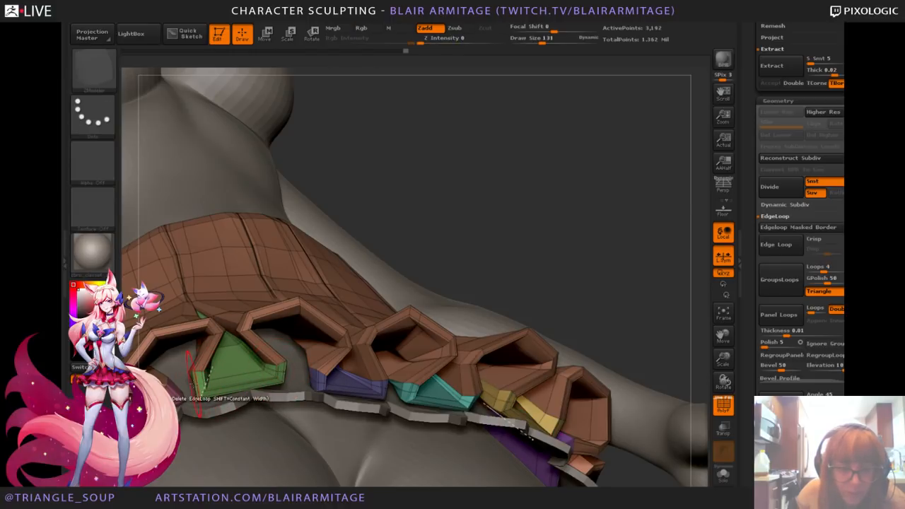
key("ctrl+z")
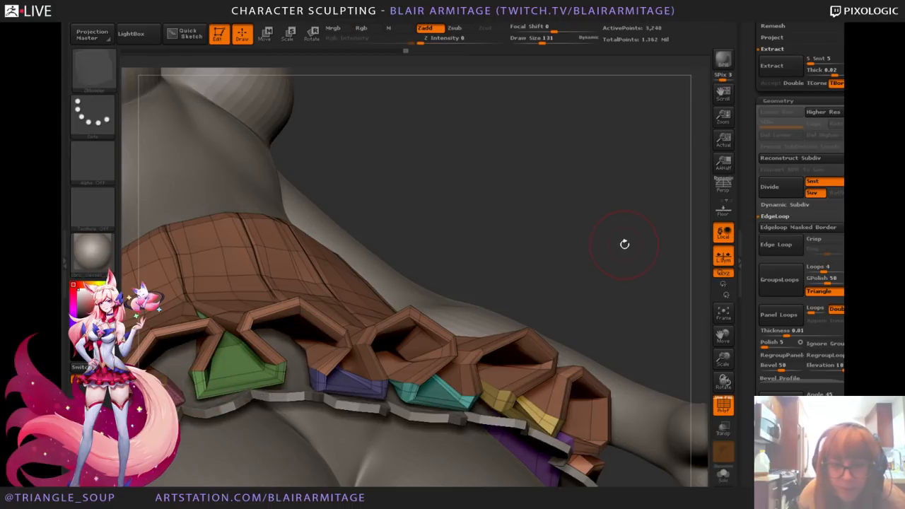
Step: Isolate the outer skirt and insert supporting edge loops into the purple and green inner folds at its side
left_click_drag(624, 245, 616, 253)
left_click(724, 475)
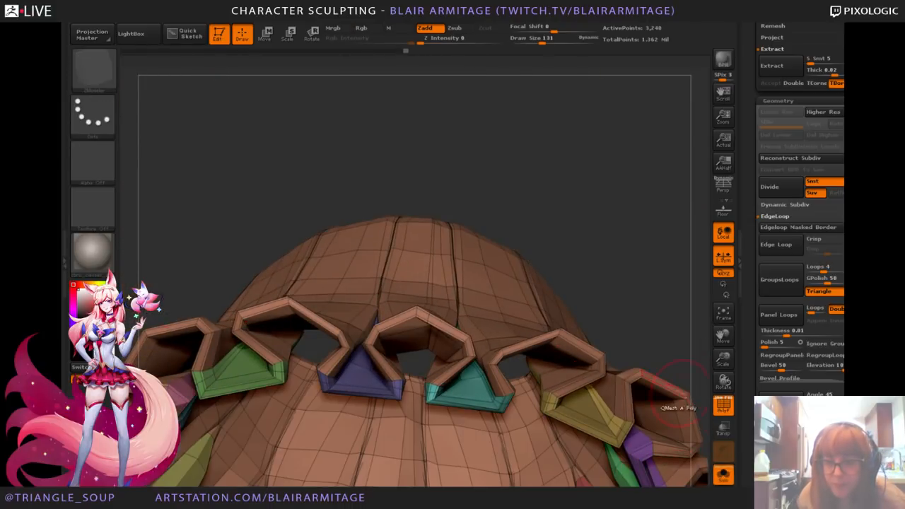
left_click_drag(697, 425, 444, 259, "alt")
left_click_drag(564, 269, 382, 291)
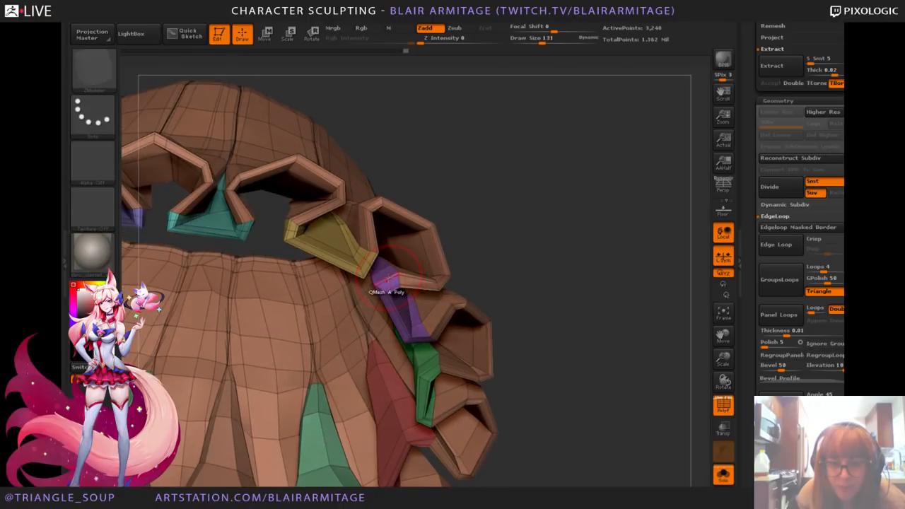
left_click(416, 337)
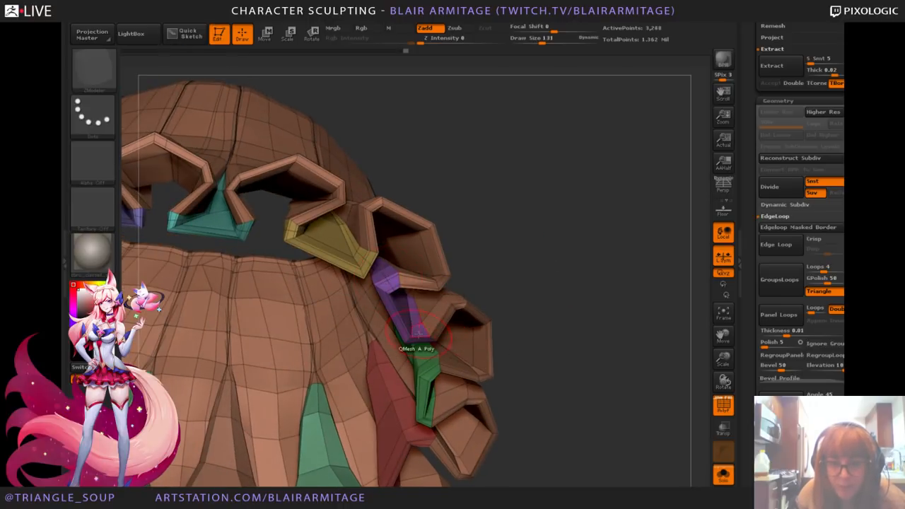
left_click(426, 369)
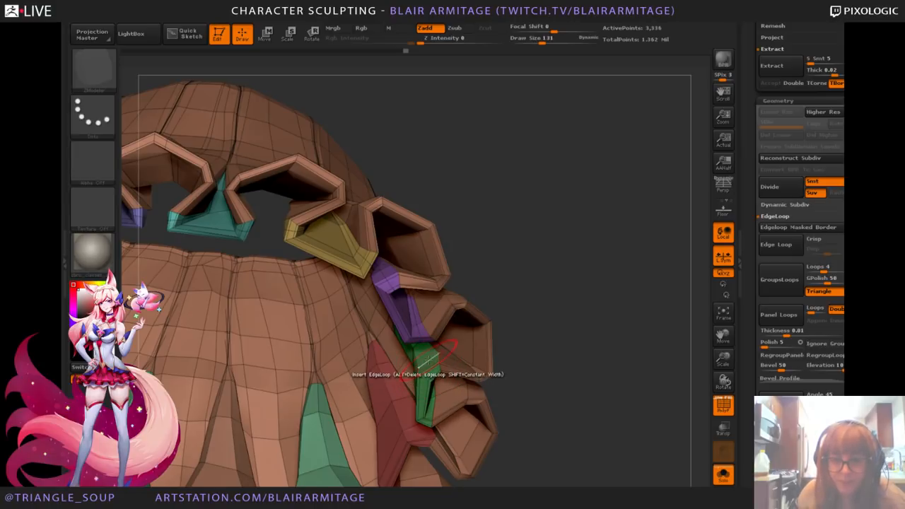
Step: Insert supporting edge loops near the corners of the green and red inner folds at the side of the outer skirt's hem
left_click_drag(586, 376, 459, 289)
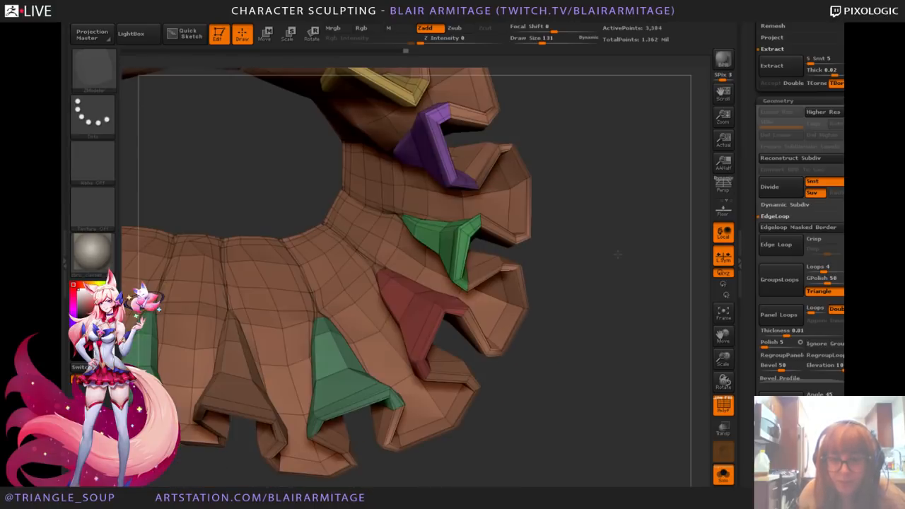
left_click(462, 286)
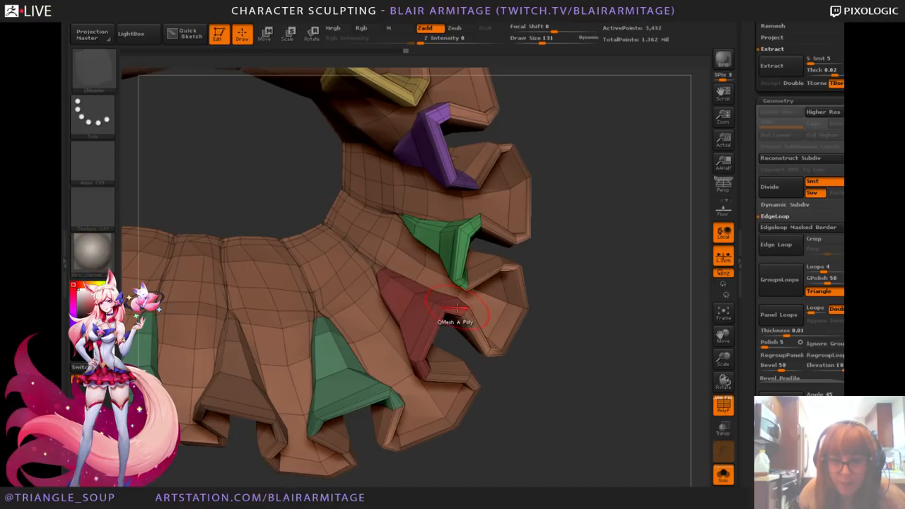
left_click(488, 312)
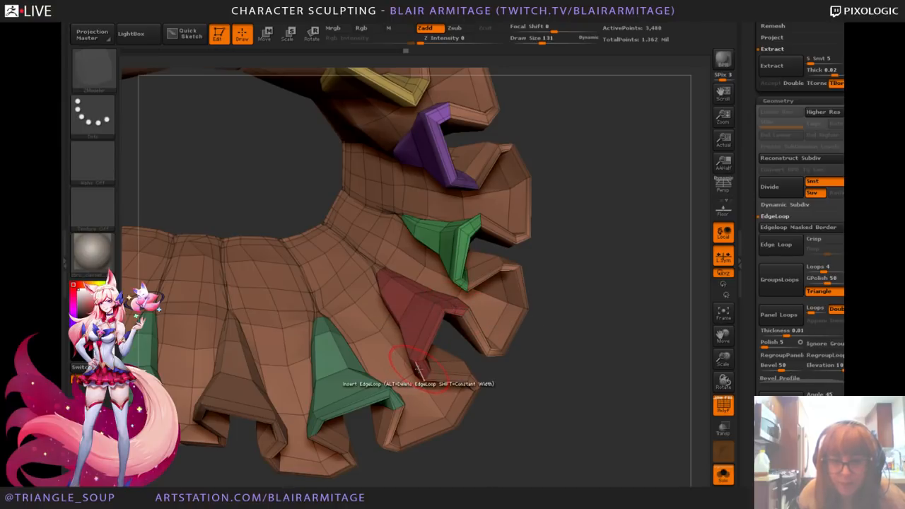
left_click(418, 368)
right_click_drag(385, 442, 446, 328)
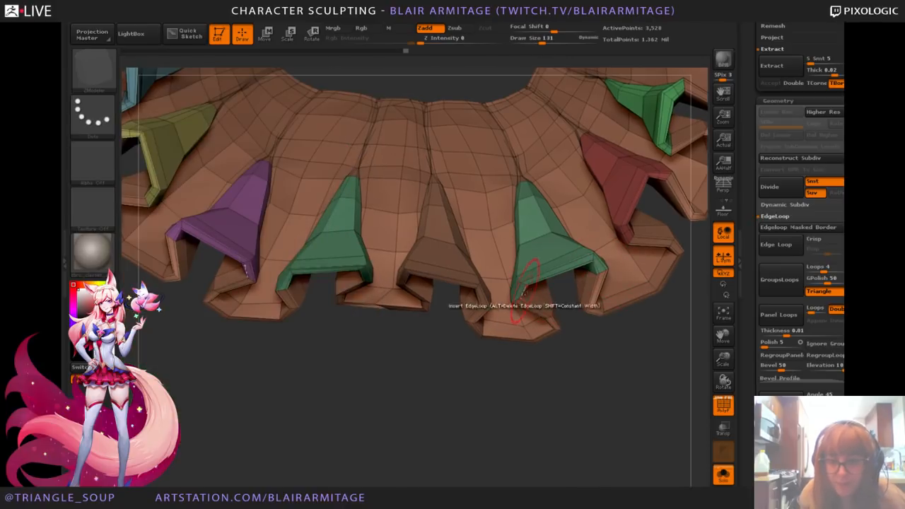
Step: Insert supporting edge loops near the corners of the teal and brown inner pleat folds along the front hem
left_click(518, 294)
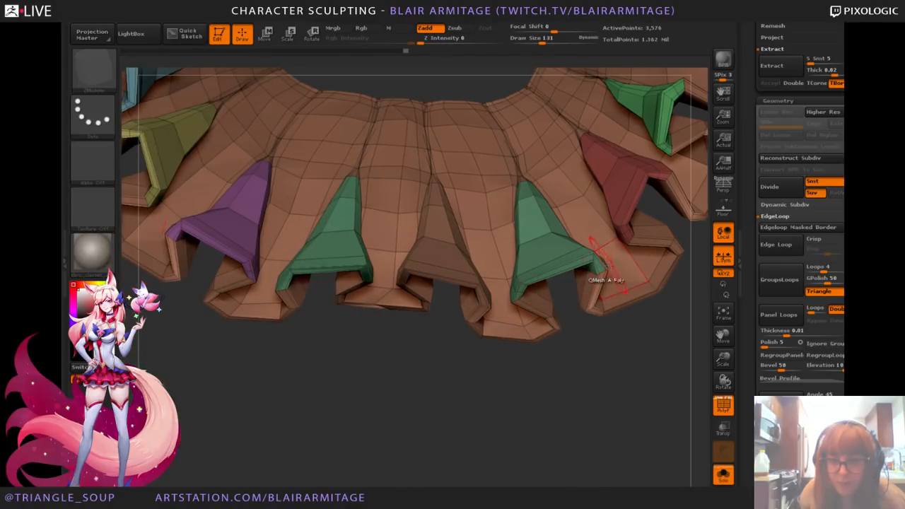
left_click(598, 273)
key("ctrl")
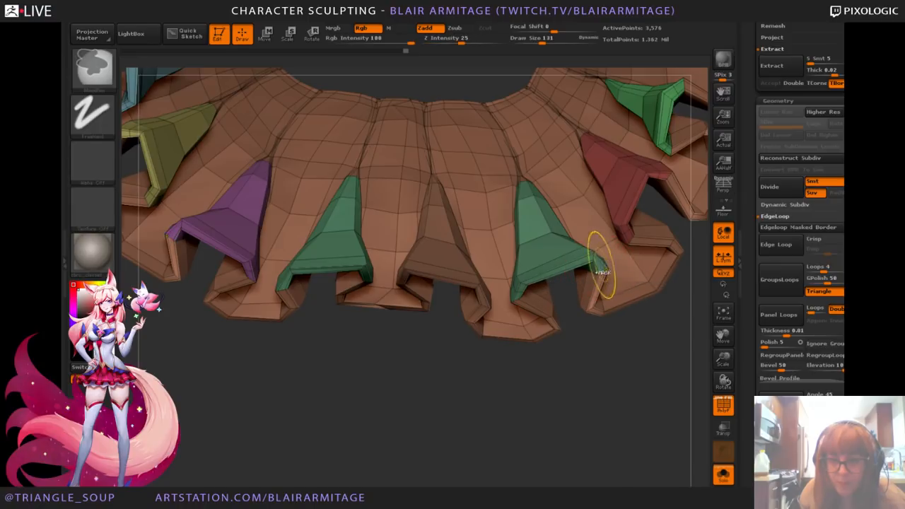
key("ctrl")
key("ctrl+z")
mouse_move(602, 407)
left_mouse_down()
mouse_move(544, 430)
mouse_move(534, 403)
mouse_move(390, 399)
mouse_move(408, 388)
left_mouse_up()
left_click(537, 273)
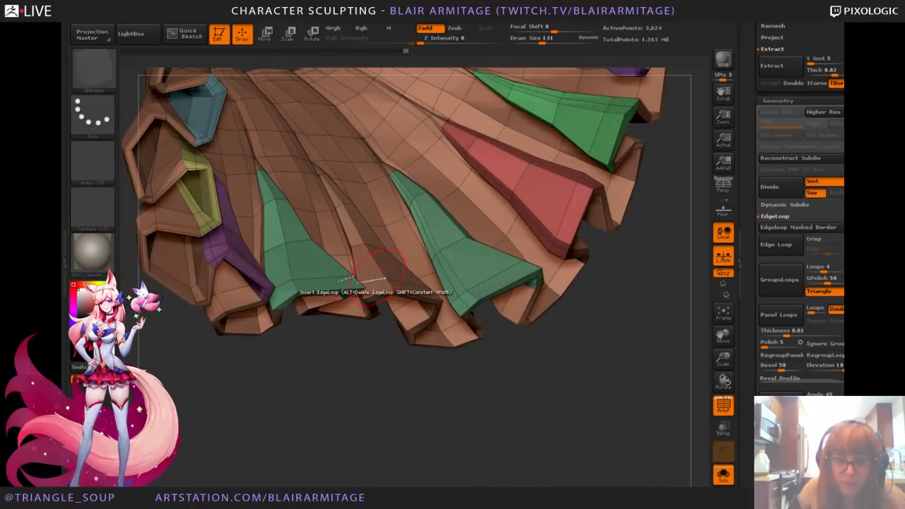
left_click_drag(339, 397, 483, 375)
left_click(464, 302)
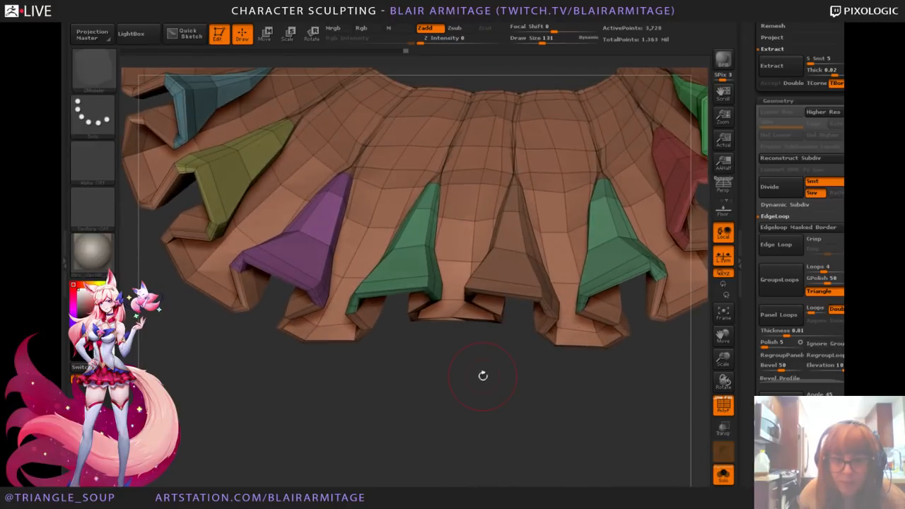
left_click_drag(555, 418, 689, 354)
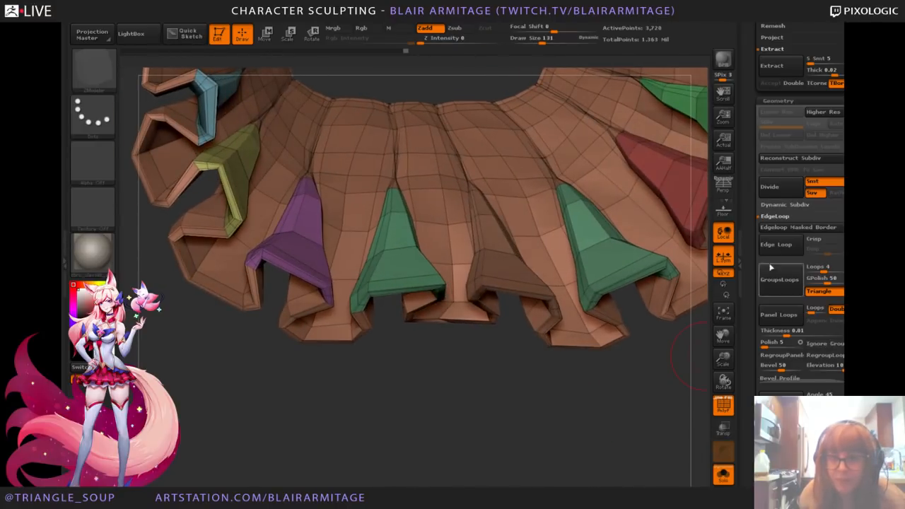
Step: Try subdividing the outer skirt to preview its reinforced folds, and return to the unsubdivided mesh
left_click(777, 187)
left_click_drag(507, 421, 465, 413)
key("shift+d")
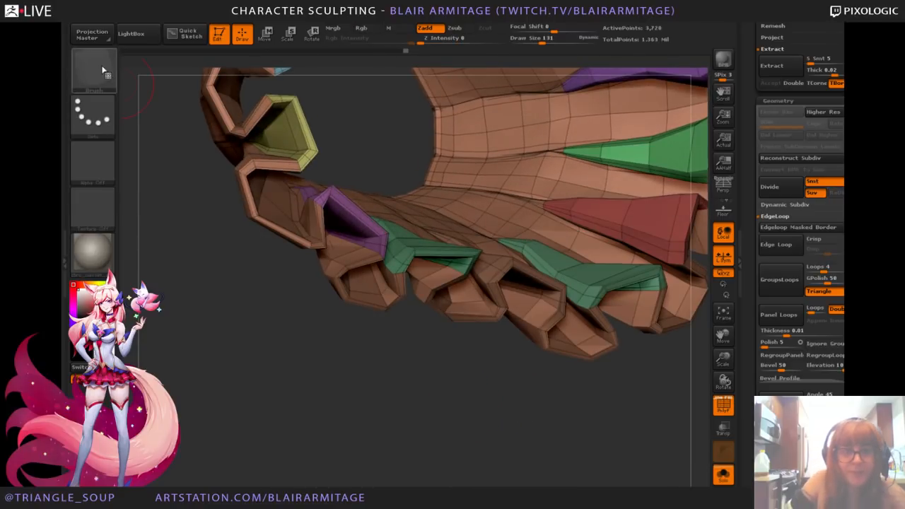
Step: Thicken the folded rim along the front of the outer skirt's hem with the Inflate brush
key("b")
left_click(210, 84)
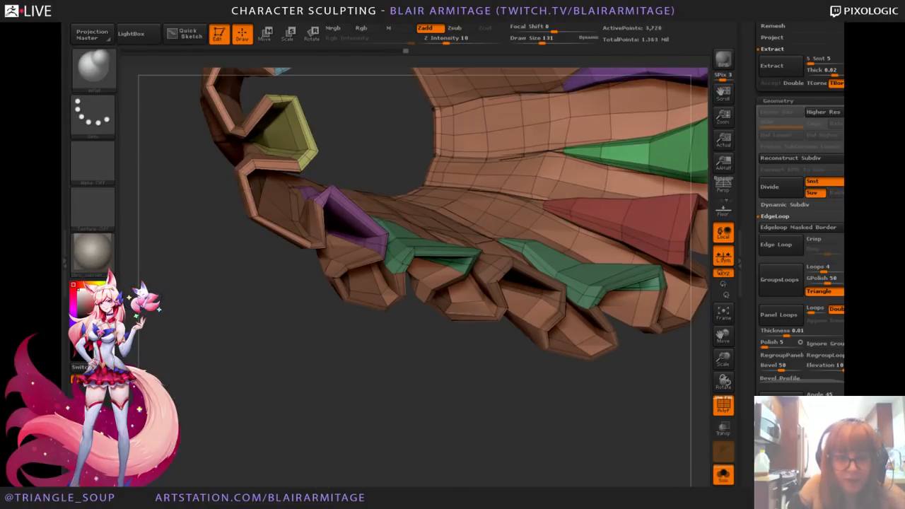
left_click_drag(285, 231, 297, 237)
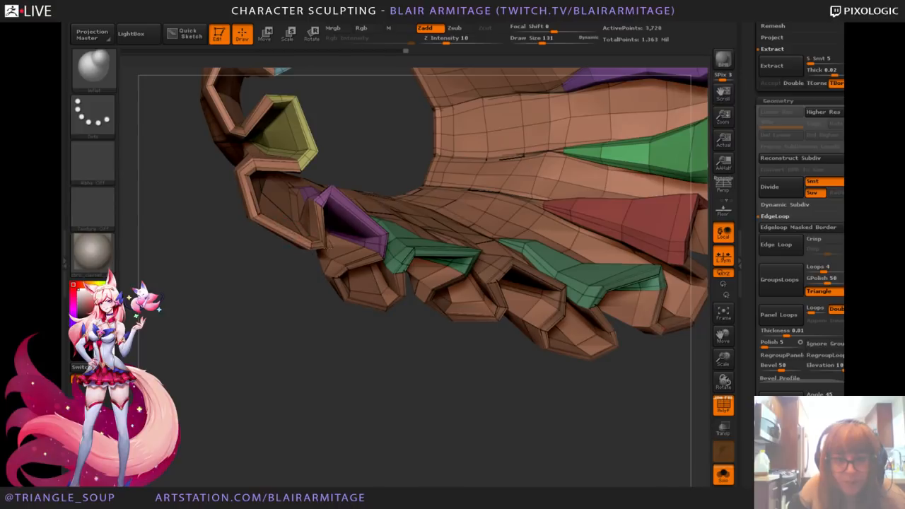
left_click_drag(263, 335, 282, 371)
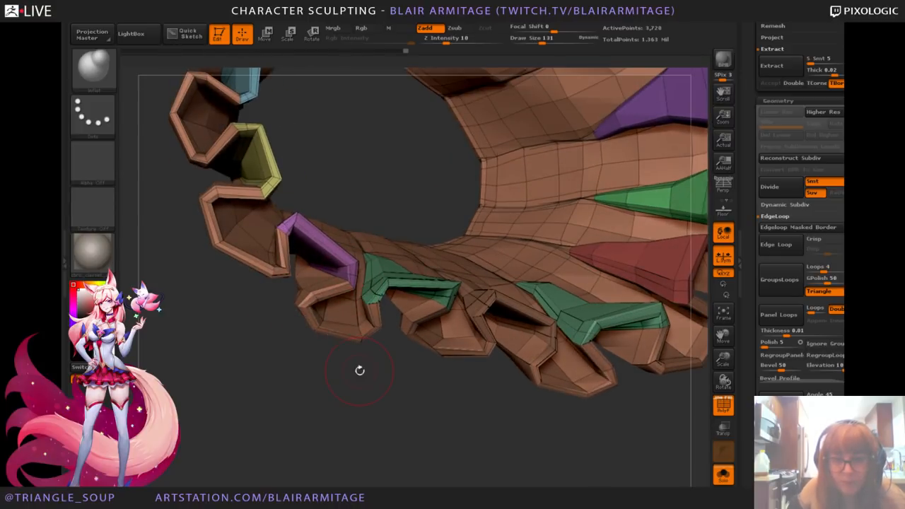
left_click_drag(359, 370, 405, 312)
mouse_move(426, 390)
left_mouse_down()
mouse_move(440, 364)
mouse_move(444, 376)
left_mouse_up()
left_click_drag(436, 442, 400, 368)
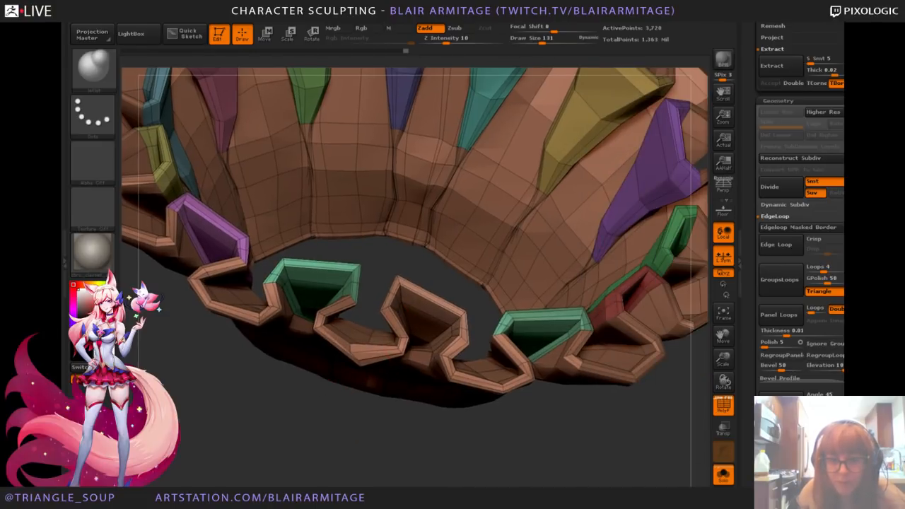
left_click_drag(353, 409, 293, 420)
left_click_drag(406, 418, 345, 421)
left_click_drag(608, 274, 603, 299)
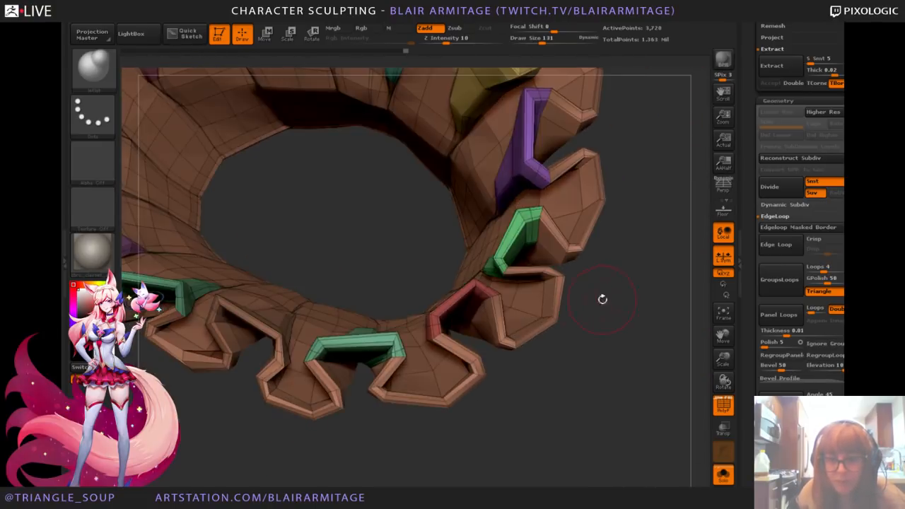
Step: Continue around the back and side pleats, inflating the thin parts of the hem rim
left_click_drag(670, 220, 644, 358)
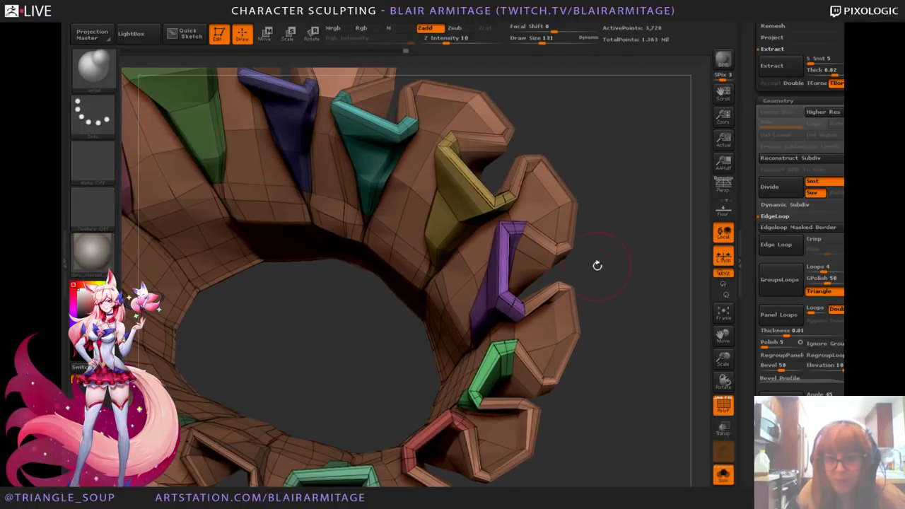
left_click_drag(596, 262, 662, 166)
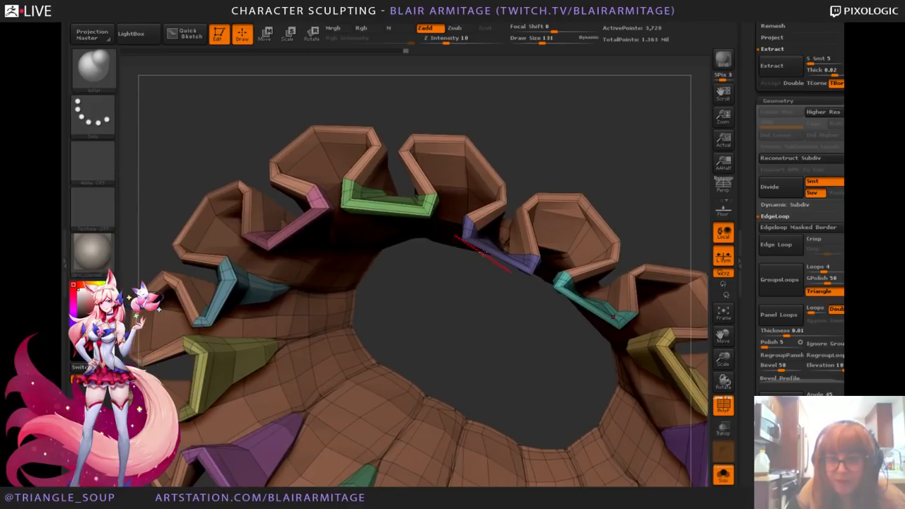
left_click_drag(534, 231, 543, 210)
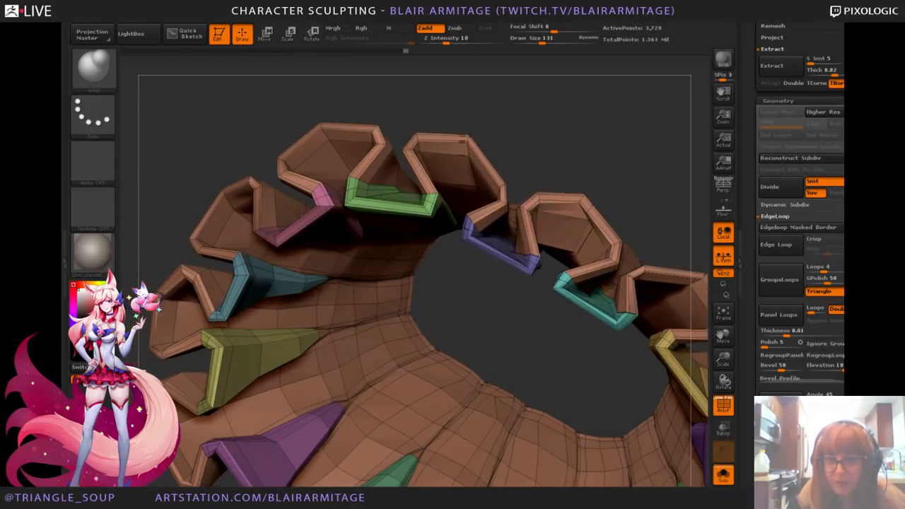
left_click_drag(572, 176, 633, 127)
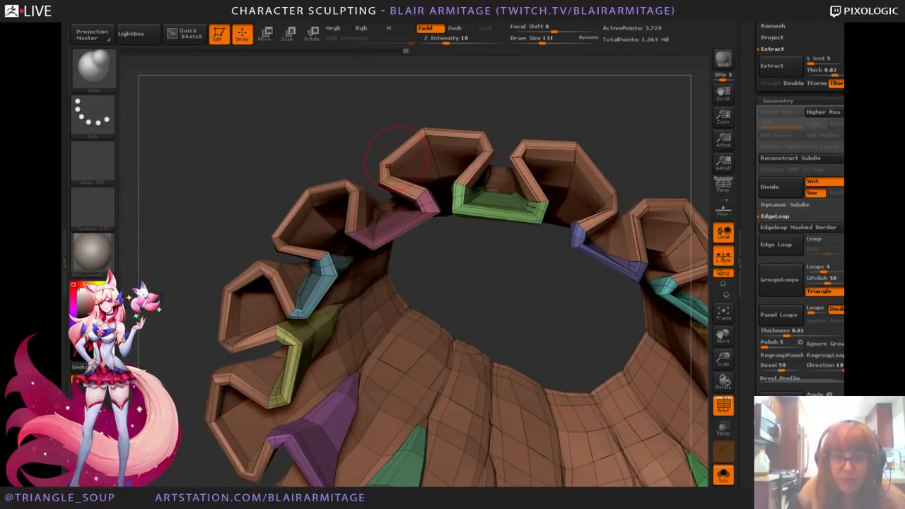
left_click_drag(325, 147, 272, 150)
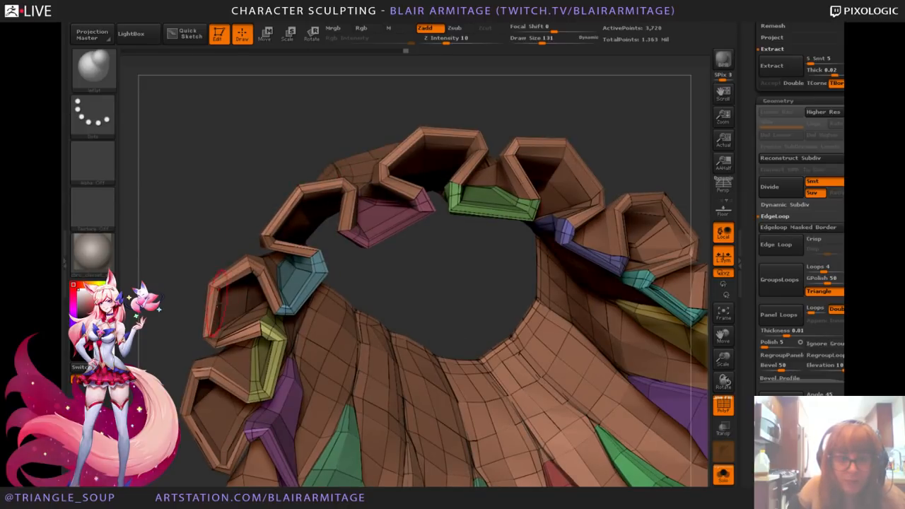
left_click_drag(134, 315, 201, 234, "alt")
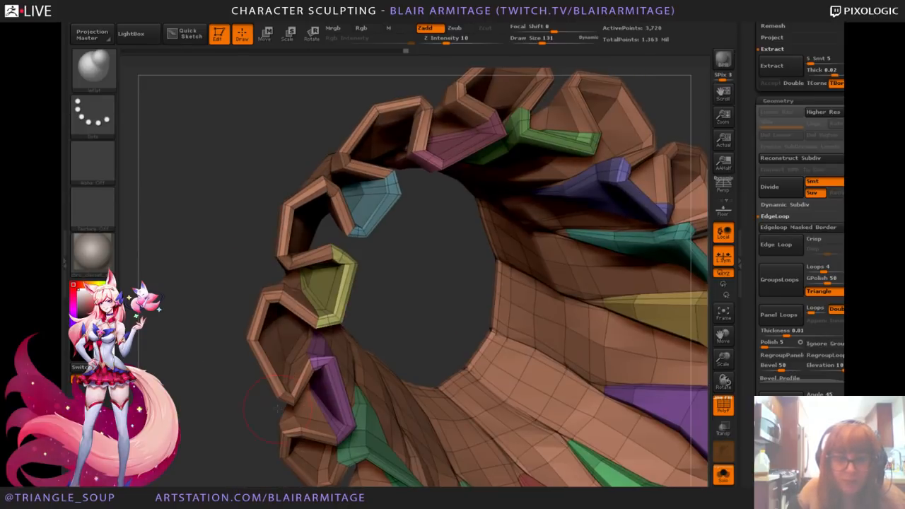
mouse_move(228, 423)
left_mouse_down()
mouse_move(220, 447)
mouse_move(139, 337)
left_mouse_up()
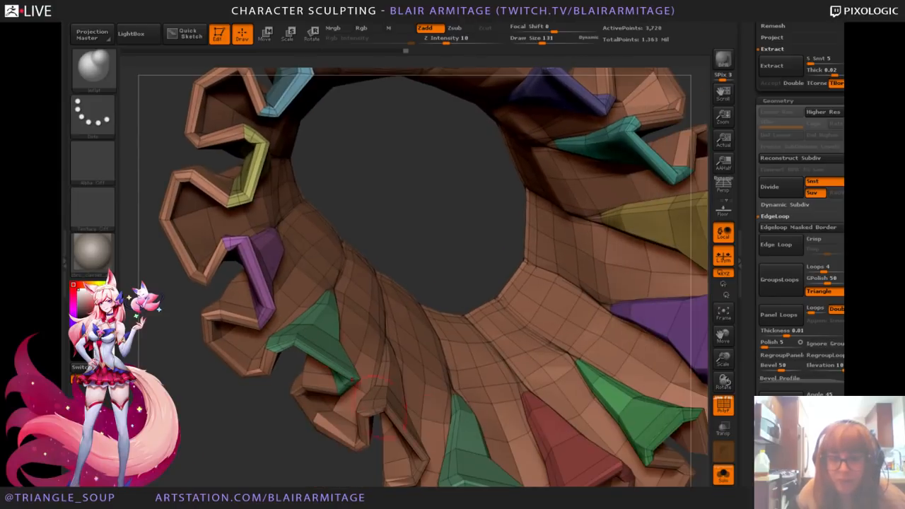
Step: Subdivide the outer skirt twice to subdivision level 3 and turn off the polygon wireframe display
left_click(787, 189)
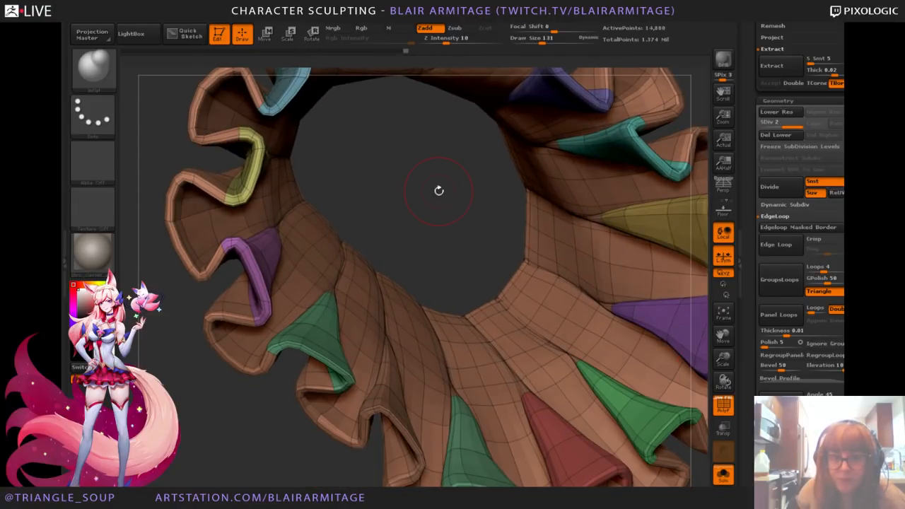
left_click(771, 187)
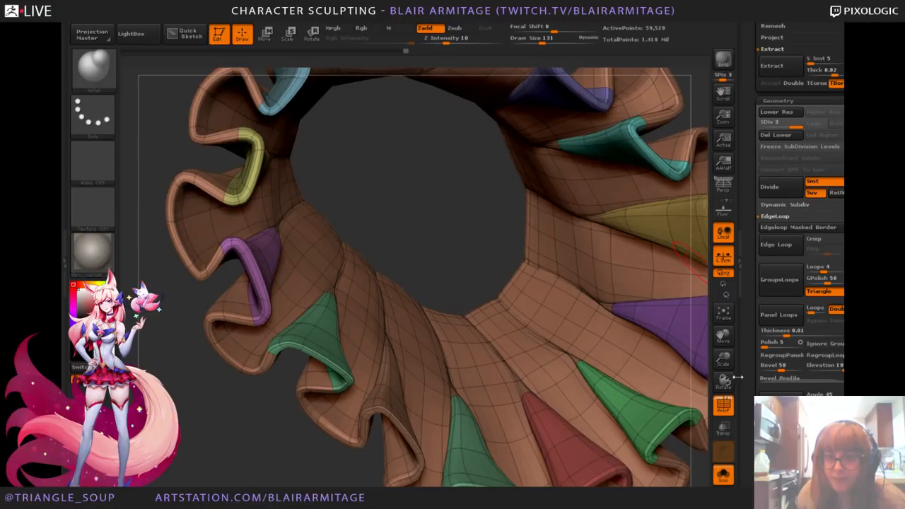
left_click(725, 411)
left_click_drag(724, 336, 652, 382)
left_click_drag(723, 364, 731, 418)
mouse_move(630, 318)
left_mouse_down()
mouse_move(622, 299)
mouse_move(477, 200)
left_mouse_up()
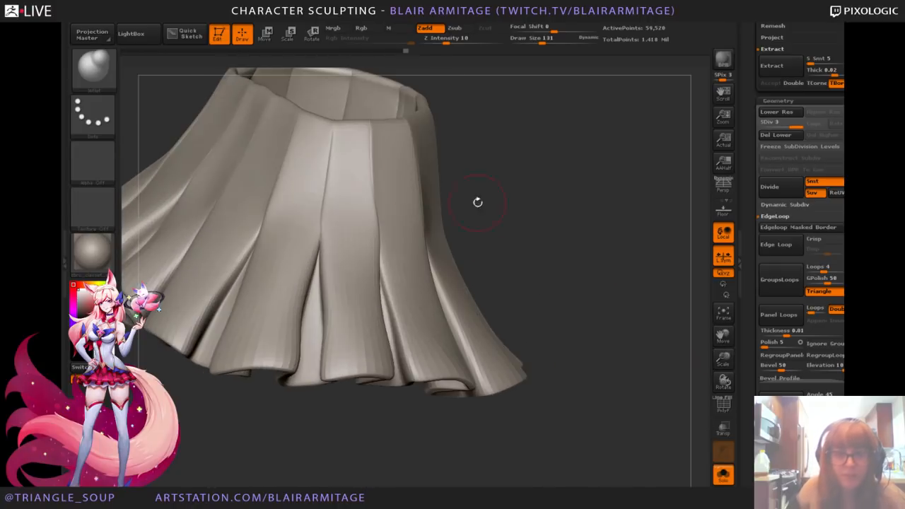
Step: Choose the Move Topological brush for the smoothed skirt and leave Solo mode to show it on the body
left_click(93, 67)
left_click(289, 87)
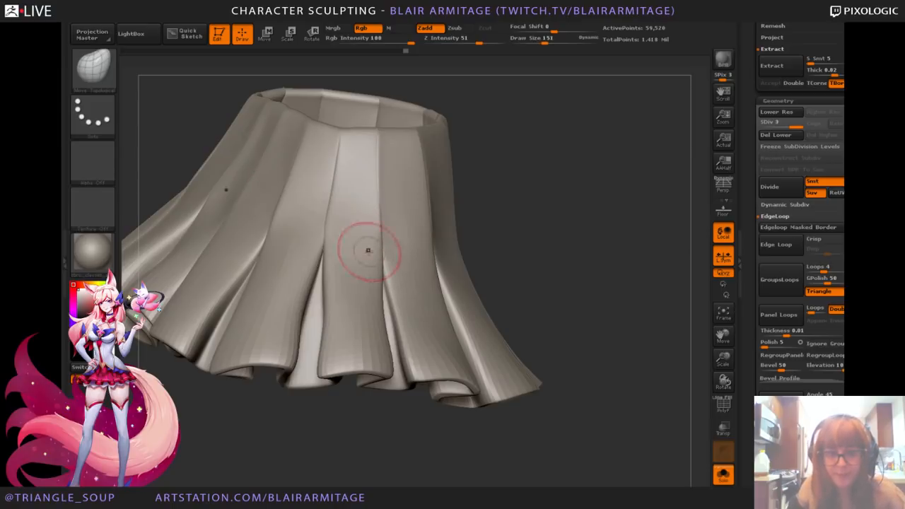
mouse_move(566, 269)
left_mouse_down("shift")
mouse_move(616, 220)
mouse_move(595, 221)
left_mouse_up("shift")
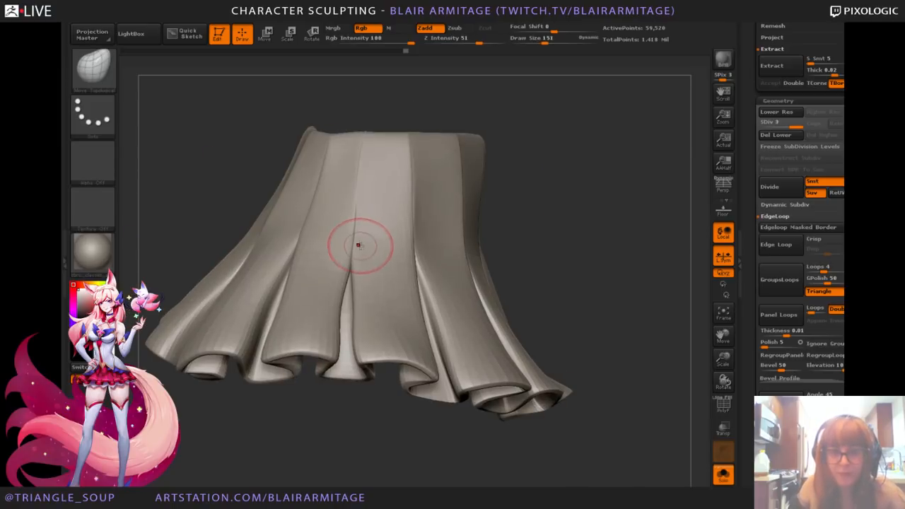
mouse_move(490, 280)
left_mouse_down()
mouse_move(683, 348)
mouse_move(646, 267)
mouse_move(586, 306)
left_mouse_up()
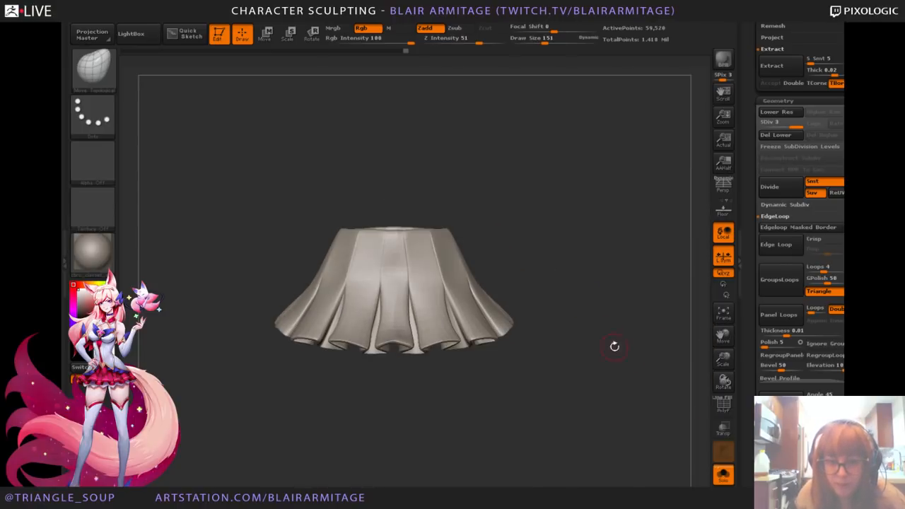
left_click(723, 476)
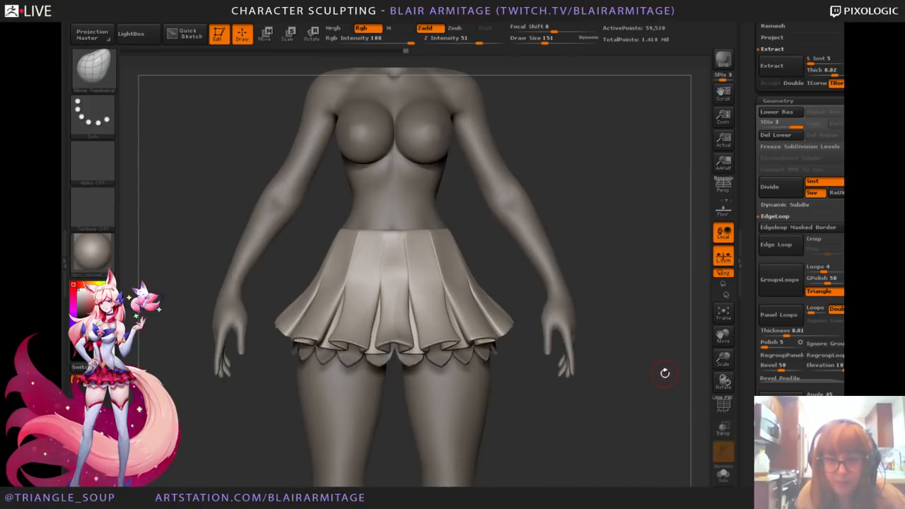
Step: Make all hidden subtools visible so the skirt can be judged together with the rest of the costume
left_click_drag(749, 318, 748, 463)
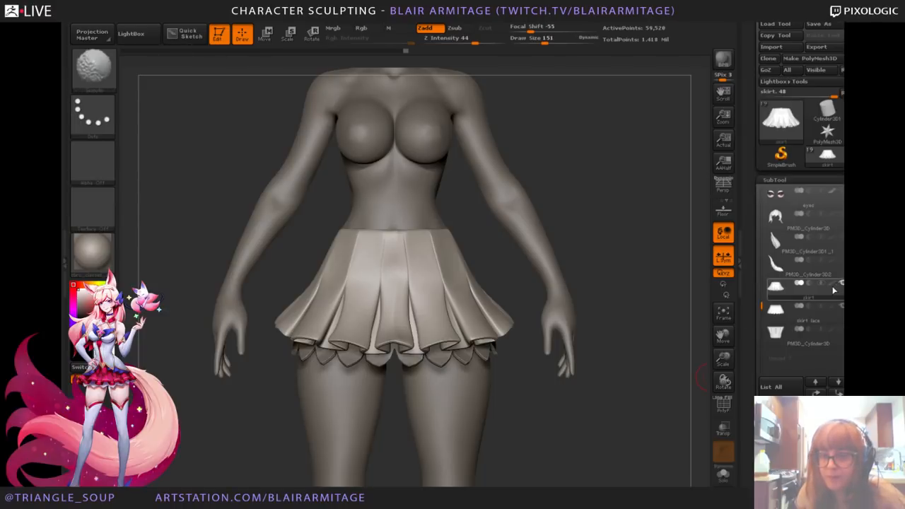
left_click(811, 296)
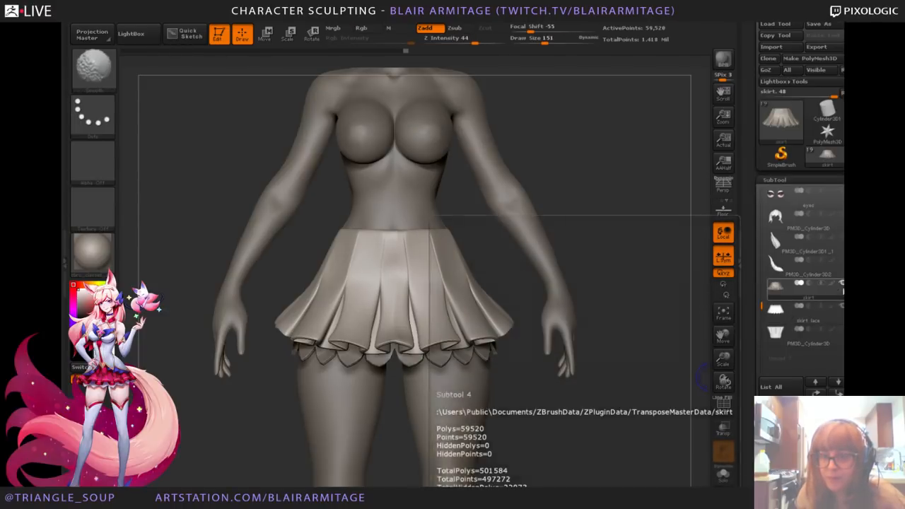
left_click(841, 283, "shift")
left_click(800, 284, "shift")
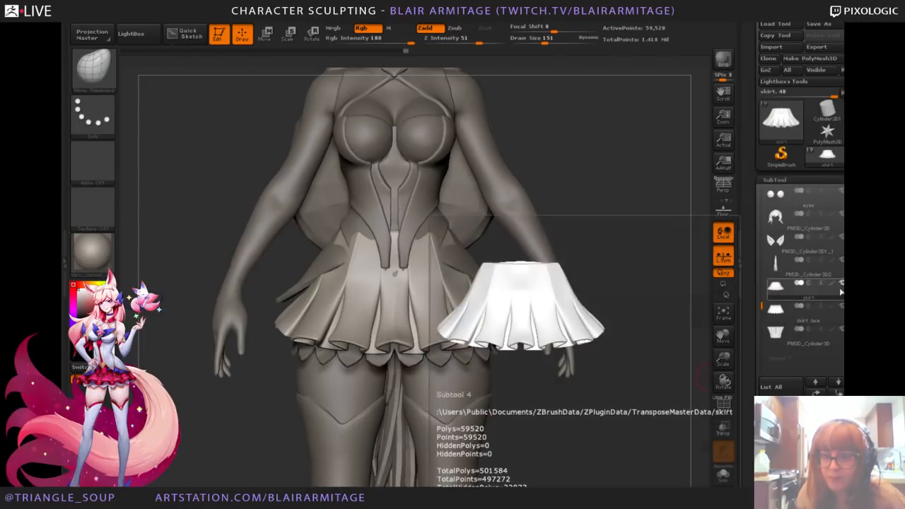
Step: Choose the Move brush for the outer skirt and set its draw size to 131
mouse_move(672, 383)
left_mouse_down()
mouse_move(651, 381)
mouse_move(672, 379)
left_mouse_up()
mouse_move(679, 347)
left_mouse_down()
mouse_move(618, 349)
mouse_move(650, 372)
mouse_move(654, 332)
left_mouse_up()
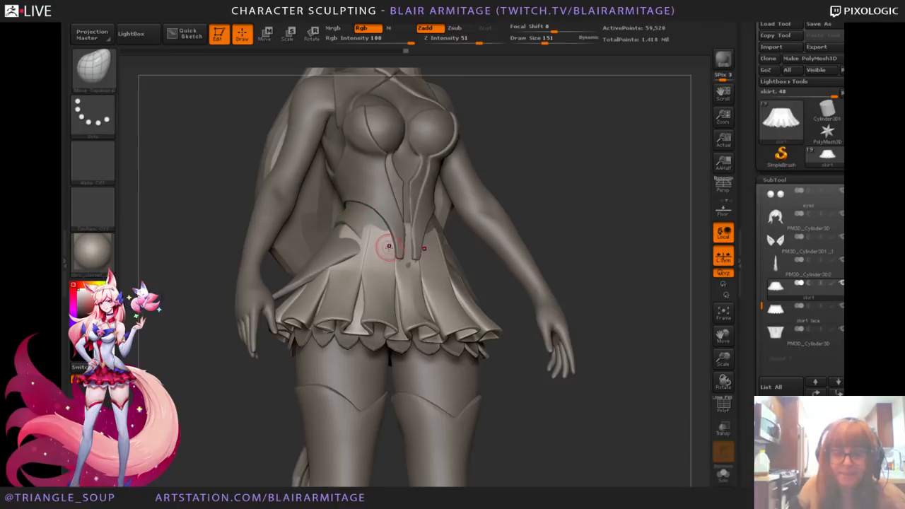
left_click(92, 68)
left_click(92, 67)
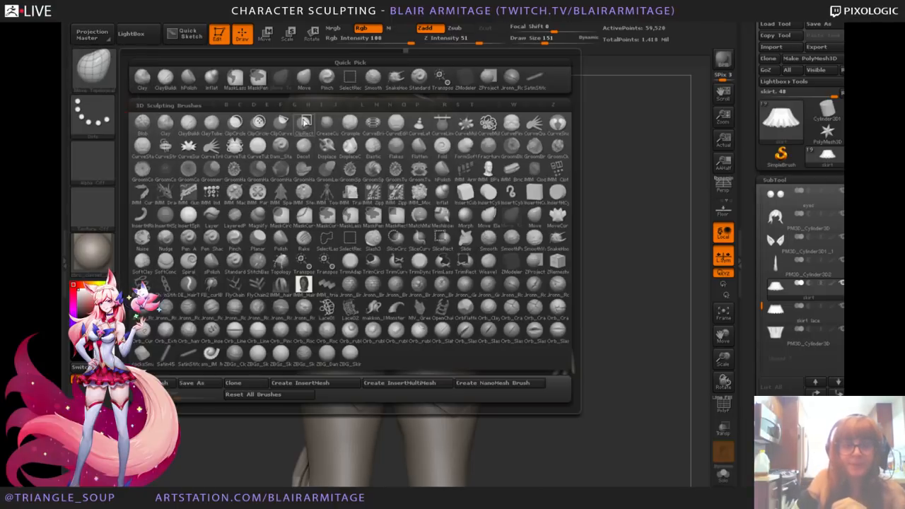
left_click(305, 76)
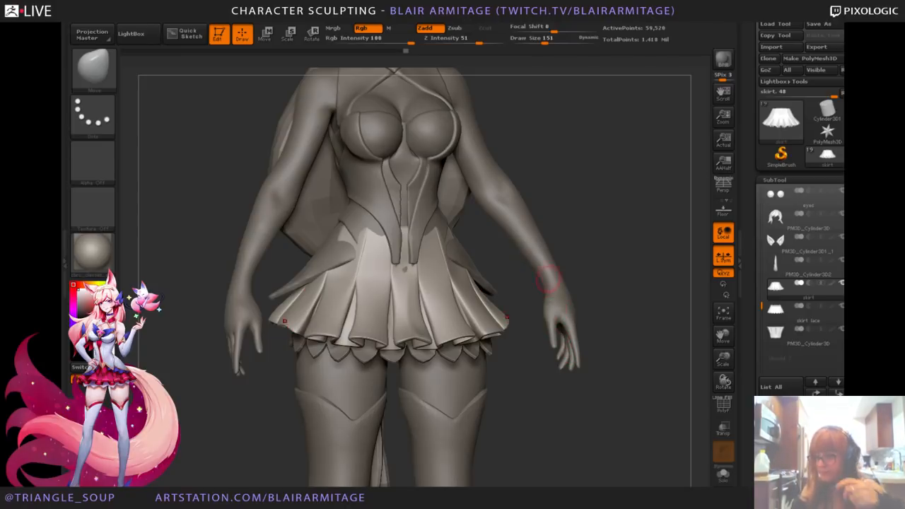
key("bracketright")
key("bracketright")
key("bracketright")
key("bracketright")
key("bracketright")
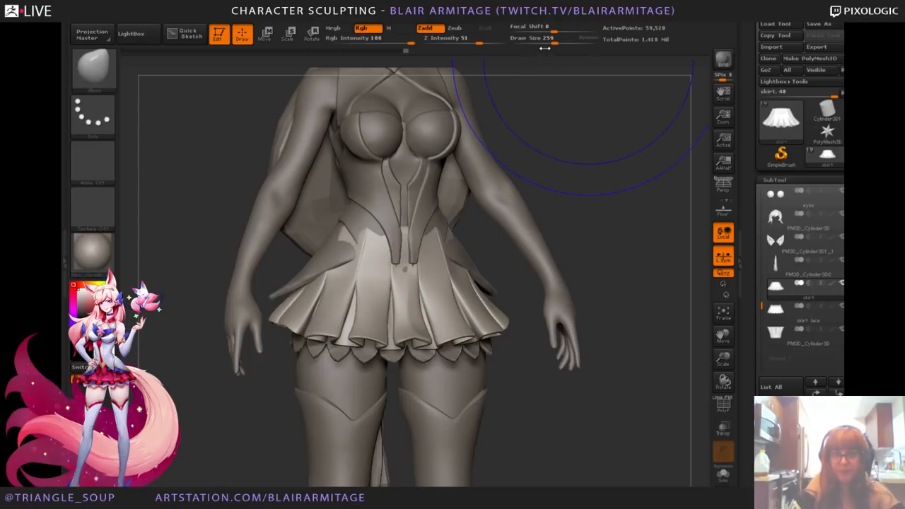
left_click(543, 39)
Step: Push the outer skirt's waist inward so that it tucks beneath the waistband and corset
left_click_drag(620, 203, 675, 206)
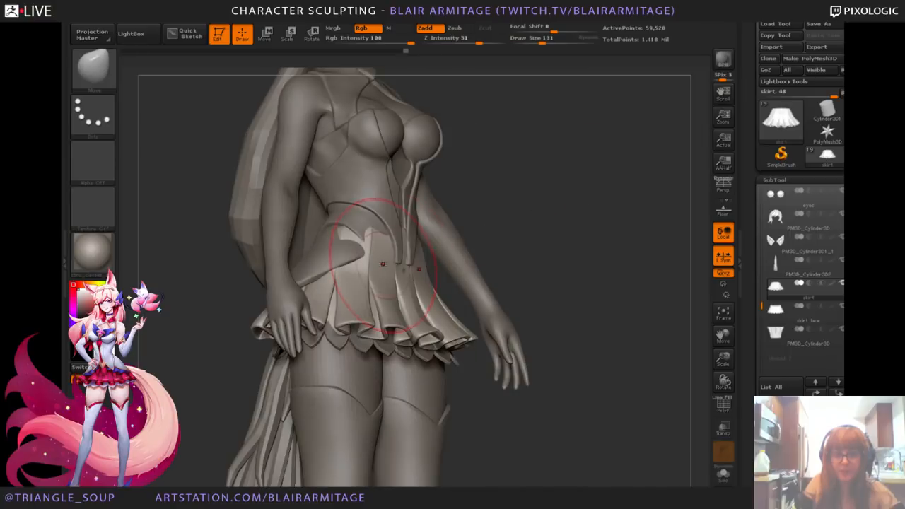
left_click_drag(523, 245, 357, 242)
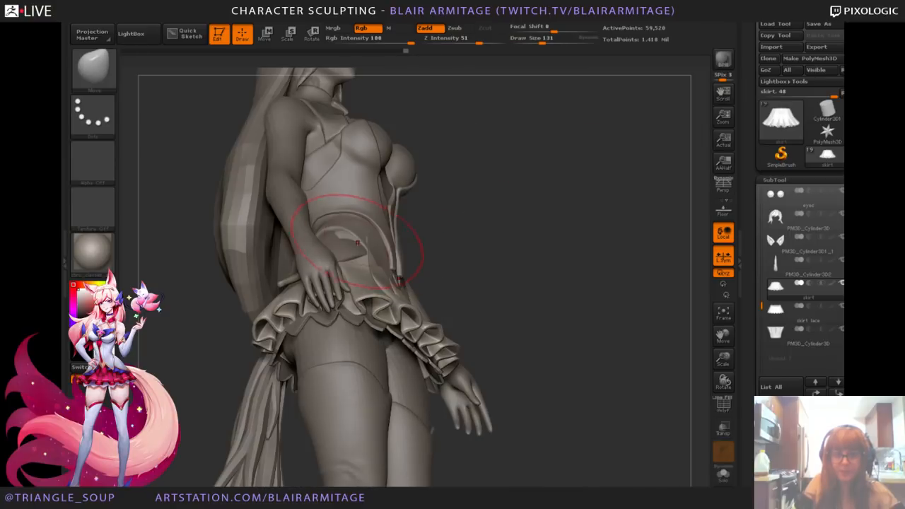
left_click_drag(565, 228, 594, 241)
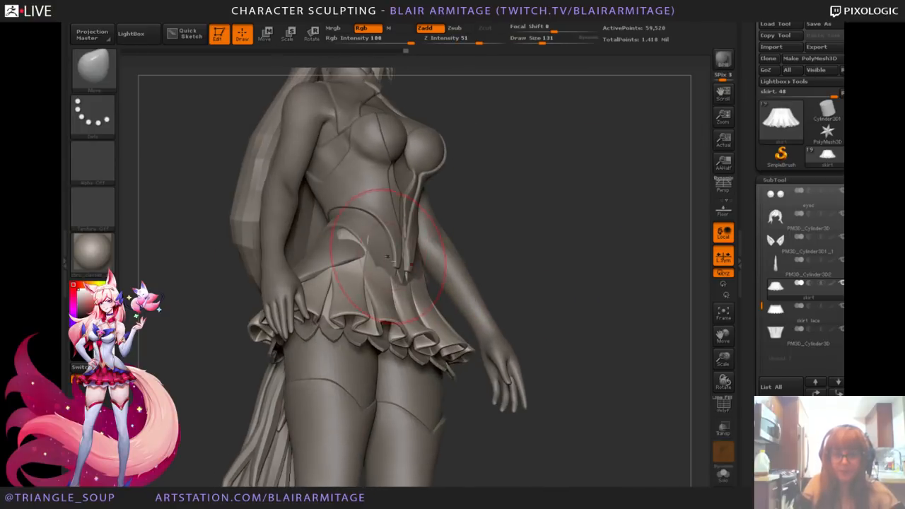
Step: Select the waistband piece and pull its front and side outward so it lies over the skirt
left_click(389, 254, "alt")
left_click_drag(532, 235, 304, 232)
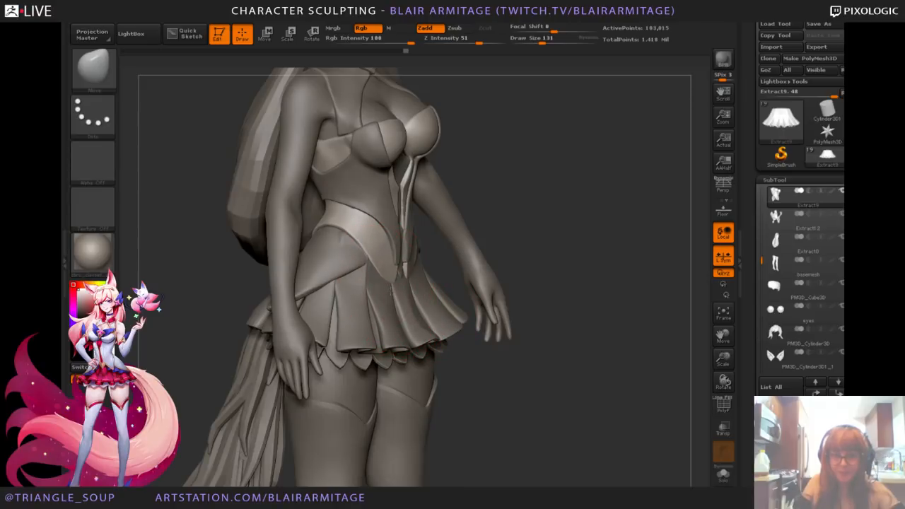
left_click_drag(566, 281, 416, 227)
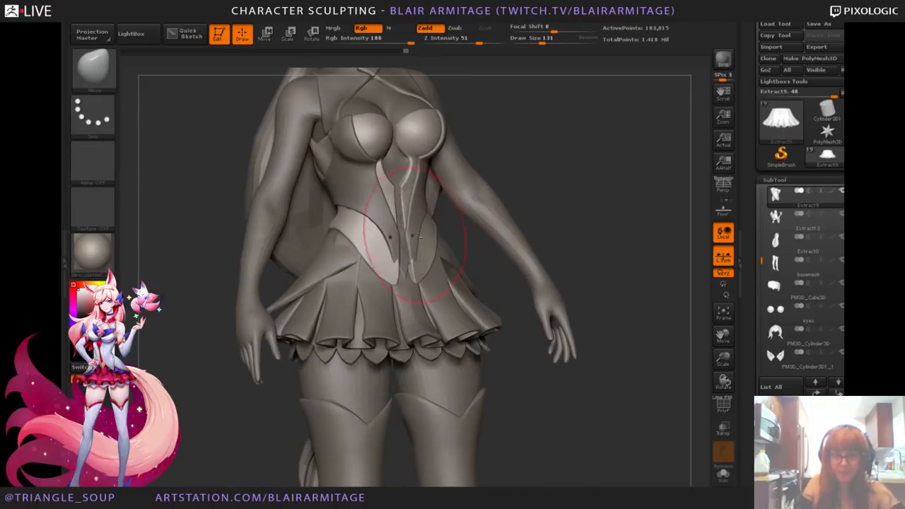
Step: Try to reshape the lower points of the front corset panels with the Move brush
left_click(416, 225, "alt")
left_click_drag(554, 224, 420, 272)
key("ctrl+z")
Step: Fit the side hip panel and the waistband against each other where they overlap at the hip
left_click_drag(585, 252, 315, 226)
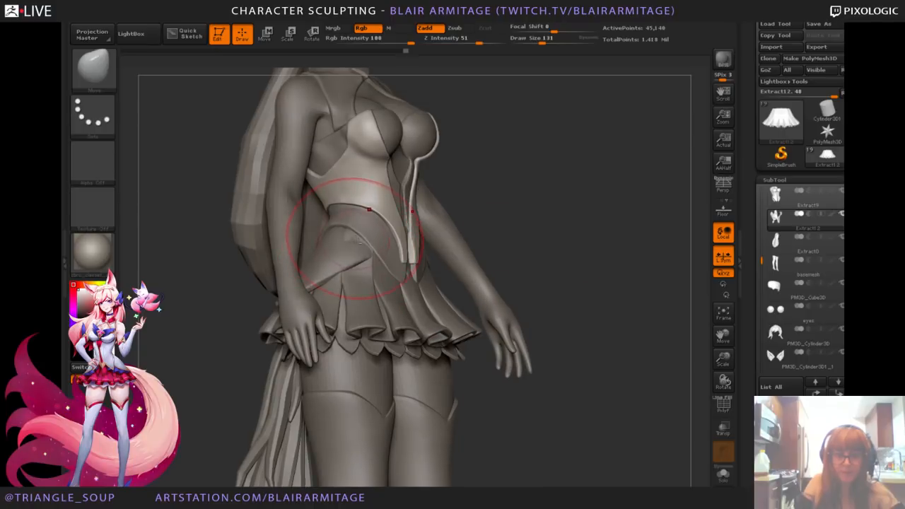
left_click(363, 239, "alt")
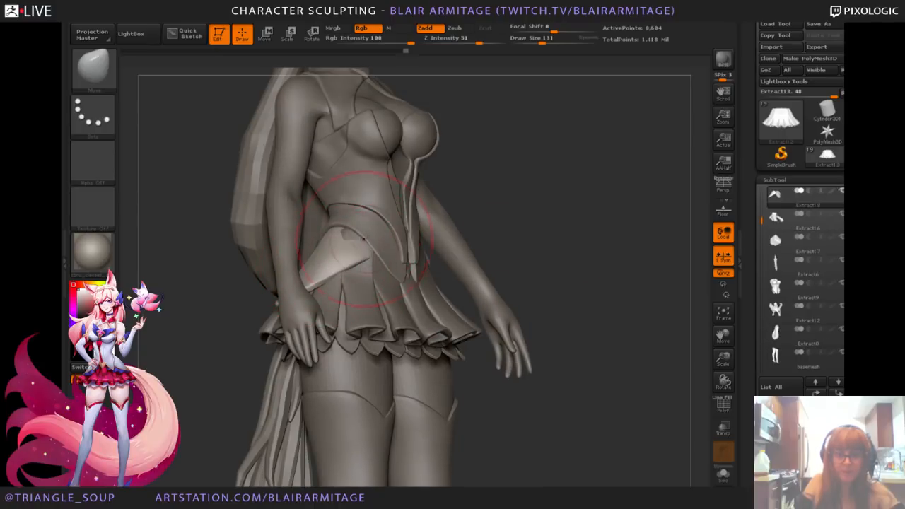
left_click(389, 242, "alt")
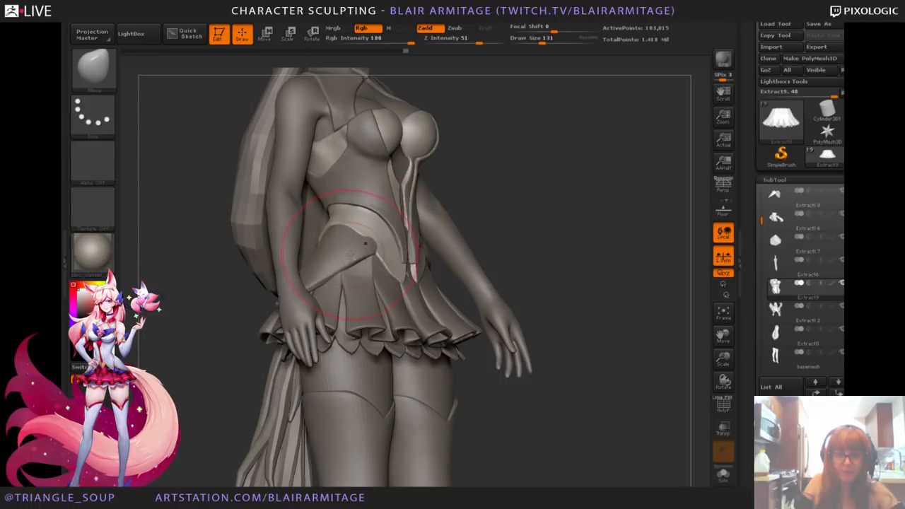
left_click(367, 242, "alt")
left_click(388, 240, "alt")
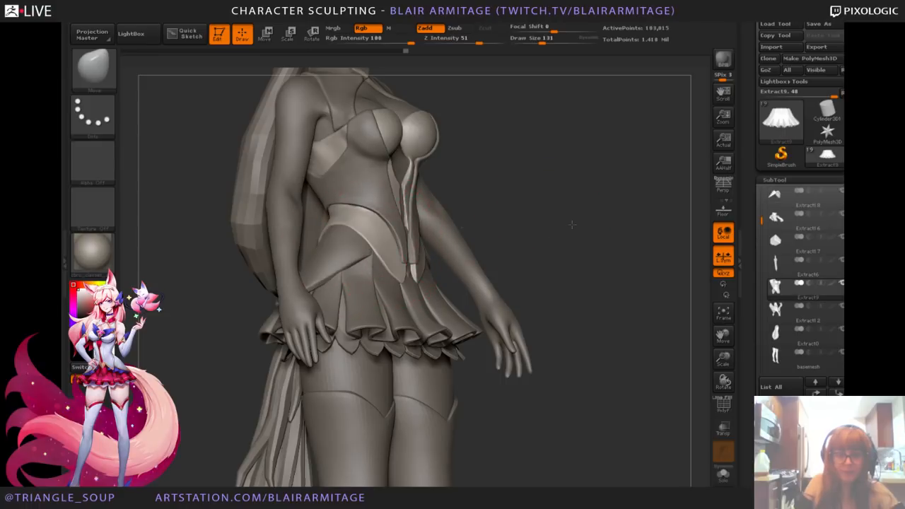
Step: Select the flared hip panels and reshape them symmetrically over the skirt's side pleats
left_click_drag(574, 226, 587, 187)
right_click_drag(450, 232, 330, 273)
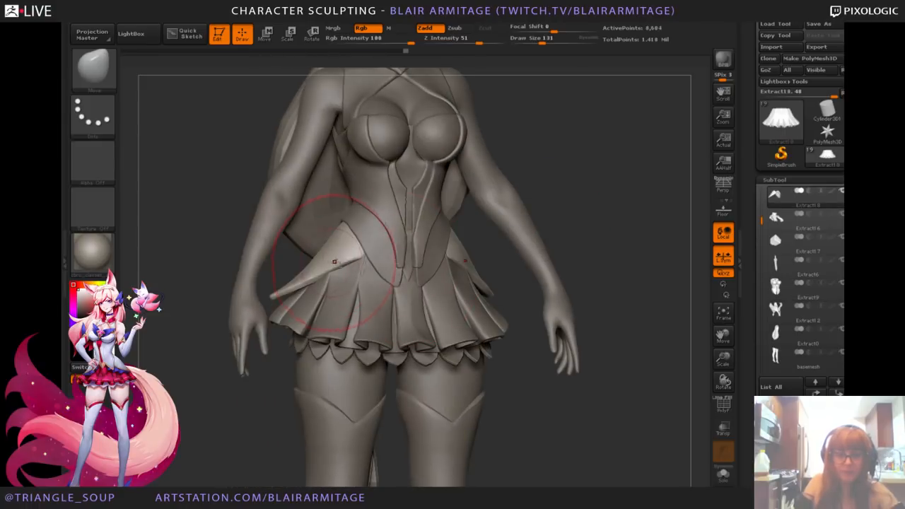
left_click(383, 271, "alt")
right_click_drag(393, 260, 333, 283)
left_click_drag(602, 233, 675, 248)
left_click_drag(283, 299, 280, 293)
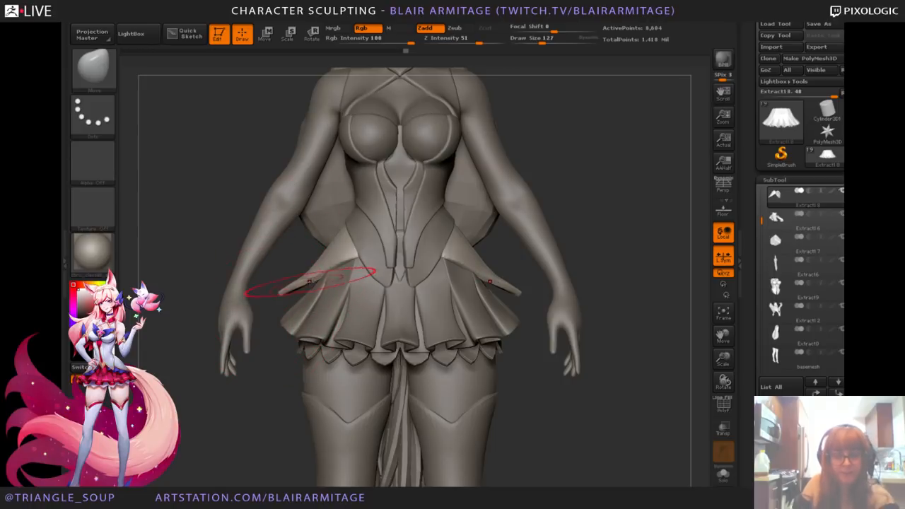
Step: Refine and smooth the pointed outer tips of the hip panels with a draw size of 79
key("bracketleft")
key("bracketleft")
key("bracketleft")
key("bracketleft")
key("bracketleft")
left_click_drag(288, 291, 291, 292, "shift")
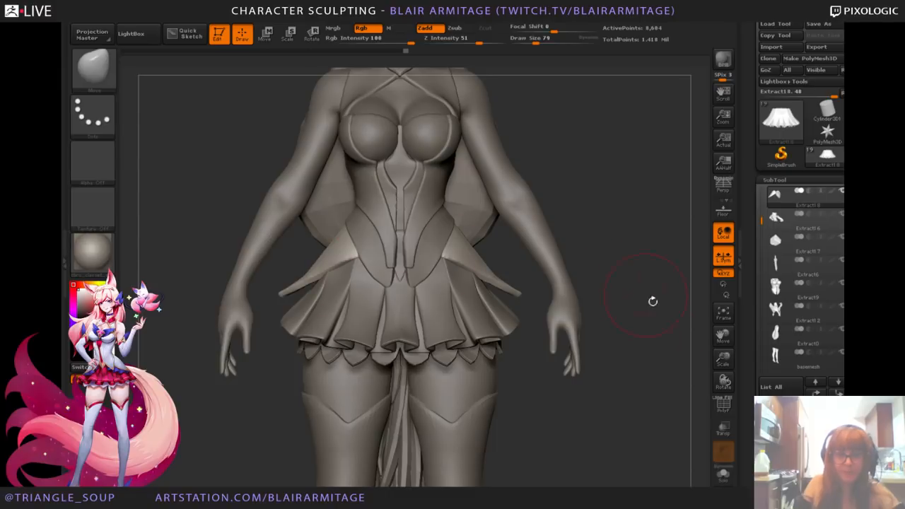
left_click_drag(642, 314, 619, 369, "alt")
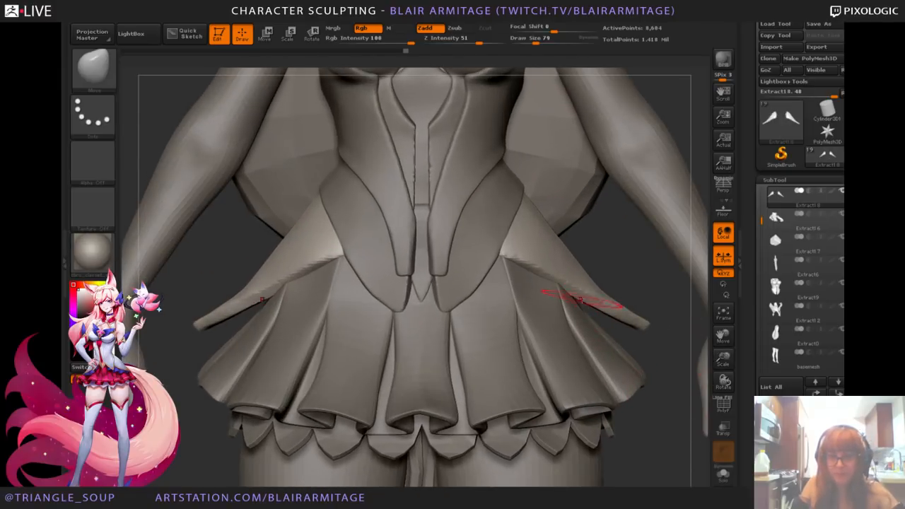
Step: Select the leftover pleated cylinder above the head and flip it with a Rotate deformation of 180
left_click_drag(724, 359, 633, 272)
key("f")
mouse_move(525, 262)
left_mouse_down()
mouse_move(589, 360)
mouse_move(609, 374)
mouse_move(594, 373)
left_mouse_up()
left_click_drag(554, 200, 389, 137)
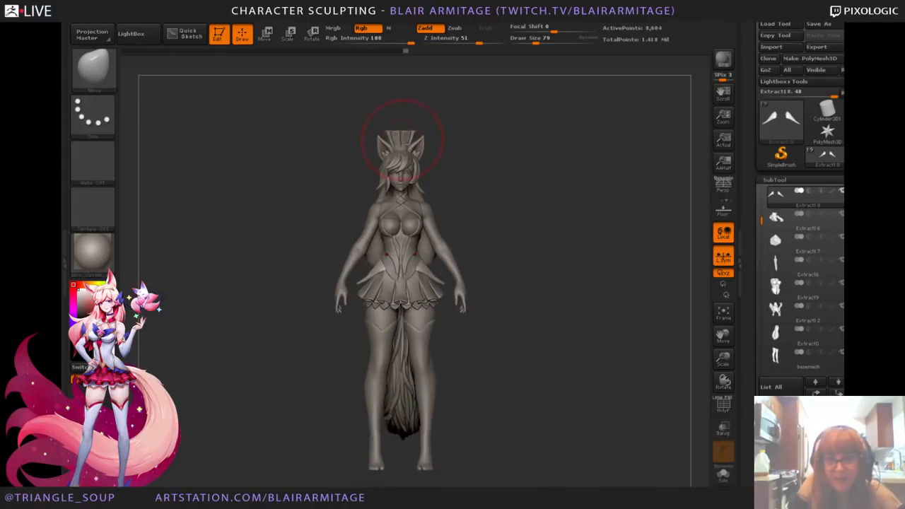
left_click(388, 138, "alt")
left_click(312, 33)
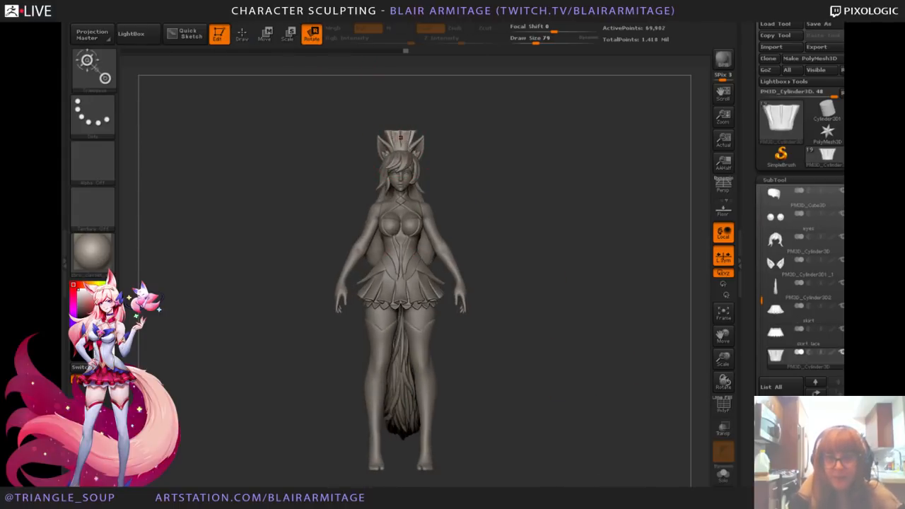
left_click_drag(400, 185, 401, 197)
left_click_drag(747, 385, 738, 199)
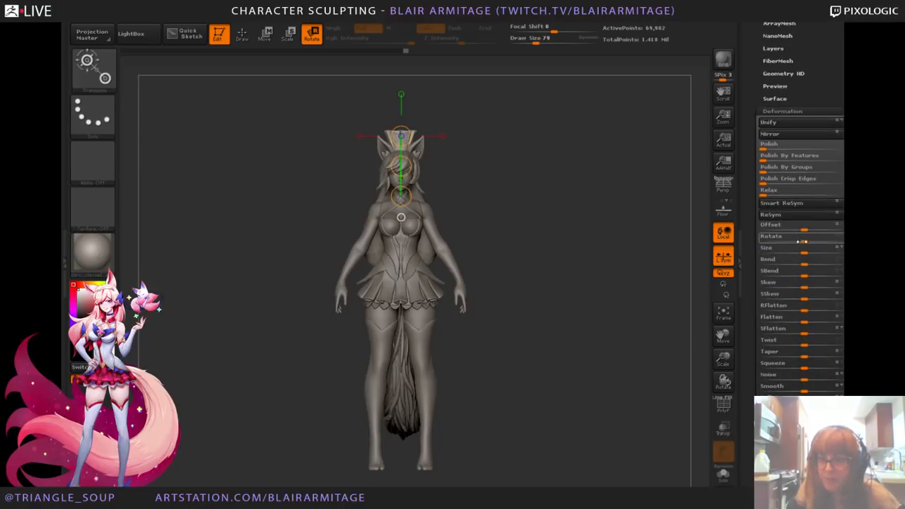
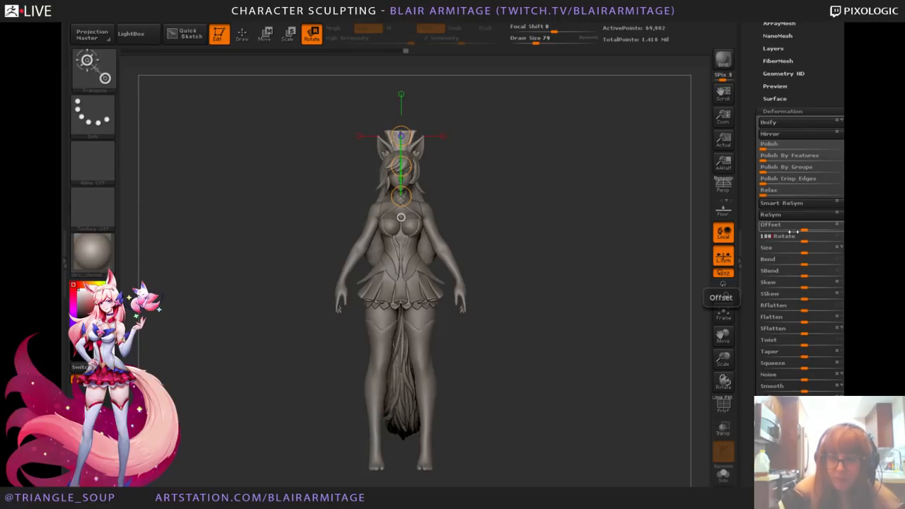
key("Return")
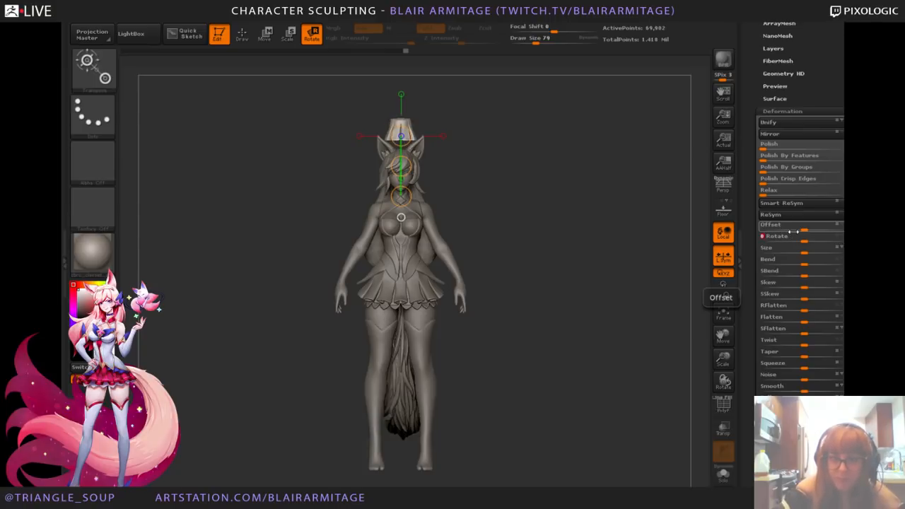
Step: Scale up the flipped pleated cylinder and move it down from the head to the hips
left_click(289, 37)
left_click_drag(401, 166, 401, 215)
key("w")
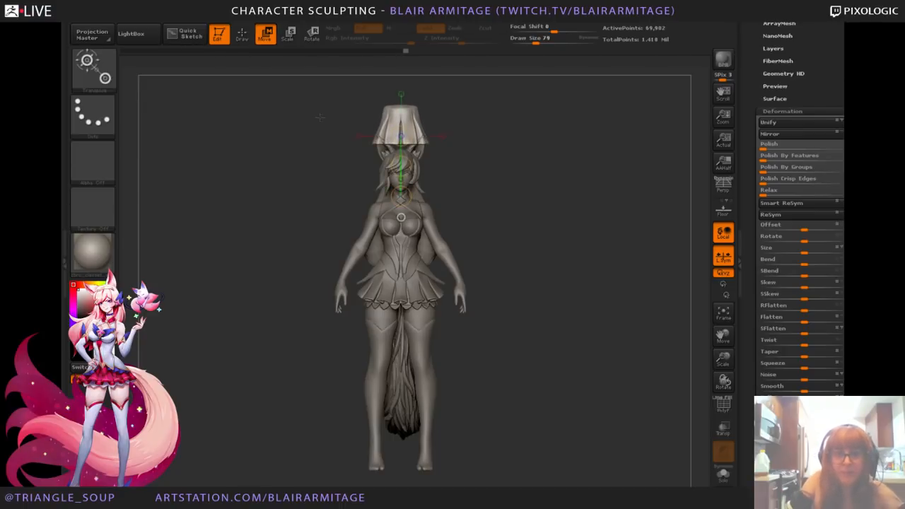
left_click_drag(400, 167, 400, 312)
Step: Use a transparent side view to enlarge the pleated inner piece and shift it forward inside the skirt
left_click_drag(510, 253, 685, 391)
left_click(724, 430)
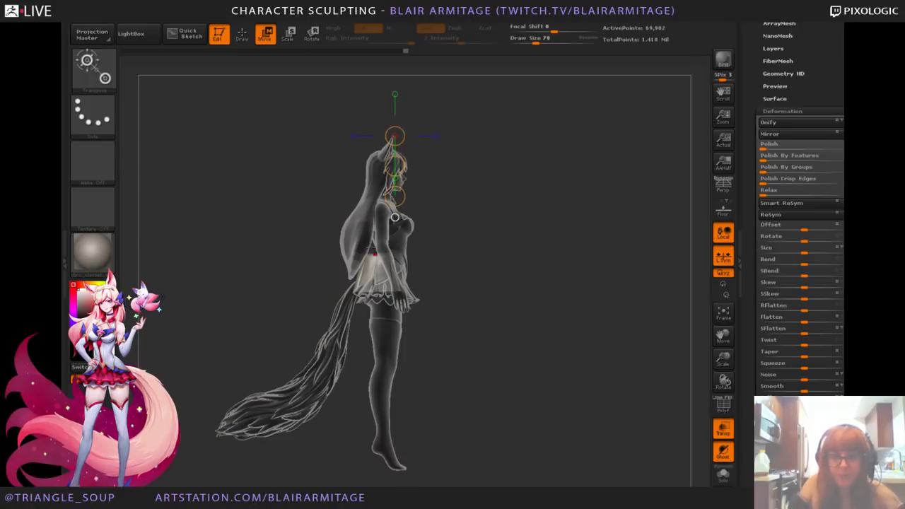
left_click(289, 33)
left_click_drag(382, 270, 382, 362)
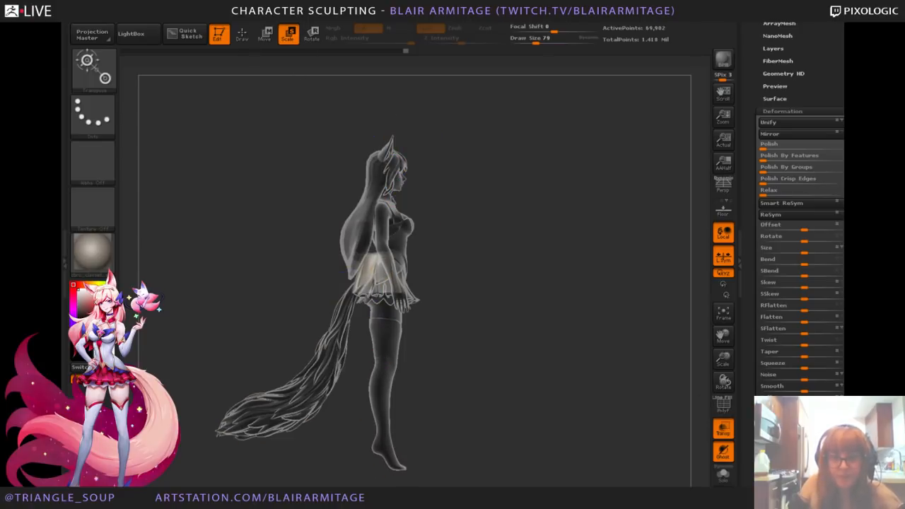
key("q")
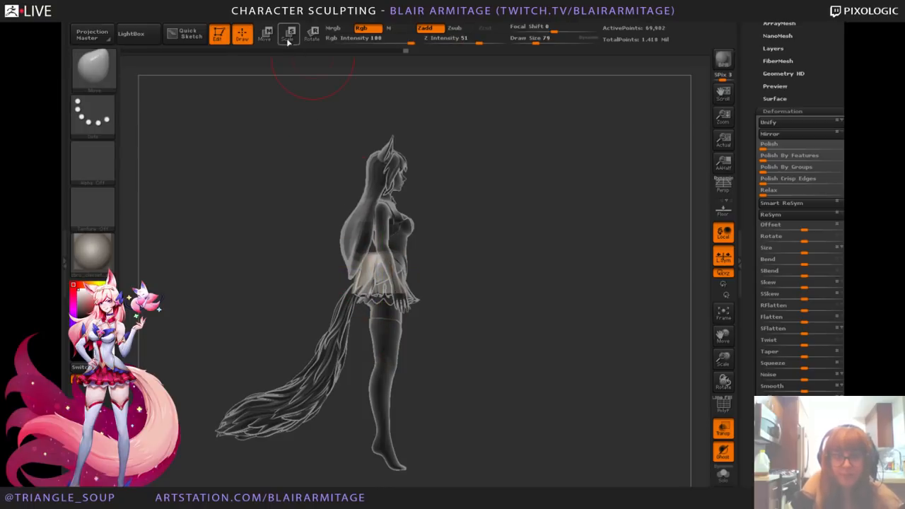
left_click(288, 43)
left_click(269, 40)
left_click_drag(382, 312, 393, 312)
left_click_drag(546, 334, 516, 336, "shift")
left_click(722, 430)
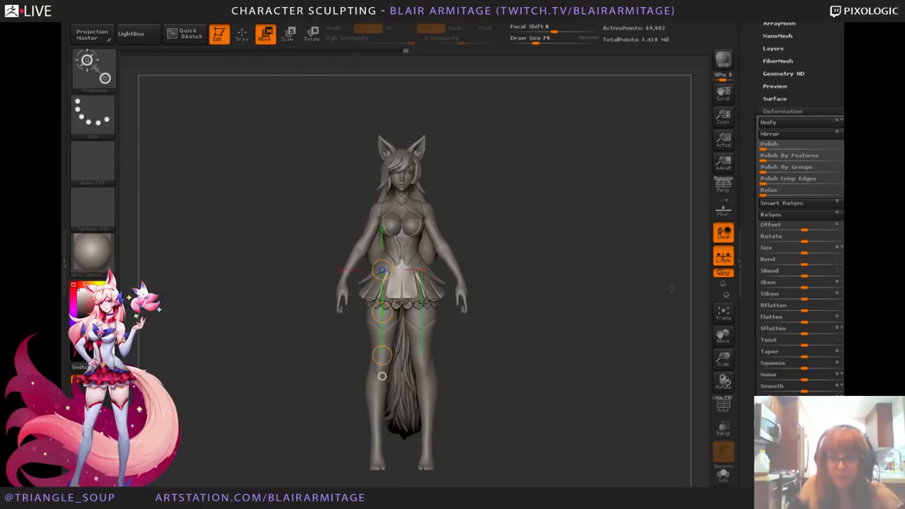
Step: Select the skirt lace subtool and return to Draw mode for sculpting around the hem
scroll(766, 223, "up", 10)
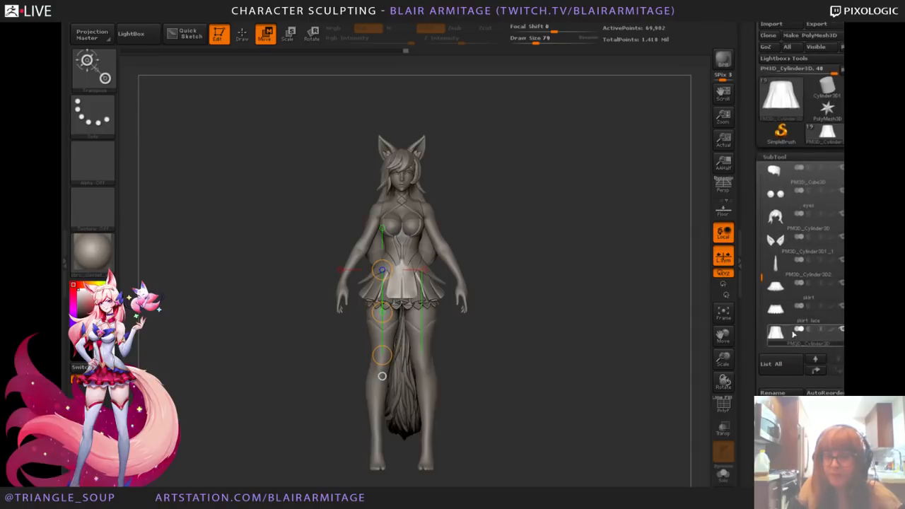
left_click(776, 312)
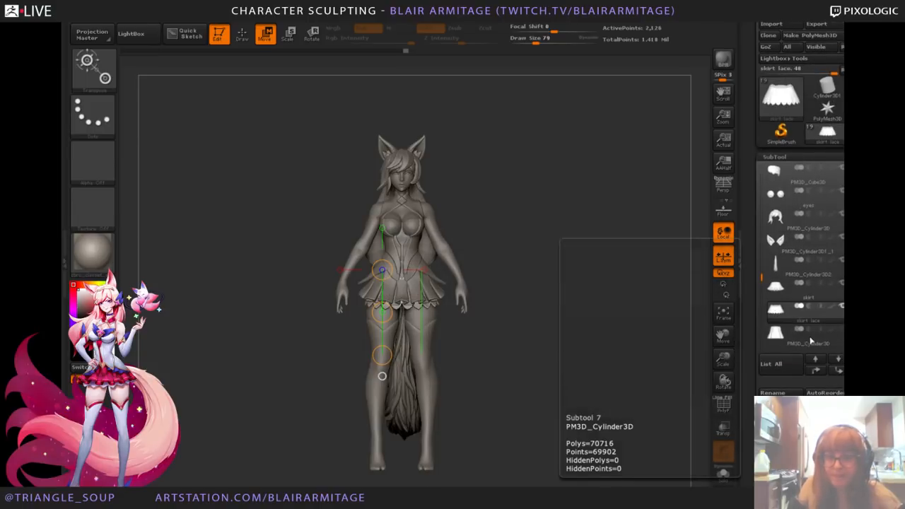
left_click_drag(555, 327, 547, 312, "alt")
left_click(242, 41)
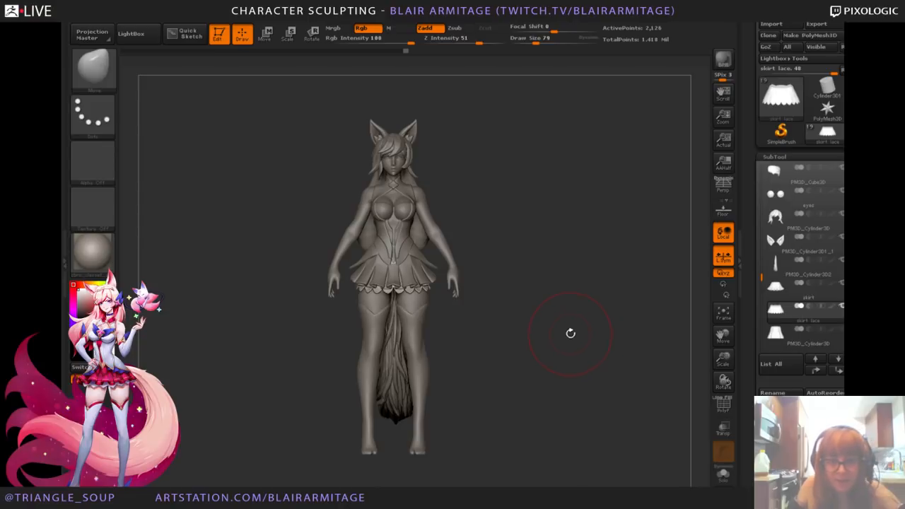
left_click_drag(725, 354, 528, 368)
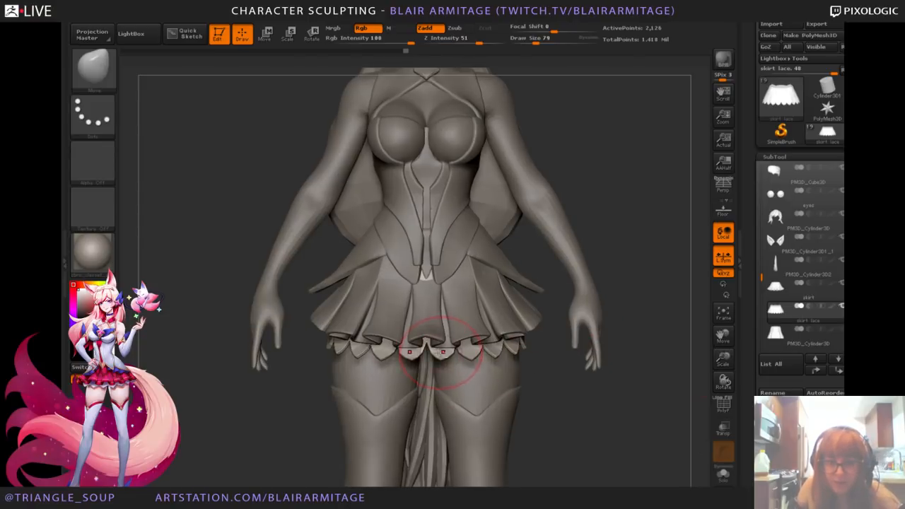
mouse_move(652, 291)
left_mouse_down()
mouse_move(421, 276)
mouse_move(526, 253)
left_mouse_up()
Step: Select the waistband and the front corset panels in turn, checking their fit over the skirt from several angles
left_click(421, 276, "alt")
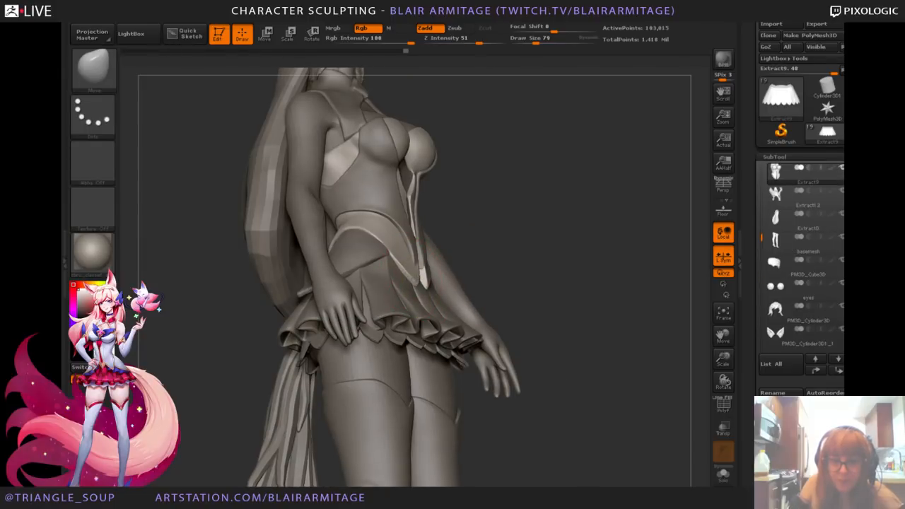
left_click_drag(471, 276, 385, 242)
left_click_drag(554, 307, 441, 249)
left_click(416, 261, "alt")
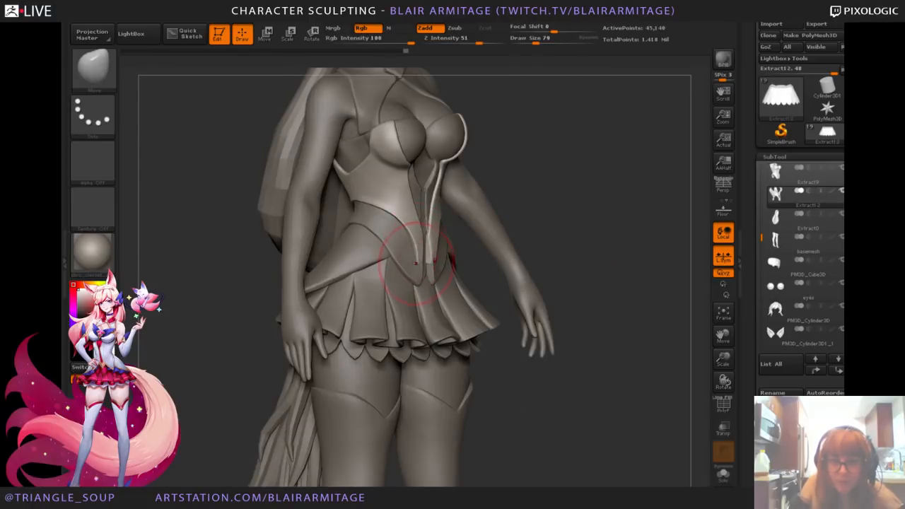
left_click_drag(599, 261, 645, 264)
left_click_drag(645, 264, 635, 313, "alt")
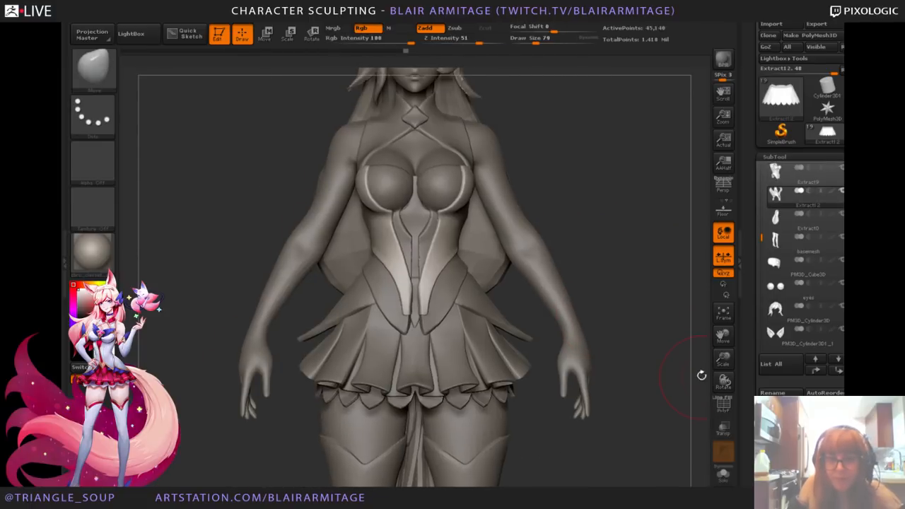
left_click_drag(724, 358, 724, 396)
left_click_drag(621, 342, 639, 364, "alt")
left_click_drag(631, 400, 602, 376, "alt")
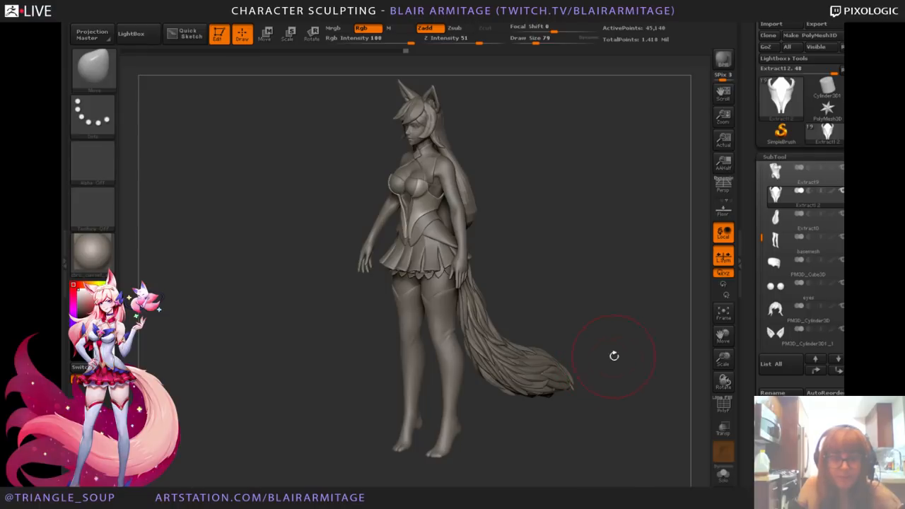
Step: Select the pleated outer skirt subtool for reshaping its hem
left_click_drag(720, 359, 506, 378)
left_click(381, 287, "alt")
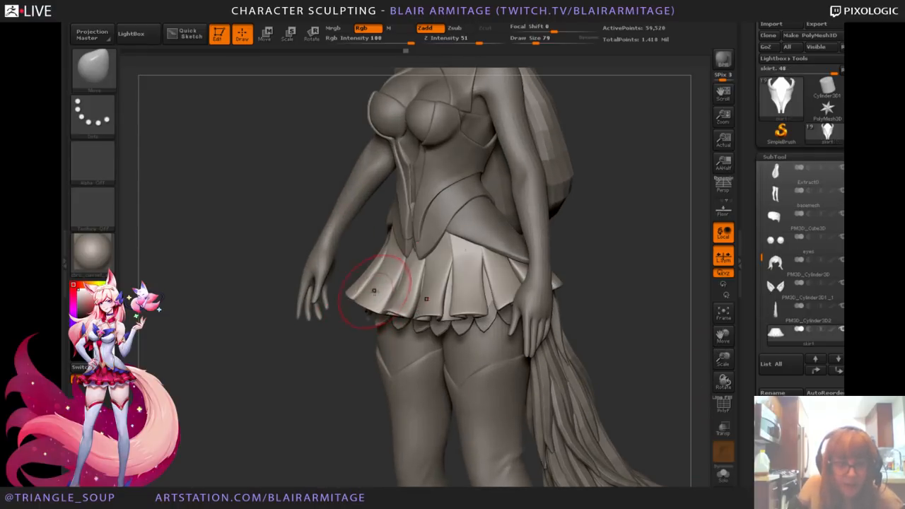
left_click_drag(368, 300, 375, 291)
key("ctrl+z")
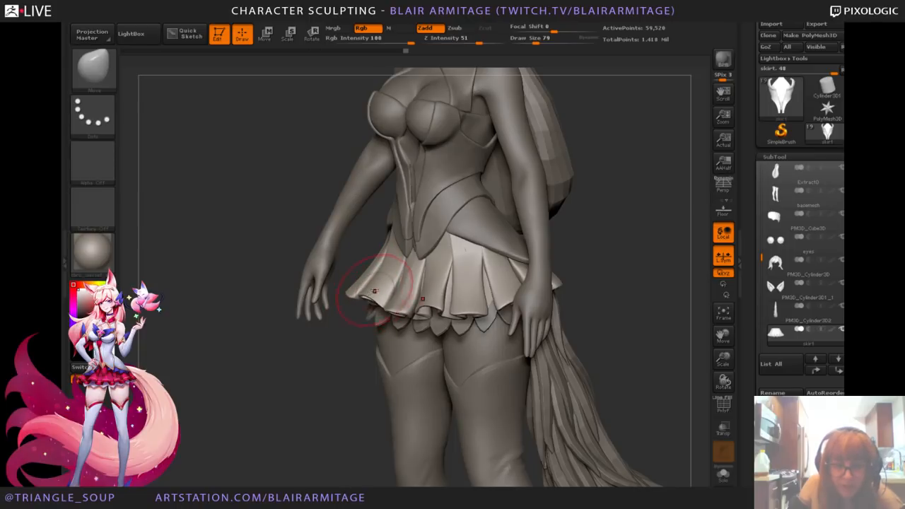
left_click_drag(469, 313, 469, 304)
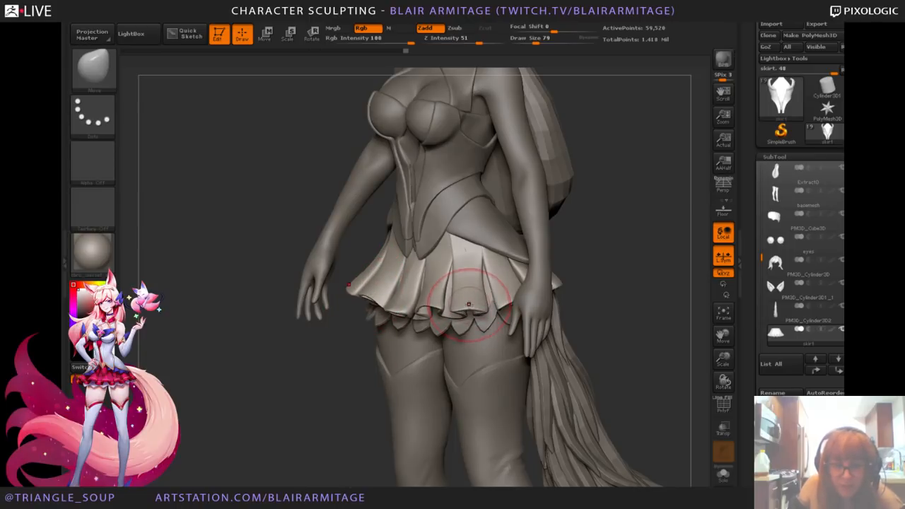
key("ctrl+z")
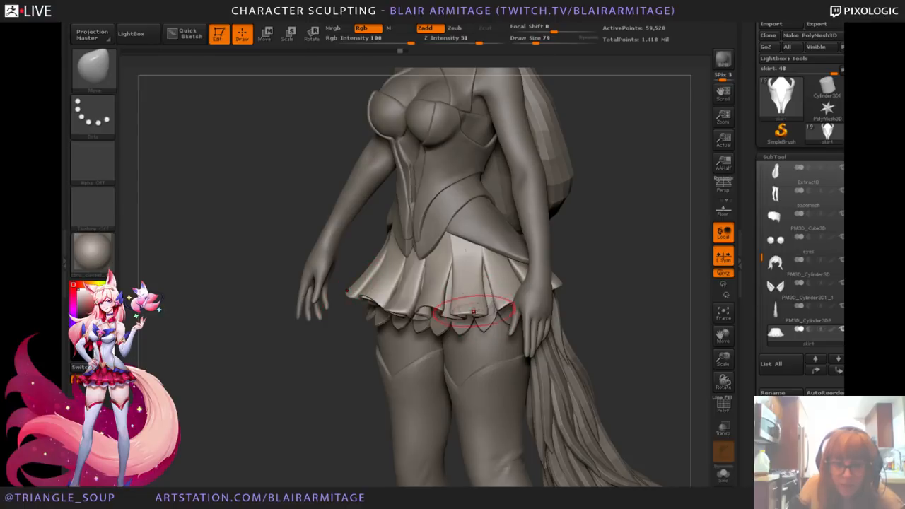
left_click_drag(471, 313, 471, 304)
key("ctrl+z")
key("ctrl+z")
Step: Lower the skirt by one subdivision level and enlarge the Move brush to a draw size of 107
left_click_drag(724, 361, 729, 389)
key("shift+d")
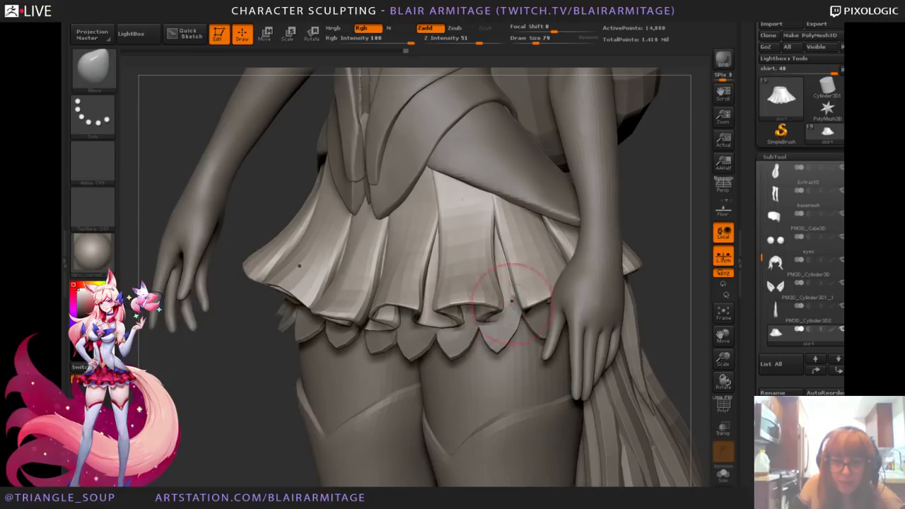
key("bracketright")
key("bracketright")
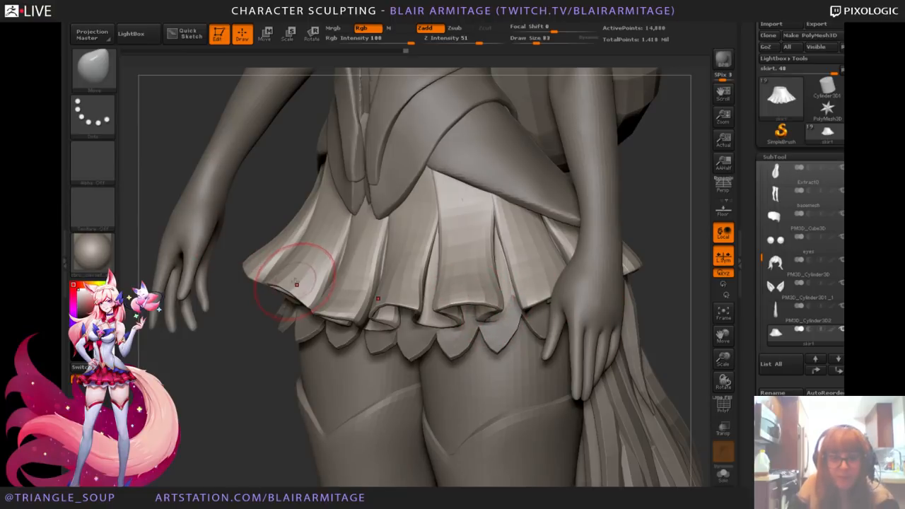
left_click_drag(228, 396, 251, 339)
left_click_drag(640, 162, 689, 120, "alt")
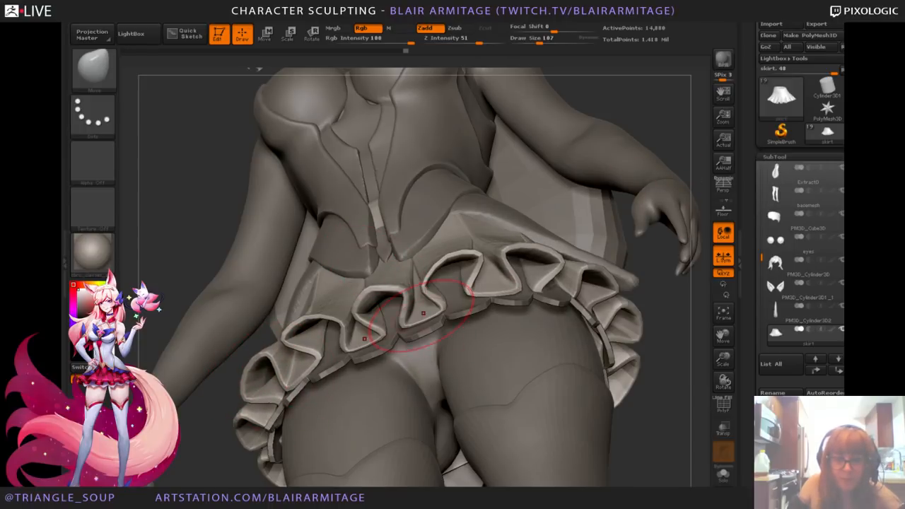
left_click(93, 67)
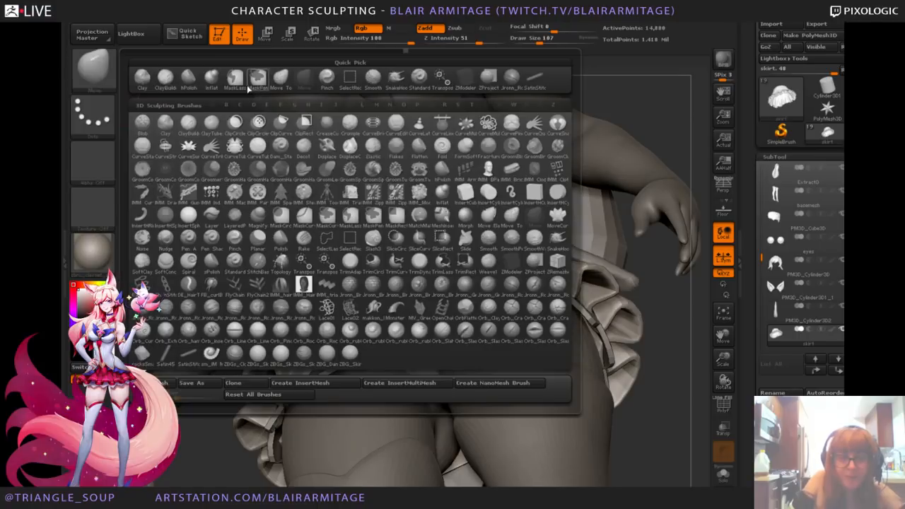
left_click(248, 85)
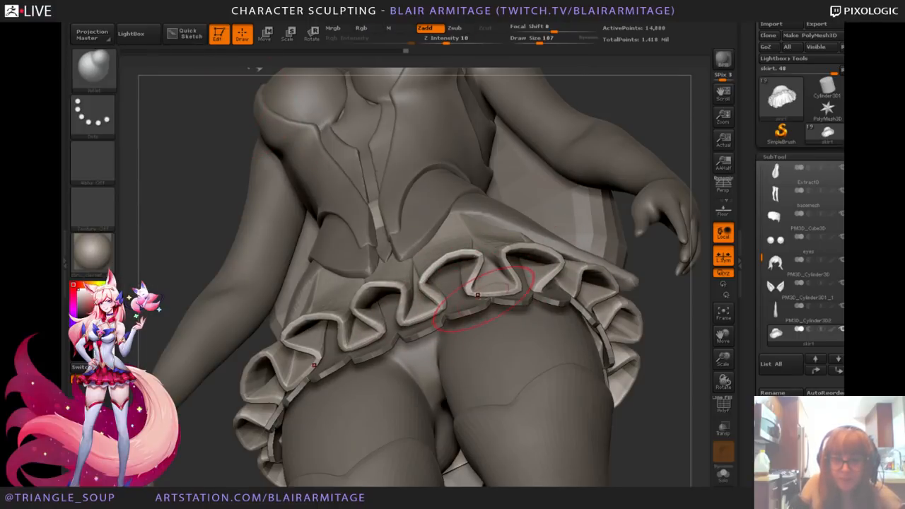
mouse_move(624, 368)
left_mouse_down("shift")
mouse_move(653, 447)
mouse_move(488, 425)
mouse_move(299, 418)
mouse_move(276, 271)
left_mouse_up("shift")
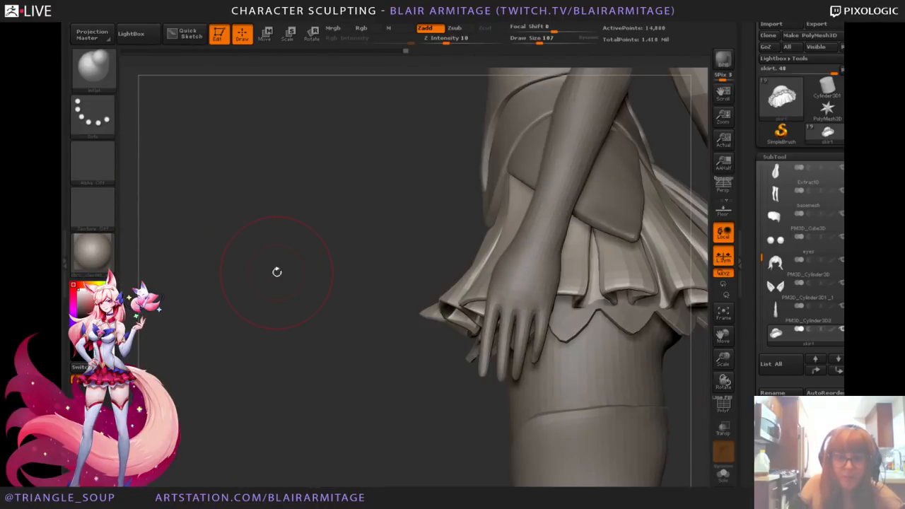
Step: Switch to the Move Topological brush and reshape the folds of the skirt's front pleats along the hem
left_click(109, 85)
left_click(305, 79)
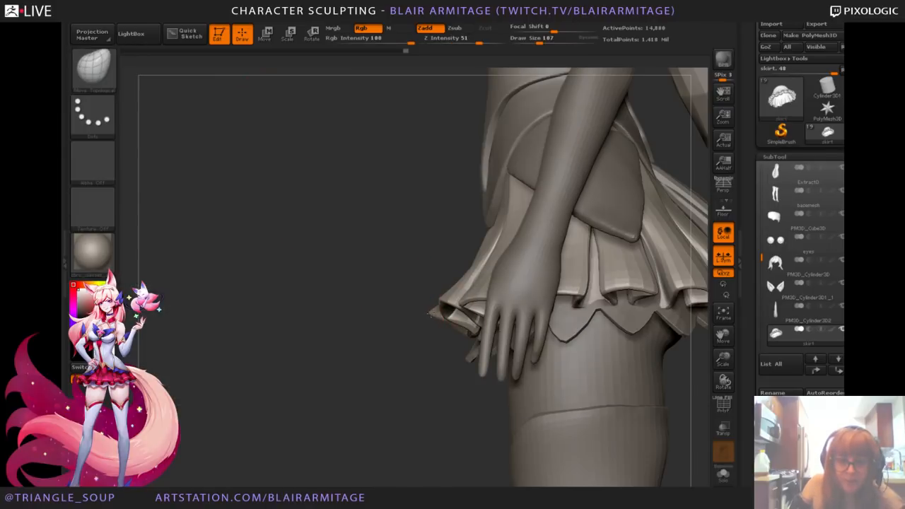
left_click_drag(399, 351, 364, 347)
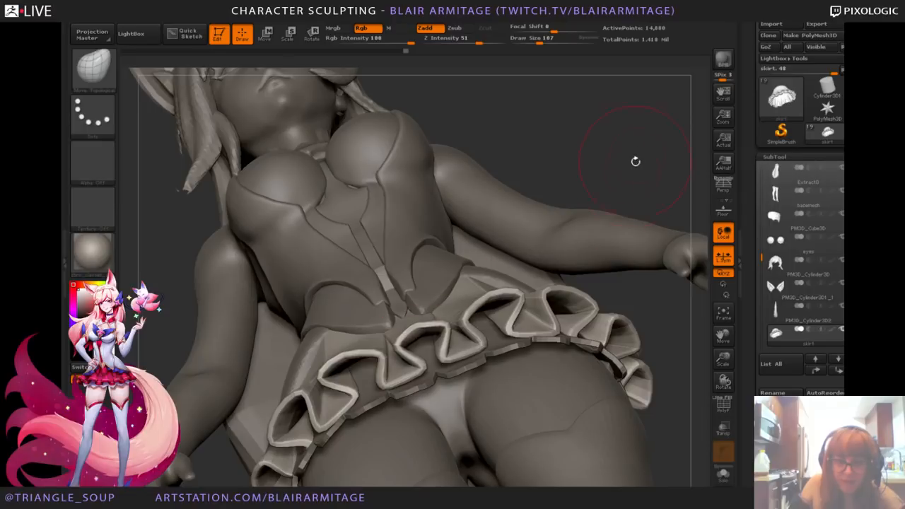
left_click_drag(635, 161, 600, 239)
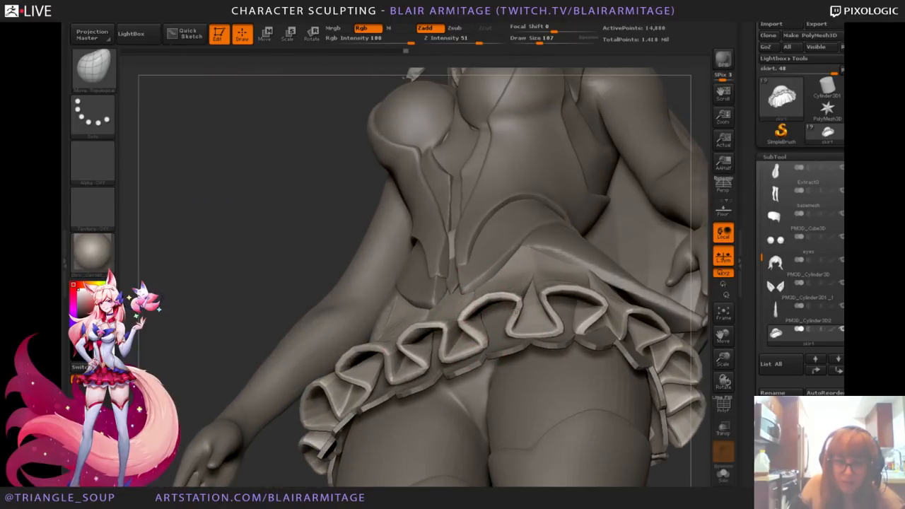
left_click_drag(275, 248, 283, 357)
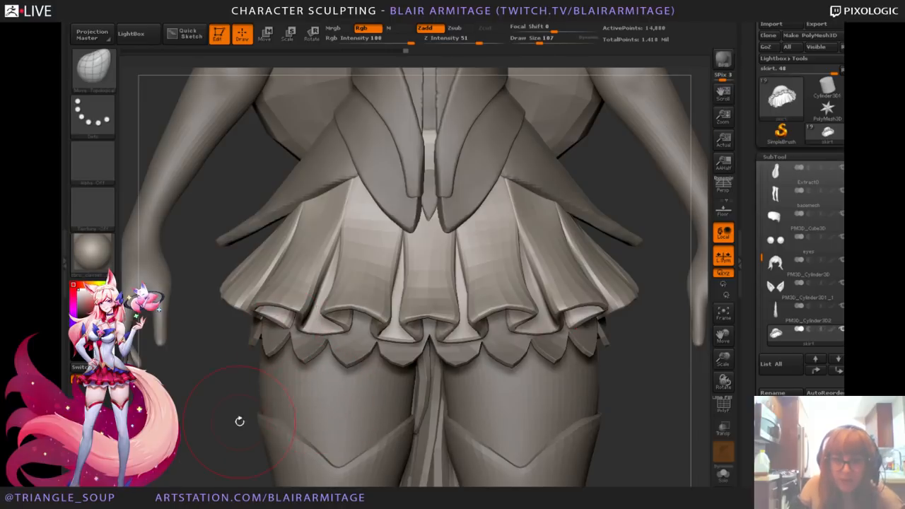
left_click_drag(240, 421, 364, 374)
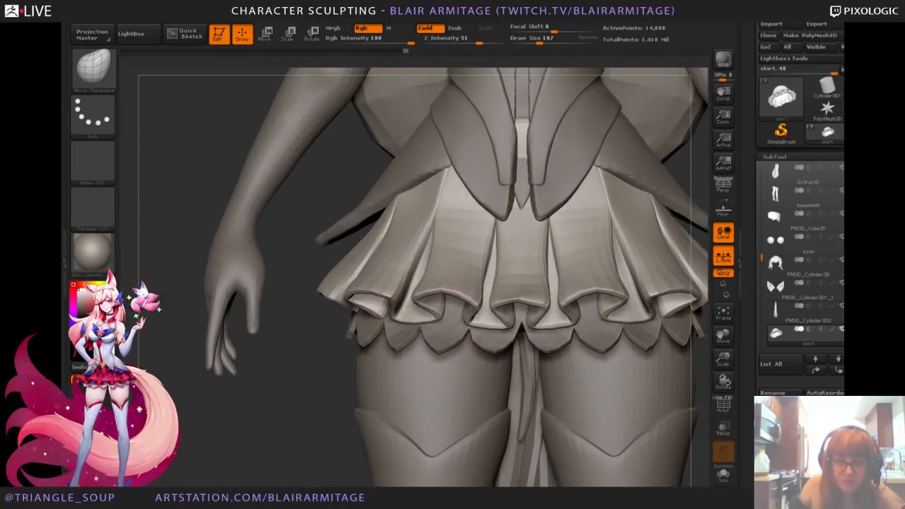
left_click_drag(288, 444, 343, 339)
left_click_drag(267, 466, 339, 345)
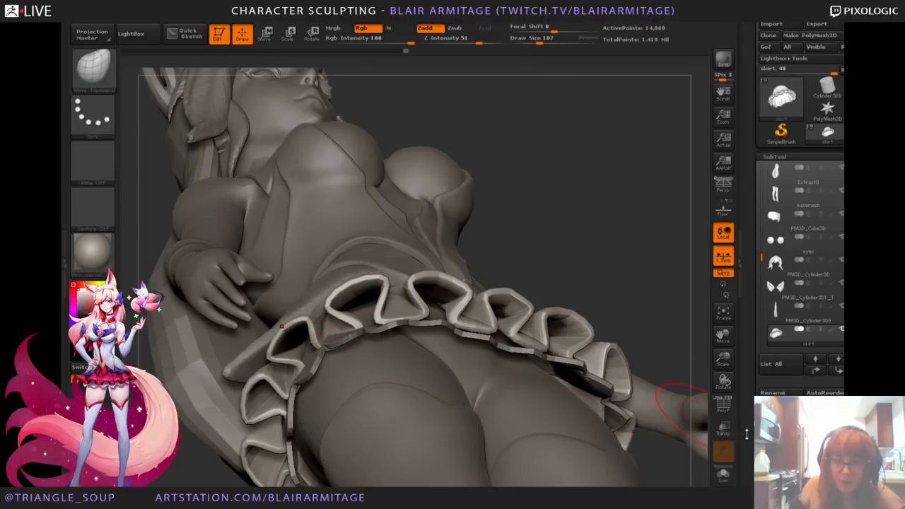
Step: Check the skirt hem against the inner layers with transparency, and adjust the pleat folds from the front and below
left_click(723, 428)
left_click_drag(610, 261, 622, 333)
left_click(723, 428)
left_click_drag(694, 450, 304, 375)
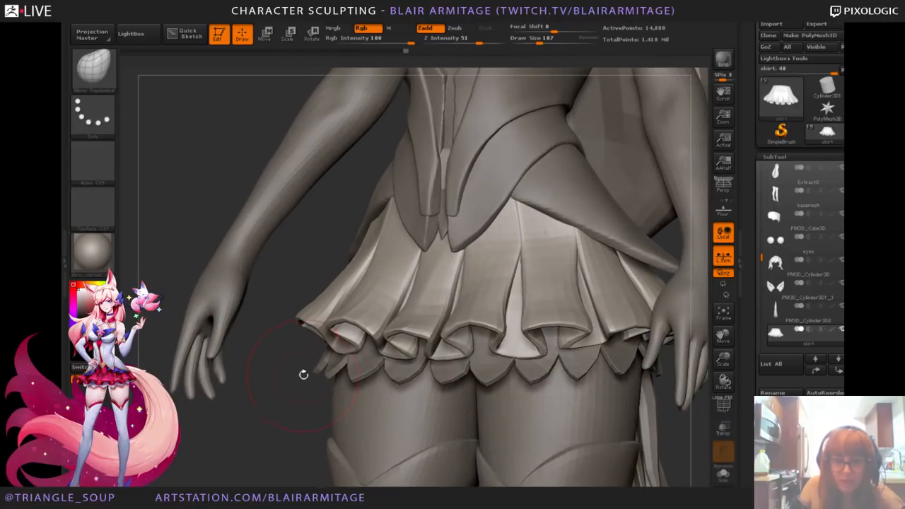
mouse_move(283, 417)
left_mouse_down()
mouse_move(297, 403)
mouse_move(269, 389)
mouse_move(354, 354)
mouse_move(376, 369)
left_mouse_up()
mouse_move(662, 444)
left_mouse_down()
mouse_move(677, 427)
mouse_move(673, 413)
mouse_move(269, 422)
mouse_move(291, 429)
mouse_move(388, 275)
left_mouse_up()
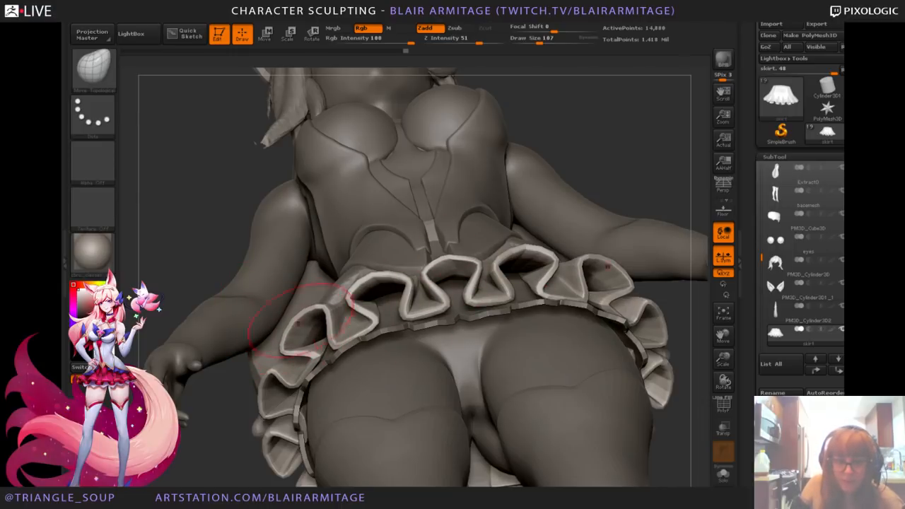
mouse_move(233, 234)
left_mouse_down()
mouse_move(293, 389)
mouse_move(472, 288)
mouse_move(453, 335)
left_mouse_up()
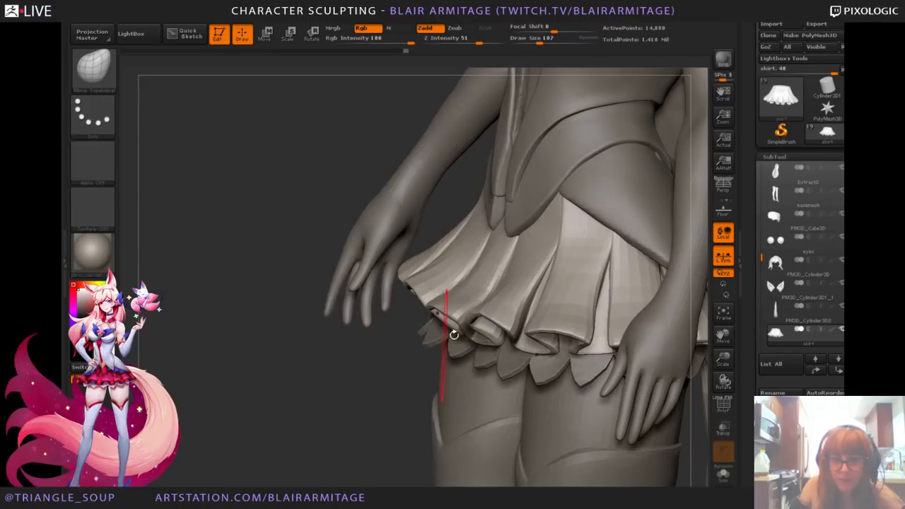
Step: Refine the skirt's side and front pleats with the Move Topological brush, using draw sizes of 59 and 99
mouse_move(361, 362)
left_mouse_down()
mouse_move(303, 439)
mouse_move(269, 433)
left_mouse_up()
mouse_move(283, 393)
left_mouse_down()
mouse_move(273, 396)
mouse_move(333, 267)
left_mouse_up()
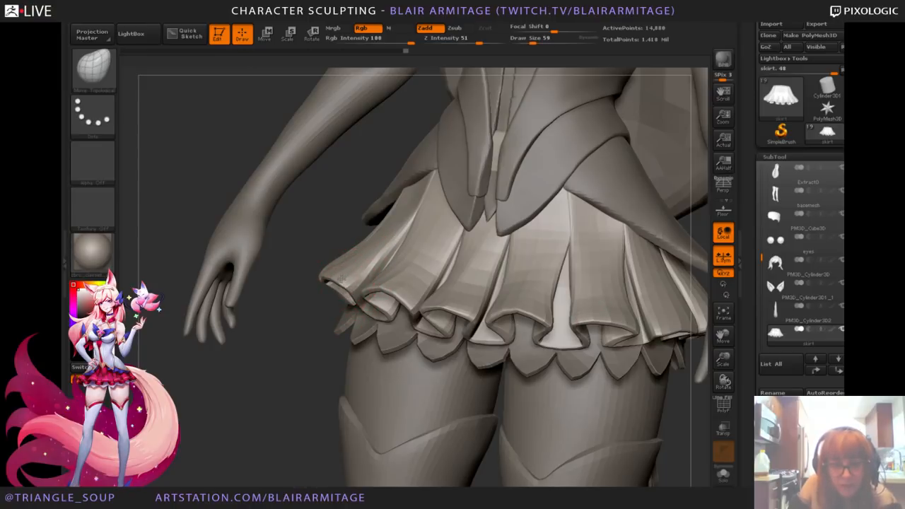
mouse_move(346, 275)
left_mouse_down()
mouse_move(340, 247)
mouse_move(361, 220)
mouse_move(415, 208)
left_mouse_up()
right_click_drag(371, 288, 280, 455)
mouse_move(280, 456)
left_mouse_down()
mouse_move(368, 361)
mouse_move(417, 324)
left_mouse_up()
left_click_drag(304, 424, 463, 276)
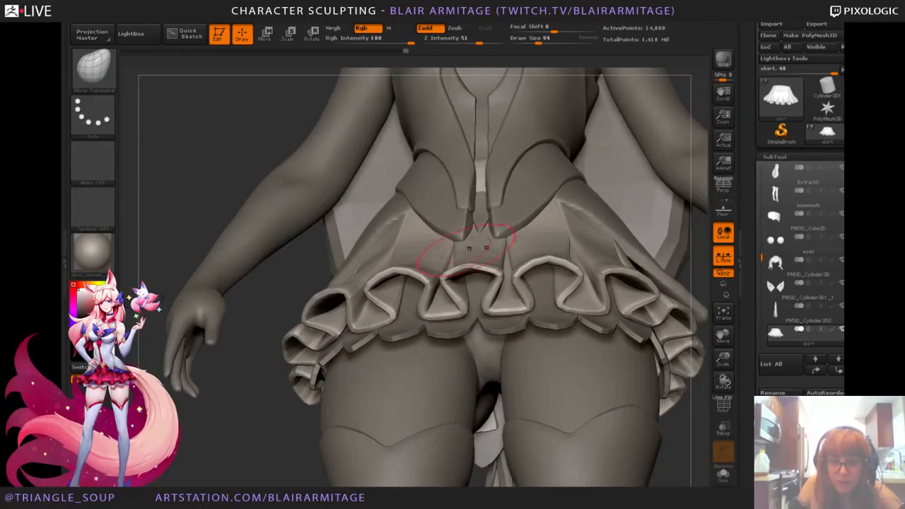
left_click(92, 69)
left_click(216, 80)
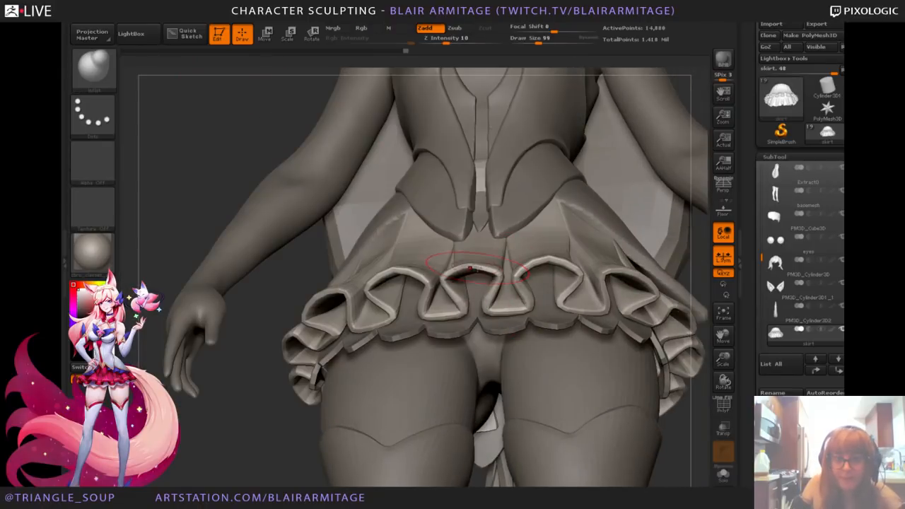
left_click(93, 68)
left_click(301, 80)
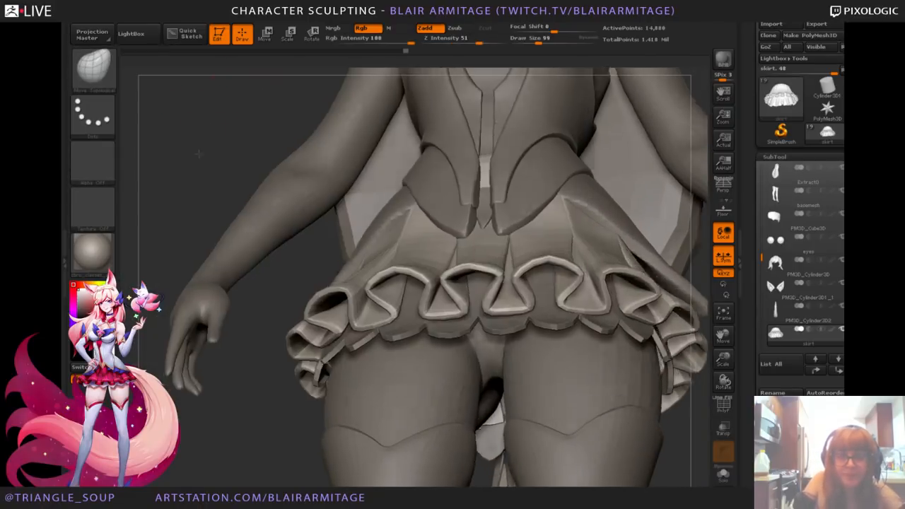
Step: Switch to the regular Move brush and check the skirt's silhouette on the figure from the front and above
mouse_move(198, 153)
left_mouse_down()
mouse_move(311, 396)
mouse_move(289, 418)
mouse_move(275, 390)
left_mouse_up()
left_click(93, 67)
left_click(301, 89)
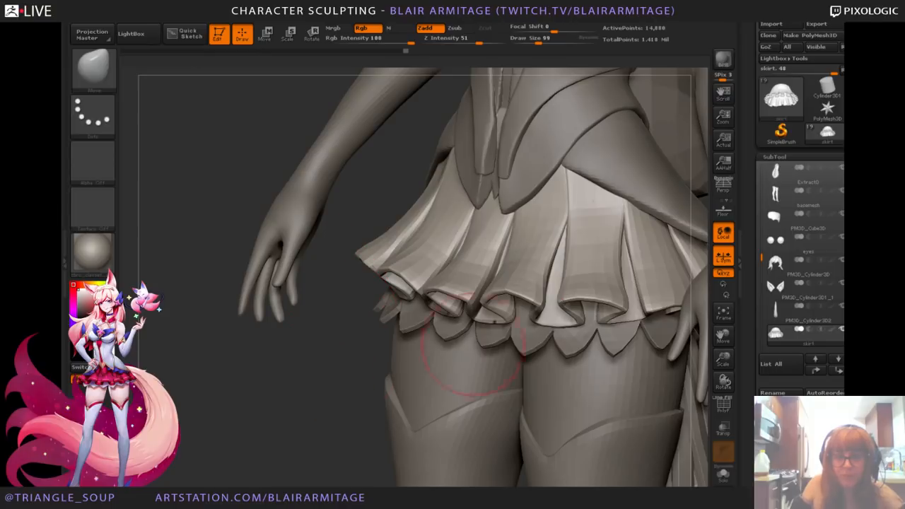
left_click_drag(722, 355, 683, 325)
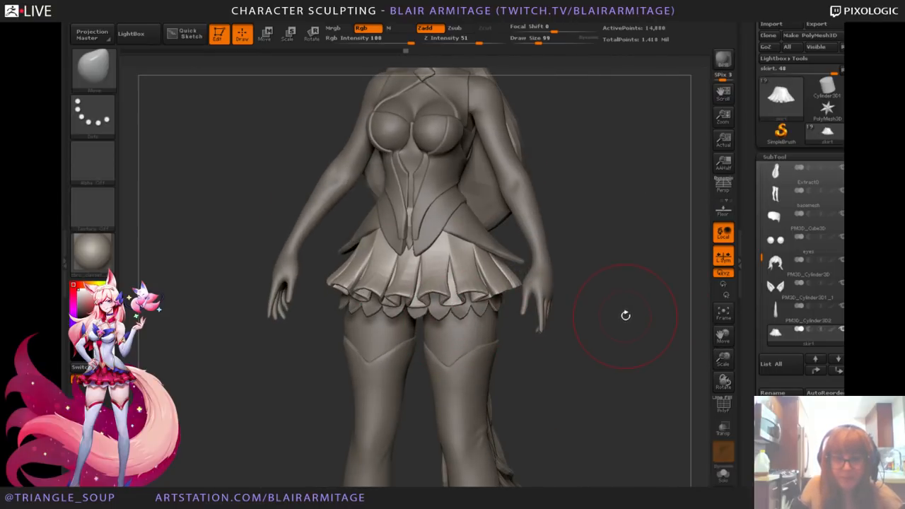
left_click_drag(625, 316, 640, 337)
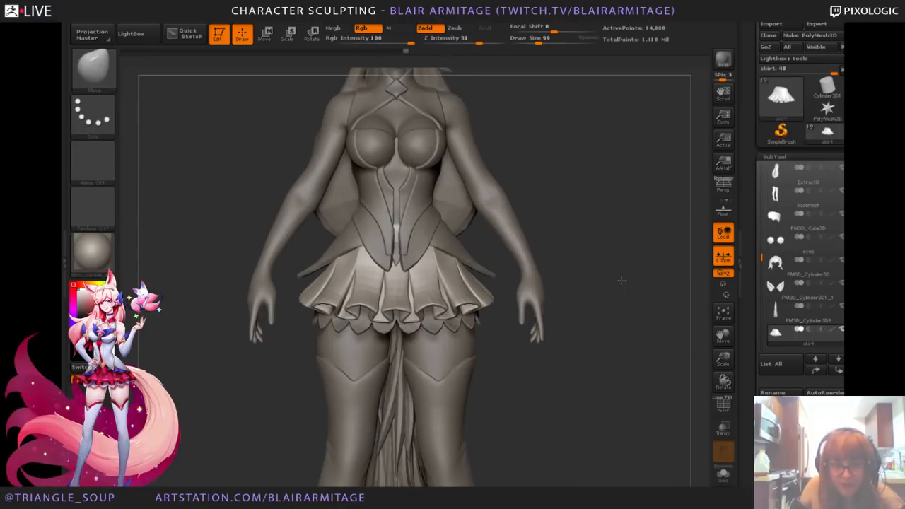
left_click_drag(621, 280, 375, 212)
left_click_drag(556, 216, 381, 212)
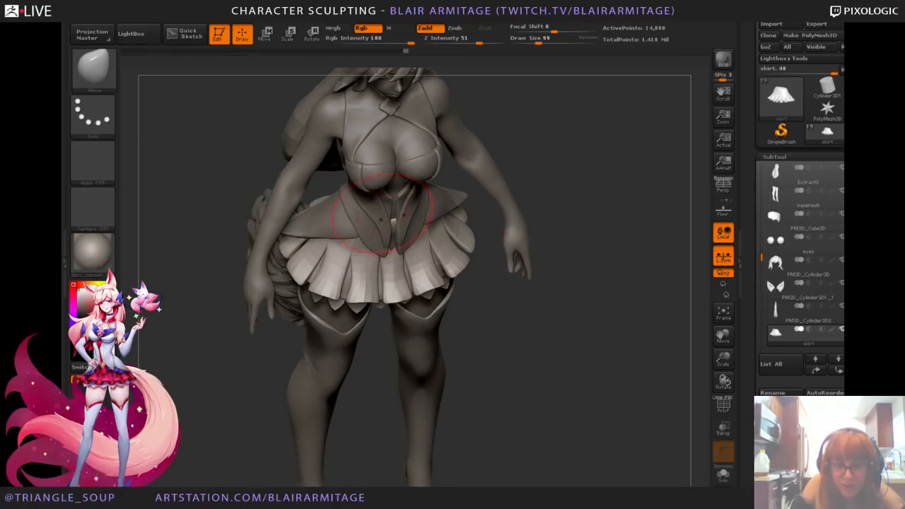
left_click_drag(630, 289, 625, 352)
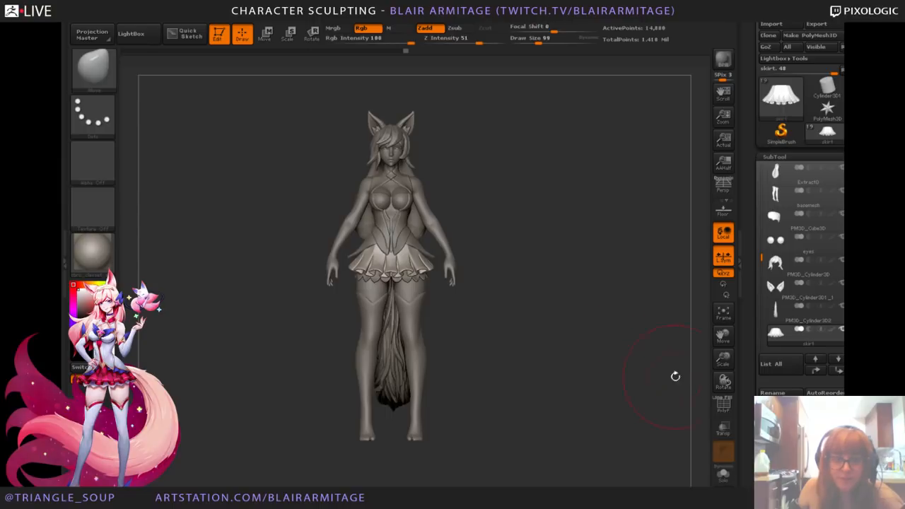
Step: Select the skirt lace, examine its fit beneath the hem from front and back, and reselect the outer skirt
left_click_drag(724, 359, 705, 413)
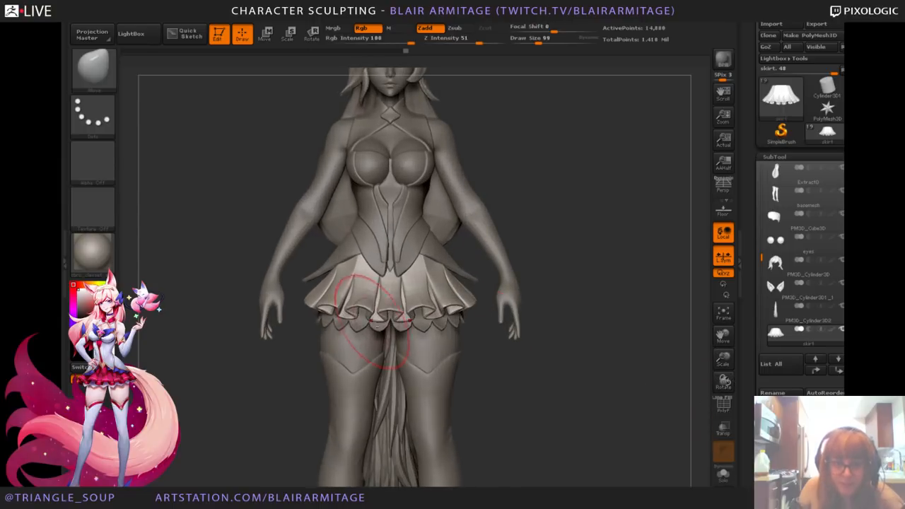
left_click(310, 315, "alt")
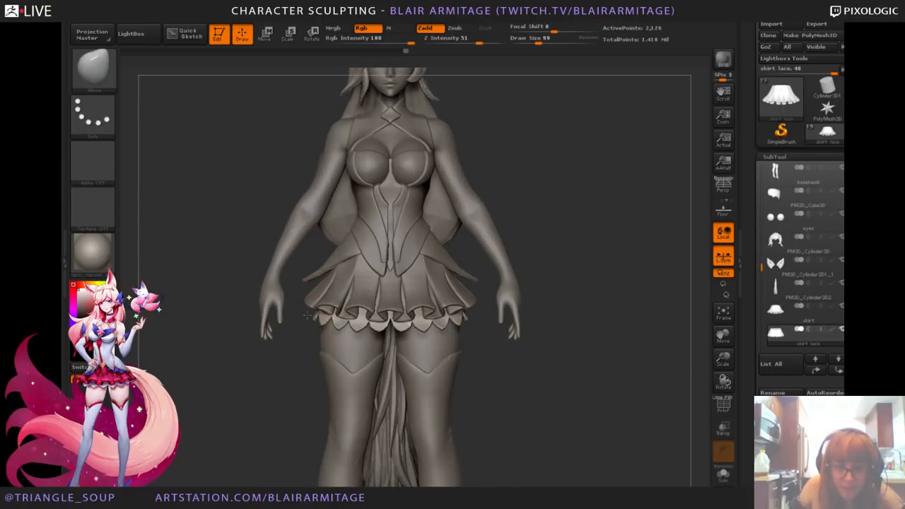
left_click_drag(723, 358, 708, 326)
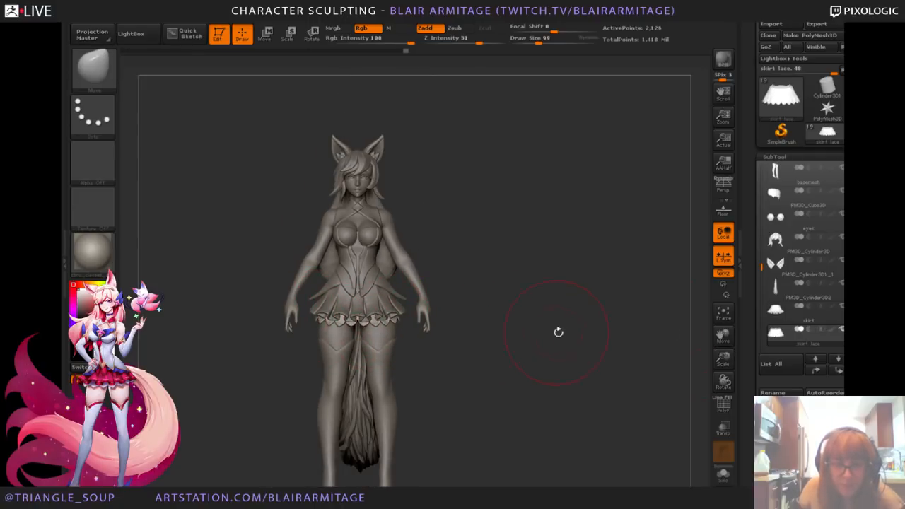
left_click_drag(524, 353, 468, 303)
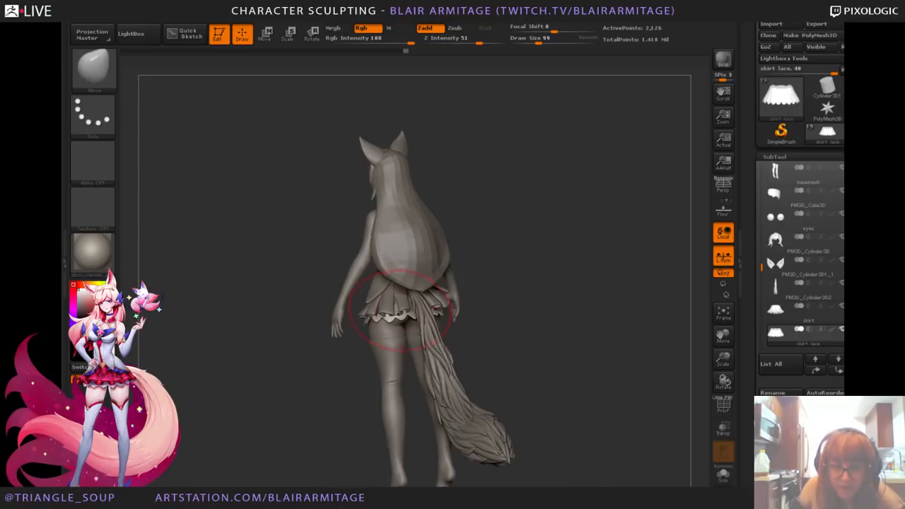
left_click_drag(407, 311, 566, 304)
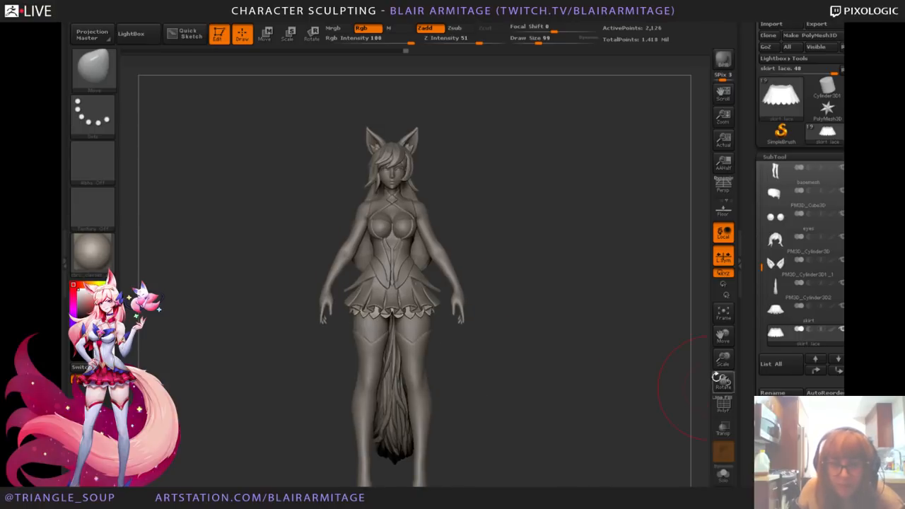
left_click_drag(702, 371, 600, 361)
left_click_drag(725, 359, 726, 369)
left_click_drag(614, 364, 632, 416)
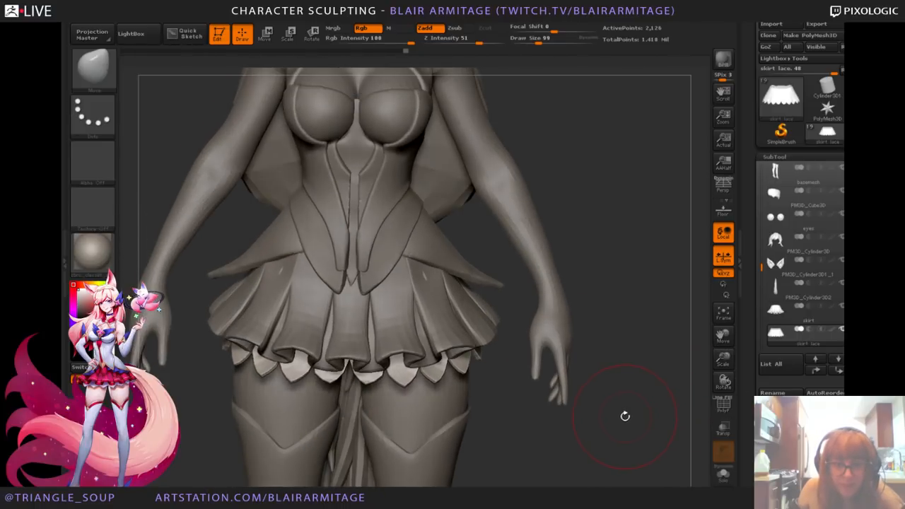
left_click(366, 292, "alt")
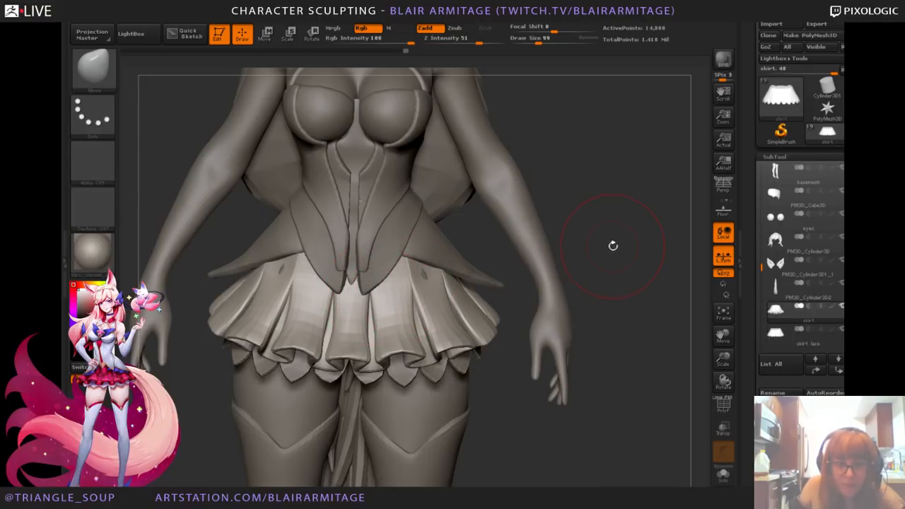
Step: Switch to the Clay brush with backface auto masking enabled and a draw size of 51 for the outer skirt
mouse_move(613, 245)
left_mouse_down()
mouse_move(602, 206)
mouse_move(630, 243)
mouse_move(625, 262)
mouse_move(648, 245)
mouse_move(614, 235)
left_mouse_up()
left_click(94, 69)
left_click(144, 84)
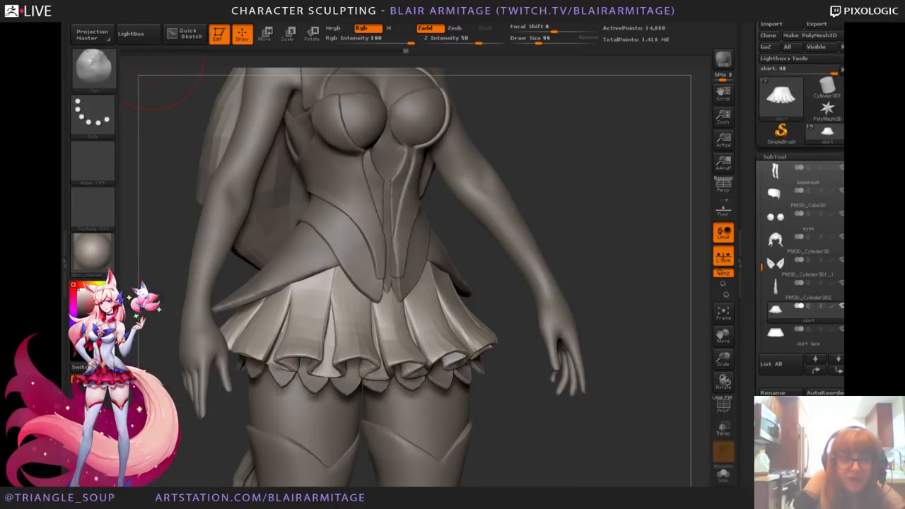
mouse_move(117, 17)
left_click_drag(180, 491, 181, 312)
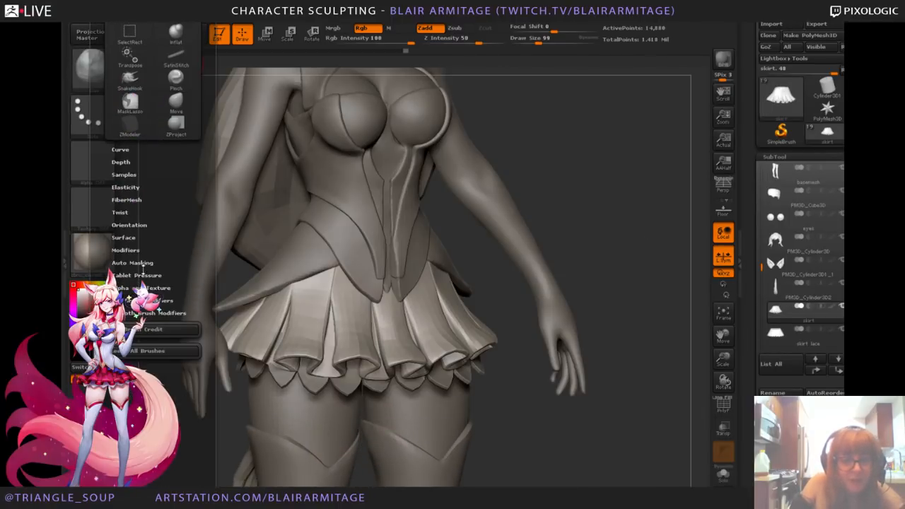
left_click(133, 263)
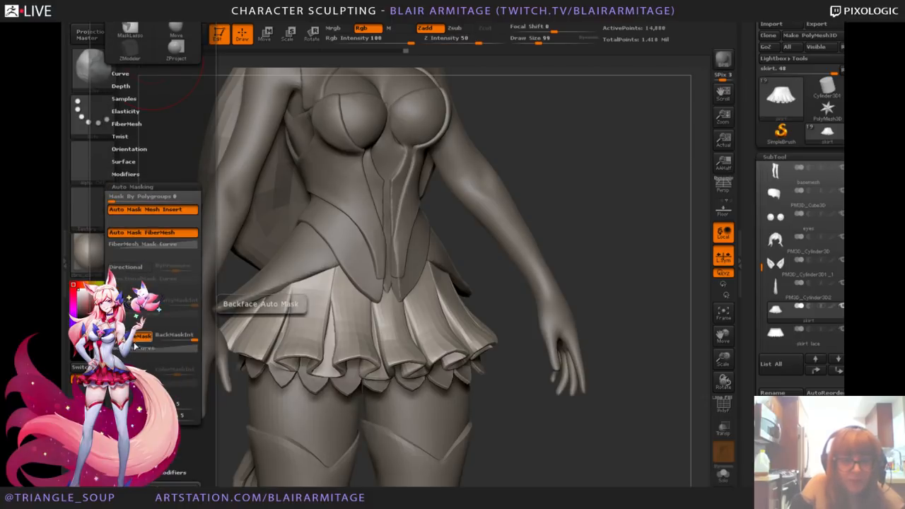
key("bracketleft")
key("bracketleft")
key("bracketleft")
key("bracketleft")
key("bracketleft")
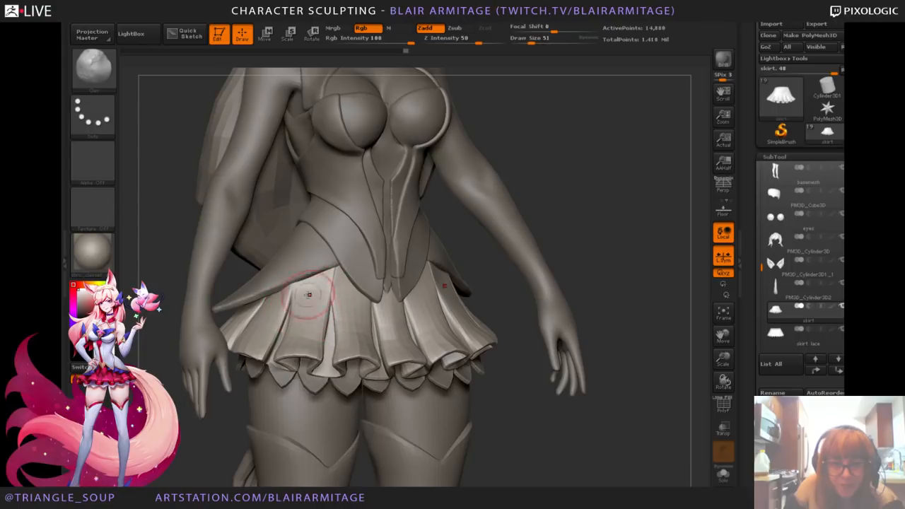
Step: Isolate the outer skirt and build up its pleats with the Clay brush around the front, sides and back
left_click(723, 476)
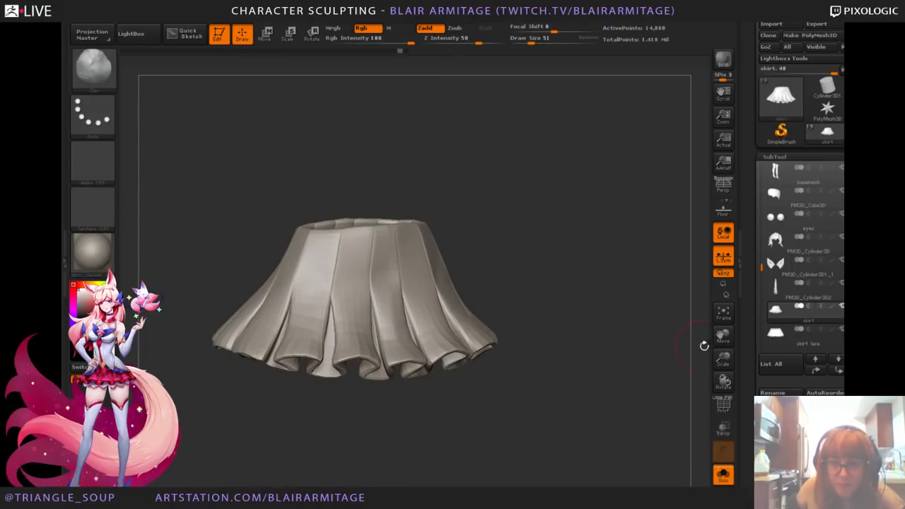
left_click_drag(682, 415, 344, 299)
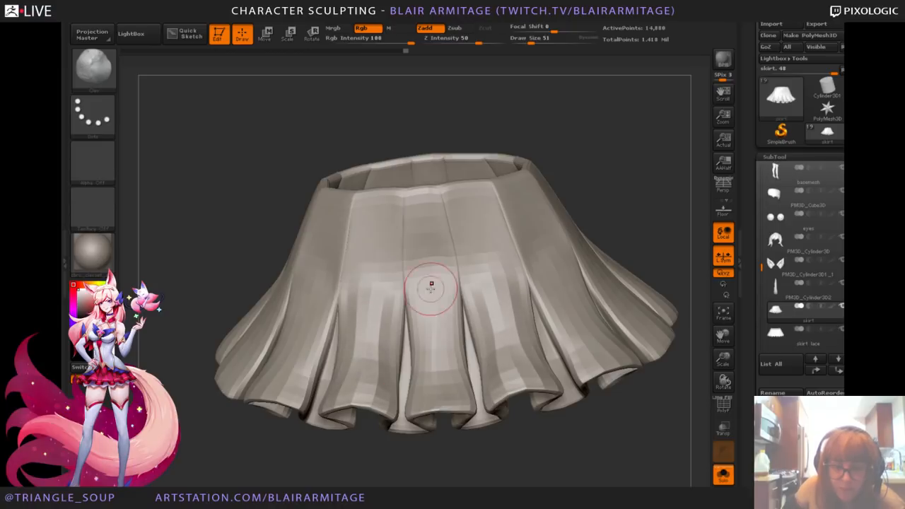
mouse_move(658, 205)
left_mouse_down()
mouse_move(640, 195)
mouse_move(521, 288)
left_mouse_up()
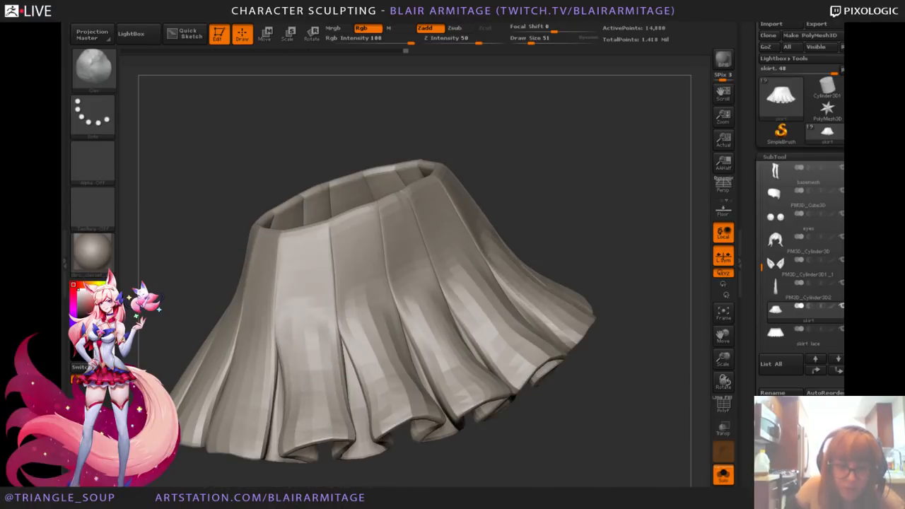
mouse_move(202, 466)
left_mouse_down()
mouse_move(212, 431)
mouse_move(242, 396)
left_mouse_up()
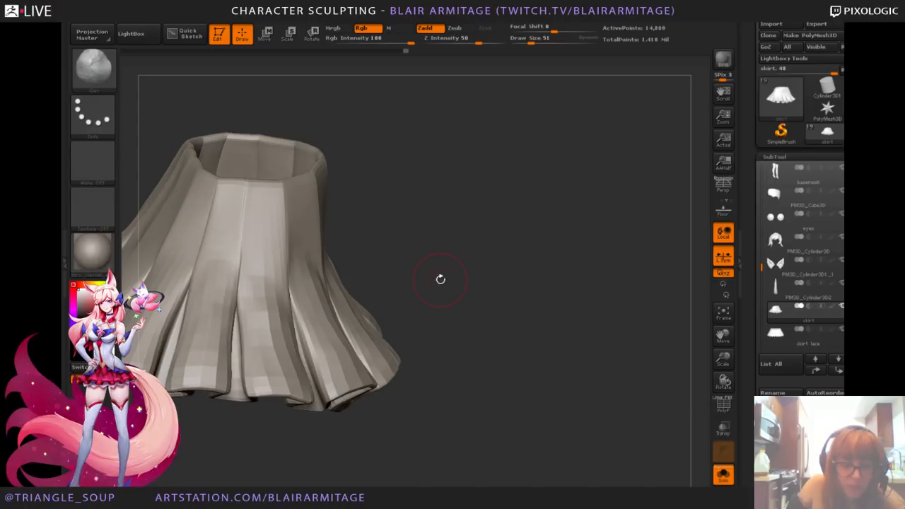
mouse_move(438, 279)
left_mouse_down()
mouse_move(578, 295)
mouse_move(452, 301)
left_mouse_up()
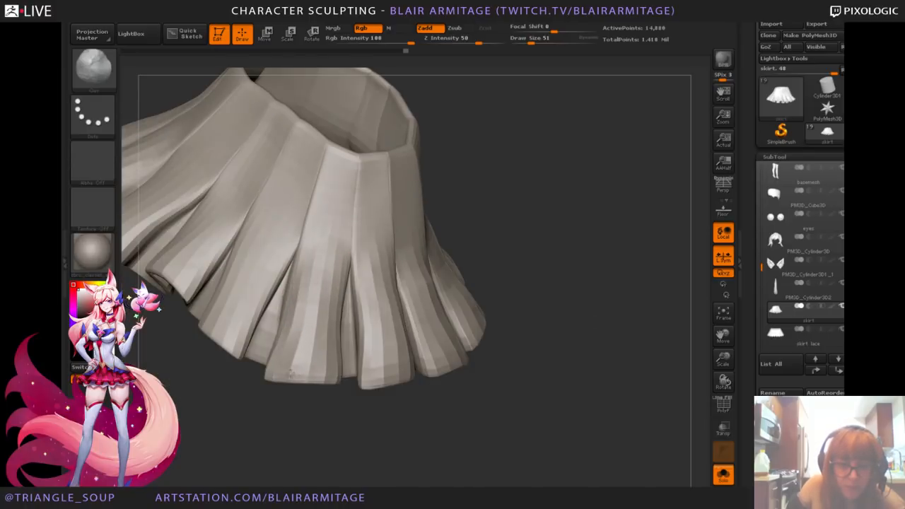
left_click_drag(167, 385, 252, 259)
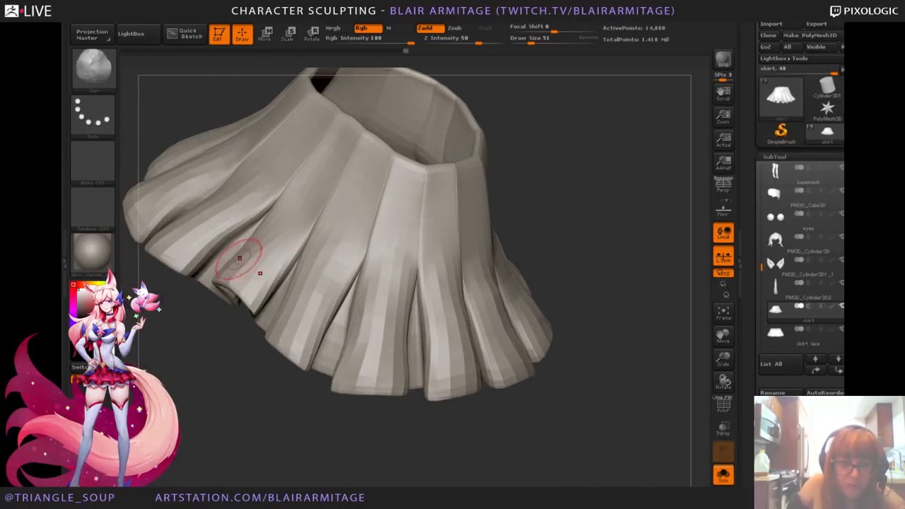
Step: Reshape the back pleats at the hem with the Move Topological brush, raising the draw size to 99
left_click(95, 72)
left_click(282, 80)
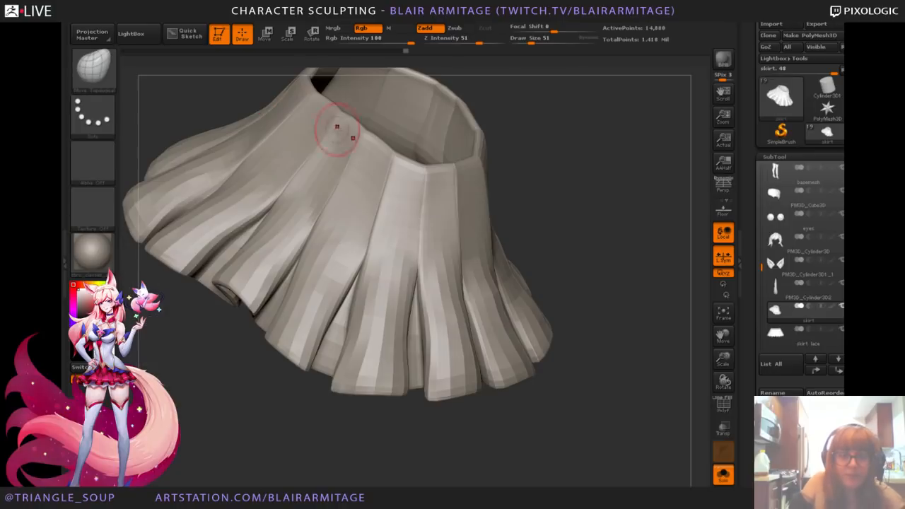
left_click_drag(276, 324, 269, 333)
mouse_move(234, 403)
left_mouse_down()
mouse_move(276, 332)
mouse_move(330, 343)
left_mouse_up()
key("bracketright")
mouse_move(537, 382)
left_mouse_down()
mouse_move(553, 249)
mouse_move(303, 314)
left_mouse_up()
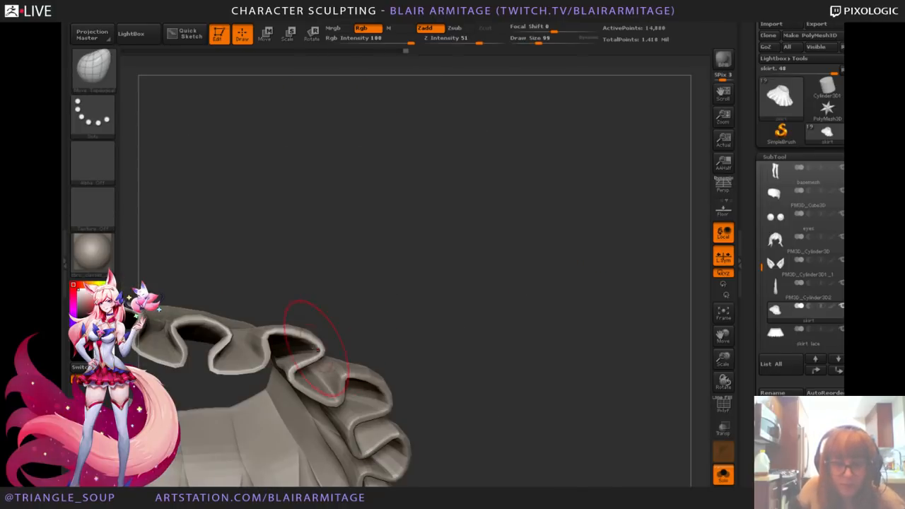
left_click_drag(394, 309, 262, 323)
mouse_move(350, 328)
left_mouse_down()
mouse_move(503, 287)
mouse_move(273, 336)
mouse_move(322, 357)
mouse_move(517, 263)
mouse_move(352, 344)
mouse_move(321, 340)
left_mouse_up()
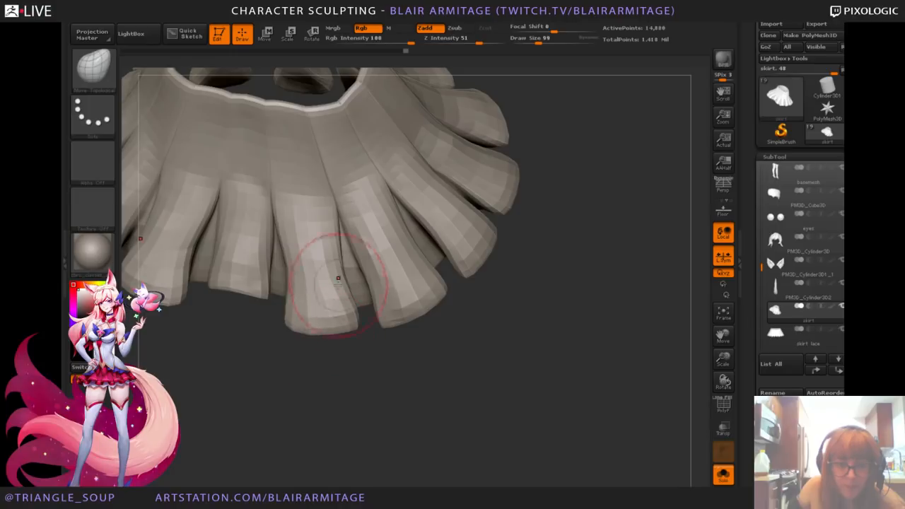
left_click_drag(260, 300, 268, 307)
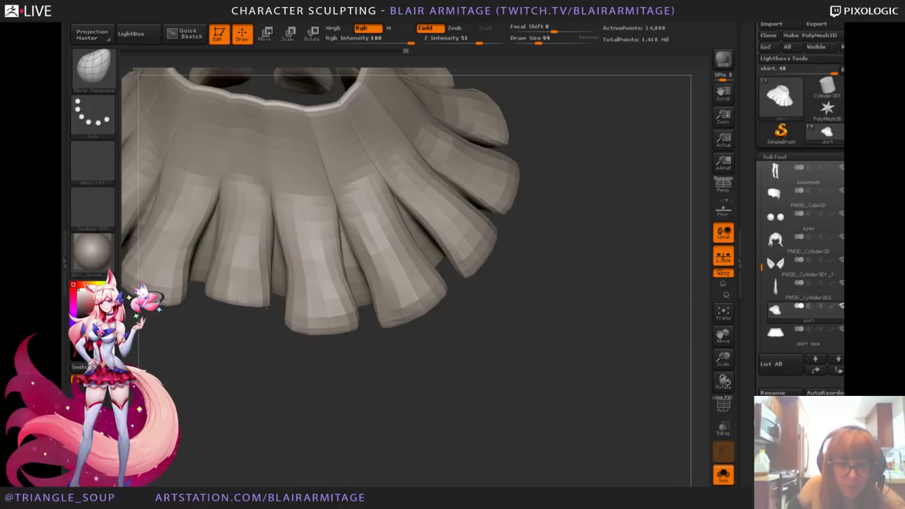
left_click_drag(453, 392, 289, 262)
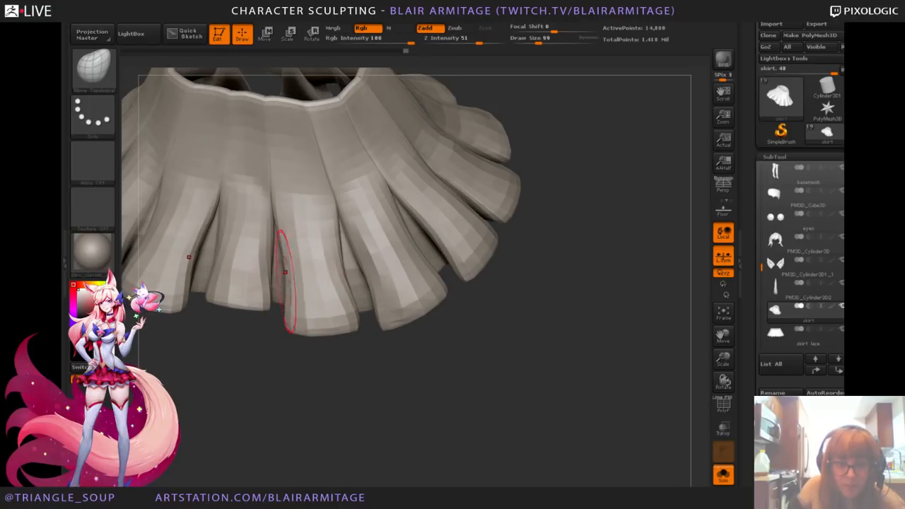
mouse_move(566, 375)
left_mouse_down()
mouse_move(606, 229)
mouse_move(519, 322)
left_mouse_up()
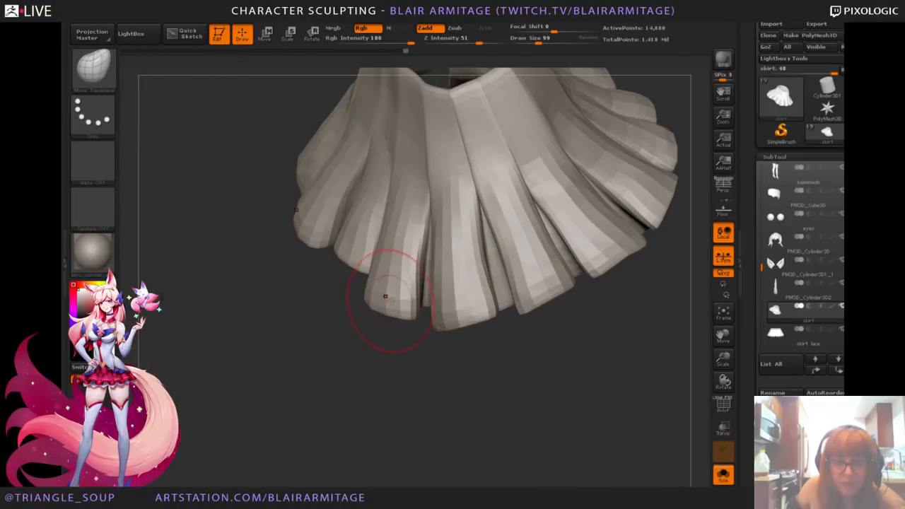
left_click_drag(348, 267, 309, 150, "shift")
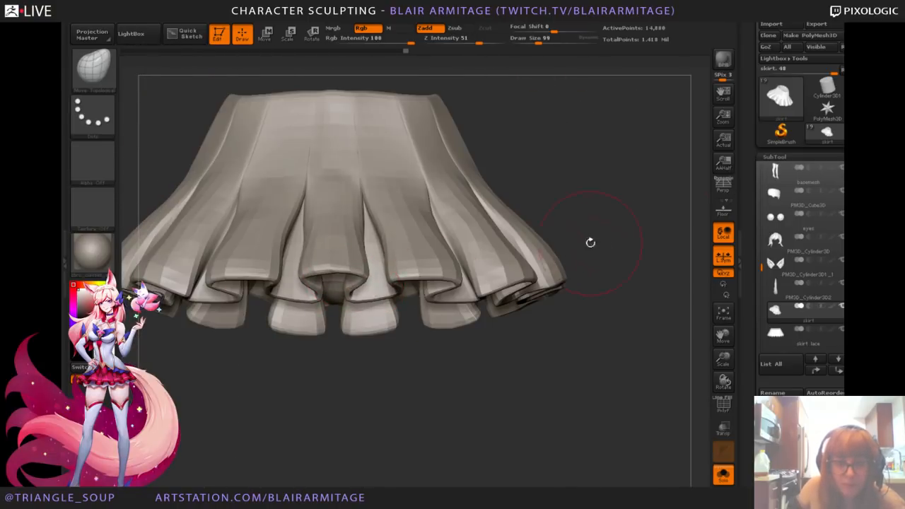
Step: Adjust the front and side hem folds of the isolated skirt, working from the front and from below
left_click_drag(590, 243, 371, 458)
left_click_drag(361, 298, 356, 304)
left_click_drag(515, 254, 520, 259)
left_click_drag(650, 240, 614, 247)
mouse_move(655, 219)
left_mouse_down()
mouse_move(544, 214)
mouse_move(593, 265)
mouse_move(482, 278)
mouse_move(521, 343)
mouse_move(545, 333)
mouse_move(522, 260)
left_mouse_up()
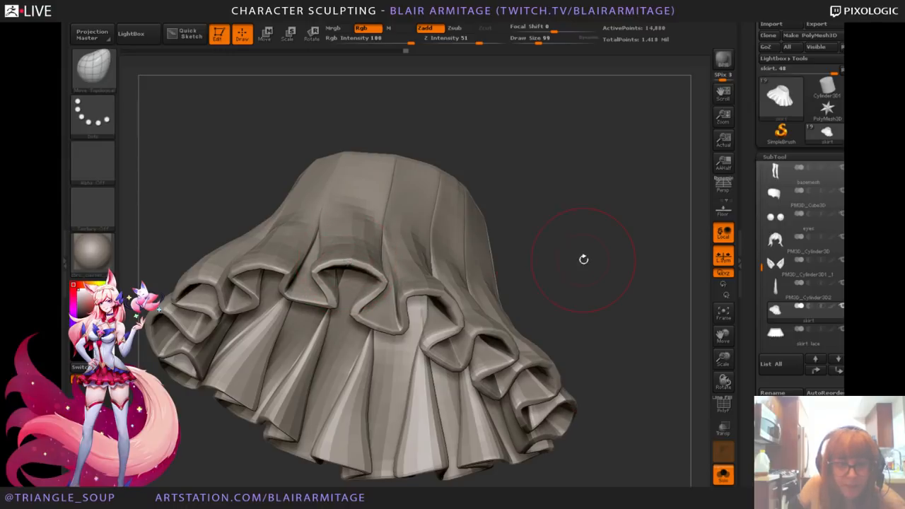
left_click_drag(583, 259, 578, 248)
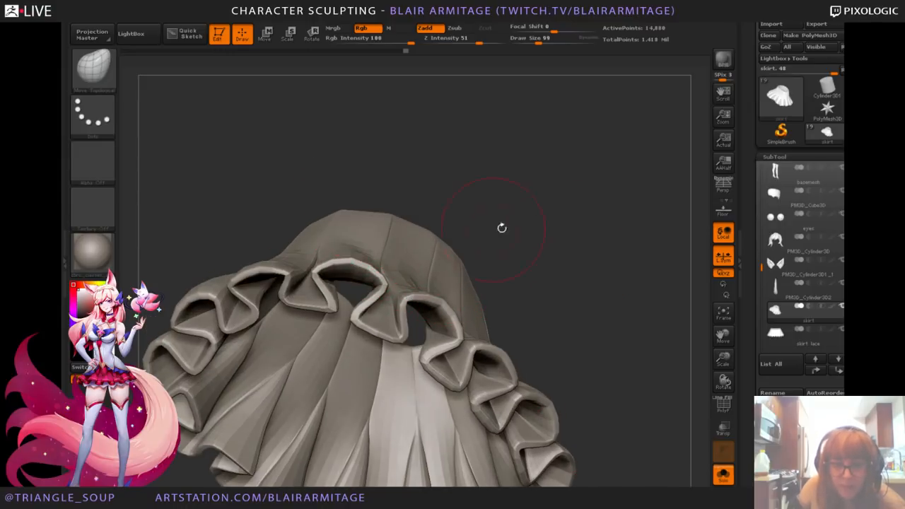
left_click_drag(502, 227, 718, 449)
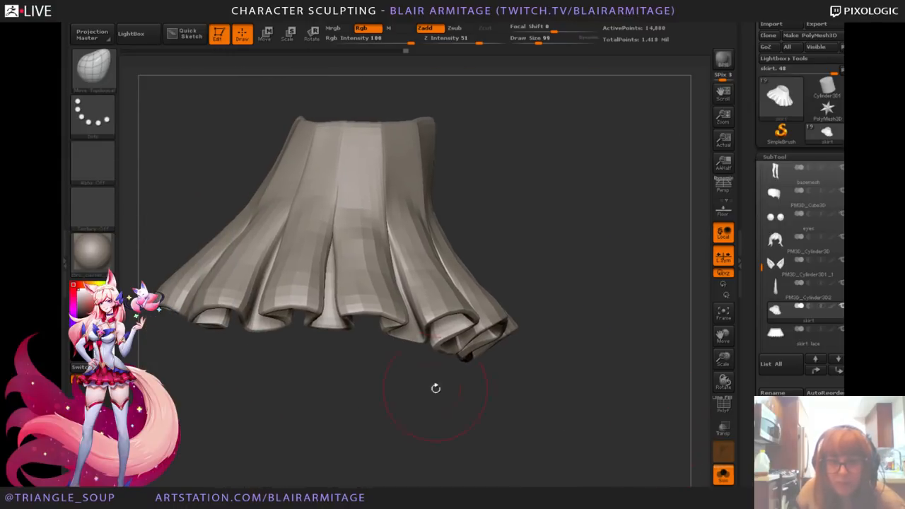
Step: Show the rest of the character again and examine the skirt on the figure from the front
left_click(724, 474)
left_click_drag(727, 363, 584, 331)
mouse_move(671, 366)
left_mouse_down("alt")
mouse_move(571, 364)
mouse_move(582, 381)
left_mouse_up("alt")
left_click_drag(623, 295, 598, 296, "alt")
mouse_move(608, 305)
left_mouse_down()
mouse_move(616, 240)
mouse_move(608, 307)
left_mouse_up()
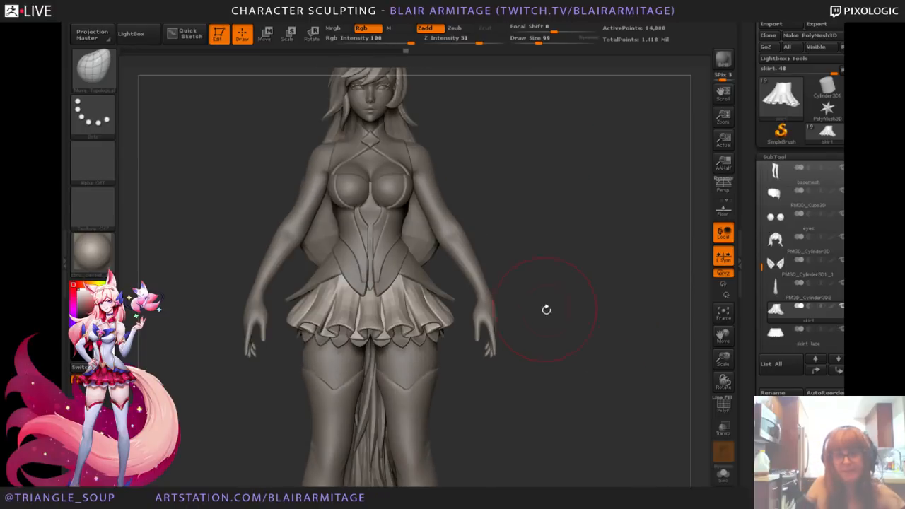
left_click_drag(621, 360, 471, 338)
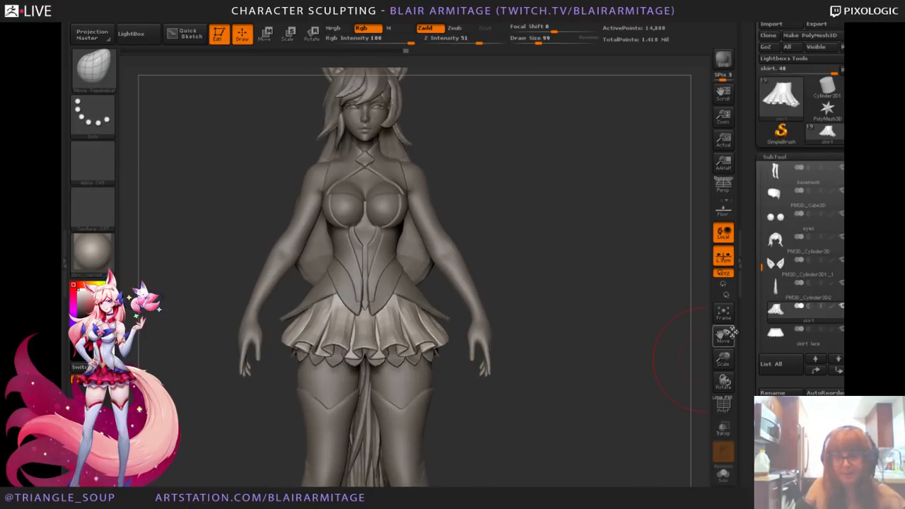
left_click_drag(723, 360, 494, 361)
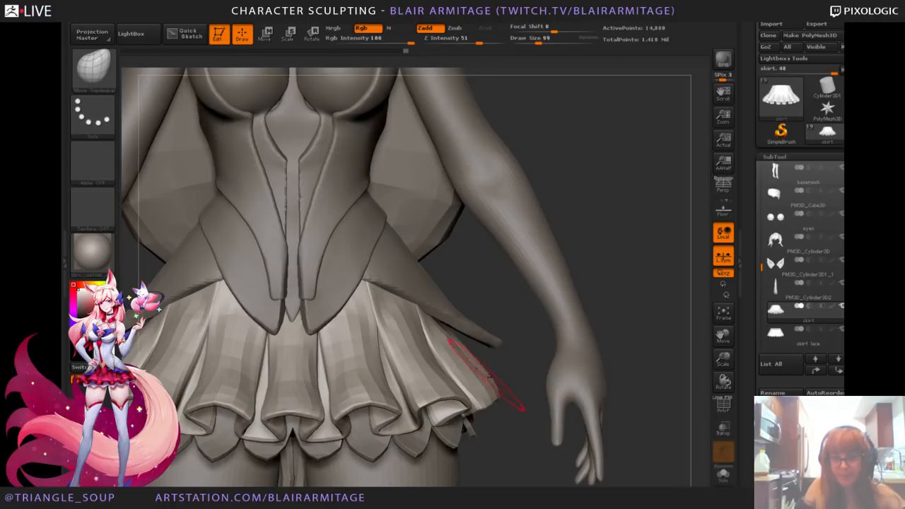
Step: Adjust the outer skirt's side pleats beneath the hip panels, checking the shape from the front, side and back
key("shift")
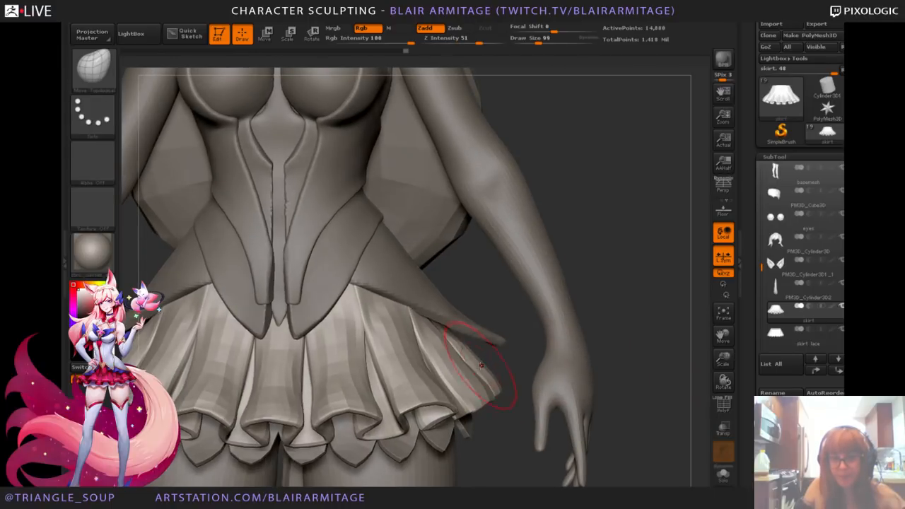
left_click_drag(523, 374, 498, 384)
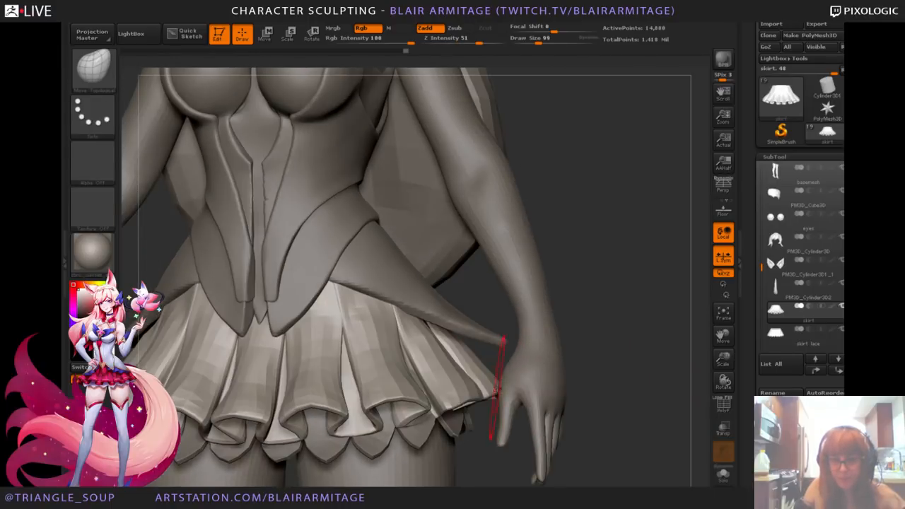
left_click_drag(647, 375, 566, 374)
left_click_drag(252, 380, 469, 348)
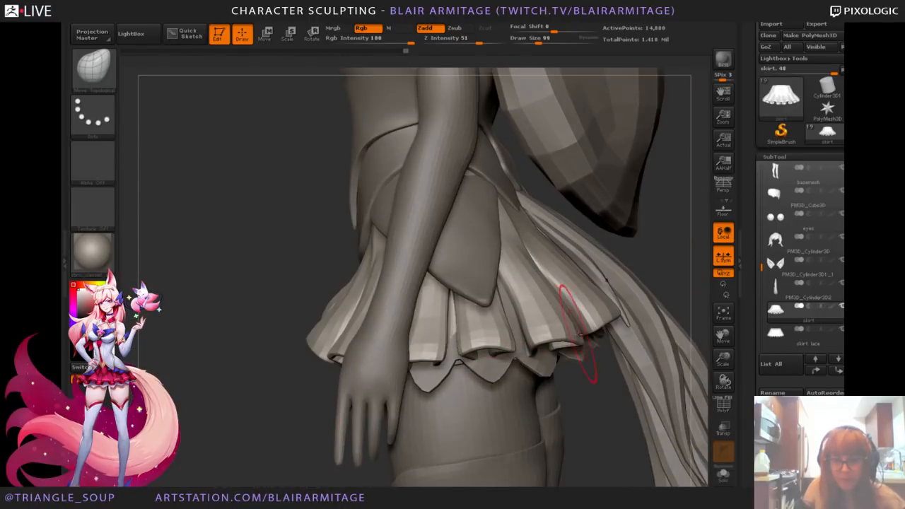
left_click_drag(617, 438, 605, 358)
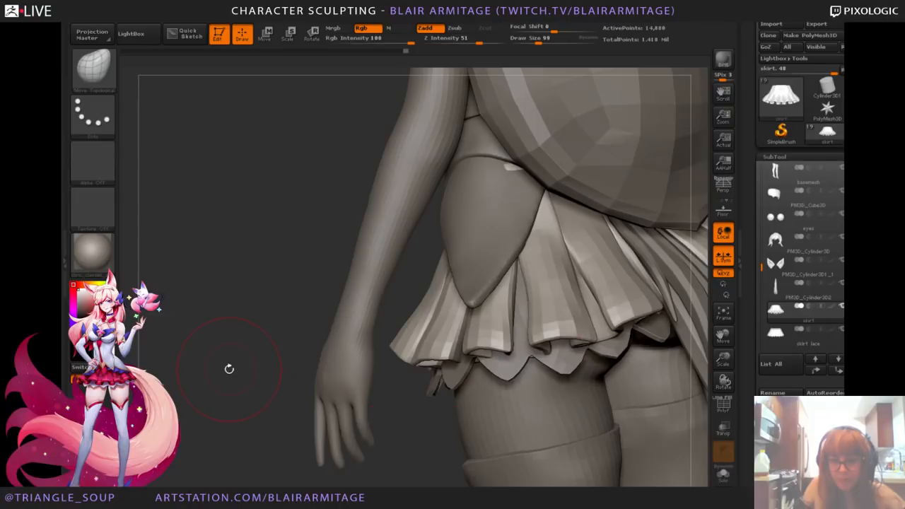
left_click_drag(228, 368, 384, 347, "shift")
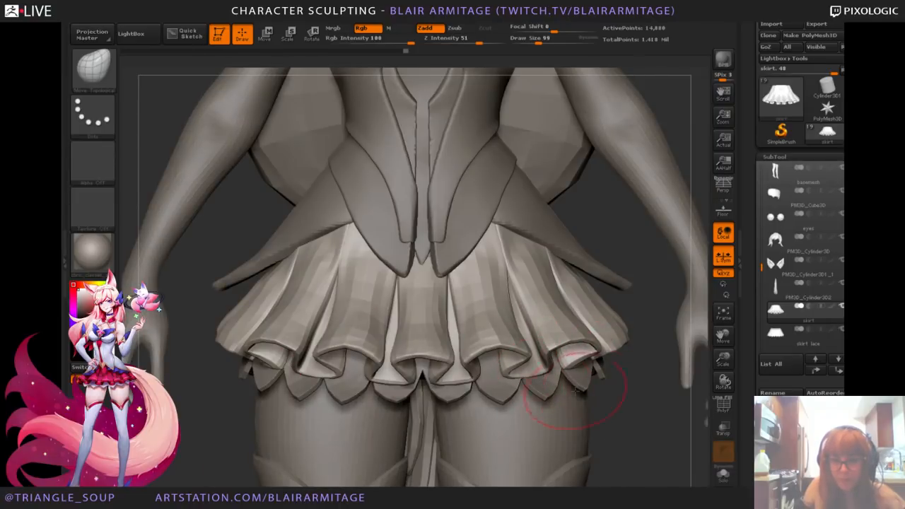
left_click_drag(639, 434, 635, 410)
left_click_drag(640, 372, 619, 369)
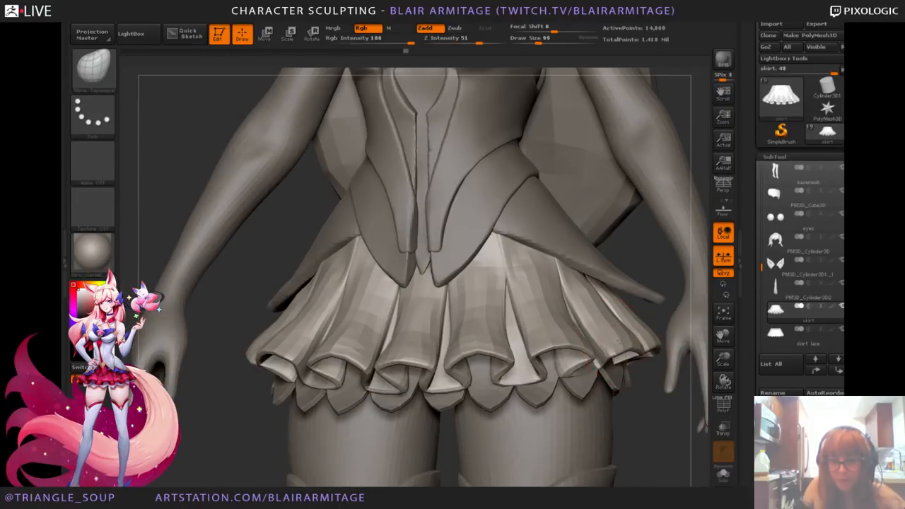
mouse_move(642, 402)
left_mouse_down()
mouse_move(659, 297)
mouse_move(648, 375)
mouse_move(659, 350)
mouse_move(618, 330)
left_mouse_up()
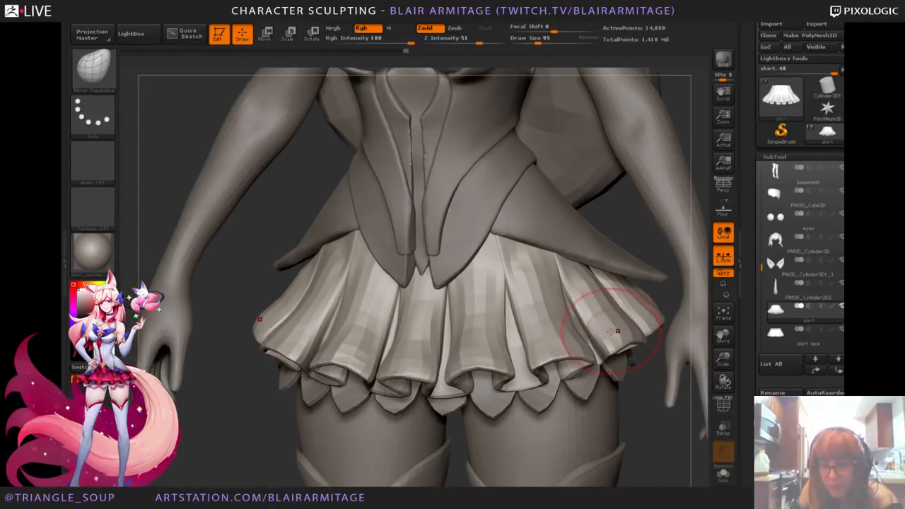
Step: Refine the side pleats and hem folds with the Move Topological brush at draw sizes of 59 and 67
key("bracketleft")
key("bracketleft")
key("bracketleft")
key("bracketleft")
key("bracketleft")
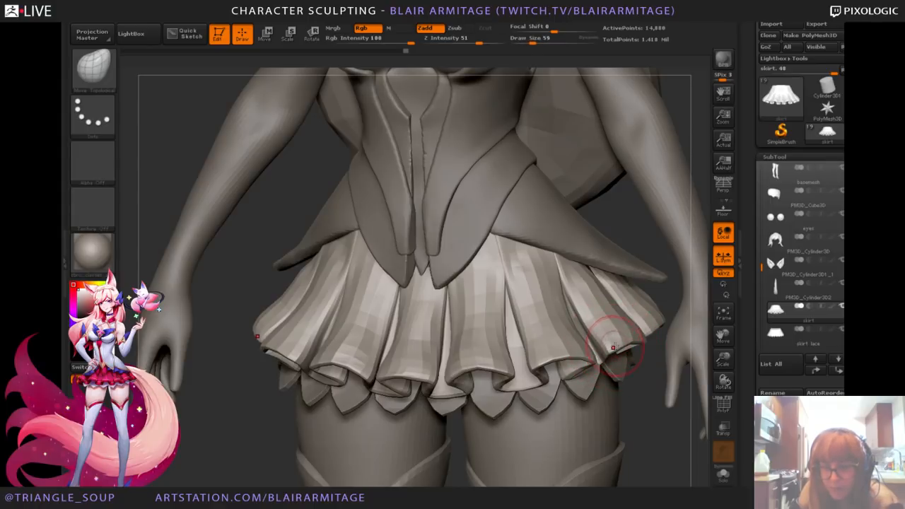
key("bracketright")
key("bracketright")
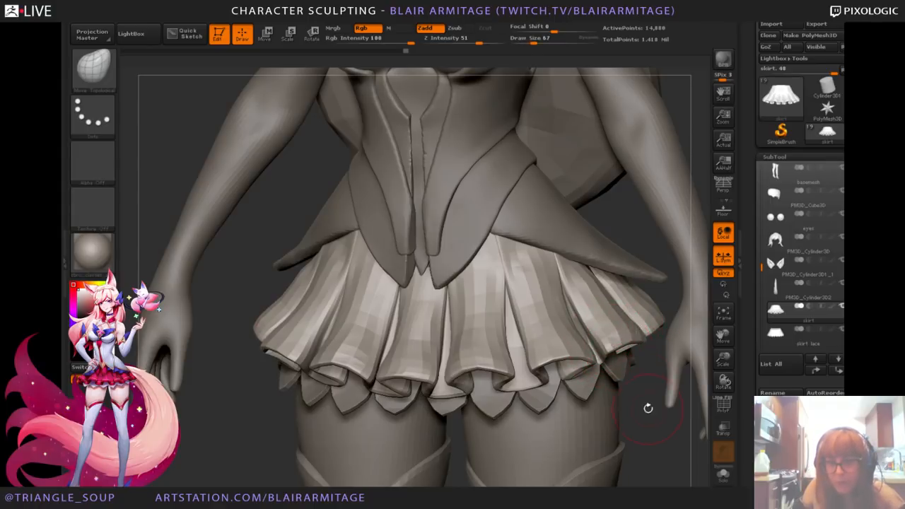
left_click_drag(646, 404, 623, 339)
left_click_drag(560, 314, 559, 317)
left_click_drag(612, 337, 605, 357)
key("shift")
key("b")
key("s")
key("t")
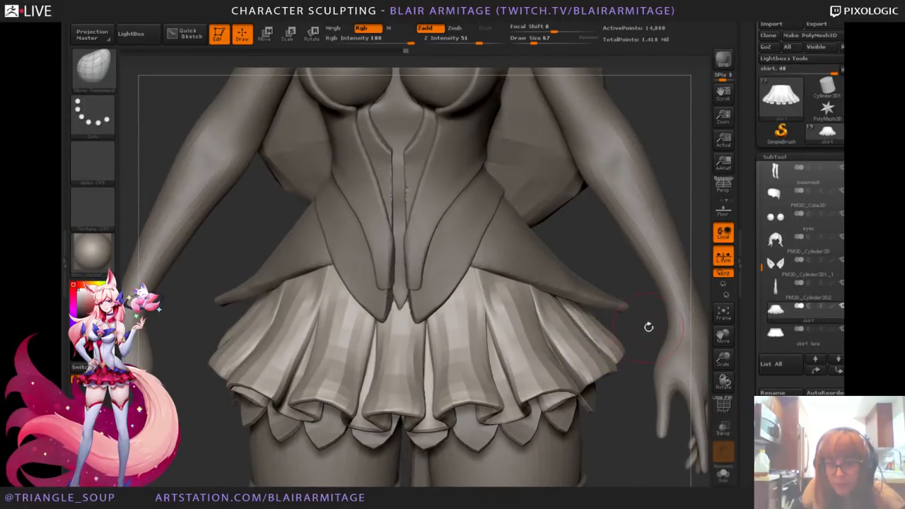
mouse_move(648, 325)
left_mouse_down()
mouse_move(608, 347)
mouse_move(616, 379)
mouse_move(642, 375)
left_mouse_up()
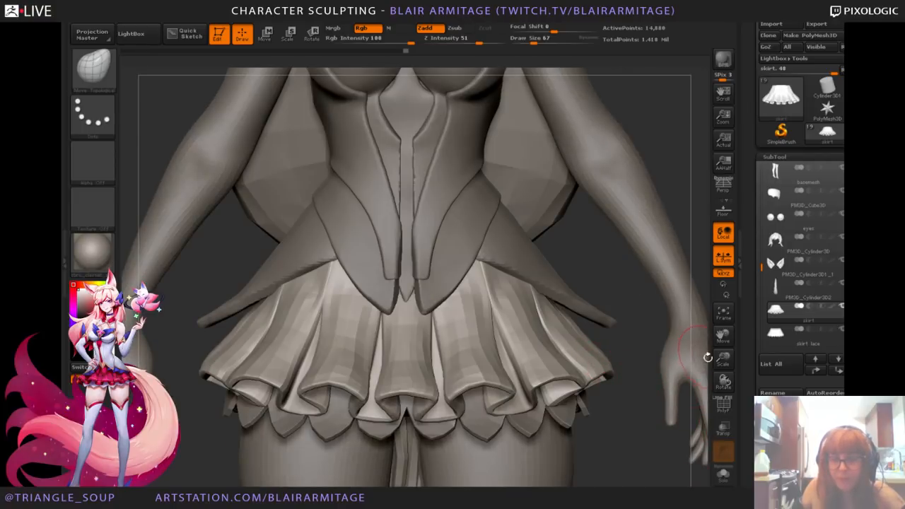
mouse_move(719, 357)
left_mouse_down()
mouse_move(628, 330)
mouse_move(564, 355)
mouse_move(492, 346)
mouse_move(631, 428)
left_mouse_up()
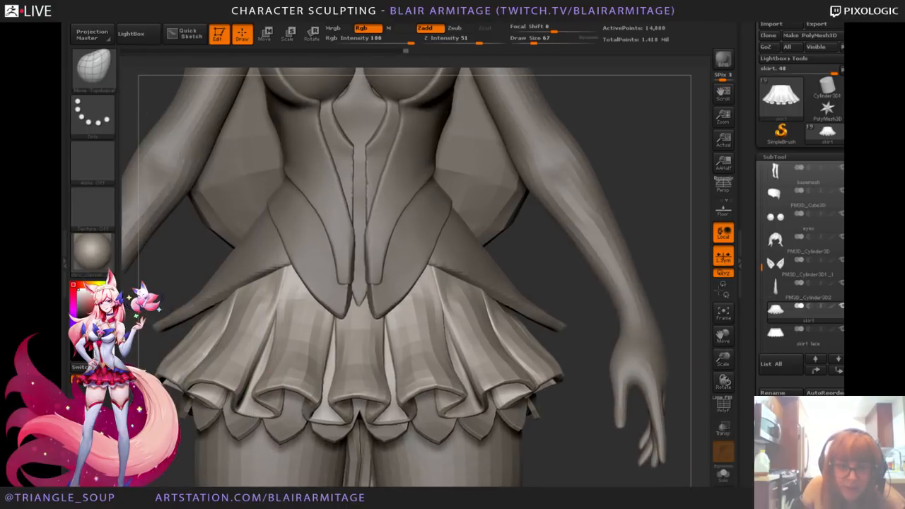
Step: Smooth the outer skirt's front and side pleats, check the whole figure from the front and save the project
left_click_drag(303, 298, 300, 316, "shift")
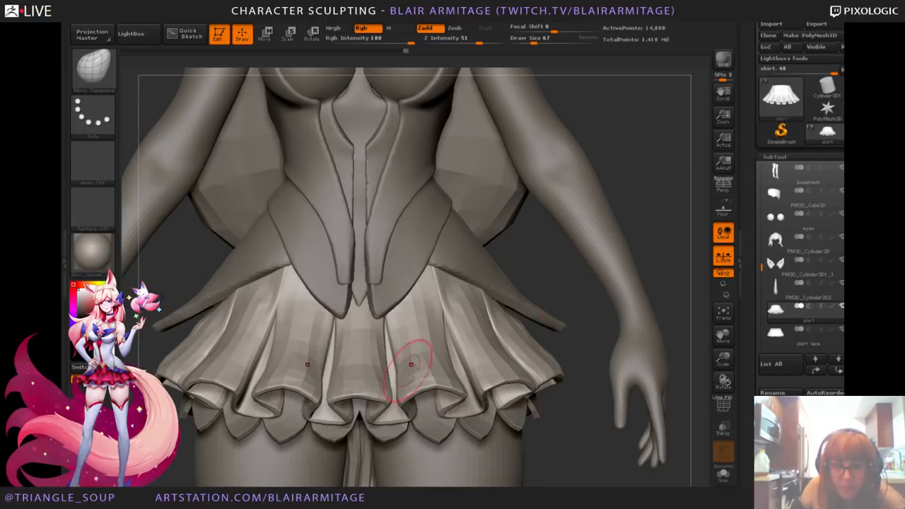
mouse_move(586, 339)
left_mouse_down()
mouse_move(481, 266)
mouse_move(248, 469)
mouse_move(271, 465)
left_mouse_up()
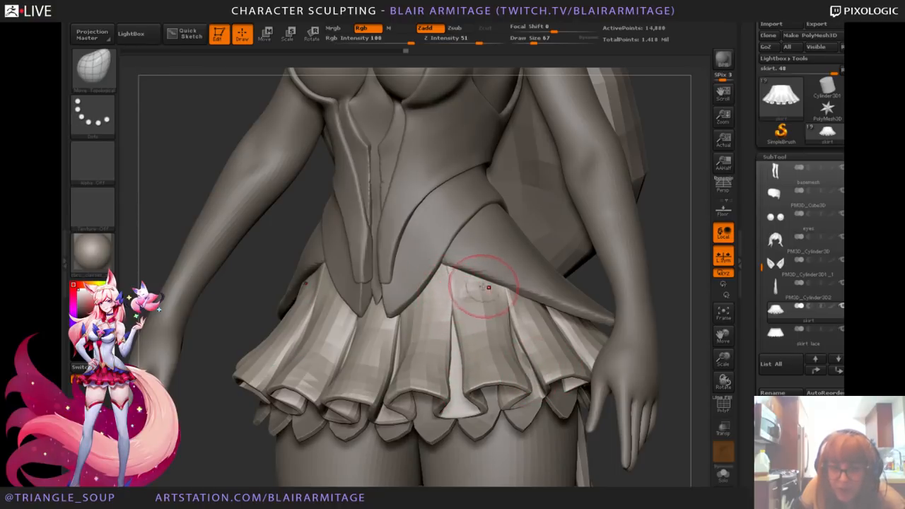
left_click_drag(238, 444, 305, 335)
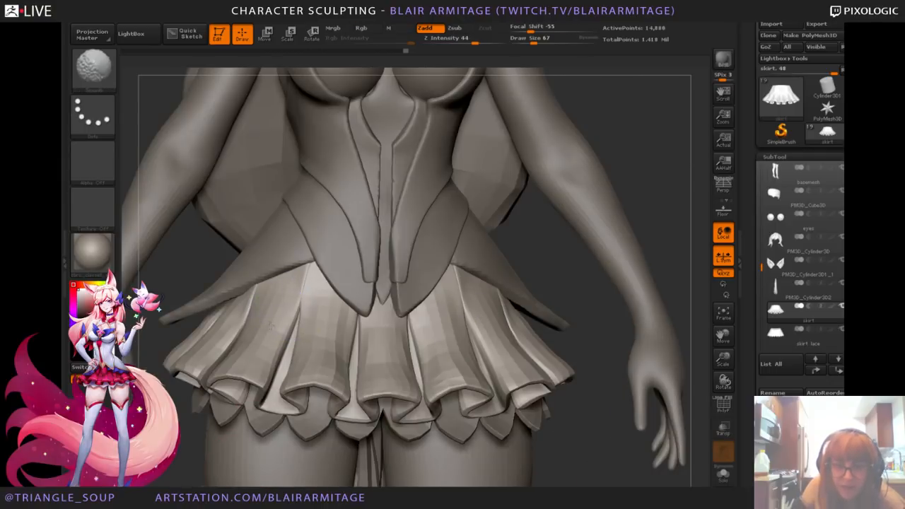
left_click_drag(724, 358, 587, 301)
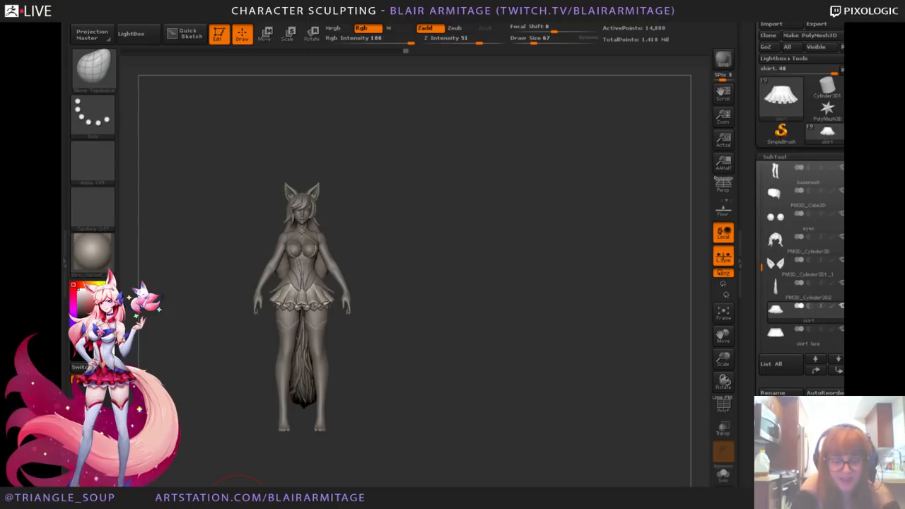
key("ctrl+s")
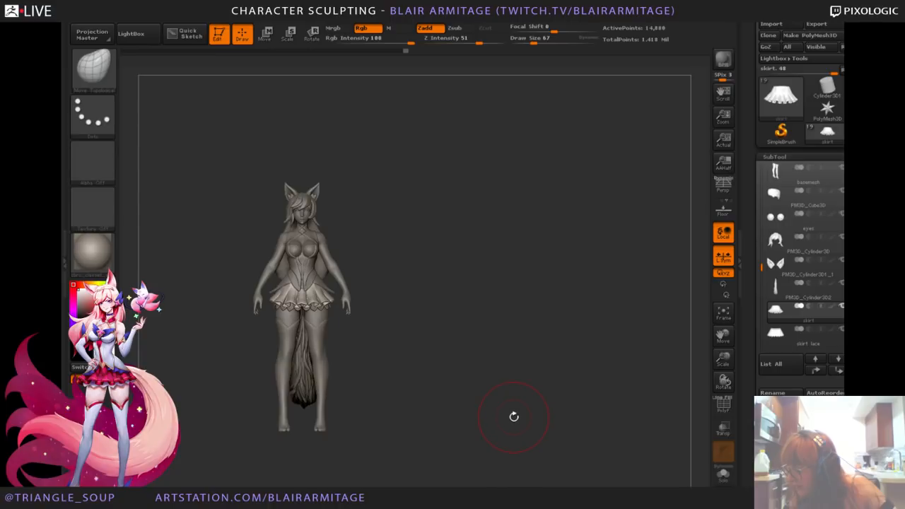
Step: Nudge a front hem fold of the outer skirt from below and check it against the full figure
left_click_drag(486, 393, 571, 405, "alt")
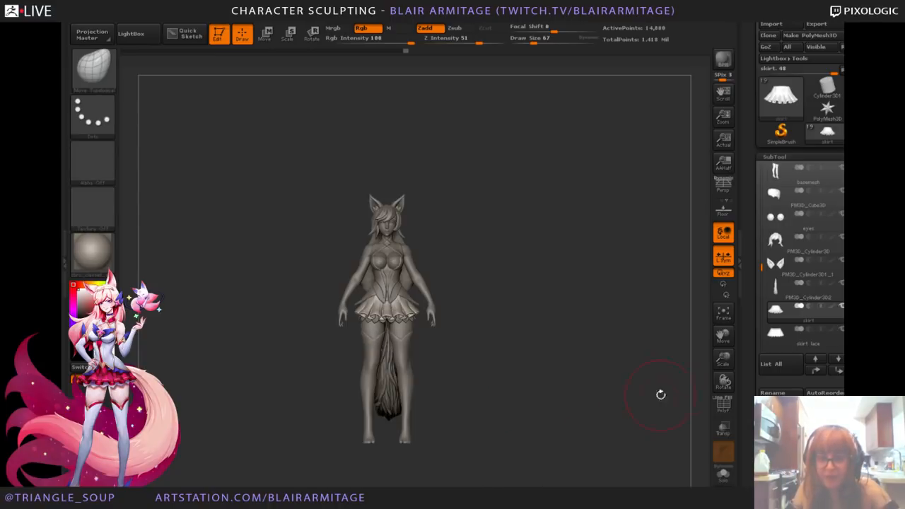
left_click_drag(723, 359, 610, 402)
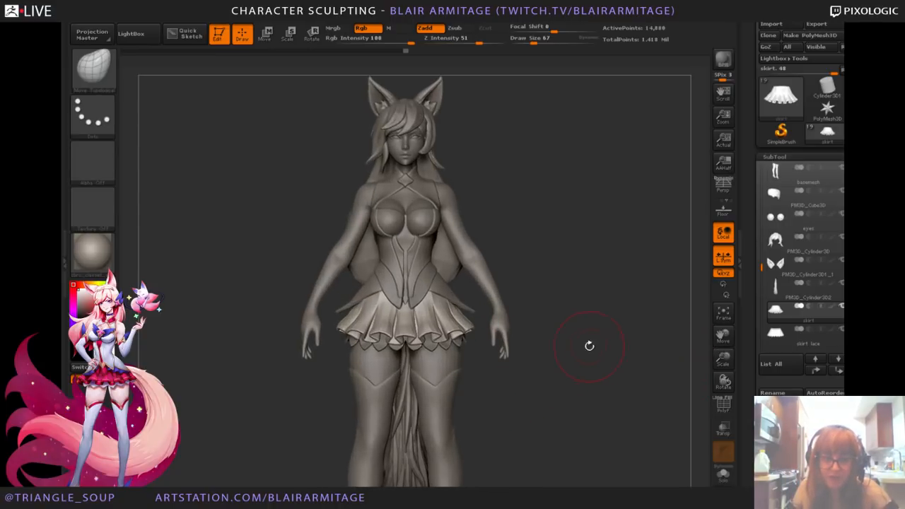
left_click_drag(469, 326, 453, 322, "alt")
mouse_move(723, 360)
left_mouse_down()
mouse_move(641, 439)
mouse_move(593, 412)
mouse_move(603, 389)
mouse_move(599, 354)
left_mouse_up()
left_click_drag(478, 330, 474, 323)
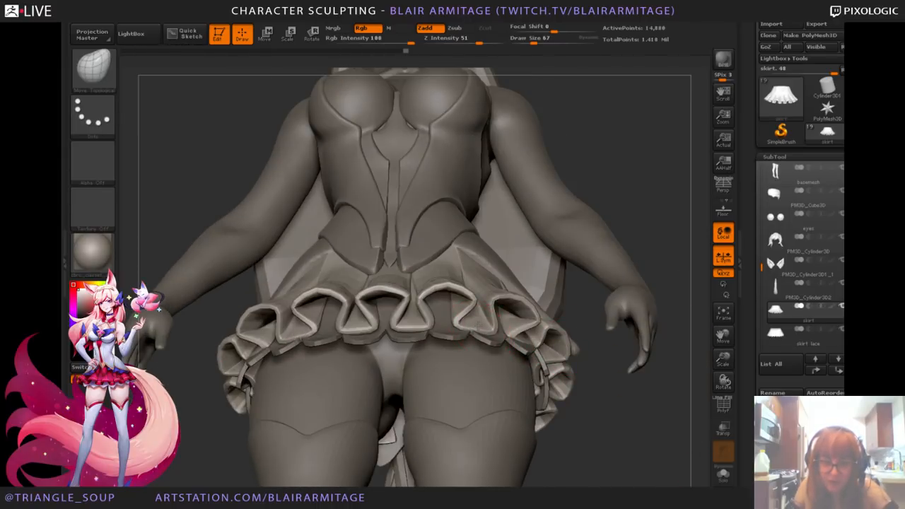
left_click_drag(724, 358, 650, 418)
left_click_drag(649, 417, 600, 379, "alt")
left_click_drag(600, 379, 618, 389)
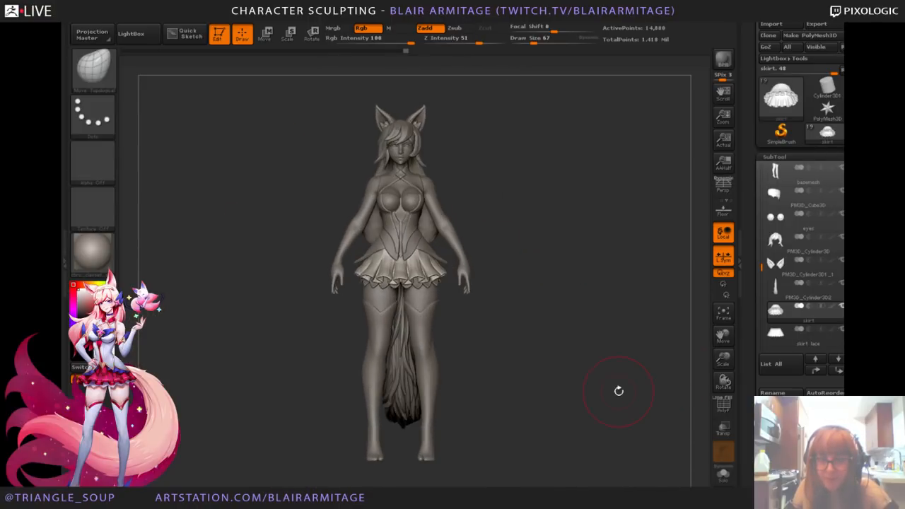
Step: Turn on perspective and examine the skirt and its hem folds from below, behind, the side and the front
key("p")
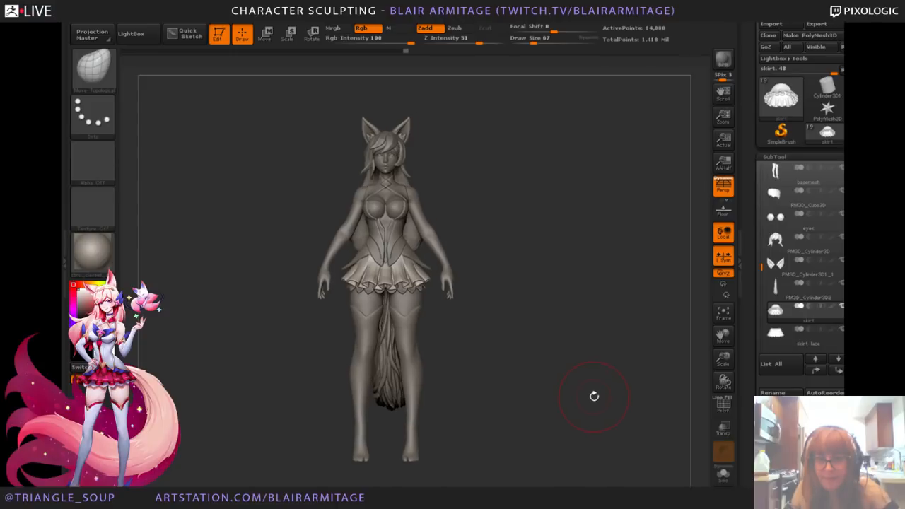
left_click_drag(599, 393, 635, 291)
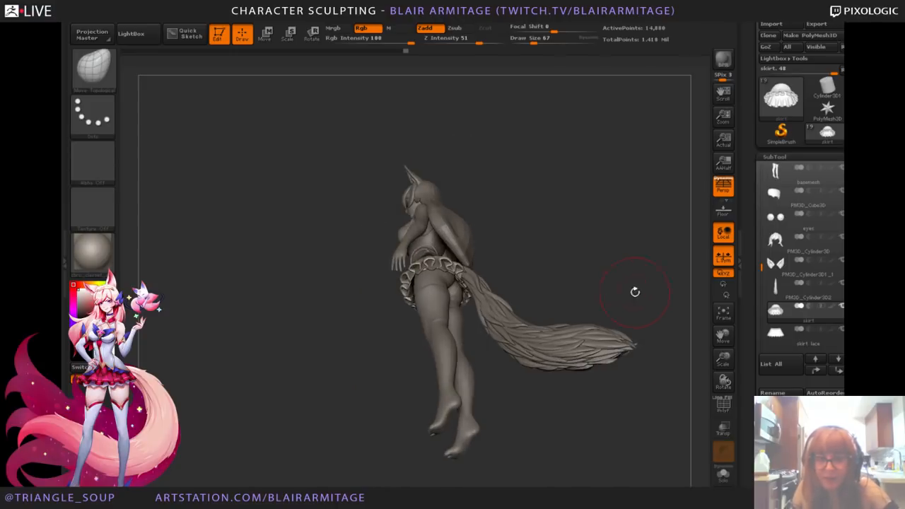
left_click_drag(723, 359, 725, 396)
left_click_drag(658, 255, 615, 247)
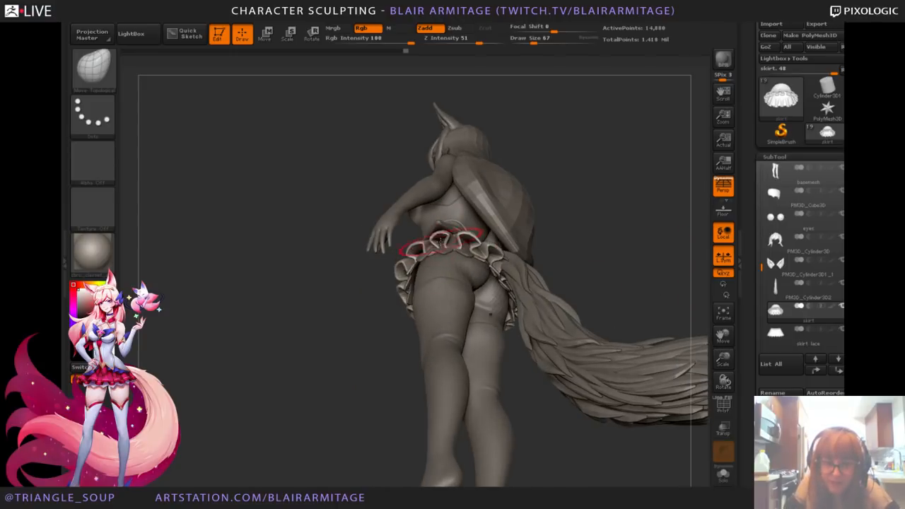
left_click_drag(537, 234, 602, 241)
left_click_drag(622, 205, 580, 248)
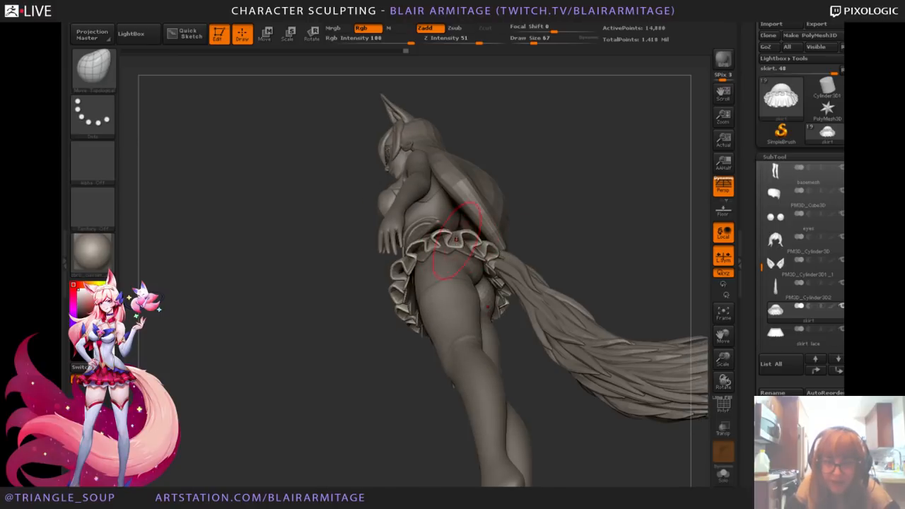
left_click_drag(659, 206, 603, 298)
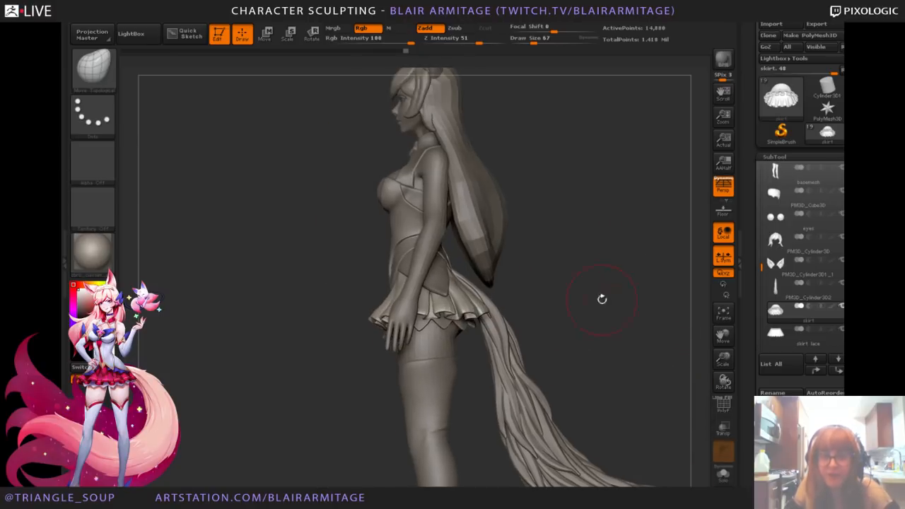
left_click_drag(724, 359, 711, 329)
left_click_drag(636, 326, 664, 348)
left_click_drag(724, 360, 693, 422)
left_click_drag(479, 348, 469, 299, "alt")
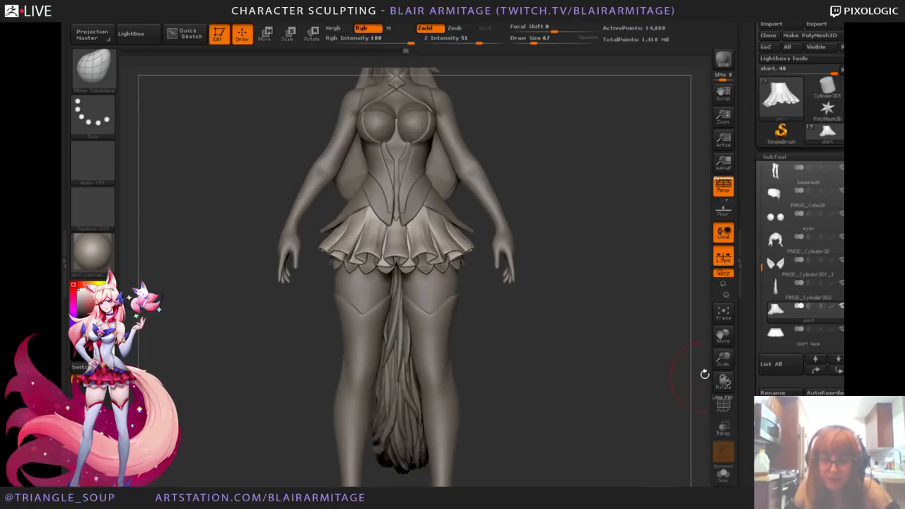
left_click_drag(722, 355, 597, 400)
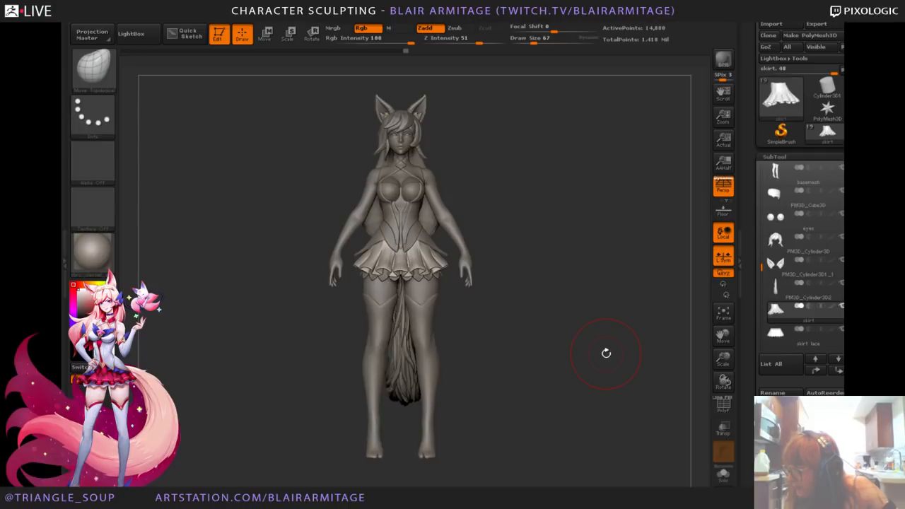
mouse_move(621, 342)
left_mouse_down()
mouse_move(634, 354)
mouse_move(628, 379)
left_mouse_up()
left_click_drag(585, 401, 604, 394)
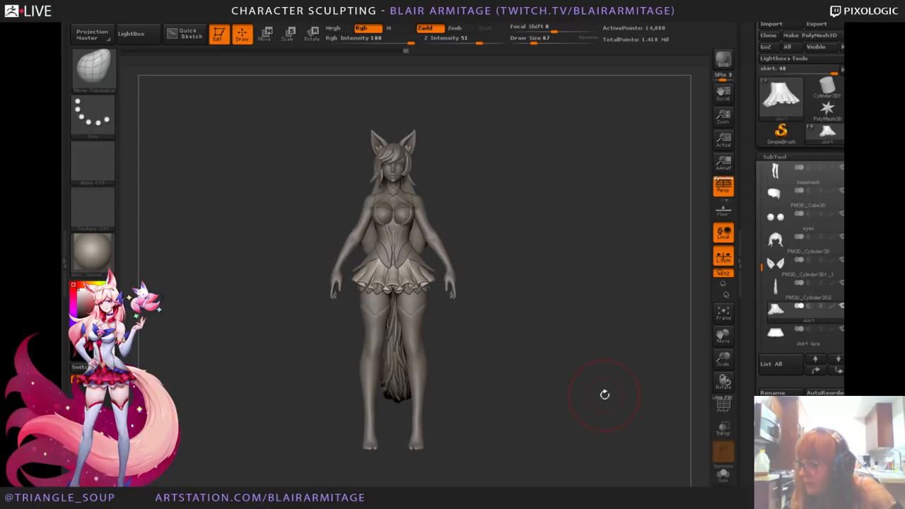
left_click(652, 366)
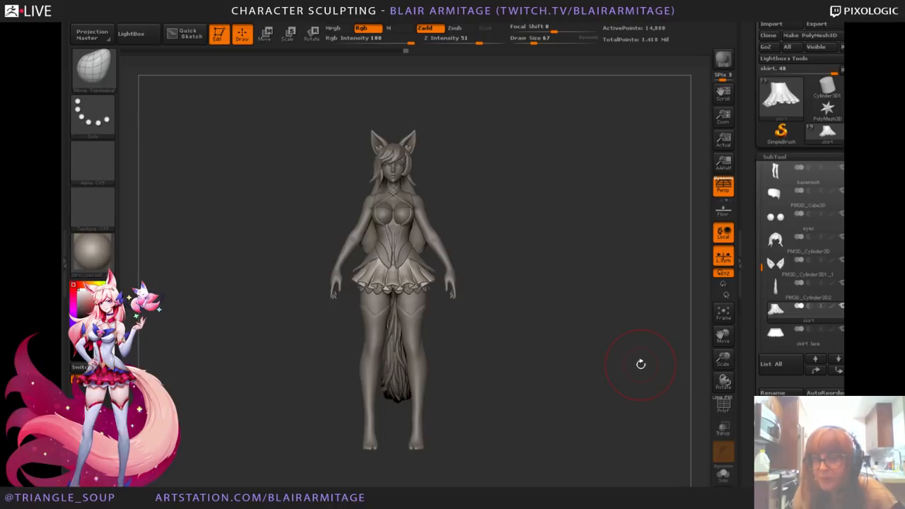
left_click(559, 344)
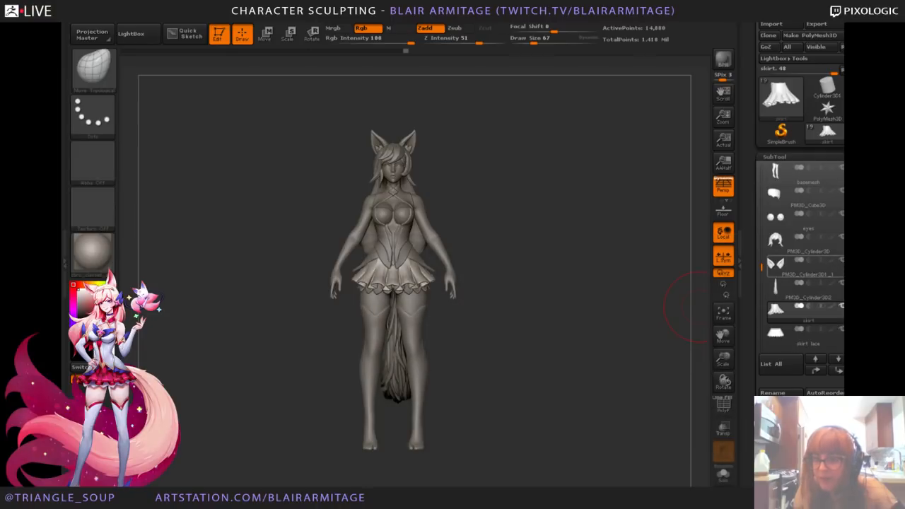
left_click_drag(583, 386, 581, 386)
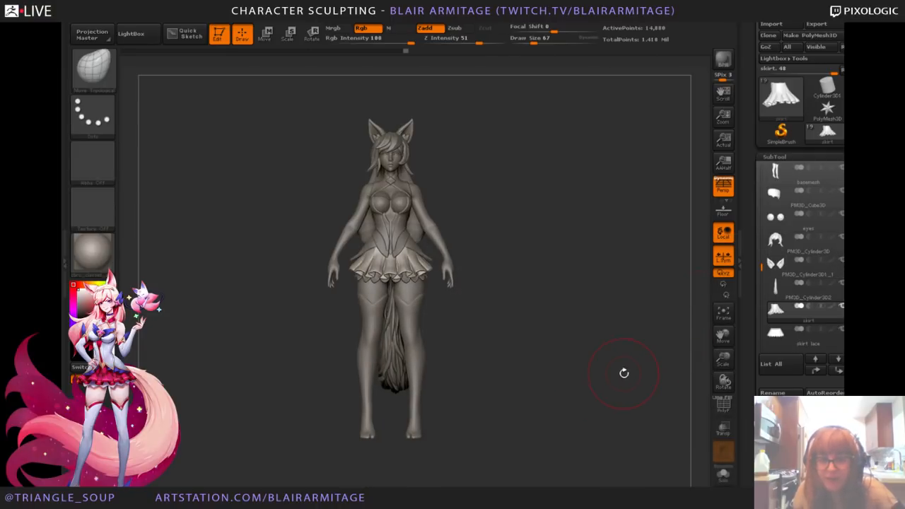
left_click_drag(541, 363, 599, 382)
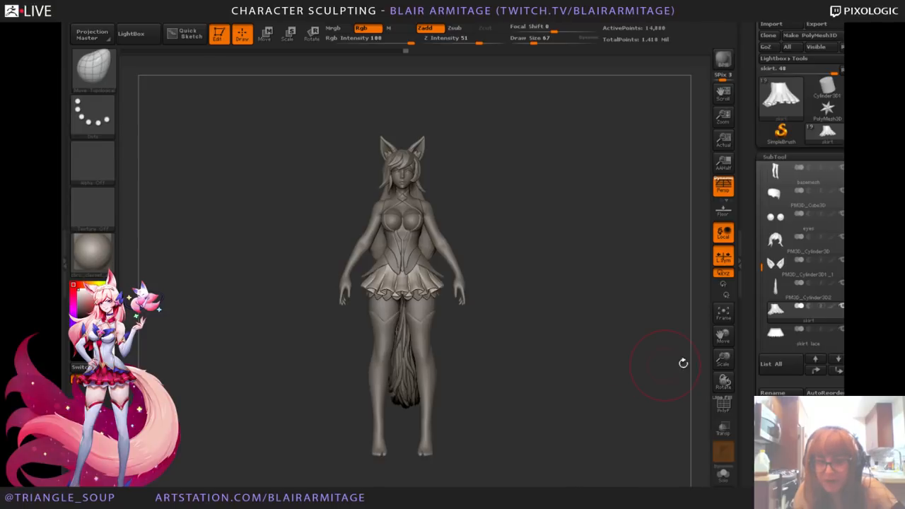
Step: Select the diamond ornament at the collar and examine the whole figure from the front and at an angle
left_click_drag(723, 360, 663, 347)
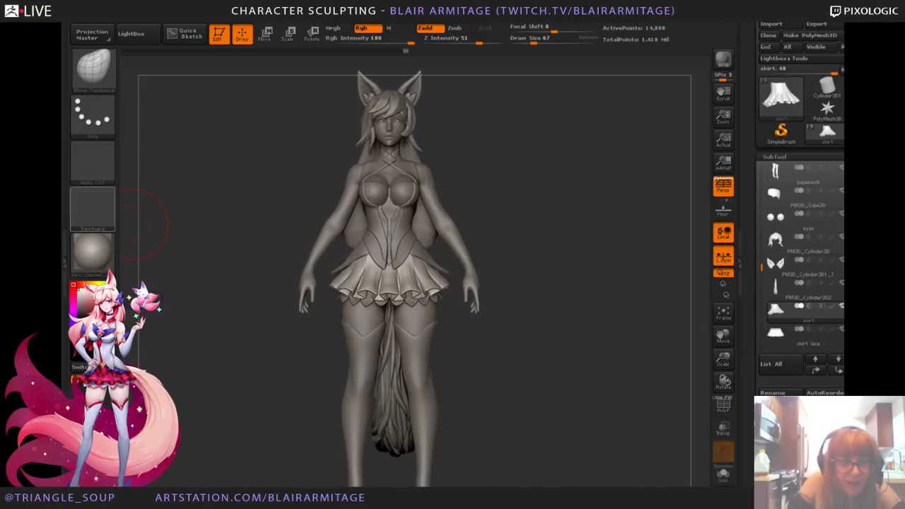
left_click_drag(517, 183, 518, 202, "alt")
left_click_drag(723, 359, 588, 362)
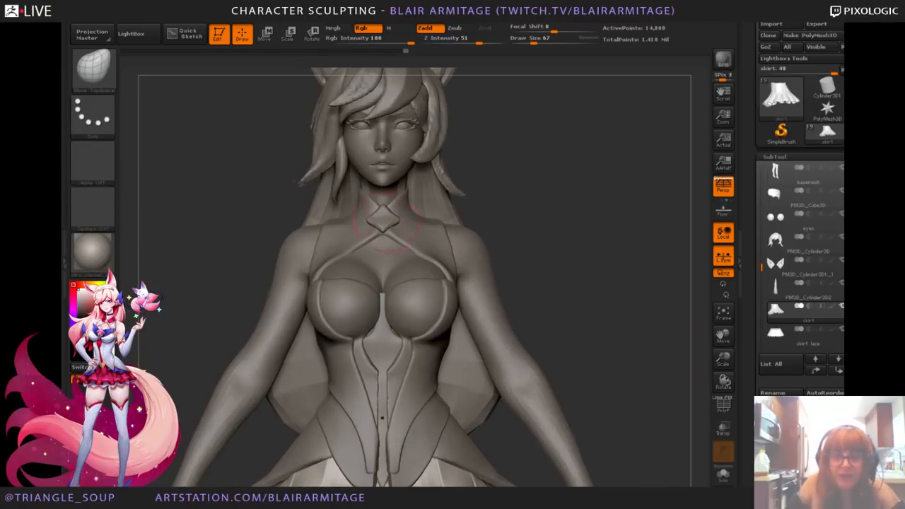
left_click(386, 221, "alt")
left_click_drag(723, 360, 683, 332)
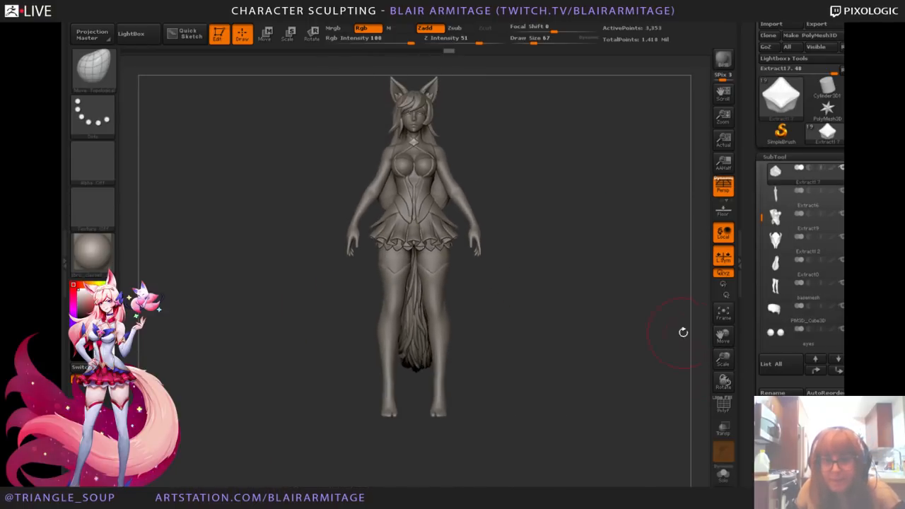
left_click_drag(559, 233, 552, 320, "alt")
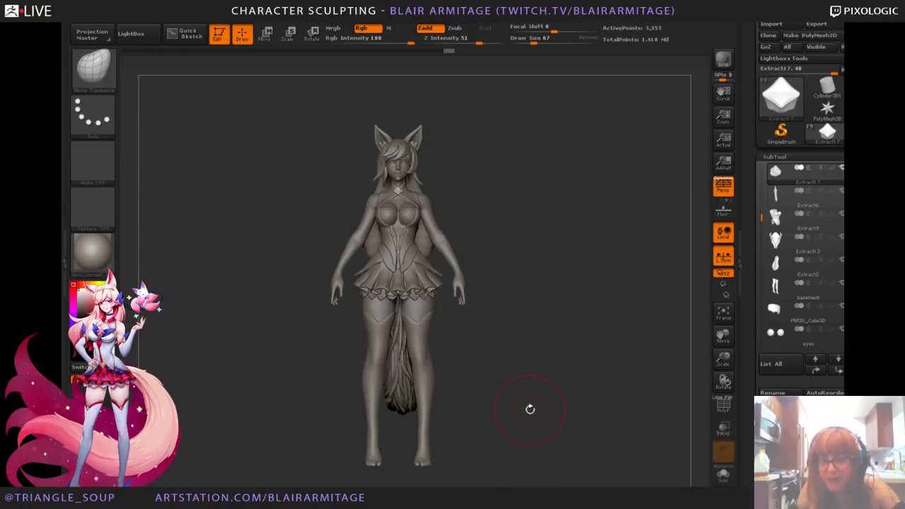
left_click_drag(723, 357, 716, 331)
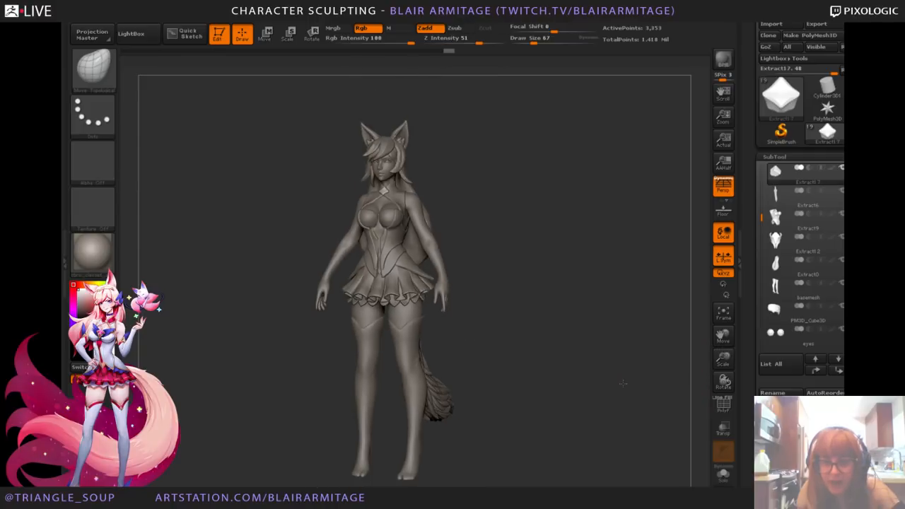
left_click_drag(599, 392, 633, 382, "alt")
Step: Make the body mesh active and smooth the upper chest between the collar straps and the bodice cups
left_click_drag(723, 358, 684, 419)
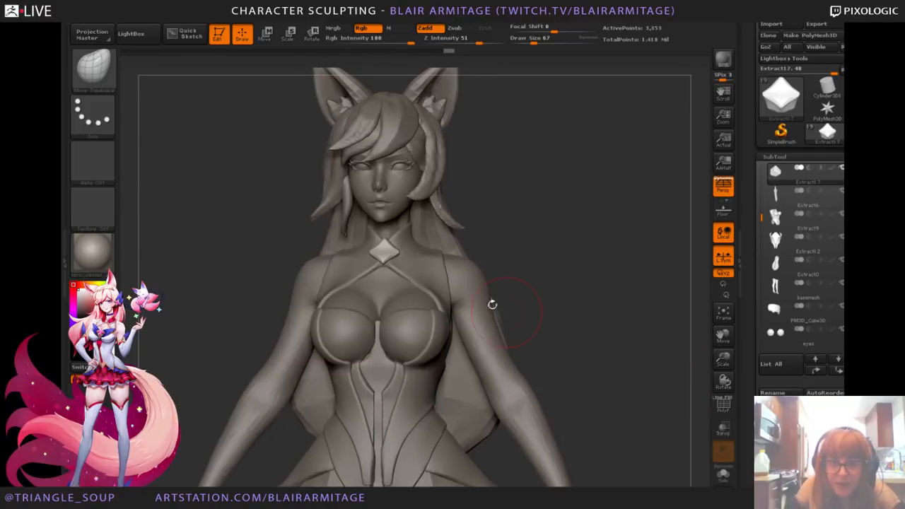
mouse_move(723, 359)
left_mouse_down()
mouse_move(705, 401)
mouse_move(705, 371)
left_mouse_up()
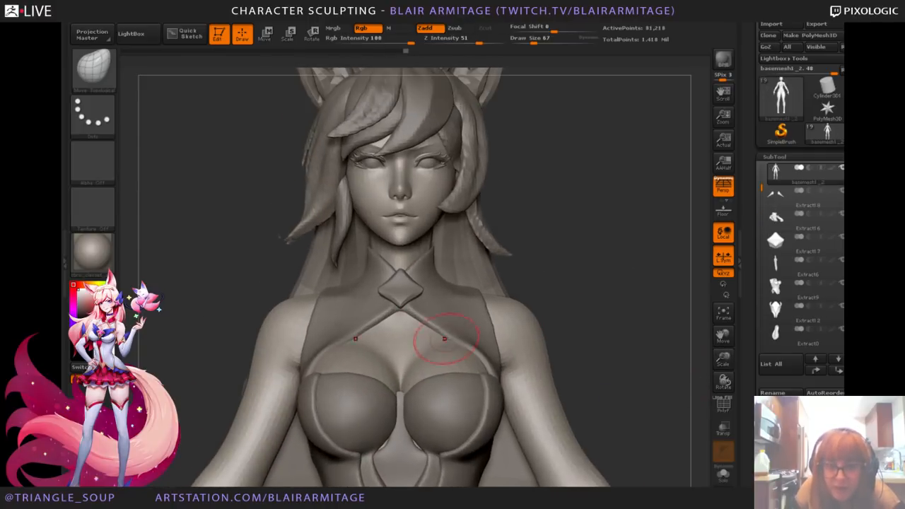
mouse_move(444, 342)
left_mouse_down("shift")
mouse_move(461, 349)
mouse_move(379, 358)
left_mouse_up("shift")
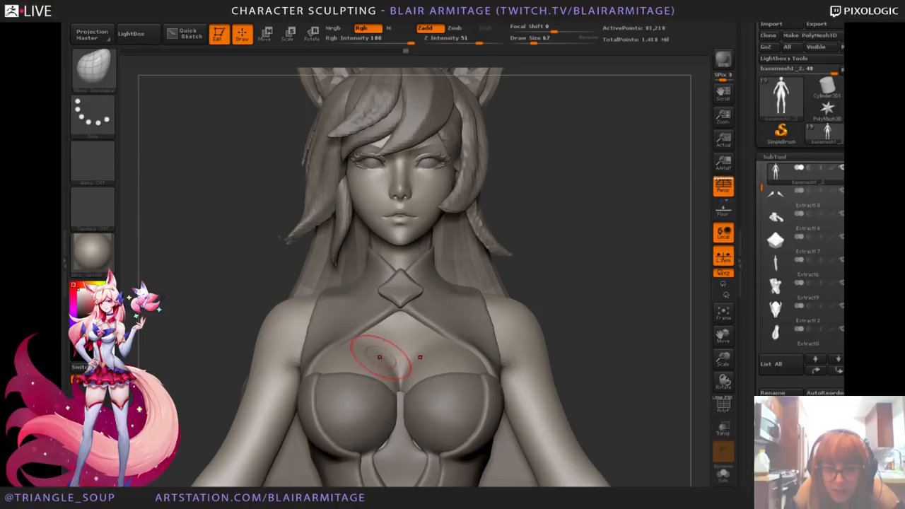
left_click_drag(444, 344, 446, 351, "shift")
left_click_drag(587, 333, 629, 329)
Step: Select the bodice's centre panel and smooth its narrow upper tip between the cups, checking it from above and below
mouse_move(629, 329)
left_mouse_down("alt")
mouse_move(635, 249)
mouse_move(418, 386)
left_mouse_up("alt")
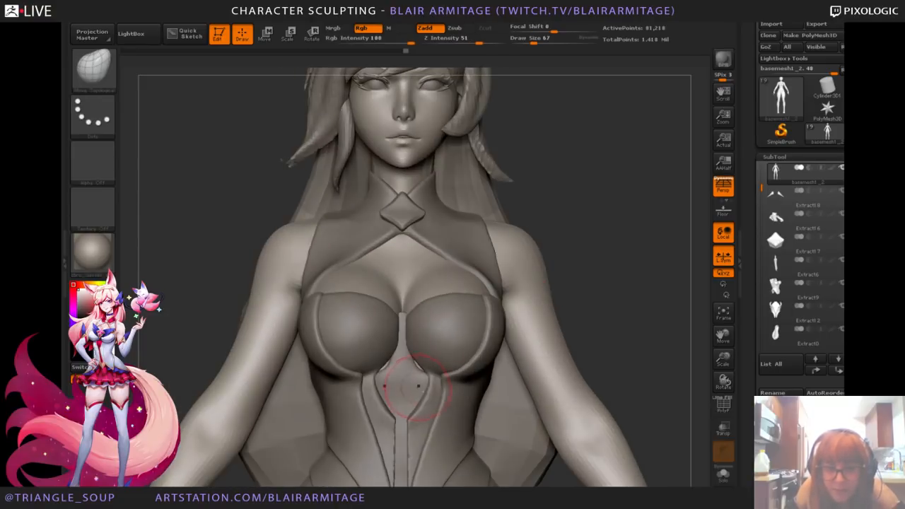
left_click(411, 376, "alt")
left_click_drag(623, 283, 399, 337)
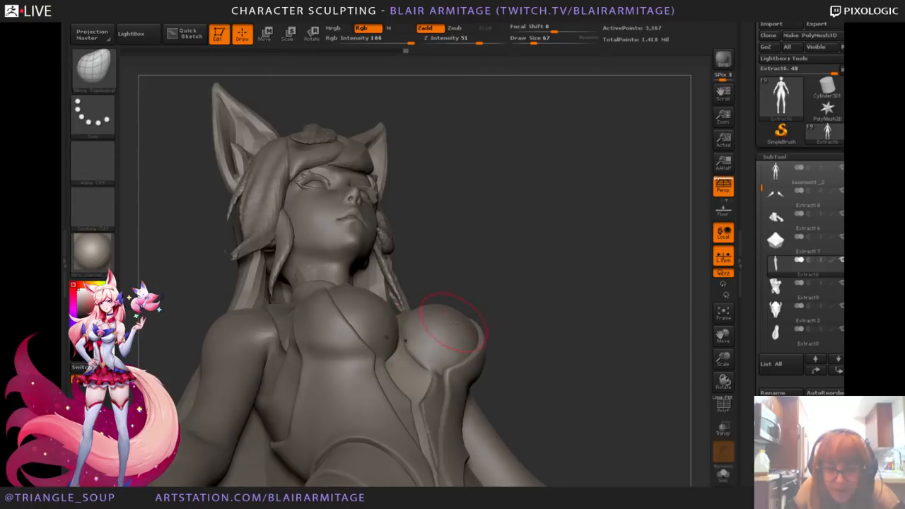
mouse_move(453, 322)
left_mouse_down()
mouse_move(574, 269)
mouse_move(456, 340)
left_mouse_up()
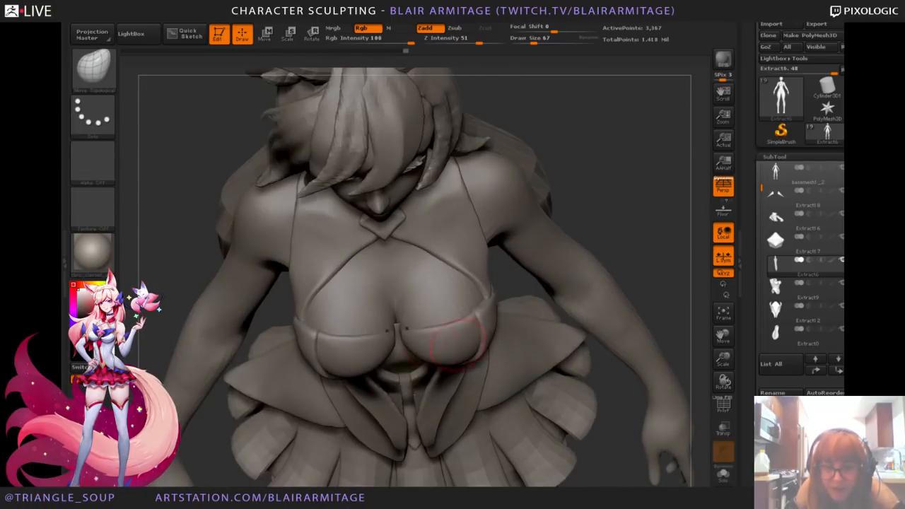
left_click_drag(667, 267, 604, 295)
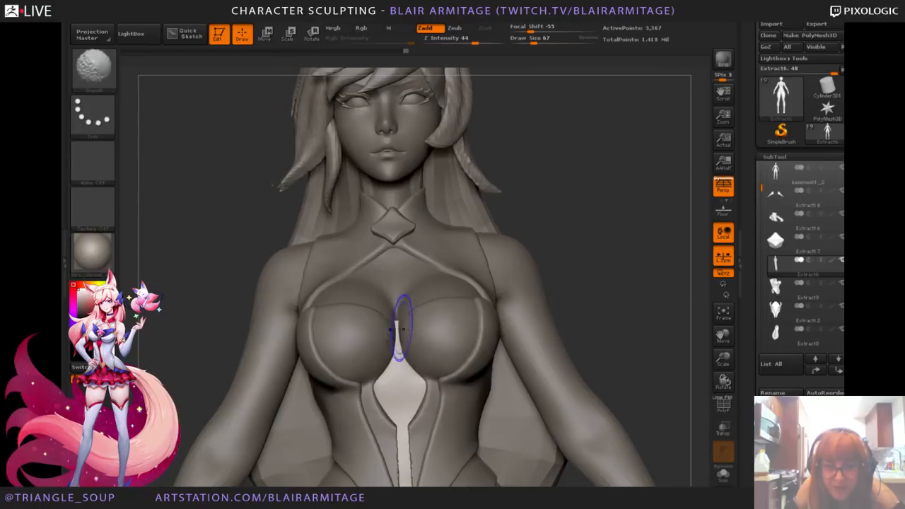
key("shift")
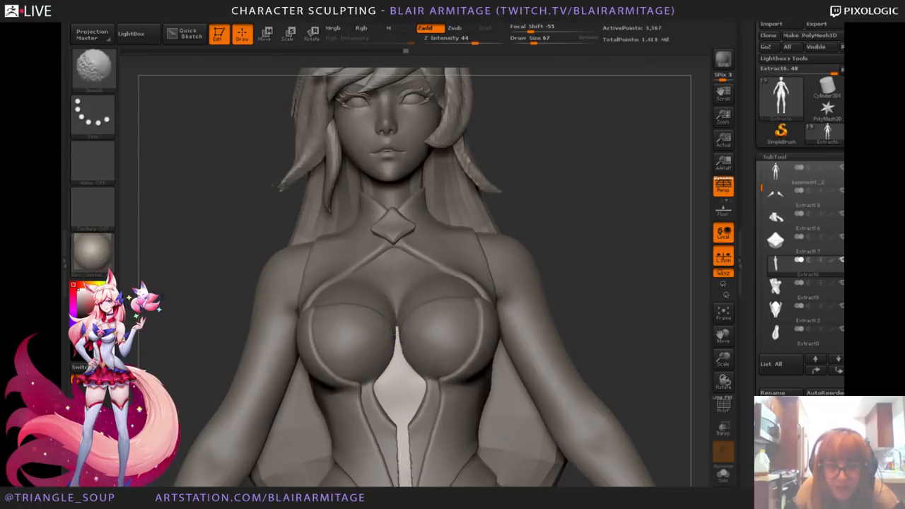
mouse_move(616, 263)
left_mouse_down()
mouse_move(618, 246)
mouse_move(608, 296)
mouse_move(646, 247)
mouse_move(622, 290)
left_mouse_up()
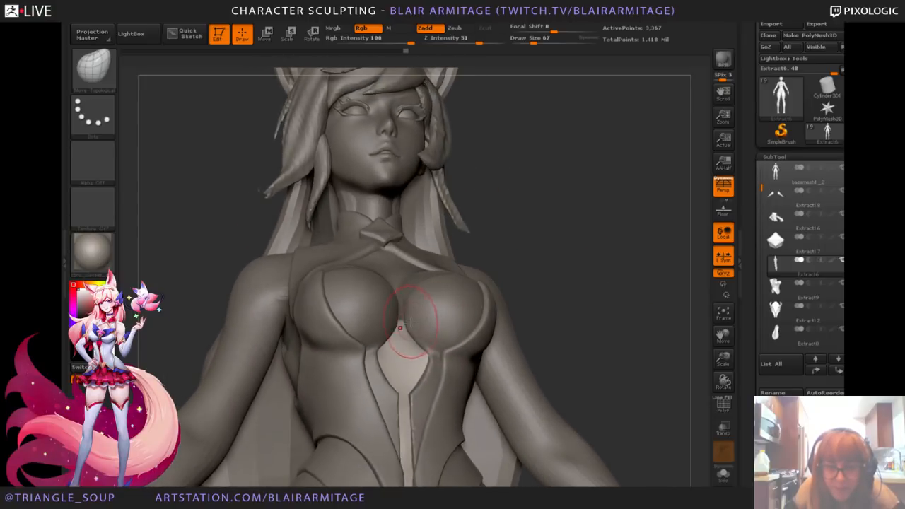
mouse_move(551, 283)
left_mouse_down()
mouse_move(582, 262)
mouse_move(630, 301)
mouse_move(632, 273)
mouse_move(620, 269)
mouse_move(613, 304)
mouse_move(615, 278)
mouse_move(597, 266)
left_mouse_up()
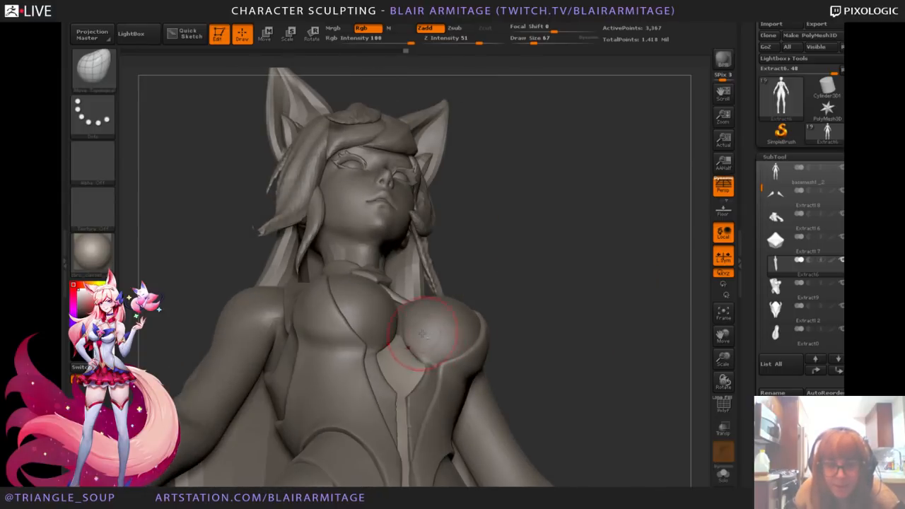
Step: Select the bodice cup piece and reshape the inner edges of the cups so they sit closer at the centre
left_click(400, 318, "alt")
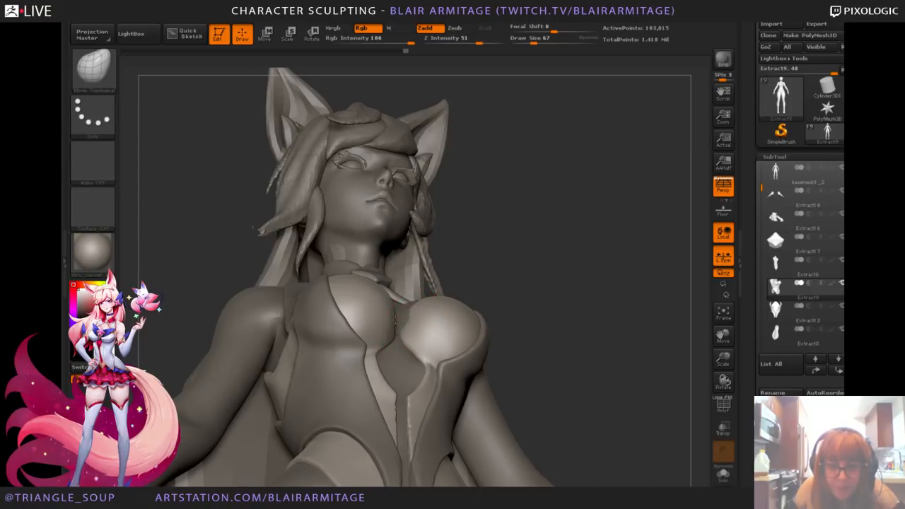
left_click_drag(531, 304, 400, 325)
mouse_move(566, 262)
left_mouse_down()
mouse_move(590, 318)
mouse_move(602, 291)
mouse_move(602, 360)
left_mouse_up()
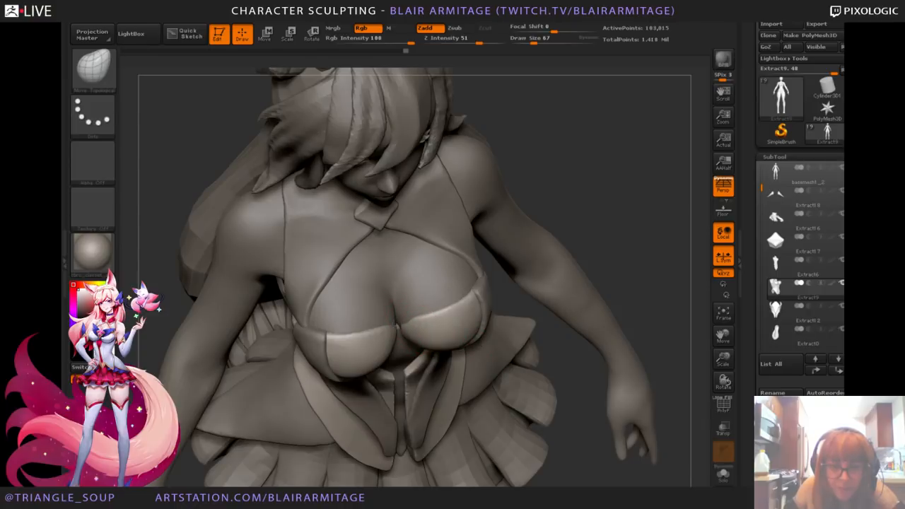
mouse_move(609, 311)
left_mouse_down()
mouse_move(630, 202)
mouse_move(650, 303)
mouse_move(619, 276)
mouse_move(602, 283)
left_mouse_up()
left_click_drag(430, 311, 425, 308, "shift")
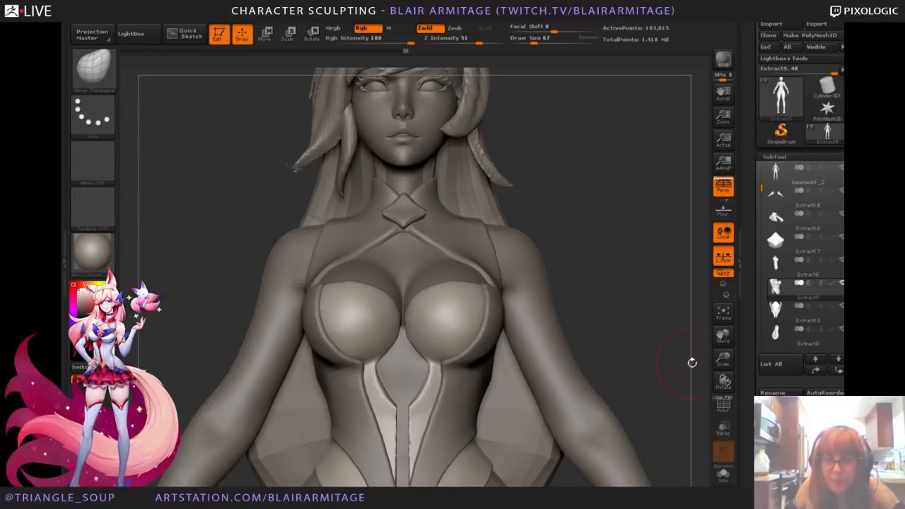
Step: Examine the whole figure from the front, comparing the bodice and skirt up close with the full silhouette
mouse_move(723, 359)
left_mouse_down()
mouse_move(695, 328)
mouse_move(606, 315)
left_mouse_up()
mouse_move(630, 364)
left_mouse_down("alt")
mouse_move(609, 340)
mouse_move(654, 357)
mouse_move(608, 374)
mouse_move(610, 363)
left_mouse_up("alt")
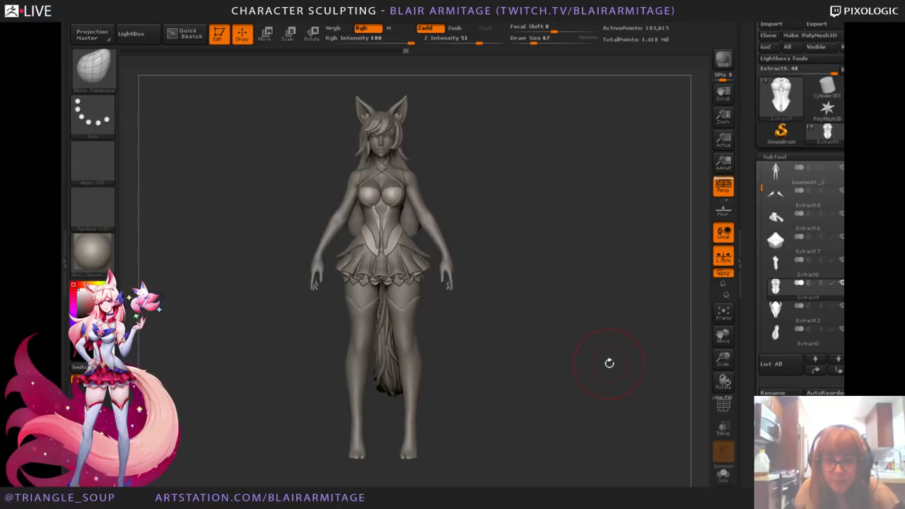
left_click_drag(650, 388, 612, 261, "alt")
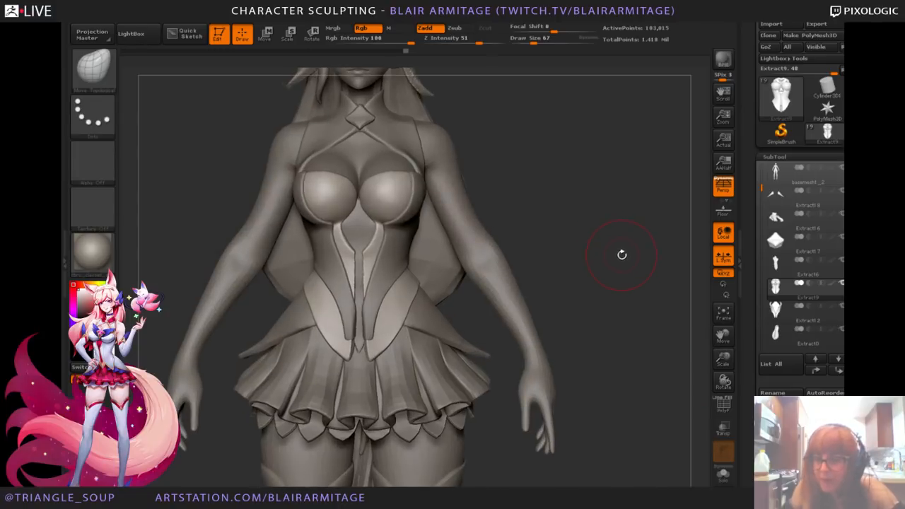
left_click_drag(623, 201, 636, 347, "alt")
mouse_move(723, 359)
left_mouse_down()
mouse_move(612, 370)
mouse_move(624, 355)
mouse_move(627, 367)
mouse_move(722, 355)
mouse_move(666, 365)
left_mouse_up()
left_click_drag(617, 367, 590, 335, "alt")
left_click_drag(617, 453, 635, 353, "alt")
left_click_drag(722, 361, 682, 369)
left_click_drag(648, 376, 607, 376)
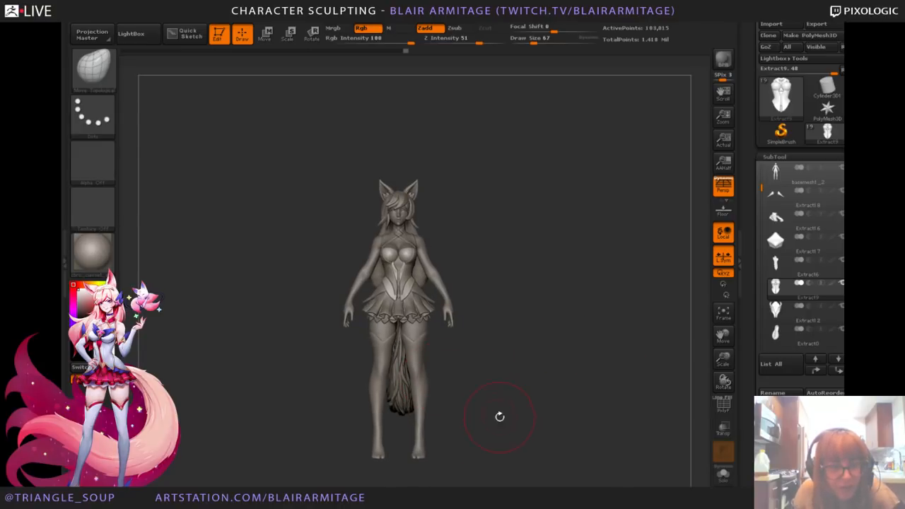
mouse_move(566, 369)
left_mouse_down("alt")
mouse_move(570, 408)
mouse_move(568, 376)
left_mouse_up("alt")
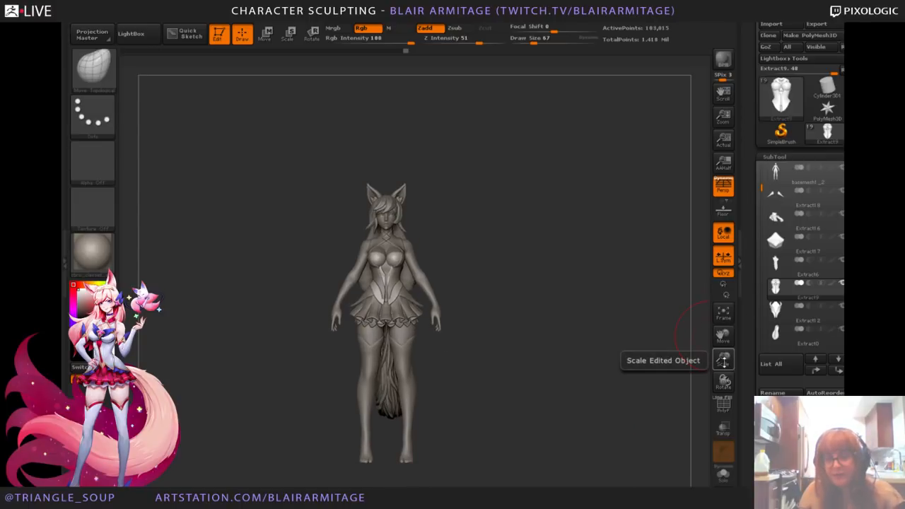
Step: Turn on the painted colour for the eyelashes and the eyes on the character's face
left_click_drag(724, 361, 697, 481)
left_click_drag(629, 320, 629, 464, "alt")
left_click_drag(723, 382, 679, 380)
left_click_drag(593, 260, 610, 327, "alt")
left_click_drag(678, 293, 660, 288, "alt")
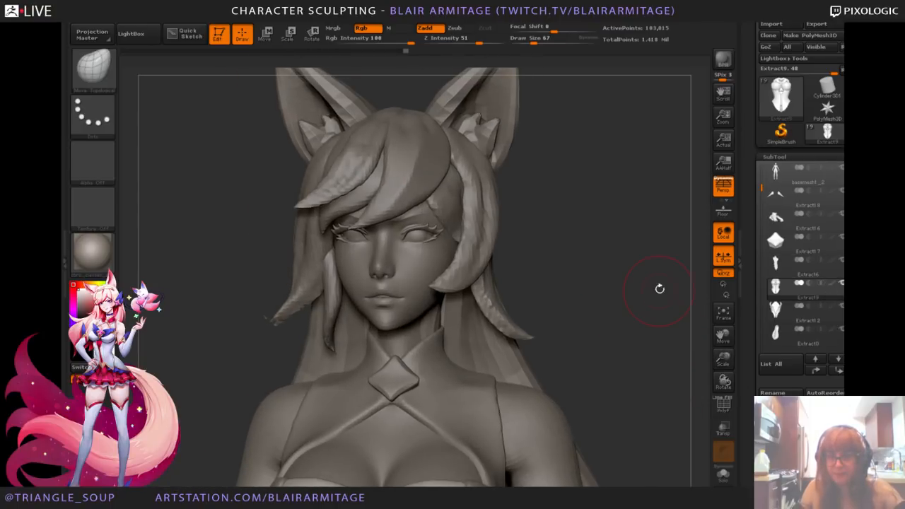
scroll(800, 193, "up", 2)
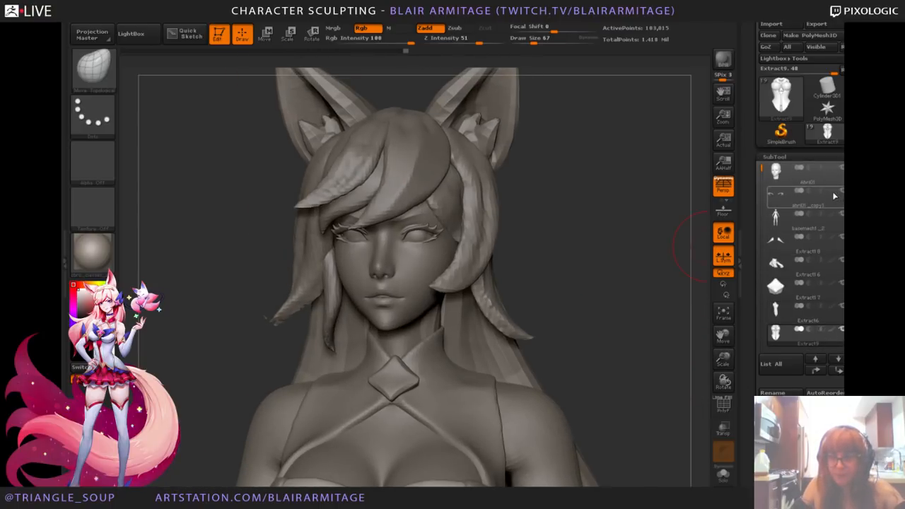
left_click(833, 193)
left_click_drag(642, 321, 678, 313)
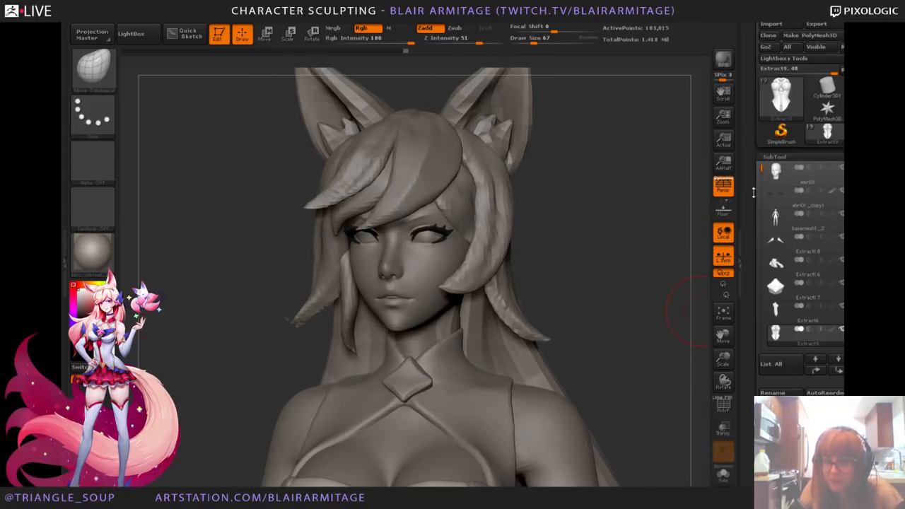
left_click_drag(761, 168, 764, 242)
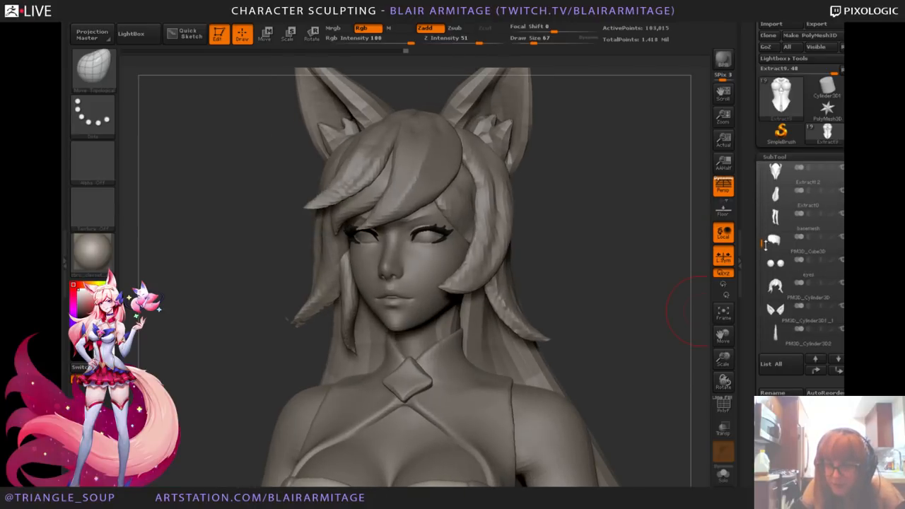
left_click(836, 267)
left_click_drag(689, 299, 522, 309)
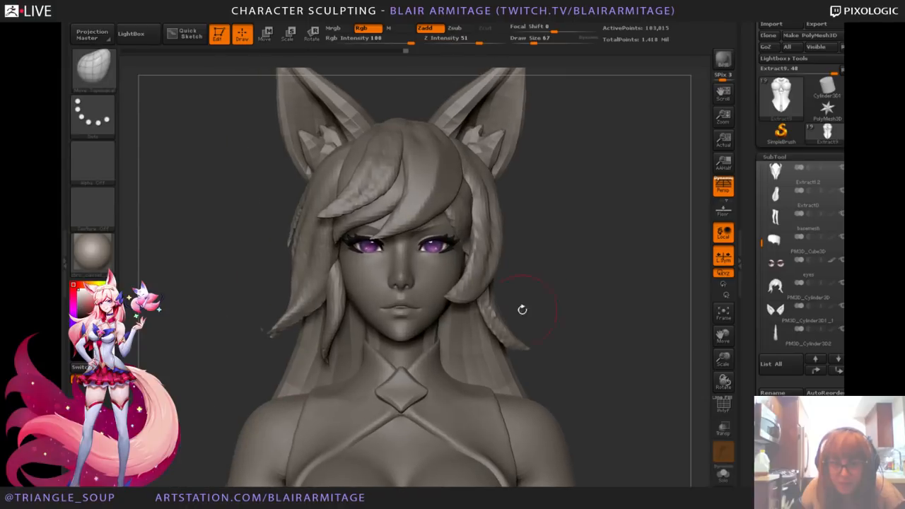
Step: Make the body mesh active and examine the face with its coloured eyes, up close and within the full figure
left_click(419, 296, "alt")
mouse_move(612, 275)
left_mouse_down()
mouse_move(653, 277)
mouse_move(653, 328)
mouse_move(640, 304)
left_mouse_up()
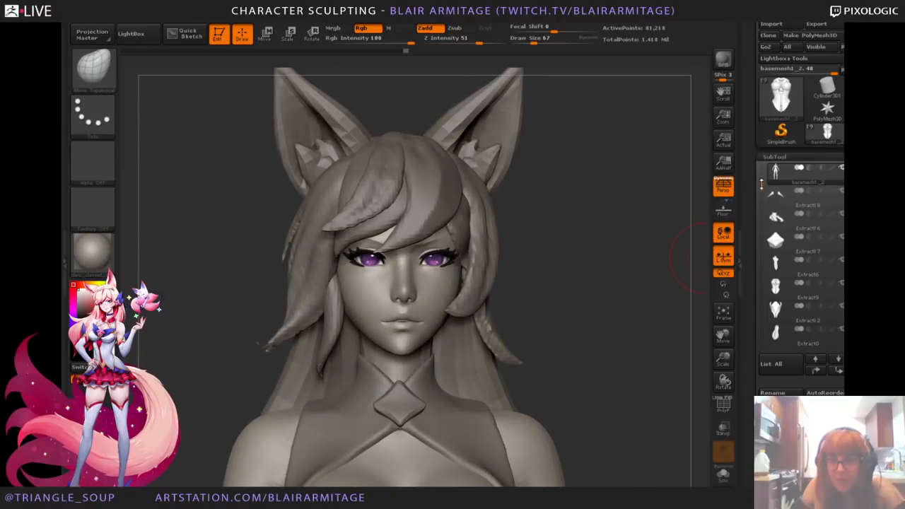
left_click_drag(762, 183, 762, 169)
mouse_move(623, 273)
left_mouse_down()
mouse_move(653, 319)
mouse_move(638, 324)
mouse_move(650, 317)
mouse_move(663, 369)
left_mouse_up()
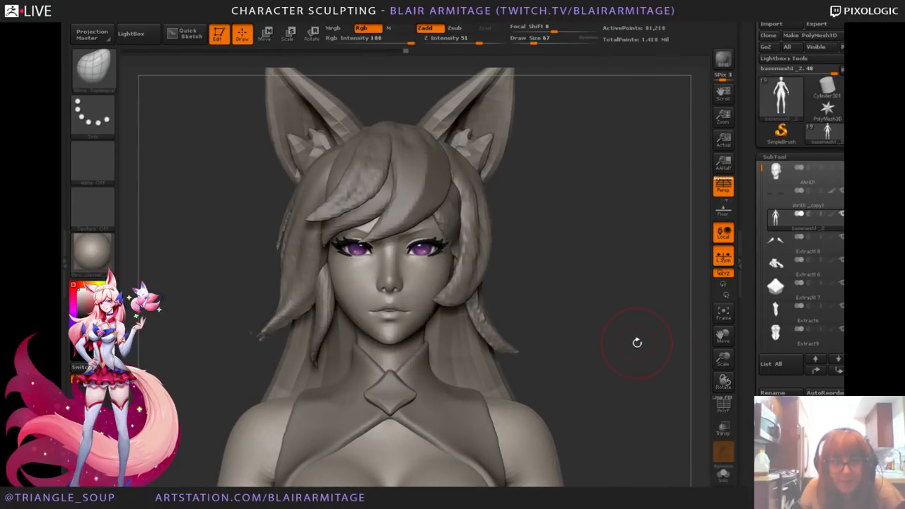
mouse_move(724, 361)
left_mouse_down()
mouse_move(655, 366)
mouse_move(611, 353)
mouse_move(628, 330)
mouse_move(639, 374)
mouse_move(646, 378)
mouse_move(637, 321)
left_mouse_up()
left_click_drag(722, 361, 637, 351)
left_click_drag(613, 386, 602, 368, "alt")
mouse_move(602, 368)
left_mouse_down()
mouse_move(616, 370)
mouse_move(605, 394)
left_mouse_up()
mouse_move(722, 361)
left_mouse_down()
mouse_move(722, 345)
mouse_move(616, 376)
mouse_move(621, 382)
left_mouse_up()
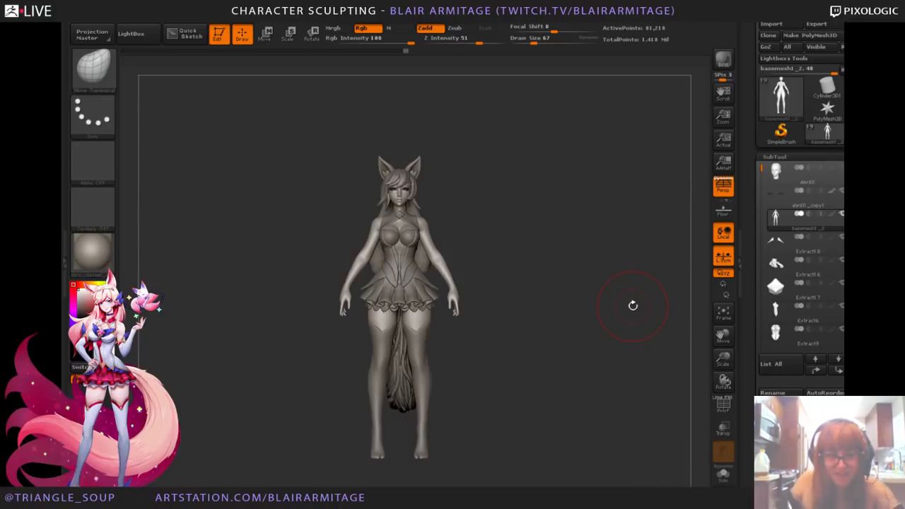
Step: Select the thigh-high stockings and smooth them at the back of the upper thighs below the skirt
left_click_drag(722, 359, 635, 127)
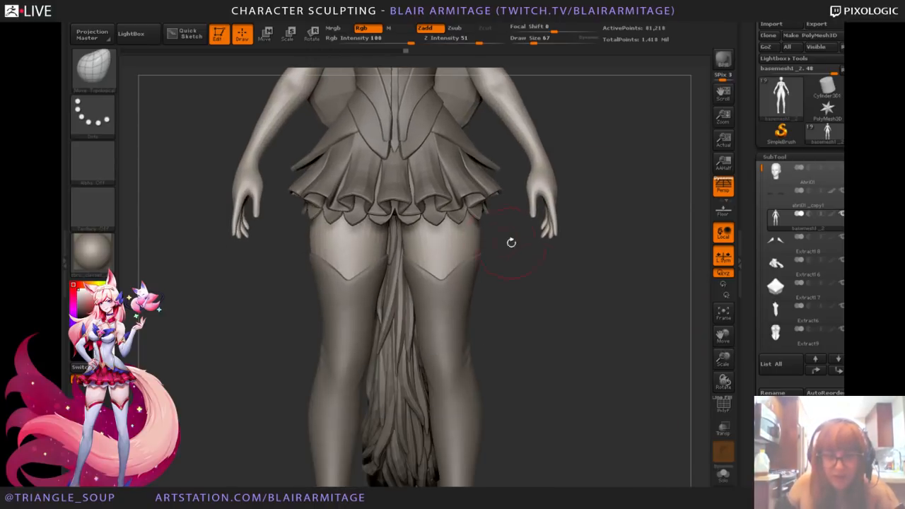
left_click_drag(556, 348, 562, 383, "alt")
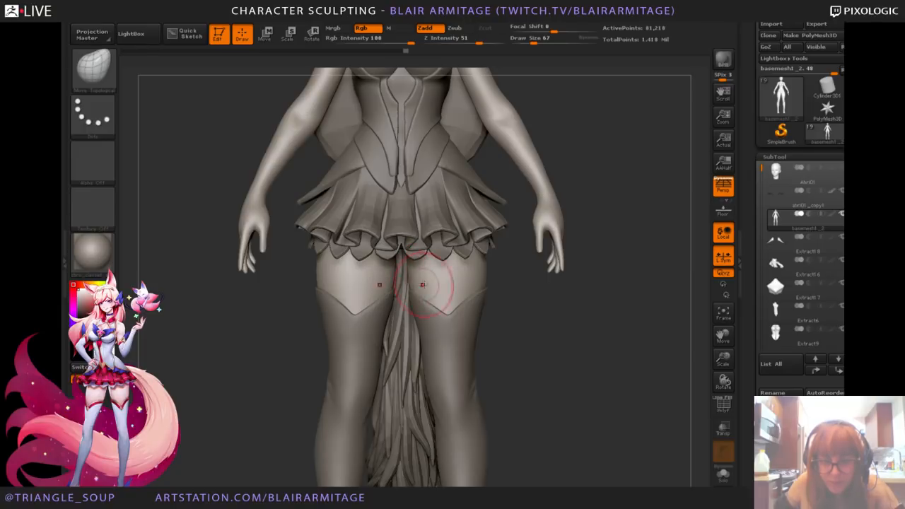
left_click_drag(582, 350, 589, 346)
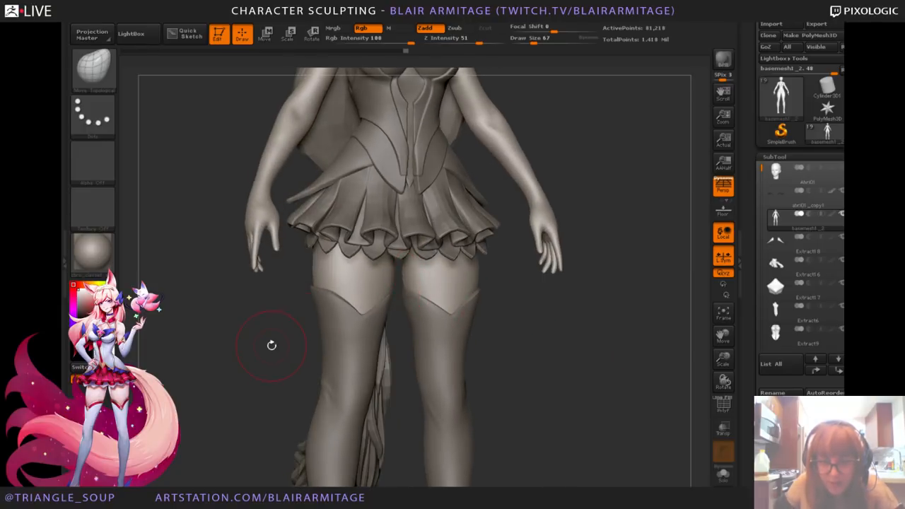
left_click_drag(272, 345, 410, 287)
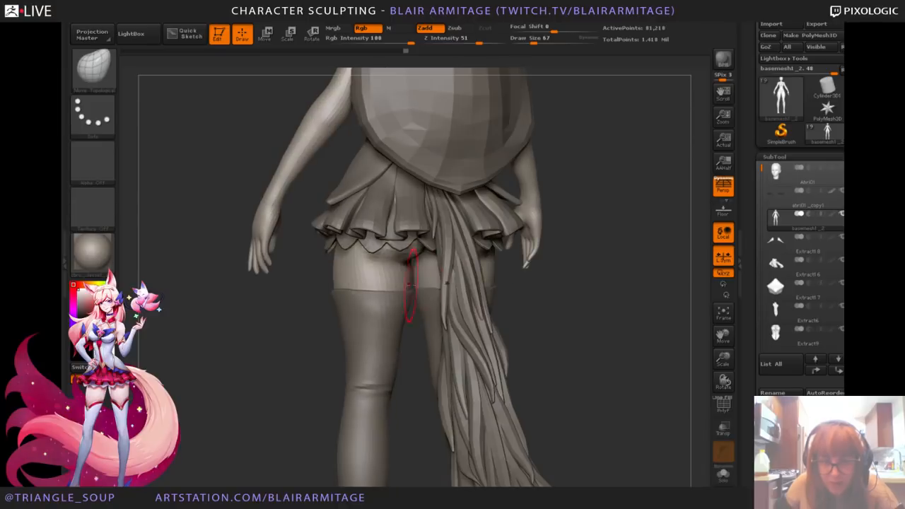
mouse_move(535, 286)
left_mouse_down()
mouse_move(653, 307)
mouse_move(630, 310)
mouse_move(642, 320)
mouse_move(423, 322)
mouse_move(395, 311)
left_mouse_up()
left_click(422, 323, "alt")
left_click_drag(520, 313, 425, 305)
key("shift")
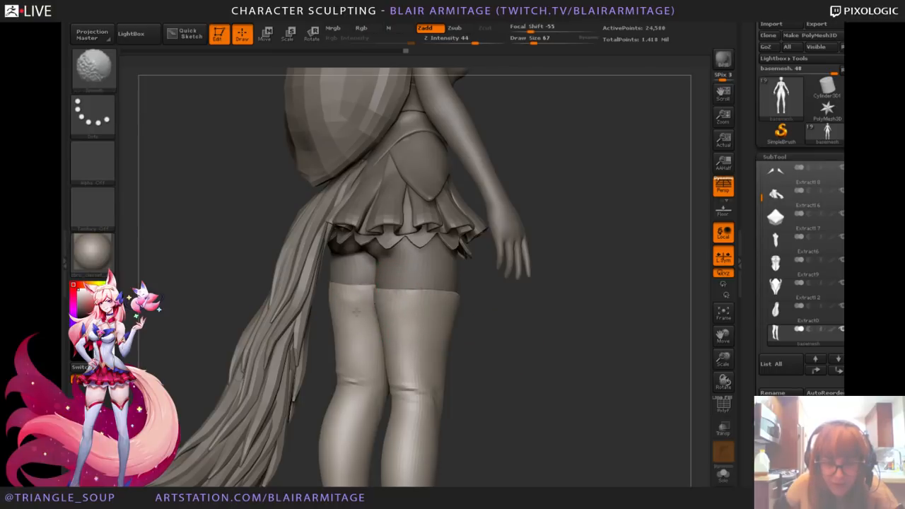
Step: Examine the stockings, tail and overall silhouette from the side and the front
left_click_drag(479, 341, 547, 351)
left_click_drag(723, 359, 693, 353)
left_click_drag(537, 346, 519, 338)
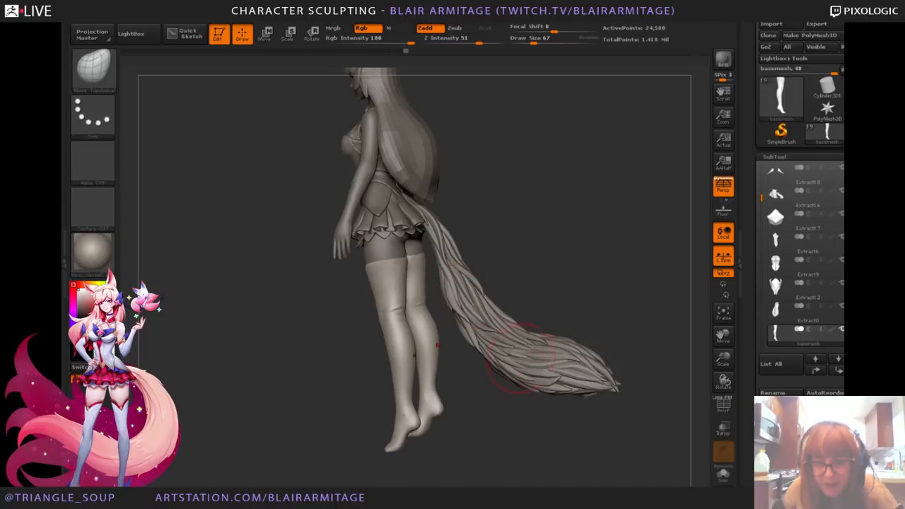
left_click_drag(534, 306, 605, 334)
left_click_drag(713, 358, 647, 369, "alt")
left_click_drag(723, 338, 736, 405)
left_click_drag(722, 338, 724, 397)
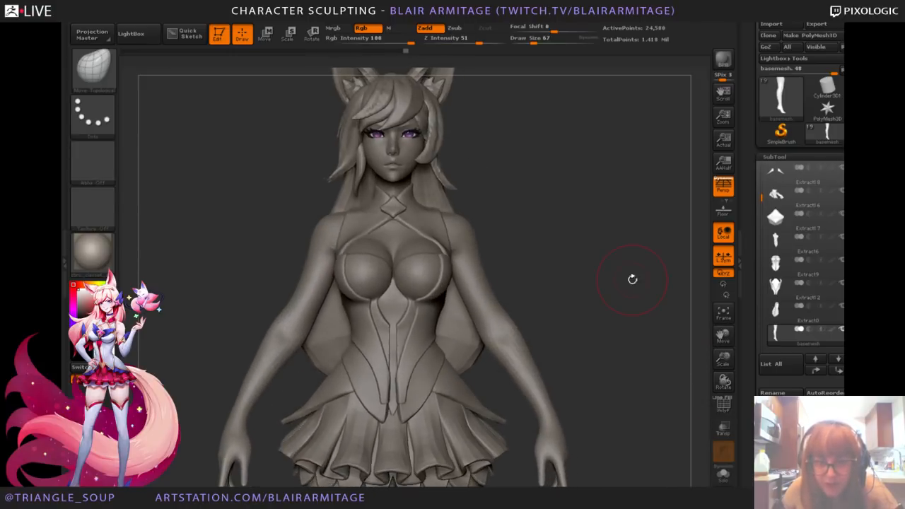
Step: Examine the head, bodice and skirt proportions from the front at several distances
left_click_drag(633, 279, 605, 354, "alt")
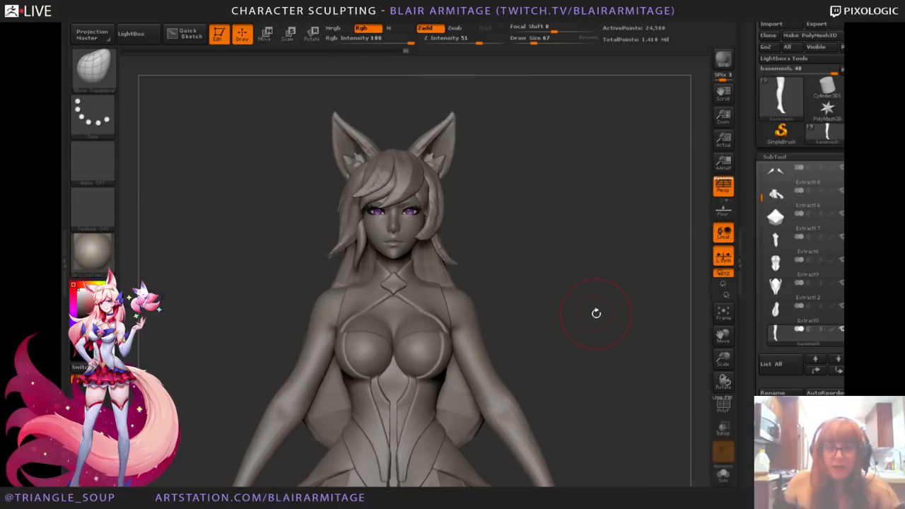
left_click_drag(596, 313, 601, 318, "alt")
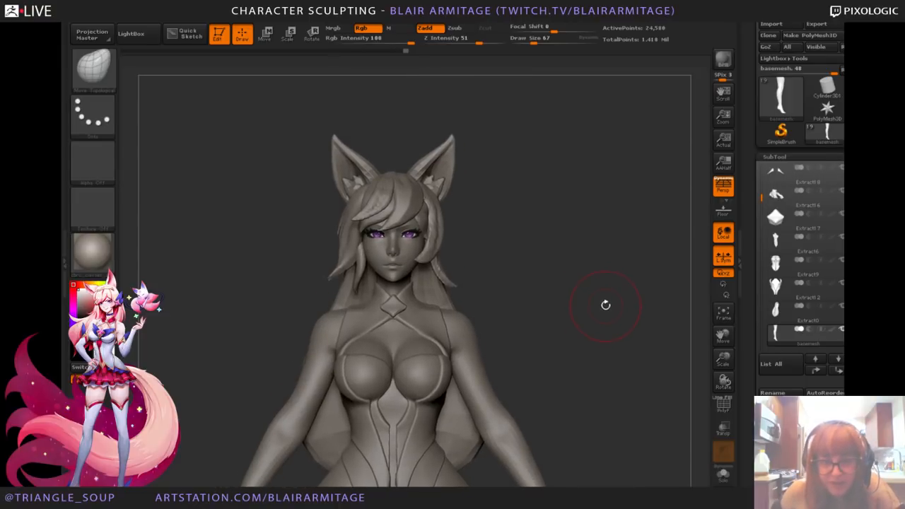
left_click_drag(723, 359, 604, 307)
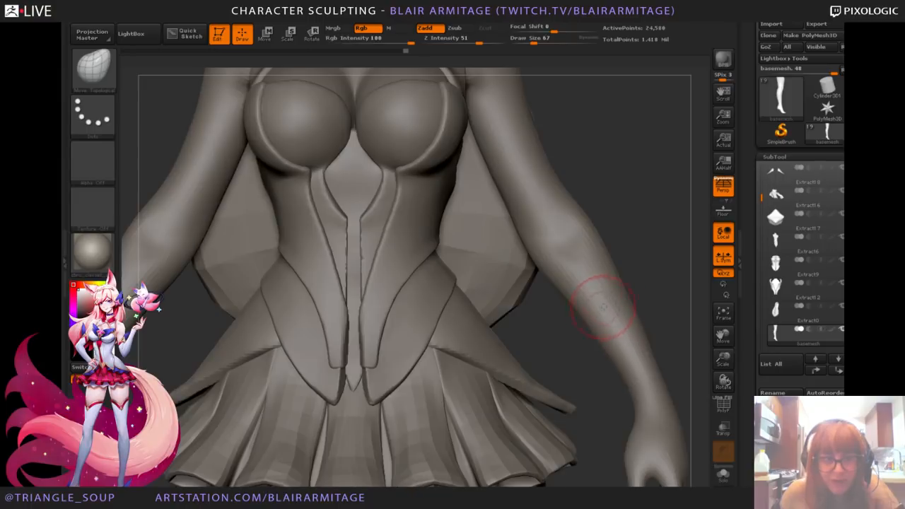
left_click_drag(665, 202, 665, 384, "alt")
left_click_drag(616, 276, 630, 390, "alt")
left_click_drag(613, 347, 652, 347)
left_click_drag(723, 358, 610, 309)
left_click_drag(626, 389, 616, 301, "alt")
left_click_drag(539, 192, 548, 263, "alt")
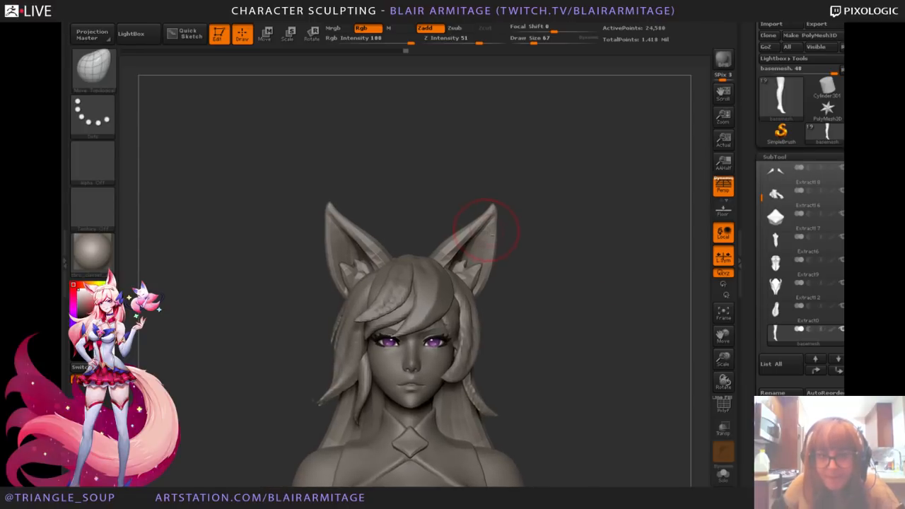
Step: Select the fox ears and adjust their outer edges and inner bases with the Move Topological brush
left_click(498, 254, "alt")
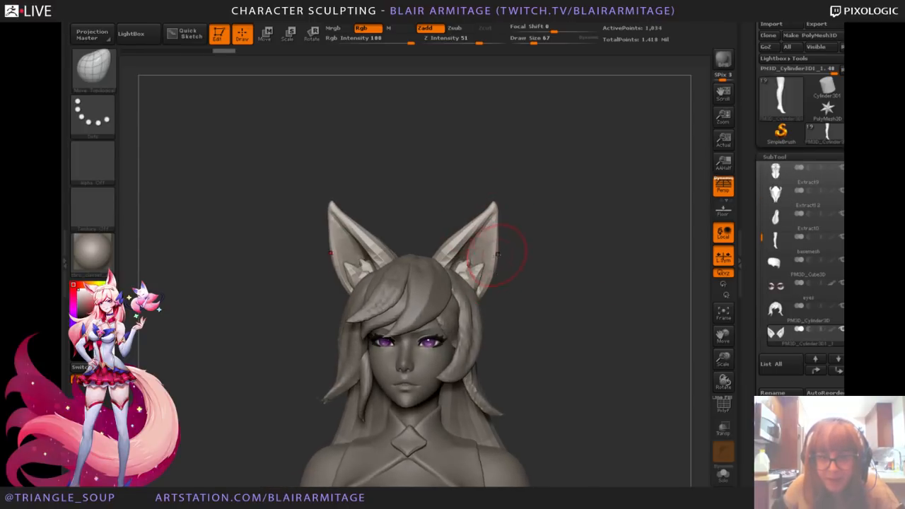
left_click_drag(498, 253, 502, 252)
left_click_drag(532, 242, 540, 241)
mouse_move(457, 254)
left_mouse_down()
mouse_move(478, 224)
mouse_move(446, 244)
mouse_move(464, 225)
mouse_move(451, 229)
left_mouse_up()
left_click_drag(623, 283, 617, 284)
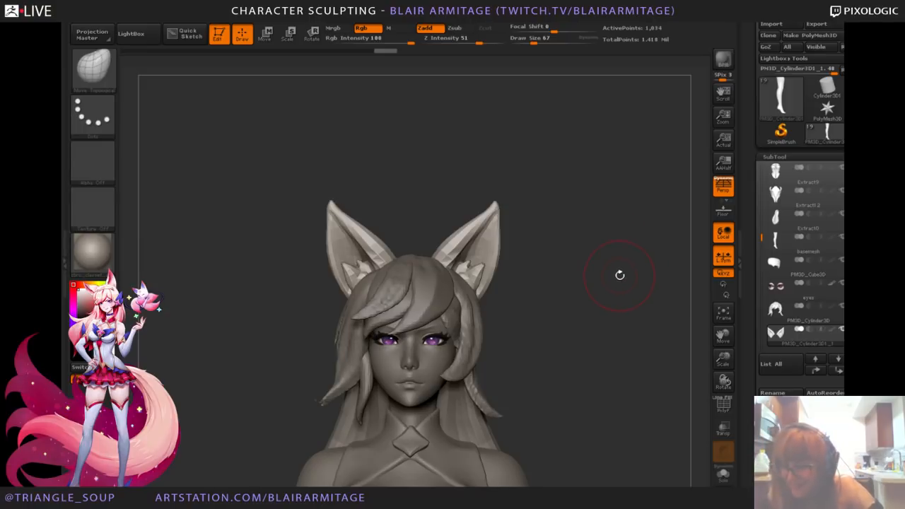
Step: Examine the full figure from the front, checking the silhouette from ears to feet at several distances
left_click_drag(723, 359, 716, 315)
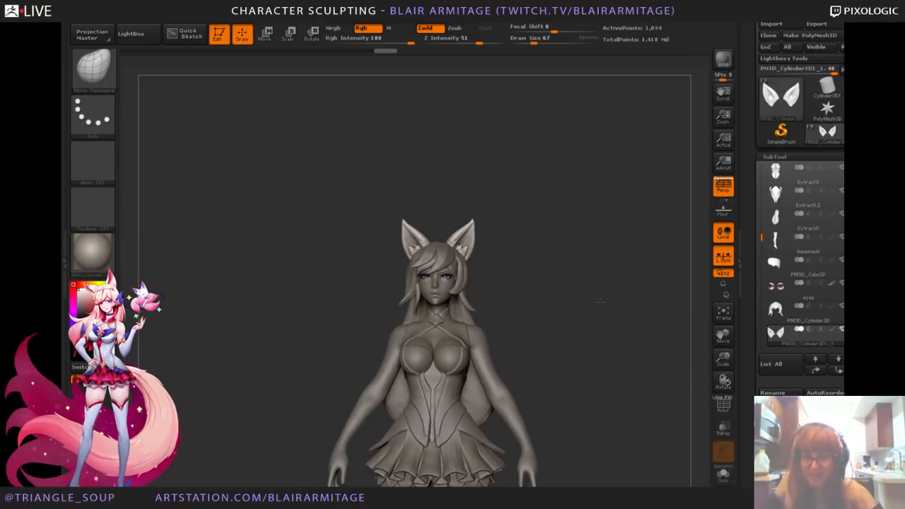
left_click_drag(600, 302, 589, 256)
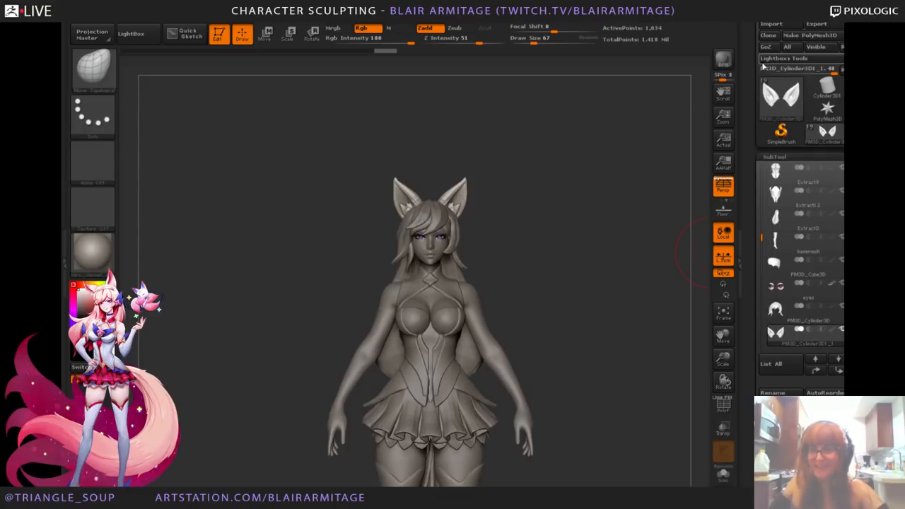
left_click_drag(756, 70, 762, 93)
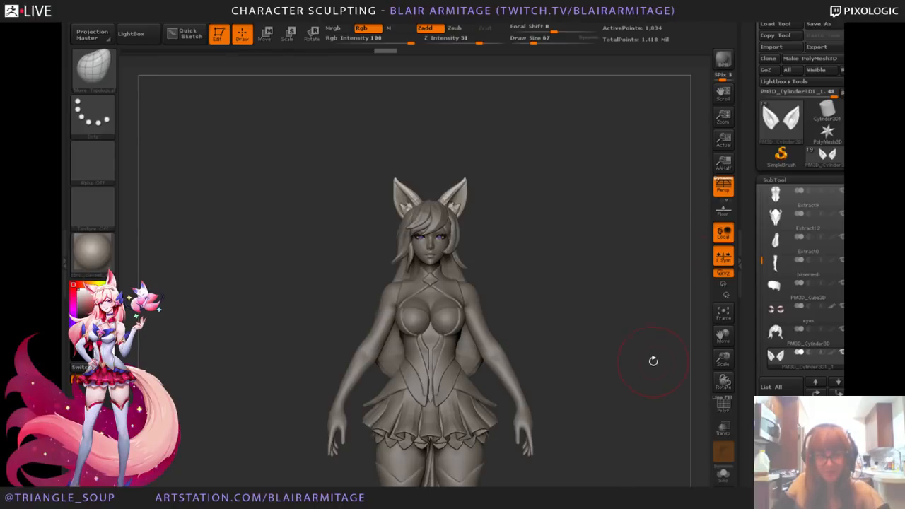
left_click_drag(660, 362, 593, 276, "alt")
left_click_drag(724, 360, 723, 334)
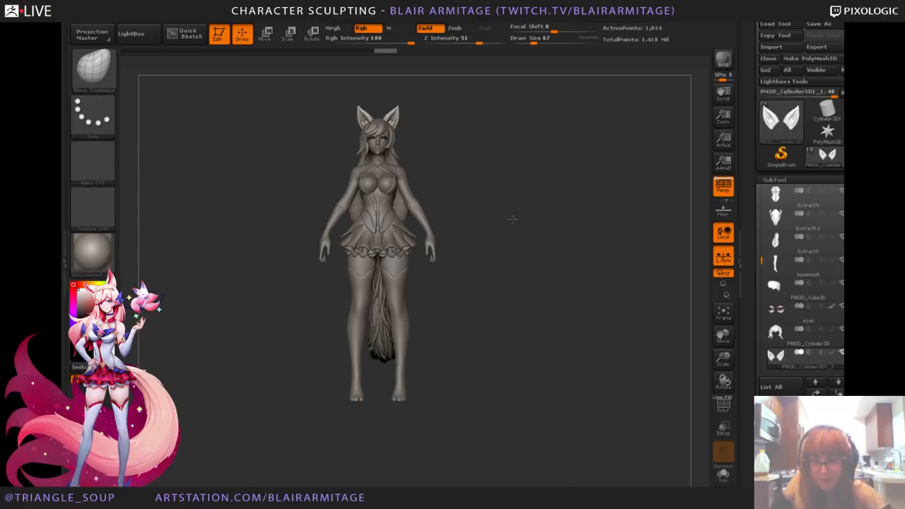
left_click_drag(502, 267, 521, 358, "alt")
left_click_drag(522, 358, 537, 437)
mouse_move(537, 437)
left_mouse_down("alt")
mouse_move(524, 400)
mouse_move(538, 336)
mouse_move(486, 307)
left_mouse_up("alt")
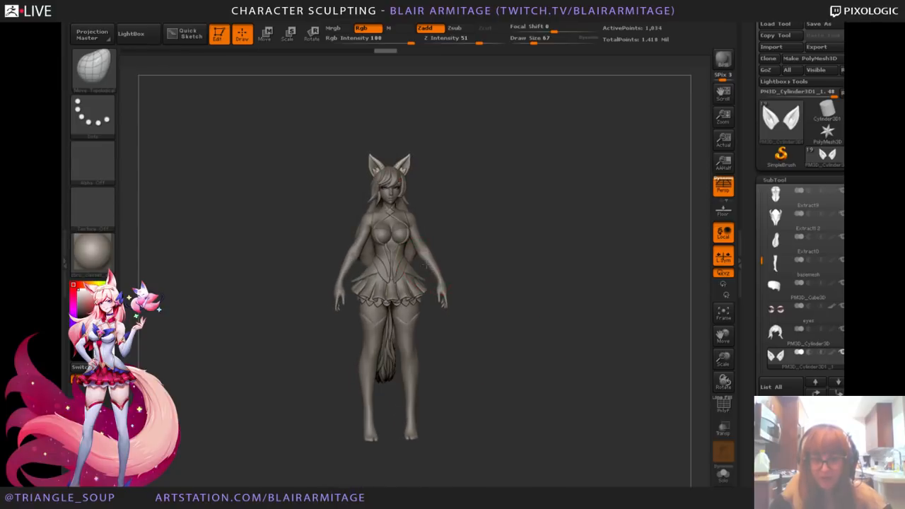
Step: Select the base body mesh and frame the whole character from the front
left_click(426, 264, "alt")
left_click_drag(518, 278, 517, 266)
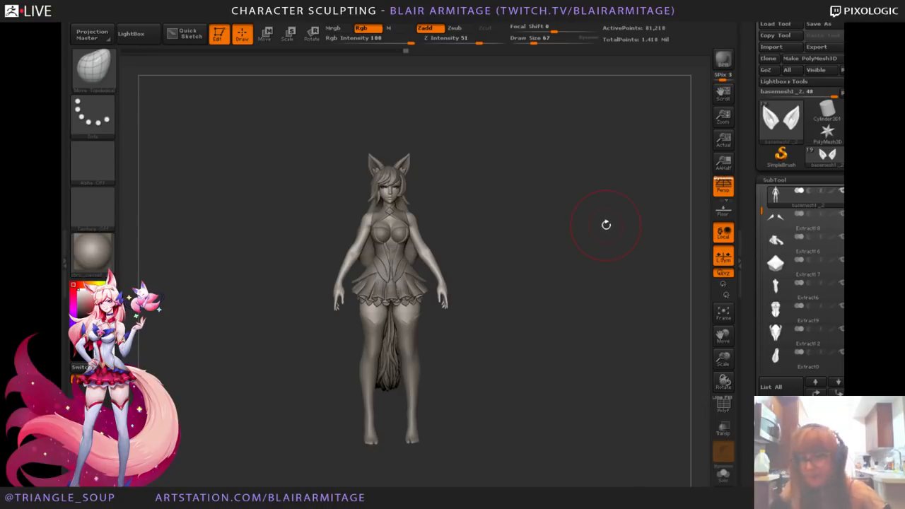
left_click_drag(575, 244, 584, 251, "alt")
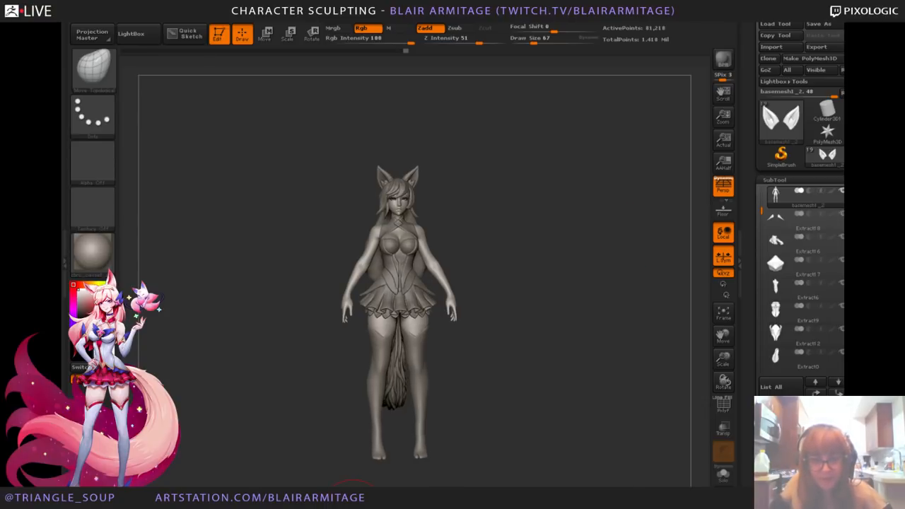
left_click_drag(639, 429, 638, 422)
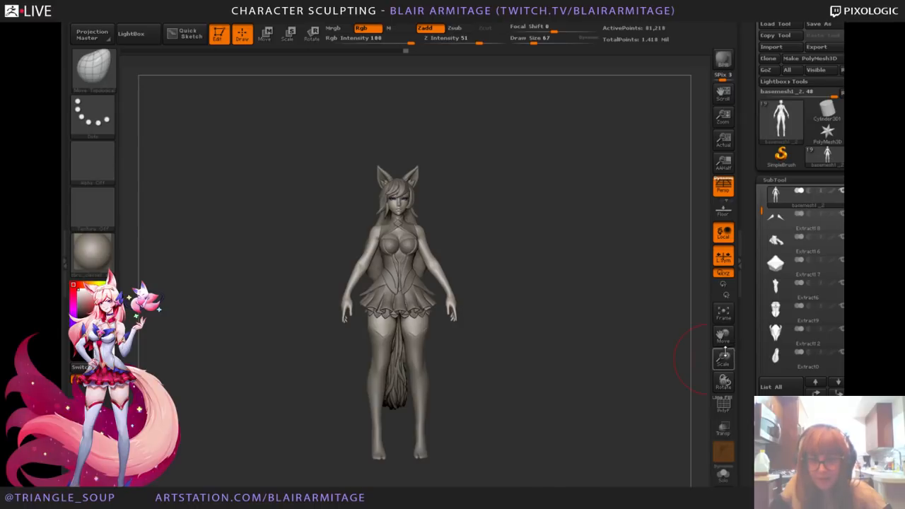
left_click_drag(723, 359, 705, 370)
left_click_drag(635, 383, 641, 326, "alt")
Step: Set SPix to 1 and render the full figure from the front with BPR
left_click_drag(723, 77, 714, 77)
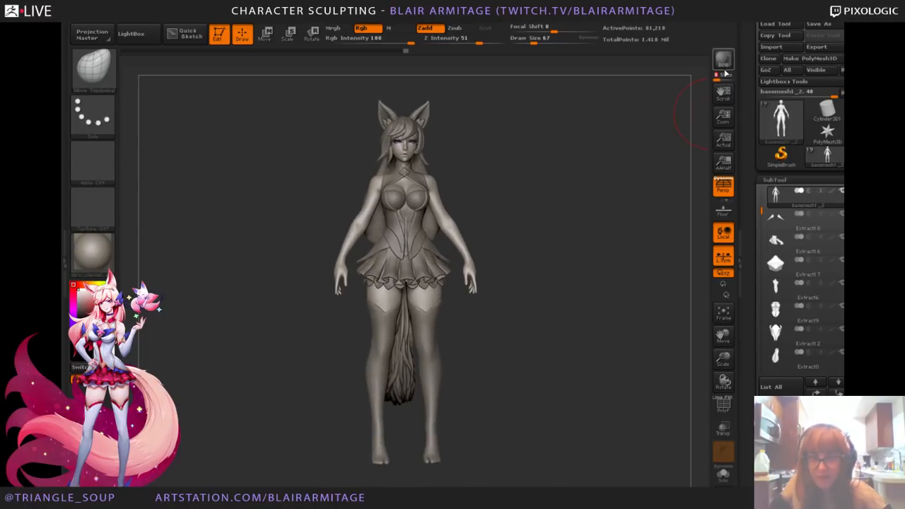
left_click(725, 62)
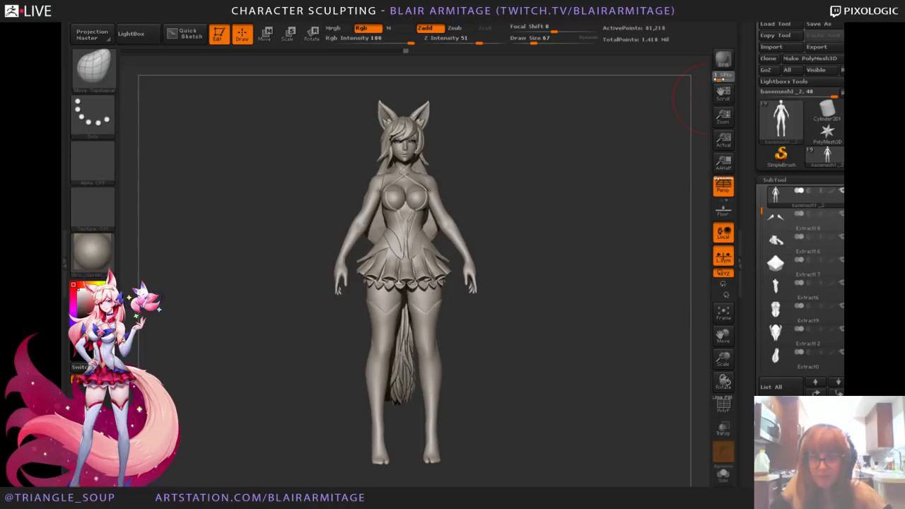
left_click(557, 162)
left_click(731, 58)
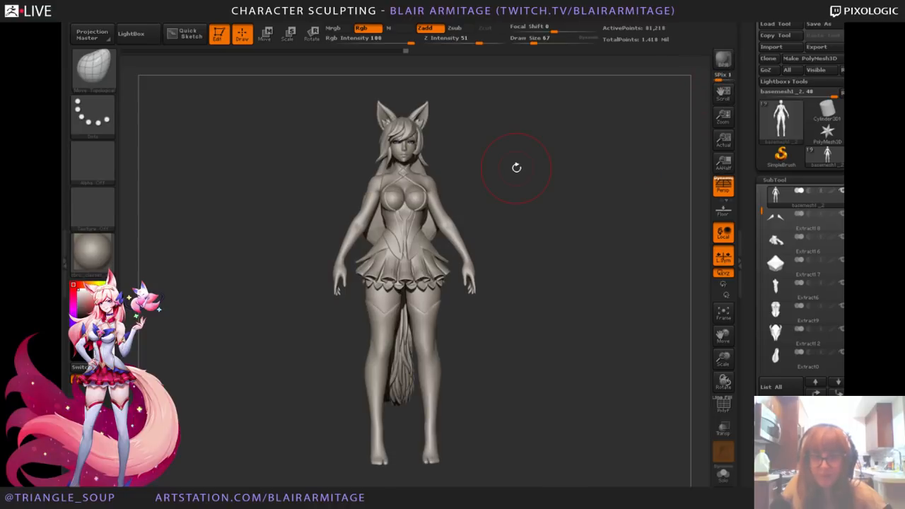
Step: Preview the character in a BPR render from a slight three-quarter angle and return to the front view
left_click_drag(600, 157, 583, 159)
key("shift+r")
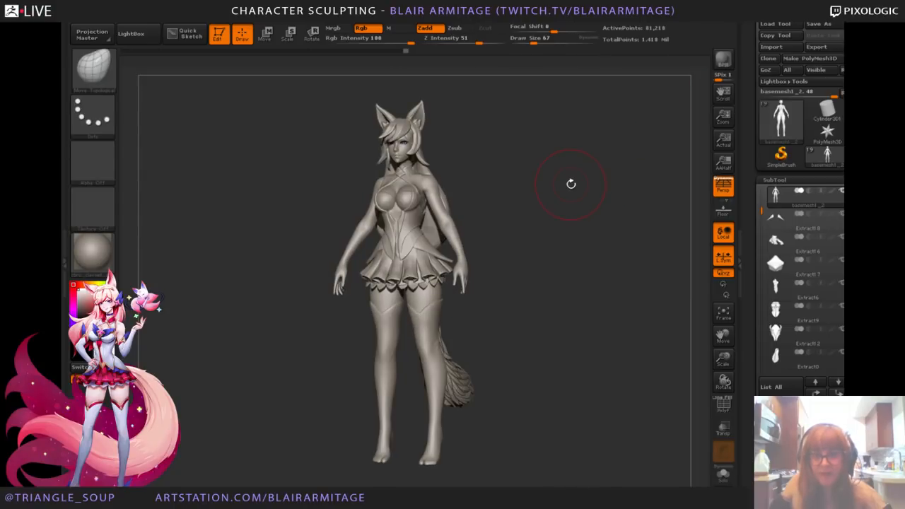
left_click_drag(546, 185, 606, 240)
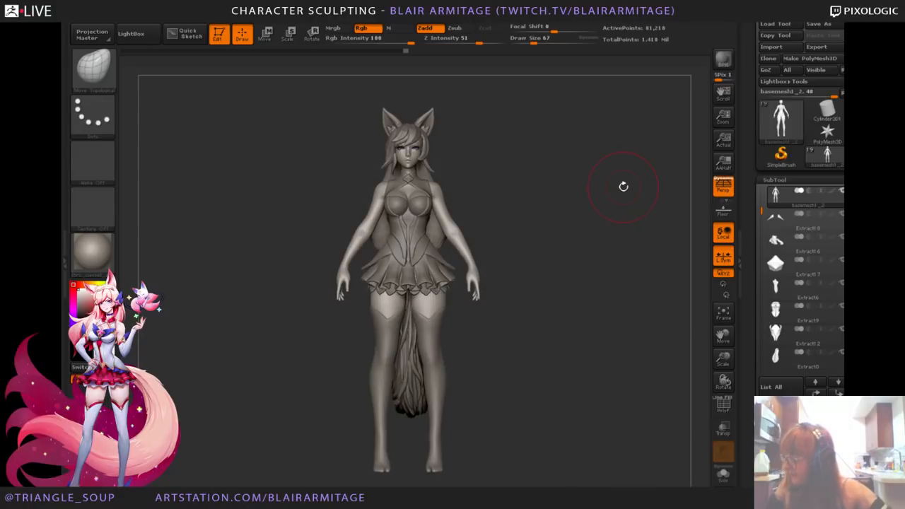